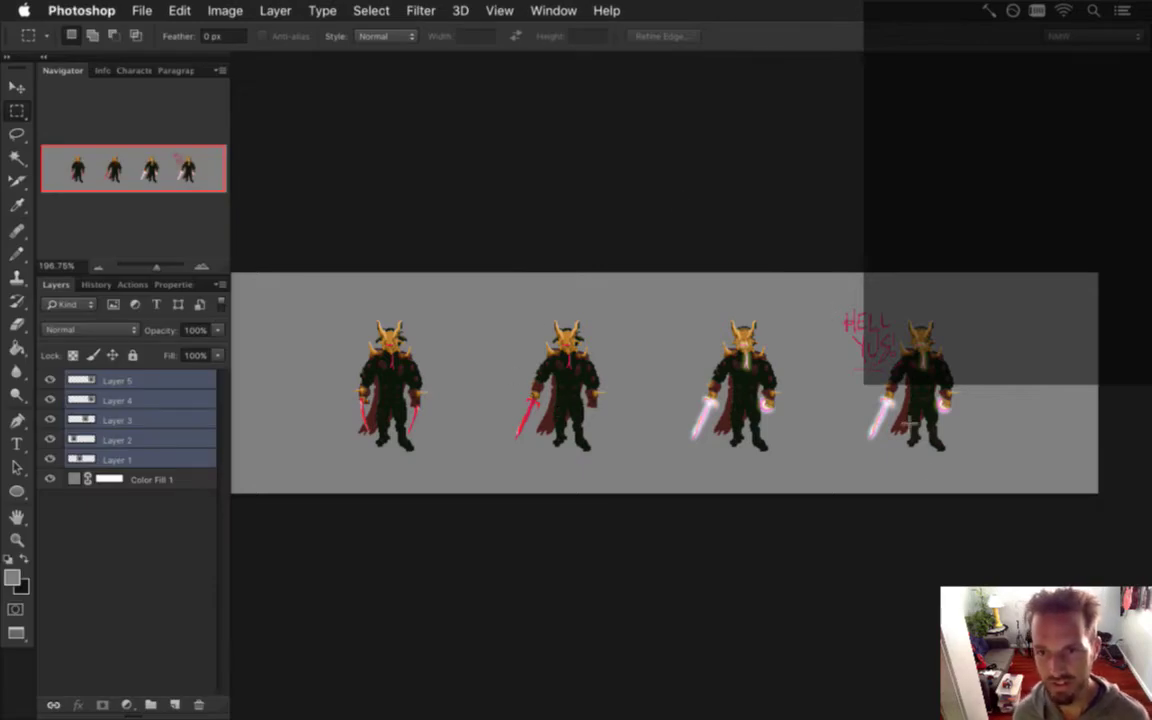
left_click_drag(823, 277, 989, 495)
left_click(1027, 334)
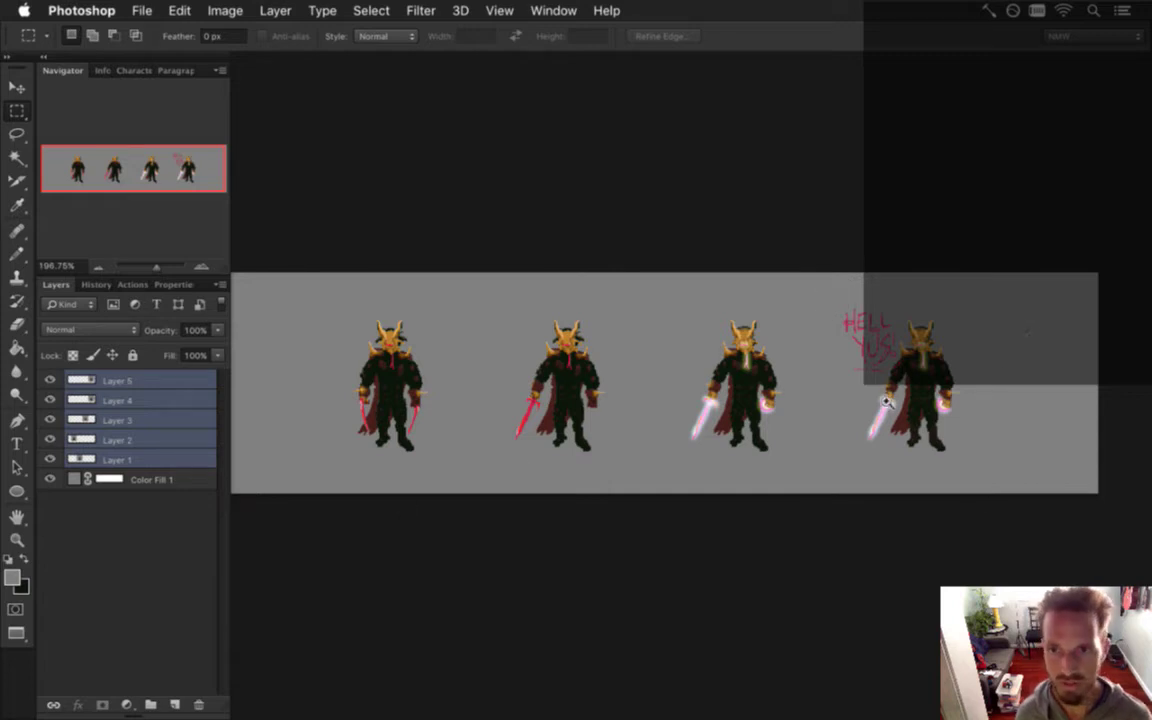
left_click_drag(884, 396, 931, 438)
left_click_drag(940, 389, 858, 428)
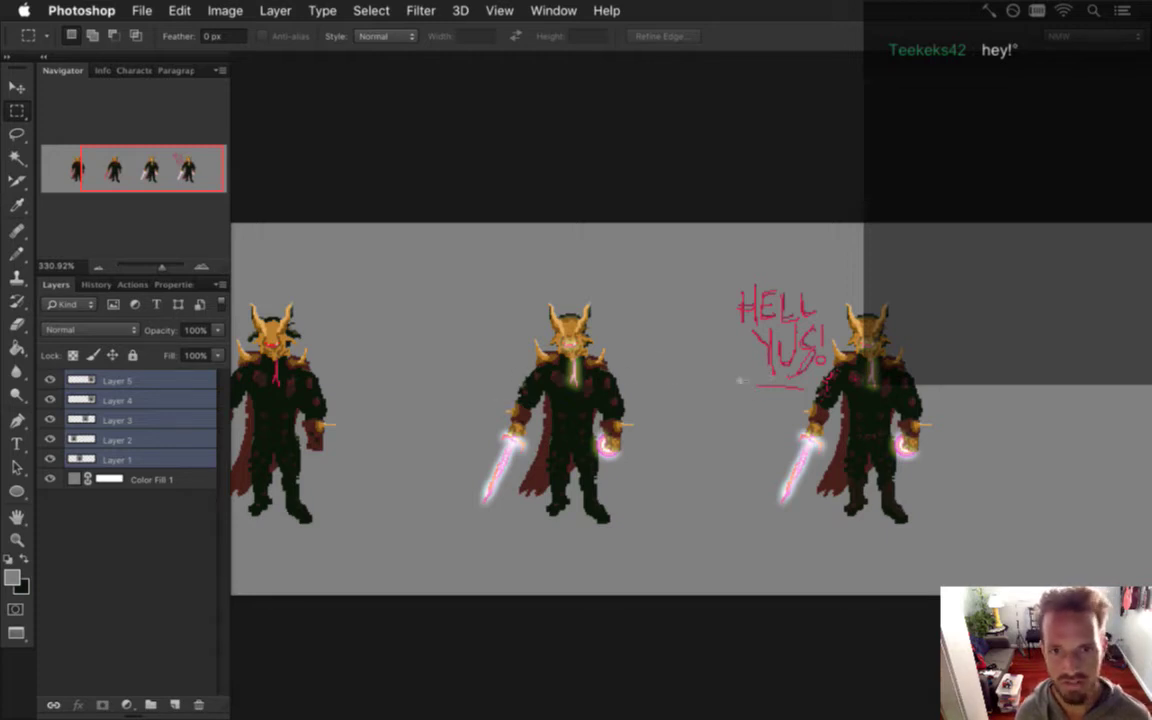
left_click_drag(695, 255, 962, 568)
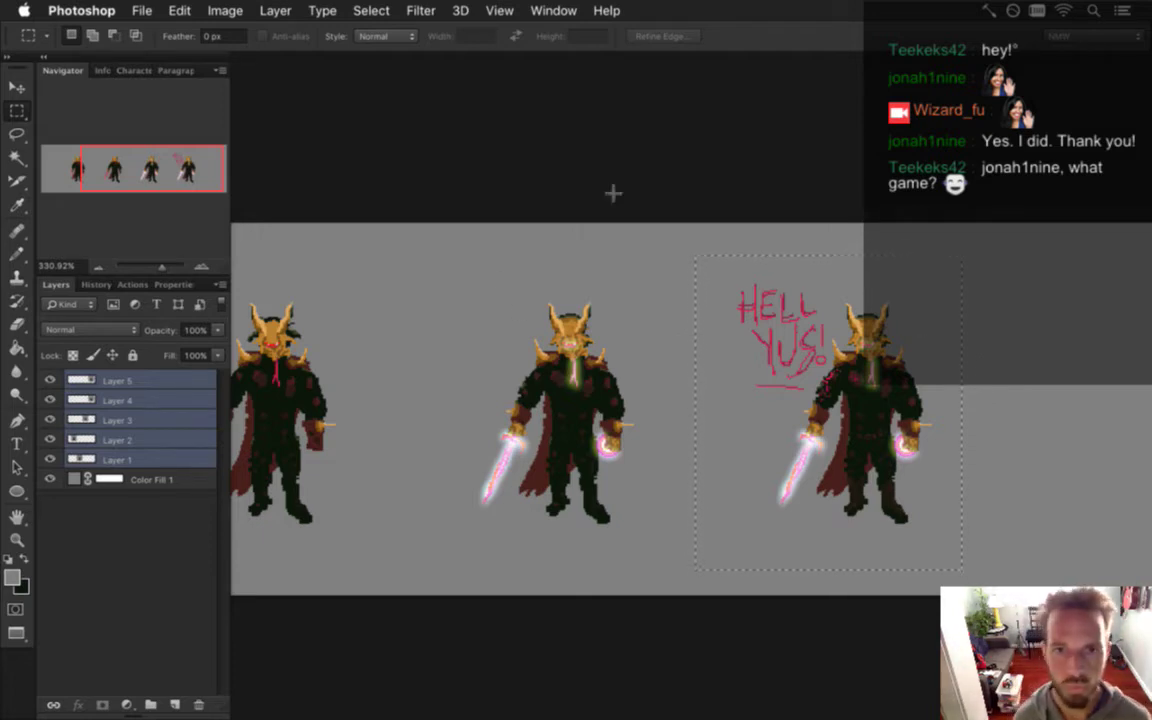
Switch to MetatronIdle.psd and erase the red "HELL YUS!" lettering beside the character with a size 25 eraser
left_click(551, 12)
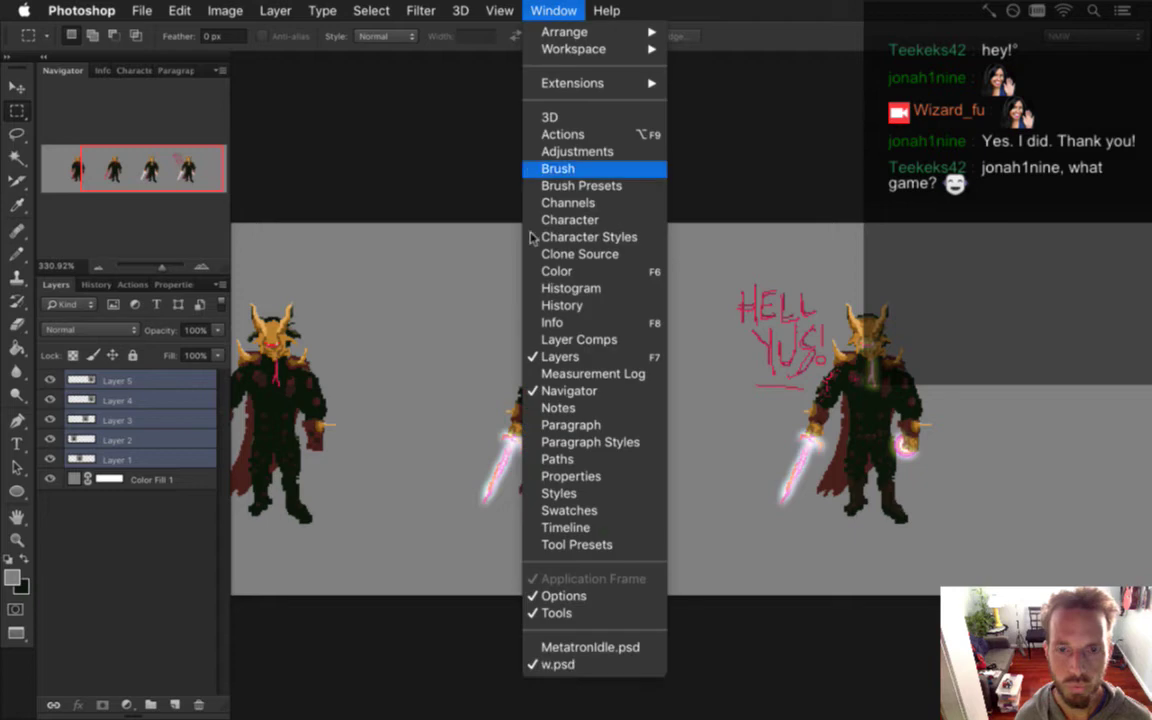
left_click(568, 646)
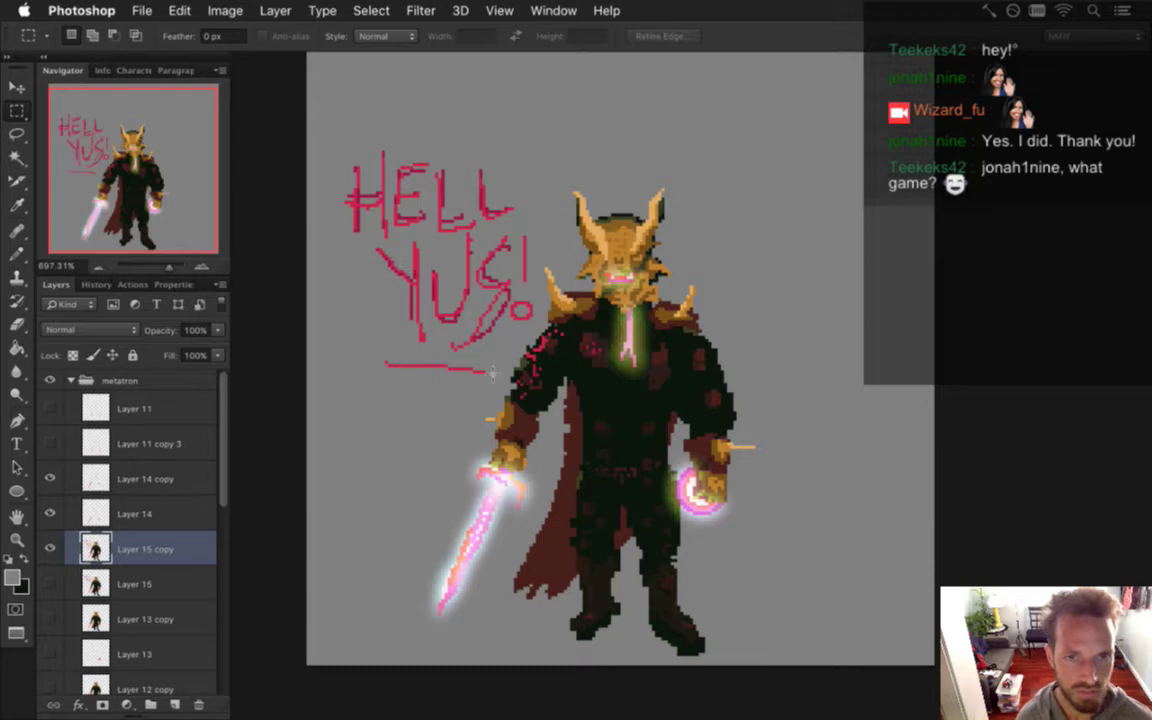
key("b")
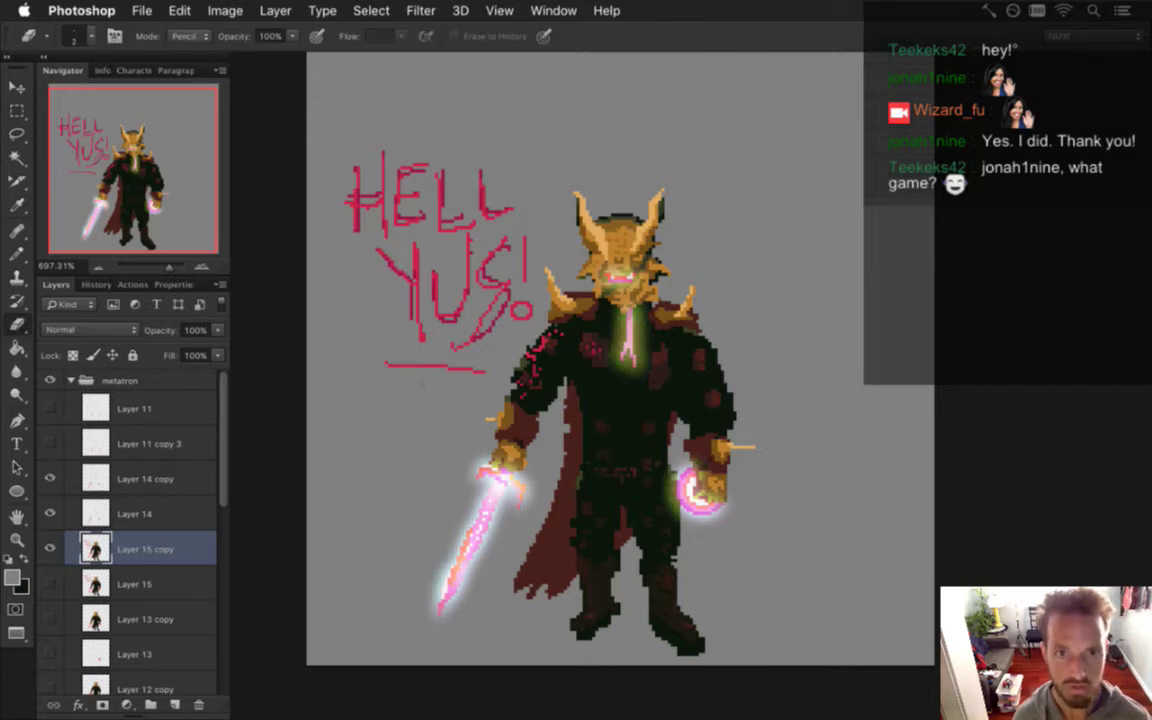
key("]")
key("]")
key("]")
key("]")
key("]")
key("]")
key("]")
key("]")
key("]")
key("]")
key("]")
mouse_move(403, 405)
left_mouse_down()
mouse_move(473, 390)
mouse_move(503, 342)
mouse_move(496, 244)
mouse_move(395, 200)
mouse_move(330, 215)
left_mouse_up()
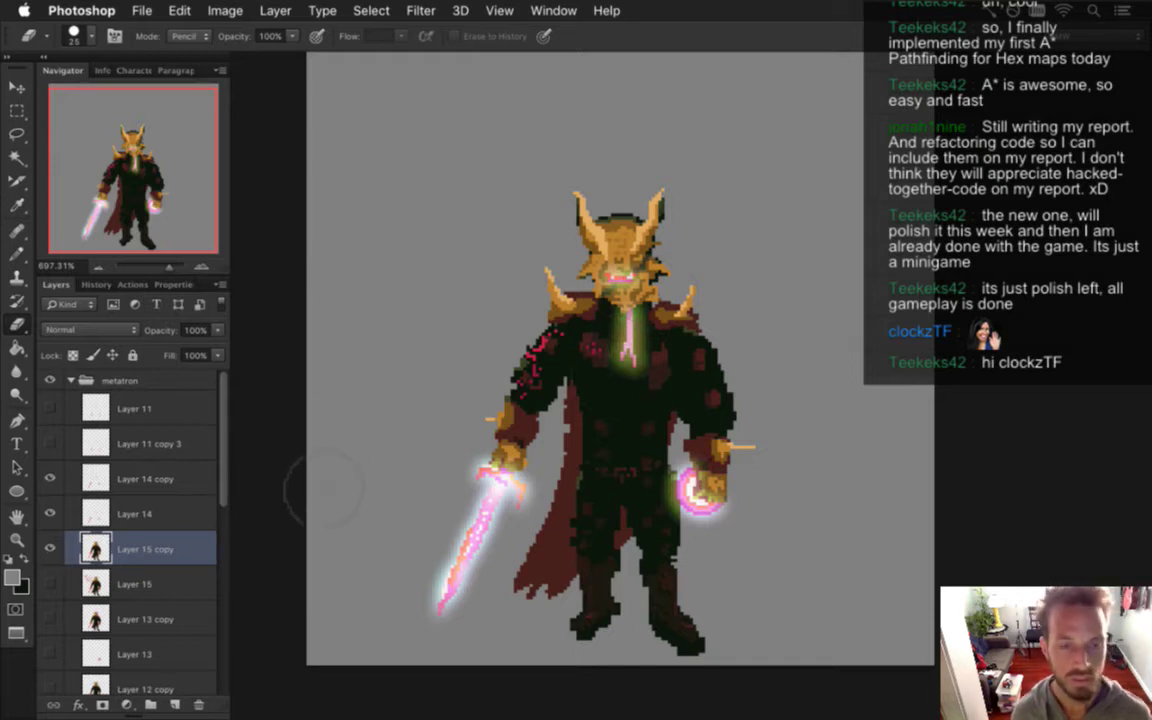
Delete Layer 11 and Layer 11 copy 3 from the metatron group
left_click(168, 406)
key("Delete")
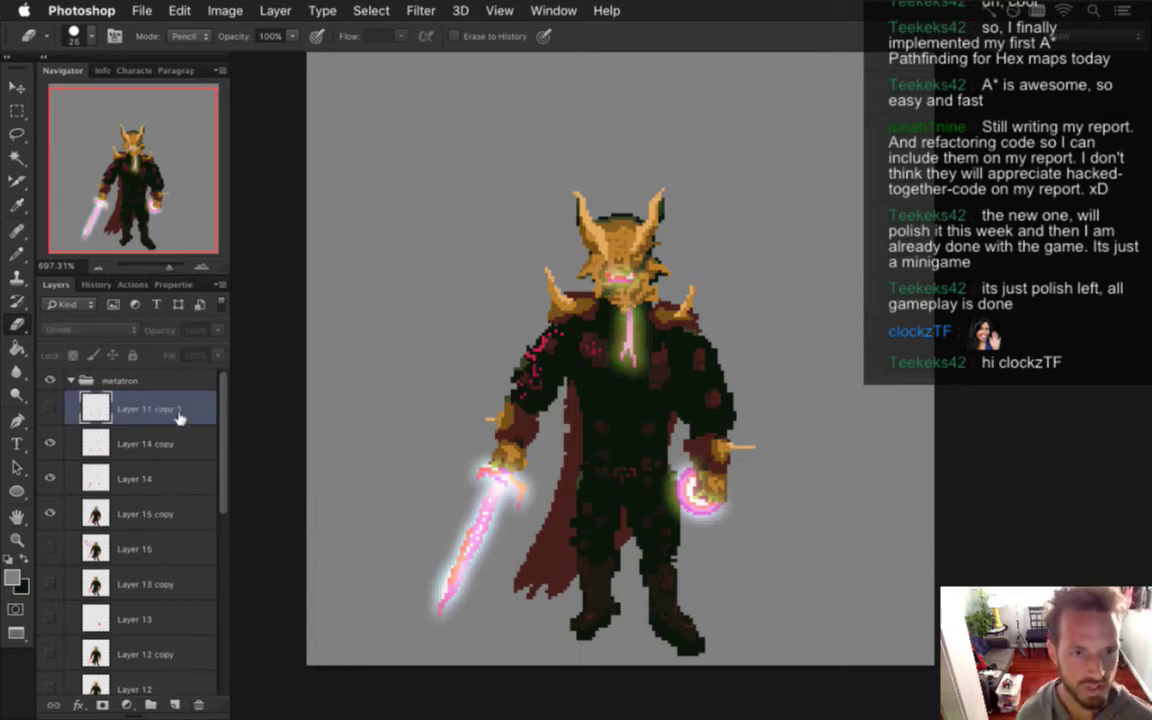
left_click(199, 704)
Delete the hidden layers from Layer 15 down to Layer 10 copy
left_click(138, 479)
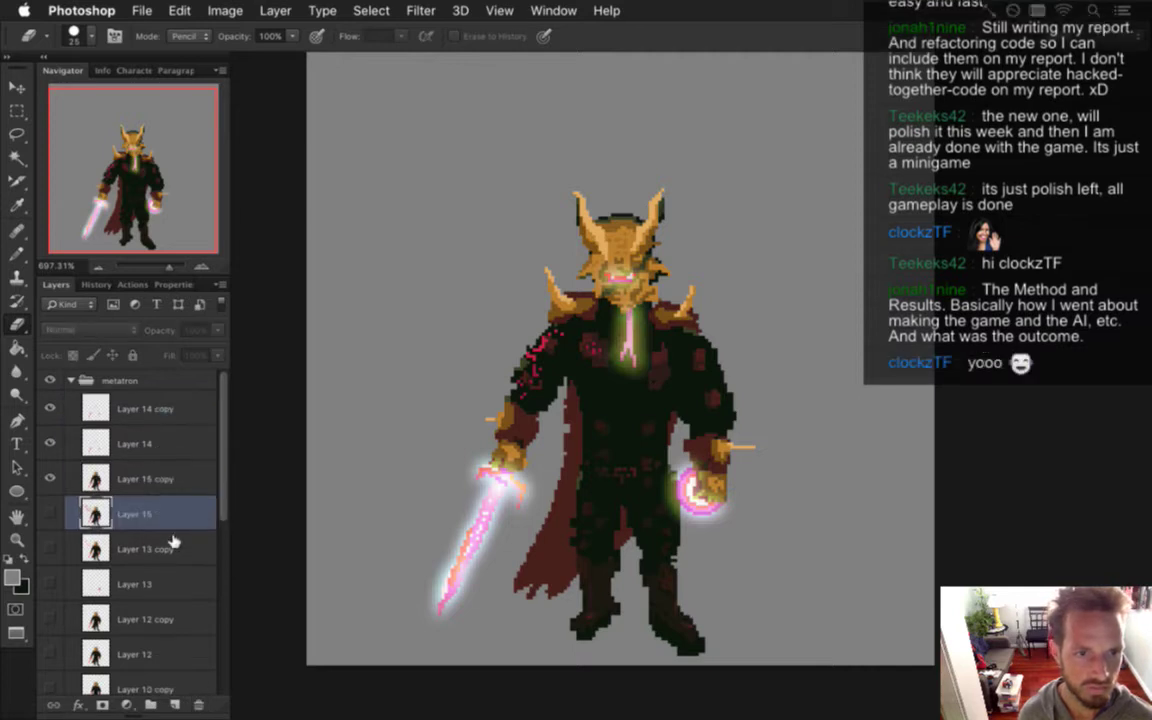
scroll(213, 586, "down", 5)
scroll(200, 620, "down", 2)
scroll(208, 570, "up", 4)
left_click(167, 545, "shift")
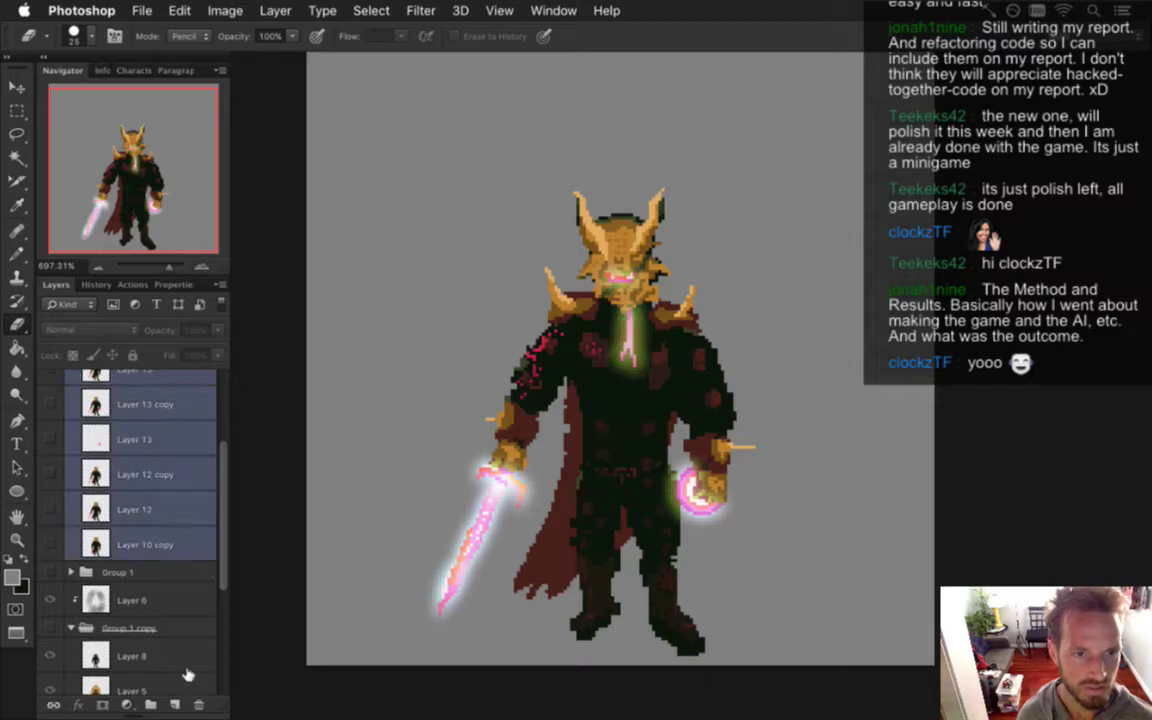
key("Delete")
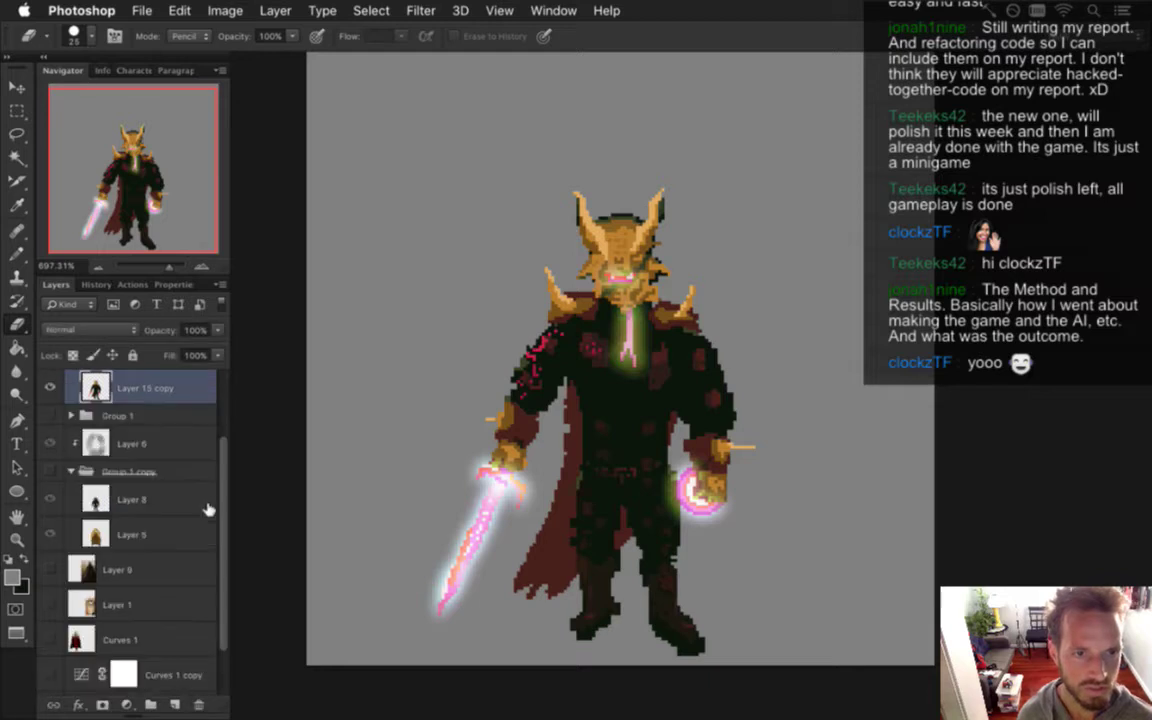
Delete everything from Group 1 down to the pal layer, keeping Color Fill 1
left_click(152, 416)
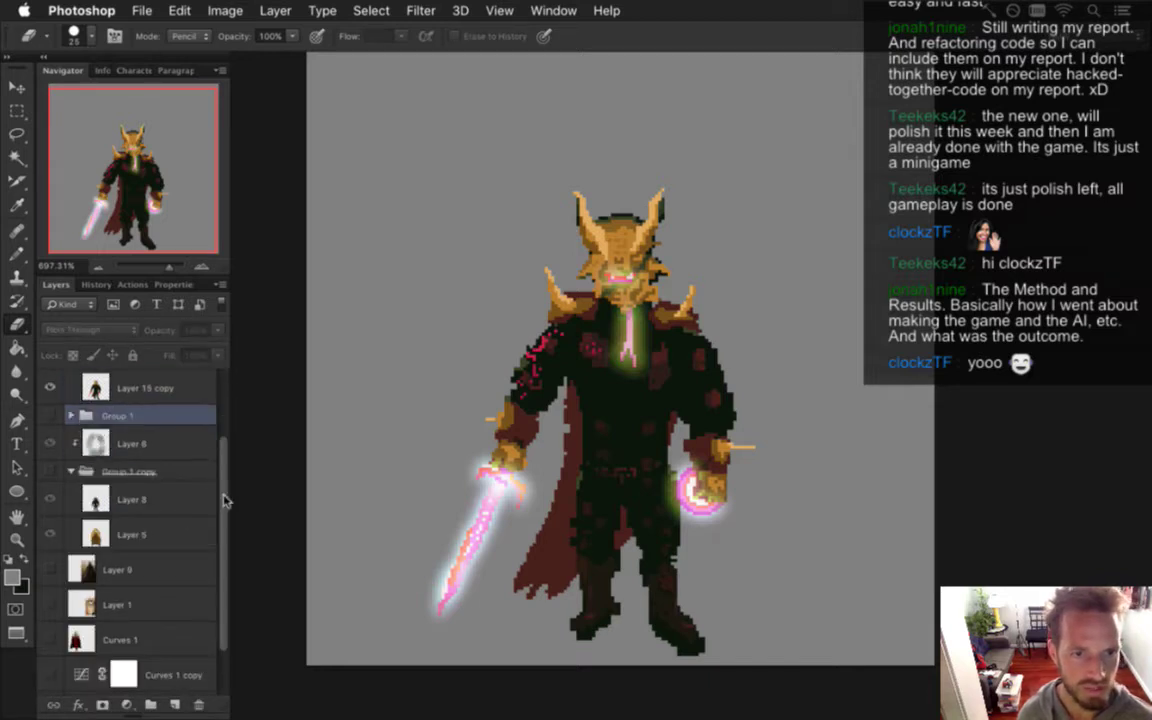
scroll(218, 530, "down", 2)
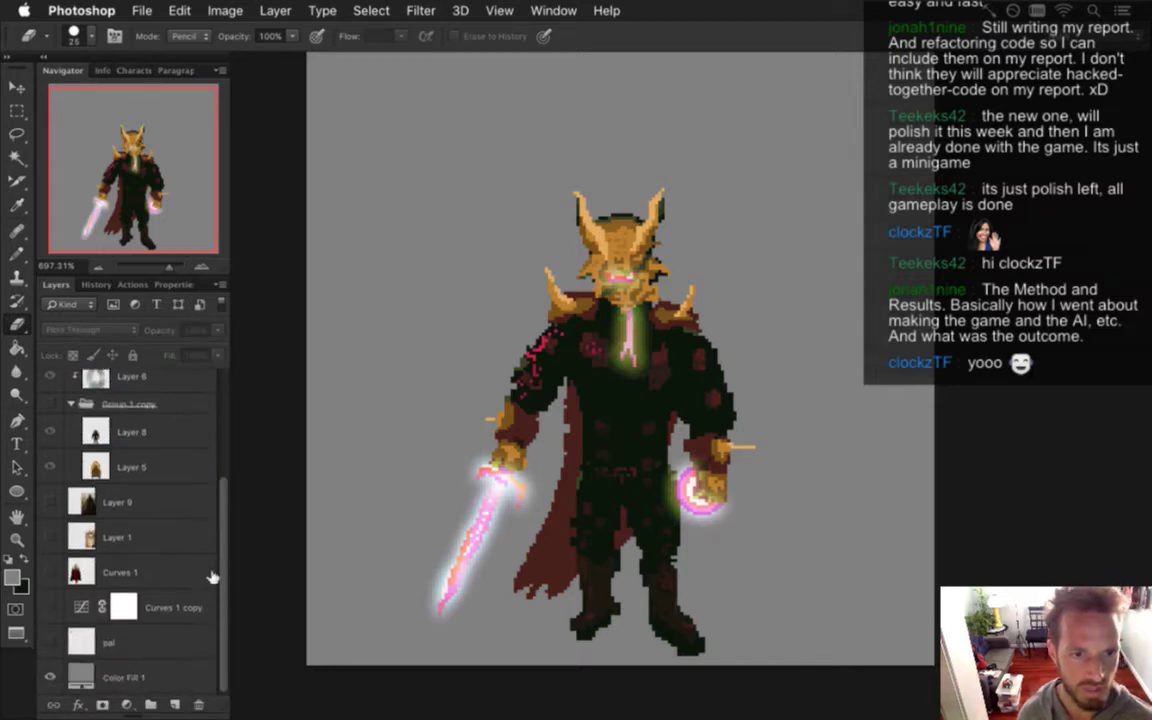
left_click(164, 634, "shift")
key("Delete")
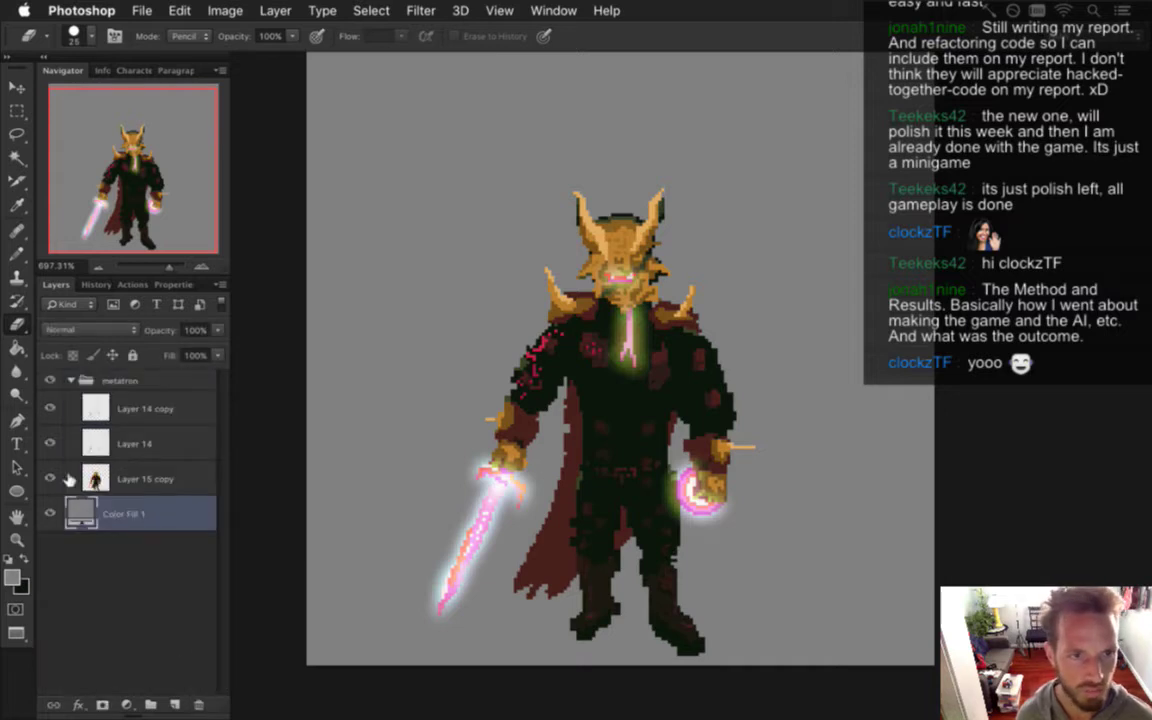
Ungroup the layers in the metatron group
left_click(125, 380)
right_click(168, 380)
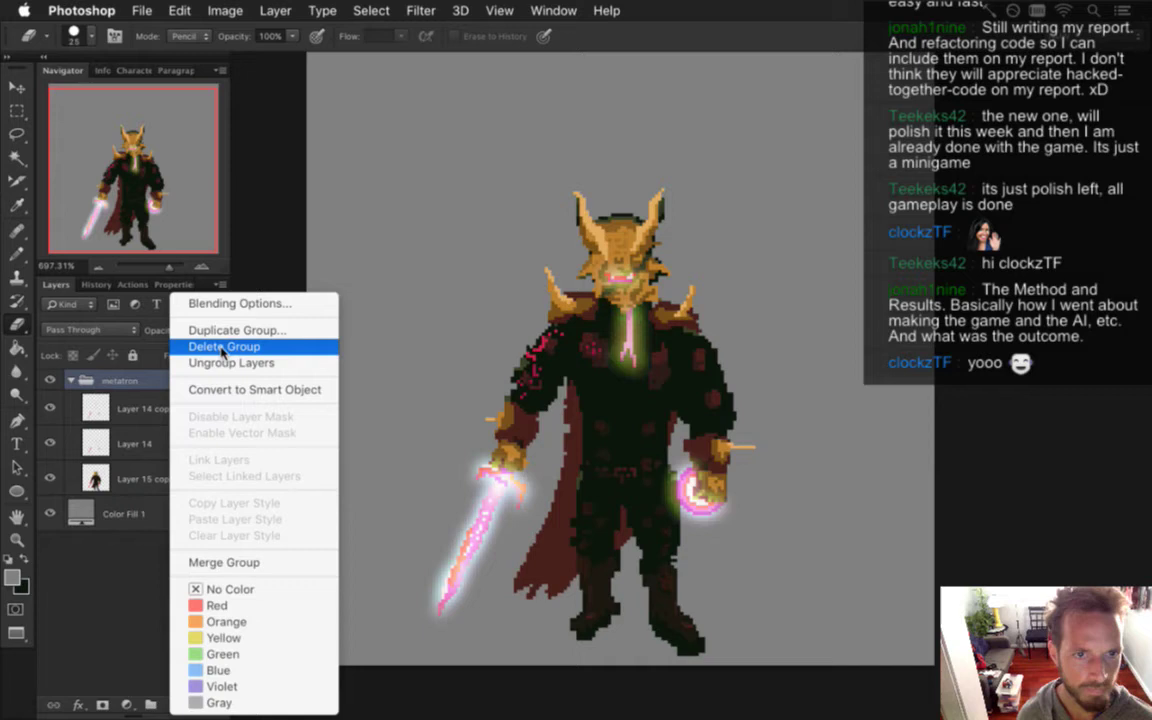
left_click(205, 363)
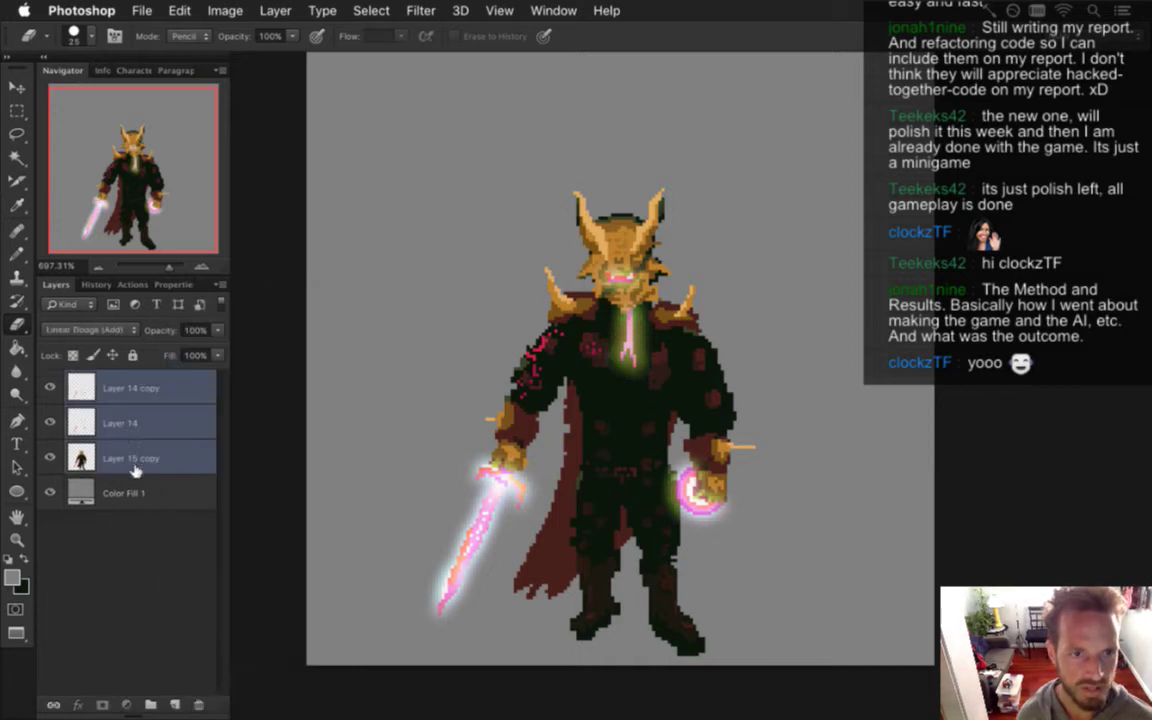
Try merging Layer 14 copy with Layer 14, and undo the merge
left_click(133, 421)
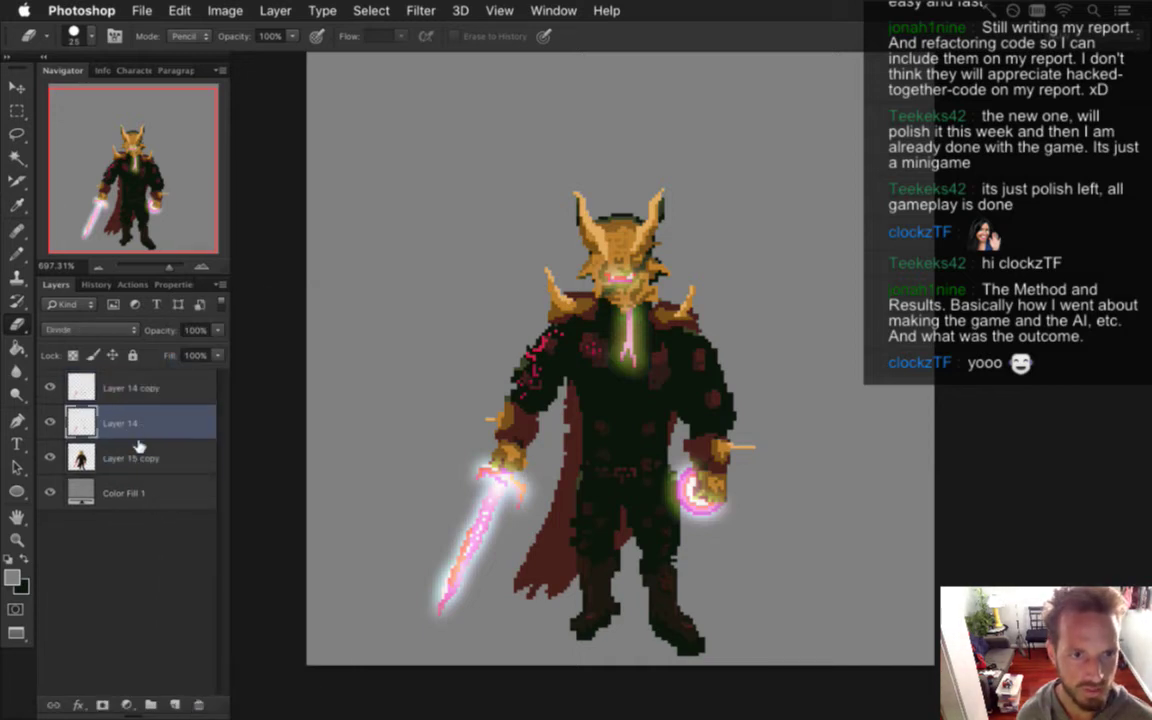
left_click(130, 382)
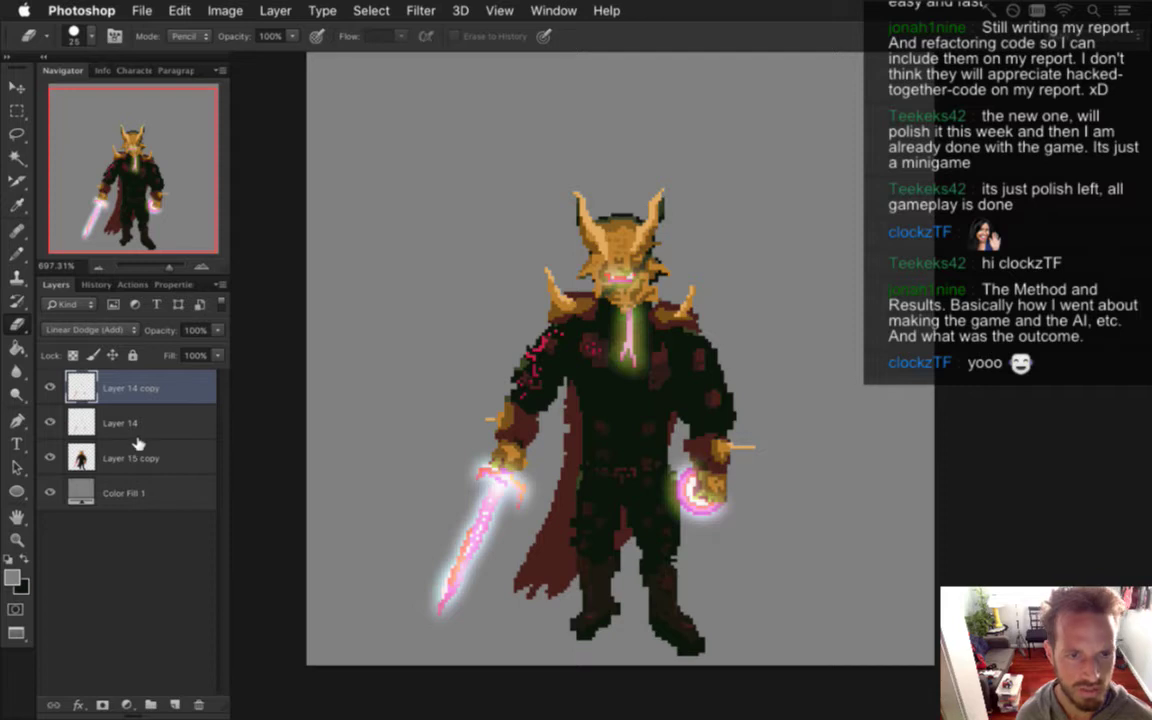
left_click(160, 425, "shift")
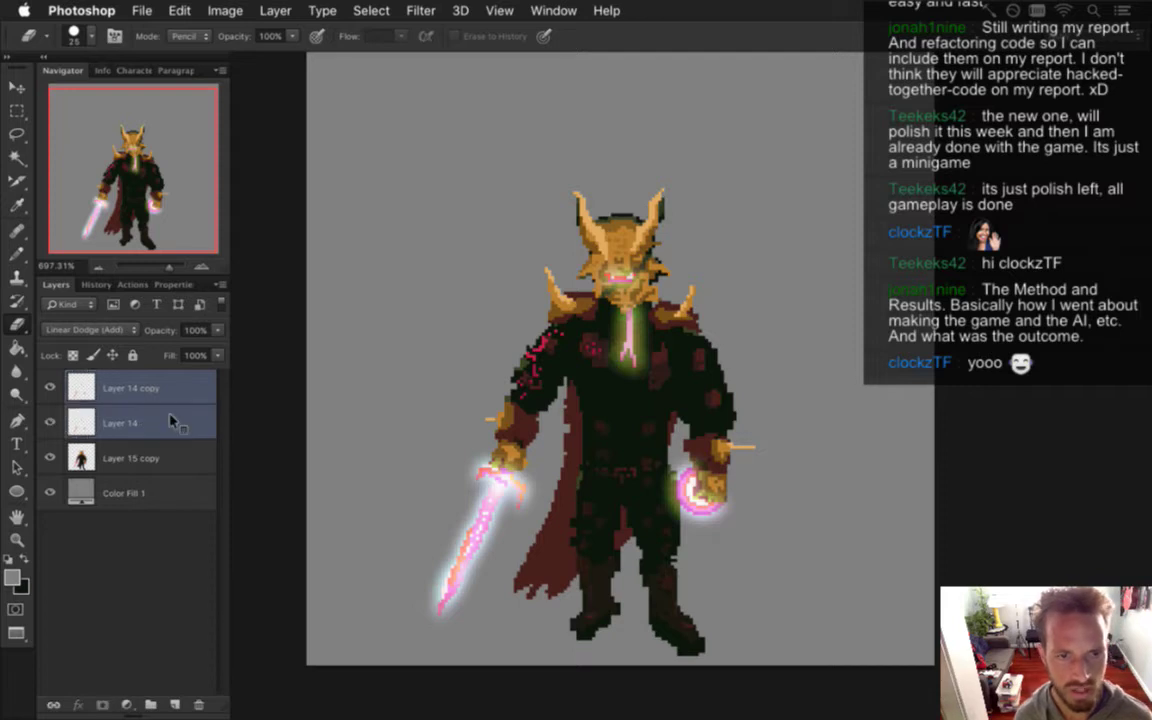
right_click(170, 422)
left_click(215, 471)
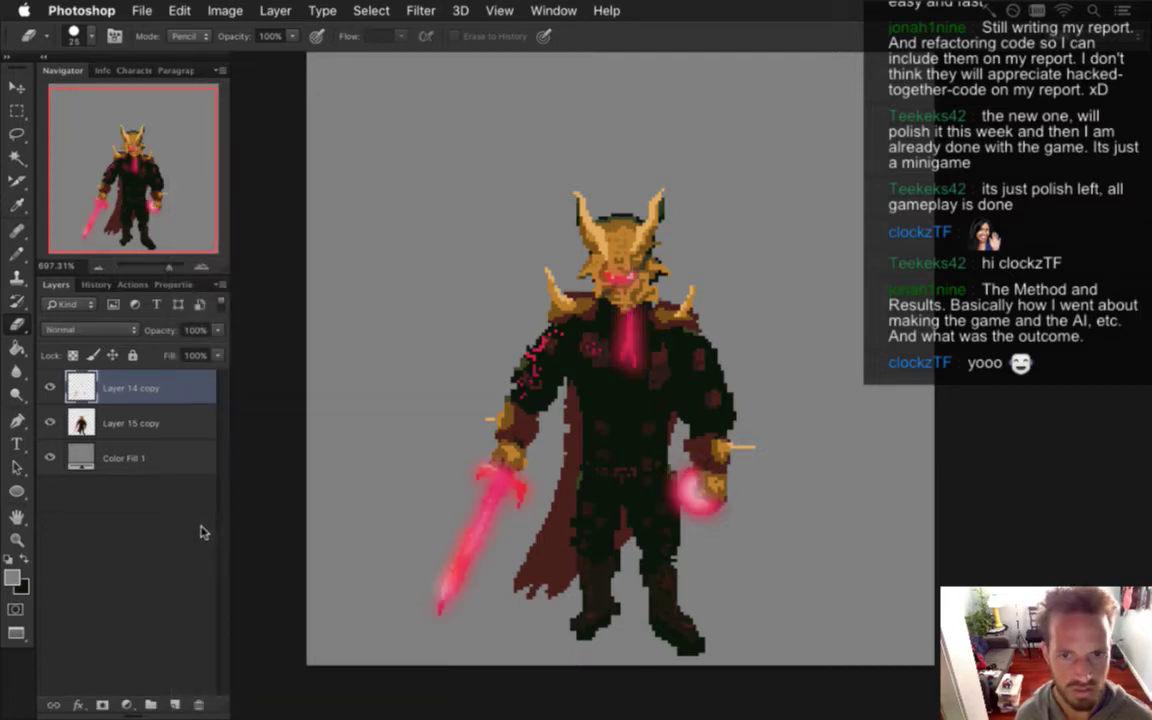
key("super+z")
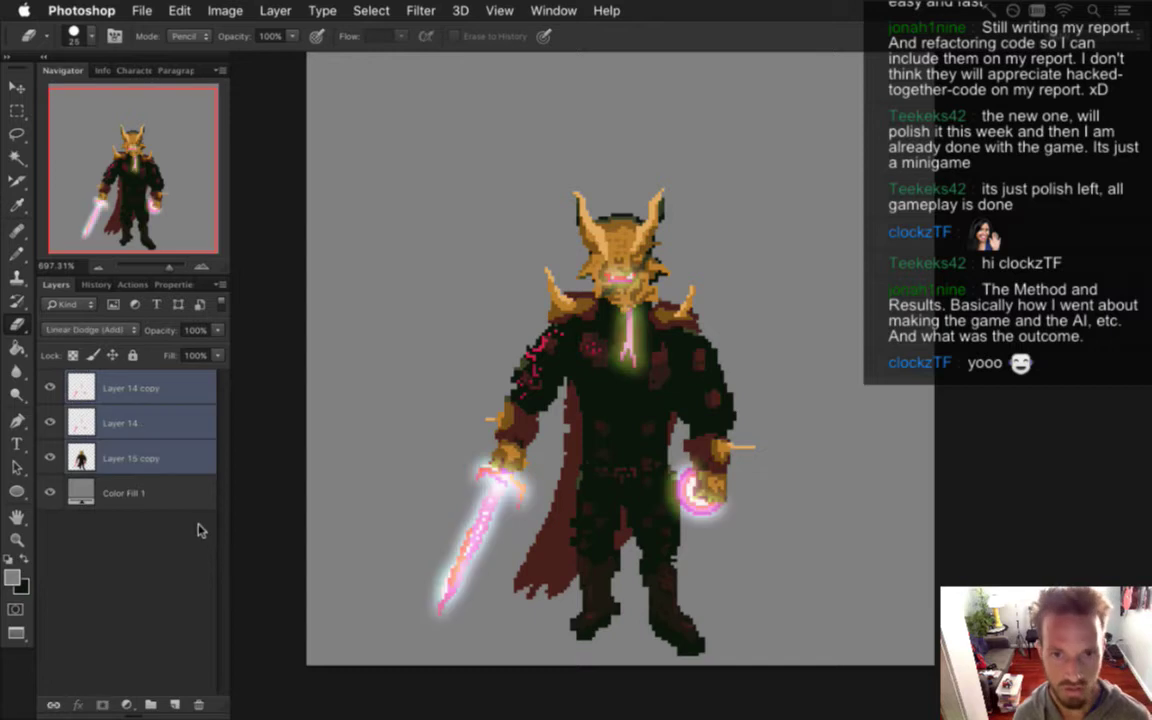
Rename Layer 14 as "div" and Layer 14 copy as "add"
left_click(136, 426)
double_click(125, 424)
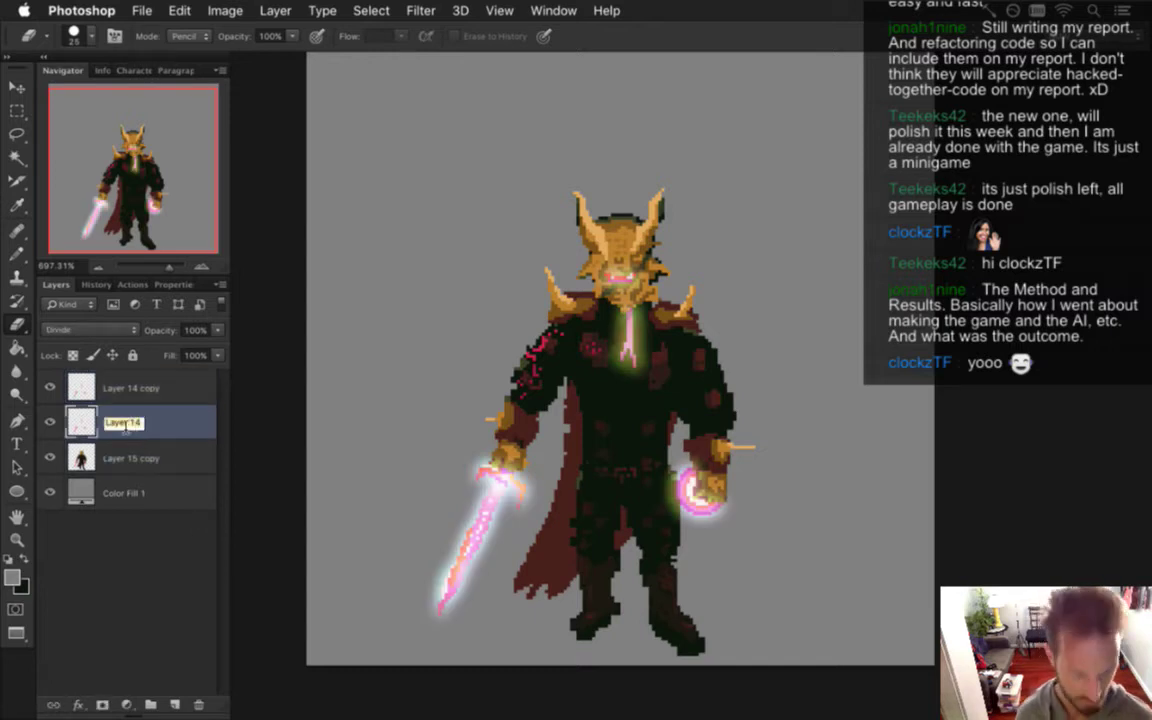
type("div")
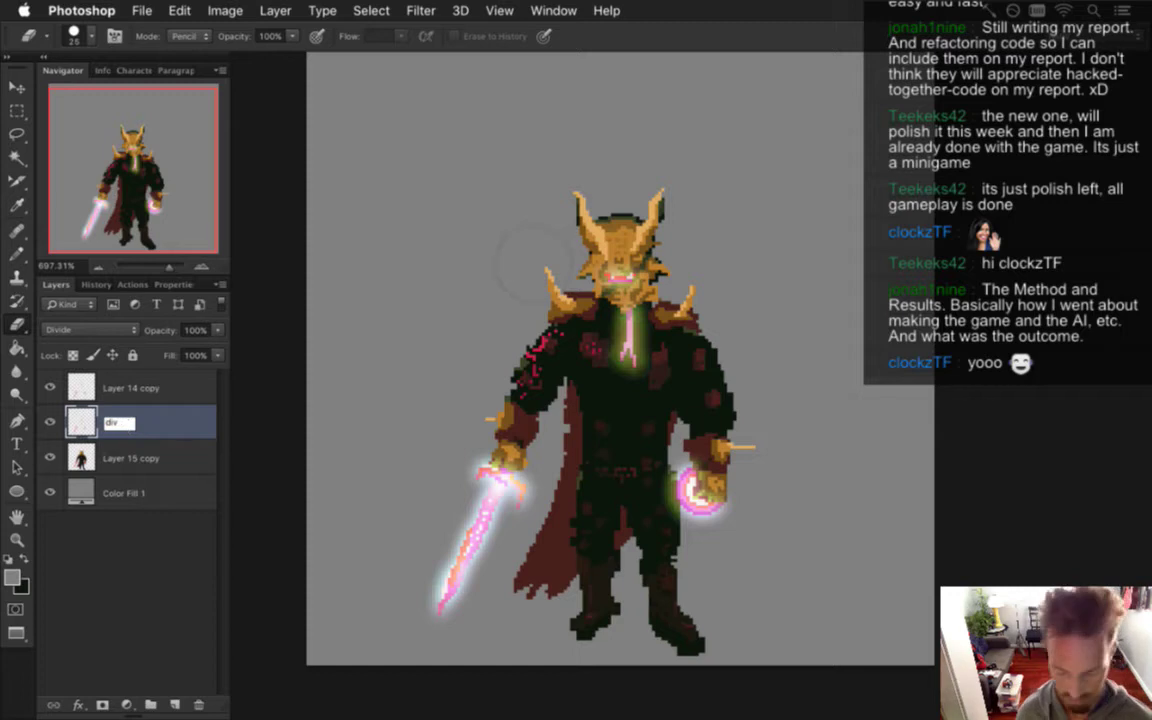
double_click(130, 388)
type("add")
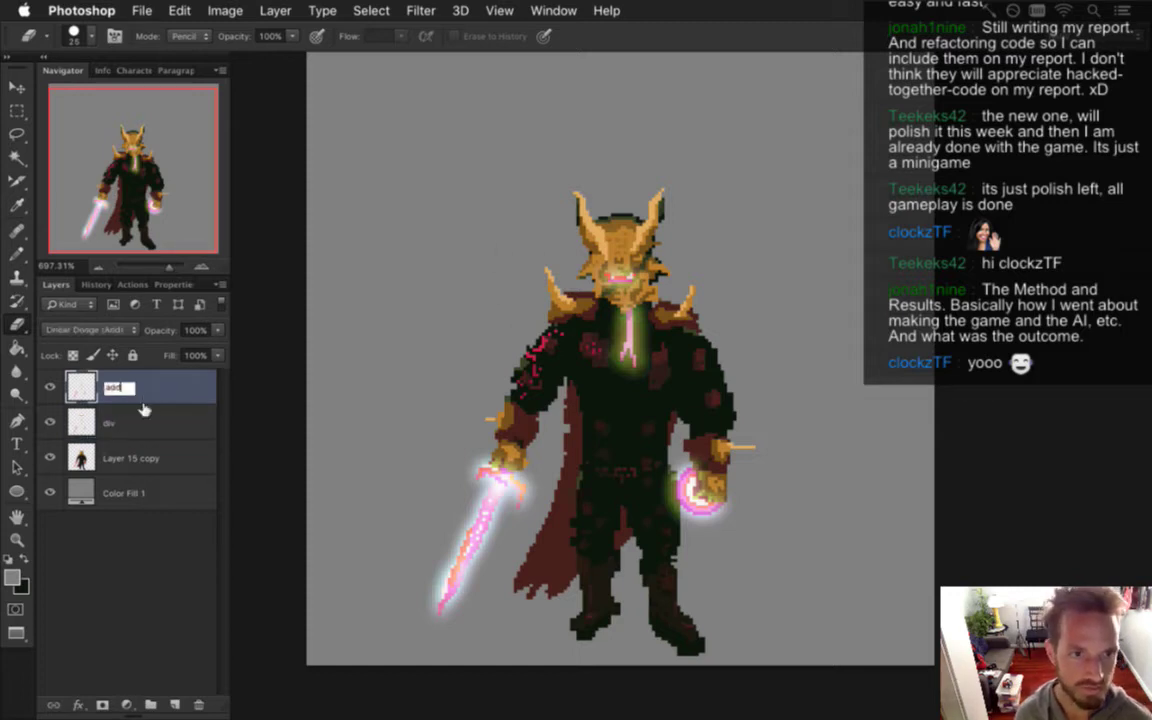
left_click(145, 420)
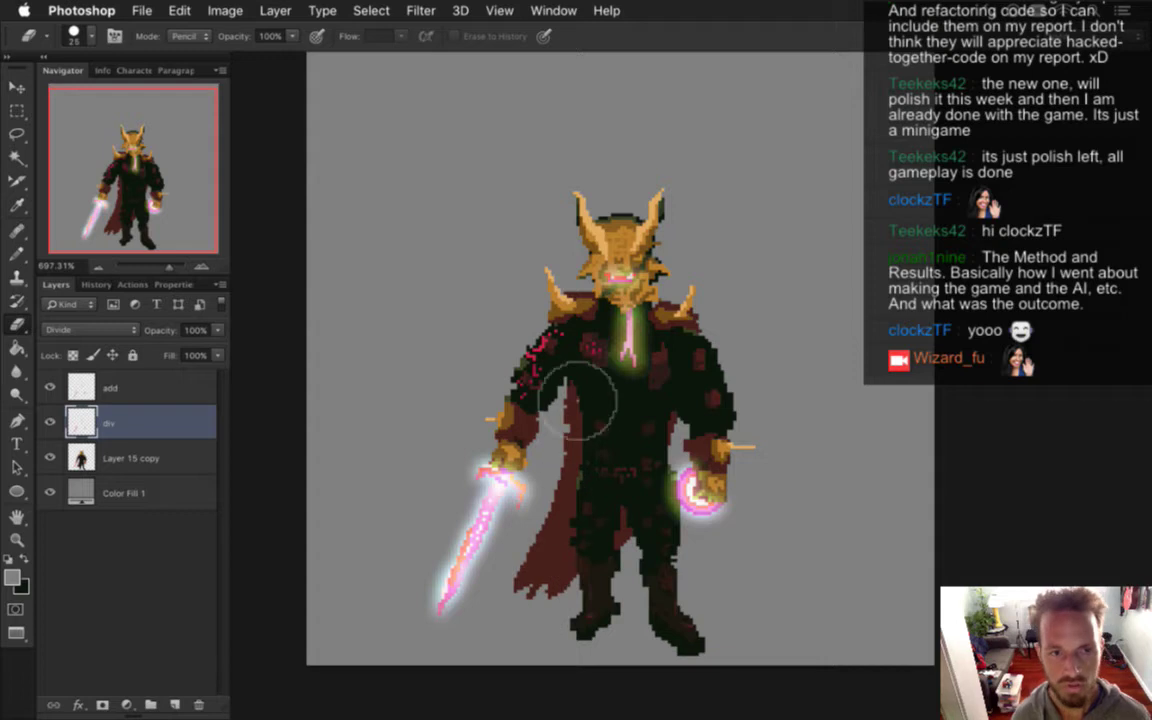
Show the frame timeline and add a second frame with the add and div layers hidden
left_click(553, 10)
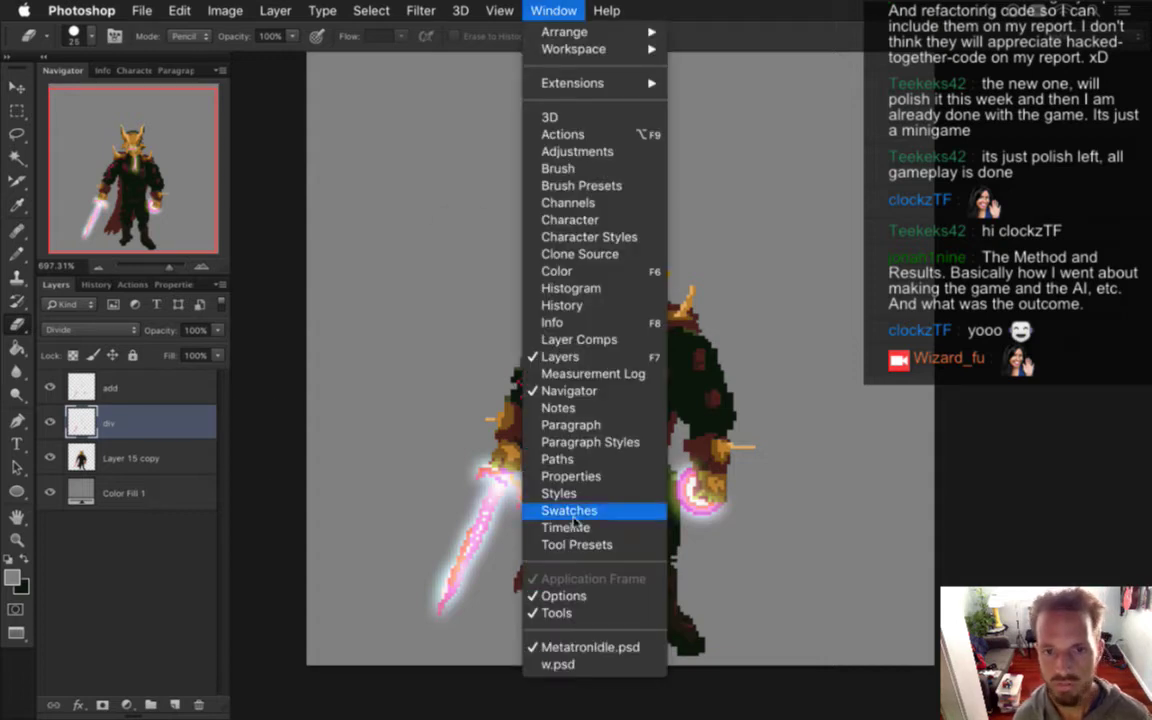
left_click(565, 527)
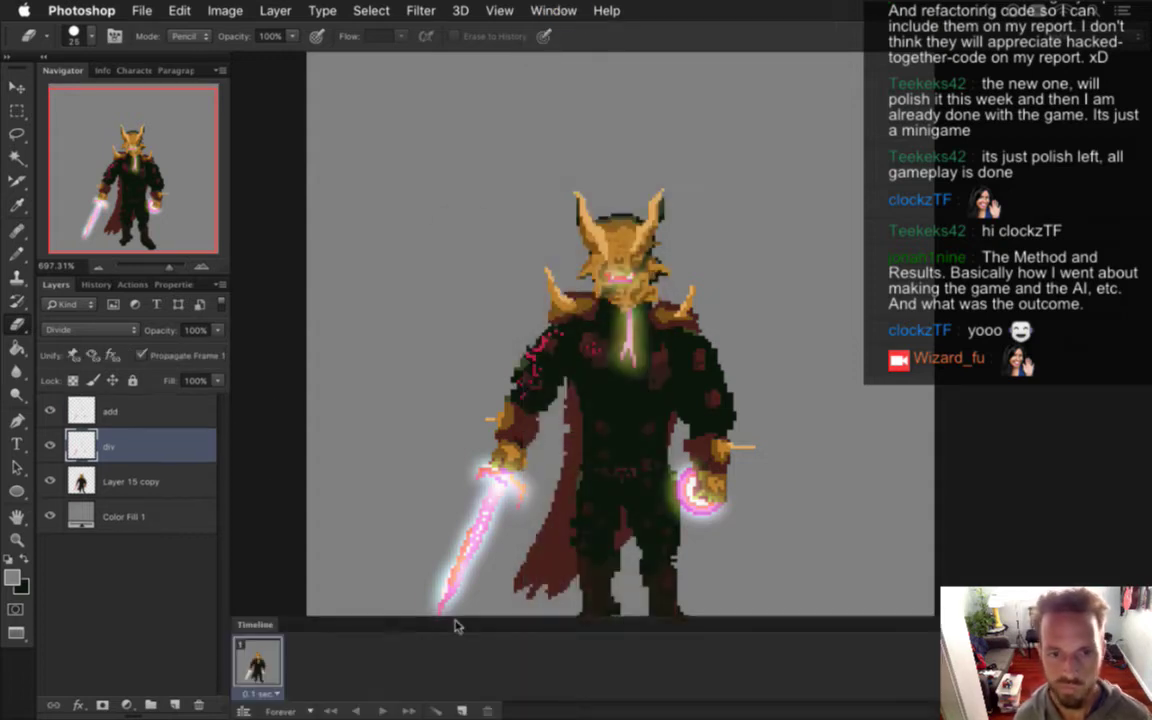
left_click(463, 710)
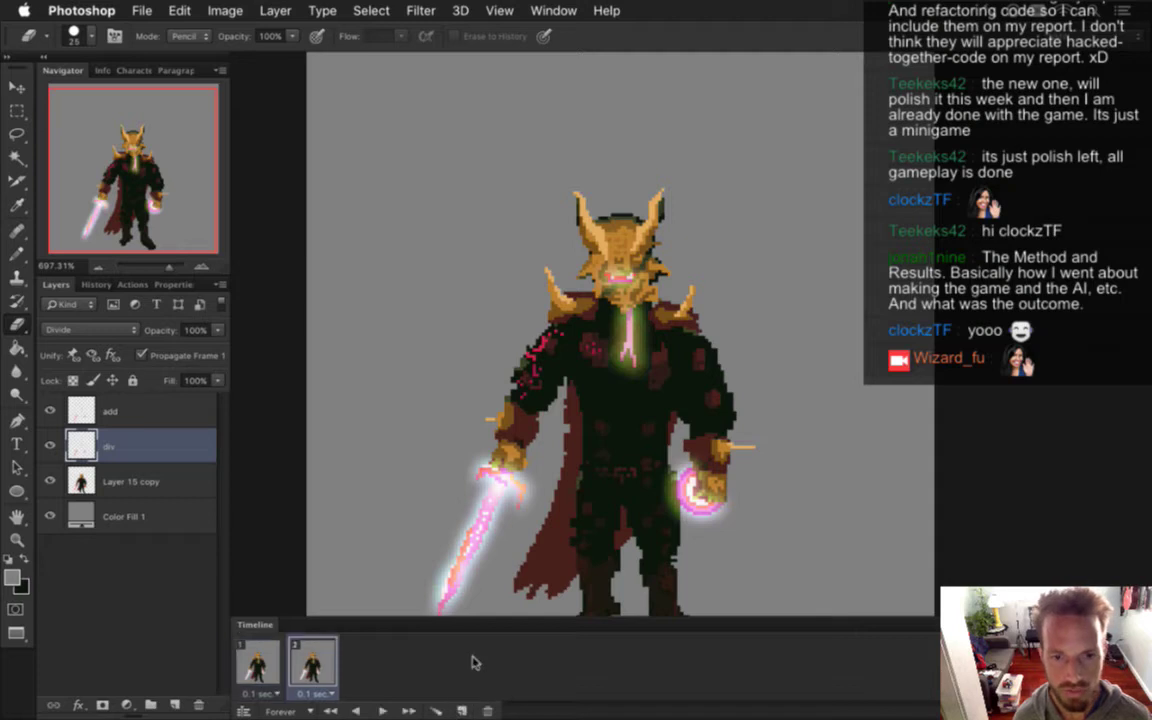
left_click_drag(620, 503, 636, 392)
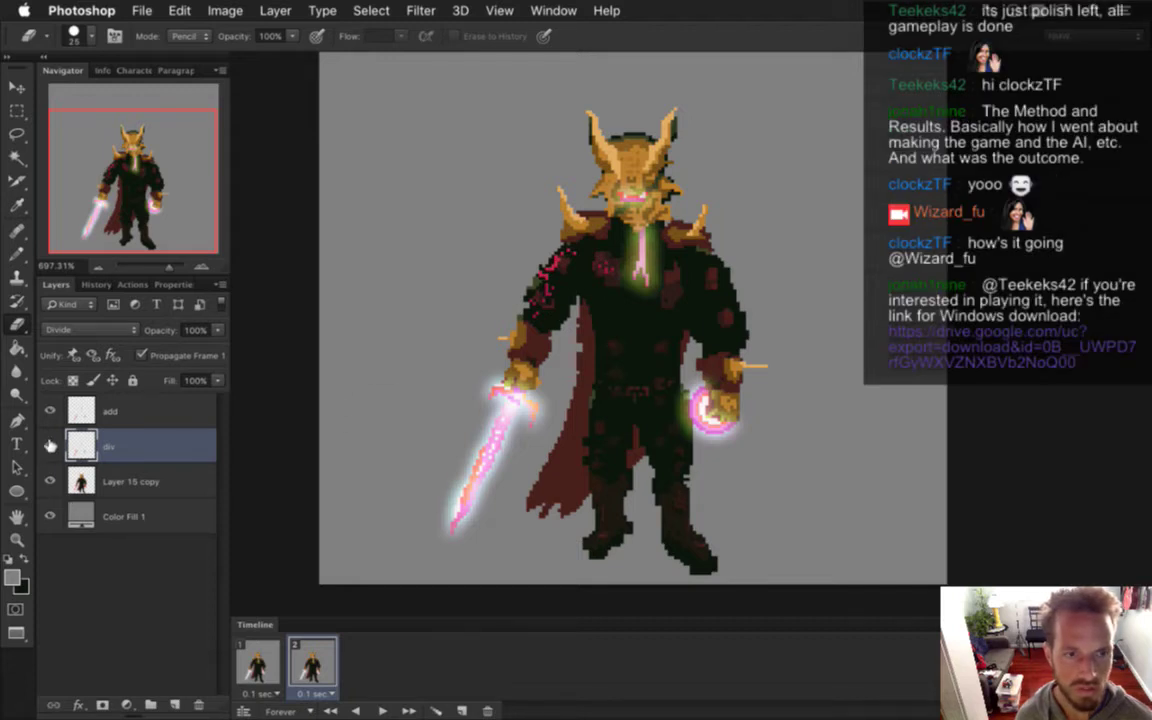
left_click_drag(49, 410, 49, 446)
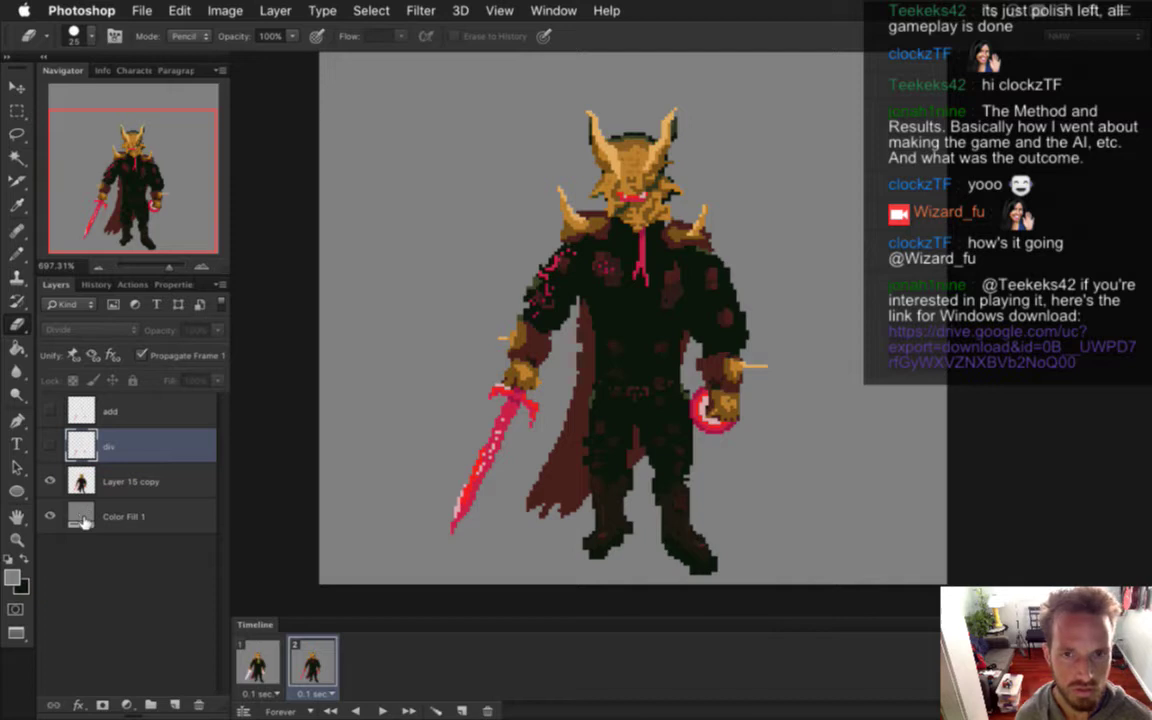
Turn off Propagate Frame 1 for the div, Color Fill 1 and add layers
left_click(141, 355)
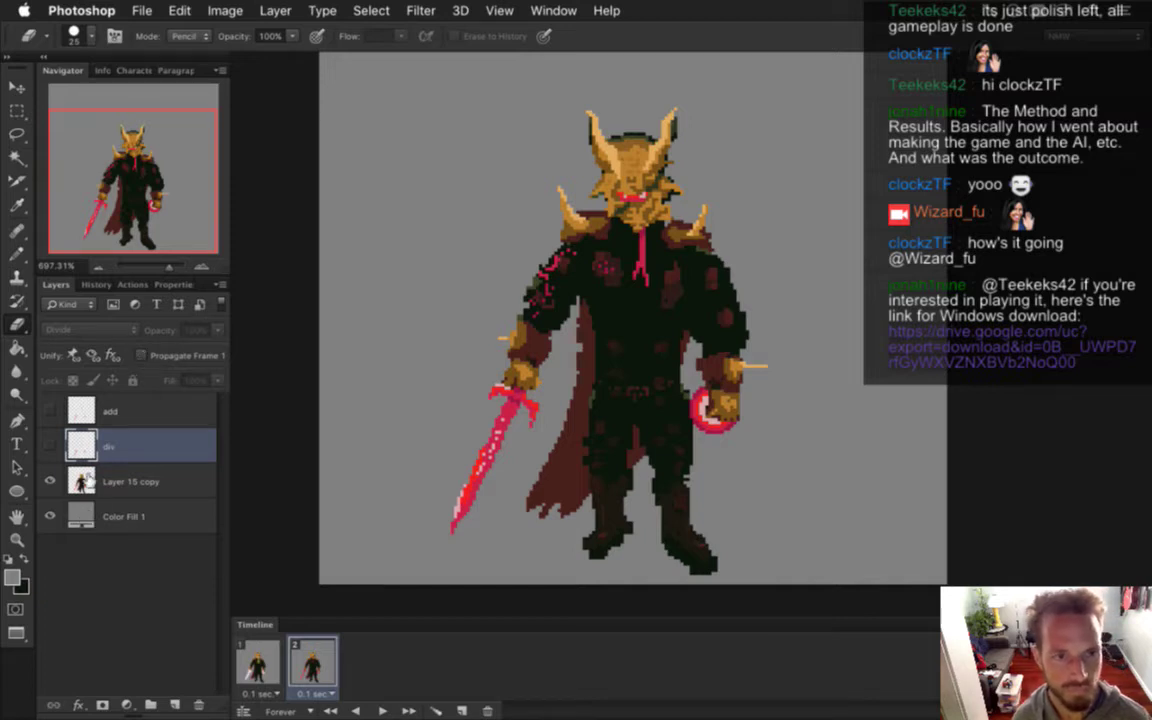
left_click(99, 426)
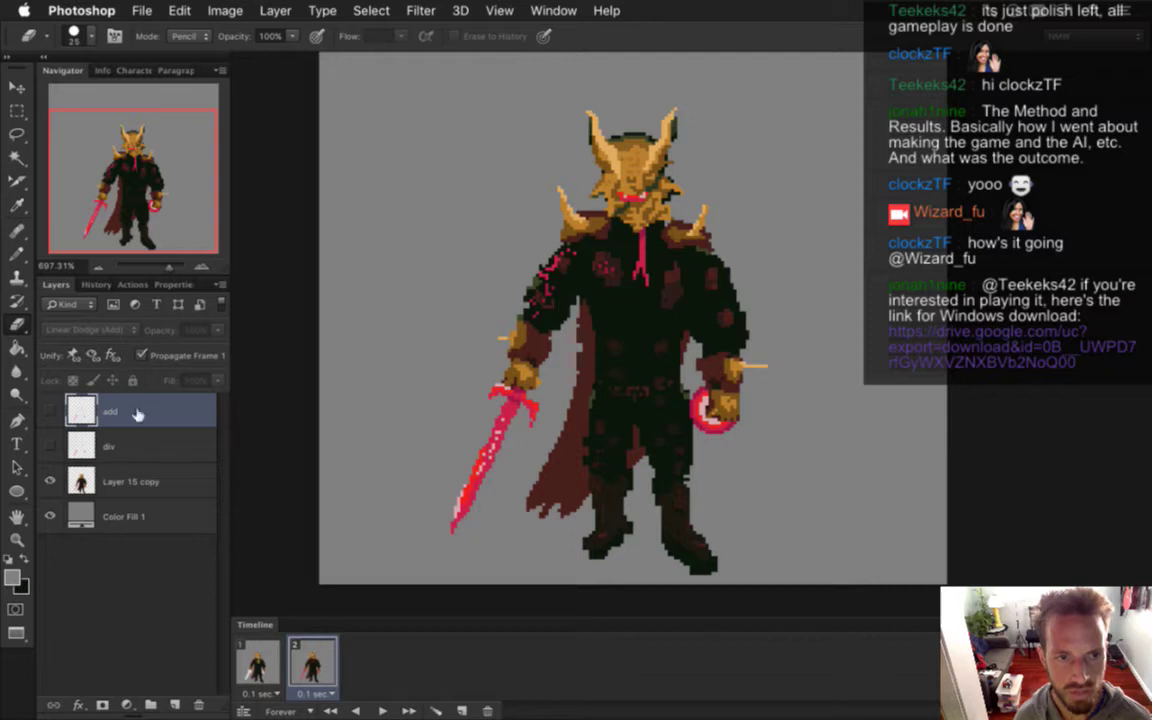
left_click(111, 456)
left_click(114, 468)
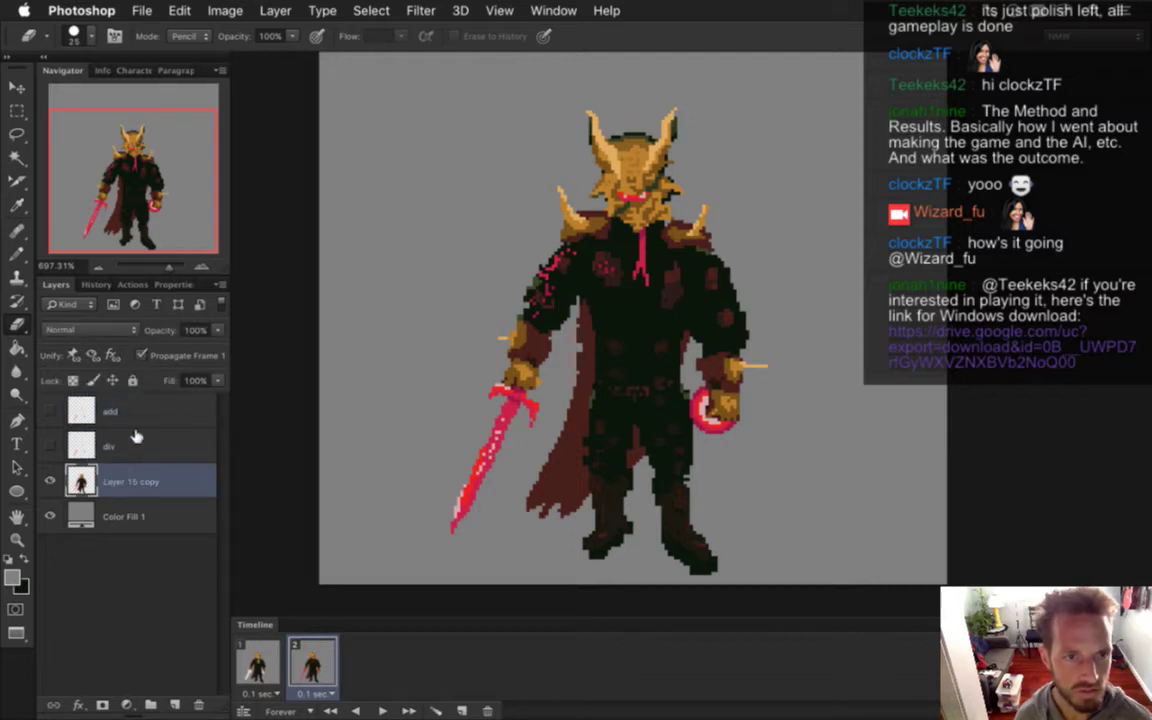
left_click(104, 446)
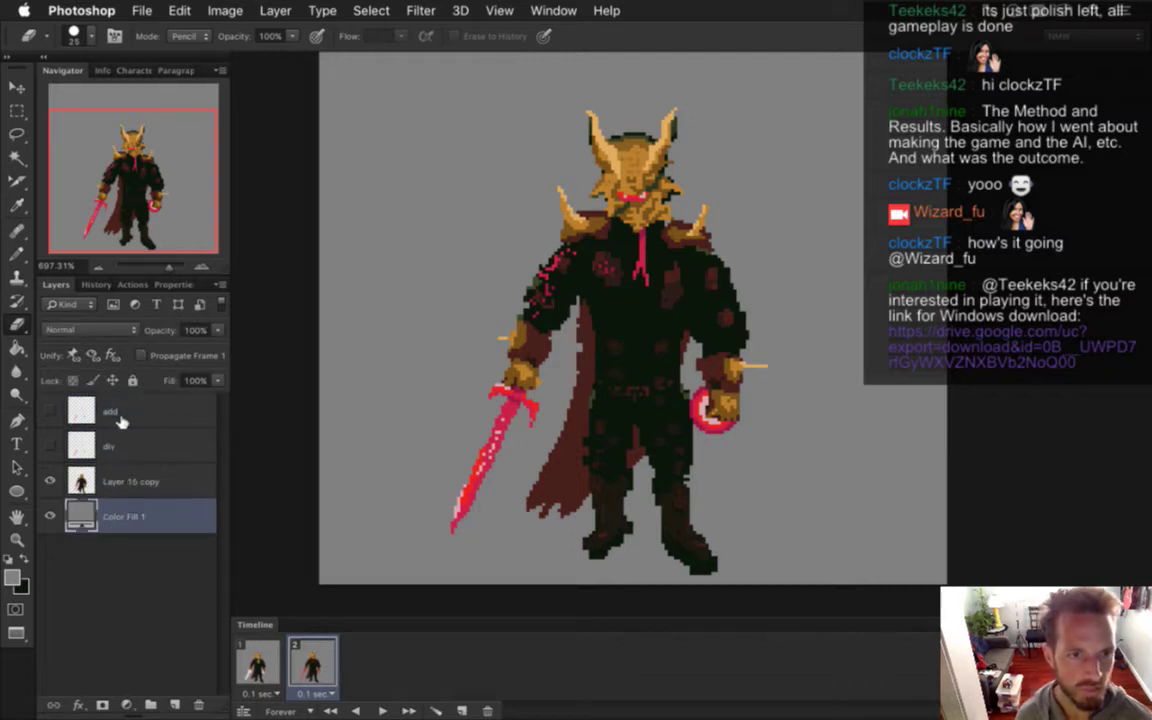
left_click(110, 411)
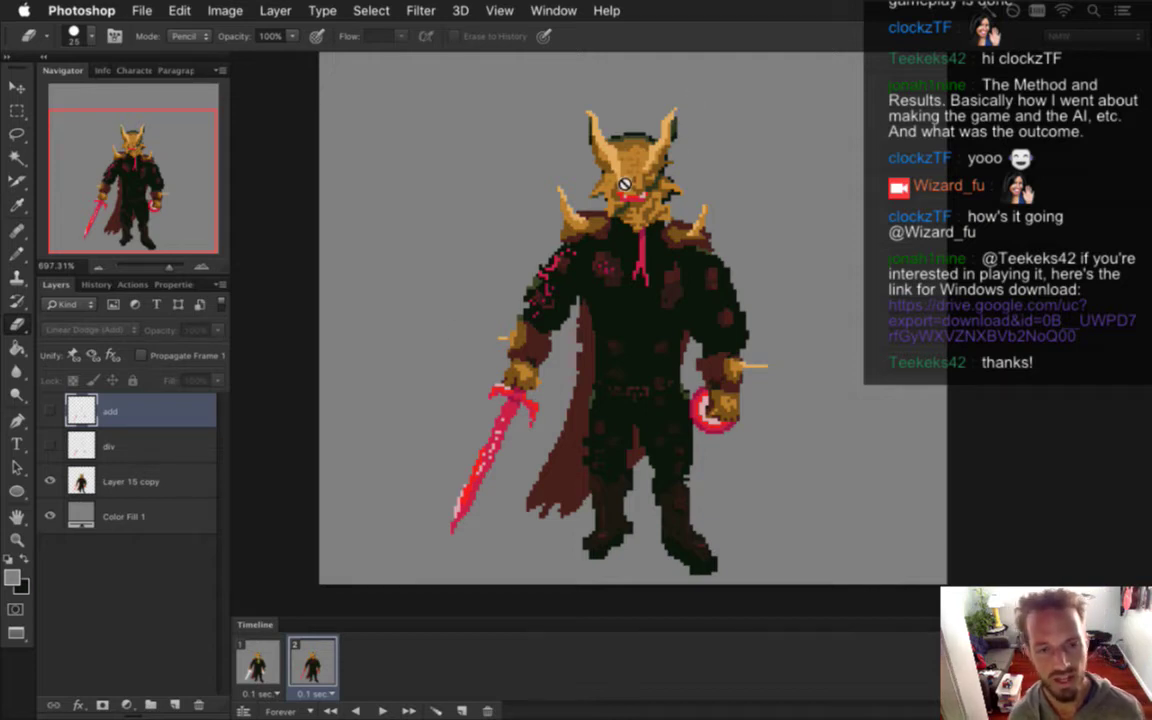
Switch to w.psd and look over the row of four character variants
left_click(550, 10)
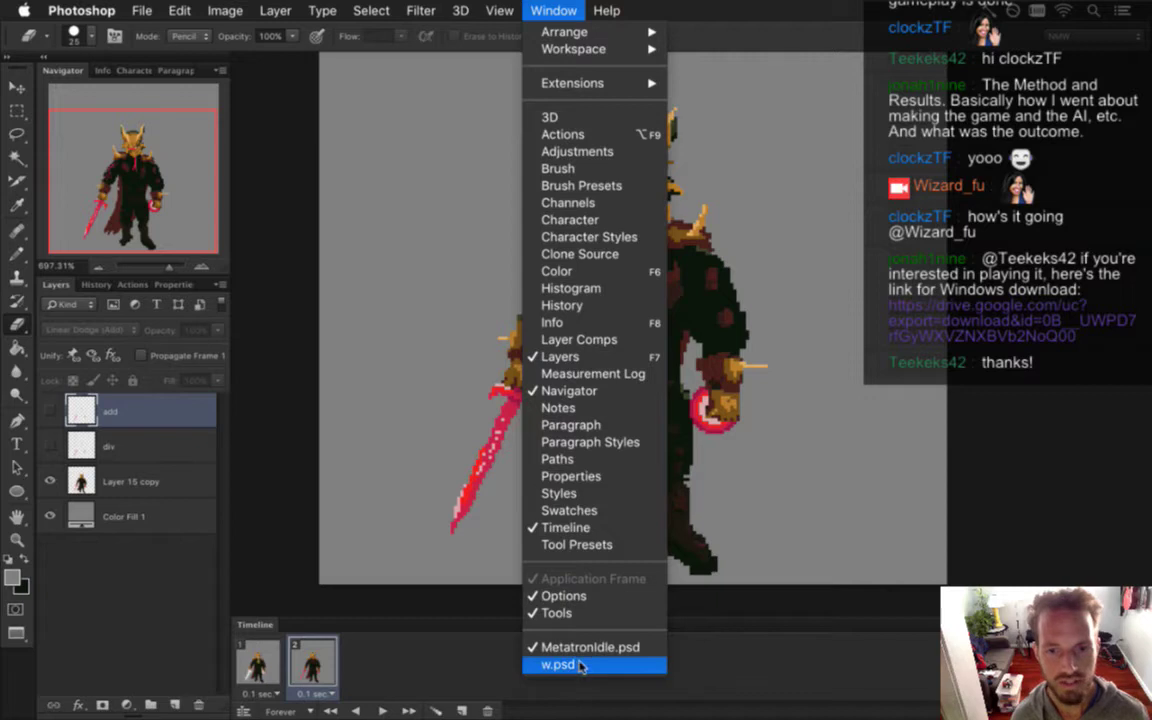
left_click(558, 664)
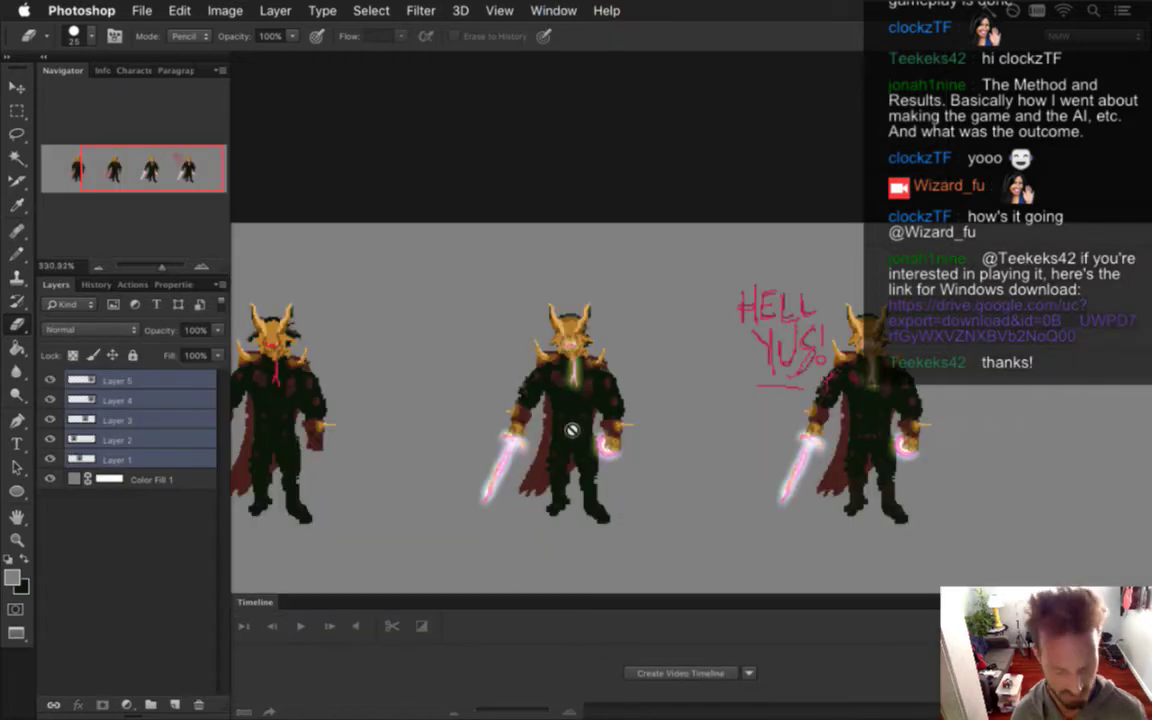
scroll(532, 427, "down", 3)
left_click_drag(483, 411, 607, 376)
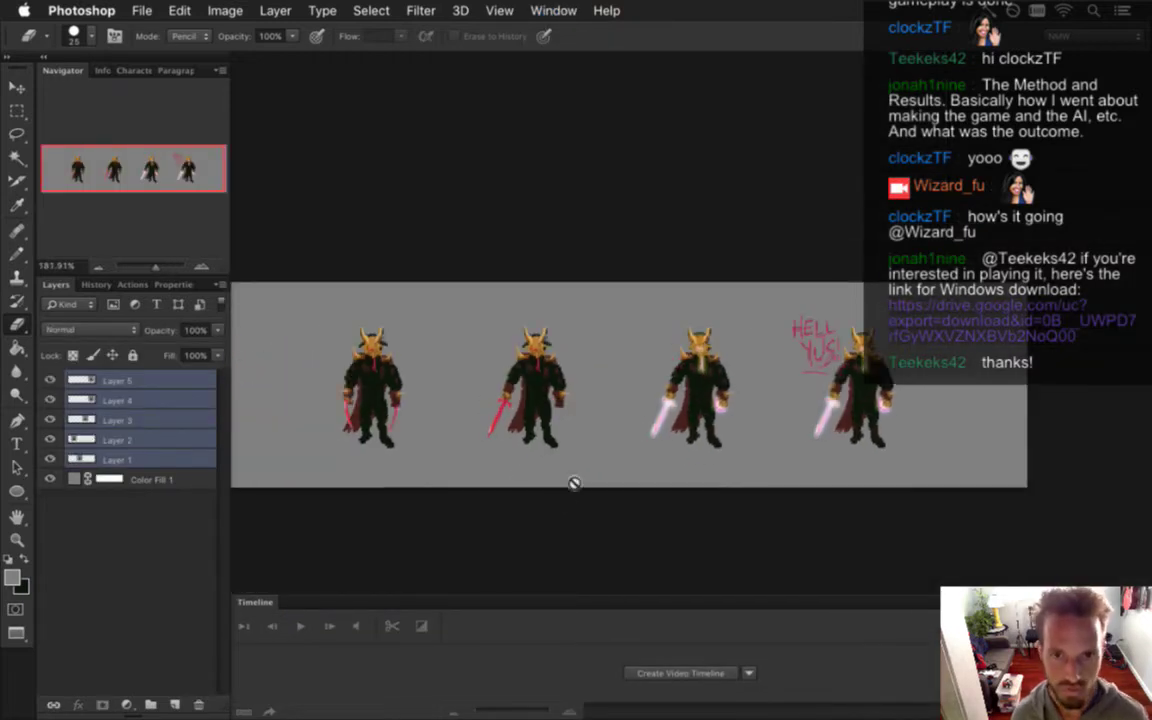
Switch to Finder and preview aklsfjas.psd from the dys folder inside Songbringer
key("super+Tab")
left_click(624, 374)
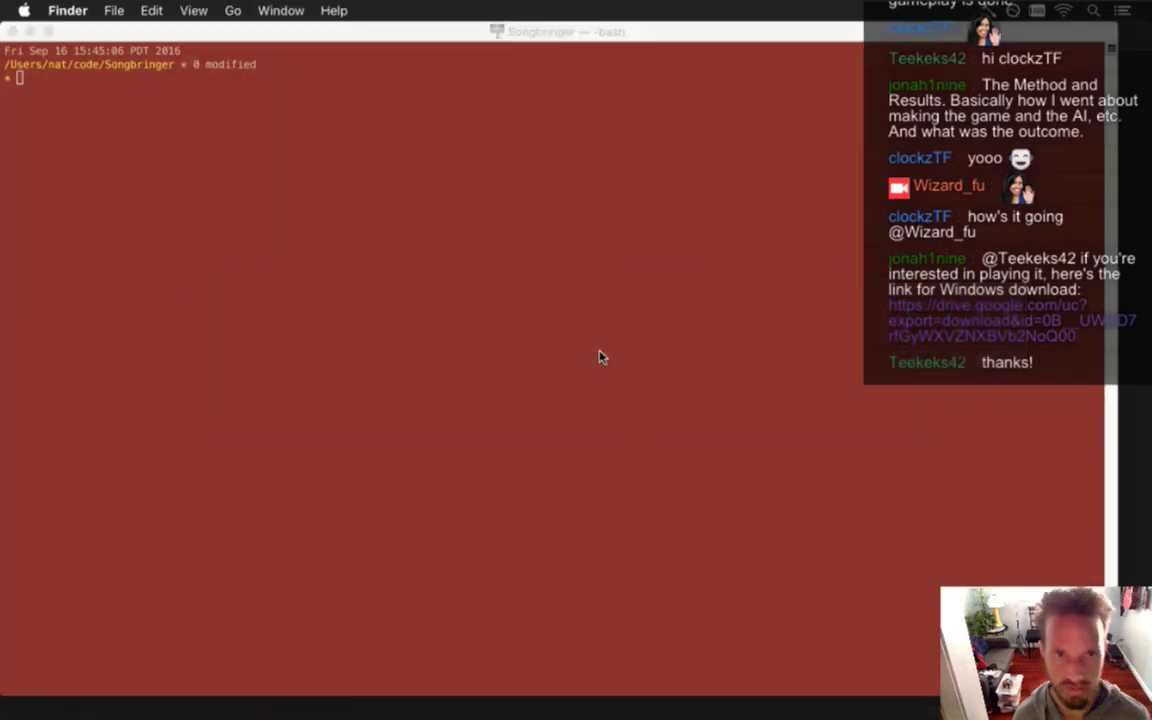
key("super+n")
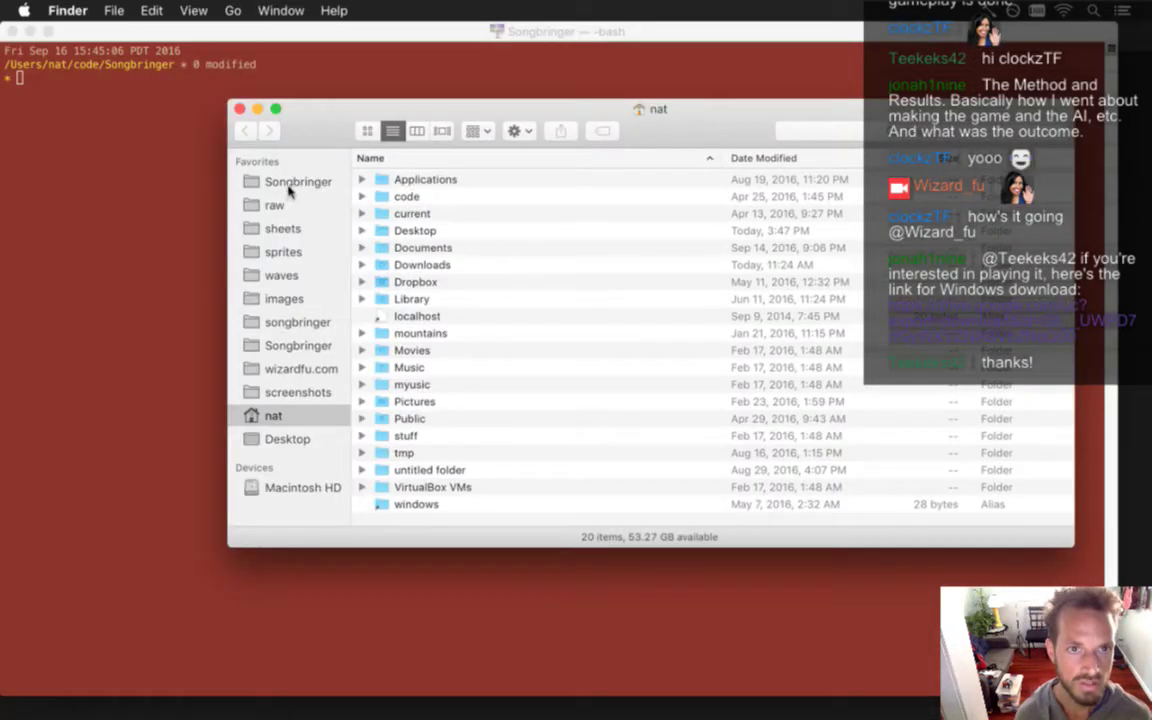
left_click(295, 182)
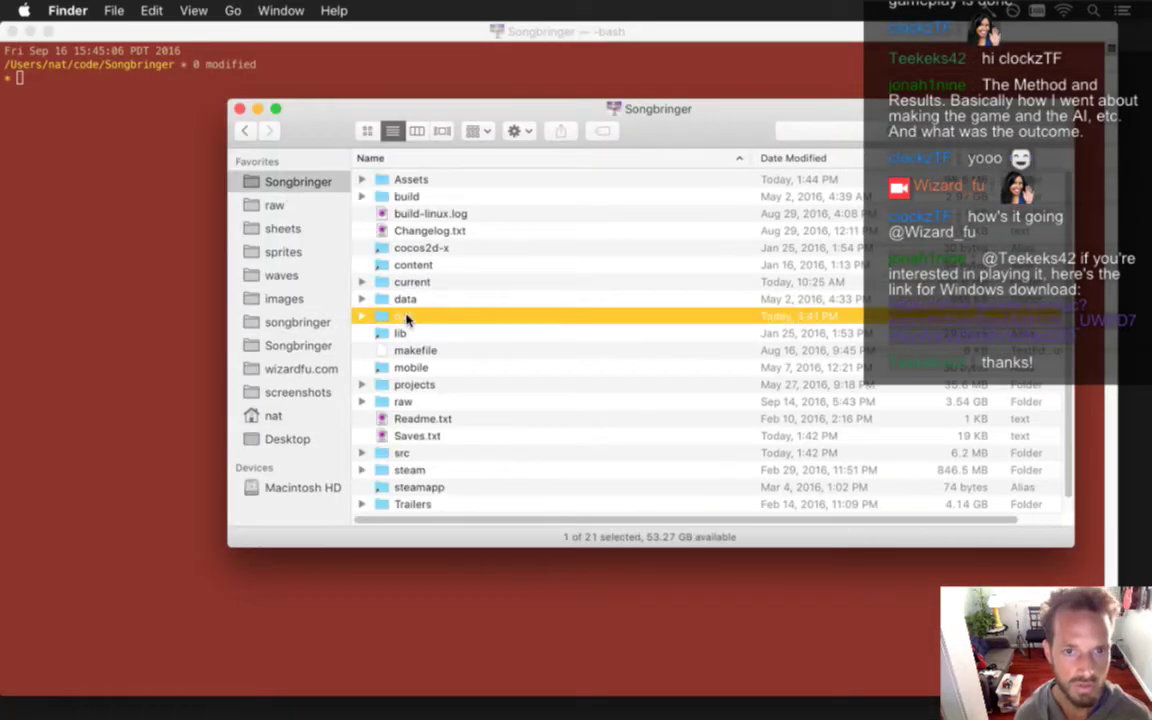
double_click(406, 318)
left_click(449, 183)
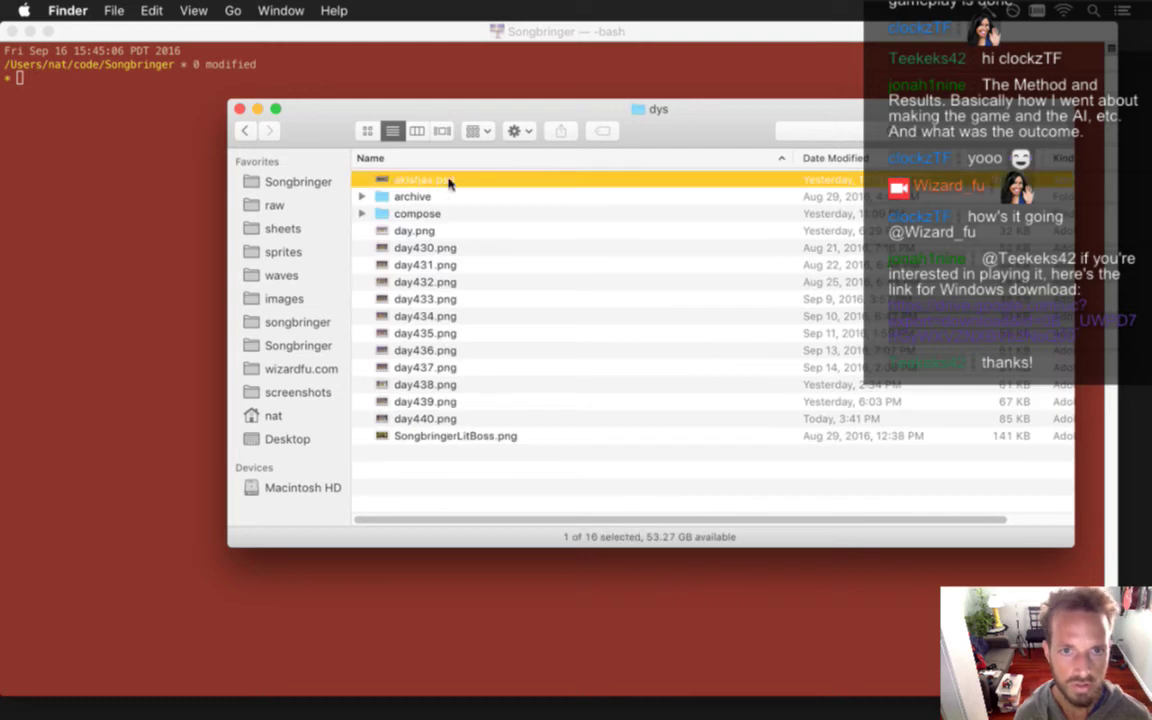
key("space")
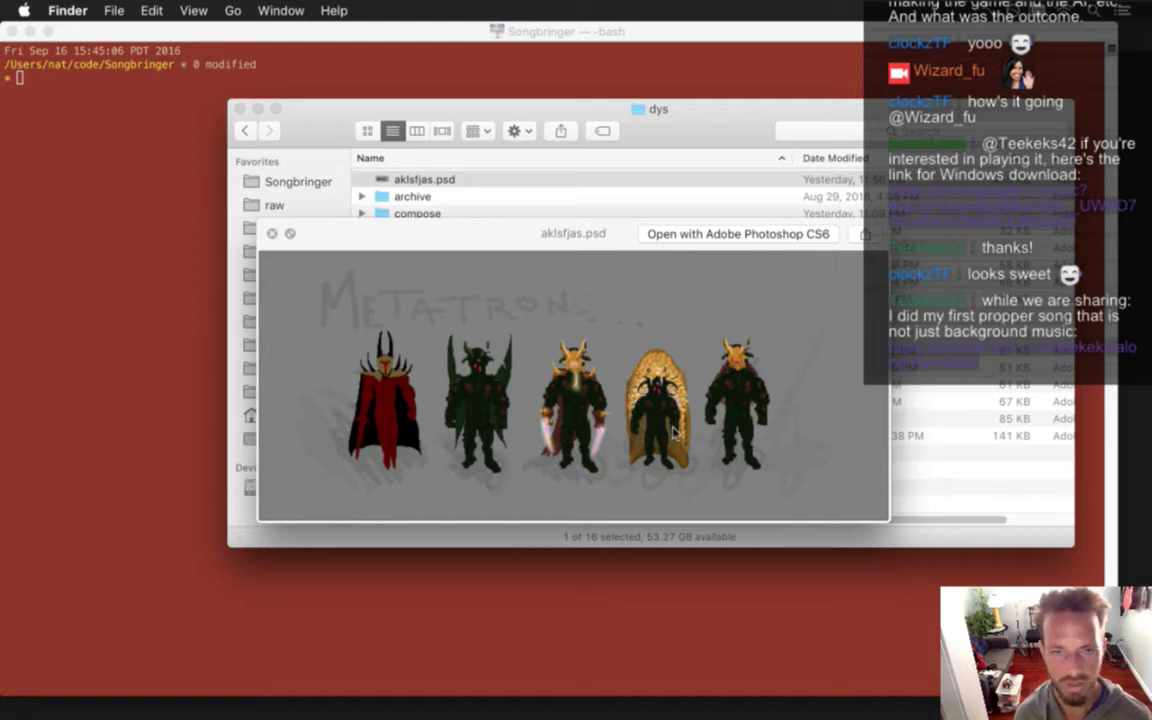
Close the file preview and return to MetatronIdle.psd in Photoshop
left_click(271, 233)
key("super+Tab")
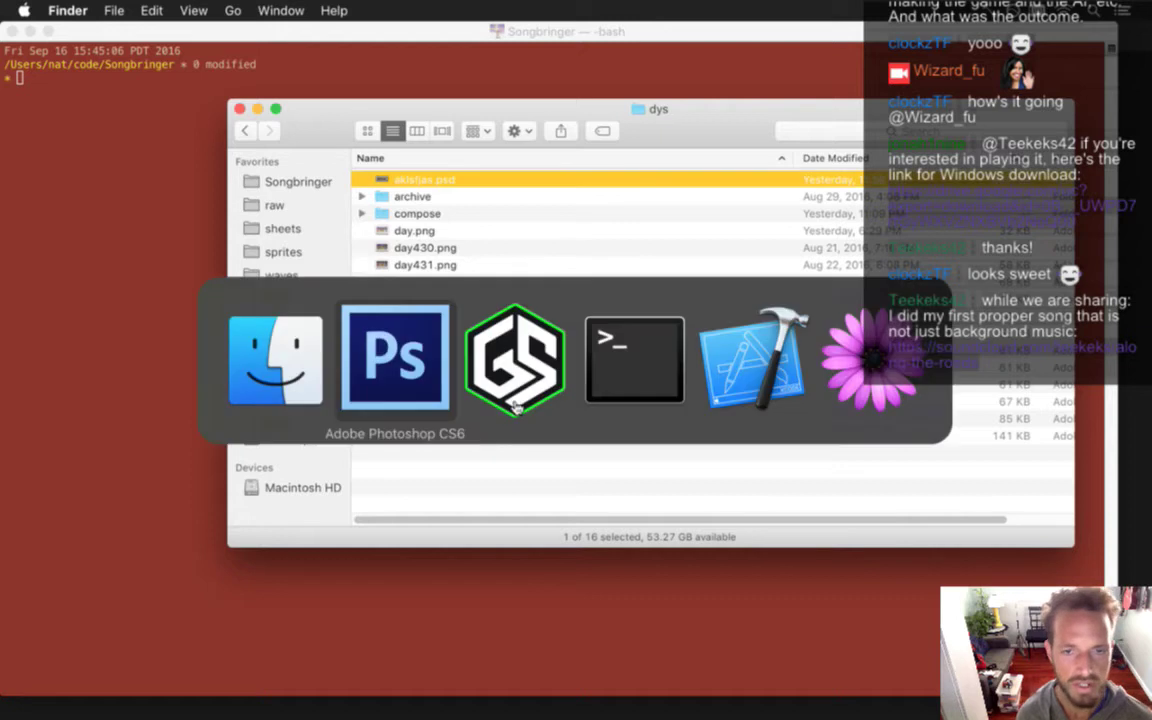
left_click(390, 355)
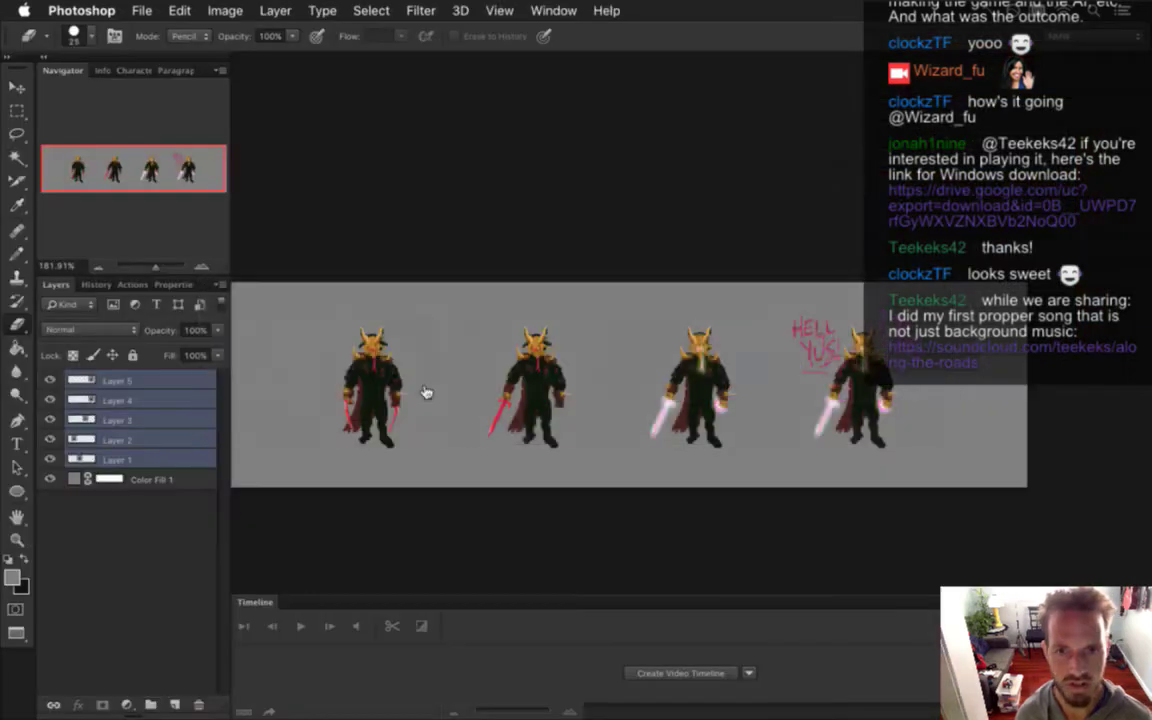
left_click(566, 9)
left_click(594, 648)
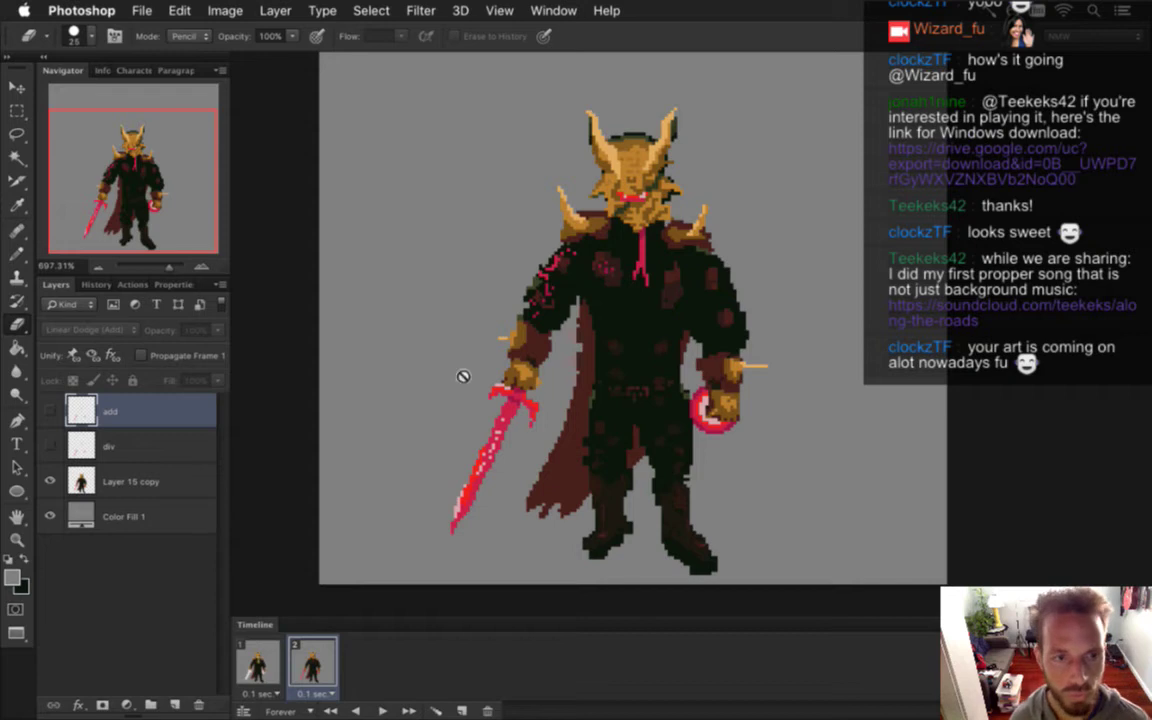
Put the add, div and Layer 15 copy layers into a new group and delete the first timeline frame
left_click(150, 704)
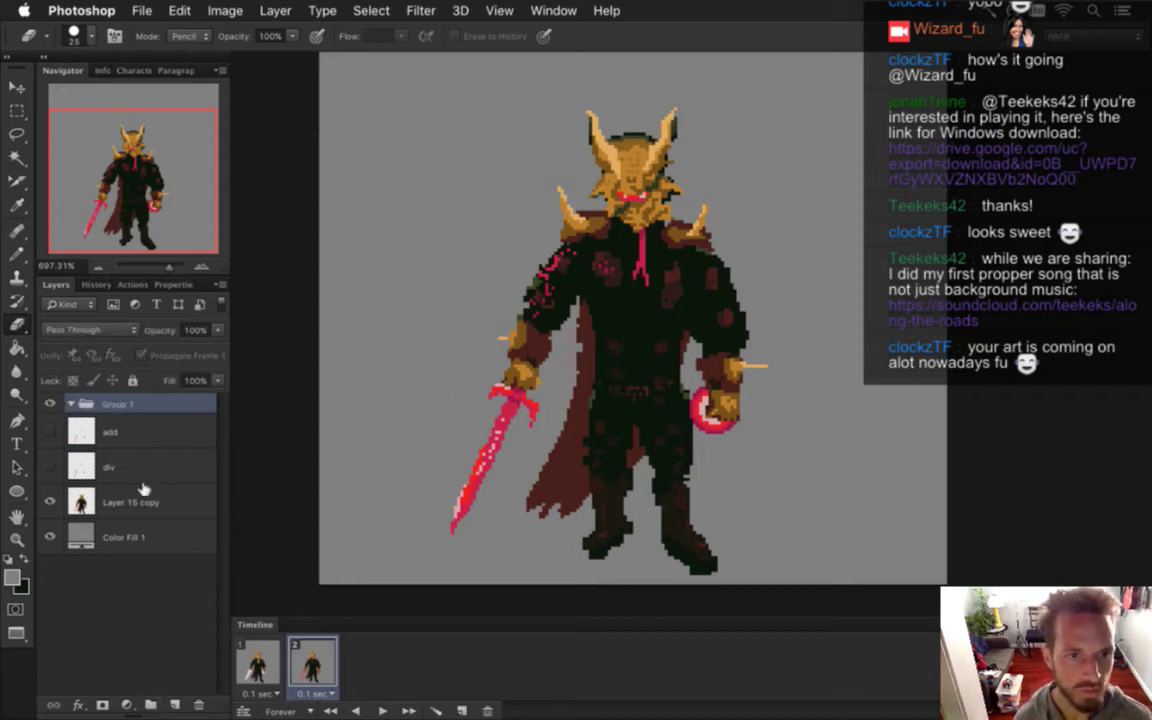
left_click(116, 501)
left_click(130, 431, "shift")
left_click_drag(106, 426, 127, 408)
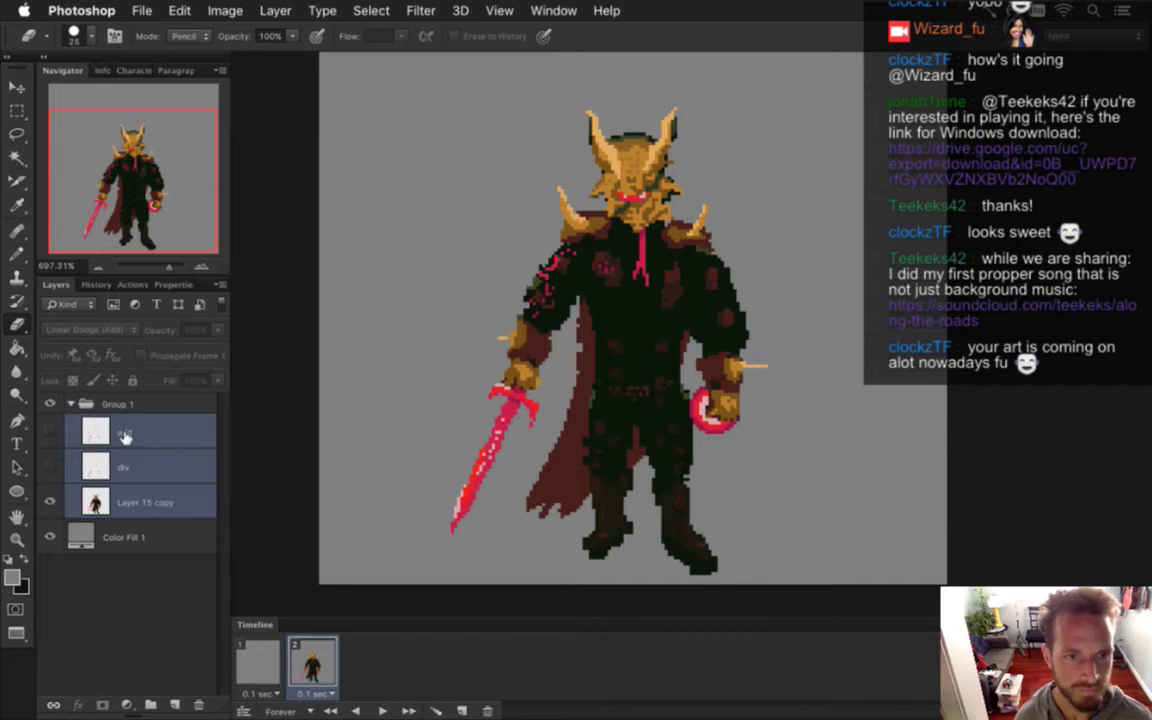
left_click(259, 662)
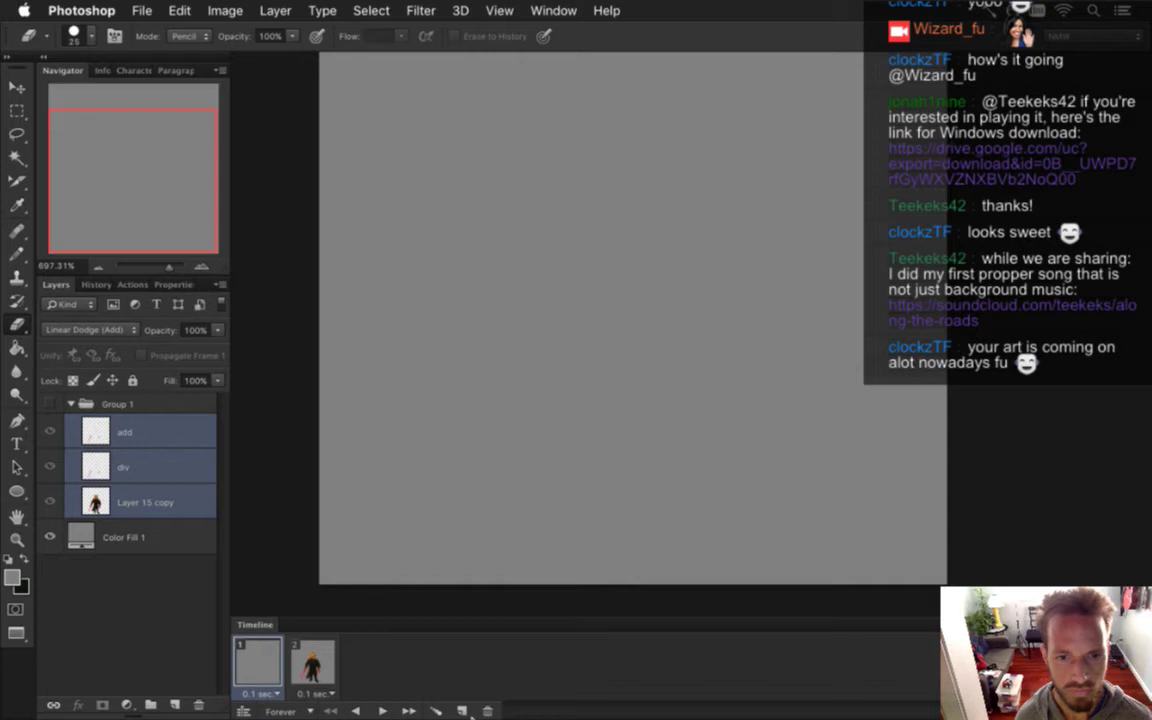
left_click(487, 710)
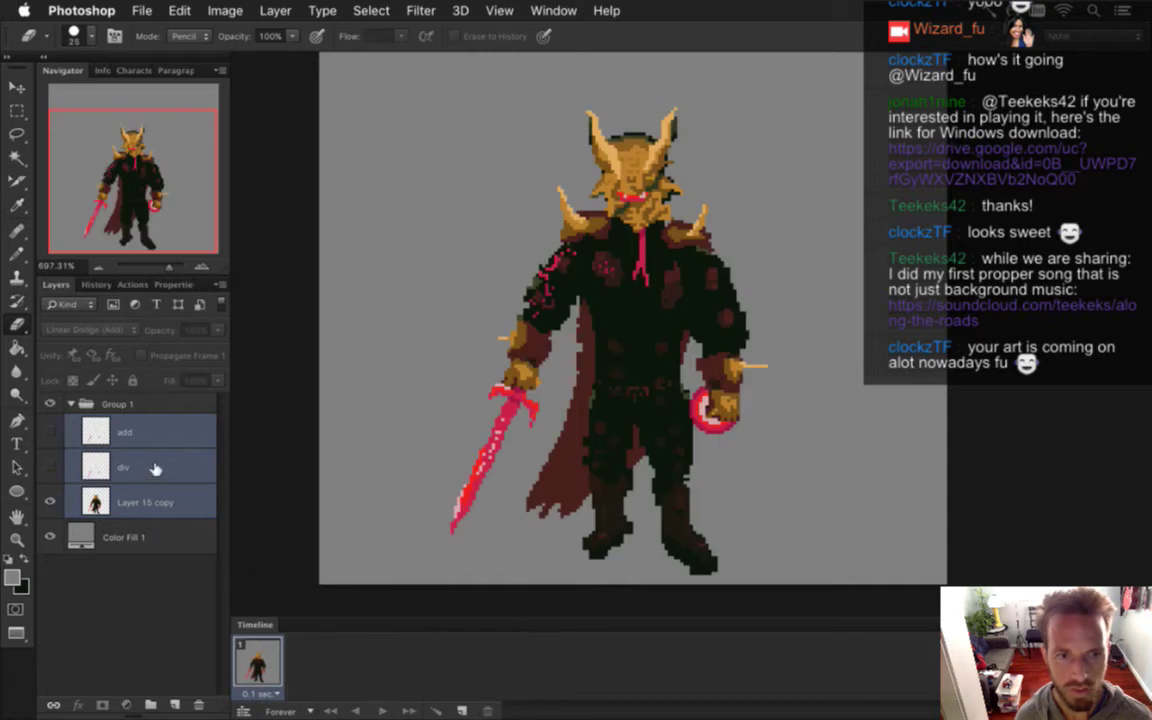
Show the div and add glow layers to check their effect, and hide both again
left_click(154, 468)
left_click(166, 435)
left_click(50, 465)
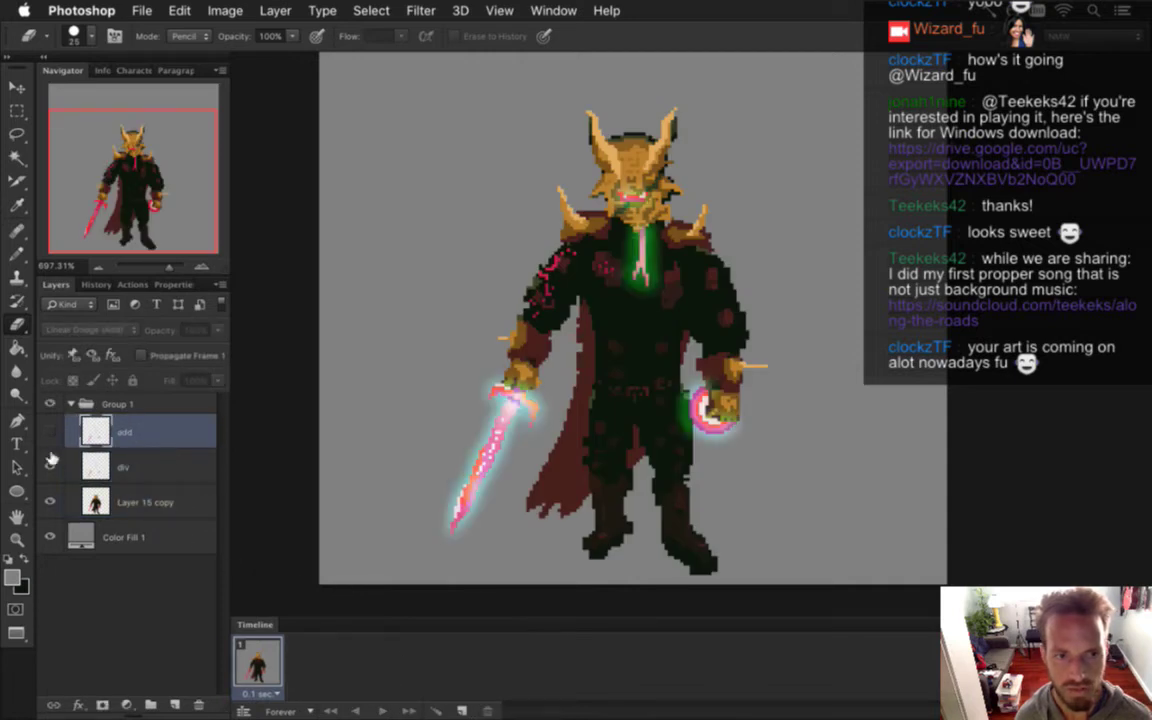
left_click(50, 432)
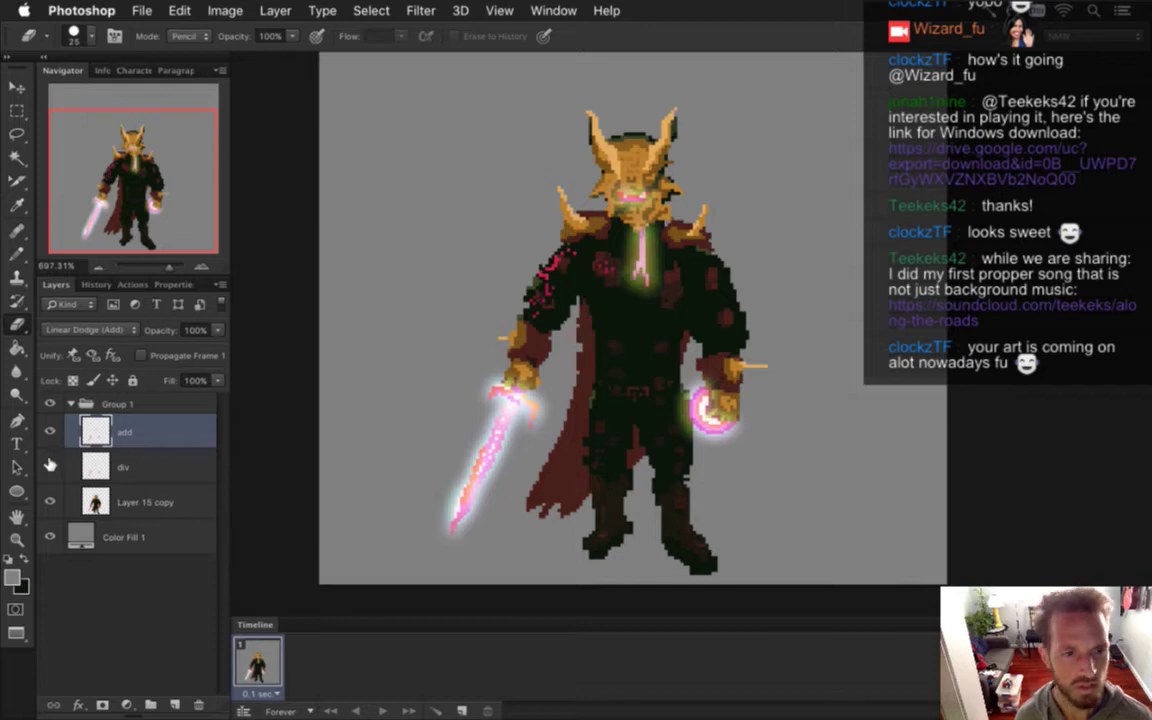
left_click_drag(50, 432, 50, 467)
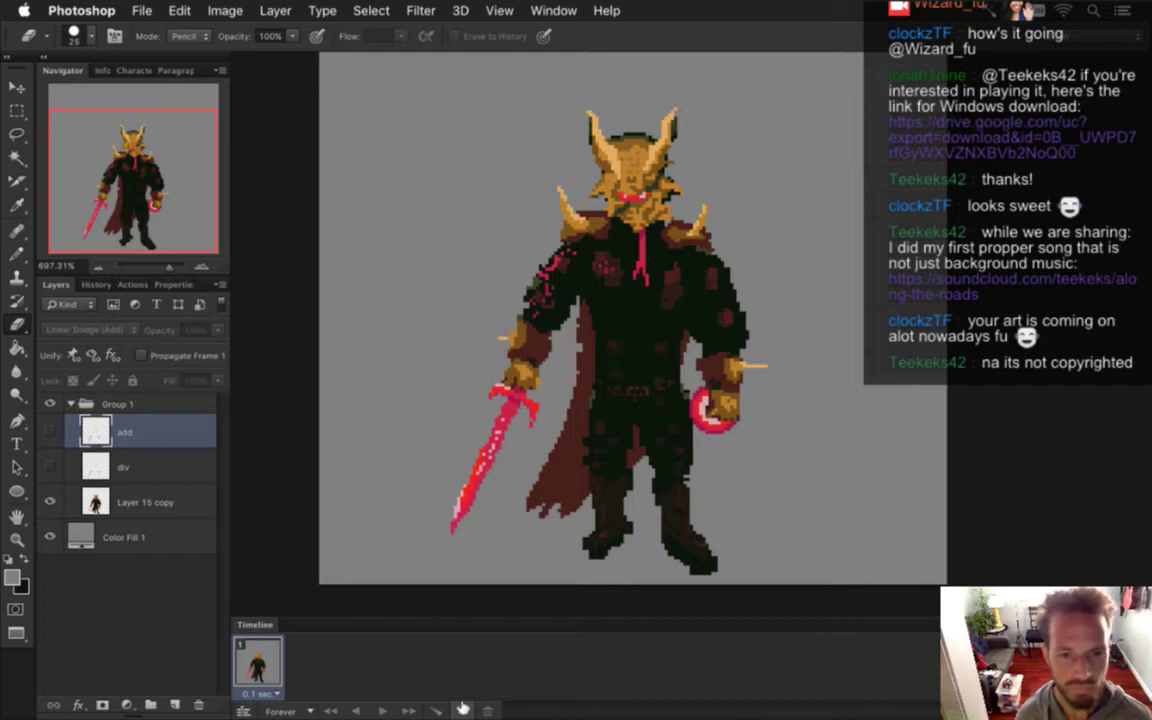
Add a second frame, duplicate Group 1, hide the original group and make the duplicate's Layer 15 copy active
left_click(463, 708)
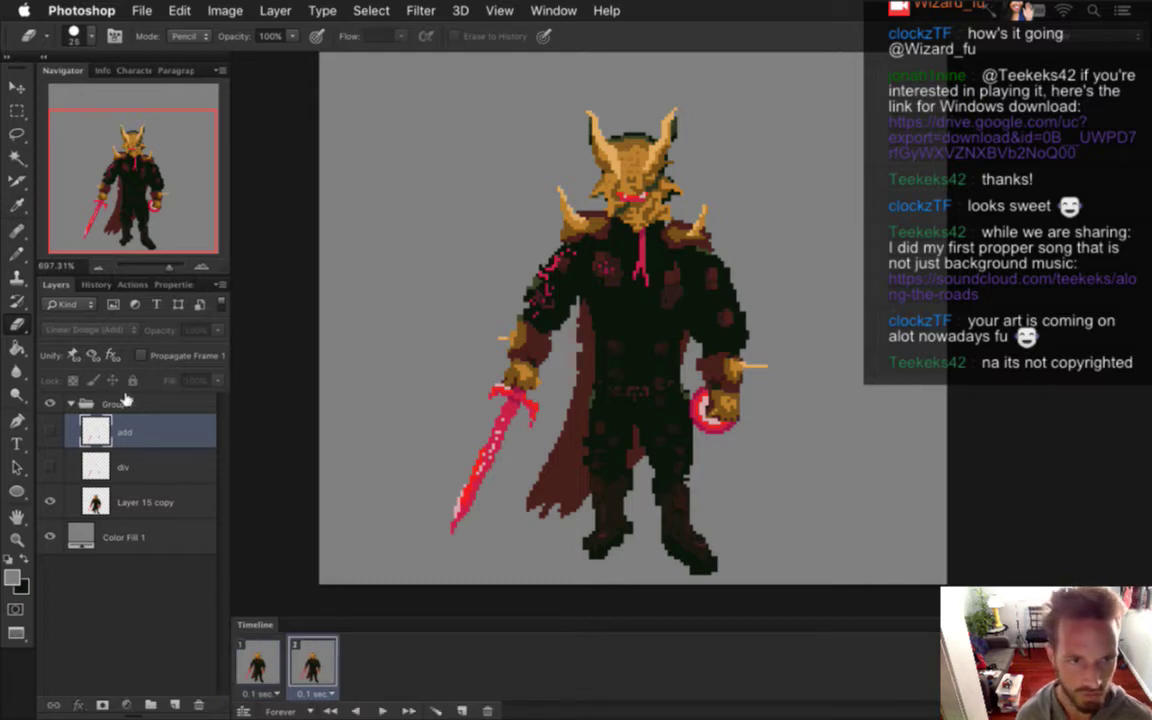
left_click(125, 401)
key("super+j")
left_click(50, 530)
left_click(150, 500)
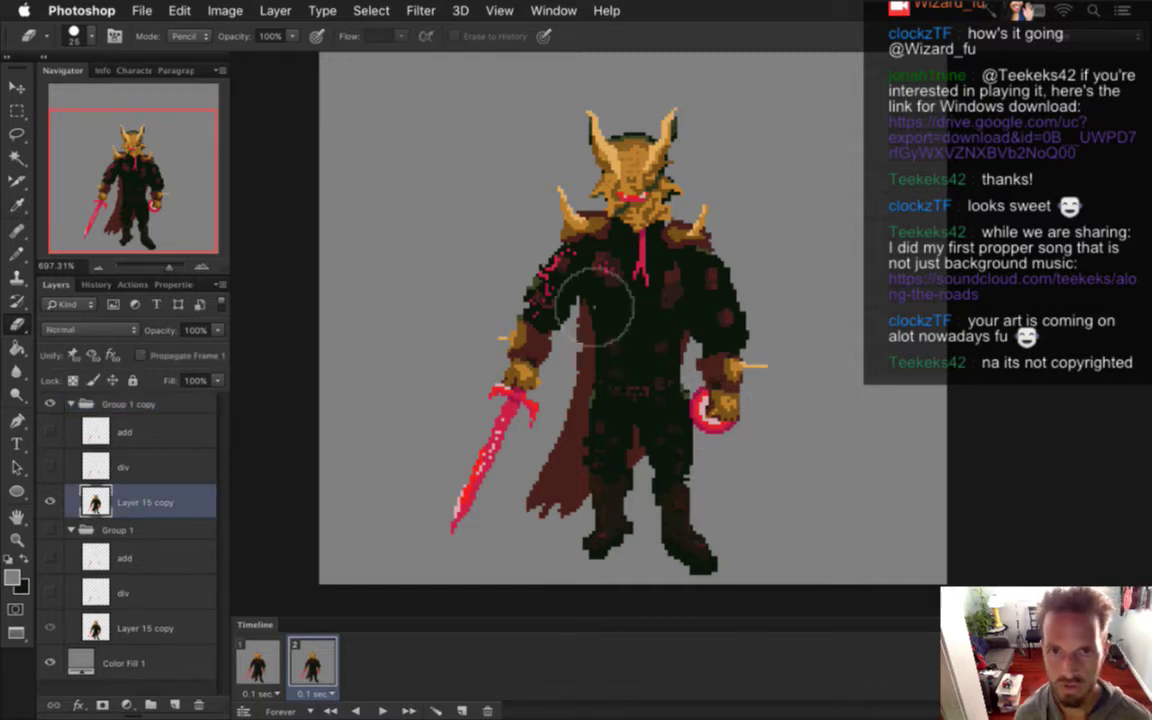
left_click(28, 119)
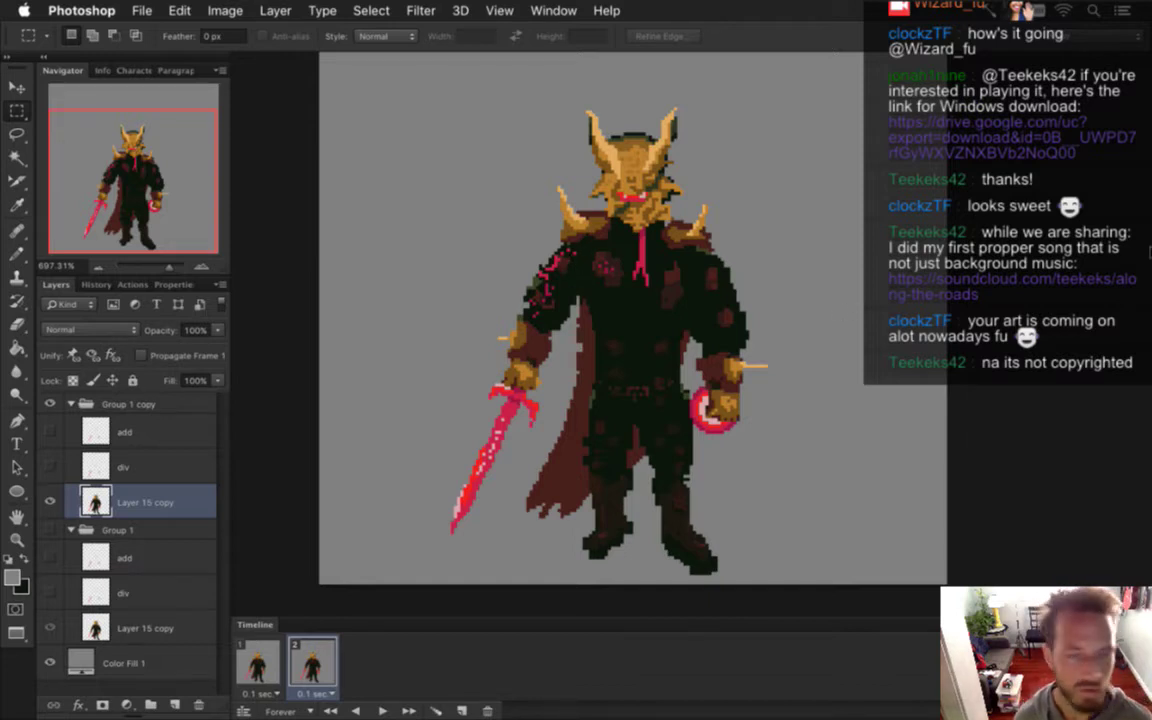
Switch to Safari and open the Wizard Fu Twitch chat page
mouse_move(1149, 251)
left_click(1133, 151)
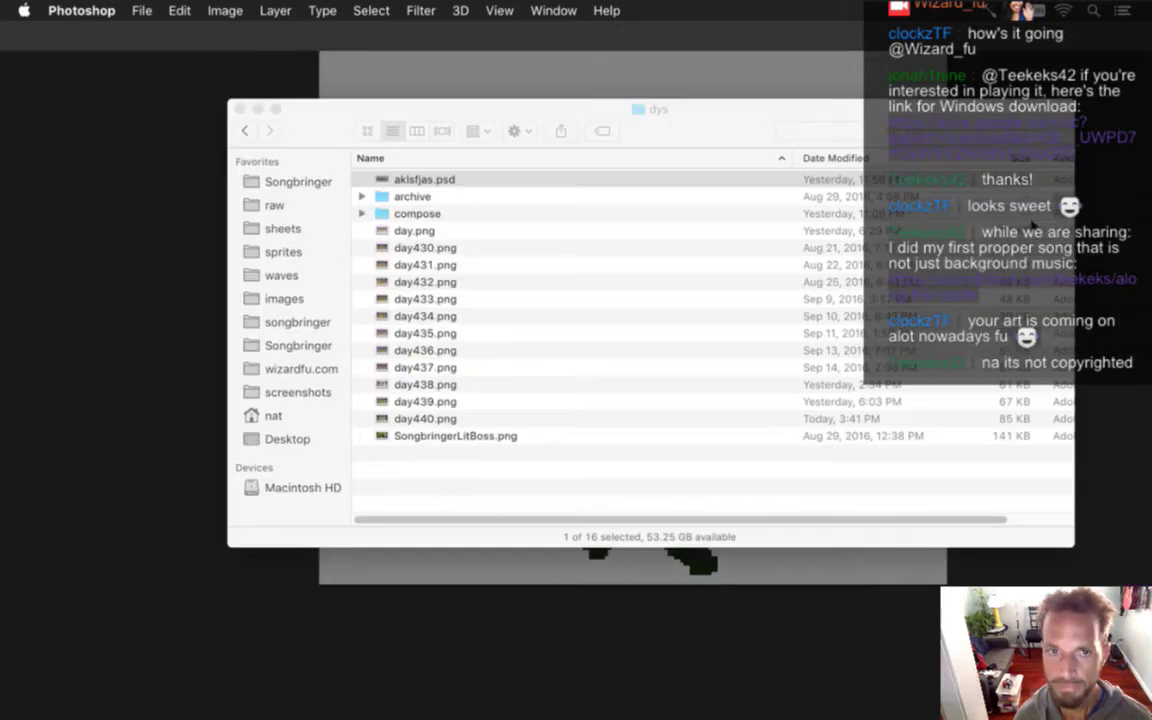
type("twitch.tv")
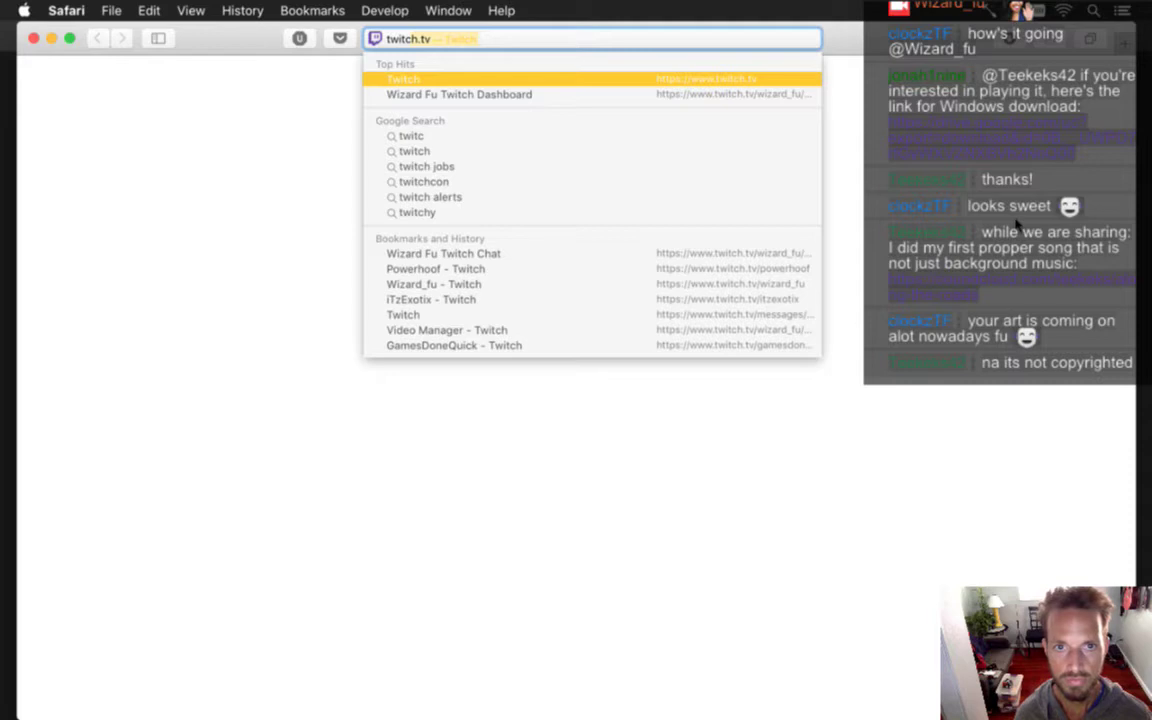
key("Down")
key("Down")
key("Down")
key("Down")
key("Down")
key("Down")
key("Down")
key("Down")
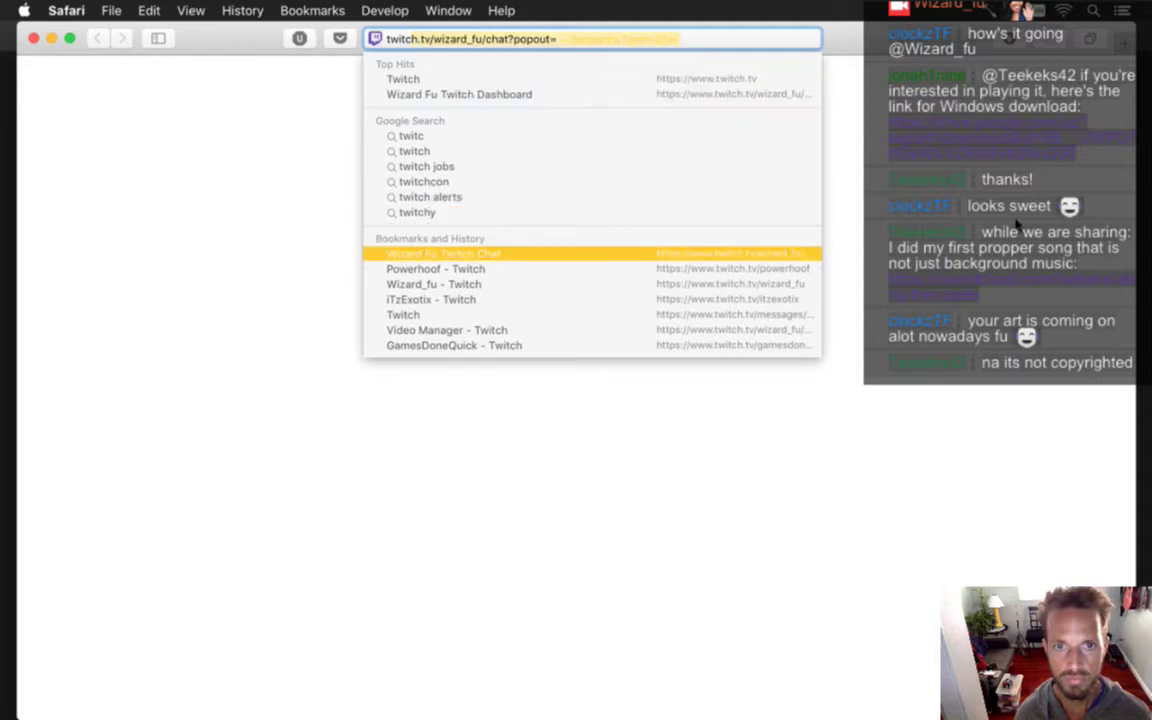
key("Return")
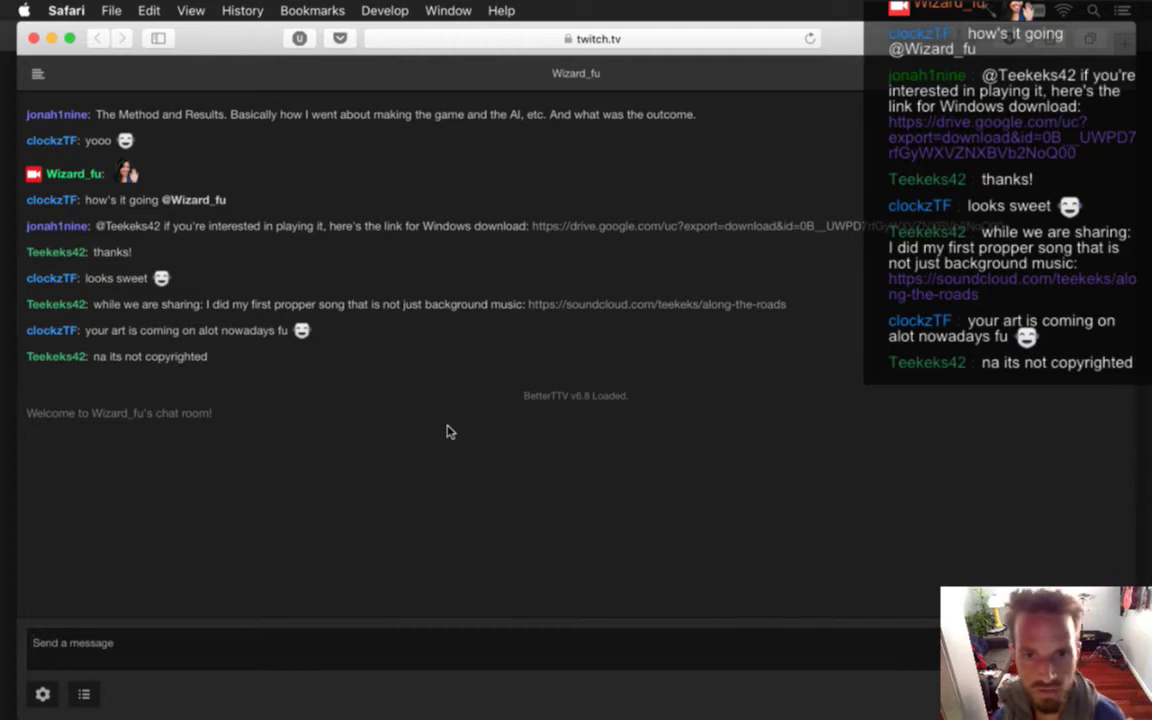
Open the SoundCloud link from the chat, play "Along the roads" and lower the player volume
left_click(620, 306)
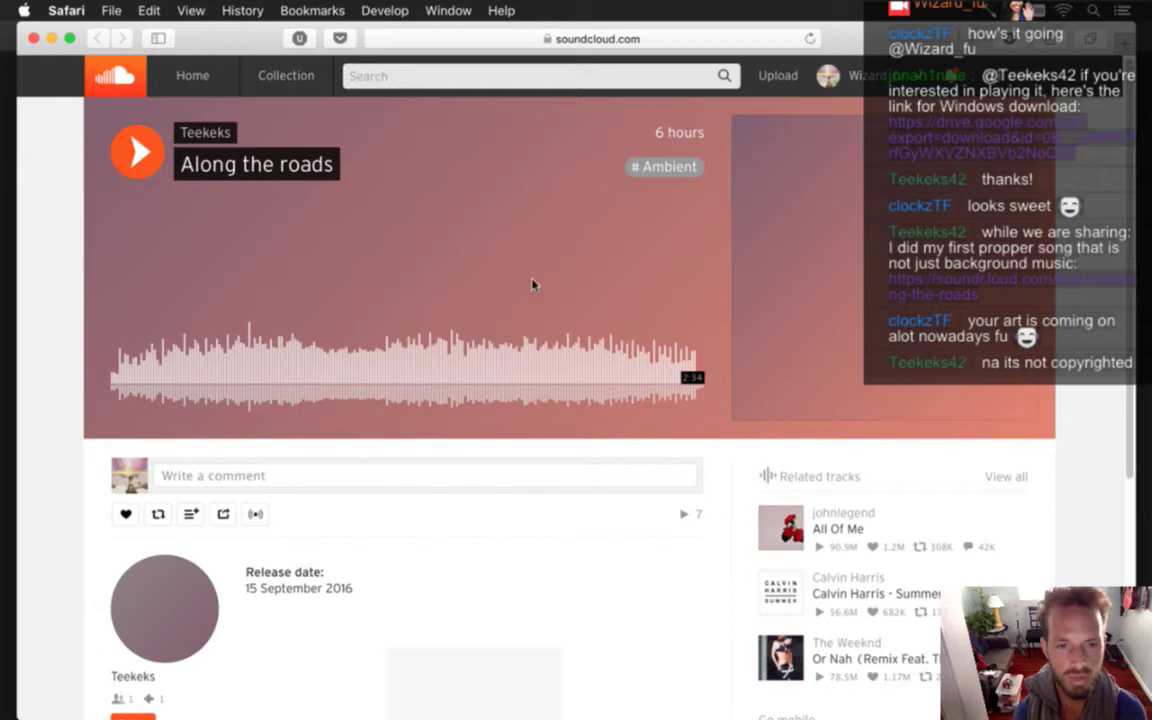
left_click(137, 155)
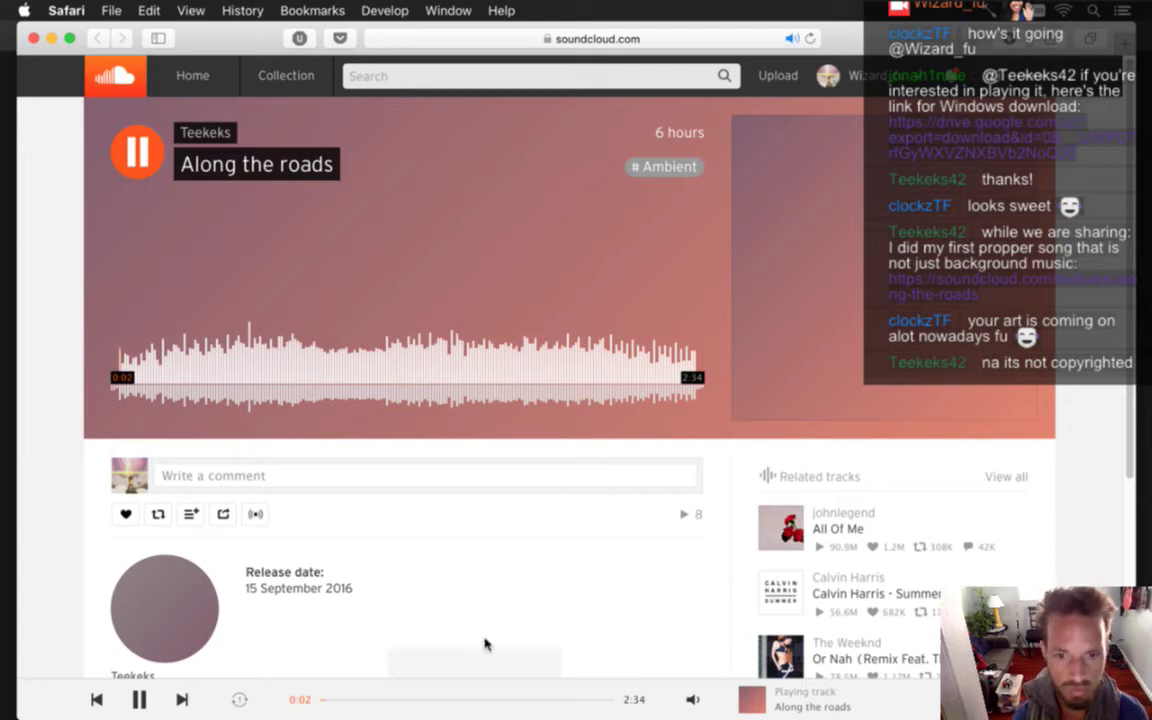
mouse_move(692, 699)
left_click(696, 652)
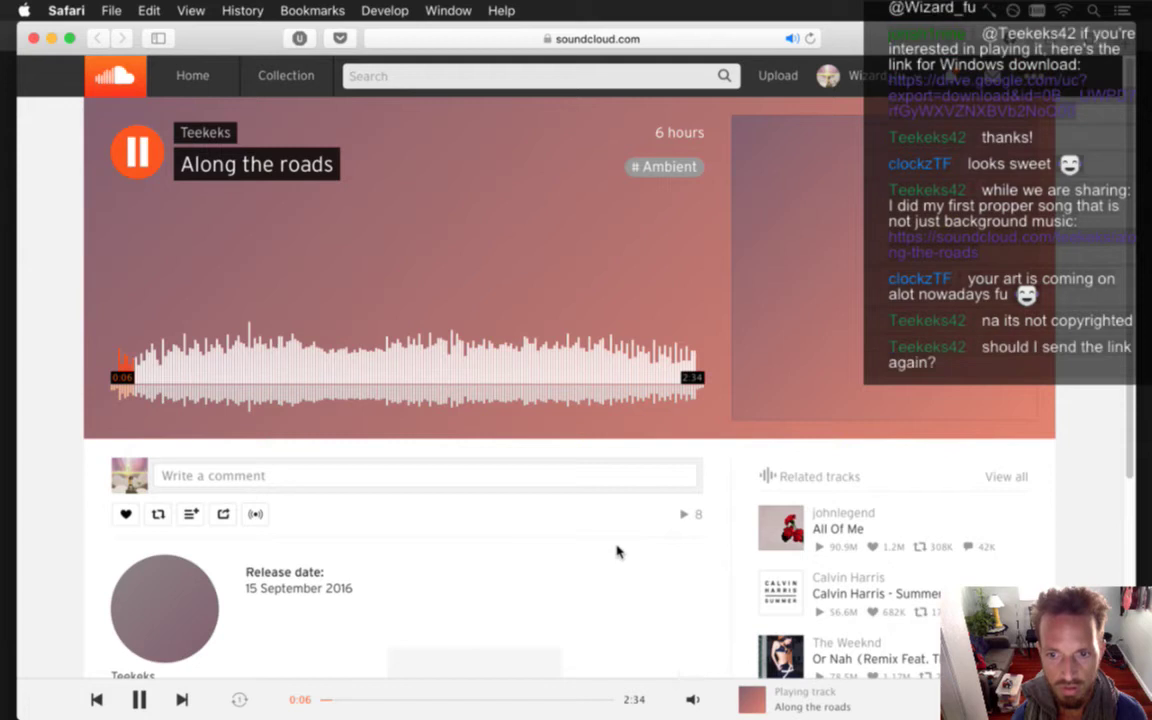
mouse_move(690, 699)
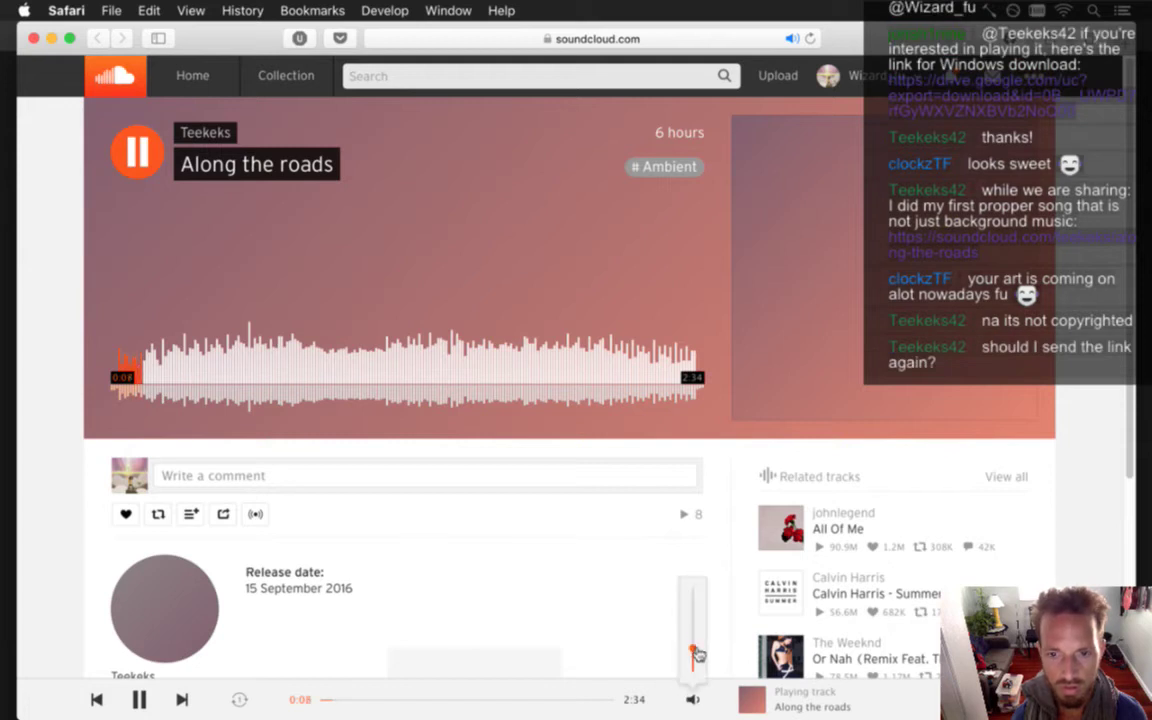
left_click_drag(700, 654, 698, 665)
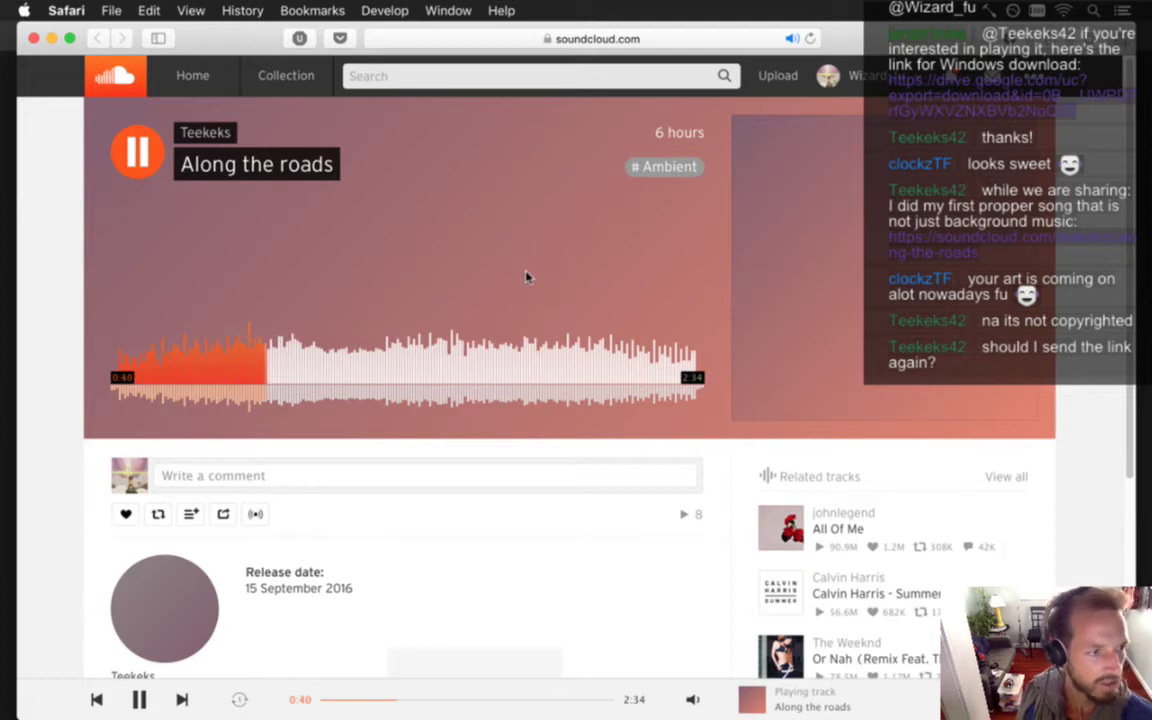
Switch back to MetatronIdle.psd in Photoshop, leaving the song playing
key("super+Tab")
key("super+Tab")
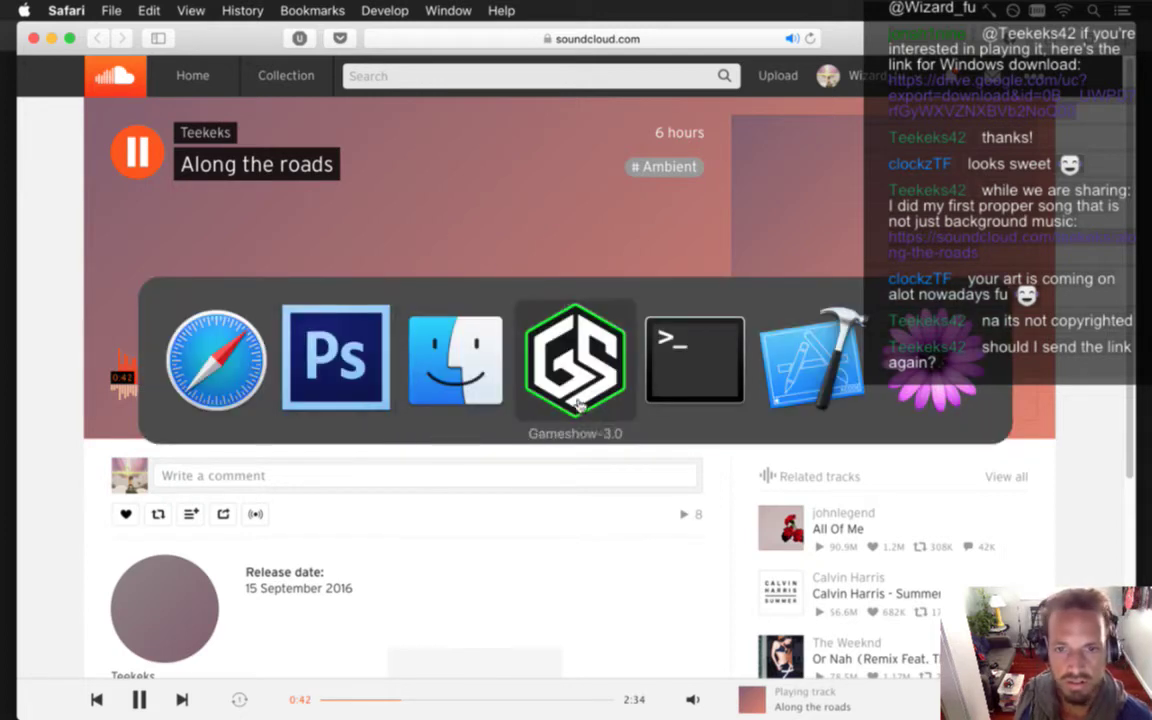
key("super+Tab")
key("super+Tab")
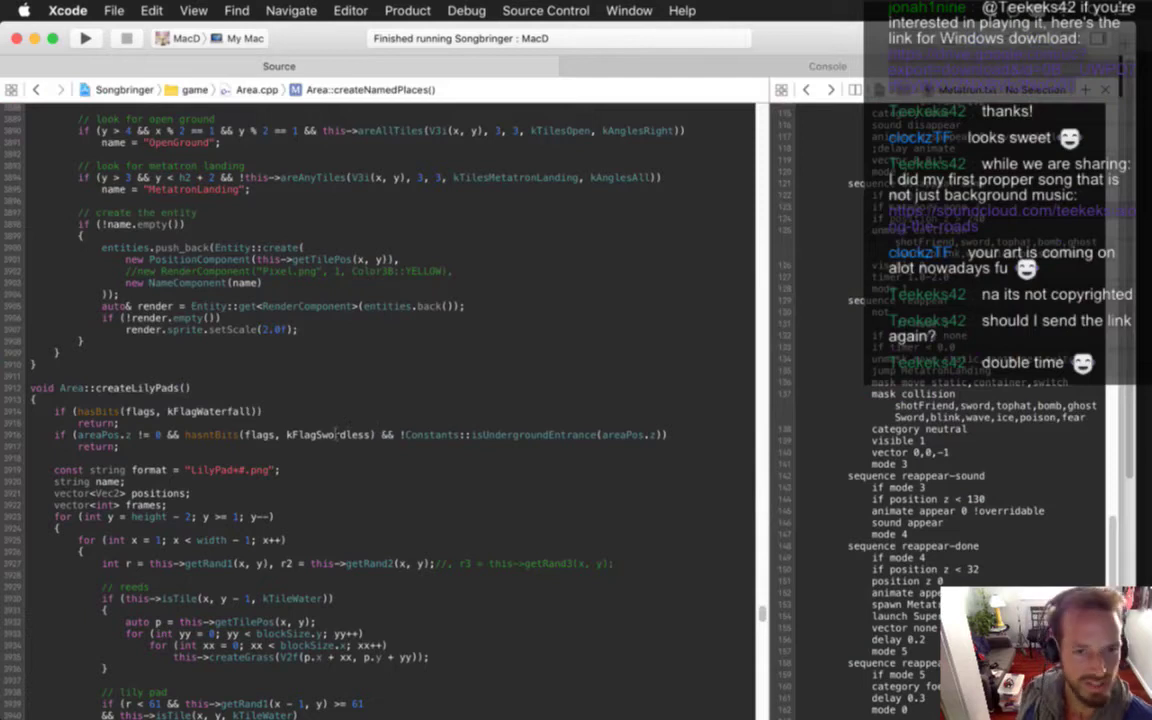
left_click(329, 414)
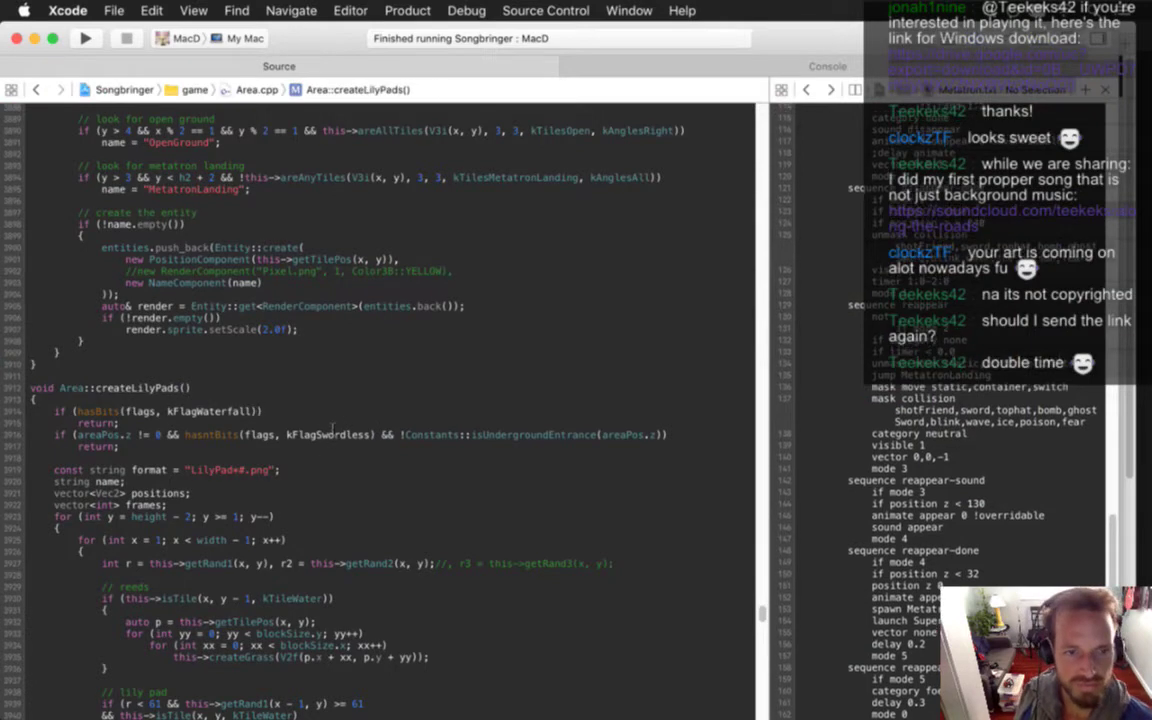
key("super+Tab")
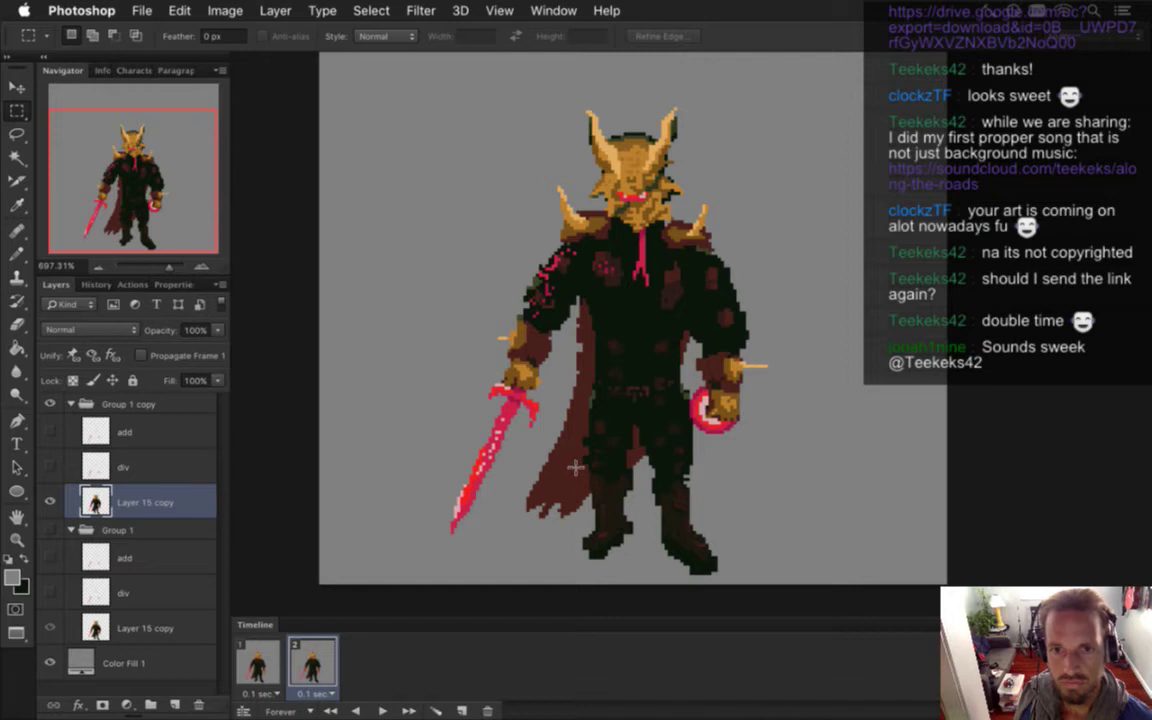
Lasso the character's head, torso, arms, sword and cape on the duplicated group's Layer 15 copy, leaving out the legs
left_click(30, 134)
mouse_move(577, 107)
left_mouse_down()
mouse_move(573, 75)
mouse_move(510, 115)
mouse_move(392, 282)
mouse_move(379, 379)
mouse_move(410, 512)
mouse_move(492, 564)
mouse_move(587, 506)
mouse_move(590, 400)
mouse_move(611, 320)
mouse_move(670, 330)
mouse_move(686, 387)
mouse_move(757, 444)
left_mouse_up()
mouse_move(826, 277)
left_mouse_down()
mouse_move(758, 131)
mouse_move(699, 83)
mouse_move(570, 68)
left_mouse_up()
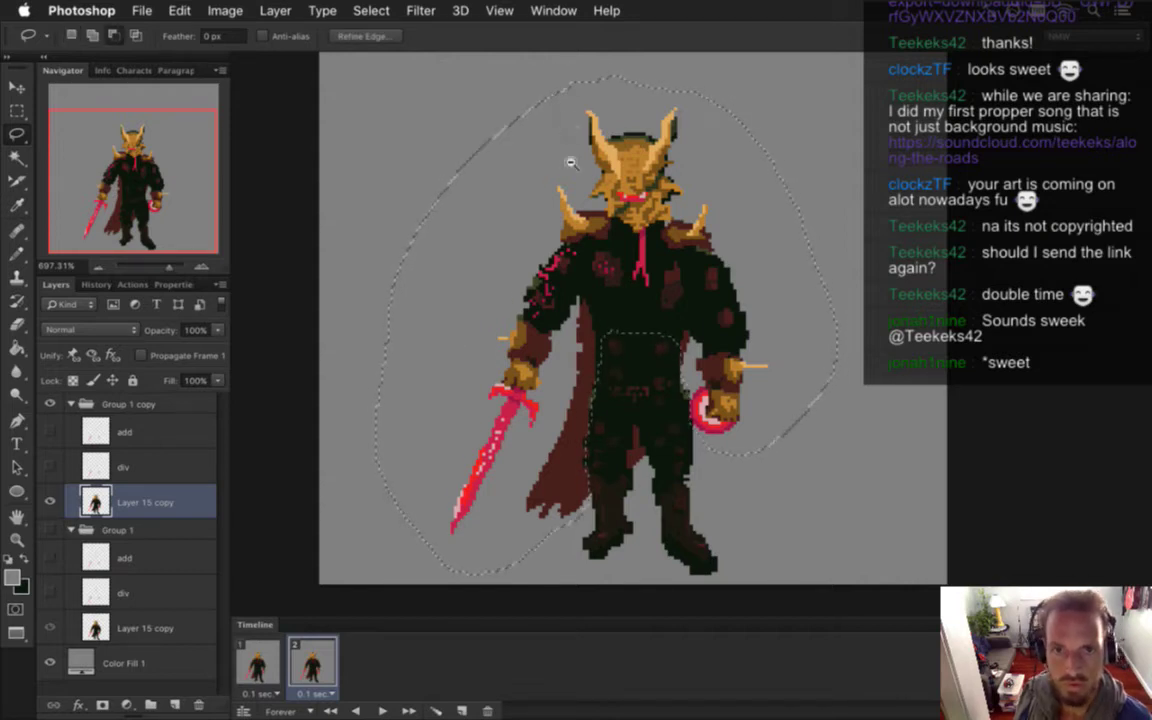
Subtract the character's head and the red streak hanging below the face from the lasso selection
scroll(571, 160, "up", 1)
mouse_move(570, 158)
left_mouse_down()
mouse_move(563, 118)
mouse_move(532, 83)
left_mouse_up()
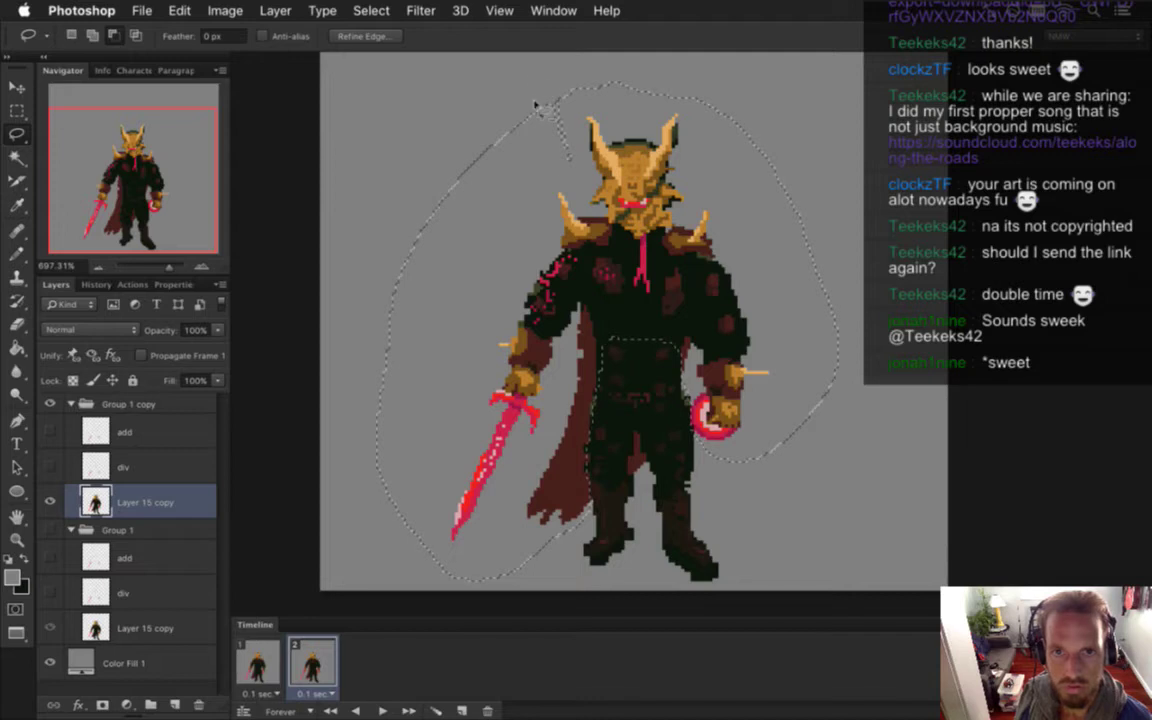
left_click_drag(552, 156, 606, 209)
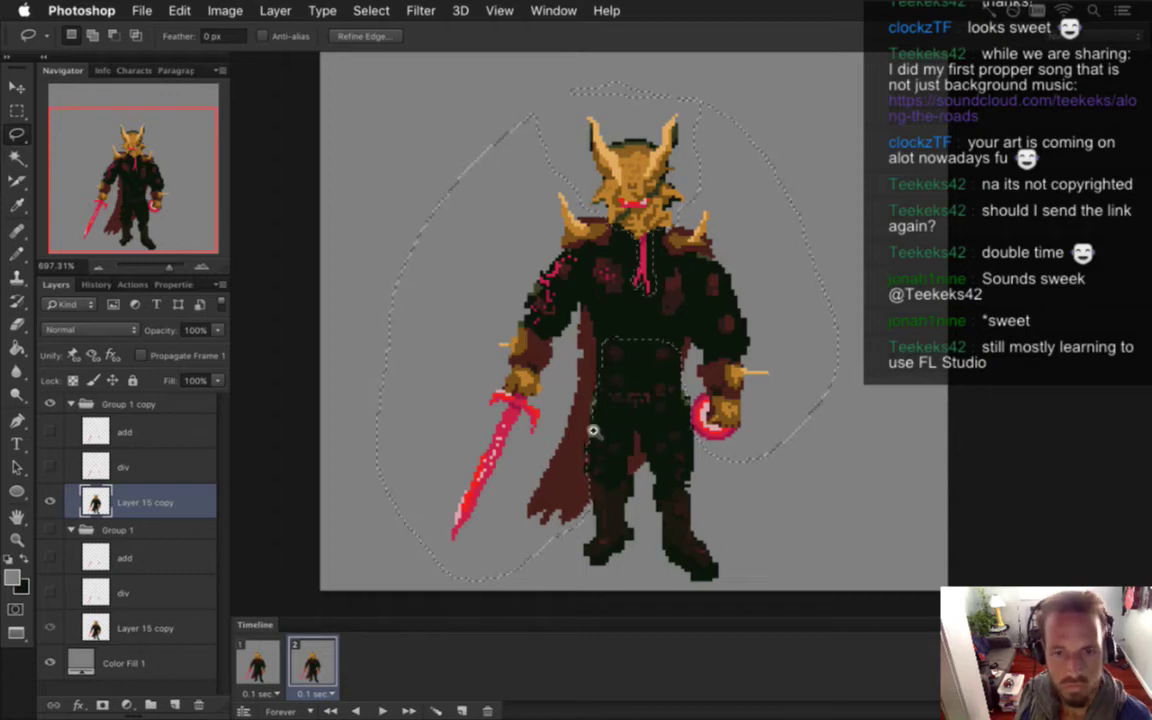
Refine the selection with the Rectangular Marquee along the waist and thighs so its edge follows the legs' outline beside the cape
left_click_drag(595, 432, 653, 450)
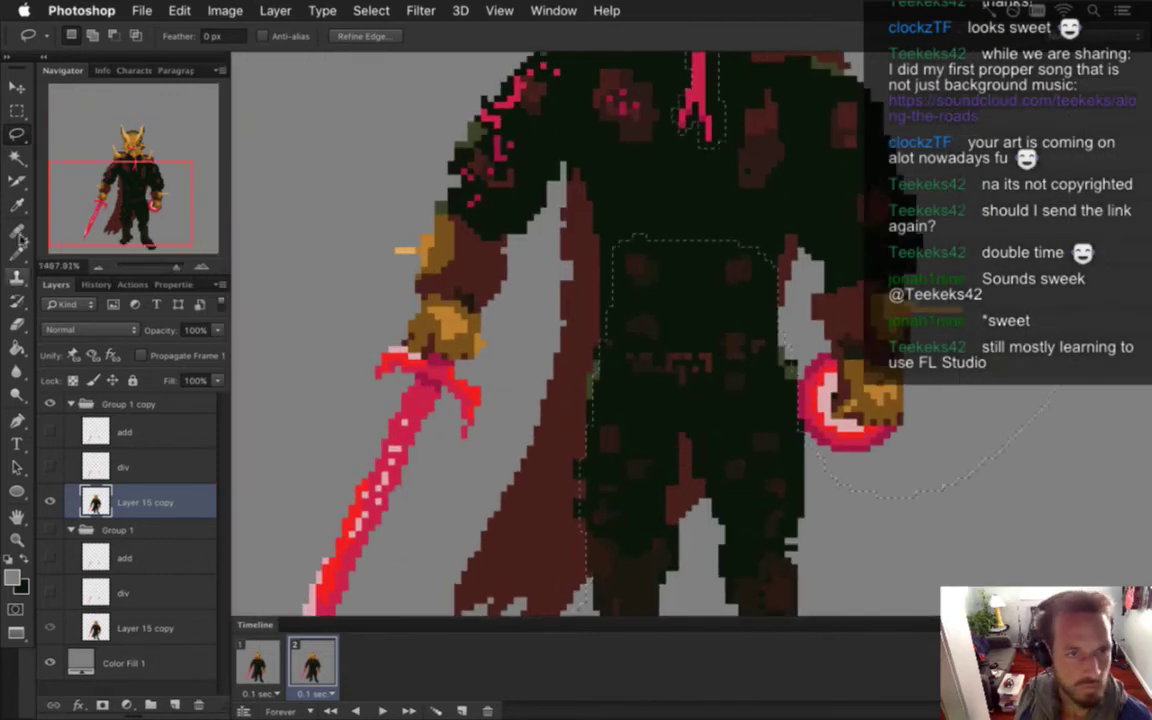
key("m")
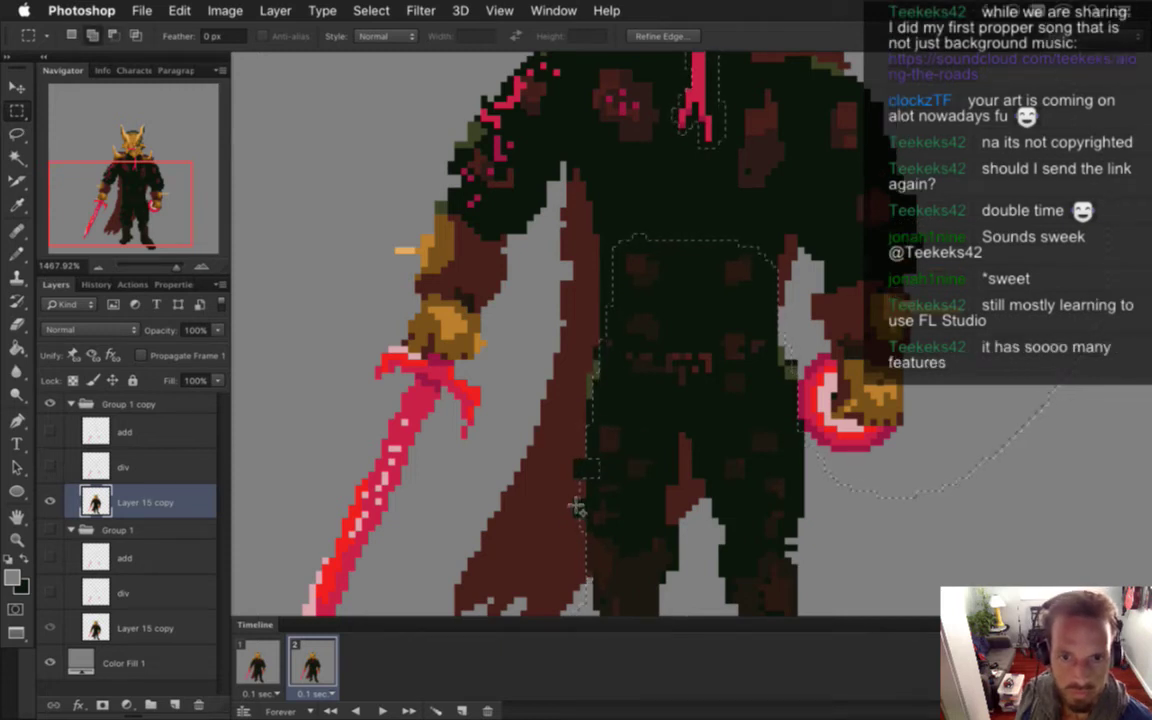
key("alt")
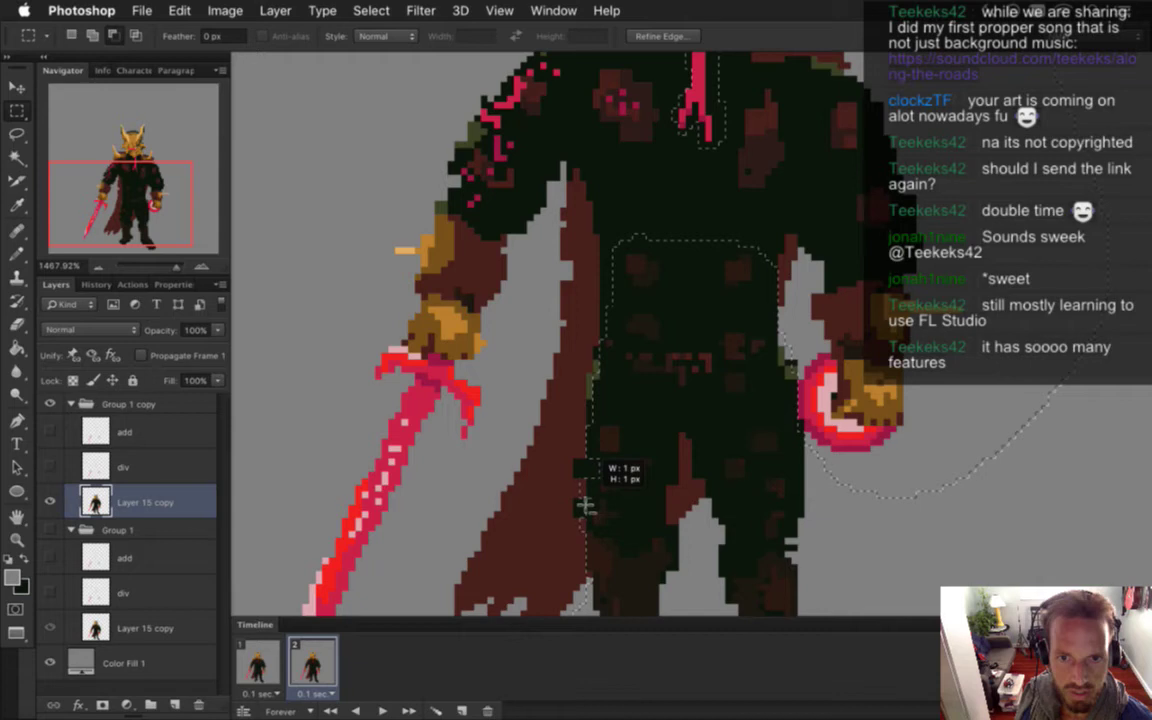
left_click_drag(580, 515, 580, 515)
key("alt")
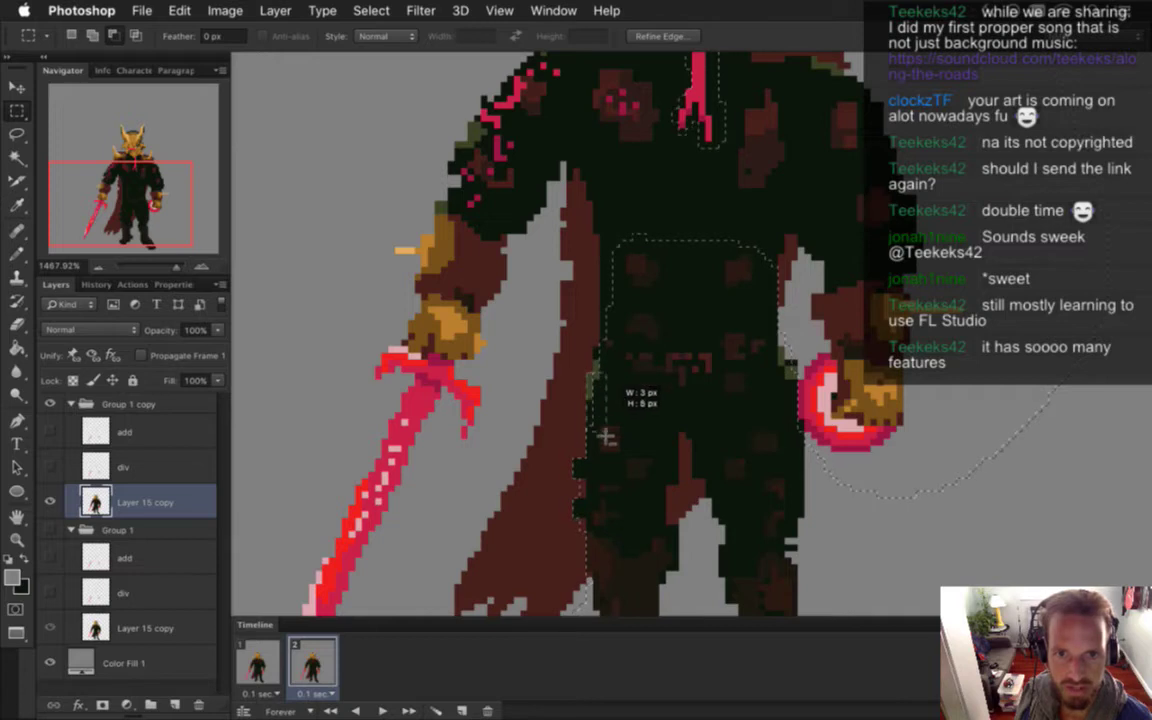
left_click_drag(597, 352, 611, 384)
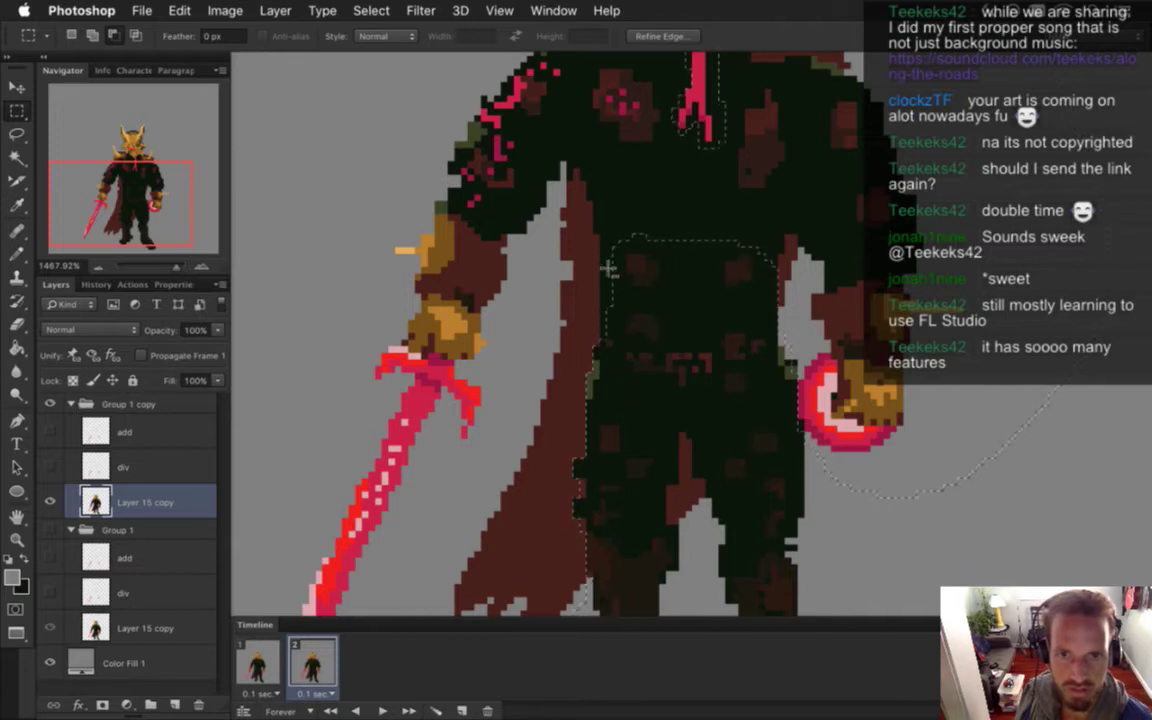
left_click_drag(620, 337, 620, 340)
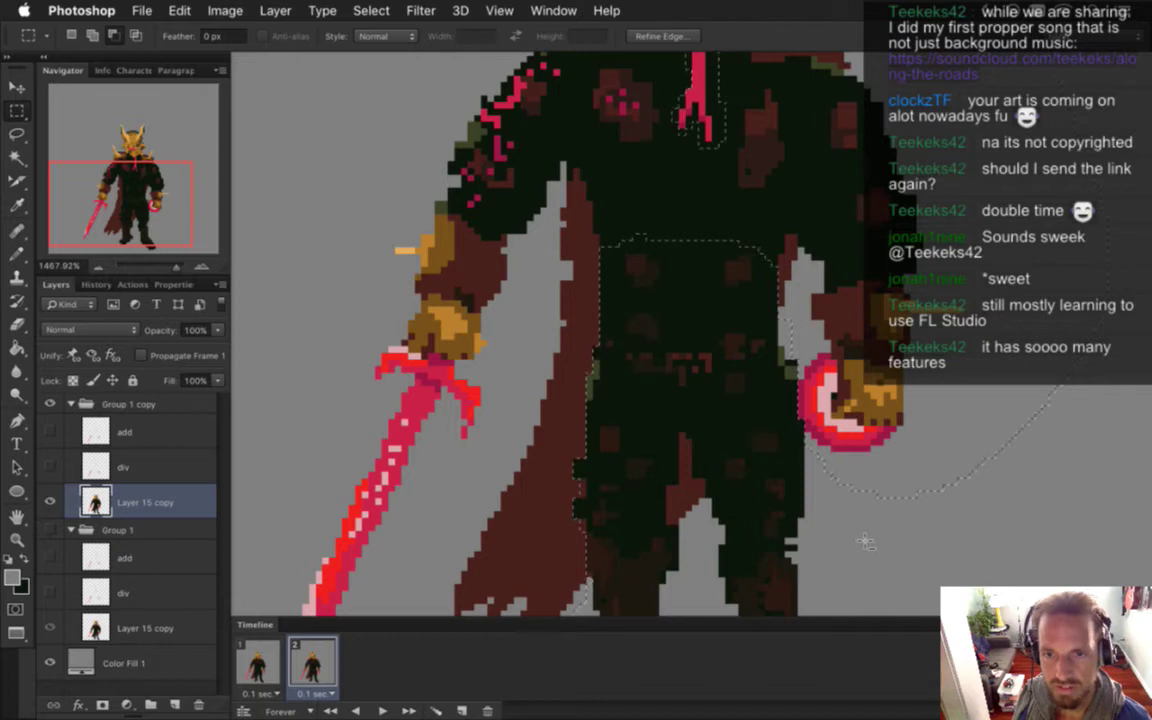
Add the jacket pixels beside the red streak on the chest, on the side away from the sword, to the selection
left_click_drag(715, 355, 688, 356)
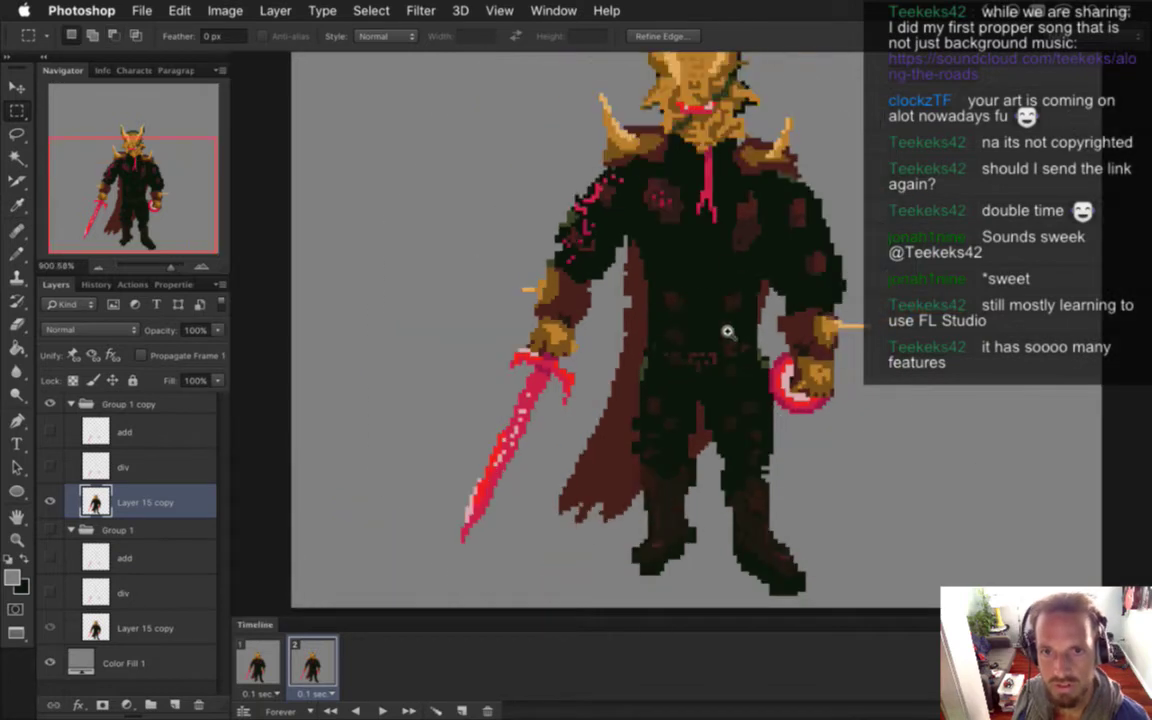
left_click_drag(715, 154, 695, 229)
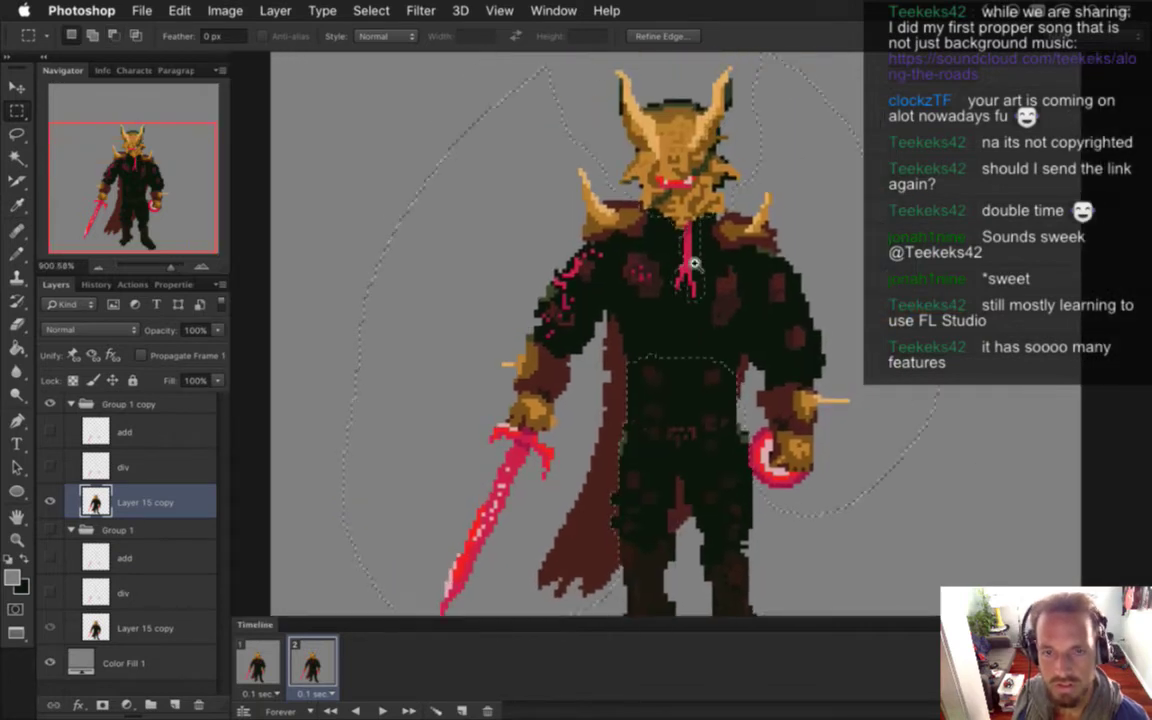
scroll(694, 263, "up", 3)
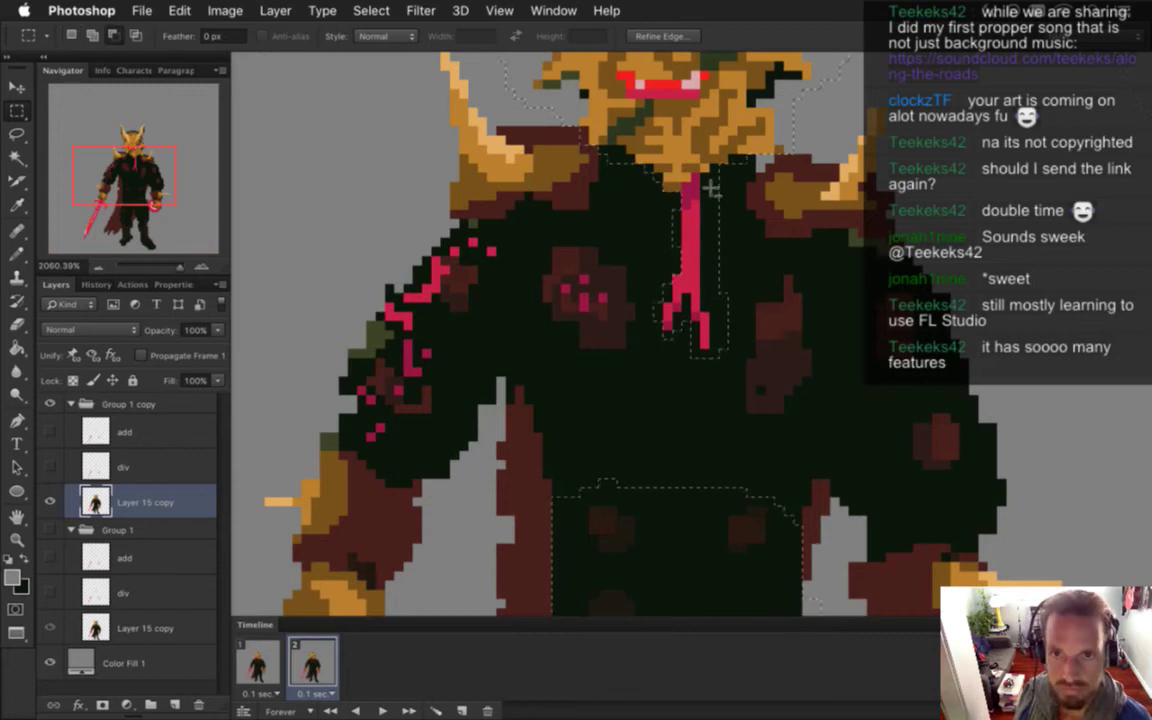
left_click_drag(708, 175, 768, 240)
key("shift")
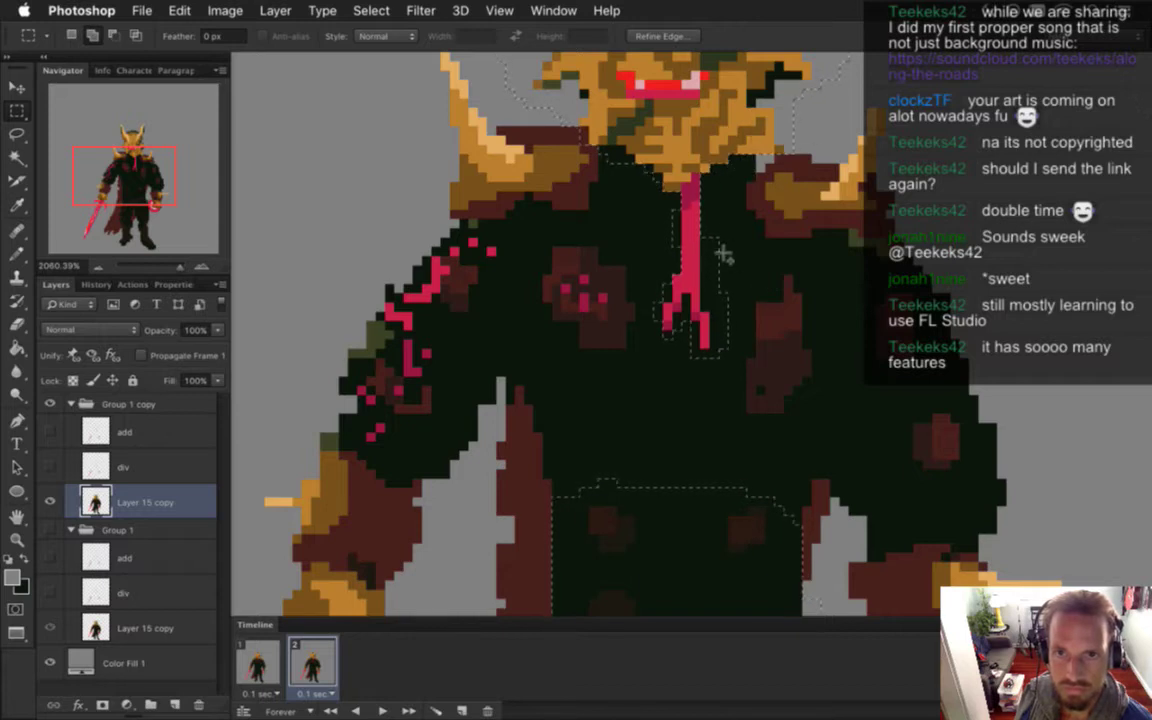
left_click_drag(720, 263, 716, 318)
Switch to Safari to check the SoundCloud player, and return to Photoshop
key("super+Tab")
key("super+Tab")
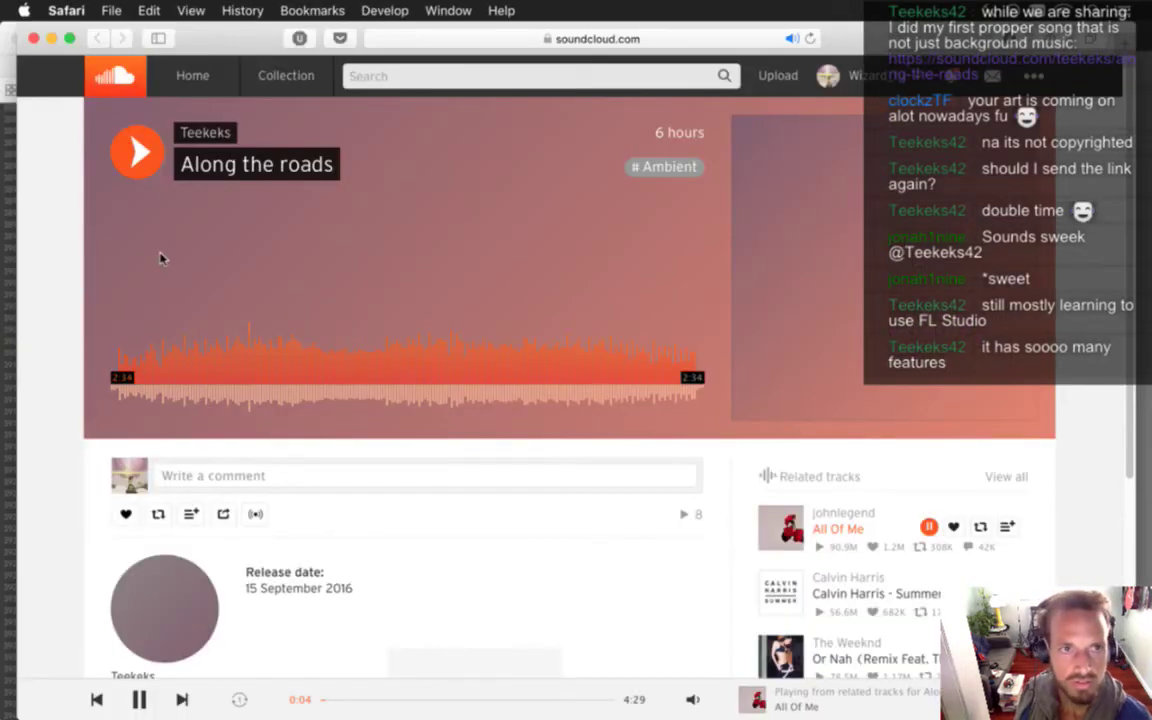
key("super+Tab")
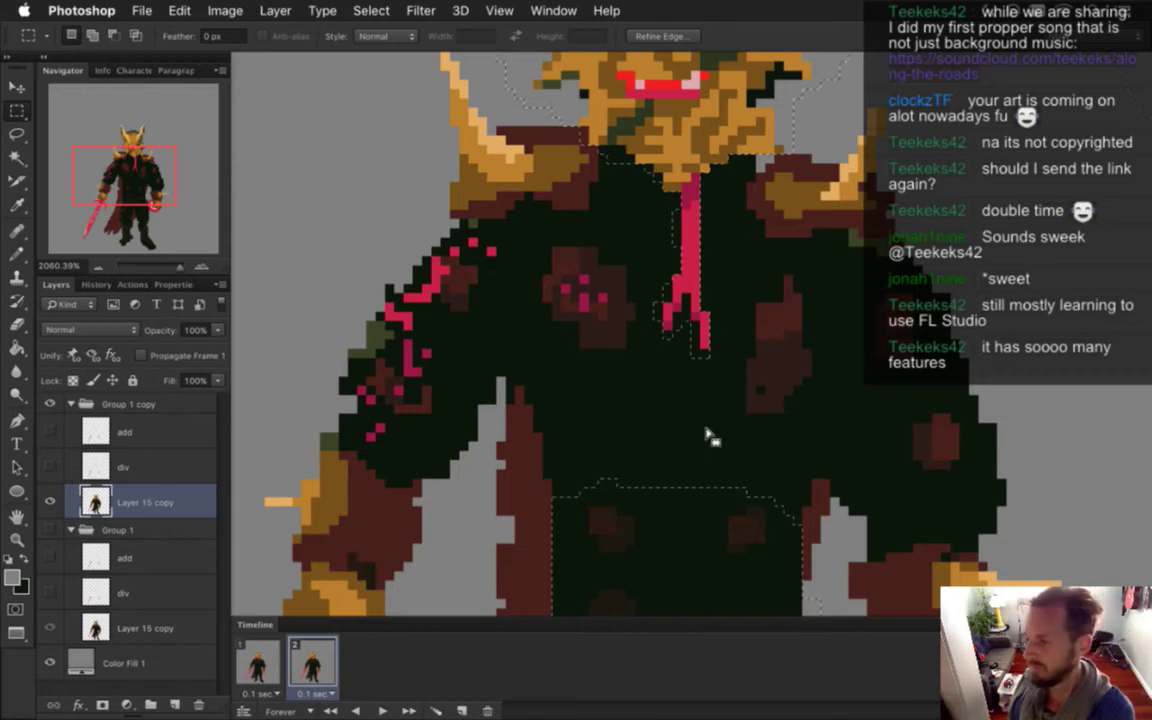
Add the remaining jacket pixels around the red streak's forked tip and its sword-side edge to the selection
key("shift")
left_click_drag(672, 308, 708, 355)
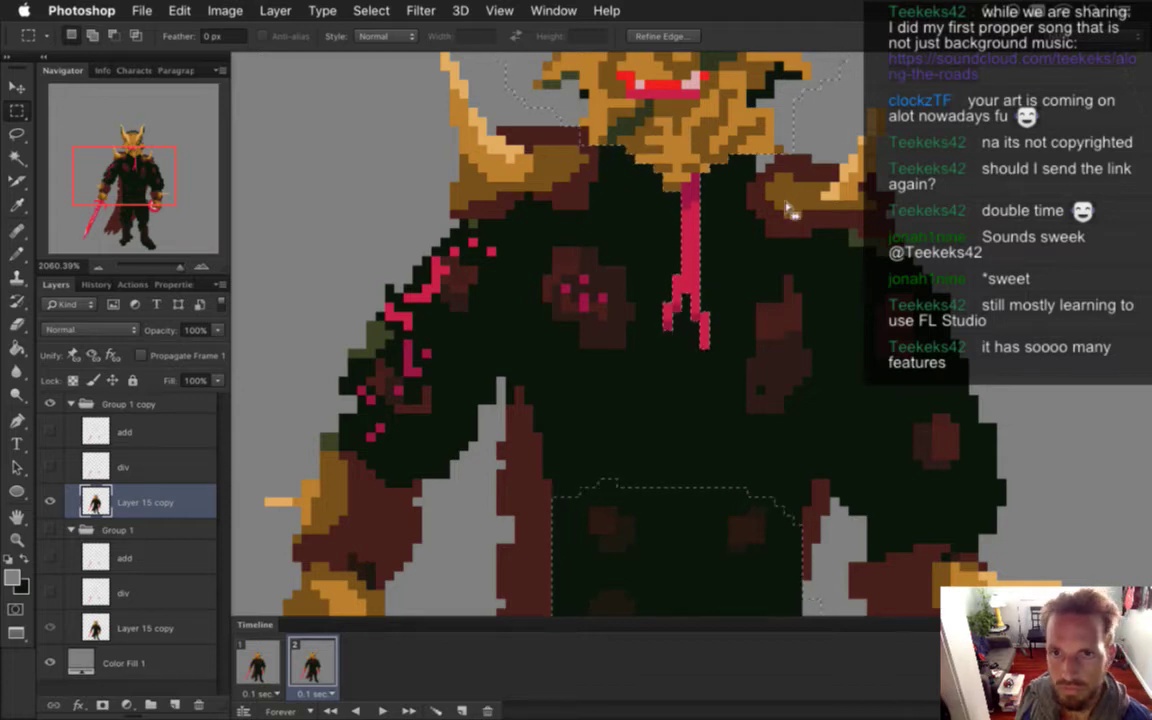
scroll(695, 346, "down", 3)
key("shift")
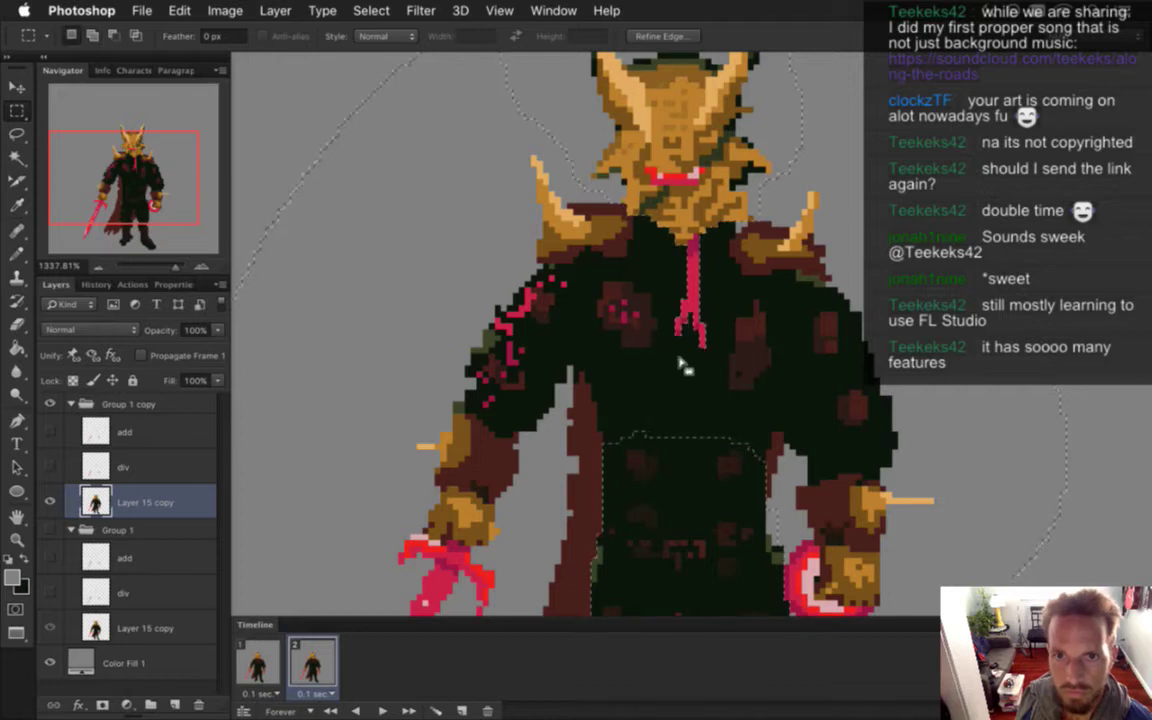
scroll(656, 316, "down", 3)
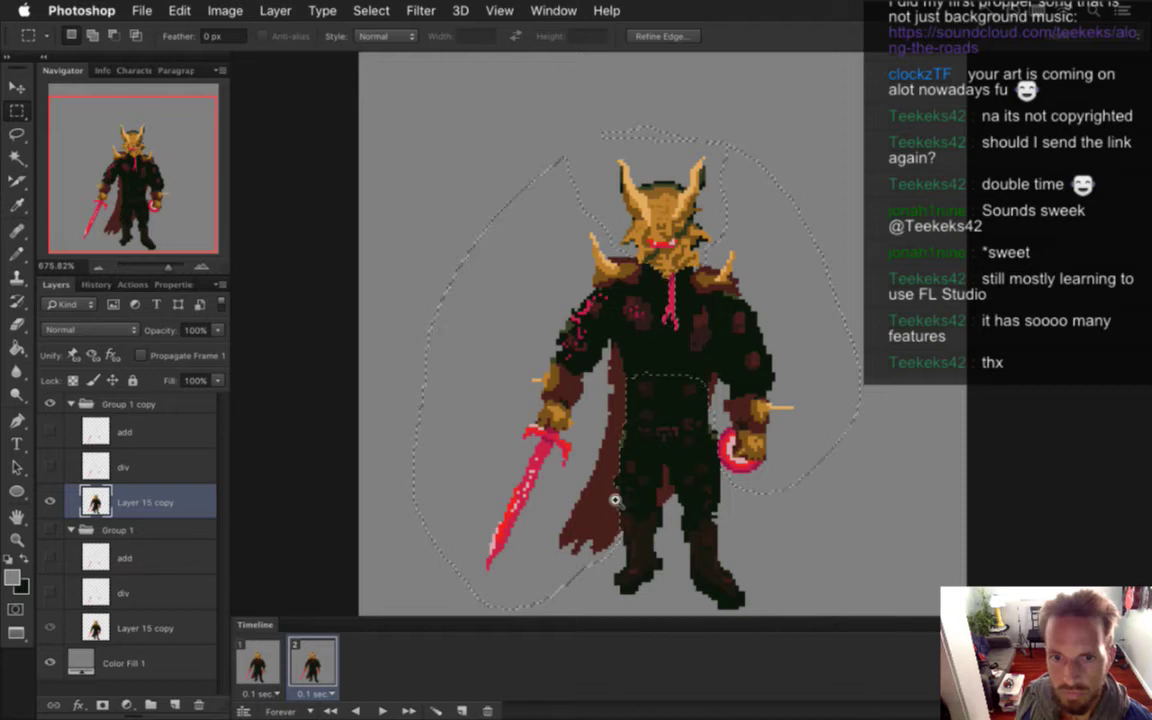
Add the leftover cape pixels beside the sword-side thigh to the selection
scroll(614, 507, "up", 4)
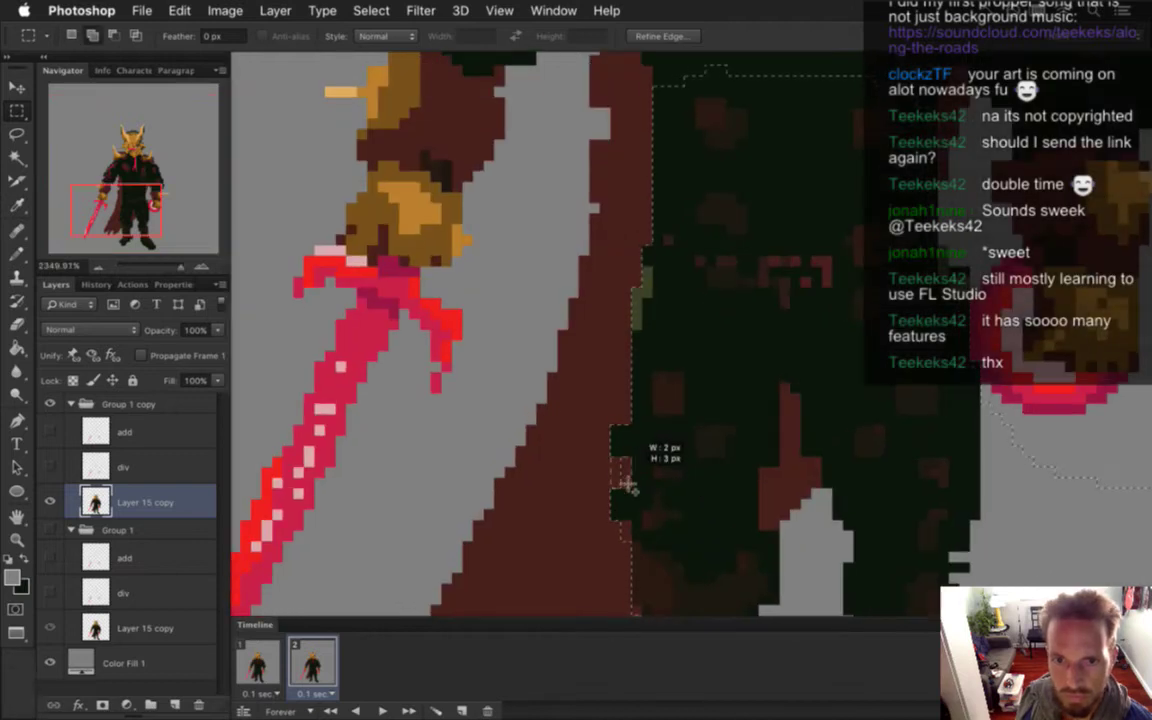
left_click_drag(624, 539, 622, 507)
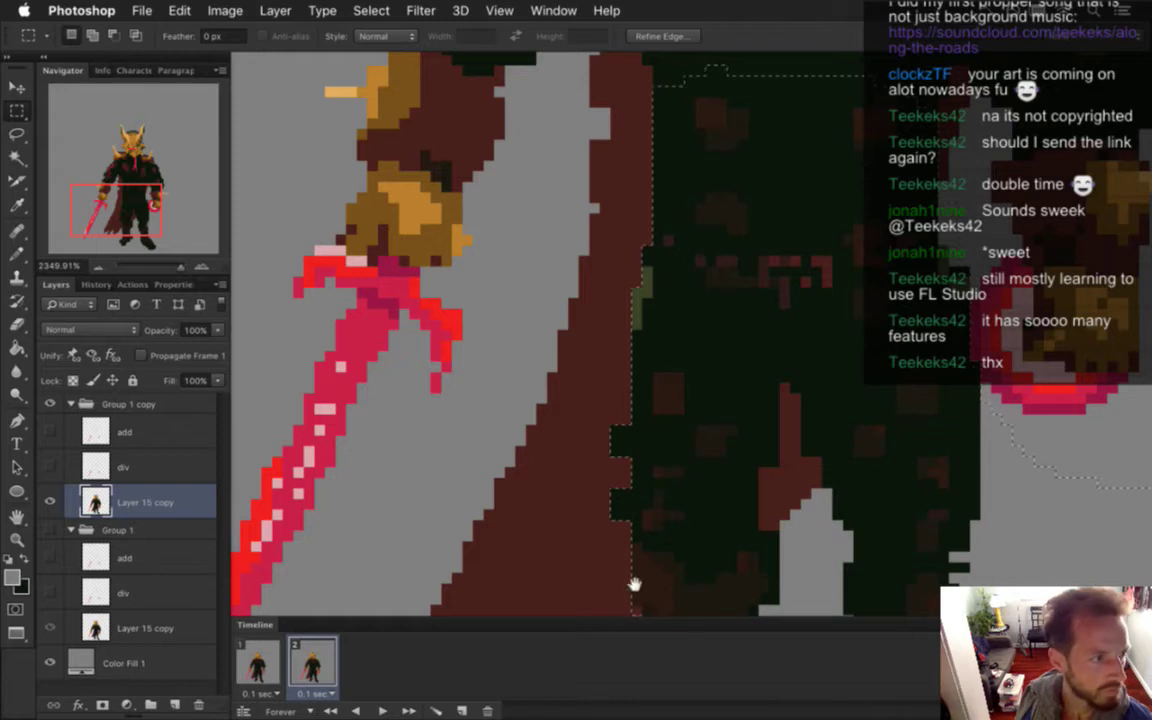
left_click_drag(648, 514, 667, 409)
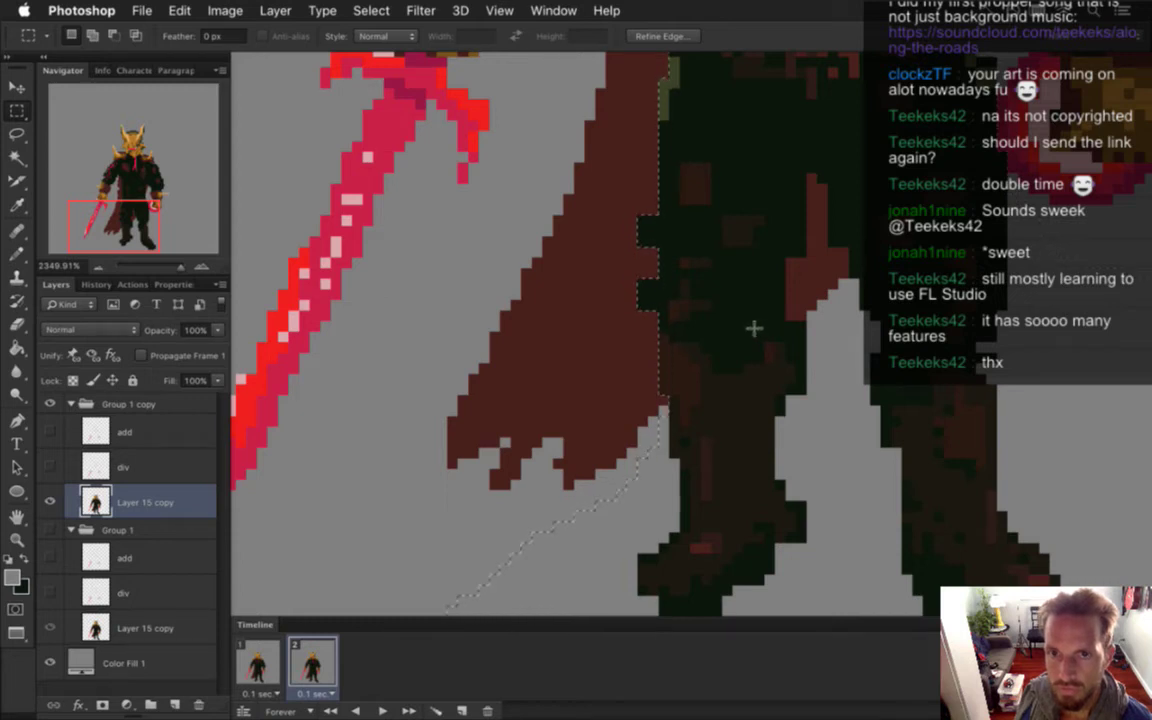
left_click_drag(757, 323, 710, 309)
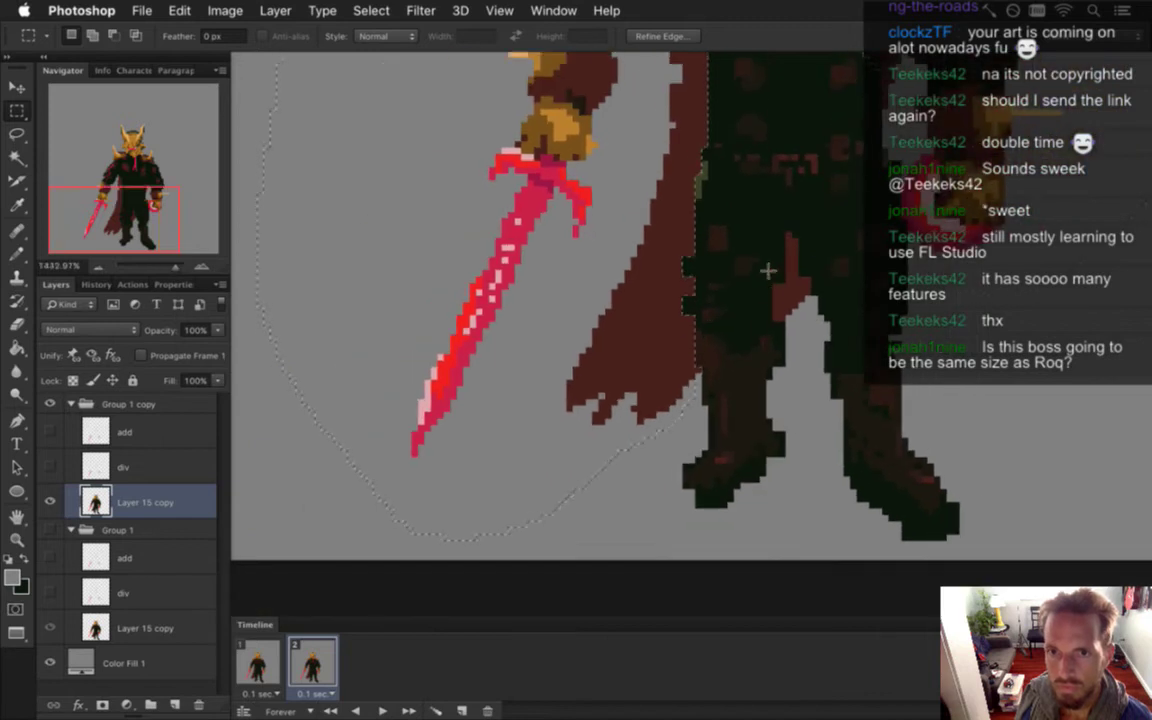
left_click_drag(761, 249, 681, 329)
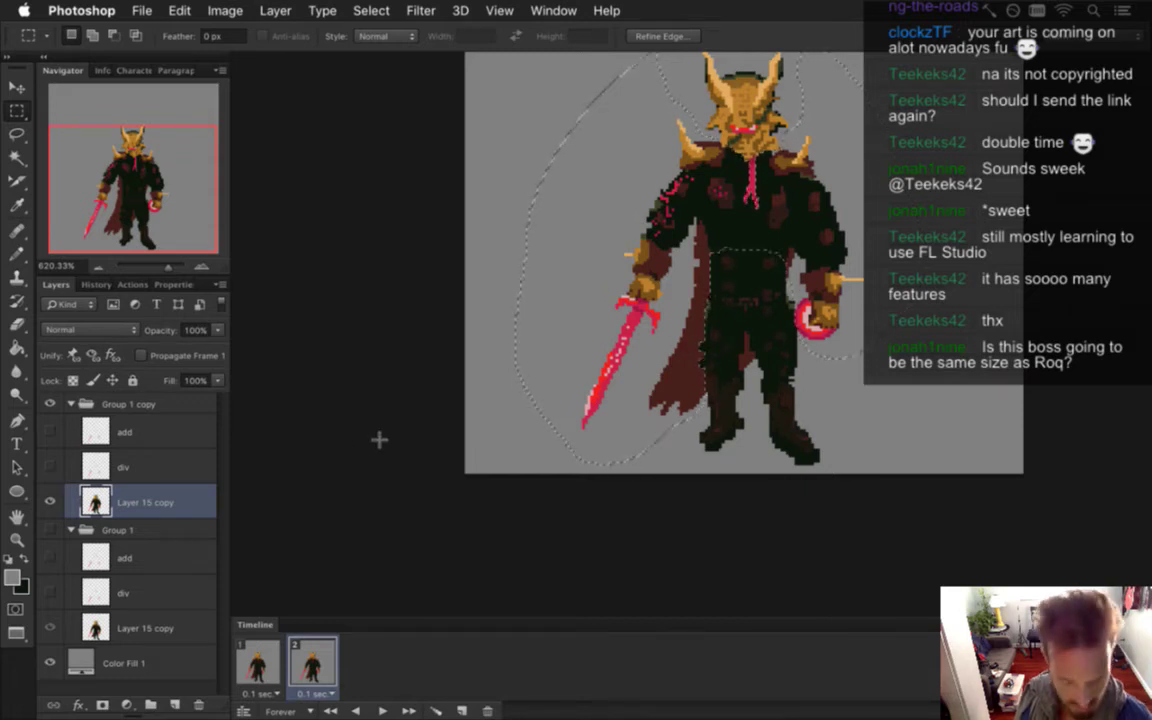
Cut the selected torso, arms, sword and cape to a new layer and toggle a layer's visibility to check the split
right_click(822, 222)
left_click(876, 363)
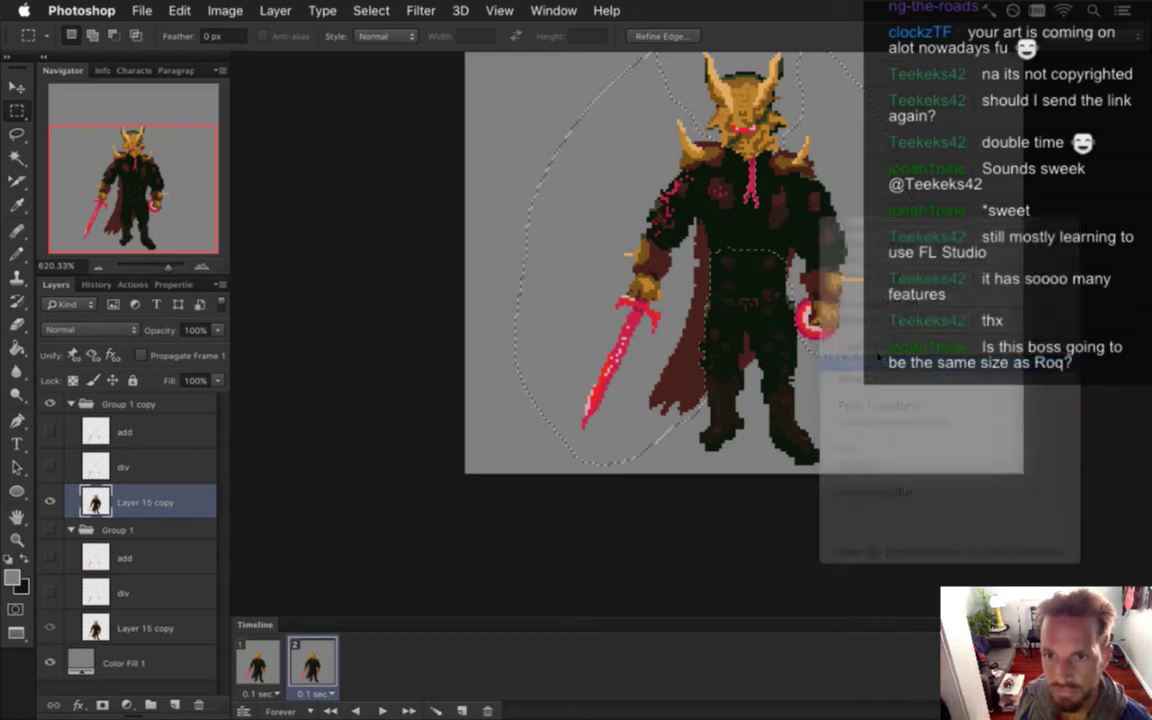
left_click(51, 502)
left_click(51, 502)
Select the head with a rectangular marquee on the duplicated group's Layer 15 copy and cut it to its own layer
left_click(107, 530)
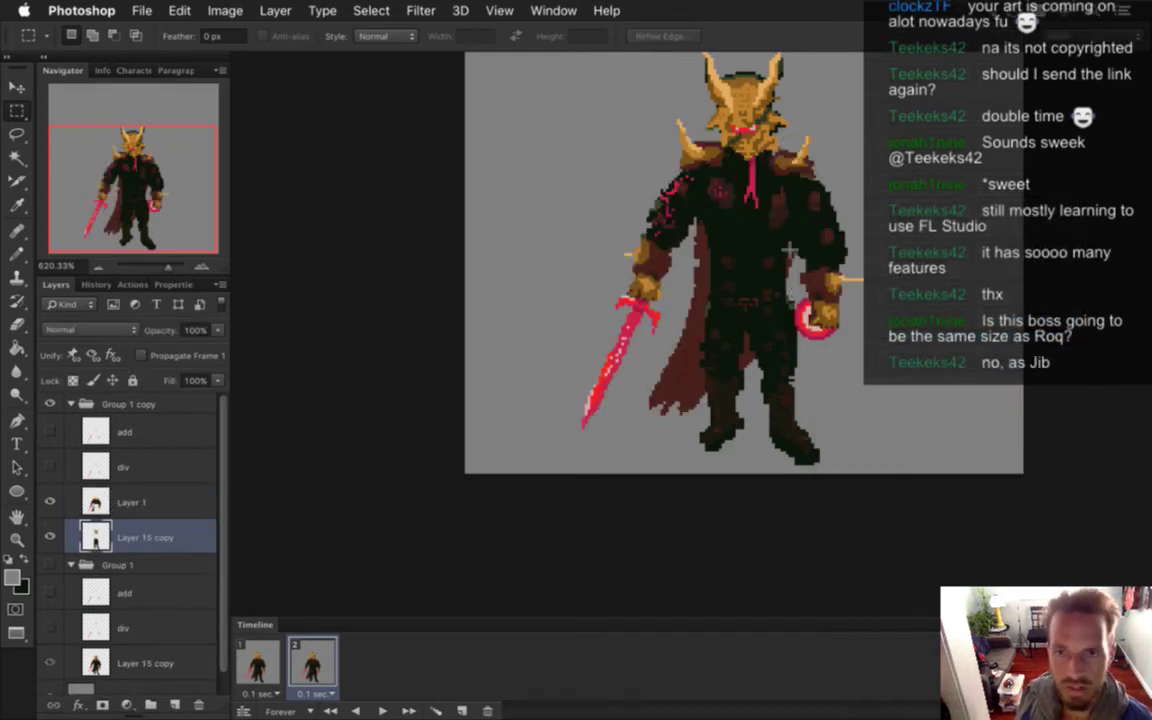
scroll(802, 218, "up", 3)
scroll(802, 218, "right", 2)
left_click_drag(595, 105, 743, 299)
key("v")
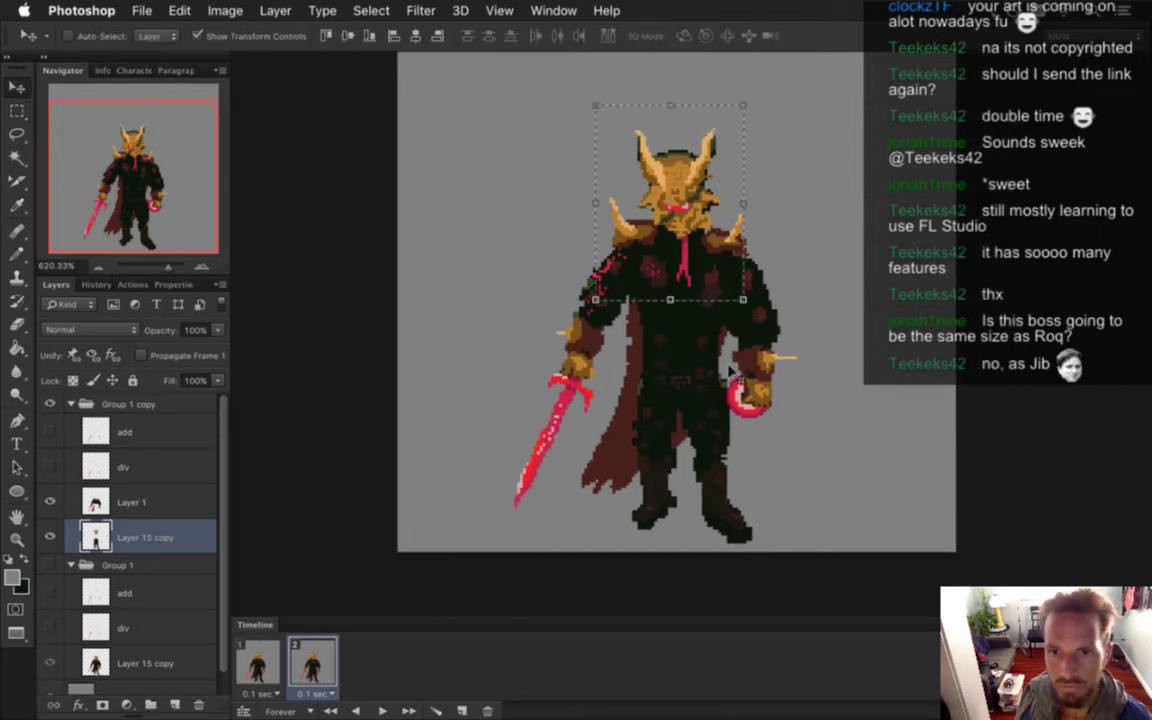
key("m")
right_click(698, 190)
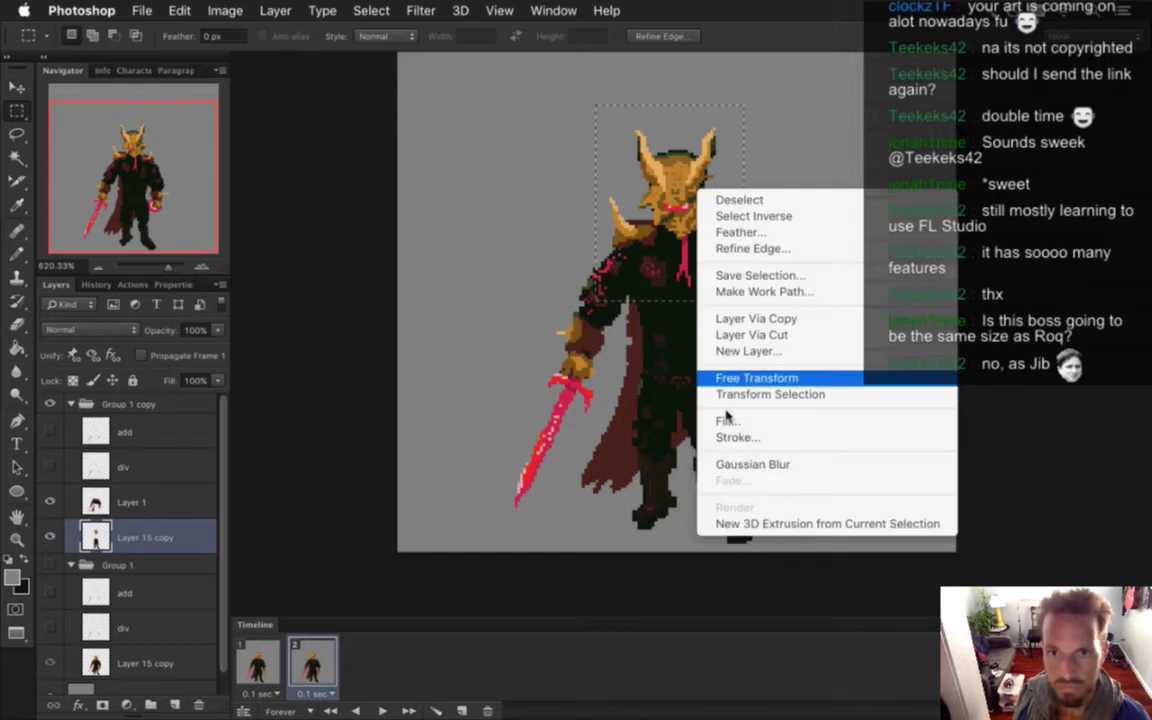
left_click(752, 334)
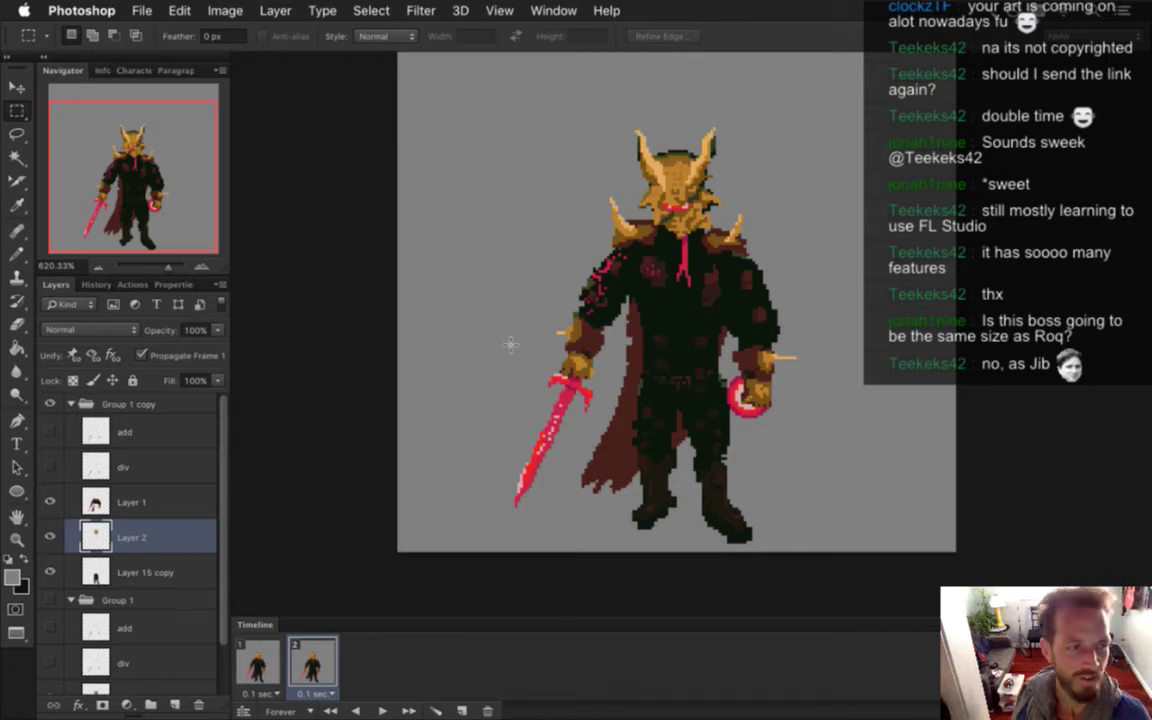
Switch to Xcode and run the Songbringer project
key("super+Tab")
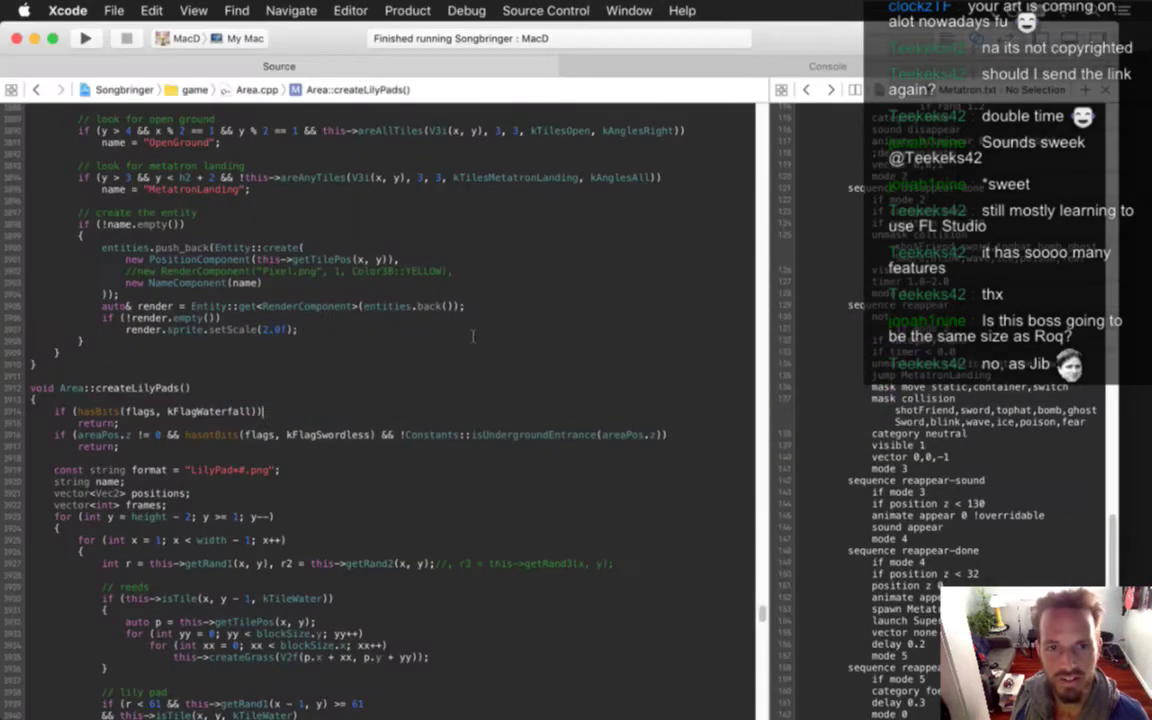
key("super+r")
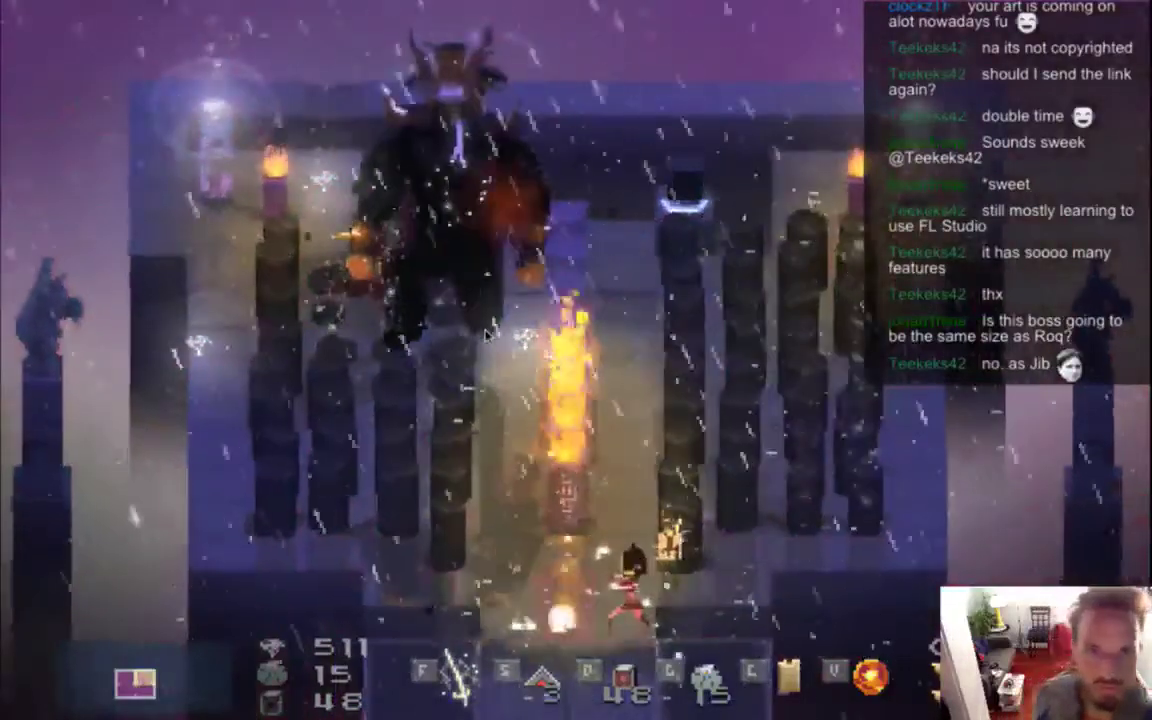
Playtest the horned boss fight in the running Songbringer build, moving around the arena and attacking with sword and items
key("Left")
key("Up")
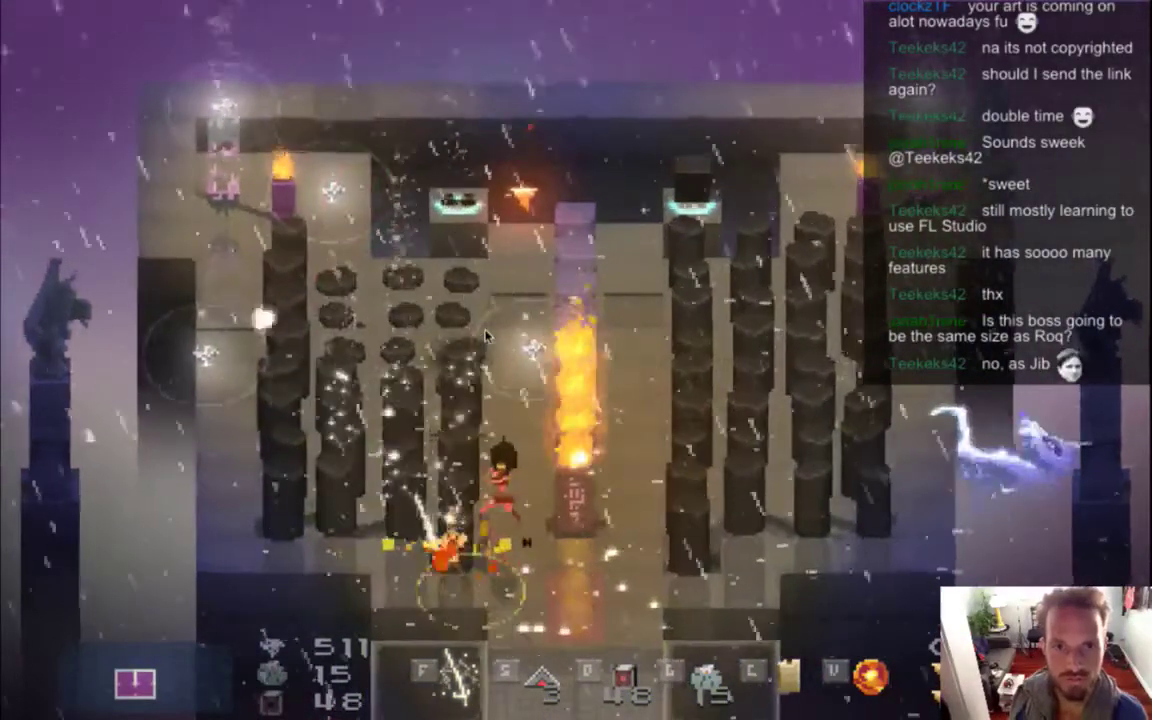
key("Up")
key("Right")
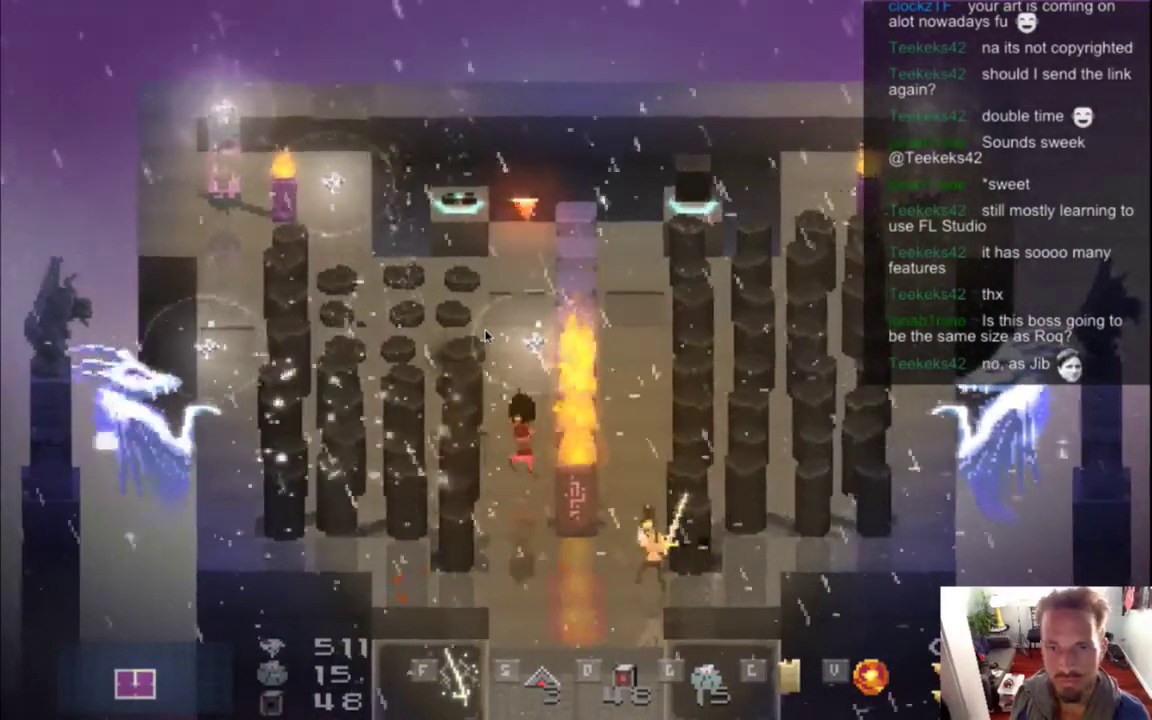
key("Left")
key("Down")
key("Right")
key("Up")
key("Down")
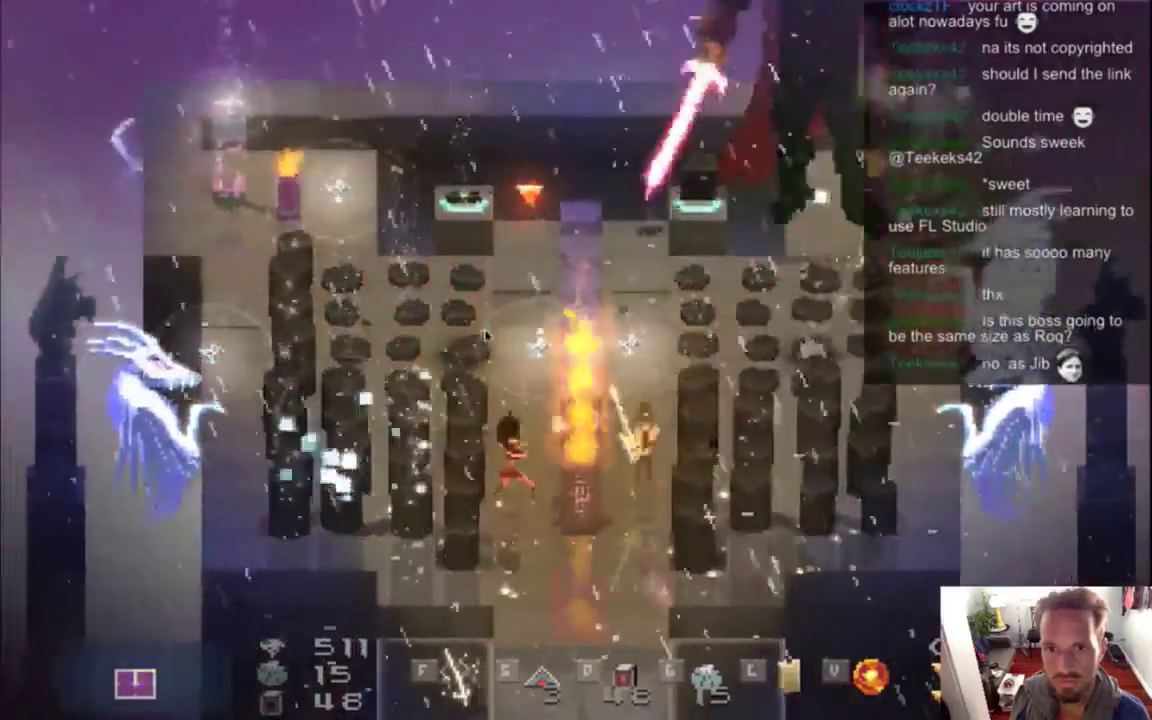
key("Up")
key("Right")
key("Left")
key("Up")
key("Up")
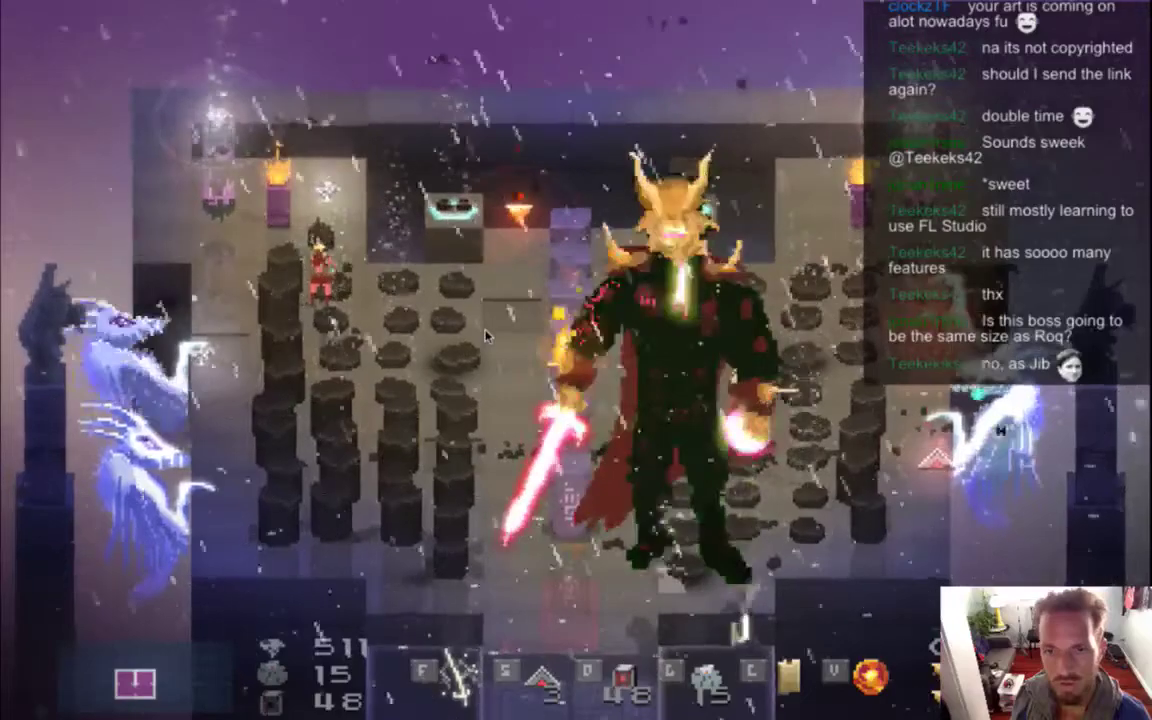
key("Up")
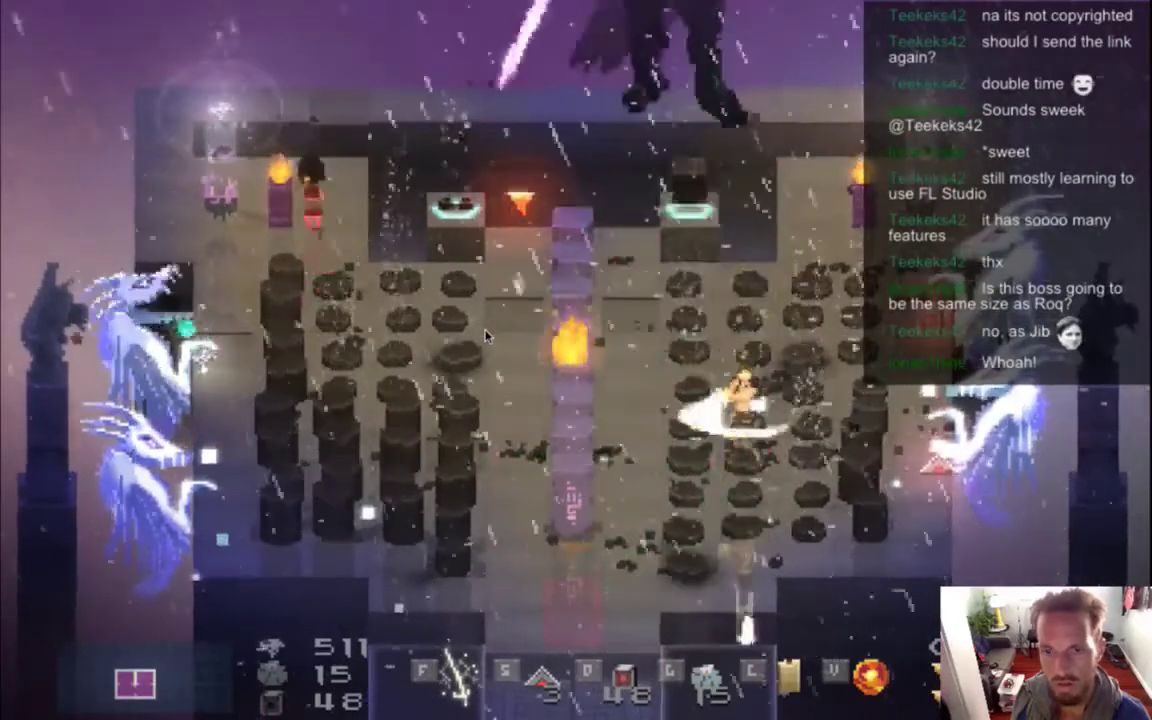
key("Left")
key("d")
key("Down")
key("Left")
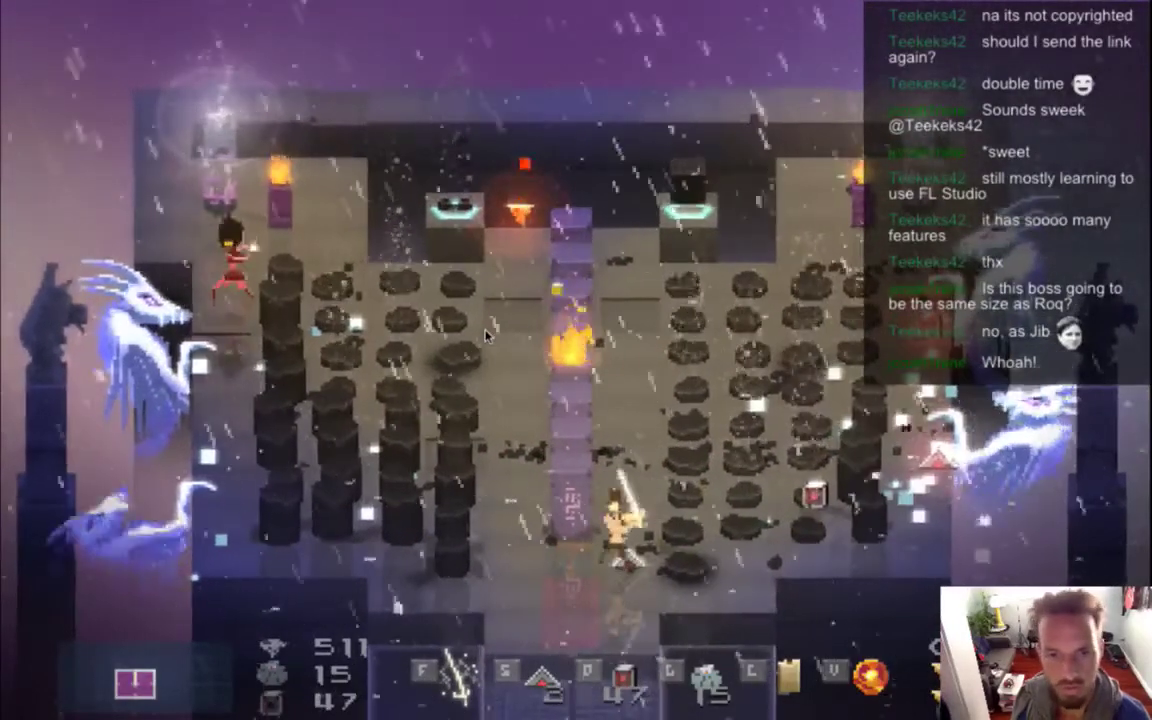
key("s")
key("Up")
key("Up")
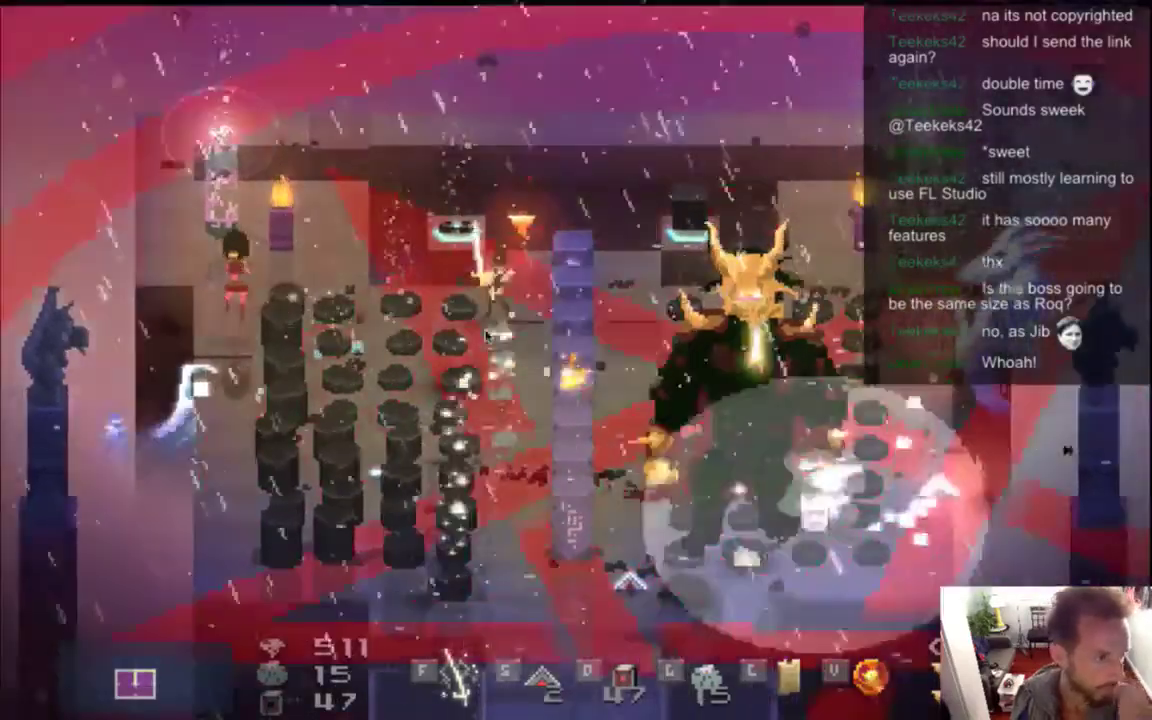
key("Left")
key("Down")
key("Down")
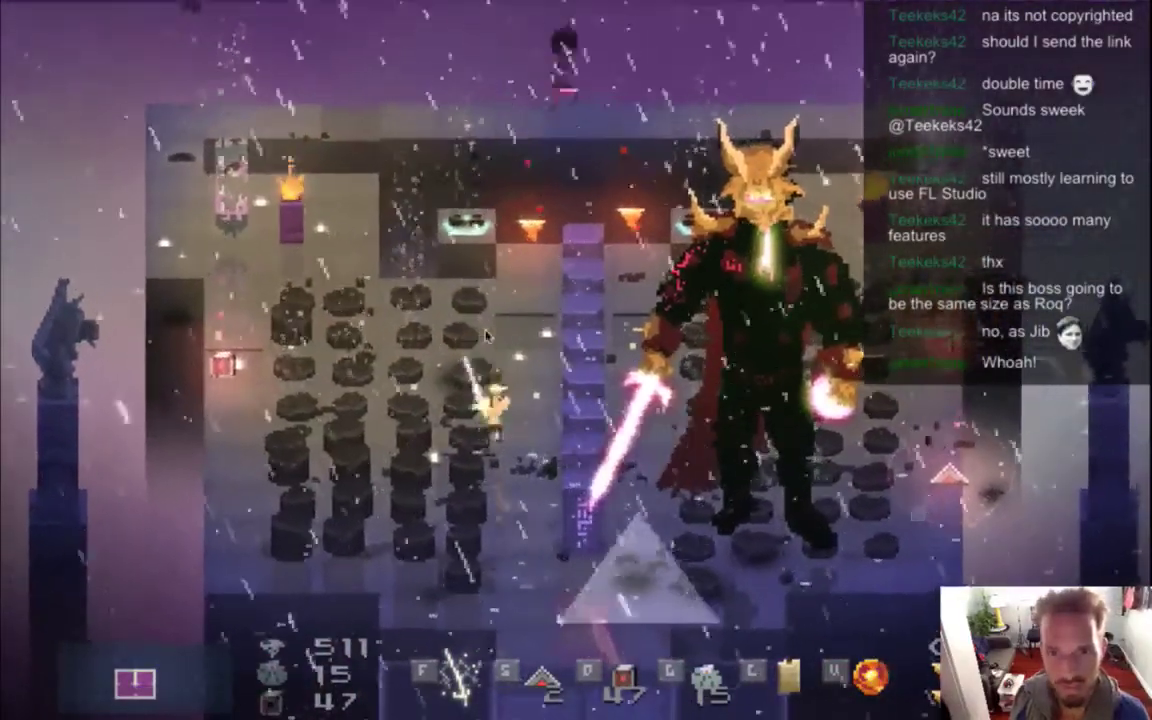
key("Right")
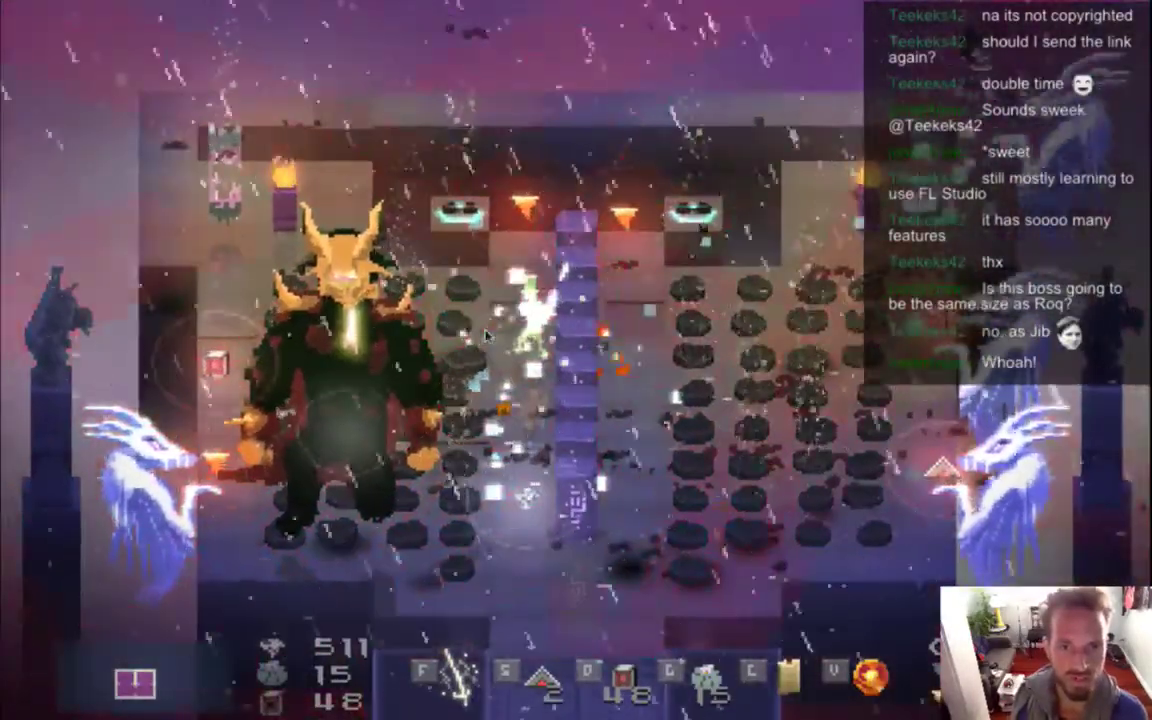
key("Left")
key("Down")
key("Left")
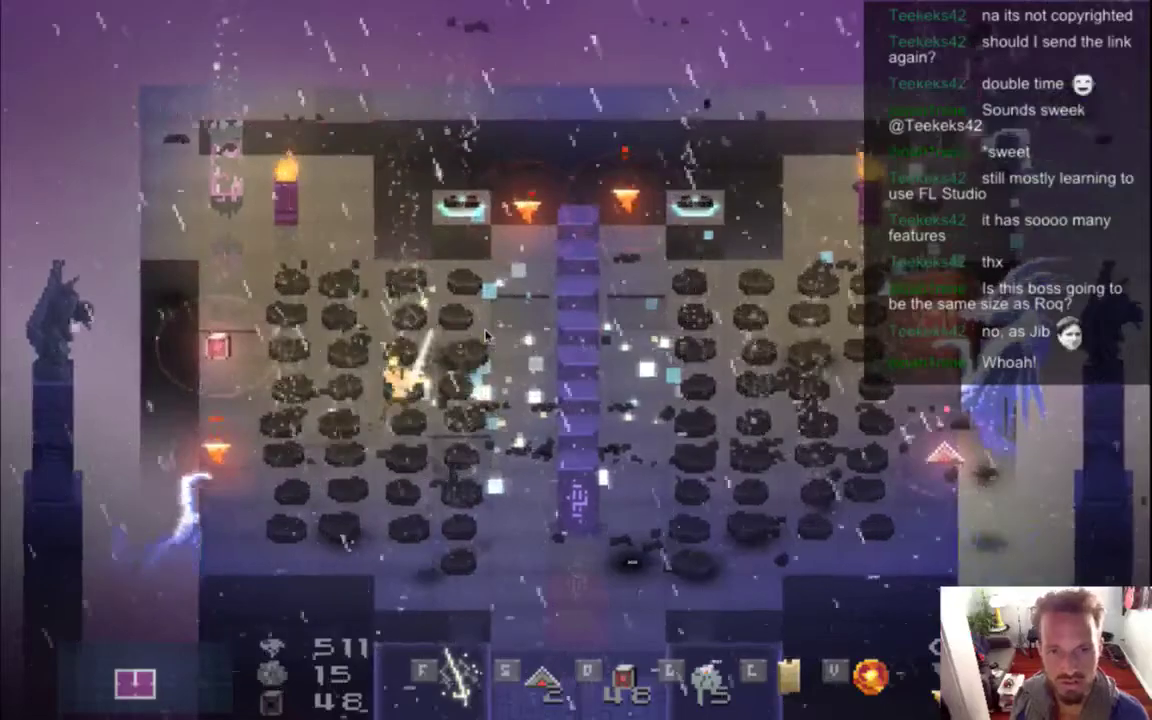
key("Left")
key("Down")
key("Up")
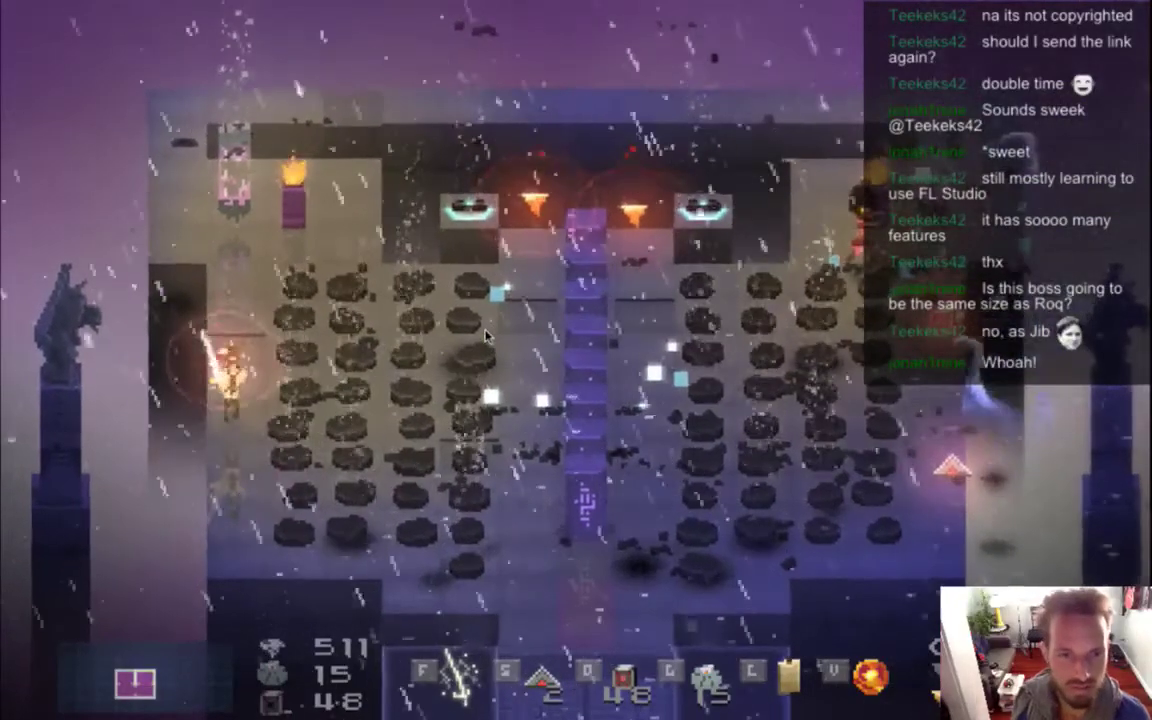
key("Down")
key("Right")
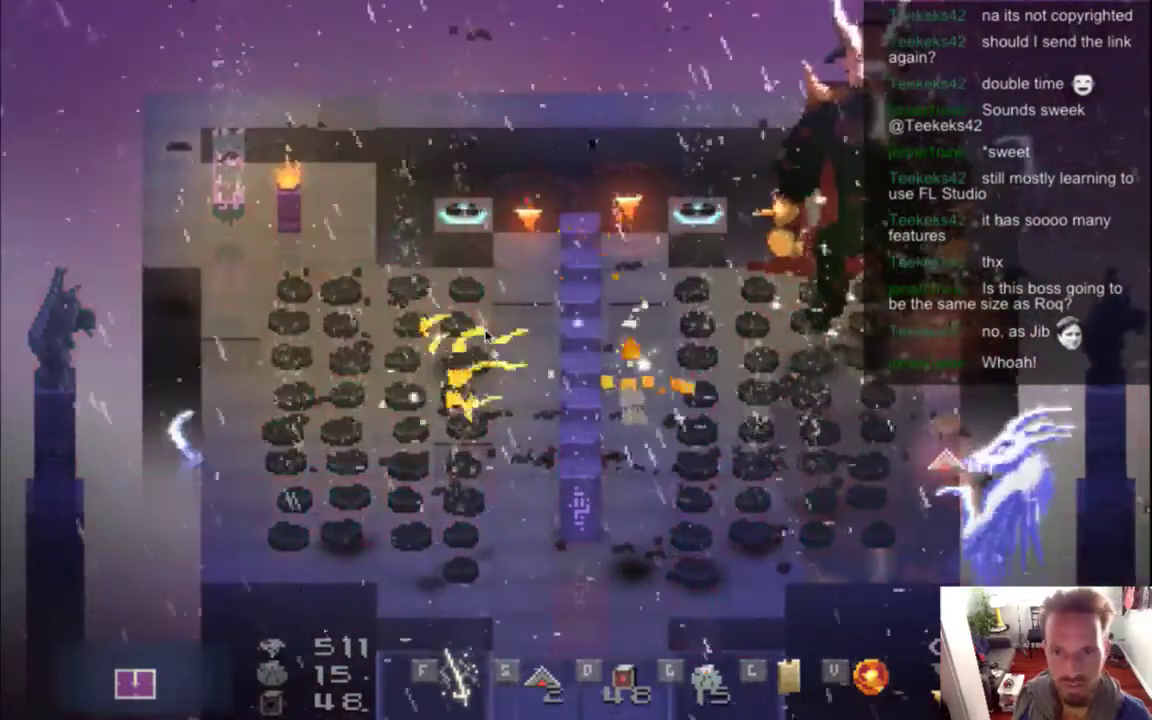
key("Up")
key("Right")
key("f")
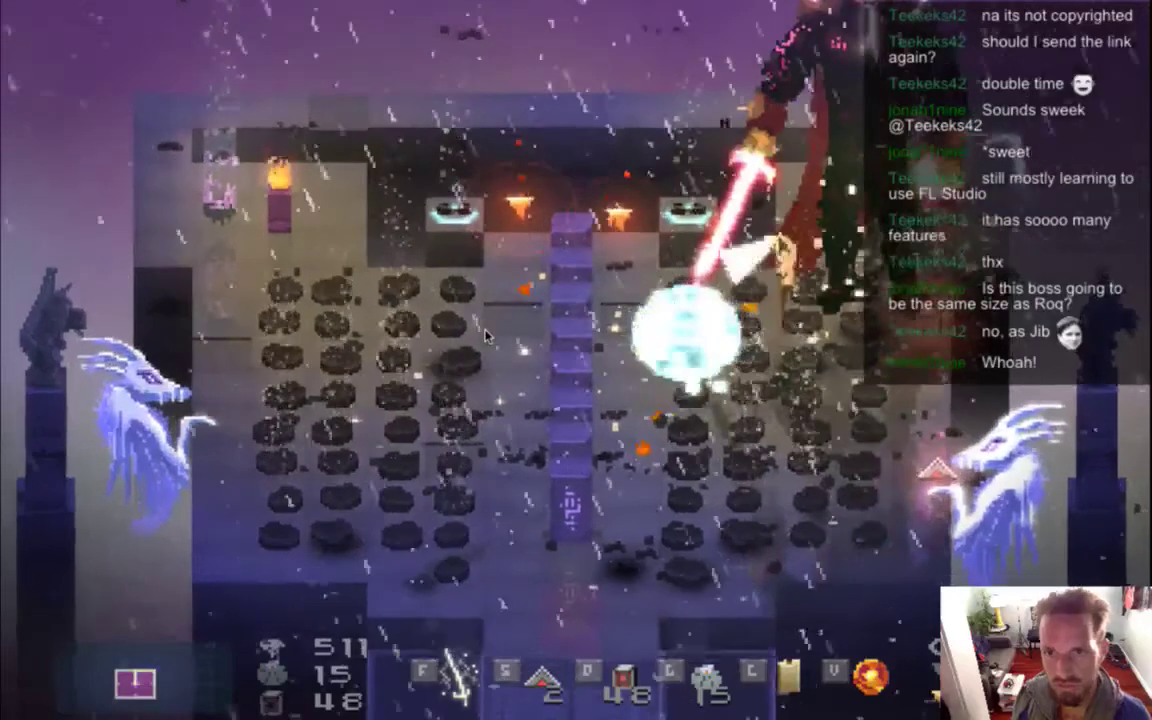
key("Right")
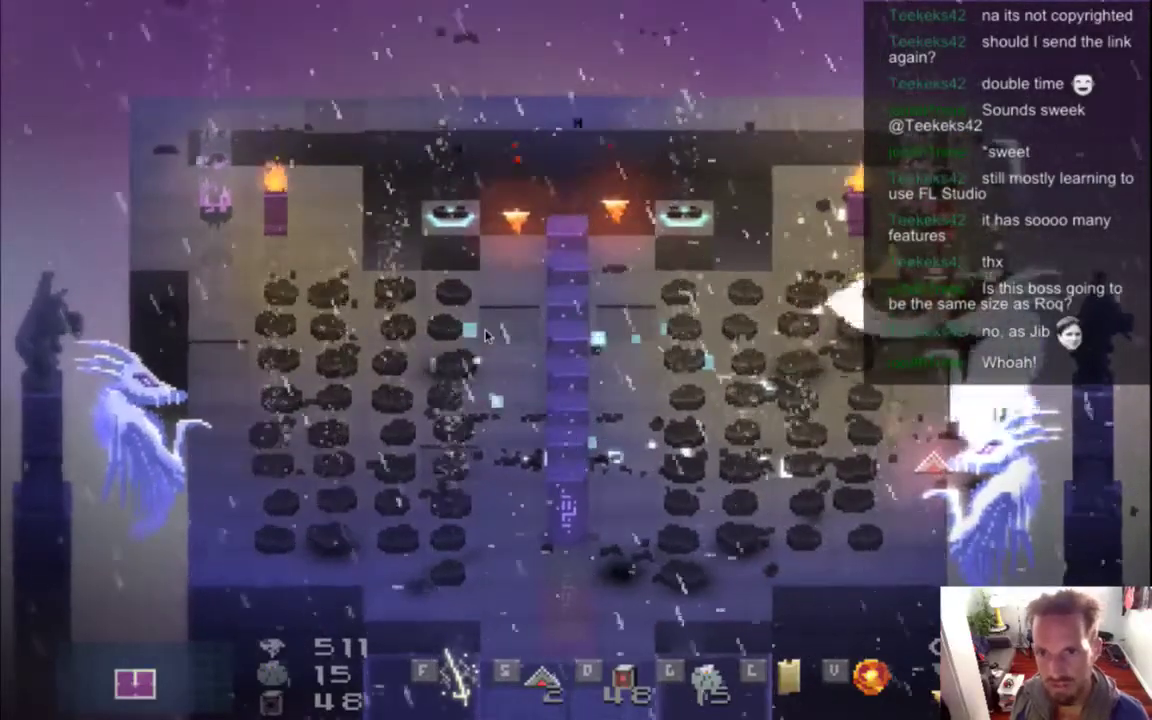
key("Up")
key("Down")
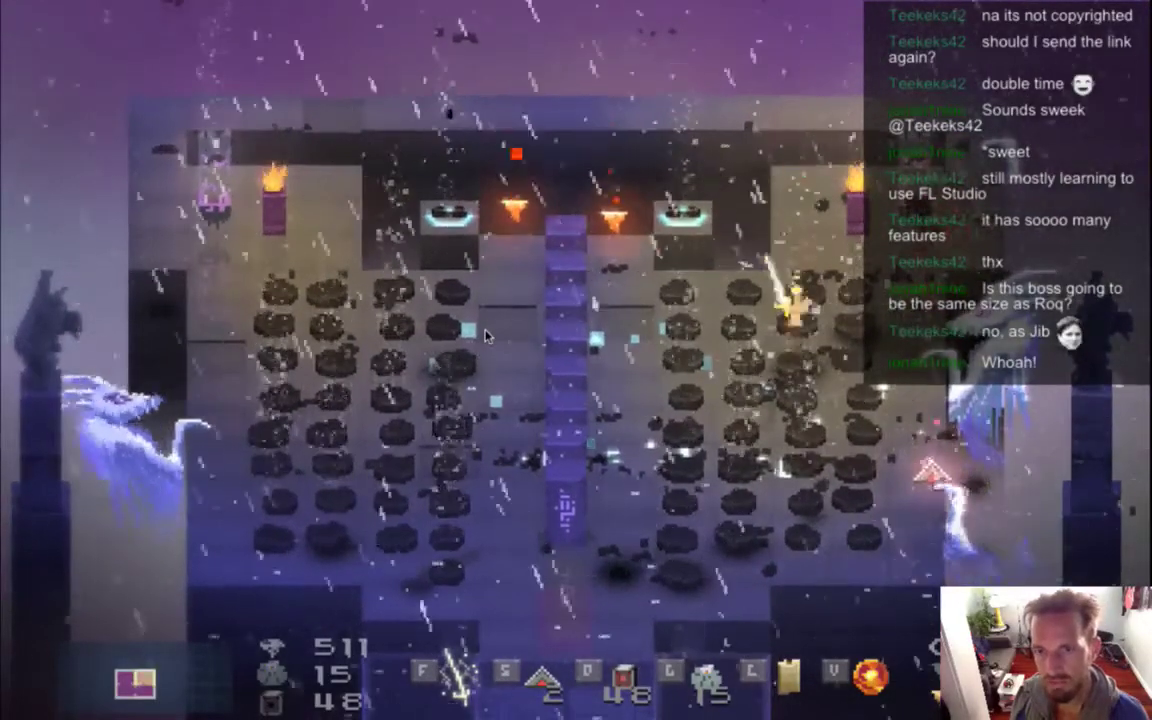
key("Right")
key("Left")
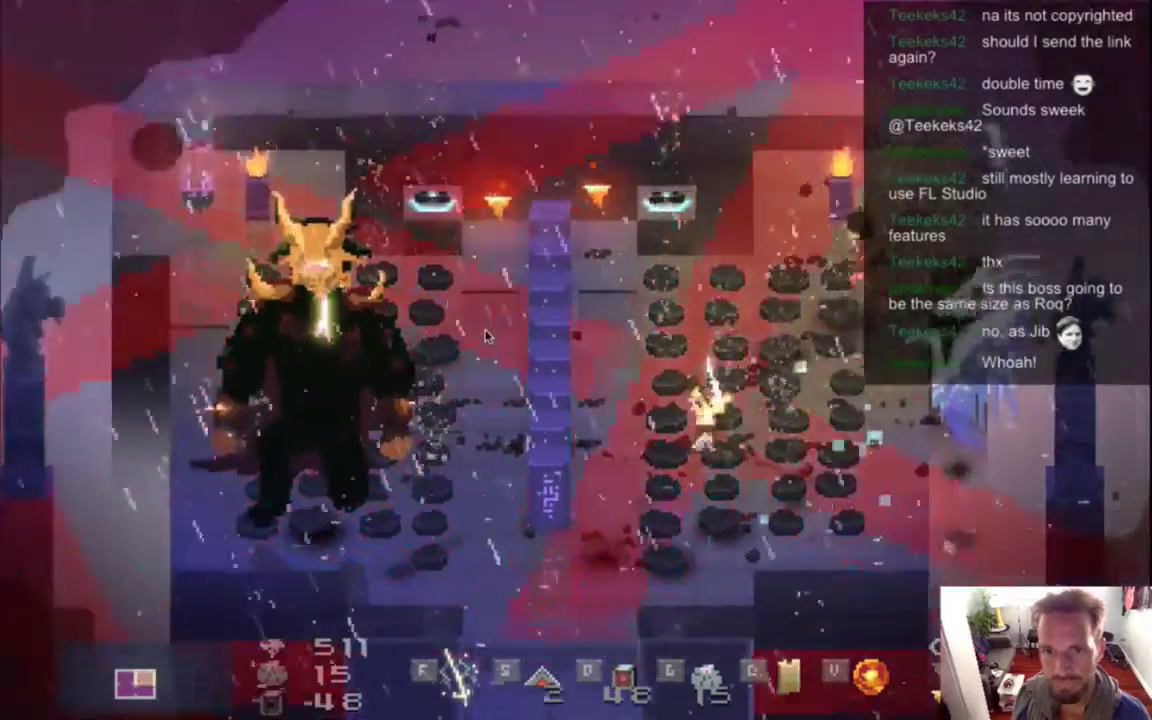
key("Up")
key("Right")
key("Right")
key("Down")
key("d")
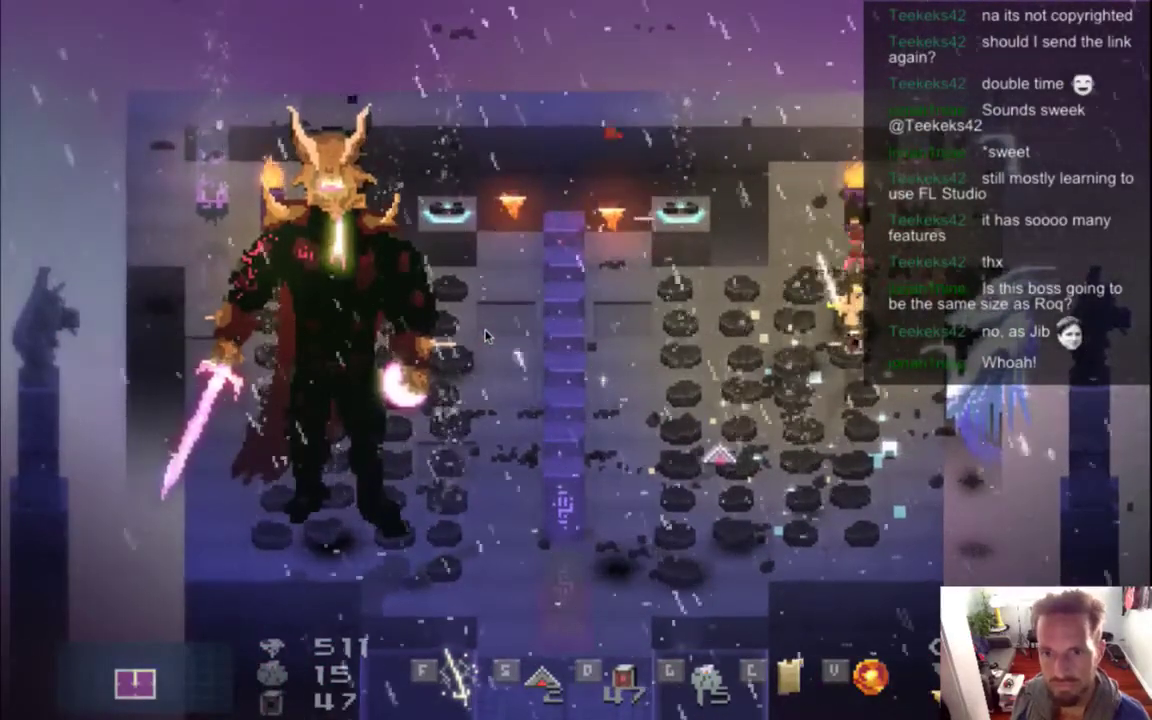
key("Left")
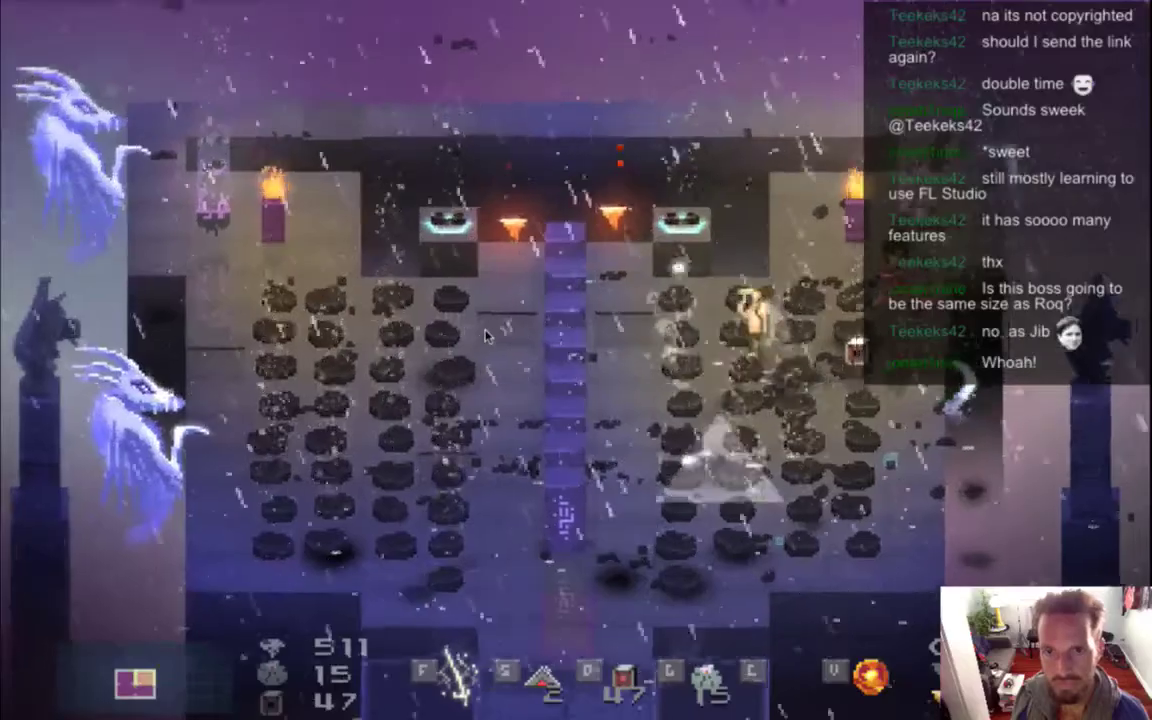
key("Left")
key("Right")
key("Down")
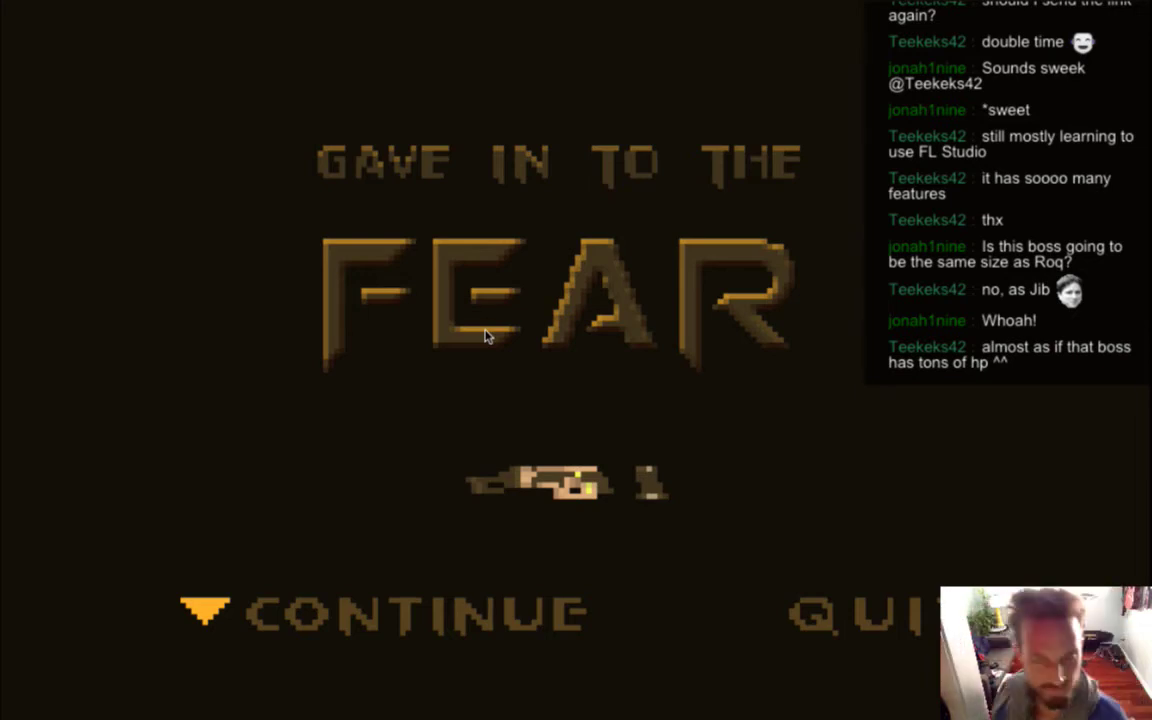
Quit the running game and switch back to the character document in Photoshop
key("super+q")
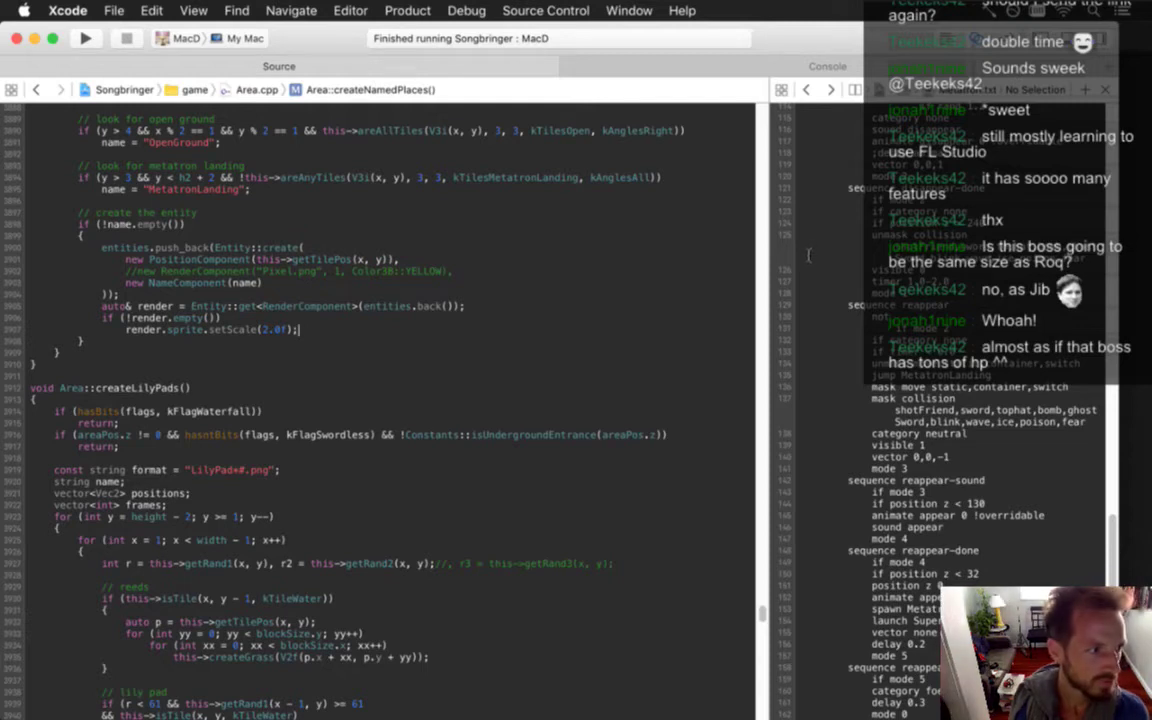
key("super+Tab")
key("super+Tab")
key("super+shift+Tab")
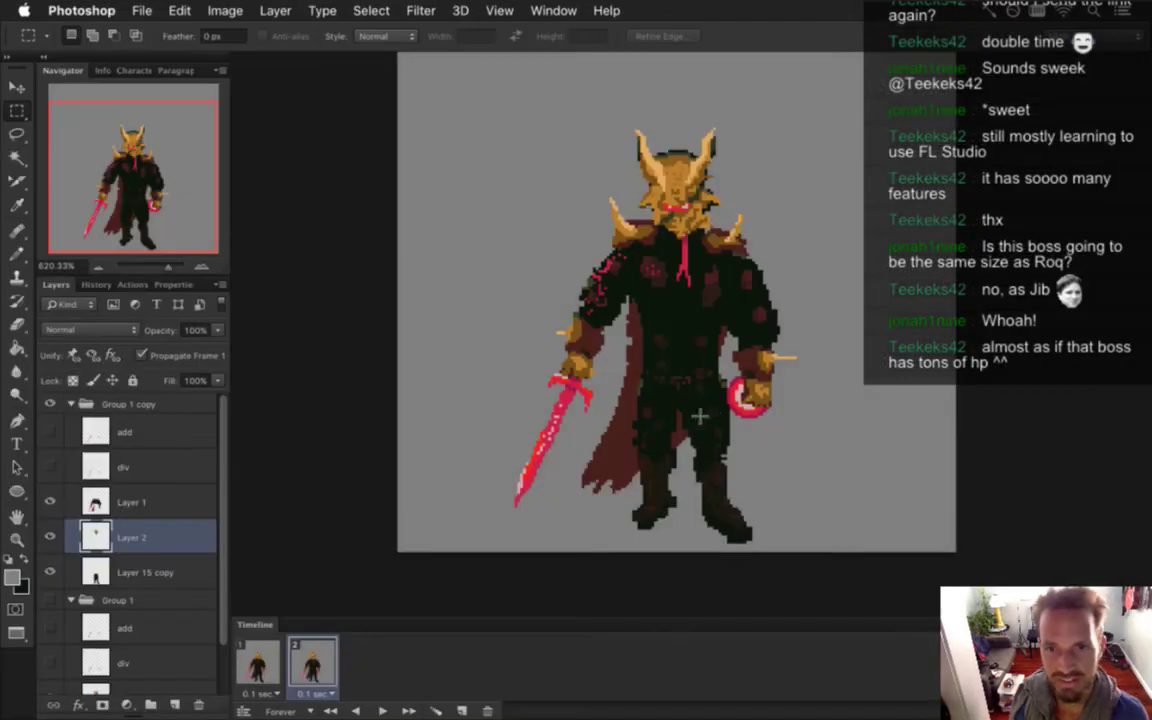
On frame 2, move the head layer, Layer 2, above Layer 1 in Group 1 copy and turn off Propagate Frame 1
left_click(258, 652)
left_click(295, 650)
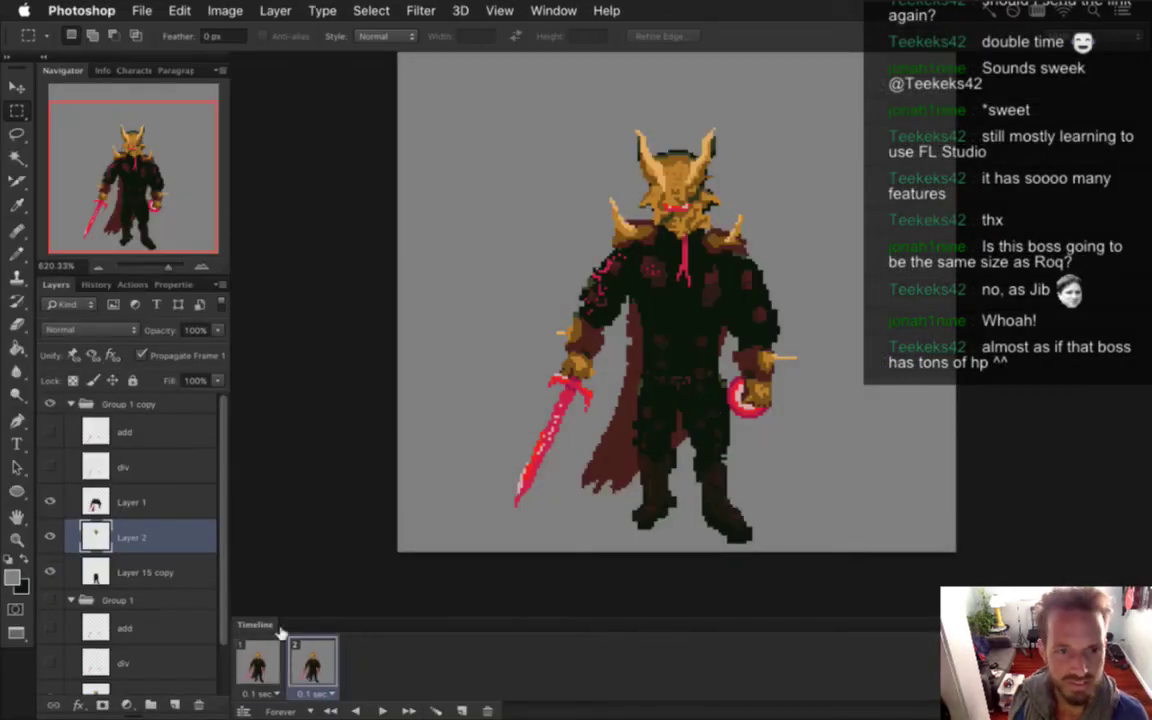
left_click_drag(105, 533, 102, 478)
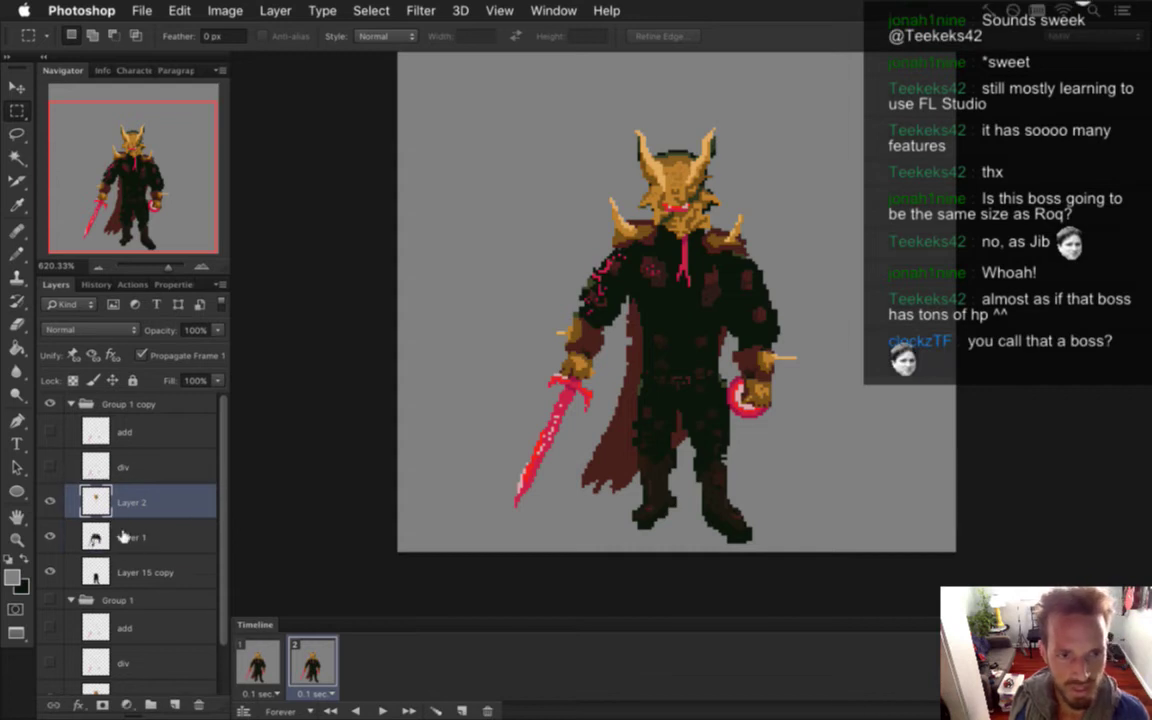
left_click(141, 355)
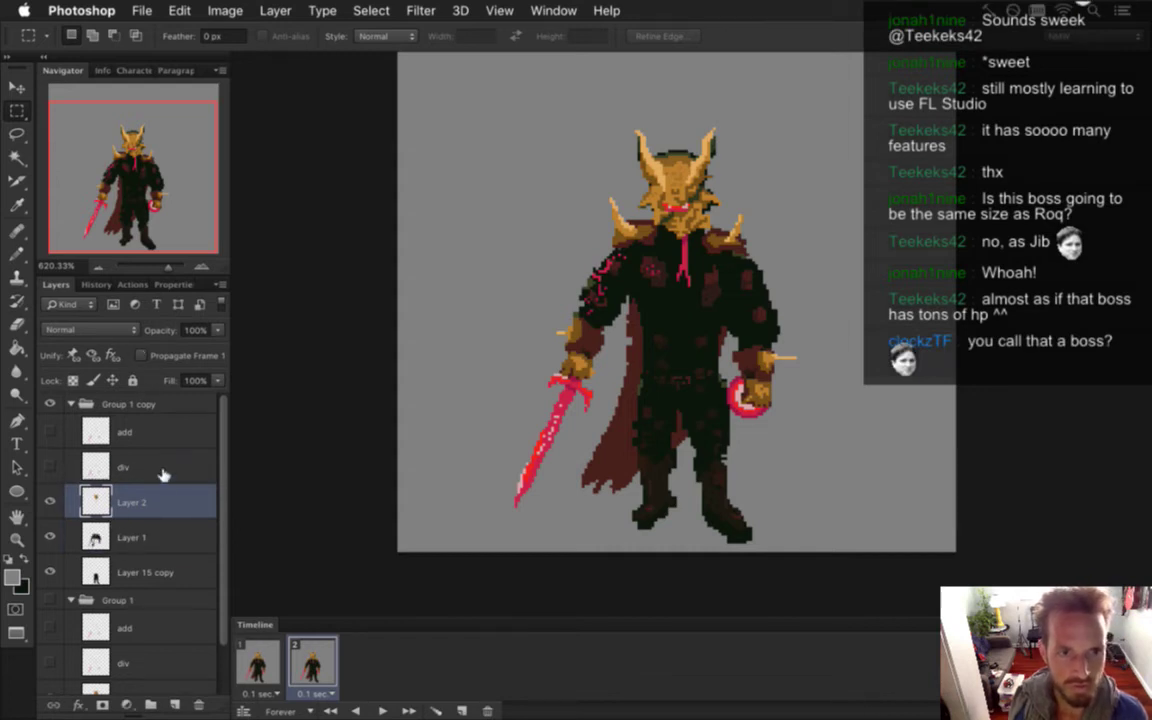
Duplicate the Group 1 copy layer group with its separate head, body and leg layers
left_click(143, 405)
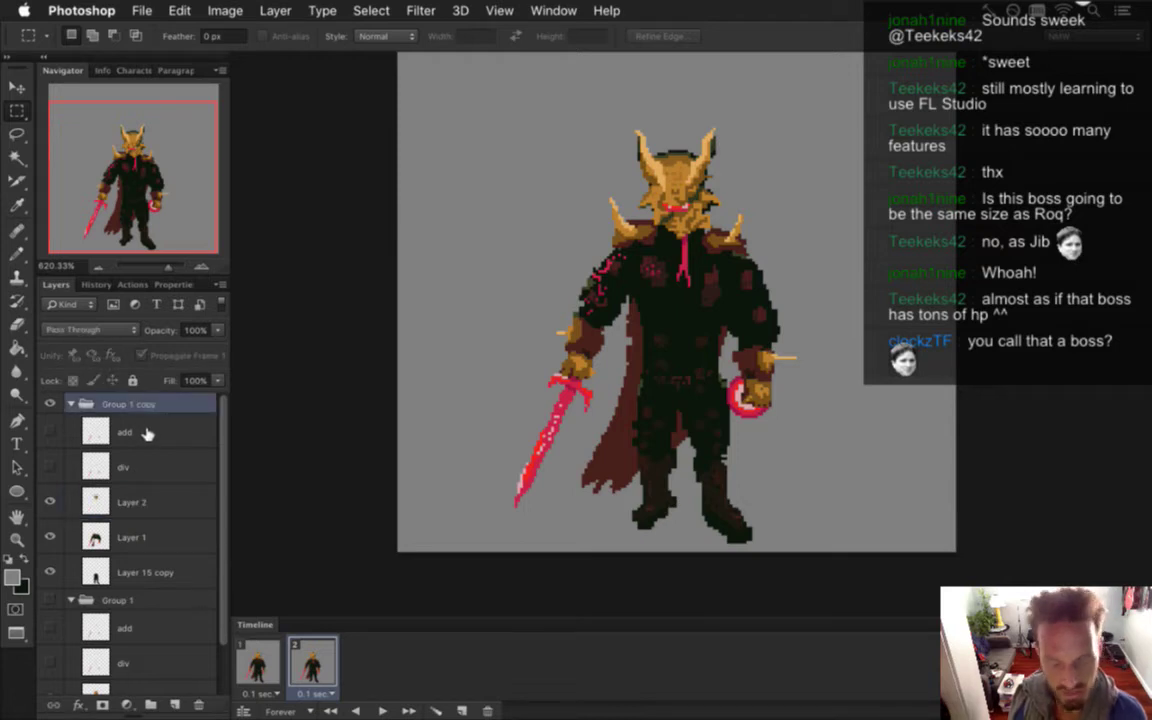
key("ctrl+j")
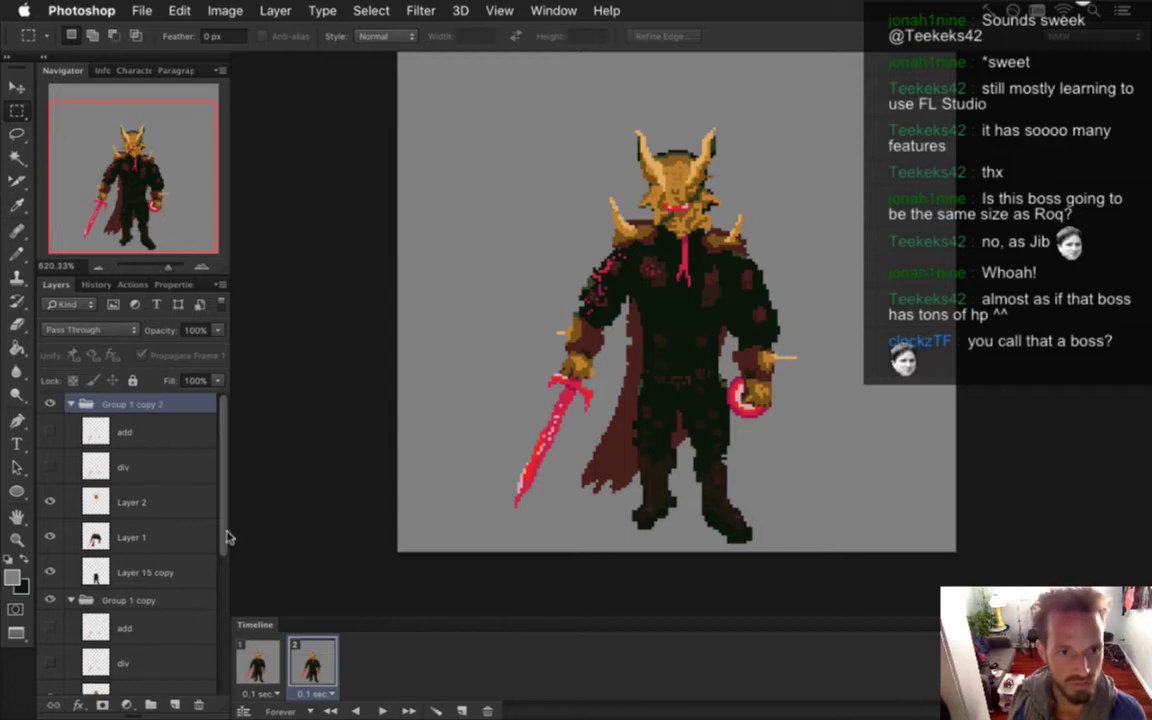
scroll(222, 524, "down", 5)
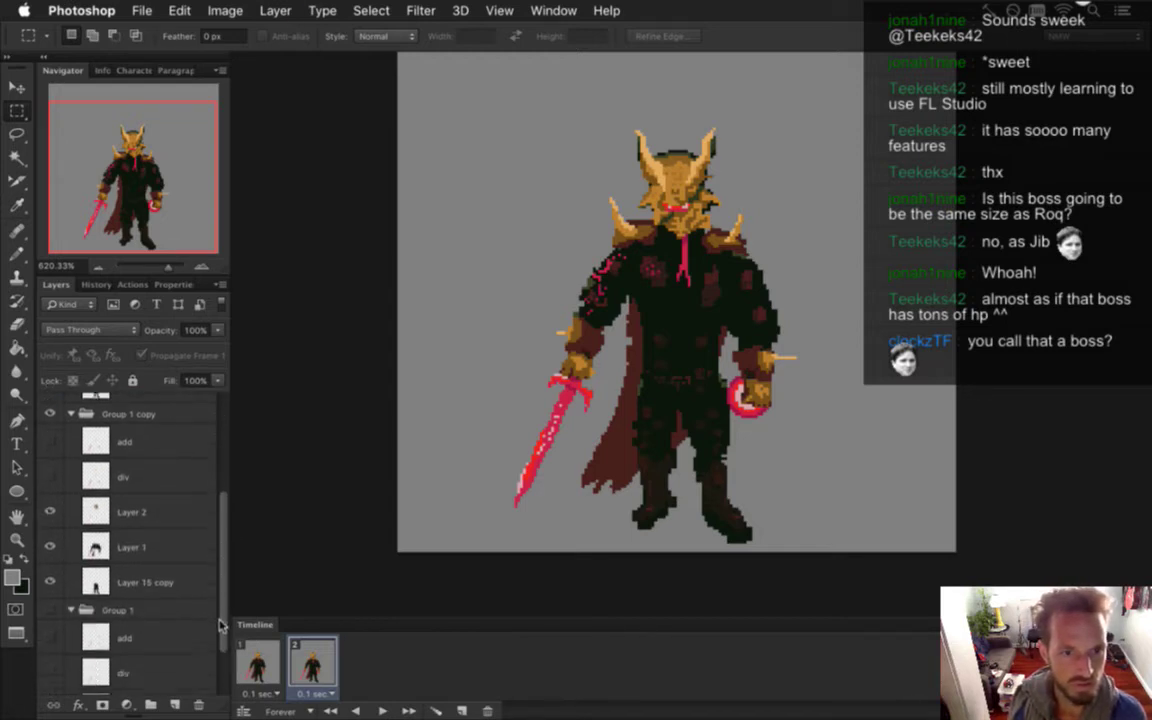
Hide the original Group 1 in the first animation frame
left_click(255, 660)
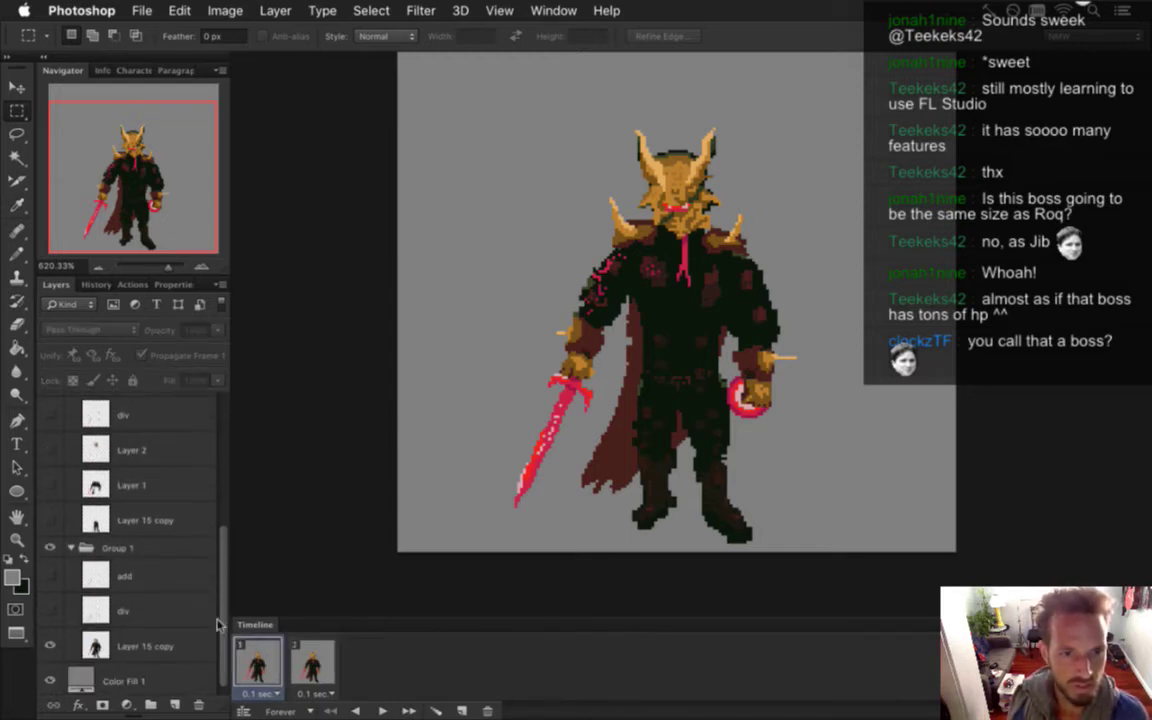
left_click(142, 548)
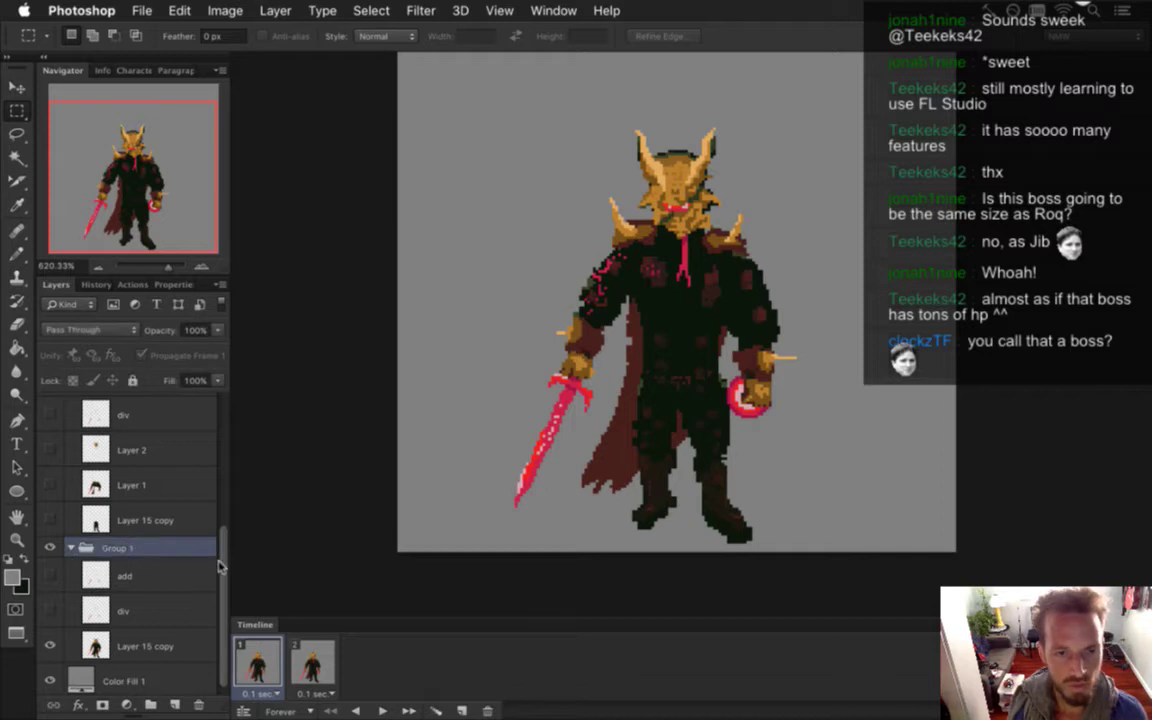
scroll(212, 518, "up", 4)
scroll(214, 524, "down", 4)
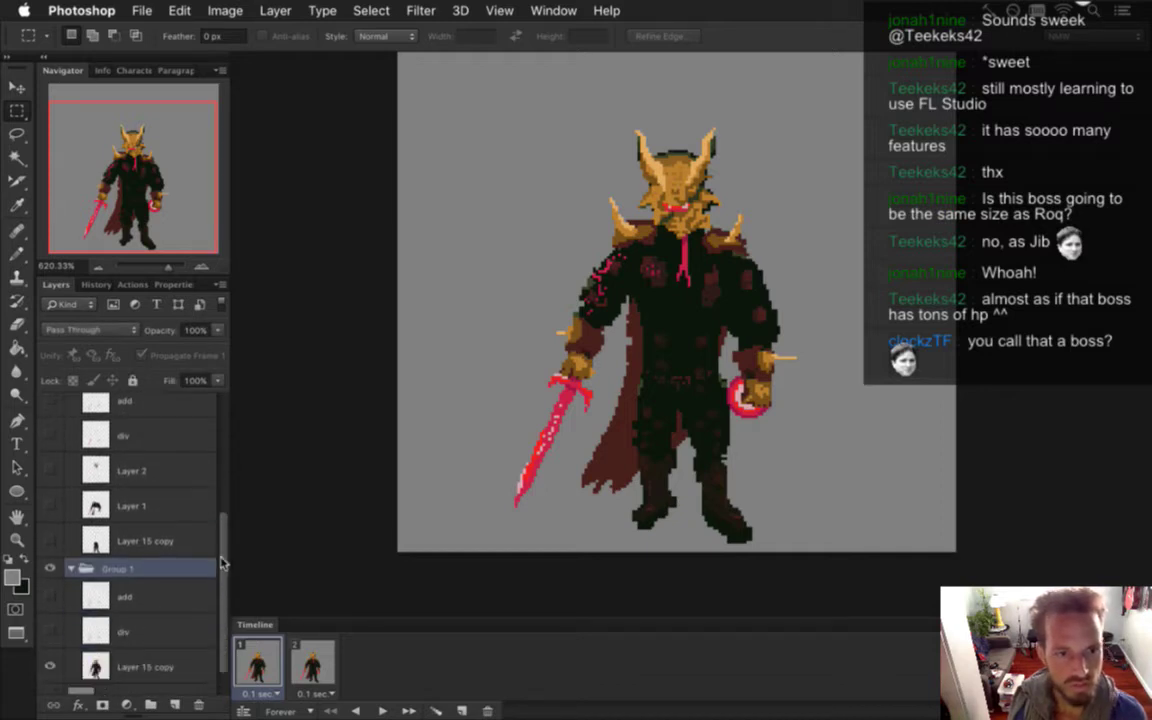
left_click(50, 545)
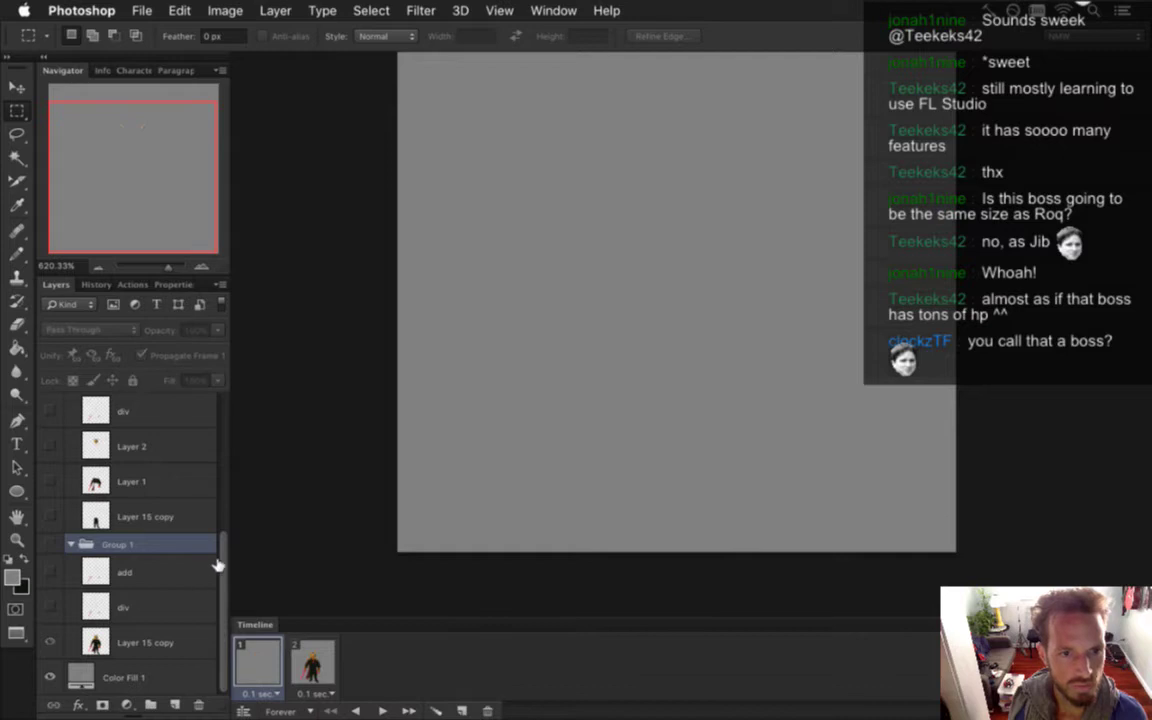
scroll(219, 553, "up", 6)
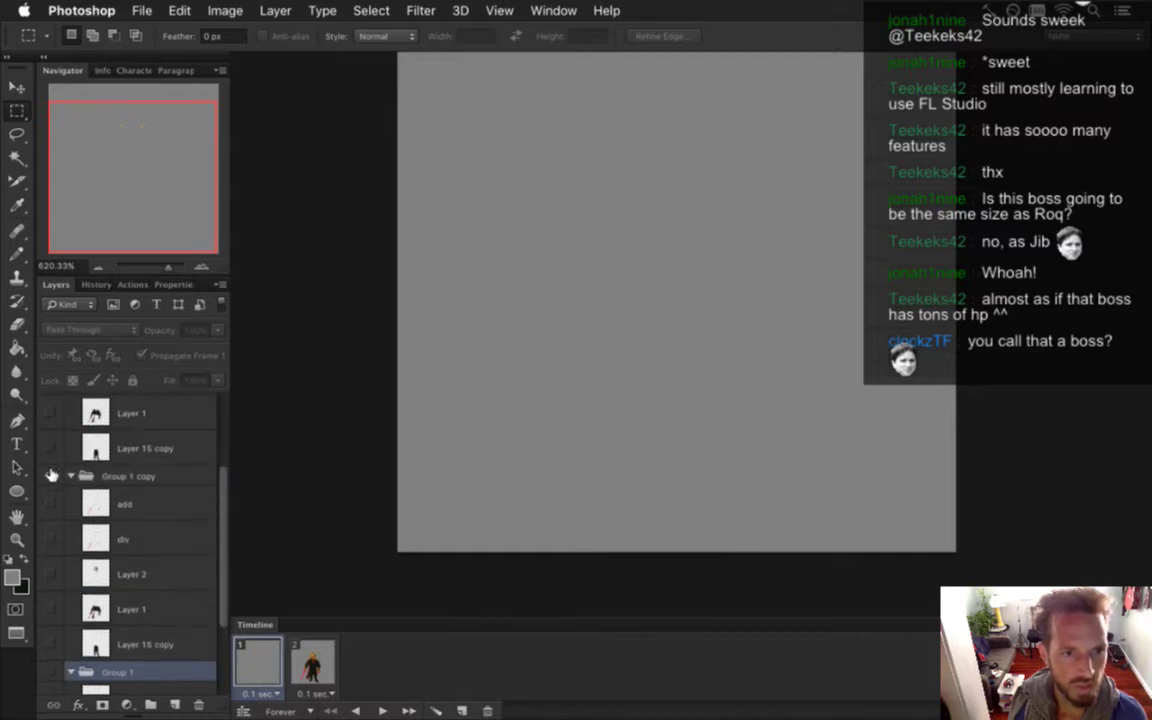
Rename Group 1 copy to 0 and show the group with its leg, body and head layers in frame 1
double_click(125, 476)
type("0")
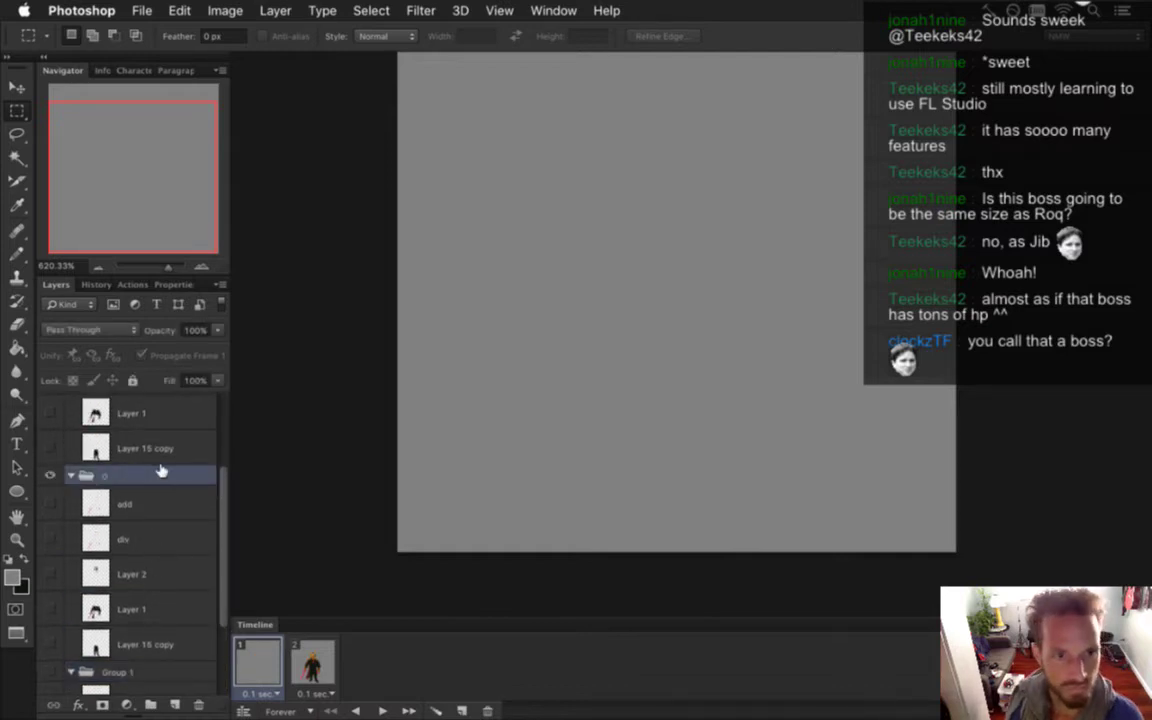
key("Return")
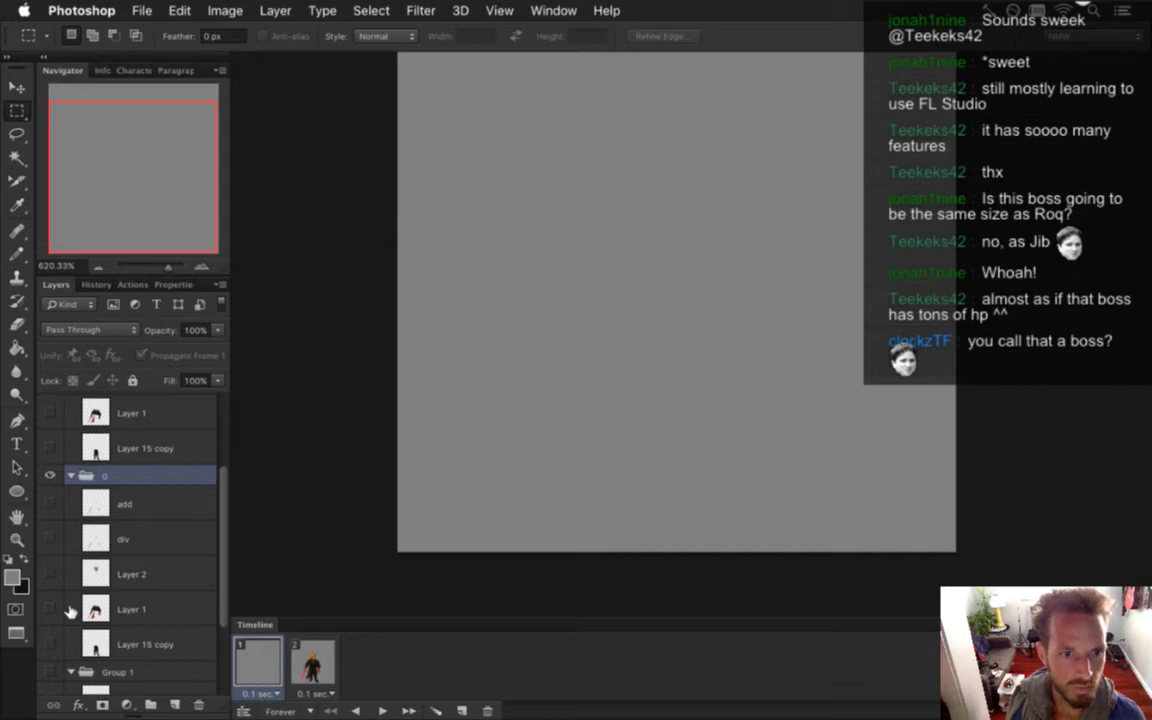
left_click(50, 644)
left_click(50, 574)
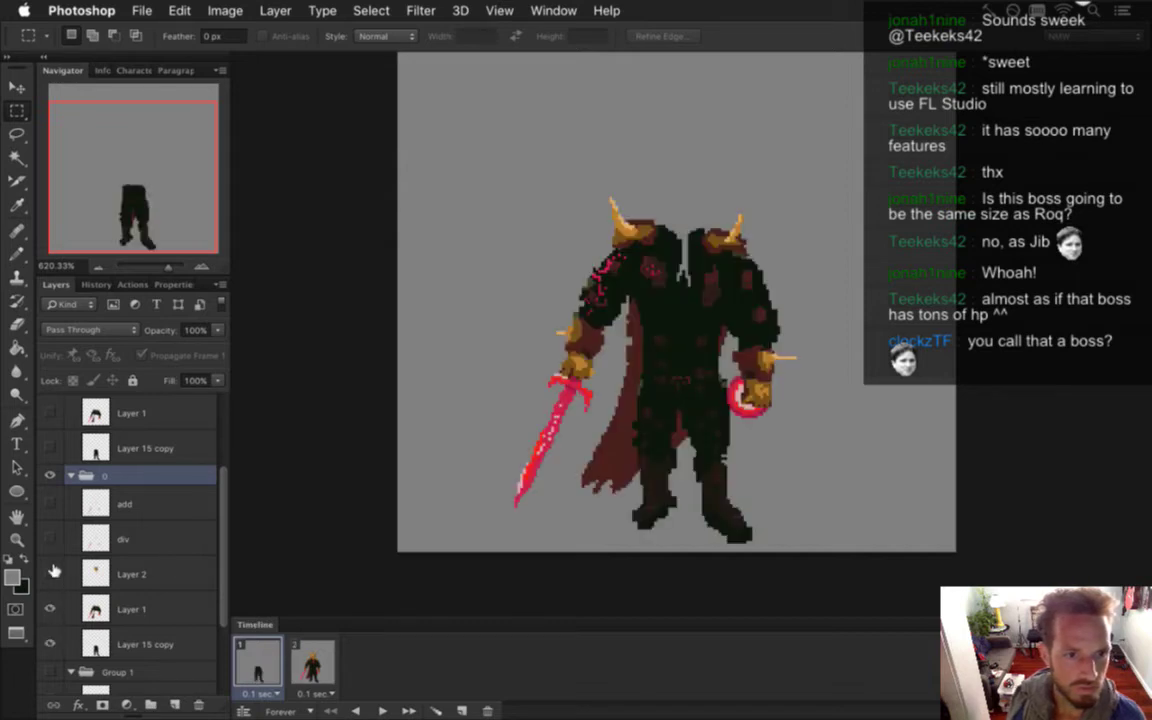
Select frame 2 and rename the uppermost layer group to 1
left_click(313, 665)
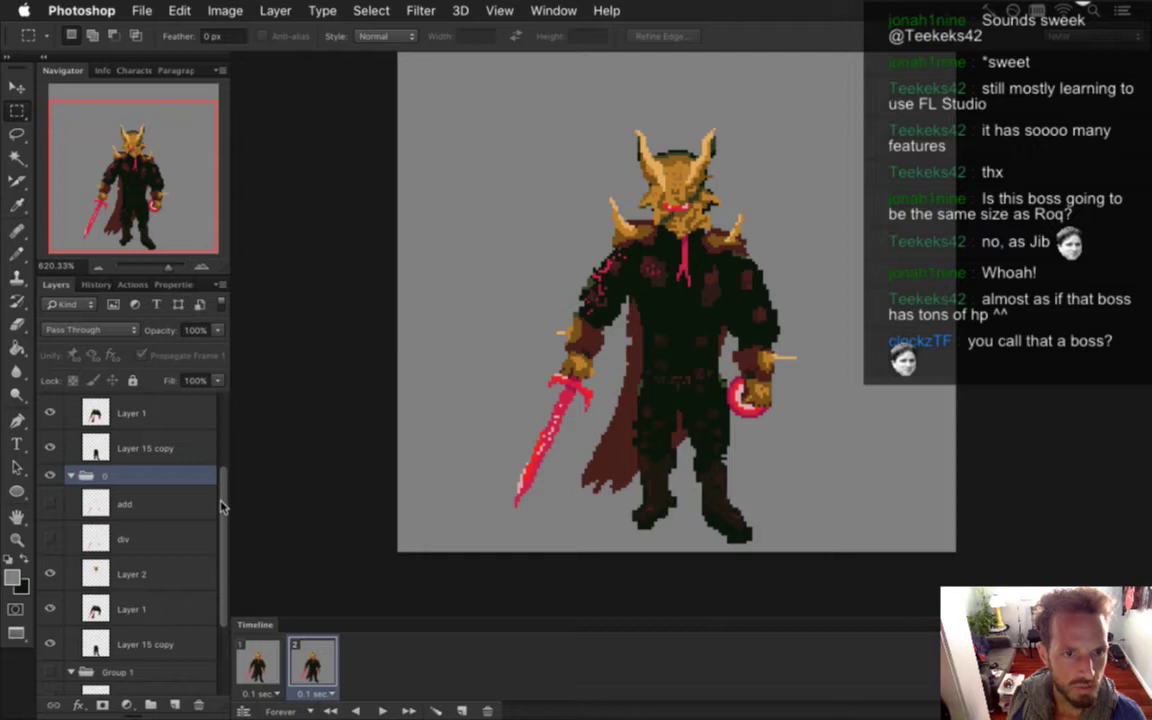
scroll(215, 504, "up", 4)
left_click(125, 404)
double_click(125, 404)
type("1")
key("Return")
Nudge the body layer, Layer 1, in group 1 up one pixel and hide group 0 in frame 2
left_click(150, 539)
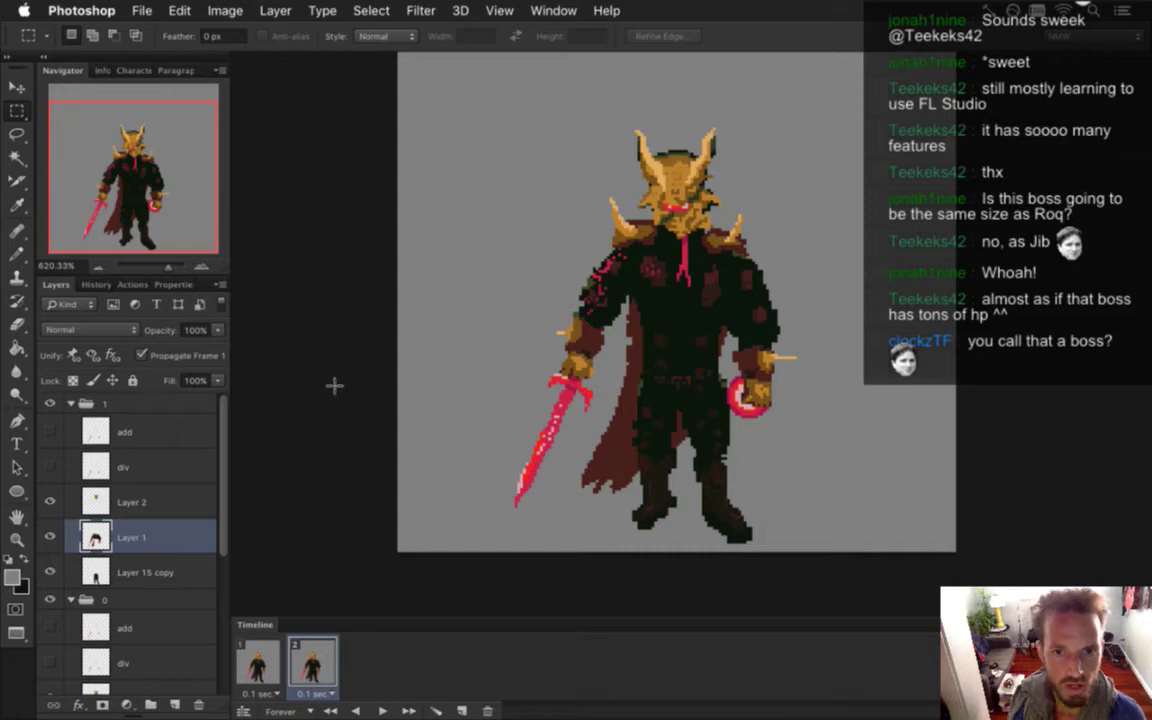
key("v")
key("Up")
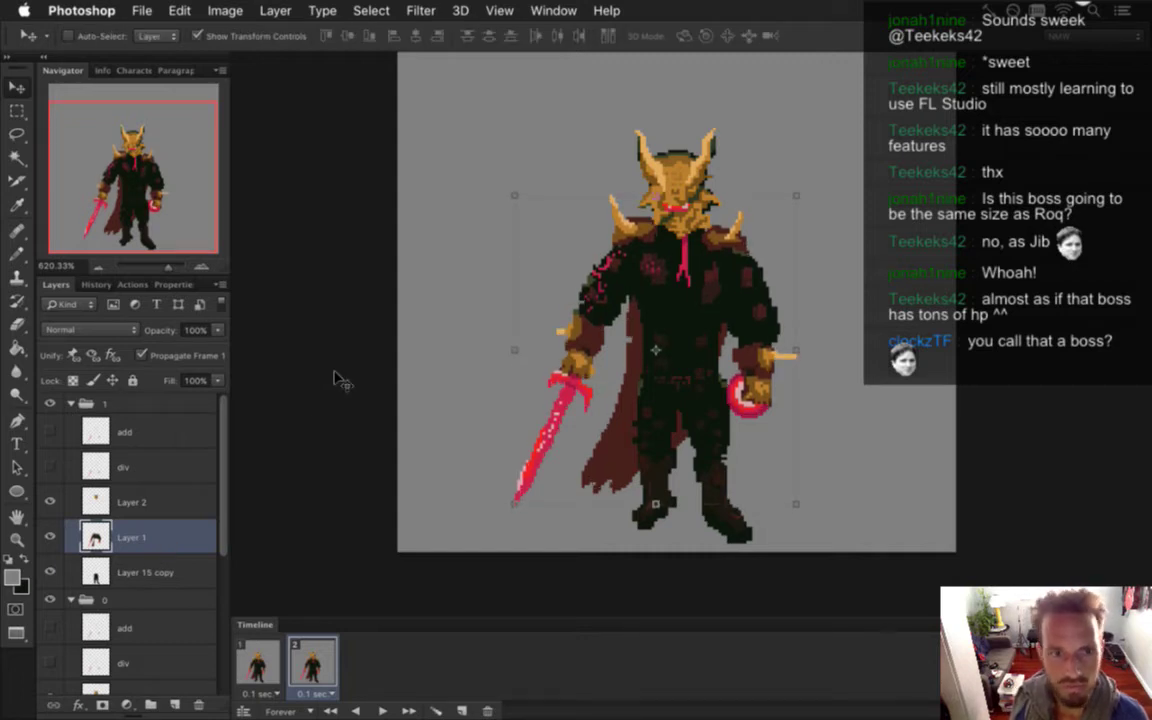
left_click(49, 600)
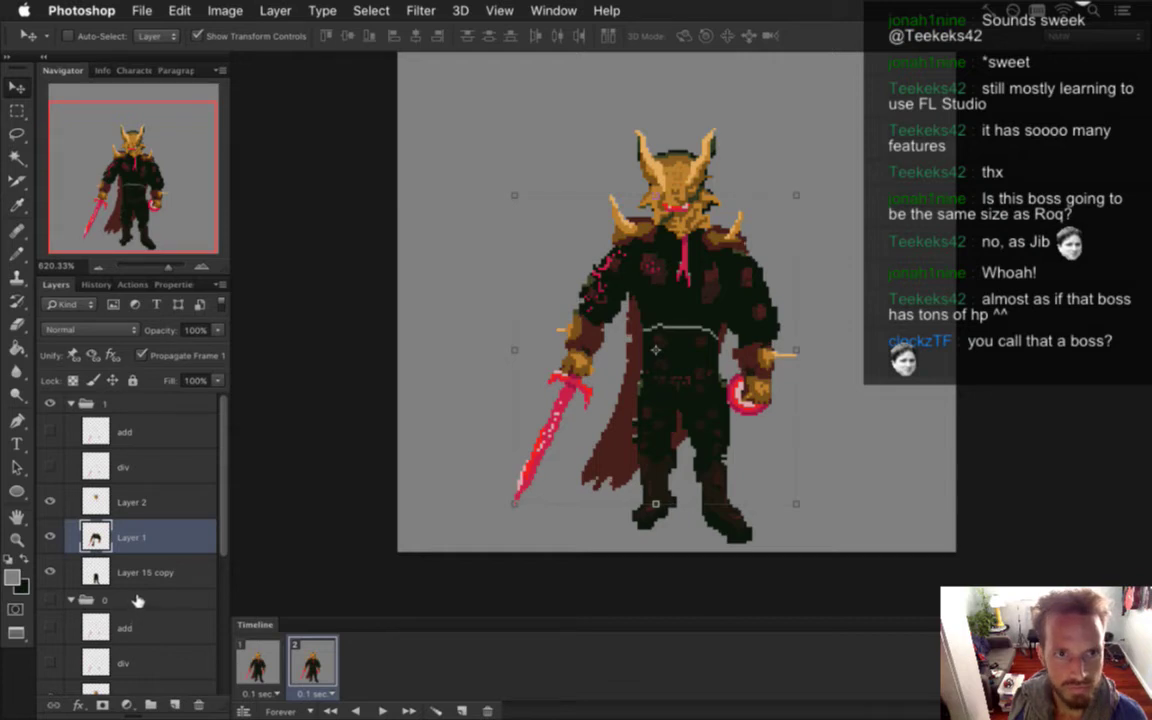
Sample the coat's dark colour and pencil over the gap across the waist on Layer 1 of group 1
key("m")
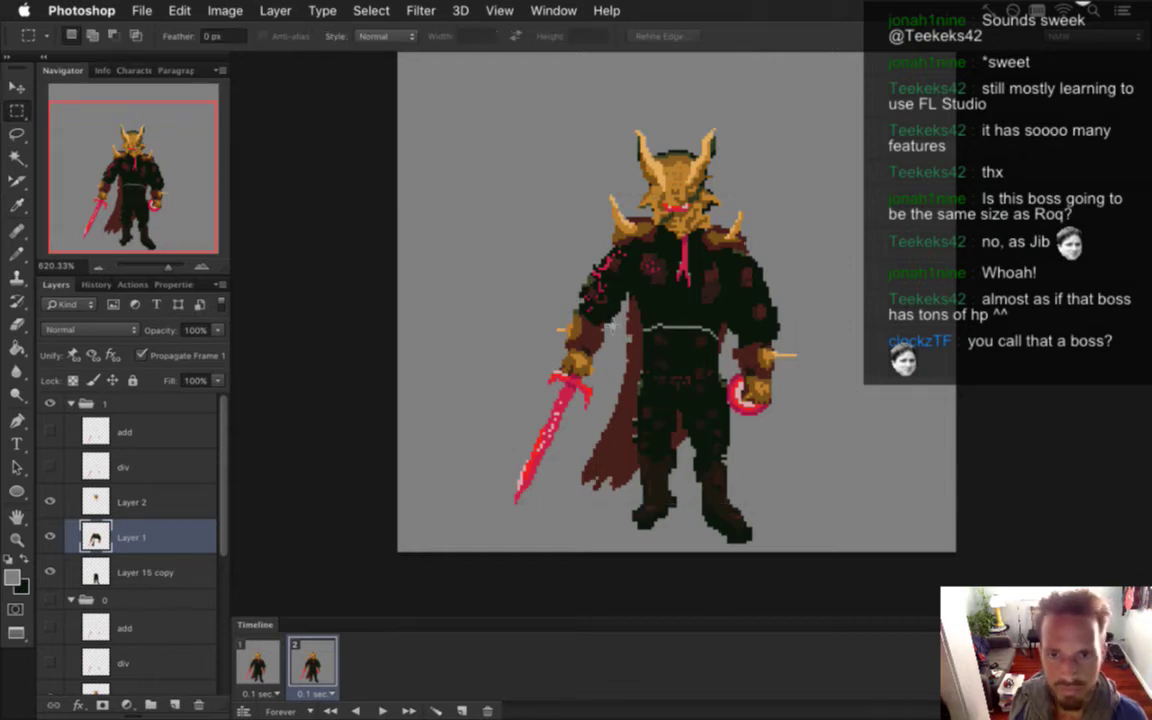
scroll(642, 346, "up", 3)
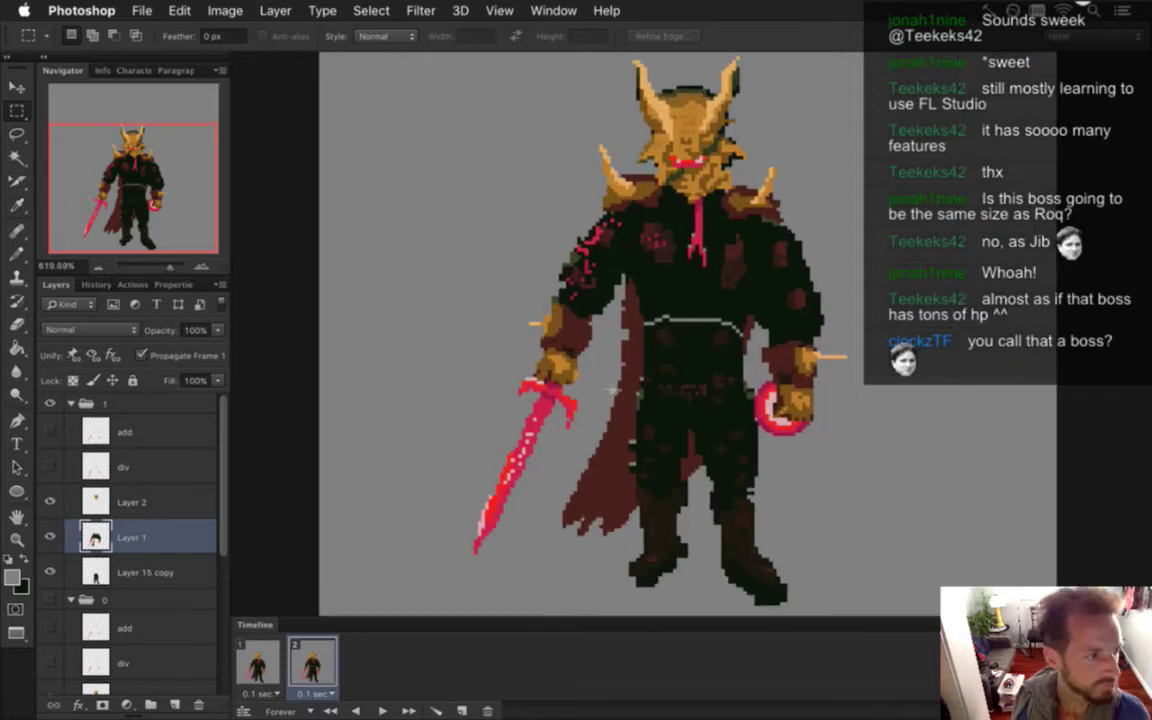
key("i")
left_click(605, 267)
key("b")
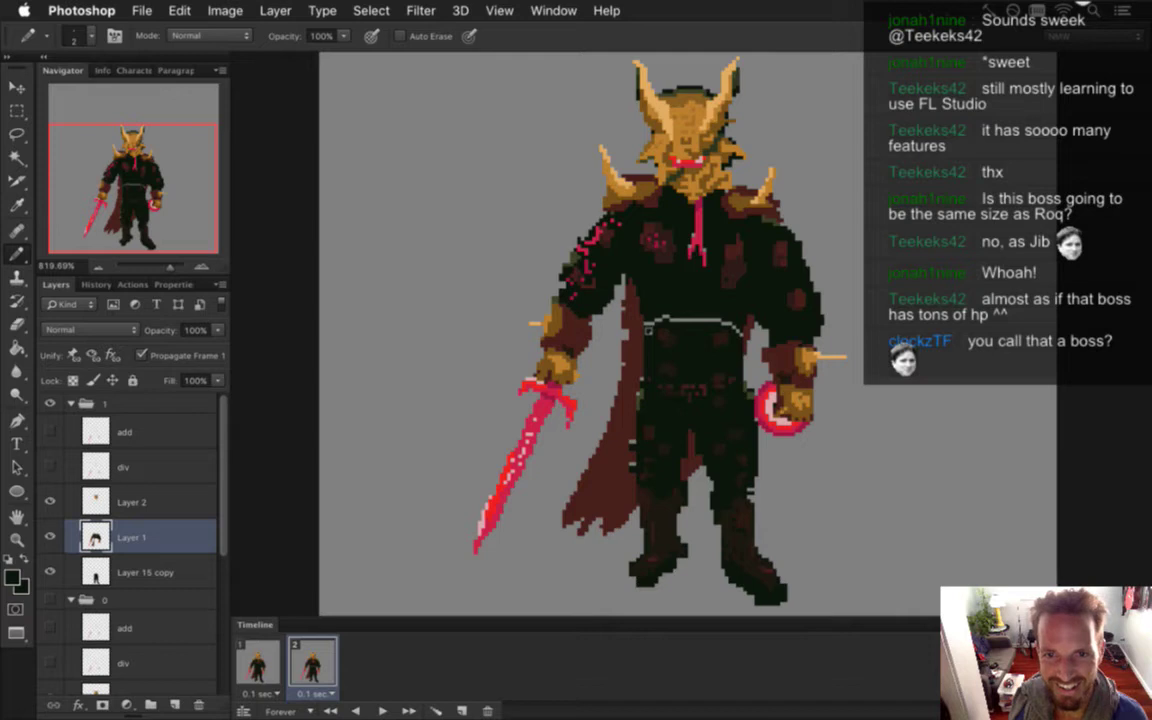
left_click_drag(646, 328, 705, 328)
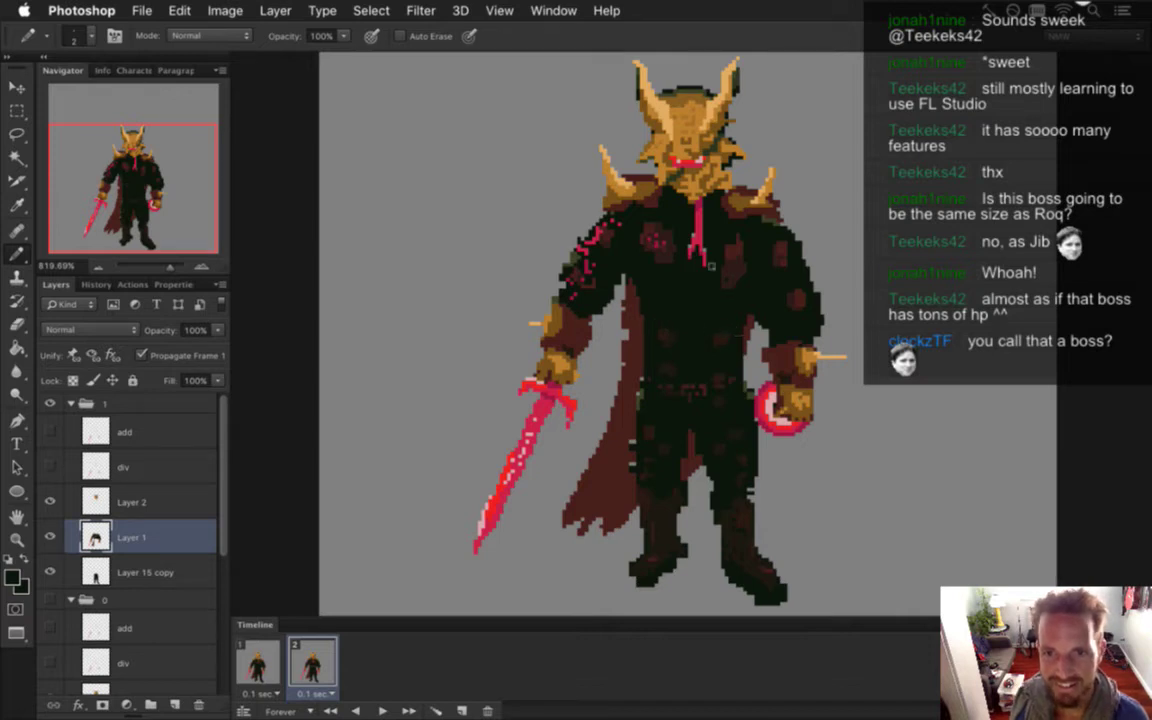
left_click_drag(661, 404, 800, 401)
Retouch the gaps along the cape and leg edges with sampled dark red and coat colours, and save the file
left_click(622, 367, "alt")
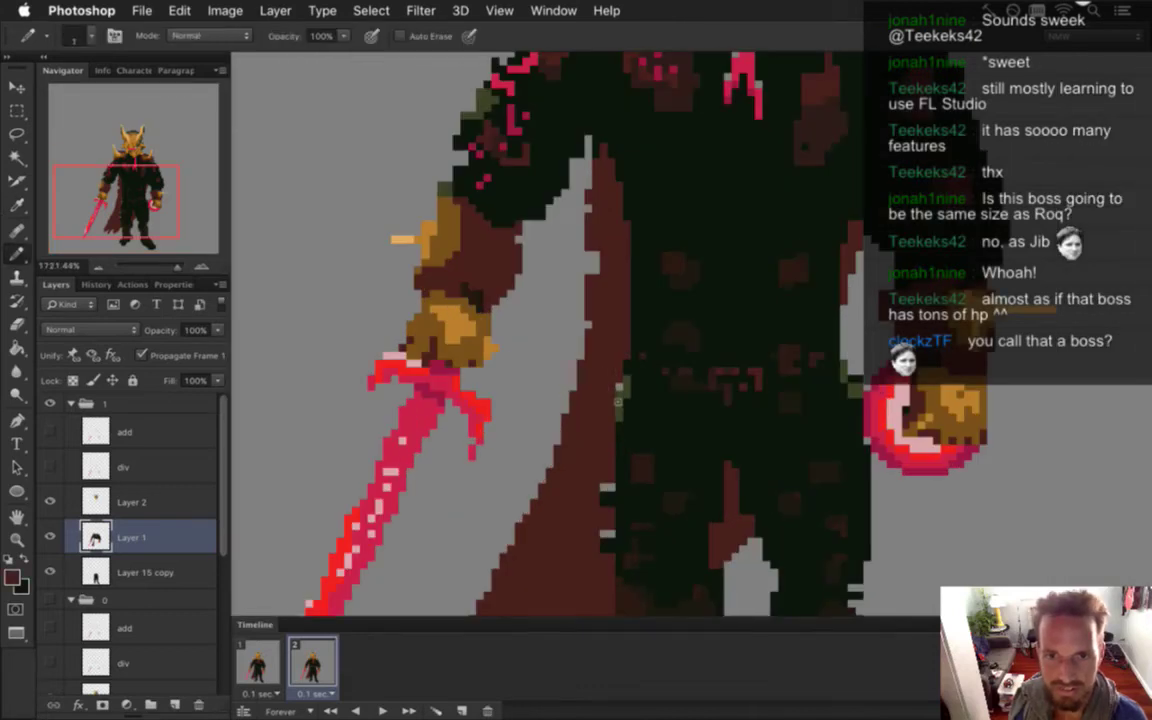
mouse_move(658, 478)
left_mouse_down()
mouse_move(689, 316)
mouse_move(683, 274)
left_mouse_up()
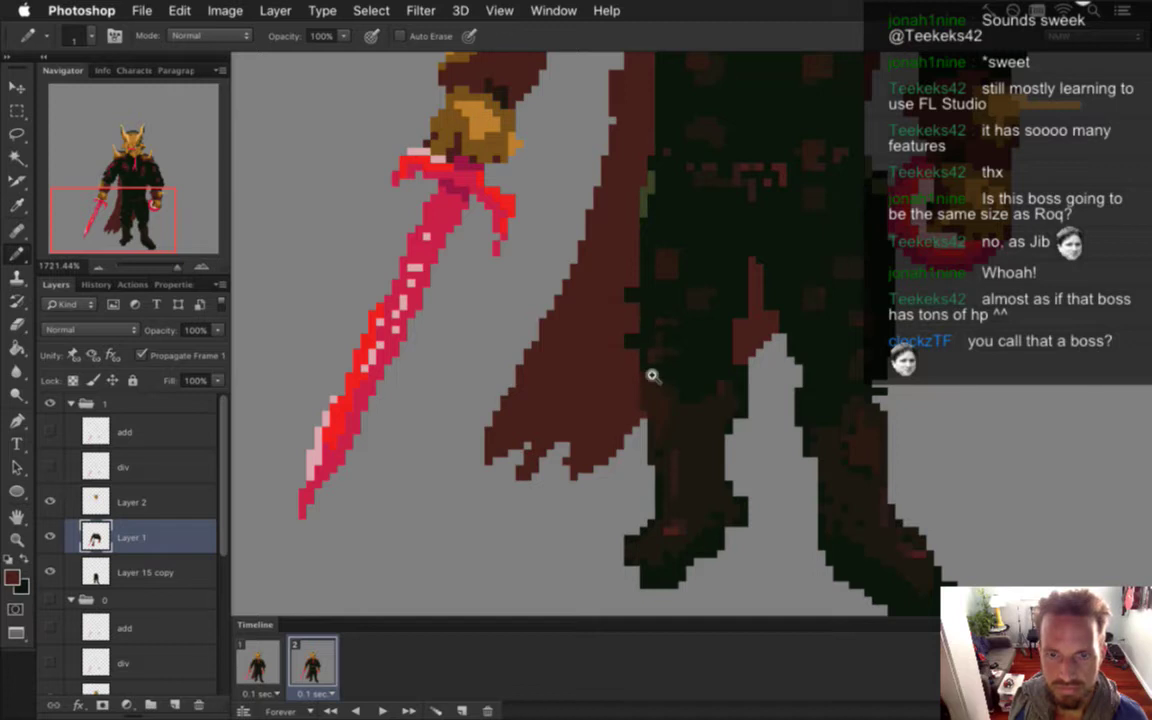
scroll(600, 360, "down", 6)
left_click_drag(651, 328, 636, 390)
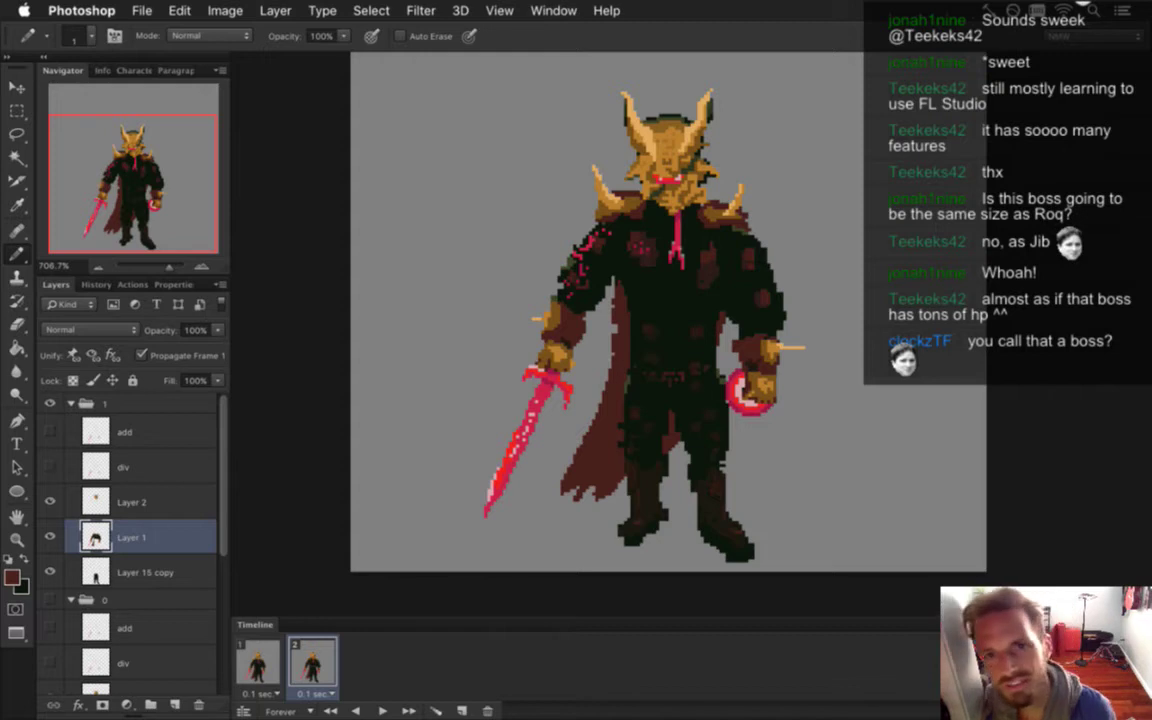
key("super+s")
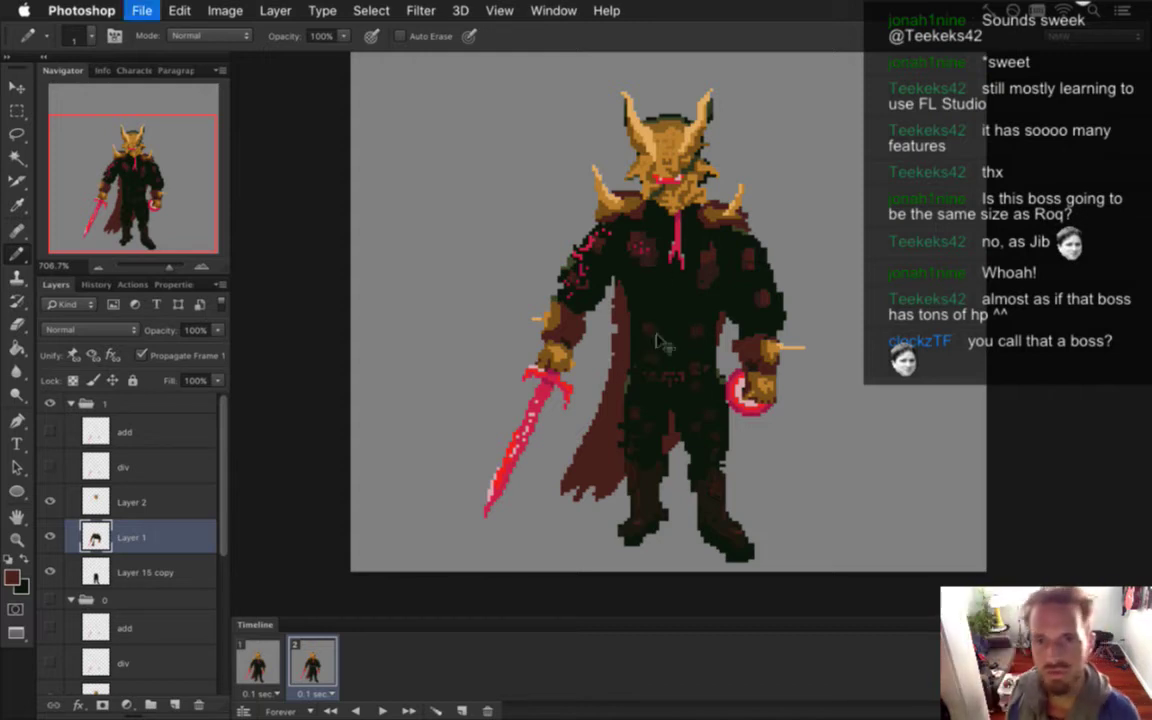
left_click_drag(664, 279, 712, 279)
left_click(604, 188, "alt")
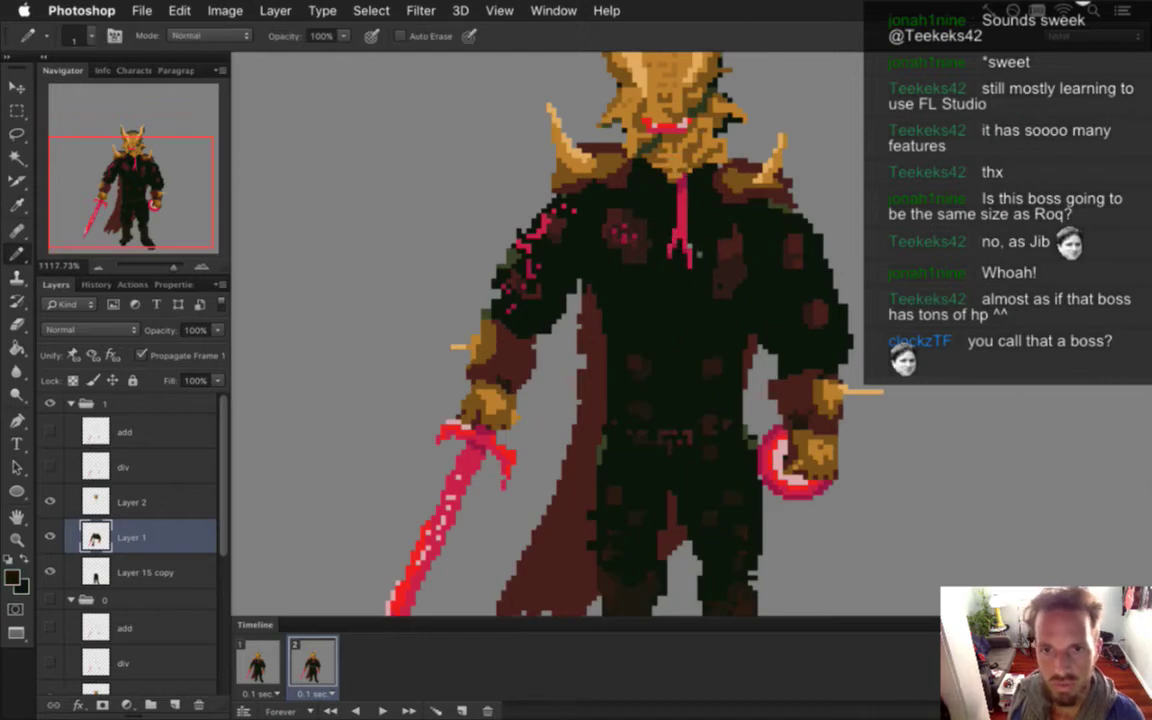
scroll(612, 386, "down", 3)
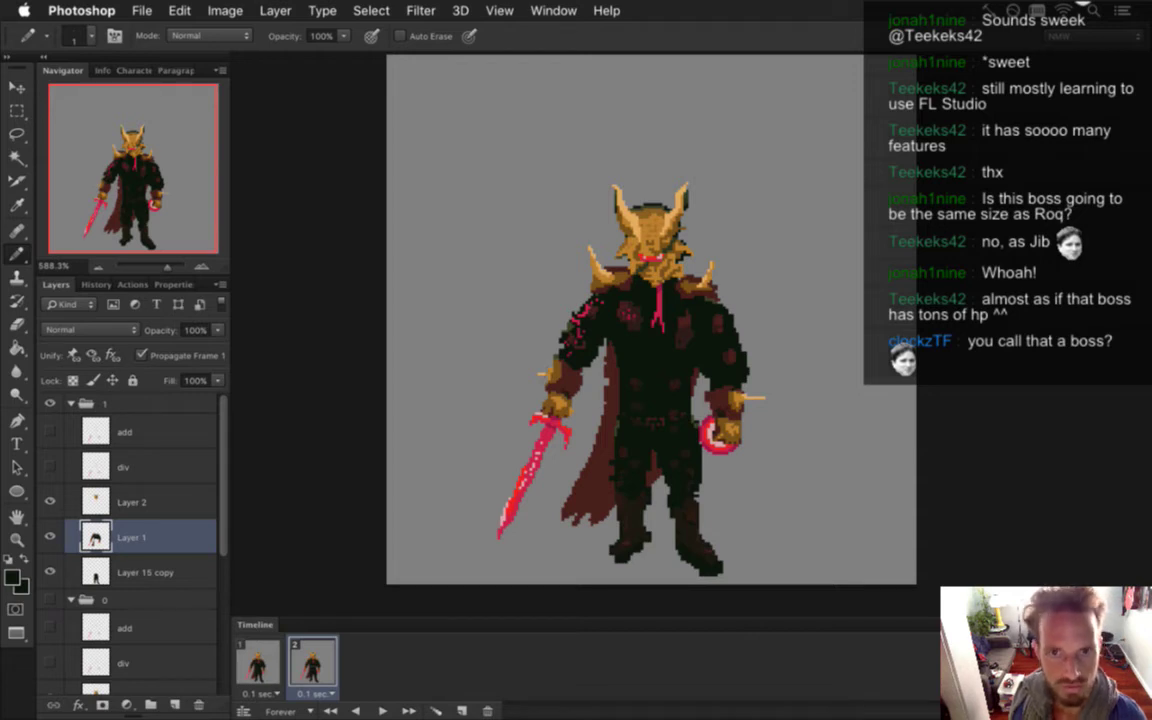
Select the sword and its arm on Layer 1 and nudge them one pixel outward from the body and one pixel up
key("m")
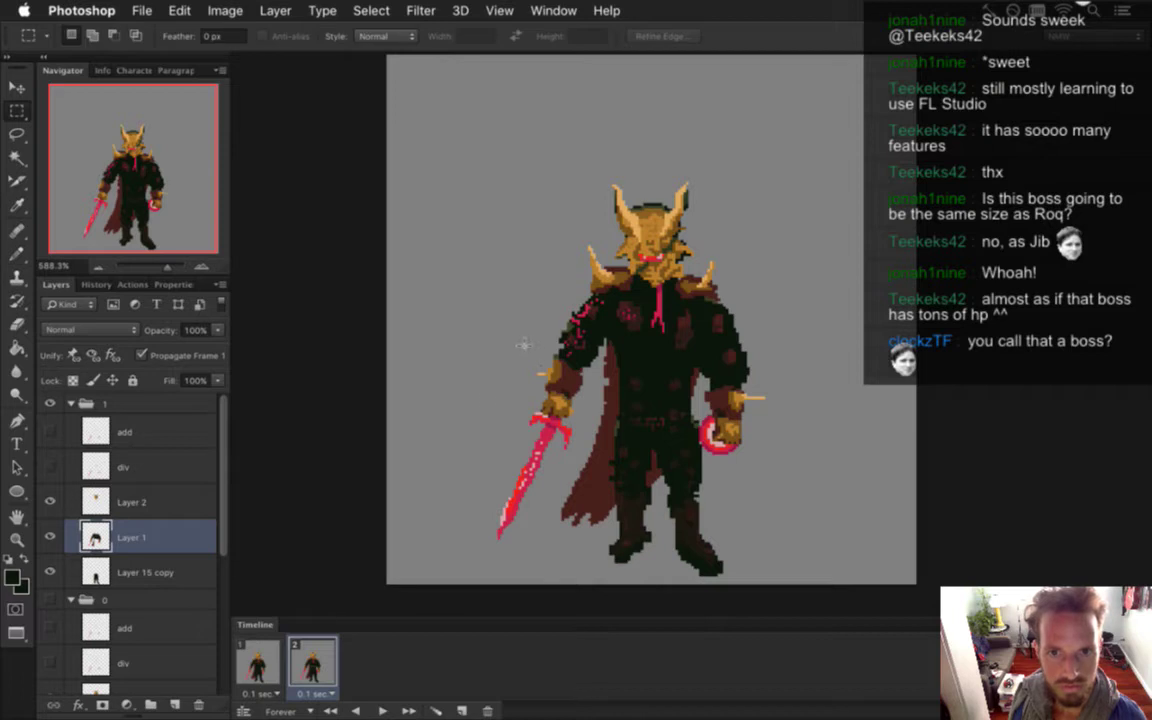
left_click_drag(457, 366, 536, 552)
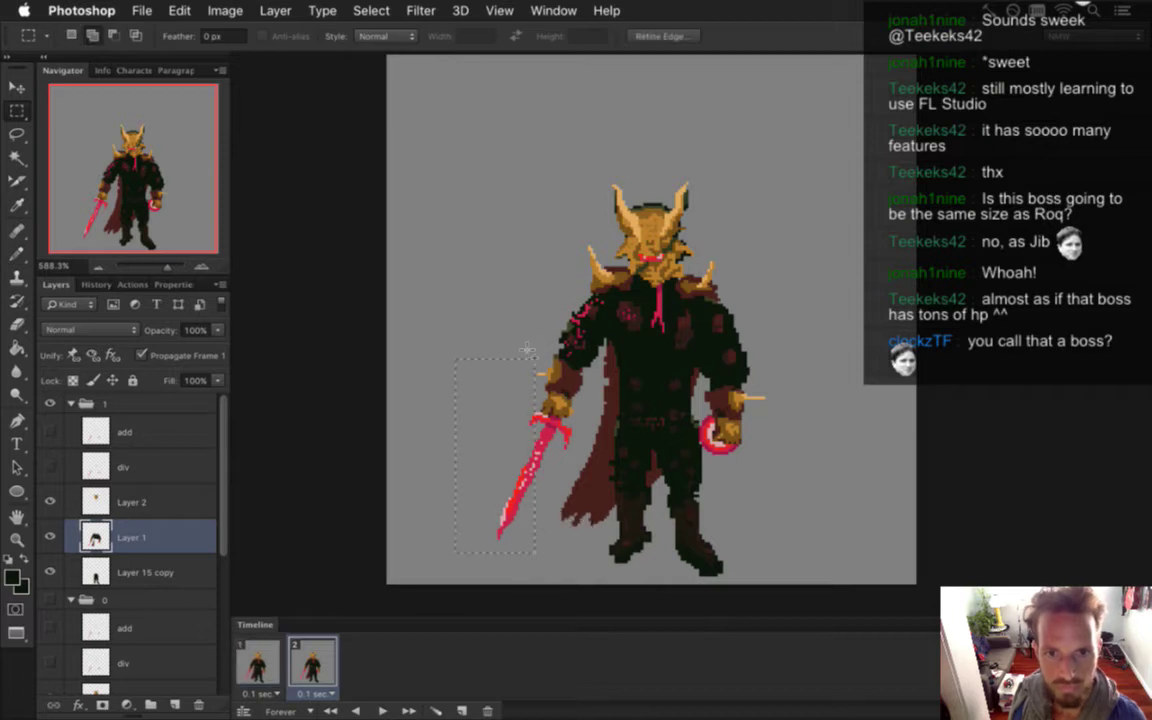
left_click_drag(578, 437, 573, 453)
left_click_drag(518, 268, 546, 303)
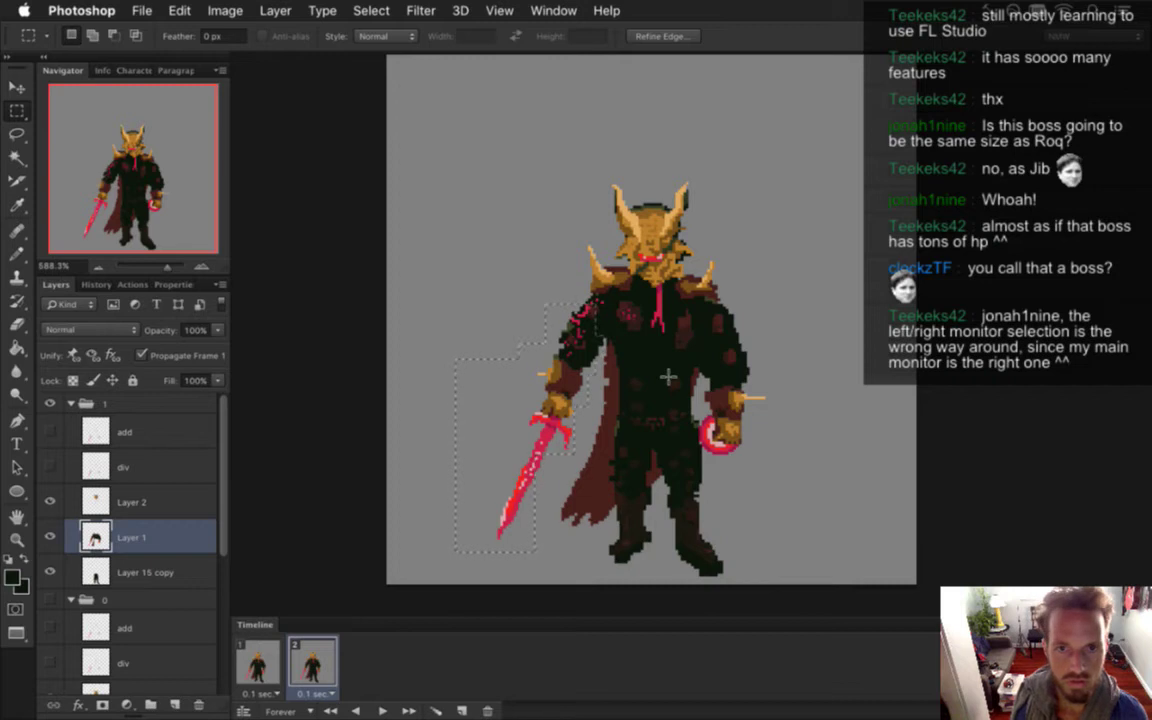
key("v")
key("Left")
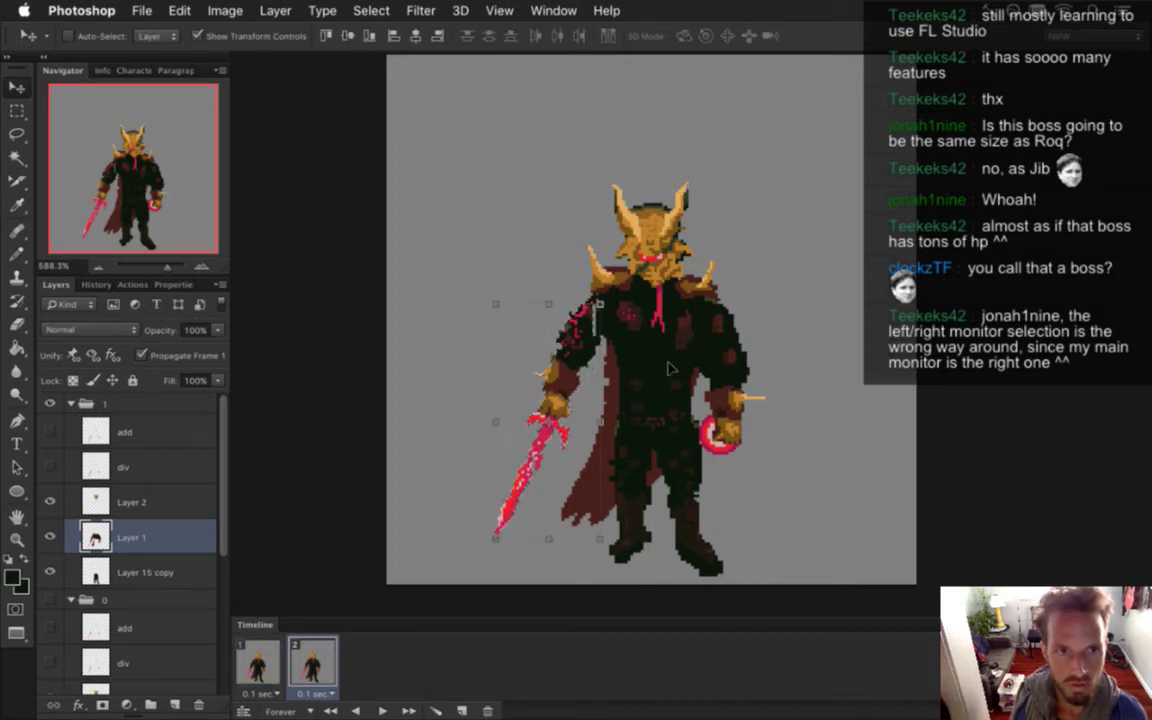
key("Up")
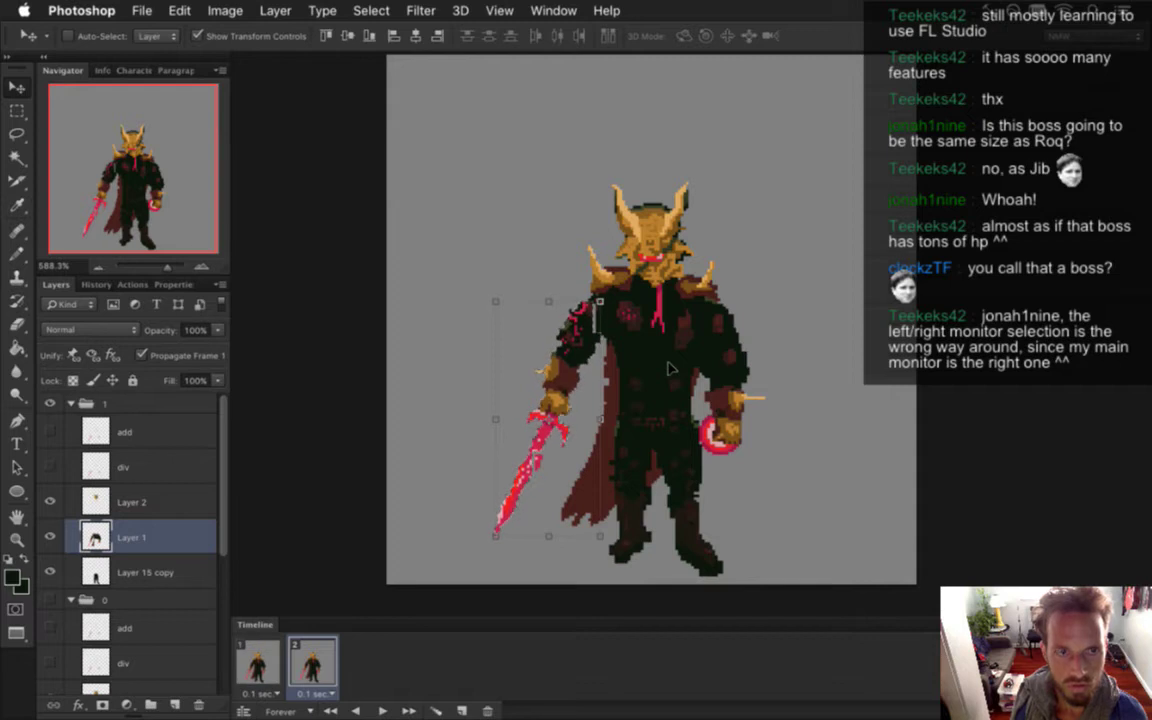
Deselect and repaint the gap at the sword arm's shoulder with the Pencil, using colours sampled from the sleeve
key("m")
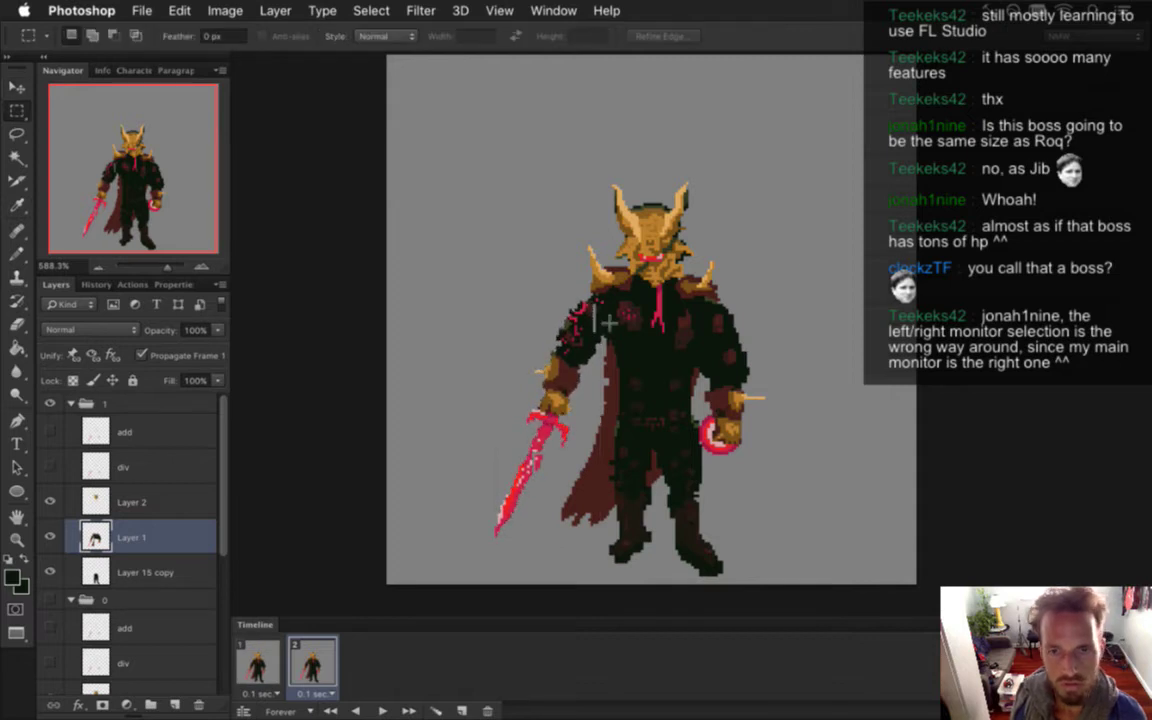
key("i")
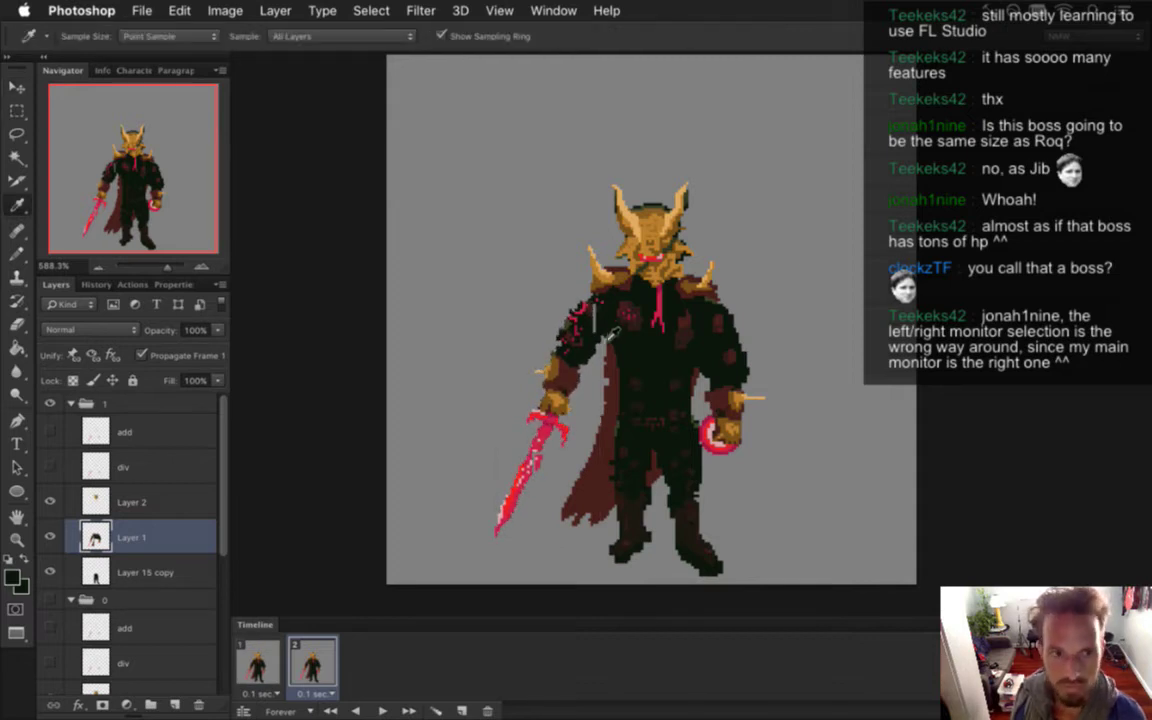
key("b")
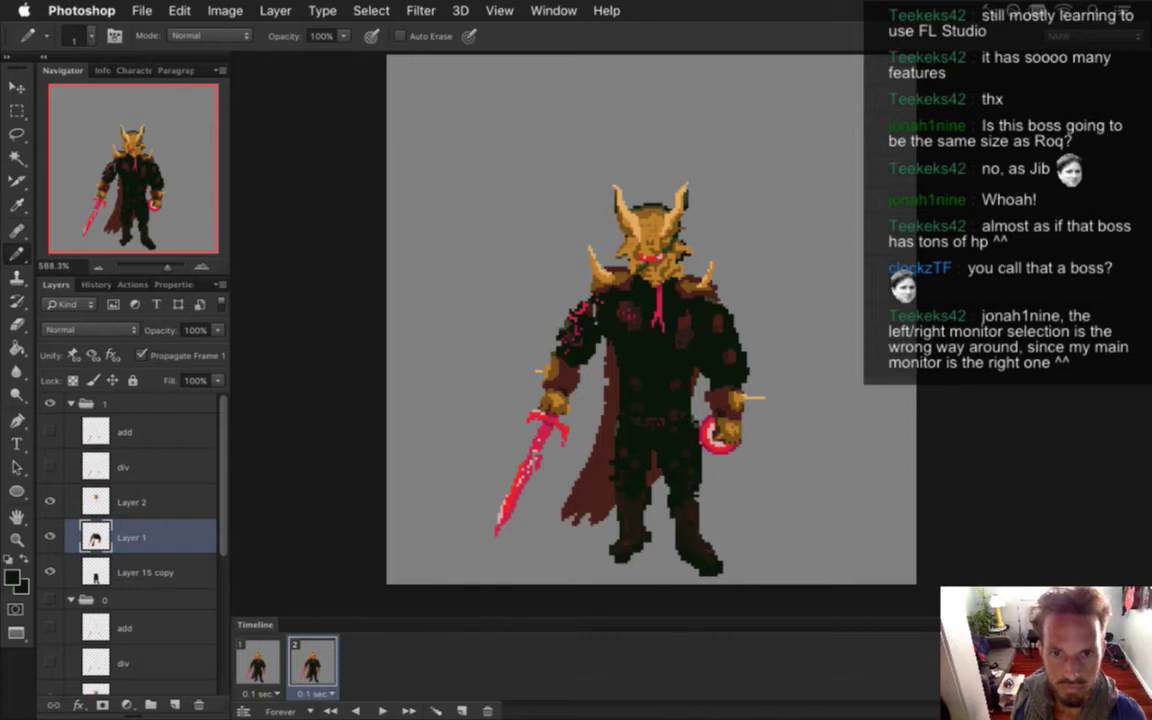
left_click_drag(594, 314, 630, 314)
left_click(591, 307, "alt")
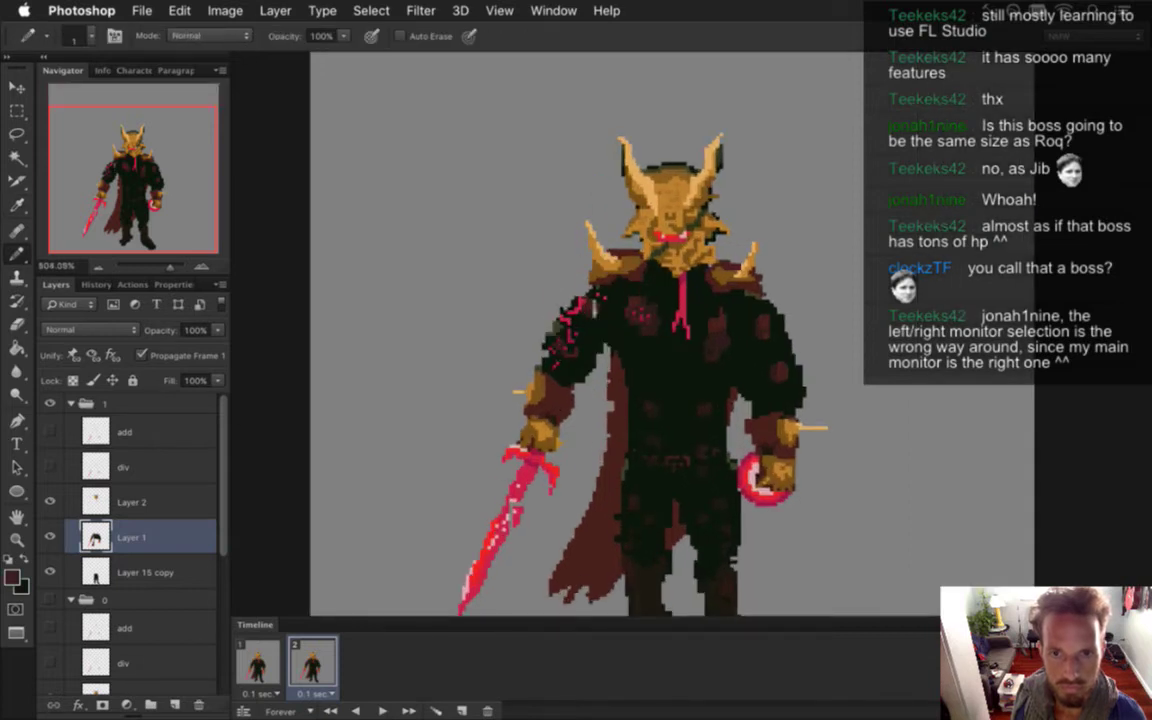
left_click(533, 283, "alt")
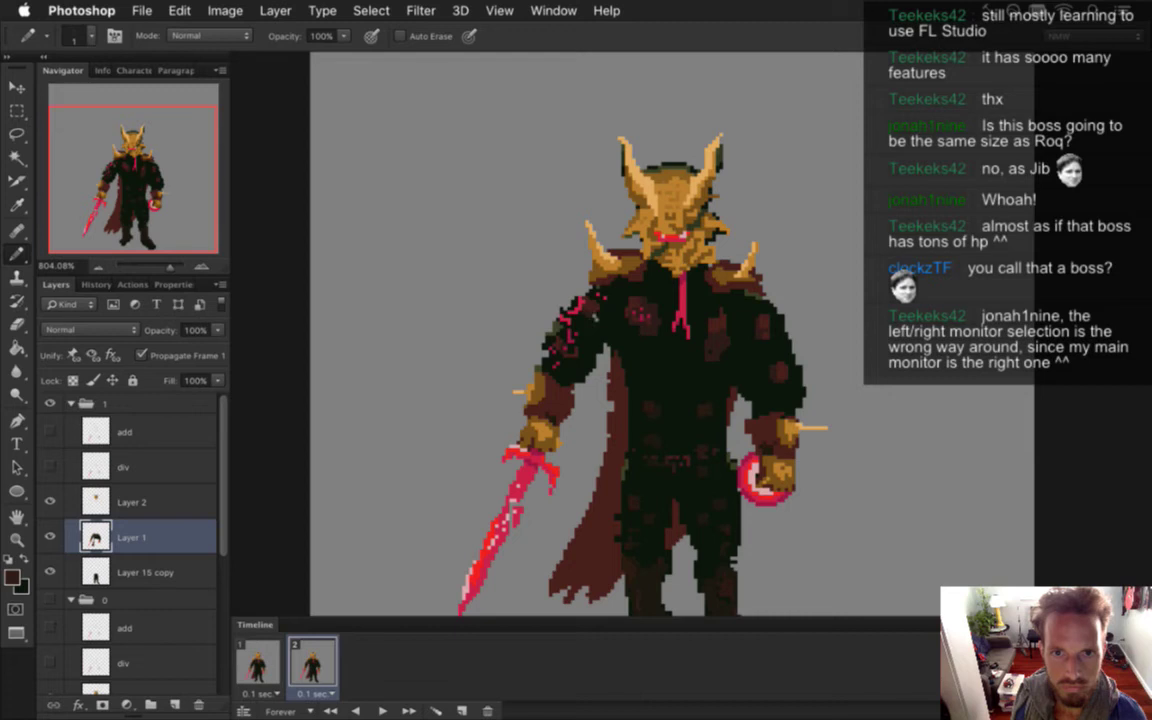
key("alt")
left_click(597, 292, "alt")
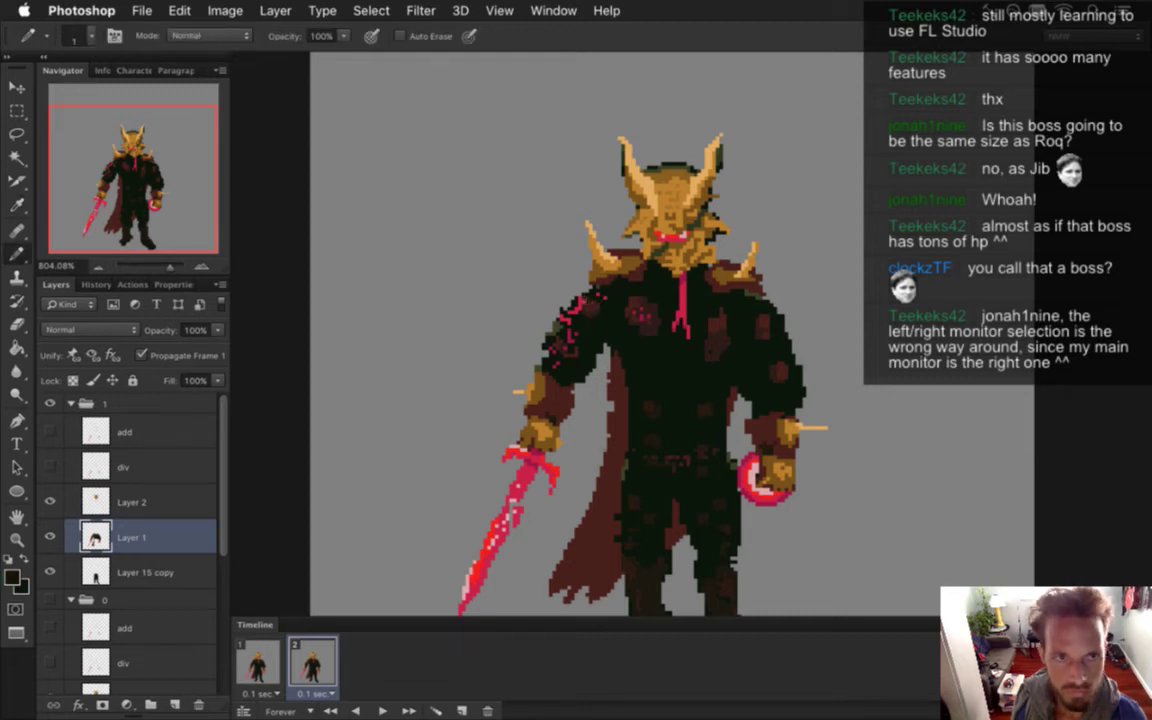
scroll(587, 431, "down", 3)
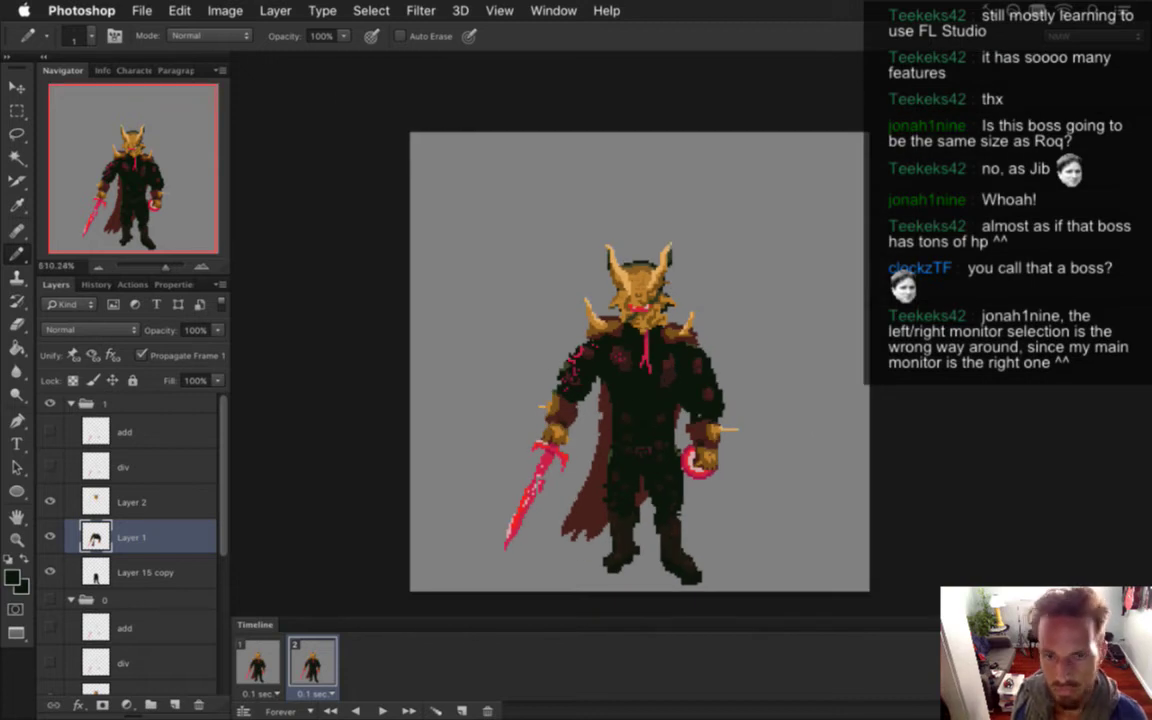
Select the forearm and hand holding the orb, nudge them one pixel outward and one pixel up, and deselect
left_click_drag(734, 472, 782, 470)
key("m")
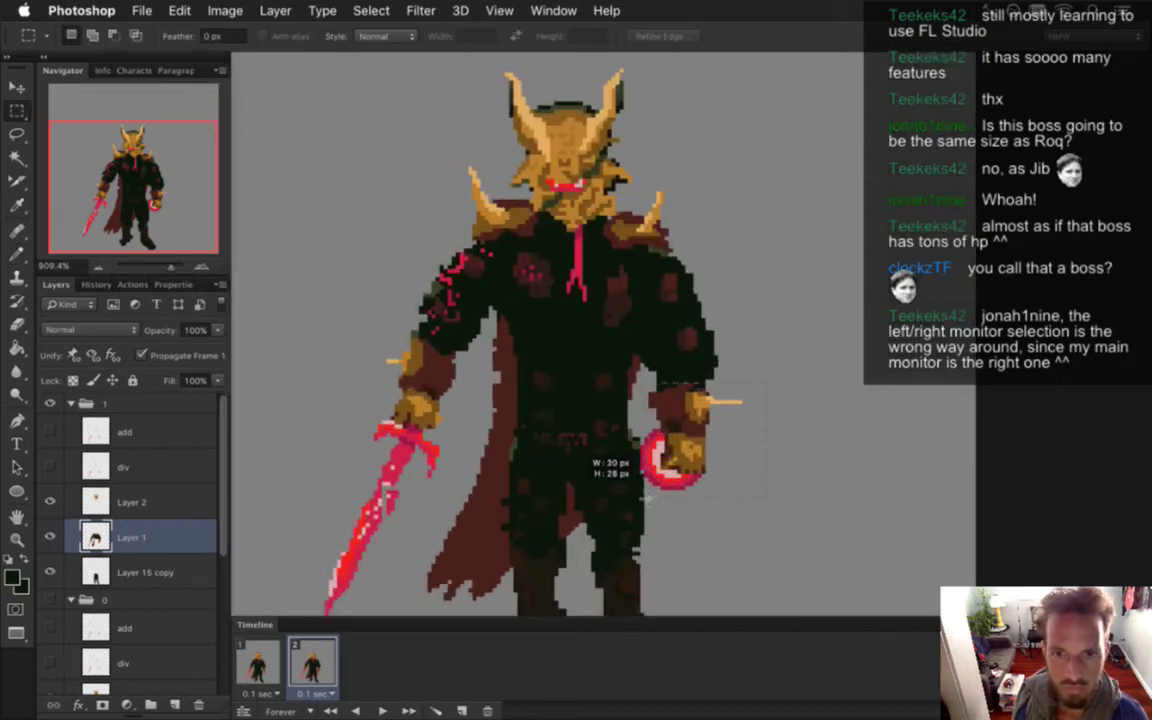
left_click_drag(645, 497, 645, 497)
left_click_drag(705, 450, 685, 421)
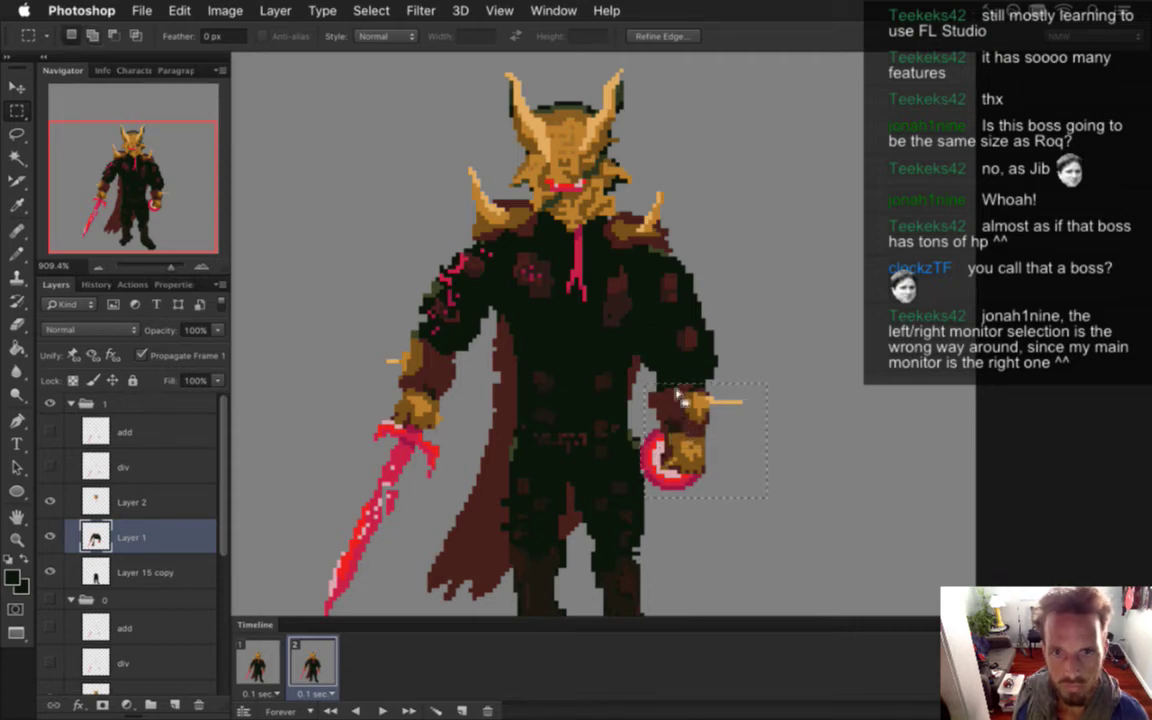
key("v")
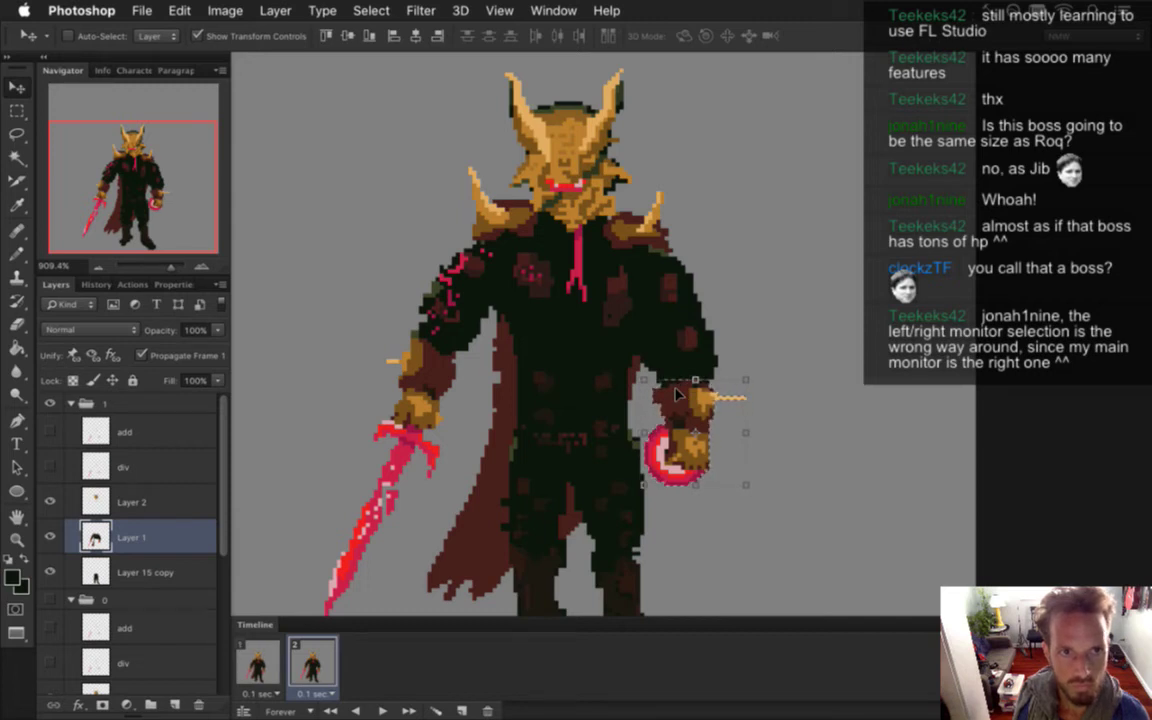
key("m")
left_click(790, 310)
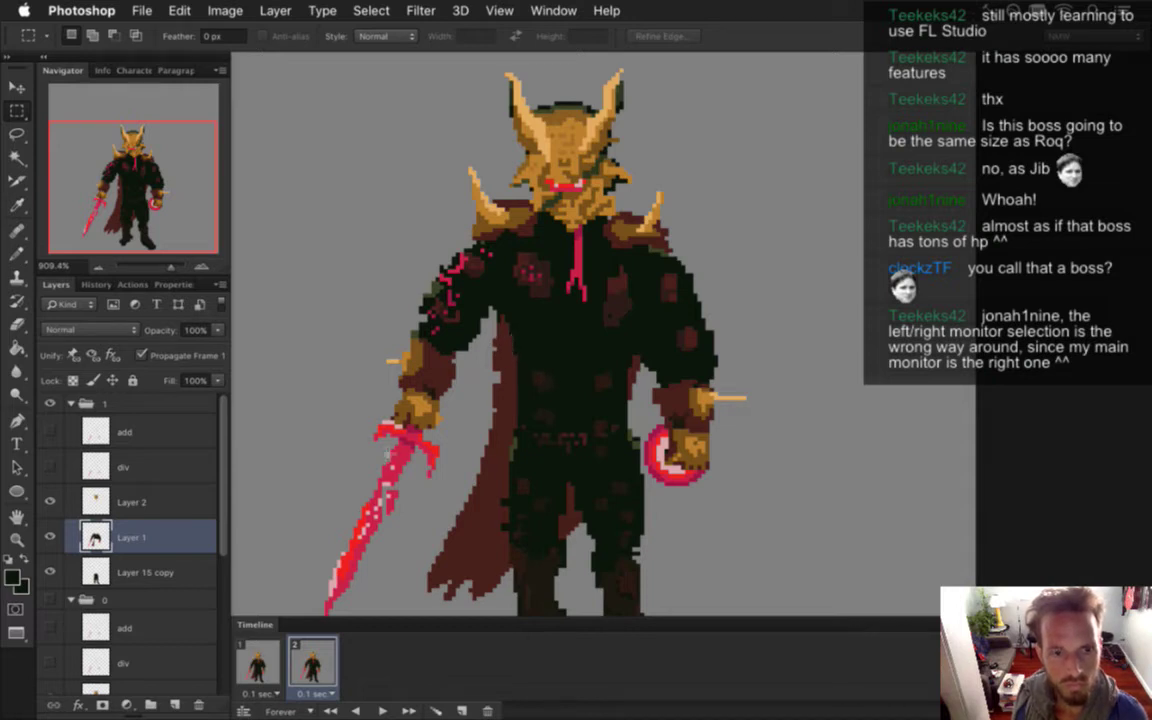
In frame 1, select the red forked tongue on Layer 2 of group 0 and nudge it upward
left_click(270, 642)
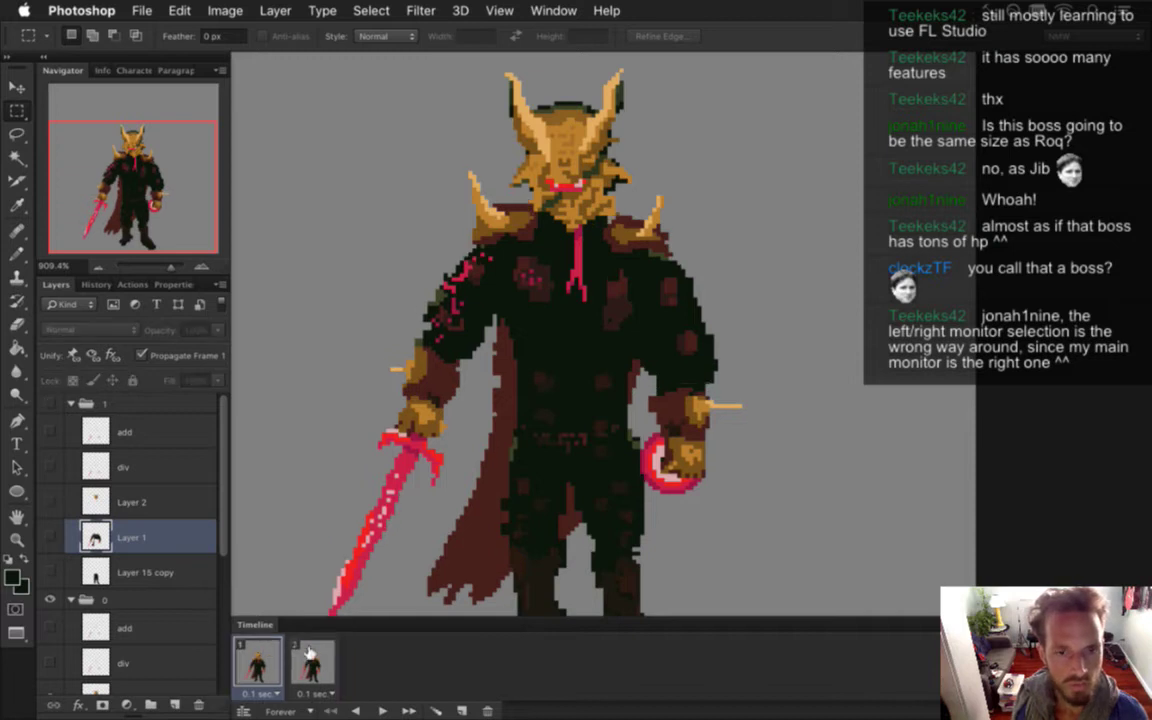
key("space")
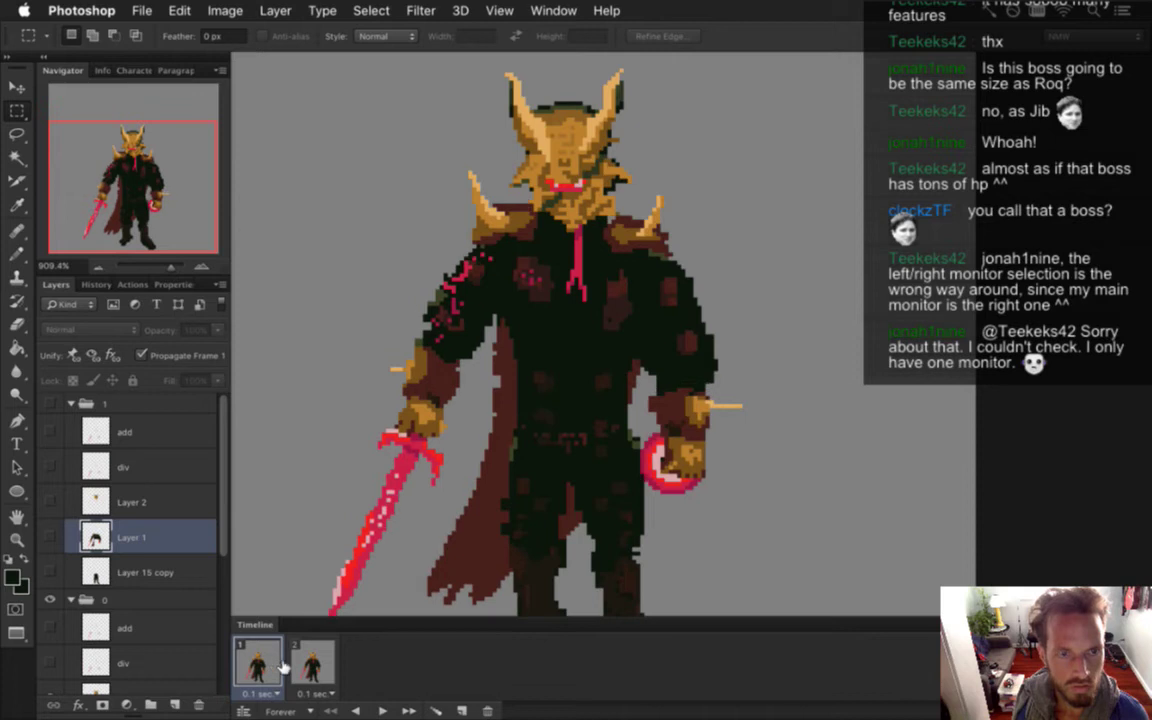
scroll(205, 448, "down", 5)
scroll(214, 590, "down", 1)
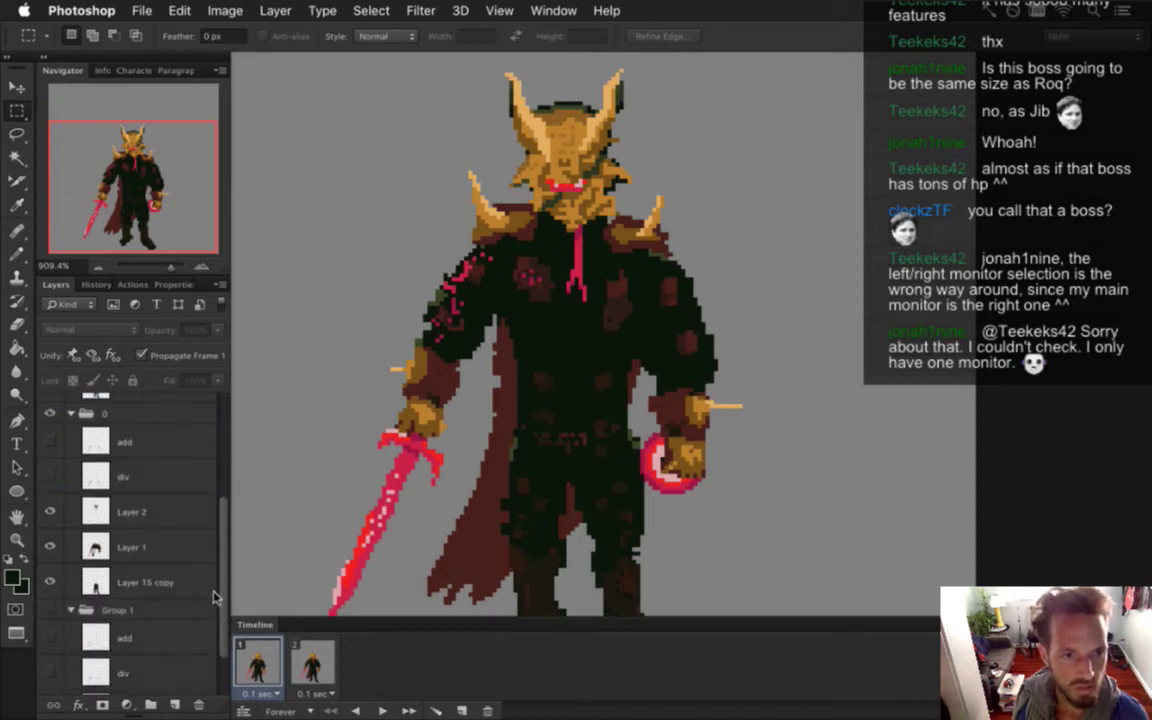
left_click(105, 510)
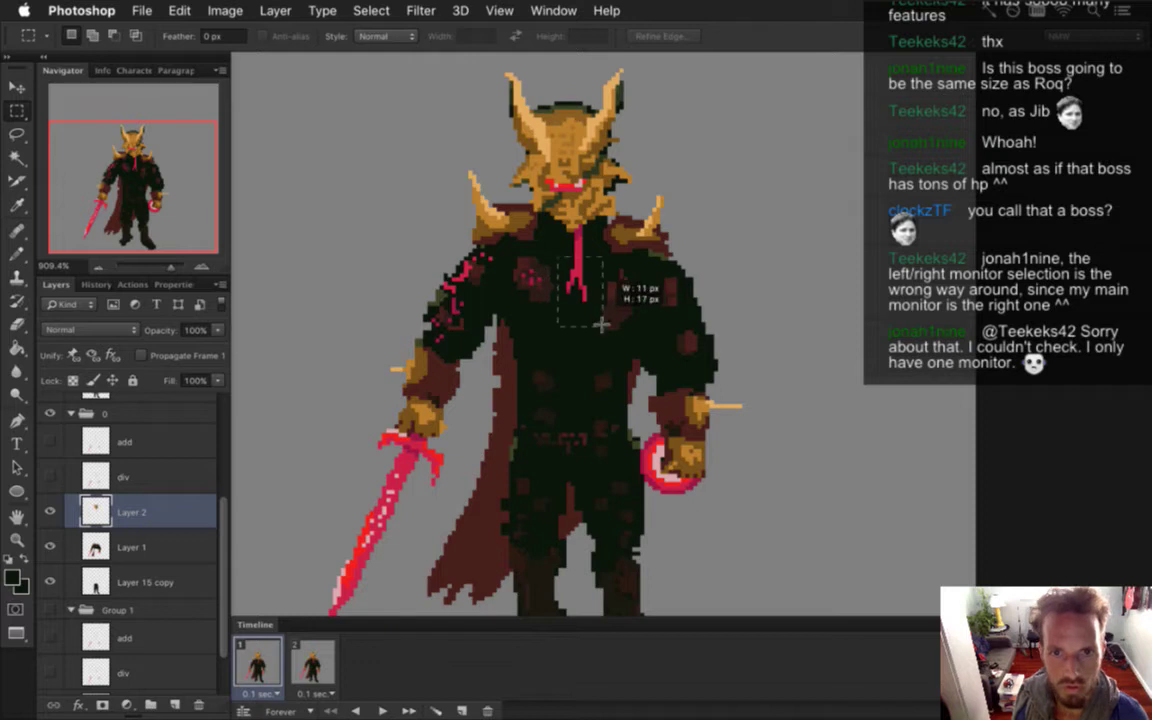
key("v")
key("Up")
key("Up")
key("Up")
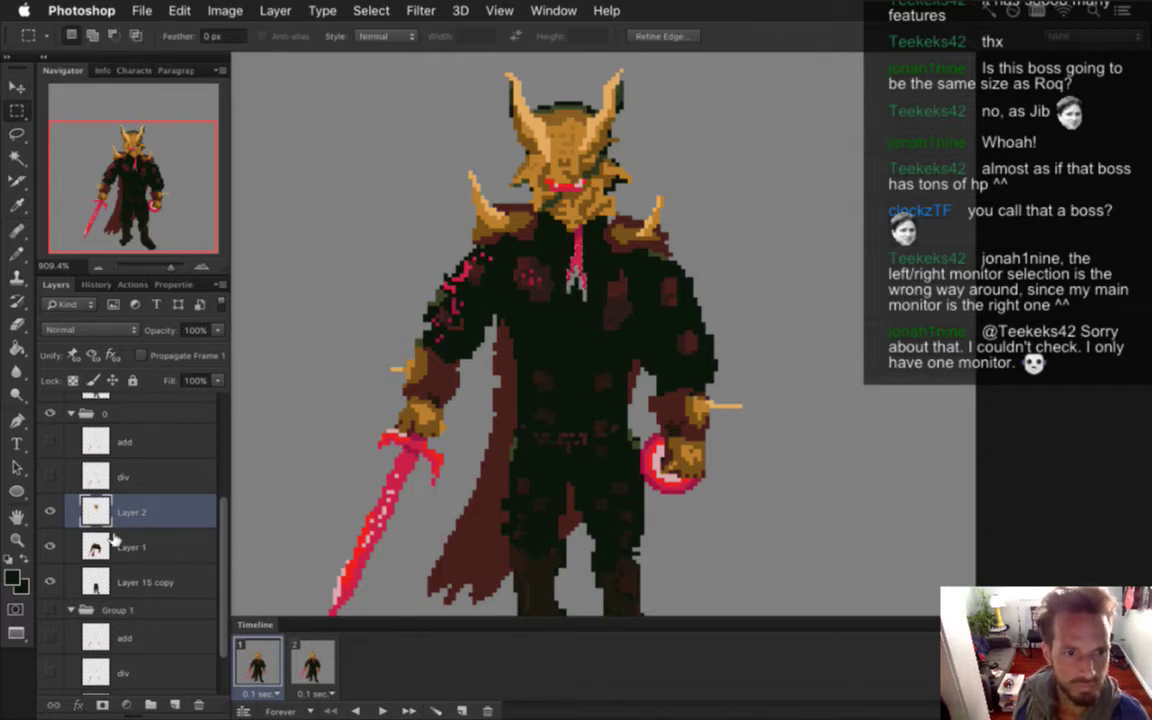
Fill the gap around the forked tongue on Layer 1 of group 0 with the Pencil, using a dark colour sampled from the torso
left_click(165, 550)
key("i")
left_click(571, 314)
key("b")
key("m")
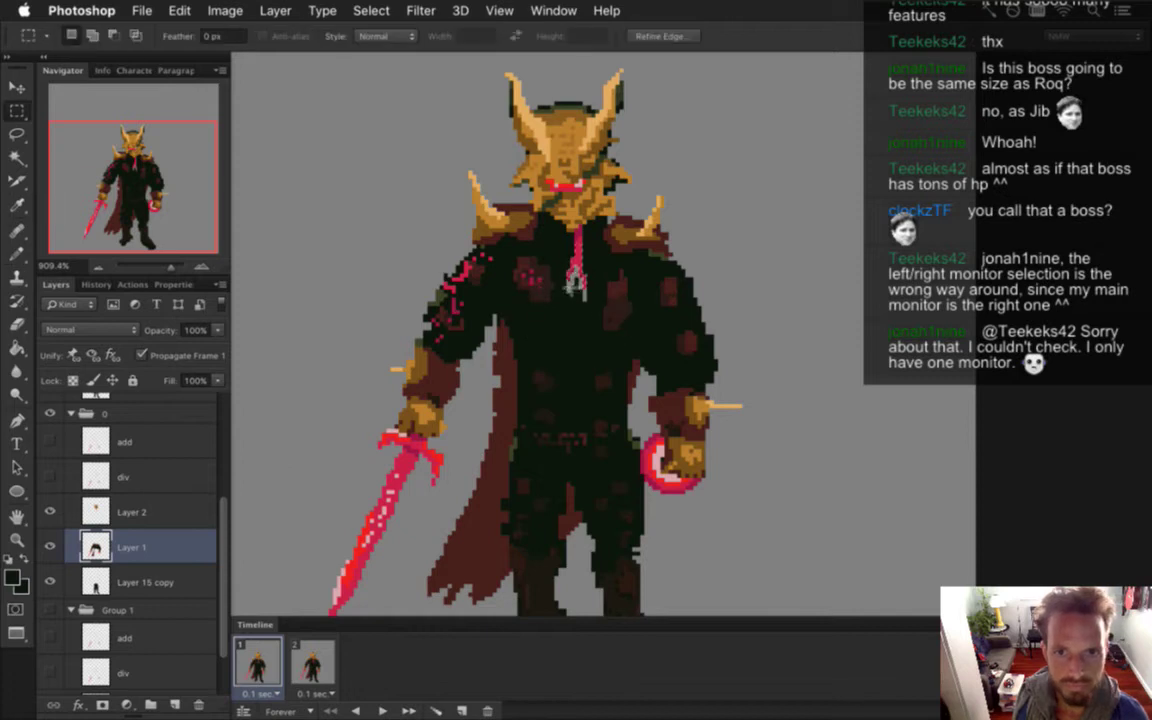
key("b")
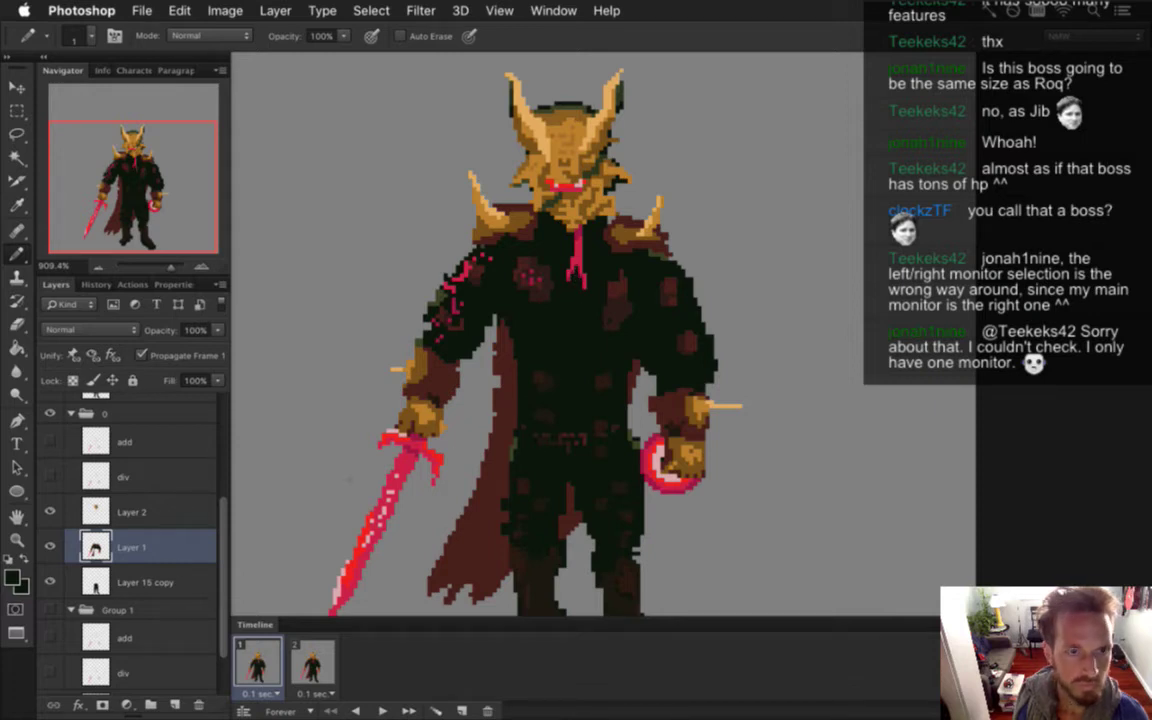
Compare the boss's pose by switching repeatedly between animation frames 1 and 2
left_click(308, 655)
left_click(260, 660)
left_click(314, 657)
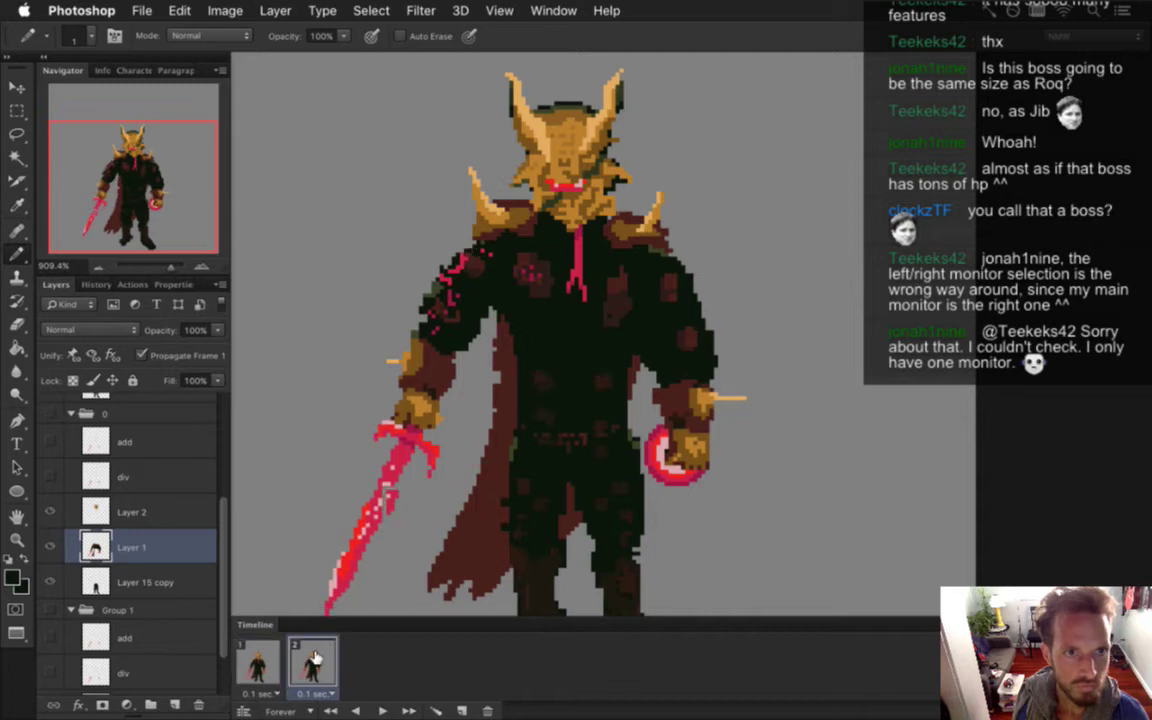
left_click(275, 658)
left_click(319, 661)
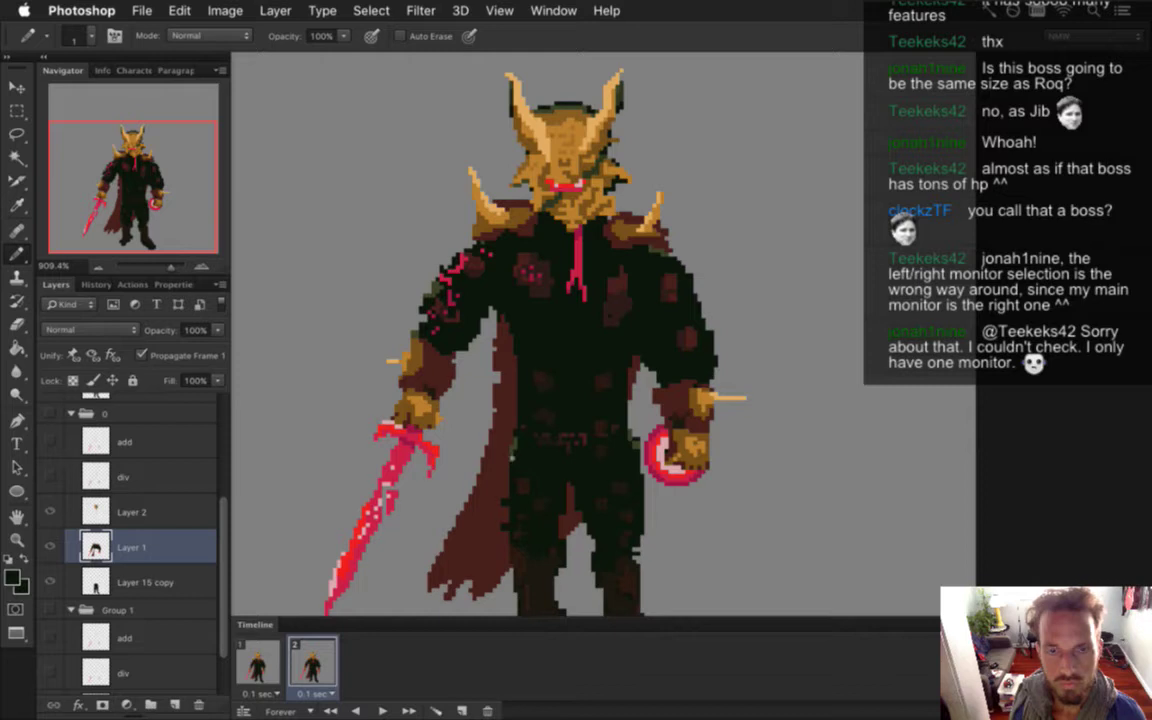
left_click(267, 660)
left_click(311, 663)
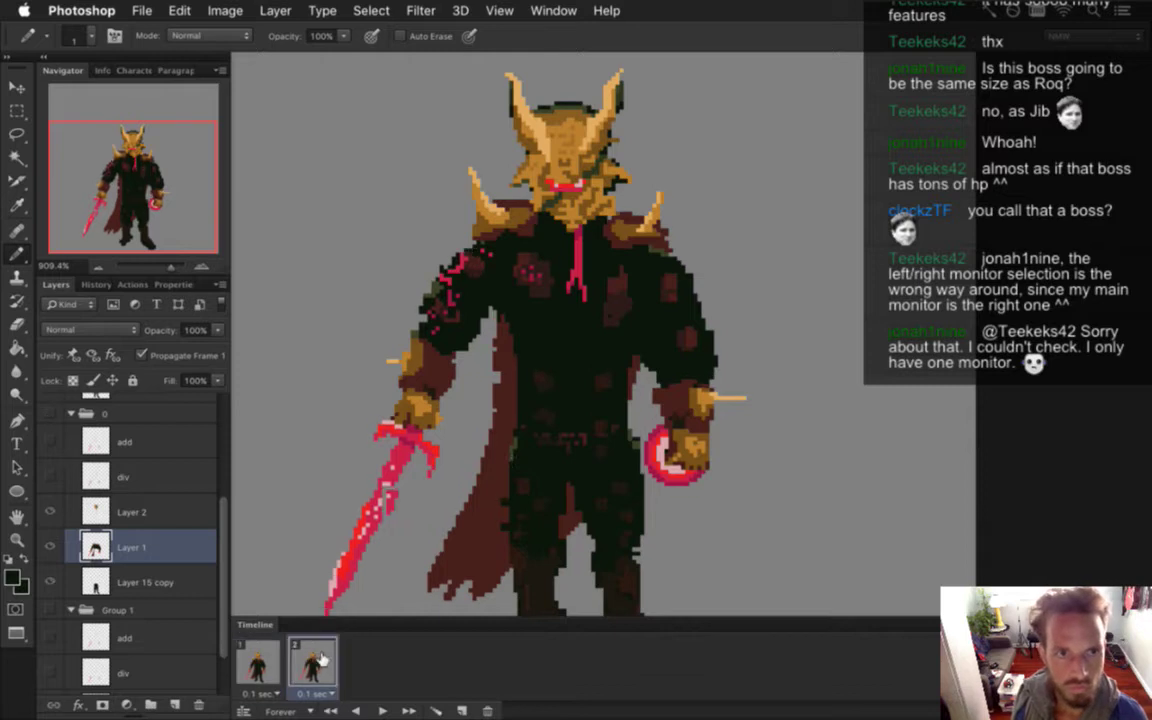
left_click(275, 661)
left_click(311, 659)
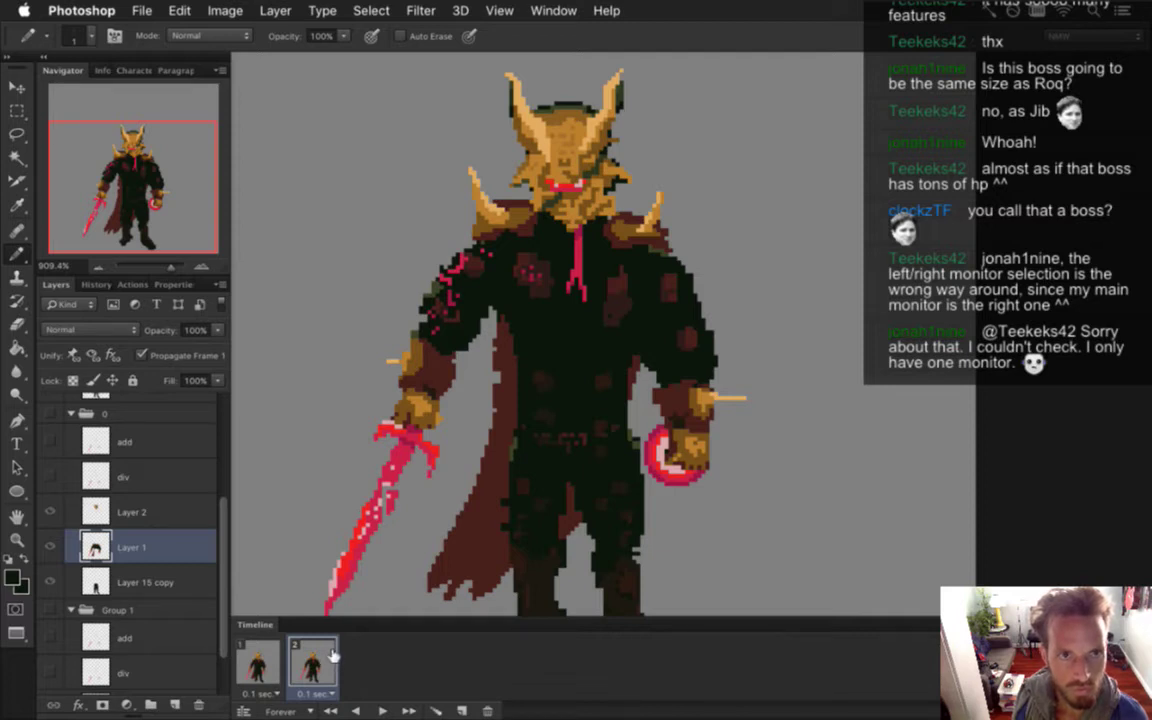
In frame 2, add light pink pixels to the red detail on the face on Layer 2 of group 1, and compare both frames
left_click(140, 512)
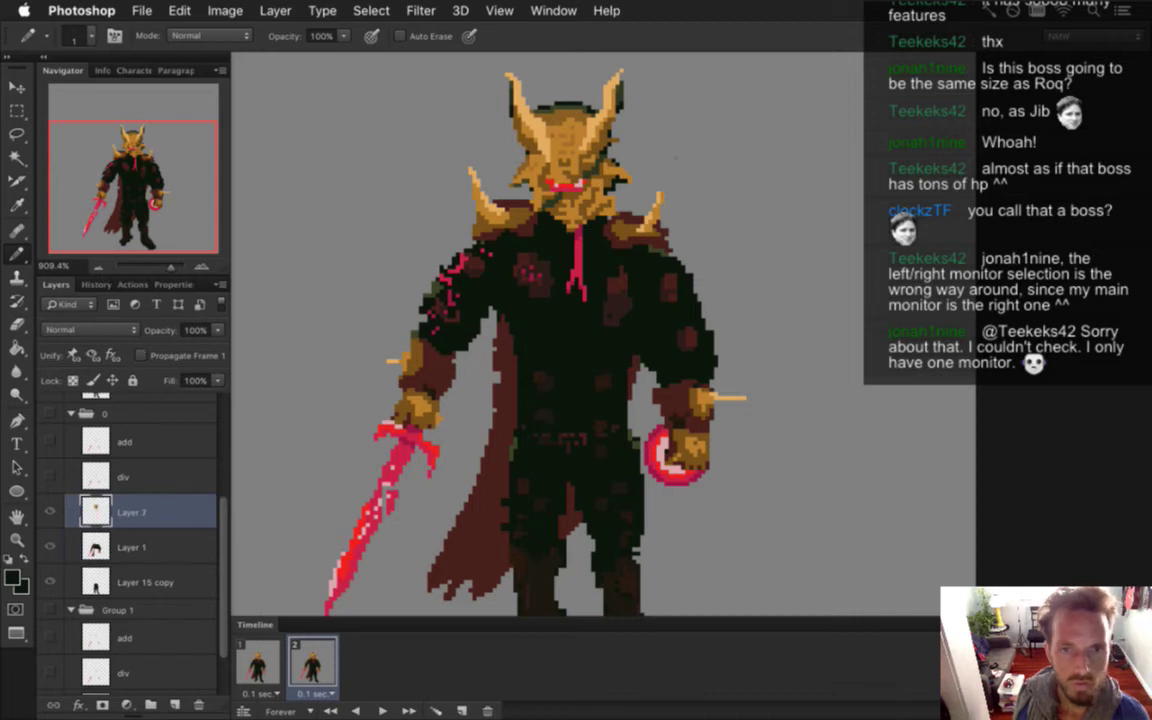
scroll(205, 480, "up", 3)
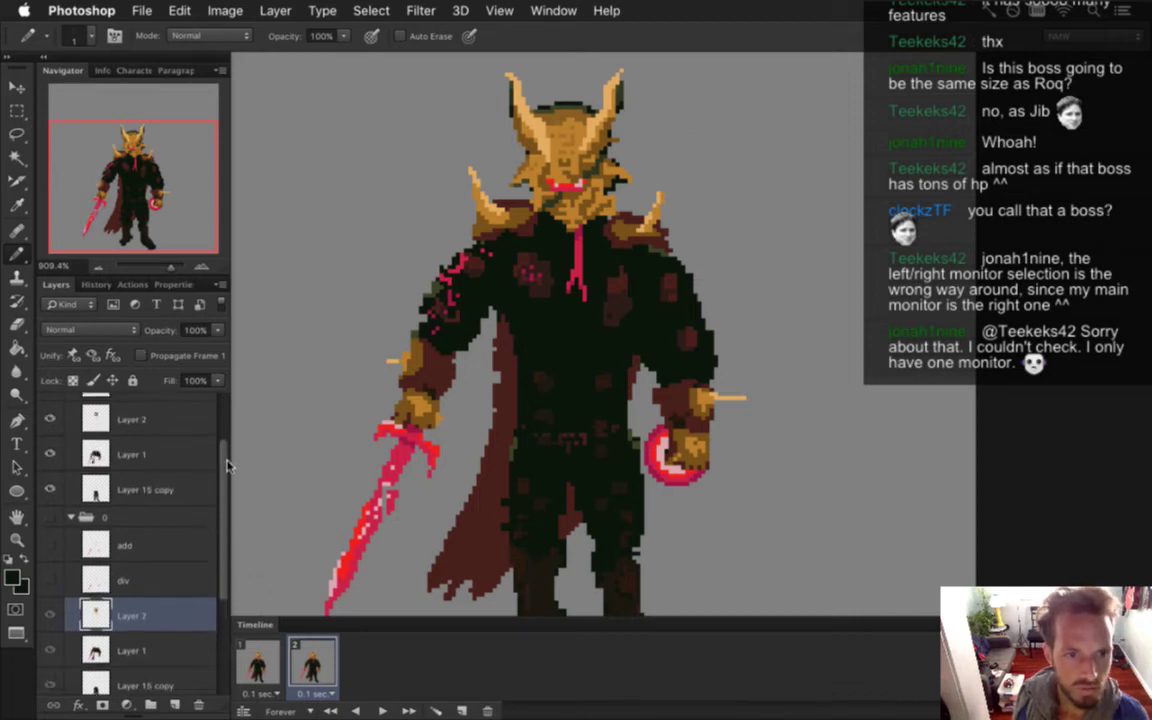
left_click(179, 437)
left_click(520, 166, "alt")
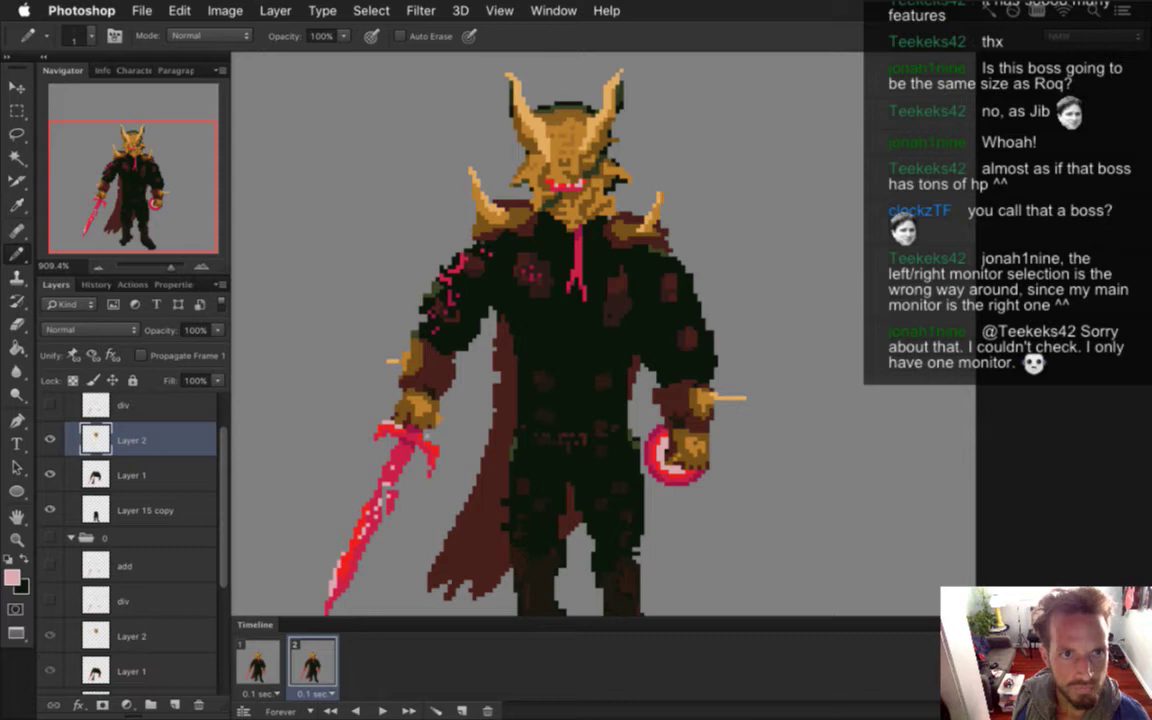
left_click(258, 660)
left_click(314, 658)
left_click(258, 660)
left_click(320, 652)
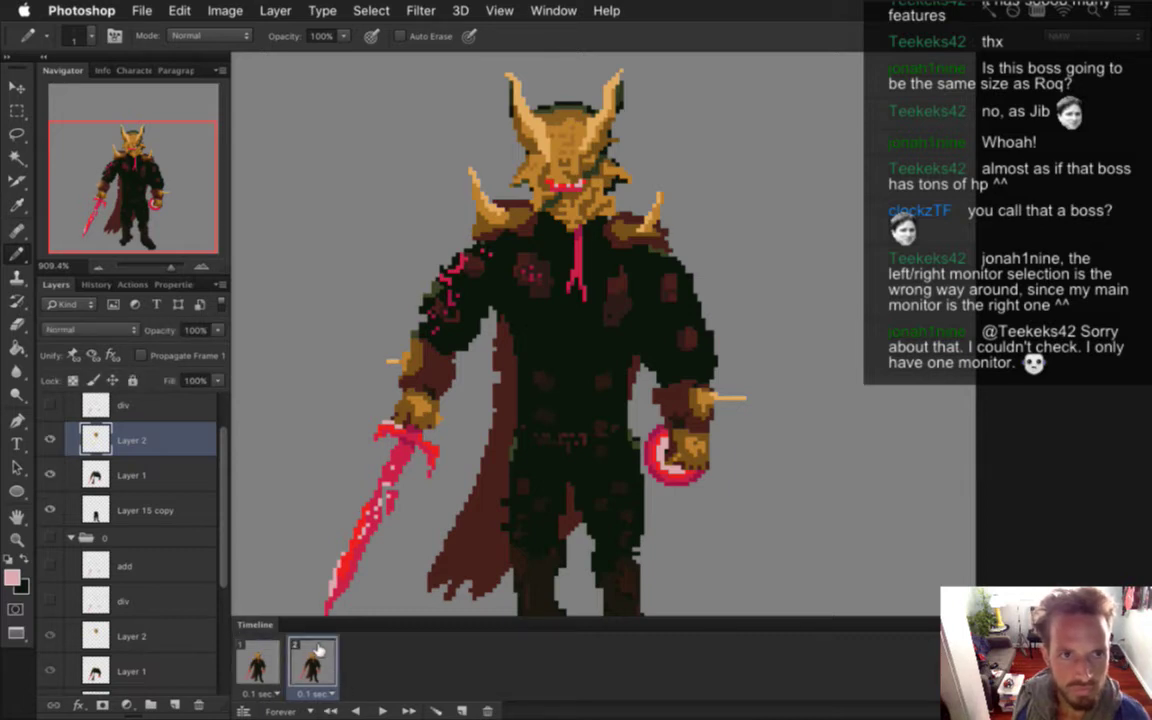
left_click(258, 660)
left_click(314, 660)
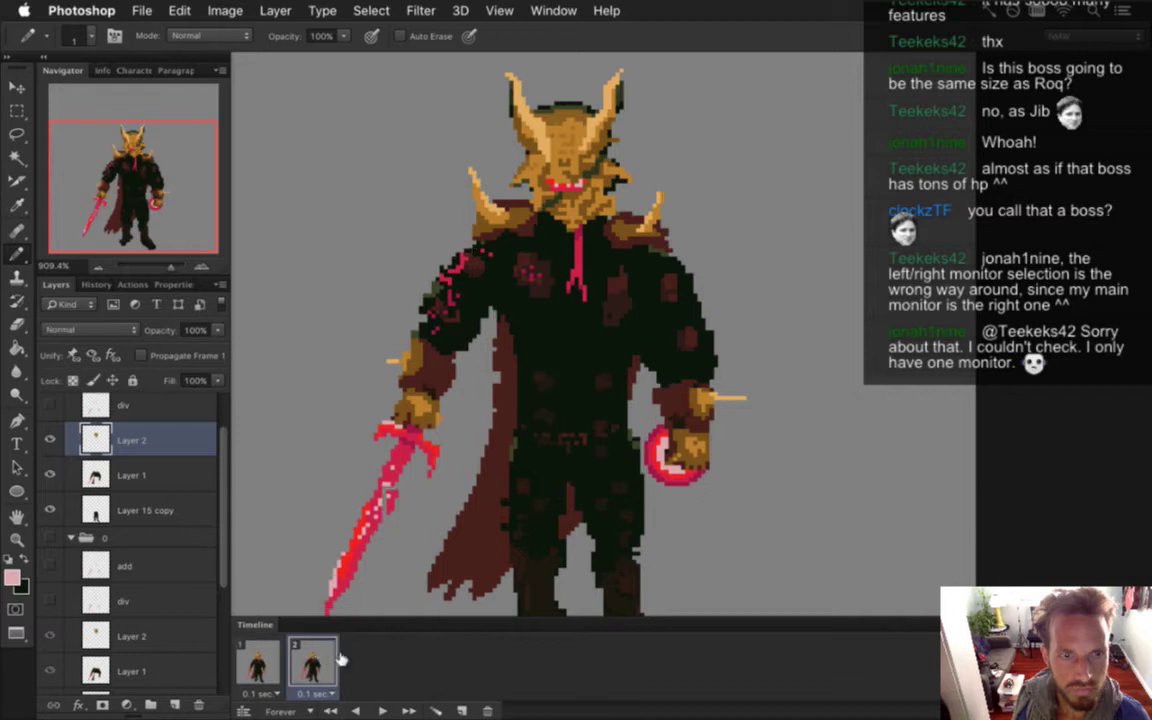
Add a third animation frame, duplicate layer group 1 and rename the copy 2
left_click(464, 708)
scroll(206, 447, "up", 2)
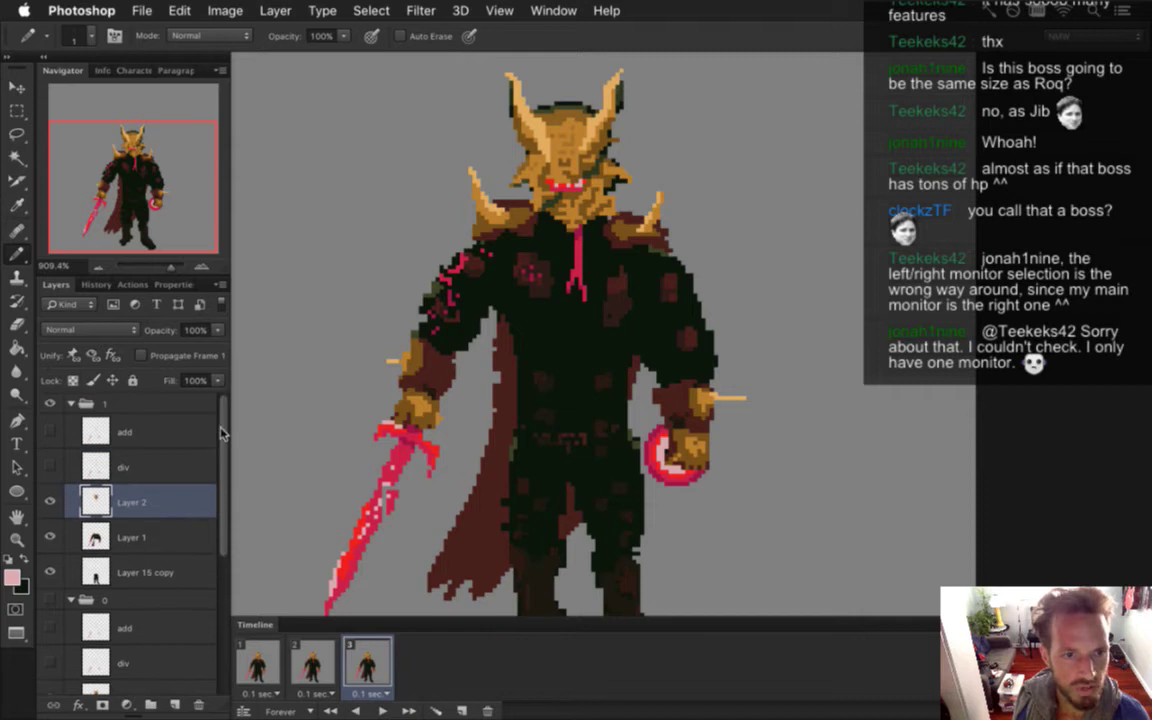
left_click(132, 404)
key("super+j")
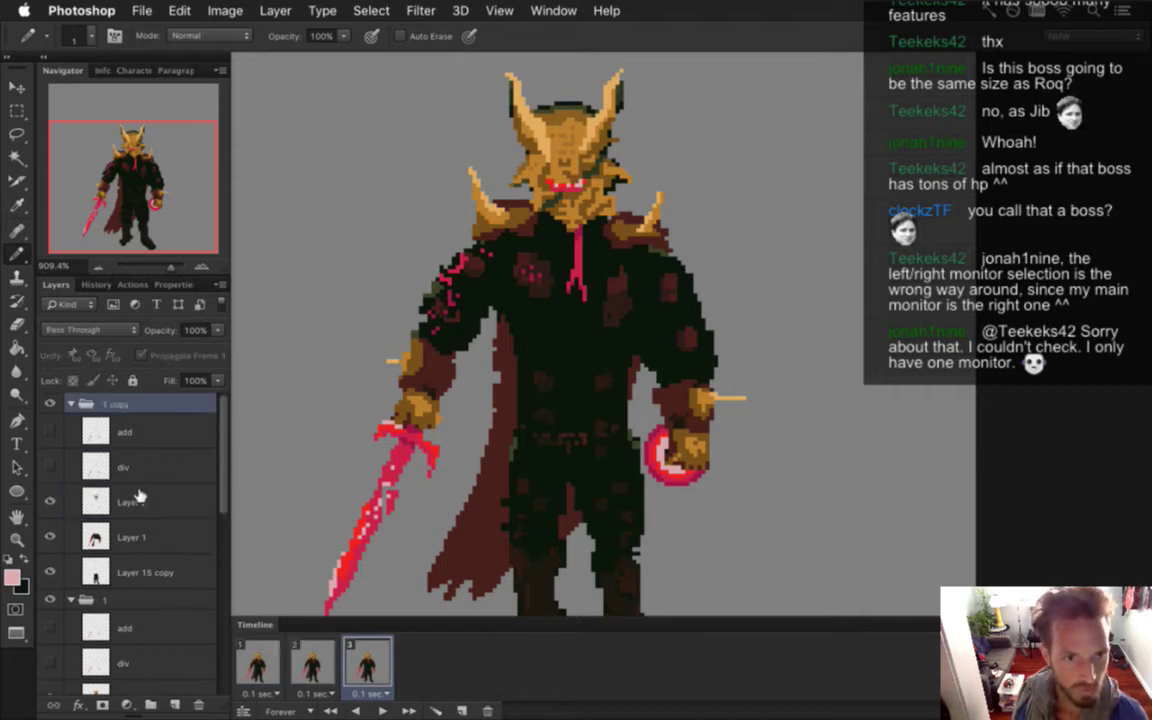
double_click(117, 402)
type("22")
key("Return")
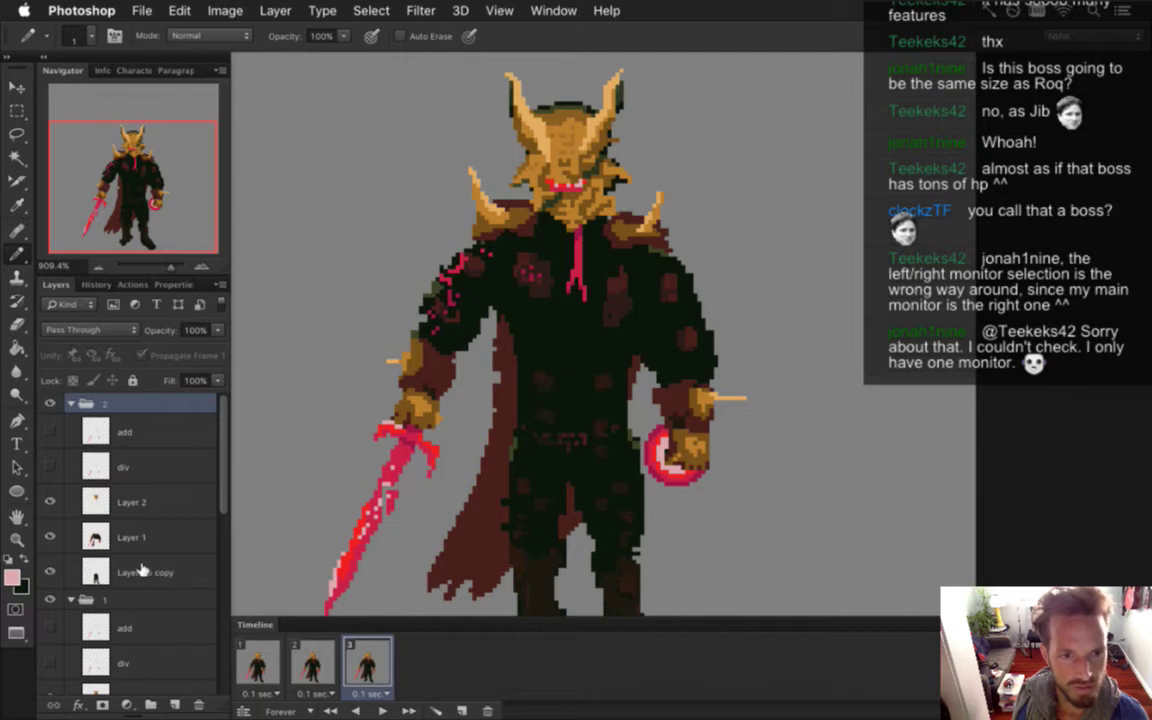
Select the forked end of the tongue on Layer 2 of group 2, nudge it downward and deselect
left_click(140, 500)
key("m")
left_click_drag(550, 244, 606, 321)
key("v")
key("alt+Down")
key("alt+Down")
key("alt+Down")
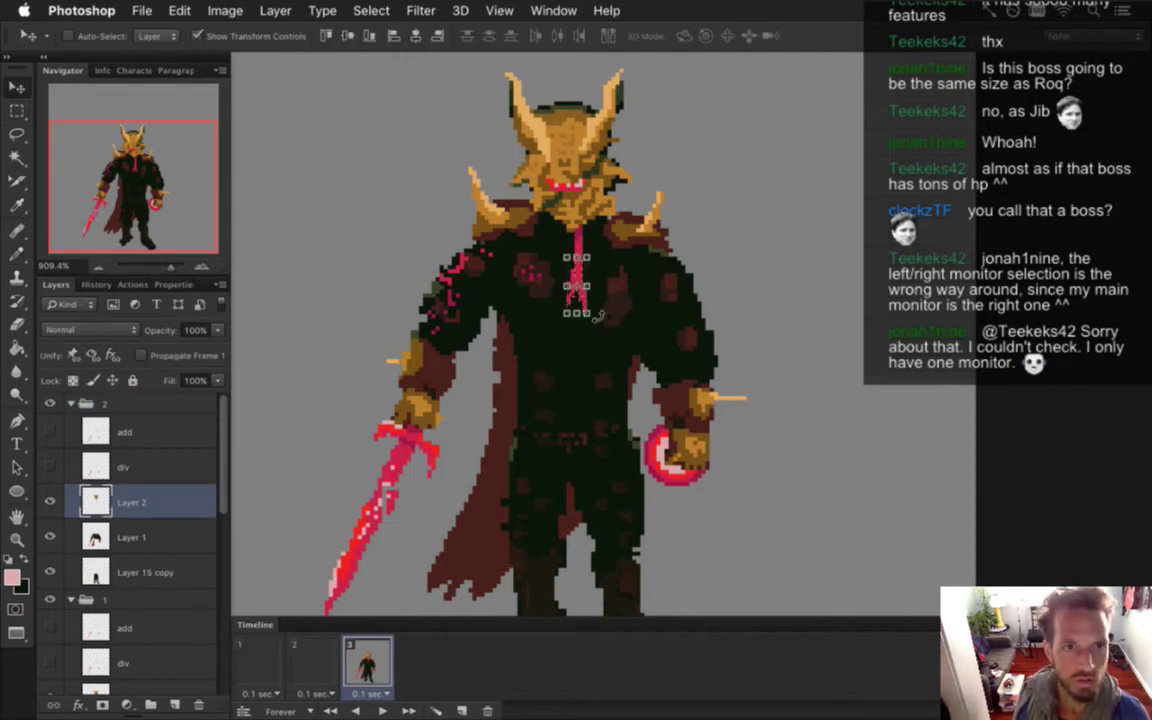
key("Down")
key("Down")
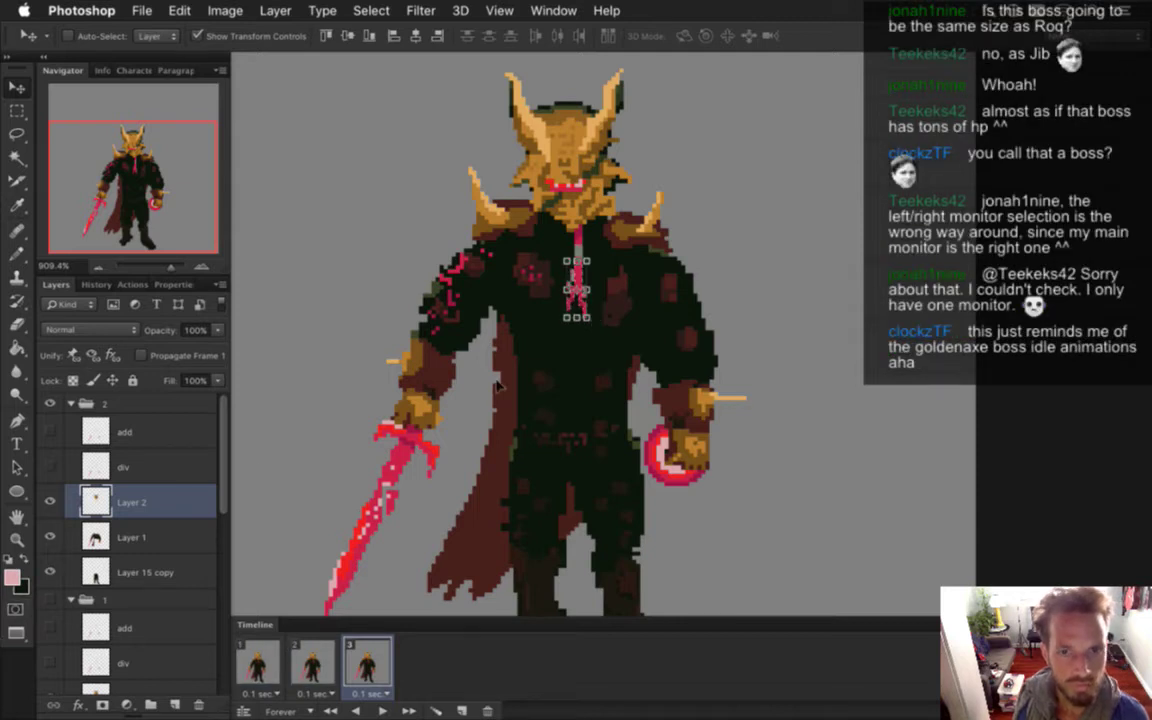
key("m")
key("ctrl+d")
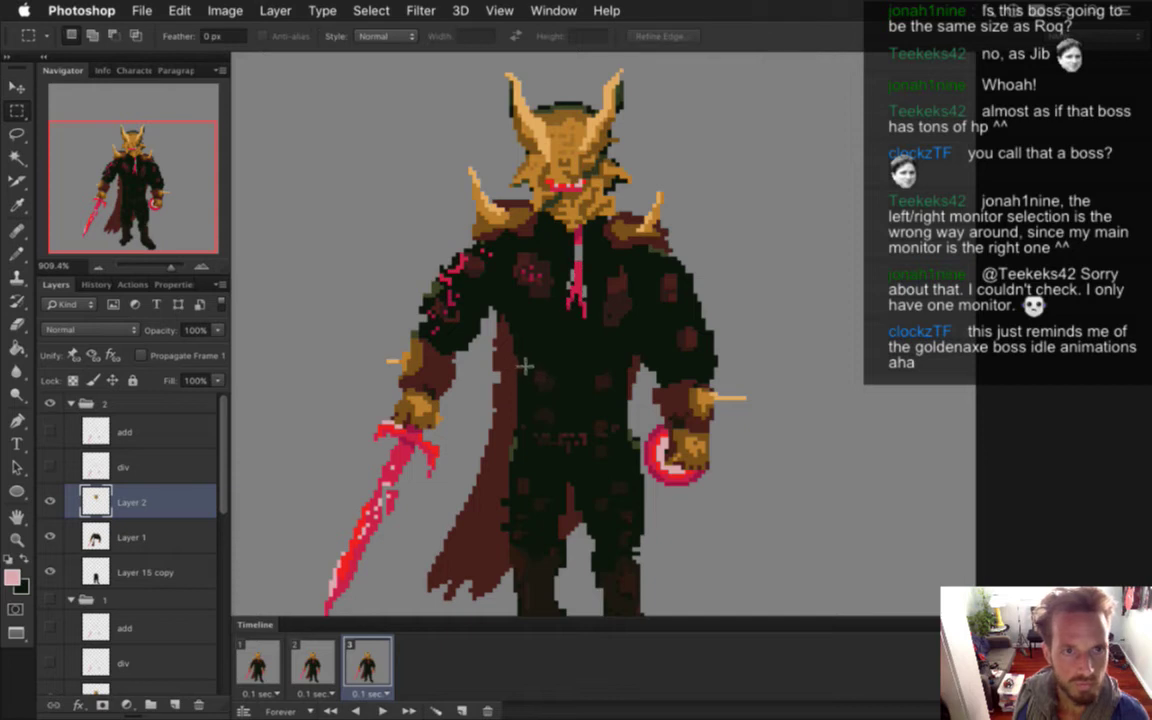
Repaint the gap in the tongue with its sampled red, and fill the torso gap on Layer 1 with a sampled dark colour
key("i")
left_click(576, 287)
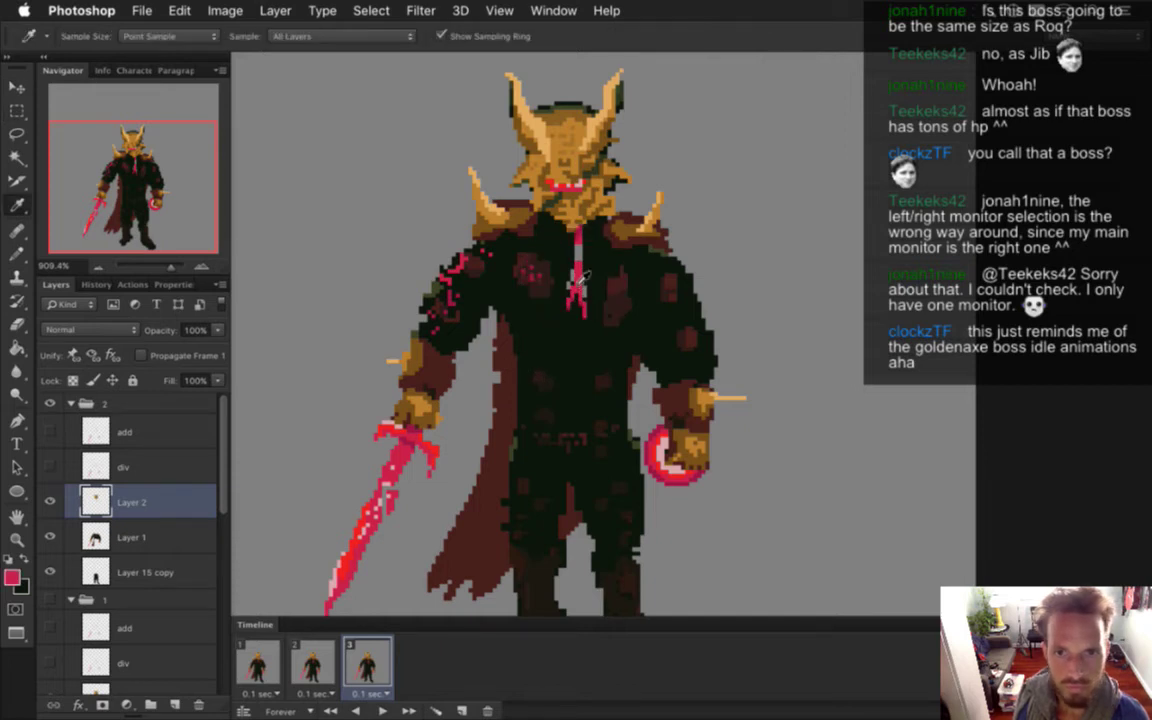
key("b")
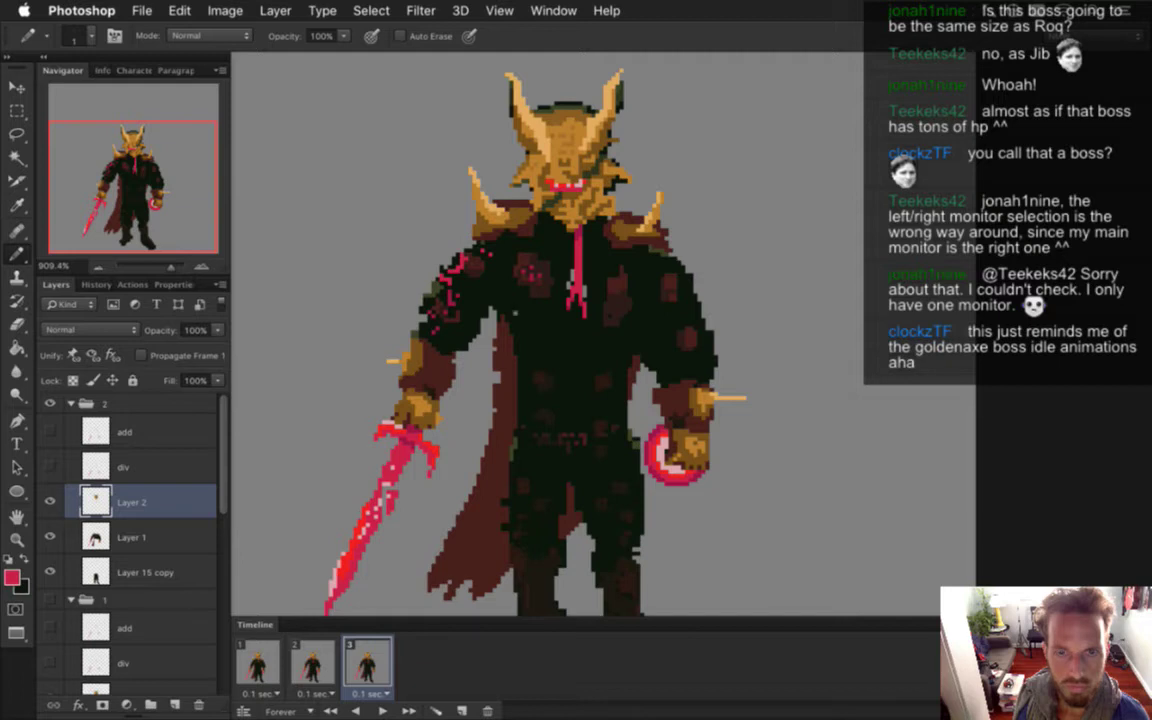
left_click(130, 537)
key("i")
left_click(537, 240)
key("b")
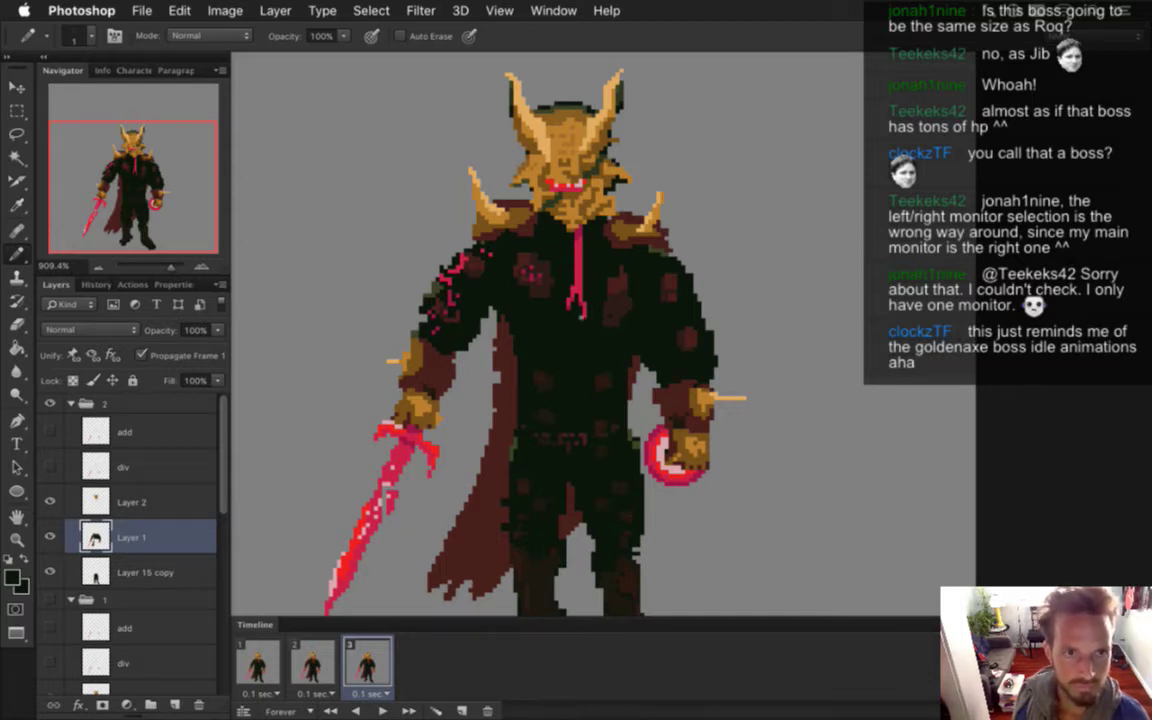
Nudge the whole head and tongue on Layer 2 of group 2 up one pixel
left_click(124, 488)
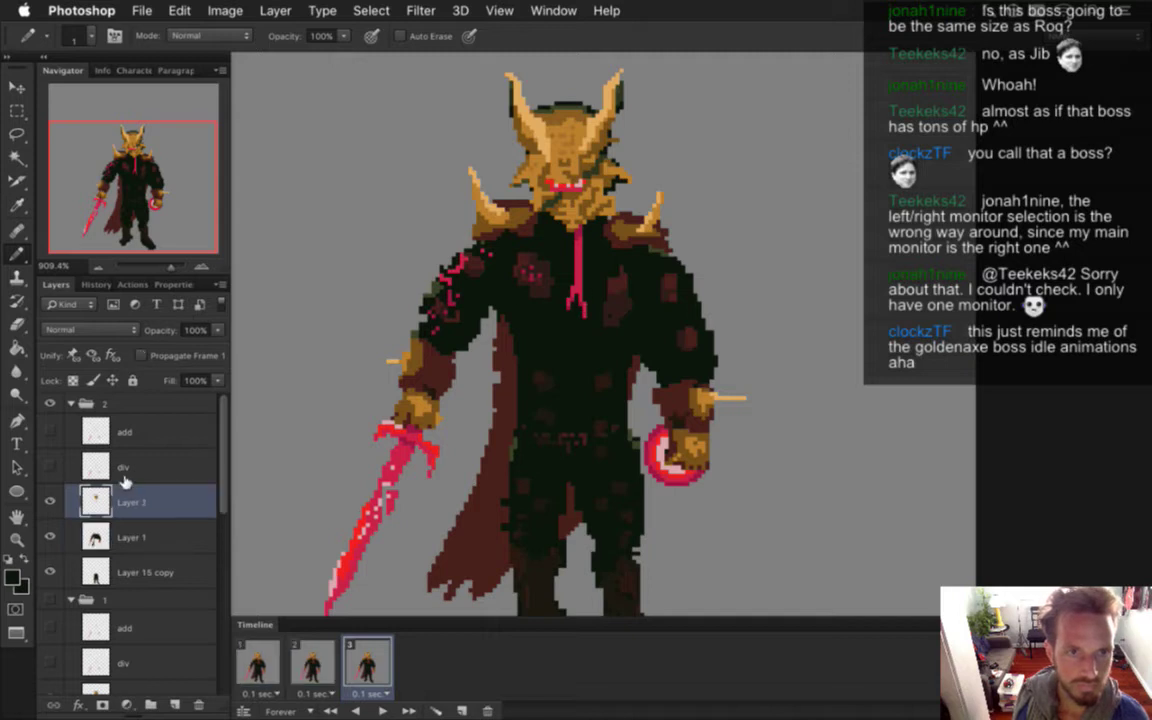
key("v")
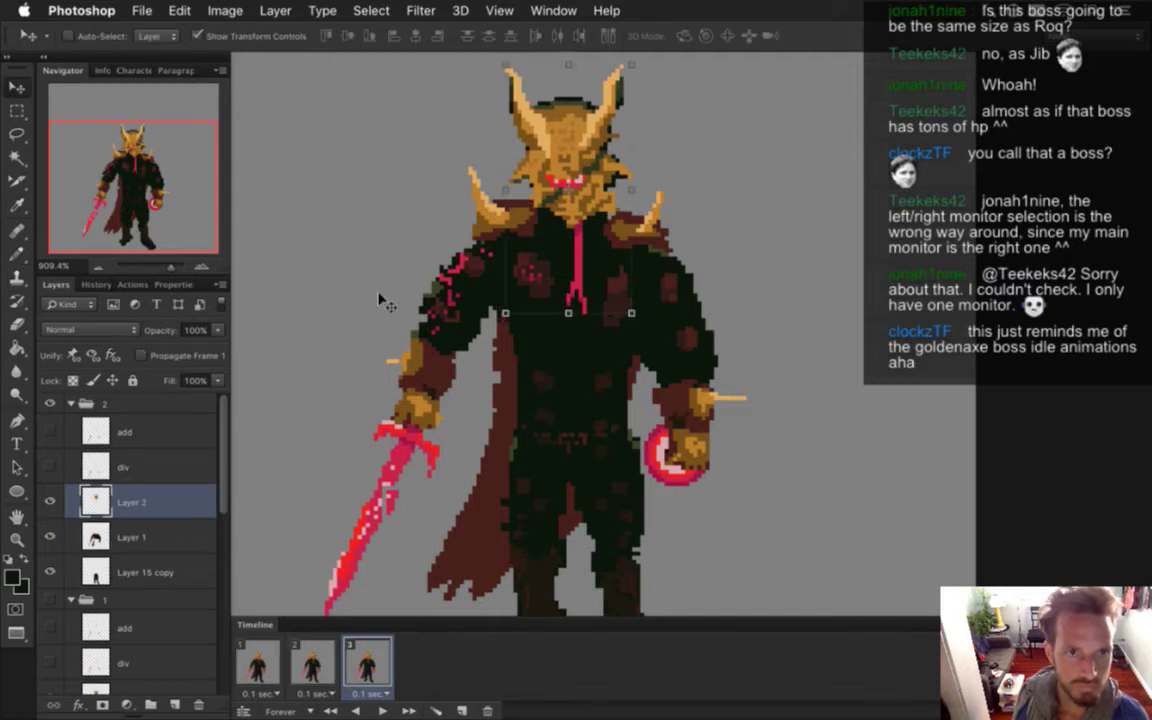
left_click(92, 530)
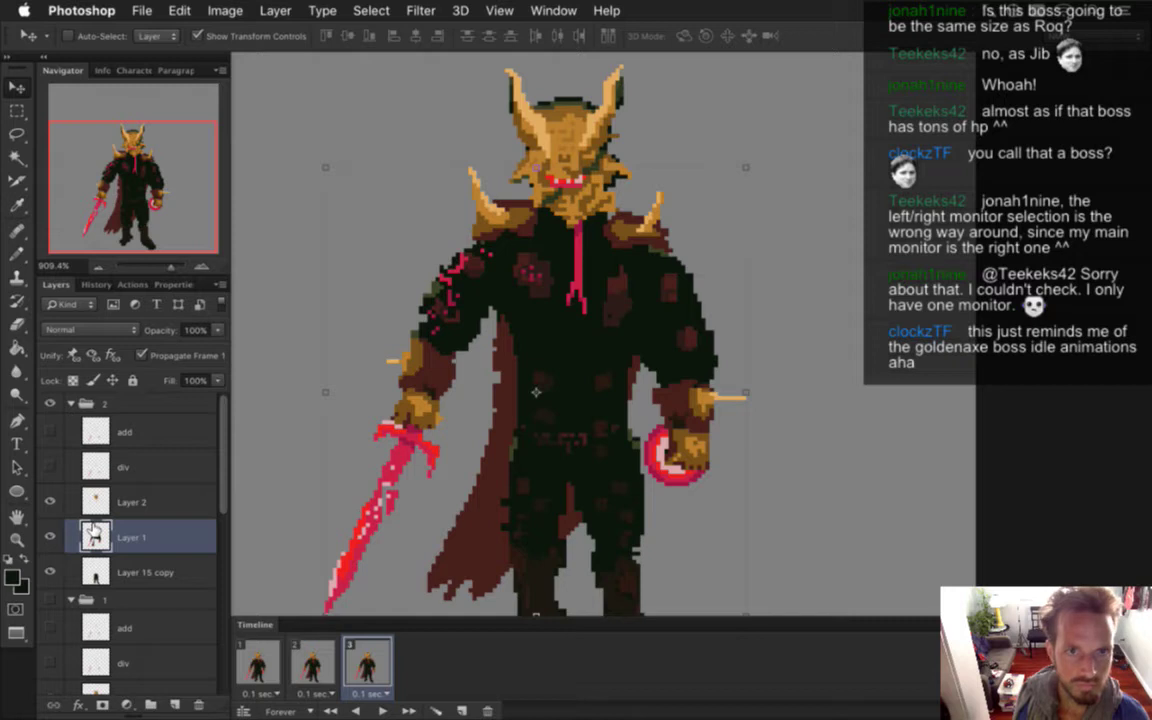
key("Up")
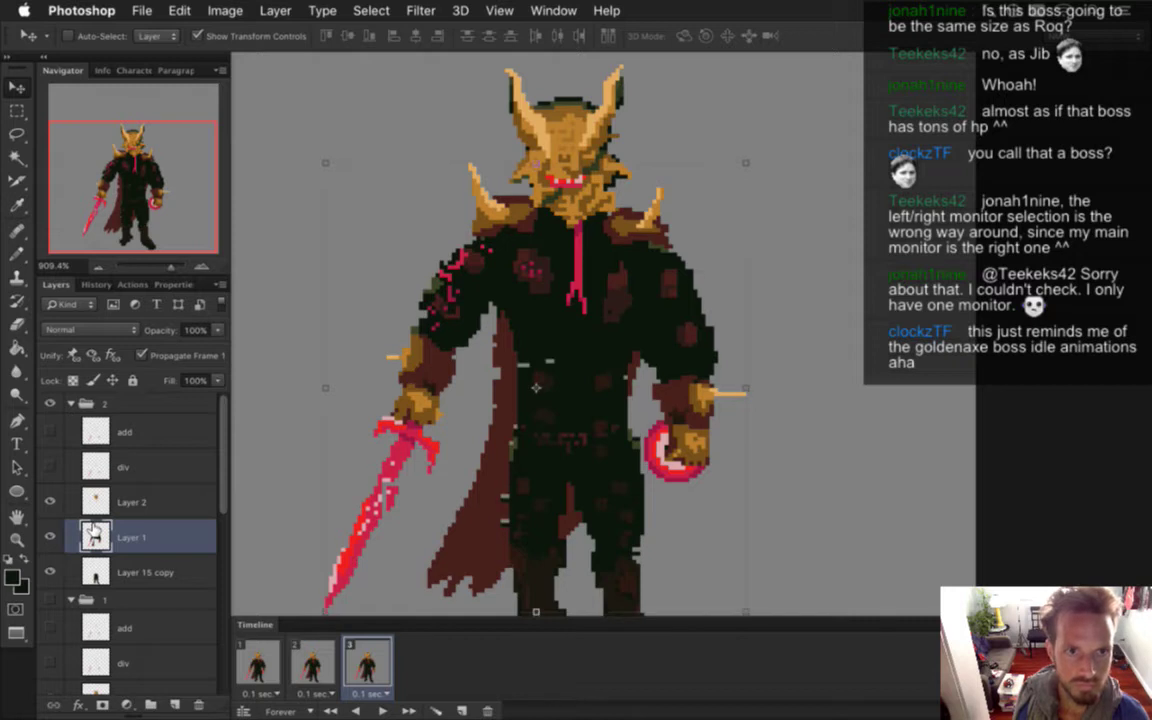
key("m")
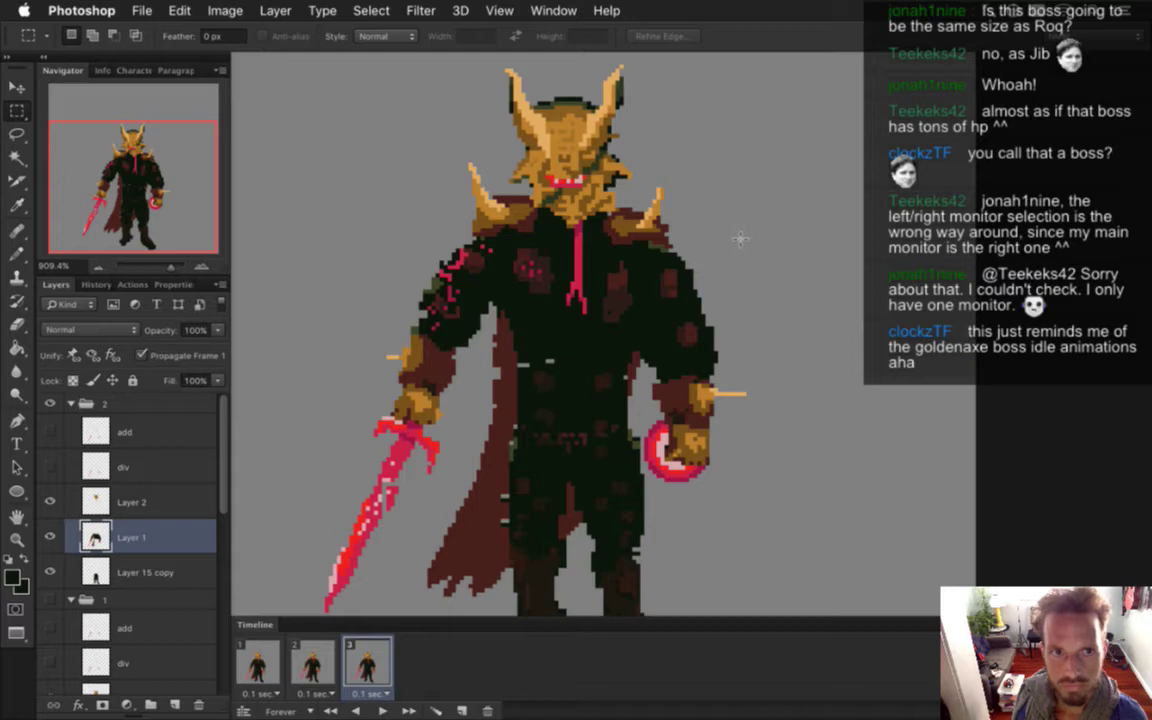
key("alt+bracketright")
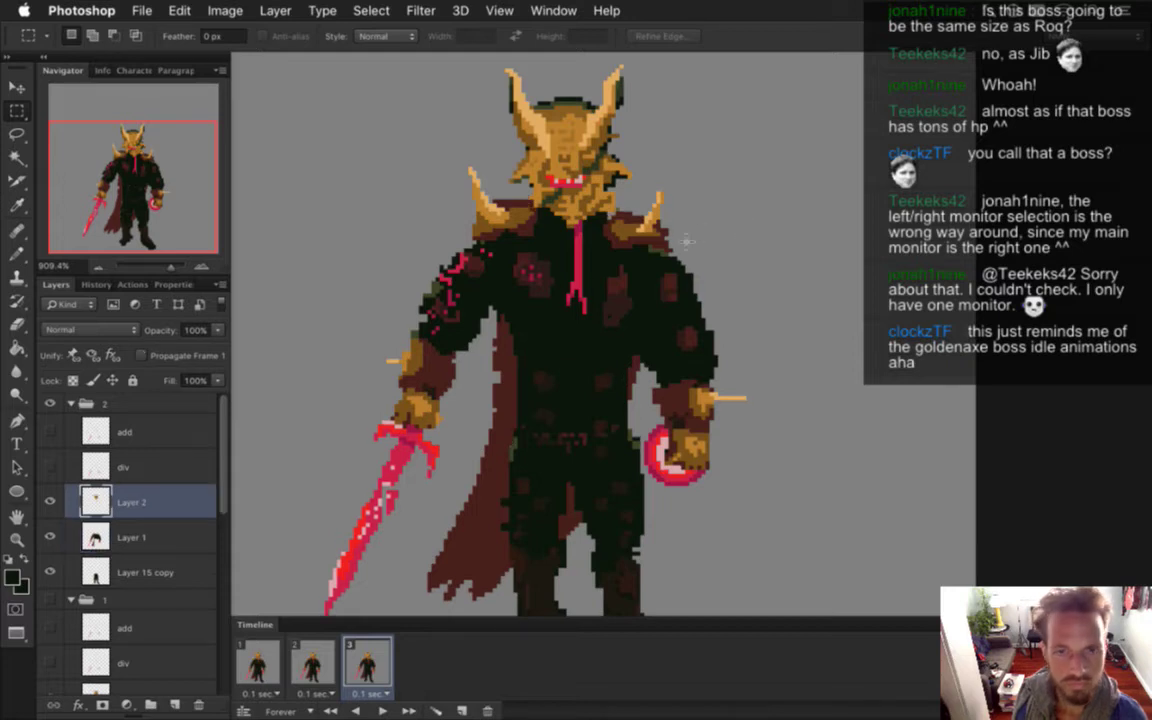
left_click_drag(556, 456, 519, 393)
left_click_drag(303, 204, 563, 593)
key("v")
key("Up")
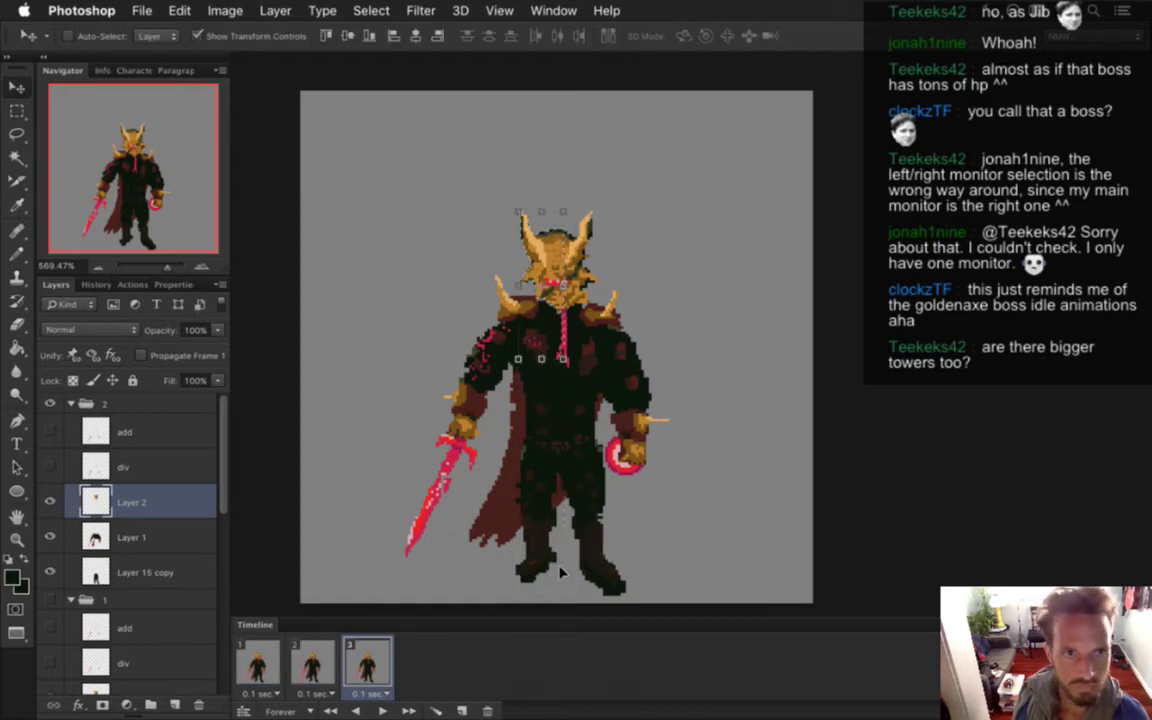
key("Down")
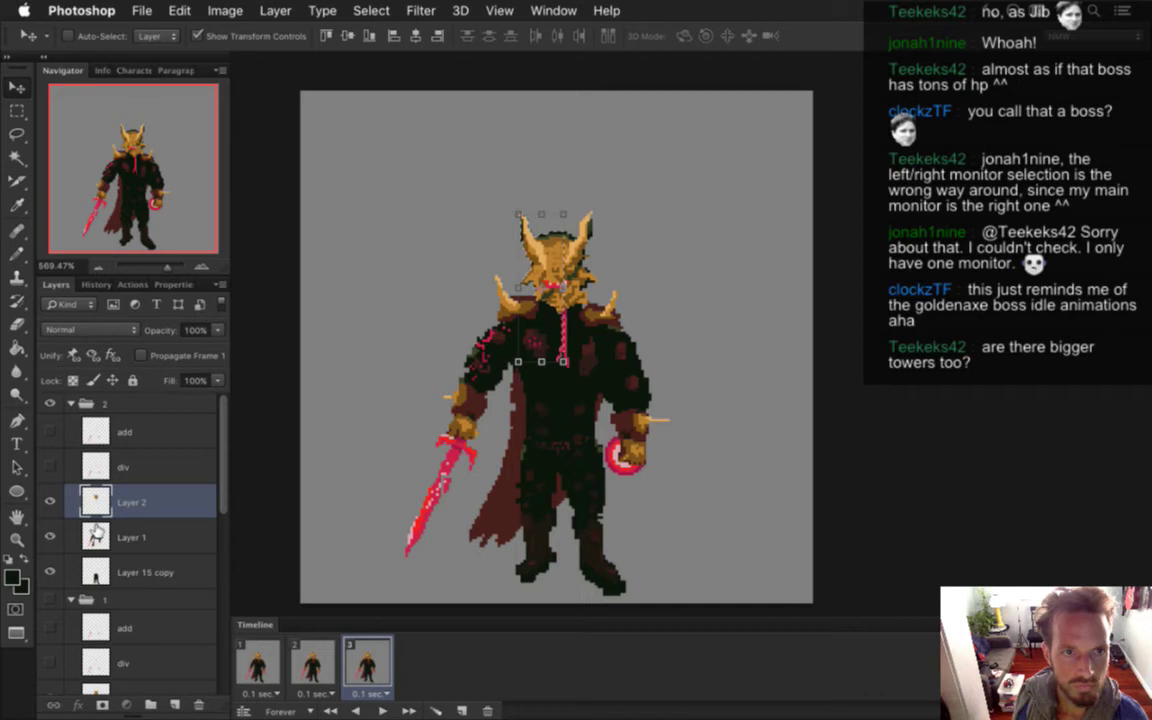
On Layer 1 of group 2, select the half of the body with the sword arm, nudge it up one pixel and deselect
left_click(97, 530)
key("m")
left_click_drag(318, 173, 562, 600)
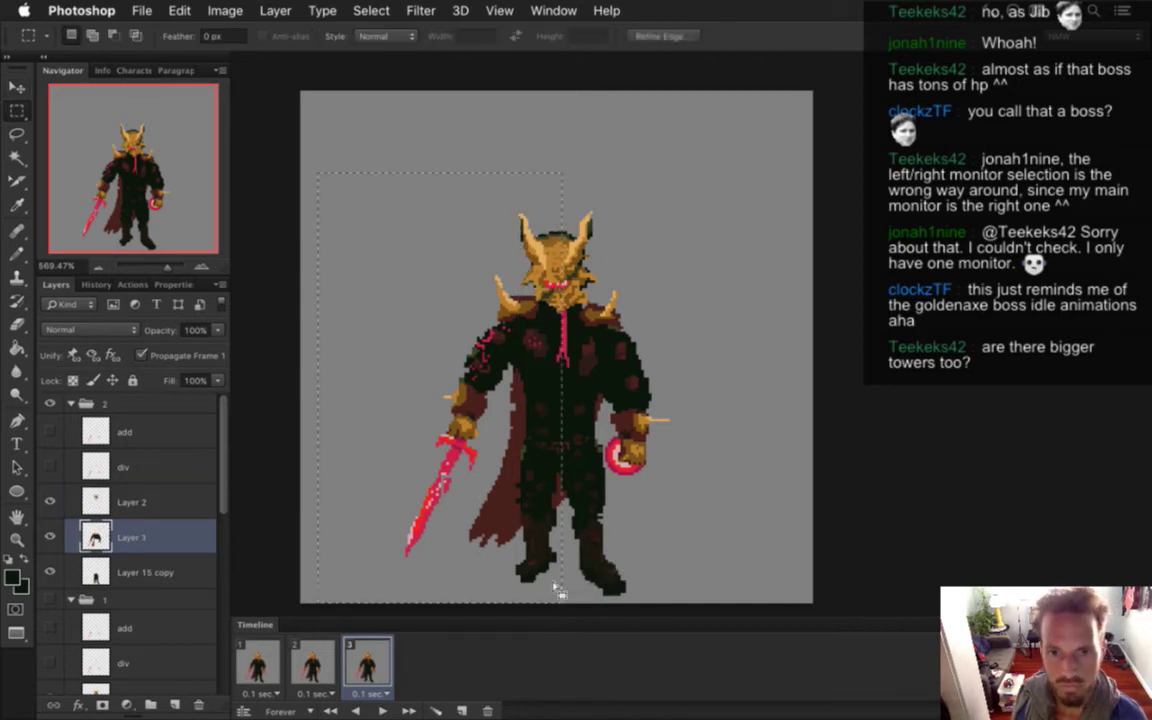
key("v")
key("Up")
key("m")
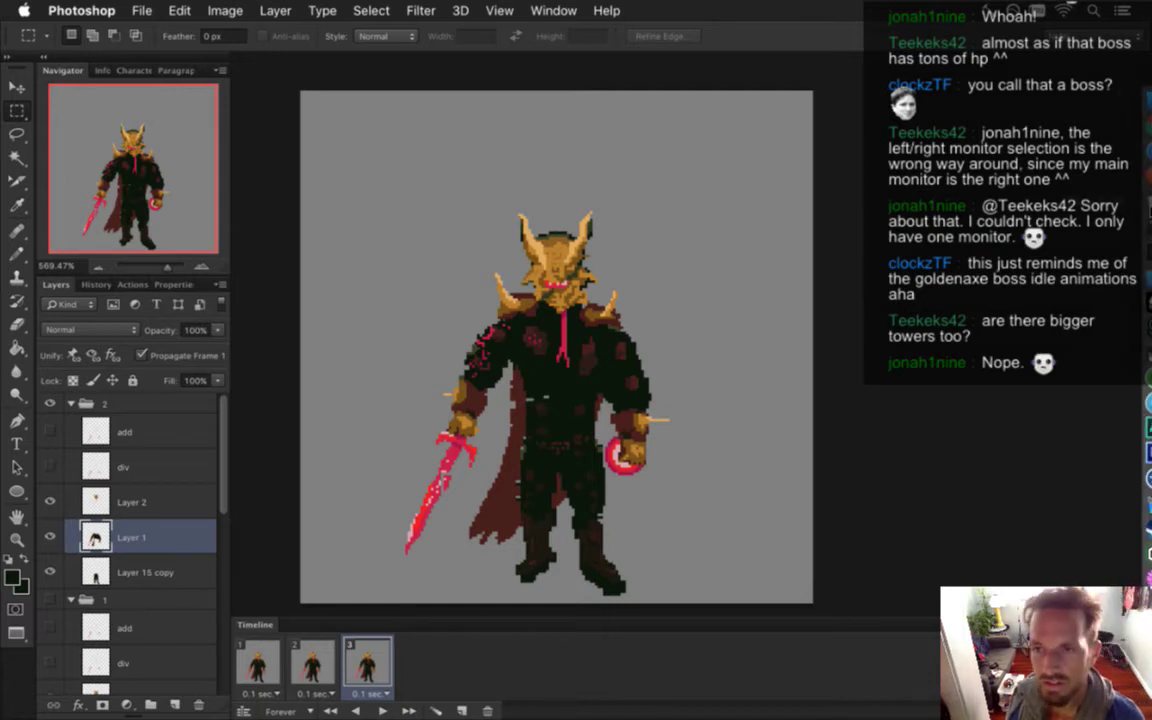
Switch to Safari, search the web for "goldenaxe boss" and open the Golden Axe Final Showdown video as reference
left_click(1142, 151)
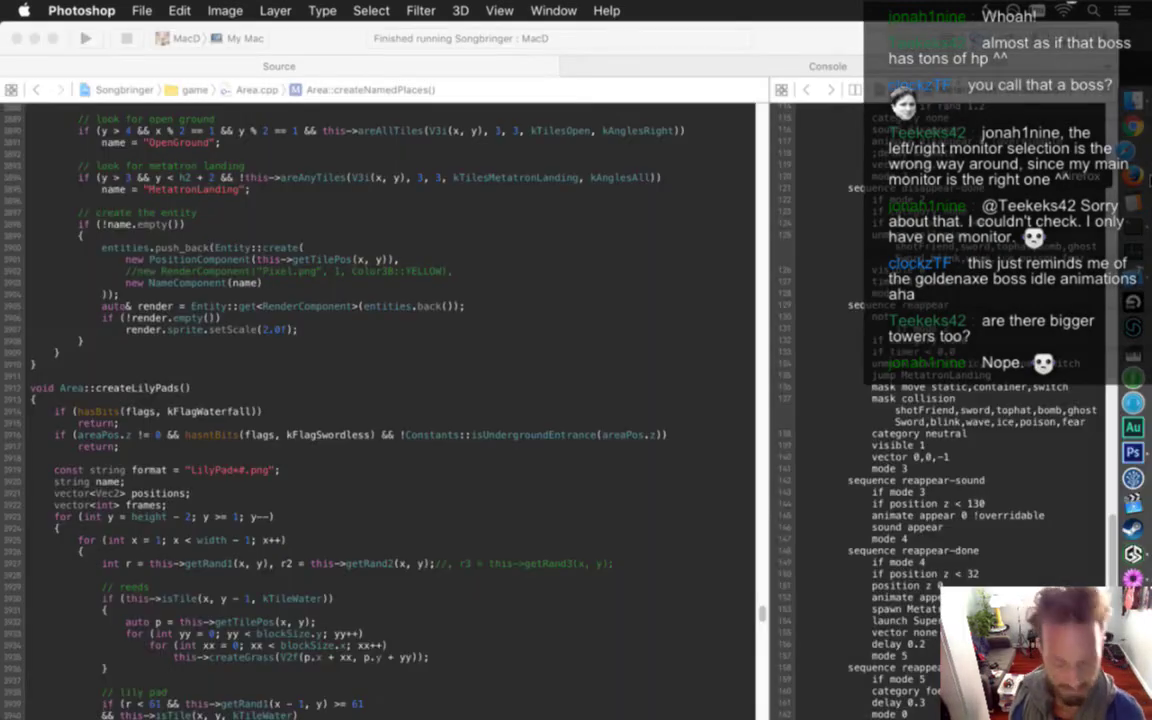
type("gold")
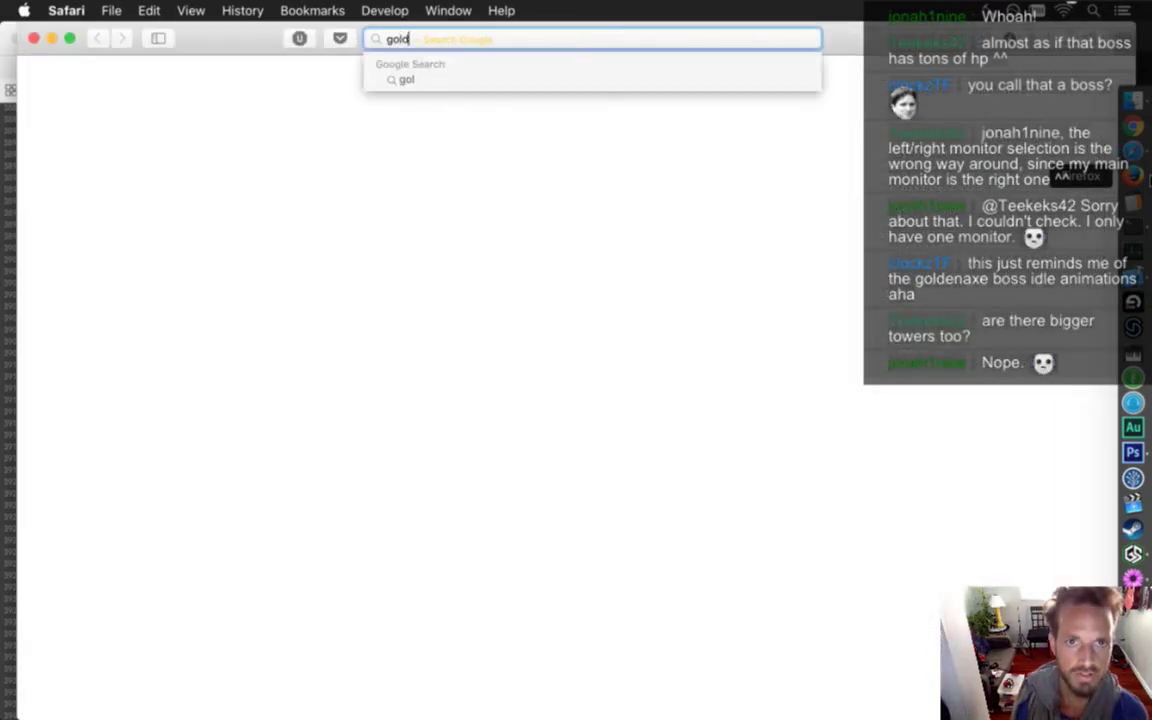
type("enaxe boss")
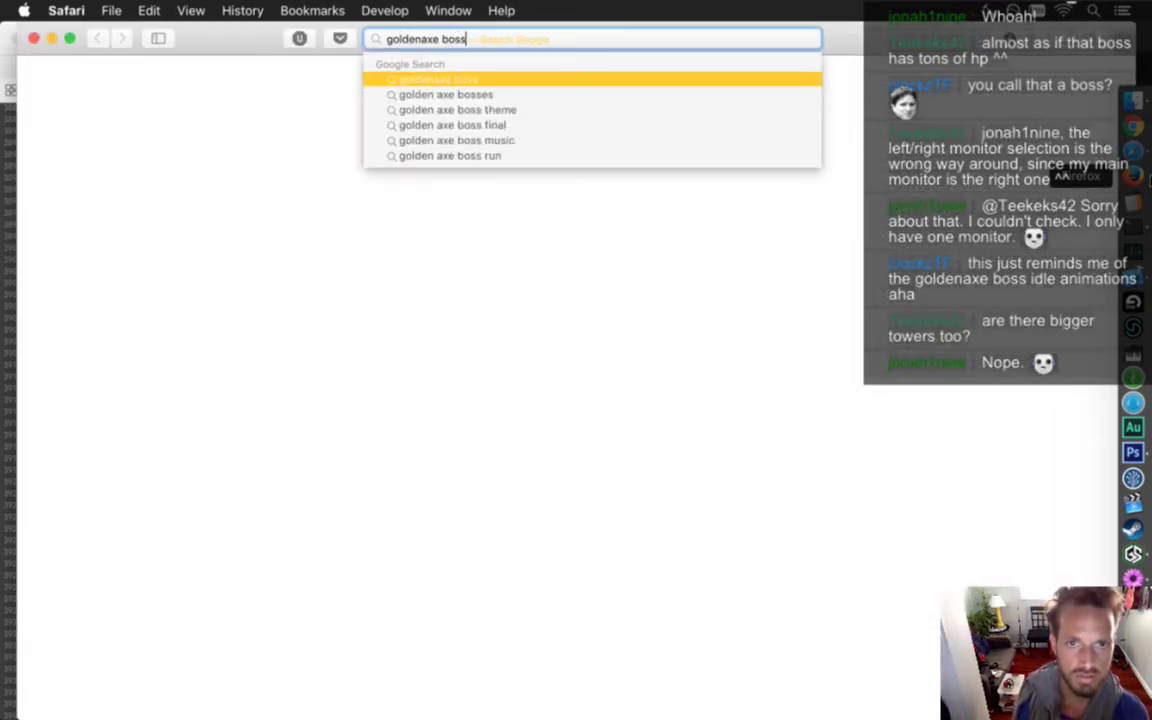
key("Return")
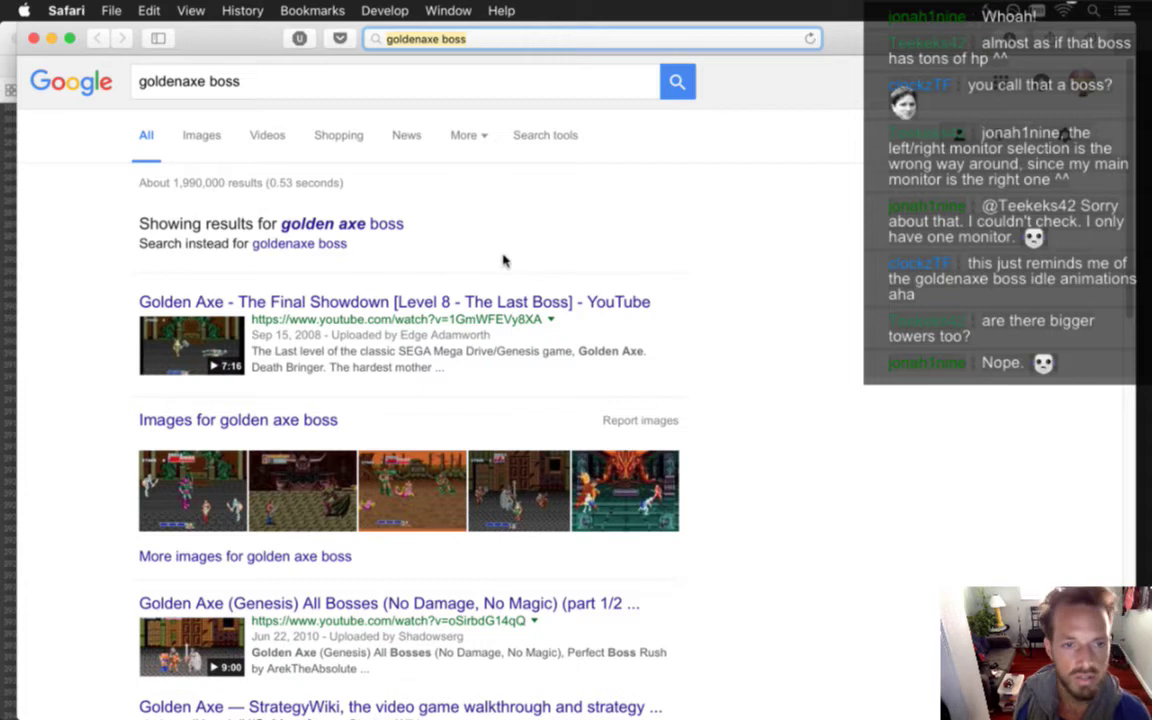
left_click(322, 306)
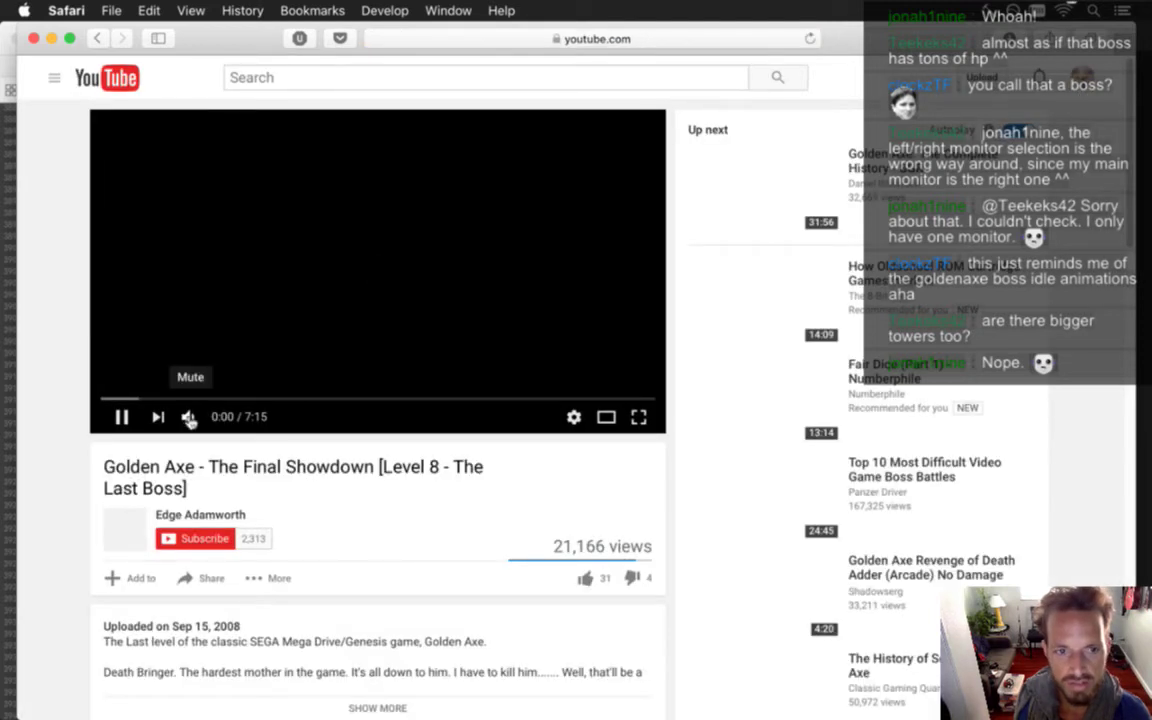
Mute the Golden Axe video, view it in theater mode, skip through the boss fight to examine the boss's movement, and return to Photoshop
left_click(189, 419)
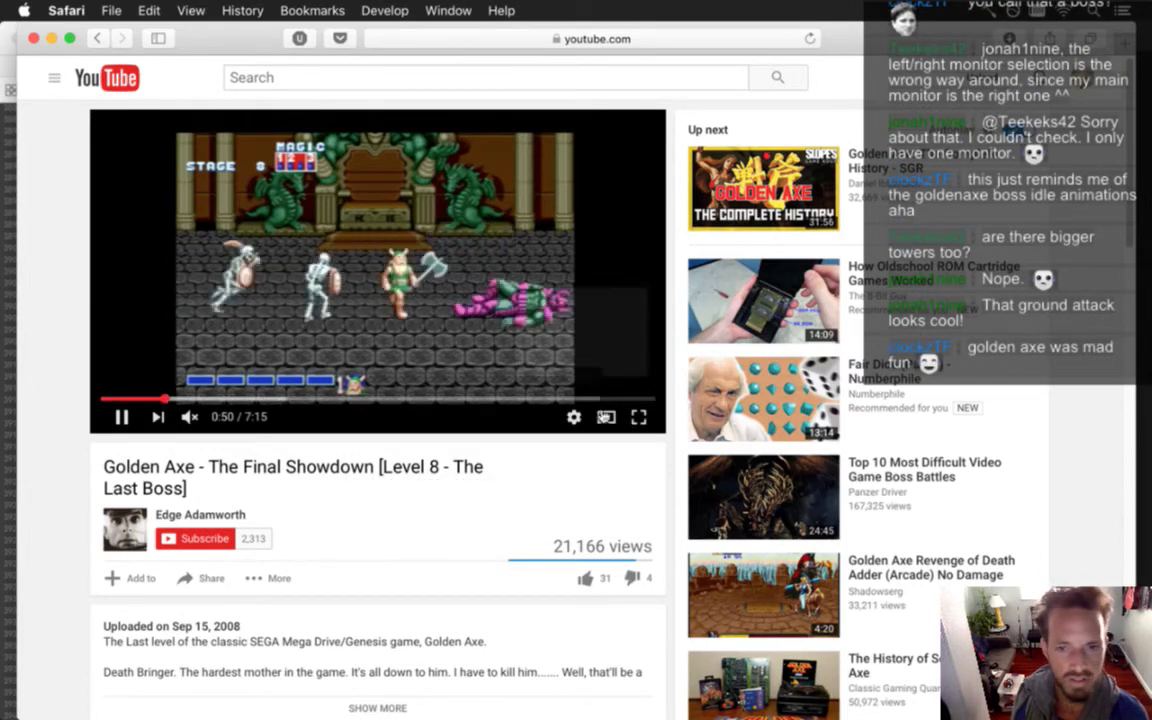
left_click(606, 417)
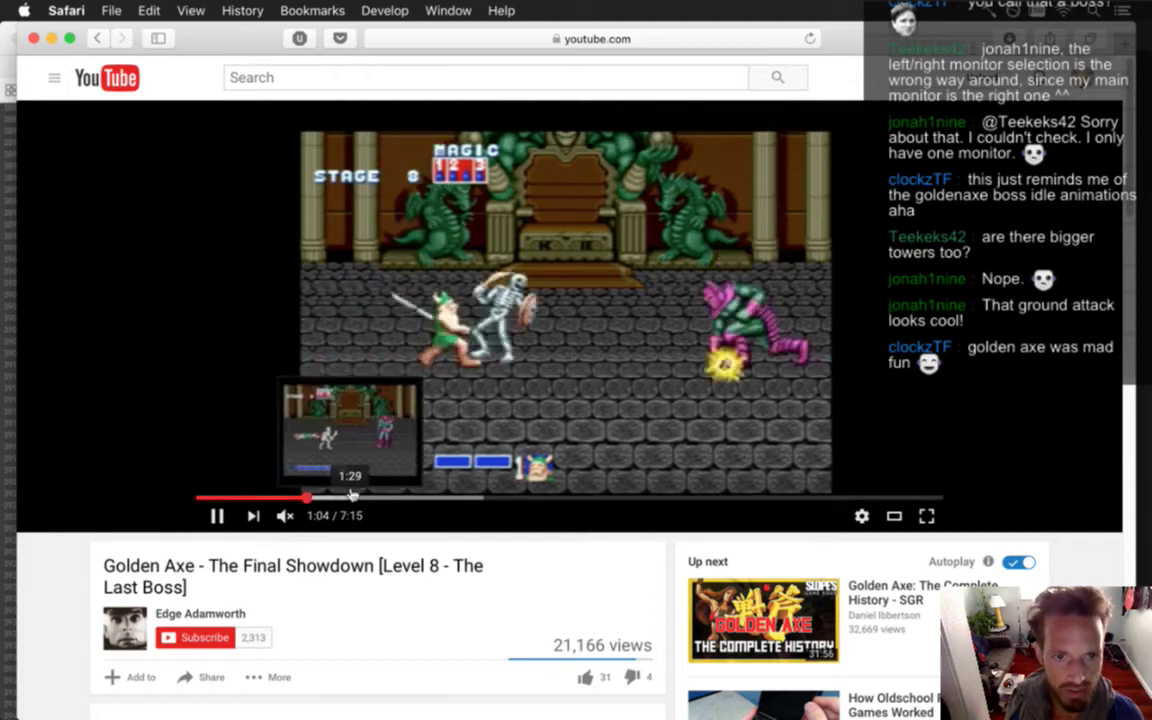
left_click(379, 502)
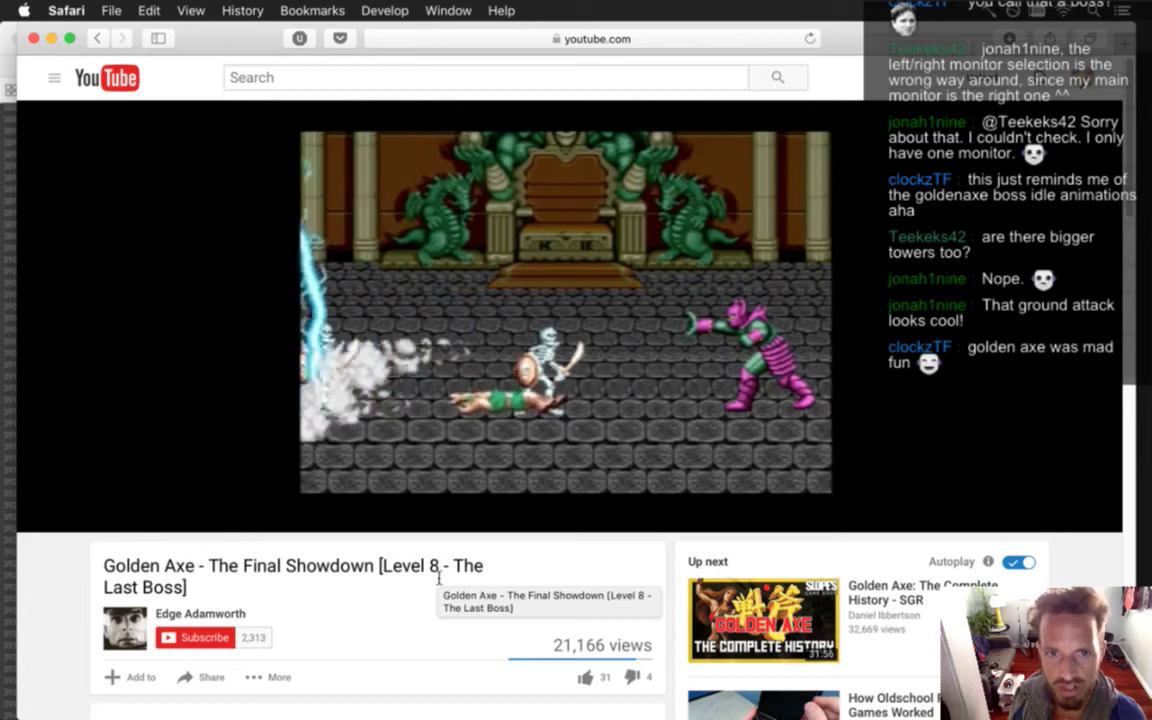
mouse_move(441, 474)
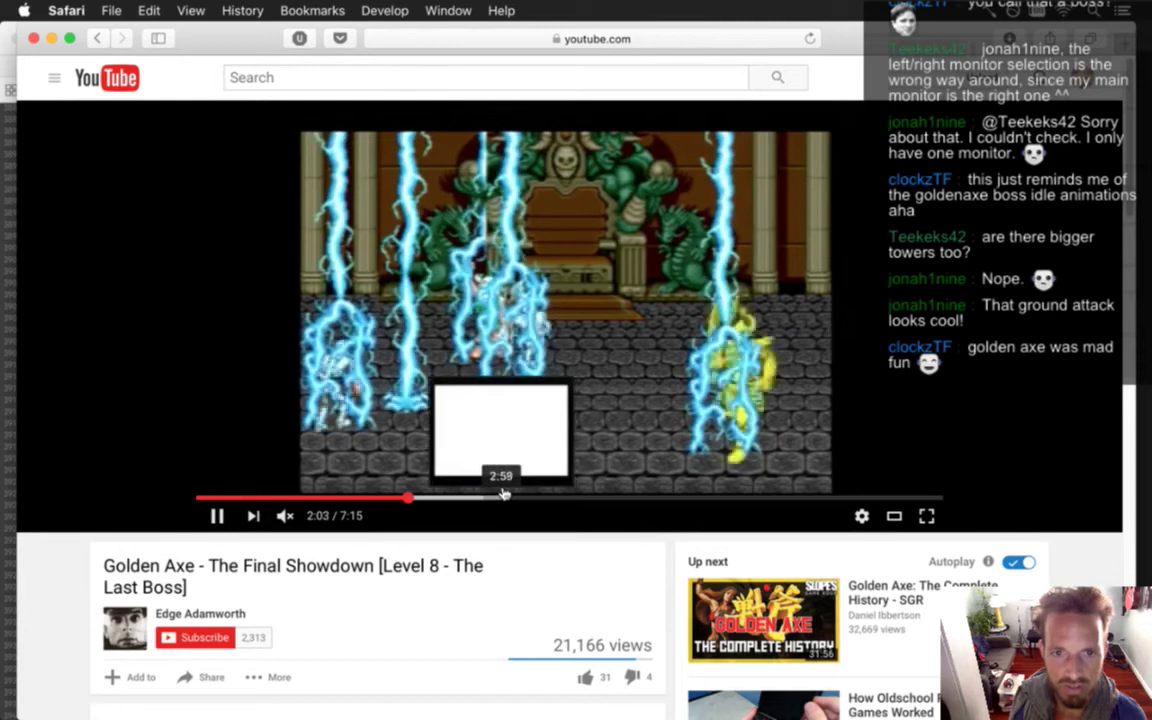
left_click(496, 498)
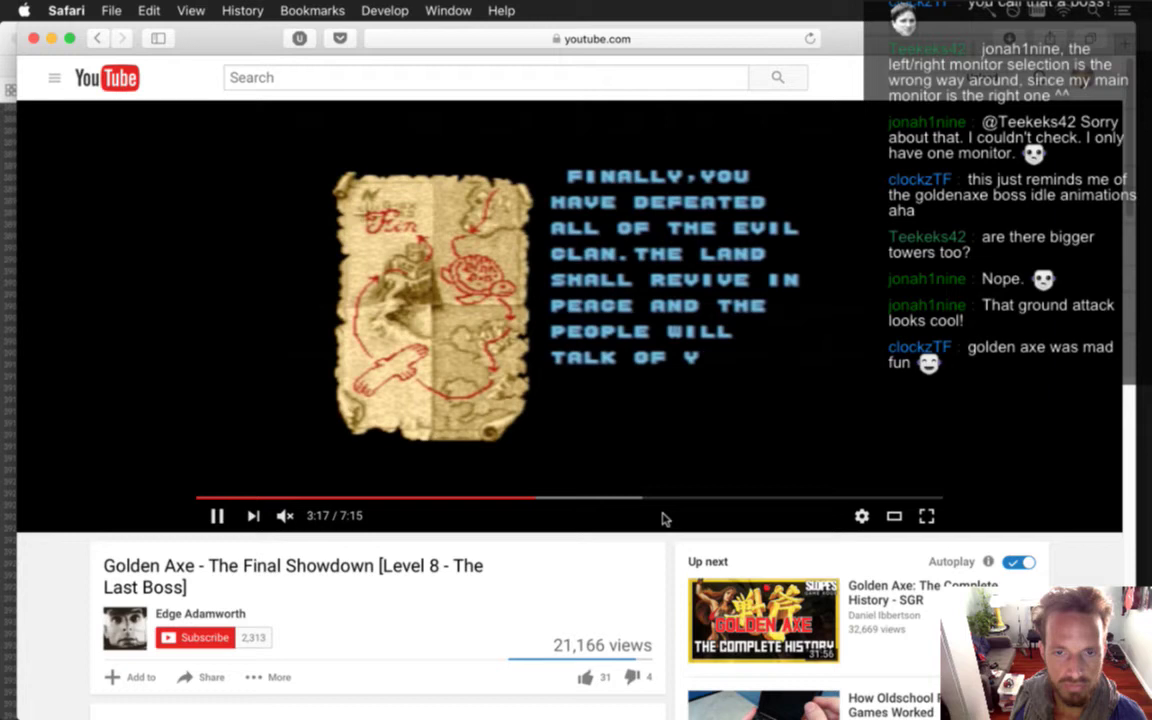
key("super+l")
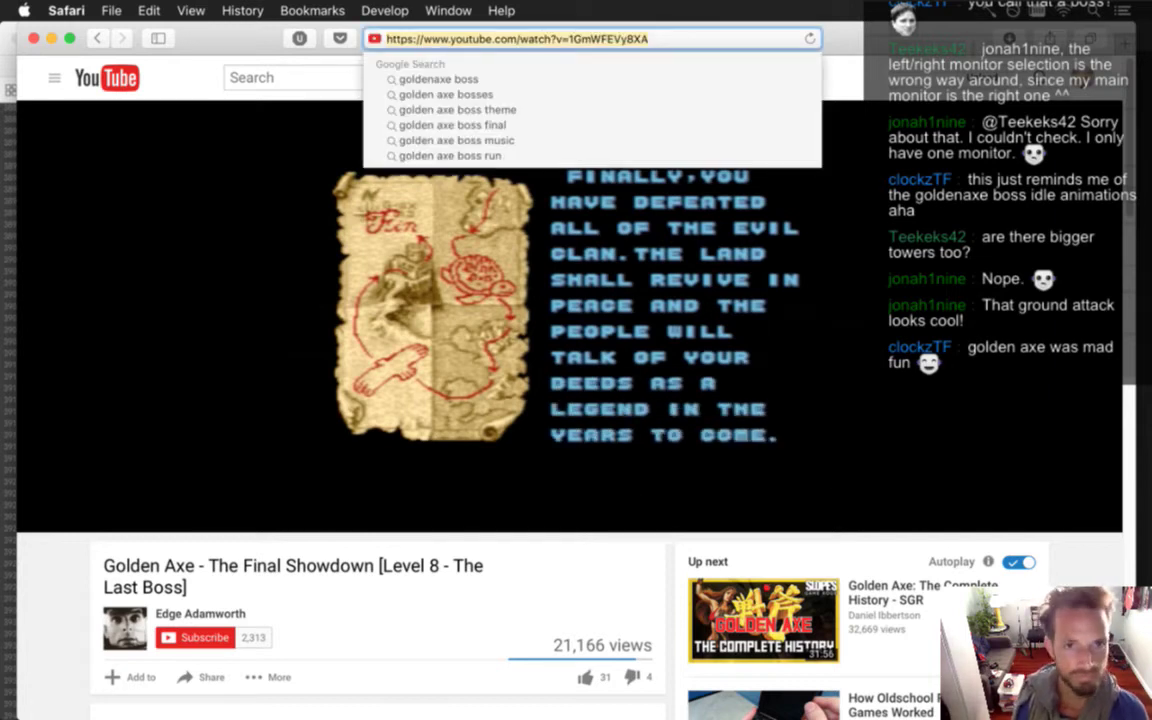
key("Return")
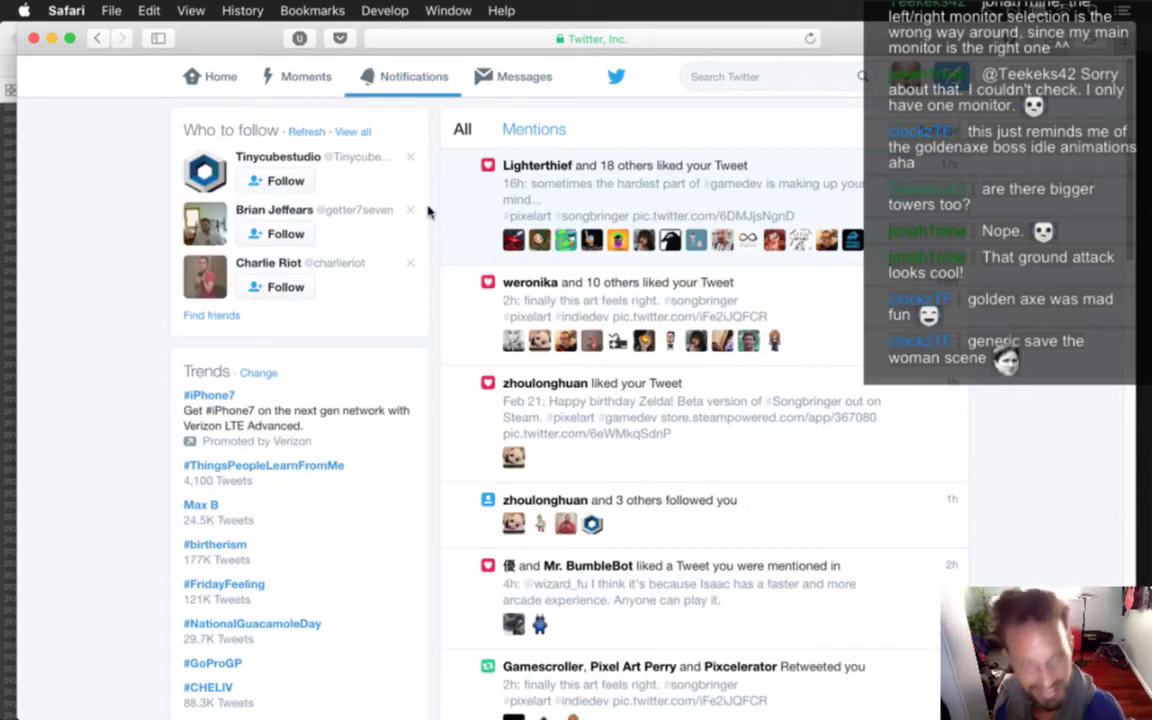
key("super+Tab")
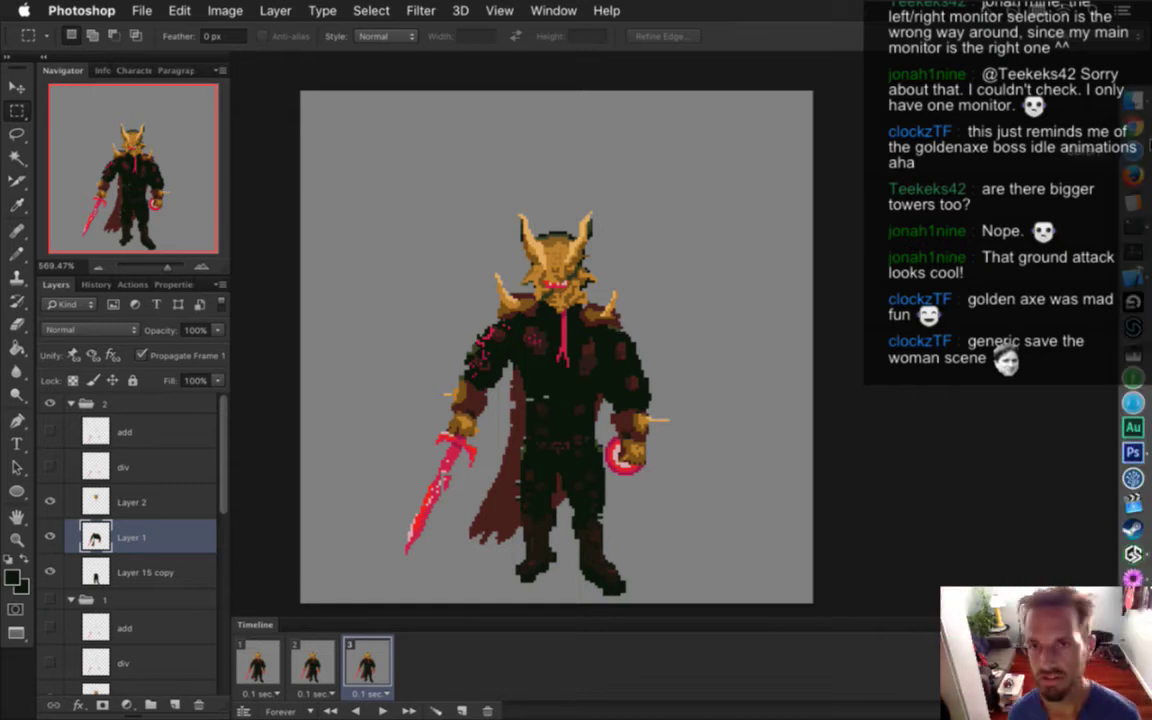
Open a new Safari window, search the web for "solstice speed run" and open the "Solstice NES in 05:51" video
left_click(1140, 150)
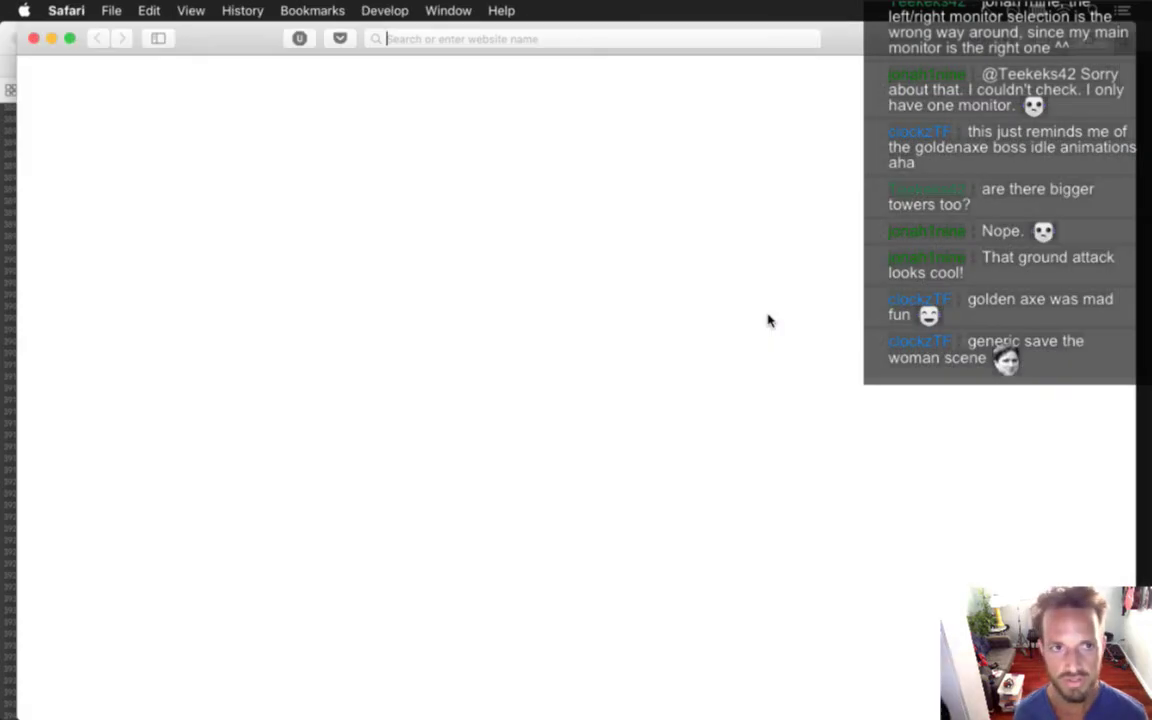
type("sol")
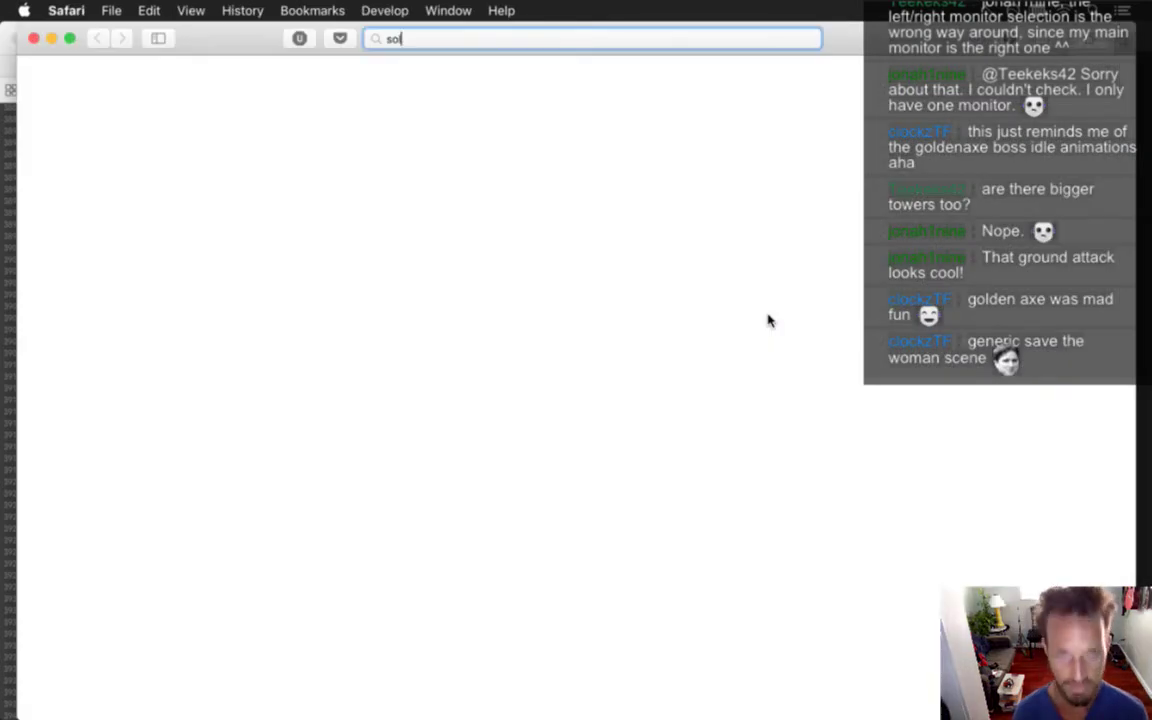
type("stice speed run")
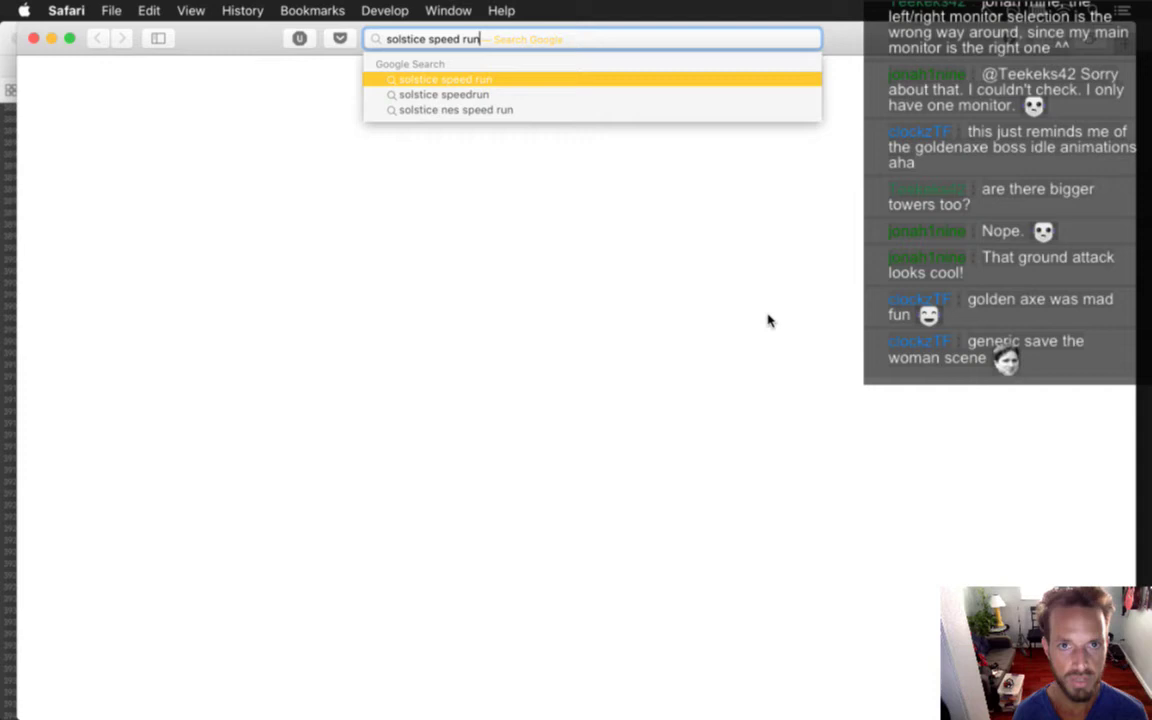
key("Return")
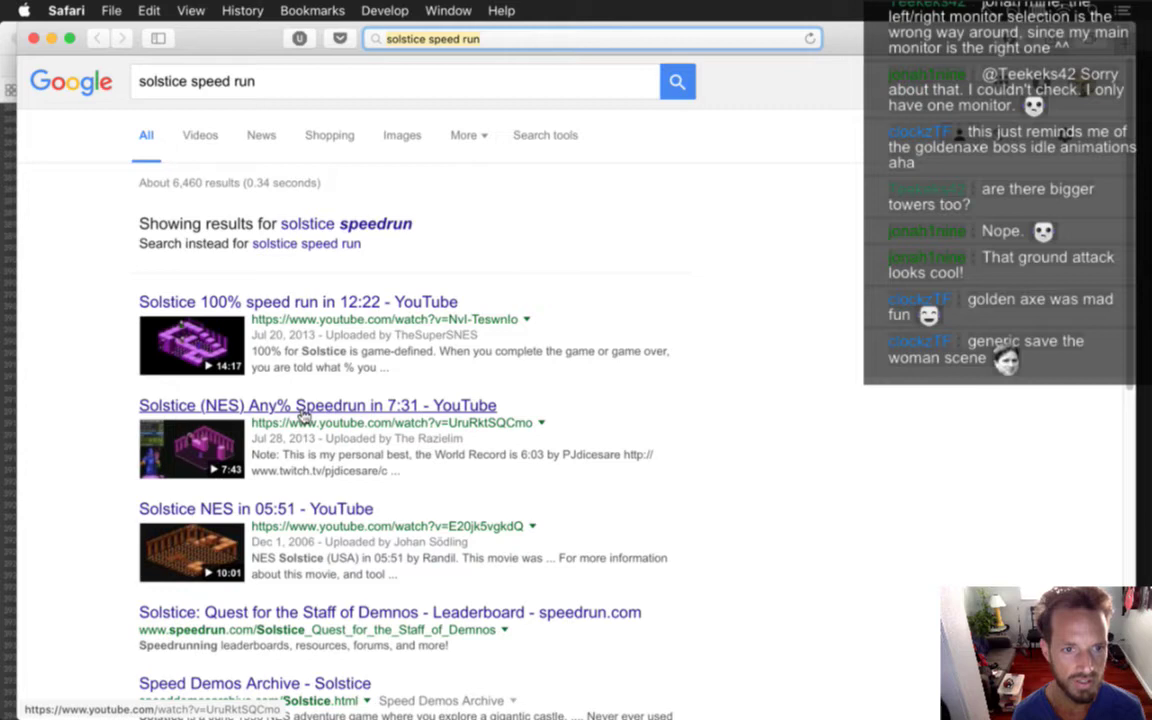
left_click(258, 520)
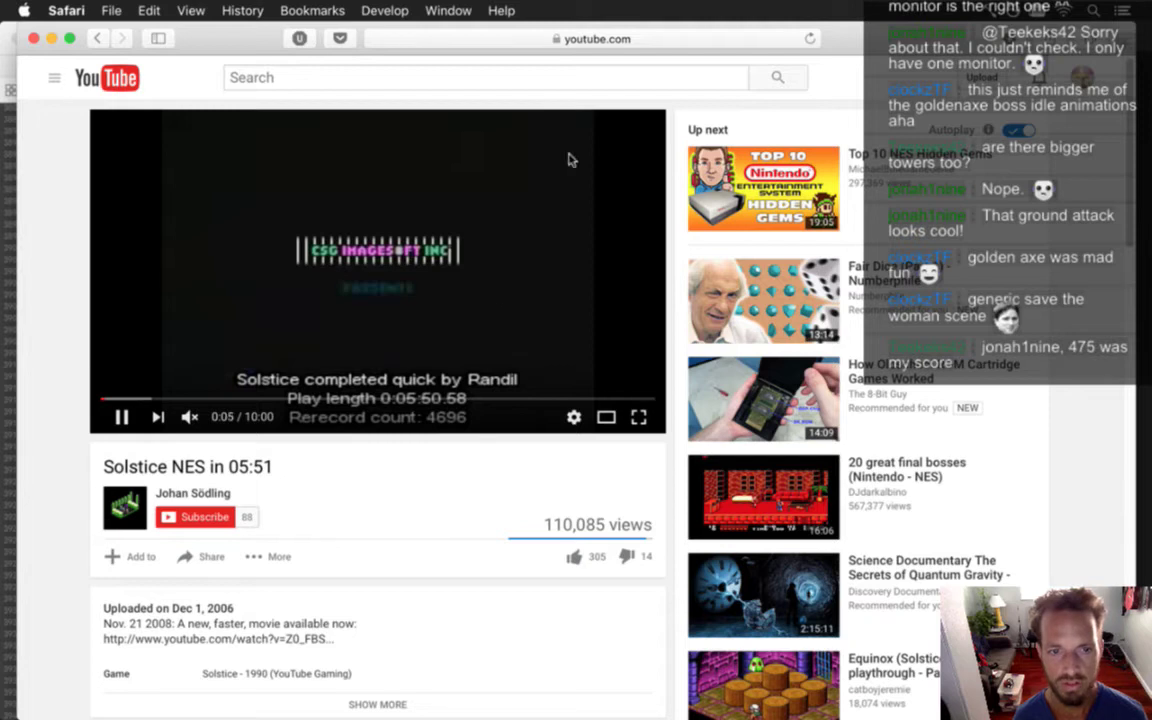
Copy the Solstice video's link and post it in the Wizard Fu Twitch chat
left_click(641, 42)
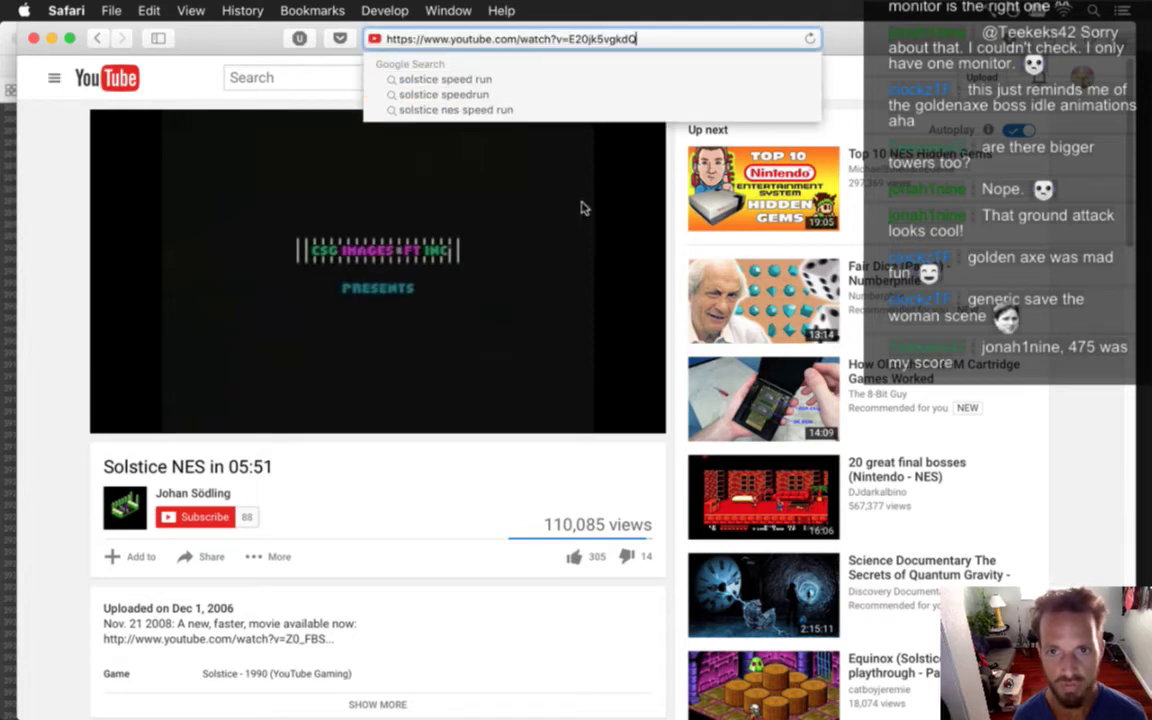
key("super+t")
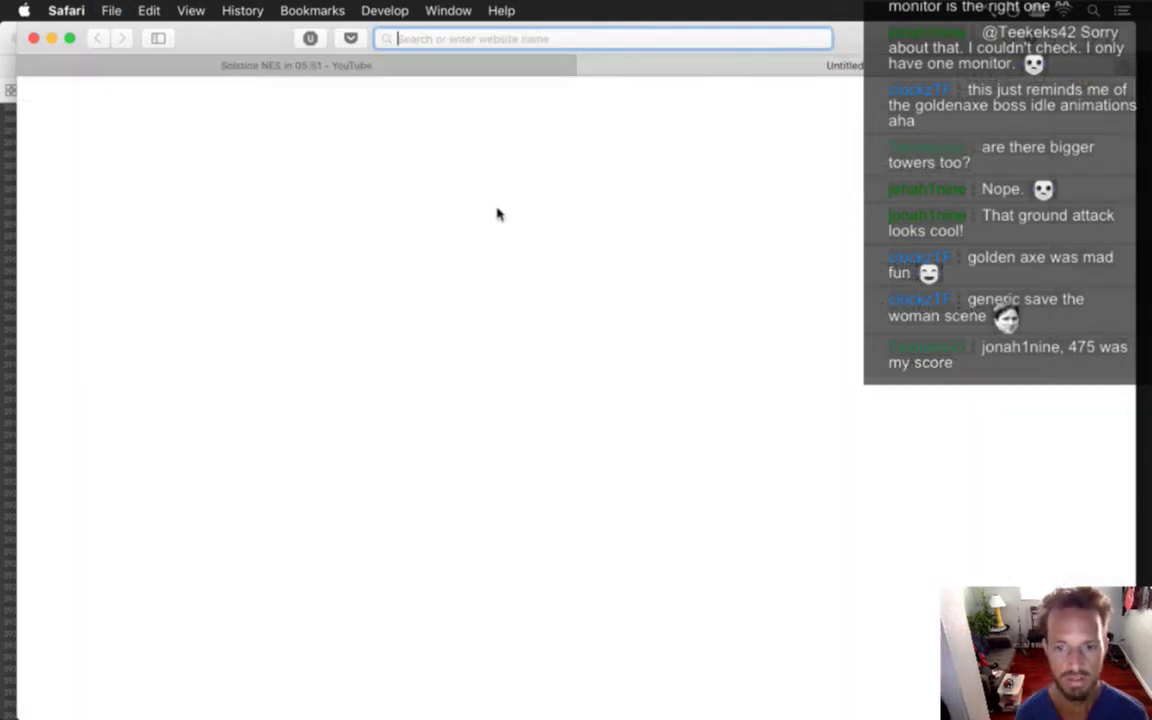
left_click(245, 10)
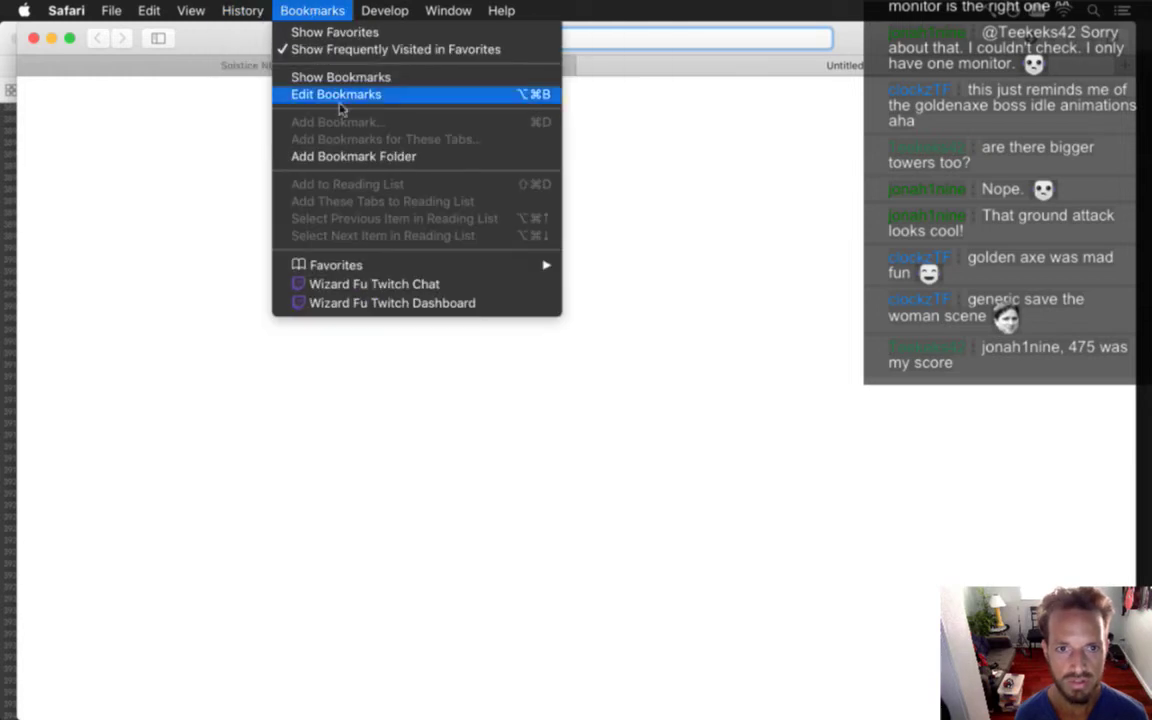
left_click(409, 285)
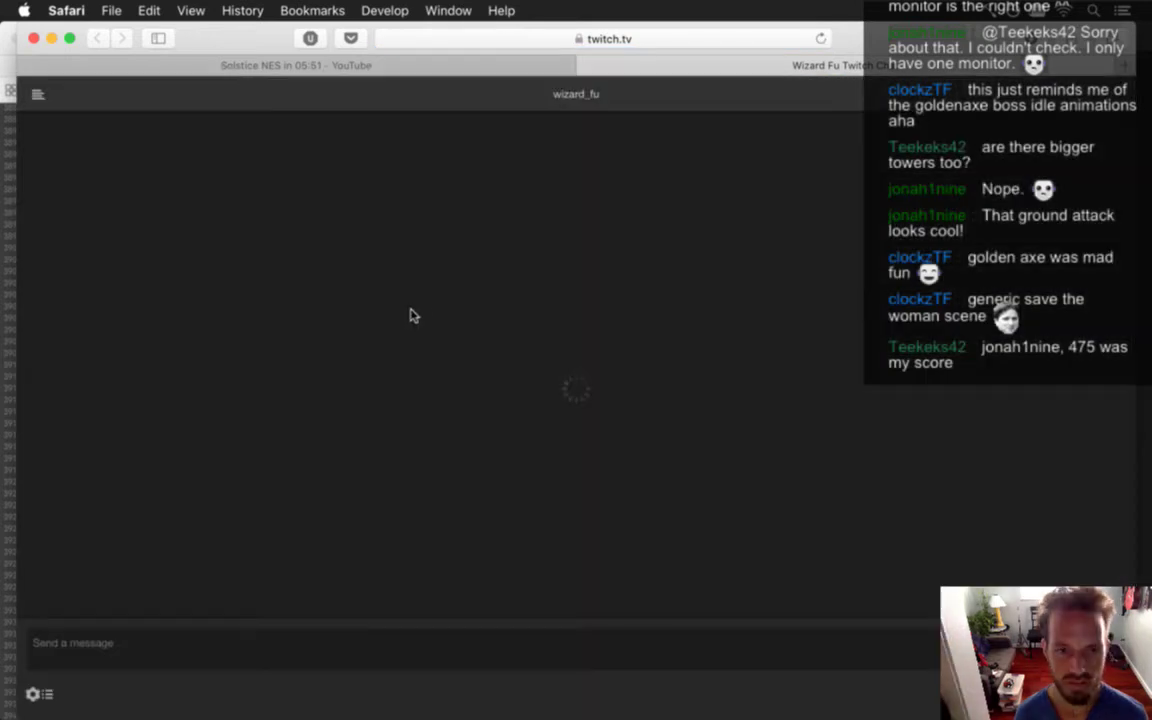
left_click(210, 657)
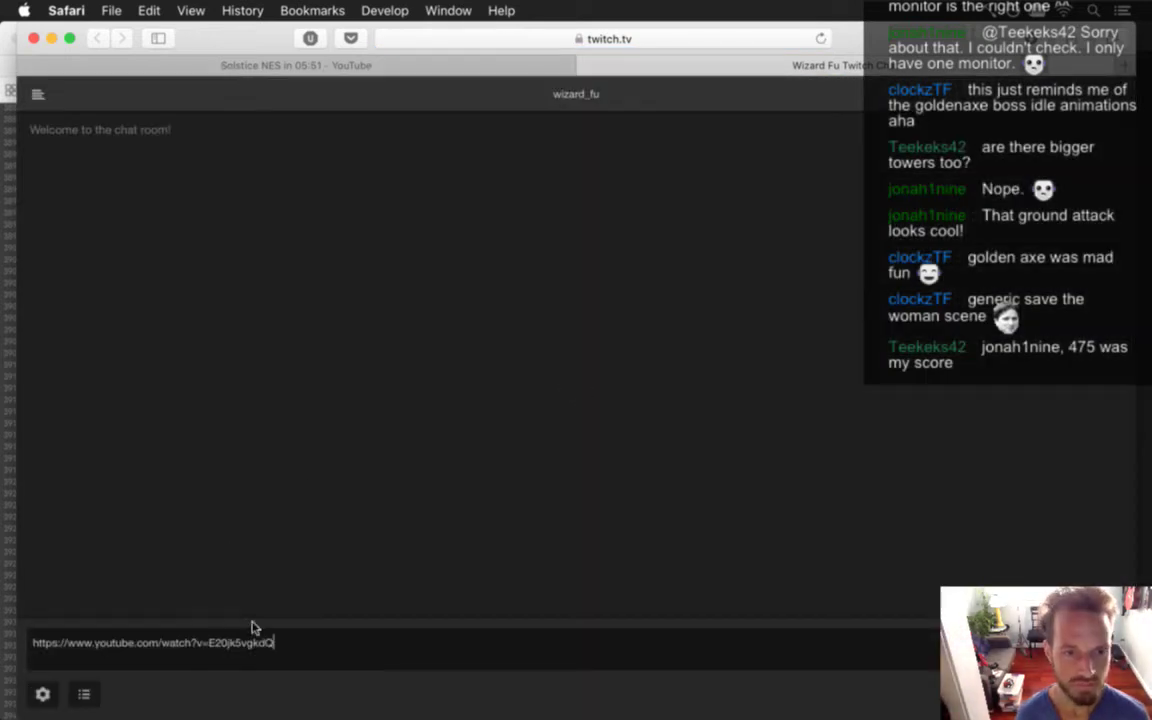
key("Return")
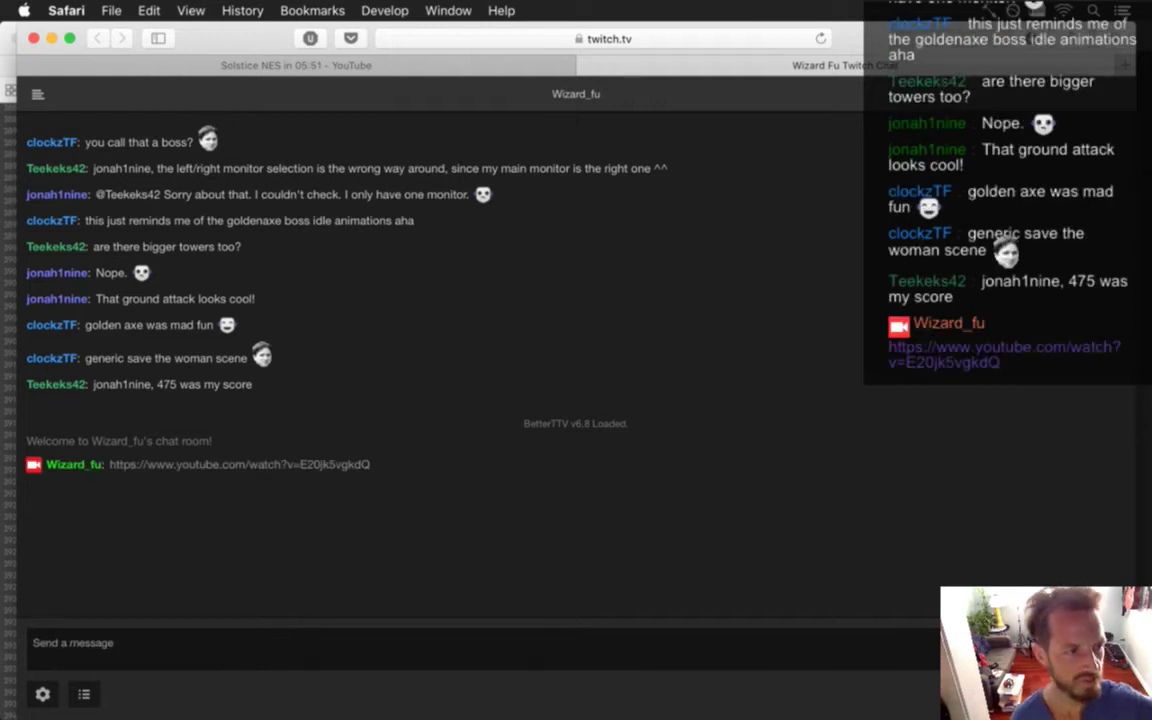
Return to the search results and watch the "Solstice 100% speed run in 12:22" video in theater mode
key("ctrl+shift+Tab")
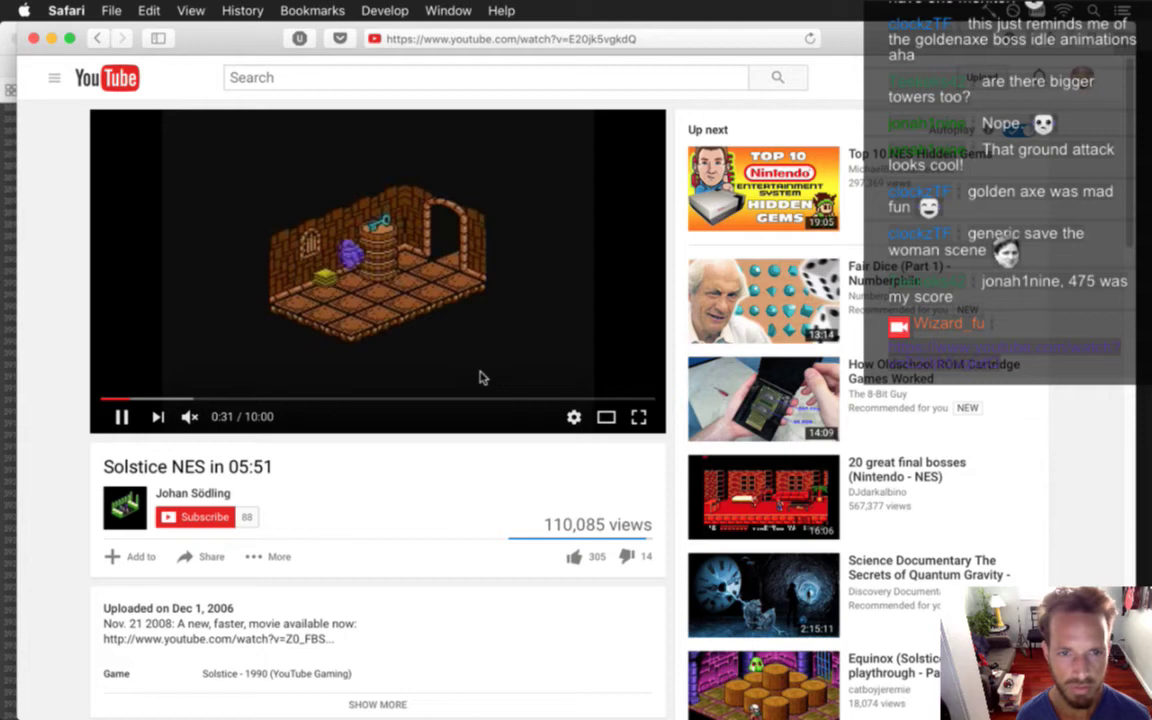
left_click(100, 39)
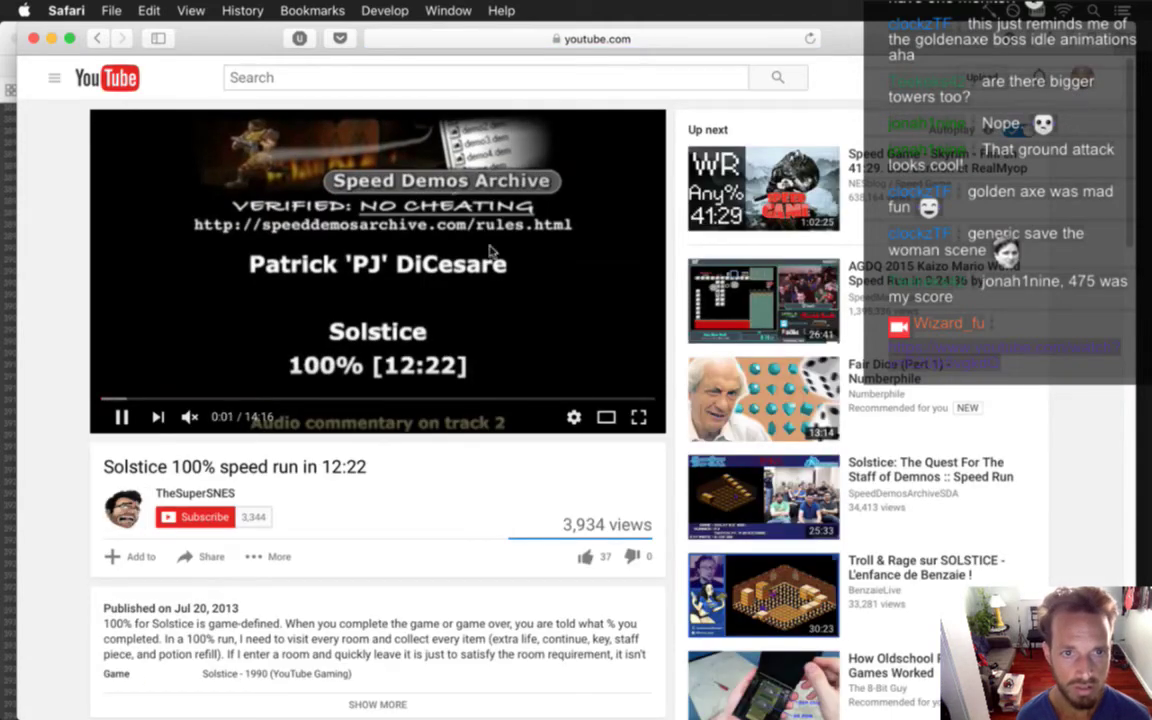
left_click(606, 417)
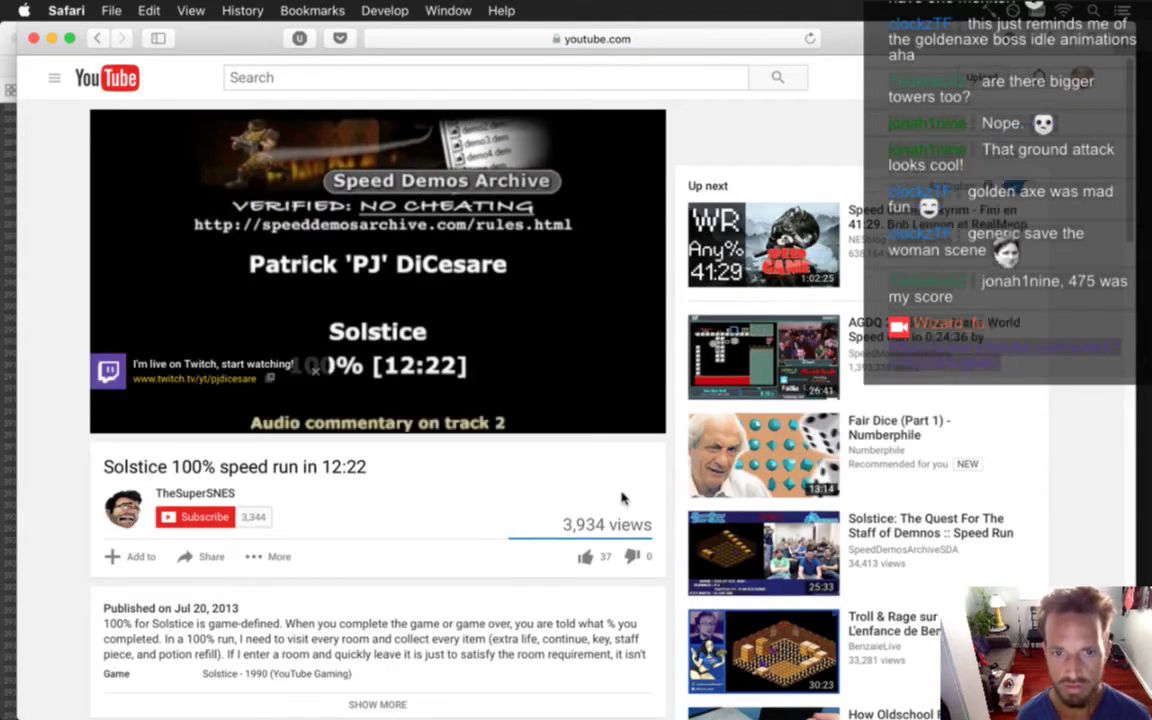
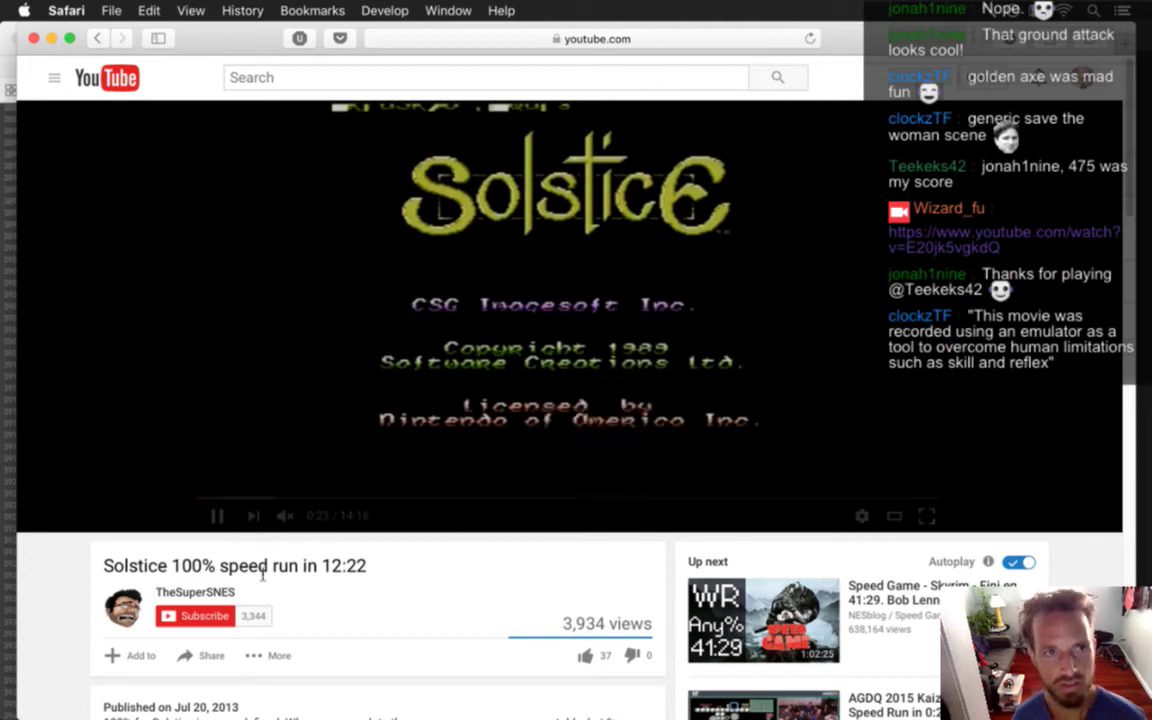
Switch to Photoshop and fill the gaps in the torso and along the leg edges on Layer 1 of group 2 with the sampled dark colour
key("super+Tab")
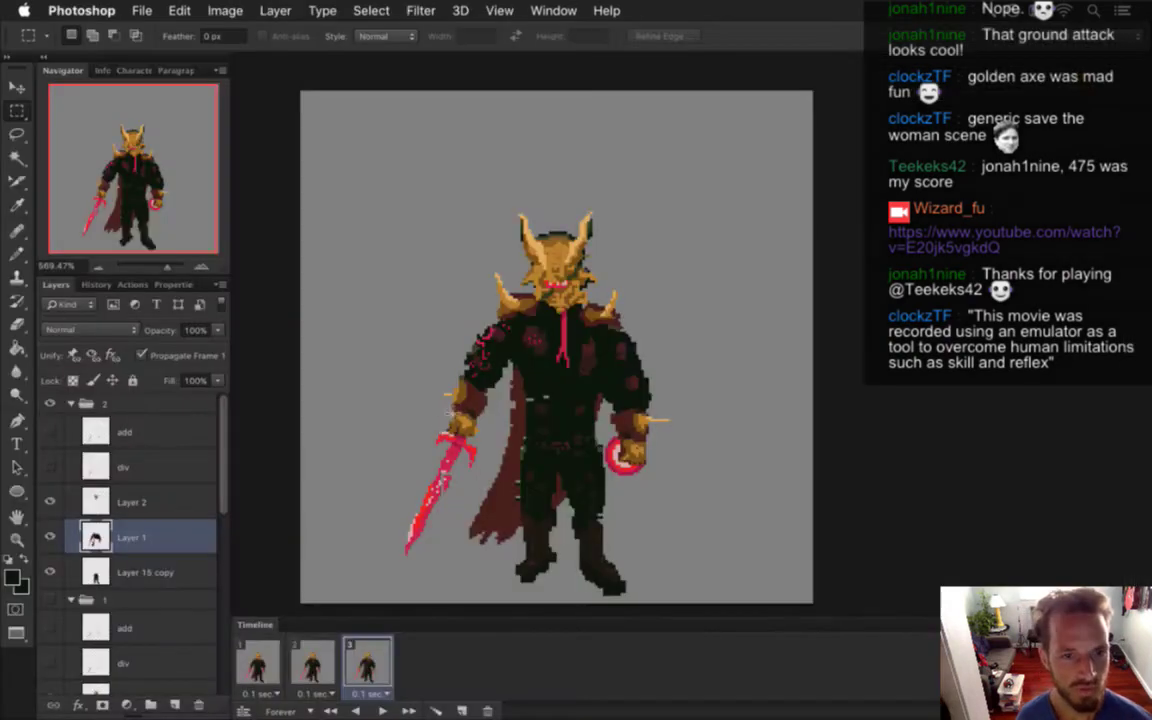
key("space")
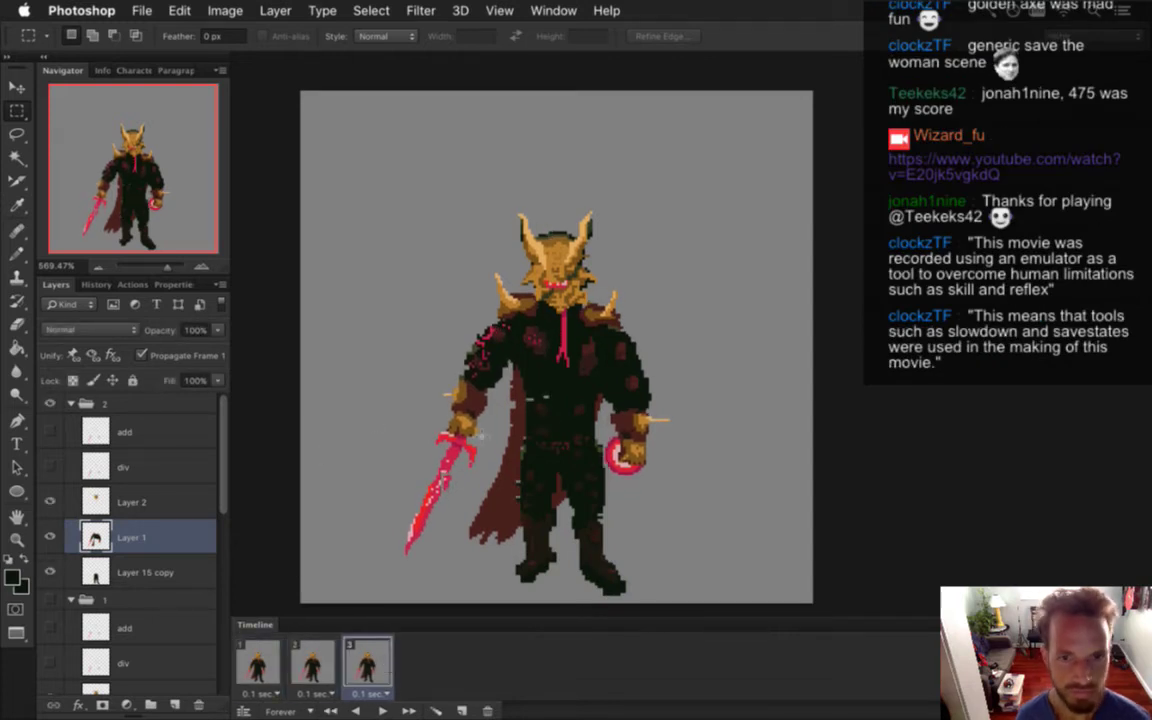
key("i")
scroll(527, 424, "up", 3)
key("b")
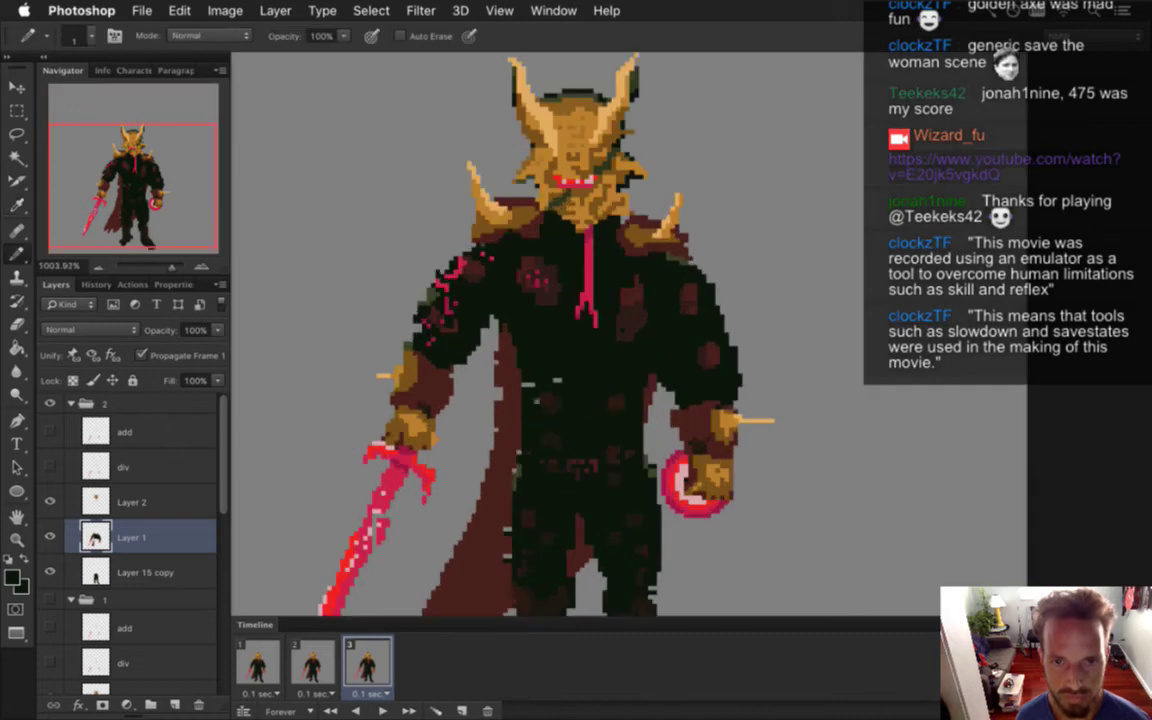
left_click_drag(532, 545, 553, 415)
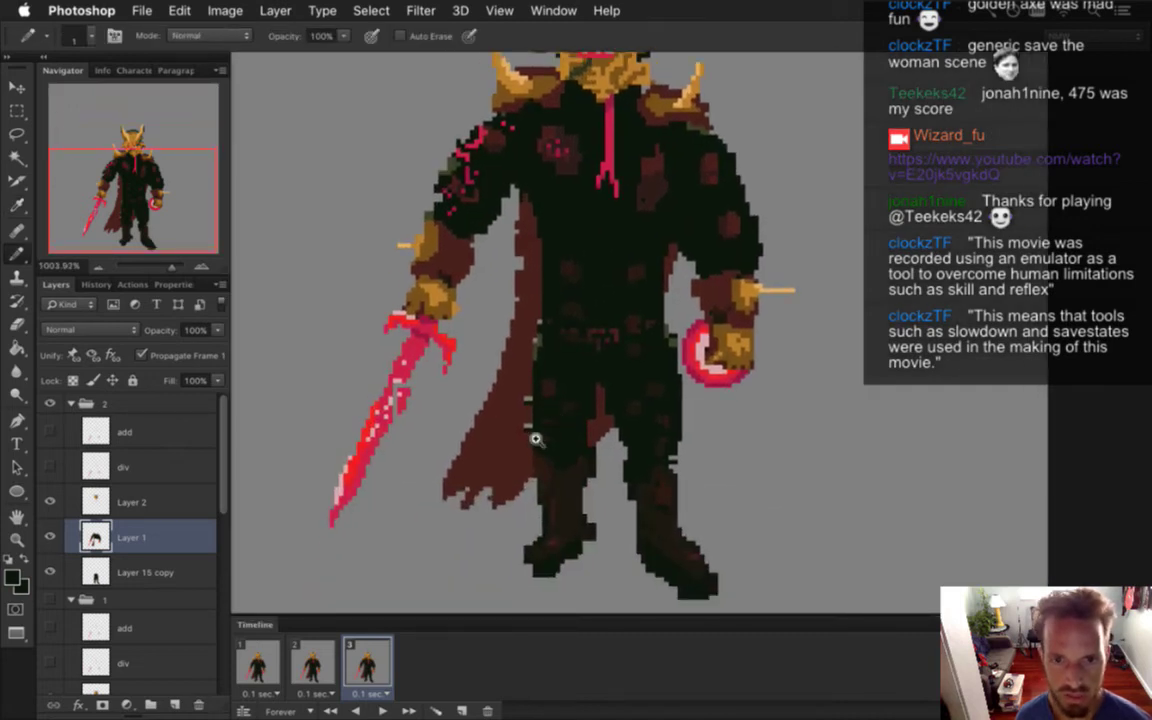
scroll(485, 399, "up", 2)
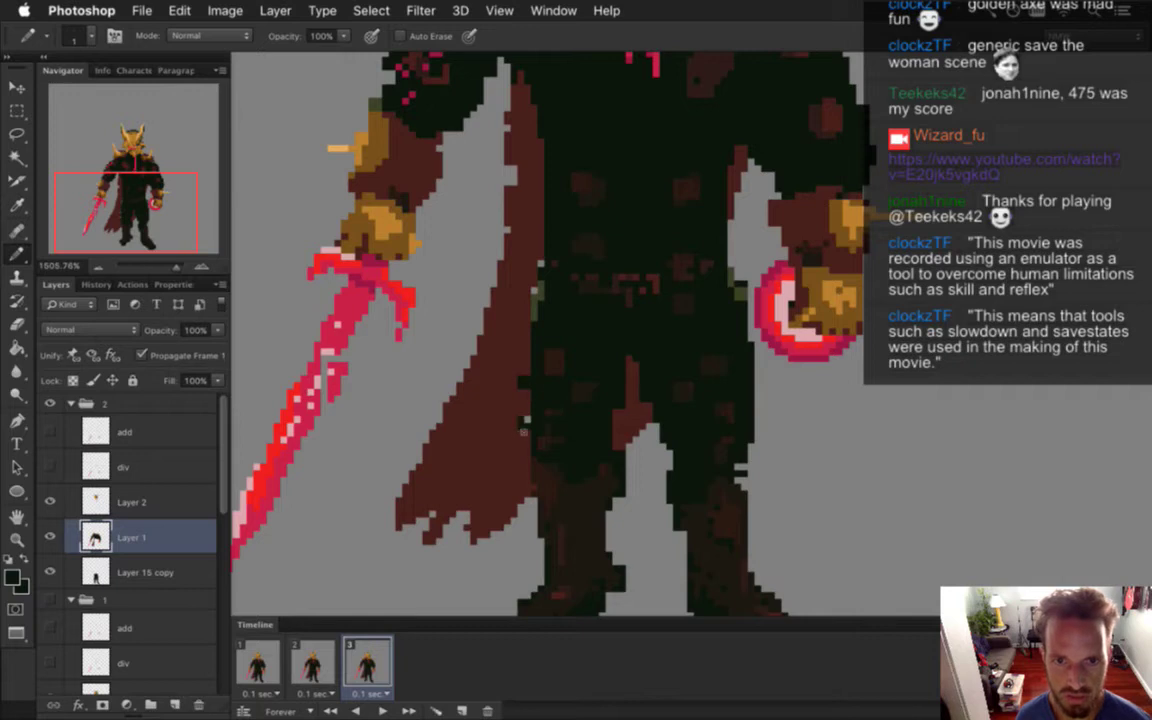
scroll(580, 440, "down", 3)
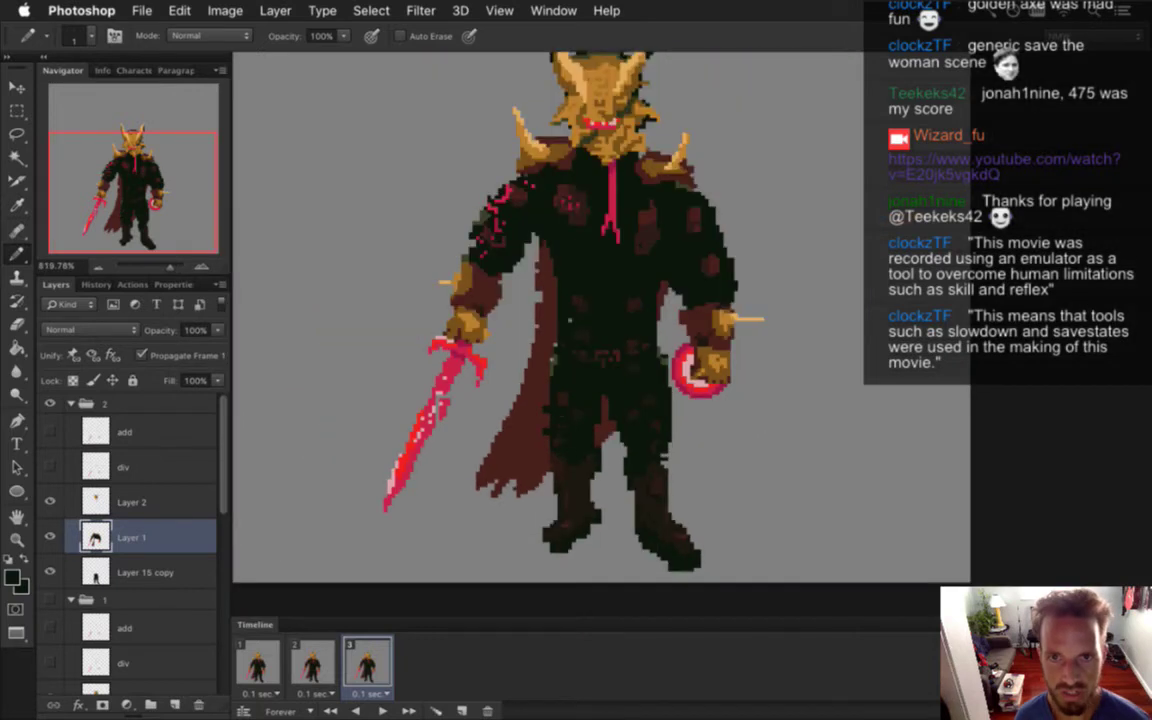
left_click_drag(565, 212, 627, 327)
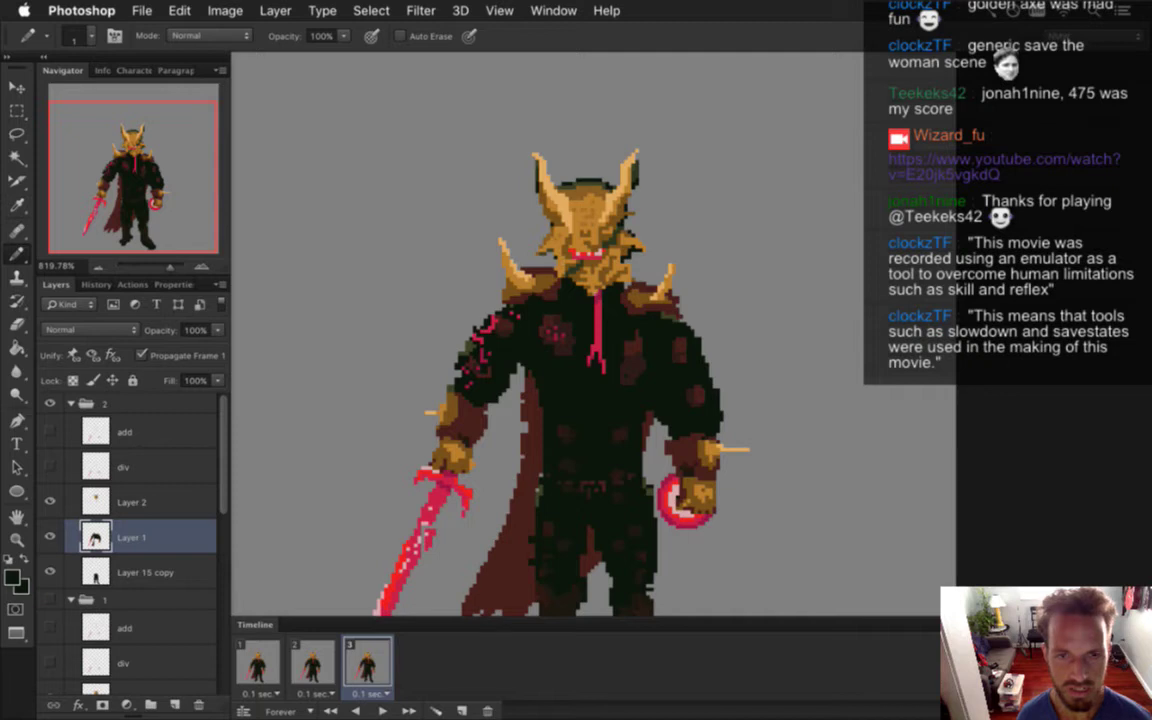
On Layer 2 of group 2, repaint the teeth in the mouth as a continuous line with the sampled light pink
scroll(593, 292, "up", 1)
left_click(103, 505)
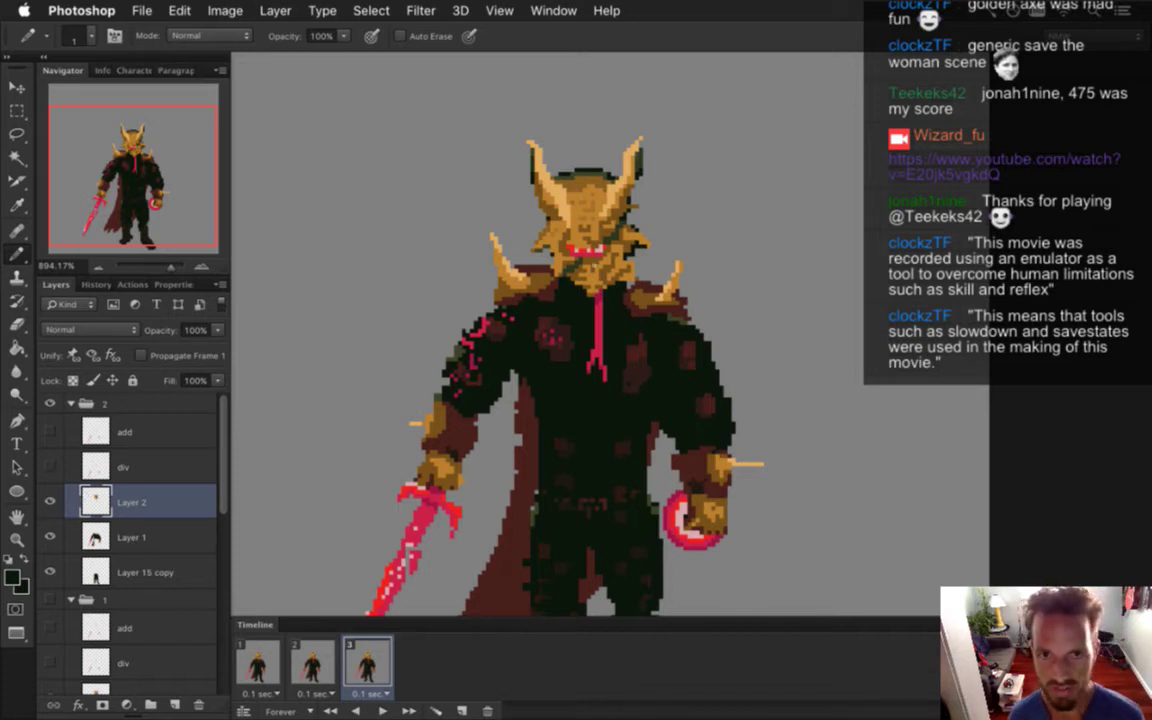
left_click(542, 232, "alt")
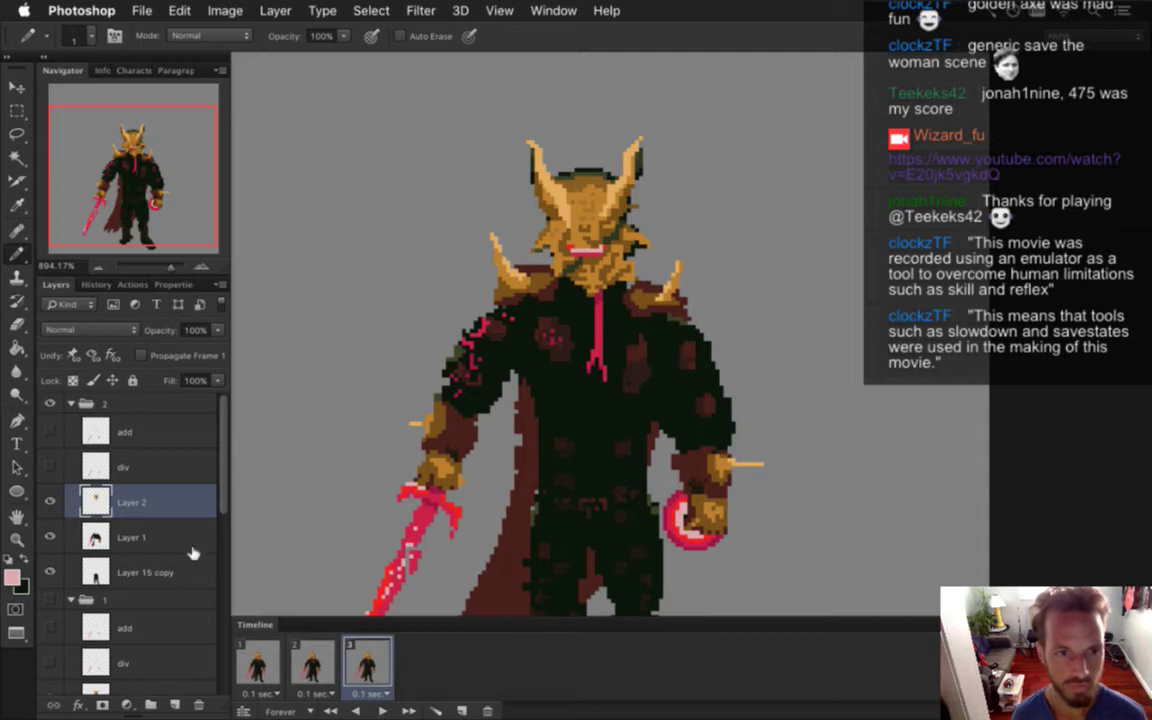
Select the tongue's forked prong on the sword-arm side, nudge it outward and reconnect it to the tongue with the sampled red
key("m")
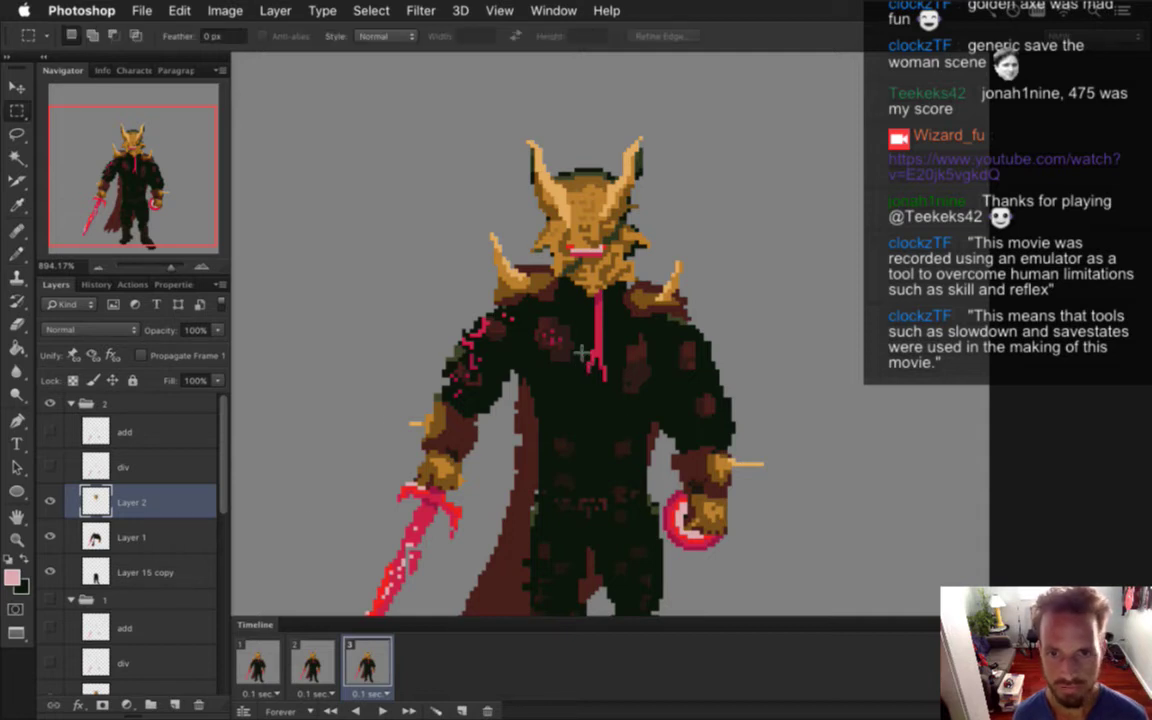
key("v")
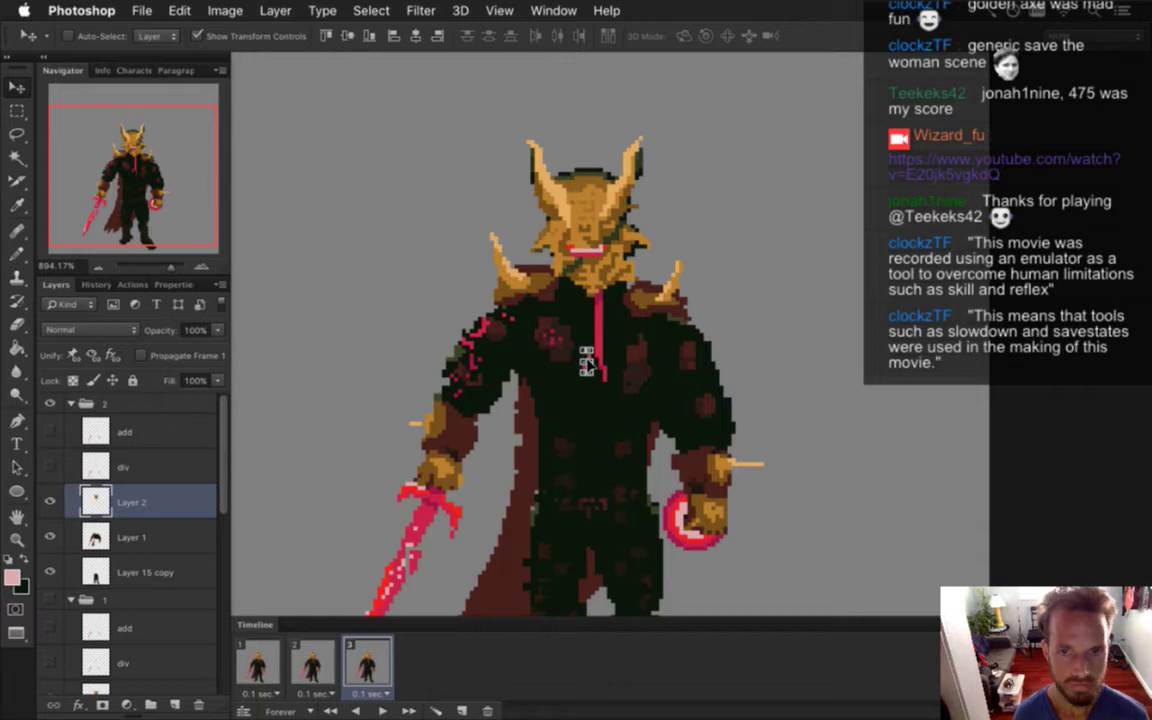
key("i")
left_click(604, 358)
key("b")
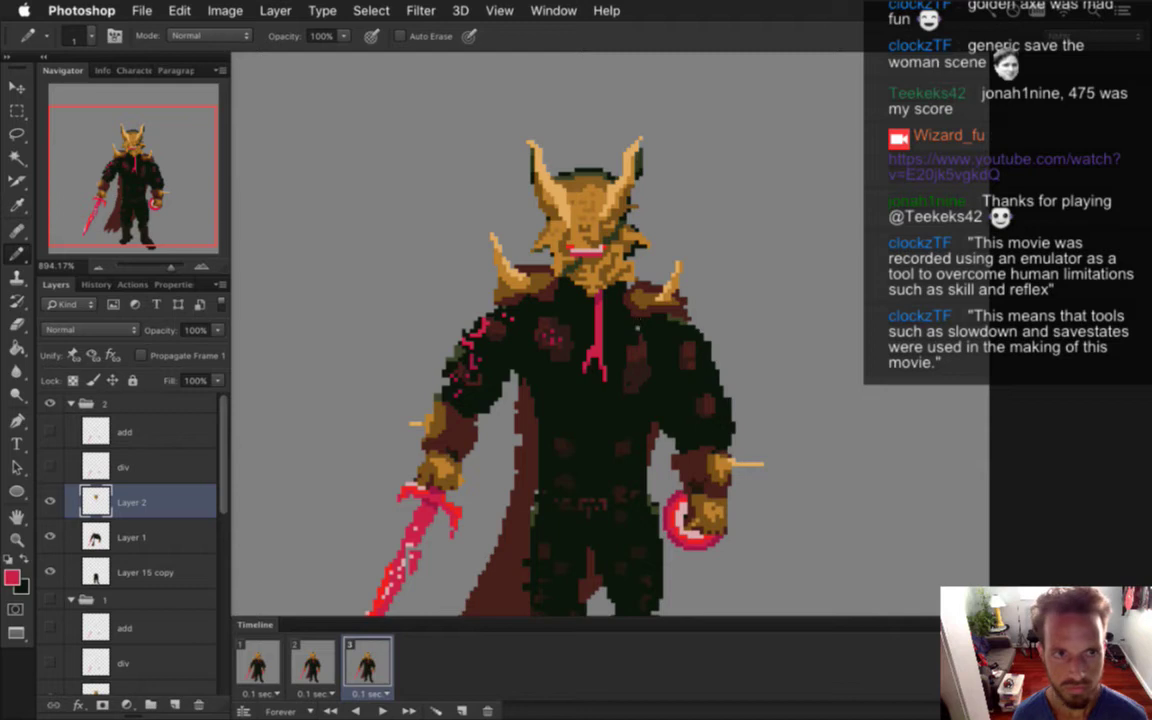
On Layer 1 of group 2, select the sword's blade below the guard and nudge it up
key("e")
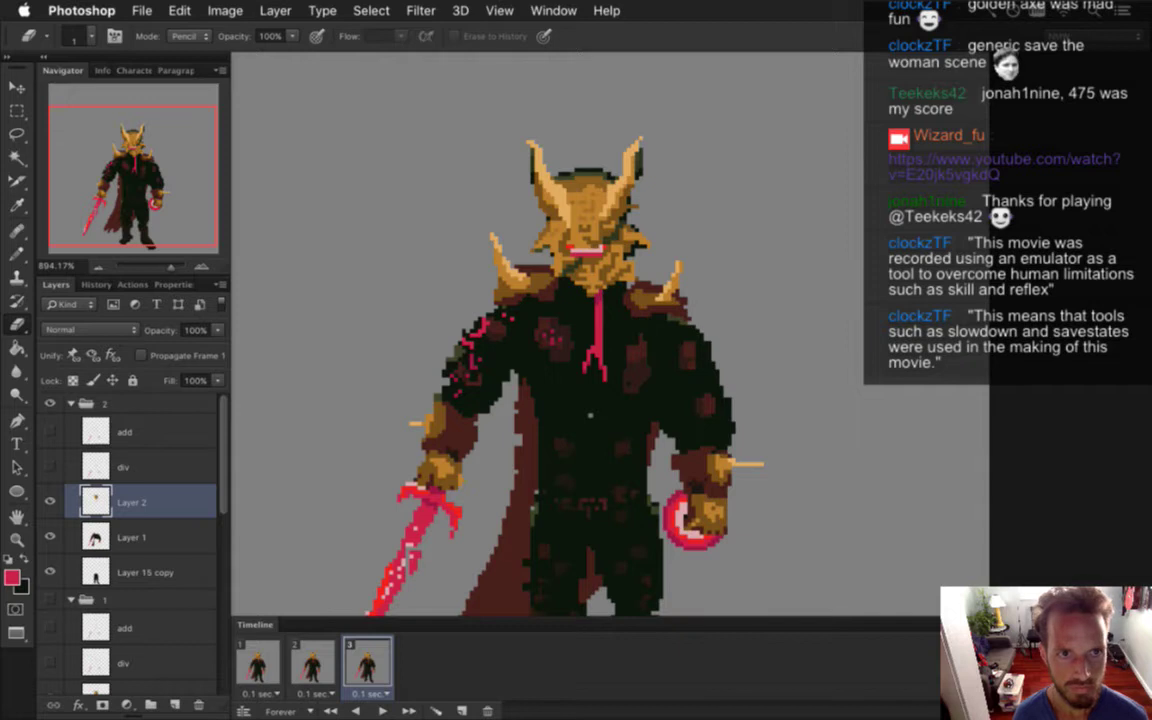
scroll(586, 481, "down", 3)
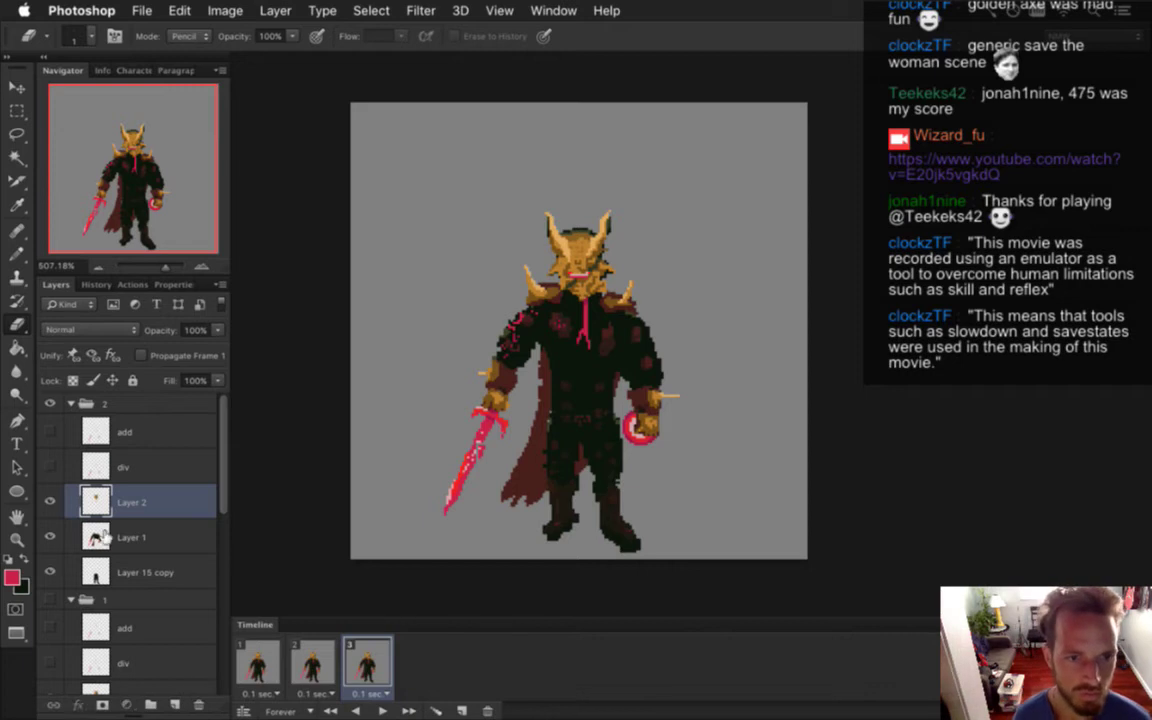
left_click(106, 540)
key("m")
left_click_drag(401, 431, 486, 552)
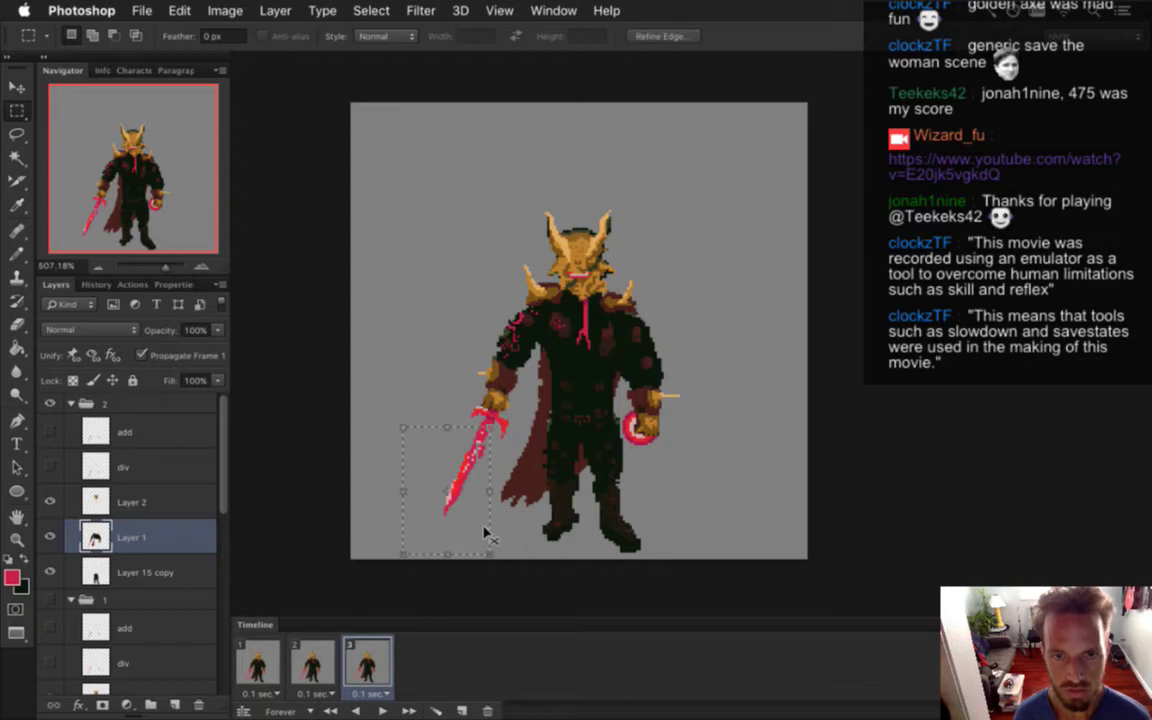
key("v")
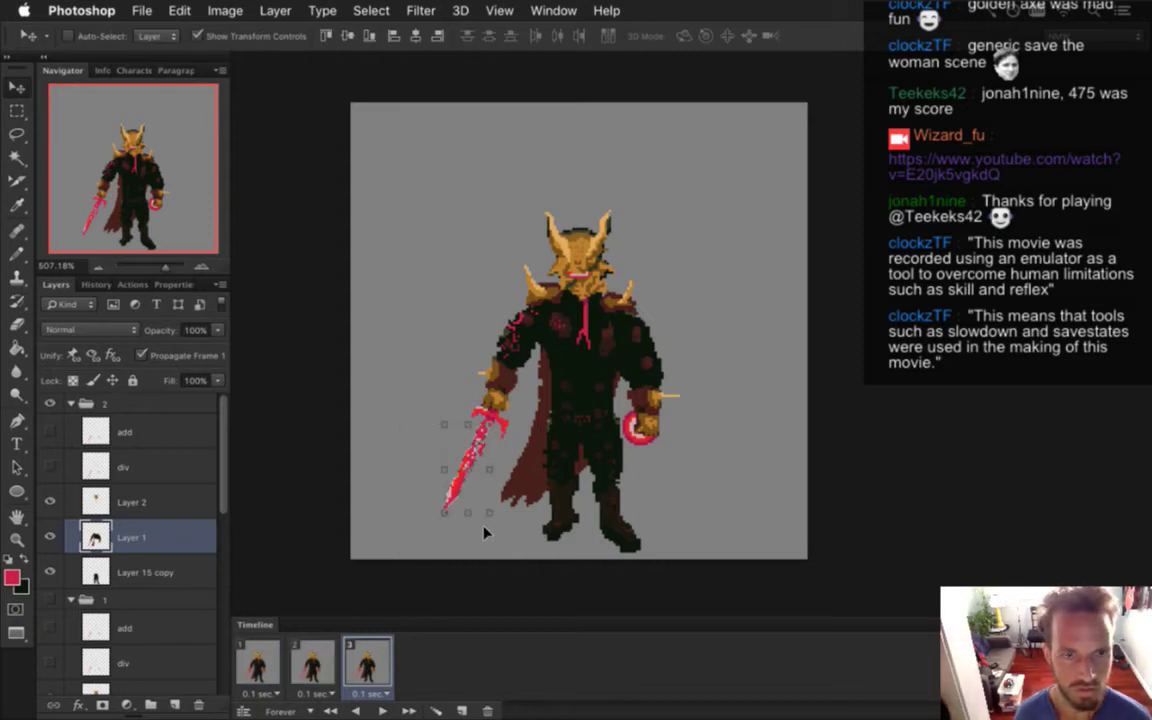
key("super+z")
key("m")
left_click_drag(390, 445, 494, 534)
key("v")
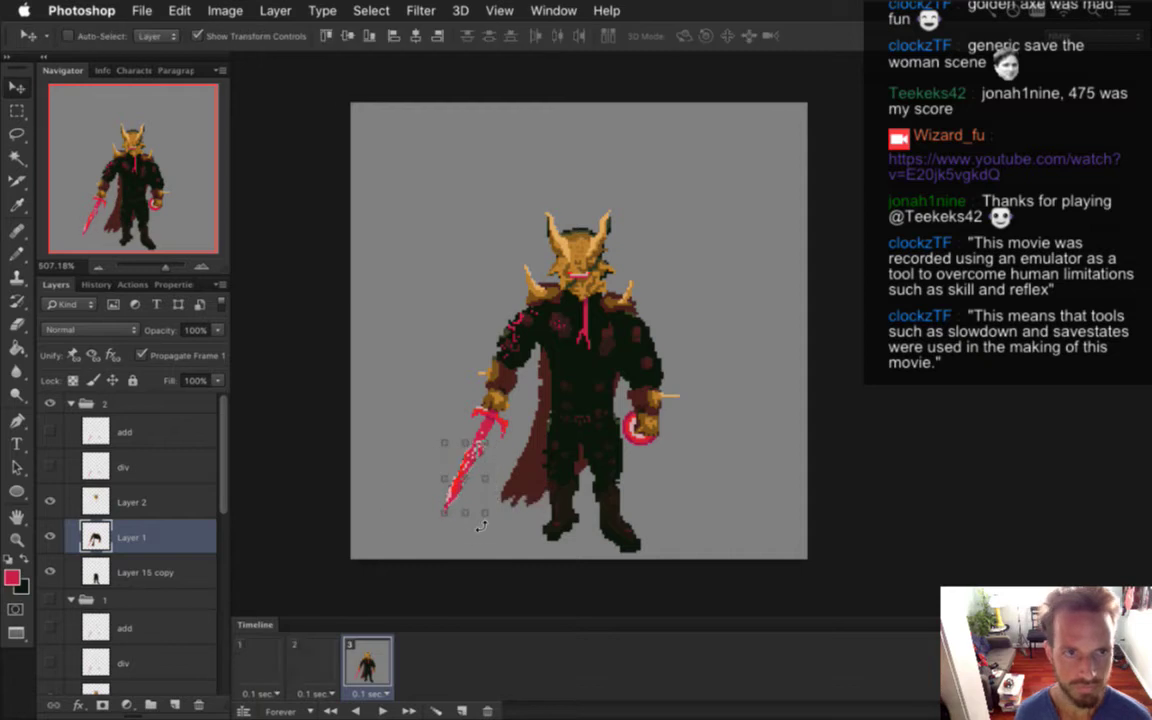
key("Up")
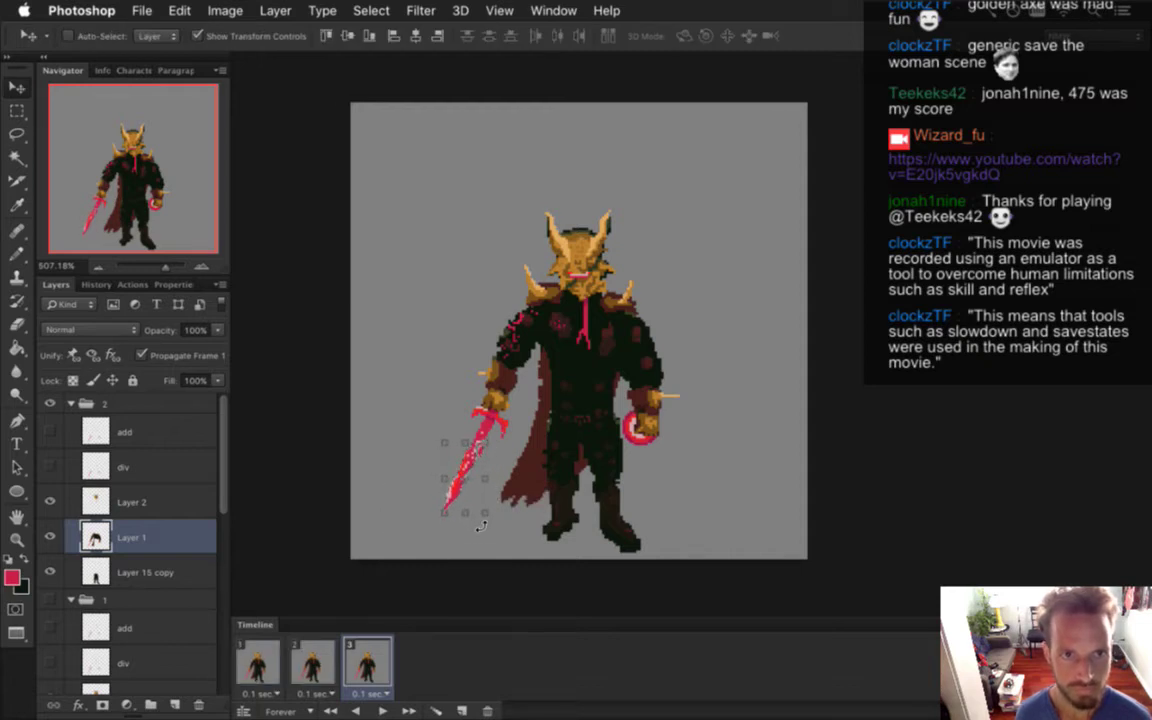
Select the small jagged piece on the blade's cape-side edge below the guard, realign it with the blade and deselect
key("m")
left_click_drag(485, 460, 612, 471)
left_click_drag(469, 415, 506, 456)
key("v")
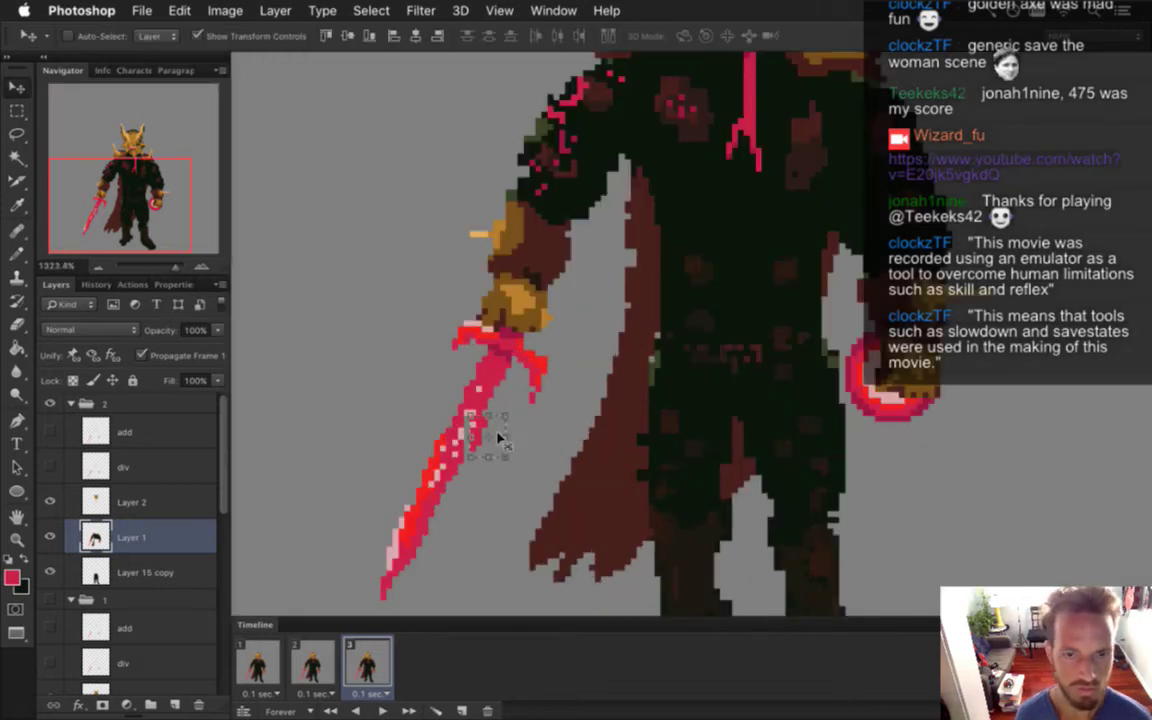
key("m")
left_click(497, 447)
key("super+d")
left_click_drag(748, 462, 720, 463)
left_click_drag(750, 418, 682, 418)
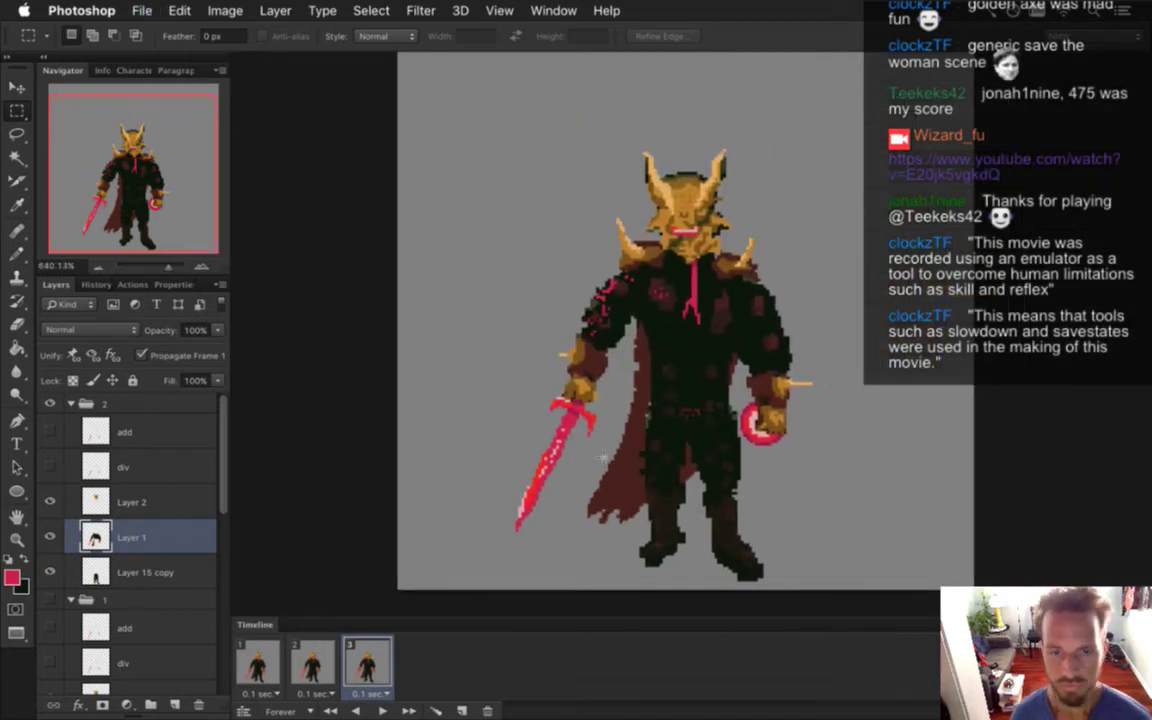
Compare animation frames 1, 2 and 3 to check the boss's movement between them
left_click(258, 660)
left_click(312, 660)
left_click(364, 659)
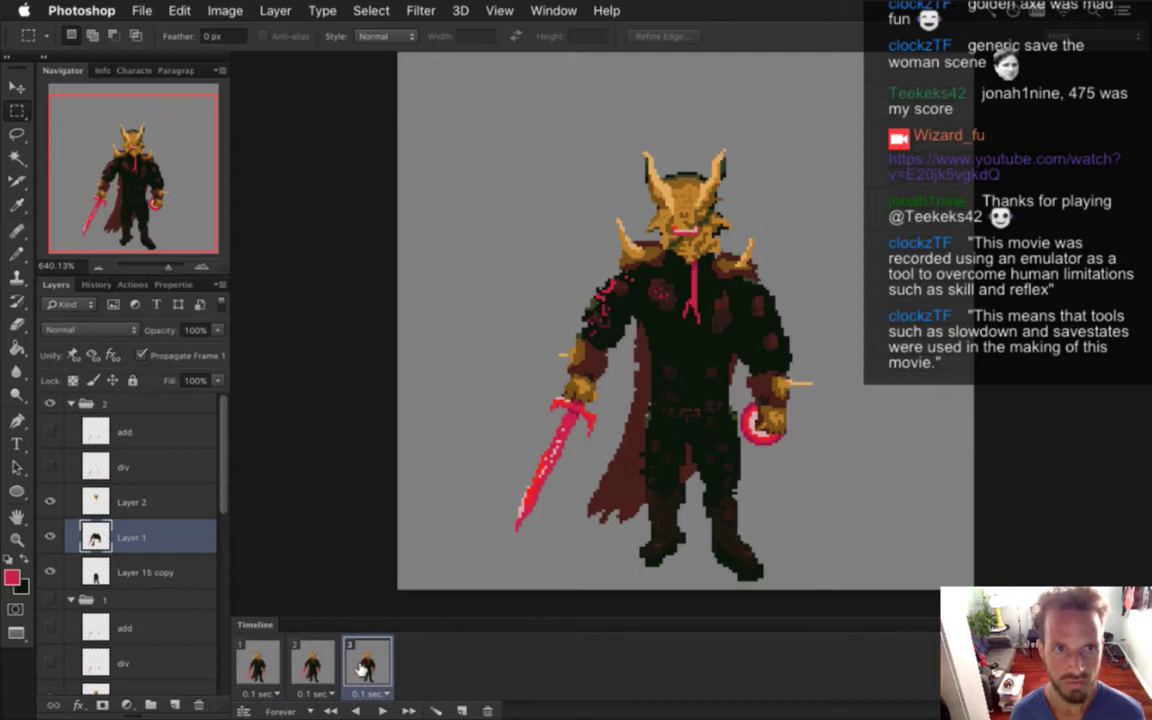
left_click(312, 660)
left_click(356, 655)
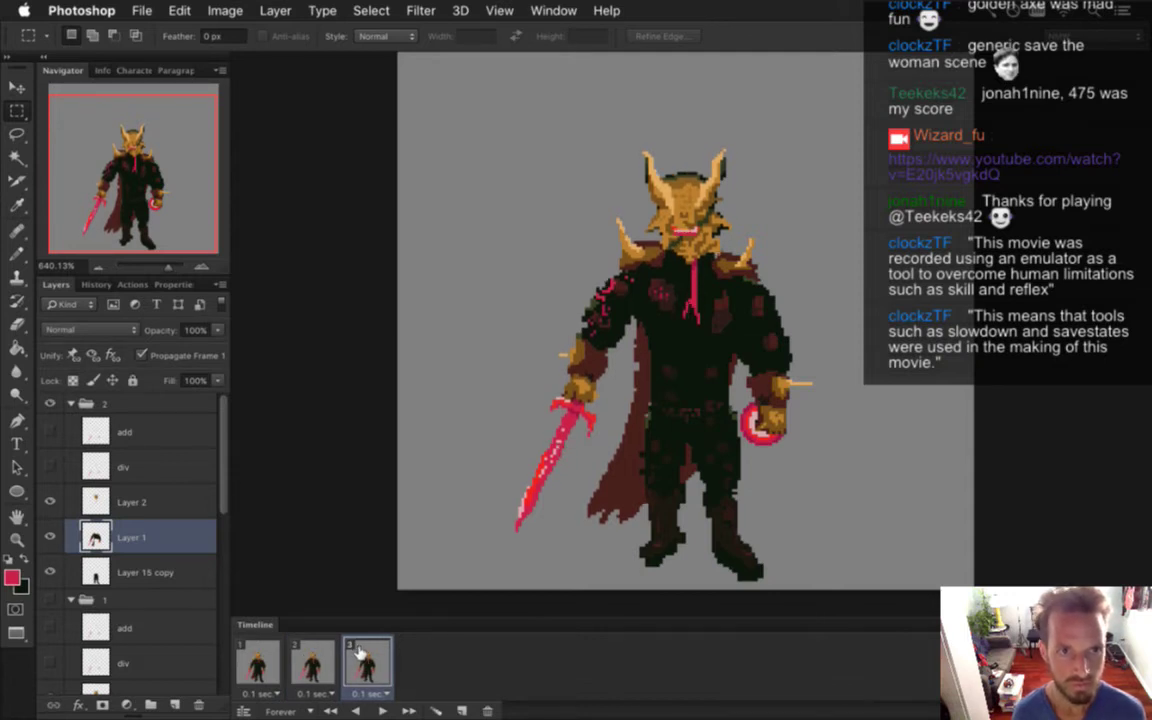
Select the sword arm's forearm and hand together with the sword on Layer 1 and nudge them up
left_click_drag(462, 290, 600, 430)
key("v")
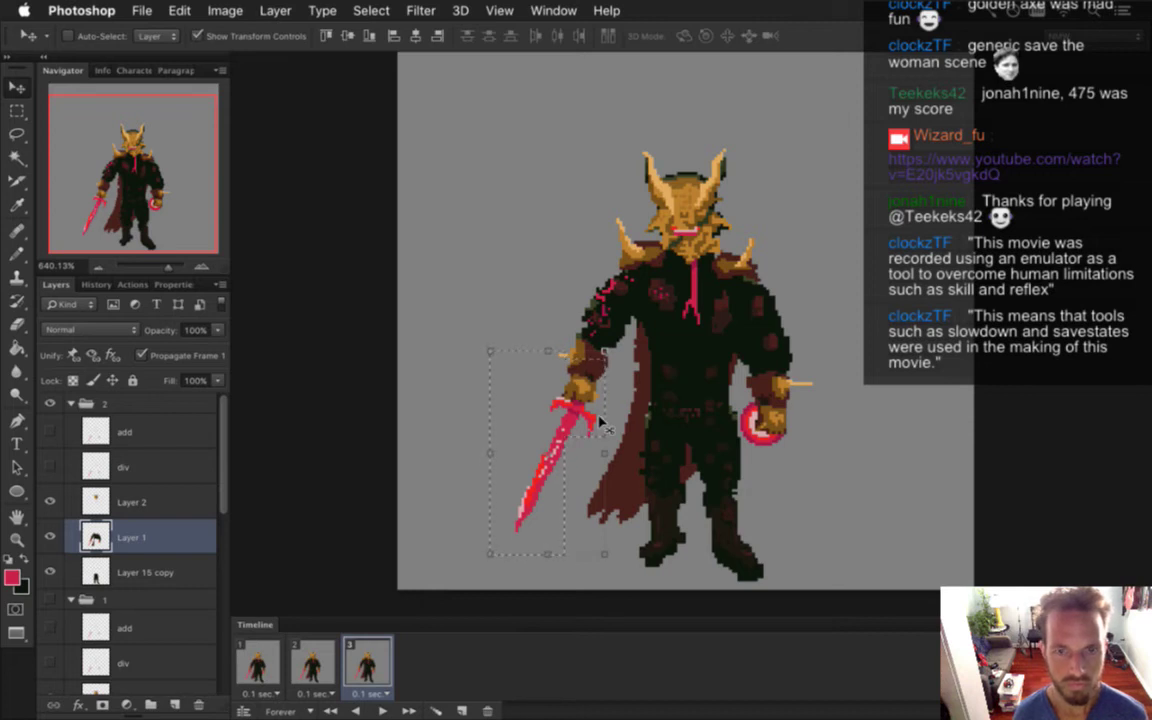
key("m")
left_click_drag(533, 329, 576, 366)
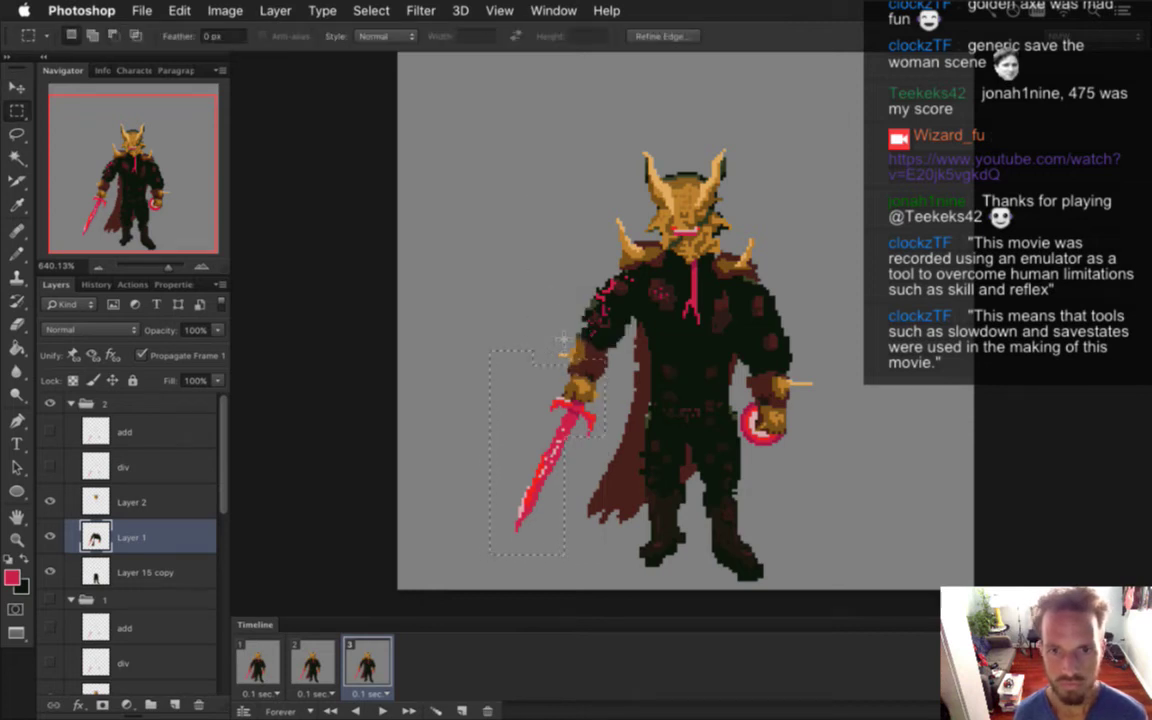
key("v")
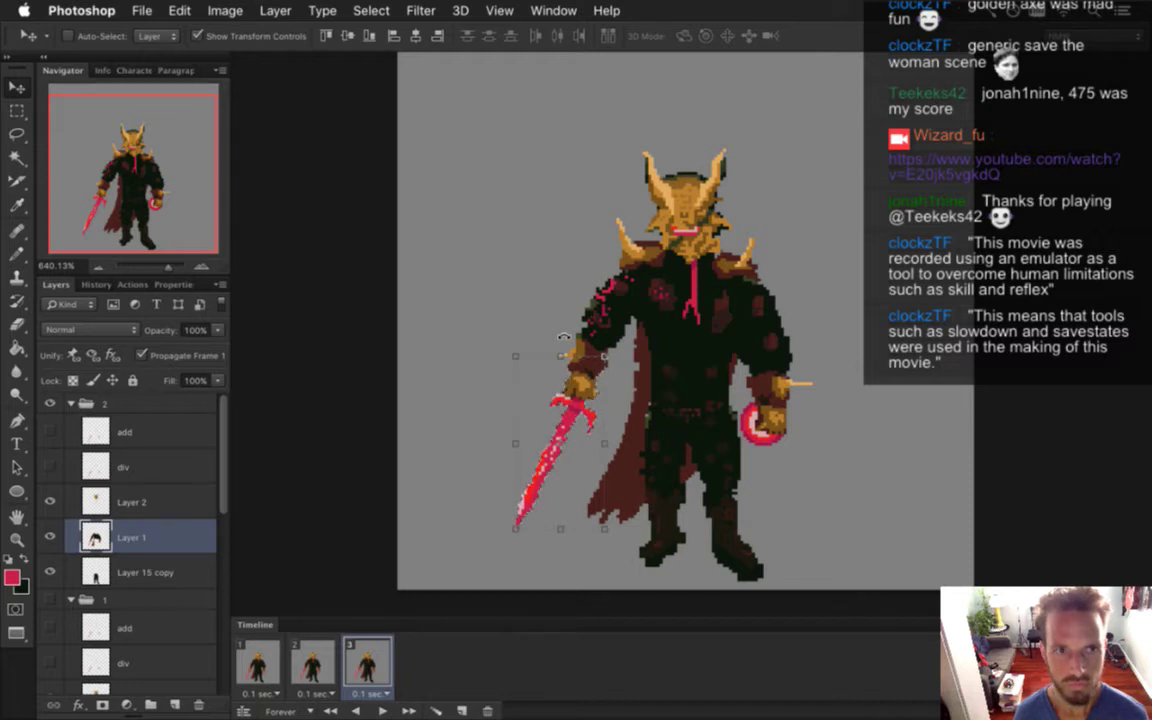
Reselect the sword arm from the elbow down, including the sword, nudge its position and deselect
key("m")
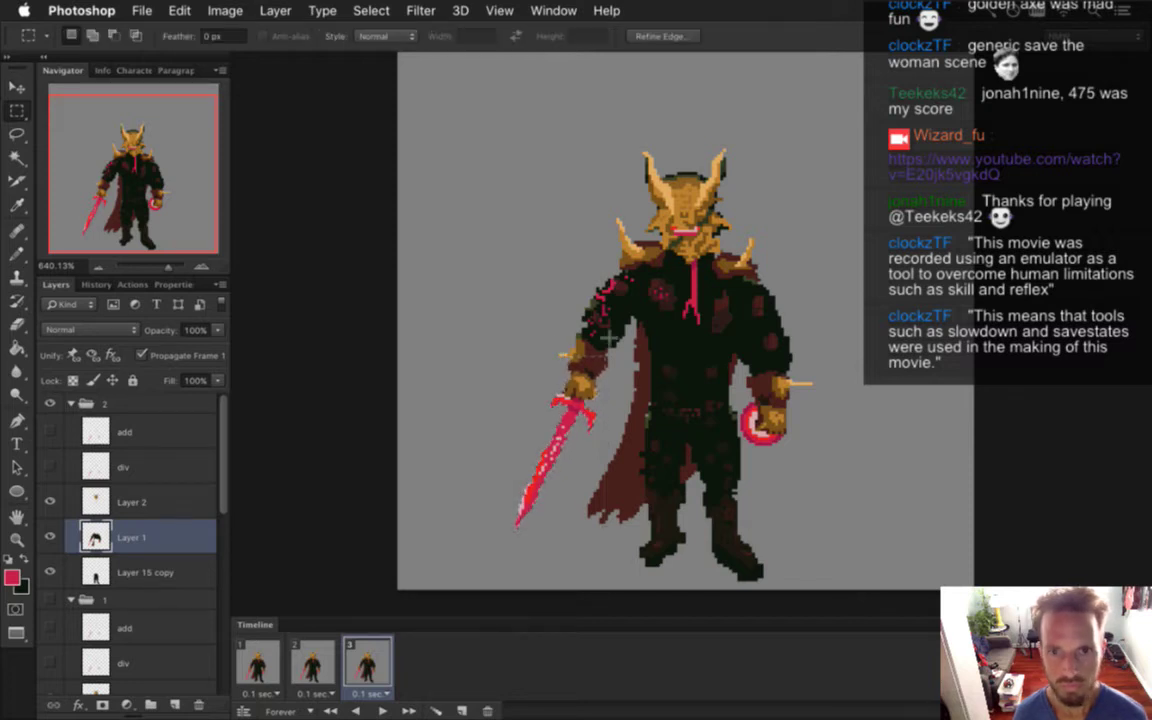
mouse_move(469, 336)
left_mouse_down()
mouse_move(543, 566)
mouse_move(564, 573)
left_mouse_up()
mouse_move(547, 334)
left_mouse_down()
mouse_move(613, 426)
mouse_move(563, 440)
mouse_move(580, 451)
left_mouse_up()
left_click_drag(578, 300, 617, 356)
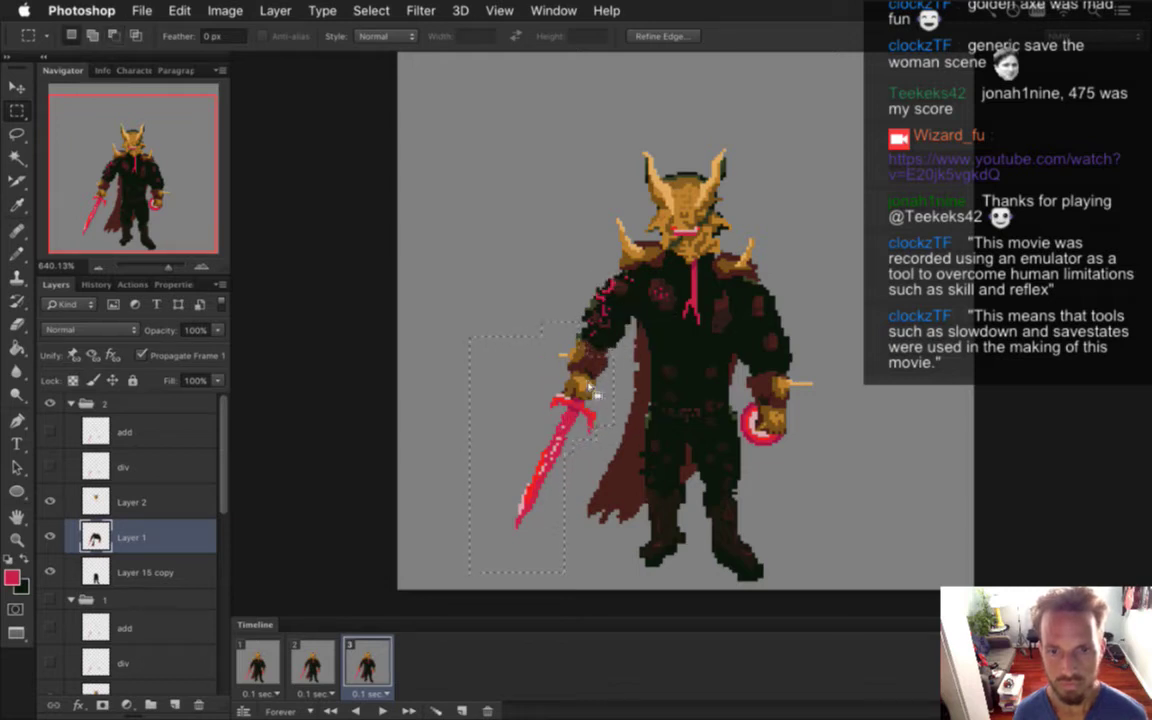
key("v")
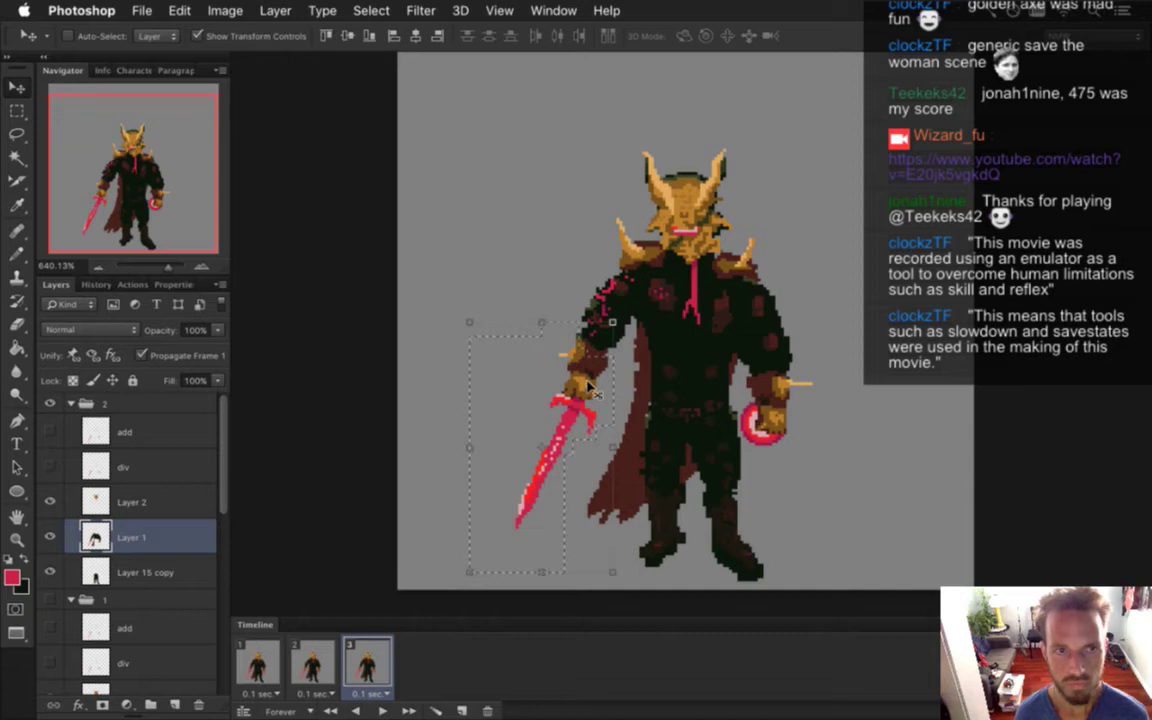
key("super+d")
key("Down")
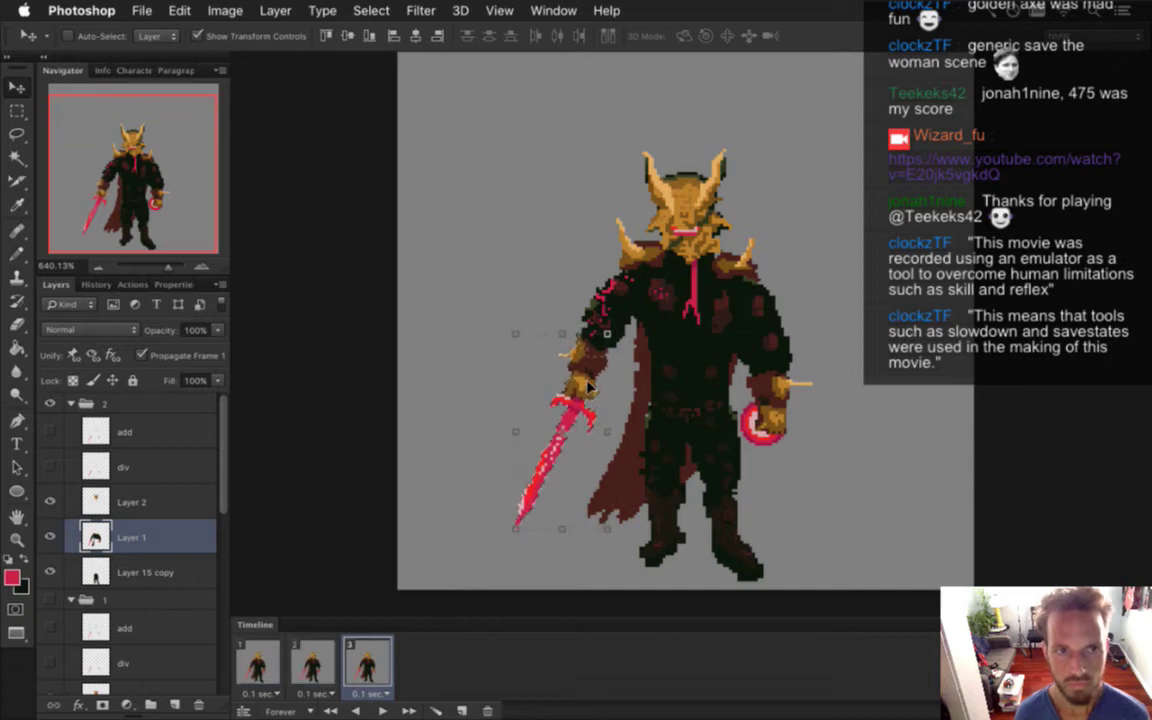
key("m")
key("super+d")
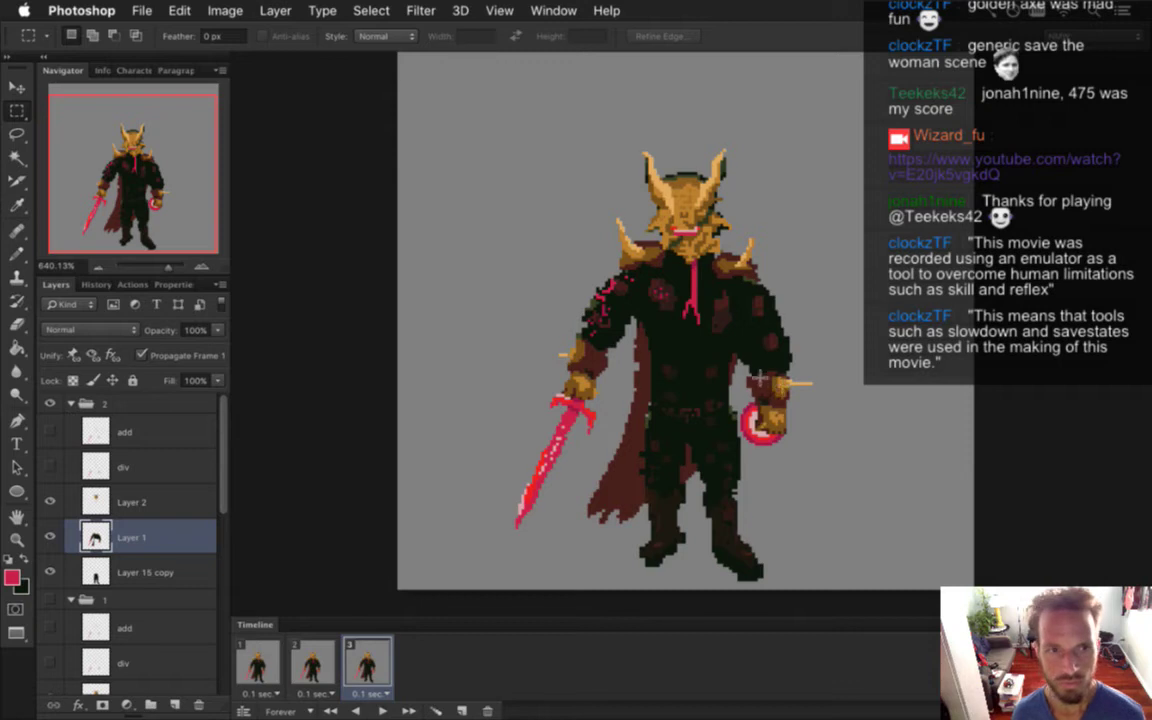
Select the orb-holding arm from below the shoulder, including the orb, and nudge it outward from the torso
left_click_drag(838, 308, 741, 448)
left_click_drag(748, 292, 785, 314, "shift")
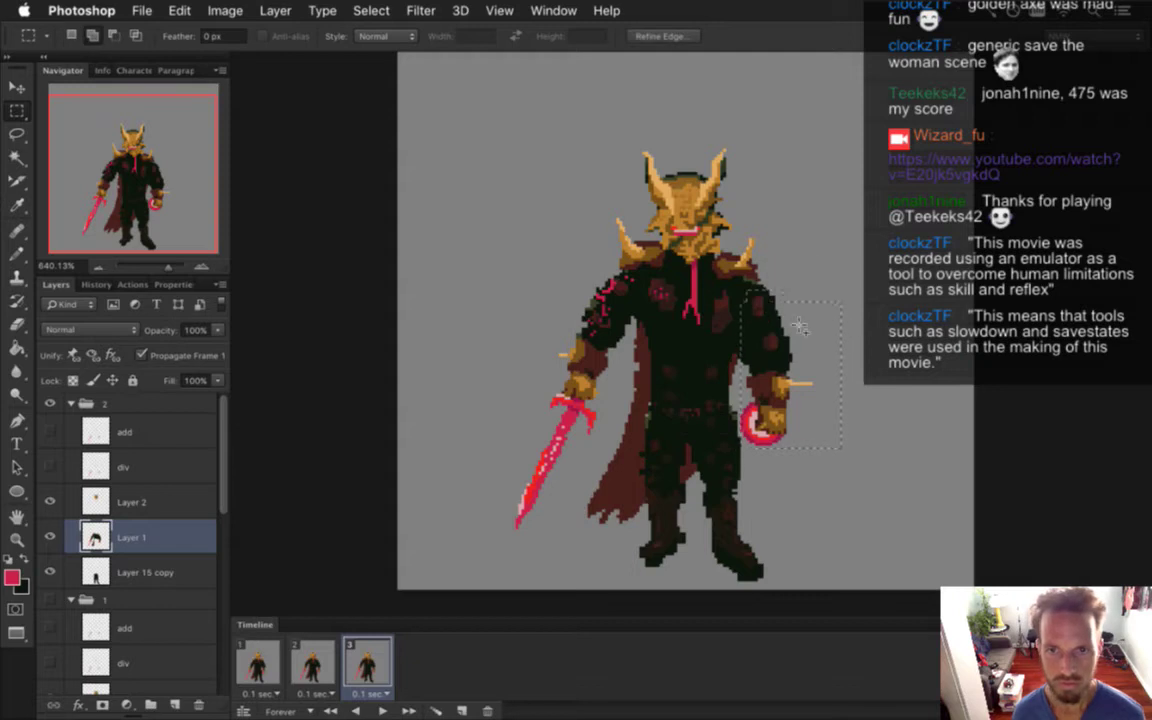
key("v")
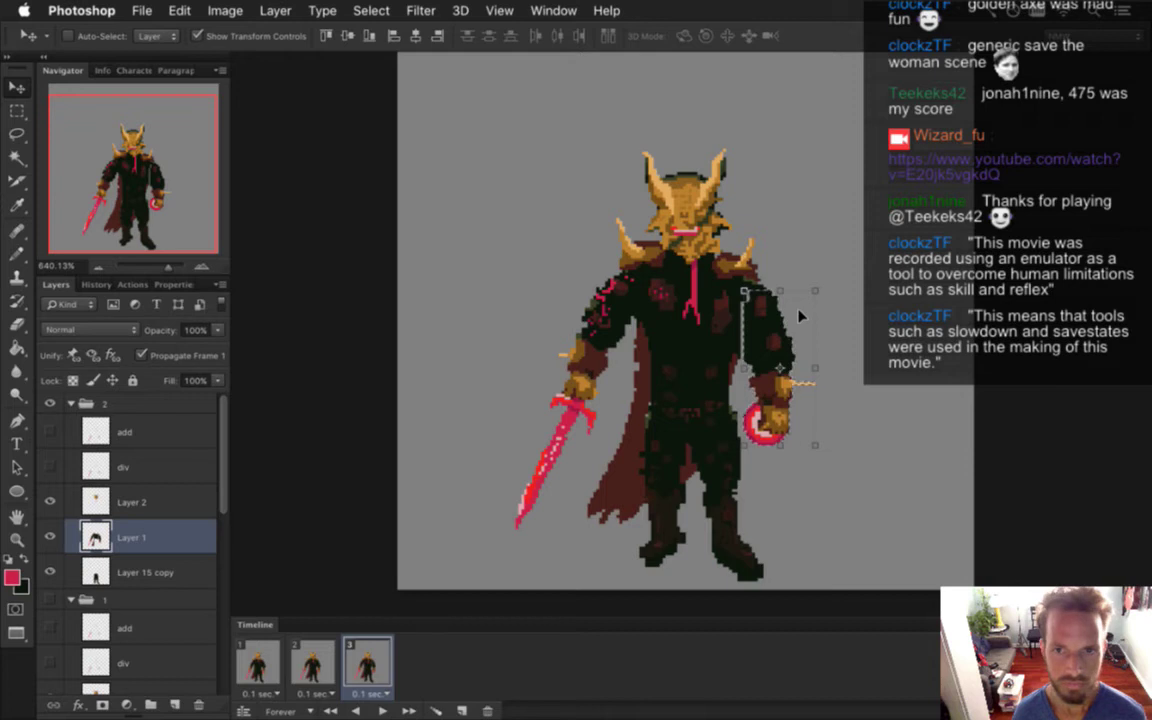
key("m")
key("e")
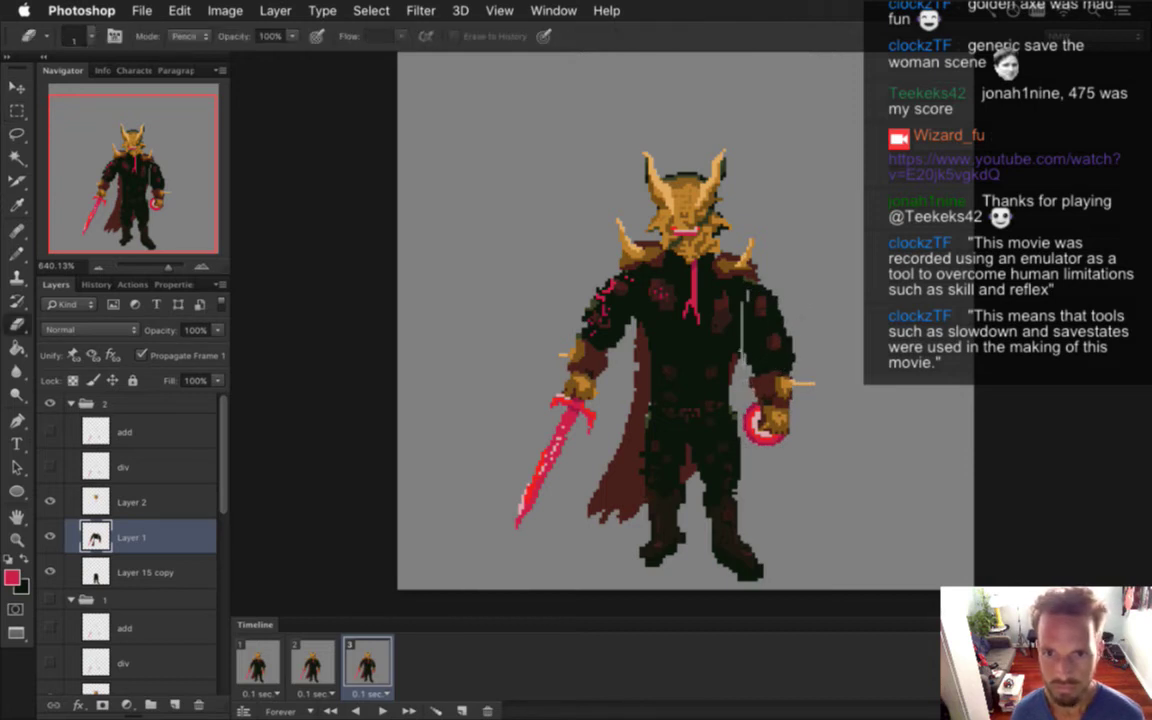
Fill the gap between the orb arm and torso with the sampled dark green, touch up the cape in its brown-red and save
key("b")
left_click(748, 326, "alt")
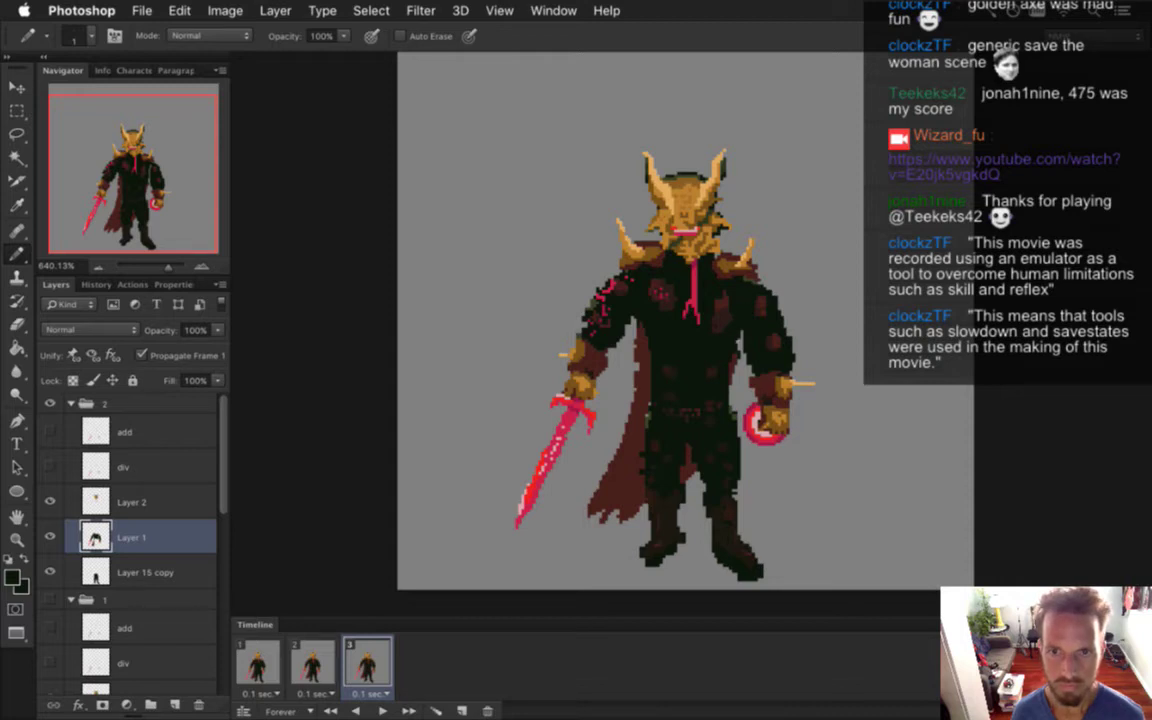
left_click(728, 352, "alt")
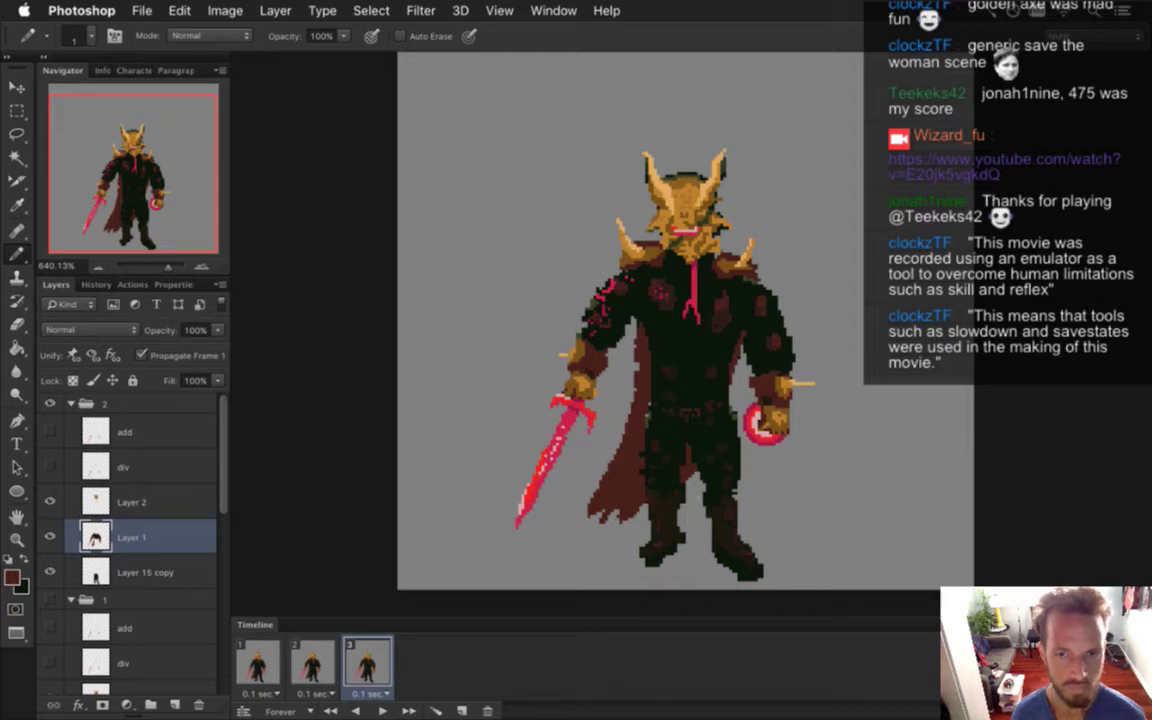
key("super+s")
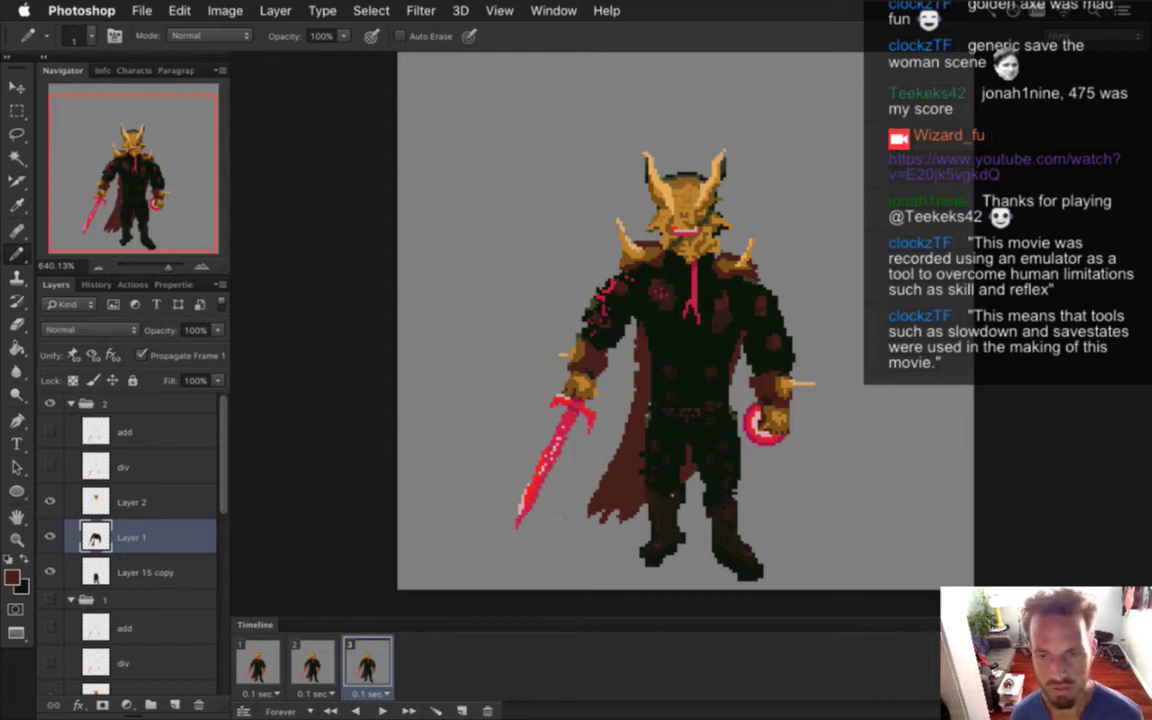
Compare frames 1 and 2, return to frame 2 and select Layer 15 copy in group 1
left_click(312, 664)
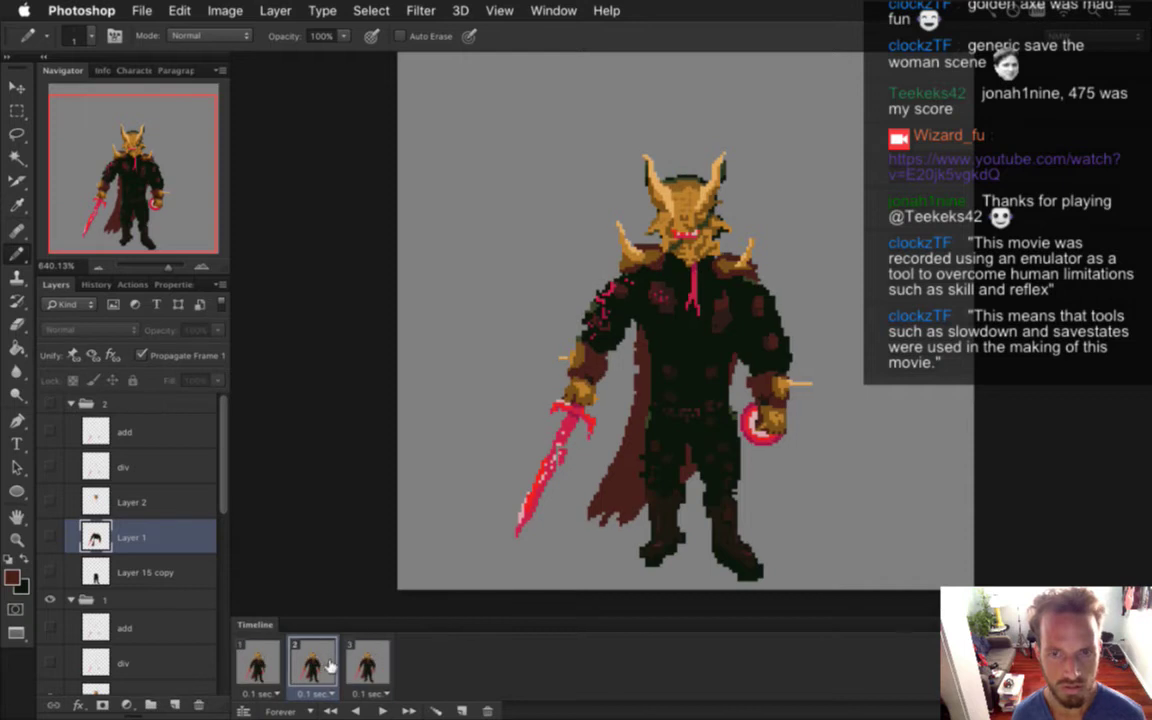
left_click(268, 665)
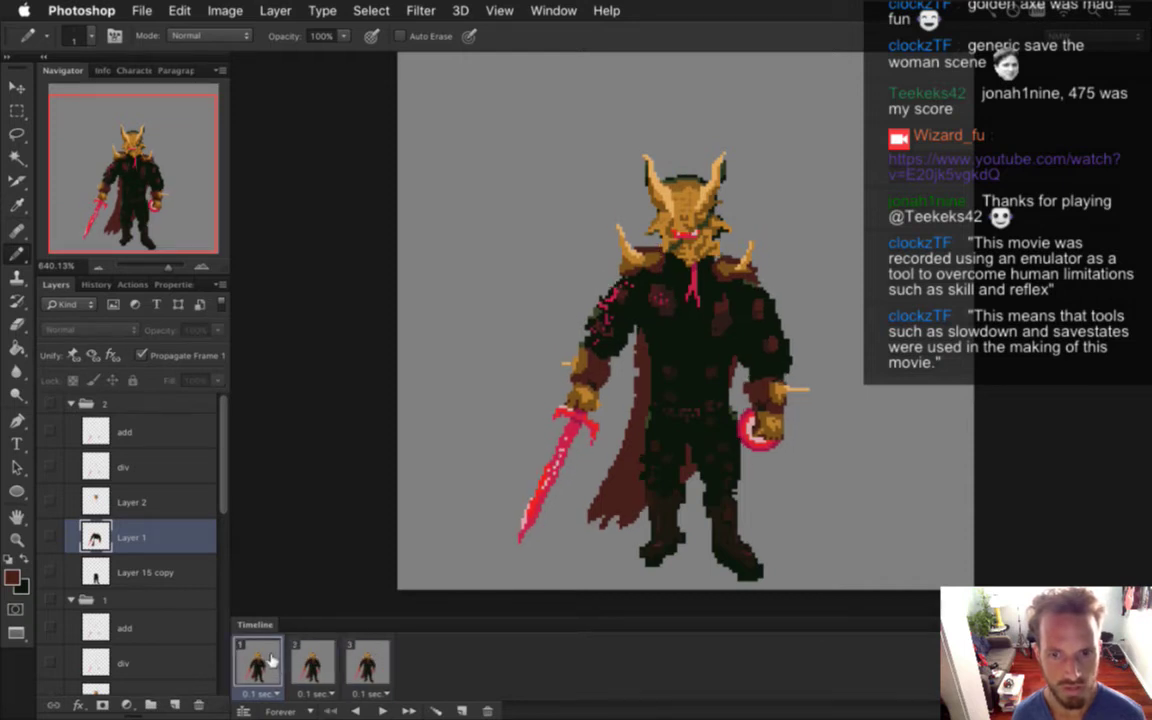
left_click(314, 663)
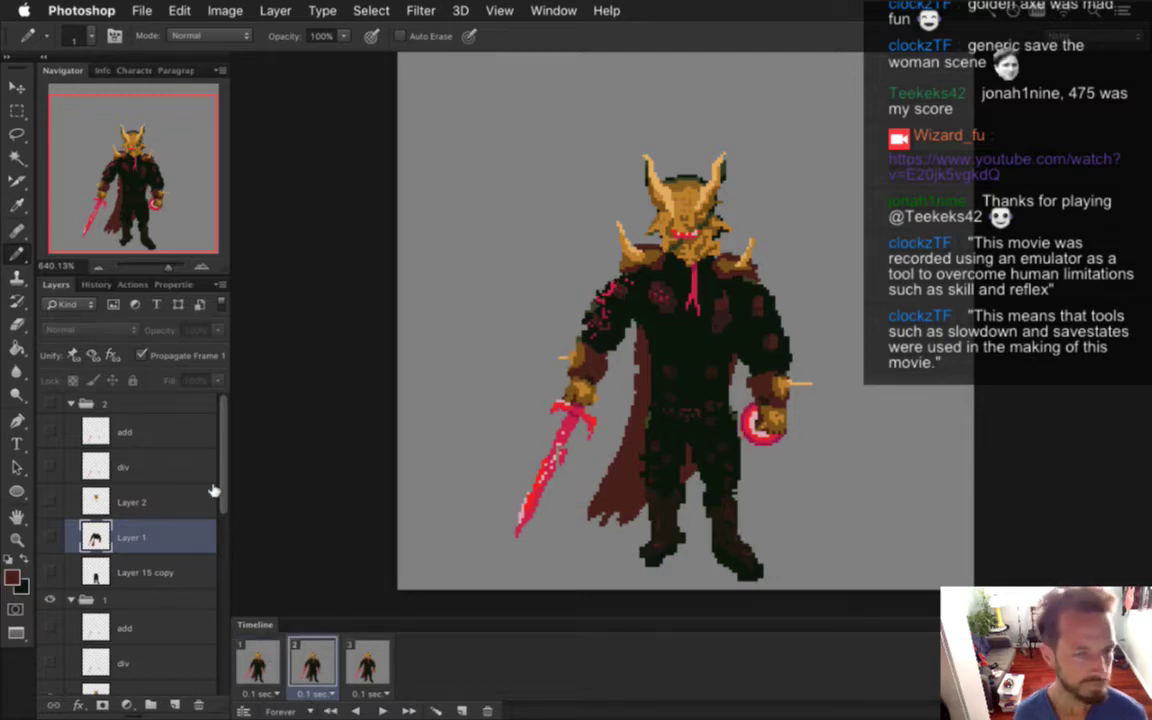
scroll(215, 470, "down", 2)
left_click_drag(220, 488, 212, 530)
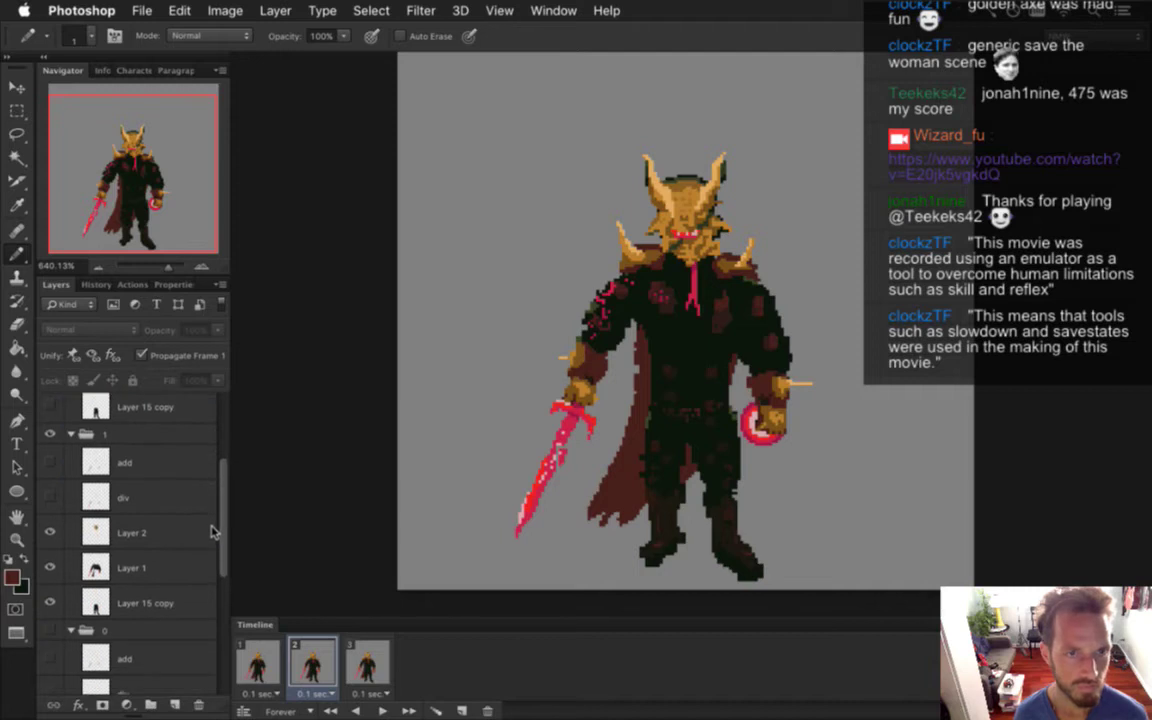
left_click_drag(212, 530, 212, 520)
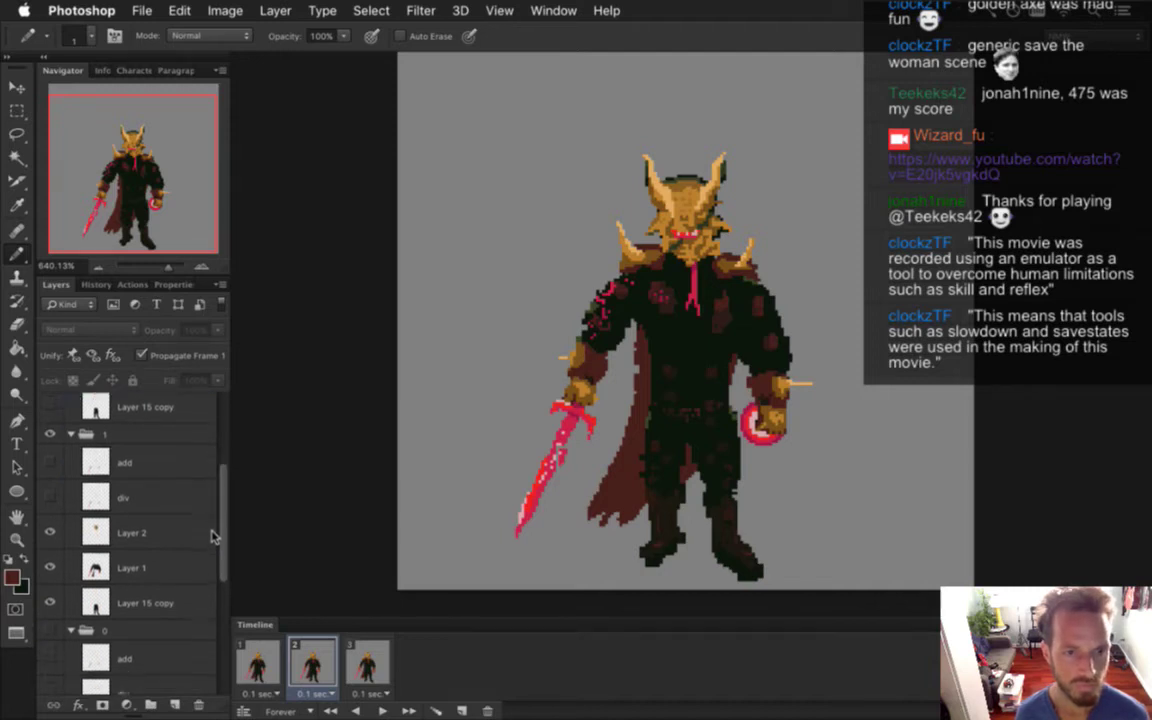
scroll(213, 530, "down", 2)
left_click(112, 572)
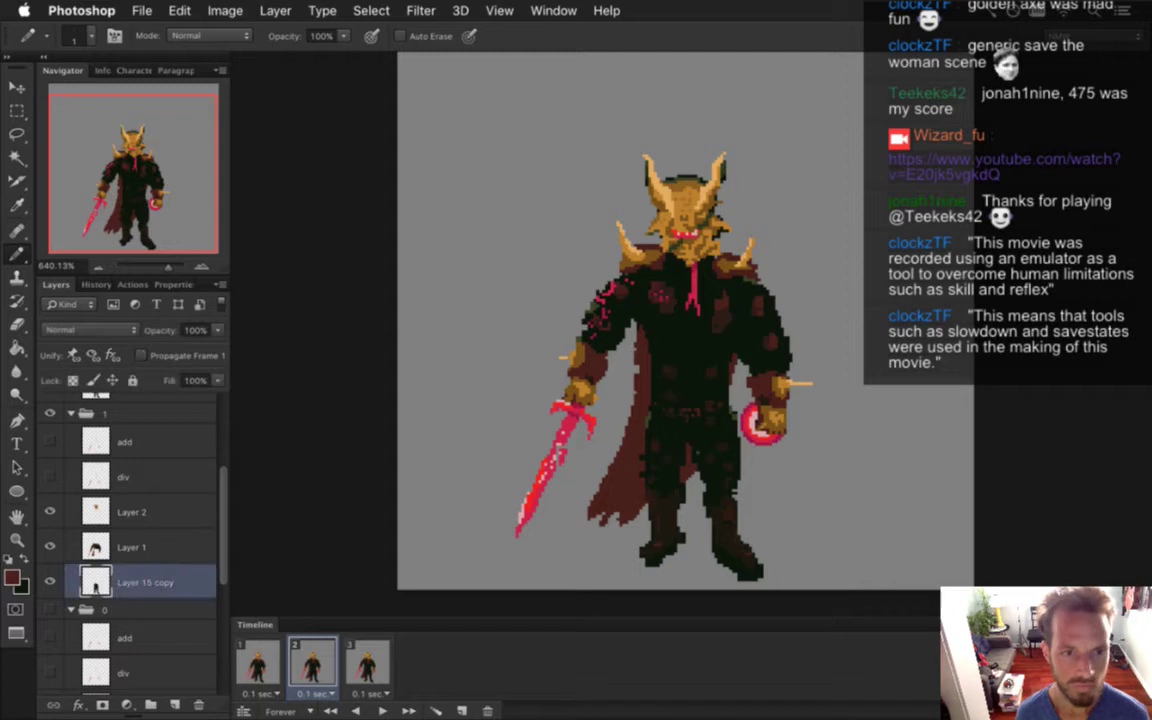
Select the sword-side thigh down to the top of the boot on Layer 15 copy and nudge it outward
key("m")
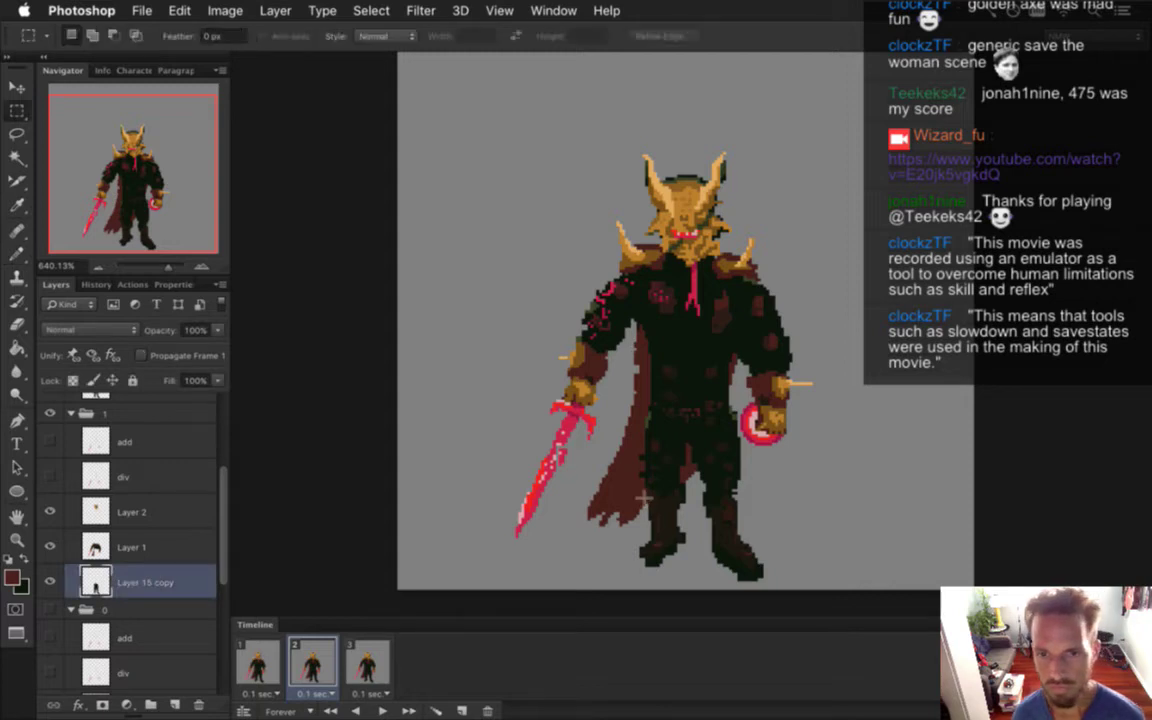
left_click_drag(624, 484, 685, 581)
key("super+d")
left_click_drag(629, 450, 684, 489)
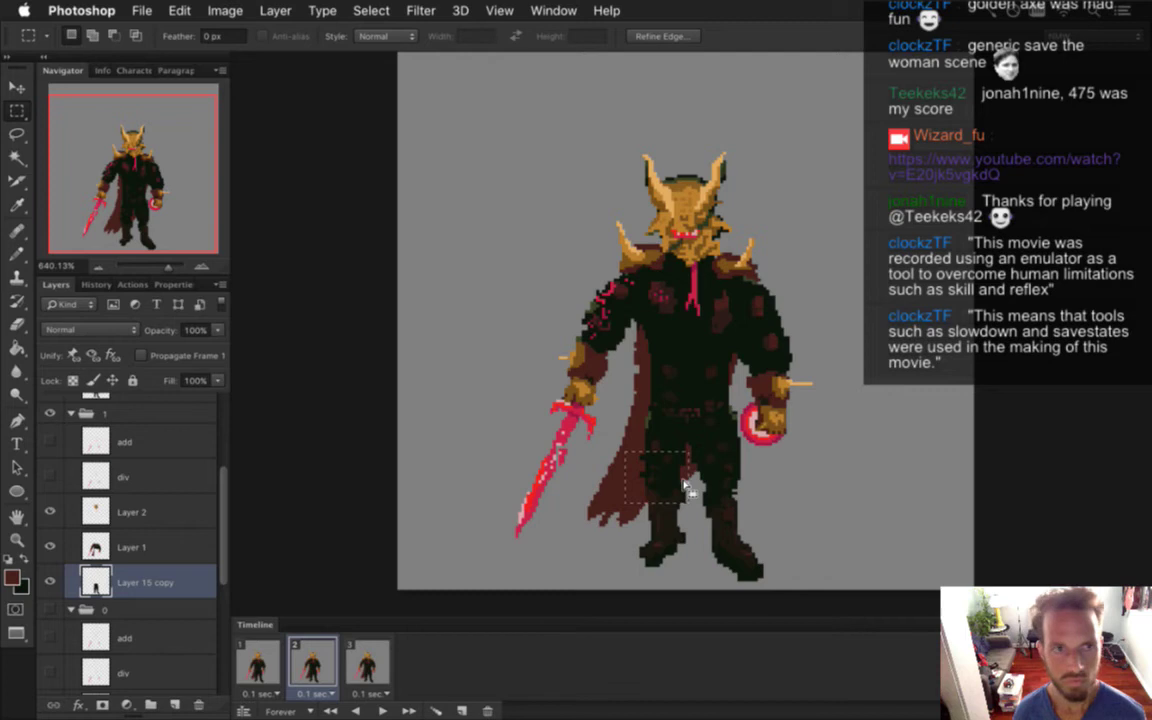
key("v")
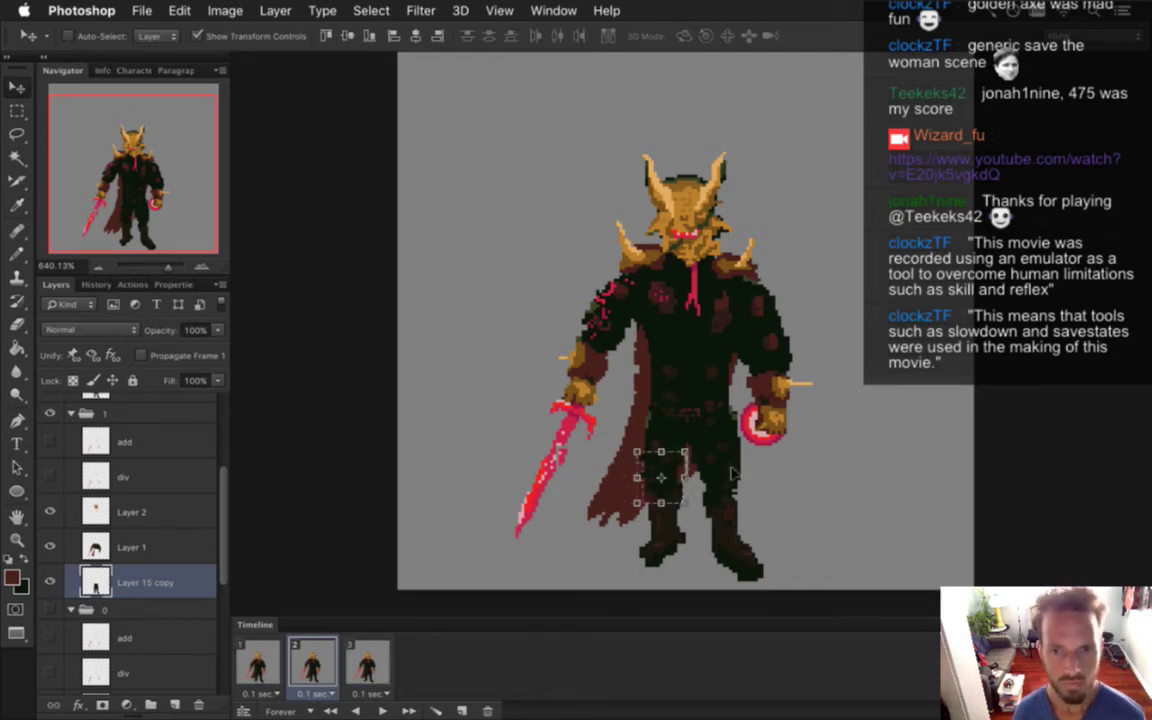
Select the lower thigh and knee of the orb-side leg on Layer 15 copy and nudge that part outward
key("m")
left_click_drag(690, 448, 741, 508)
key("v")
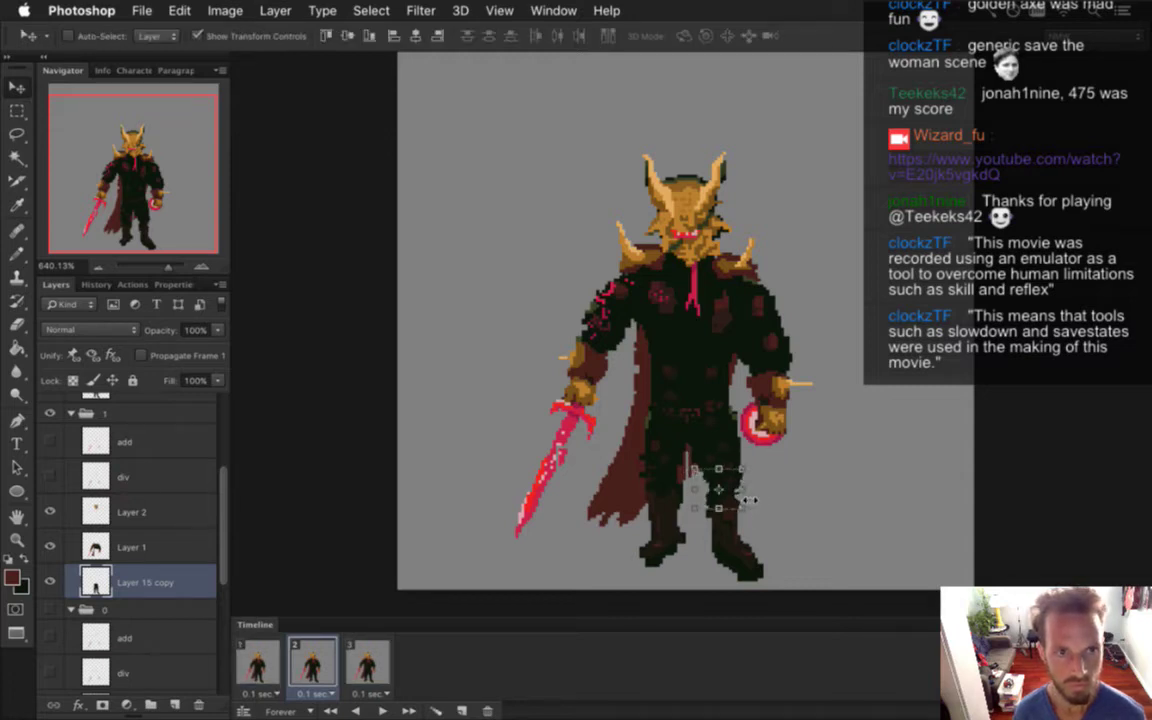
key("m")
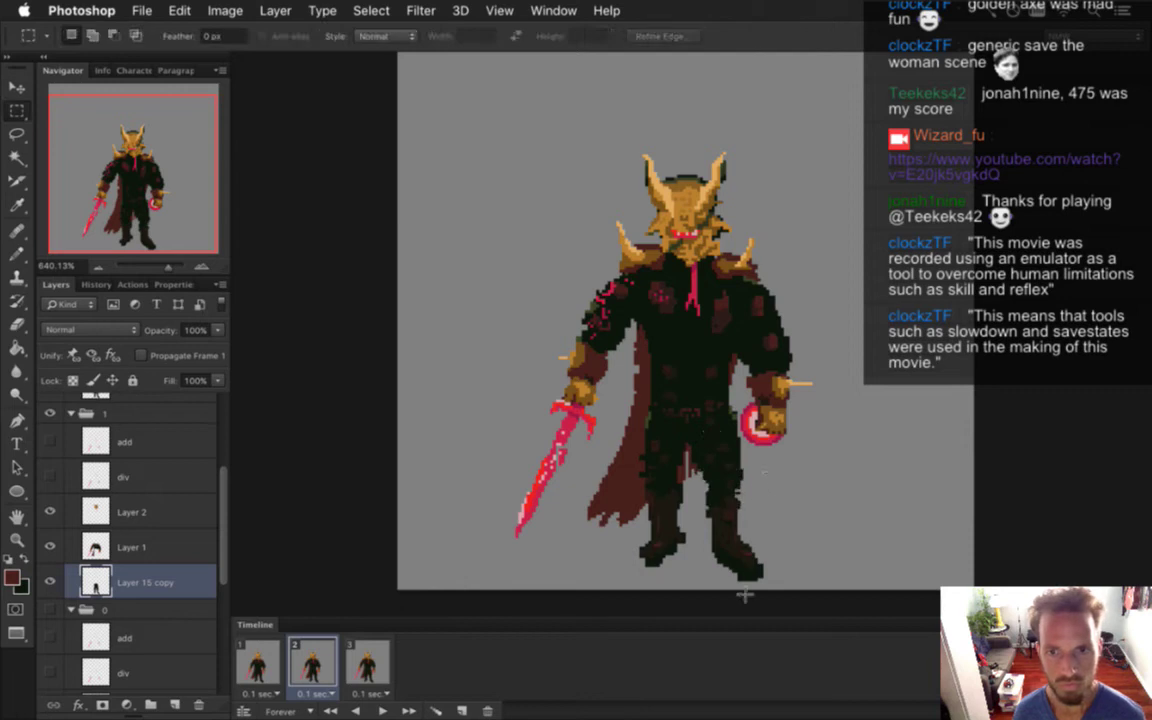
In frame 1, select the orb-side leg's knee section on Layer 15 copy in group 0, nudge it outward and clear the selection
left_click(258, 660)
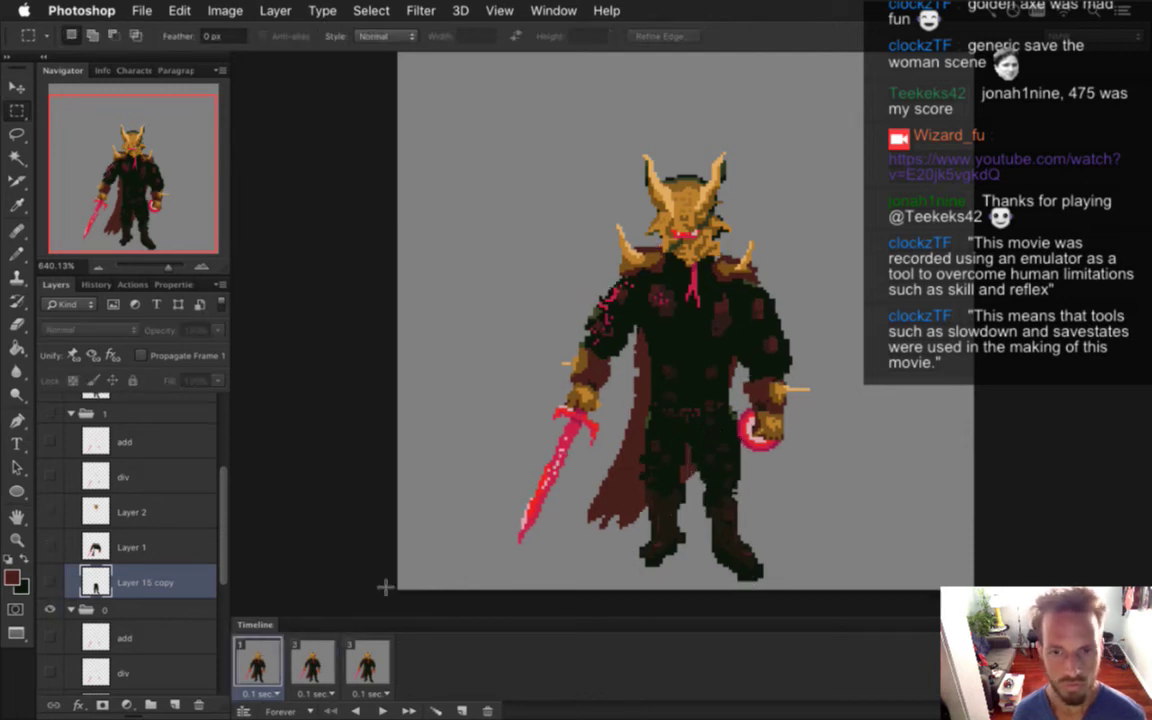
left_click_drag(688, 468, 752, 504)
key("v")
left_click(742, 492)
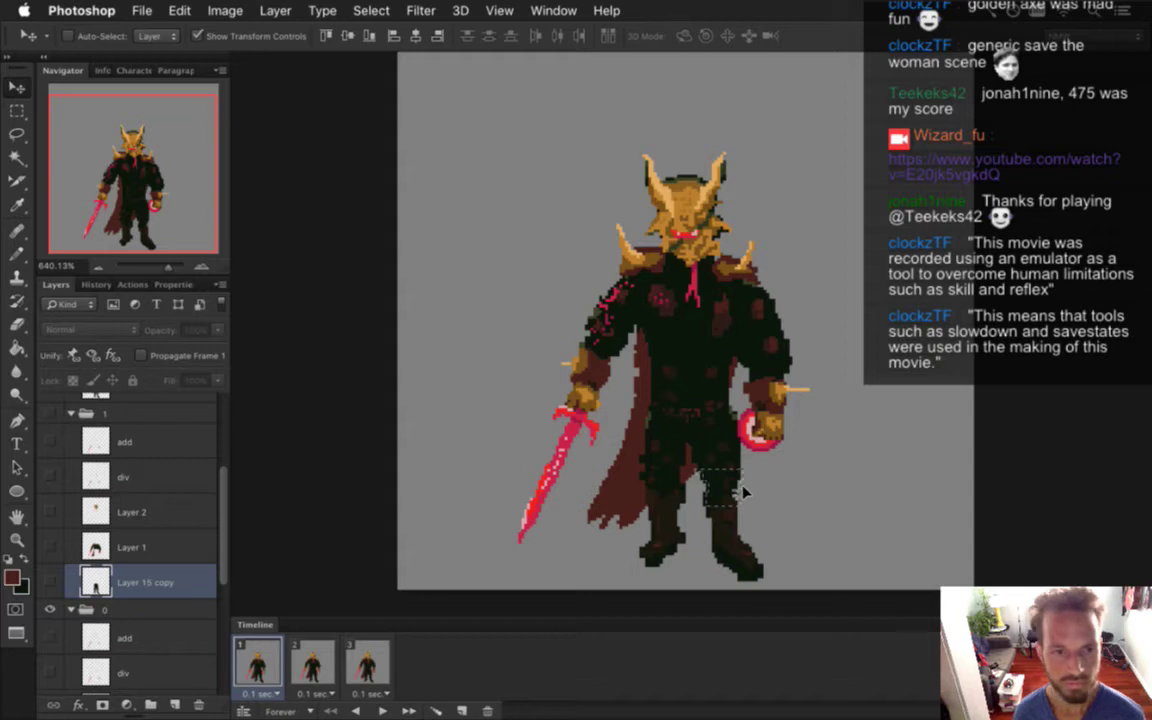
scroll(160, 500, "down", 5)
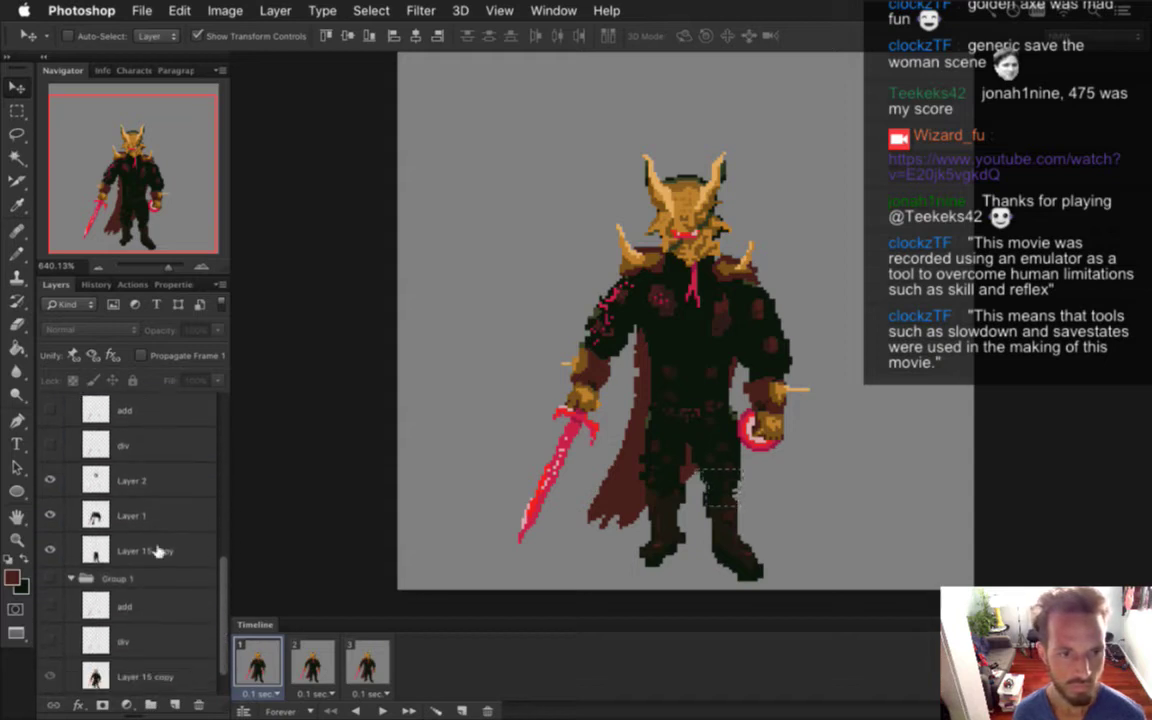
left_click(162, 549)
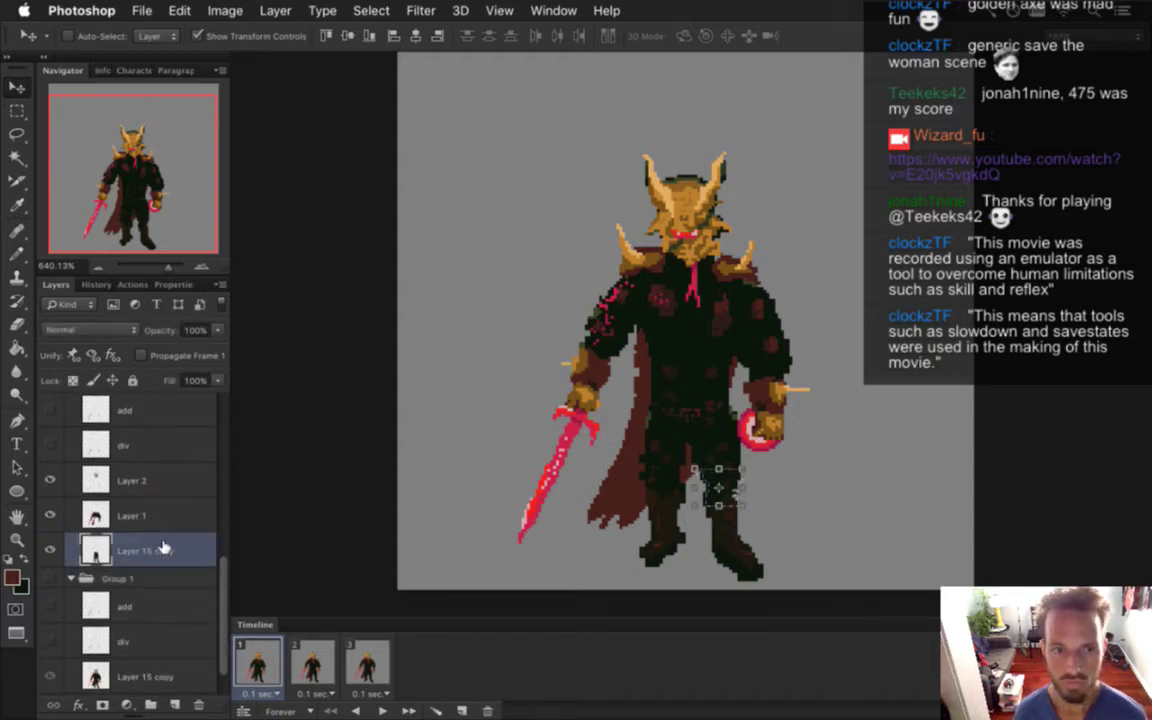
key("m")
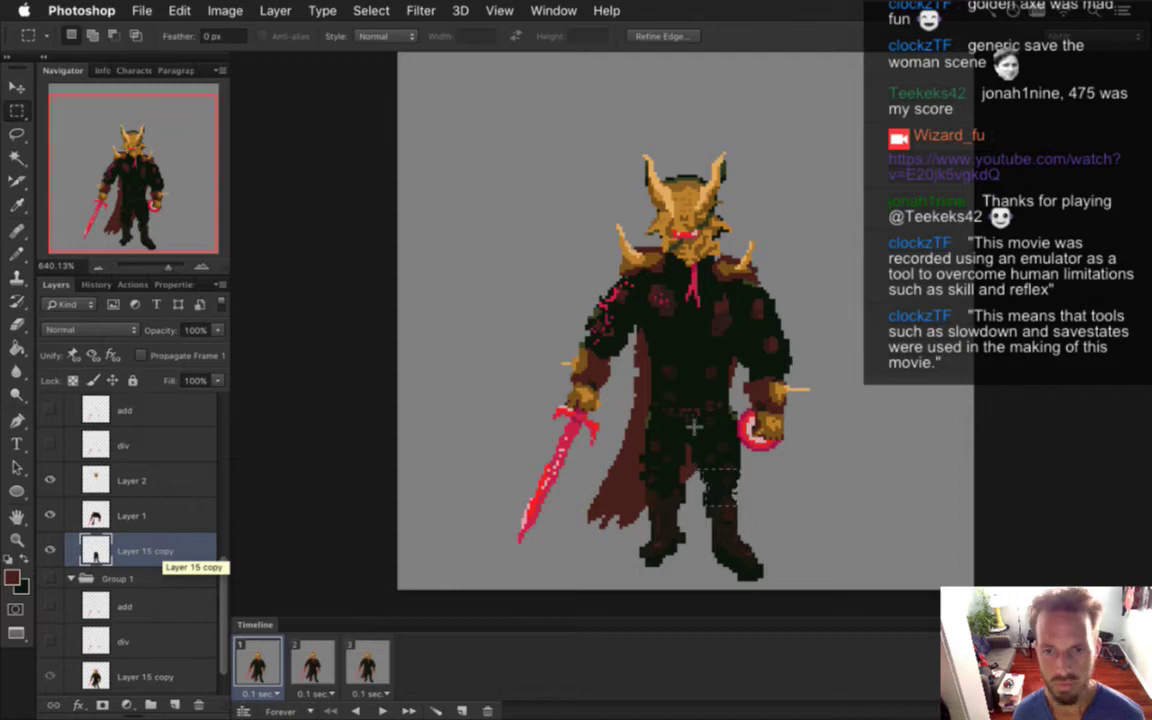
left_click_drag(690, 466, 765, 500)
key("v")
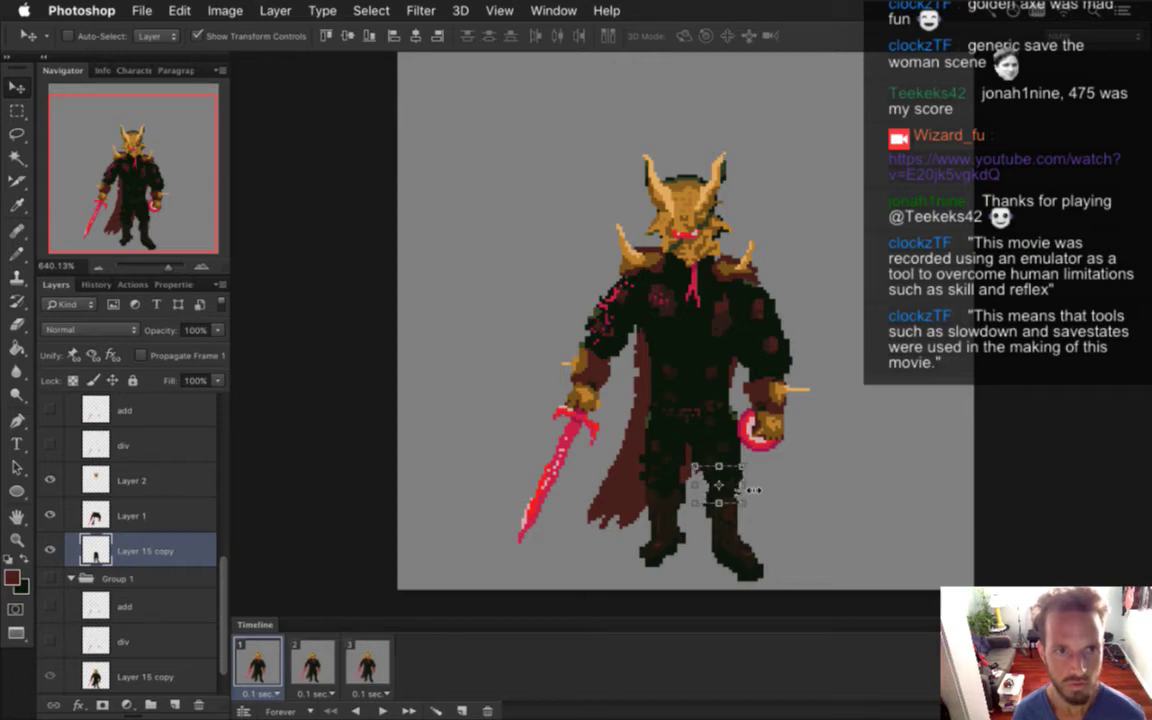
key("m")
key("ctrl+d")
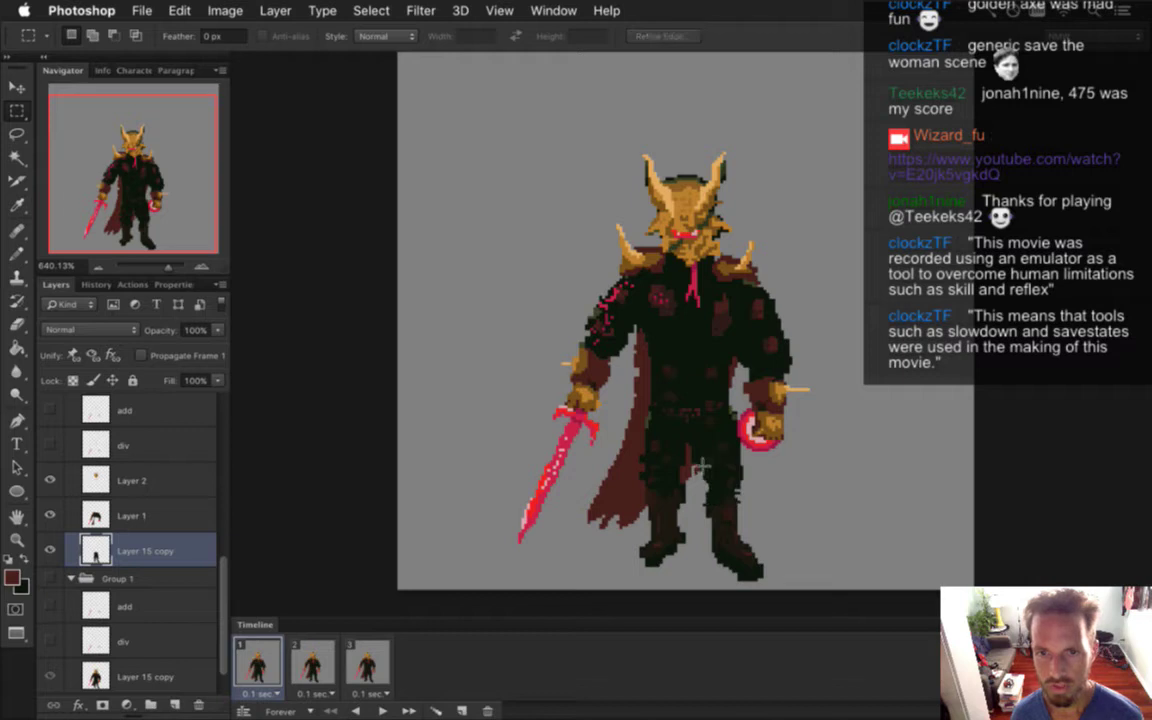
Select the sword-side leg's knee section on the same layer, nudge it outward and deselect
left_click_drag(635, 462, 680, 504)
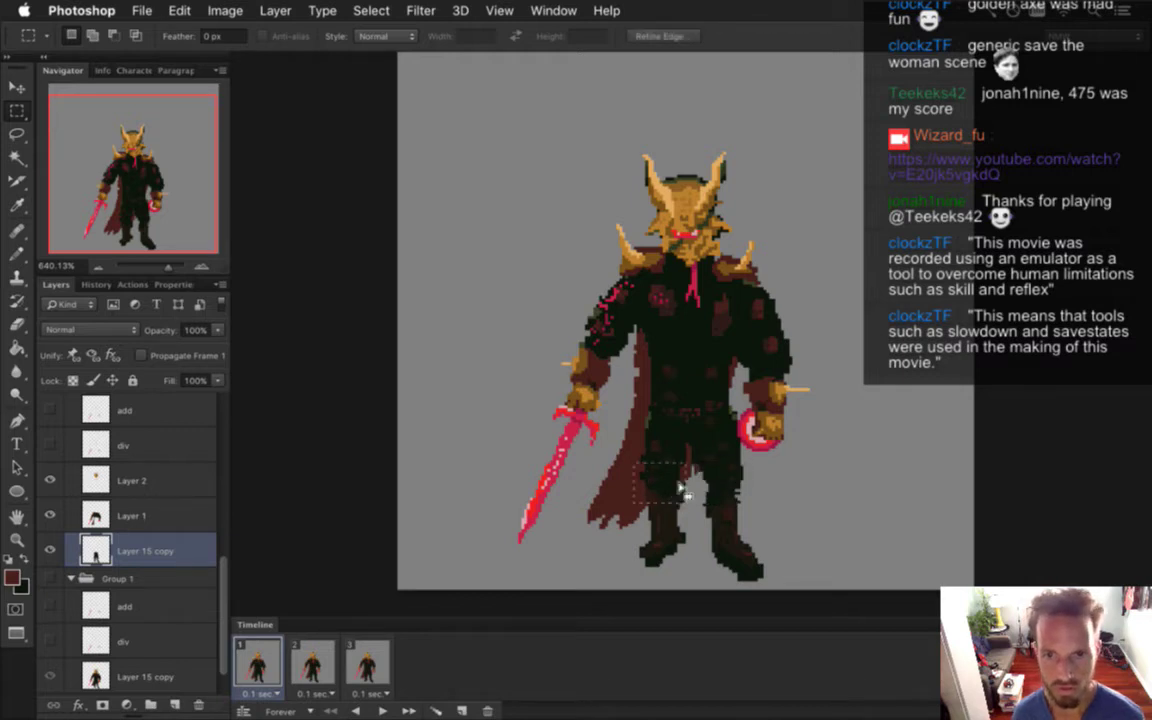
key("v")
key("m")
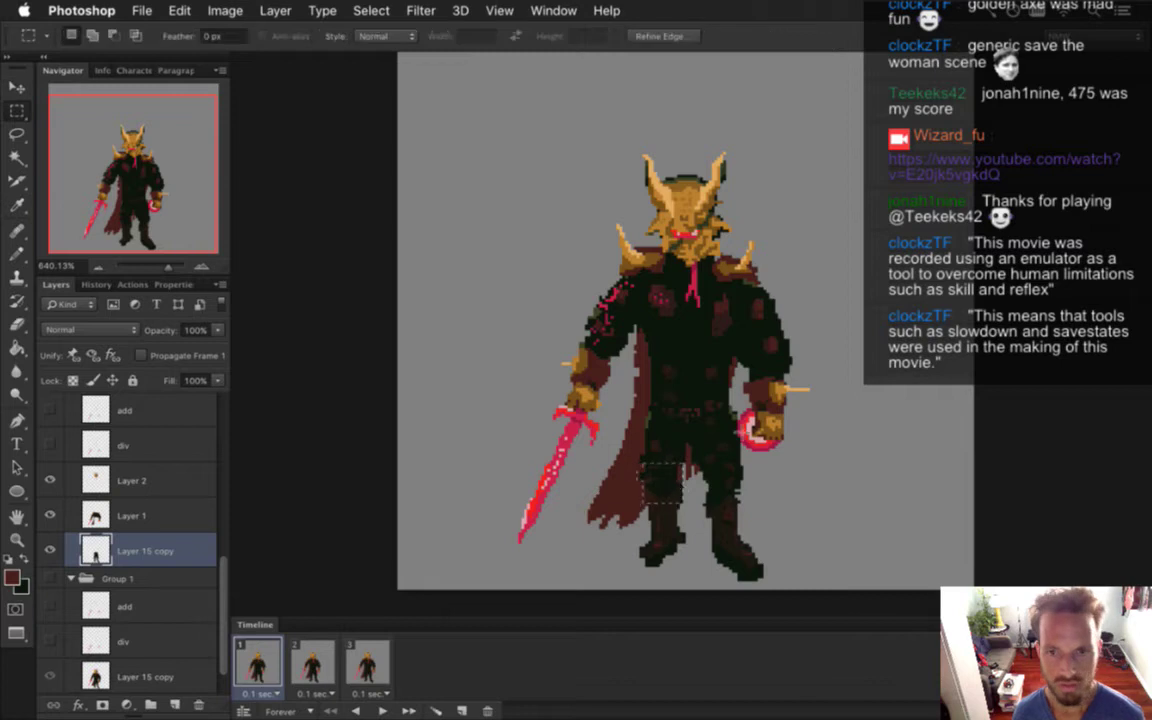
key("ctrl+d")
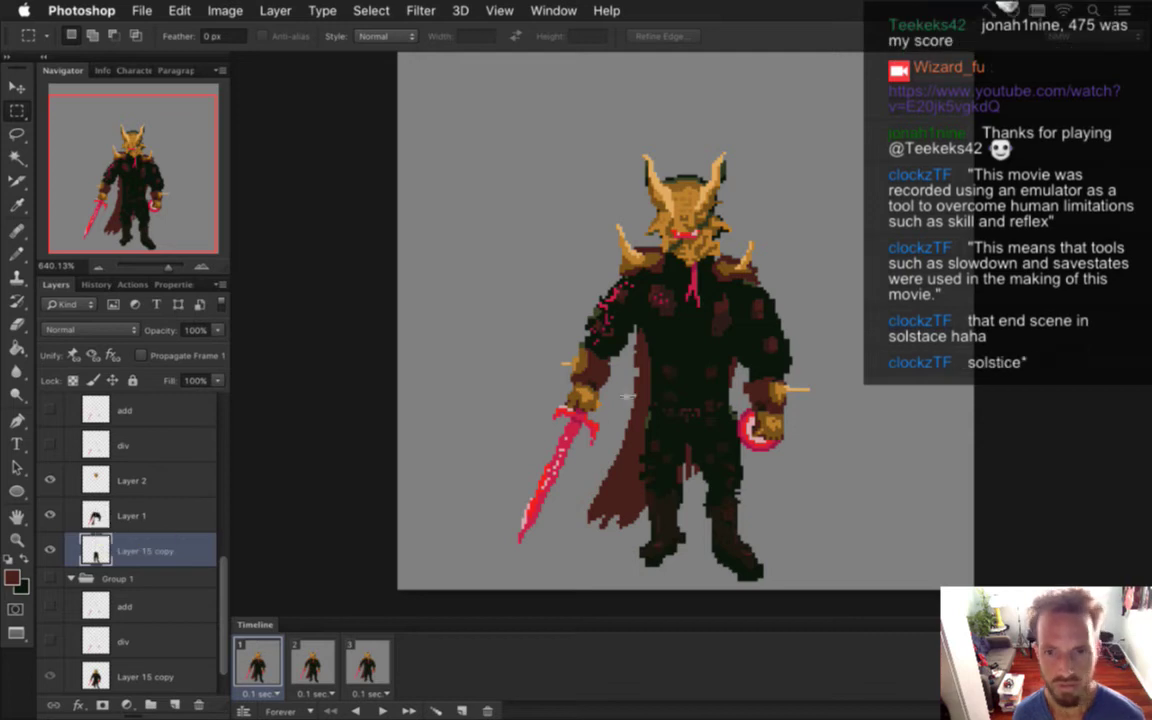
Select the body from the waist down to the knees on Layer 15 copy, nudge it down and deselect
left_click_drag(585, 371, 808, 482)
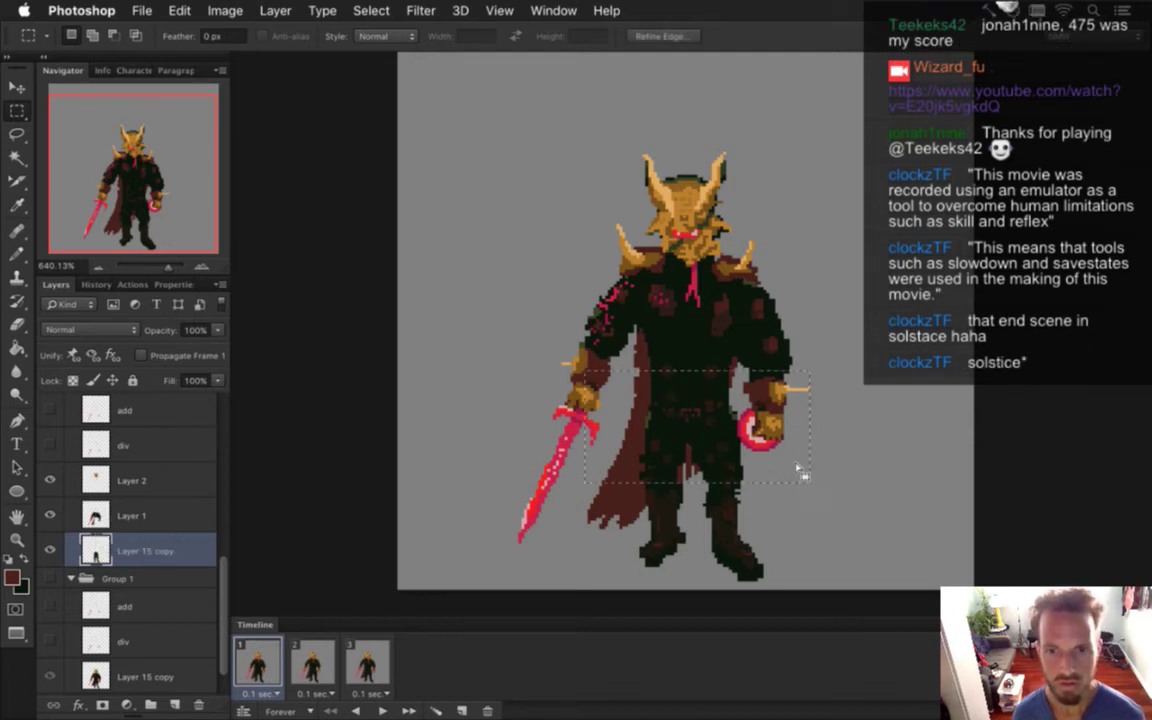
key("v")
key("Down")
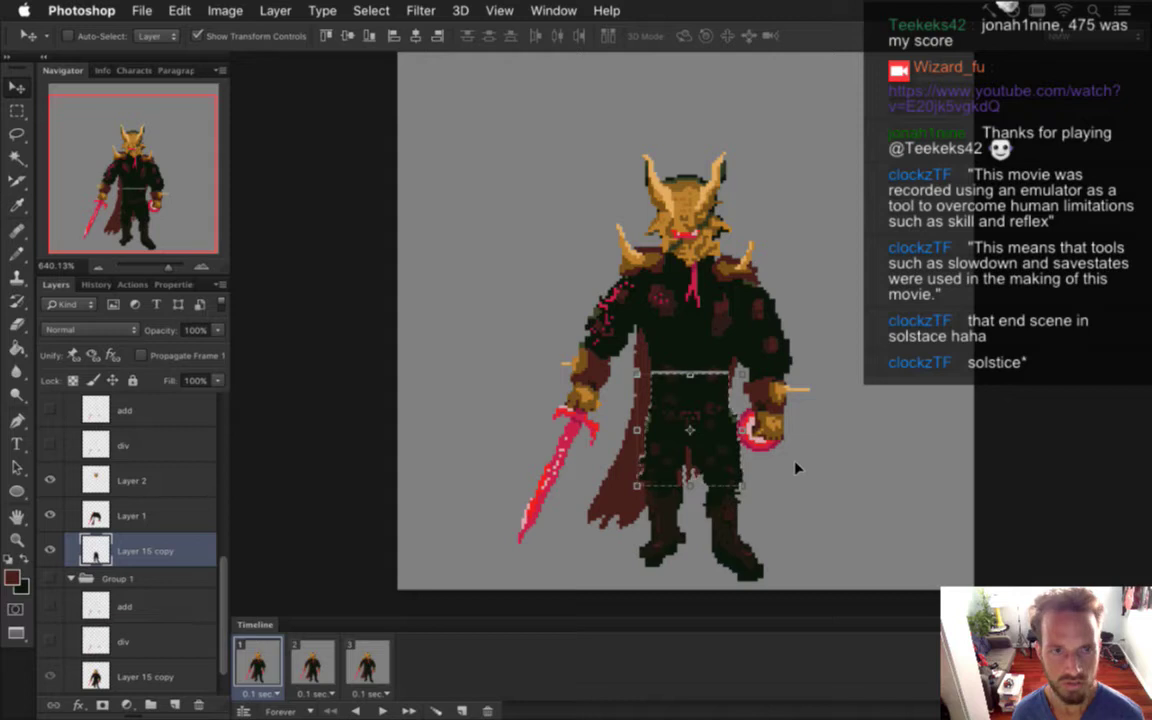
key("Down")
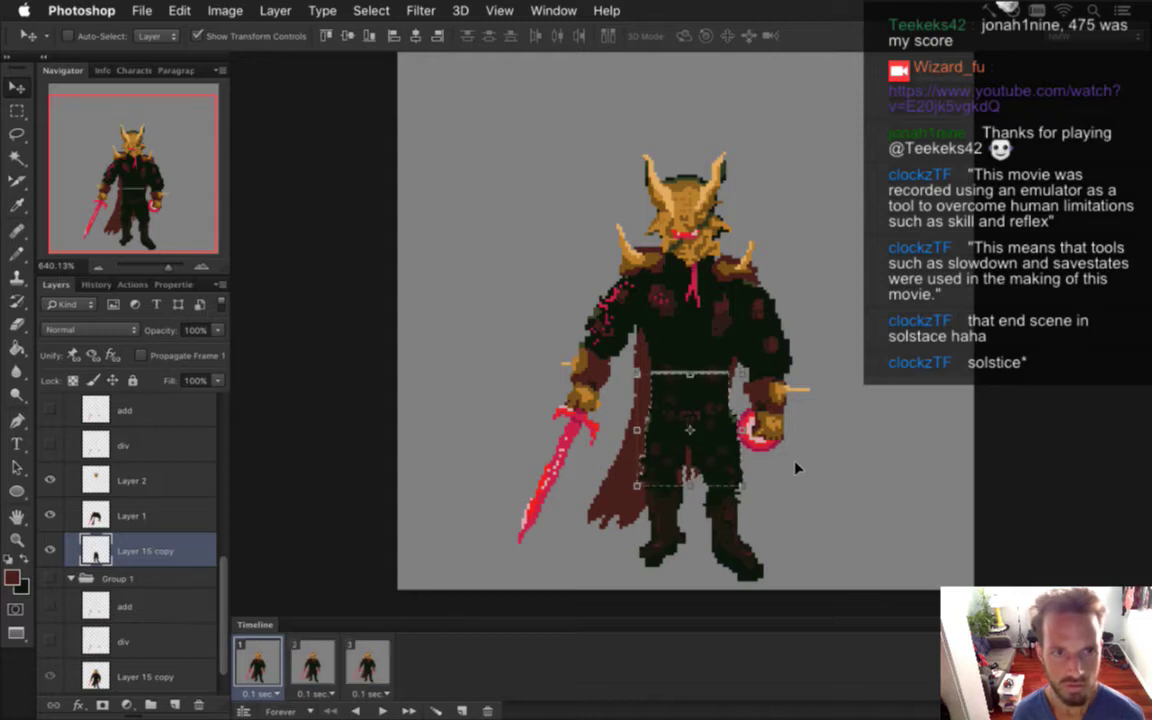
key("m")
left_click(733, 342)
Select Layer 1 and Layer 2 of group 0 together, nudge the upper body and head slightly down, and save
left_click_drag(105, 516, 505, 335)
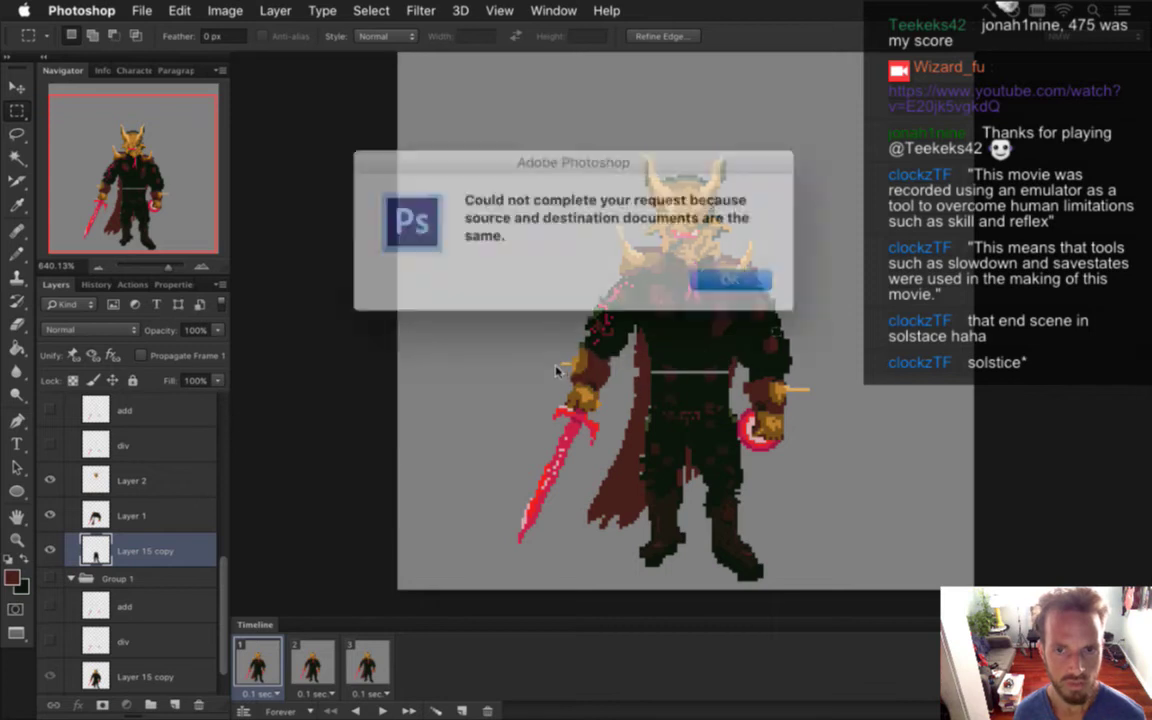
key("Return")
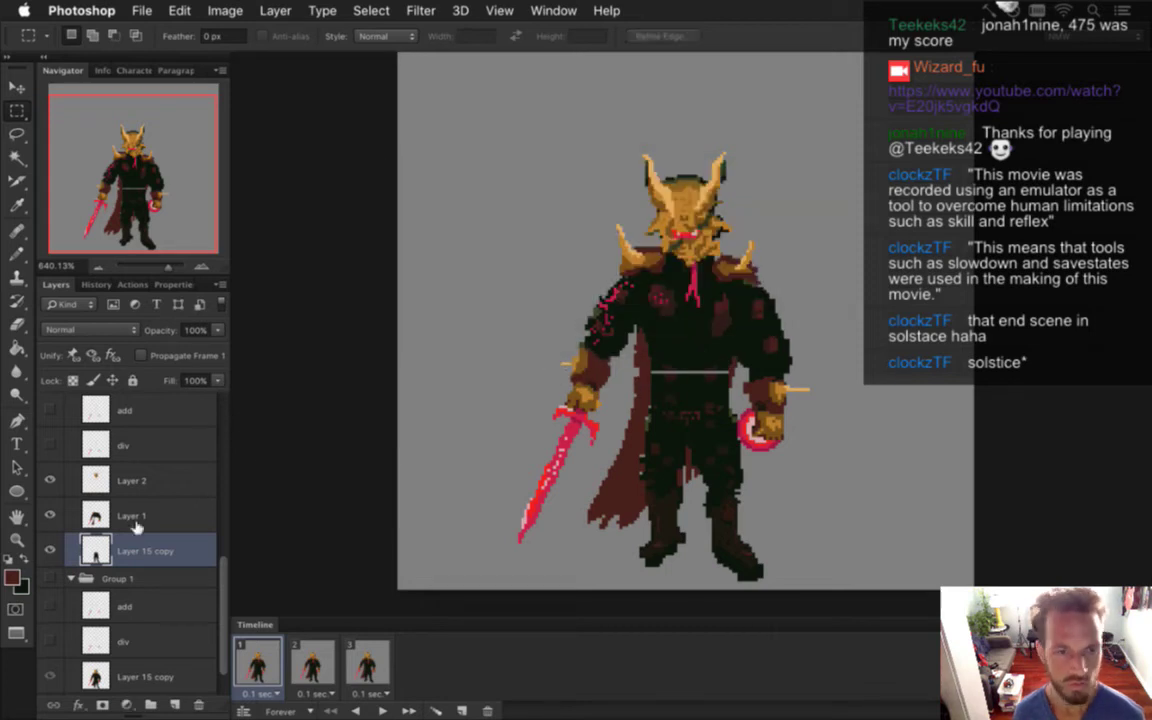
left_click(127, 514)
left_click(150, 480, "shift")
key("v")
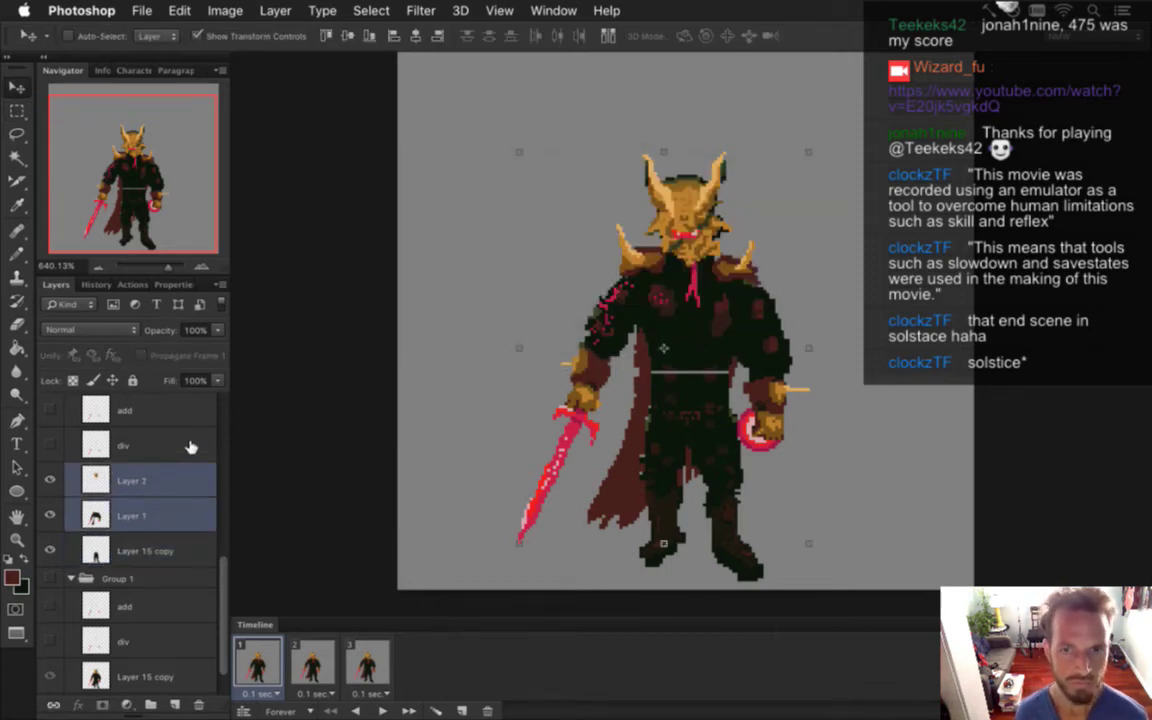
key("m")
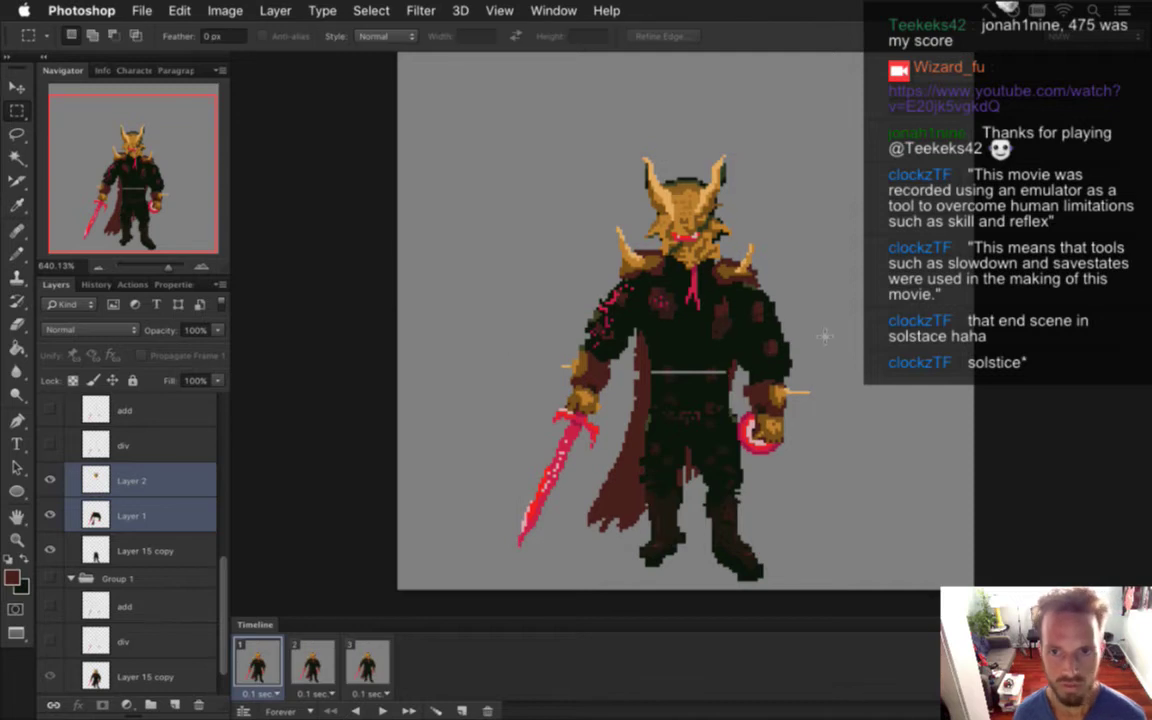
key("super+s")
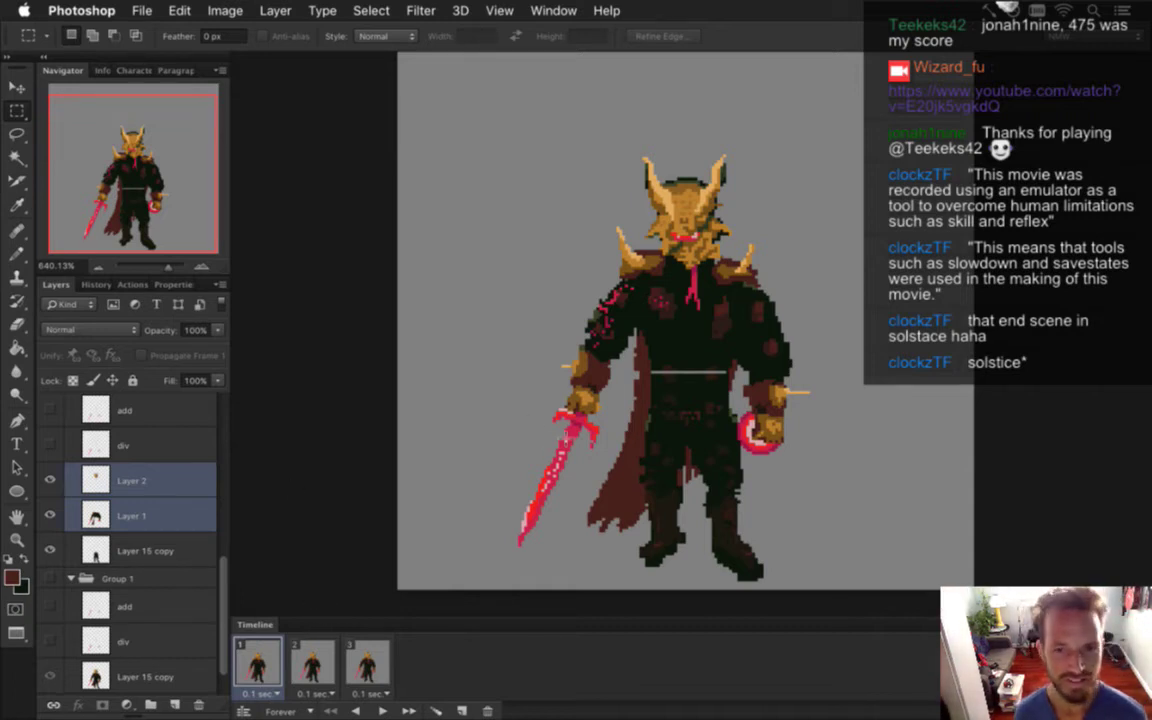
Sample the torso's dark green and pencil over most of the gap line across the waist on Layer 1
scroll(596, 355, "up", 1)
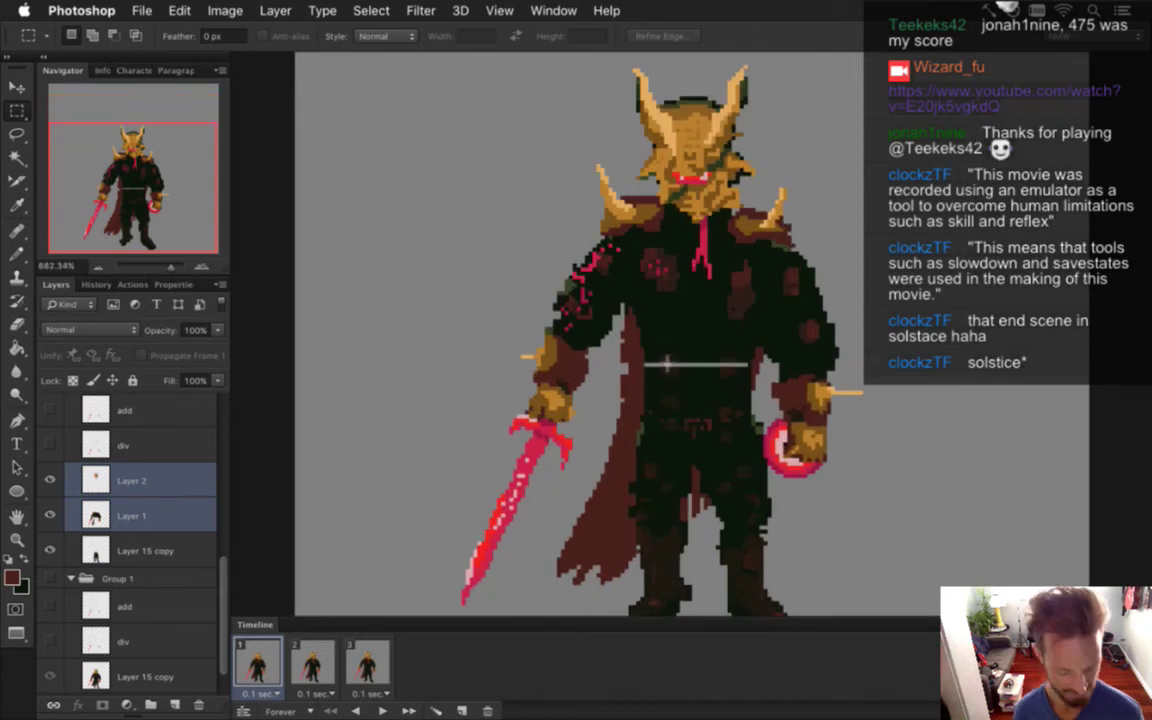
key("i")
left_click(700, 369)
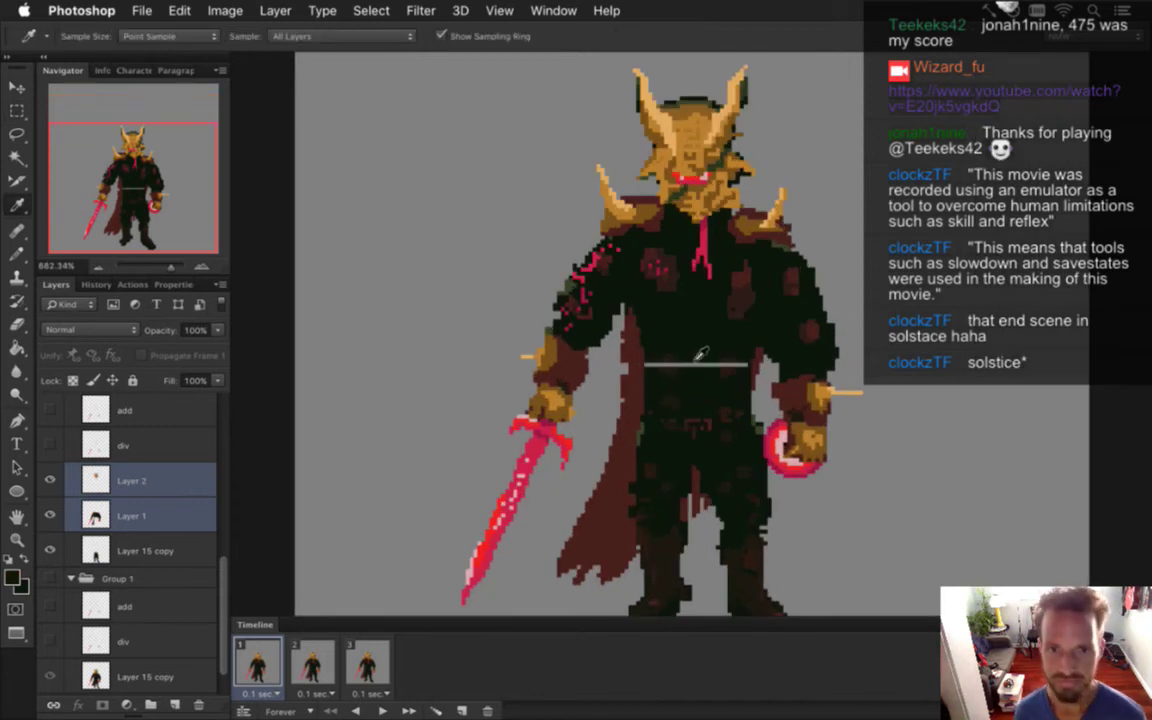
left_click(100, 516)
key("b")
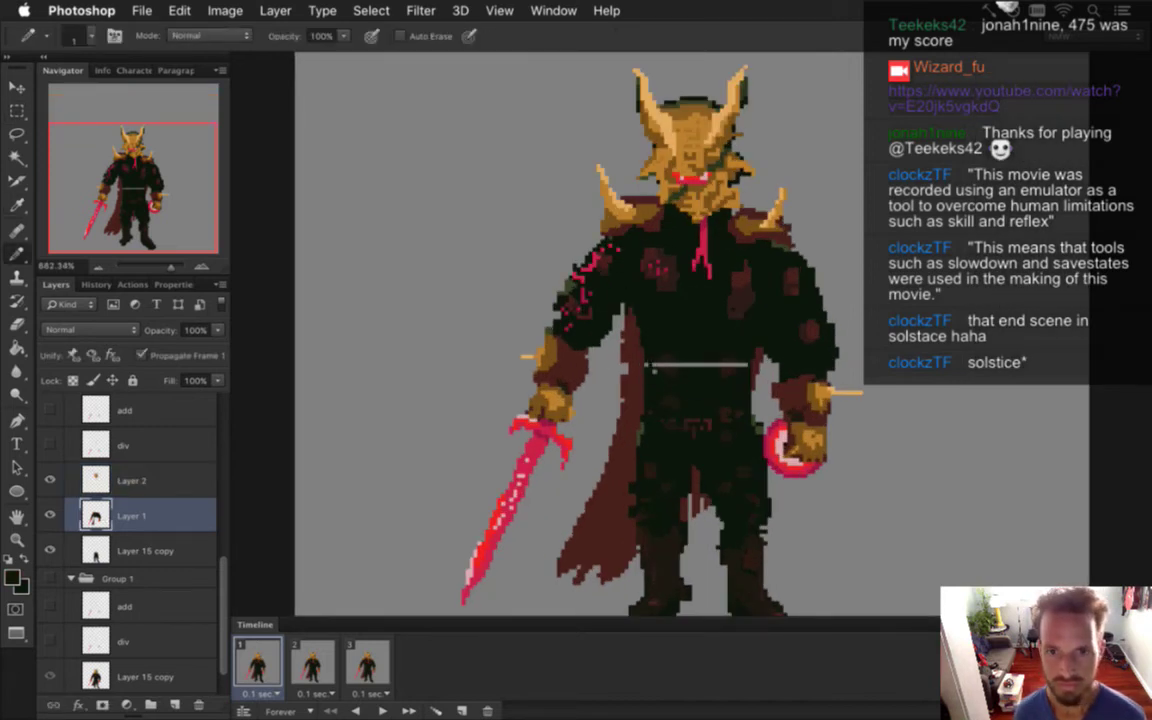
left_click_drag(704, 393, 776, 396)
mouse_move(669, 349)
left_mouse_down()
mouse_move(779, 348)
mouse_move(756, 348)
left_mouse_up()
Fill the rest of the waist gap with the sampled dark brown of the torso patches and the dark green
left_click(754, 344, "alt")
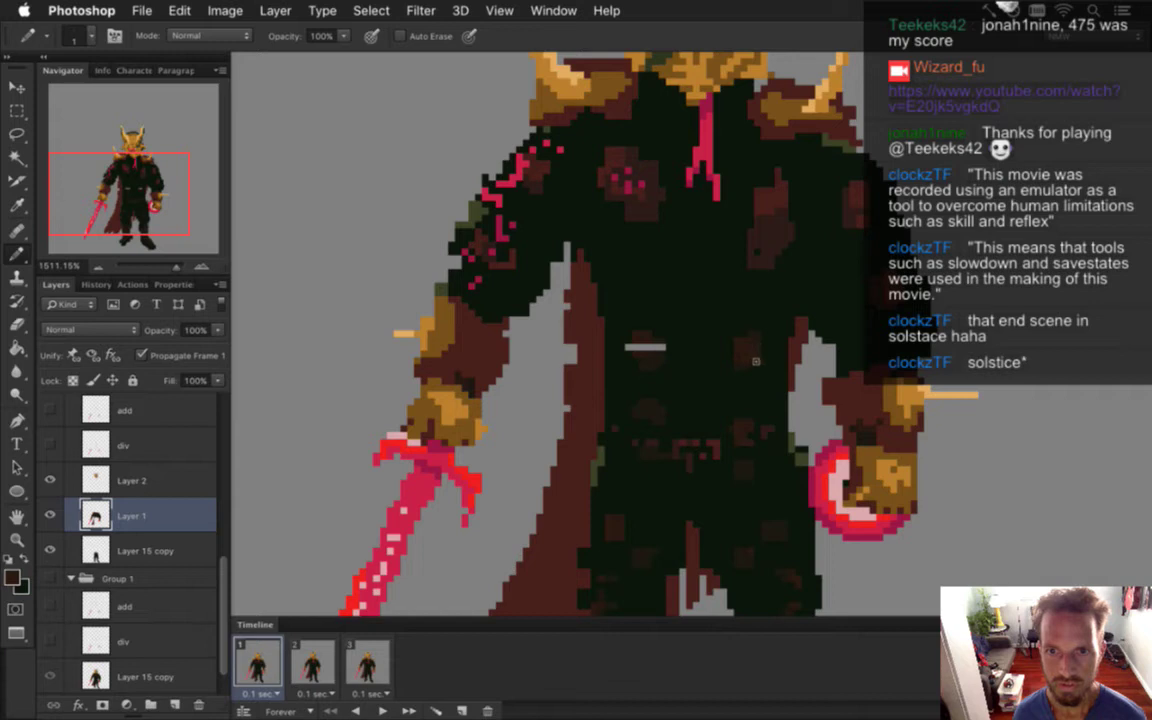
left_click_drag(634, 348, 649, 346)
left_click(616, 356, "alt")
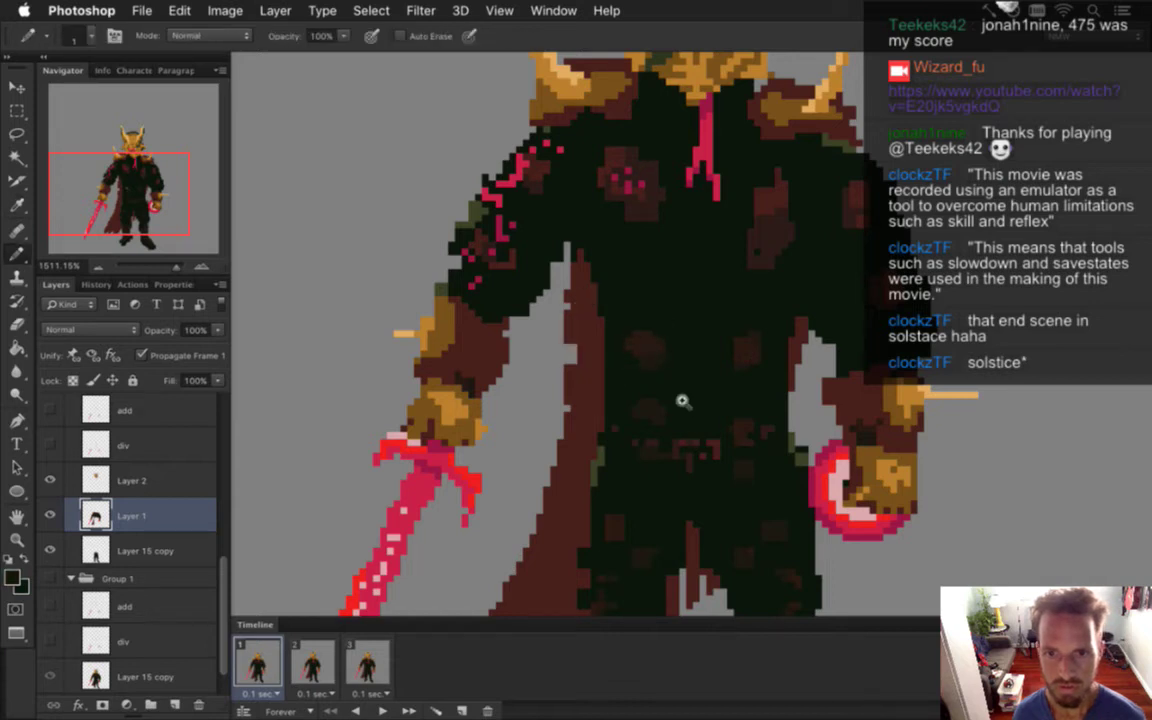
Fill the gap in the cape between the legs with its sampled brown-red on Layer 1 and save
left_click_drag(693, 406, 620, 391)
left_click_drag(694, 481, 747, 478)
left_click(623, 407, "alt")
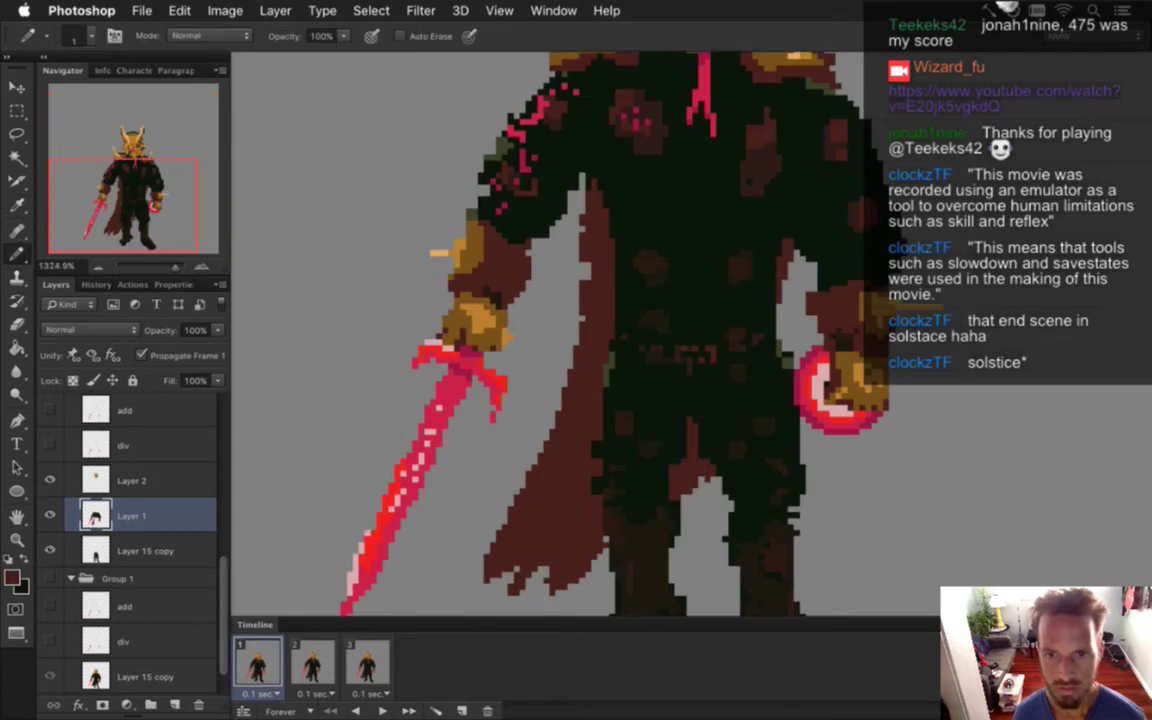
mouse_move(694, 419)
left_mouse_down()
mouse_move(656, 419)
mouse_move(674, 409)
left_mouse_up()
key("super+s")
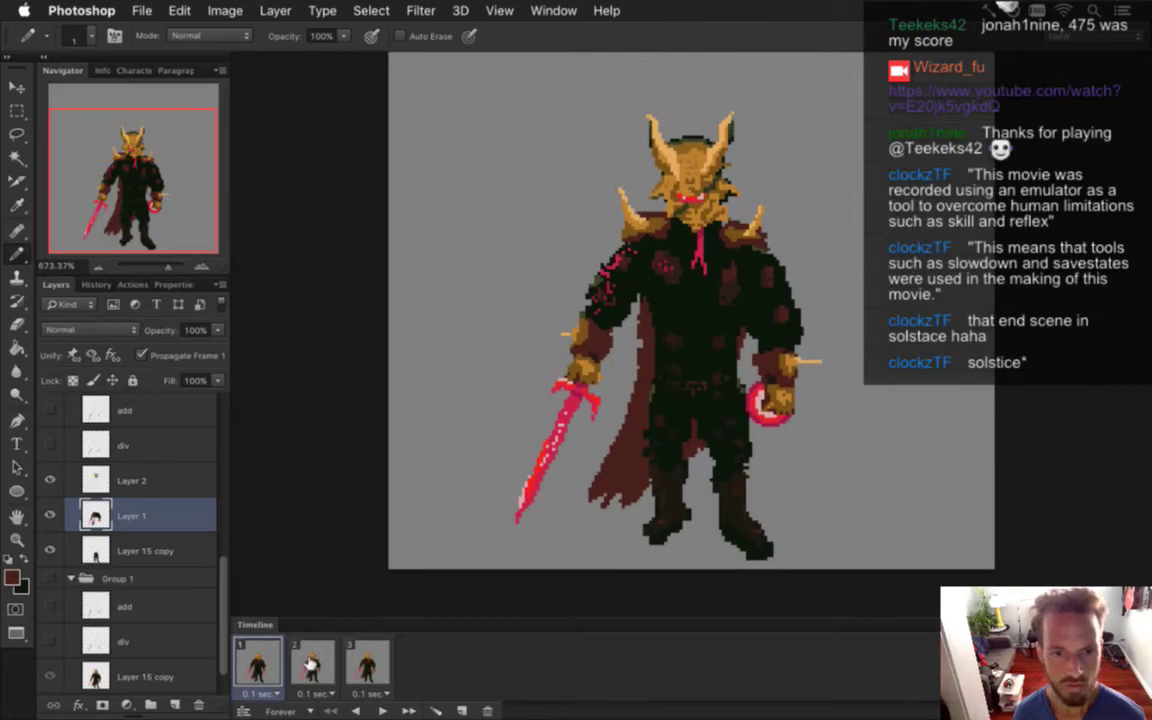
Compare the poses in frames 1, 2 and 3, checking frame 2 for gaps between the legs
left_click(312, 662)
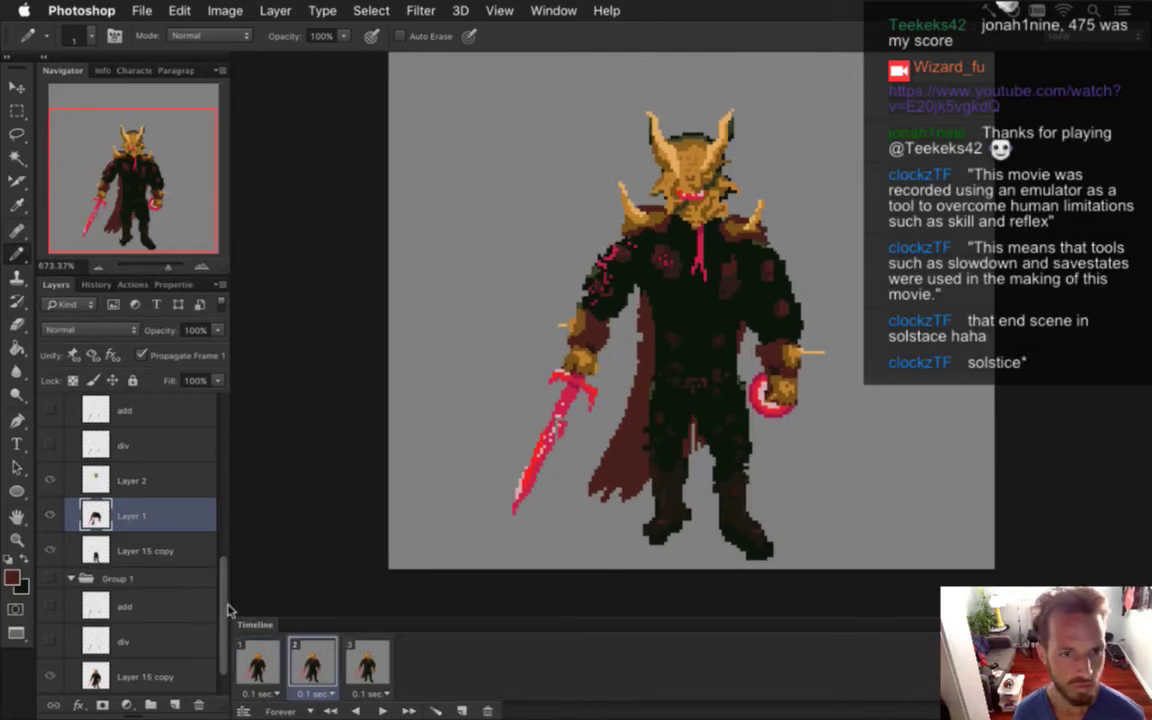
left_click(257, 662)
left_click(312, 662)
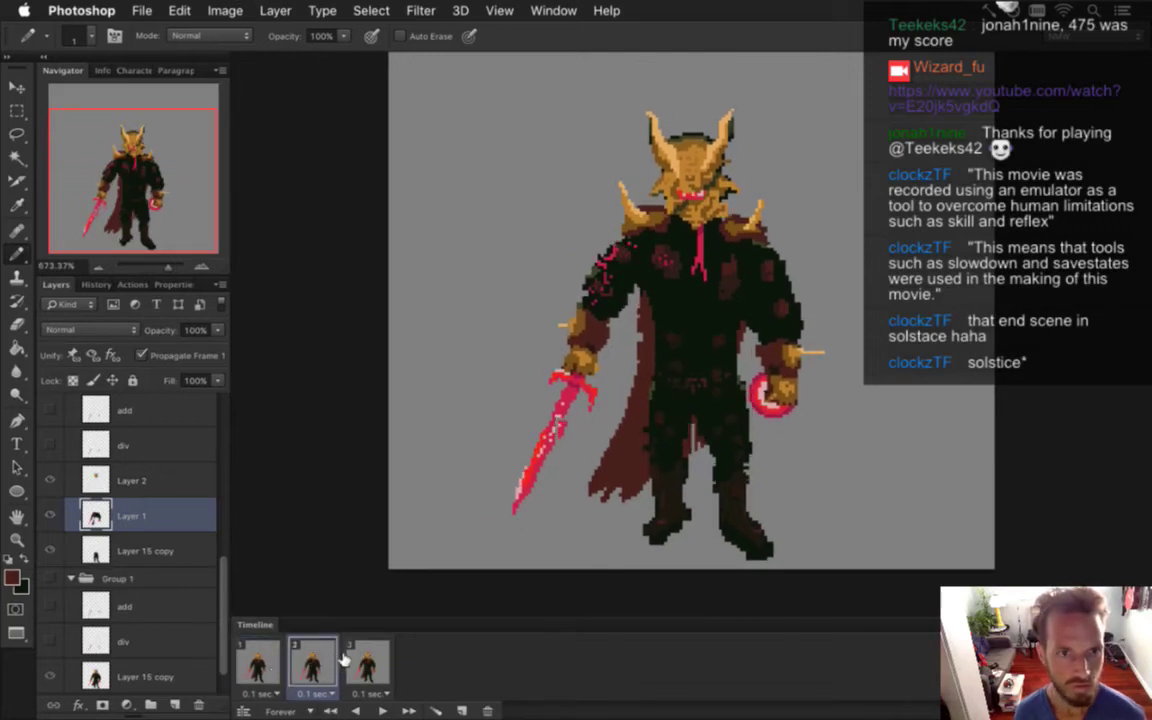
left_click(372, 660)
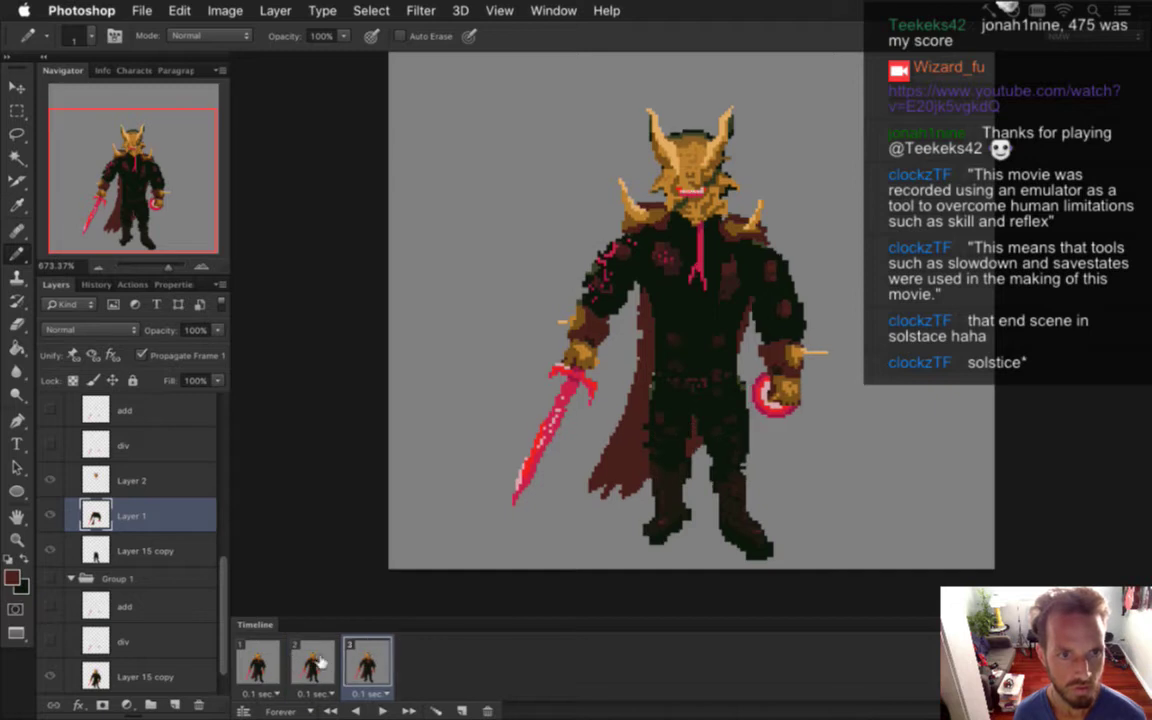
left_click(257, 662)
left_click(310, 660)
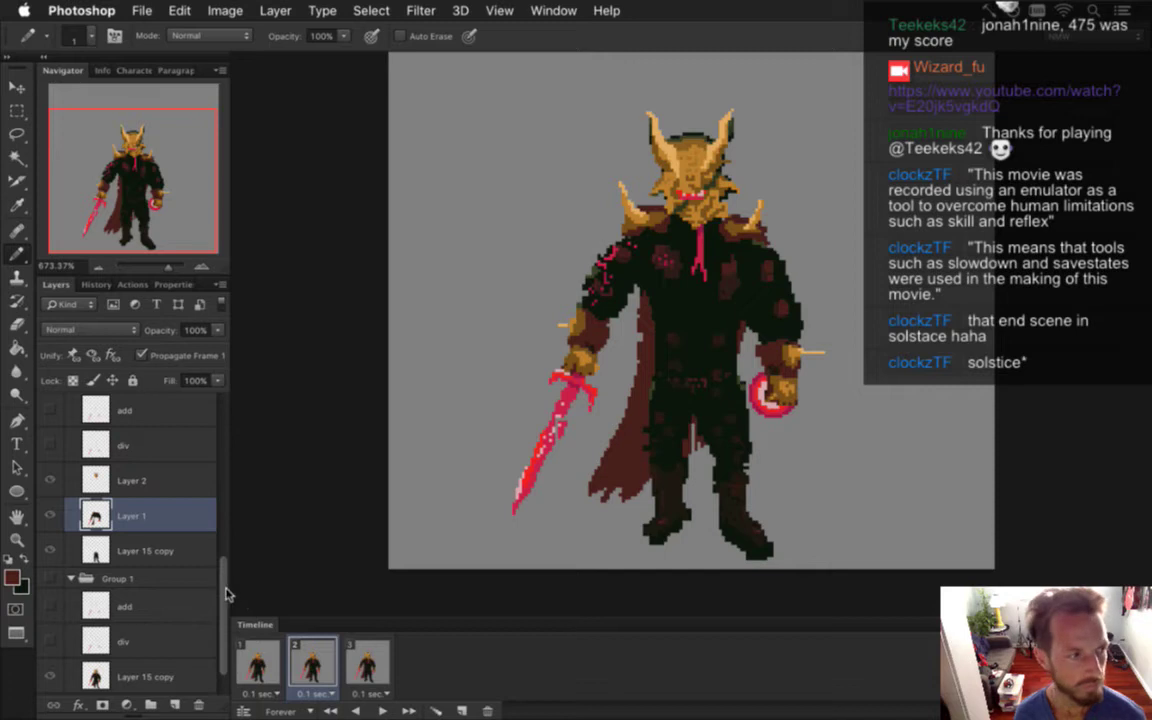
scroll(222, 572, "up", 2)
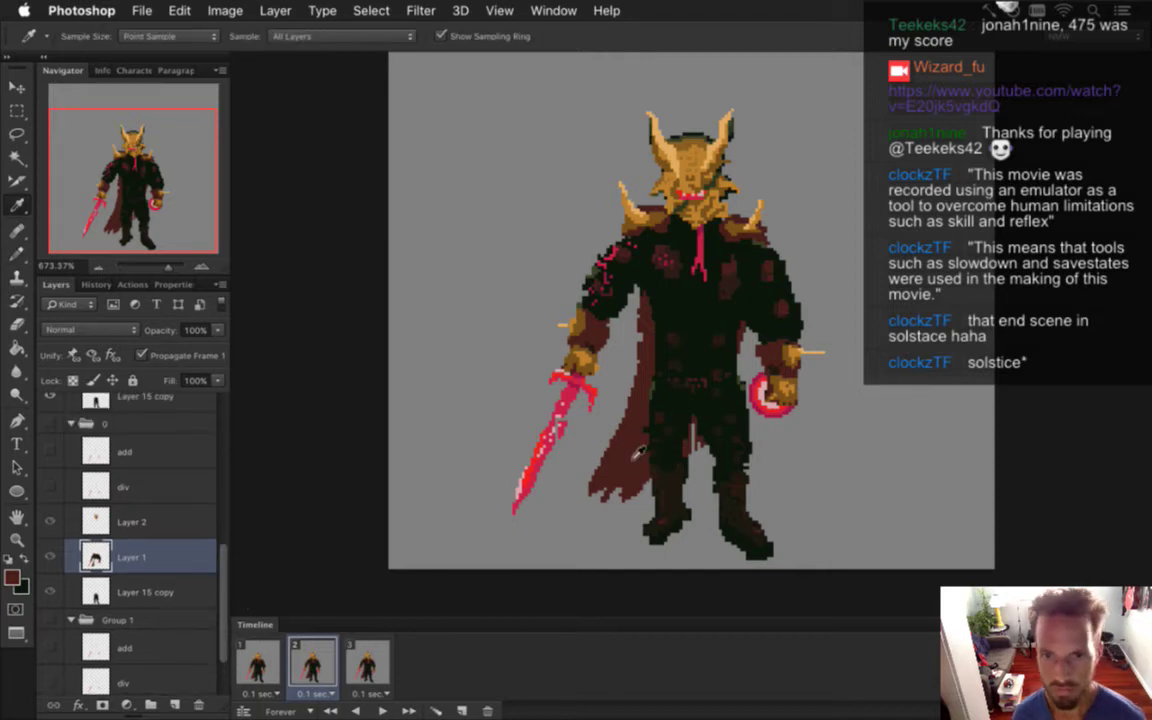
scroll(695, 468, "up", 2)
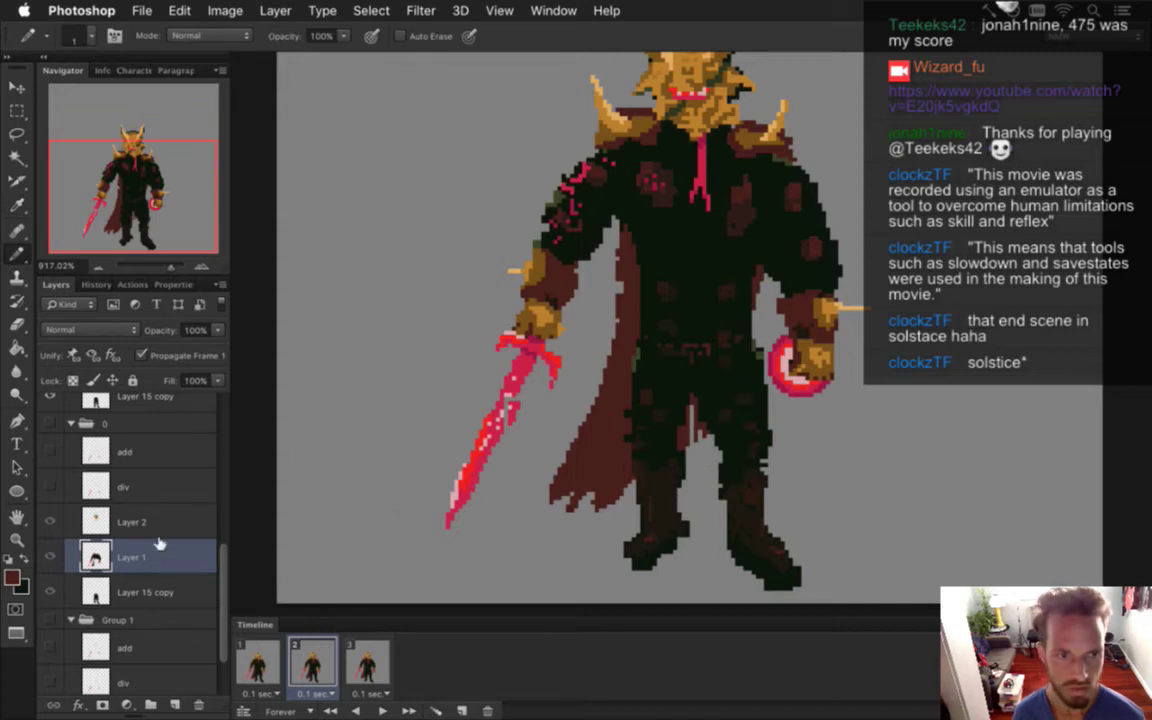
key("Left")
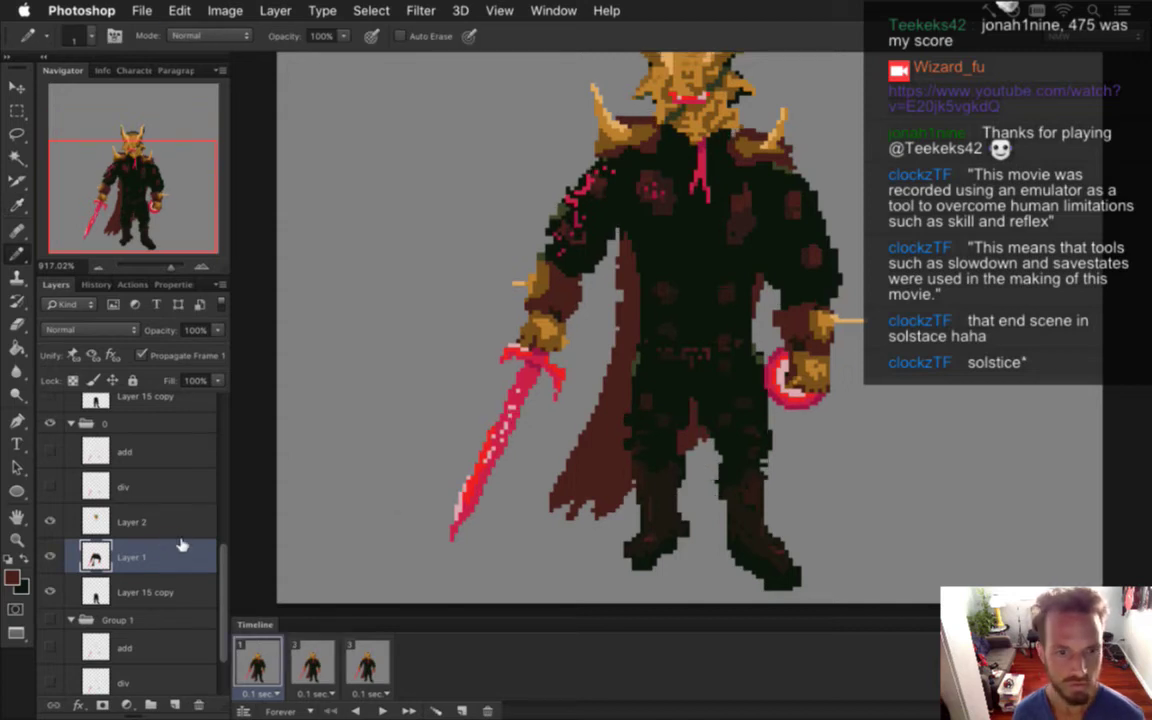
key("Right")
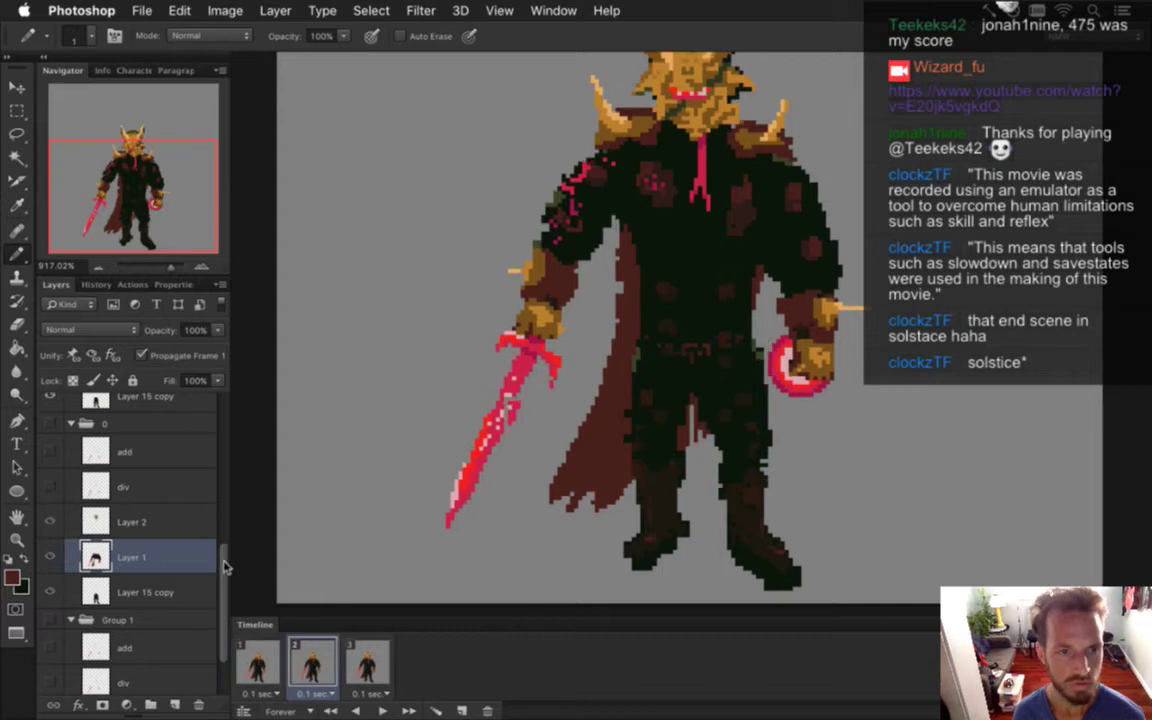
On Layer 1 in group 1, fill frame 2's cape gap between the legs with the cape's brown-red
left_click_drag(224, 567, 224, 514)
left_click(160, 478)
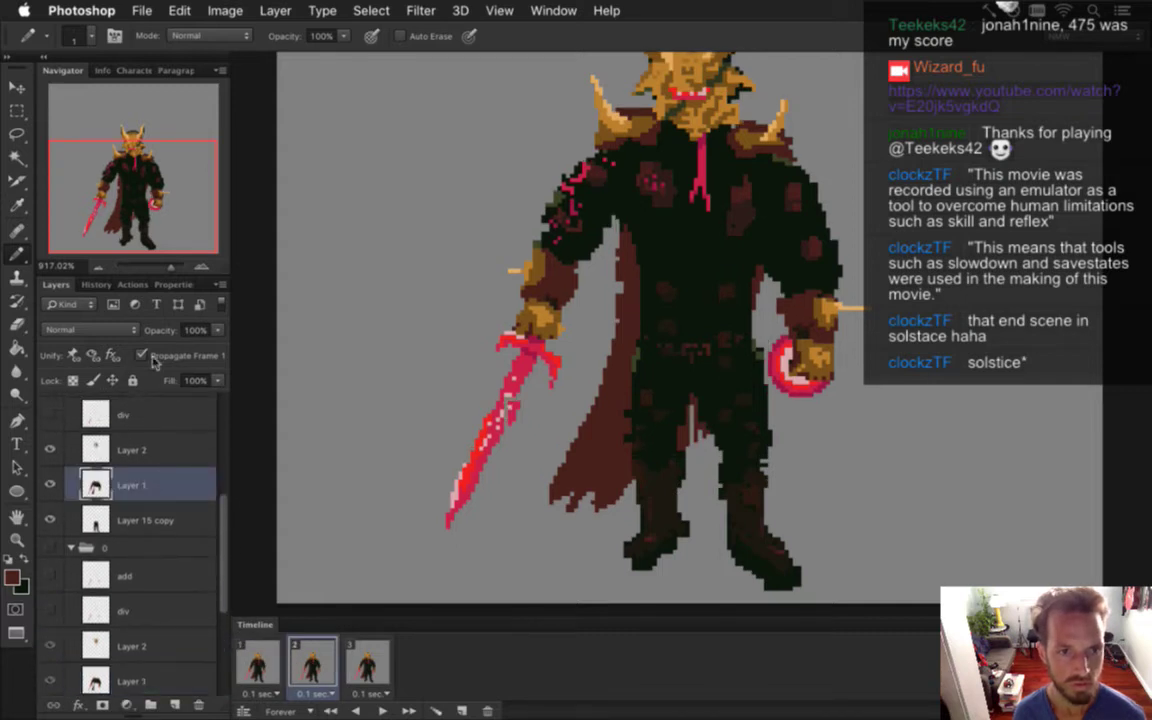
left_click(666, 433, "alt")
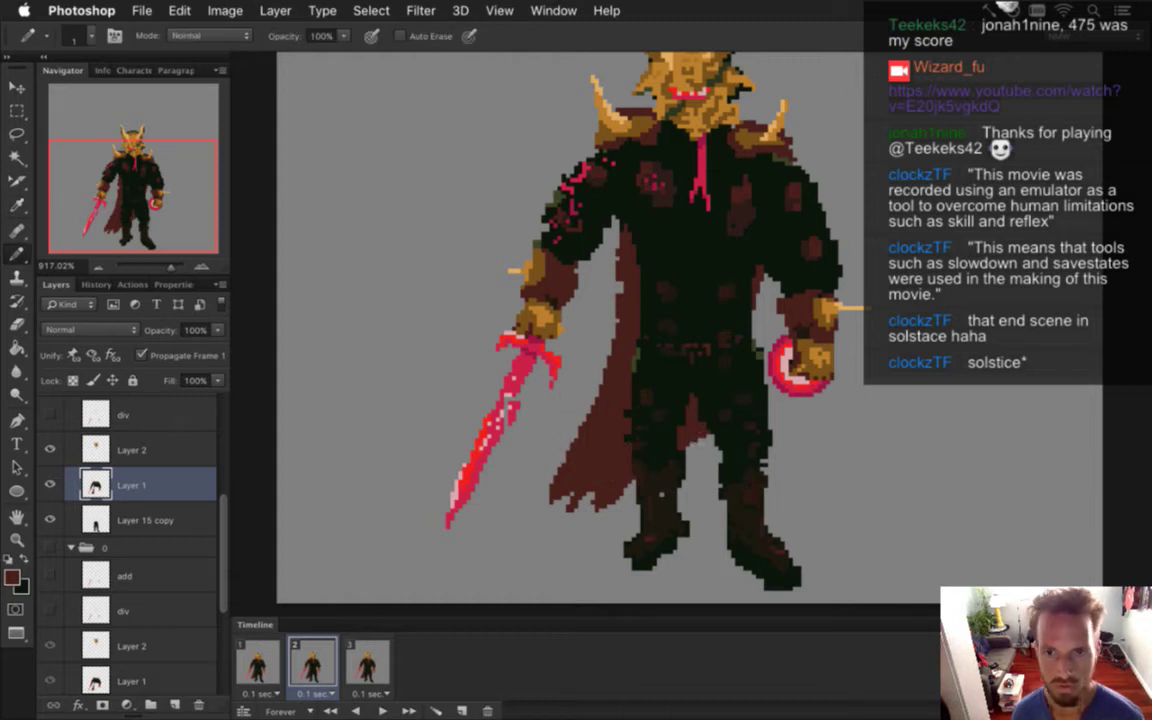
Shift the misaligned piece of frame 2's sword blade left by one pixel on Layer 1 to close up the blade
key("m")
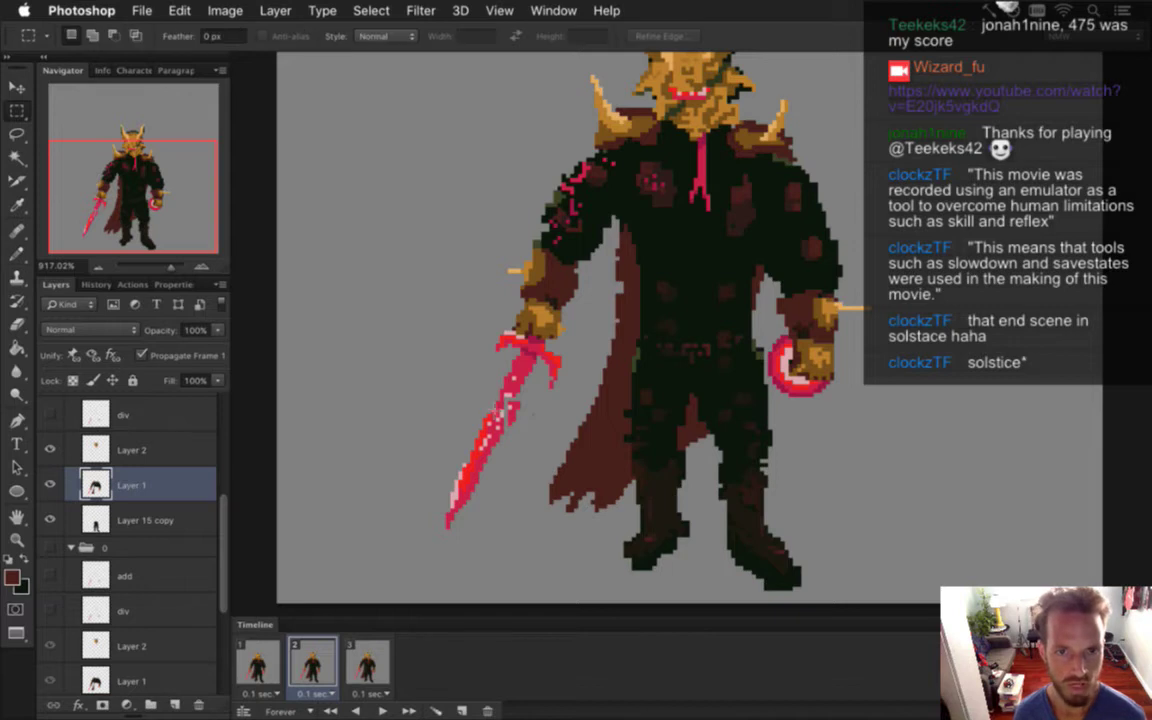
left_click_drag(508, 405, 525, 428)
key("super+Left")
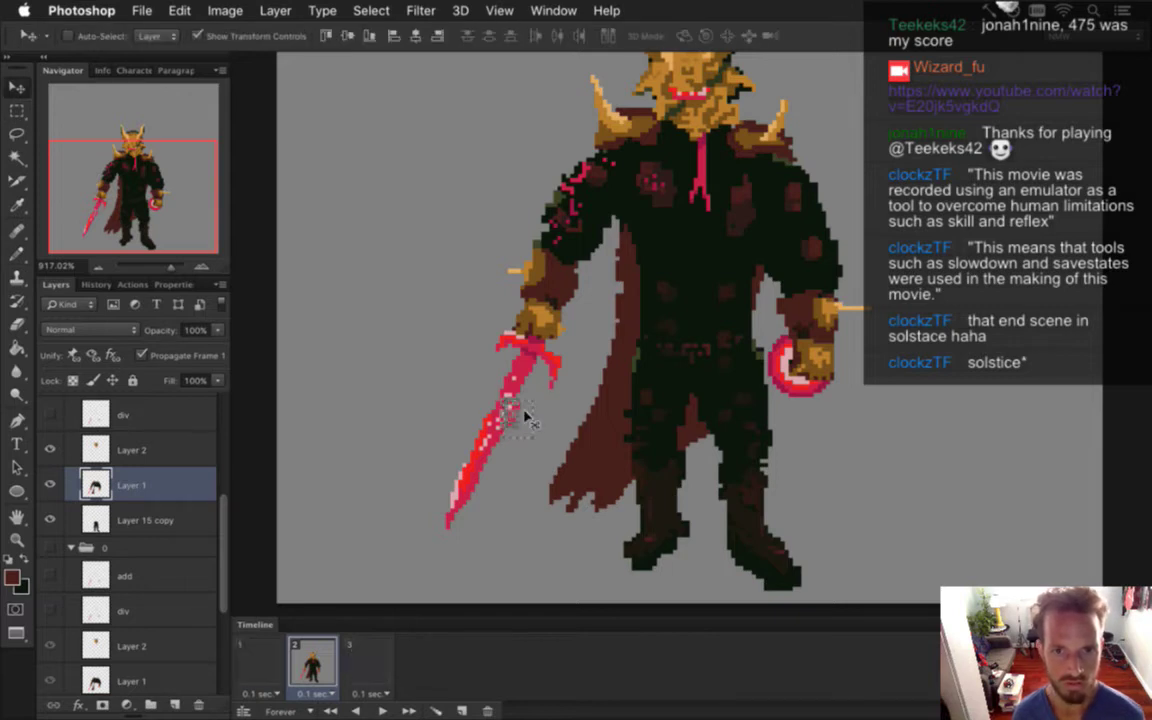
left_click(424, 462)
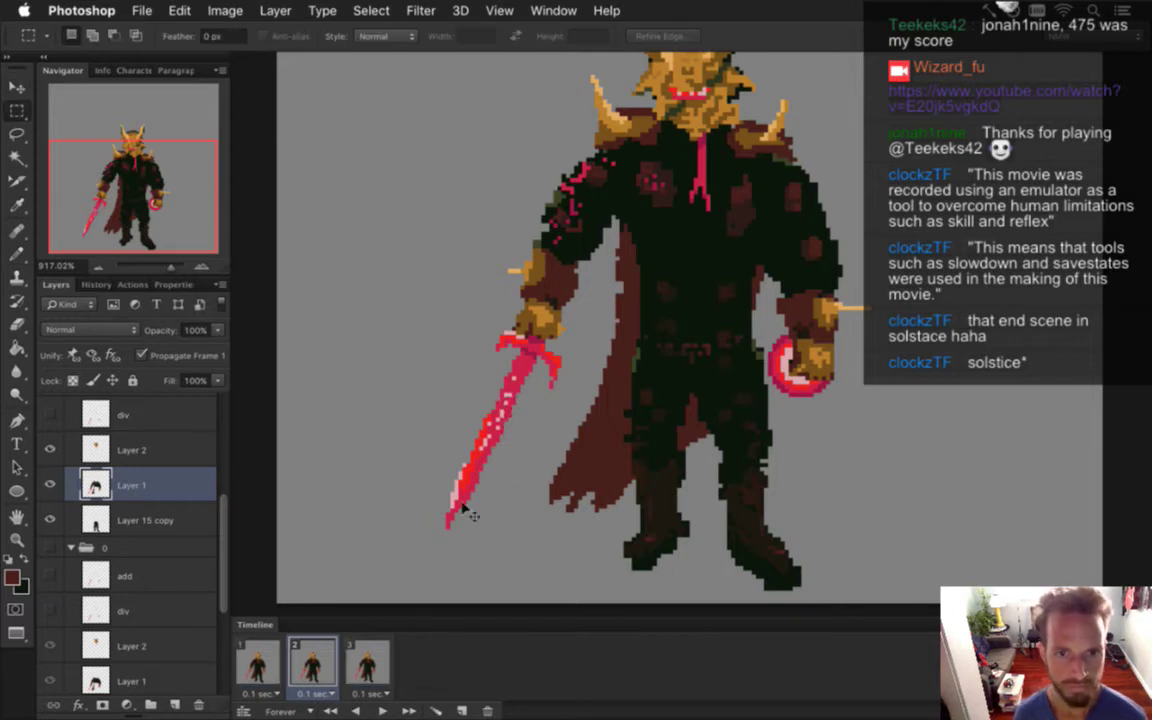
Compare the boss's pose across frames 1, 2 and 3, checking the sword and the whole figure between frames 2 and 3
left_click(257, 660)
left_click(304, 661)
left_click(360, 666)
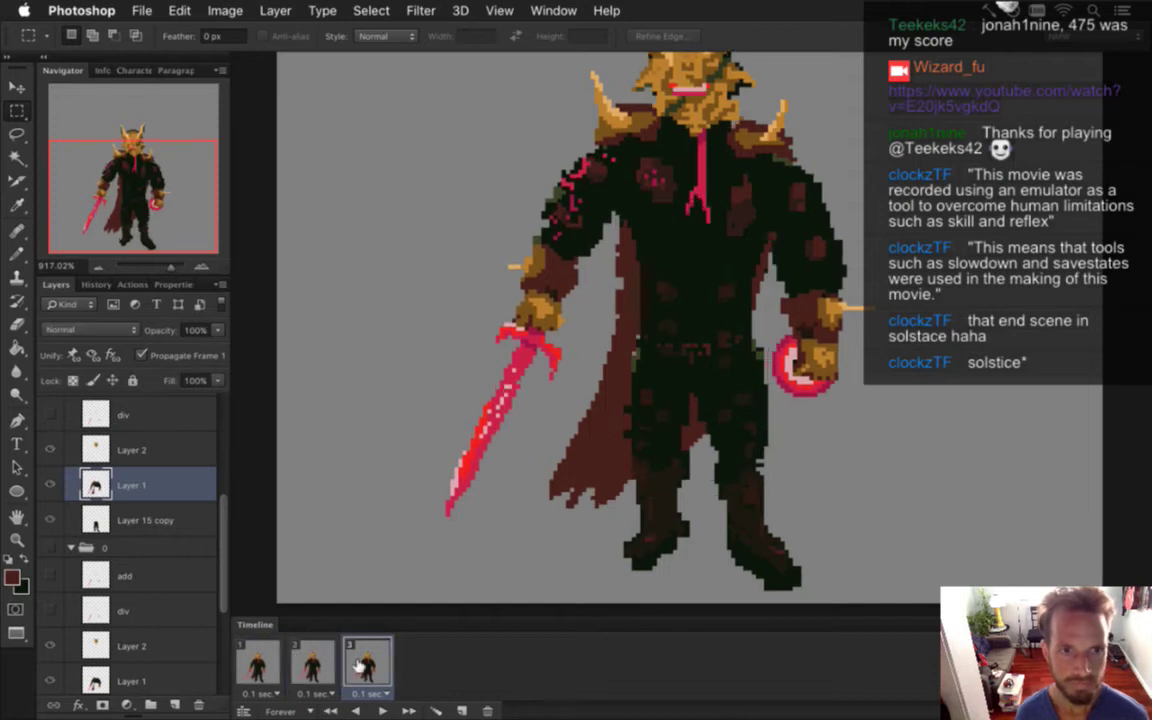
left_click(316, 661)
left_click(365, 660)
left_click(319, 660)
left_click(362, 662)
left_click(312, 662)
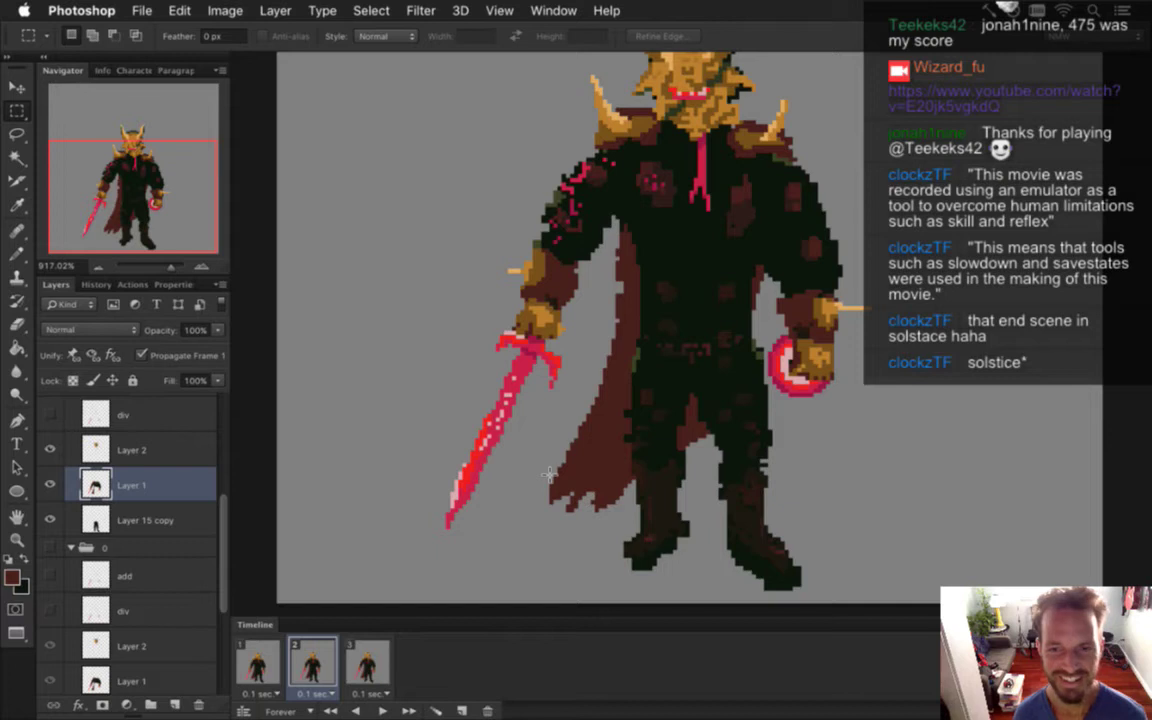
scroll(776, 384, "down", 2)
left_click_drag(817, 326, 771, 349)
left_click(365, 663)
left_click(331, 661)
left_click(370, 664)
left_click(331, 661)
left_click(367, 663)
left_click(331, 661)
left_click(374, 662)
left_click(314, 662)
left_click(350, 662)
left_click(314, 662)
left_click(350, 662)
left_click(314, 662)
left_click(357, 665)
left_click(314, 662)
left_click(352, 664)
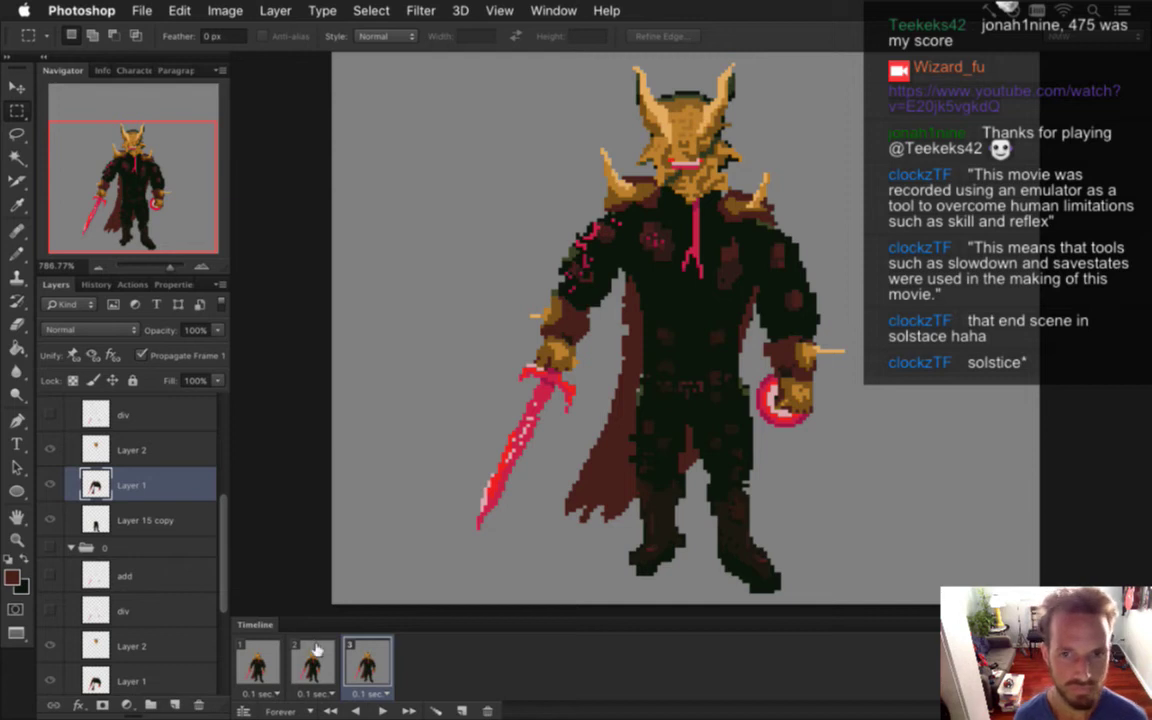
scroll(222, 492, "up", 2)
scroll(222, 492, "up", 3)
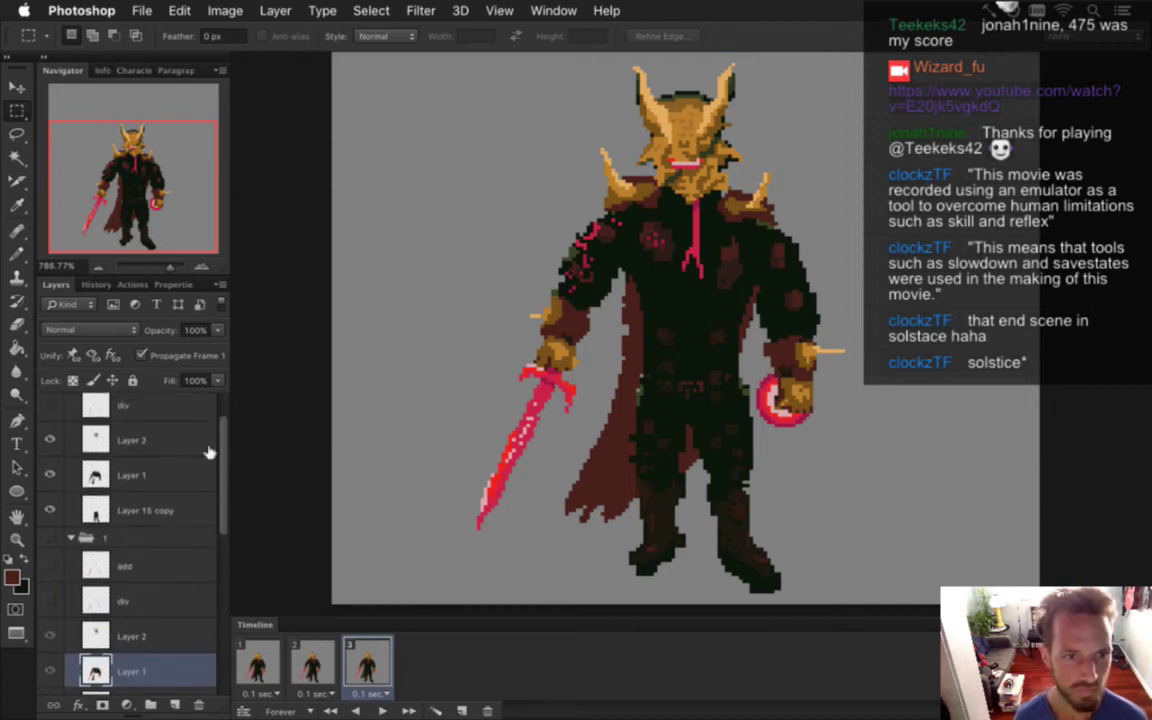
left_click(162, 474)
key("e")
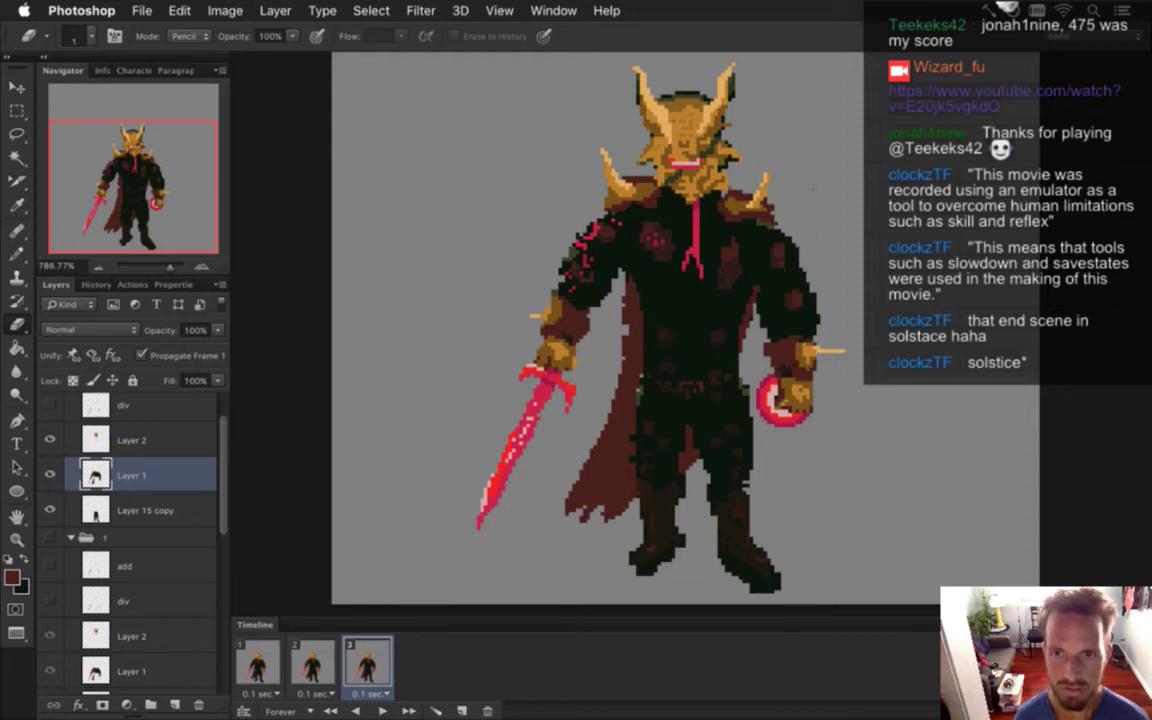
left_click(105, 440)
key("b")
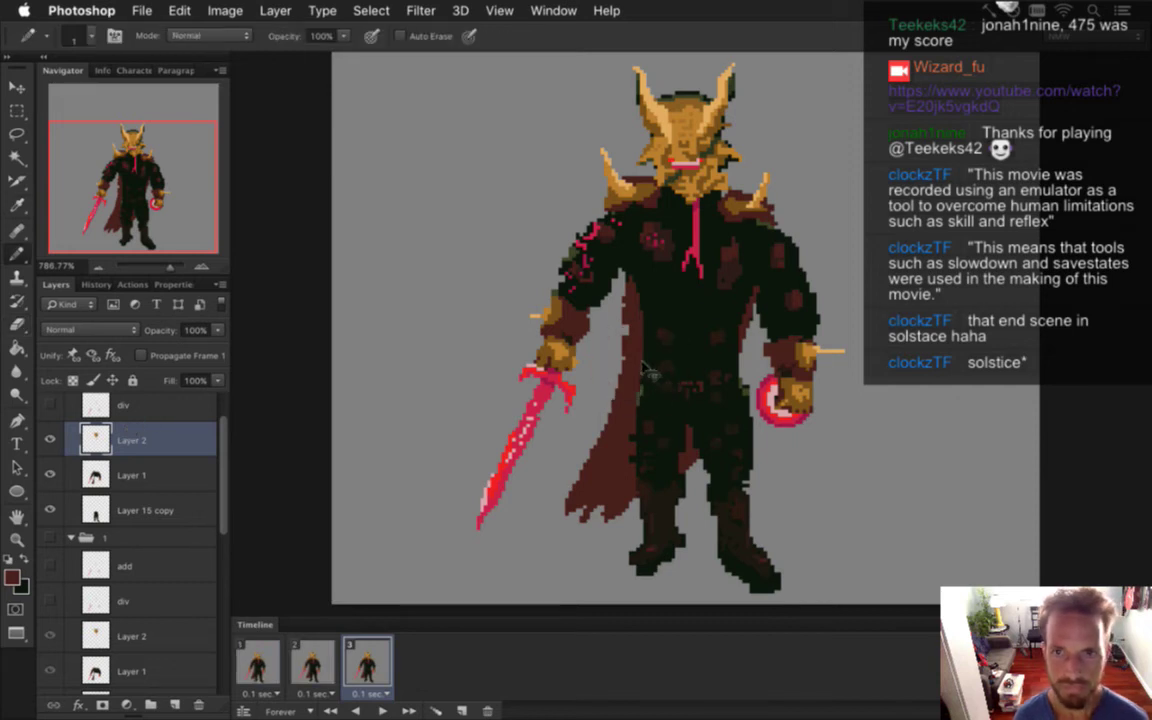
Compare frames 2 and 3, checking how the torso and shoulder patches move
left_click(318, 657)
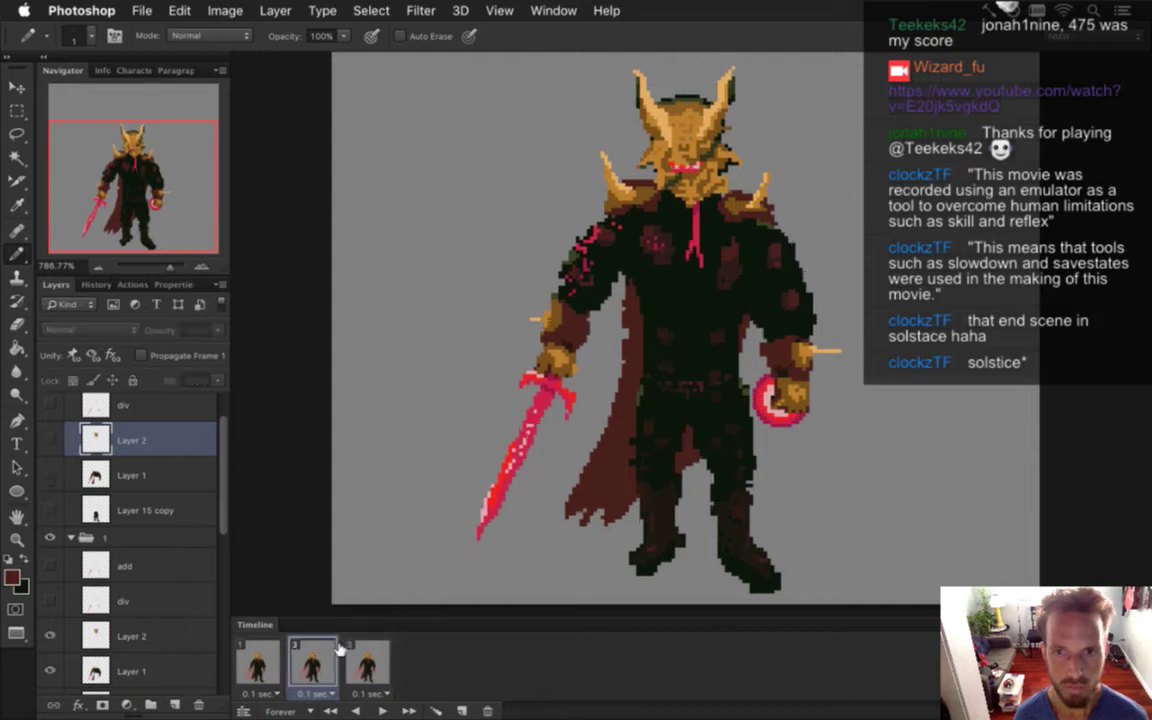
left_click(363, 655)
left_click(318, 657)
left_click(360, 657)
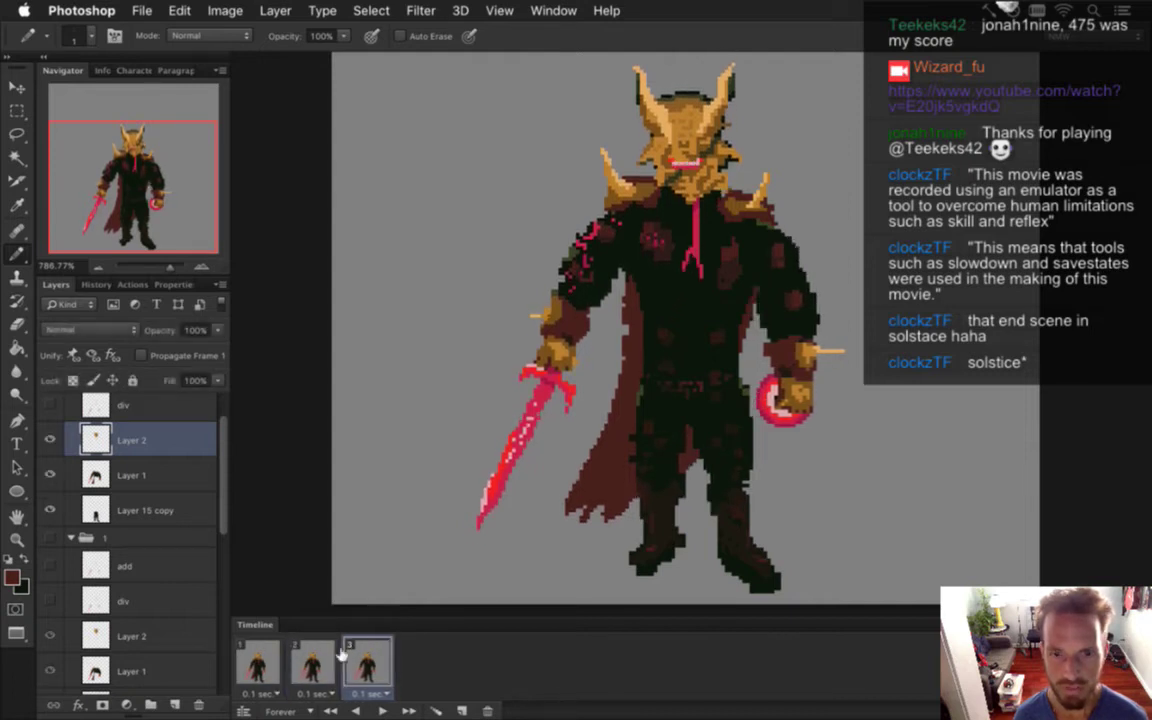
left_click(320, 660)
left_click(358, 658)
left_click(330, 662)
left_click(360, 660)
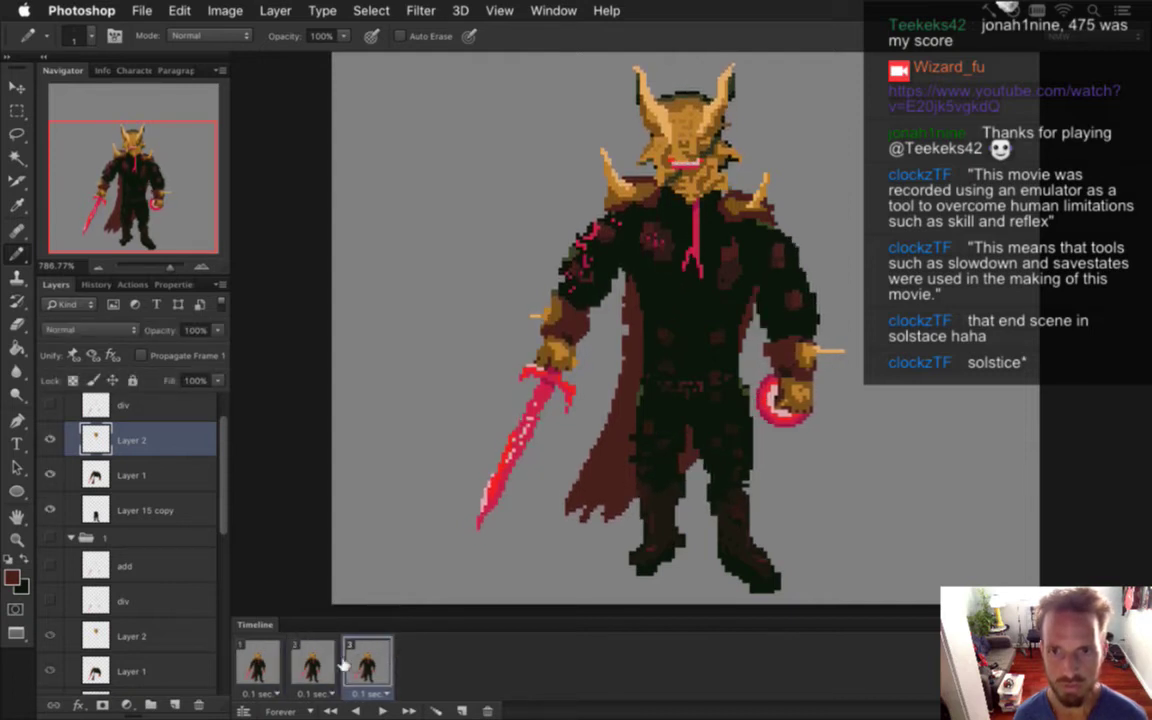
left_click(320, 660)
left_click(372, 660)
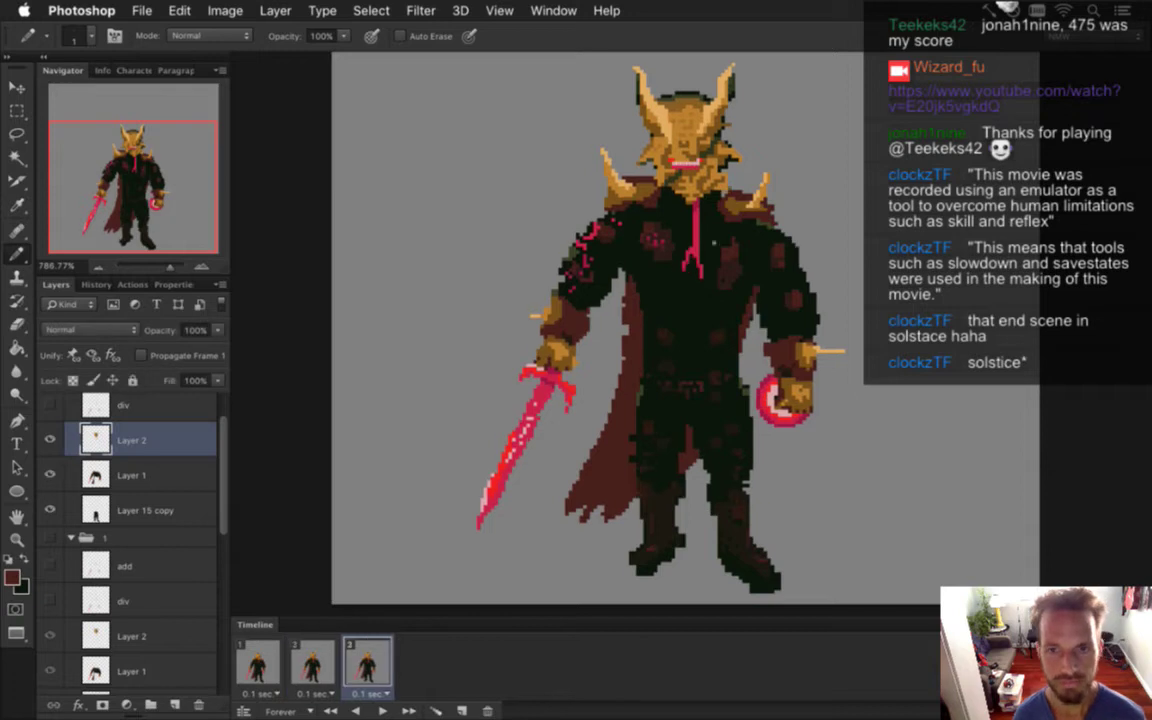
On group 2's Layer 1, select the dark patch area of the upper arm beside the chest and sample dark coat colors for pencil touch-ups
left_click(100, 475)
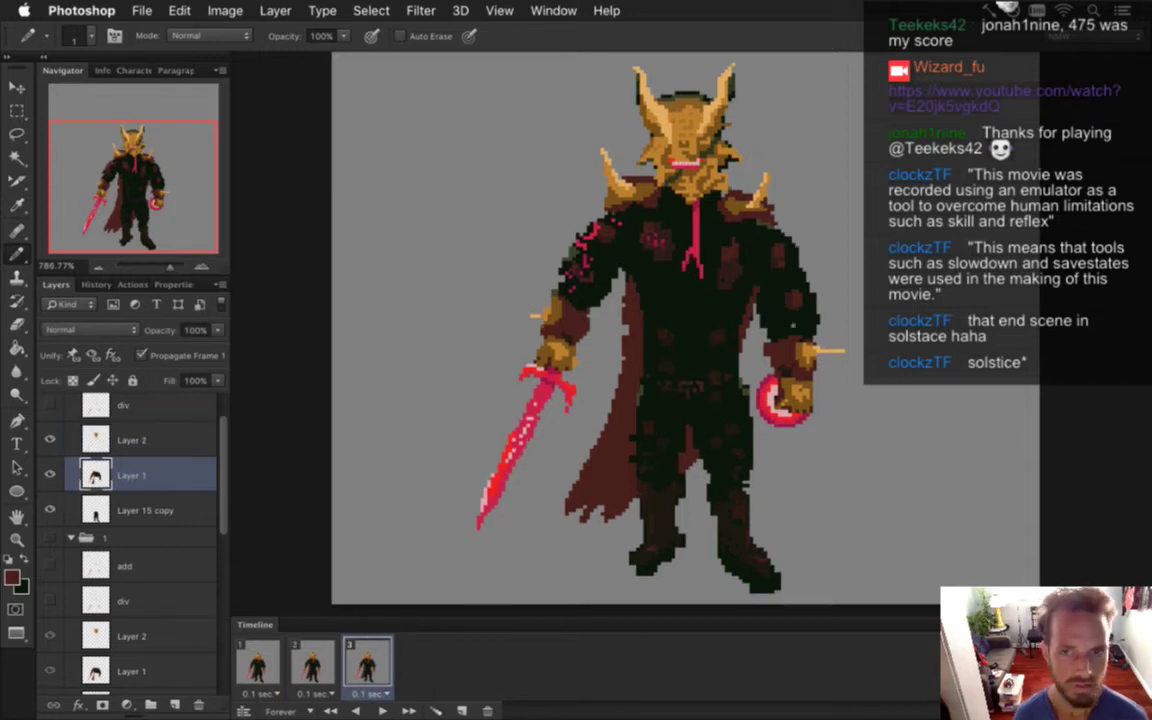
key("m")
left_click_drag(761, 278, 785, 245)
key("v")
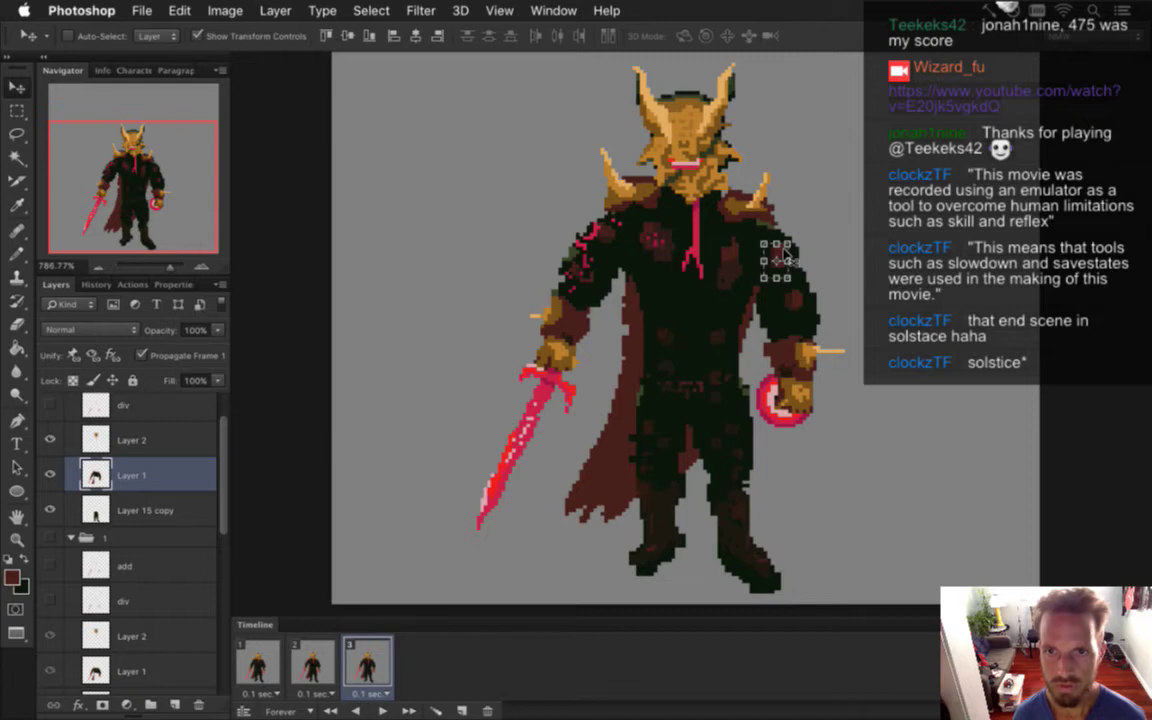
key("m")
key("i")
key("b")
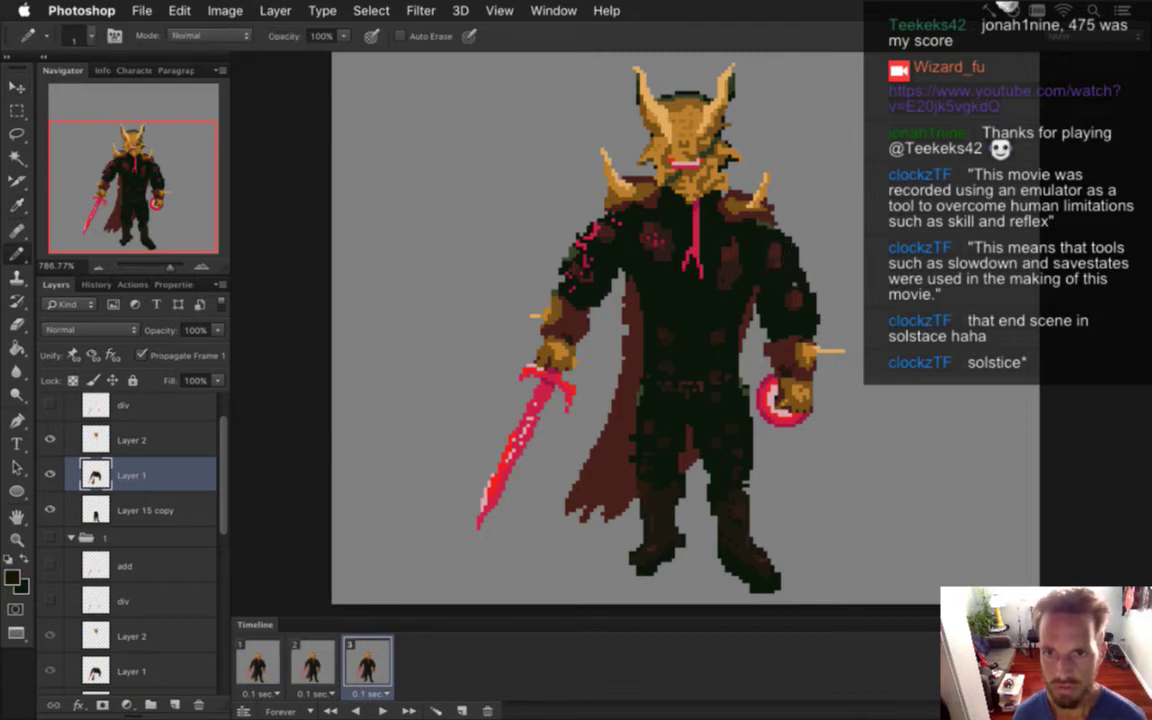
Compare frames 2 and 3 repeatedly to check the retouched arm and torso in motion
left_click(314, 668)
left_click(364, 663)
left_click(319, 665)
left_click(364, 663)
left_click(330, 666)
left_click(366, 668)
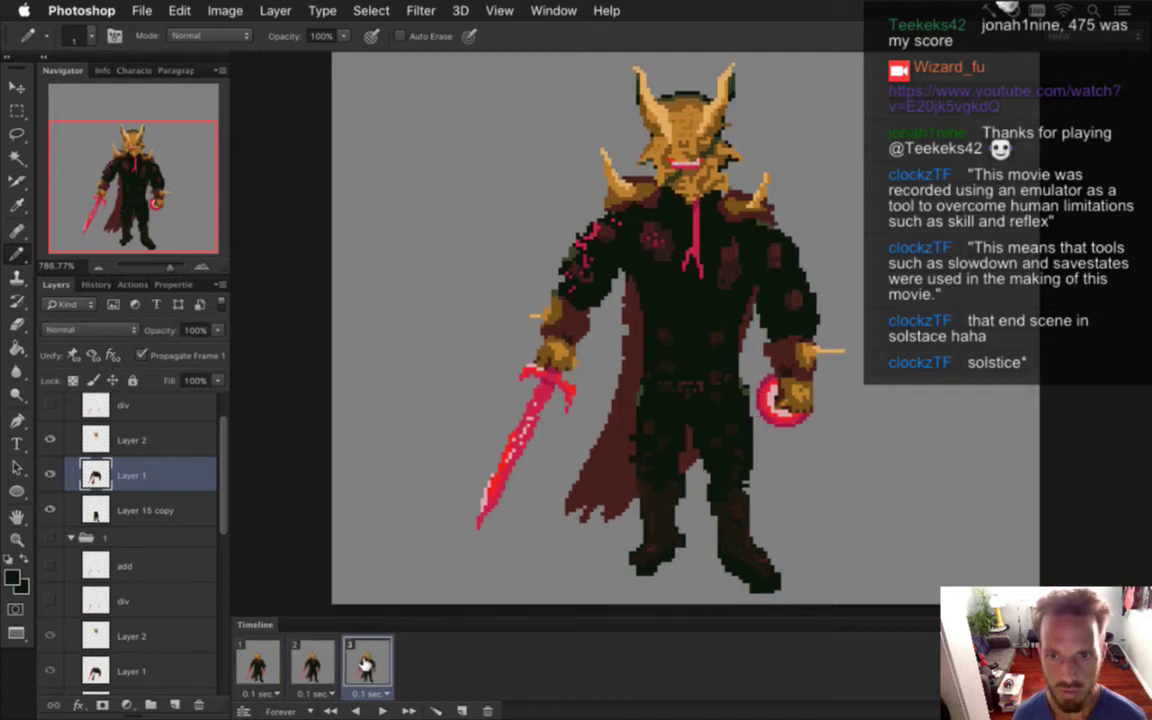
key("e")
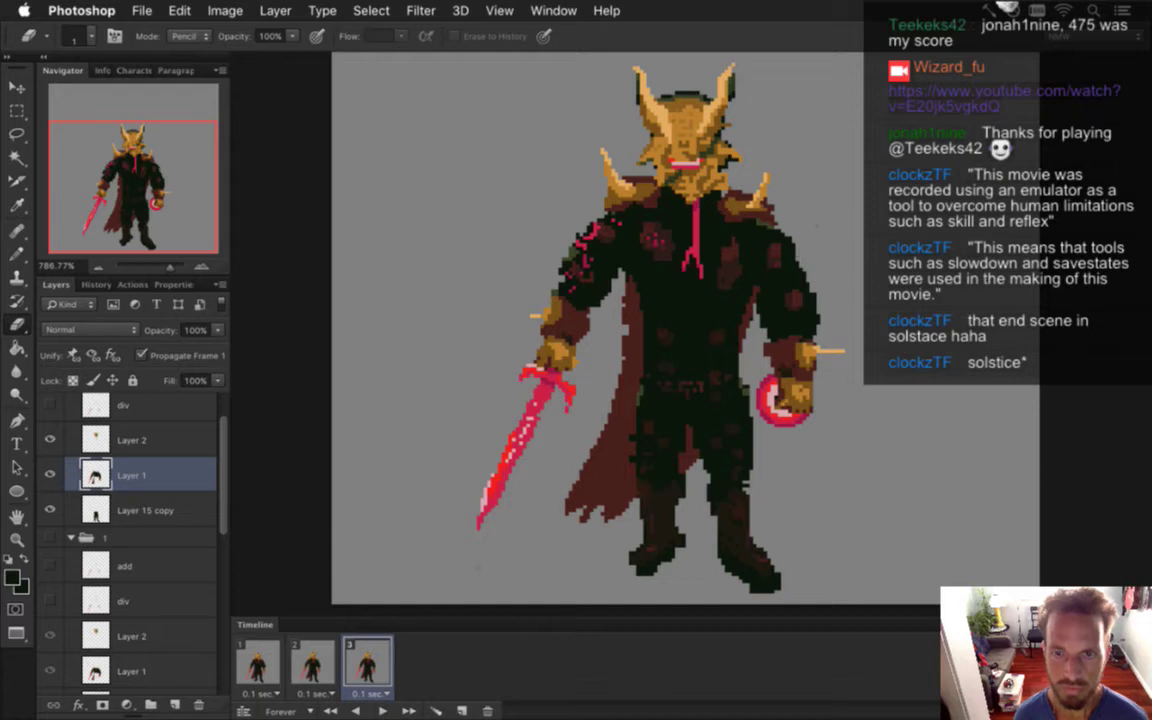
left_click(315, 668)
left_click(366, 668)
left_click(315, 668)
left_click(368, 666)
left_click(331, 656)
left_click(368, 662)
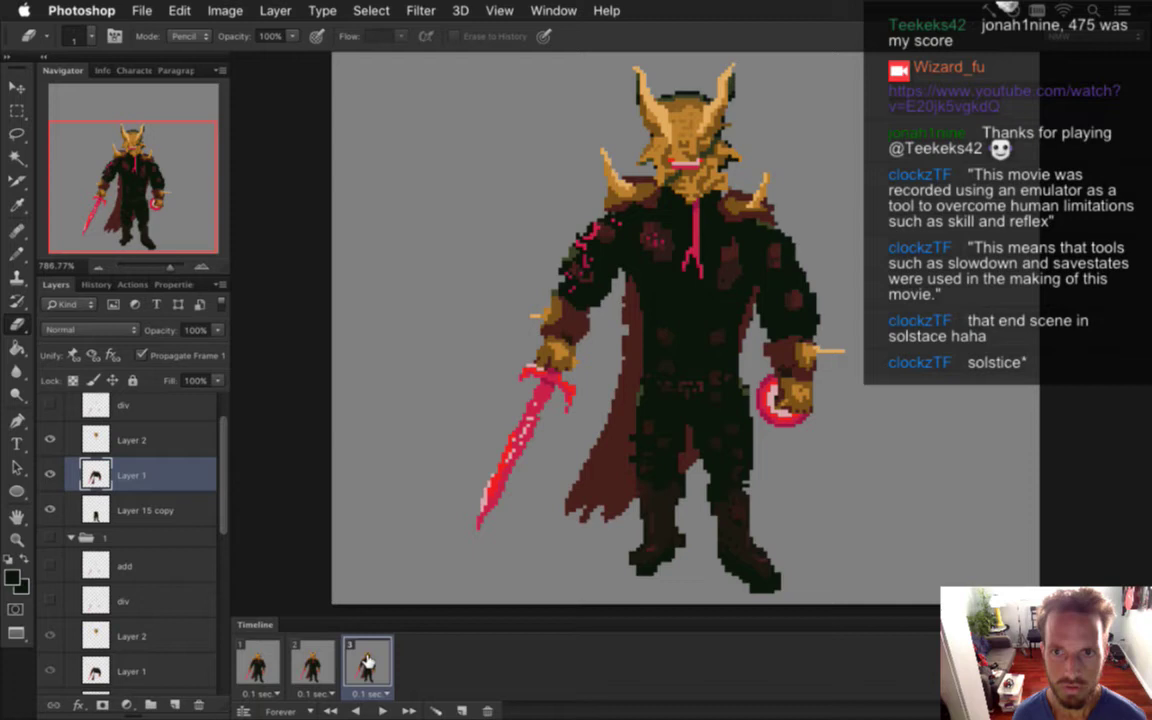
left_click(333, 660)
left_click(350, 662)
left_click(336, 665)
left_click(368, 664)
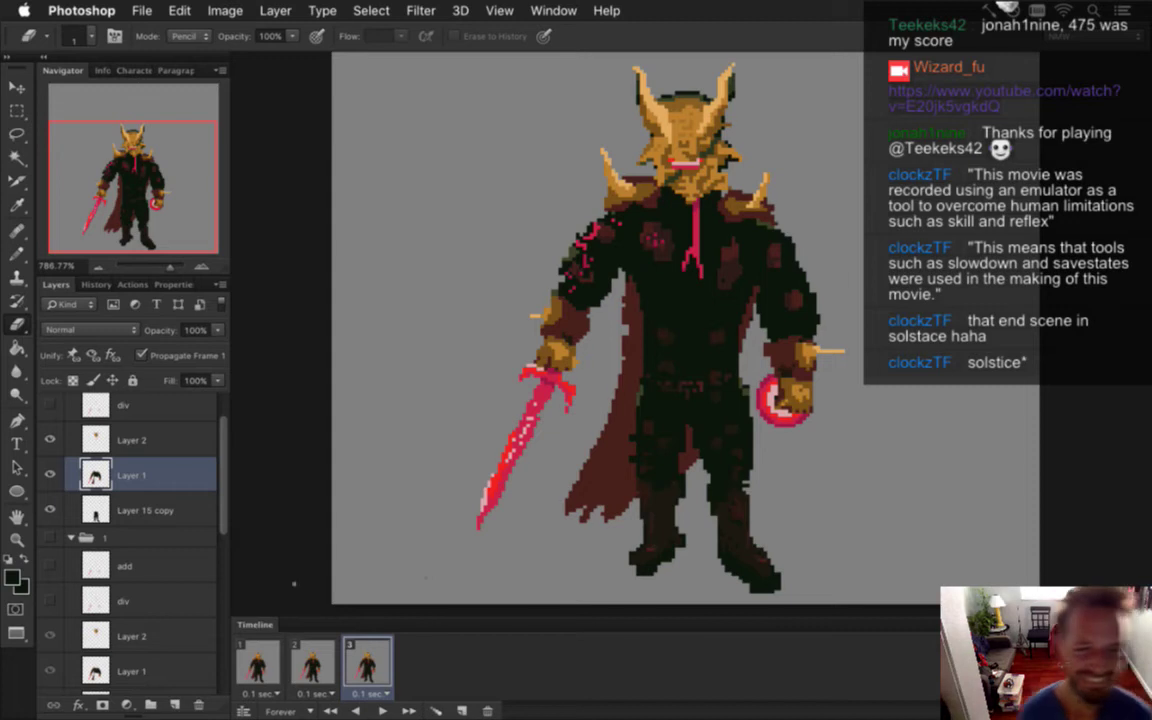
Play the three-frame idle animation from frame 1 and stop it, reviewing the loop twice
left_click(258, 660)
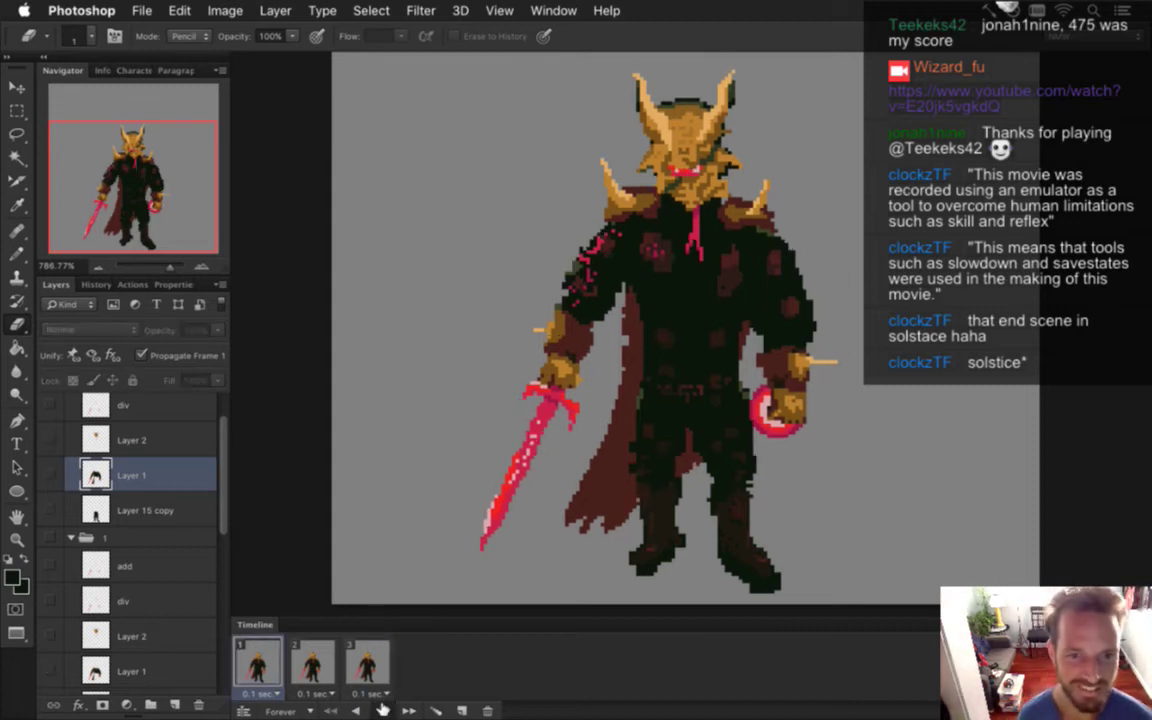
left_click(383, 708)
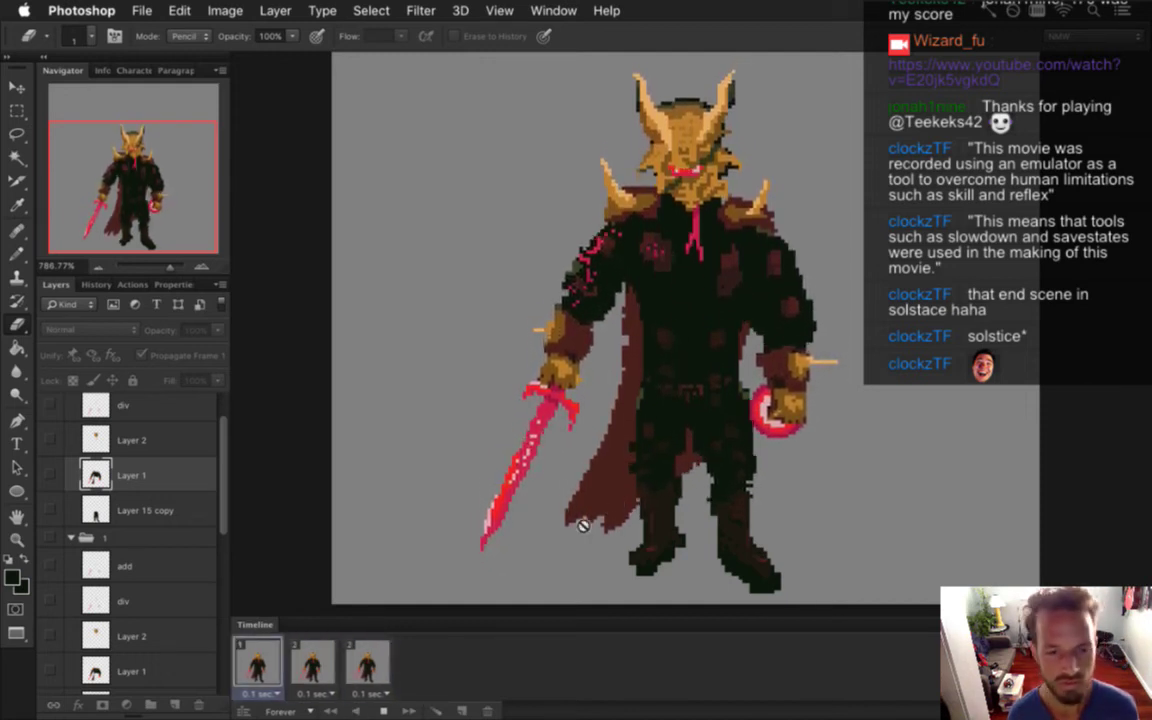
left_click(385, 710)
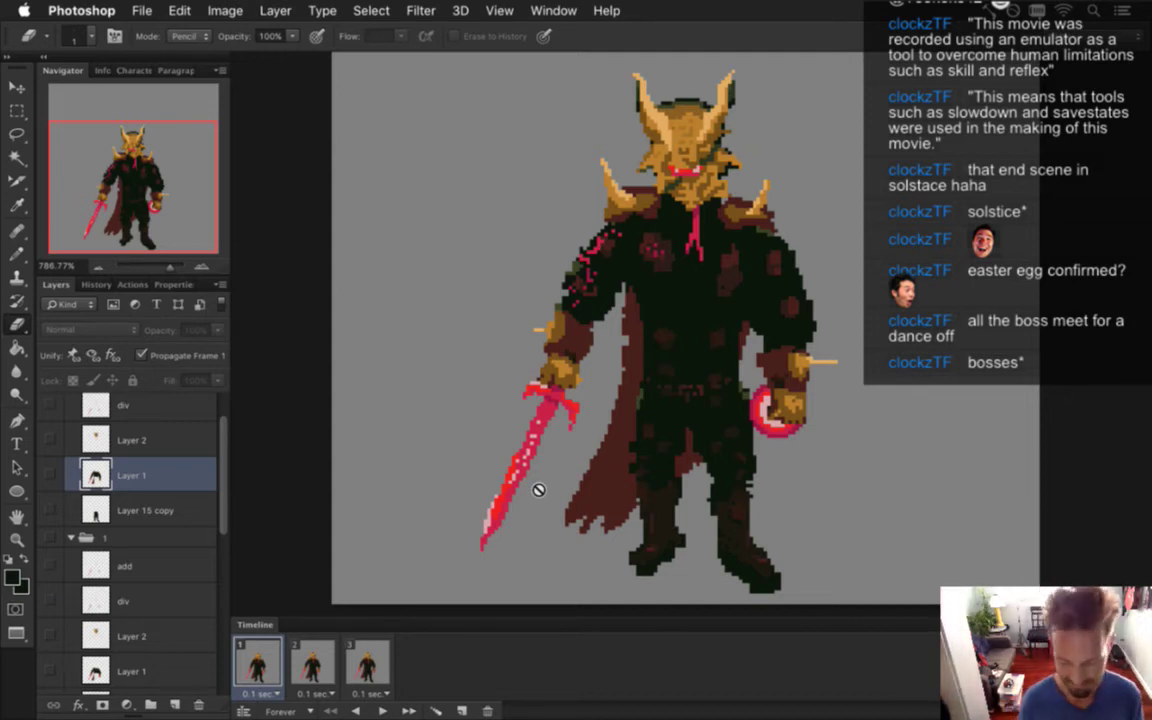
key("space")
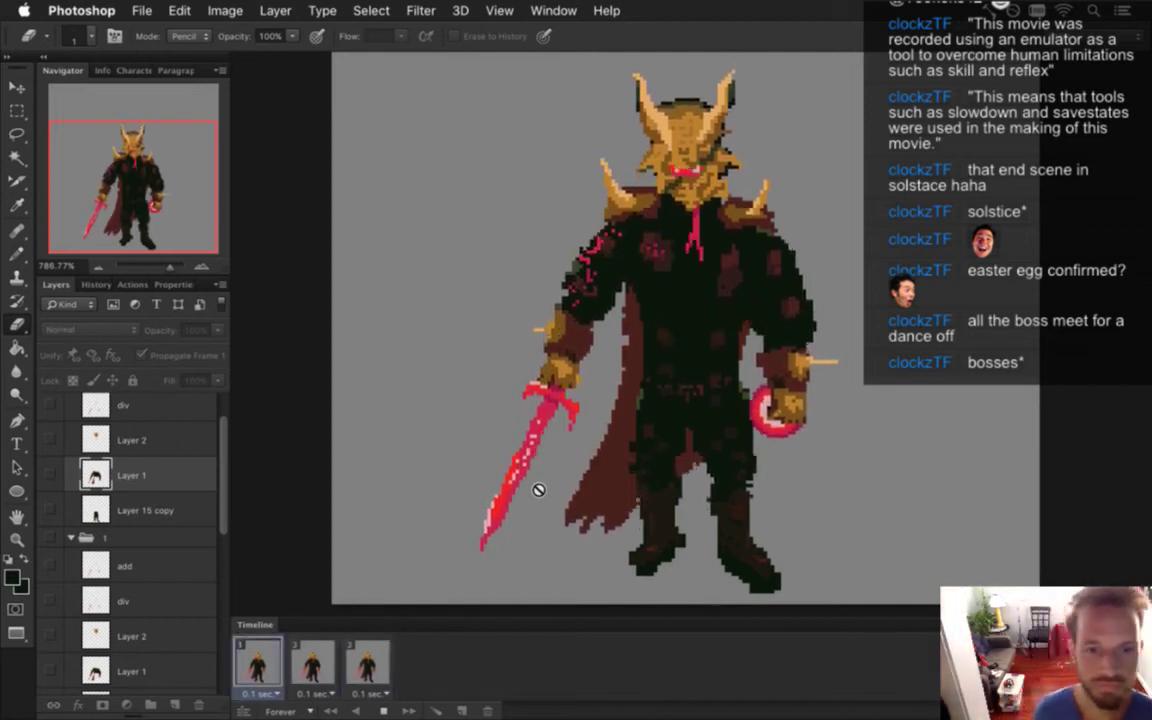
key("space")
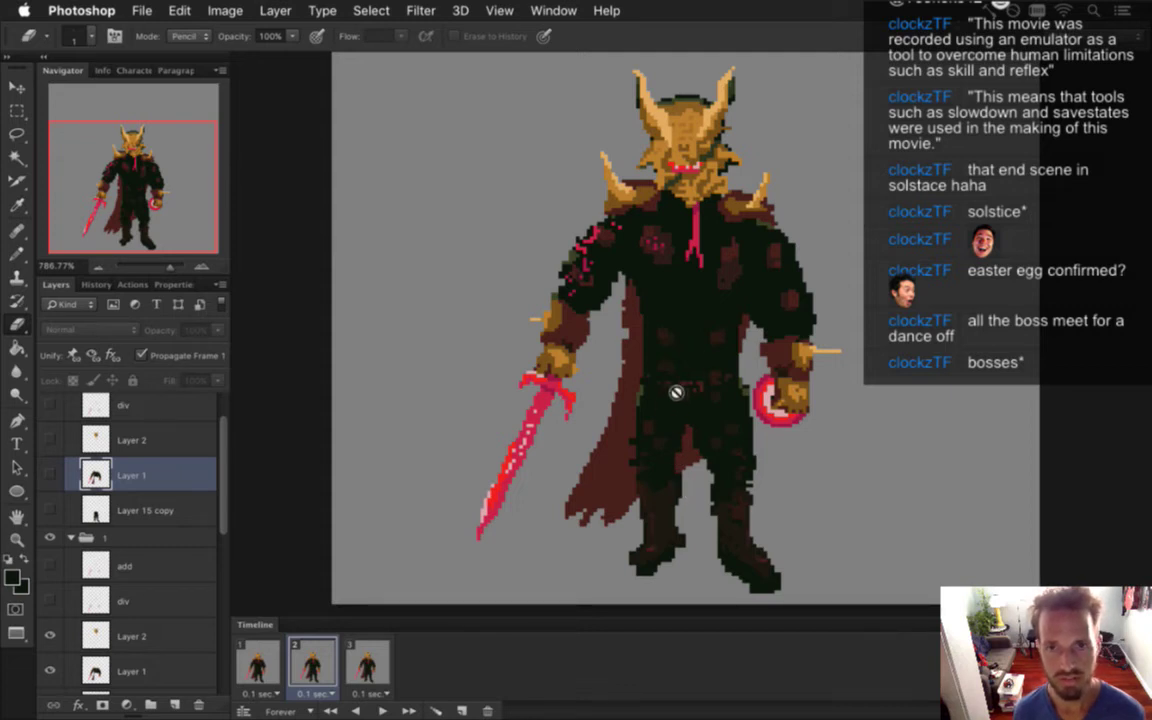
Step back and forth through frames 1, 2 and 3 to examine each pose, ending on frame 1
left_click(243, 652)
left_click(292, 660)
left_click(356, 662)
left_click(294, 662)
left_click(257, 662)
left_click(310, 662)
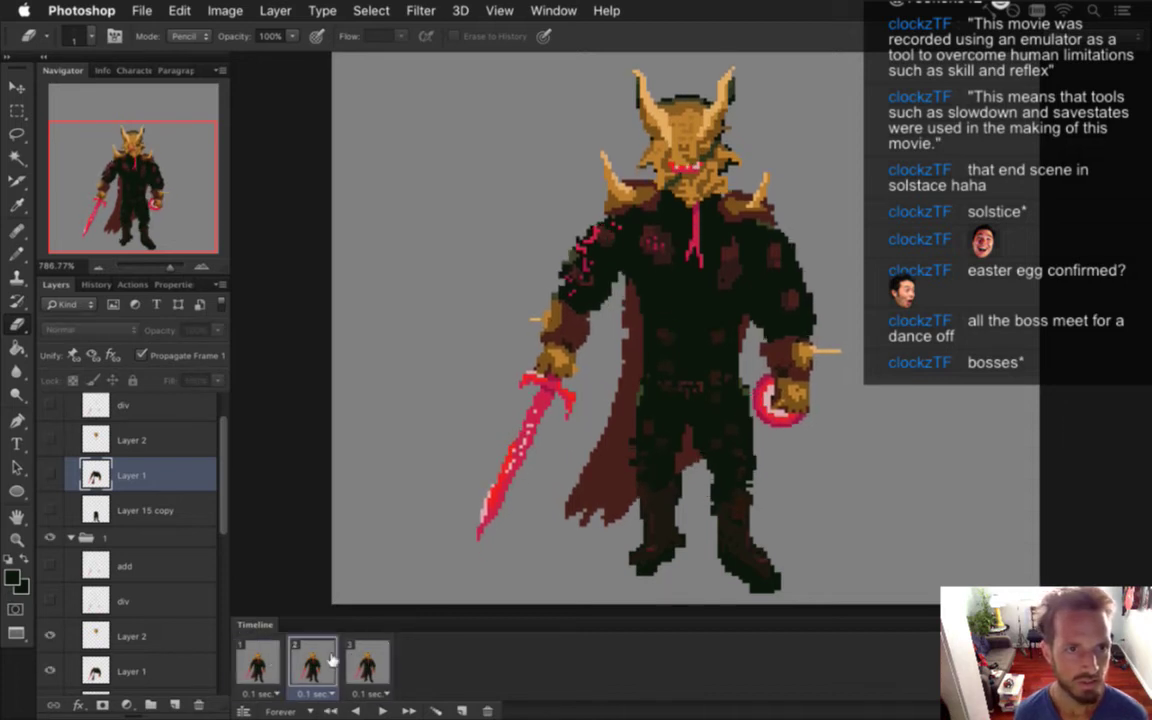
left_click(365, 662)
left_click(322, 667)
left_click(278, 667)
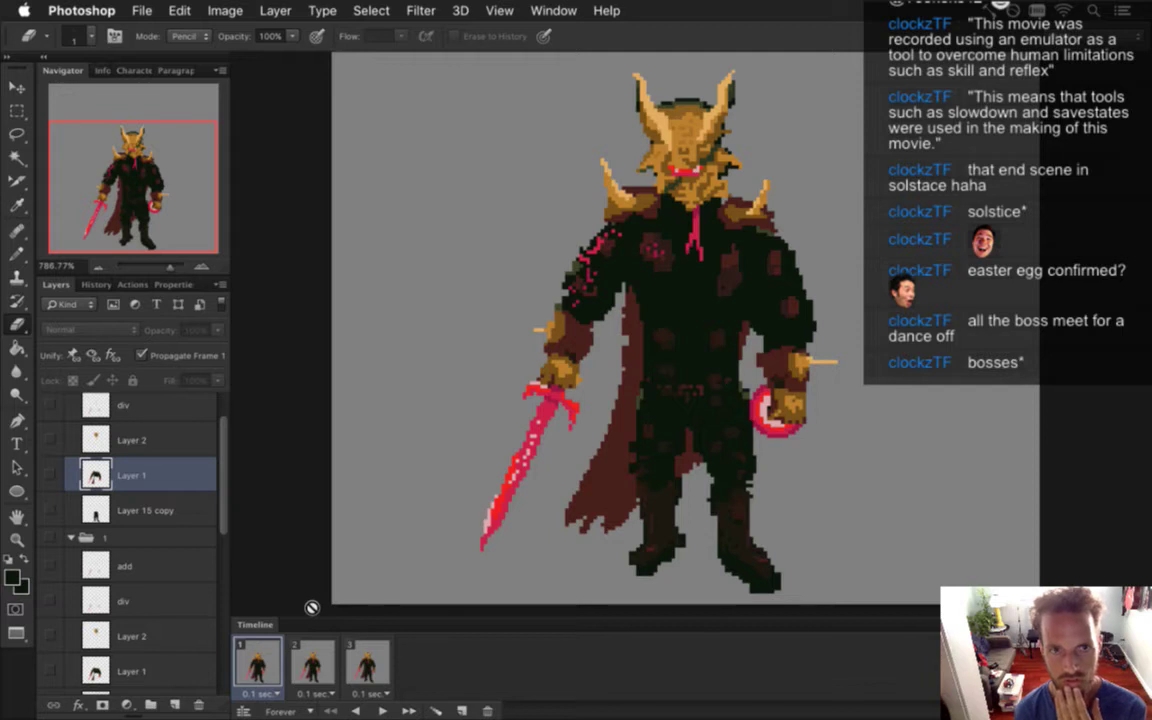
Switch to Terminal and check the Songbringer repository's status with the gs command
key("super+Tab")
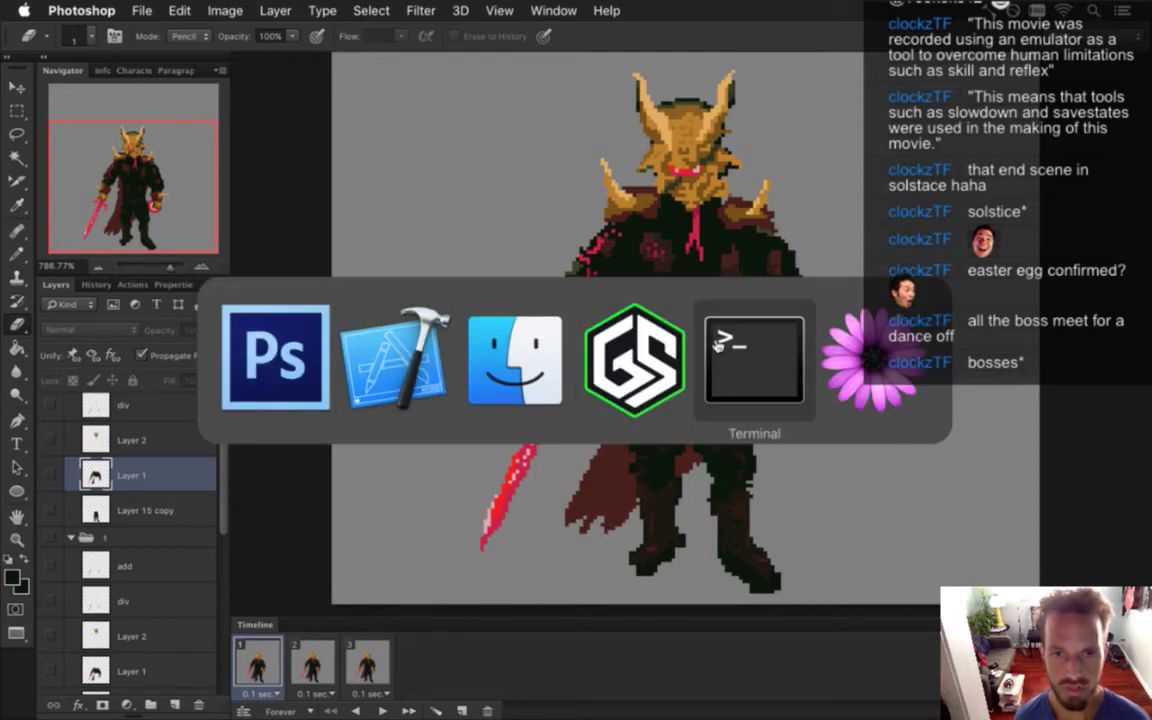
left_click(300, 390)
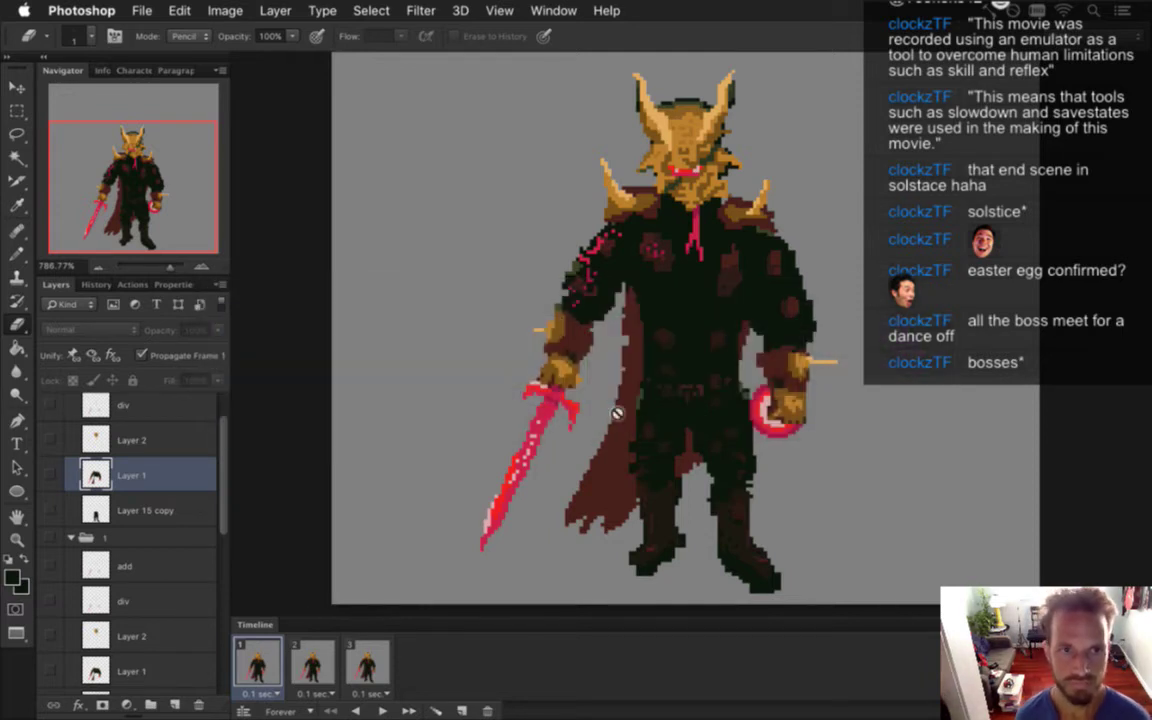
key("super+Tab")
left_click(726, 410)
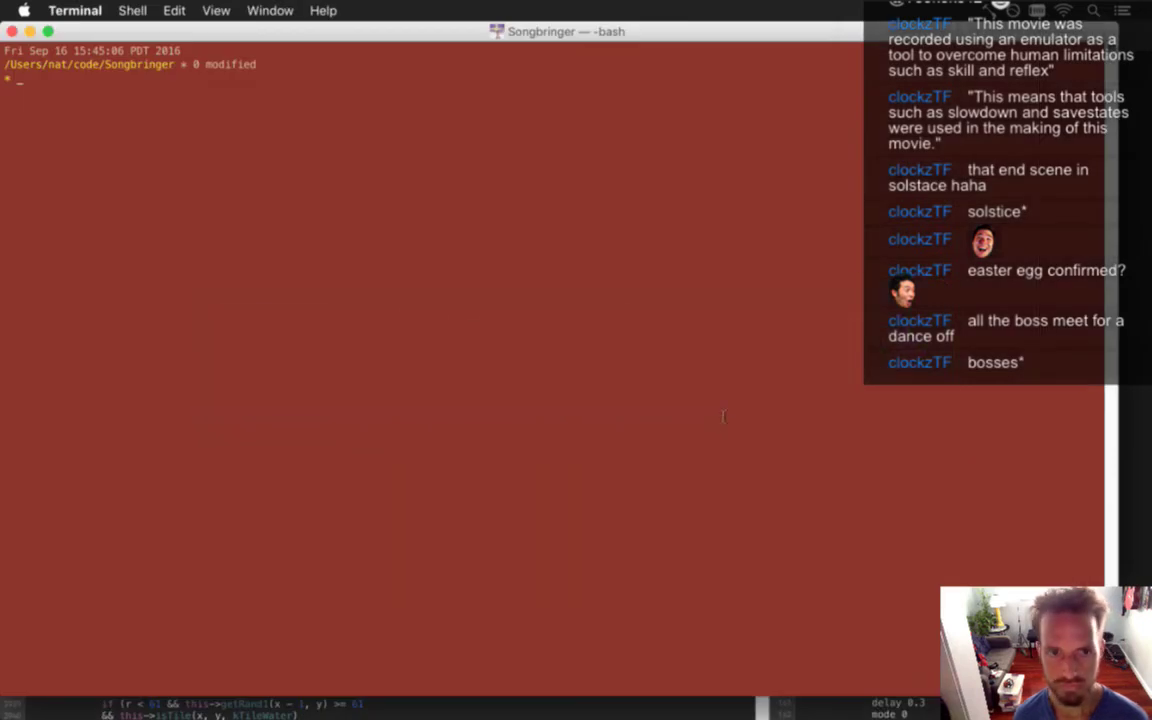
type("gs")
key("Return")
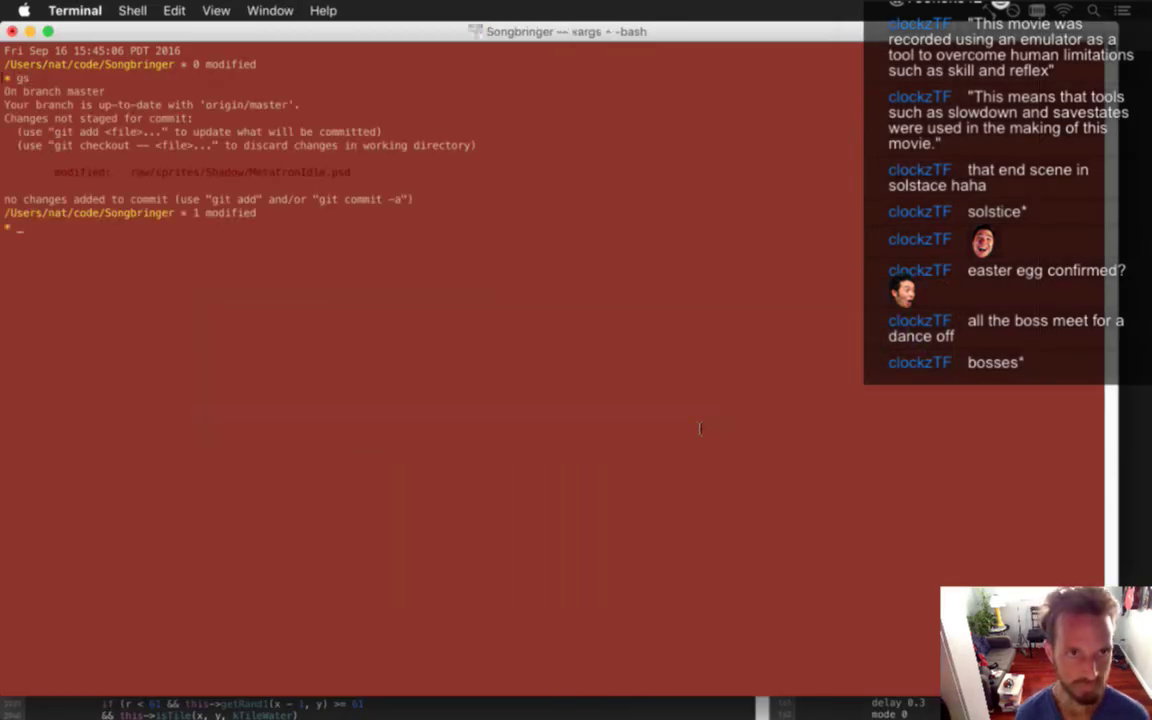
Commit the modified MetatronIdle.psd with gc, using "." as the commit message
type("gc")
key("Return")
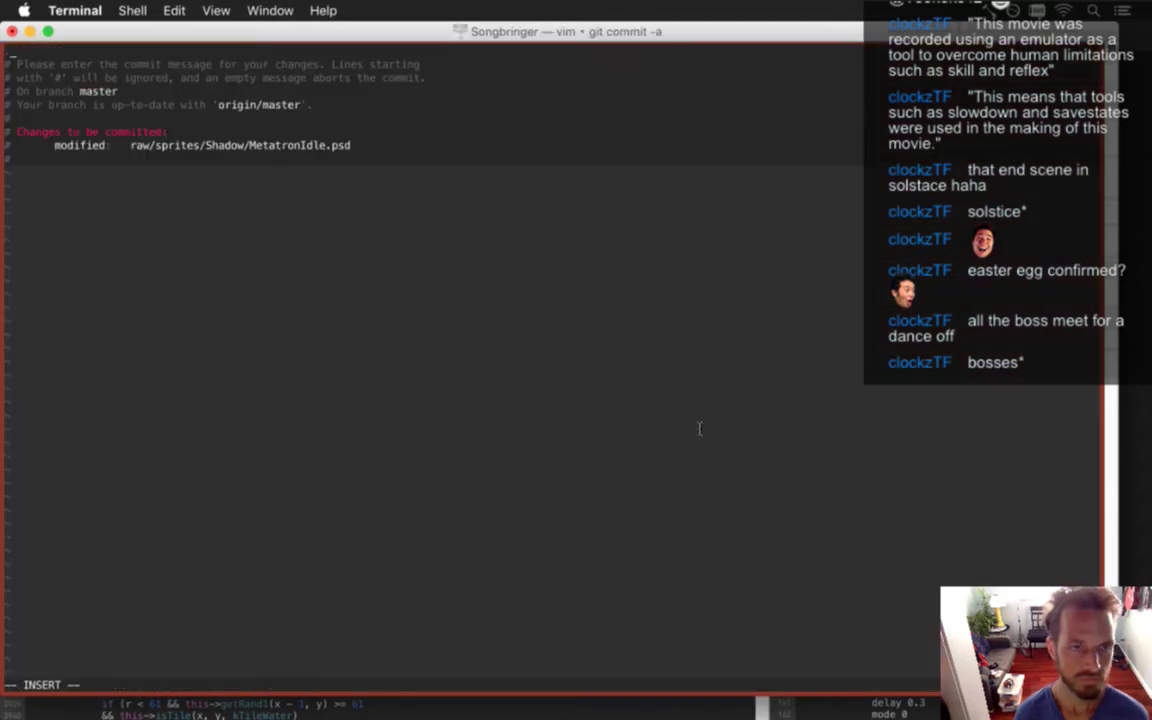
type(".")
key("Escape")
type(":wq")
key("Return")
Push the commit with gp and switch back to Photoshop
type("gp")
key("Return")
key("super+Tab")
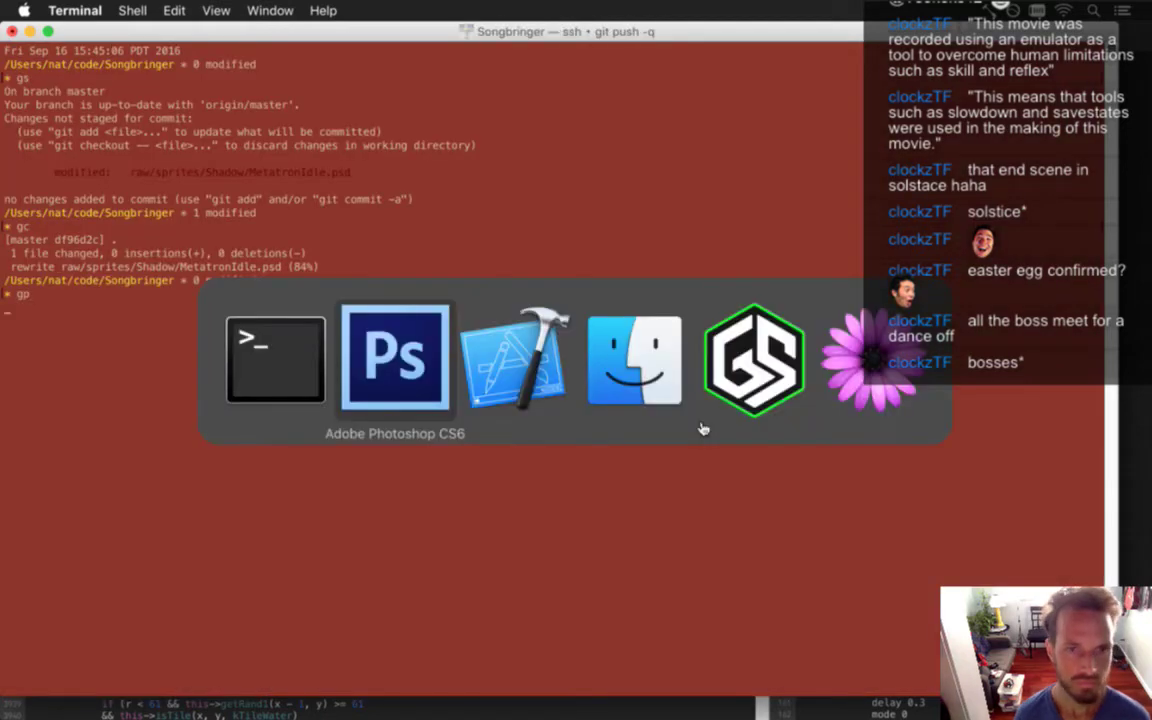
key("super+Tab")
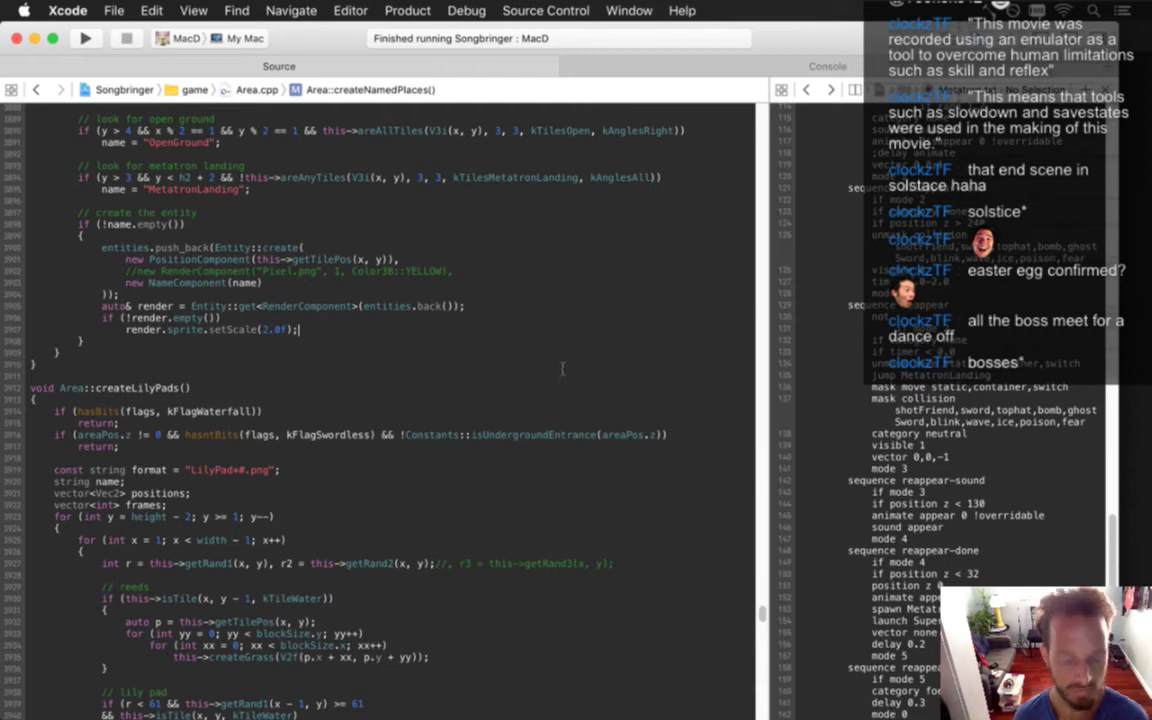
key("super+Tab")
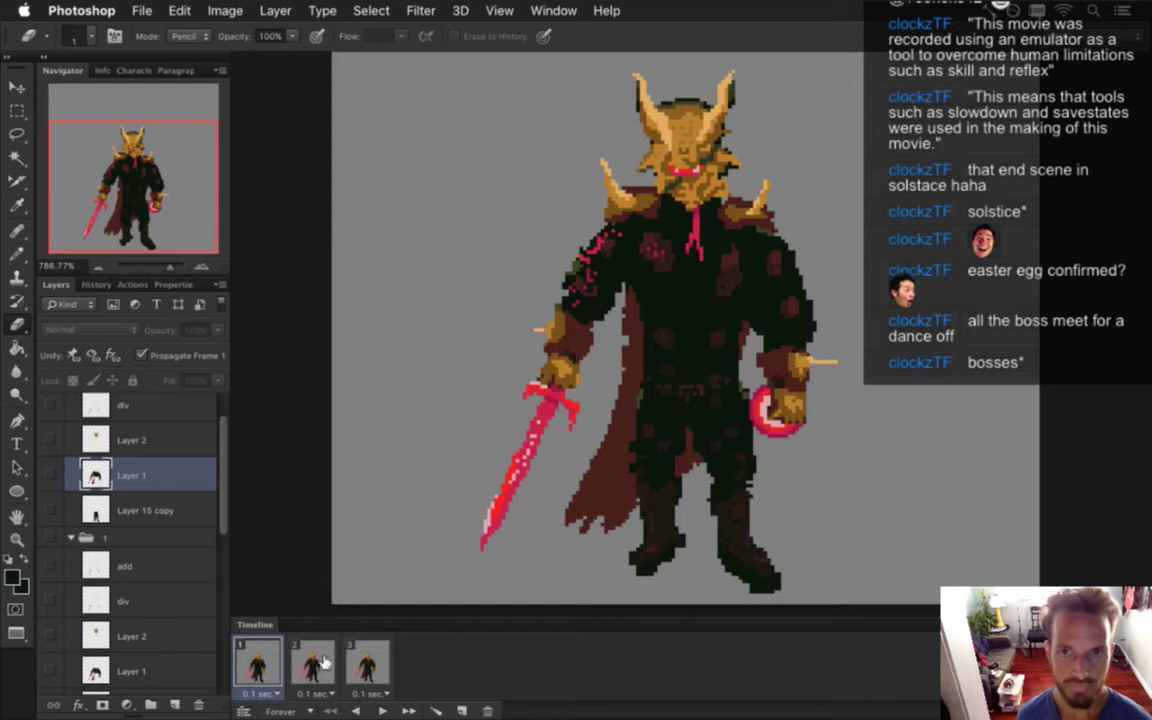
Duplicate frame 1 of the boss's idle animation to add a fourth frame
key("space")
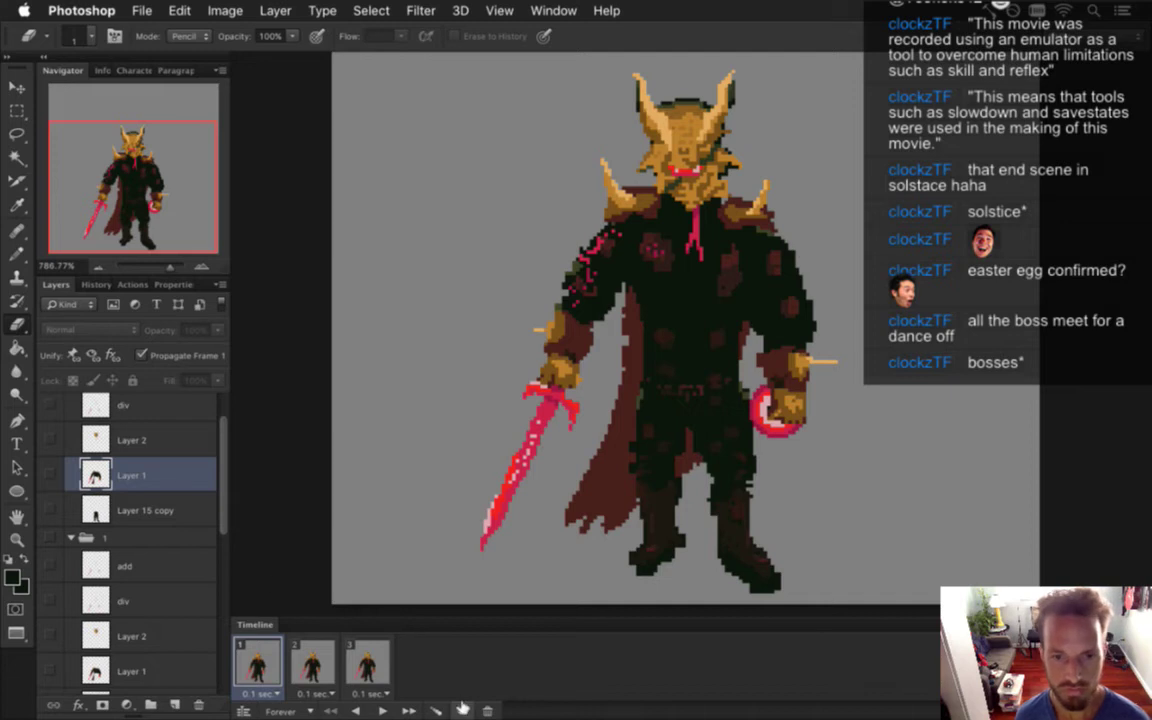
left_click(390, 672)
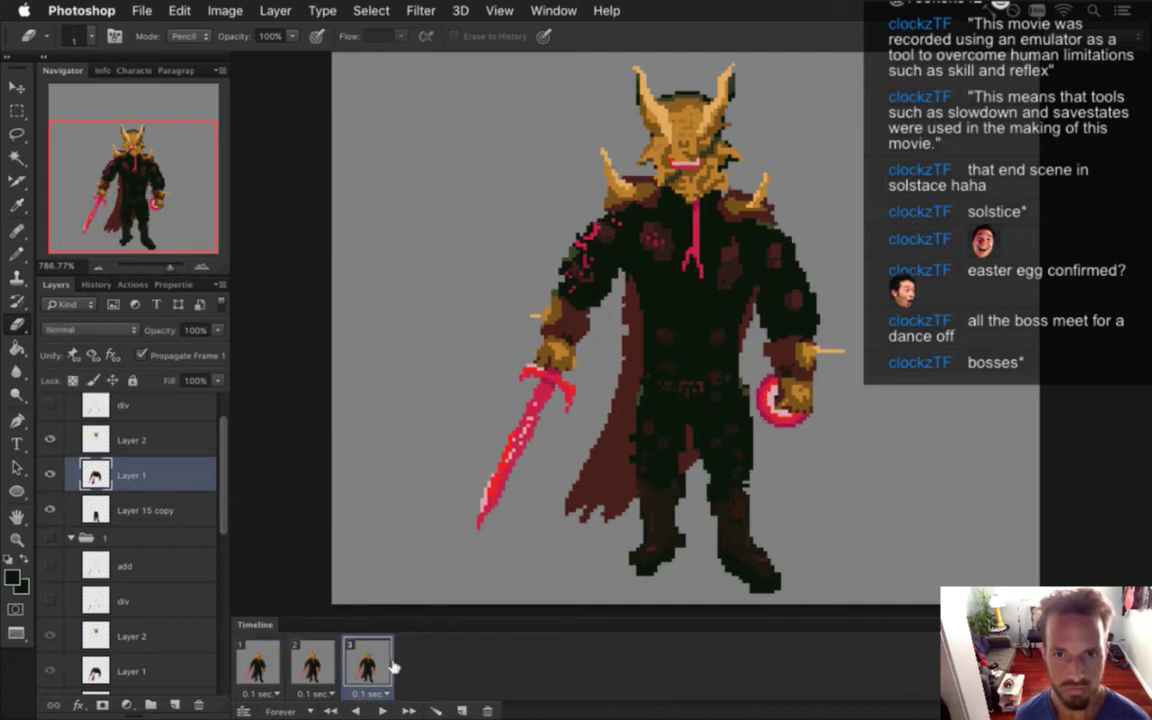
left_click(262, 658)
left_click(461, 710)
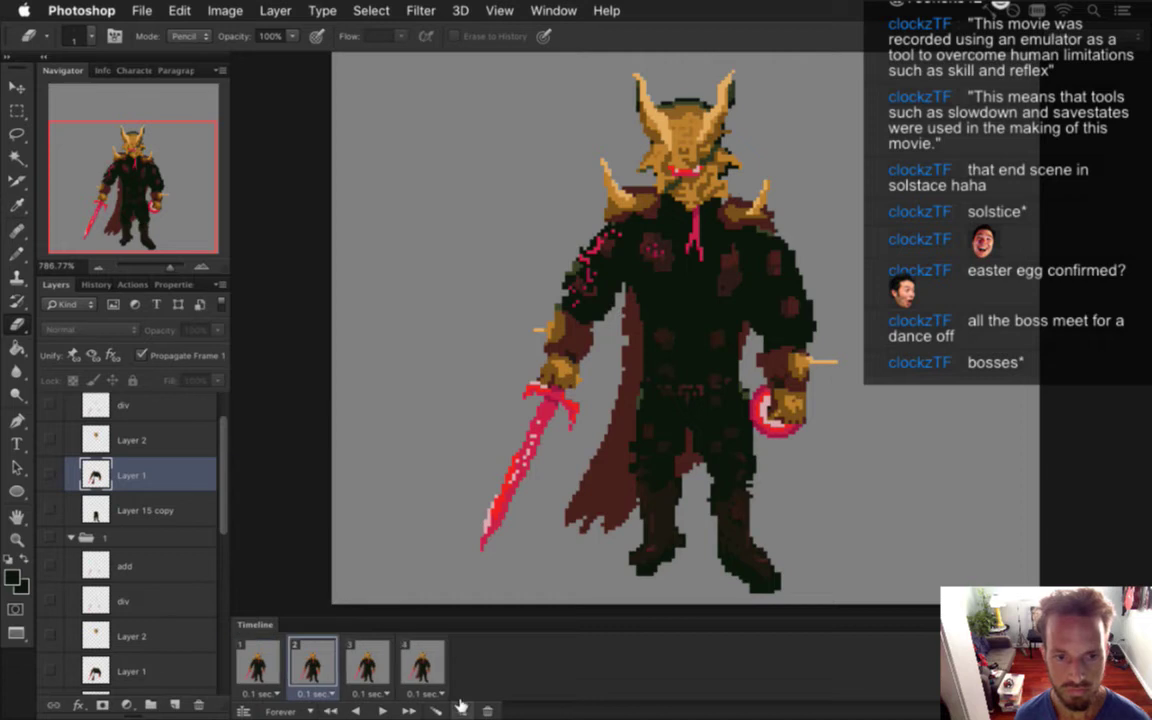
With frame 1 active, duplicate the layer group holding its pose and move the copy to the top of the layer stack
left_click(258, 666)
left_click_drag(224, 494, 212, 617)
left_click(172, 440)
key("super+j")
left_click_drag(224, 536, 217, 473)
left_click_drag(97, 631, 124, 402)
Rename the copied layer group as 3 and compare frame 2 with frame 1, ending on frame 1
double_click(119, 404)
type("3")
key("Return")
left_click(311, 668)
left_click(255, 665)
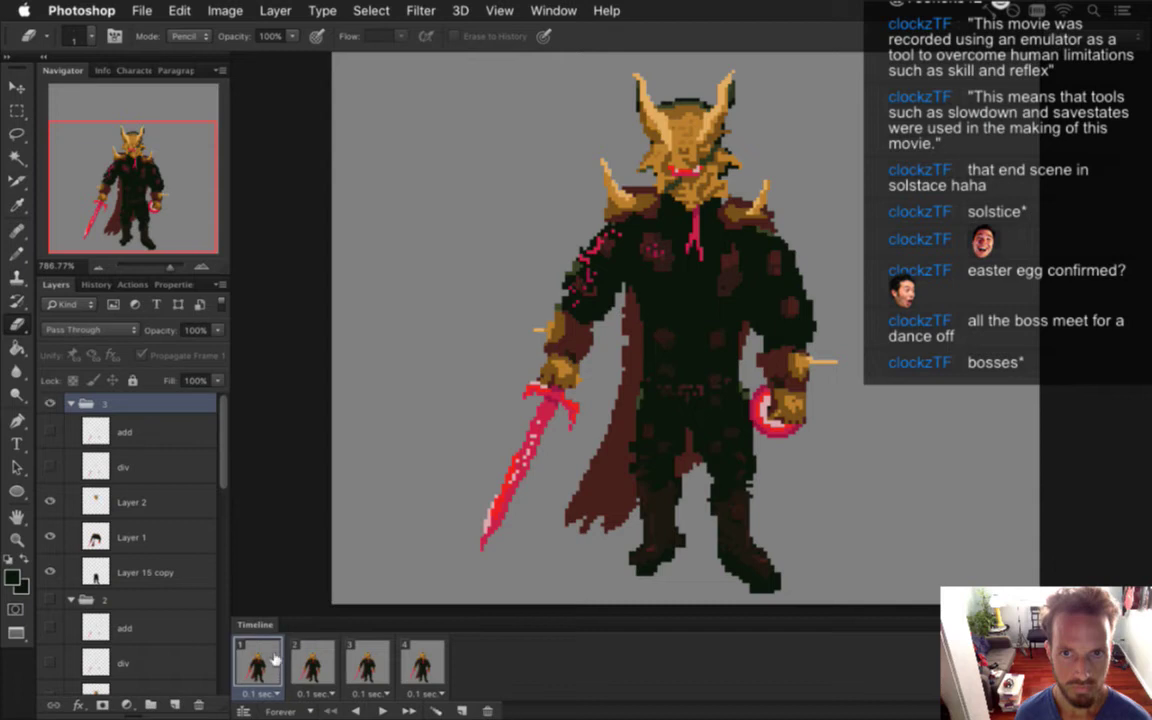
Try nudging the head on Layer 2 of group 3 one step down and back up
left_click(590, 383, "alt")
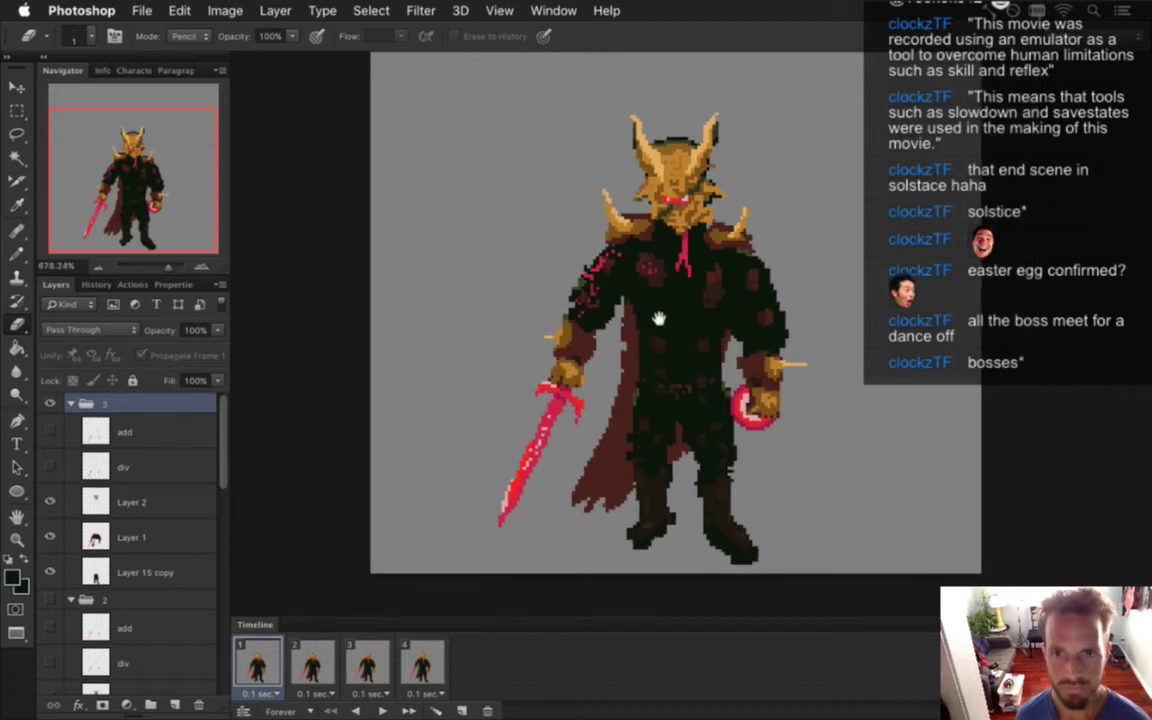
left_click_drag(659, 319, 641, 338)
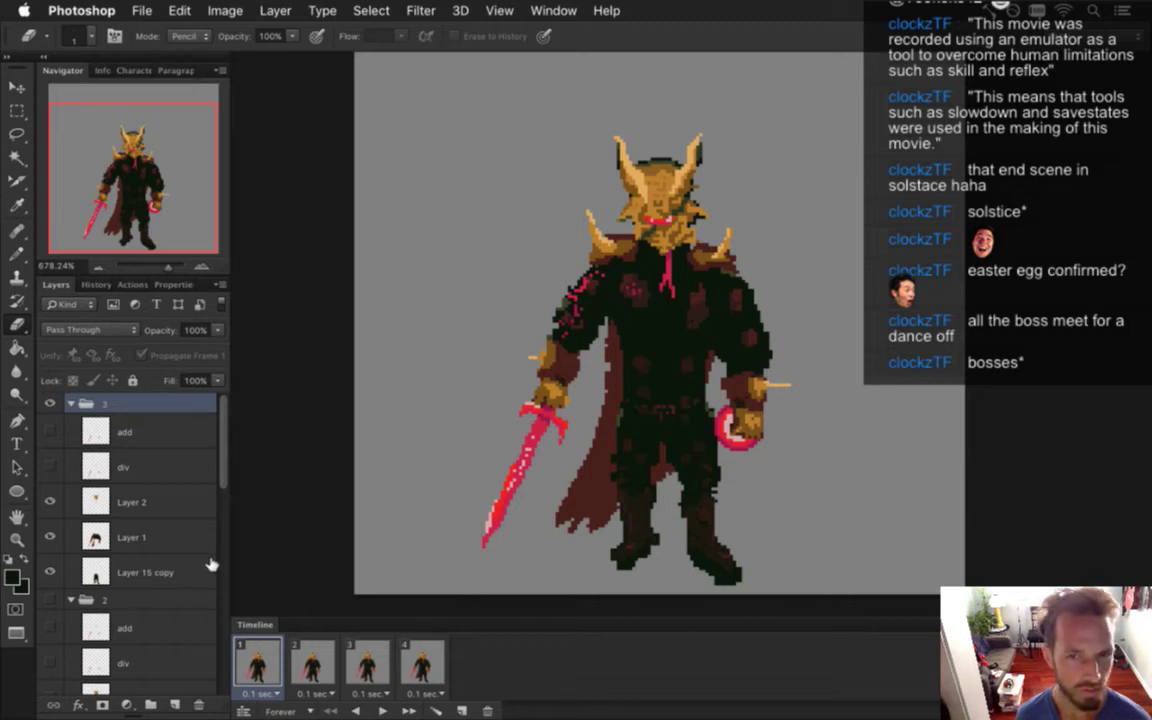
left_click(130, 502)
key("v")
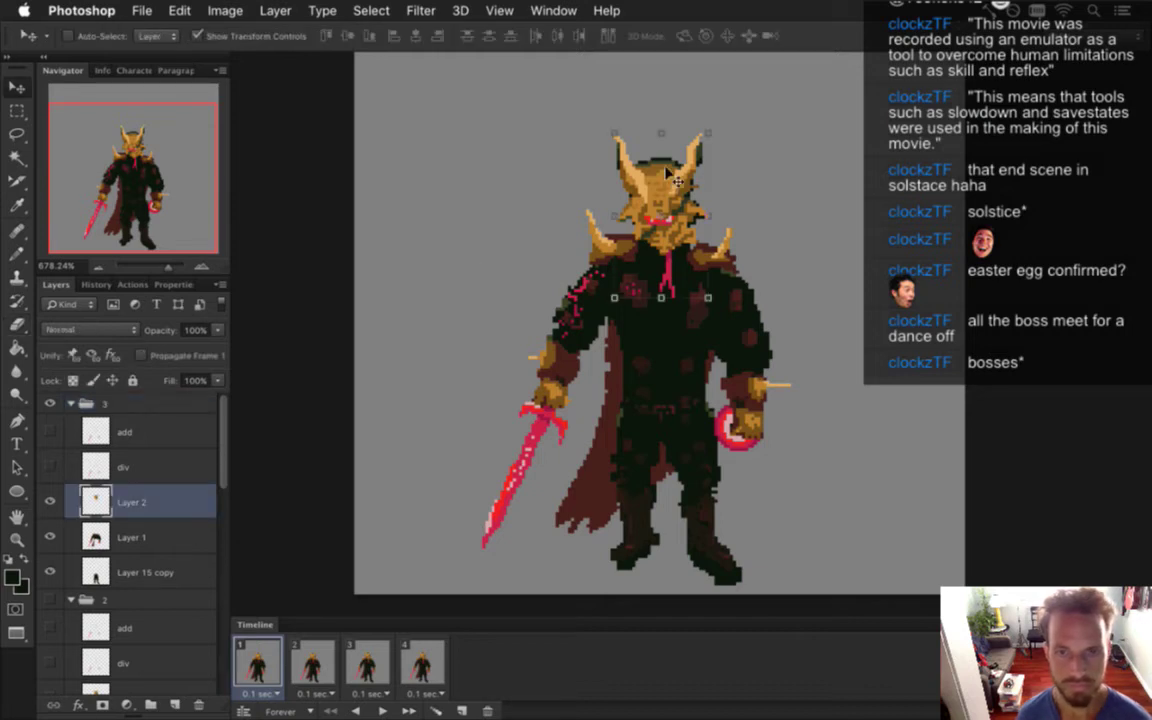
key("Down")
key("Up")
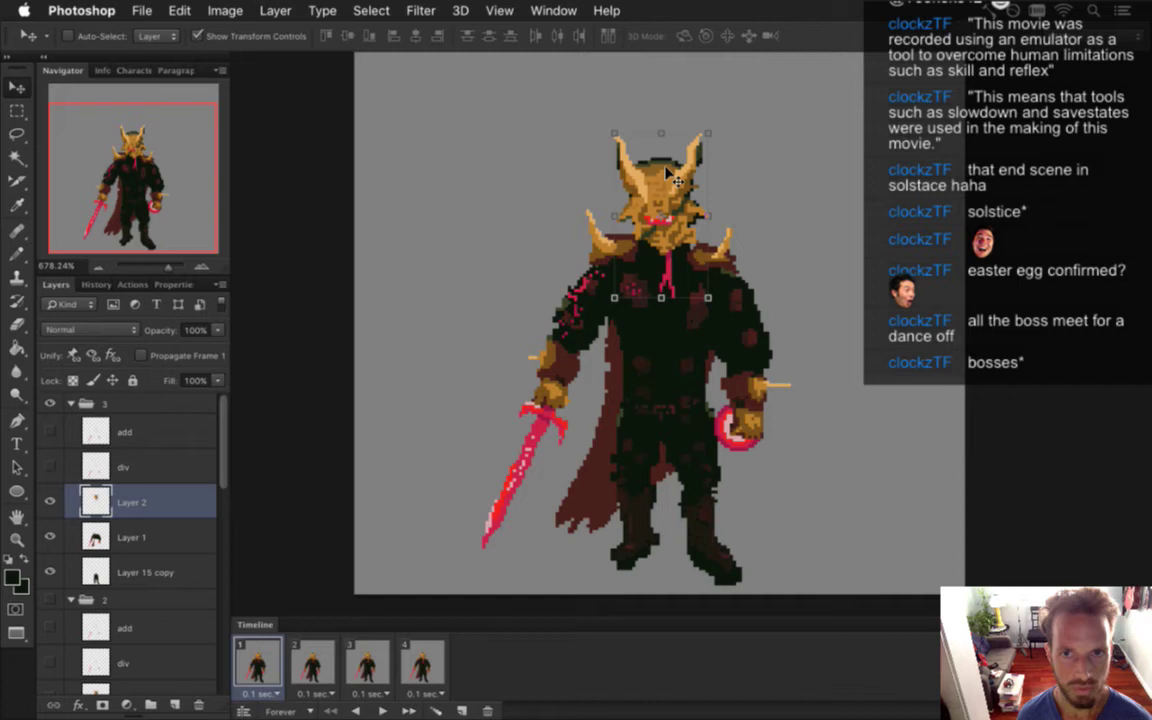
Hide layer group 0 in frame 1
left_click_drag(222, 433, 195, 588)
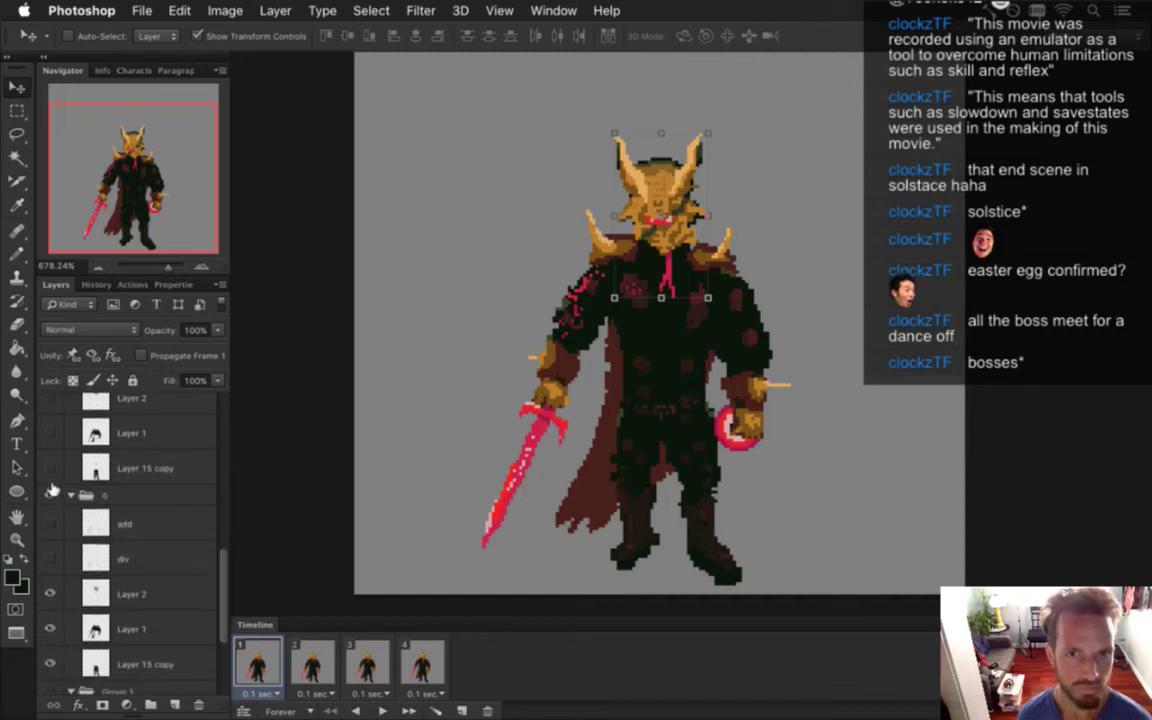
Hide group 0 in frame 1 and nudge the head on Layer 2 of group 3 down one pixel
left_click(51, 490)
left_click_drag(218, 561, 217, 403)
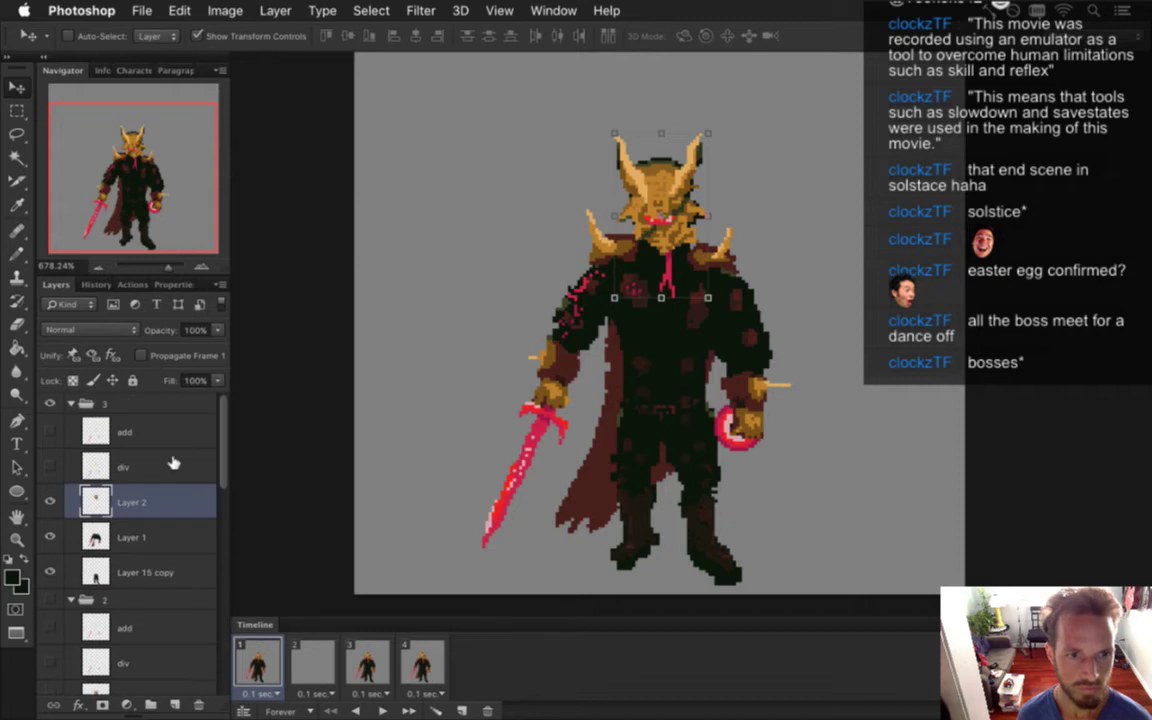
left_click(121, 400)
left_click(134, 505)
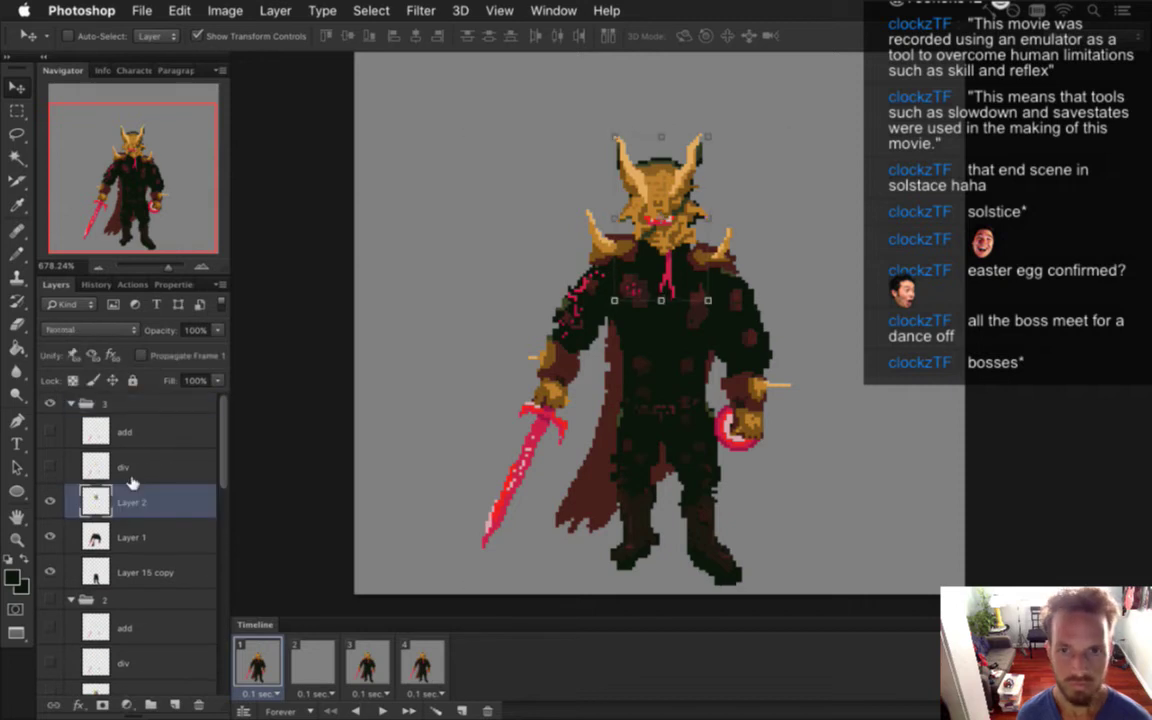
Isolate the lower part of the red tongue on Layer 2 with a rectangular selection and nudge it up slightly
key("m")
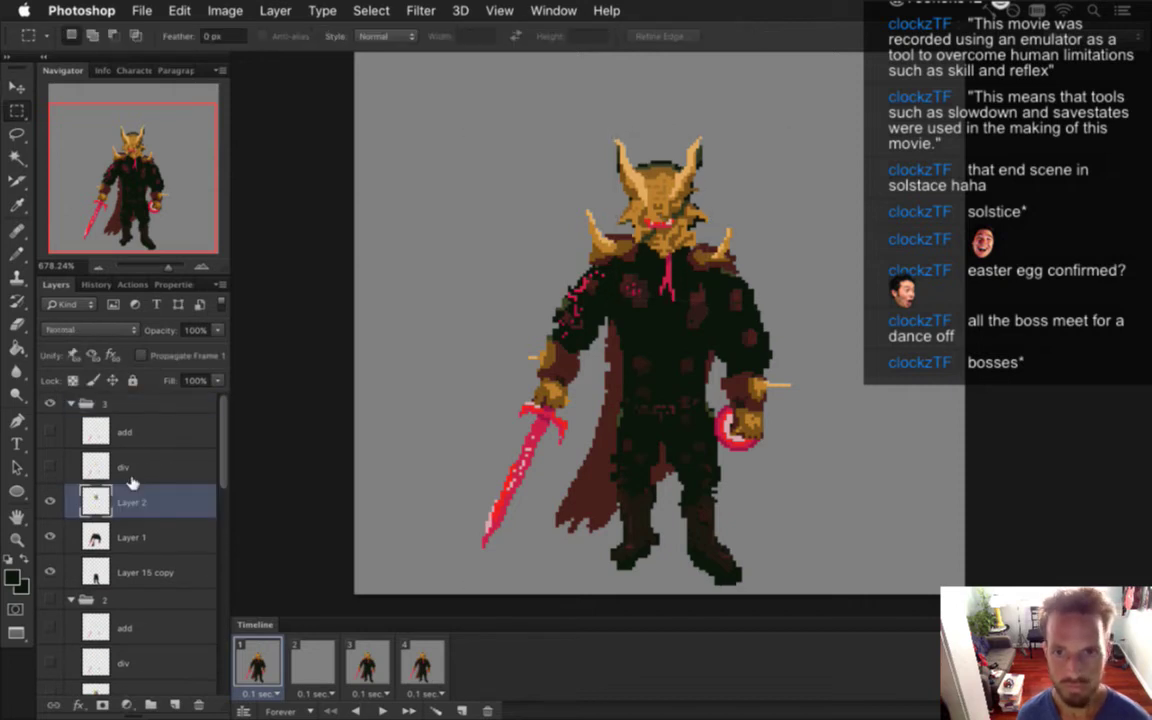
left_click_drag(652, 262, 680, 310)
left_click_drag(664, 265, 689, 271)
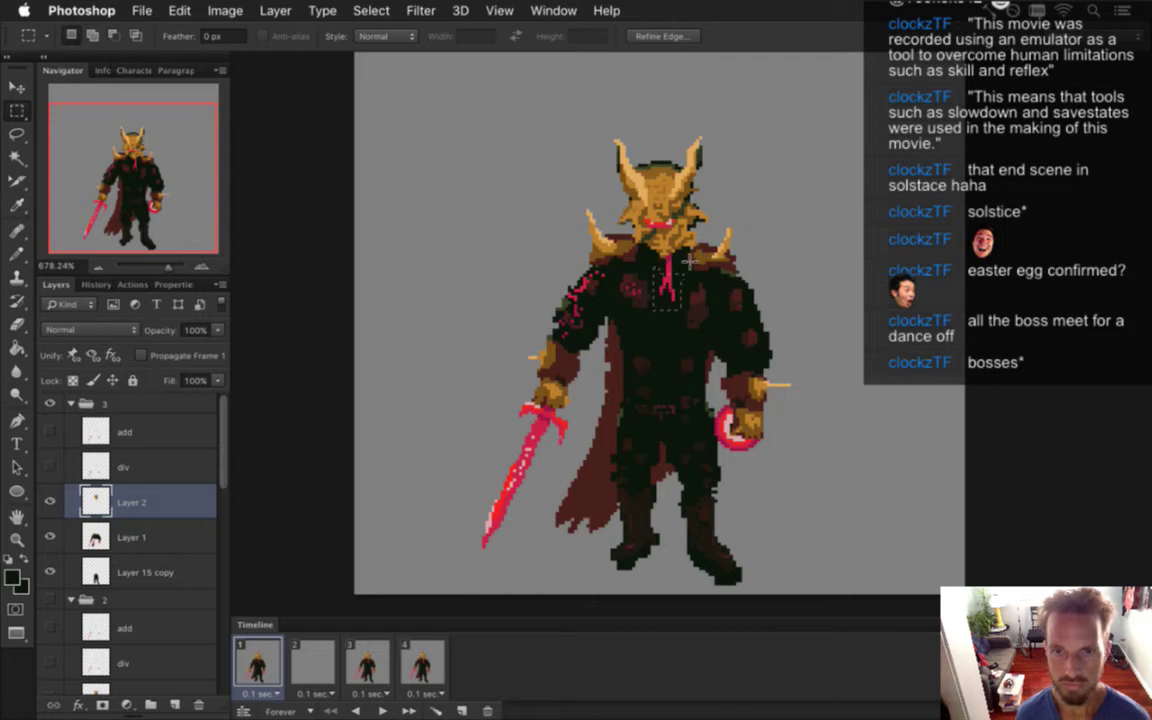
key("v")
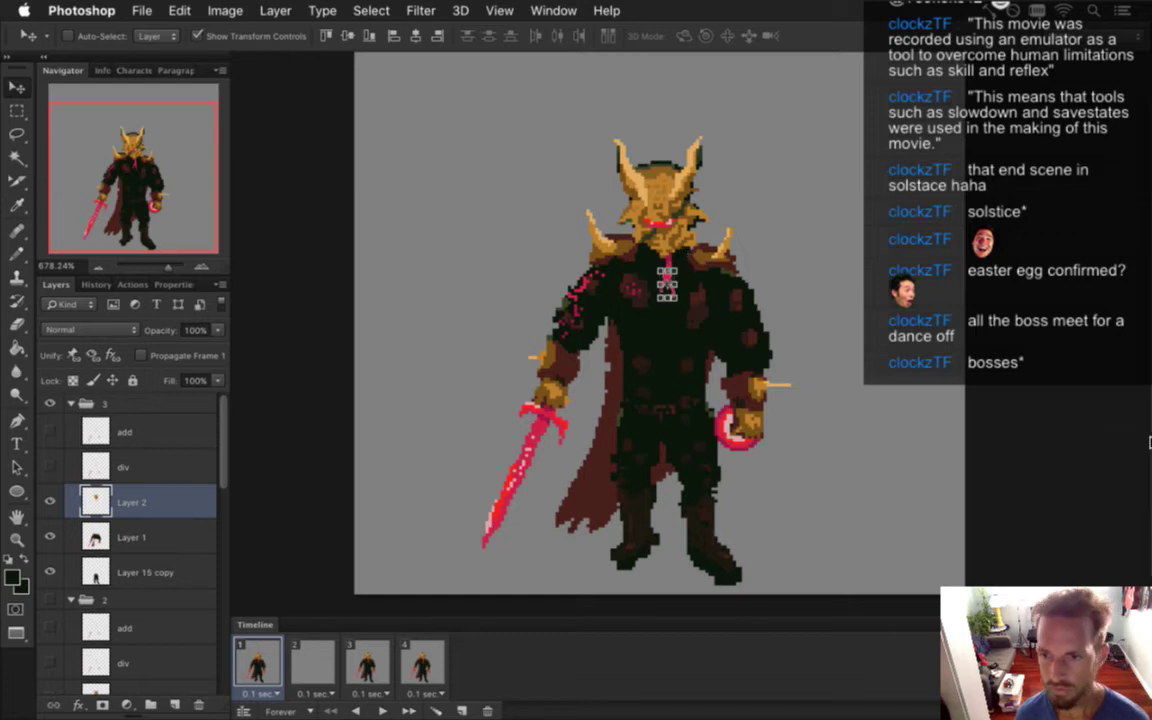
Select small pixel areas at the tongue's forked tip, about 3 × 3 px and 1 × 2 px, and shift them to reshape it
key("m")
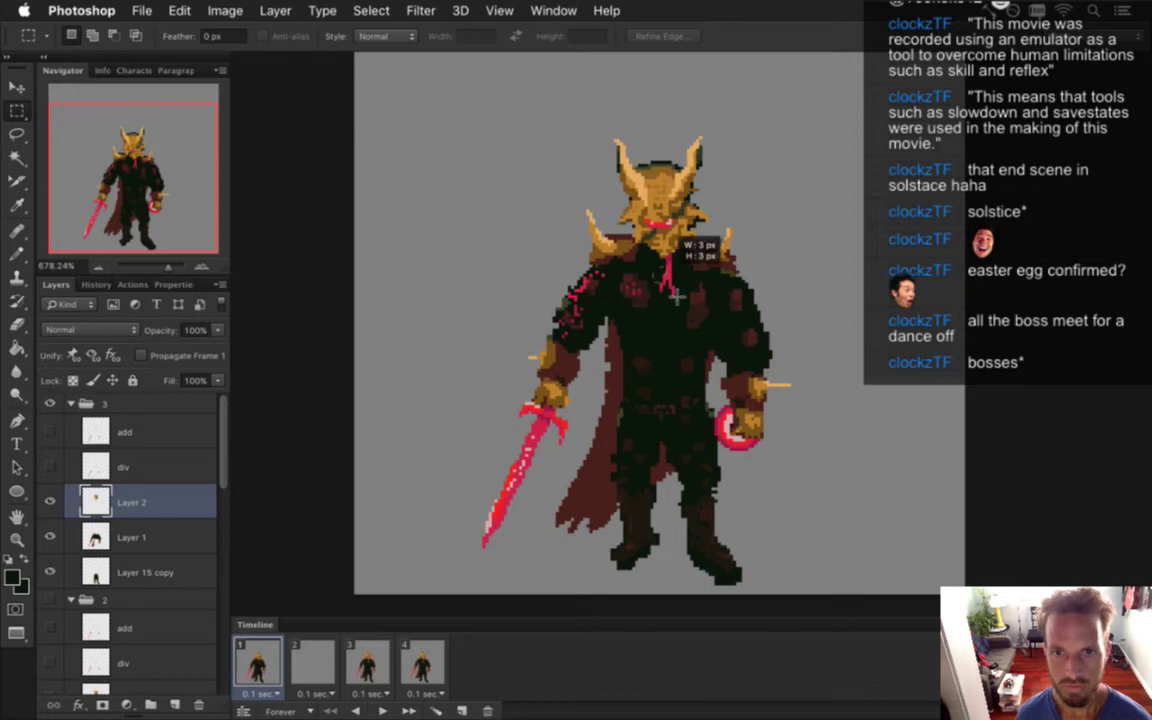
key("v")
key("m")
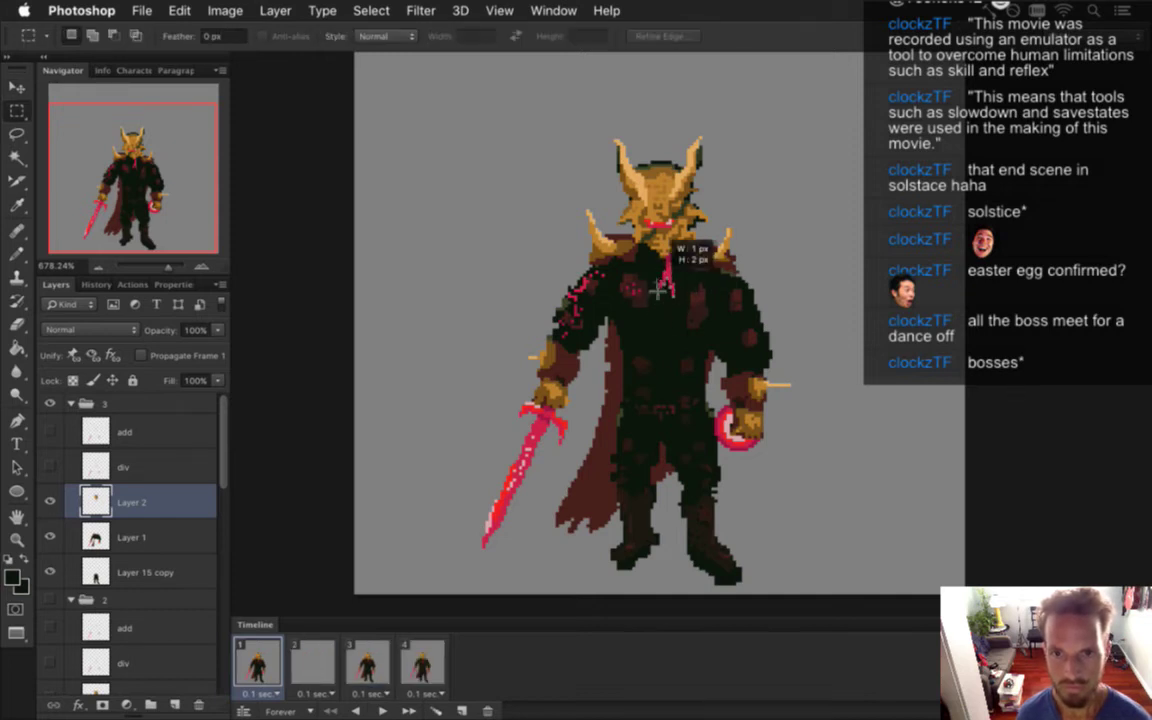
key("v")
key("m")
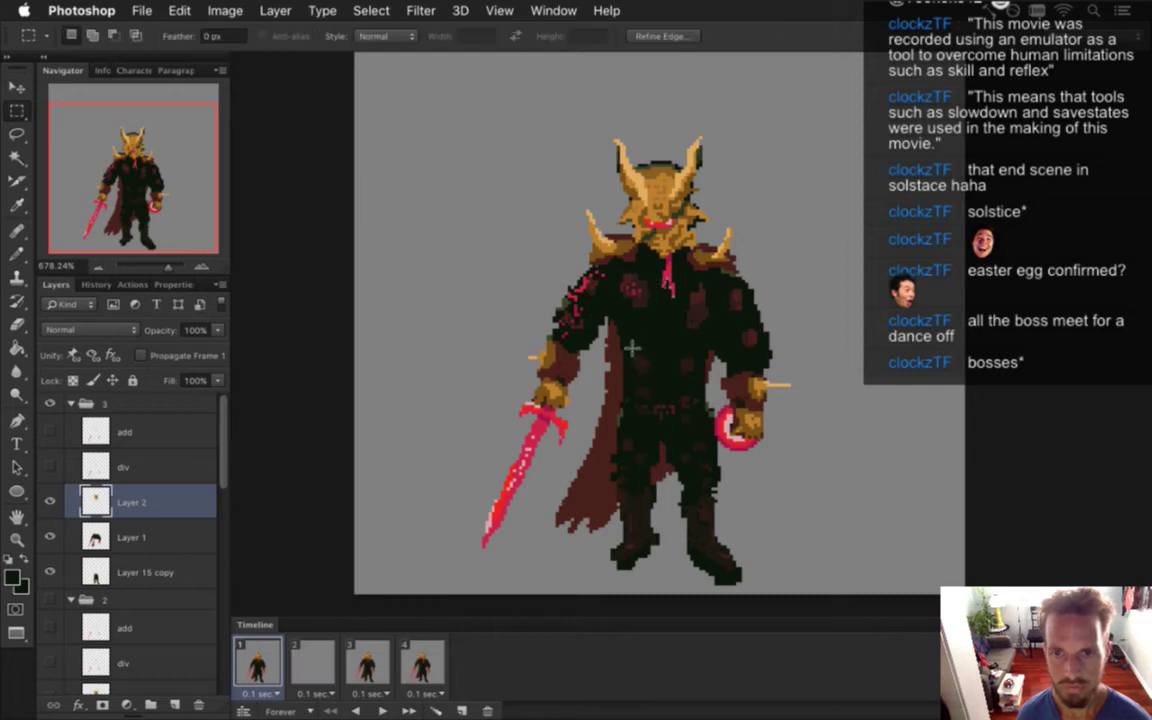
left_click(100, 530)
key("i")
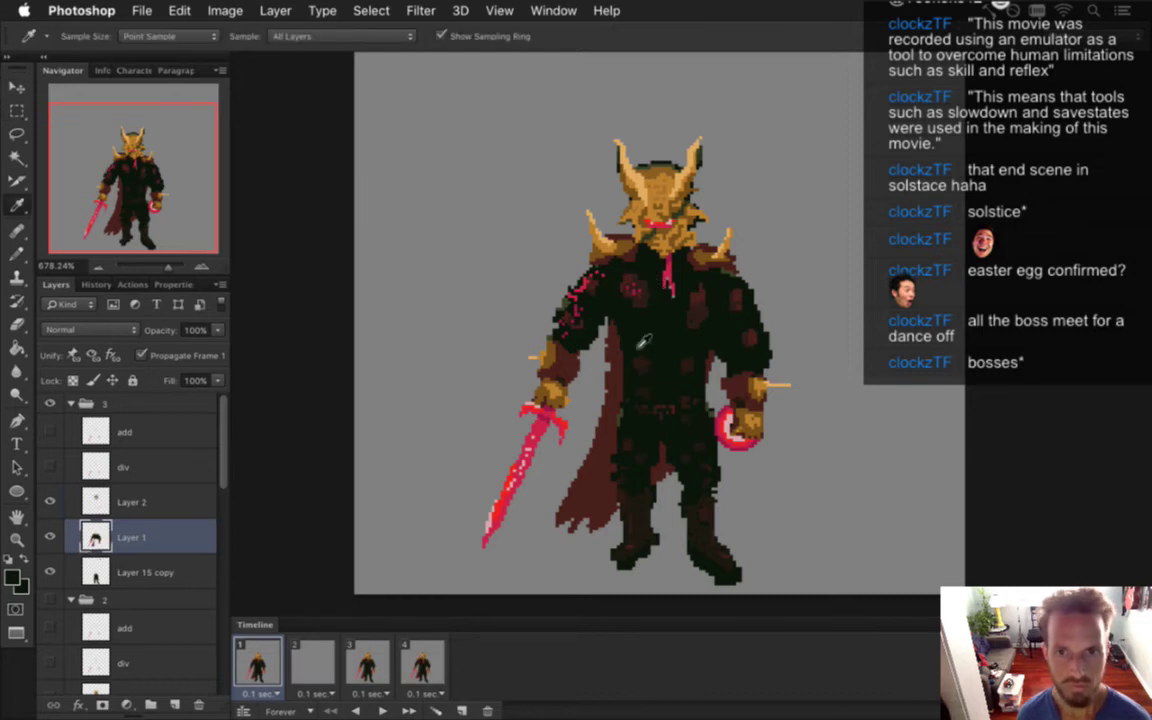
scroll(650, 288, "up", 3)
key("b")
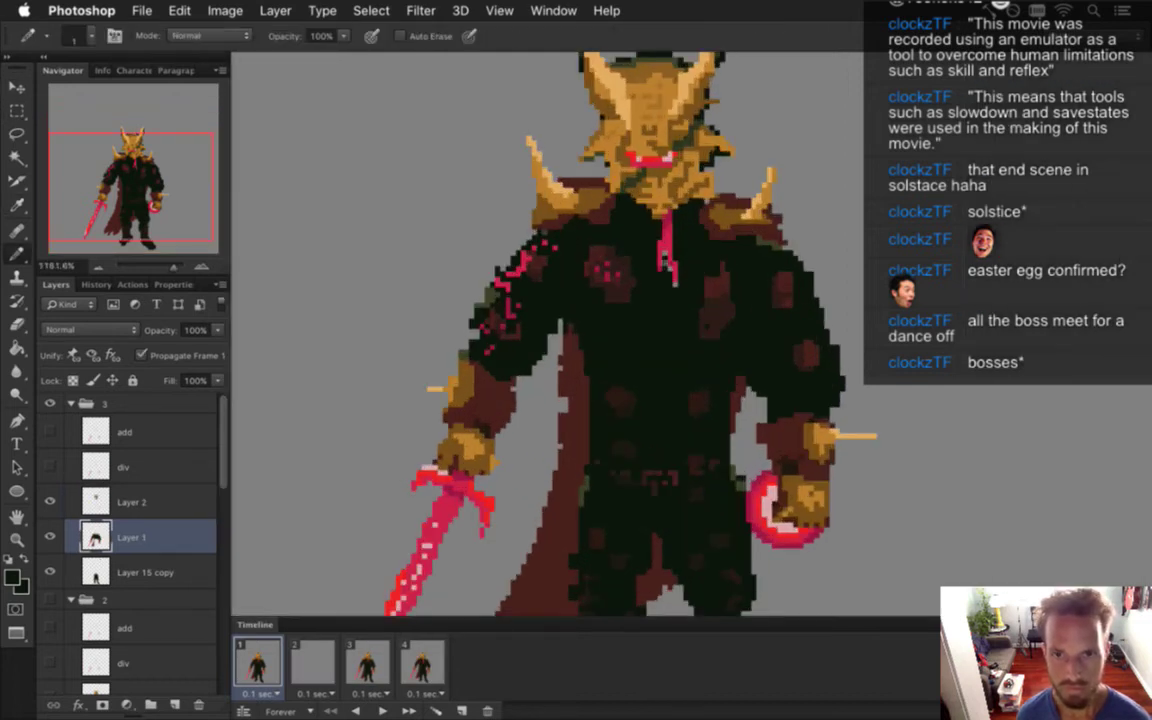
scroll(650, 300, "down", 3)
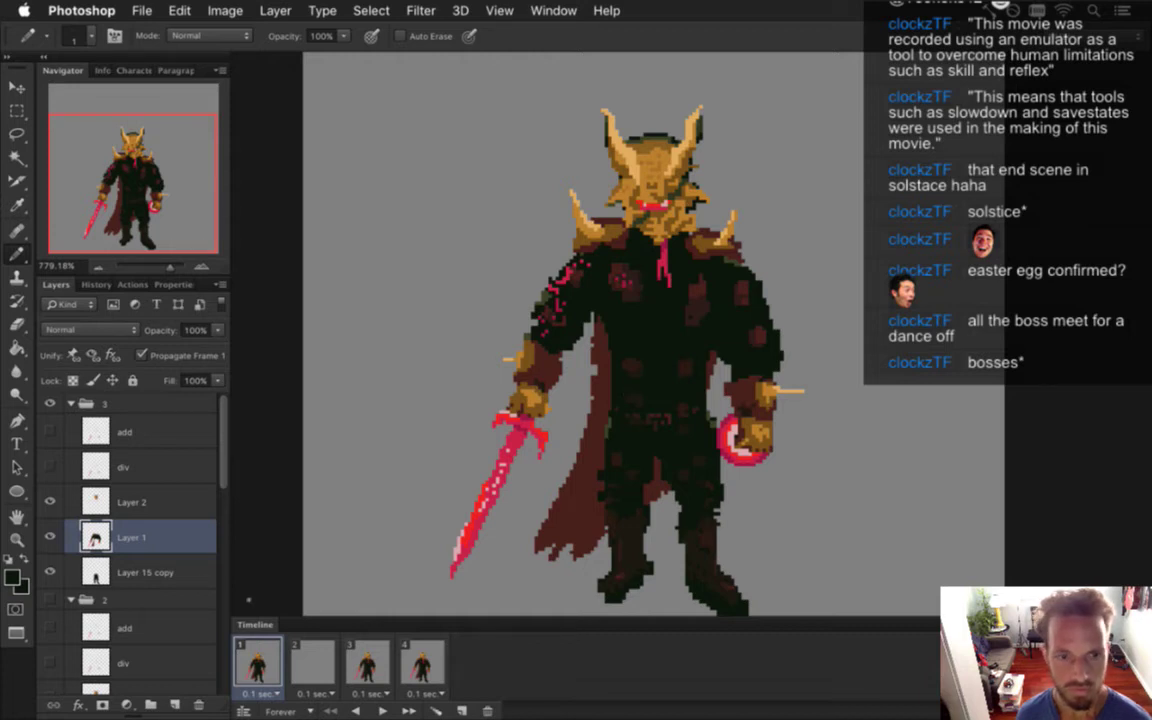
Open frame 2 of the animation and make layer group 0 visible in it
left_click(313, 668)
left_click_drag(222, 474, 130, 543)
scroll(133, 543, "up", 2)
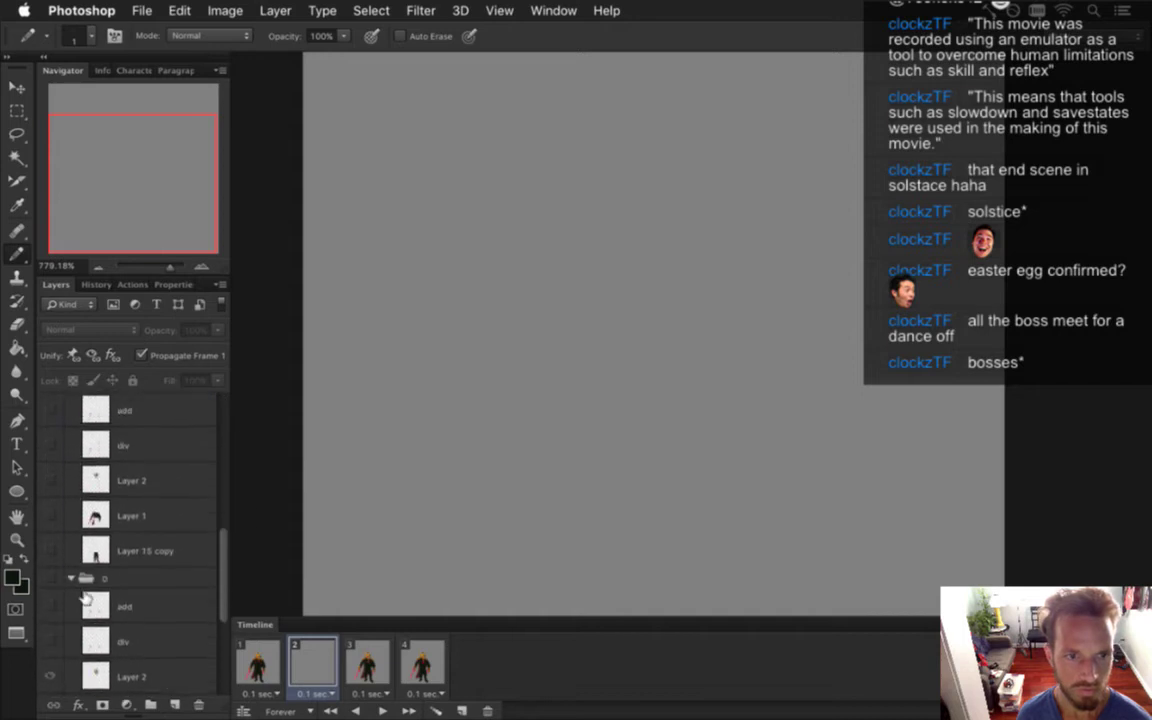
left_click(50, 578)
left_click(130, 607)
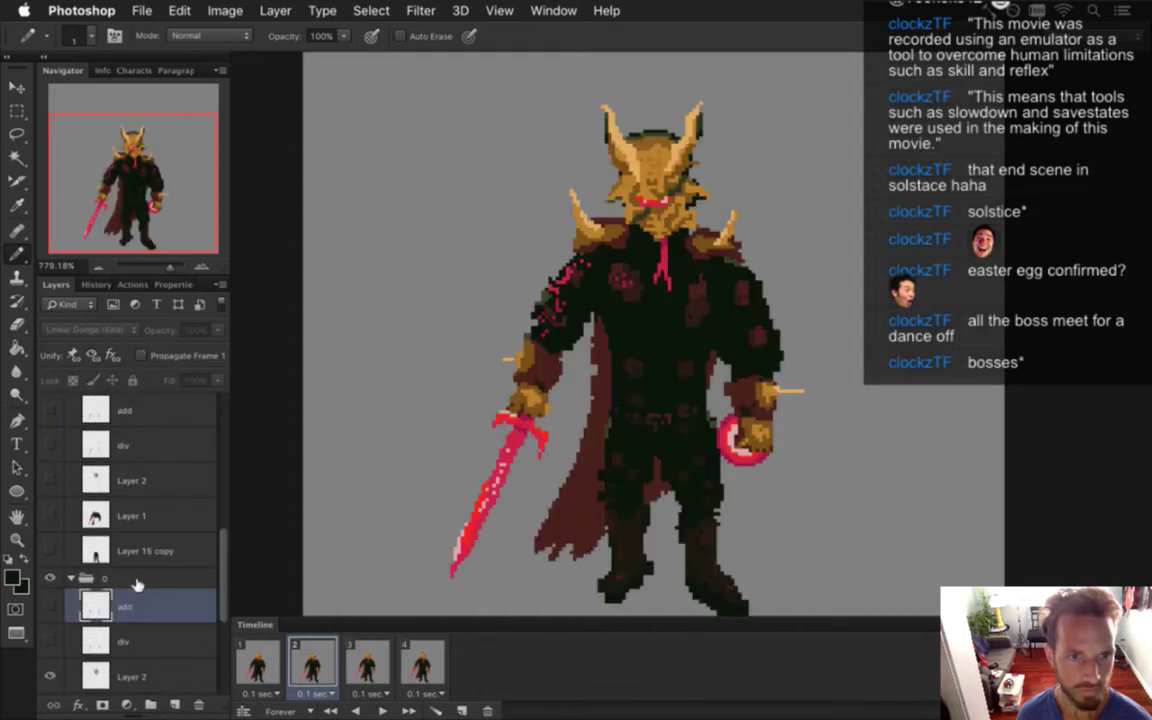
left_click(137, 580)
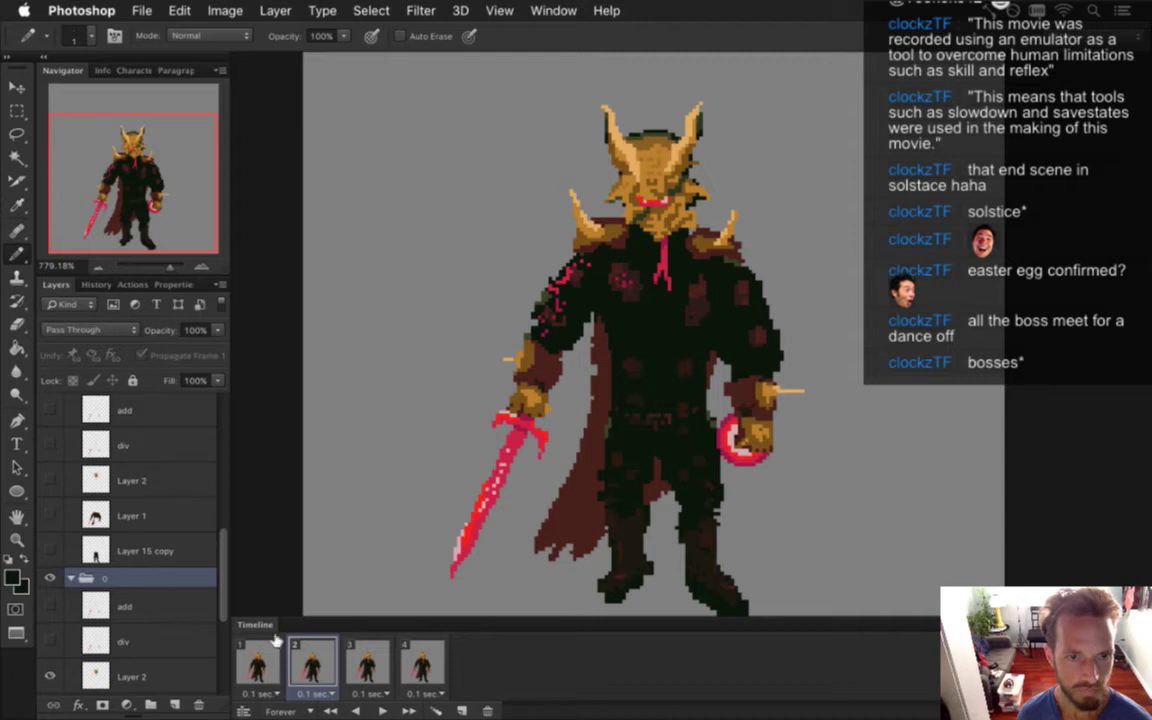
Check the Propagate Frame 1 setting on each layer of group 0 and Group 1
scroll(200, 578, "down", 5)
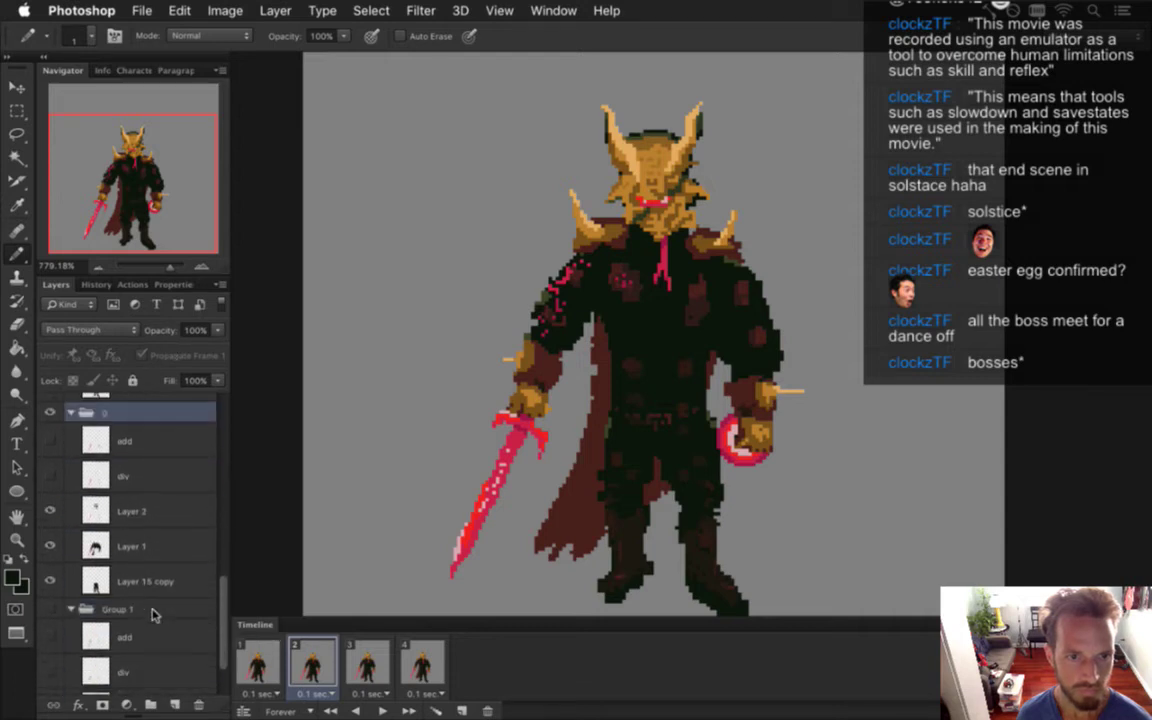
left_click(131, 511)
left_click(127, 541)
left_click(141, 579)
left_click(145, 542)
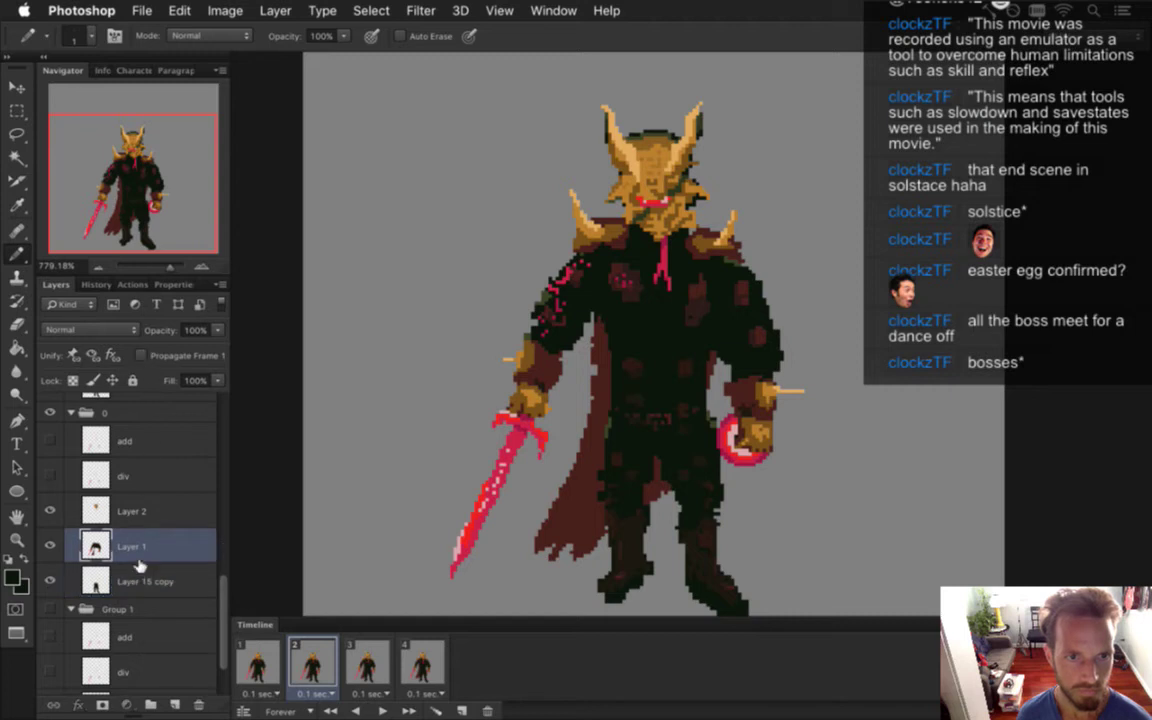
left_click(172, 589)
scroll(228, 607, "down", 2)
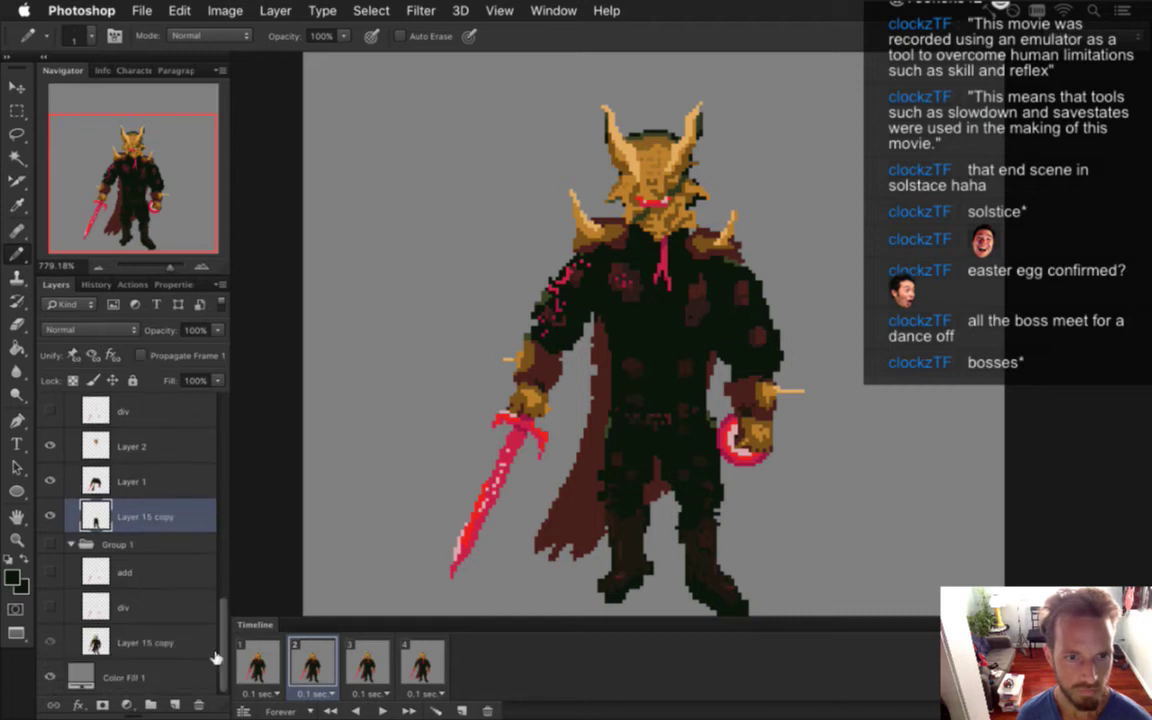
left_click(159, 636)
left_click(157, 608)
left_click(158, 568)
left_click(155, 546)
left_click(165, 510)
left_click(165, 476)
left_click(178, 445)
left_click(192, 424)
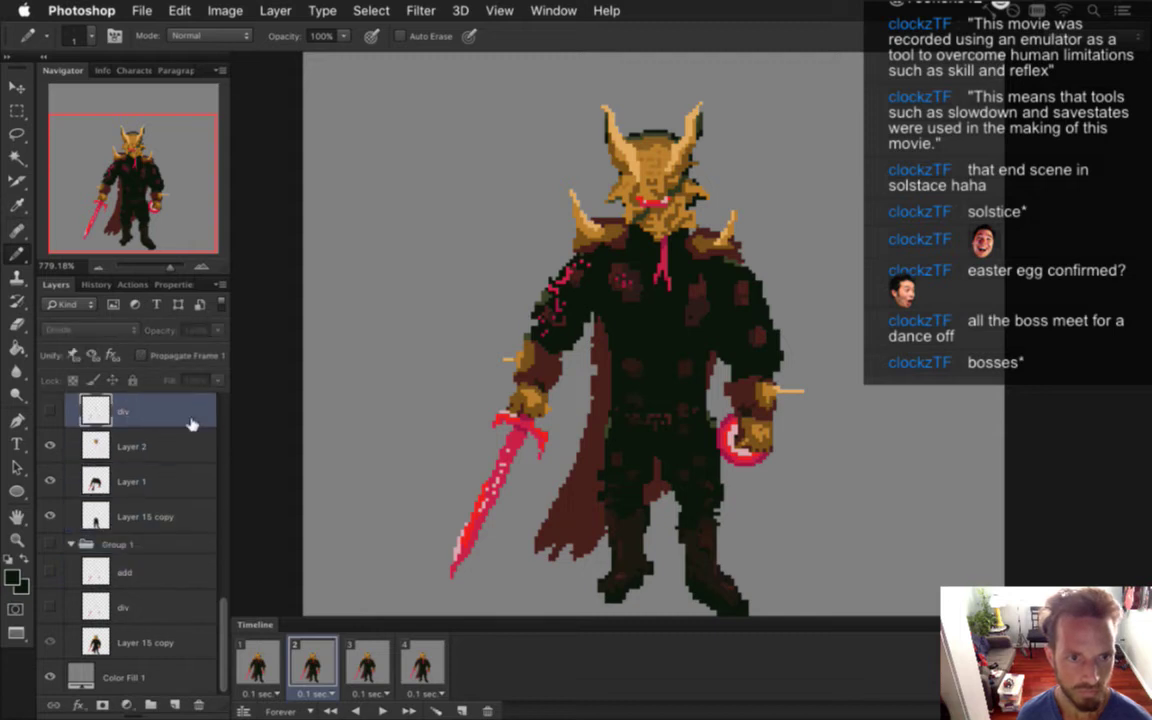
Turn off Propagate Frame 1 for Layer 1 in group 1 and check the setting on the group's other layers
left_click_drag(225, 610, 230, 543)
left_click(167, 604)
left_click(169, 546)
left_click(167, 518)
left_click(163, 357)
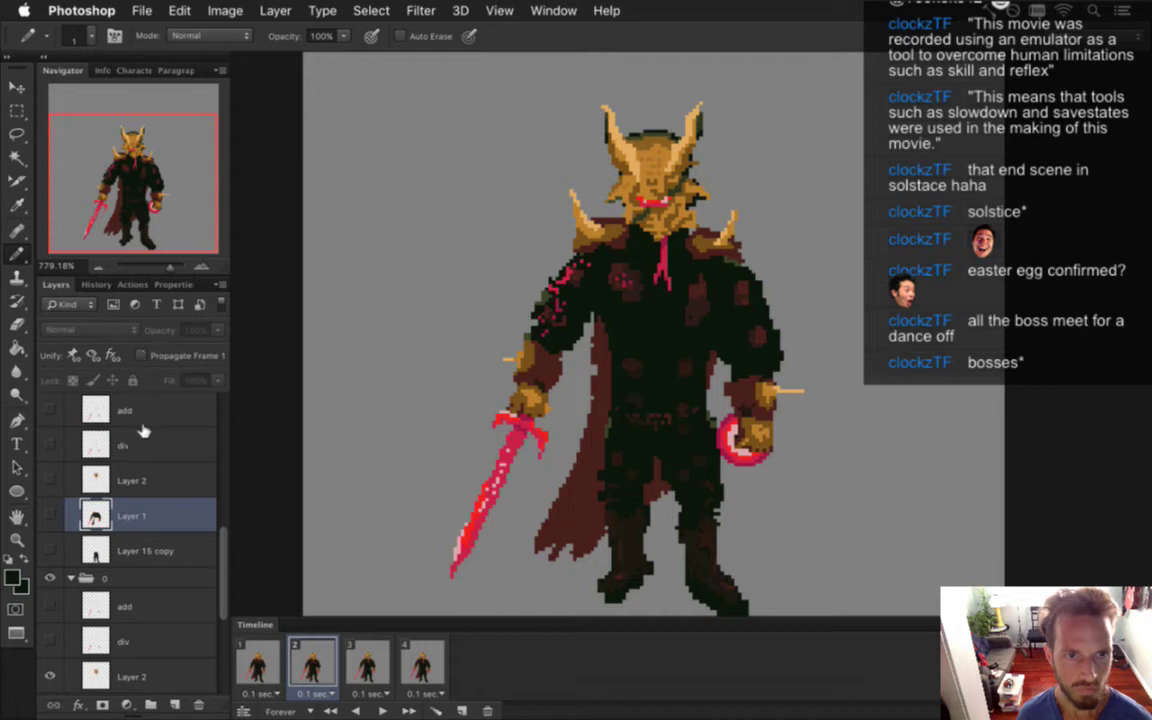
left_click(155, 476)
left_click(152, 410)
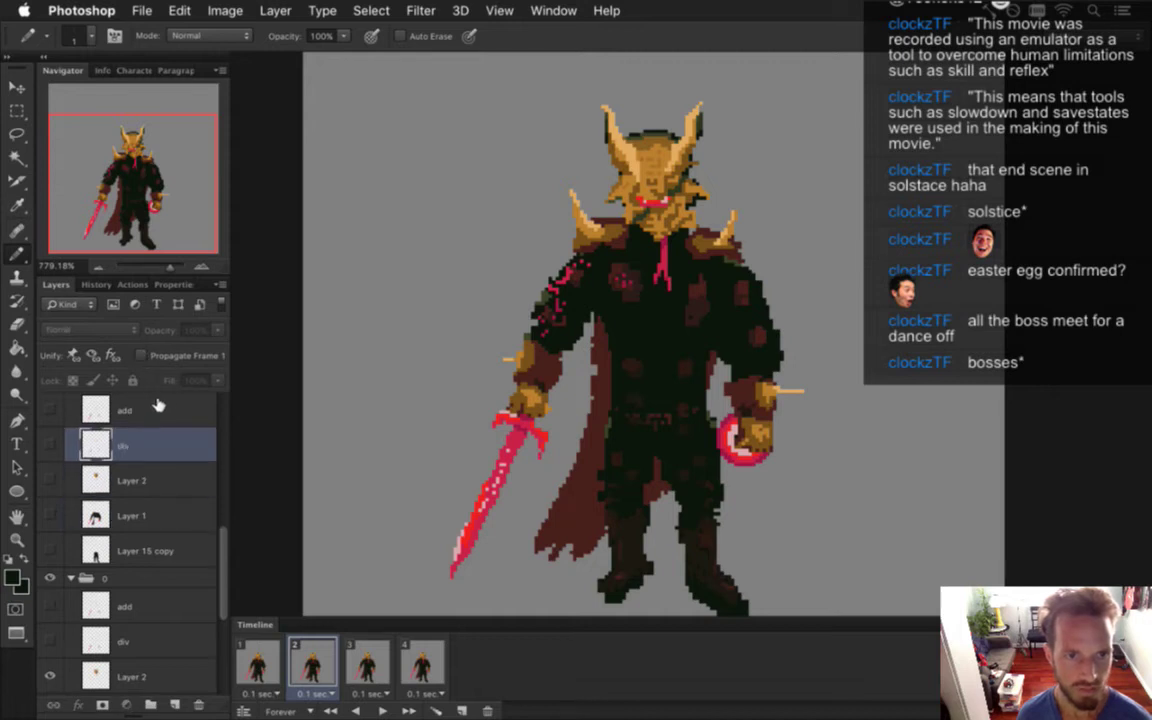
Turn off Propagate Frame 1 for Layer 1 in group 2 and check the setting on the group's other layers
left_click_drag(224, 540, 229, 494)
left_click(158, 506)
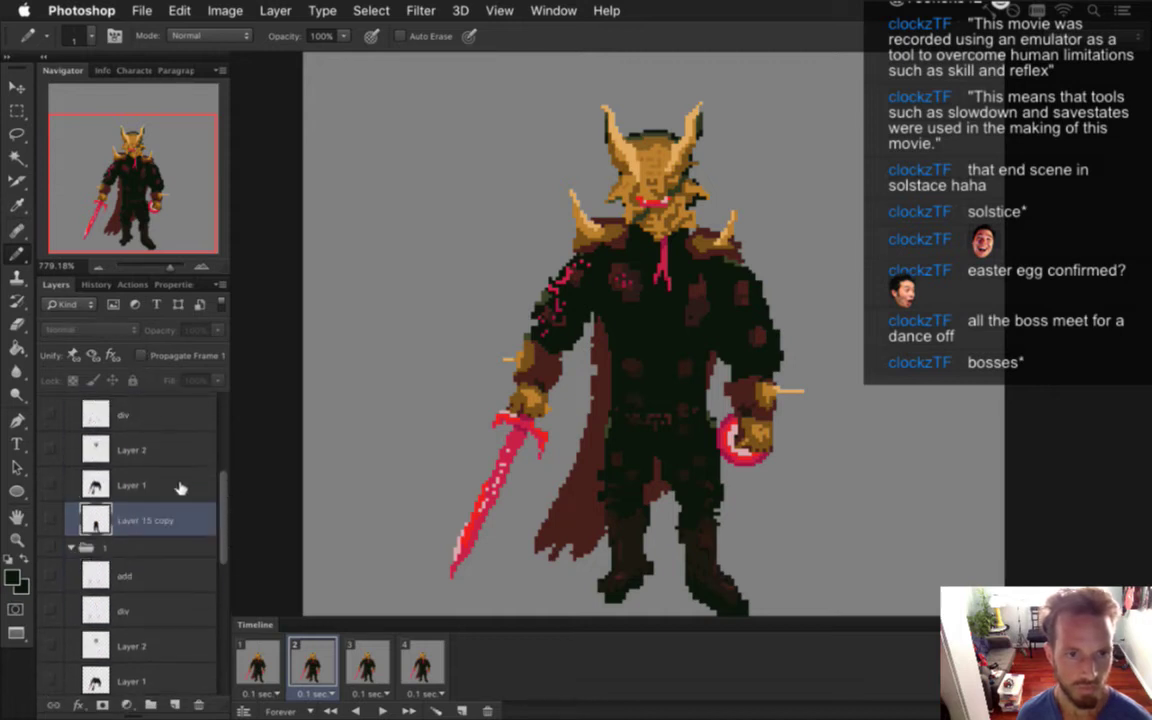
left_click(135, 472)
left_click(144, 357)
left_click(146, 356)
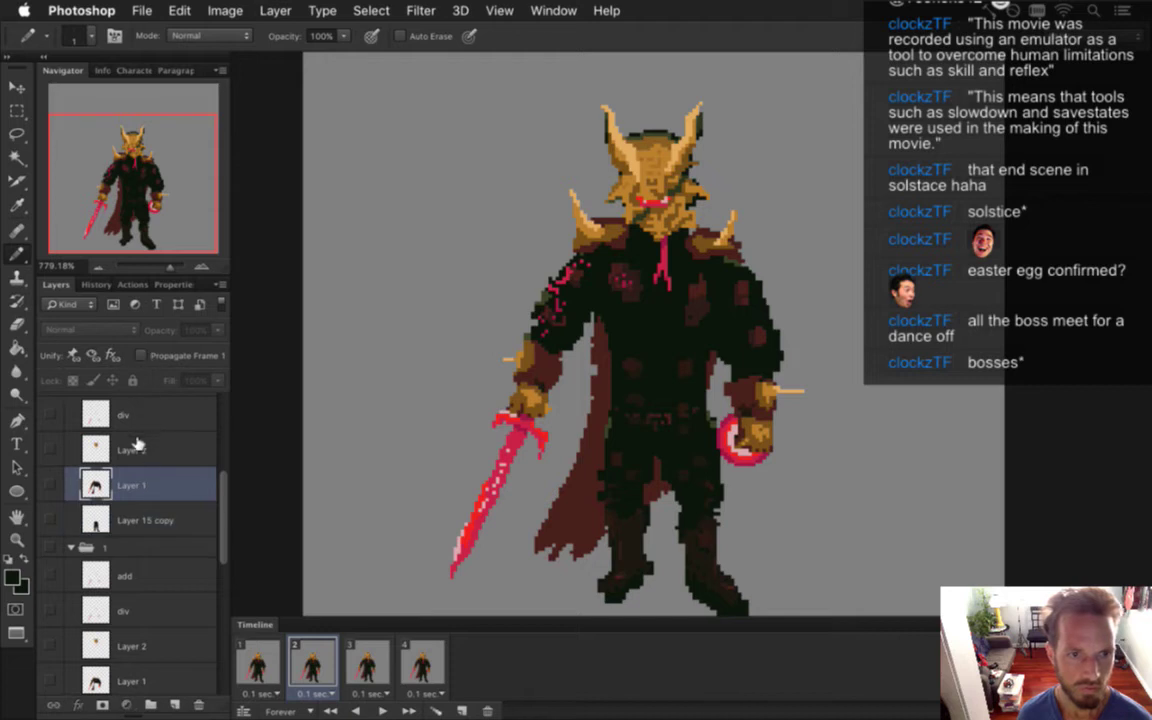
left_click(138, 443)
left_click(137, 411)
Turn off Propagate Frame 1 for Layer 1 in group 3 and check the setting on the group's other layers
left_click_drag(223, 492, 225, 433)
left_click(137, 580)
left_click(160, 525)
left_click(160, 483)
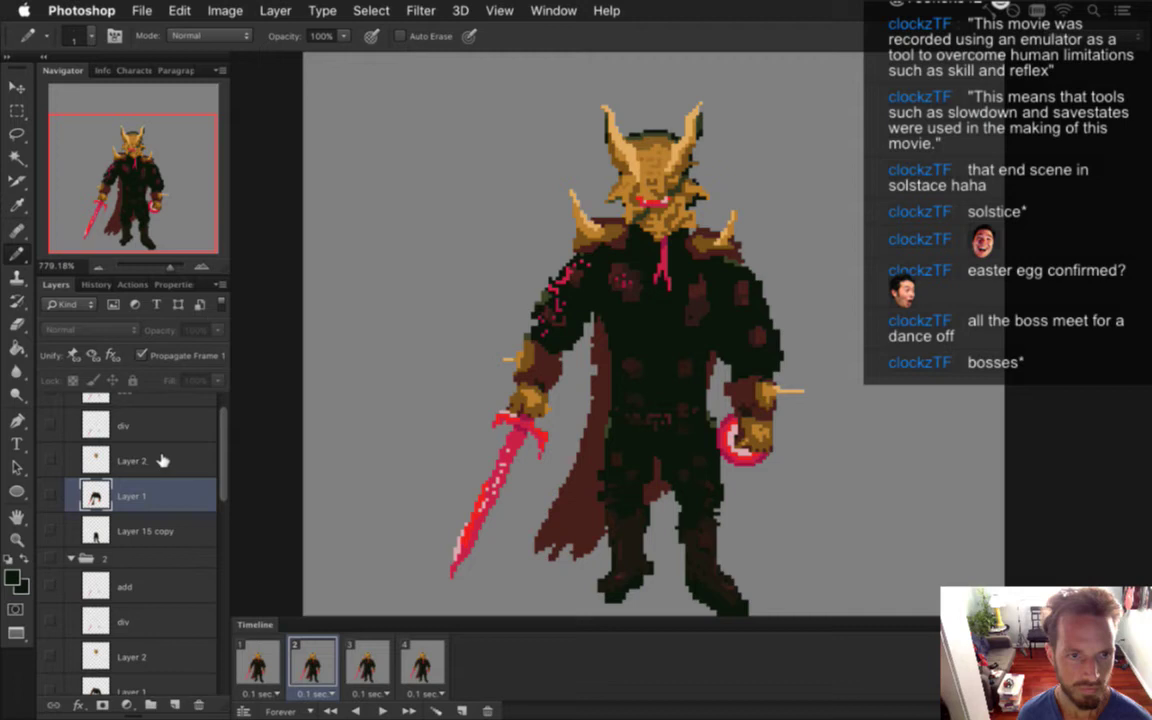
left_click(134, 458)
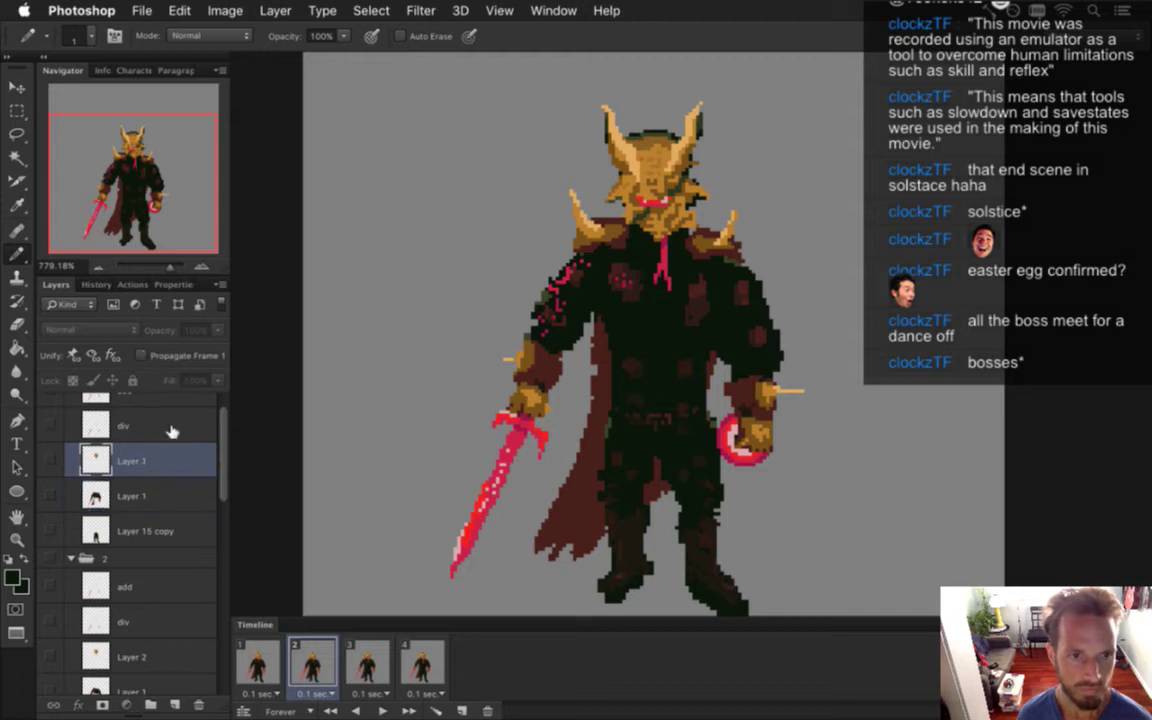
left_click(165, 428)
scroll(228, 440, "up", 1)
left_click(188, 432)
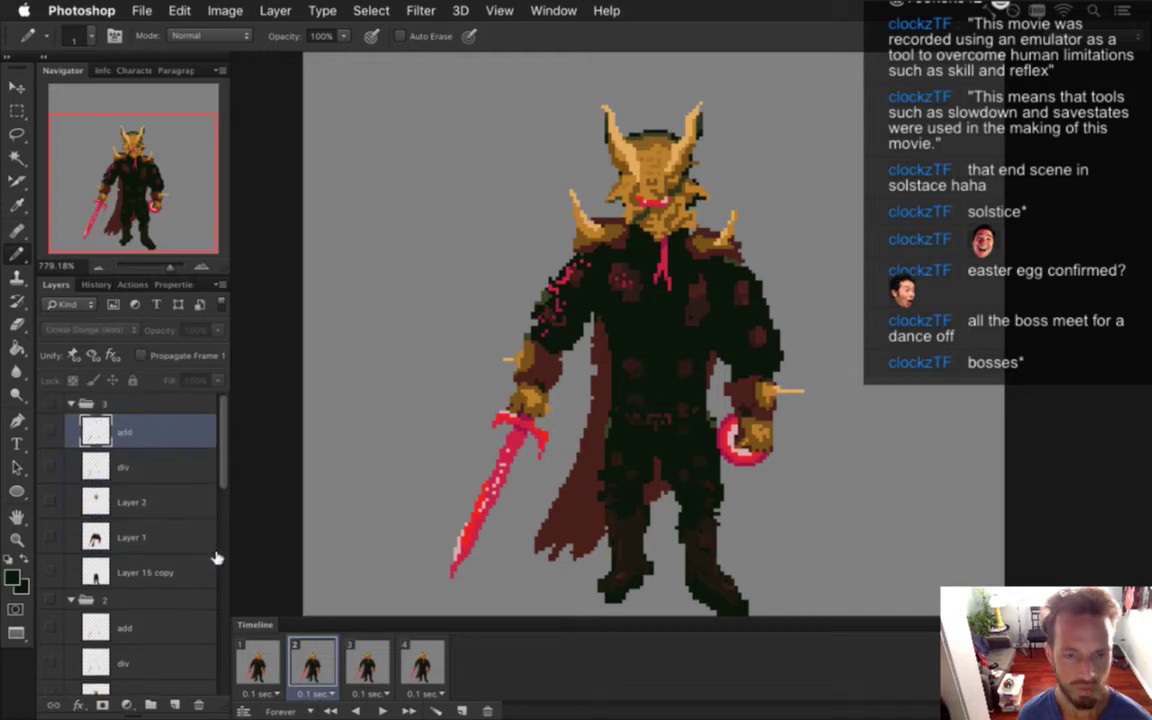
Compare frames 1 and 2, and in frame 1 nudge the tongue's lower end on Layer 2 of group 3 slightly up
left_click(270, 660)
left_click(300, 662)
left_click(270, 658)
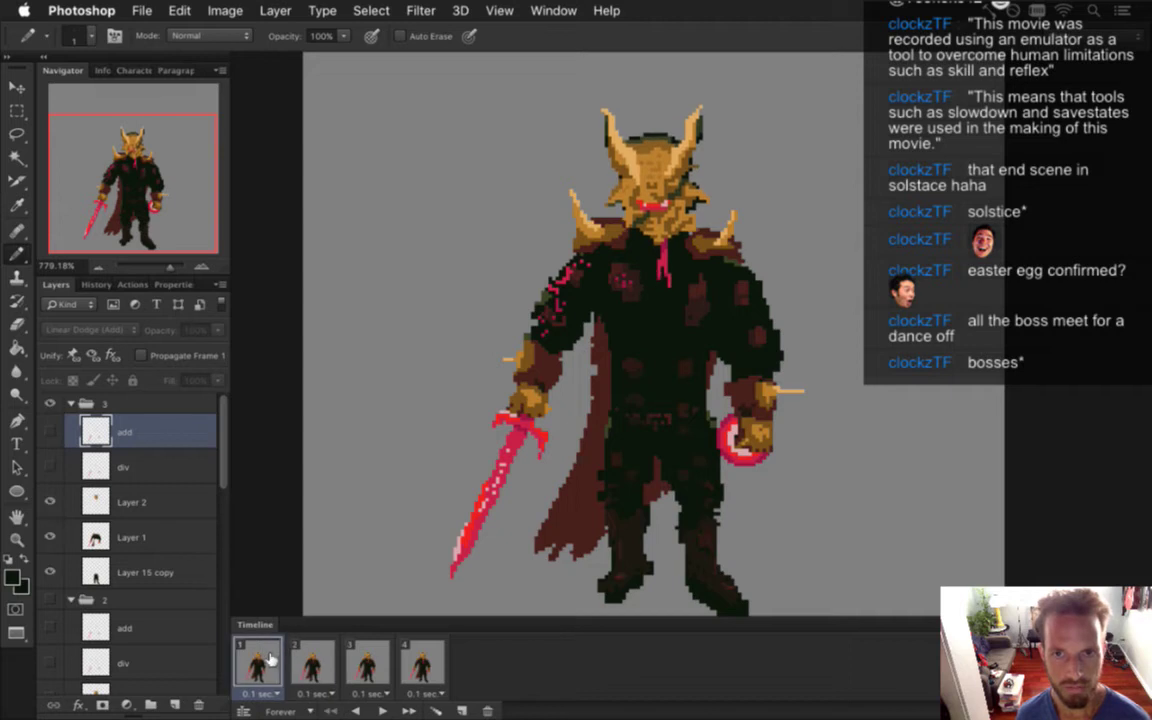
left_click(110, 500)
key("m")
left_click_drag(610, 214, 673, 300)
key("v")
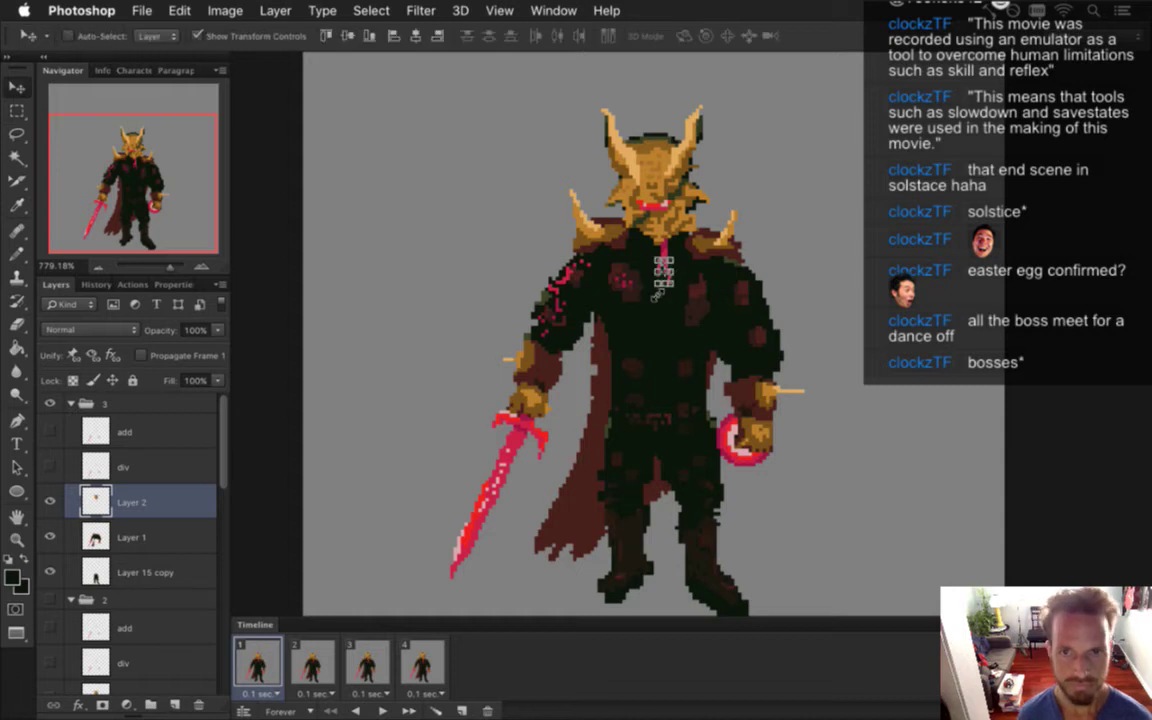
key("m")
key("super+d")
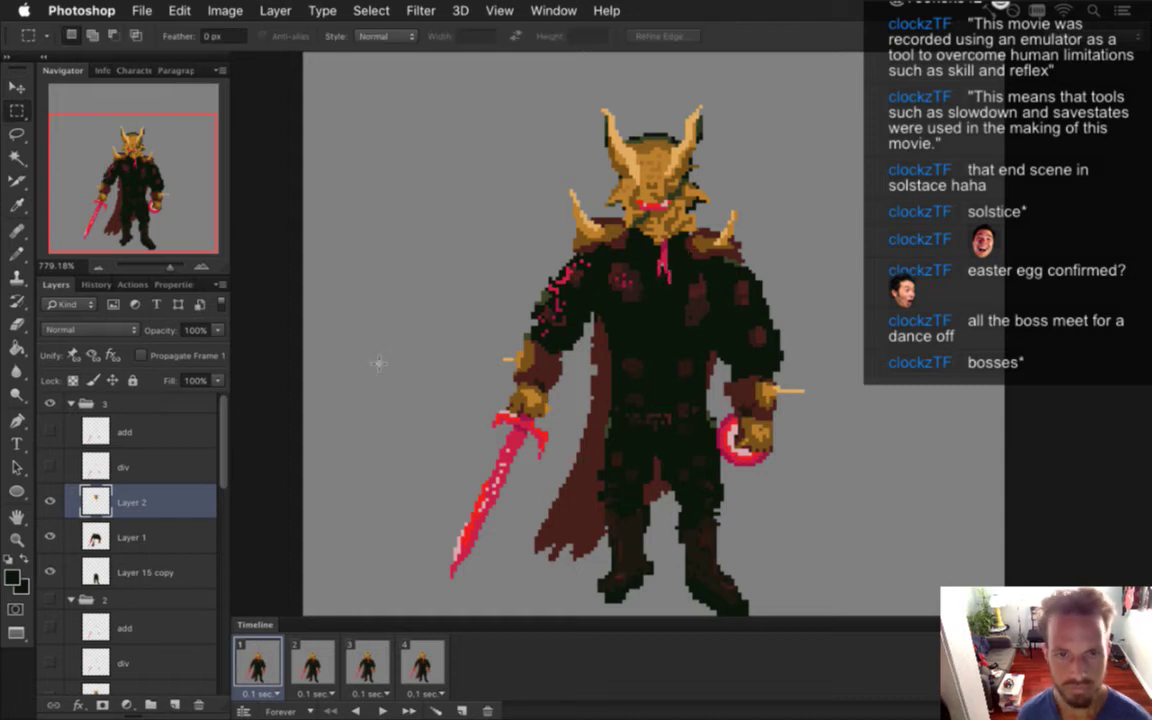
Sample the dark suit colour beside the chest for the Pencil tool
key("i")
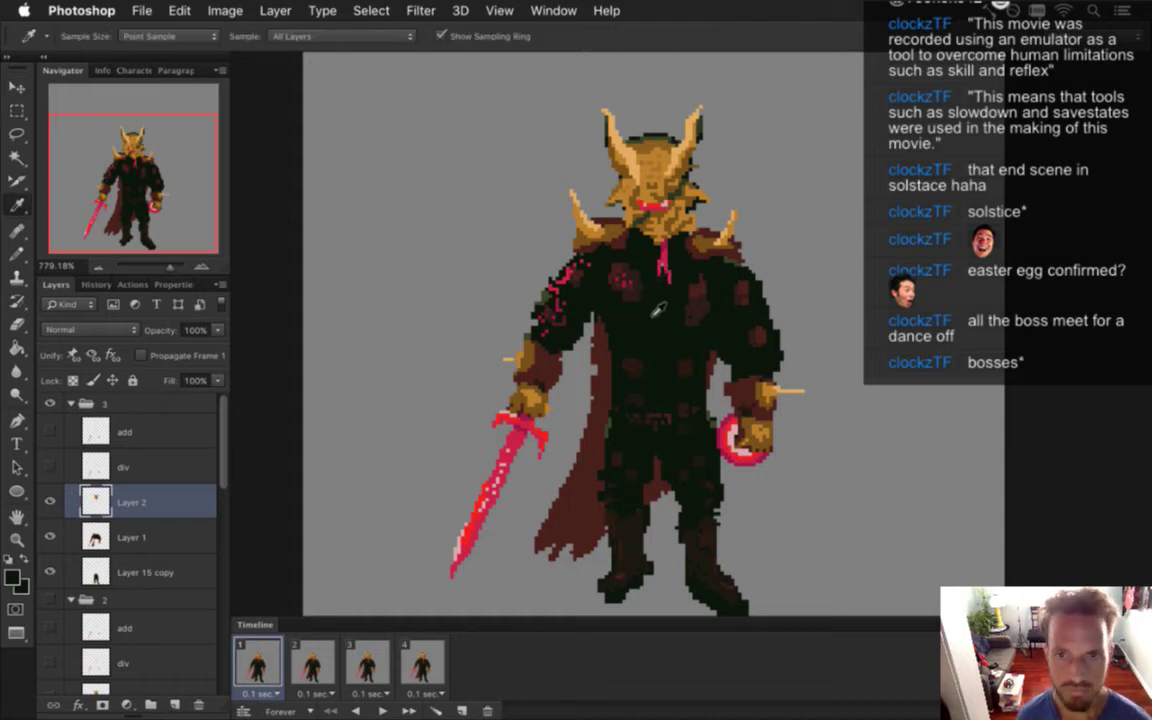
left_click(591, 275)
key("b")
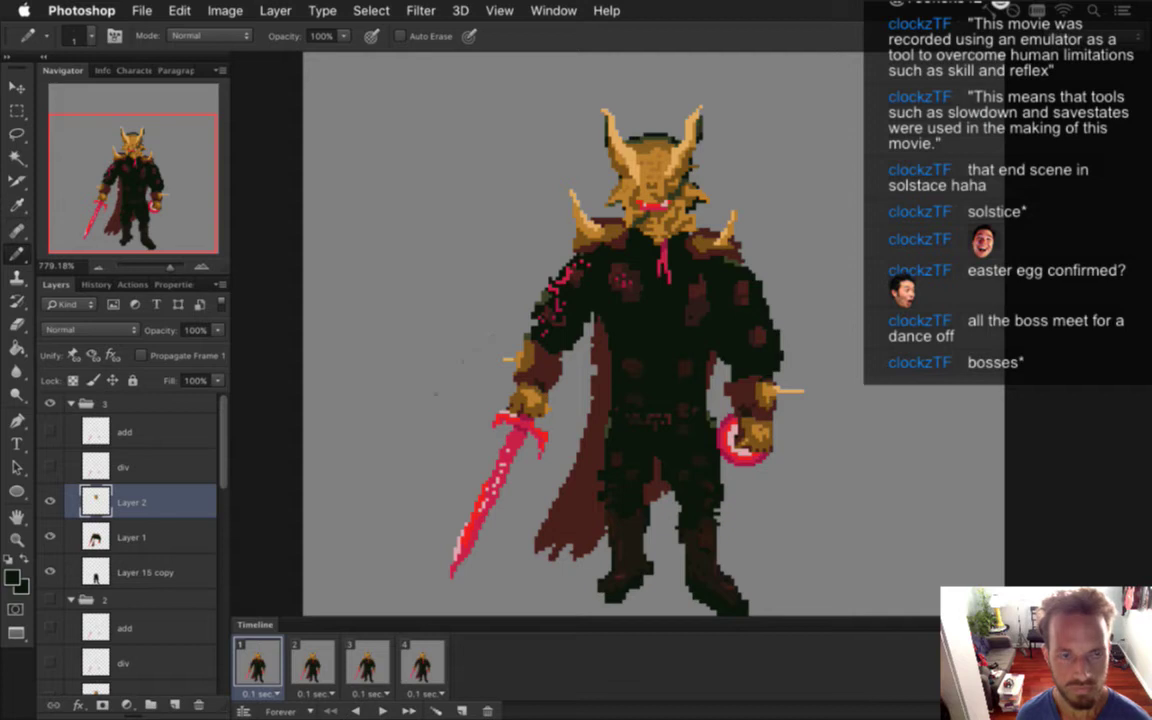
Move the upper body on Layer 1 of group 3 down one pixel in frame 1
left_click(95, 536)
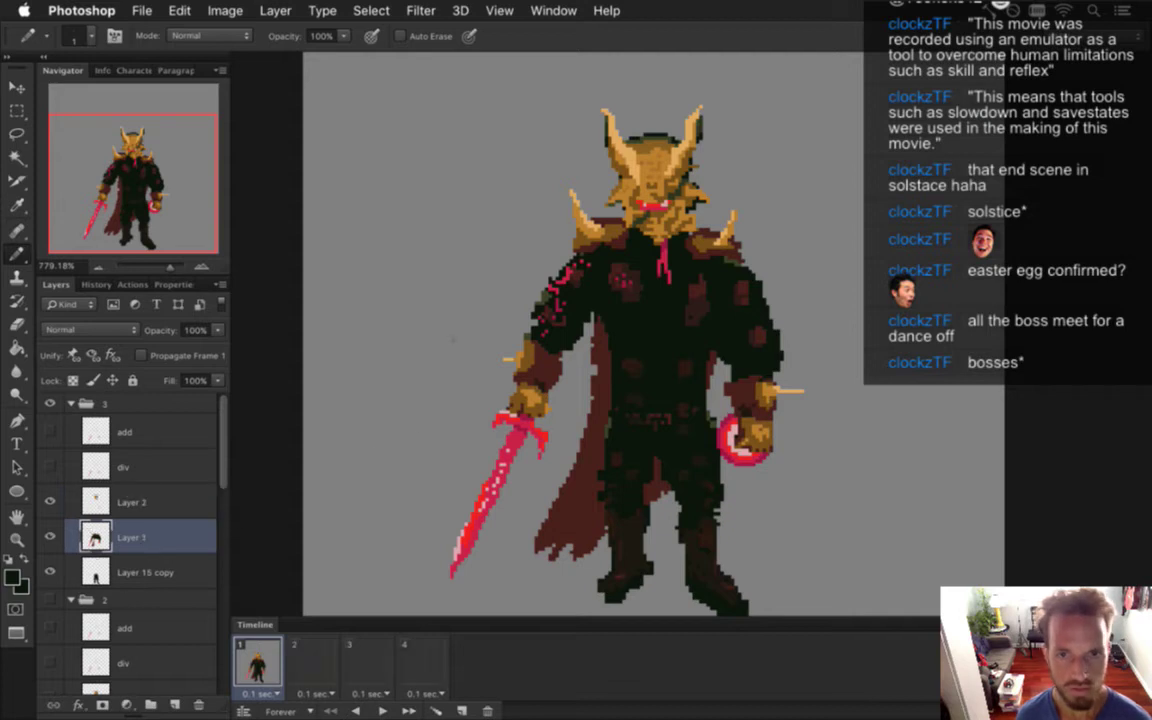
key("v")
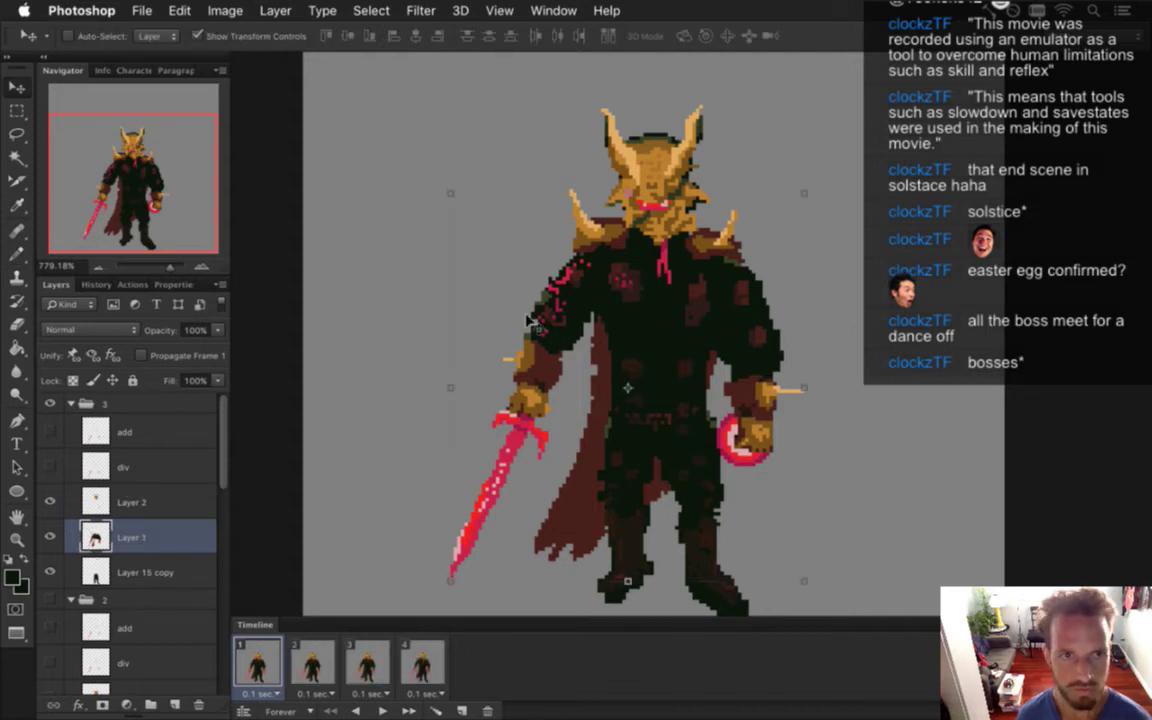
key("Down")
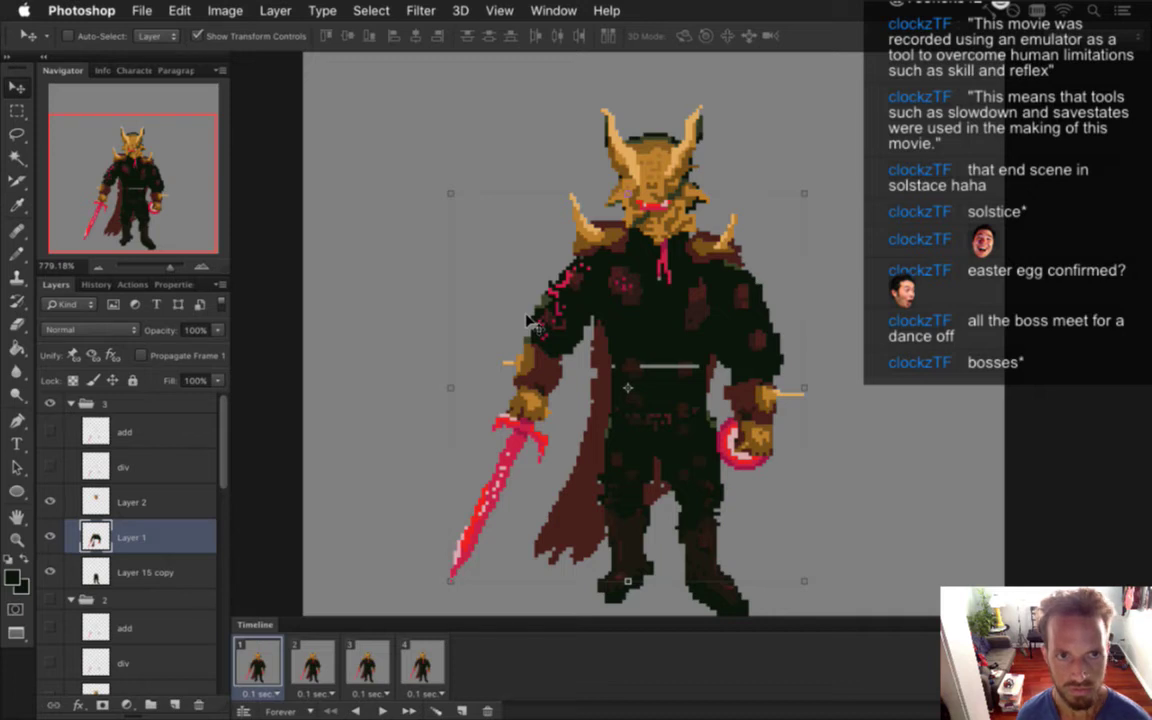
Select the sword with its hand and forearm on Layer 1 in frame 1, rotate them -4.74° and shift them two pixels right
key("m")
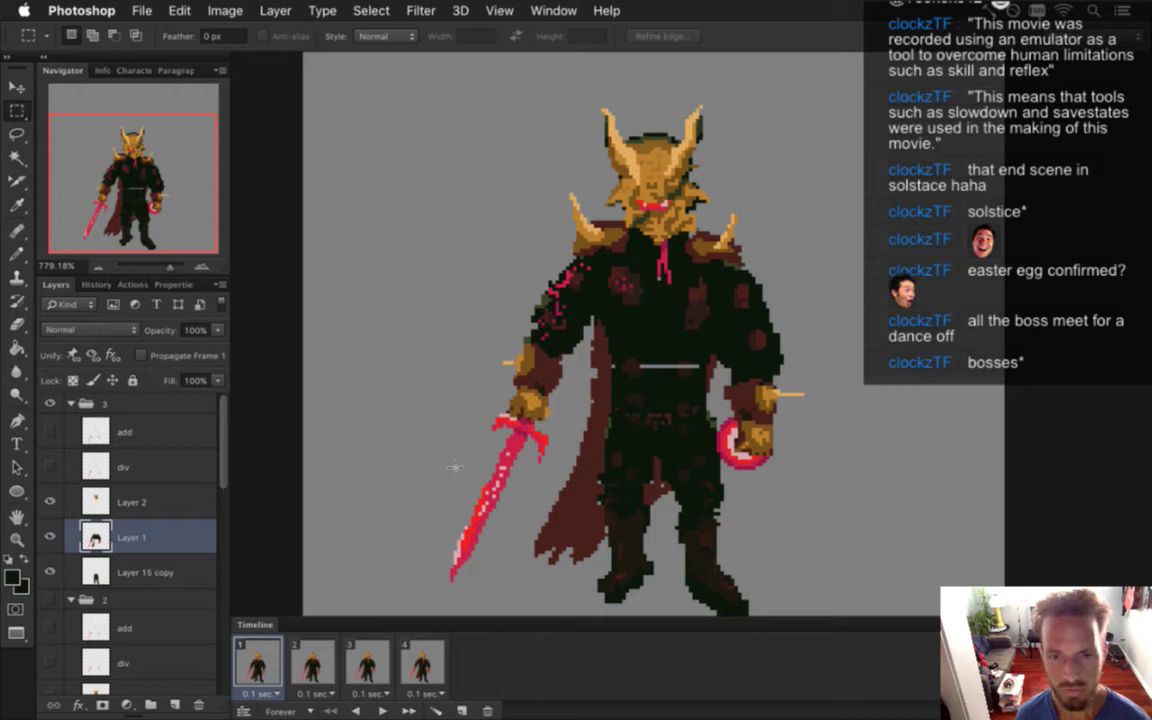
left_click_drag(442, 585, 545, 459)
left_click_drag(548, 410, 548, 412)
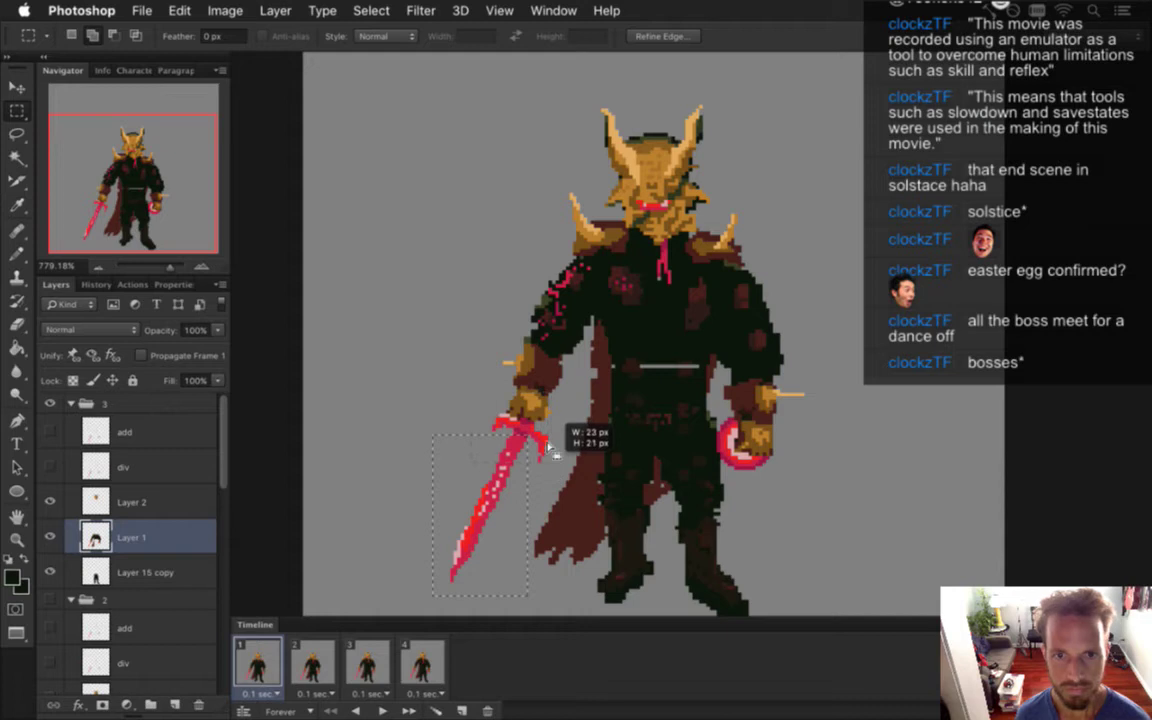
key("v")
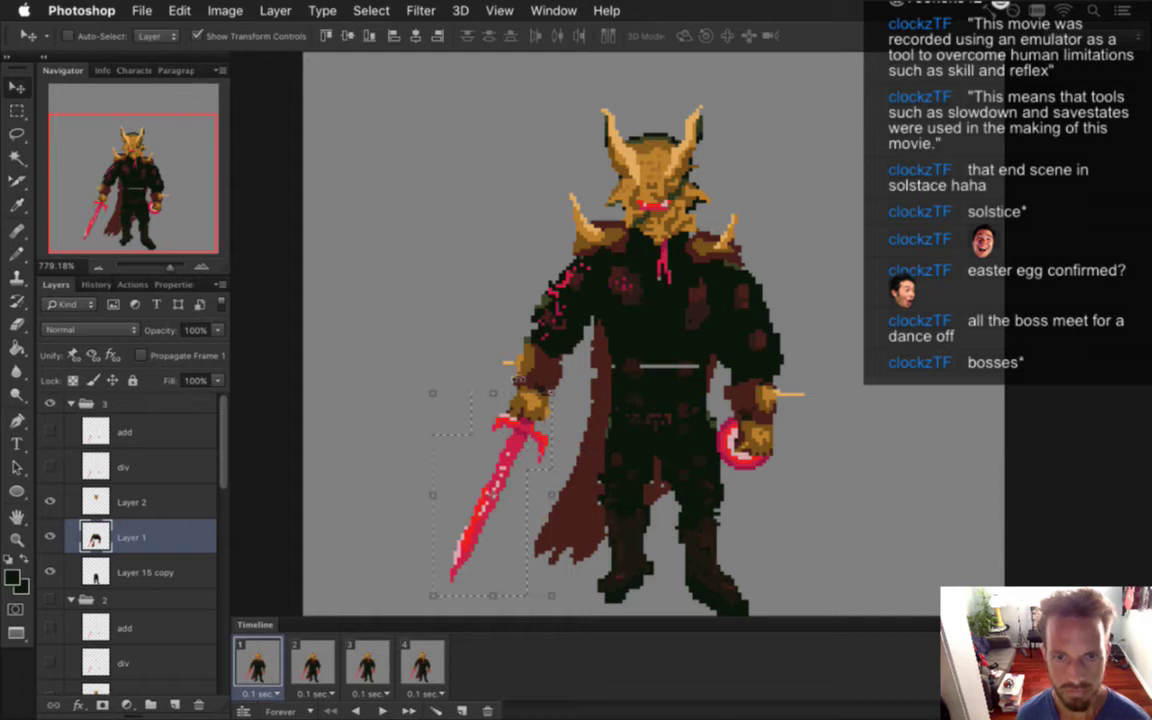
key("m")
left_click_drag(500, 353, 562, 392)
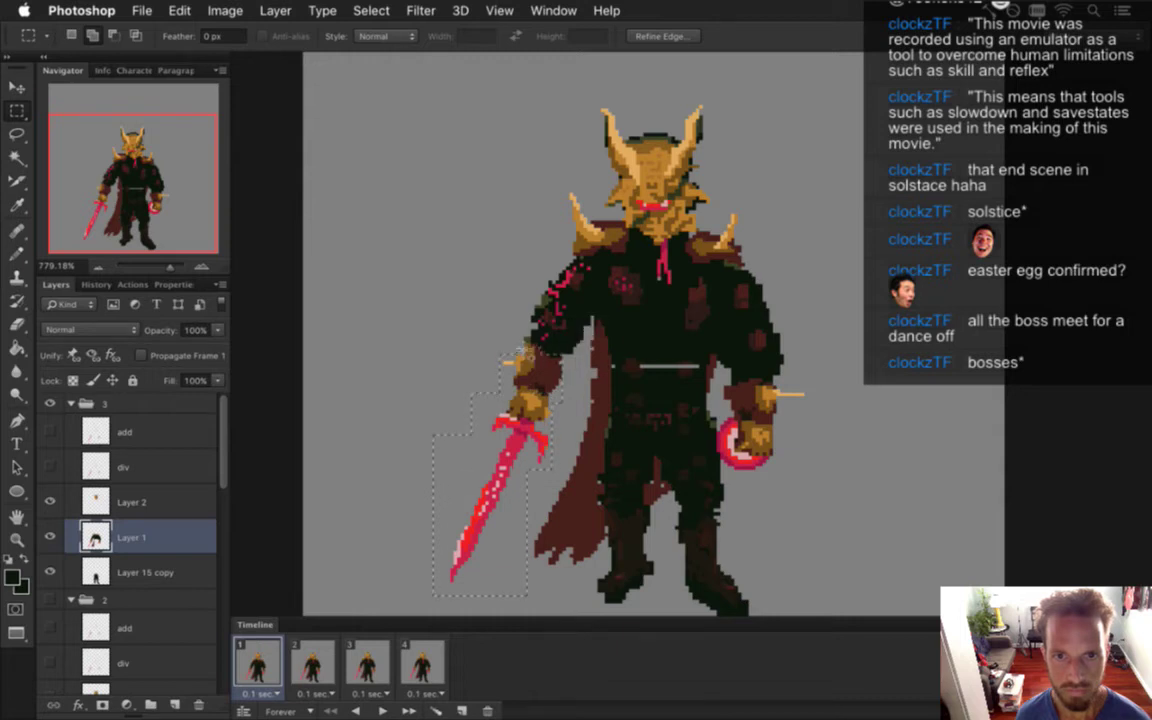
key("super+t")
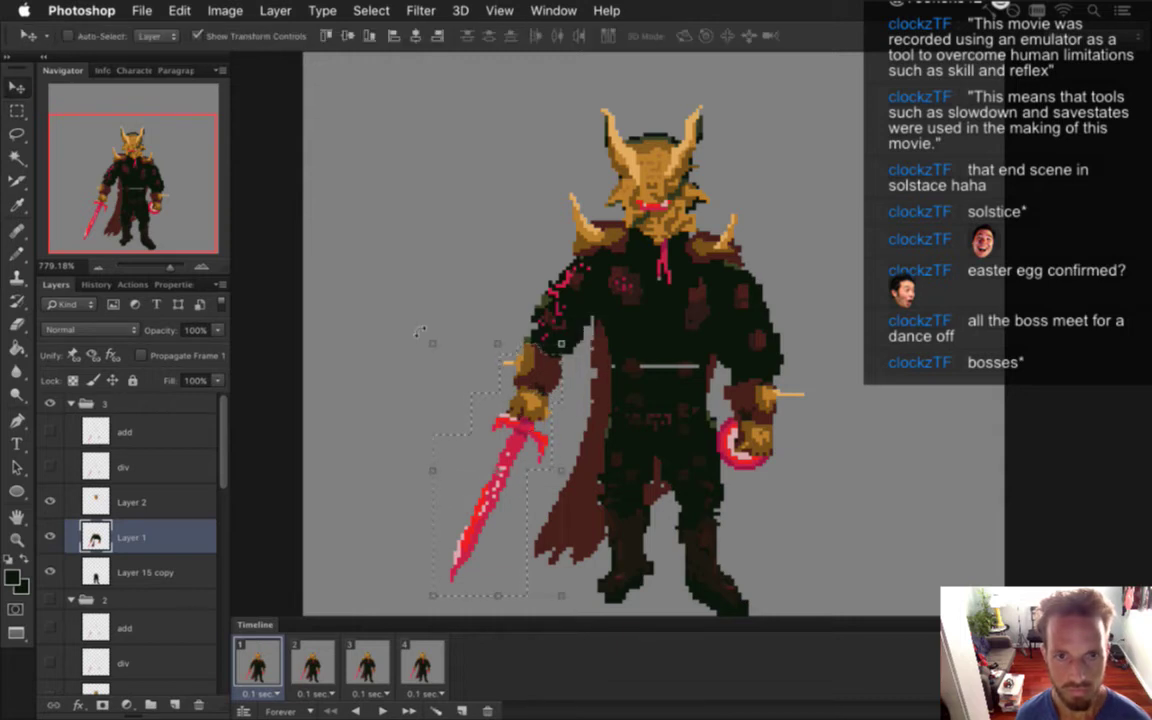
left_click_drag(418, 333, 410, 336)
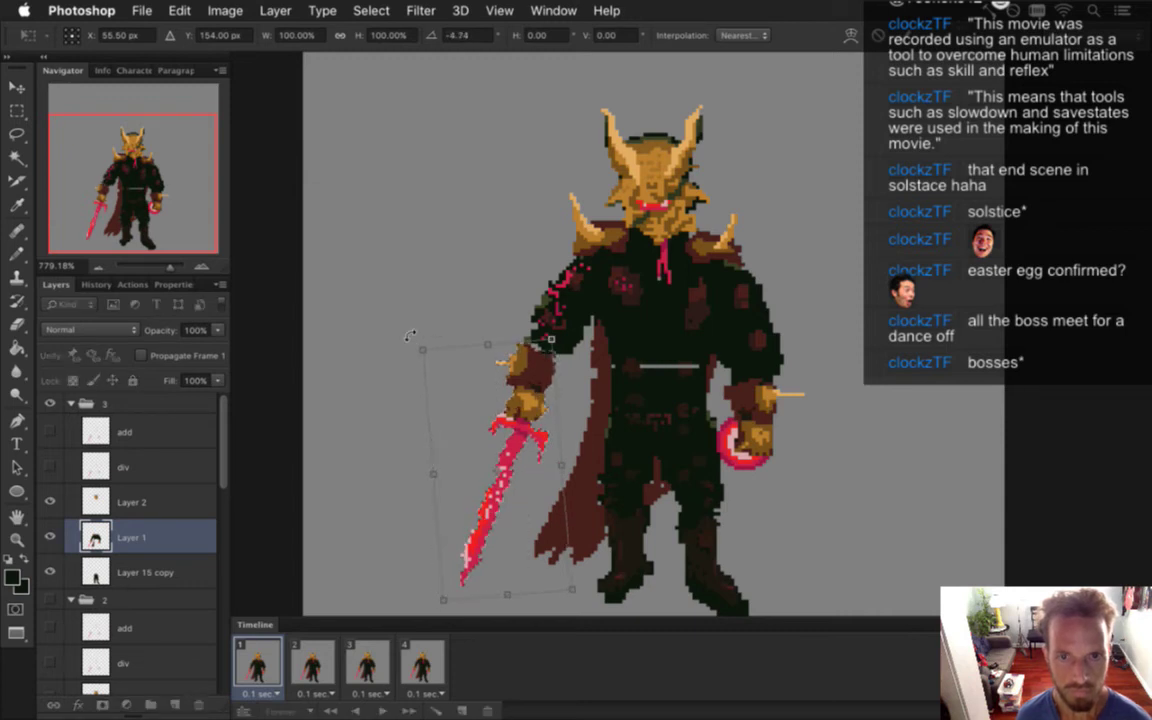
key("Right")
key("Right")
key("Up")
key("Right")
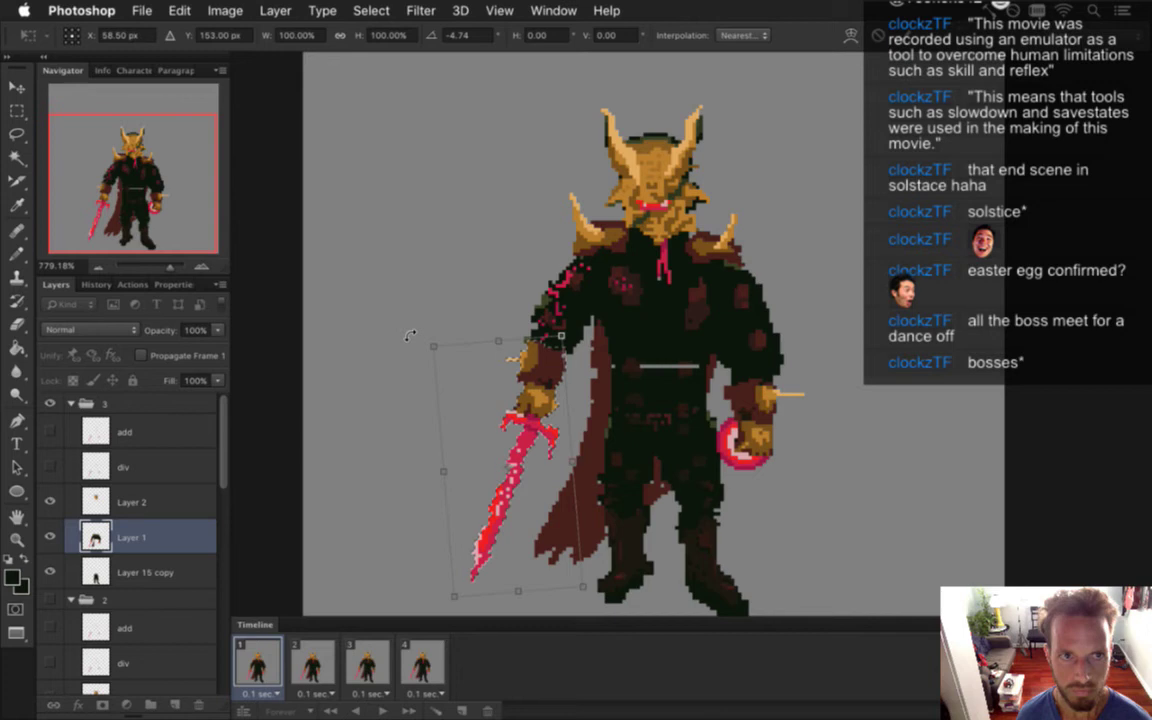
key("Down")
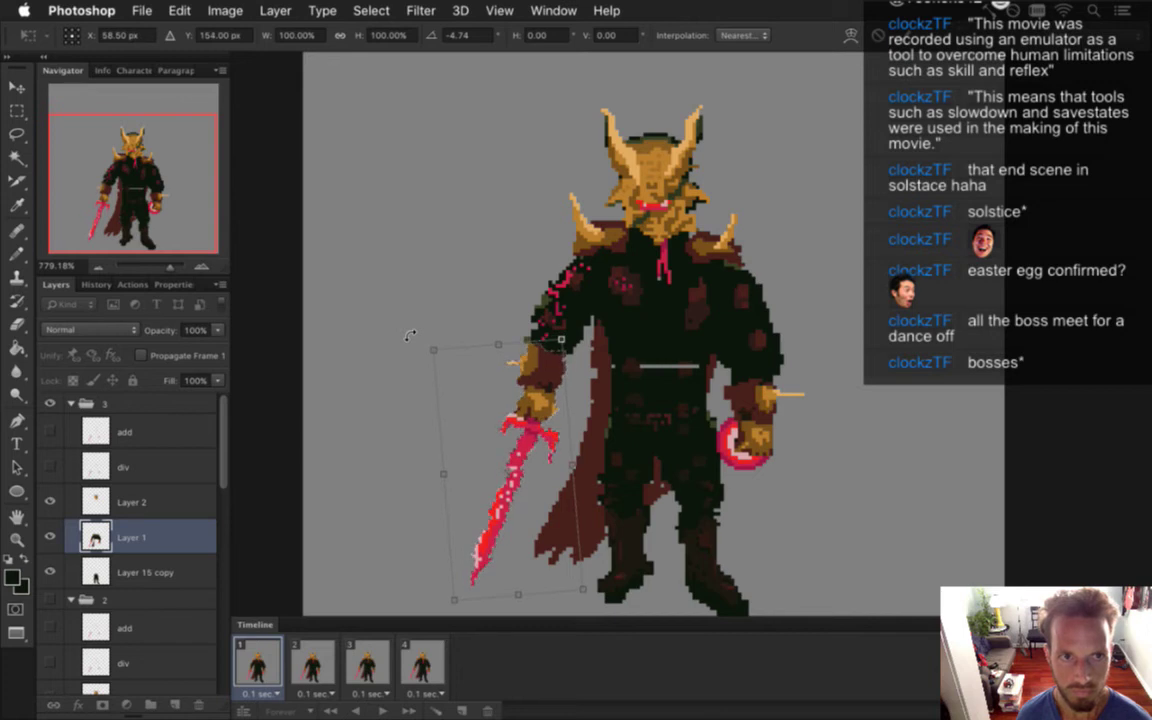
key("Left")
key("Return")
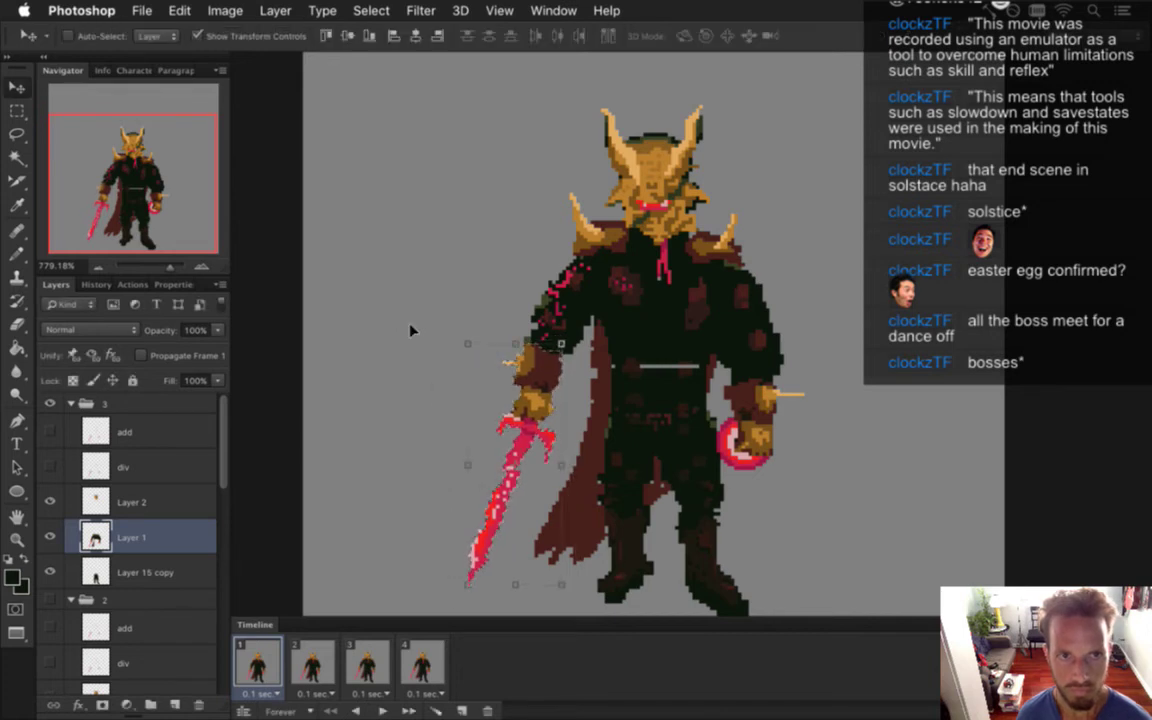
key("m")
key("super+z")
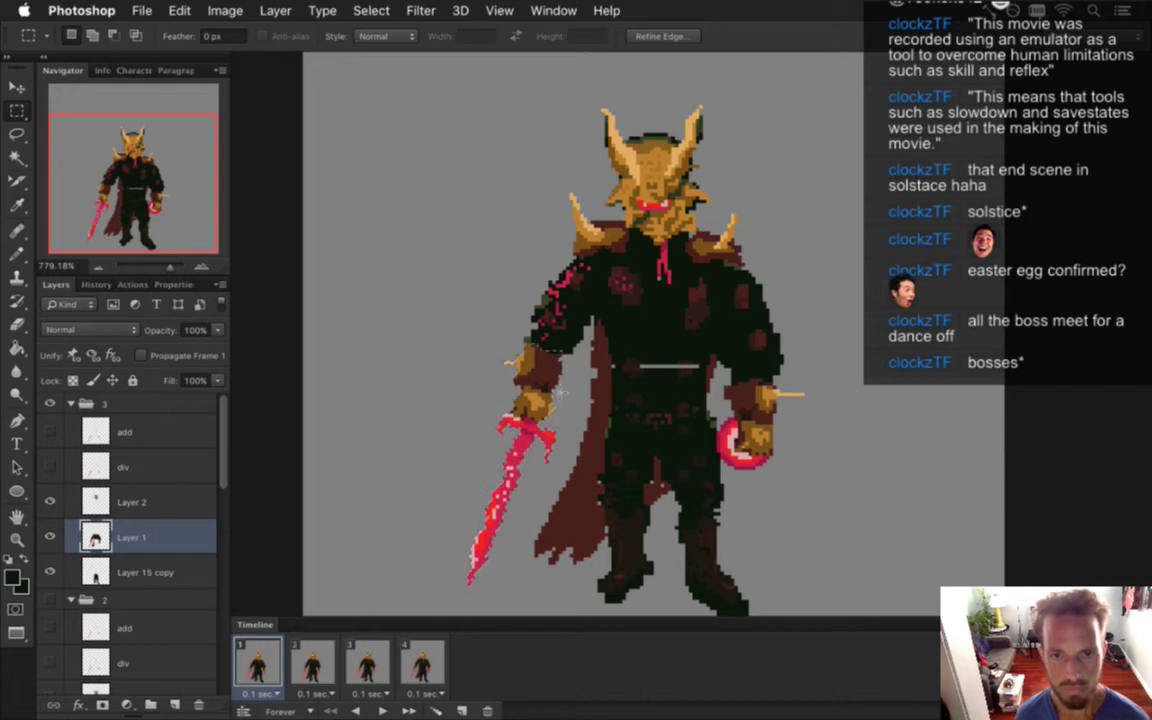
key("super+d")
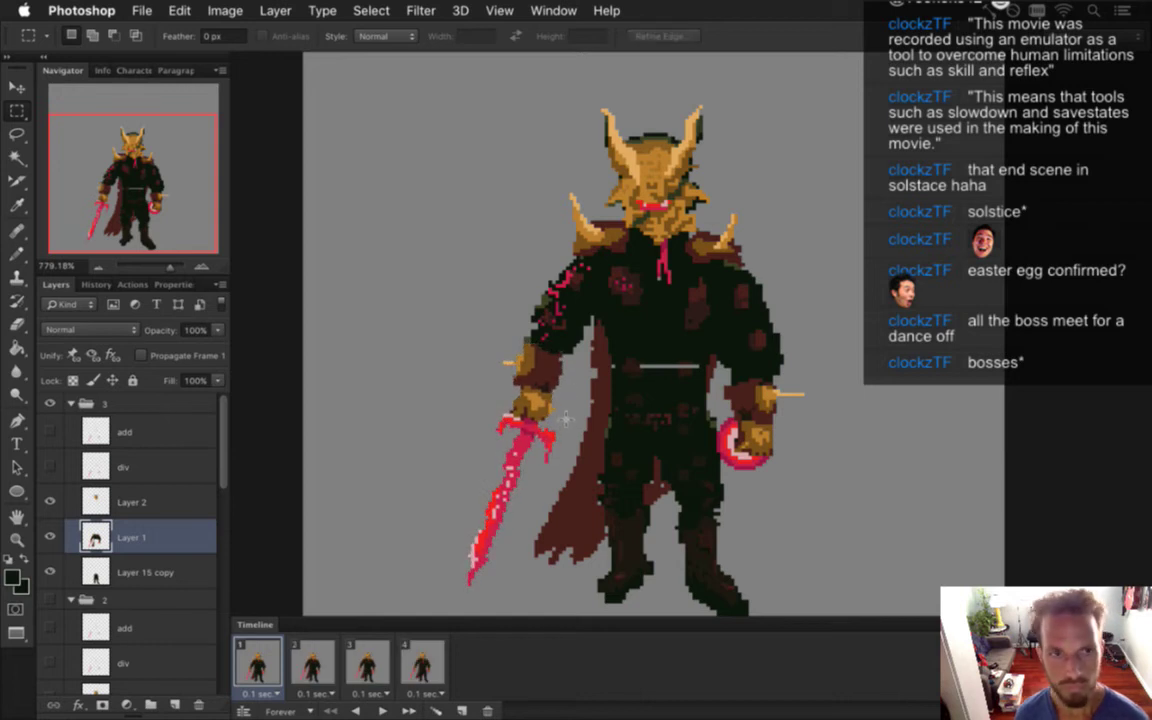
Paint over the grey line across the boss's waist on Layer 1 with the sampled dark suit colour using the Pencil tool
key("i")
left_click(661, 340)
key("b")
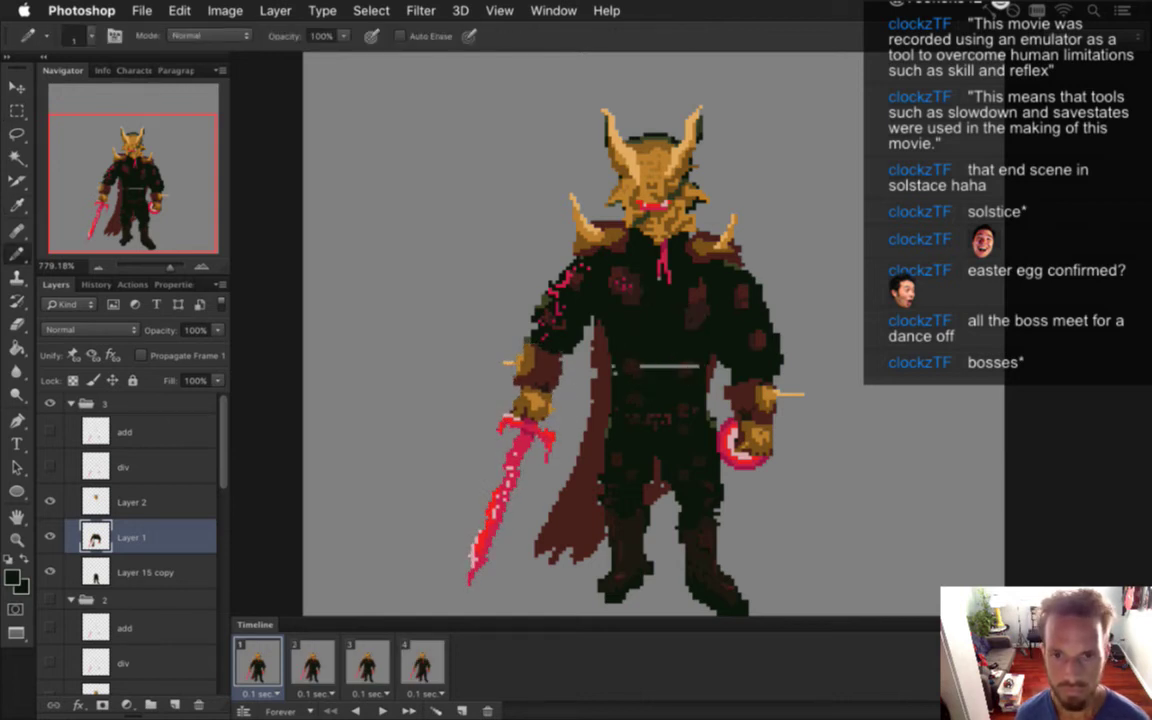
left_click(582, 334)
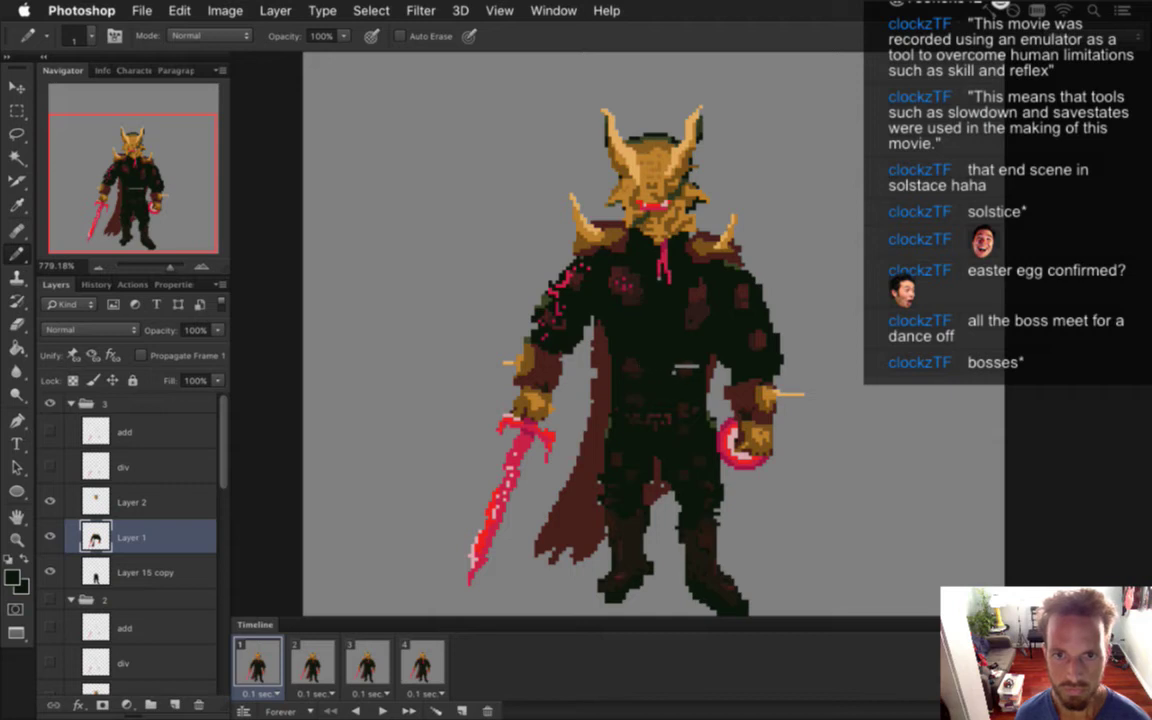
left_click(627, 337)
left_click(627, 340, "alt")
left_click(536, 437, "alt")
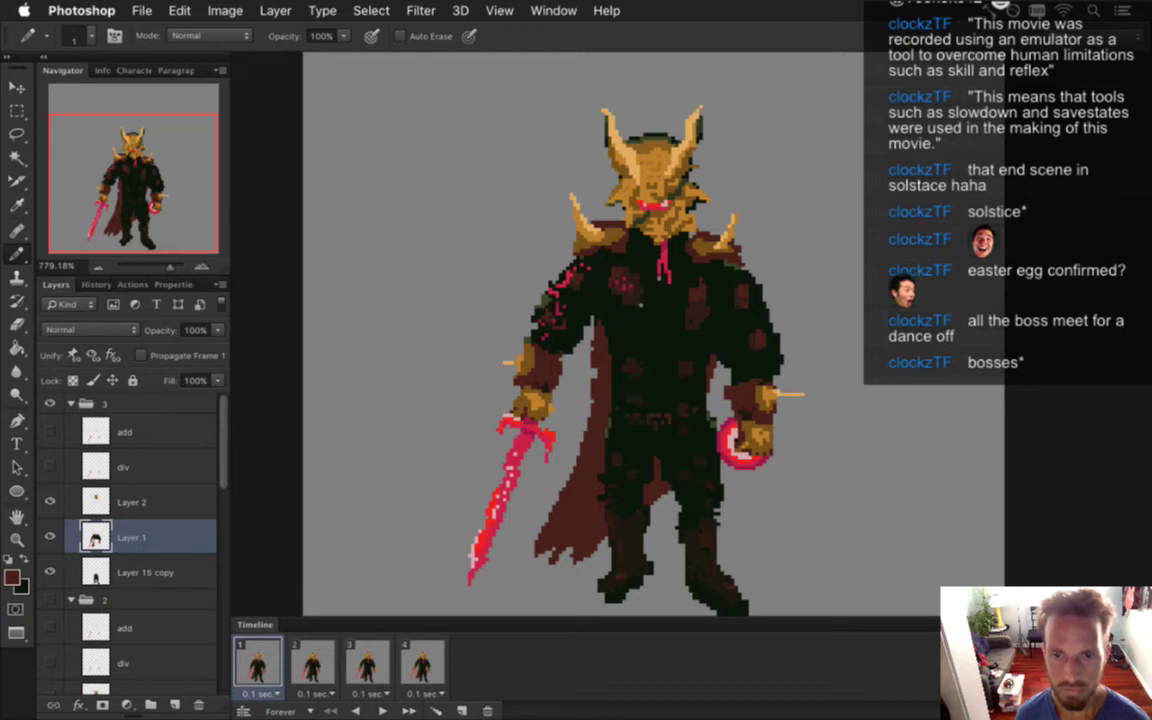
left_click_drag(678, 537, 665, 508)
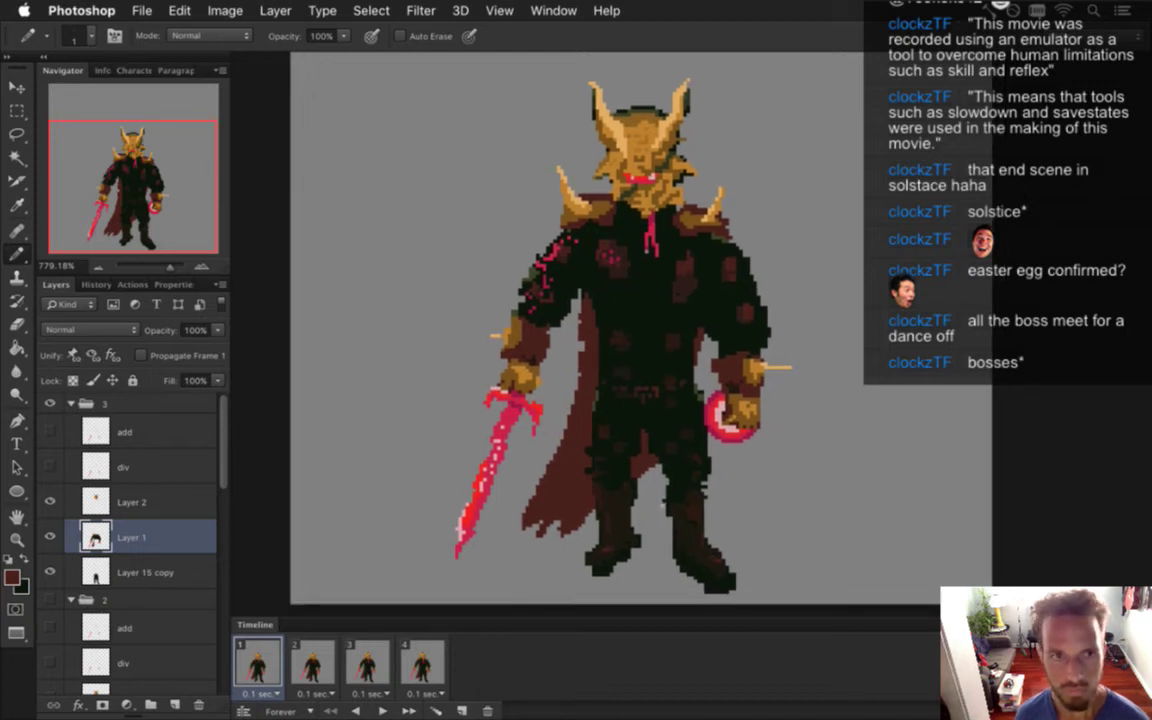
left_click(649, 303, "alt")
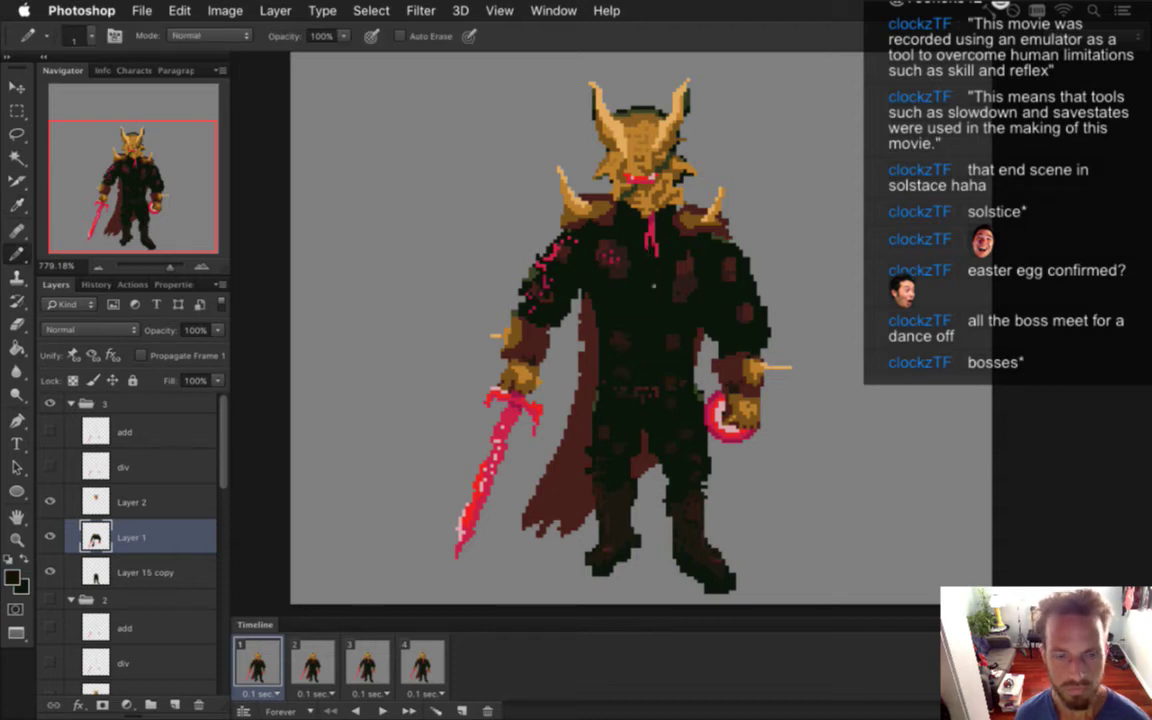
Step back and forth through all four frames to compare the sword, arm and body positions with frame 1
left_click(306, 672)
left_click(367, 670)
left_click(420, 671)
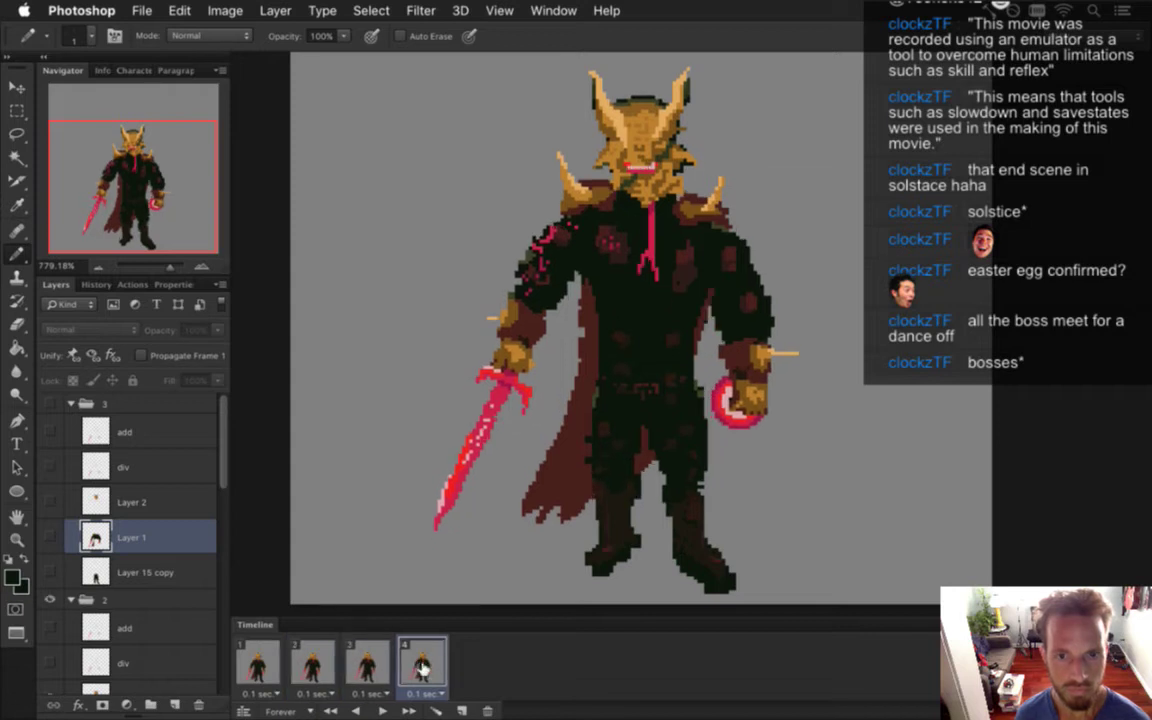
left_click(366, 670)
left_click(312, 670)
left_click(258, 672)
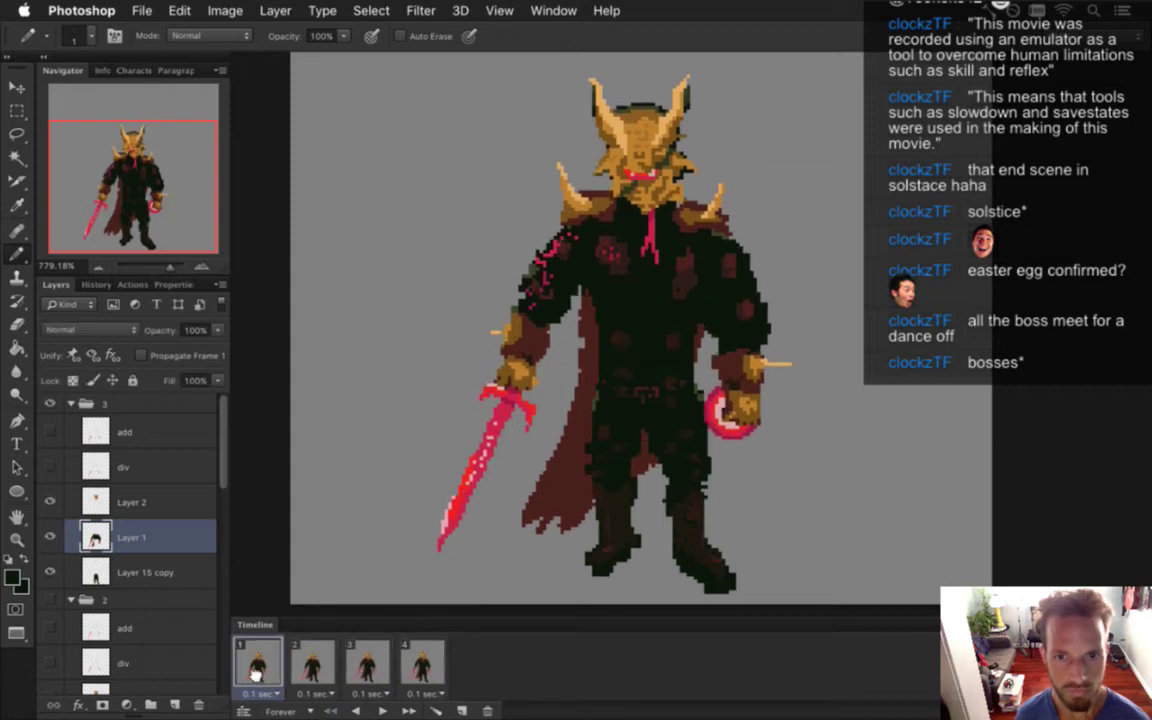
left_click_drag(261, 683, 256, 678)
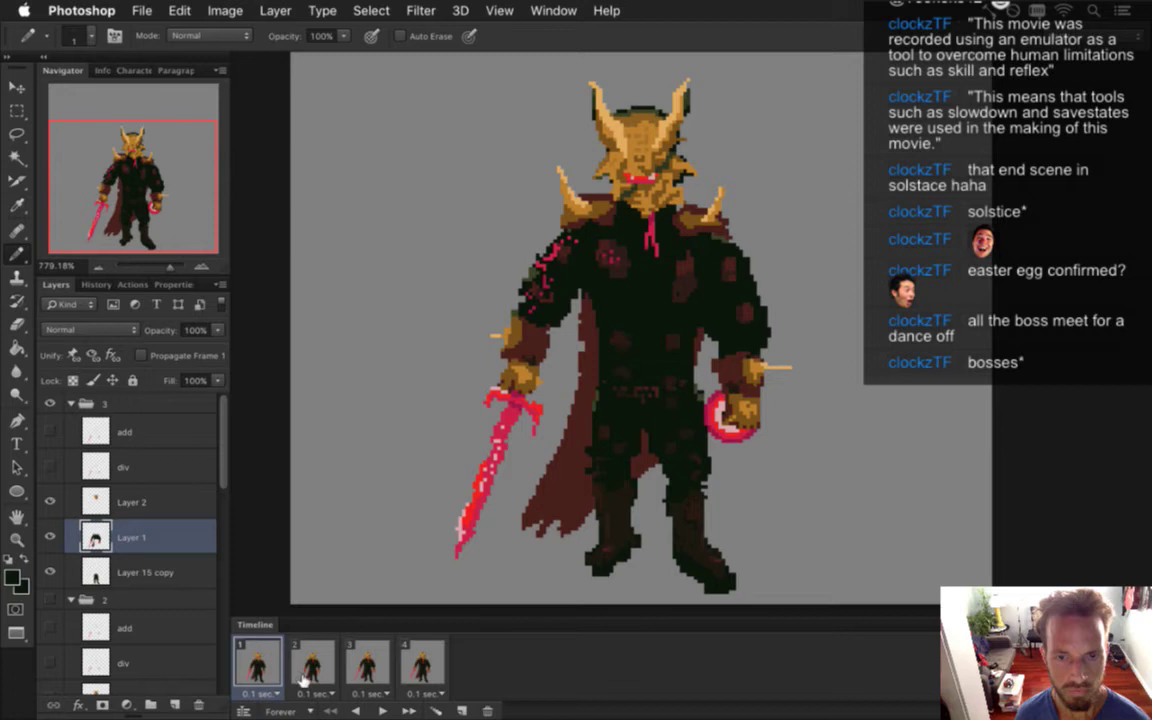
left_click(313, 668)
left_click(262, 668)
key("m")
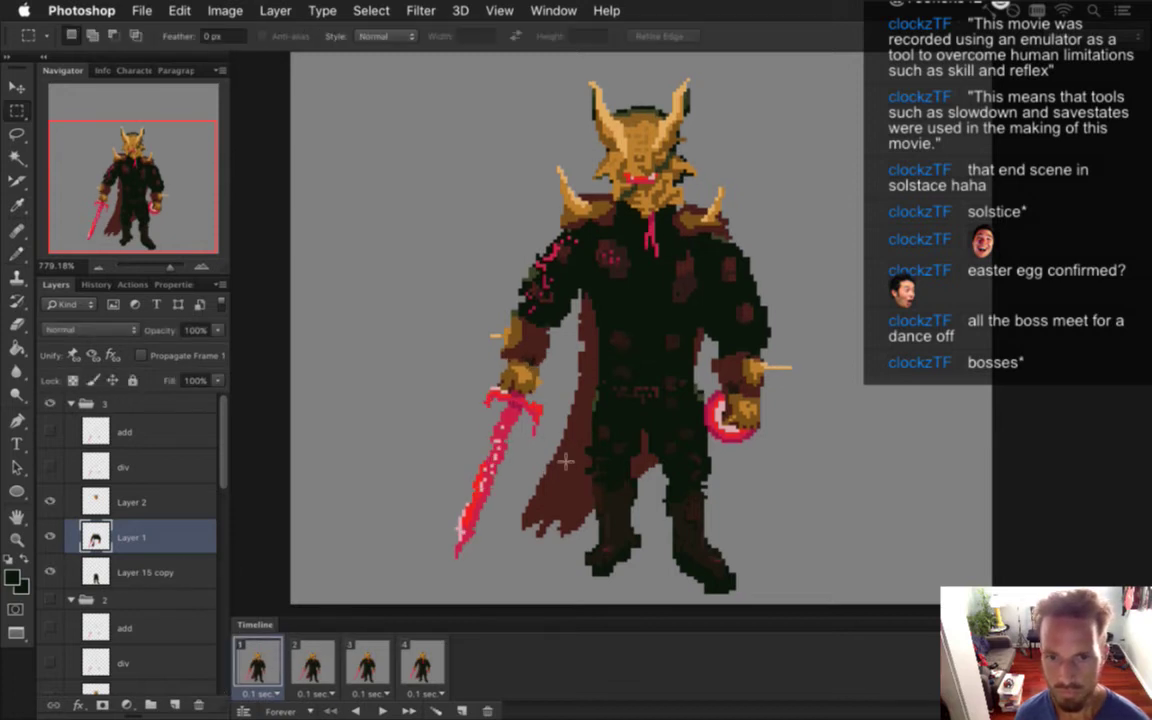
left_click(313, 668)
left_click(367, 668)
left_click(420, 668)
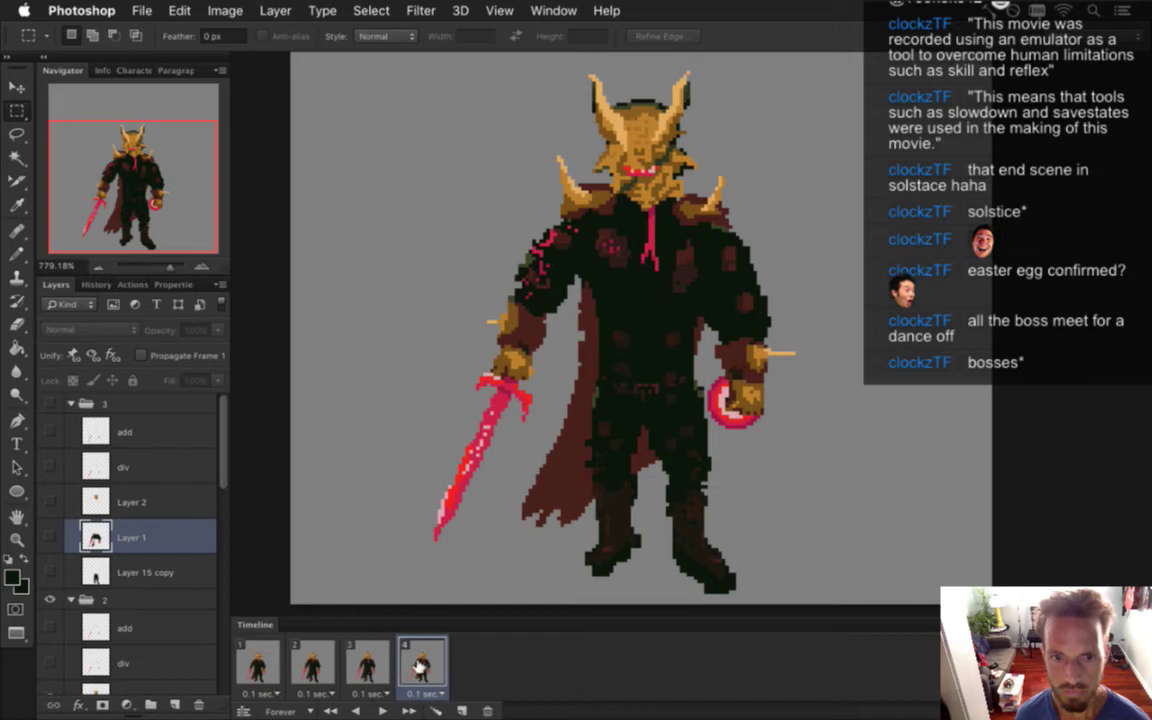
left_click(367, 668)
left_click(313, 666)
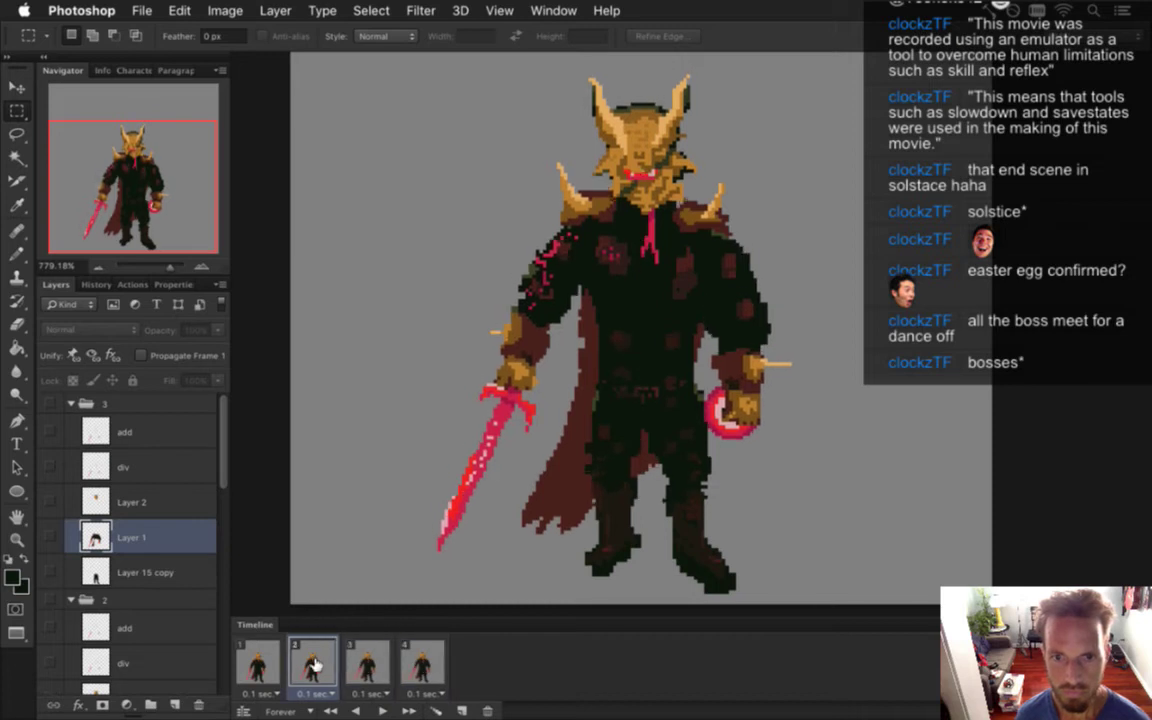
left_click(266, 670)
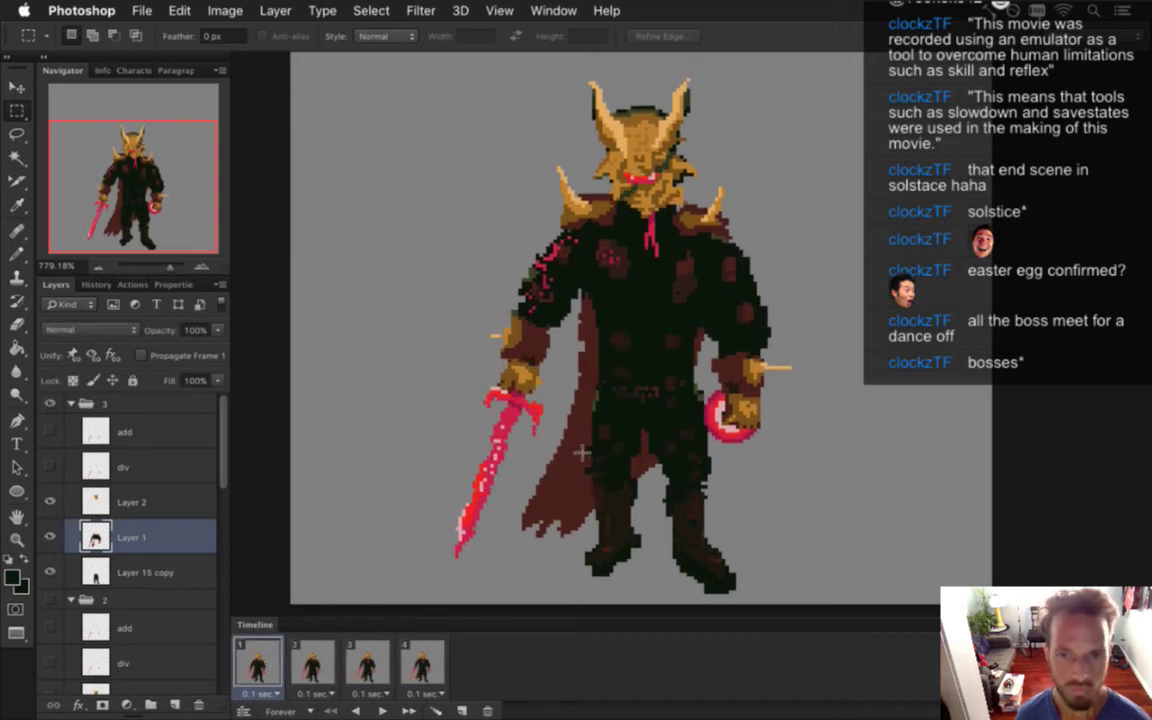
Nudge the upper-thigh area beside the cape on Layer 1 one pixel right in frame 1, and check it against the other frames
left_click_drag(568, 448, 640, 495)
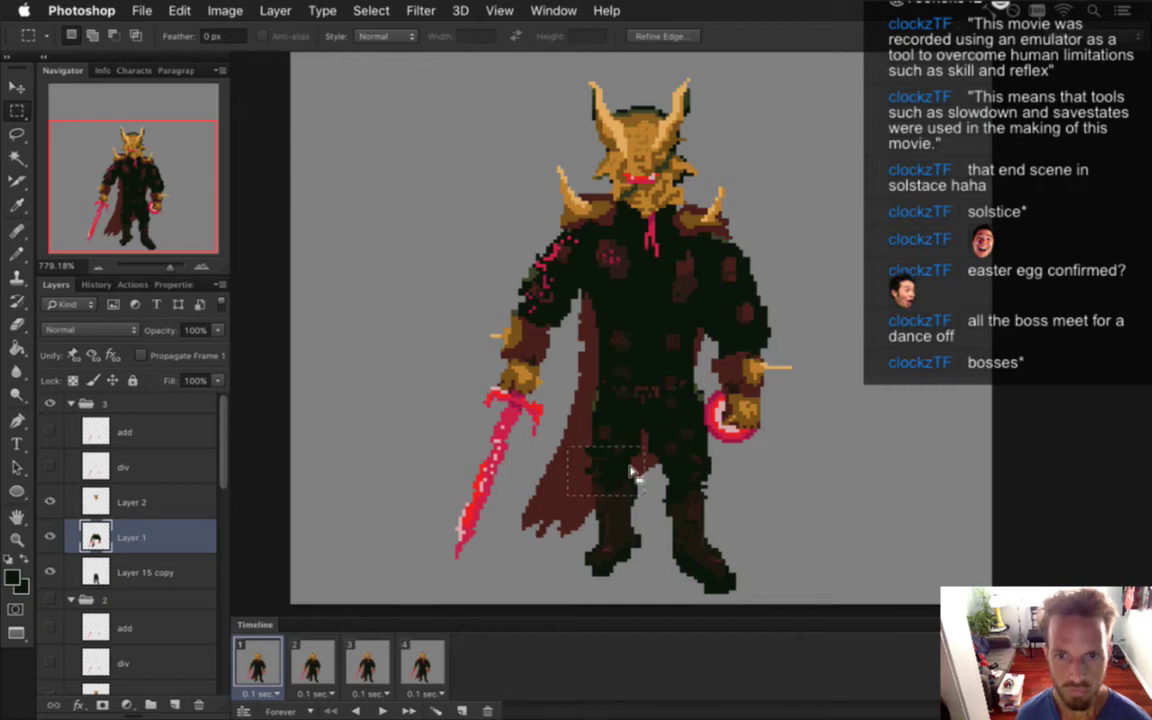
left_click_drag(572, 450, 647, 485)
key("v")
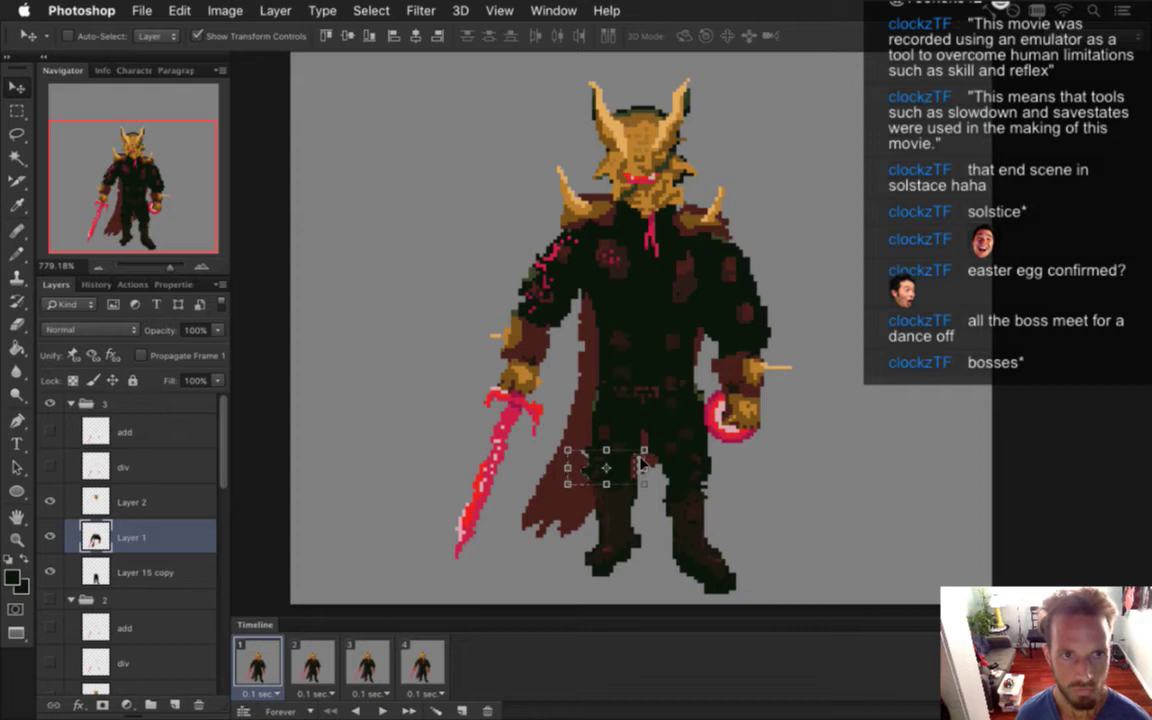
key("Right")
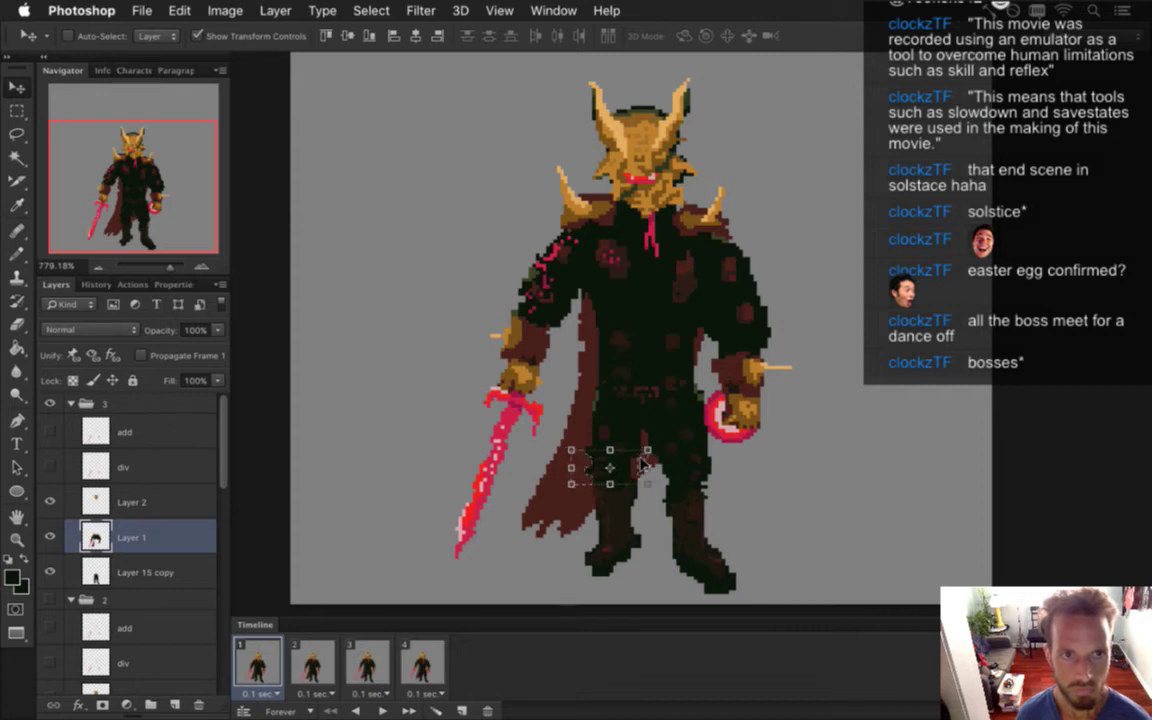
key("m")
left_click(710, 478)
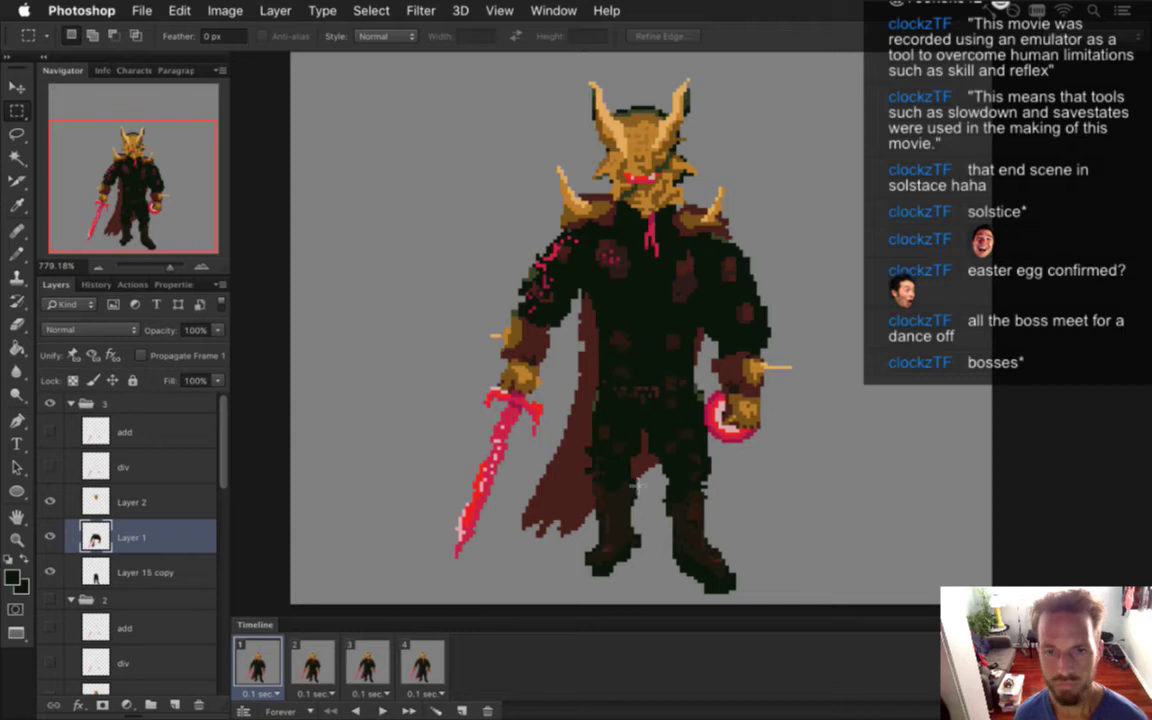
left_click(313, 667)
left_click(368, 665)
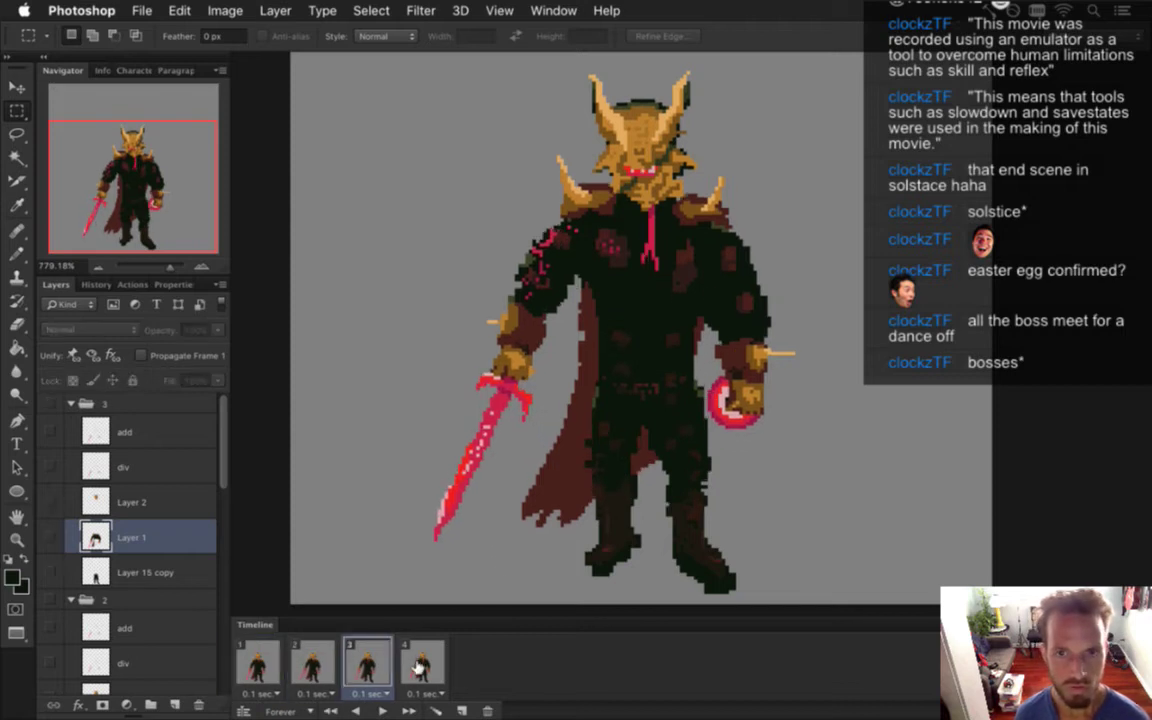
left_click(420, 665)
left_click(368, 664)
left_click(313, 665)
left_click(264, 667)
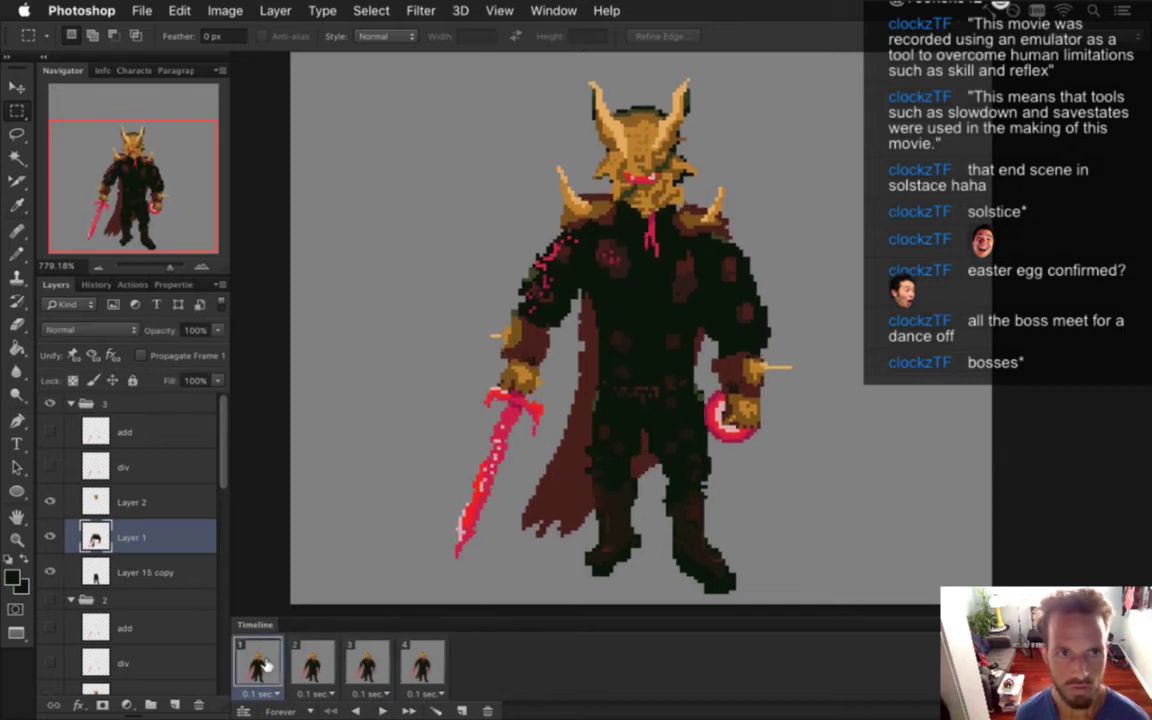
Sample the eyes' red and pencil over the light gap between them on Layer 2 of frame 1, comparing against the other frames
left_click(118, 502)
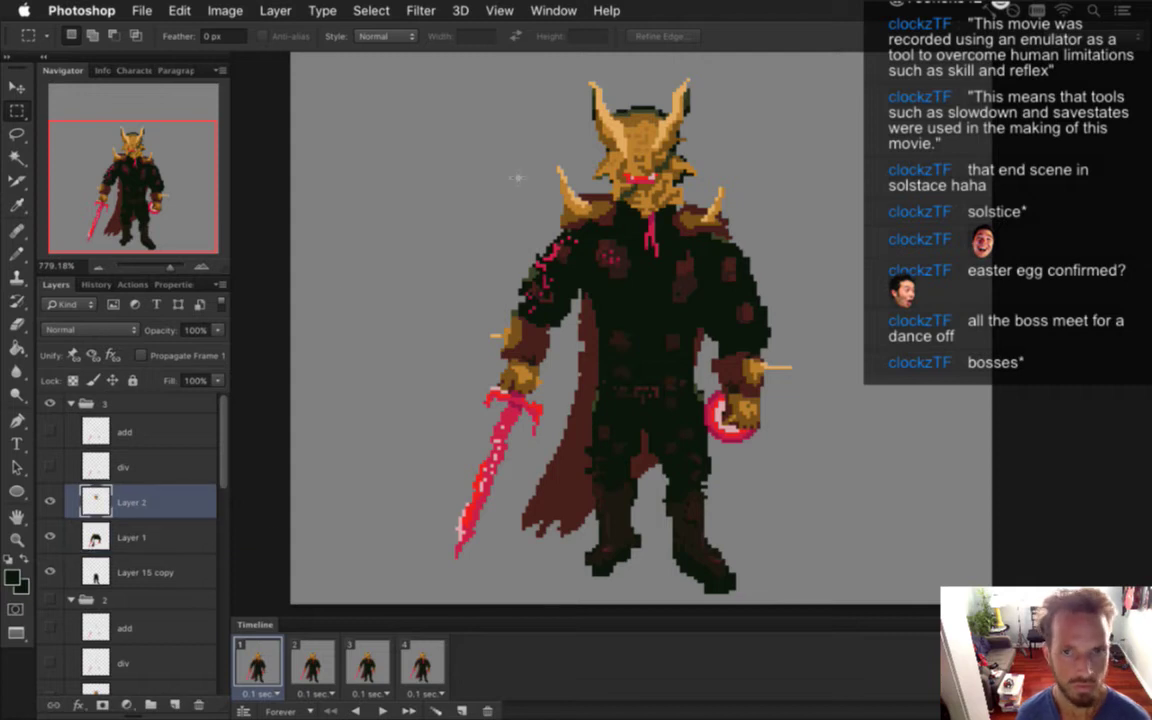
key("i")
left_click(633, 182)
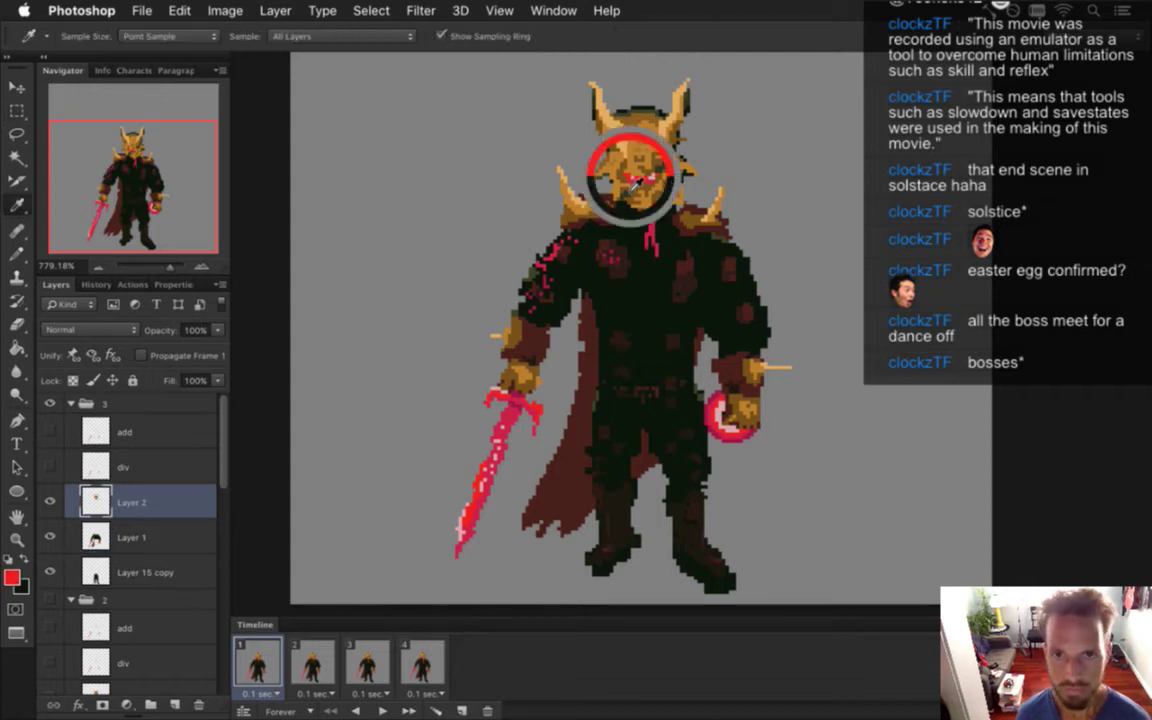
key("b")
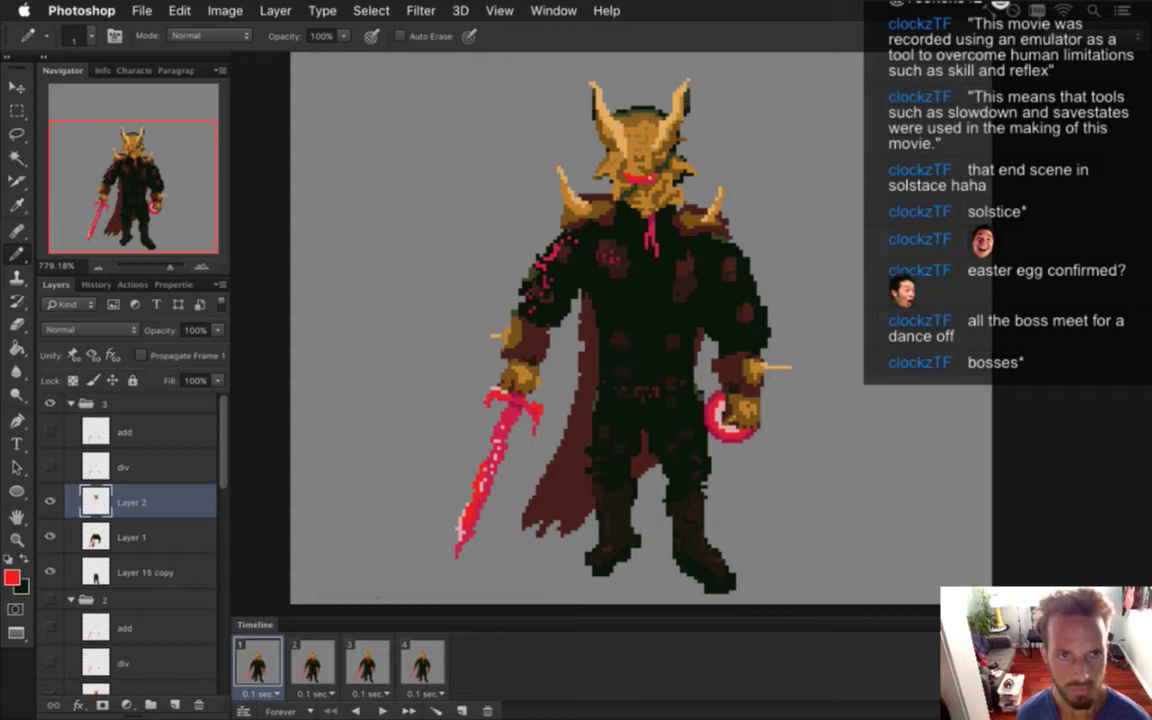
left_click(315, 662)
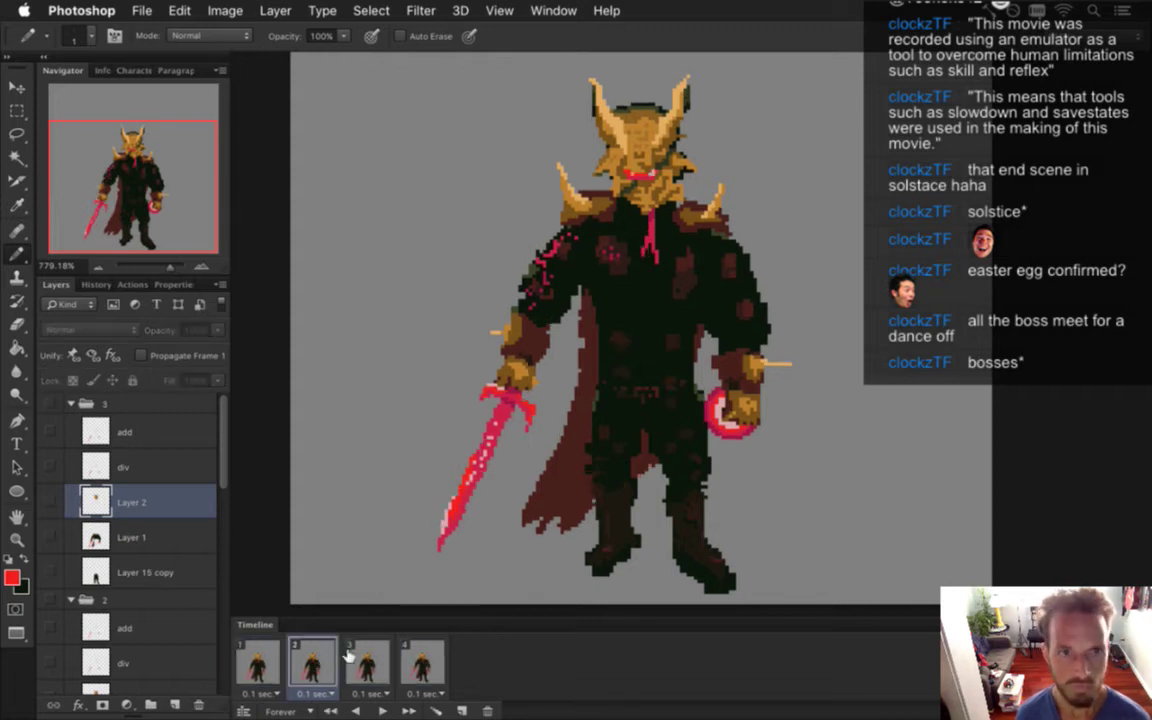
left_click(368, 660)
left_click(401, 657)
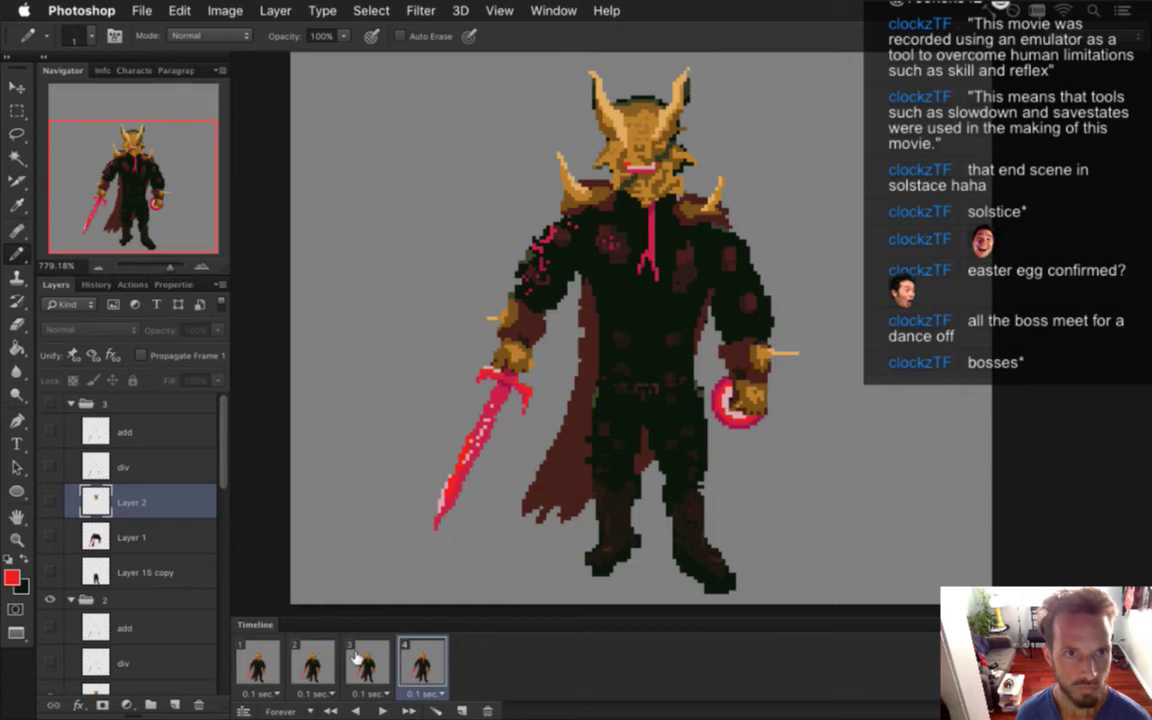
left_click(315, 660)
left_click(260, 660)
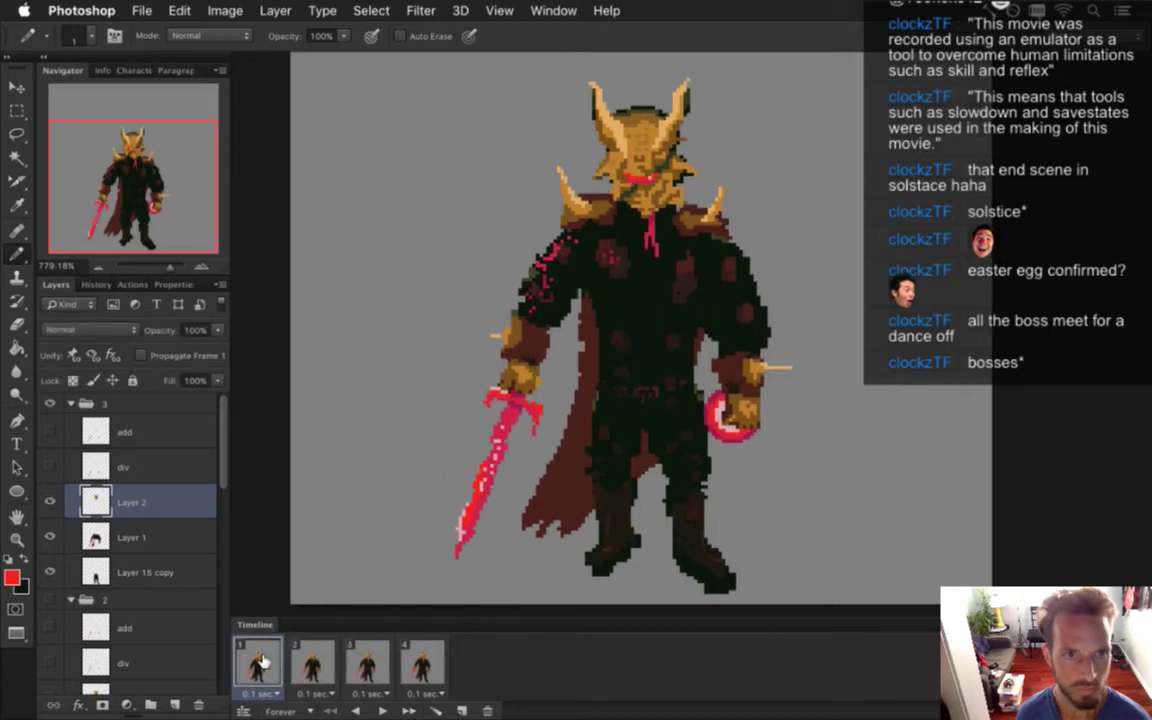
Step forward and back through all four frames to compare the sword, arms and body with frame 1
left_click(311, 660)
left_click(366, 660)
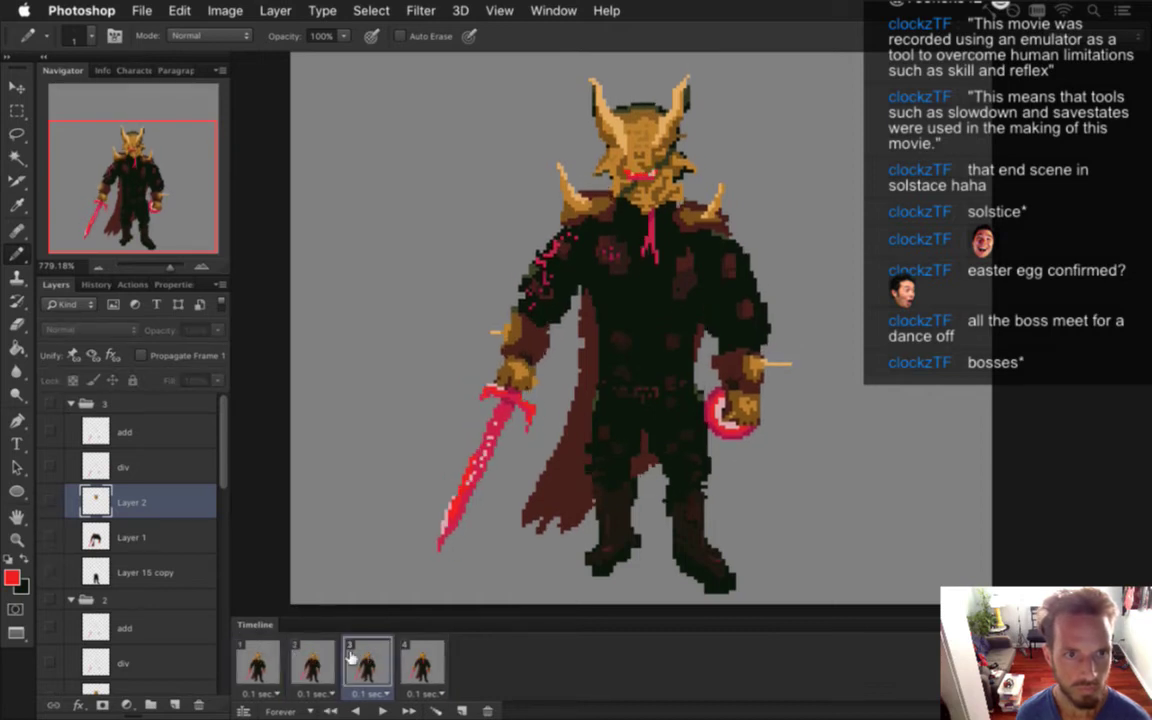
left_click(405, 660)
left_click(385, 660)
left_click(315, 660)
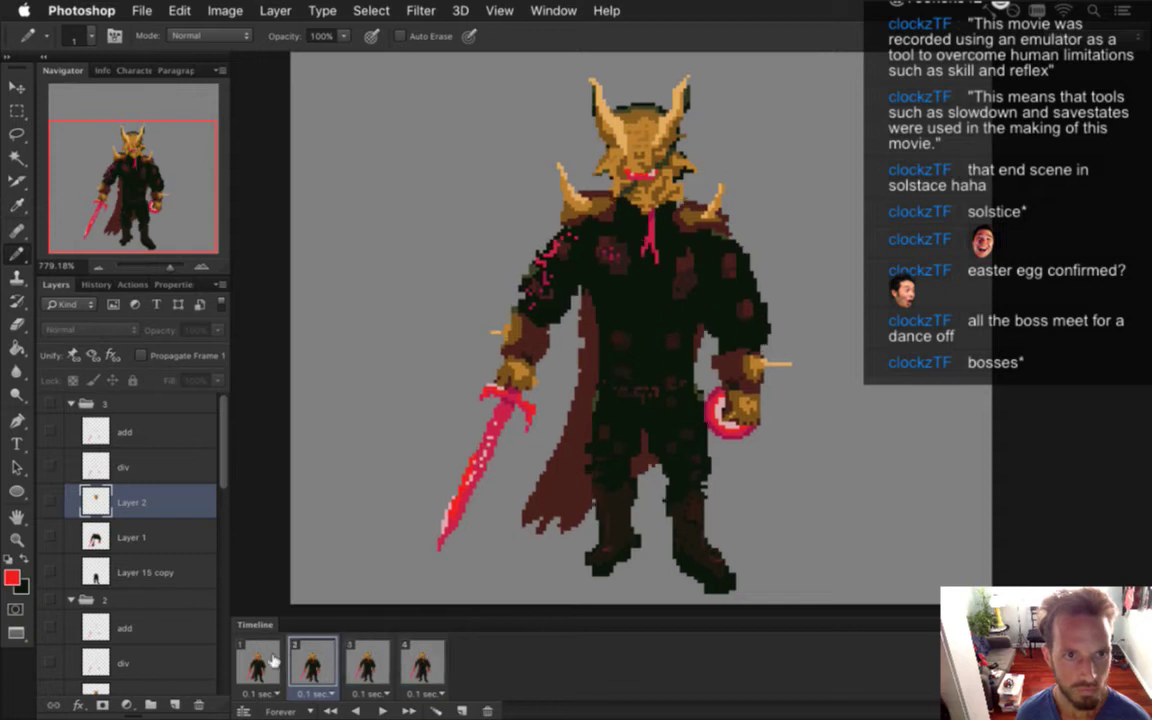
left_click(268, 660)
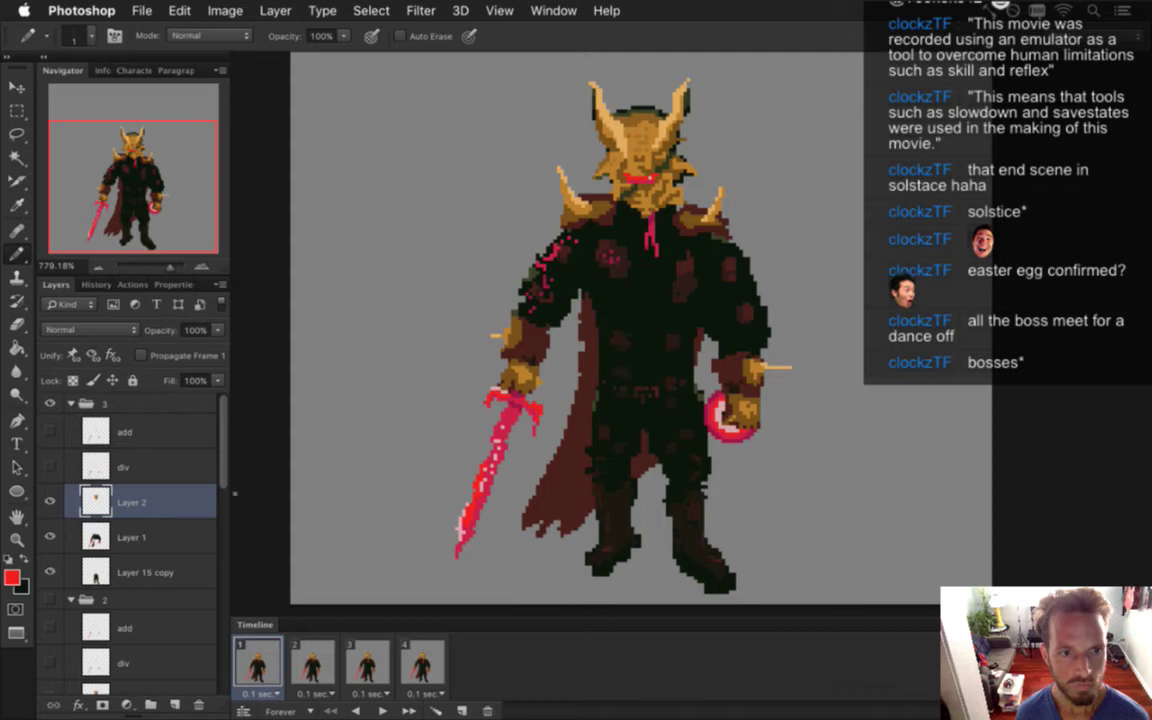
Select the sword arm and sword in frame 1, nudge them one pixel right on Layer 1, and deselect
key("m")
left_click_drag(448, 362, 501, 583)
left_click_drag(471, 362, 540, 440, "shift")
left_click_drag(540, 339, 566, 292)
key("v")
key("Left")
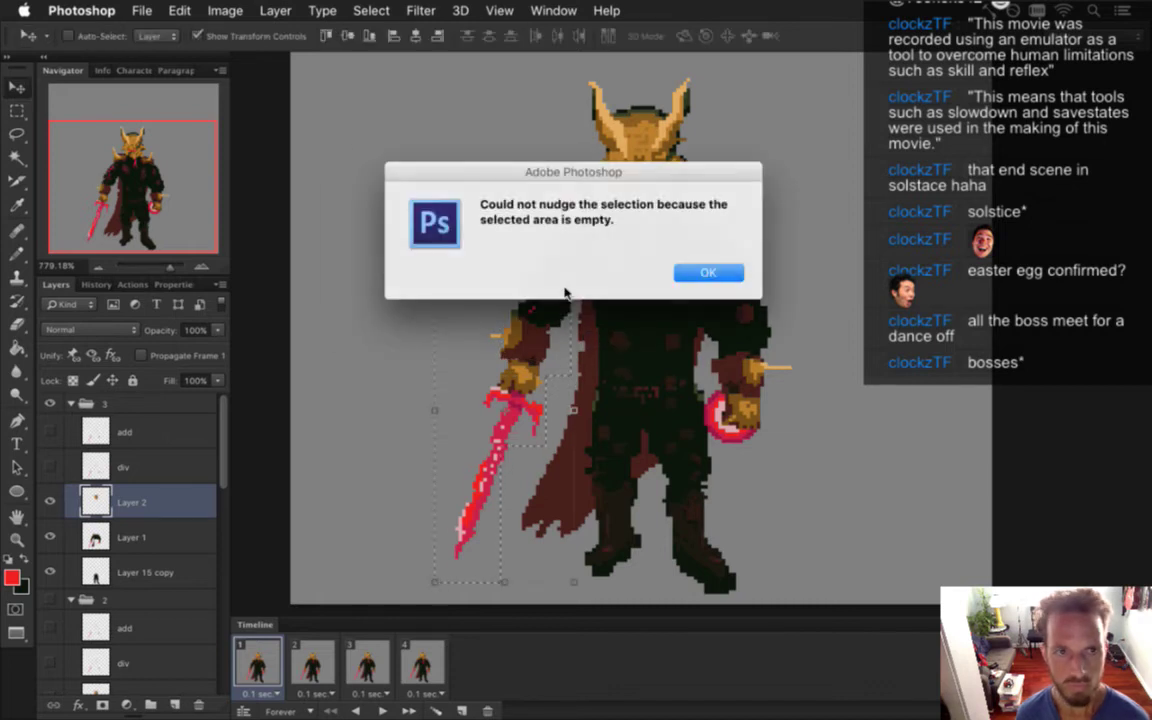
key("Return")
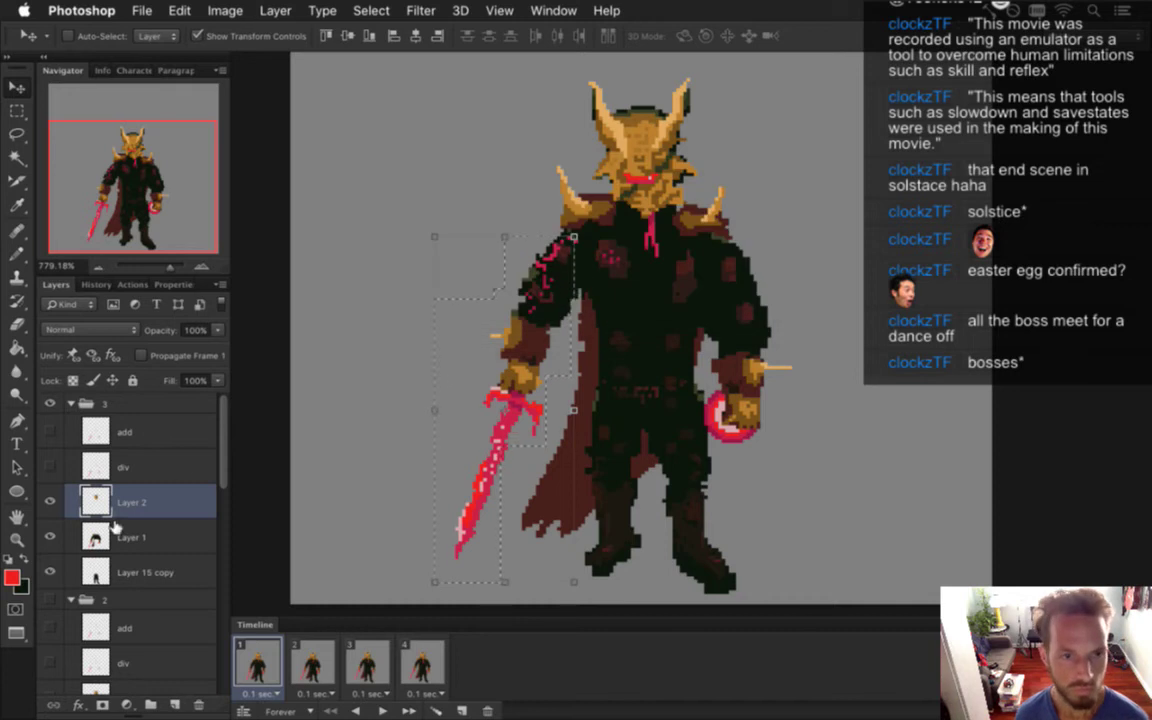
left_click(116, 527)
key("Right")
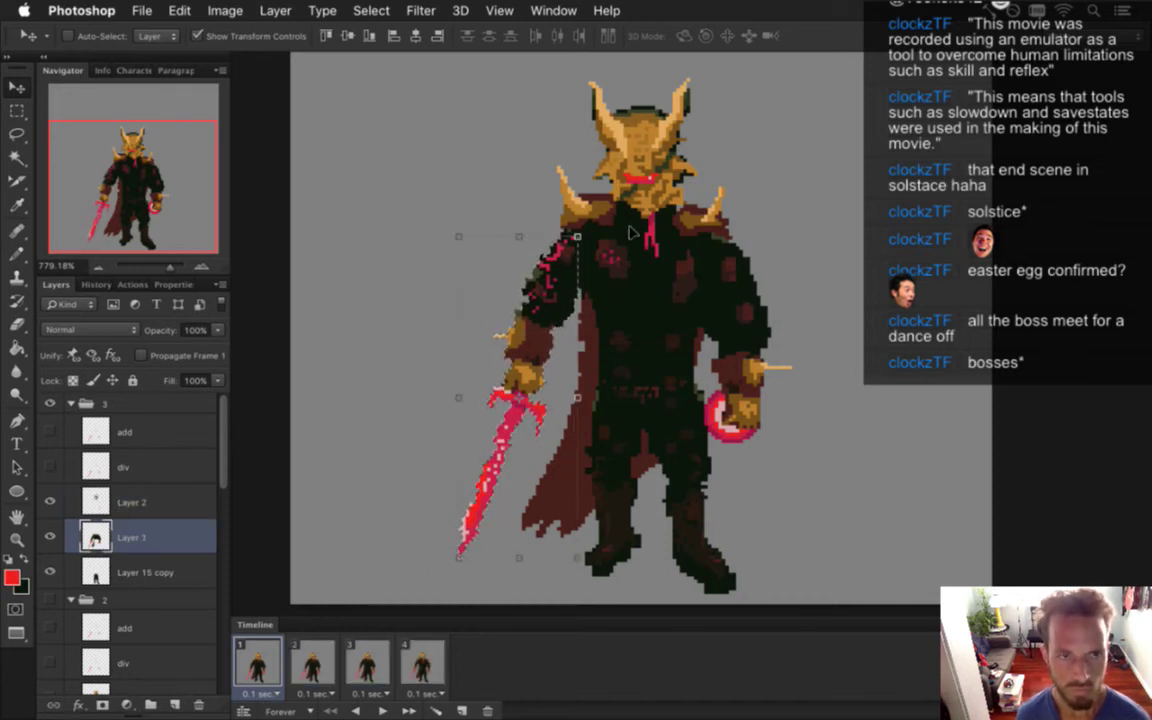
key("Down")
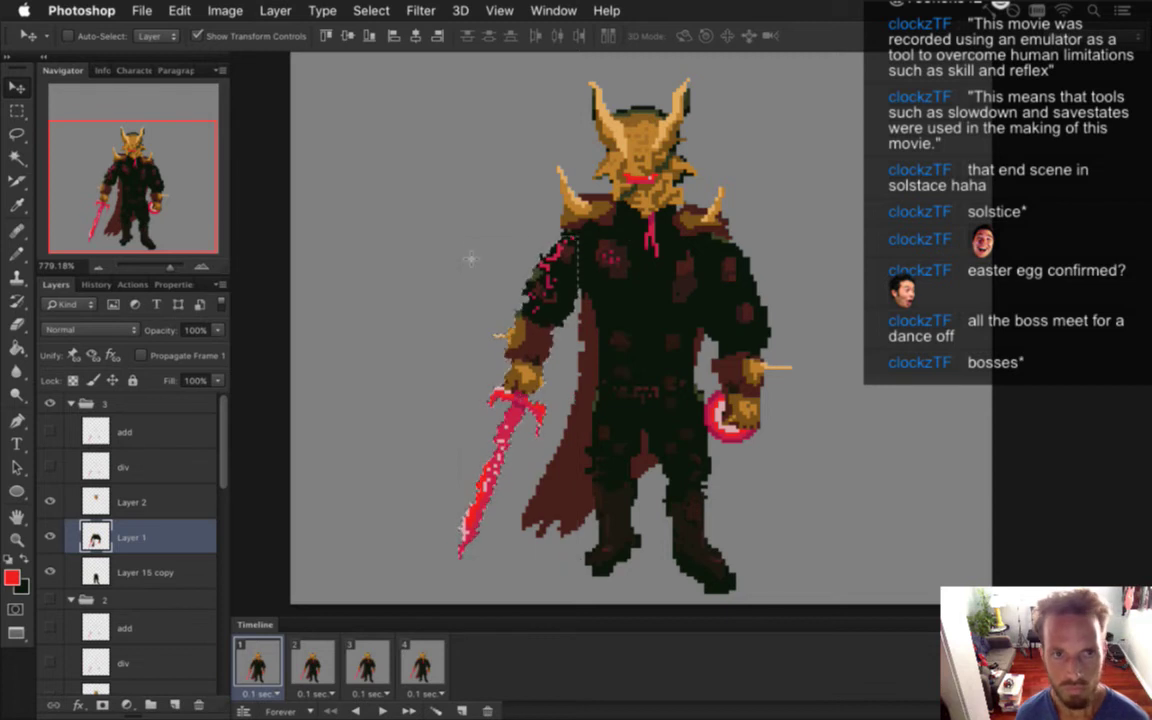
key("m")
left_click(459, 265)
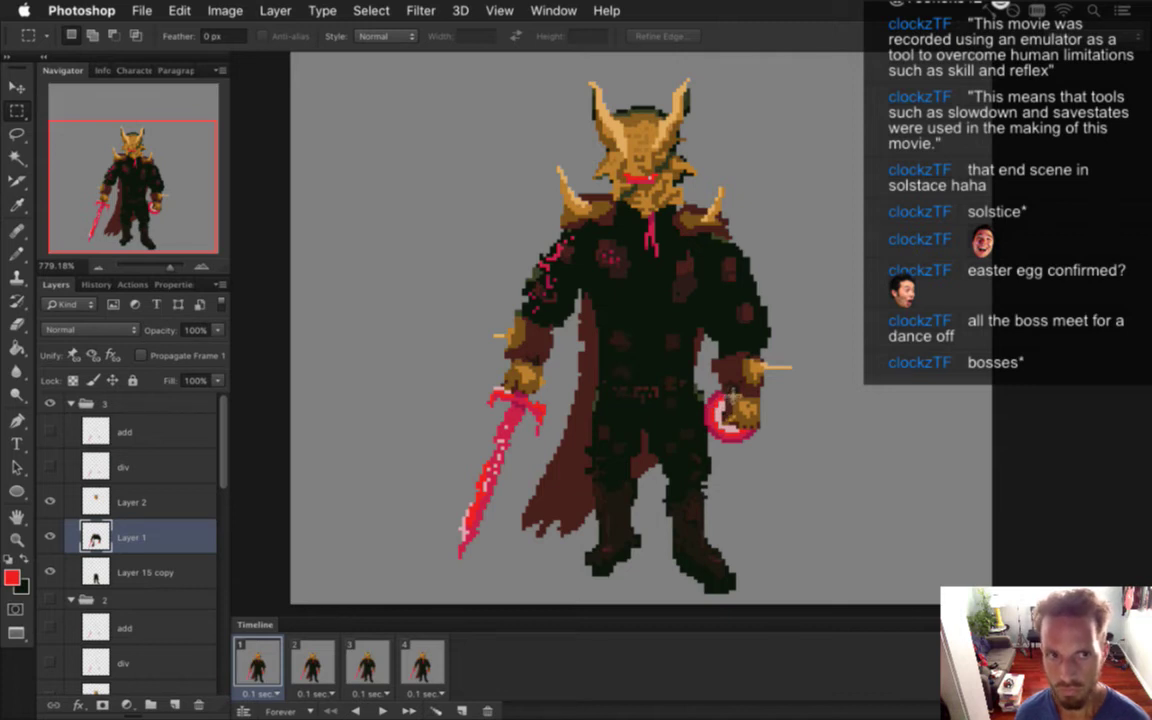
Select the arm holding the red orb in frame 1, nudge it one pixel left on Layer 1, and deselect
left_click_drag(725, 262, 789, 450)
left_click_drag(711, 405, 741, 462)
left_click_drag(708, 408, 732, 414)
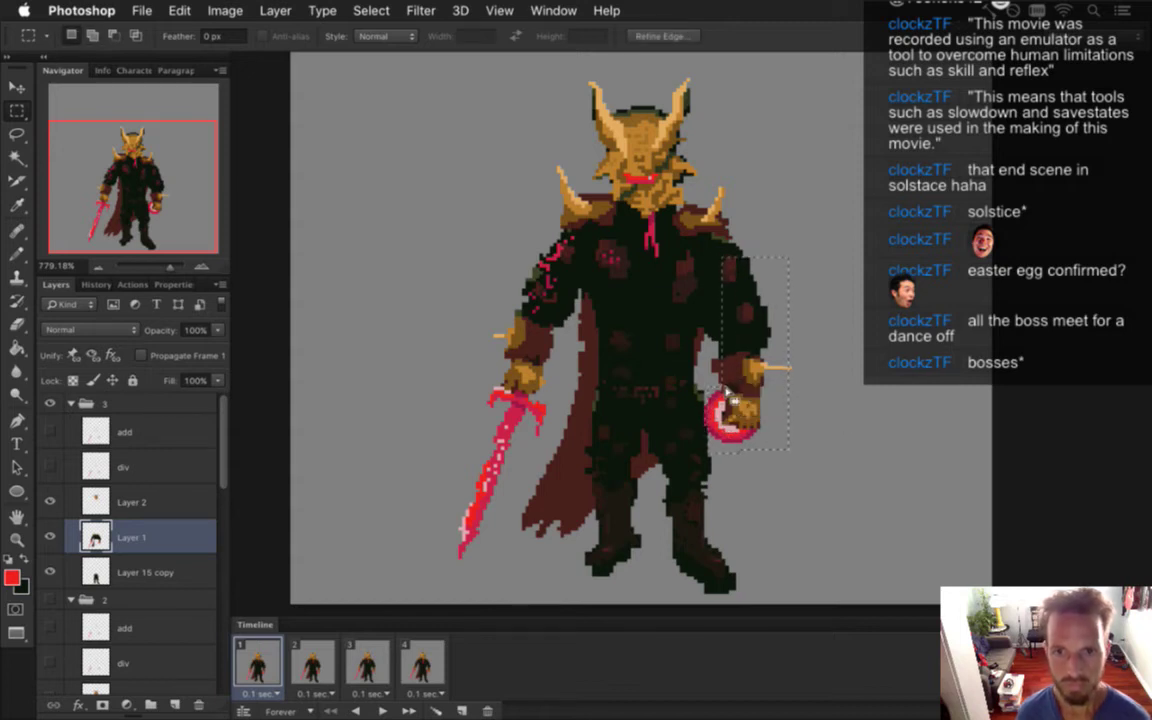
left_click_drag(698, 330, 740, 369)
key("v")
key("Left")
key("Down")
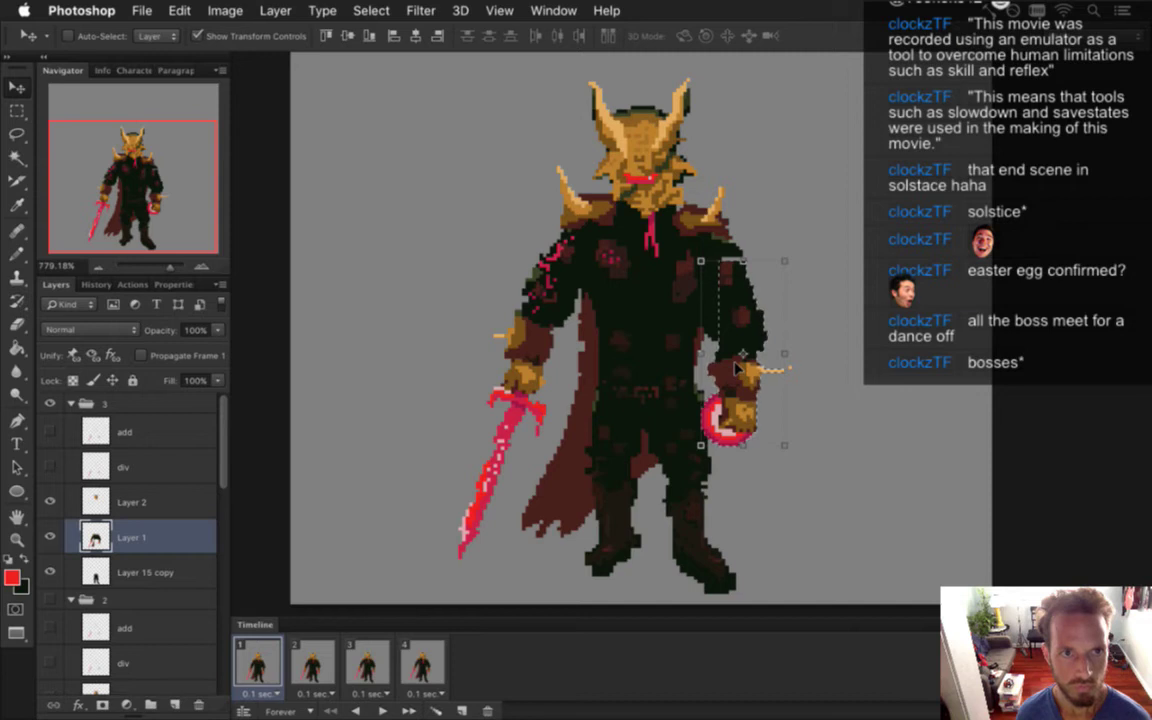
key("Up")
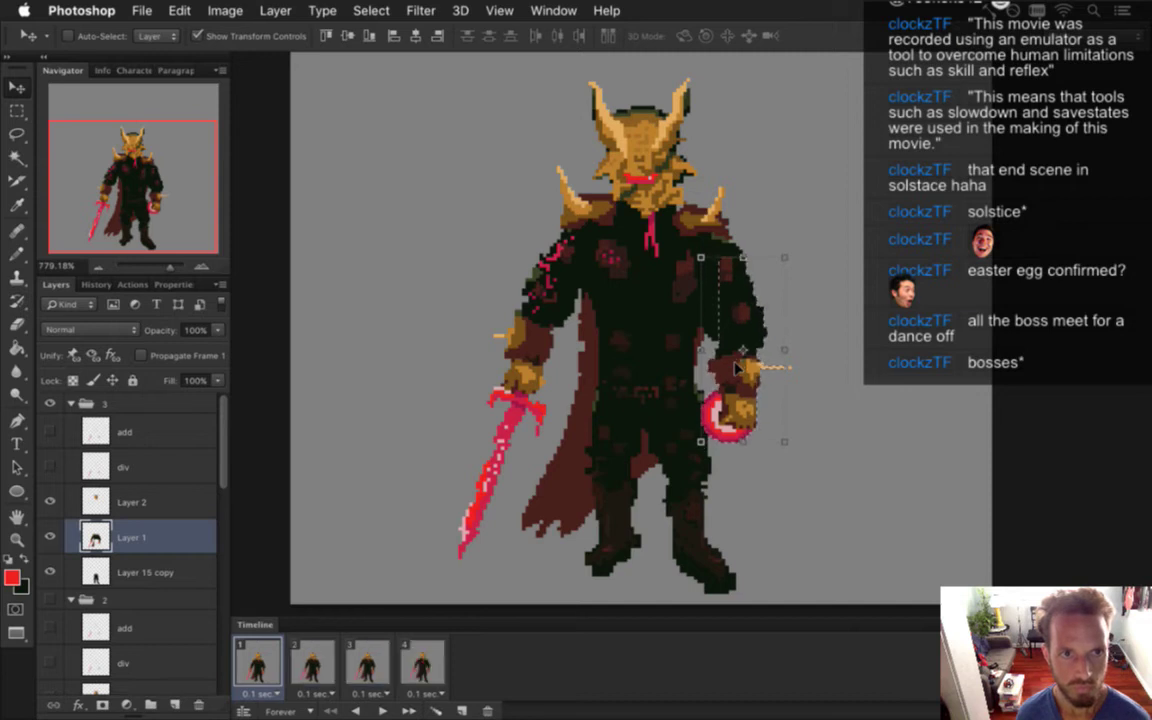
key("m")
key("super+d")
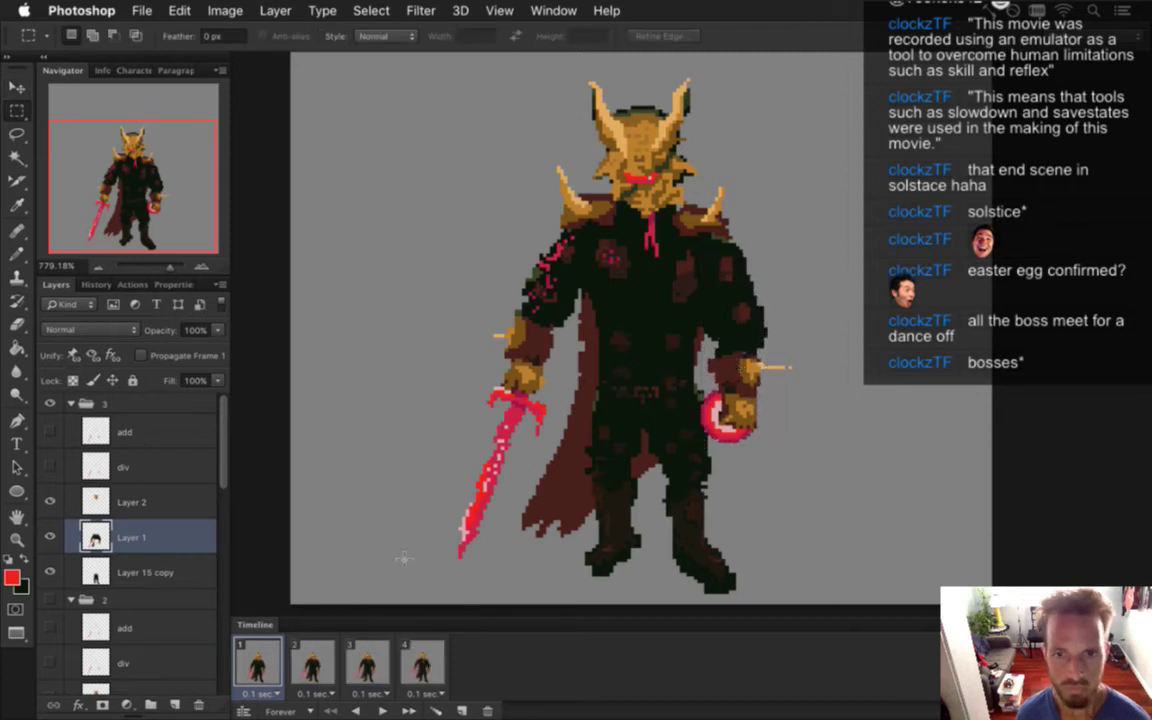
Preview the loop and append copies of frames 3 and 2 after frame 4 as frames 5 and 6
left_click(384, 706)
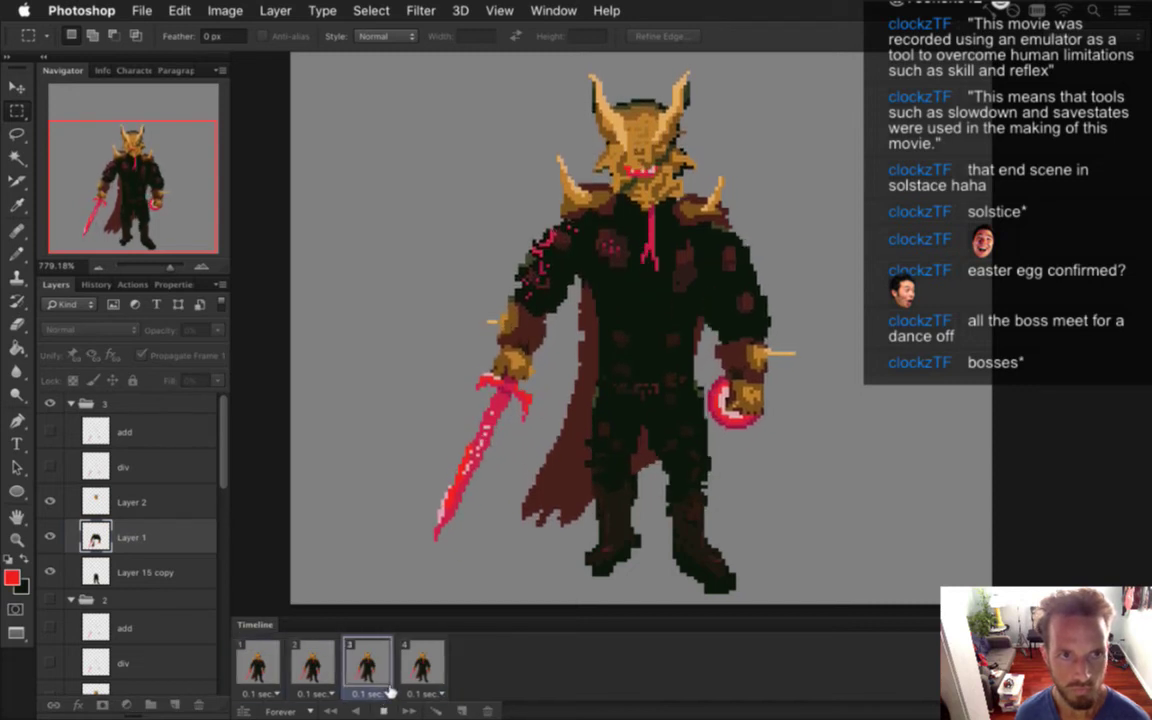
left_click(383, 708)
left_click(392, 670)
left_click(407, 664)
left_click(365, 662)
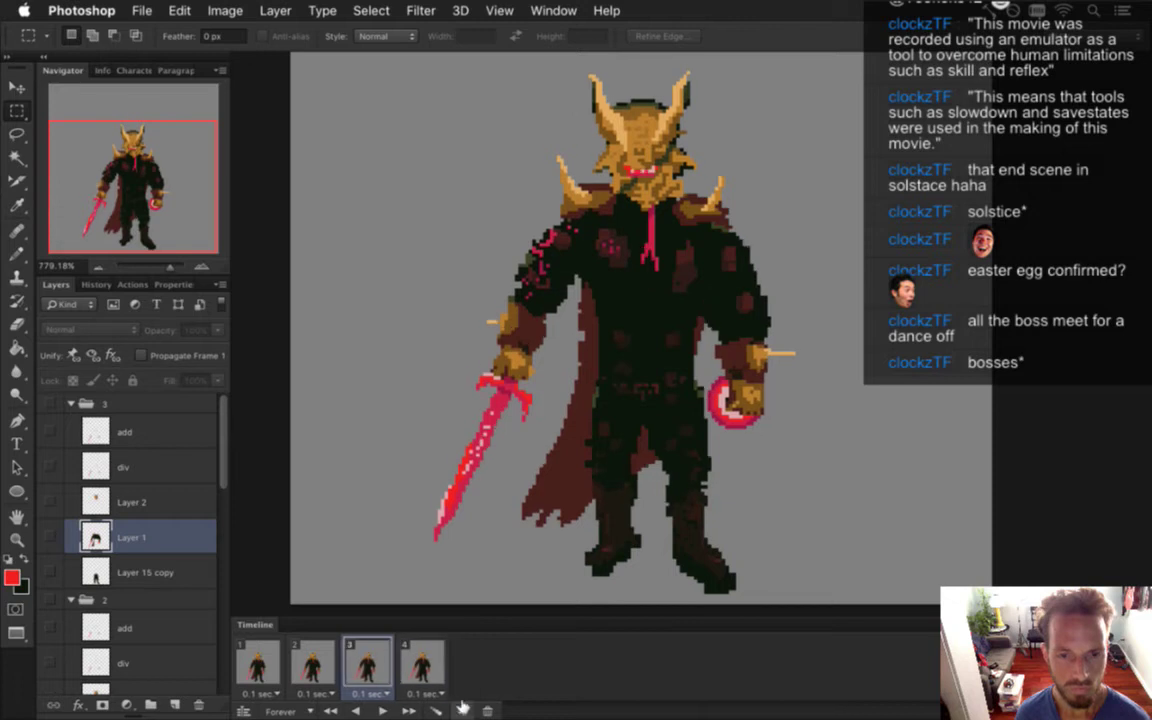
left_click(462, 709)
left_click_drag(425, 664, 490, 682)
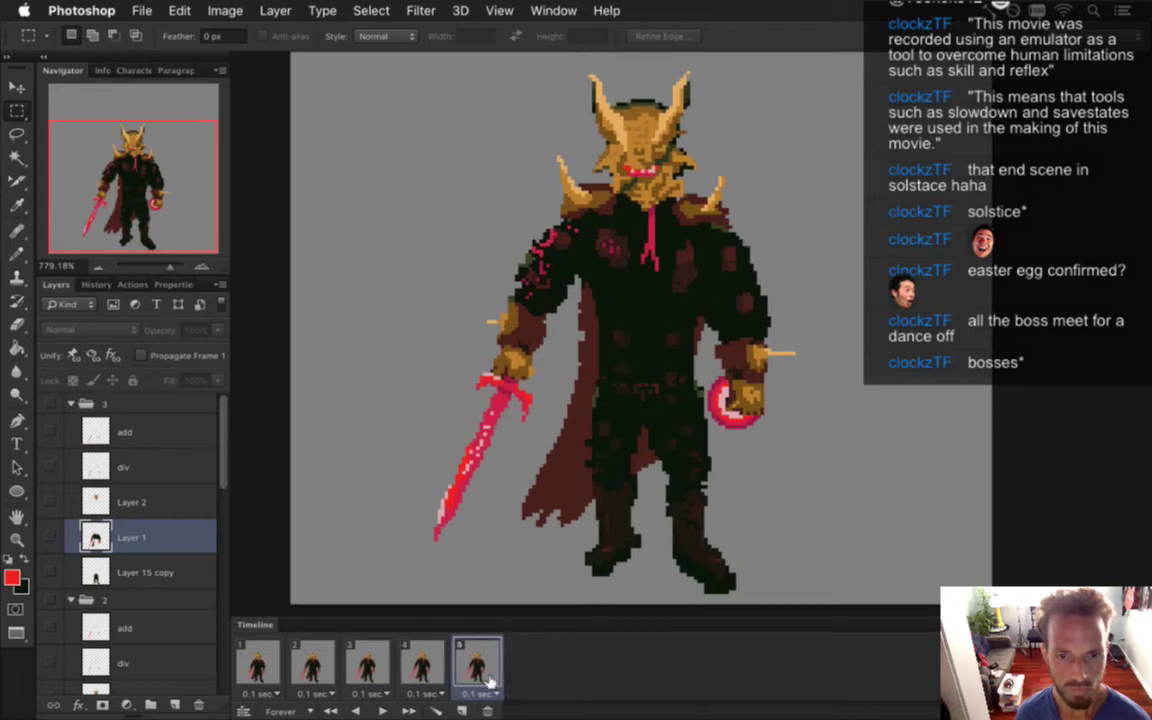
left_click(388, 666)
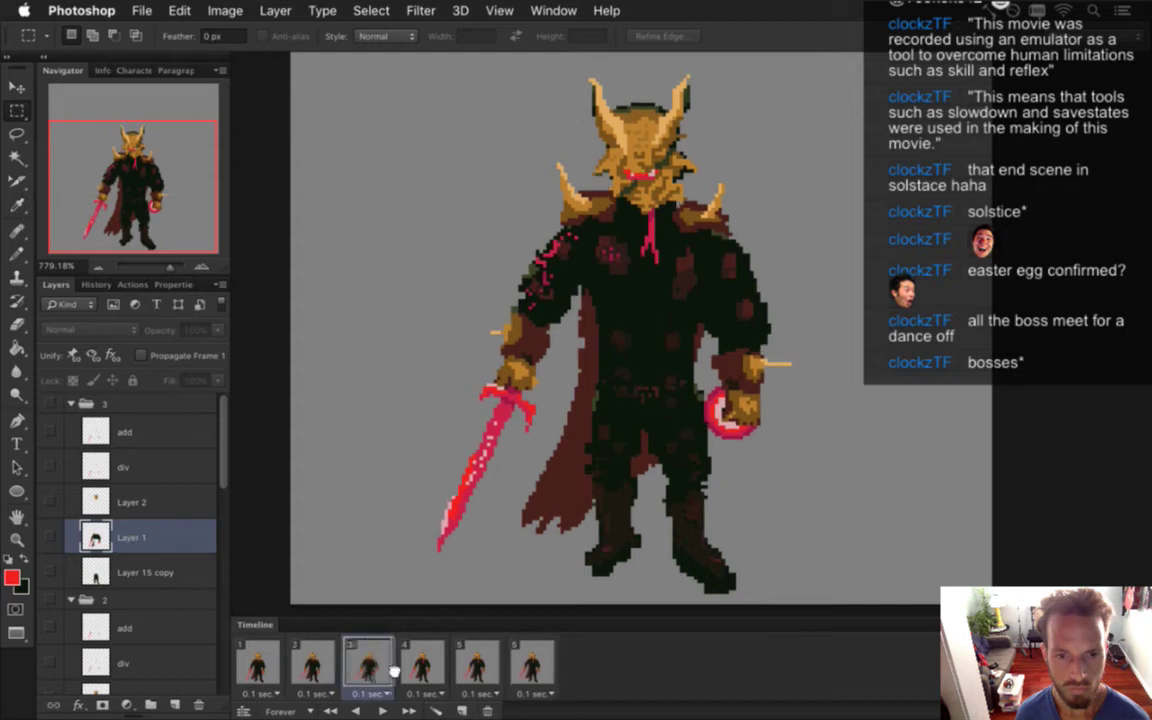
left_click(538, 668)
Play the six-frame loop from frame 1 to review the motion
left_click(268, 658)
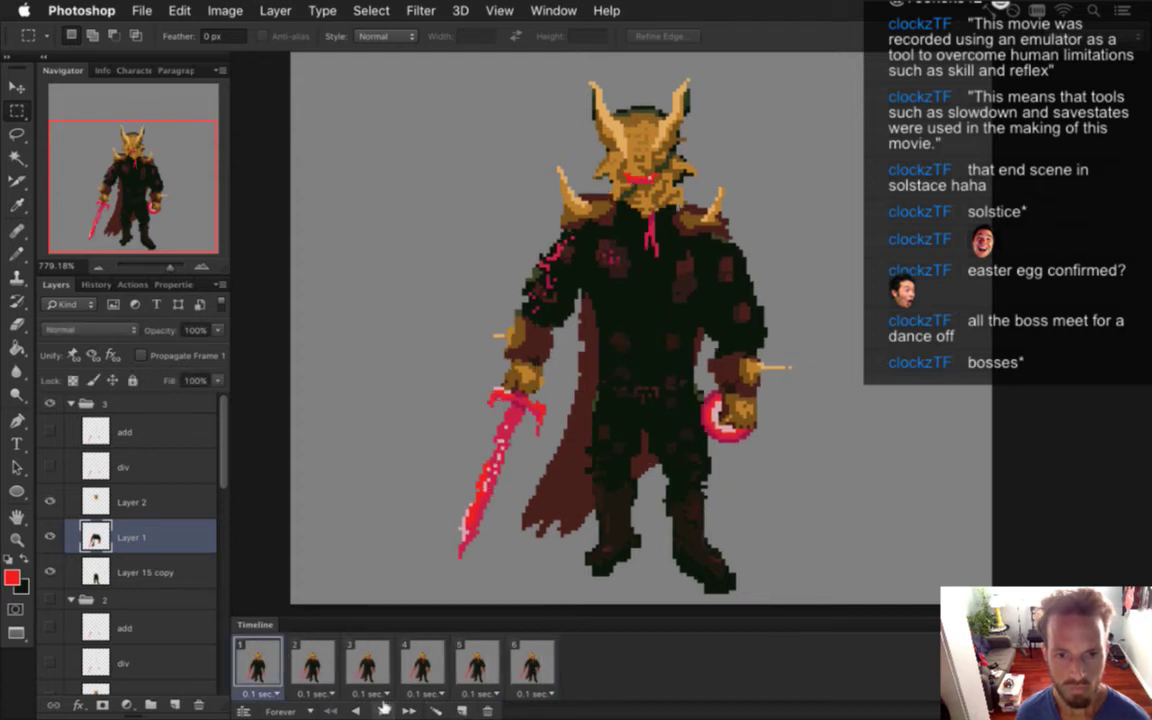
left_click(383, 710)
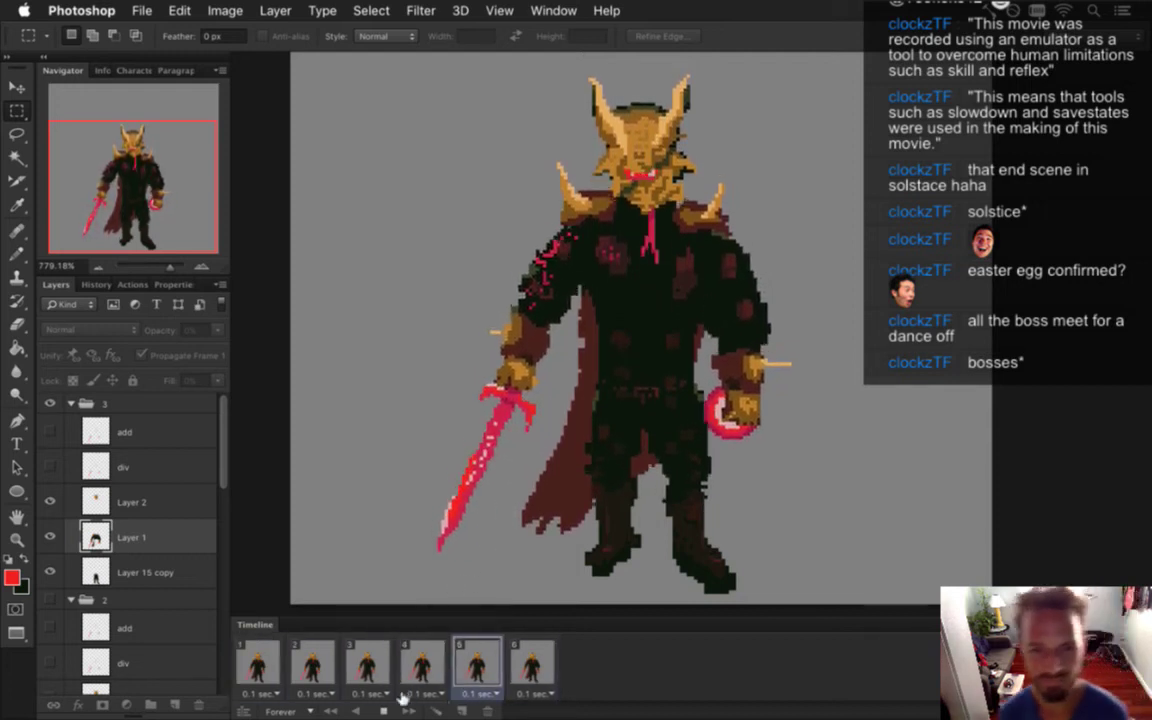
left_click(370, 660)
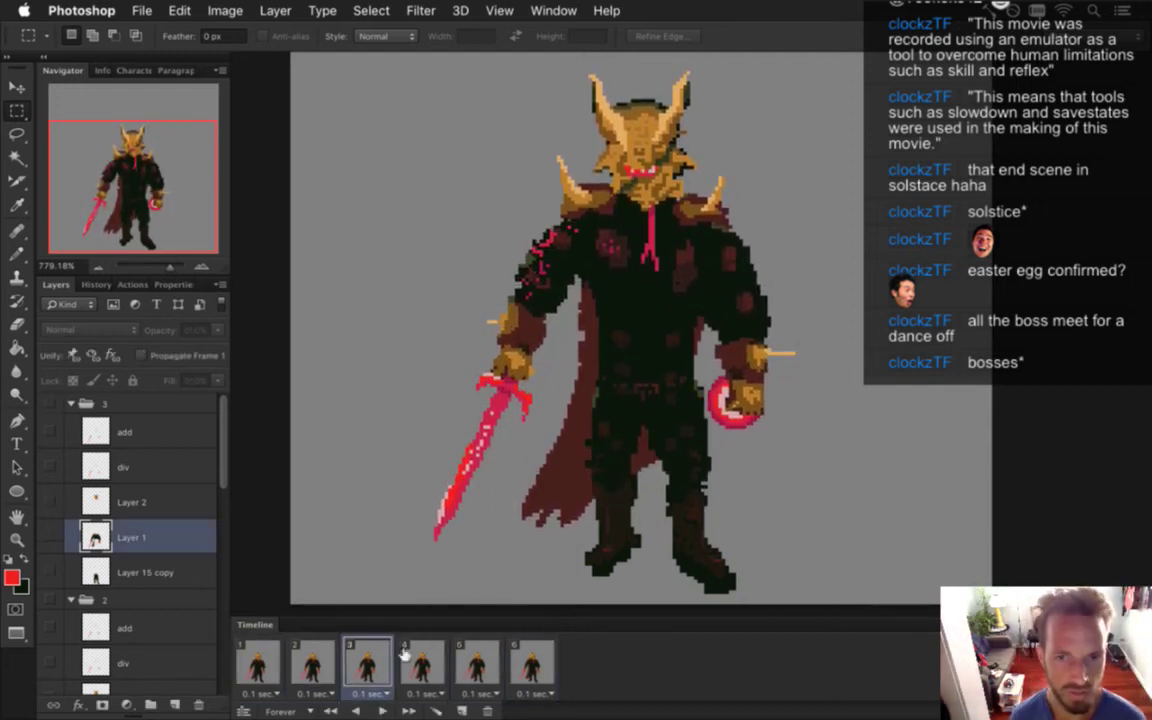
Step back and forth through frames 1 to 5 to compare the legs, cape and arms between poses
left_click(313, 662)
left_click(367, 662)
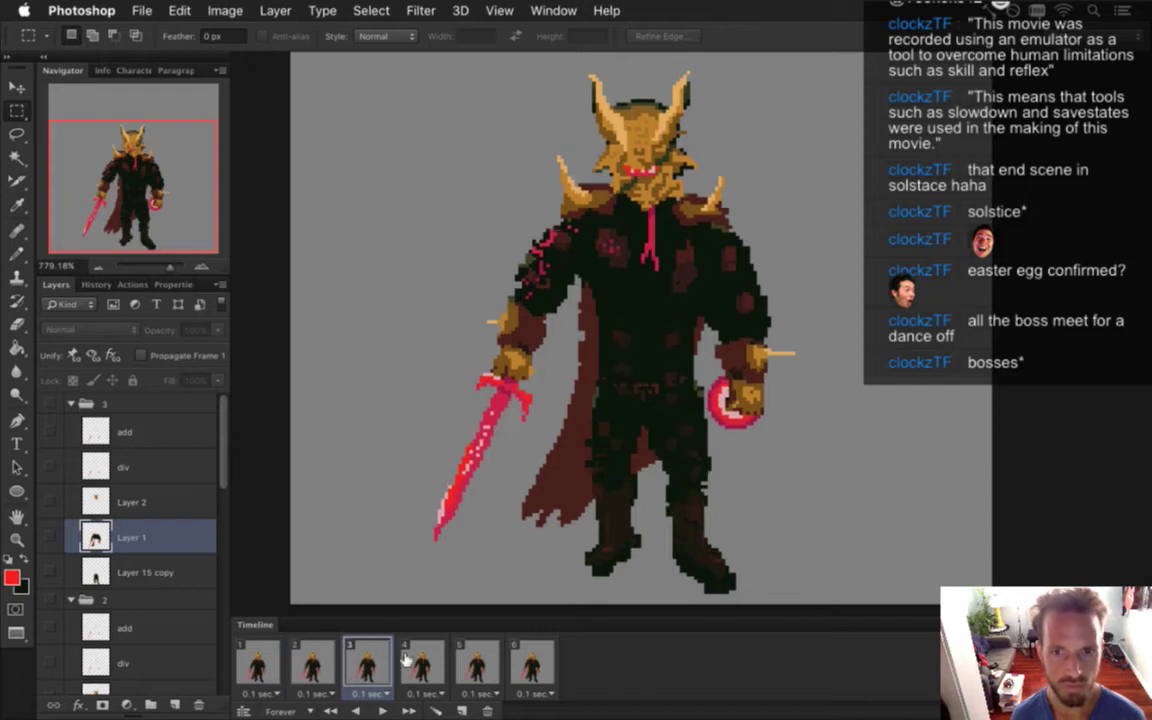
left_click(438, 658)
left_click(476, 660)
left_click(425, 660)
left_click(367, 662)
left_click(305, 662)
left_click(258, 662)
left_click(325, 655)
left_click(367, 660)
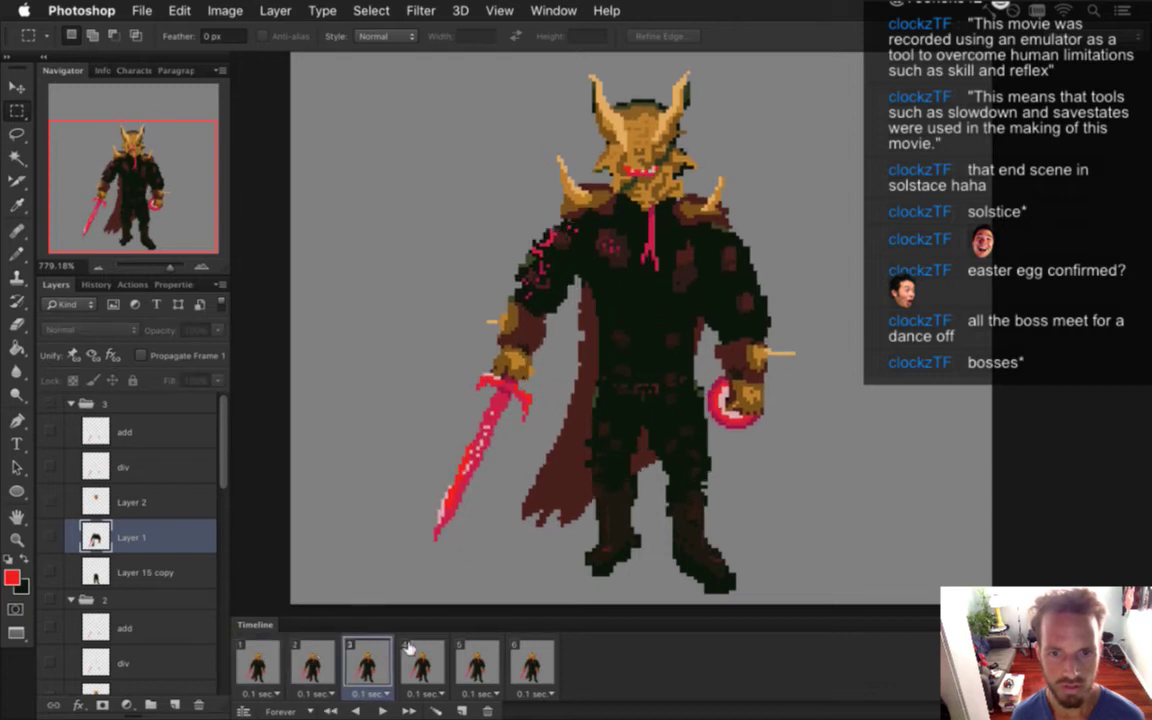
left_click(440, 655)
left_click(470, 662)
left_click(423, 668)
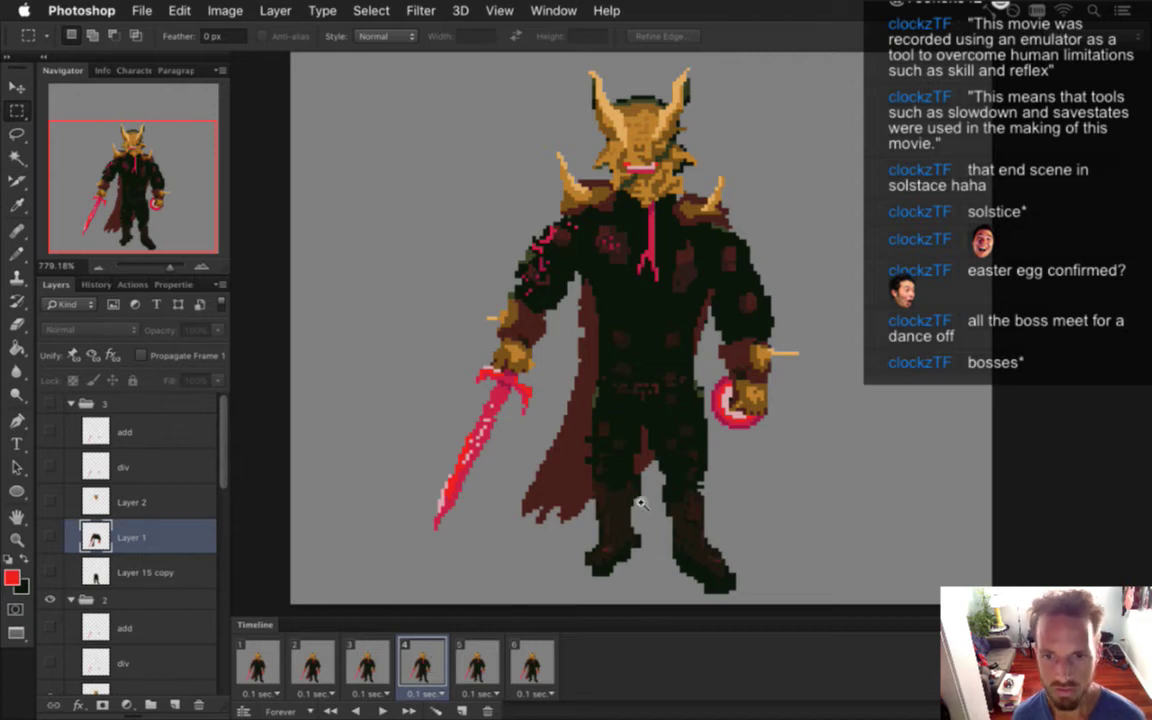
left_click_drag(642, 503, 678, 500)
left_click_drag(637, 441, 653, 484)
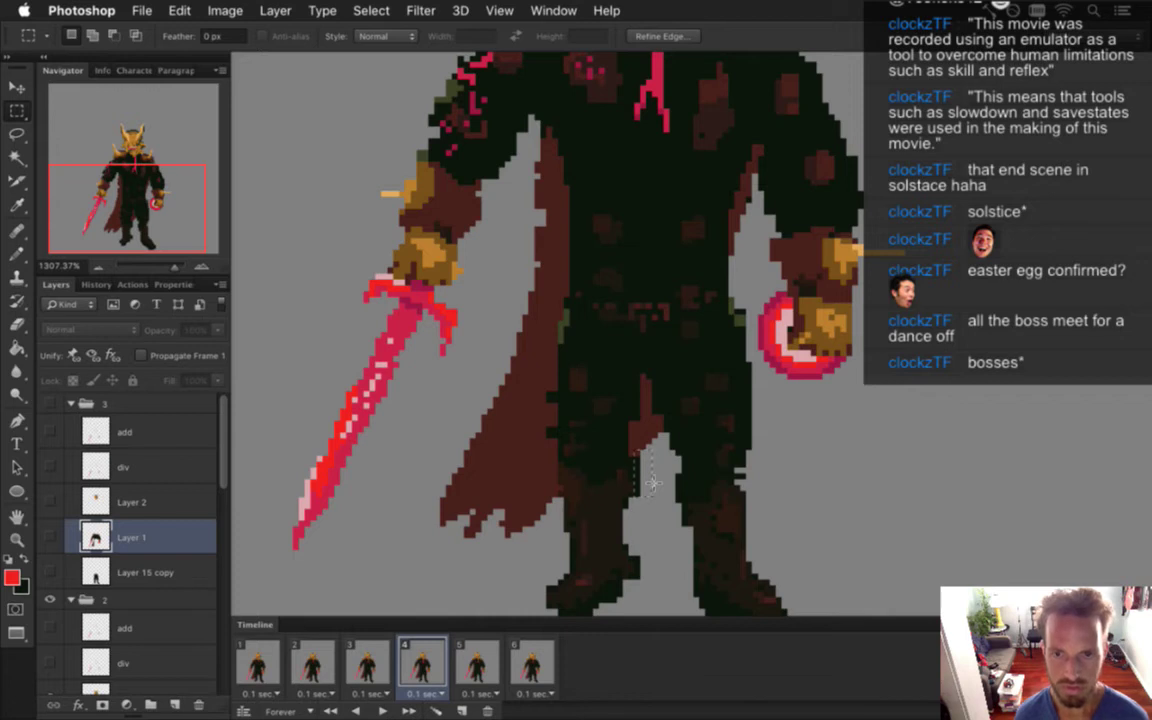
key("super+d")
left_click_drag(630, 418, 640, 408)
key("super+alt+z")
key("super+alt+z")
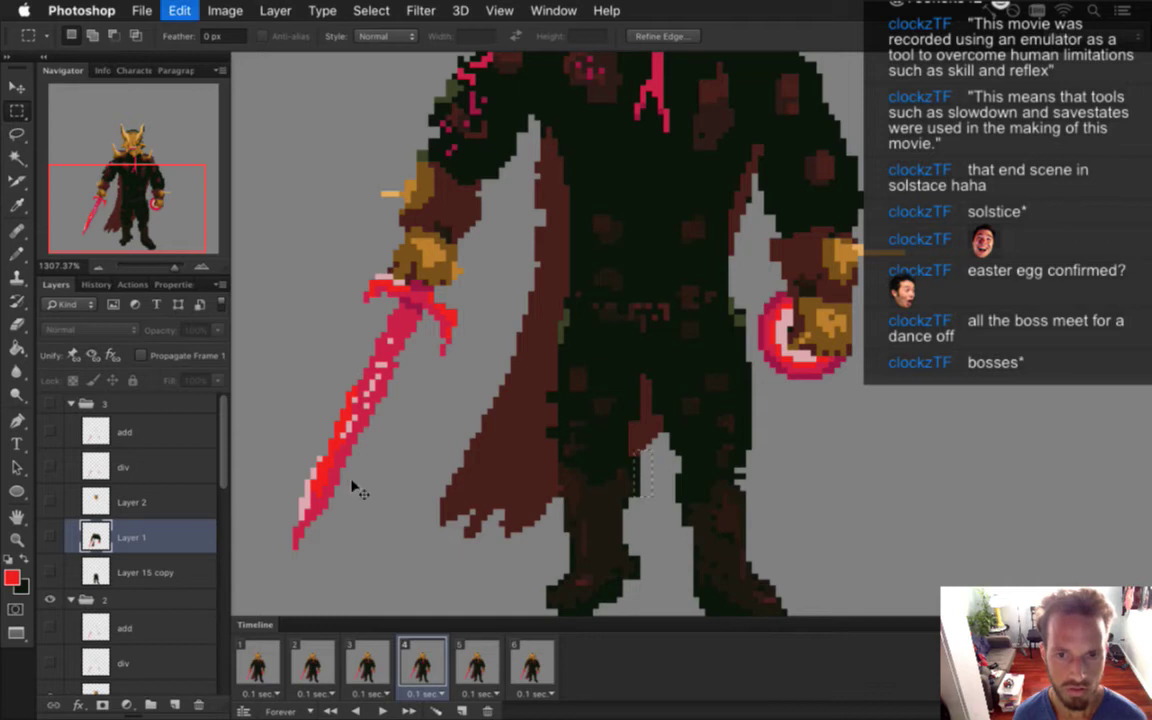
key("super+alt+z")
key("super+shift+z")
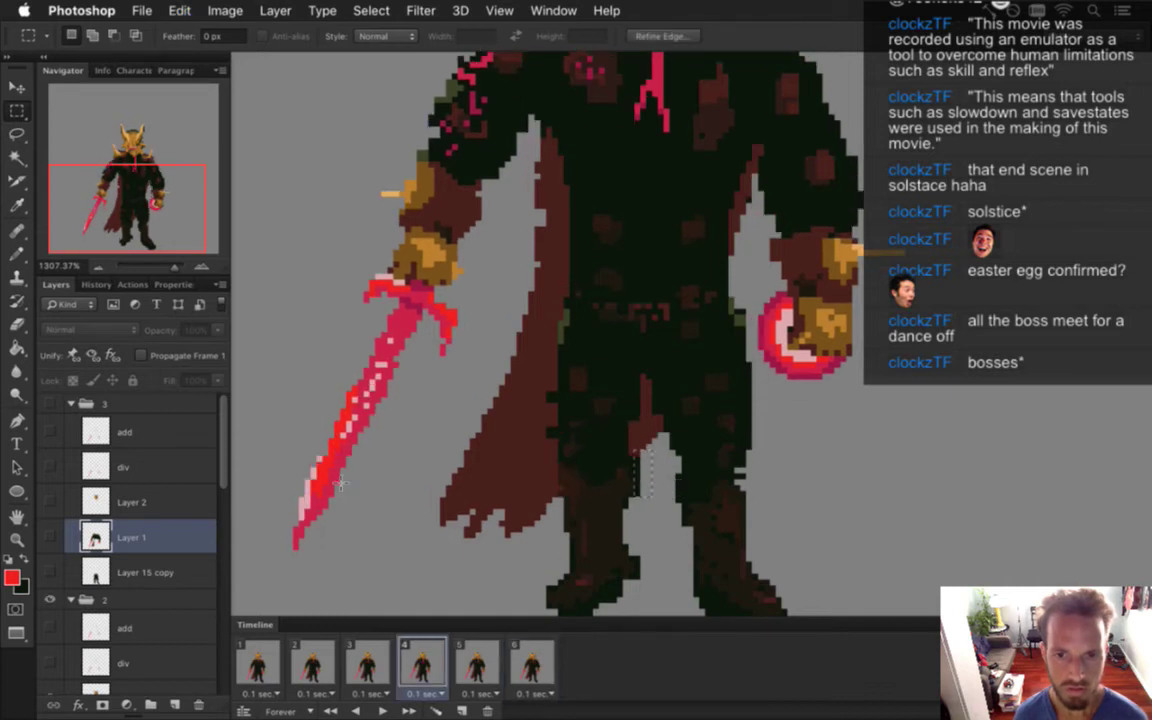
key("super+d")
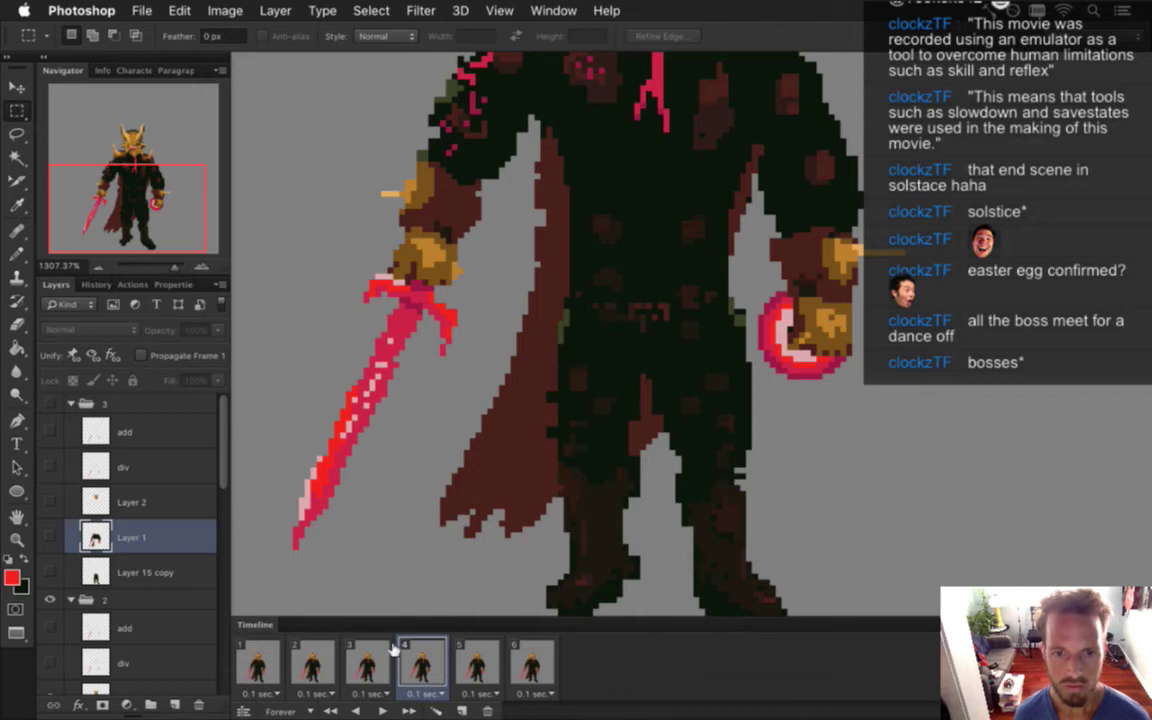
Sample the cape's dark red and pencil the cape edge between the legs on group 2's Layer 15 copy in frame 4
left_click(383, 663)
left_click(419, 662)
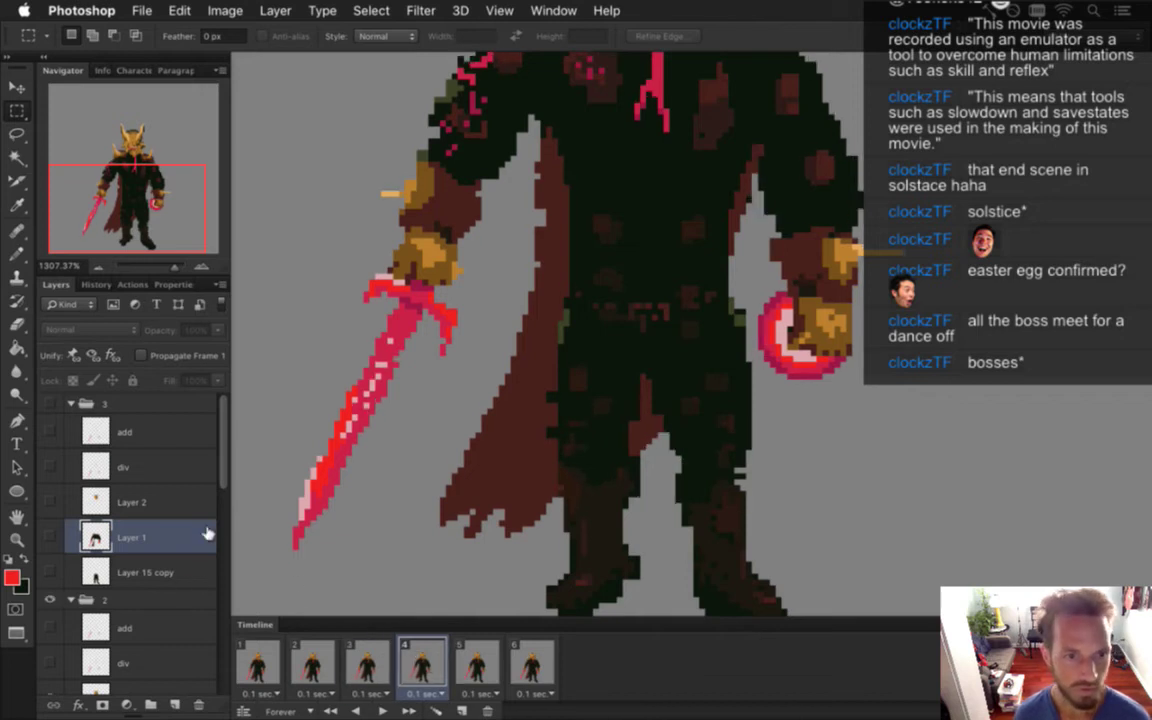
scroll(219, 500, "down", 4)
left_click(150, 545)
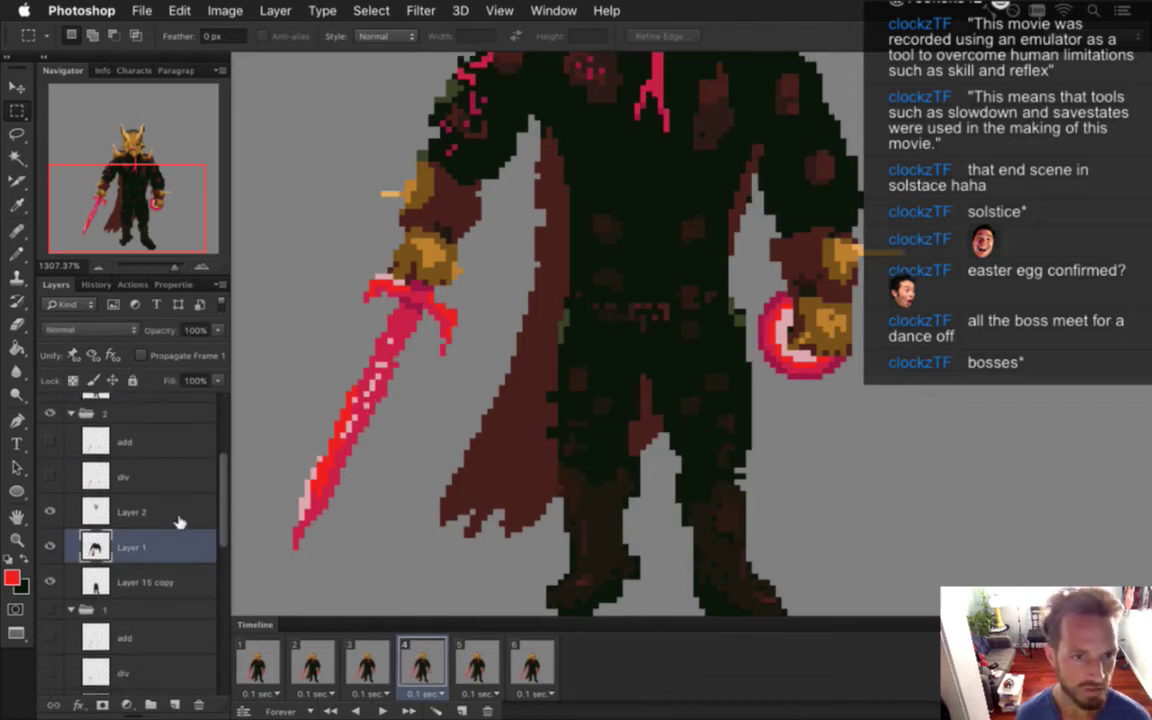
key("e")
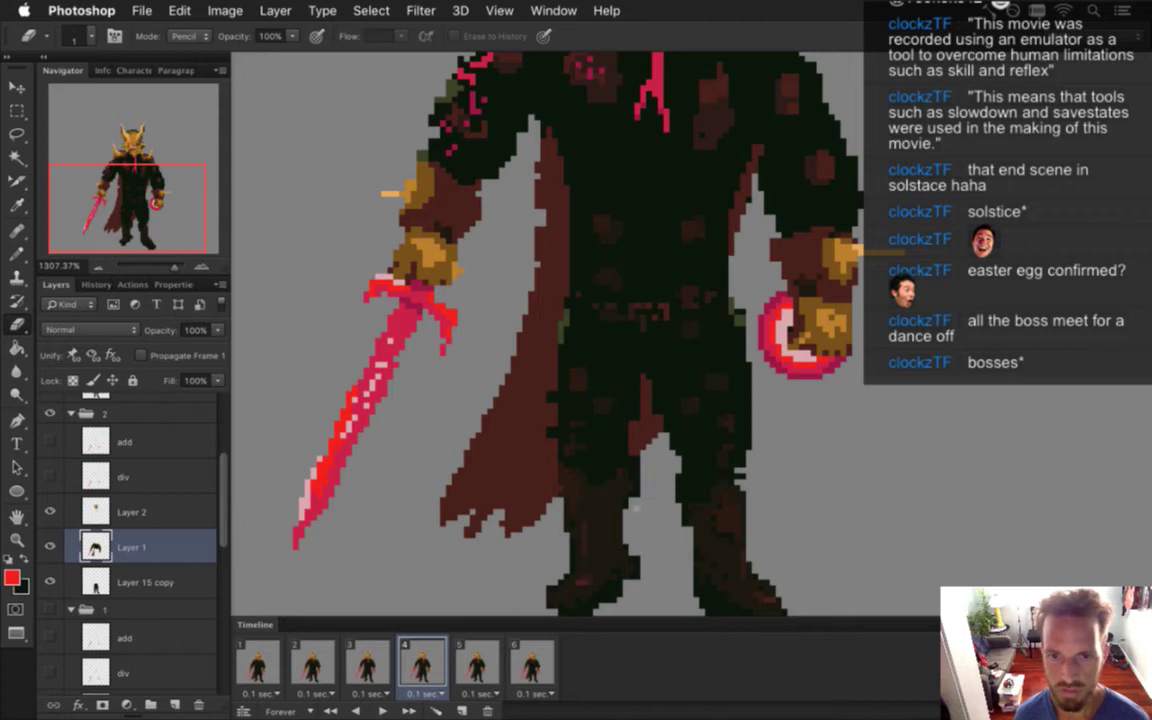
left_click(112, 578)
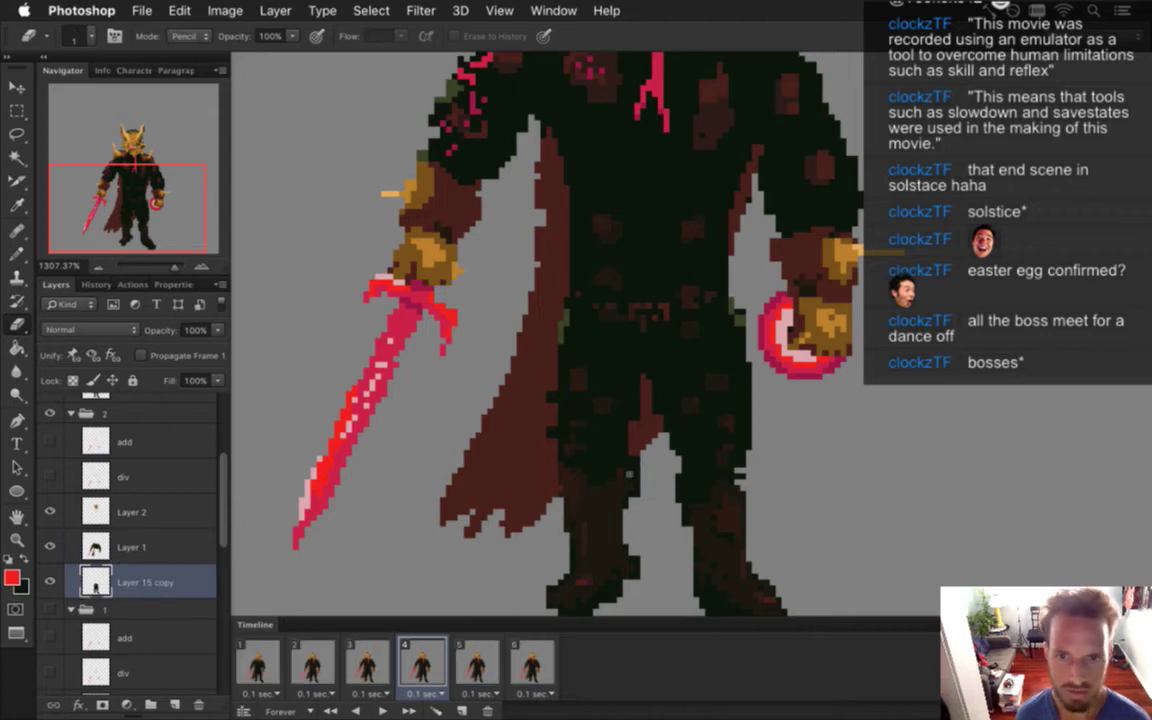
key("b")
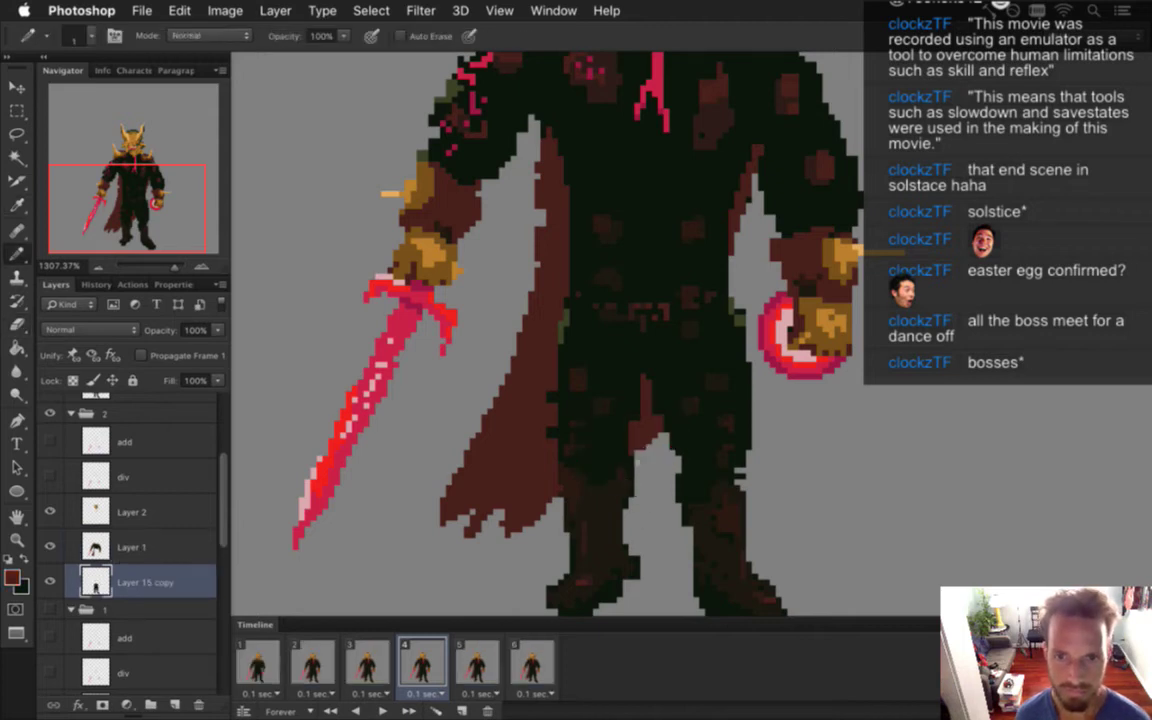
Clean up the gap between the legs on frame 4's Layer 15 copy with the Eraser, comparing it against frame 3
left_click(388, 670)
left_click(418, 665)
left_click(368, 665)
left_click(410, 665)
left_click(385, 665)
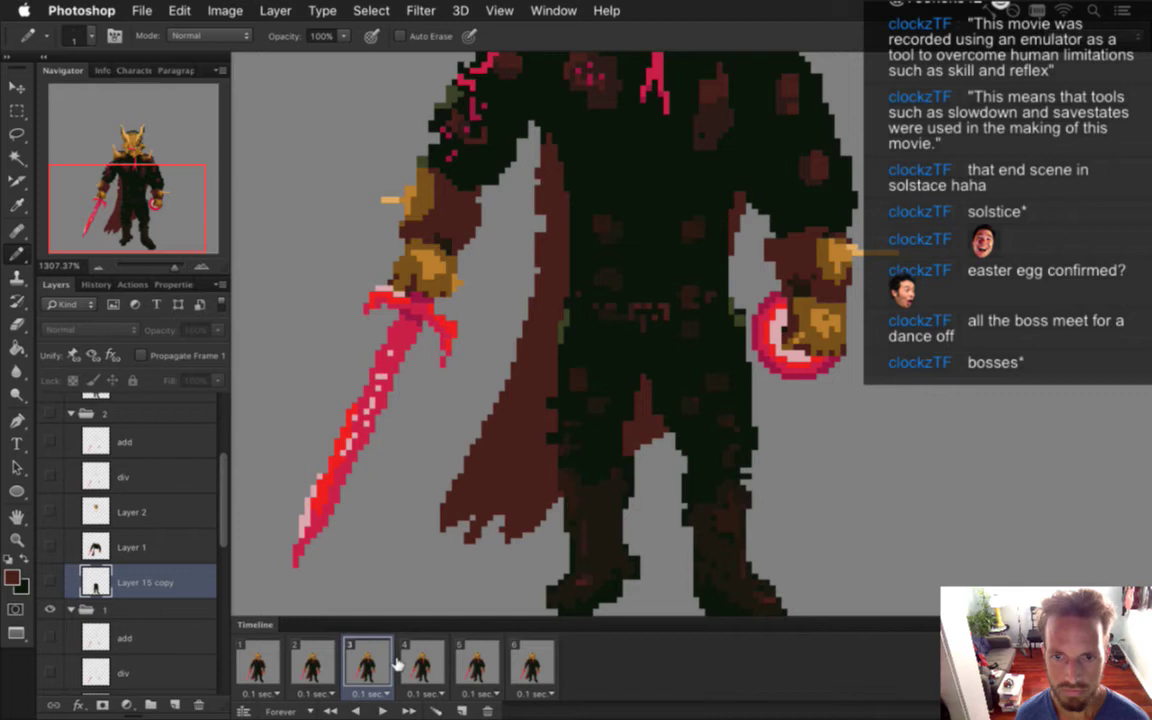
left_click(419, 664)
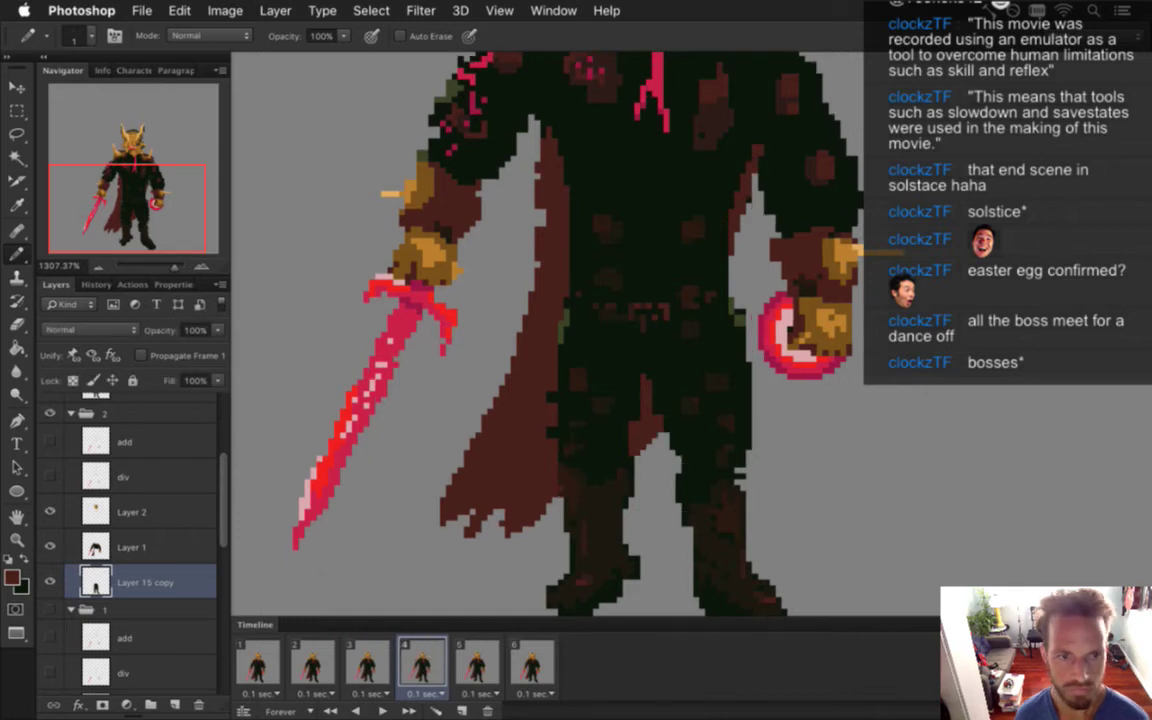
key("e")
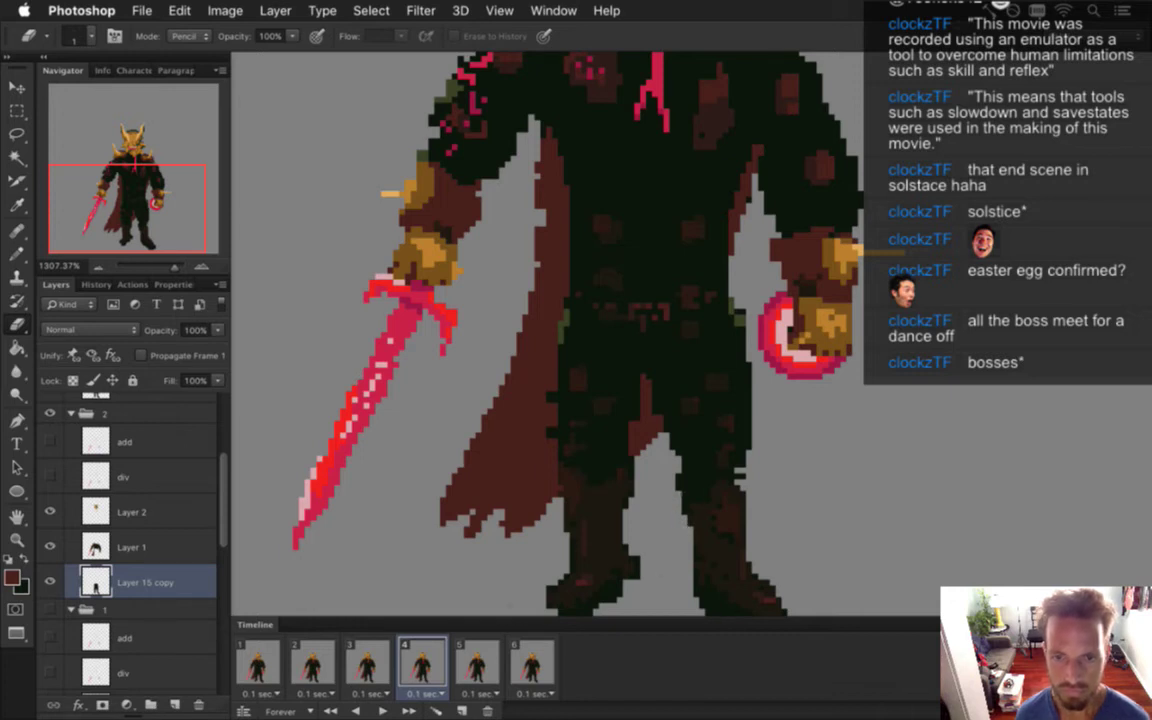
left_click(386, 662)
left_click(429, 662)
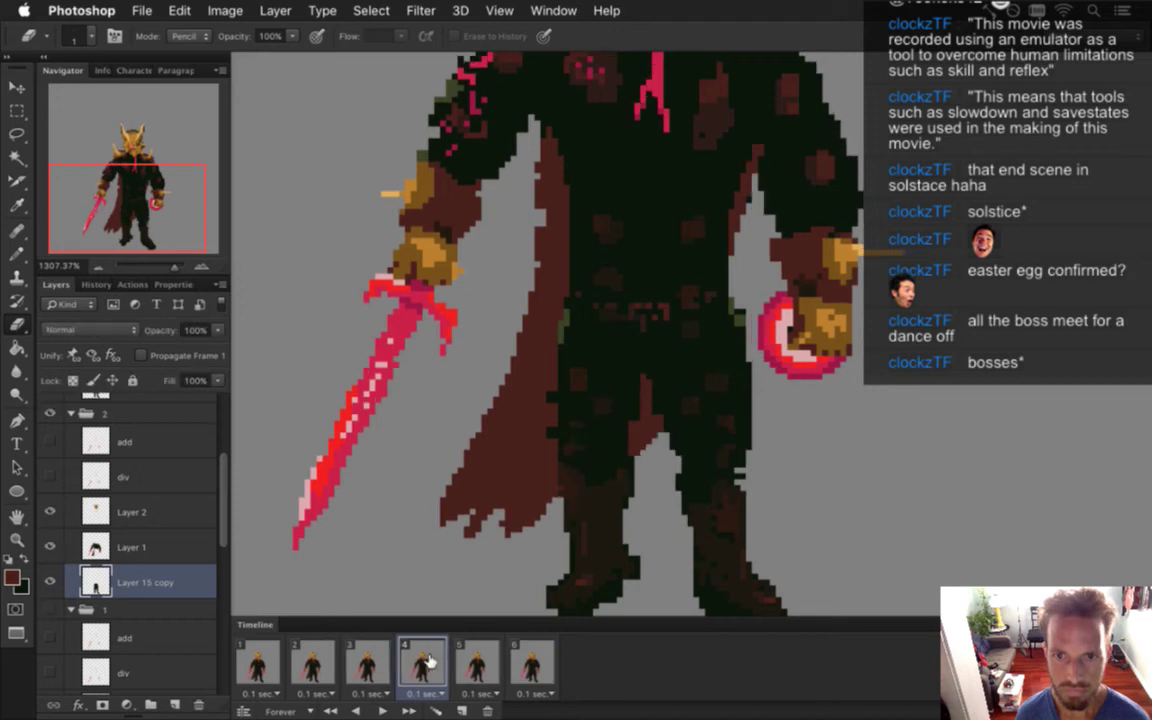
Shift a small patch of the boss's left knee one pixel outward on frame 4's Layer 15 copy and fill the gap with the sampled near-black
left_click(386, 662)
left_click(425, 662)
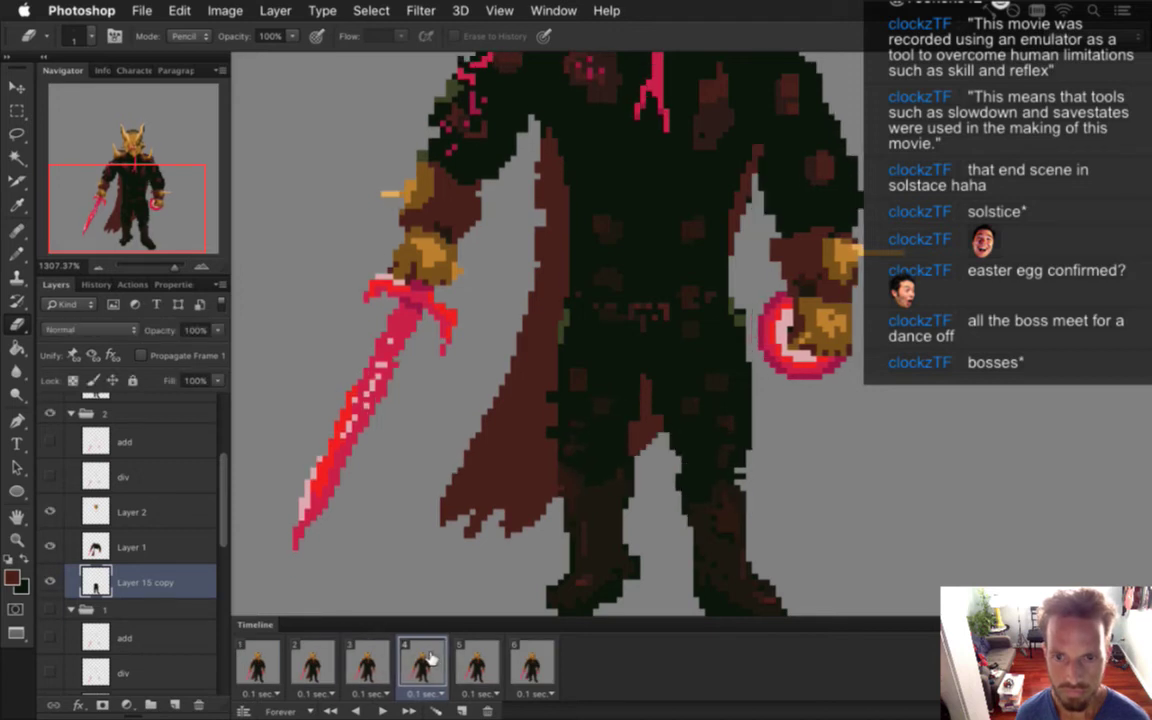
key("m")
mouse_move(705, 440)
left_mouse_down()
mouse_move(728, 520)
mouse_move(735, 490)
left_mouse_up()
key("v")
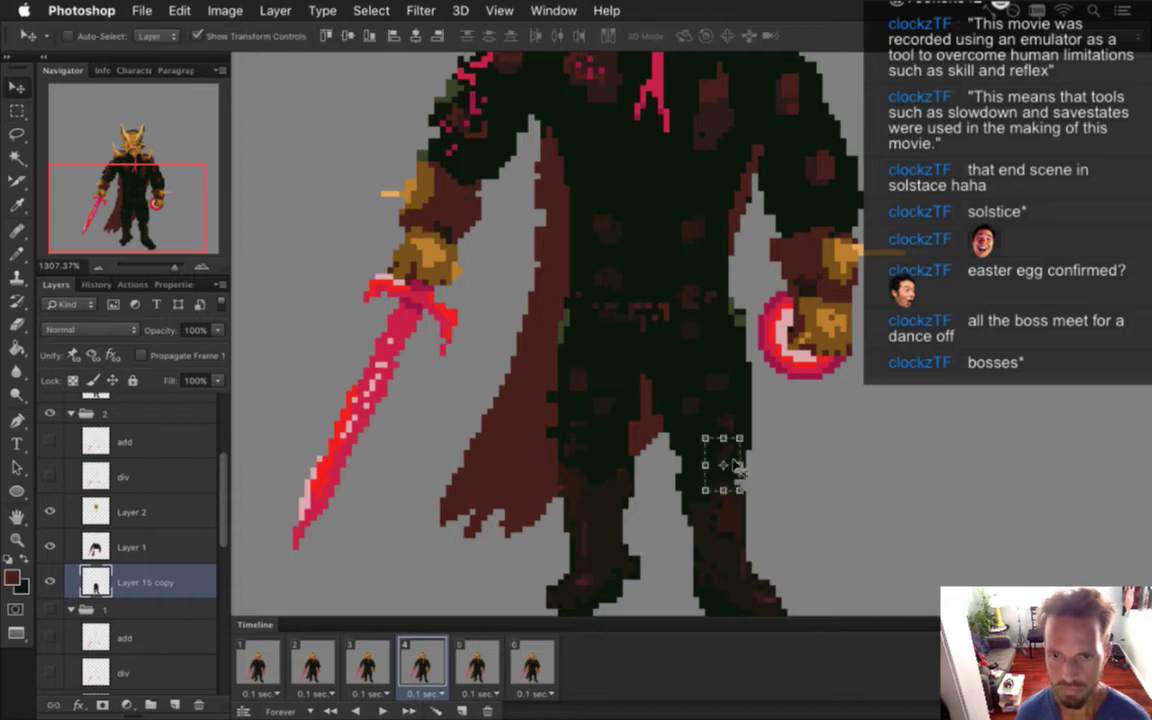
key("i")
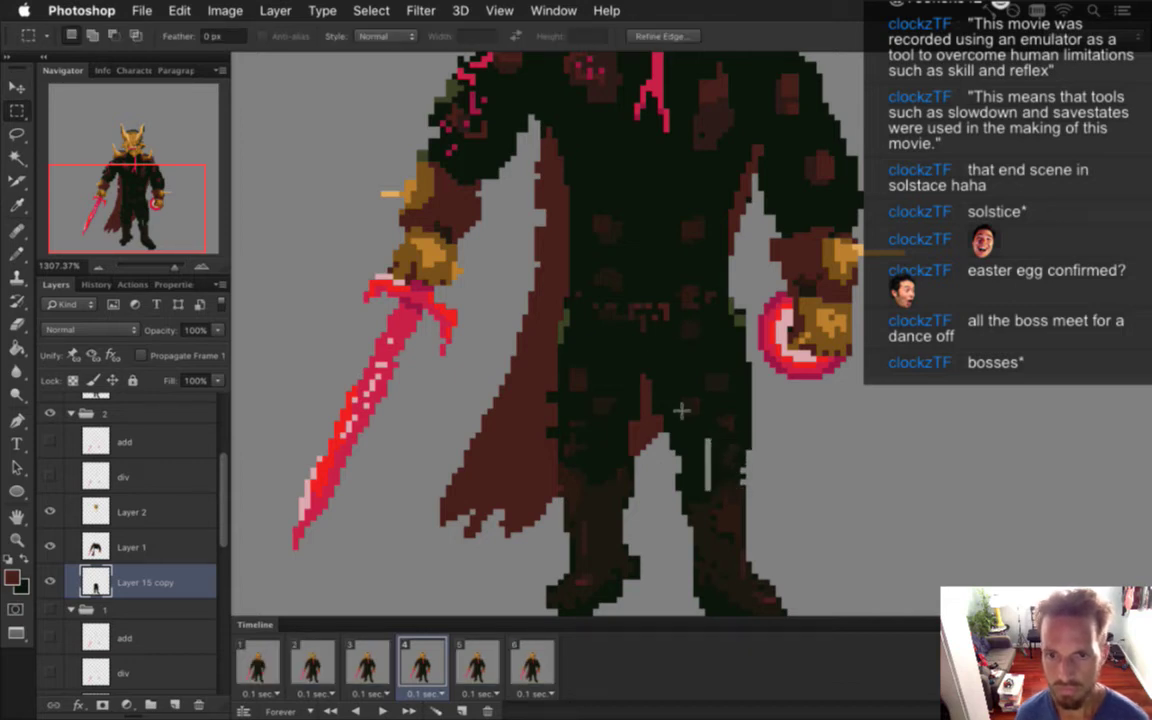
left_click(708, 436)
key("b")
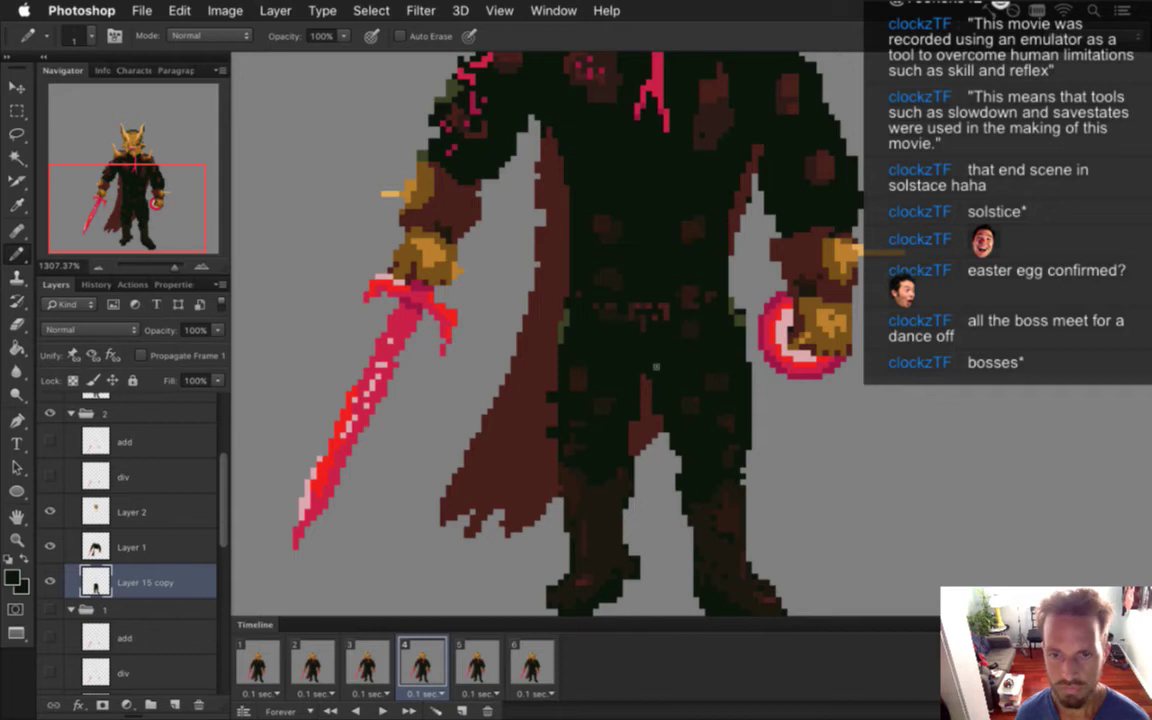
Flip repeatedly between frames 3 and 4 to compare the knee and leg pixels
left_click(385, 668)
left_click(418, 670)
left_click(385, 668)
left_click(418, 670)
left_click(385, 668)
left_click(420, 668)
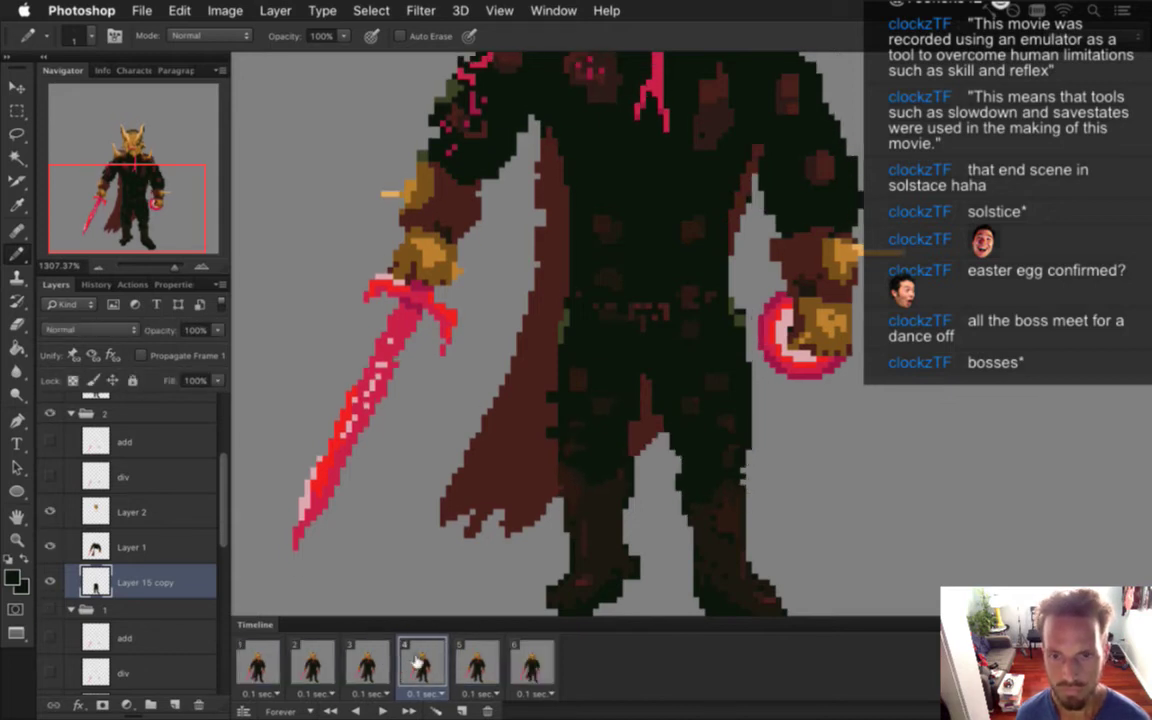
left_click(371, 655)
left_click(419, 665)
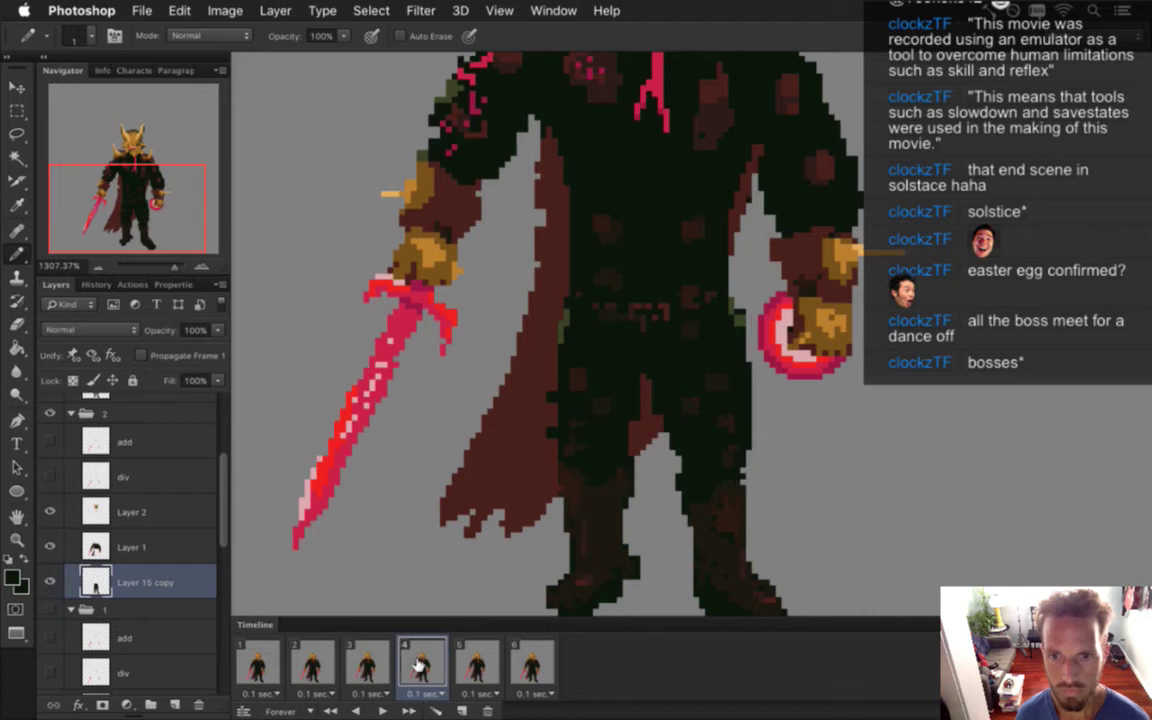
left_click(372, 666)
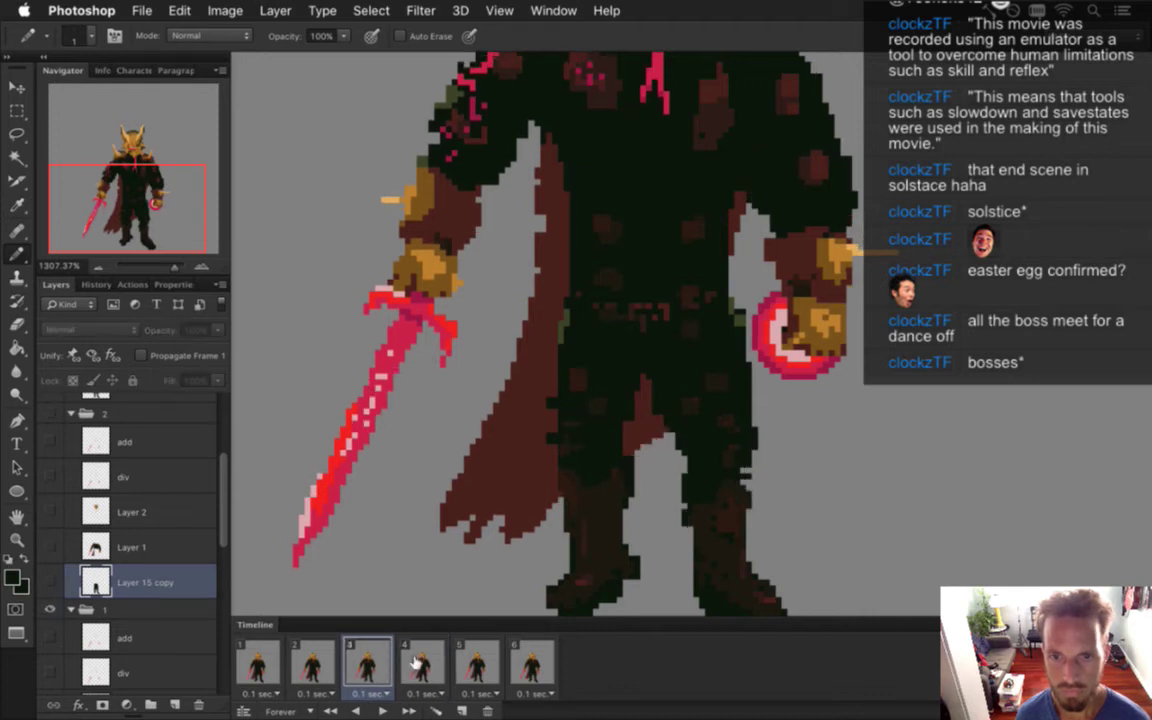
left_click(420, 665)
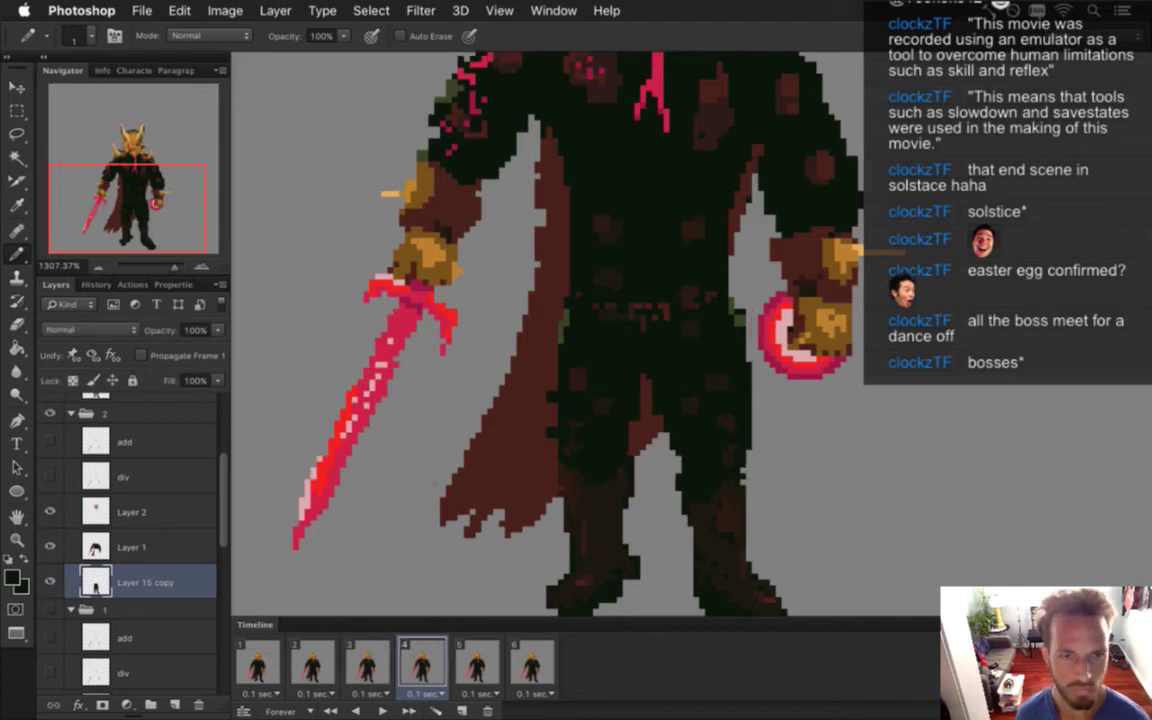
Sample the dark trouser colour and pencil out the outer edge of the boss's left knee on frame 4, comparing it against frame 3
left_click(738, 445, "alt")
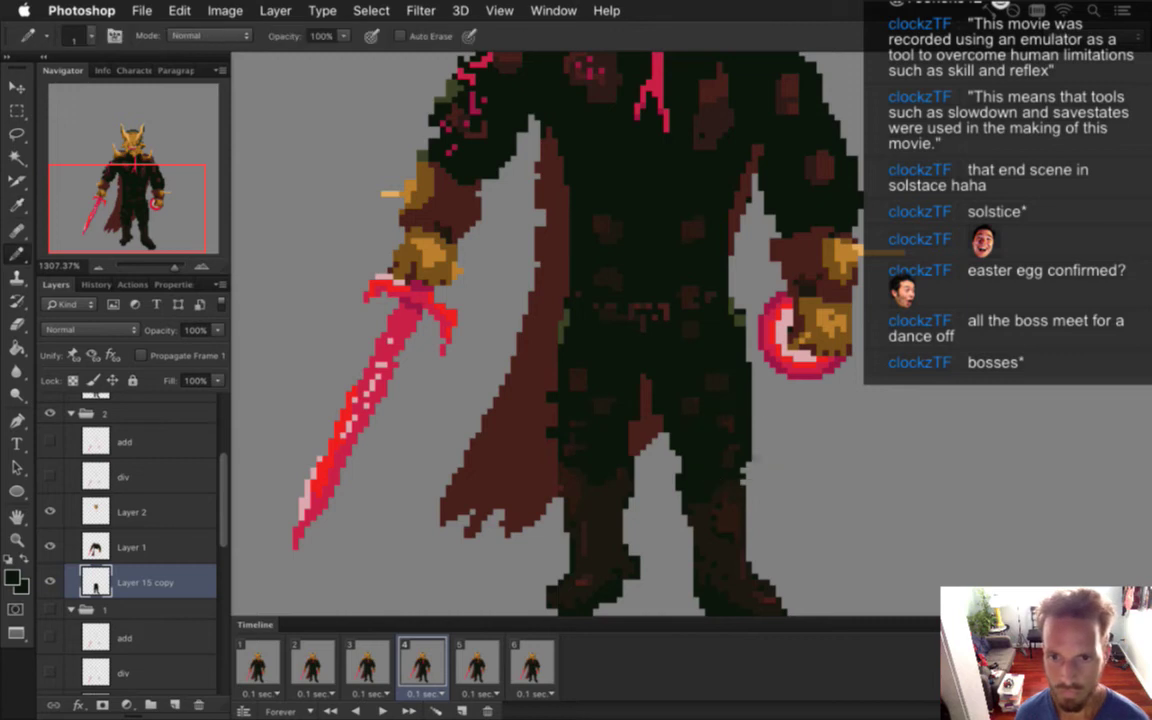
left_click(360, 655)
left_click(410, 655)
left_click(378, 656)
left_click(420, 660)
left_click(368, 662)
left_click(415, 662)
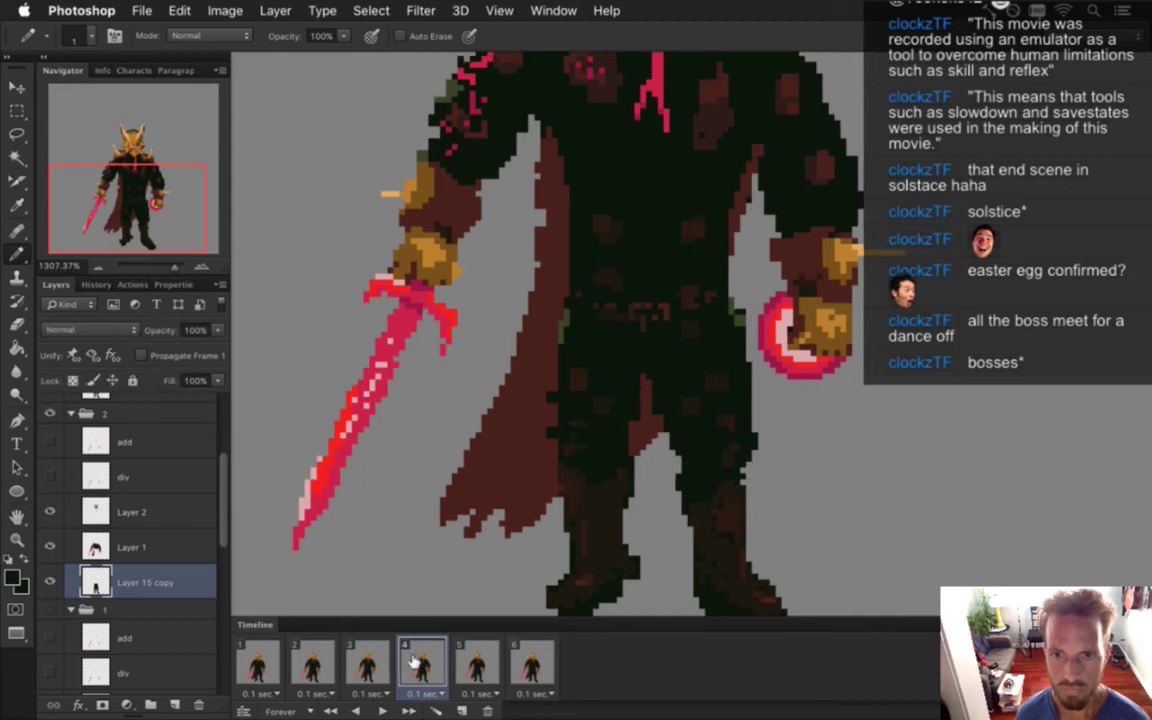
Play the six-frame idle loop from frame 1 with the whole character in view, and stop it after reviewing
left_click_drag(585, 389, 517, 370)
left_click_drag(576, 324, 619, 372)
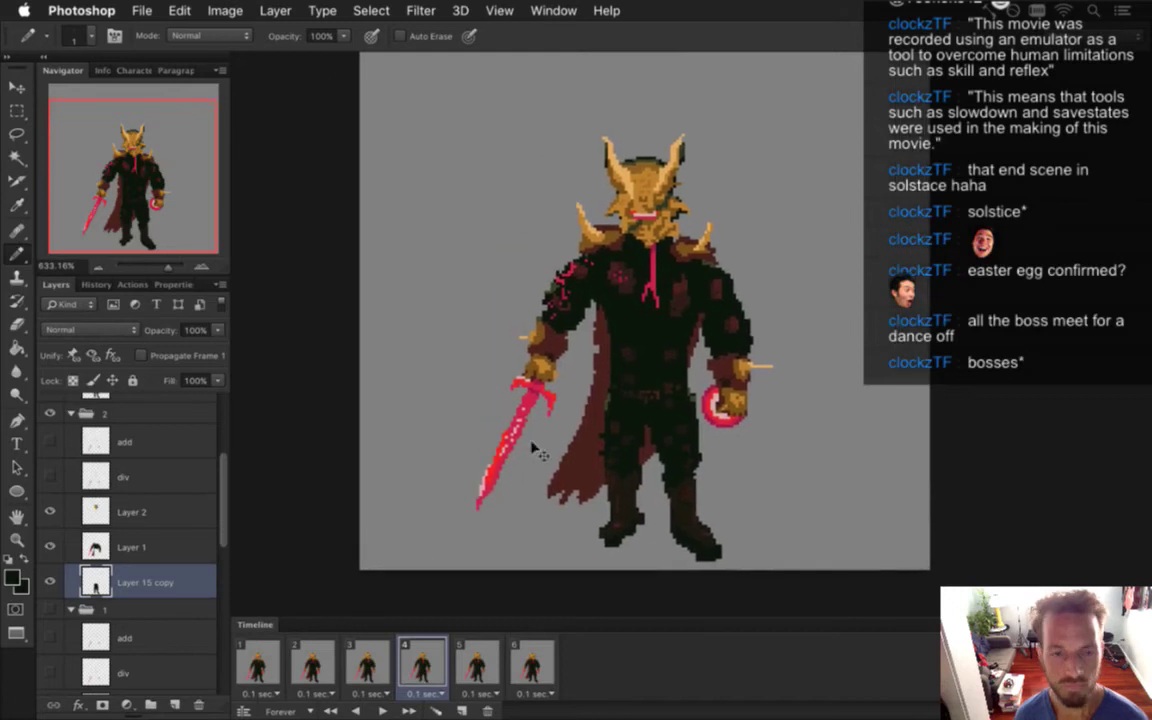
left_click(257, 662)
left_click(382, 711)
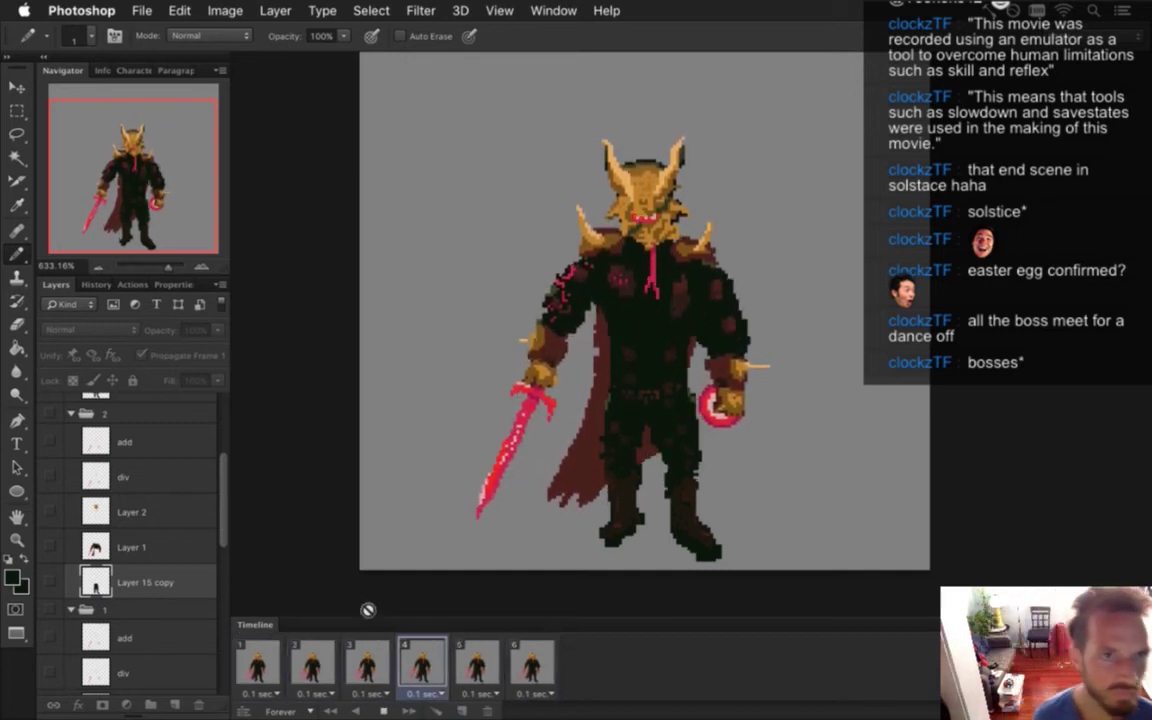
key("space")
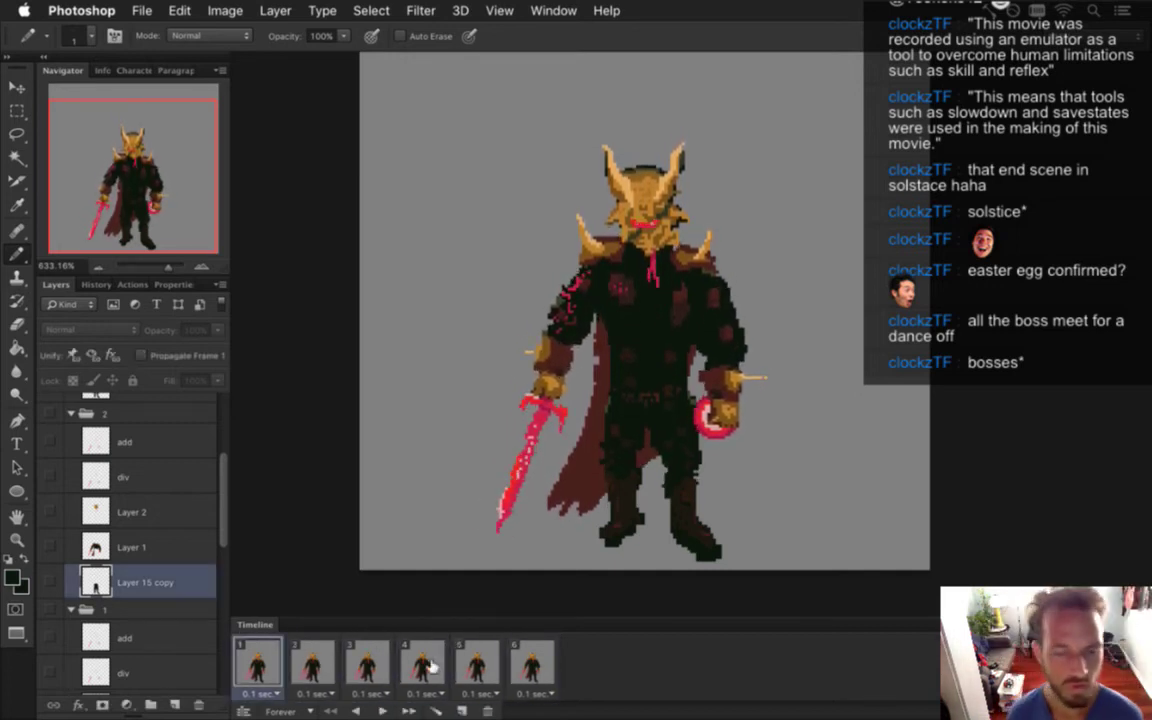
Hide the Color Fill 1 background layer across all six animation frames
left_click(532, 668, "shift")
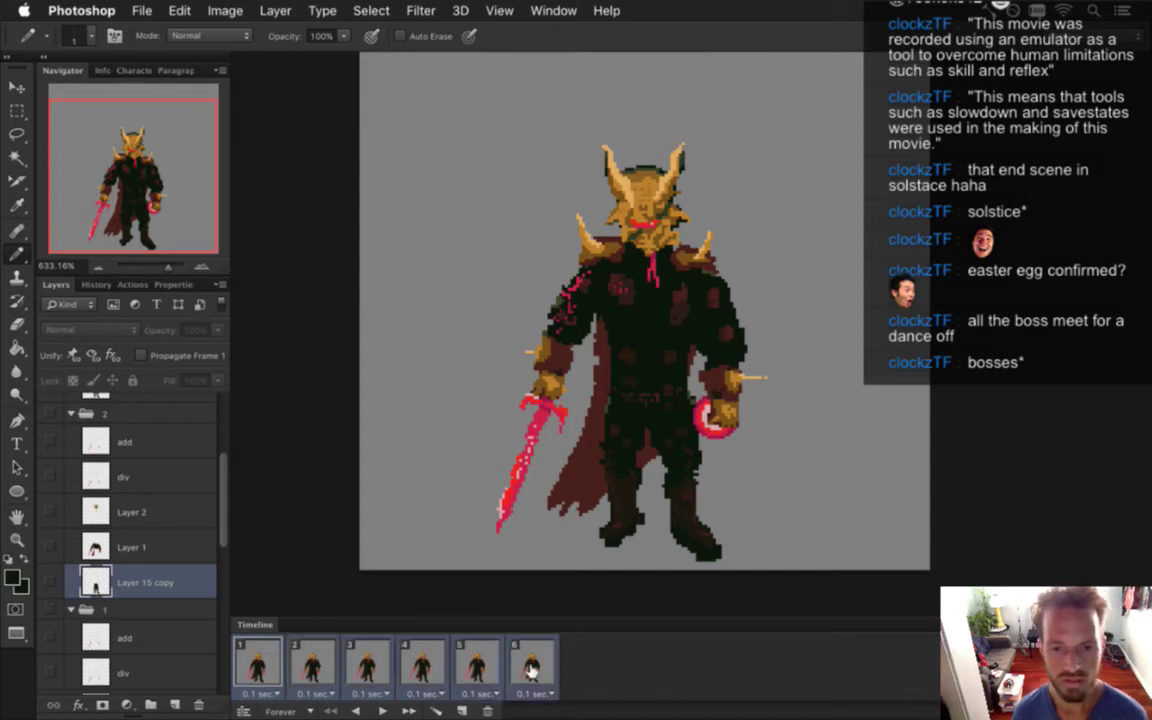
left_click_drag(222, 517, 224, 640)
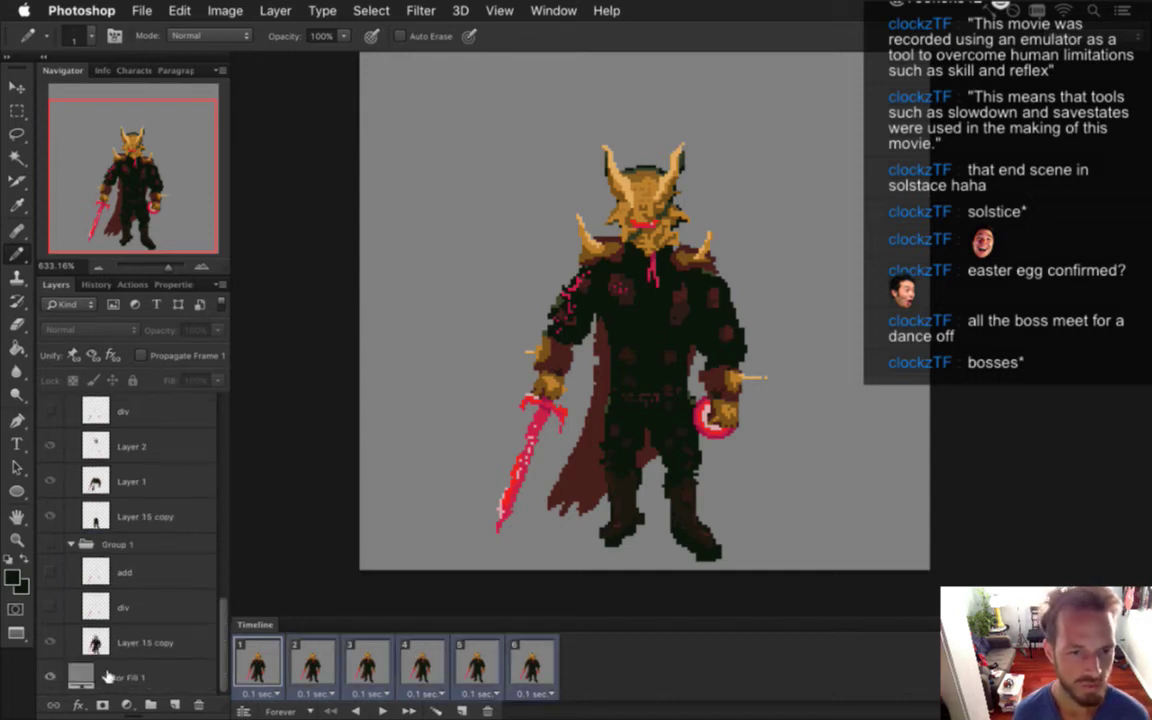
left_click(50, 677)
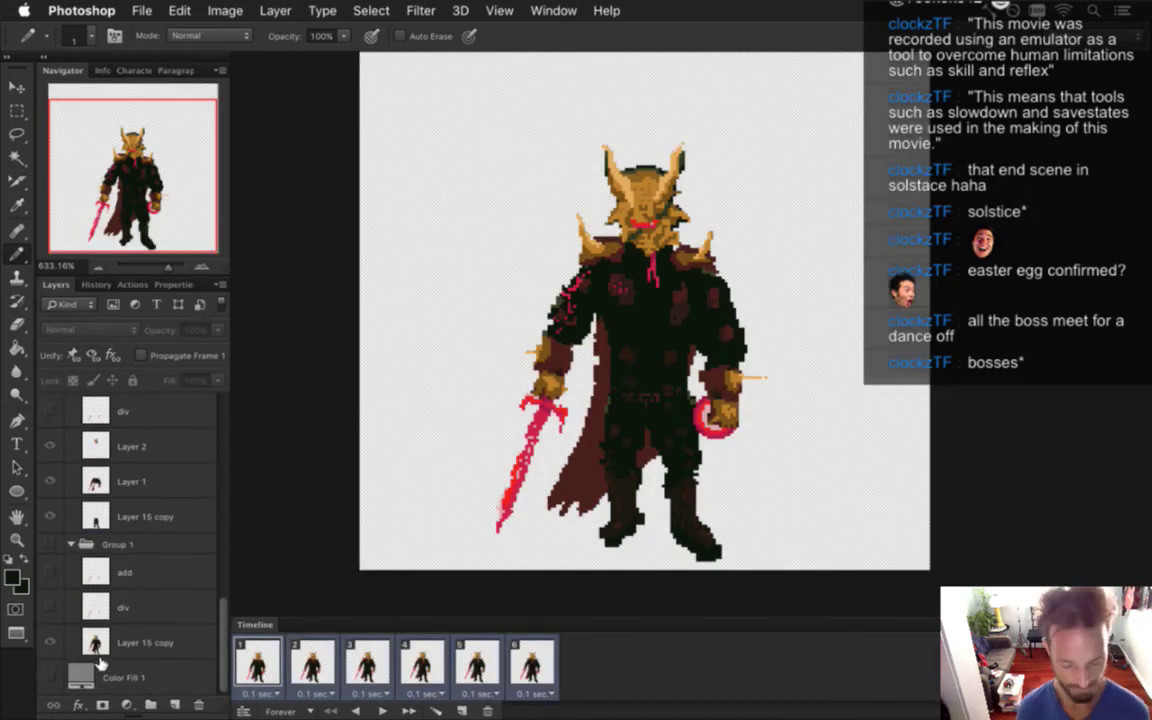
Save the document and render all frames as the PNG image sequence MetatronIdle.png at 200 x 200 and 10 fps, replacing the existing sequence
key("super+s")
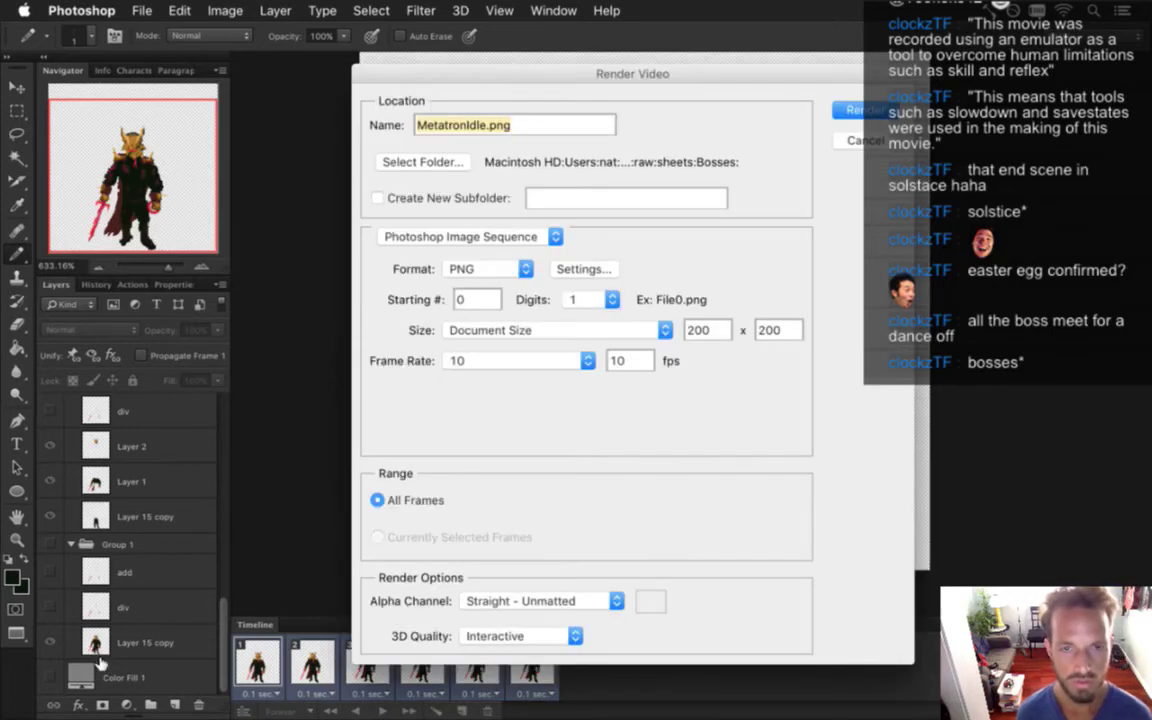
key("Return")
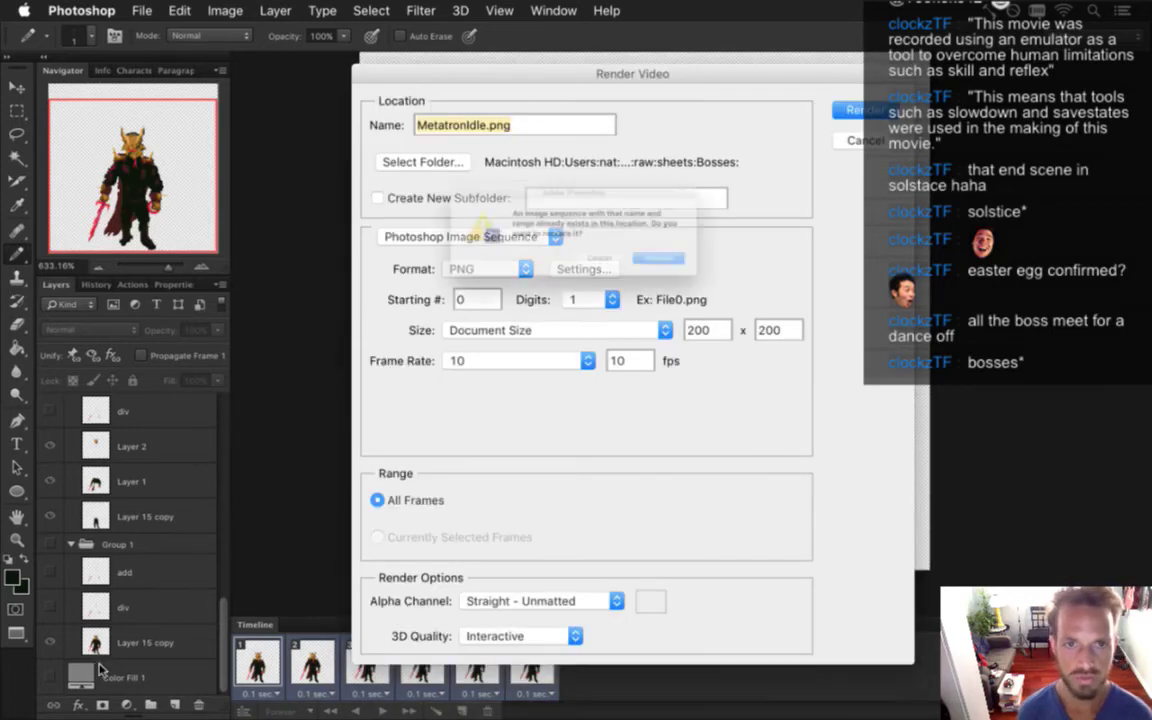
key("Return")
Switch to Xcode and run the Songbringer project
key("super+Tab")
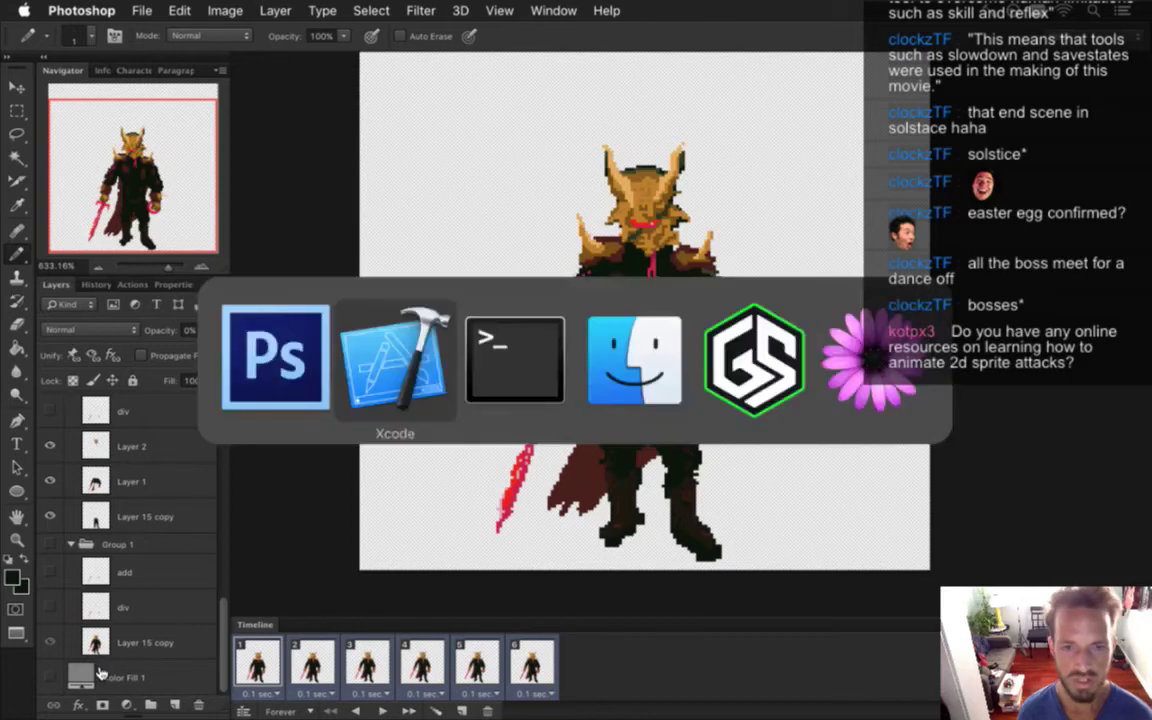
key("super+r")
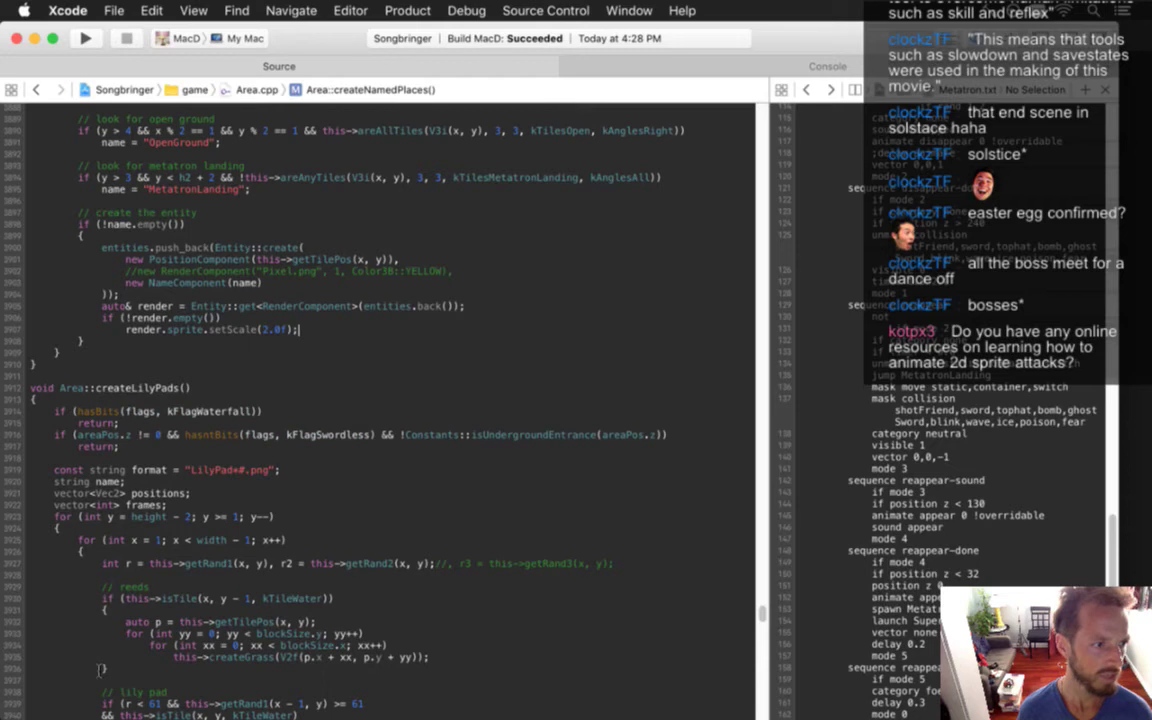
Switch to Safari and search Google for "2d pixel art walking animation"
key("super+Tab")
key("super+Tab")
key("super+Tab")
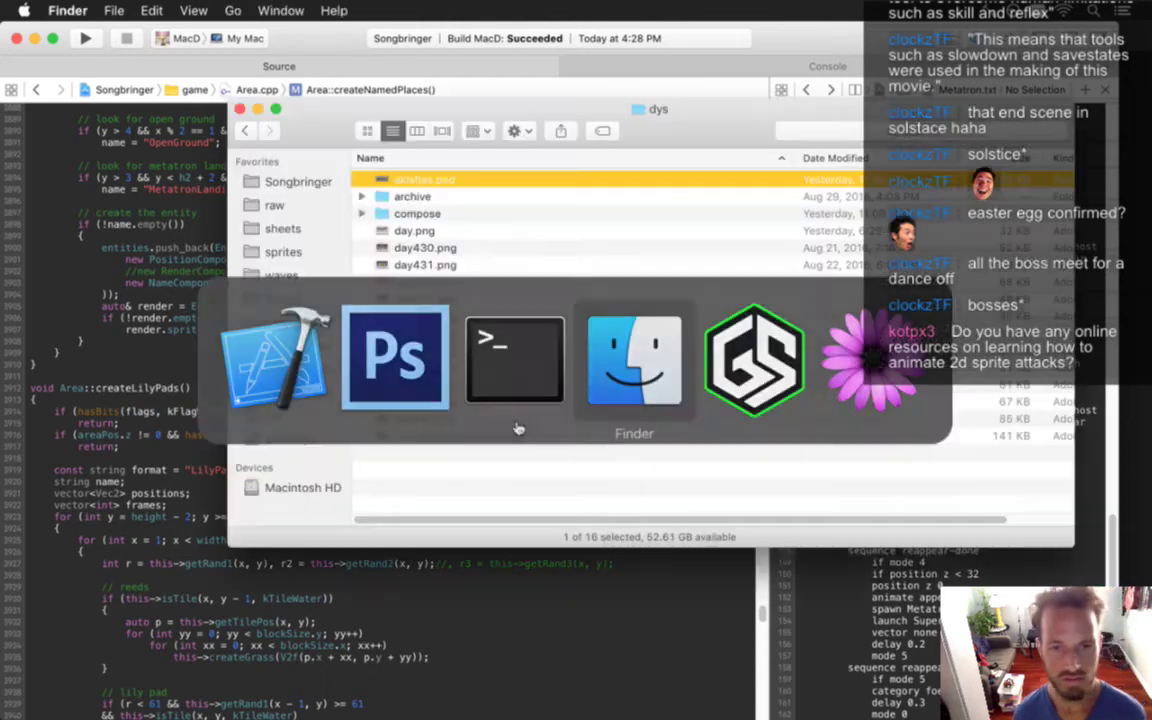
key("super+Tab")
left_click(500, 385)
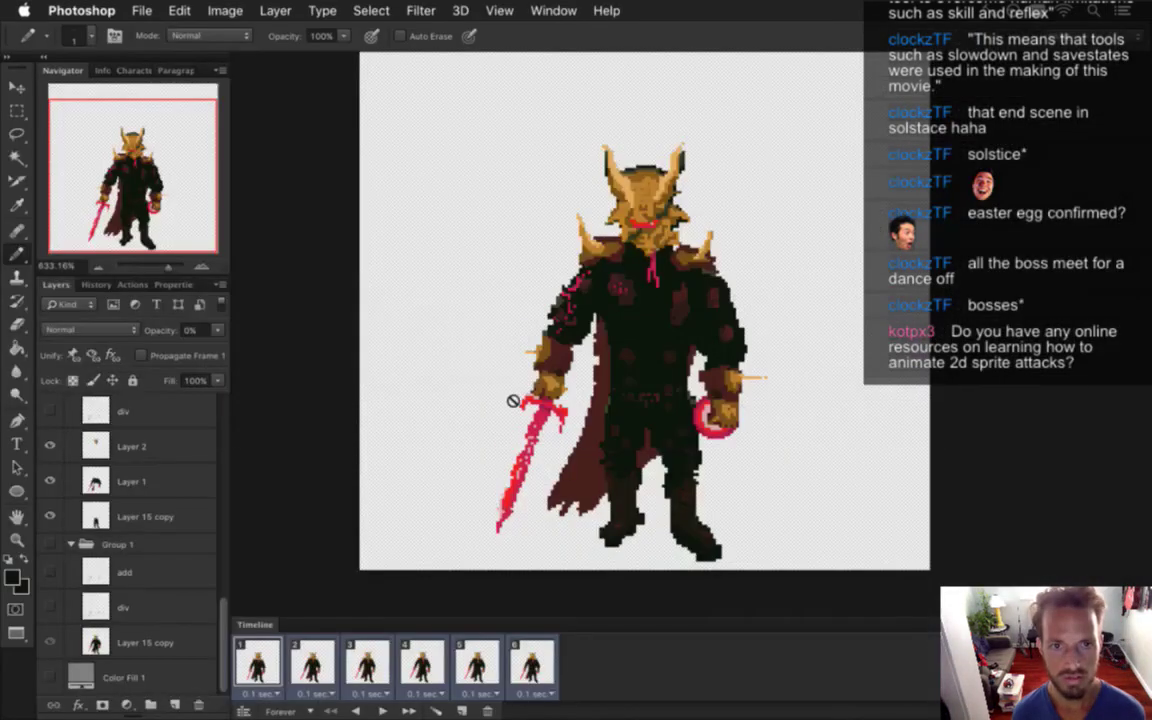
mouse_move(1148, 250)
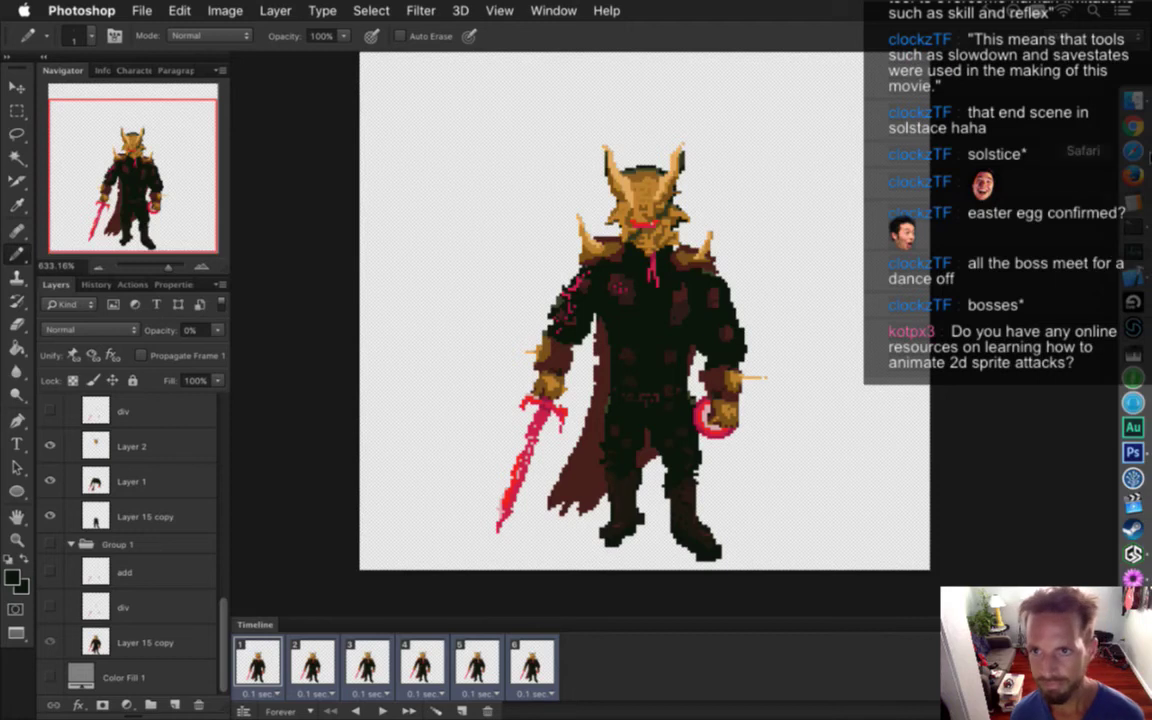
left_click(1133, 150)
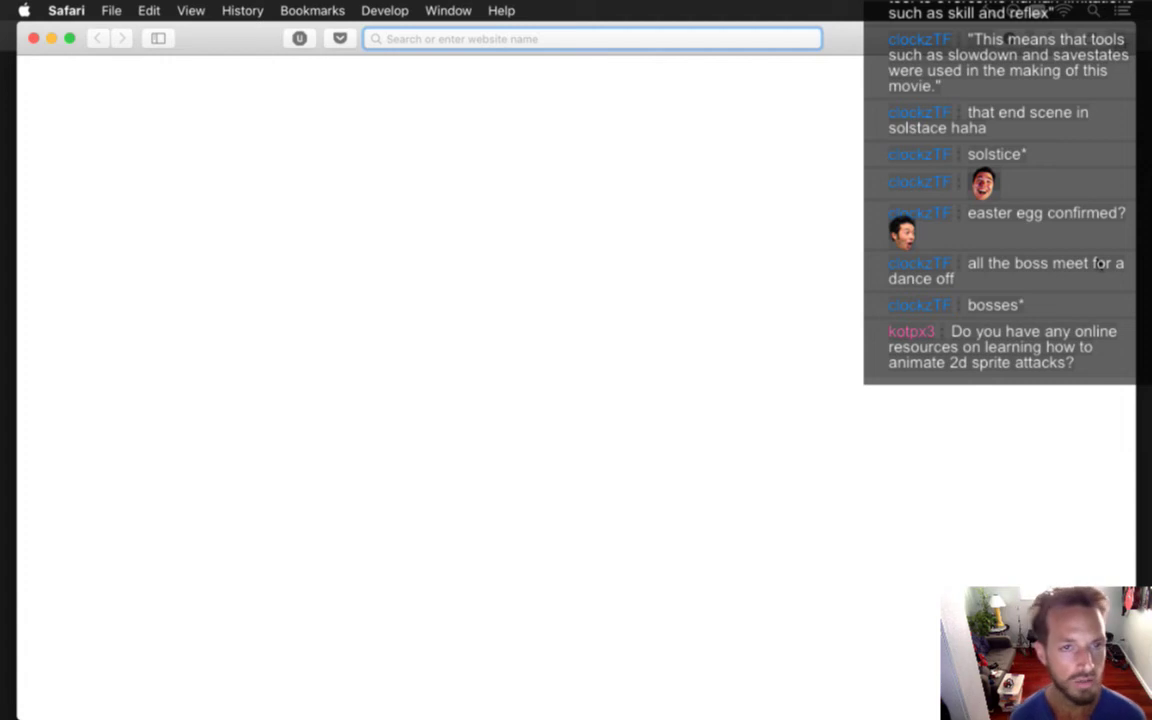
type("2d pi")
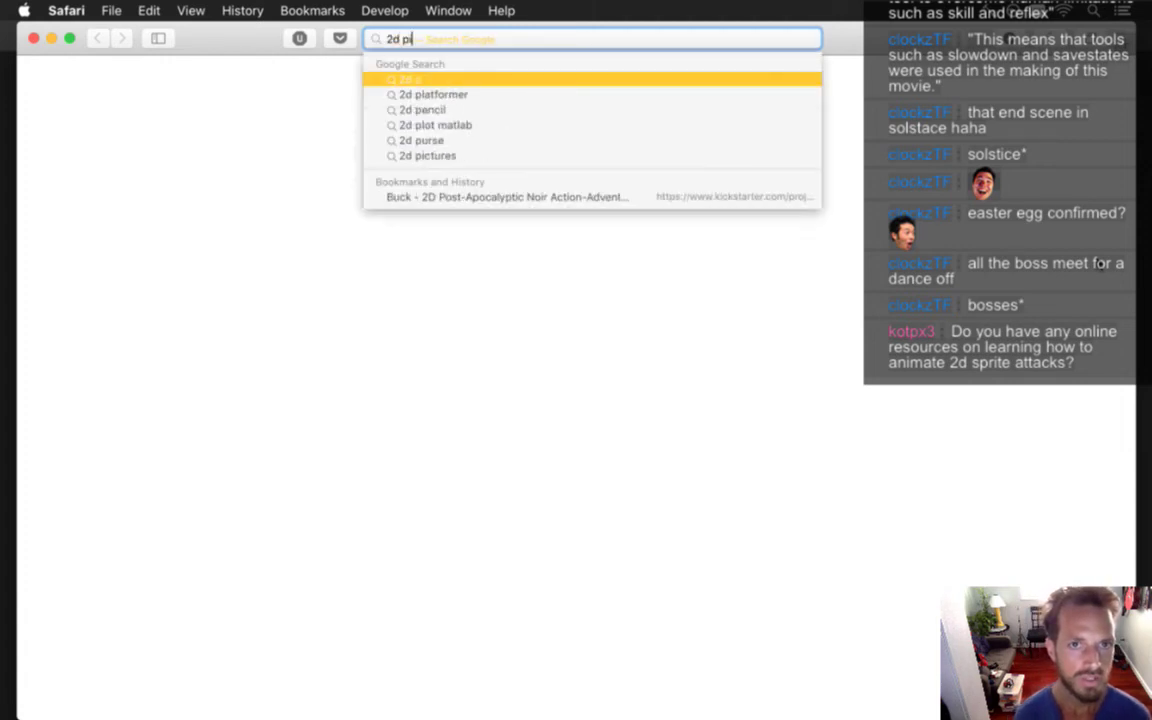
type("xel art walking animation")
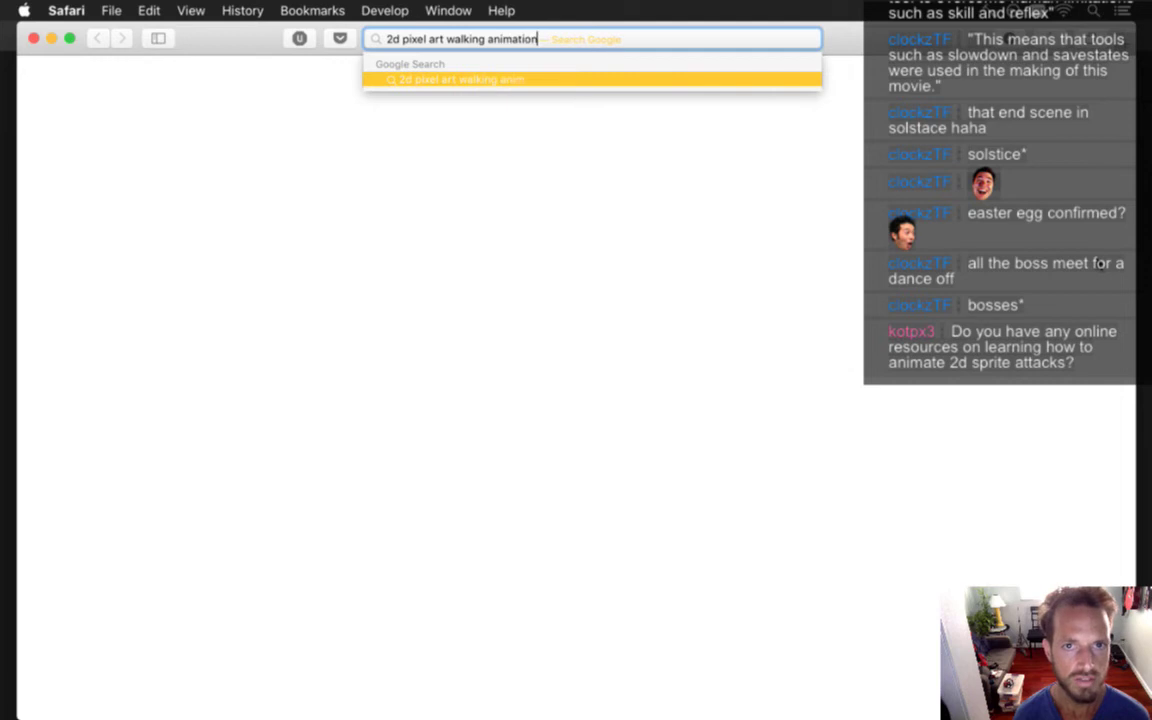
key("Return")
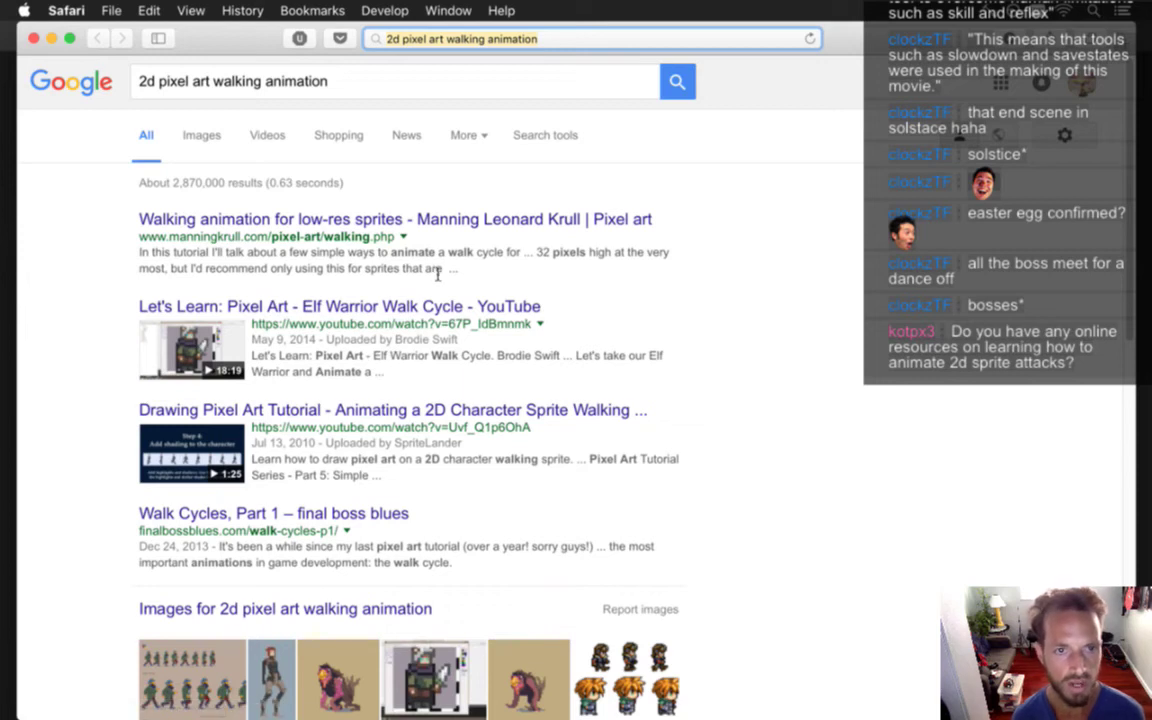
Open the "Walking animation for low-res sprites" tutorial from the search results and look through its two-frame and four-frame walk cycle sections
left_click(424, 219)
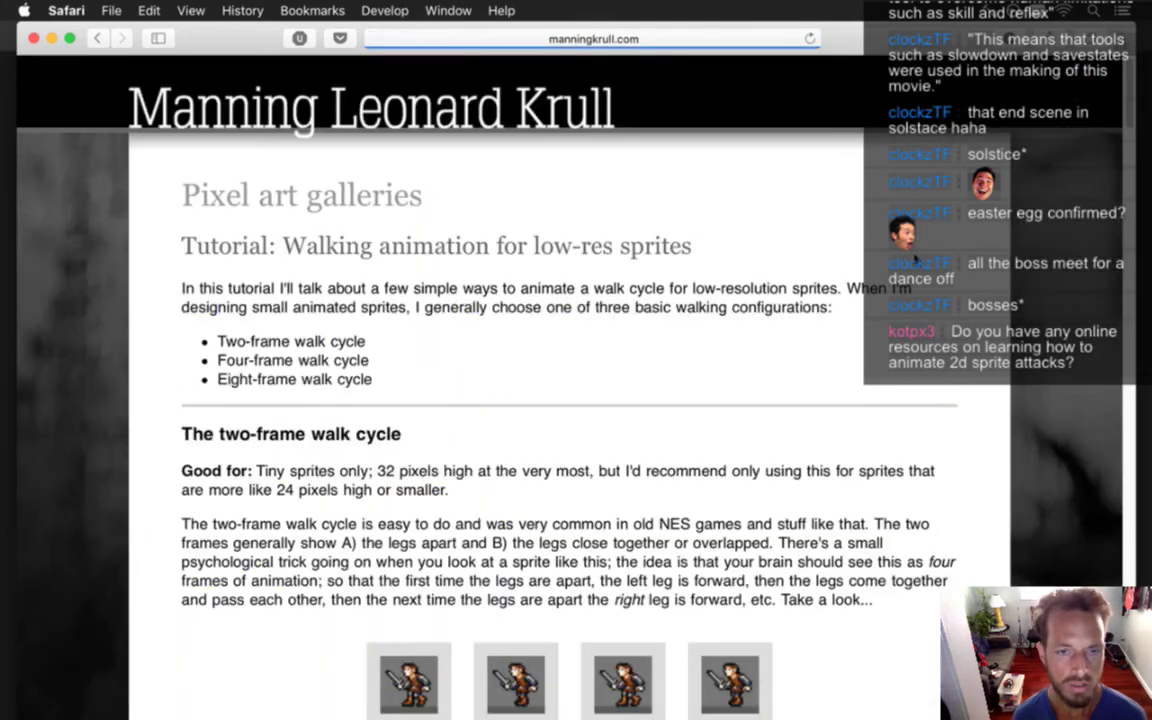
left_click_drag(1131, 112, 1131, 385)
scroll(931, 244, "up", 20)
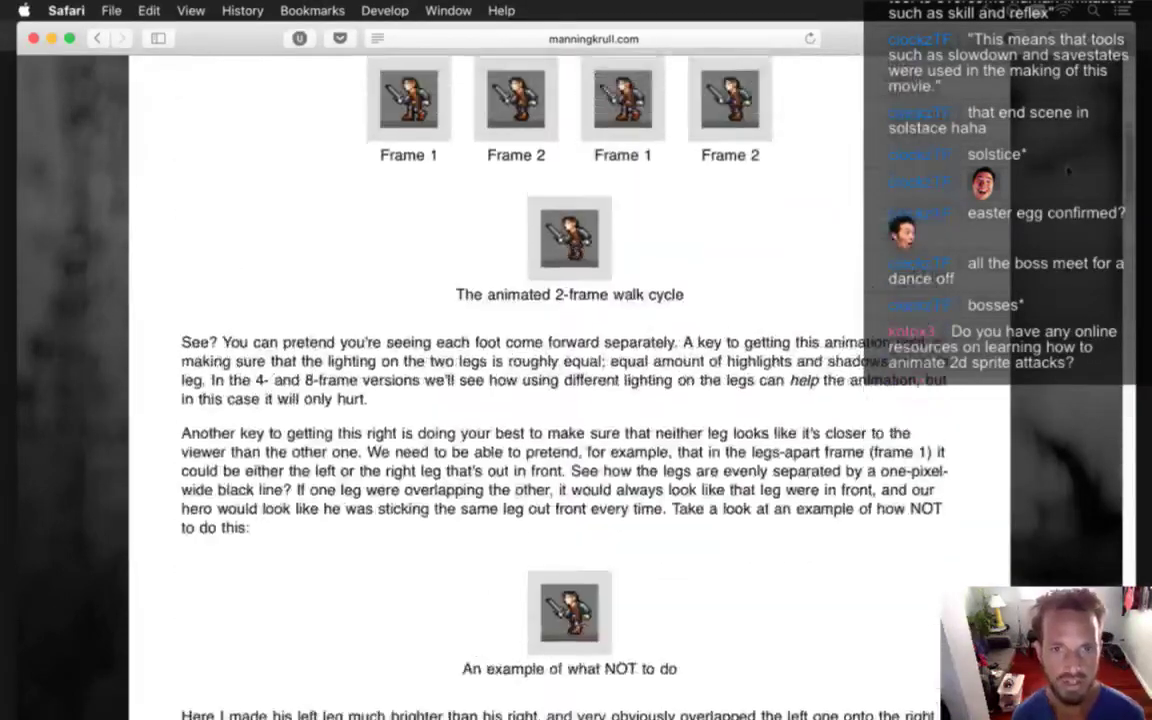
scroll(931, 244, "down", 1)
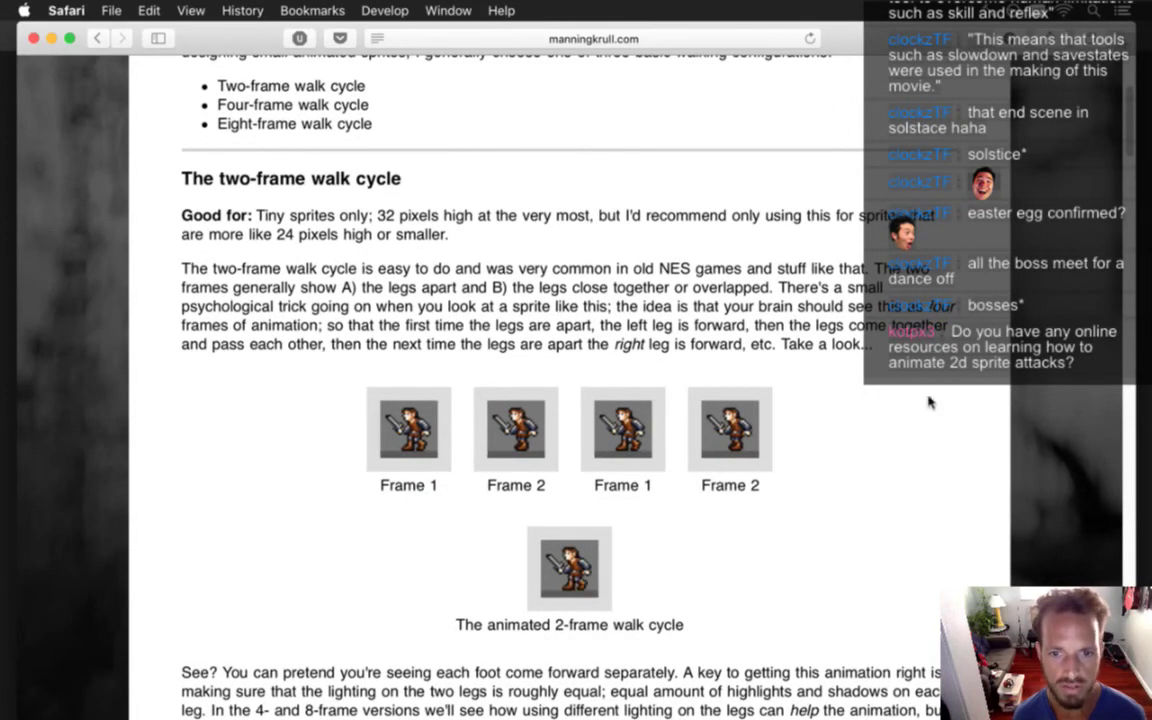
scroll(663, 380, "down", 5)
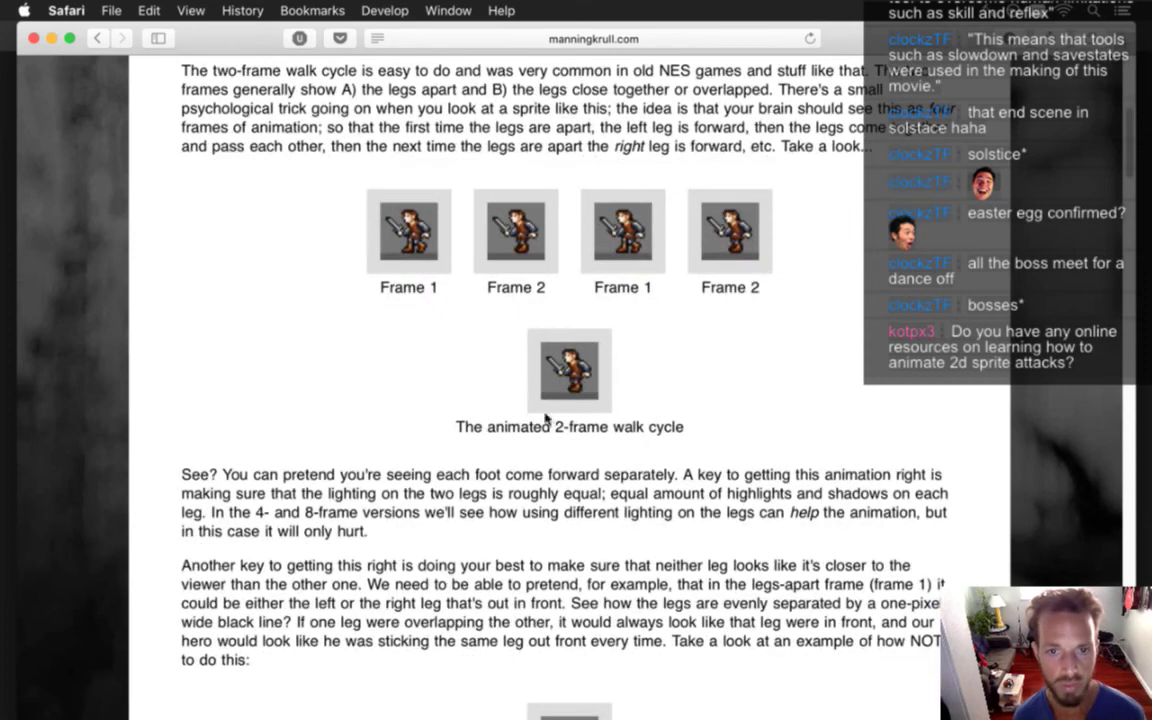
scroll(592, 212, "down", 4)
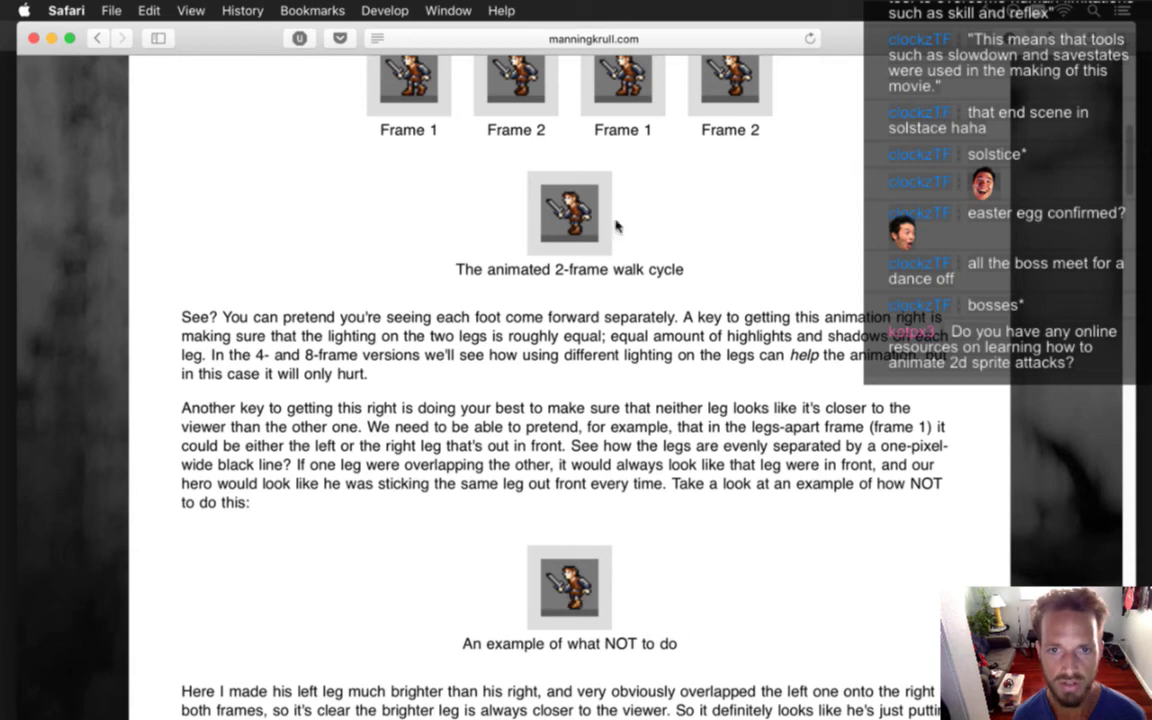
scroll(1128, 200, "down", 8)
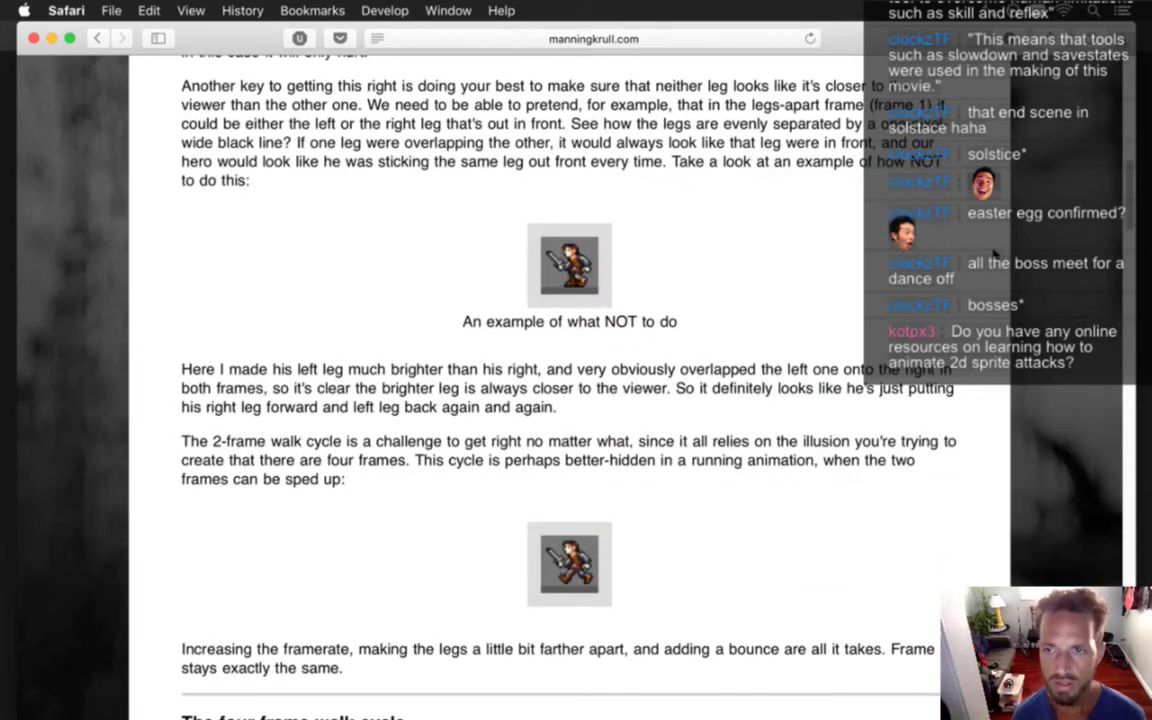
scroll(1128, 215, "down", 8)
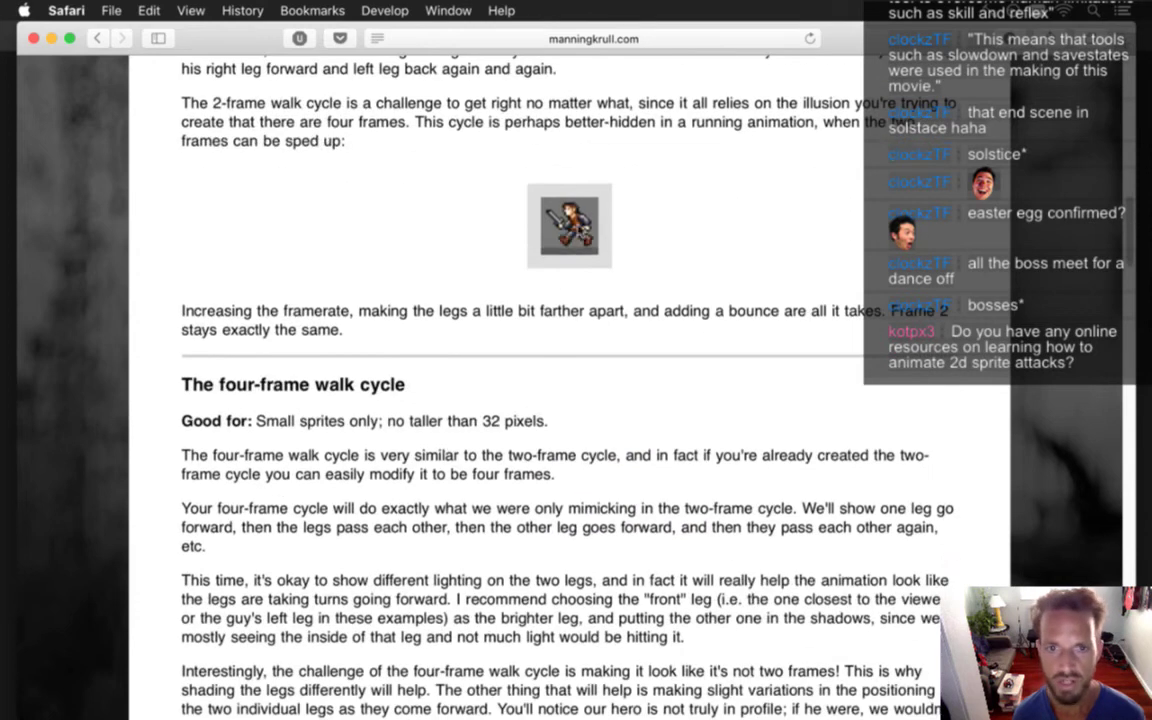
scroll(1138, 236, "down", 15)
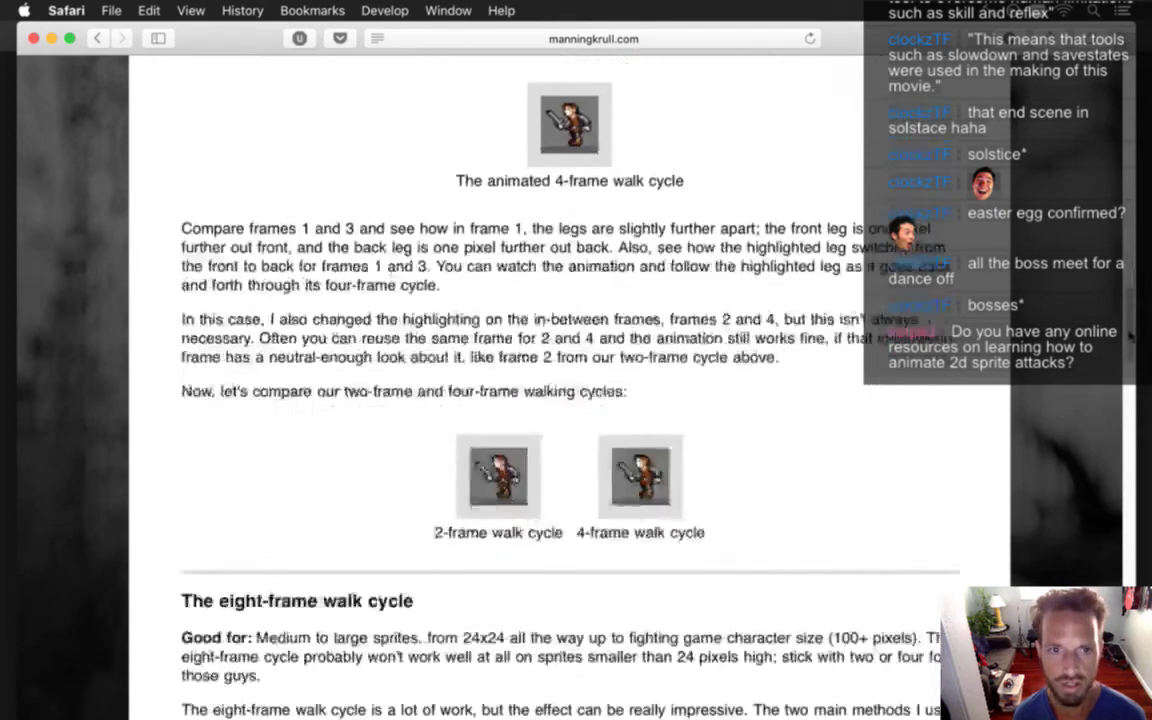
scroll(1138, 236, "up", 20)
scroll(635, 195, "up", 15)
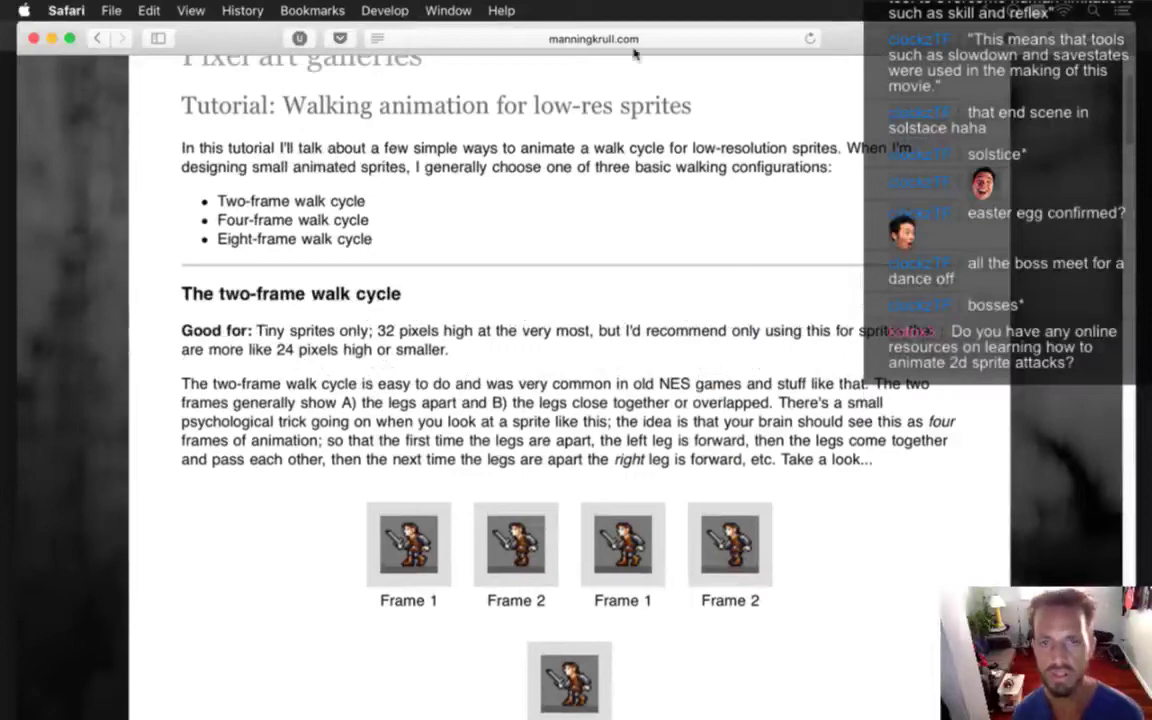
Open the Wizard Fu Twitch chat in a new browser tab
left_click(663, 40)
key("Down")
key("super+t")
type("twitch.tv")
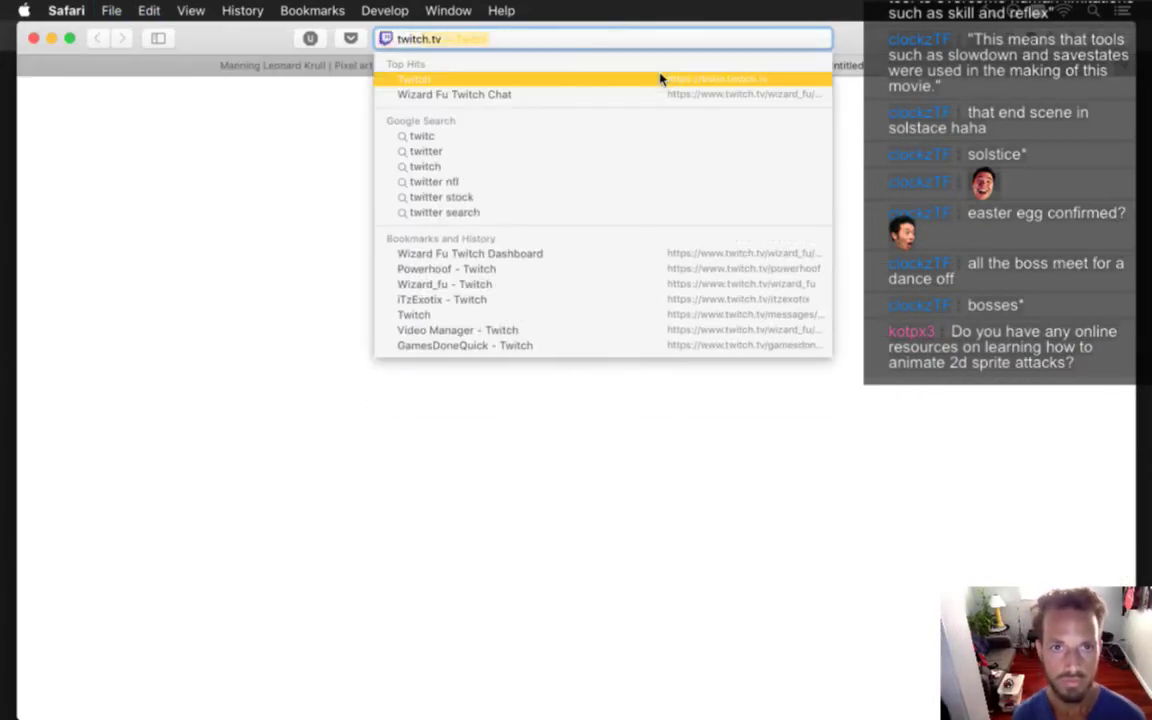
key("Down")
key("Return")
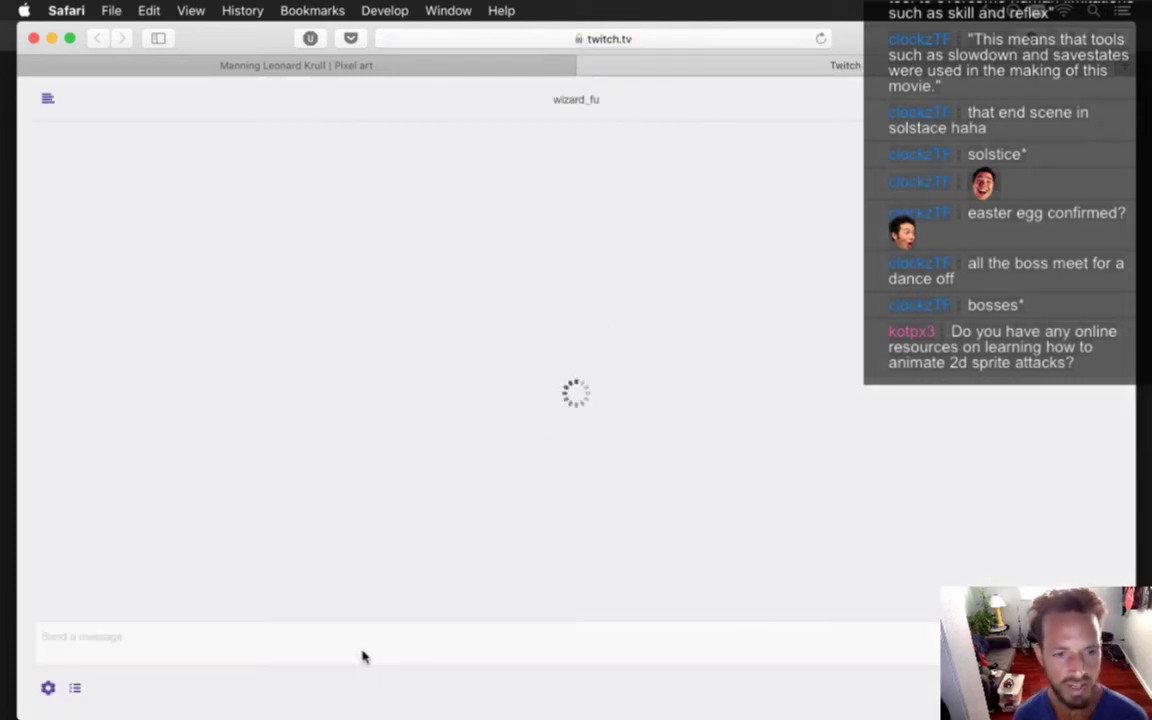
type("2d pixel art walking animation")
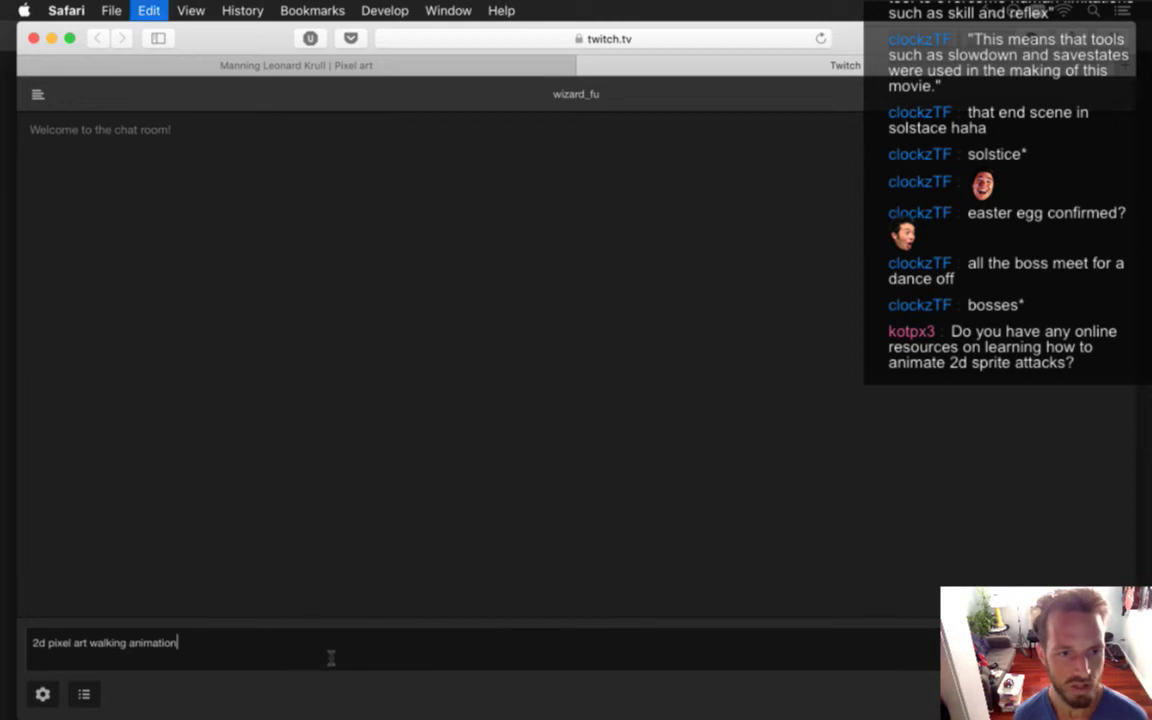
key("BackSpace")
key("BackSpace")
key("BackSpace")
key("BackSpace")
key("BackSpace")
key("BackSpace")
key("BackSpace")
key("BackSpace")
key("BackSpace")
key("BackSpace")
key("BackSpace")
key("BackSpace")
key("BackSpace")
key("BackSpace")
key("BackSpace")
key("BackSpace")
key("BackSpace")
key("BackSpace")
key("BackSpace")
key("BackSpace")
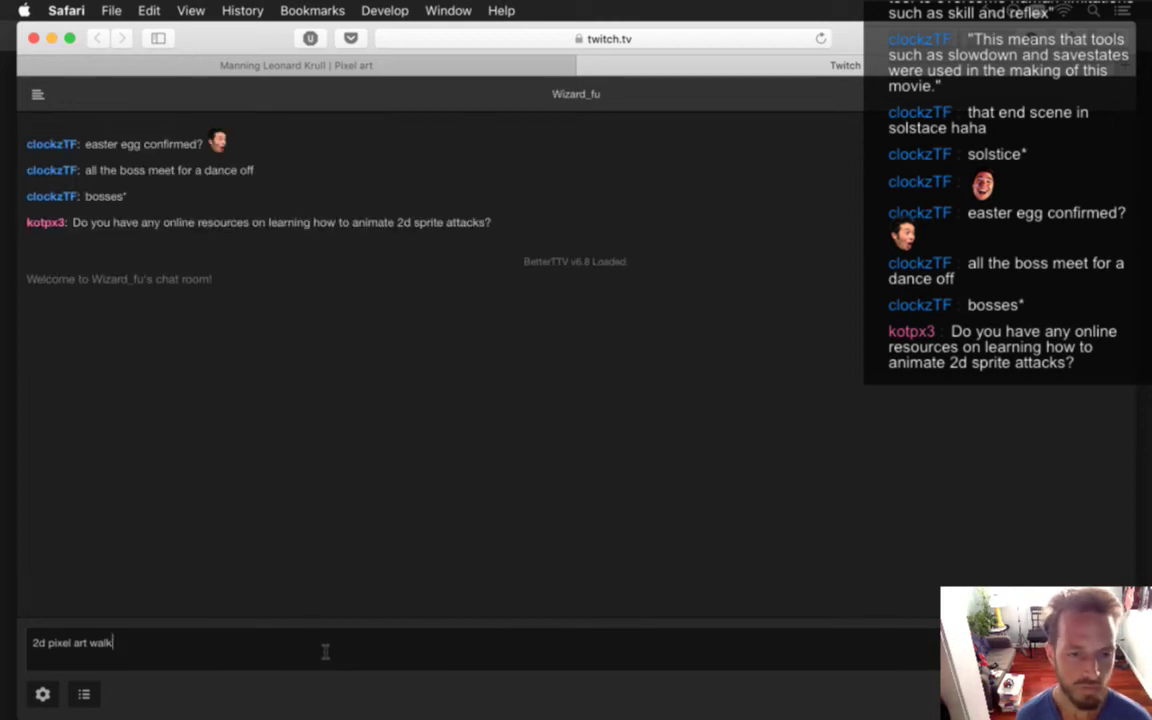
Reopen the low-res sprite walking tutorial through a Google search for "2d pixel art walking animation" and copy its full web address
left_click(400, 65)
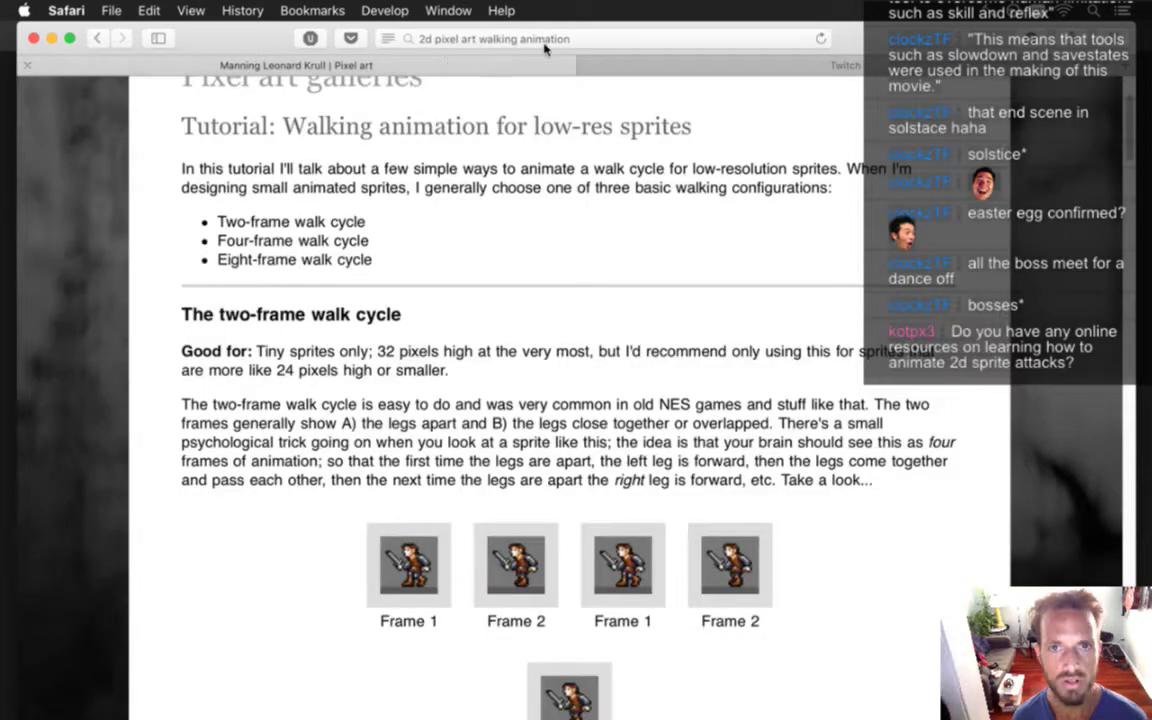
left_click(573, 40)
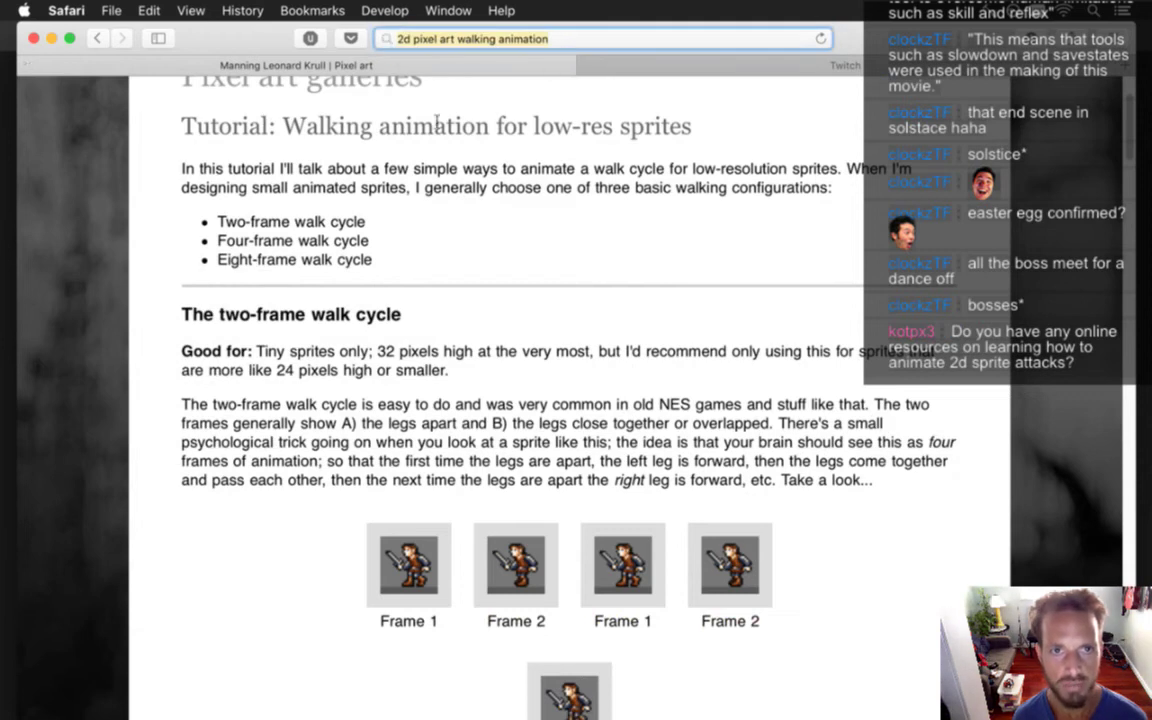
left_click(390, 42)
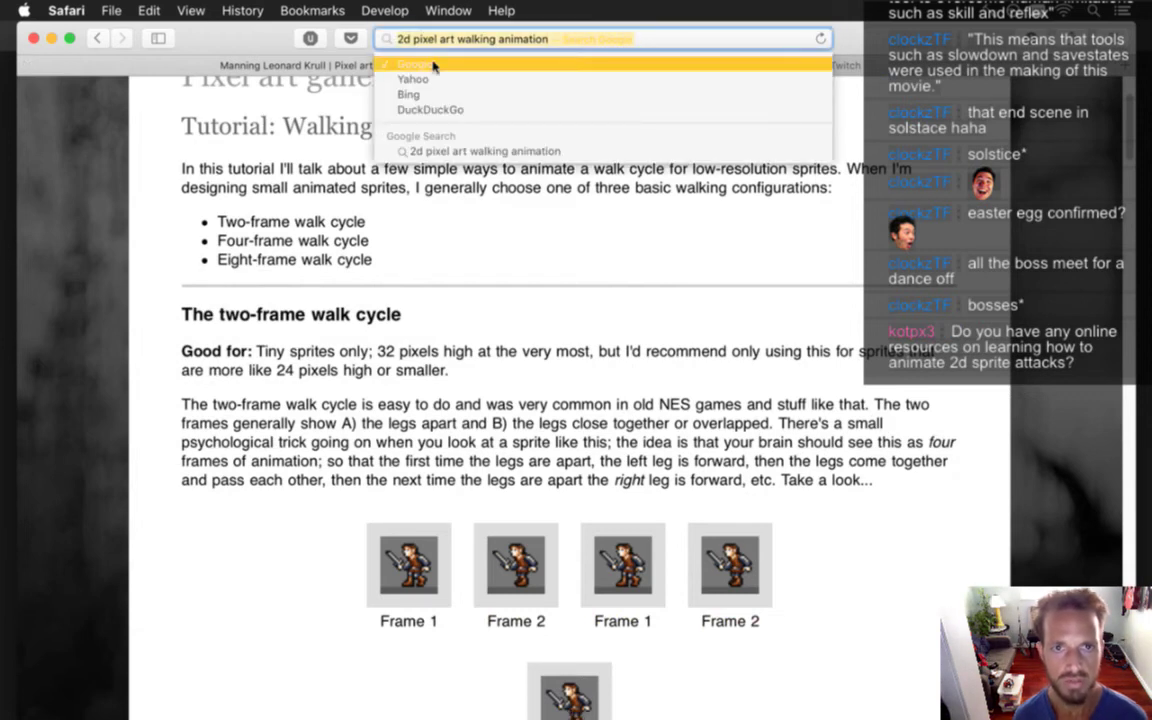
key("Return")
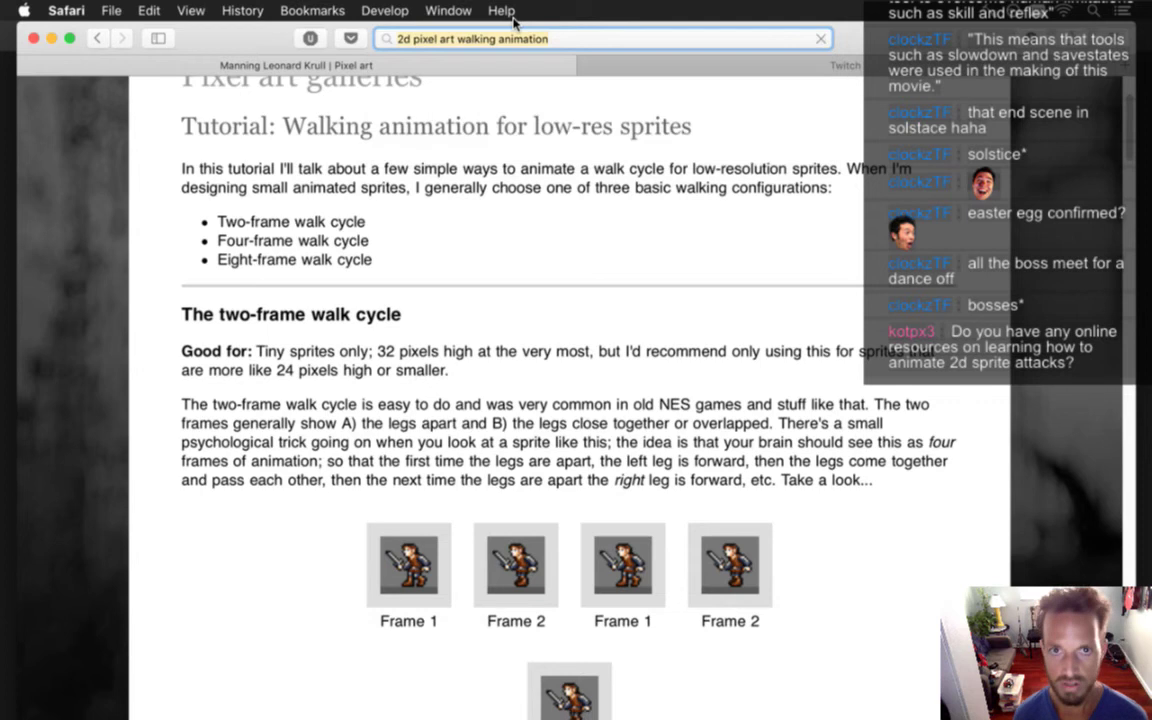
left_click(363, 254)
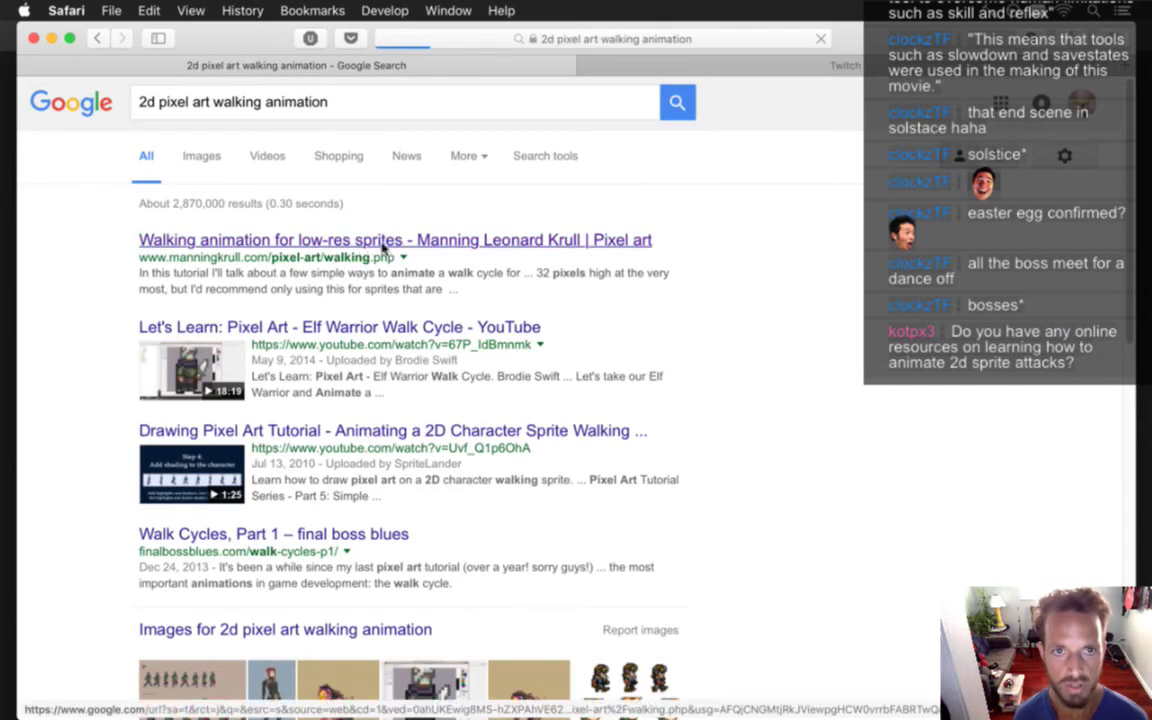
left_click(630, 40)
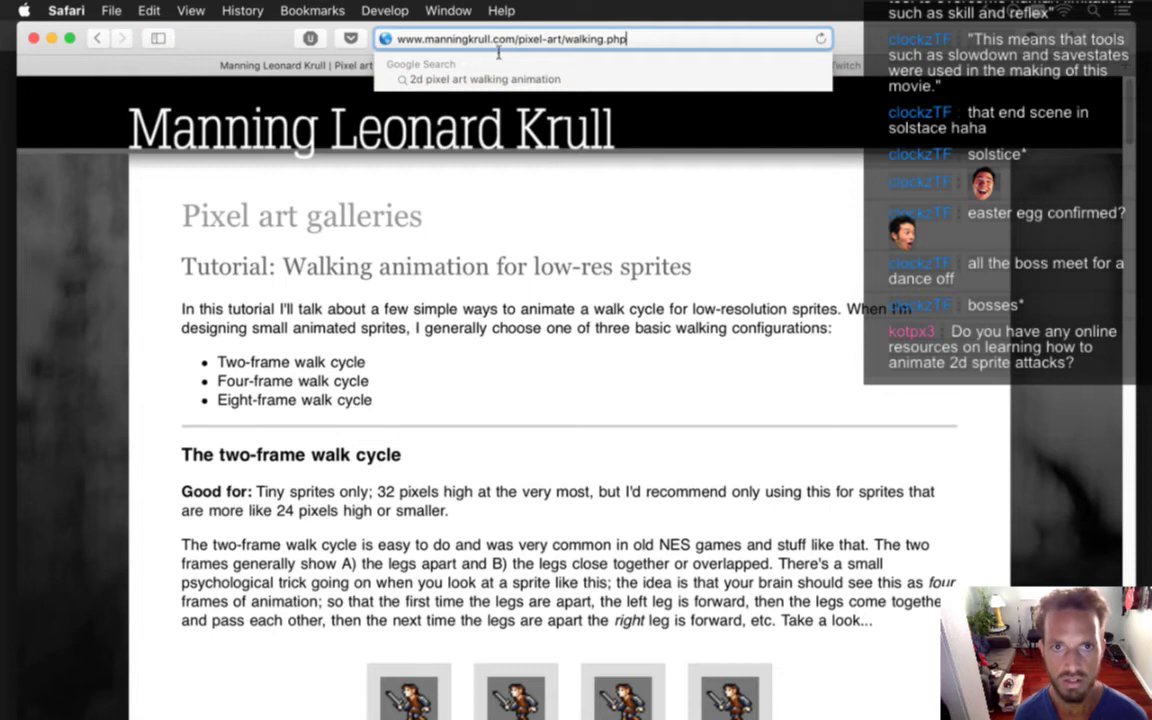
key("super+a")
key("super+c")
key("Escape")
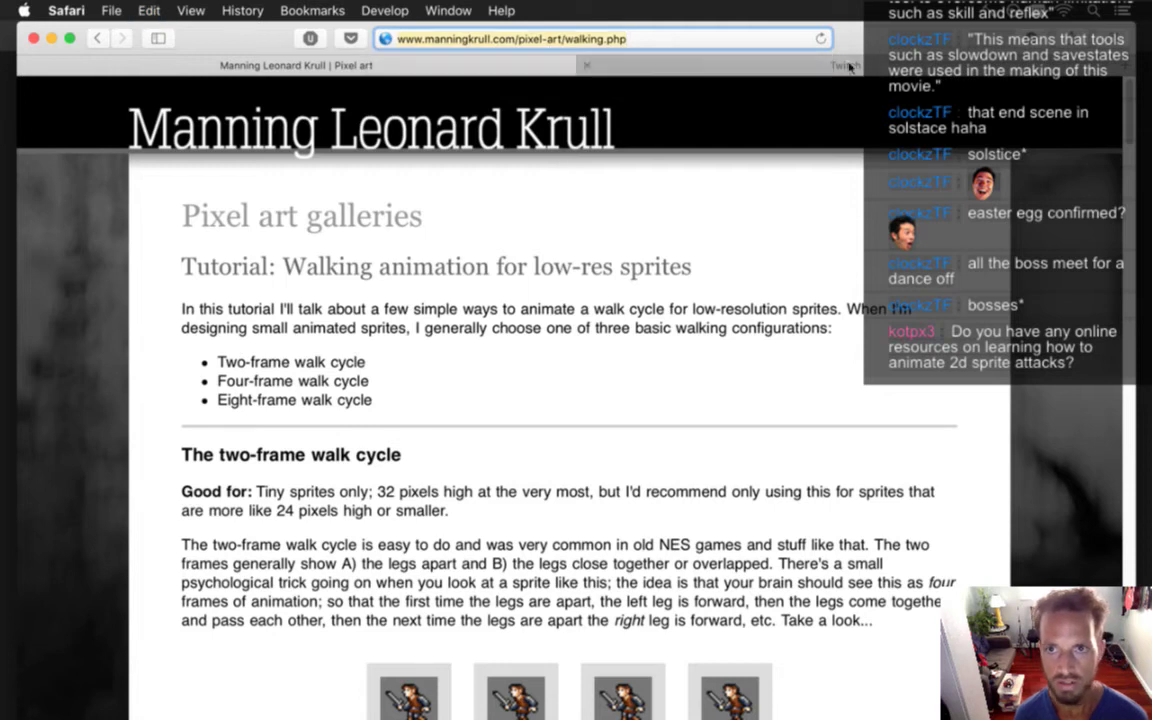
Post the copied walking tutorial link in the Twitch chat and close the chat tab
left_click(845, 66)
key("super+v")
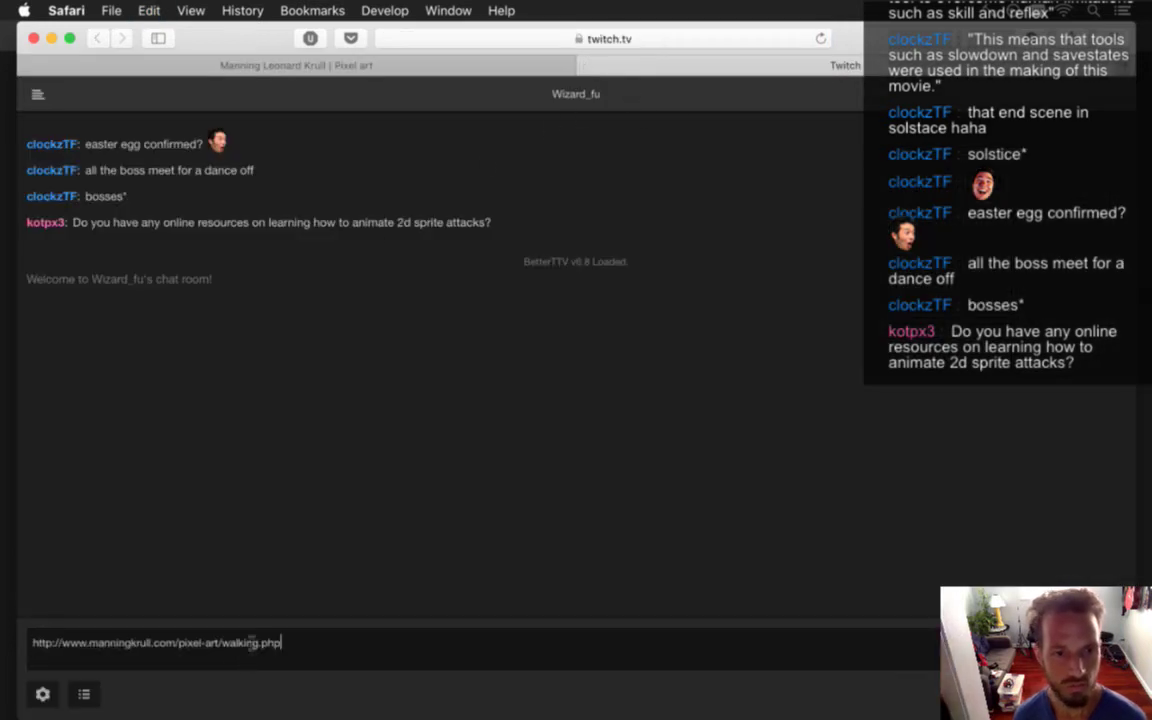
key("Return")
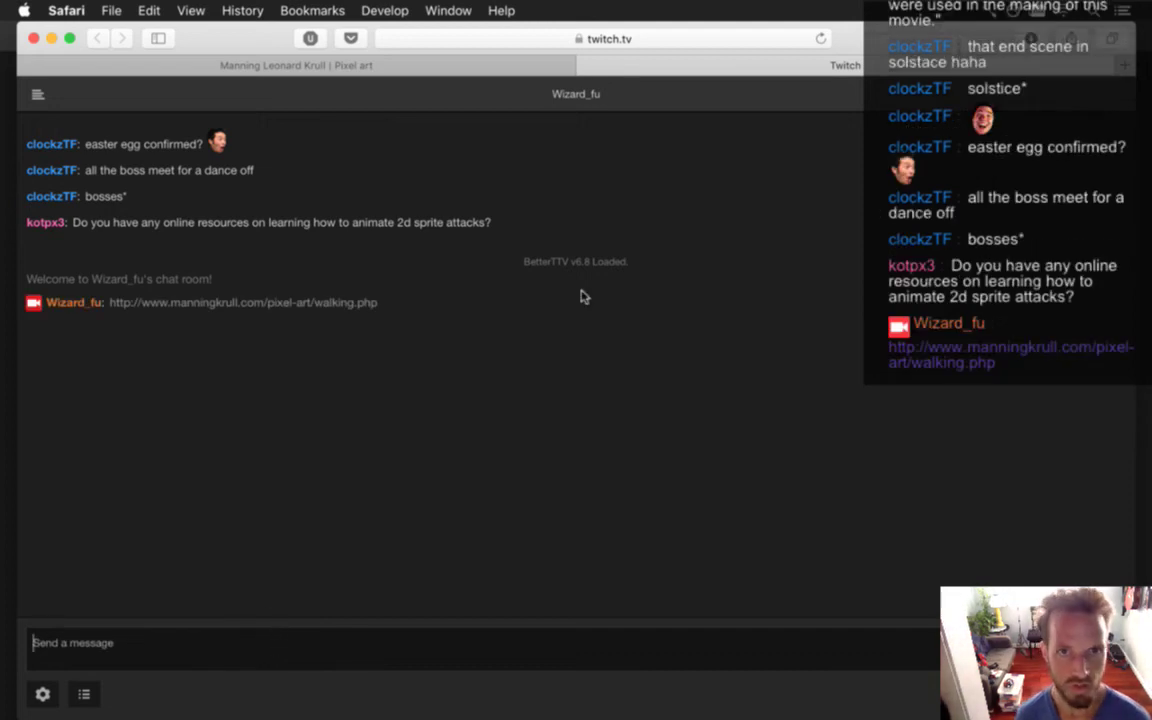
key("super+w")
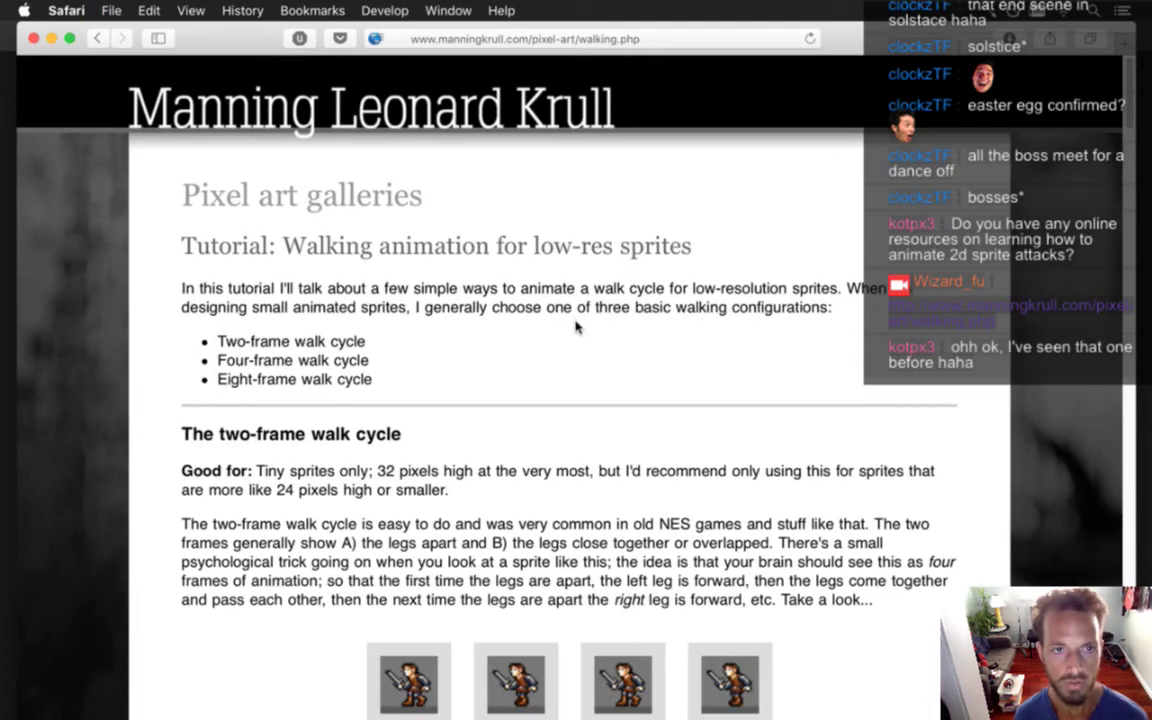
Hide Safari to return to Photoshop and examine the boss's pose across frames 1 to 6 of the idle animation
key("super+h")
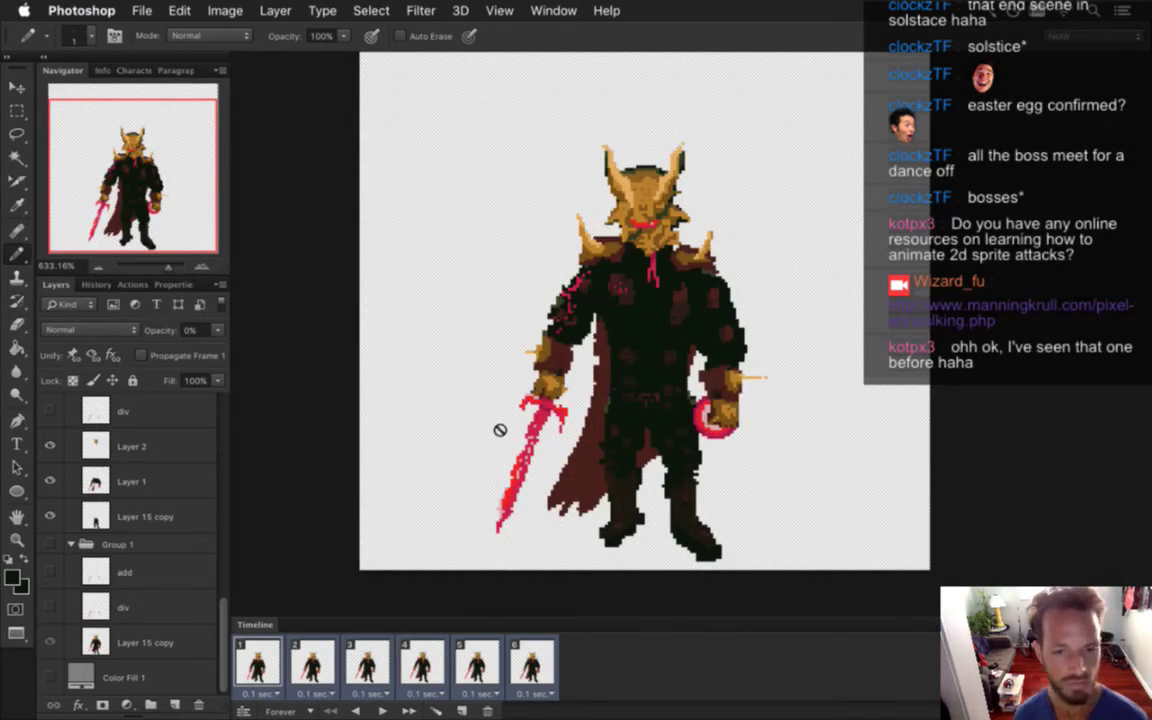
left_click(312, 663)
left_click(366, 663)
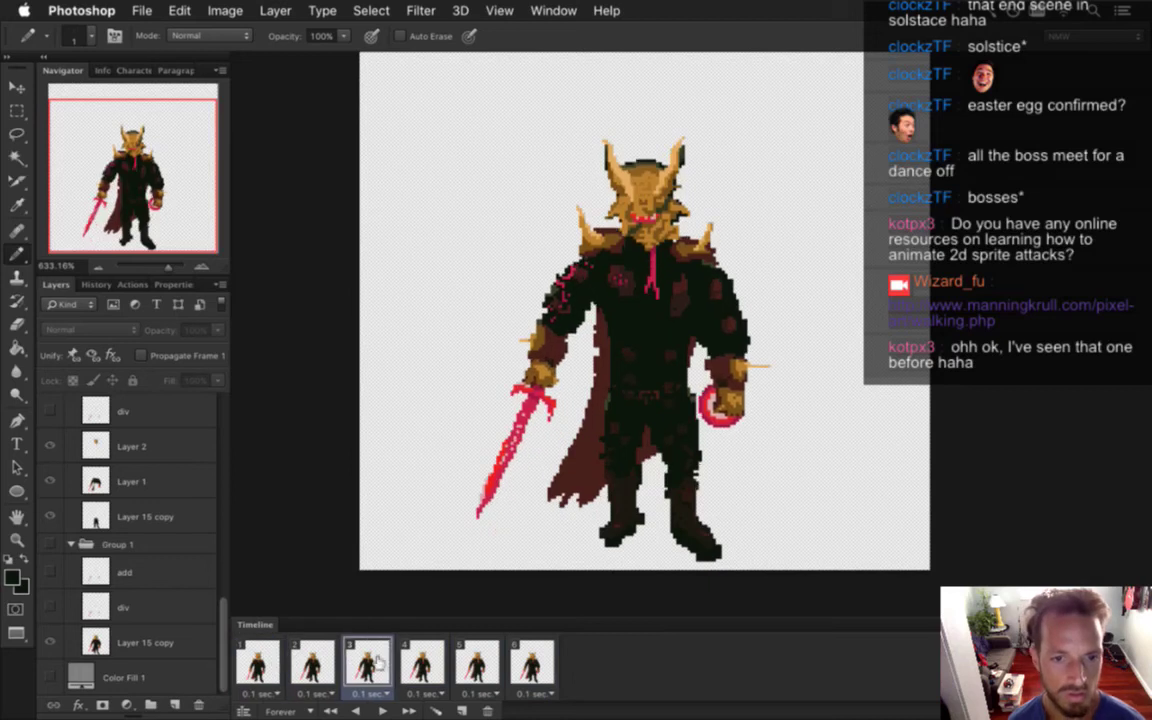
left_click(410, 665)
left_click(478, 665)
left_click(532, 665)
left_click(478, 665)
left_click(422, 665)
left_click(366, 665)
left_click(324, 669)
left_click(382, 668)
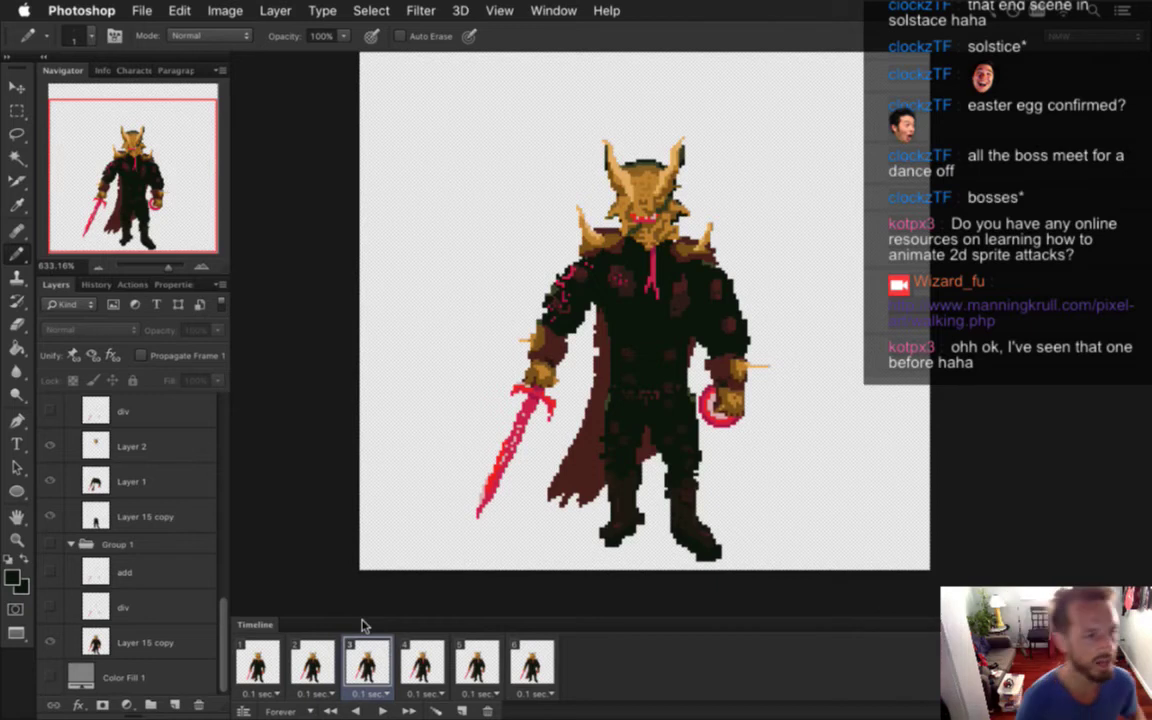
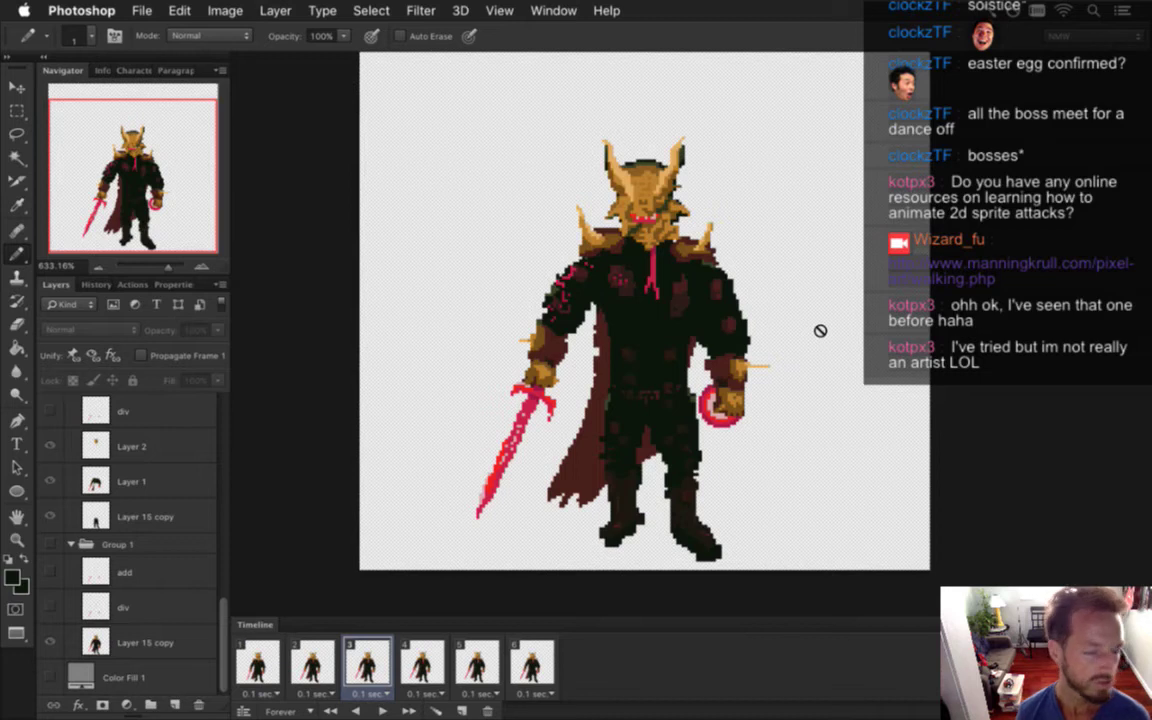
Compare the first frames of the boss animation, select frame 1 and play the loop
left_click(278, 668)
left_click(320, 640)
left_click(252, 648)
left_click(381, 709)
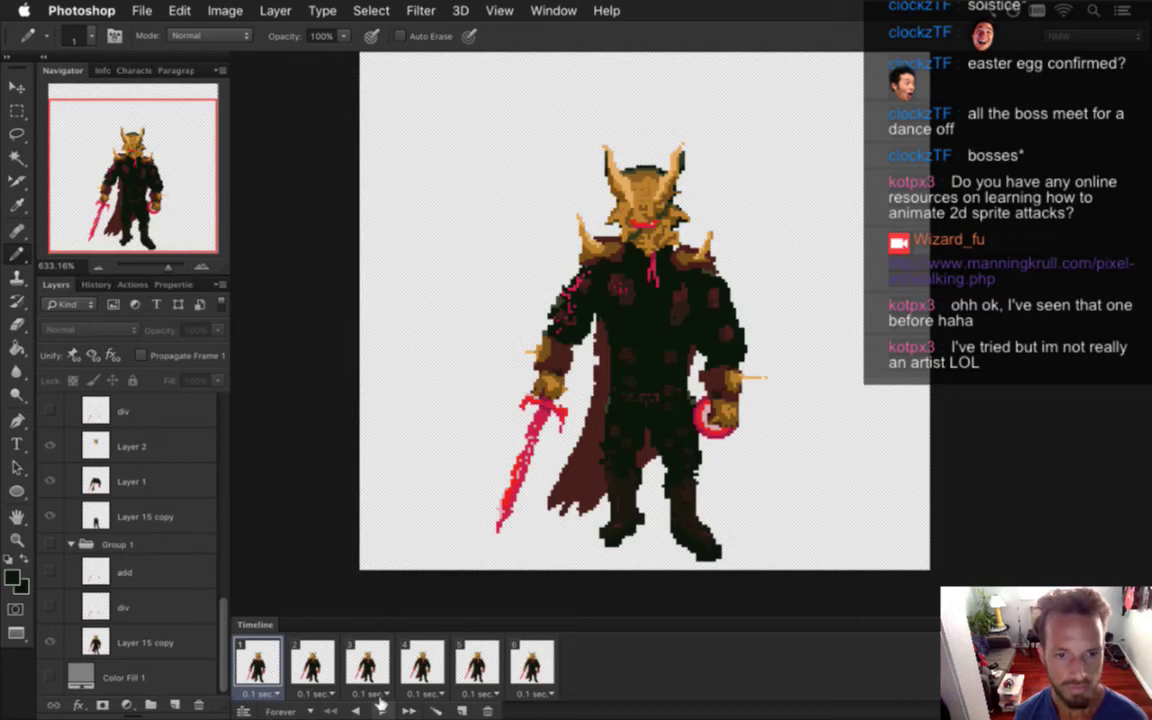
Switch to Xcode, run Songbringer to check the boss in the game, and quit the game
key("super+Tab")
key("super+Tab")
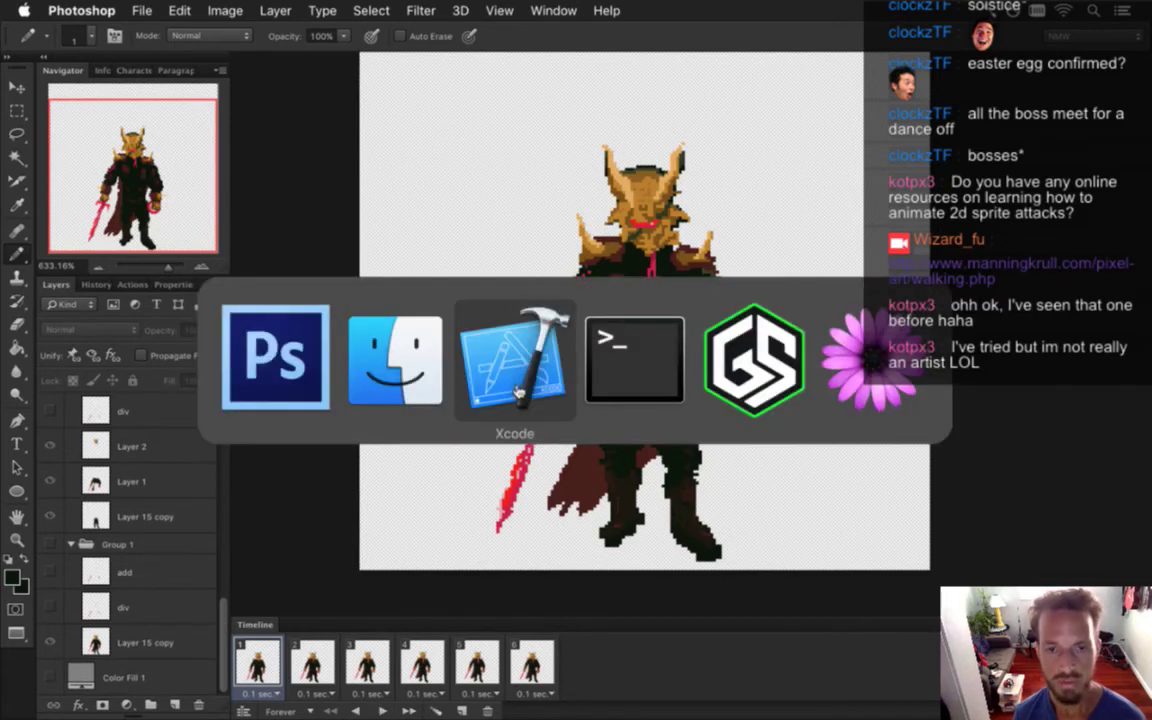
key("super+r")
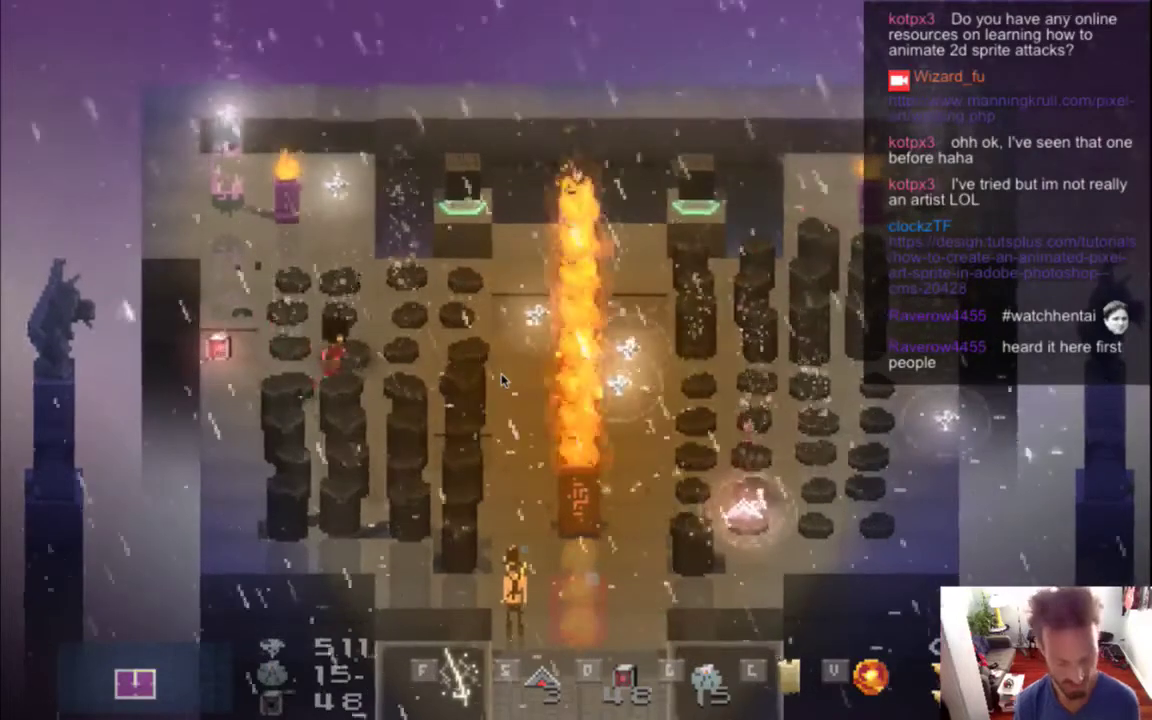
key("super+q")
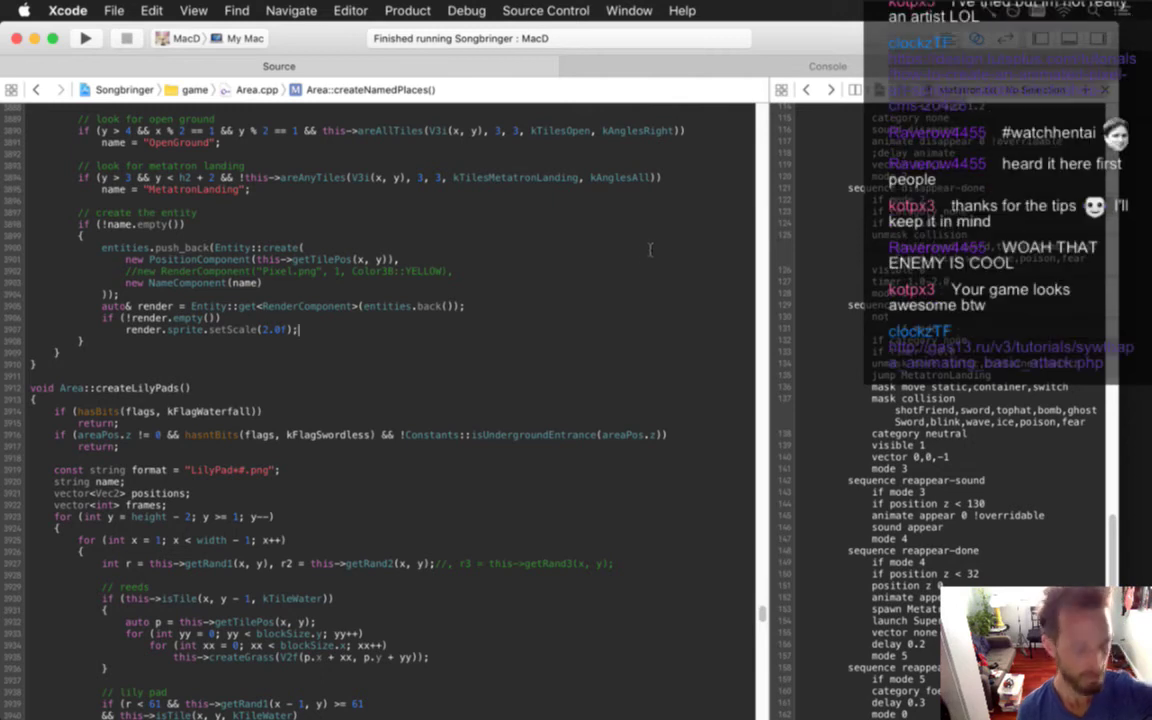
Switch to Safari and search Google for "hentai" in an empty browser window
key("super+Tab")
key("super+shift+Tab")
mouse_move(1149, 180)
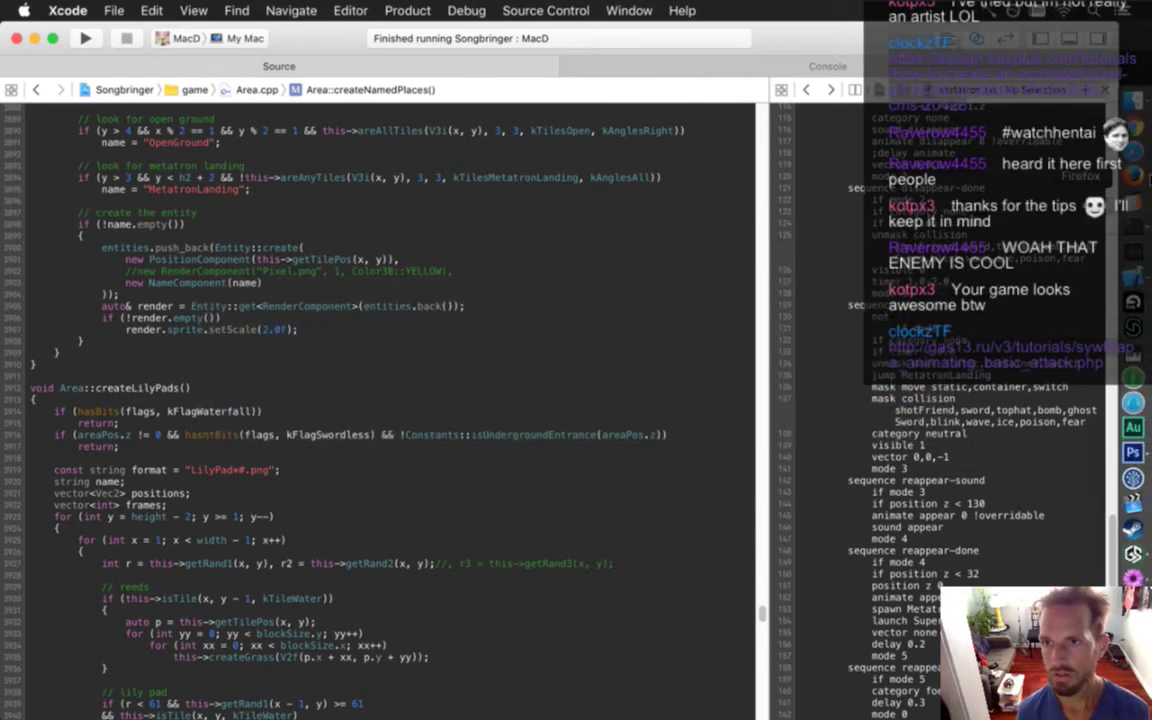
left_click(1133, 151)
left_click(1143, 403)
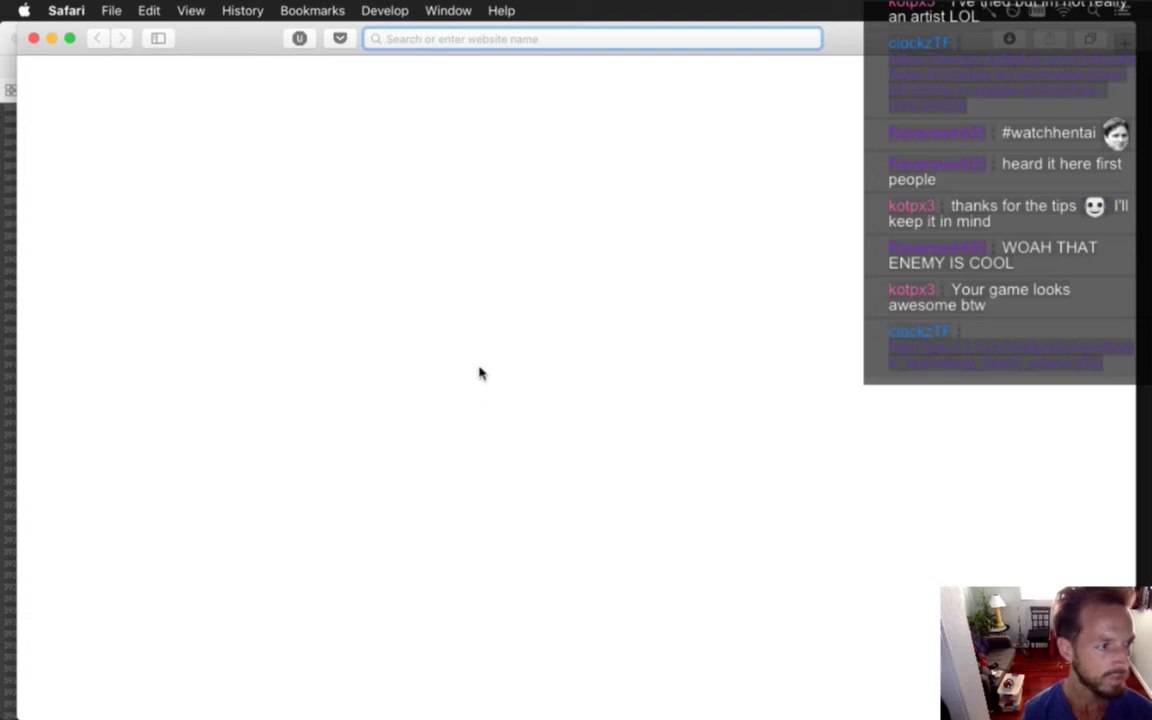
type("hentai")
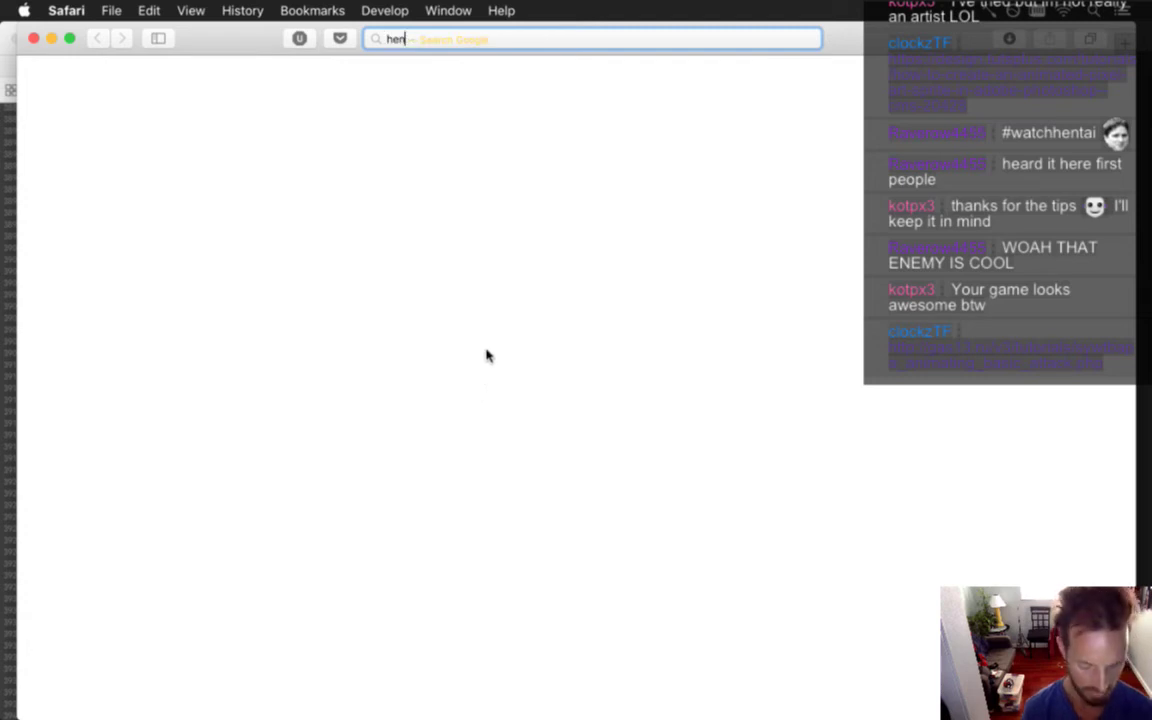
key("Return")
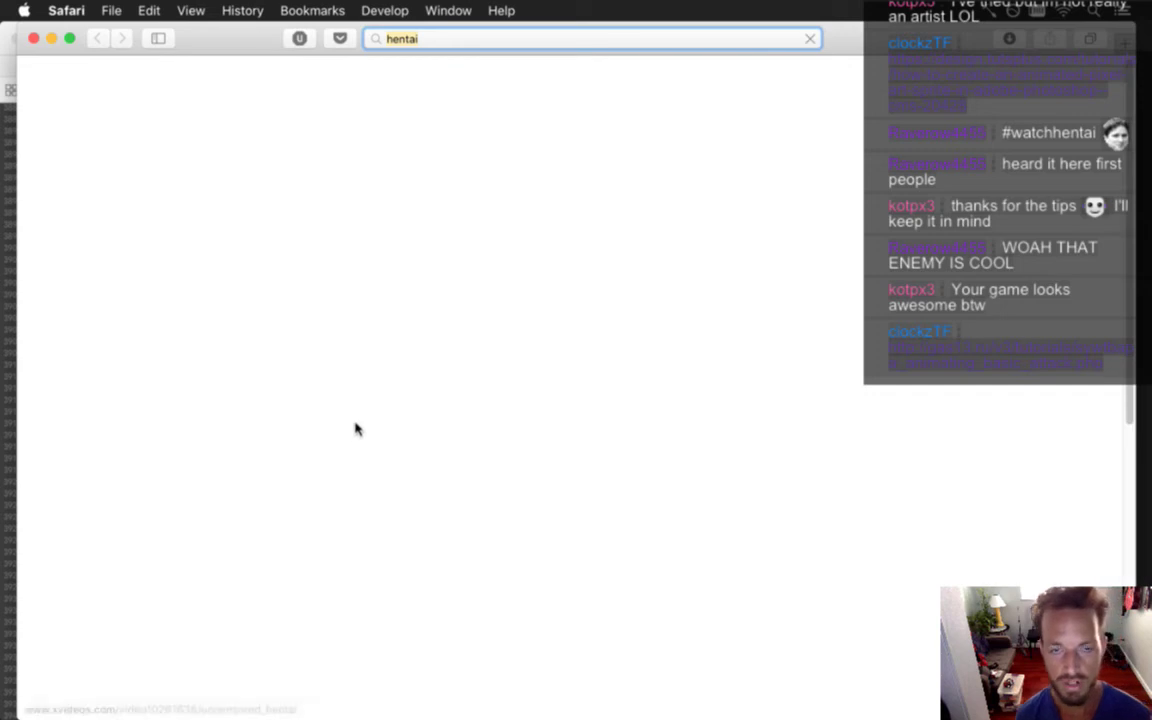
Open the first search result, go back to the results list and close the browser window
key("super+Tab")
left_click(352, 220)
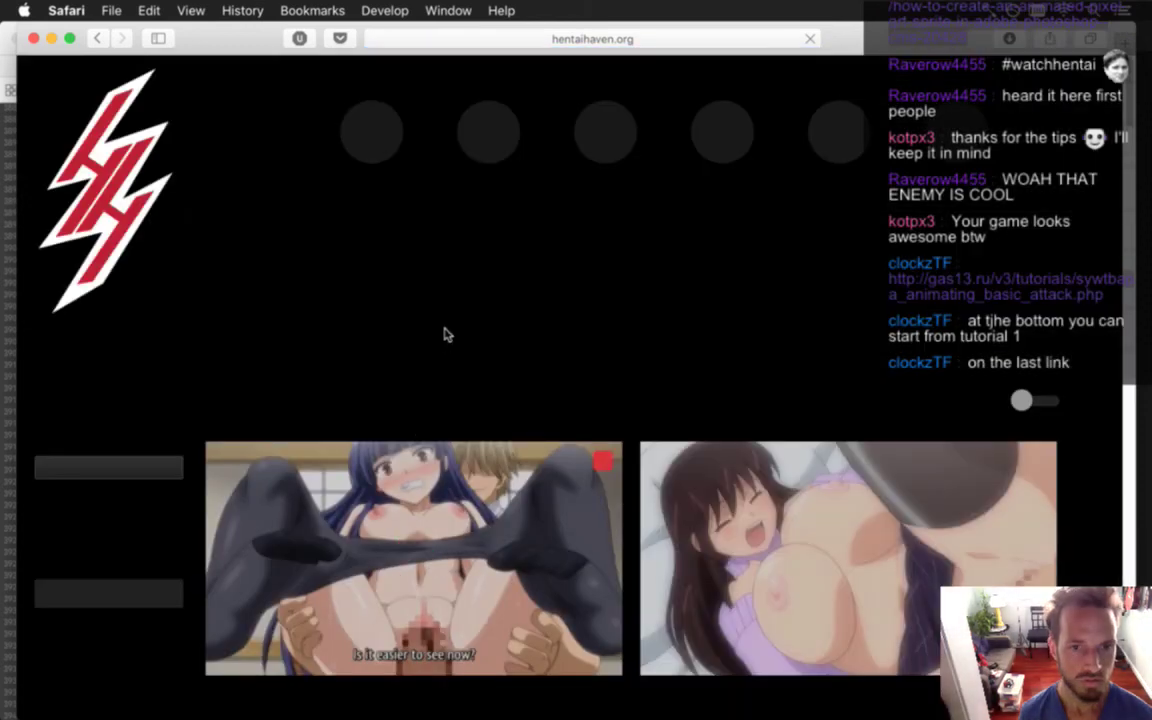
key("super+bracketleft")
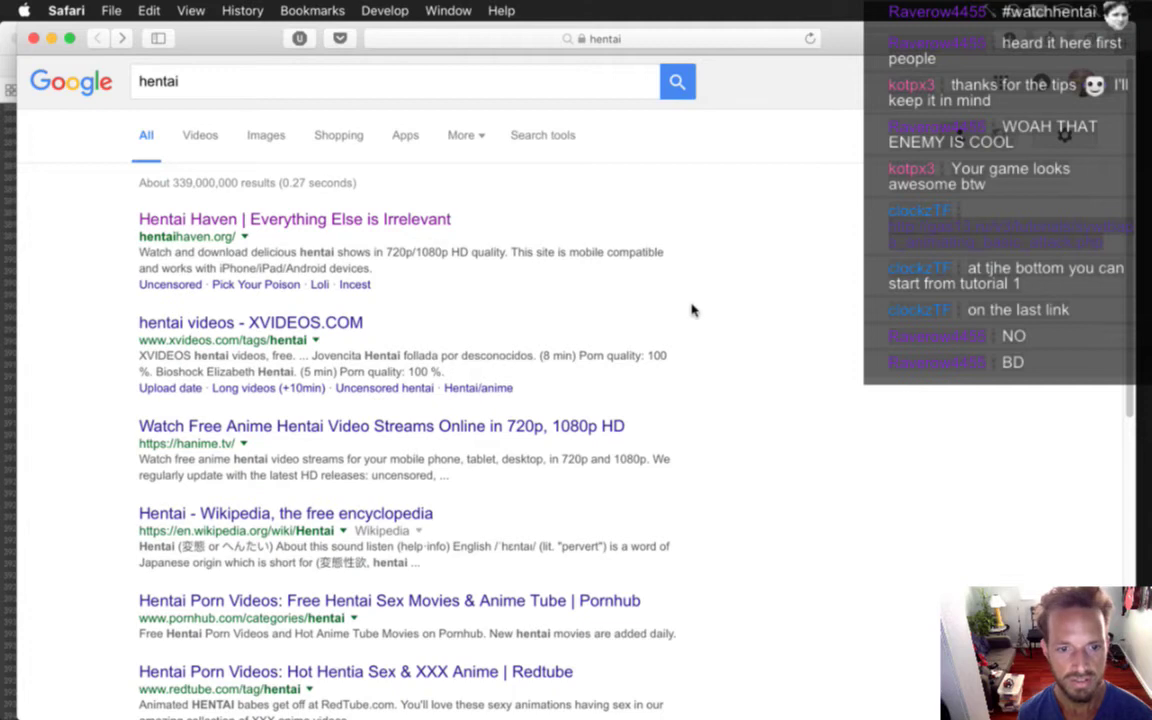
key("super+w")
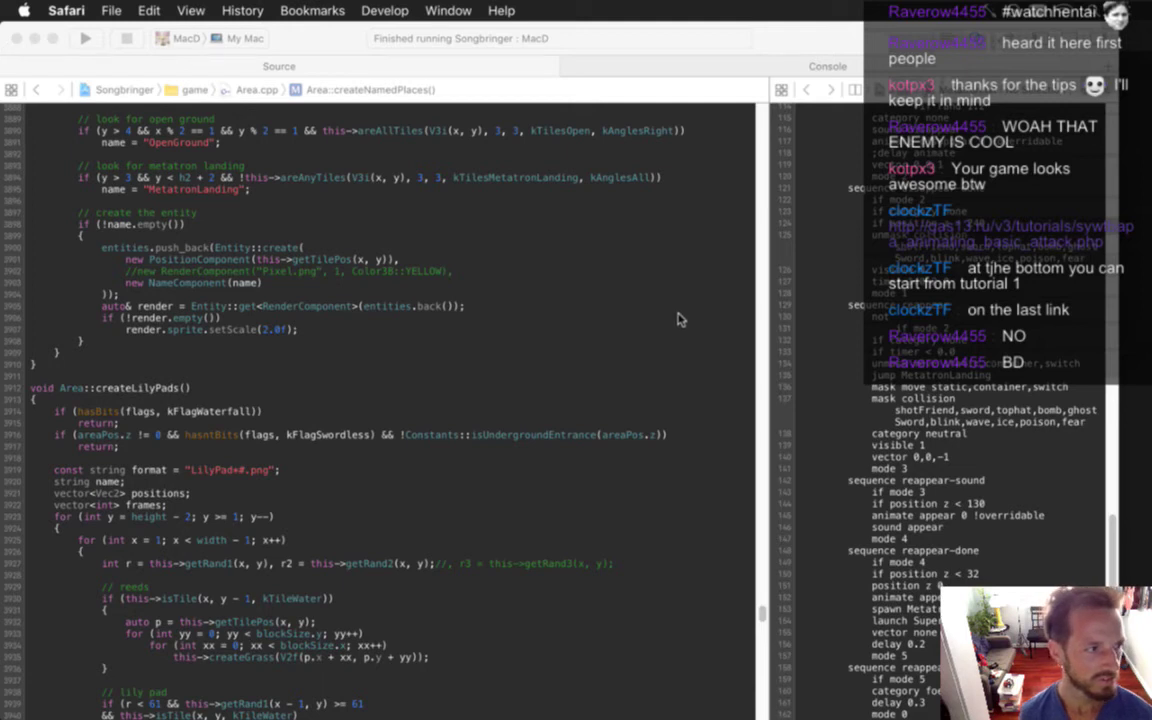
Switch to Photoshop, play and stop the idle loop, and compare the boss's pose in frames 1 and 2
key("super+Tab")
key("super+Tab")
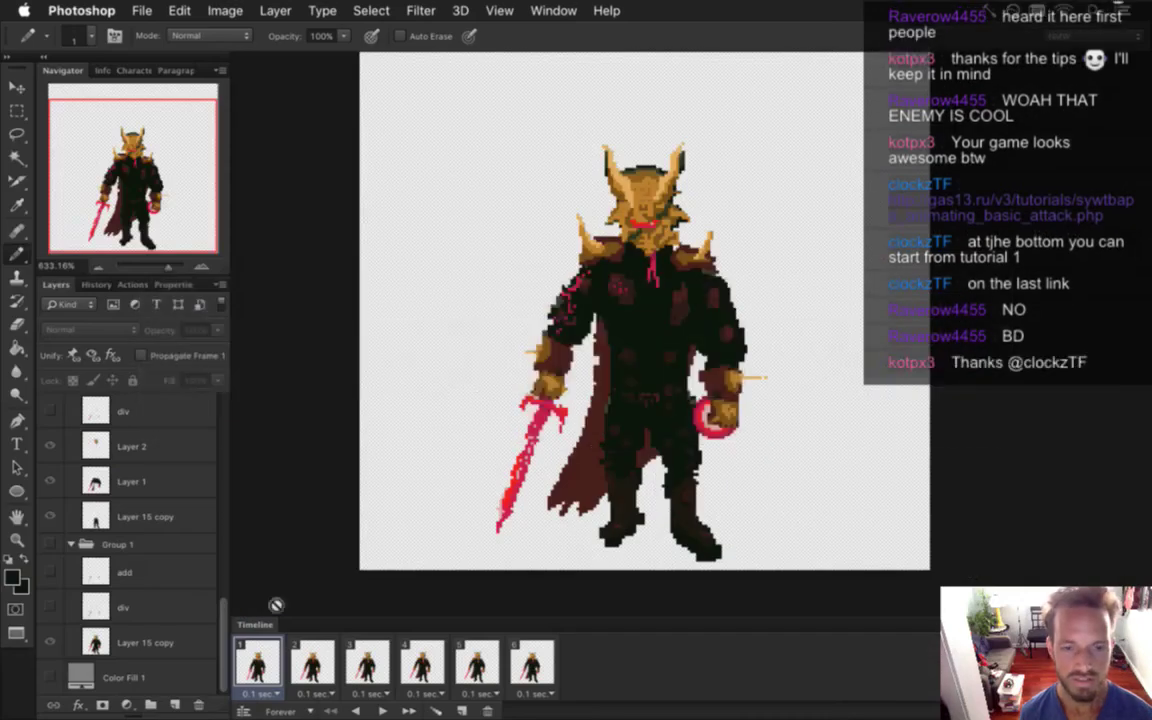
left_click(308, 657)
left_click(270, 653)
left_click(382, 711)
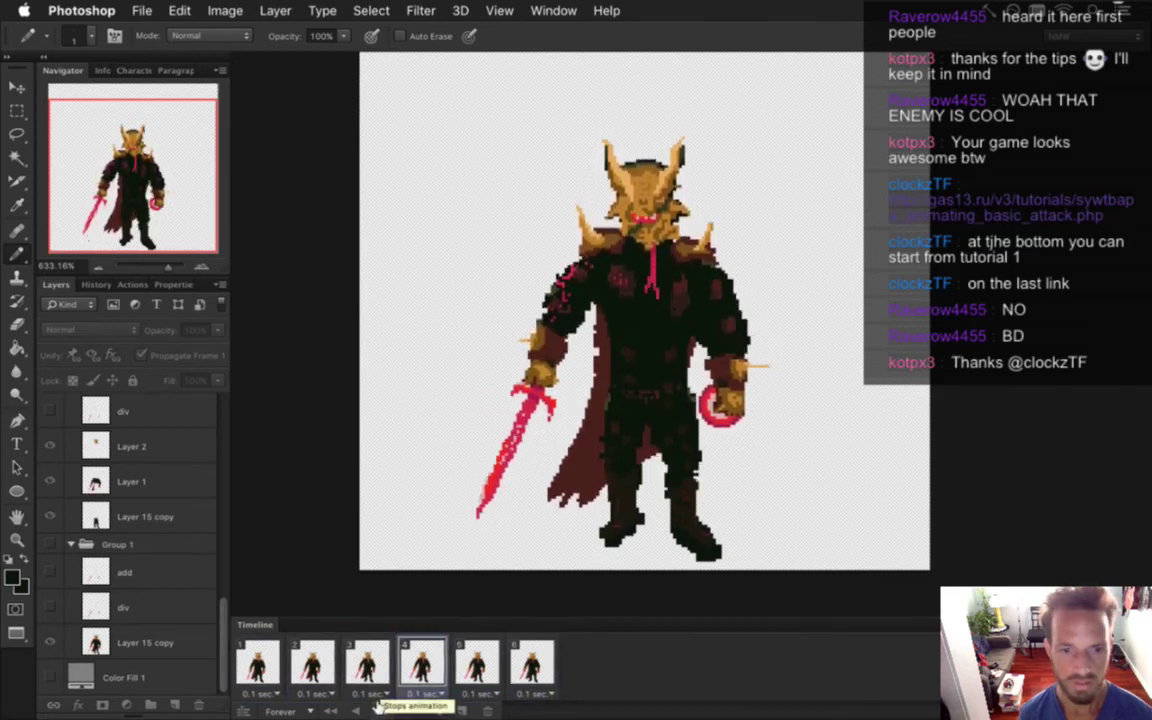
left_click(382, 711)
left_click(311, 658)
left_click(257, 662)
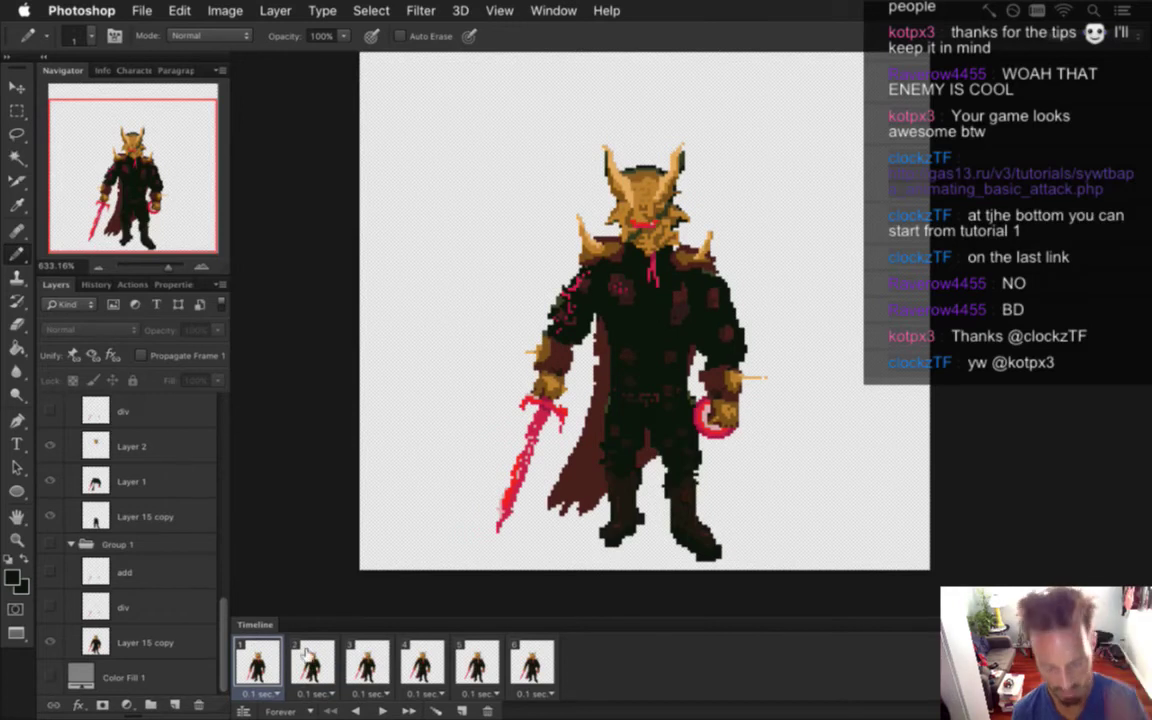
Switch to Terminal and check the Songbringer repository's status with gs
key("super+Tab")
left_click(695, 384)
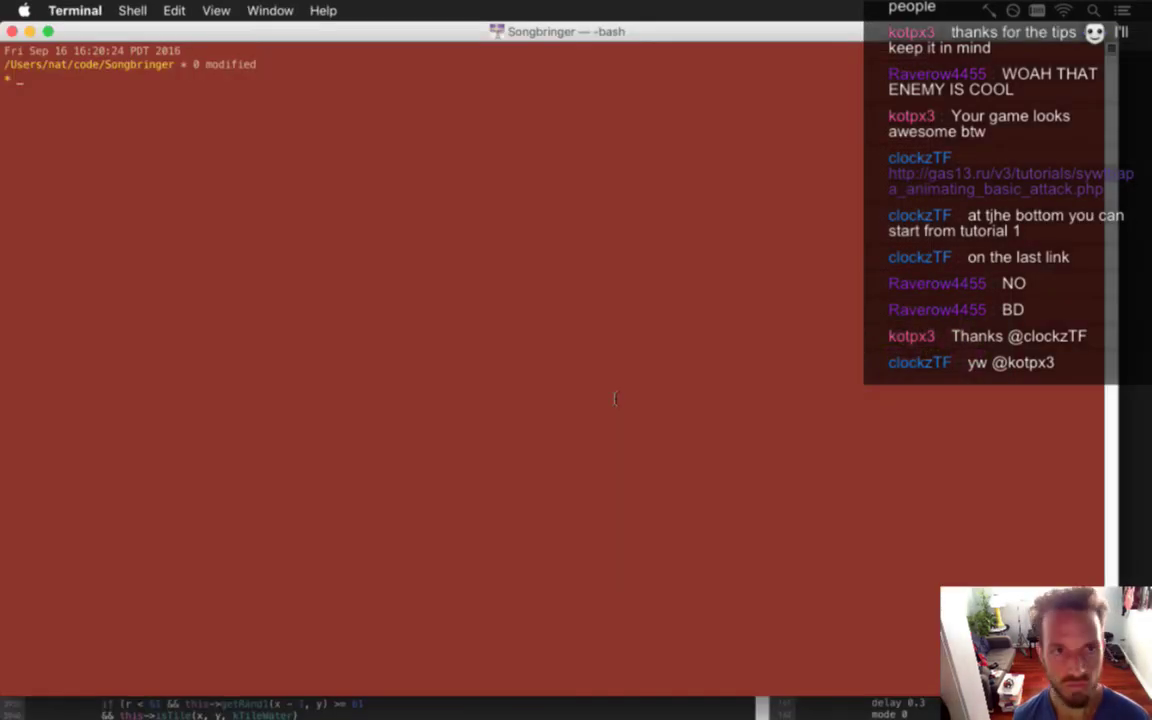
type("gs")
key("Return")
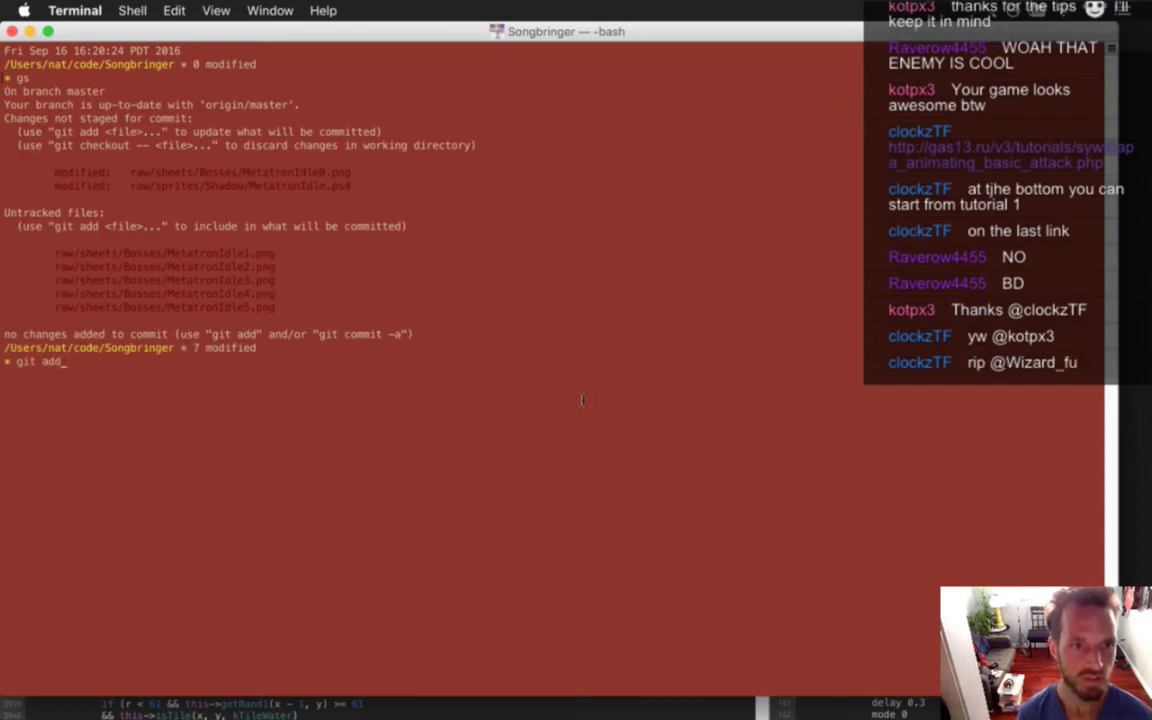
Stage all changes with git addall and check the differences with the d command
type("git addall")
key("Return")
type("d")
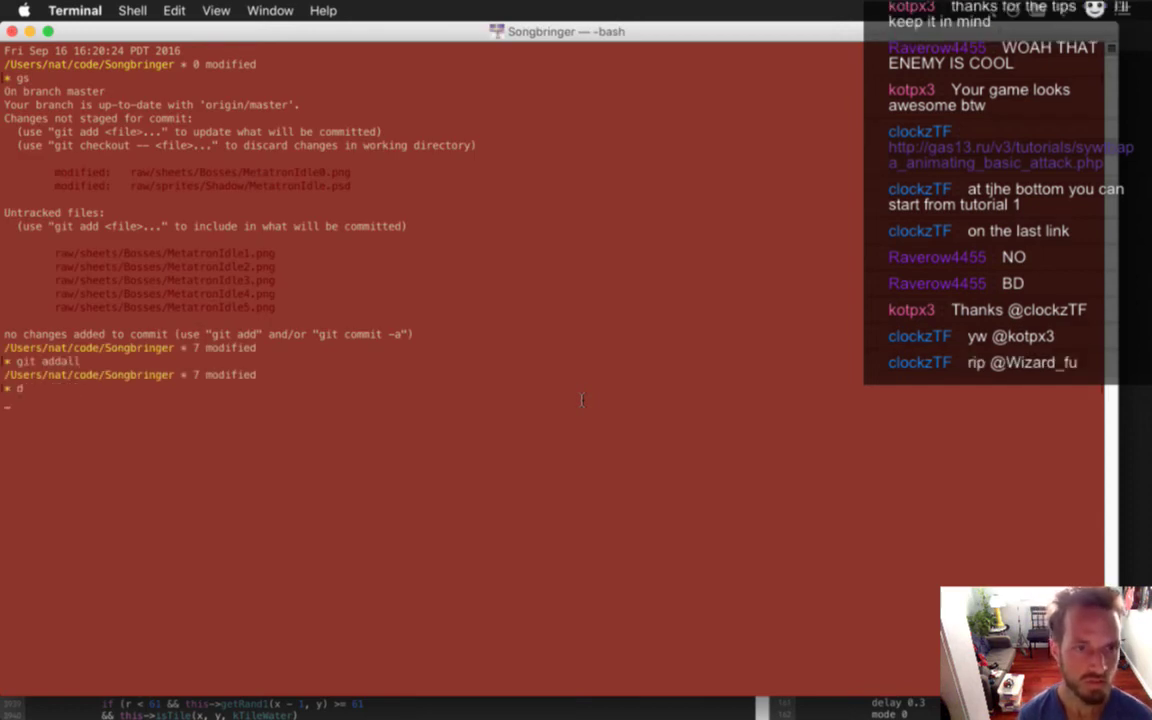
key("Return")
type(":q")
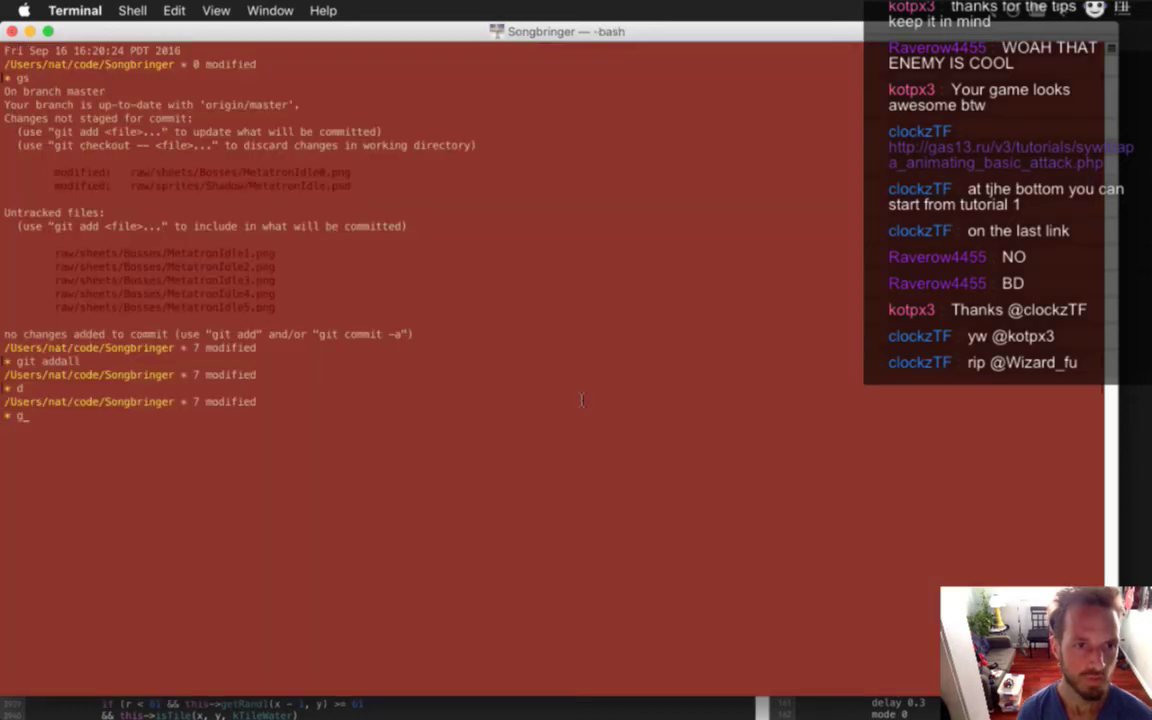
Commit the staged boss idle files with gc and push them to the remote with gp
type("i")
key("Escape")
type("q")
key("Return")
type("gp")
key("Return")
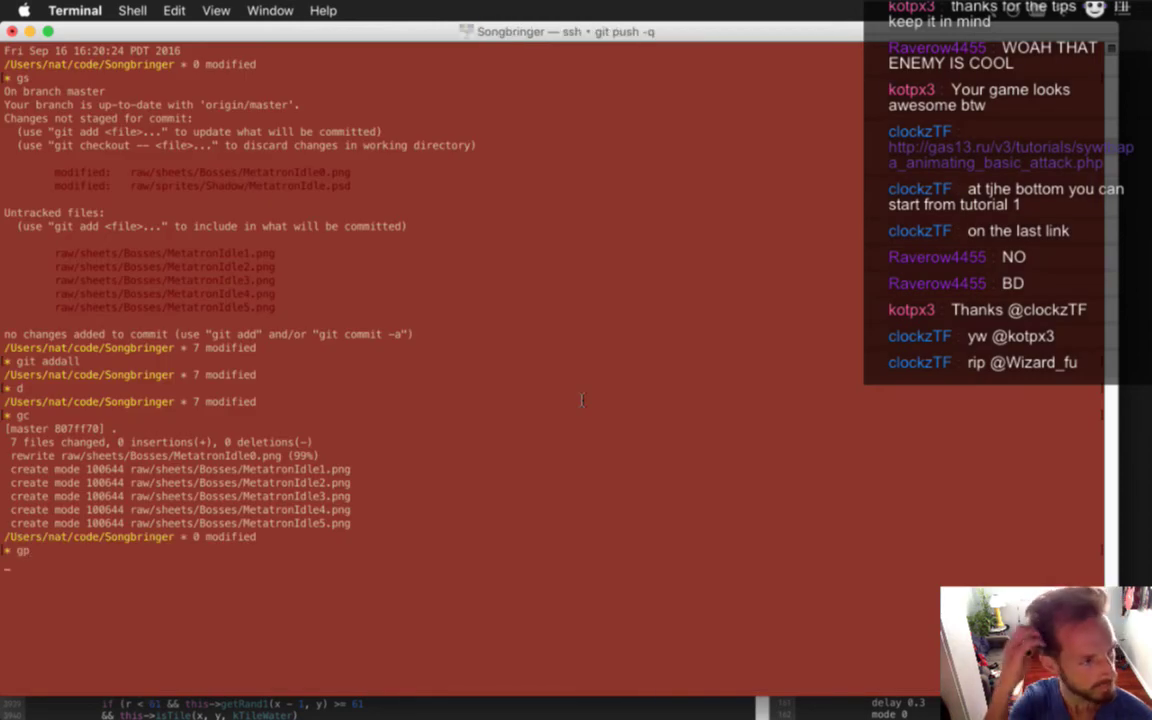
key("ctrl+l")
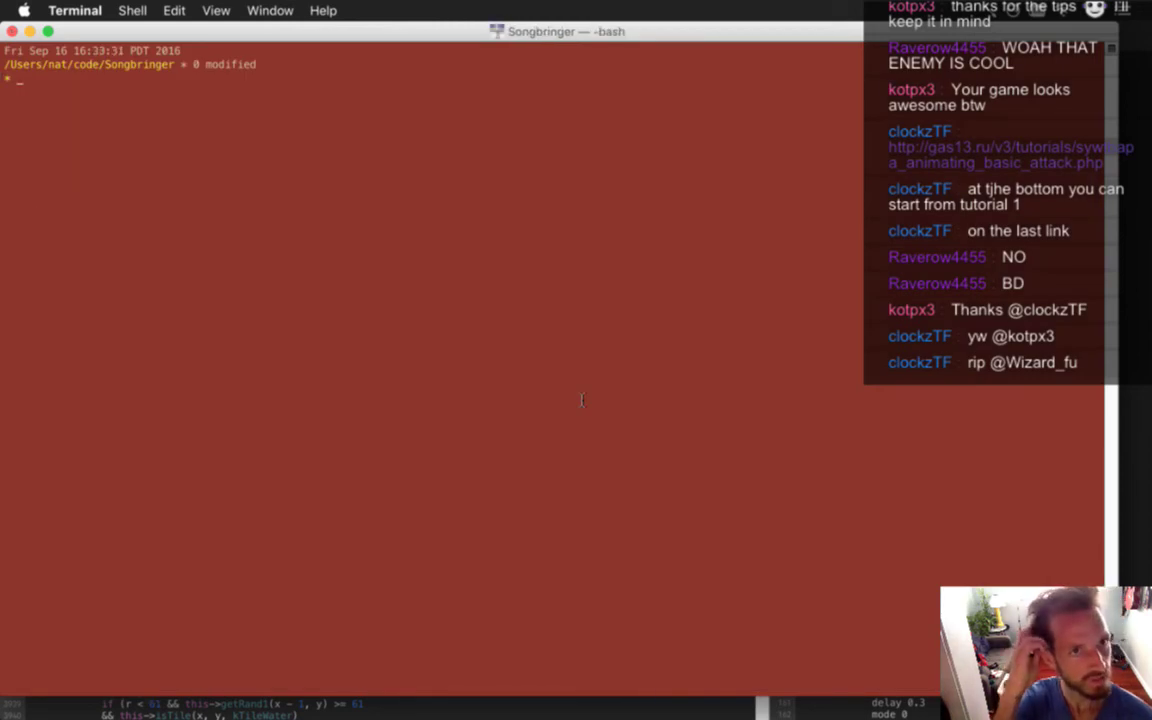
Return to Photoshop, select all six animation frames and show the Color Fill 1 layer in them
key("super+Tab")
key("super+Tab")
key("super+shift+Tab")
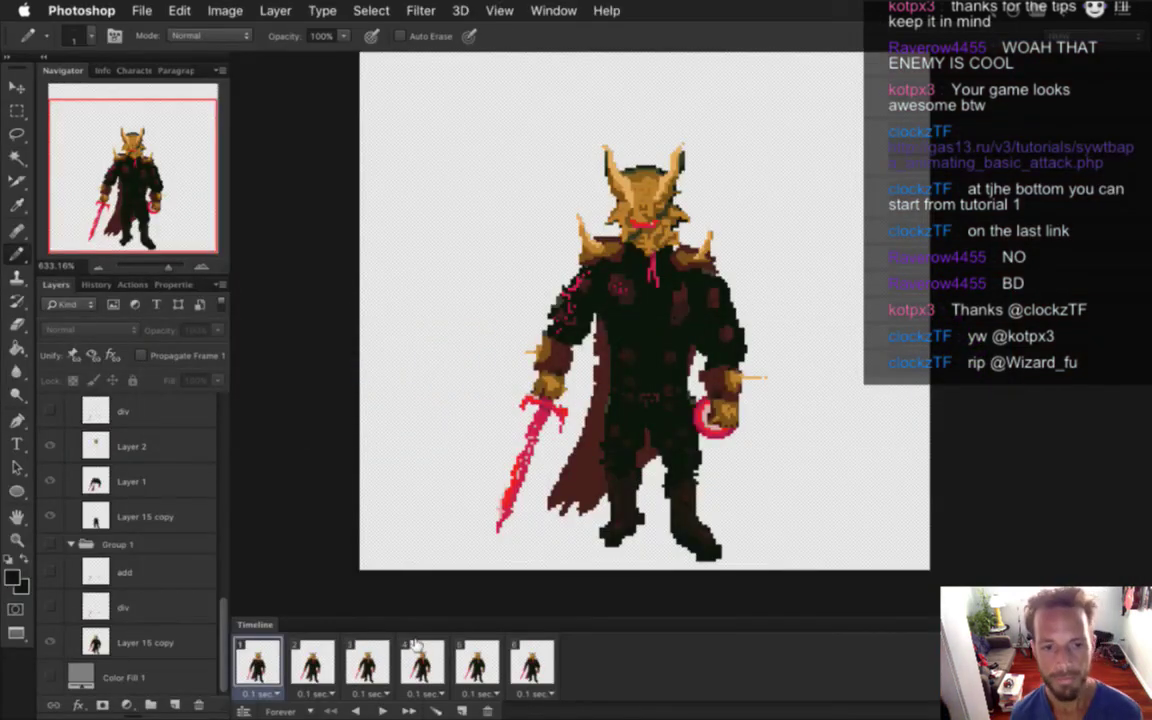
left_click(524, 666, "shift")
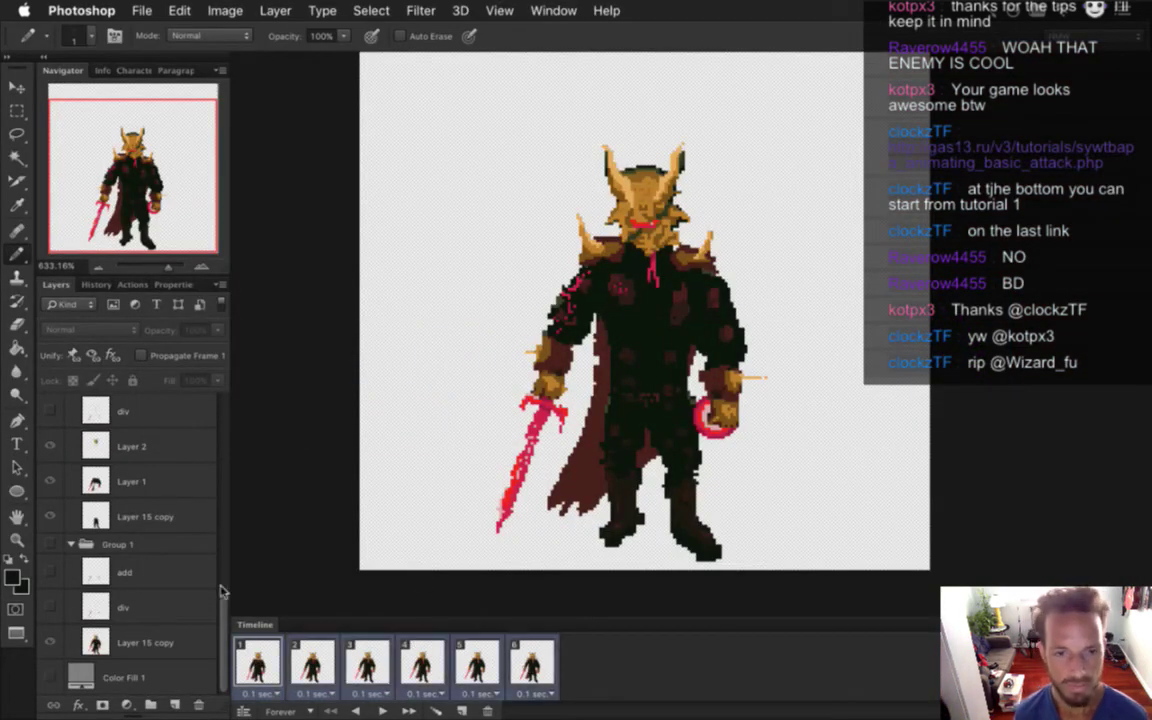
left_click(50, 677)
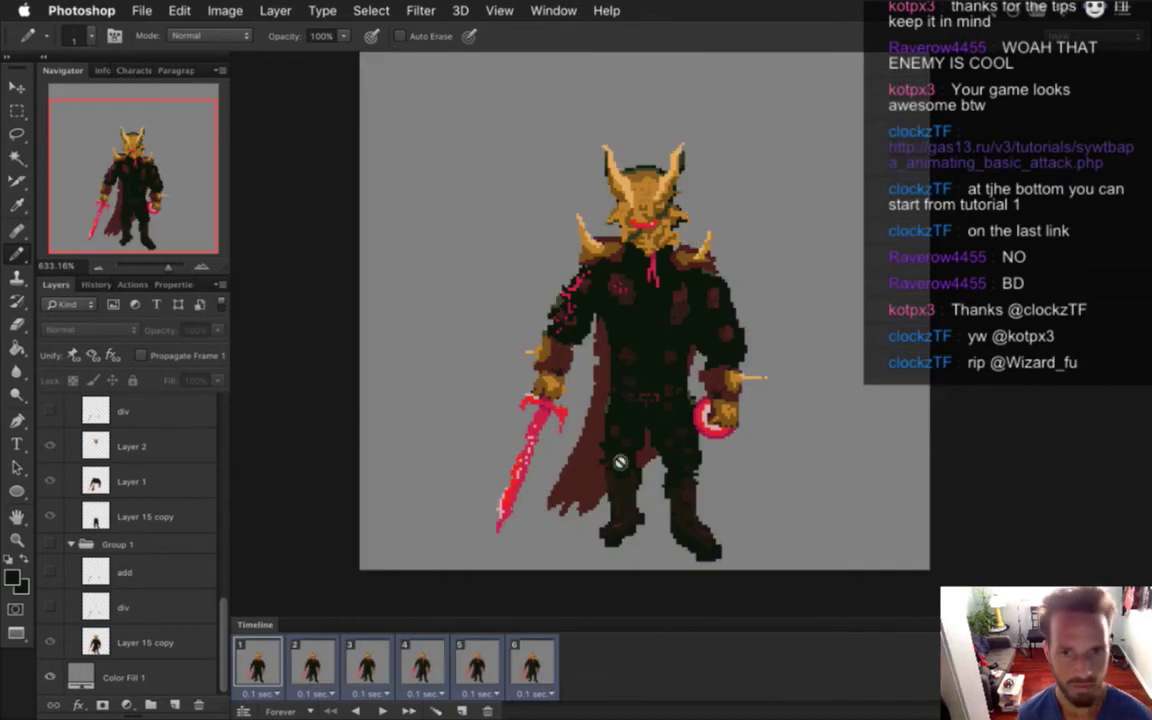
Select frame 2, collapse the Group 1 layer group and rename it orig
left_click_drag(604, 469, 661, 470)
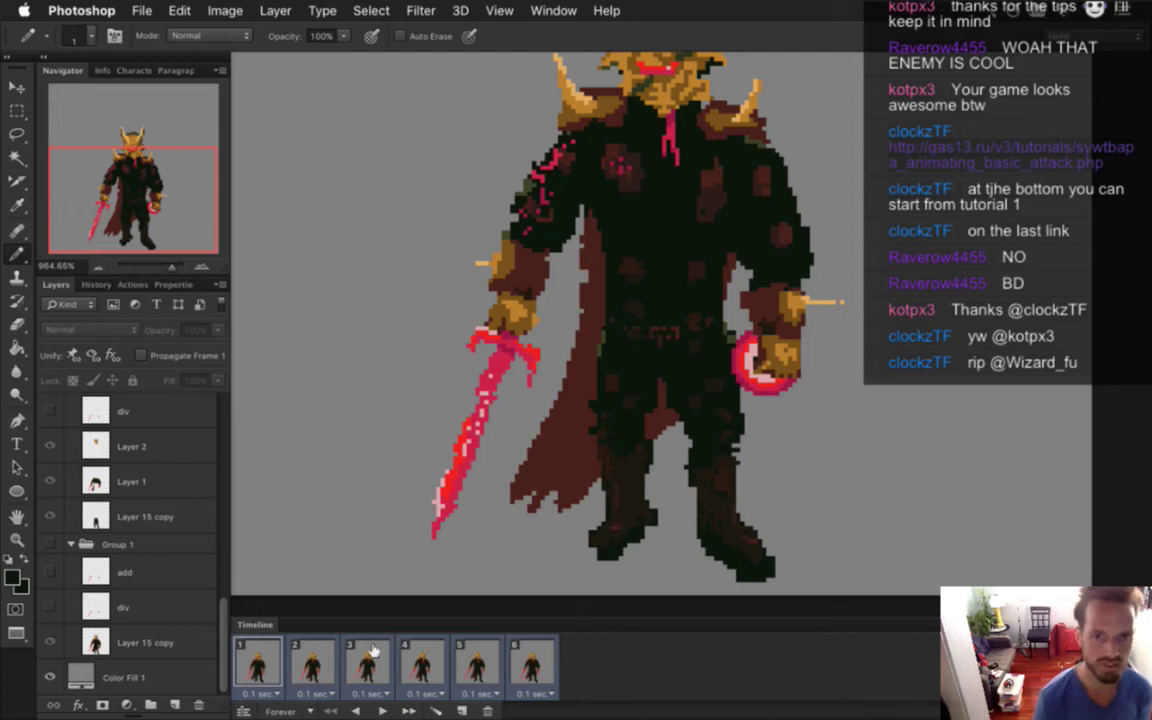
left_click(314, 660)
left_click_drag(224, 630, 224, 607)
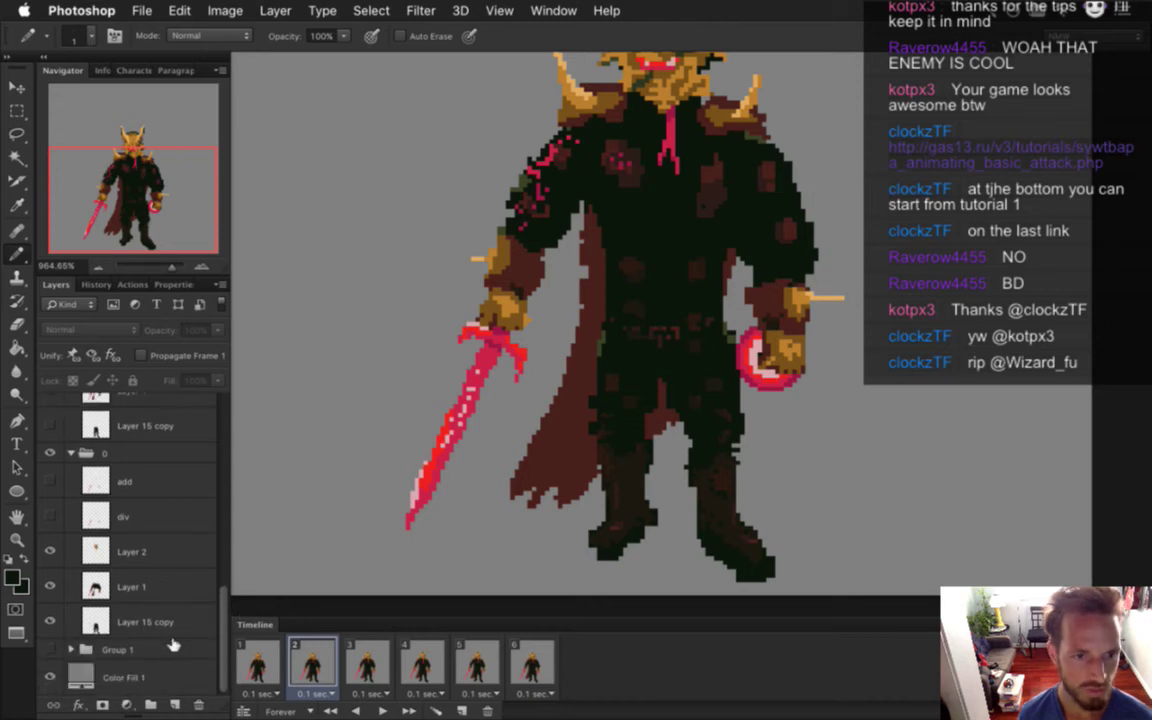
double_click(115, 649)
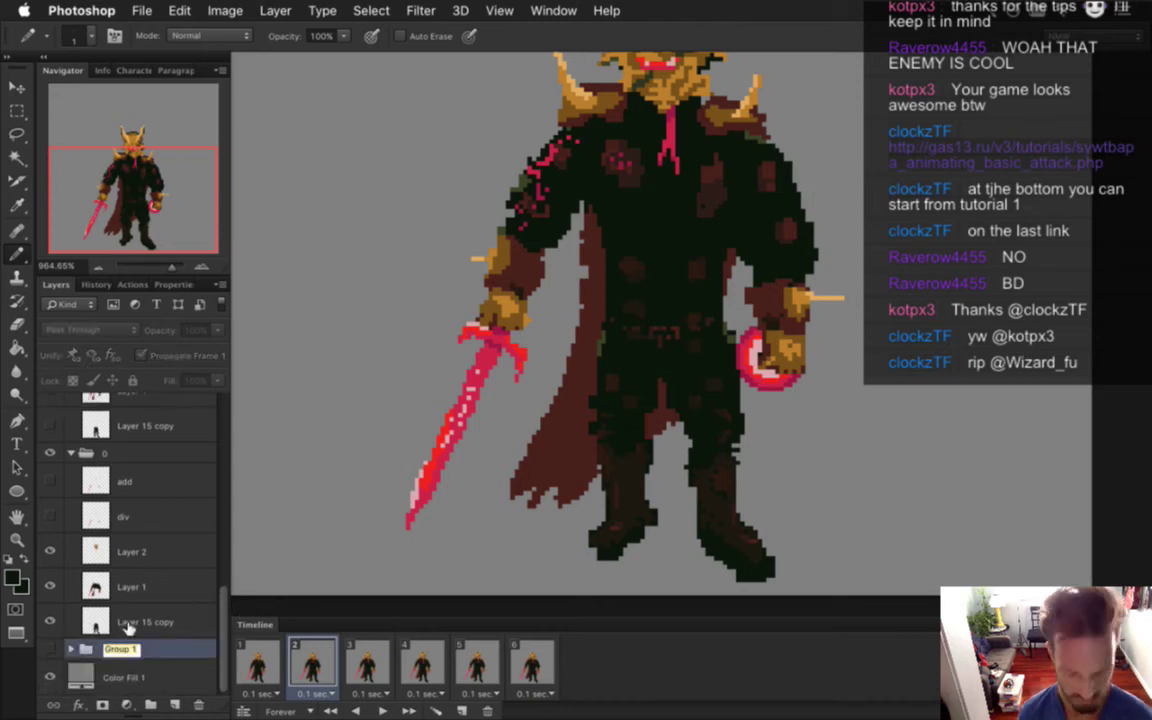
type("orig")
key("Return")
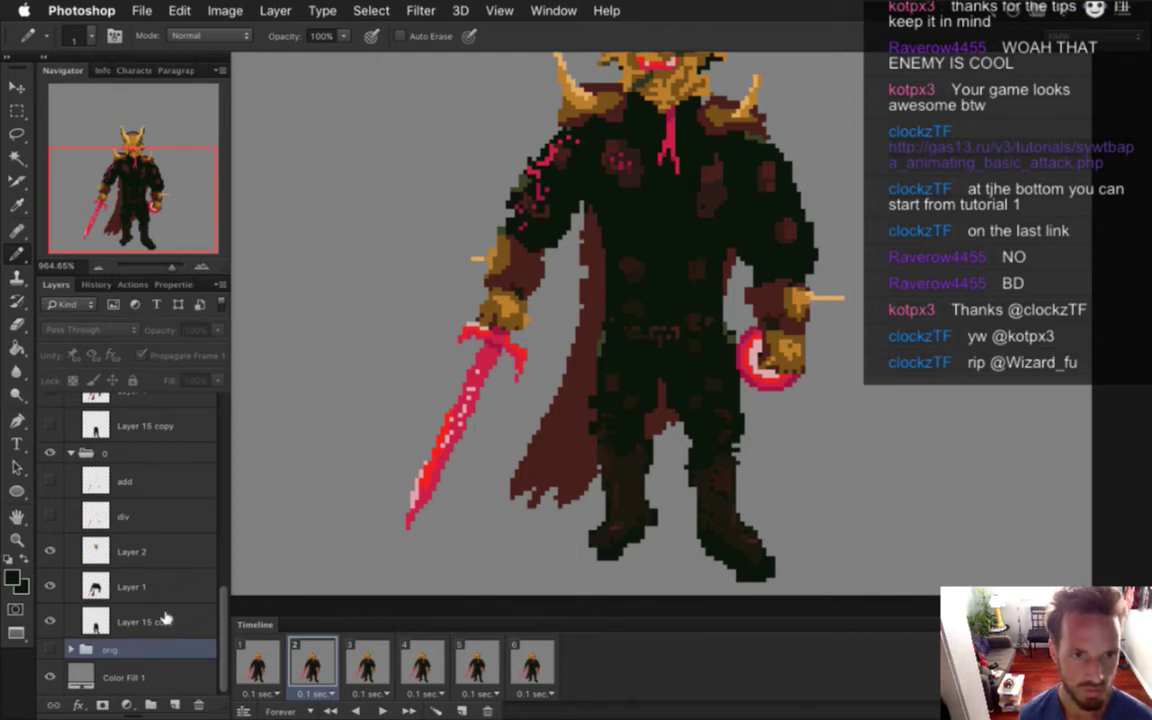
Compare the boss's pose in frames 1 and 2 and play the idle loop against the gray background
left_click(258, 662)
left_click(312, 660)
left_click(262, 656)
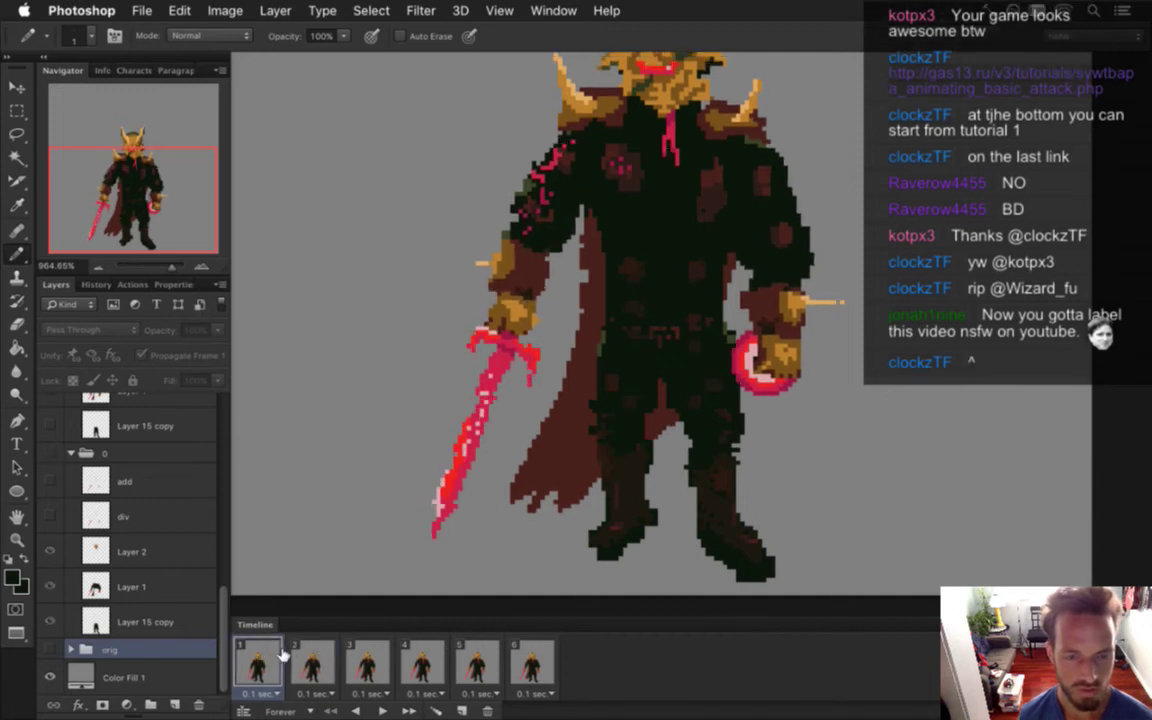
left_click(314, 664)
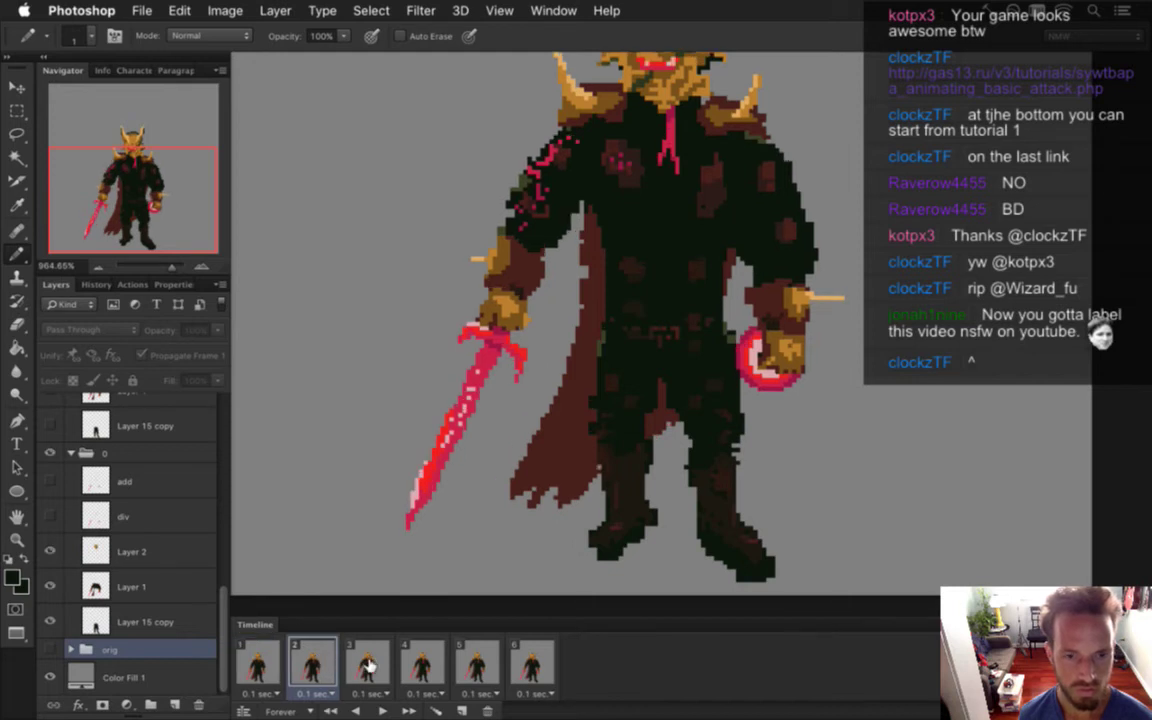
left_click(257, 664)
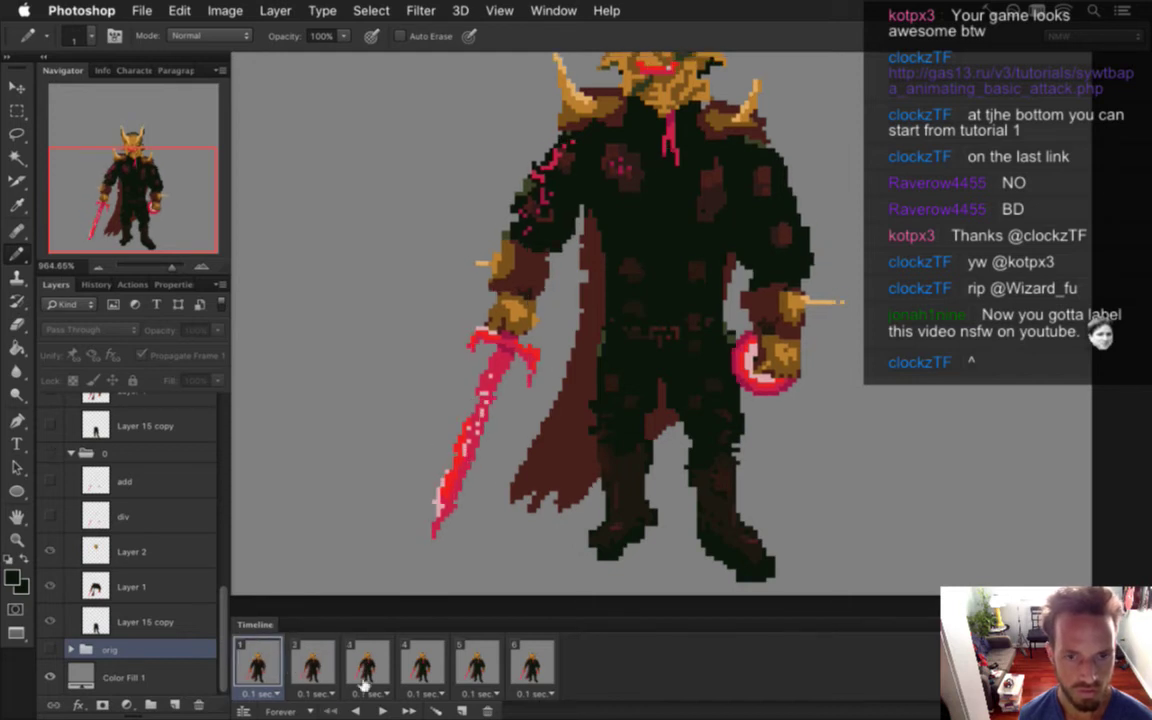
left_click_drag(554, 457, 475, 542)
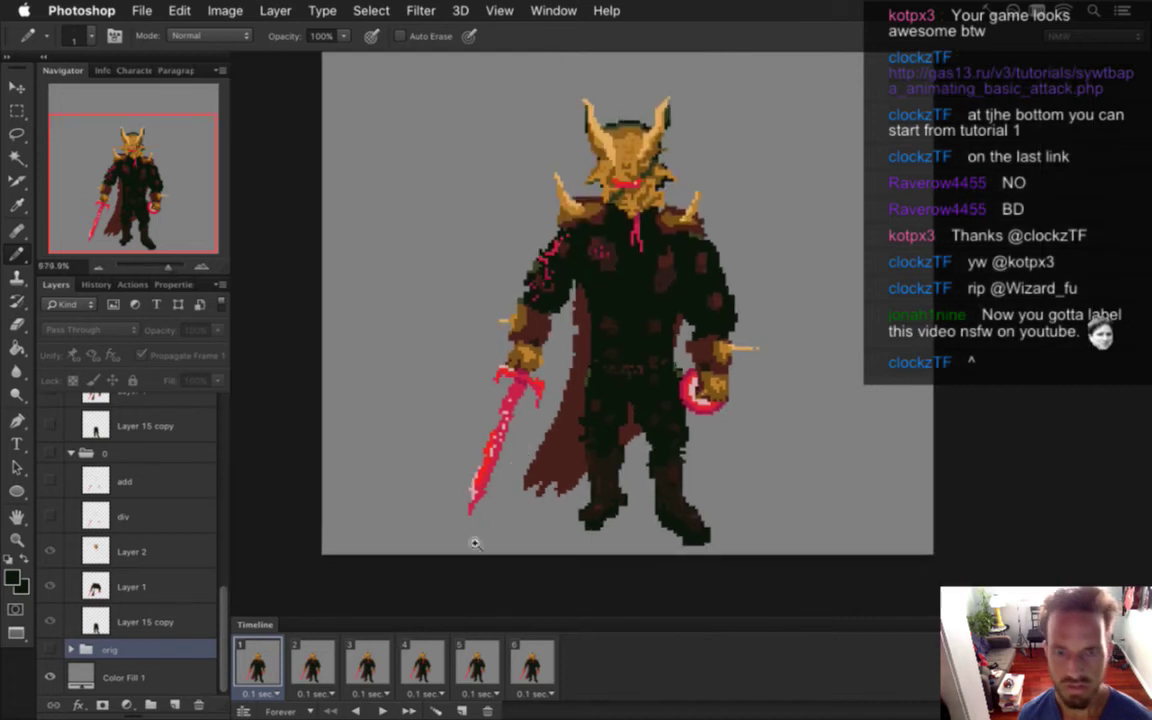
left_click(386, 709)
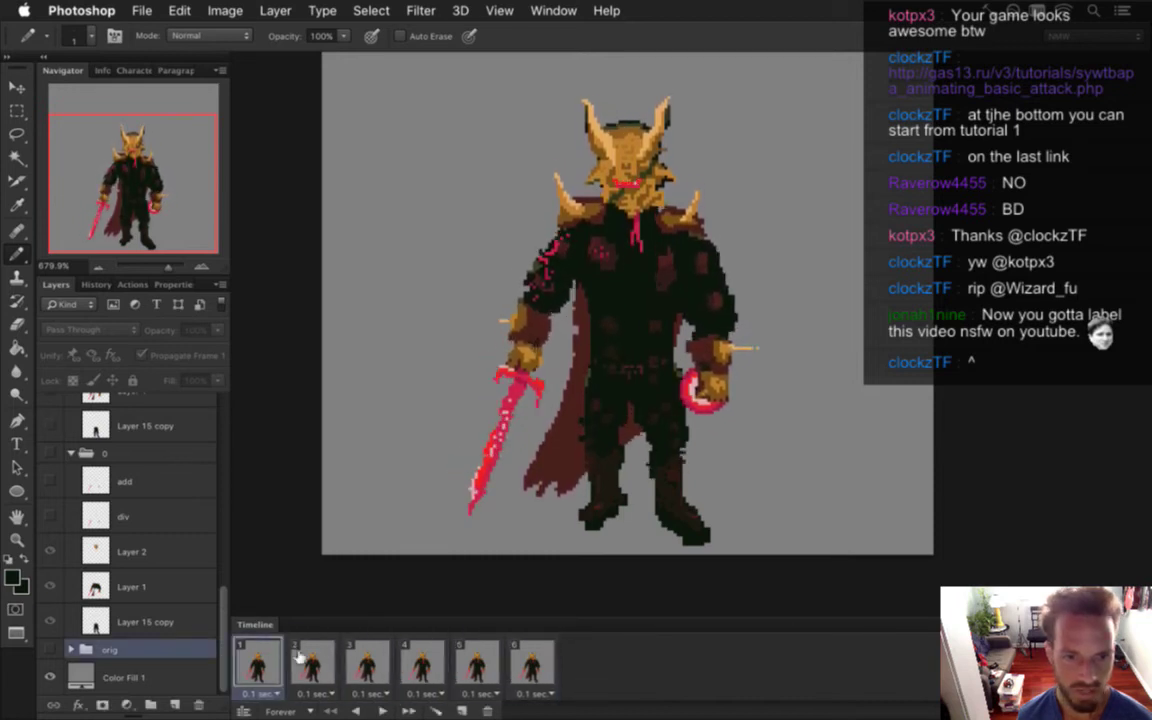
left_click(386, 709)
Duplicate frame 2 of the idle animation, compare frames 5 to 7 and delete frame 6
left_click(461, 707)
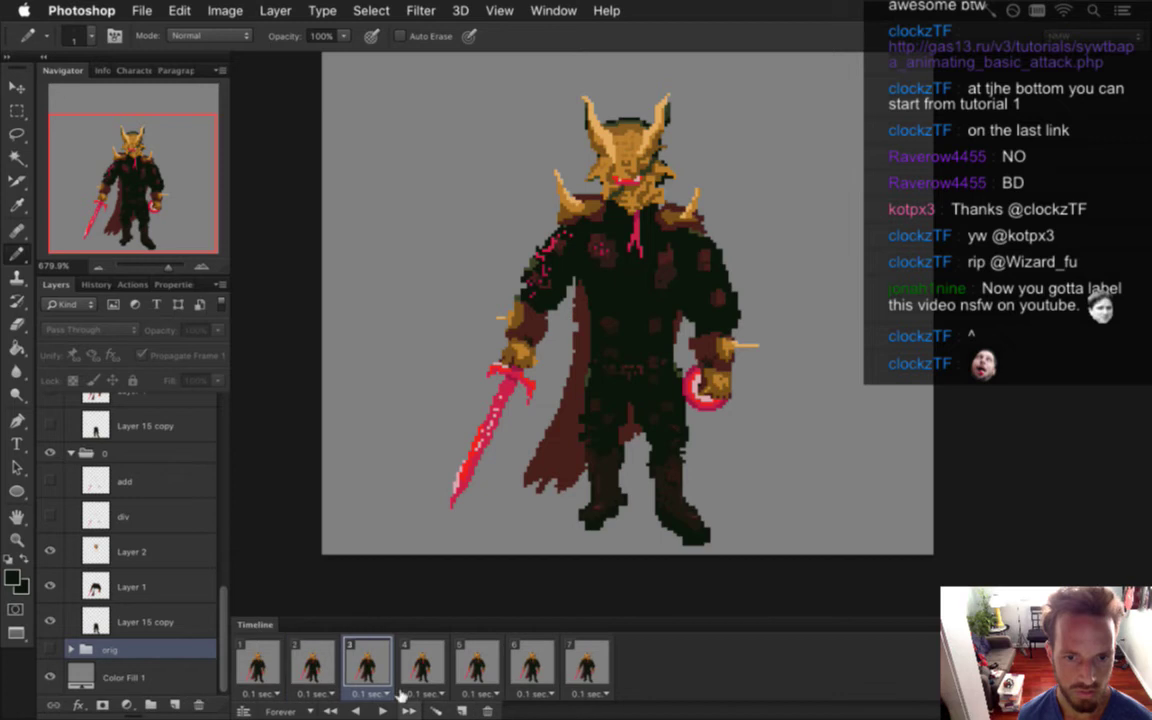
left_click(519, 686)
left_click(476, 668)
left_click(531, 668)
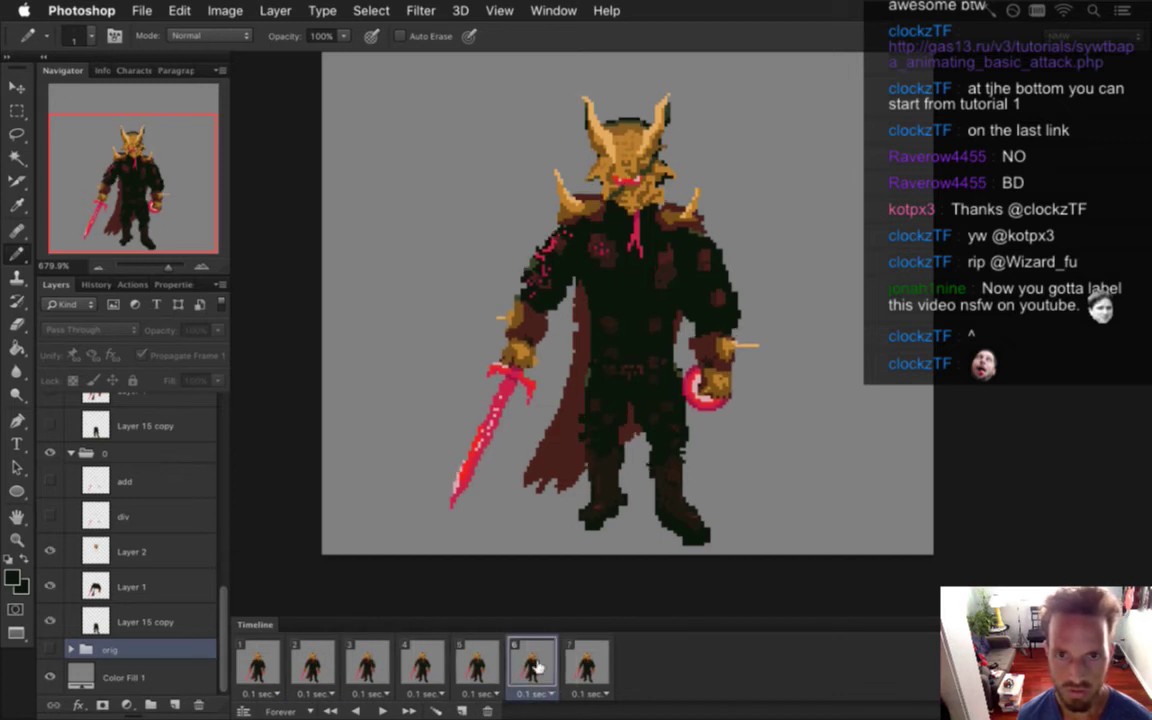
left_click(570, 663)
left_click(519, 666)
left_click(483, 666)
left_click(527, 668)
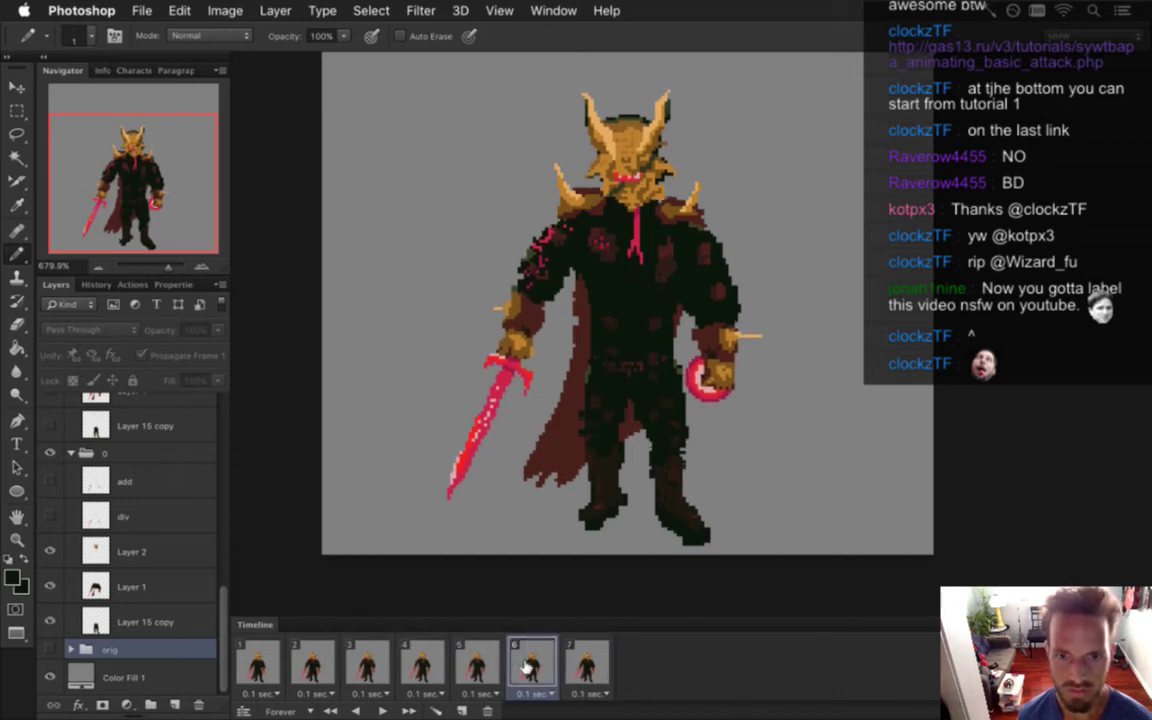
left_click(489, 709)
Step through the idle animation from frame 1 to 6 and compare the poses in frames 5 and 6
left_click(479, 665)
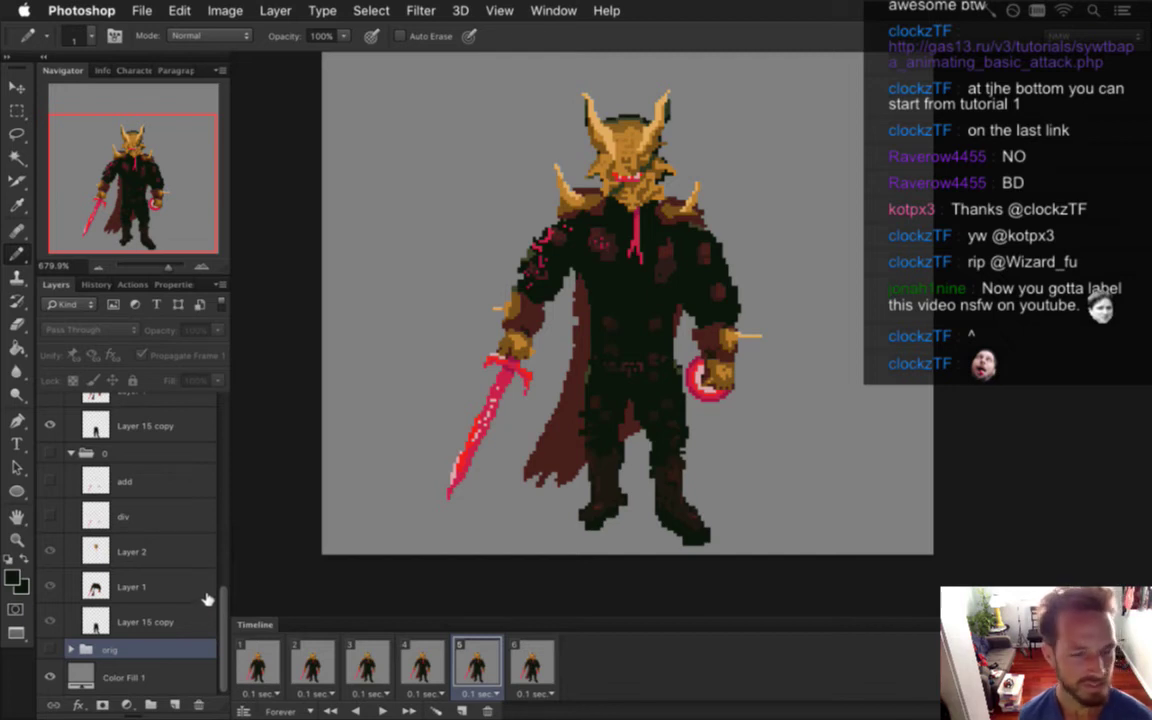
left_click(276, 668)
left_click(304, 656)
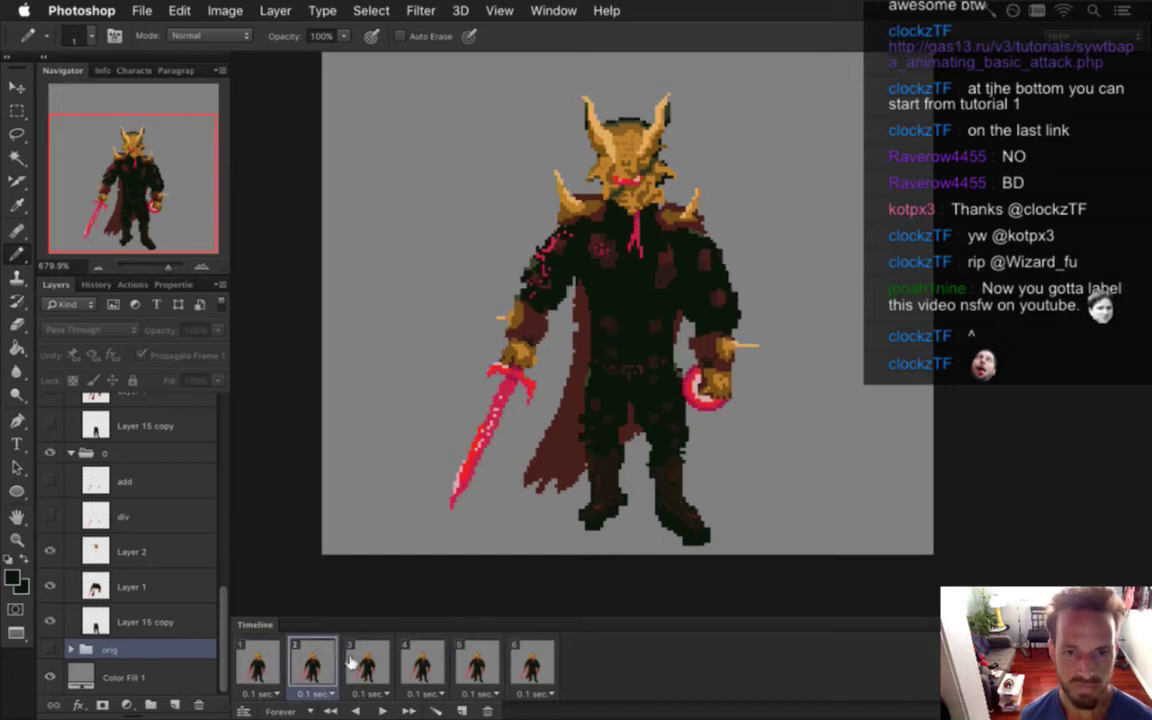
left_click(366, 664)
left_click(421, 664)
left_click(476, 670)
left_click(536, 665)
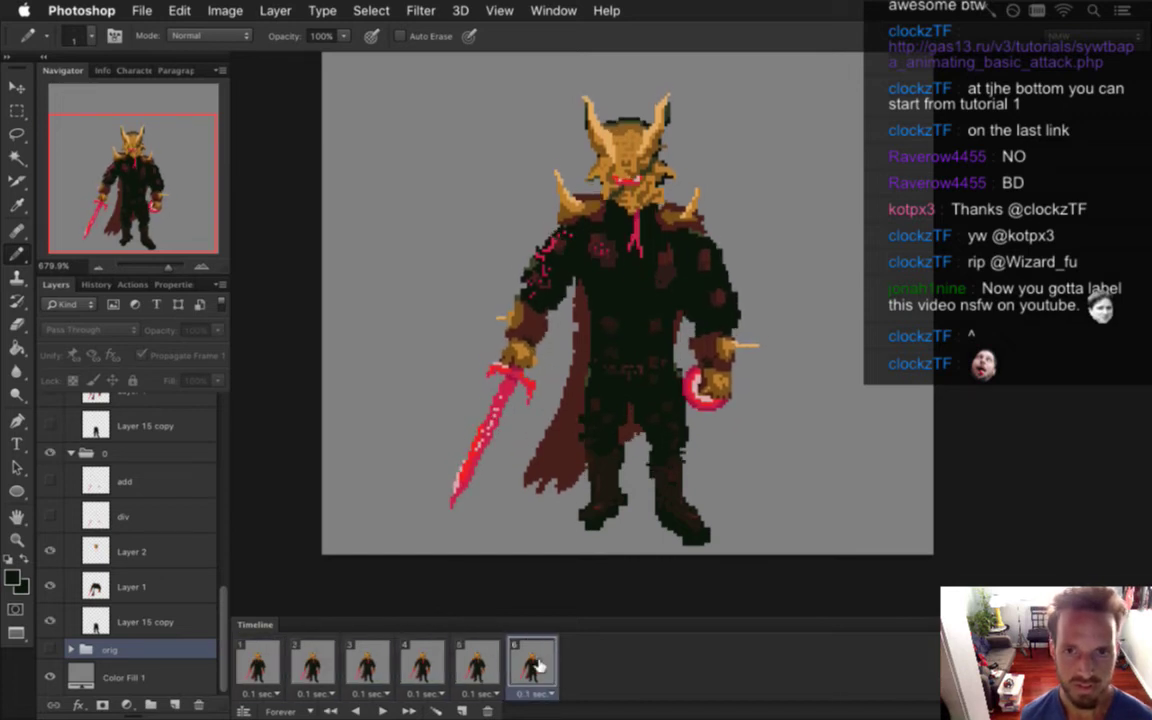
left_click(495, 665)
left_click(538, 663)
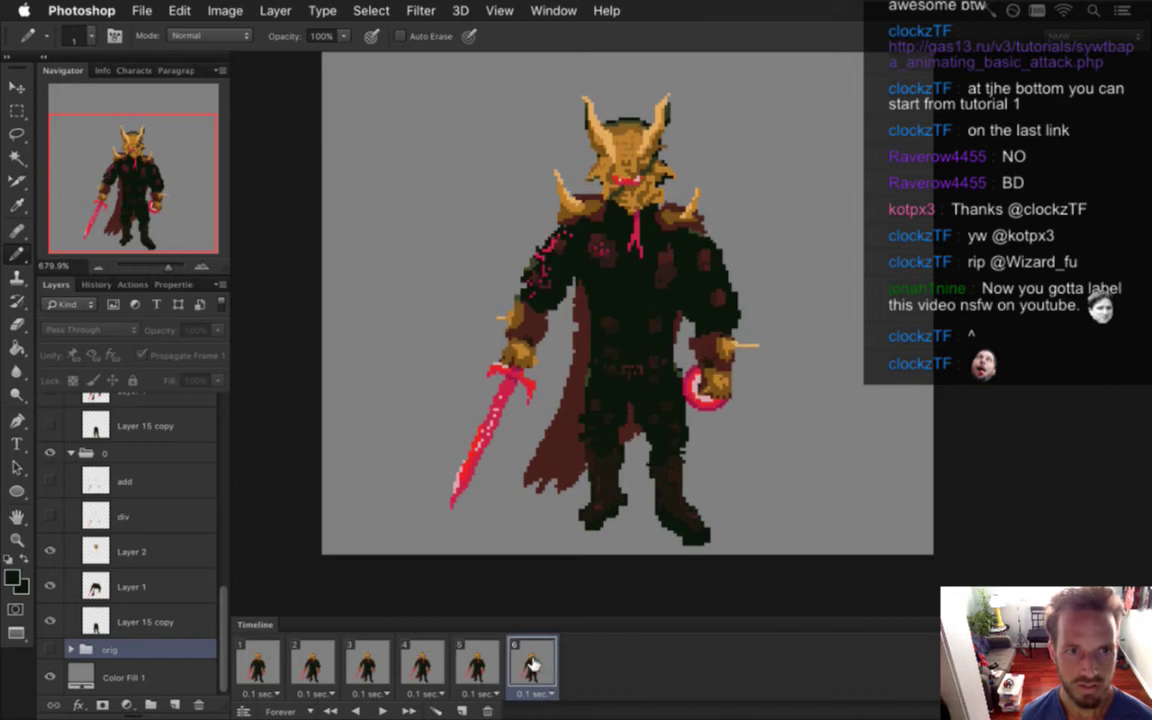
left_click(476, 663)
left_click(519, 665)
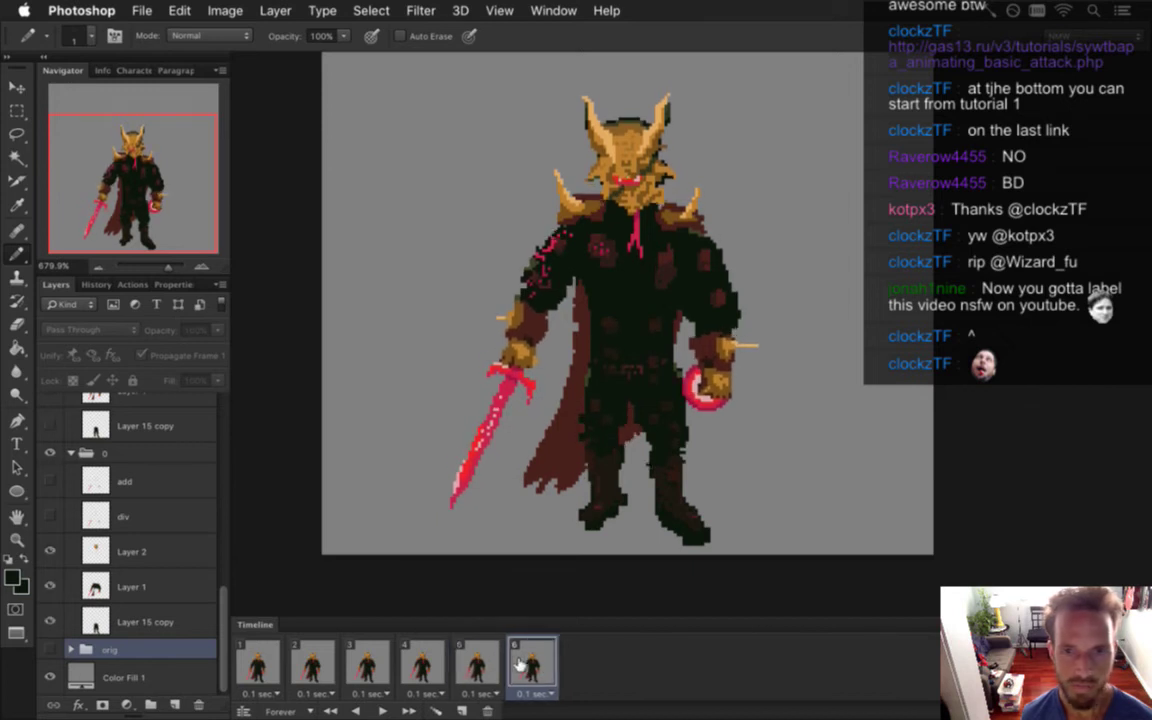
Step back from frame 5 to frame 1 and compare the boss's first two frames again
left_click(479, 668)
left_click(421, 668)
left_click(362, 666)
left_click(312, 665)
left_click(262, 664)
left_click(314, 658)
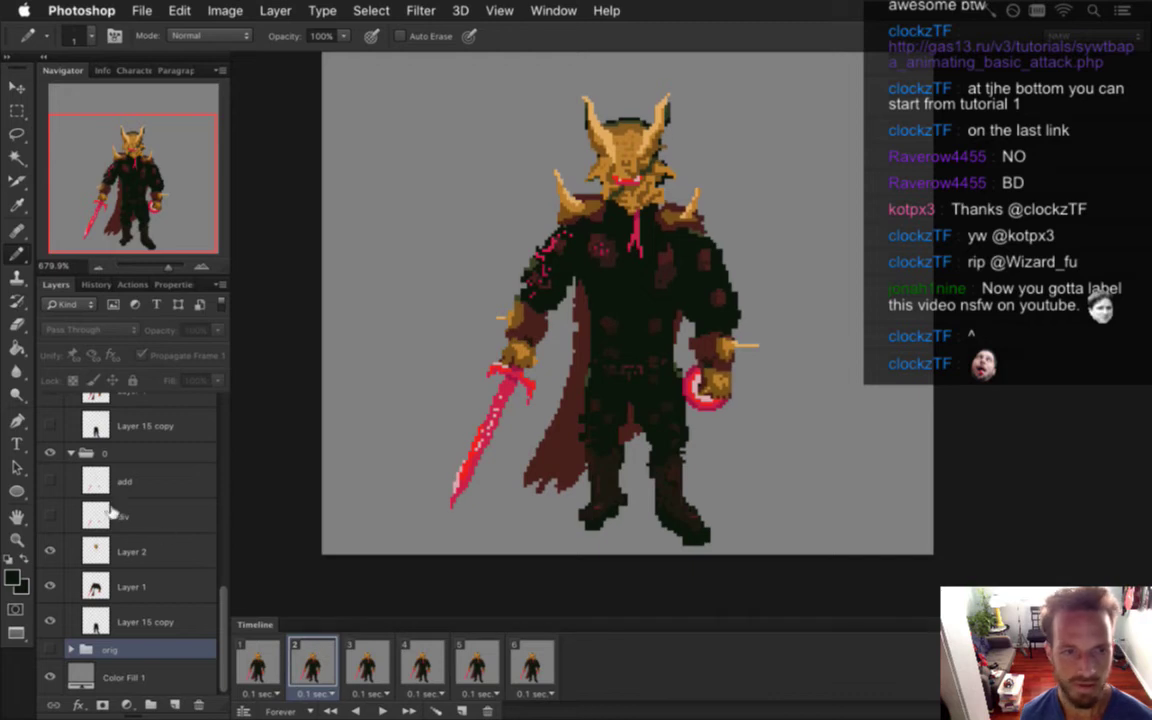
left_click(258, 665)
left_click(310, 665)
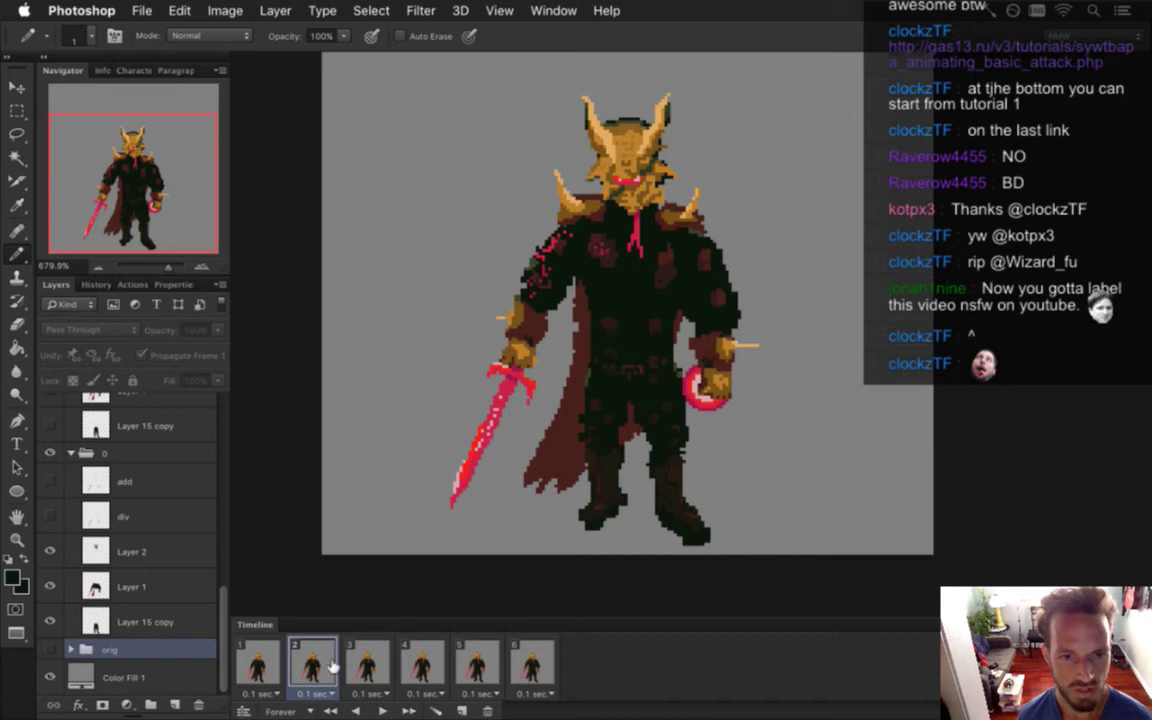
left_click(257, 663)
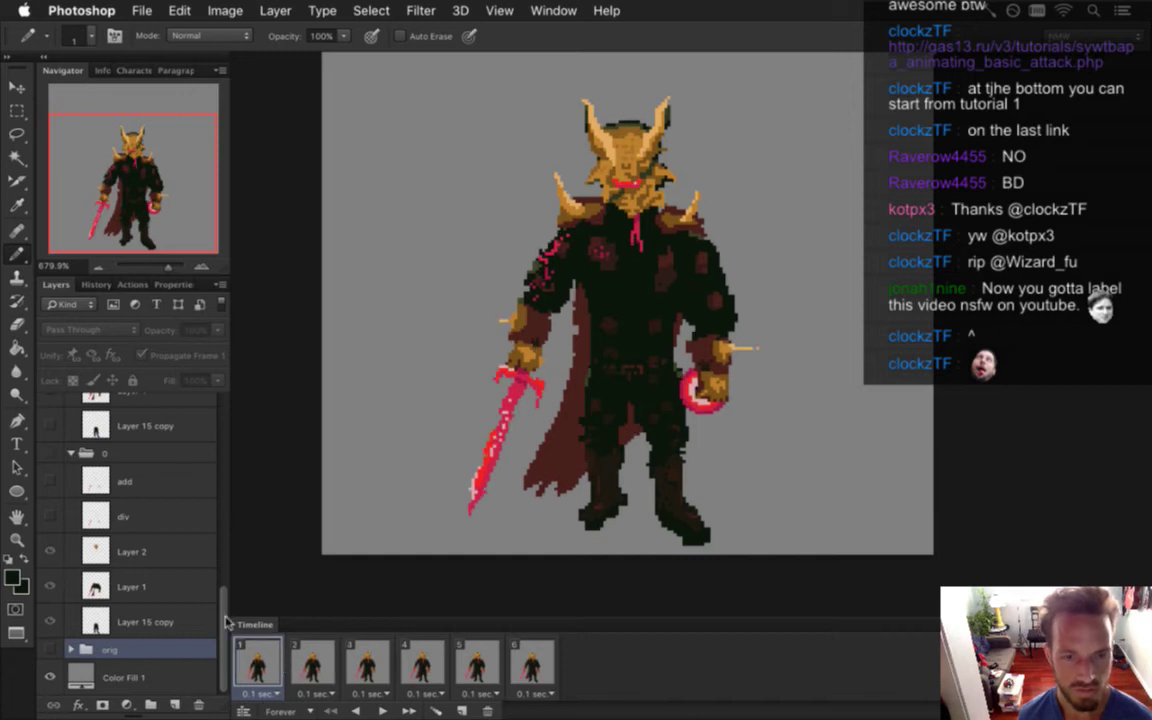
Step through frames 1 to 4 and check which layer group each one displays
left_click_drag(226, 622, 224, 489)
left_click(311, 672)
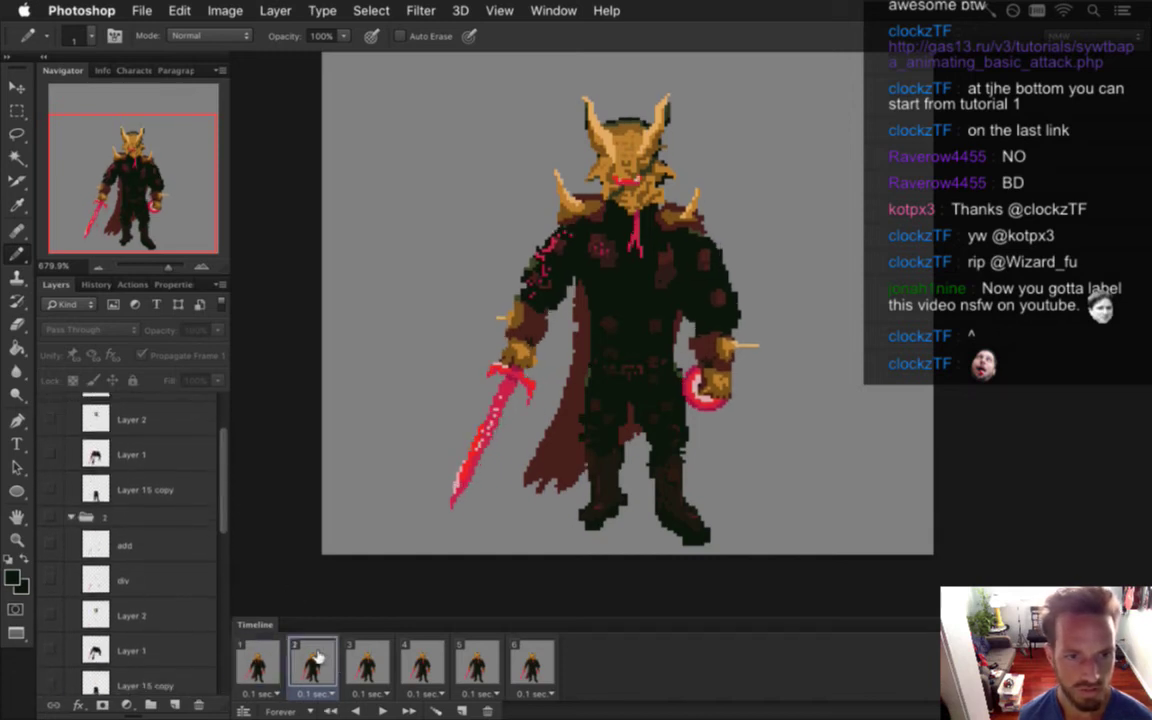
left_click(365, 668)
left_click_drag(221, 489, 224, 532)
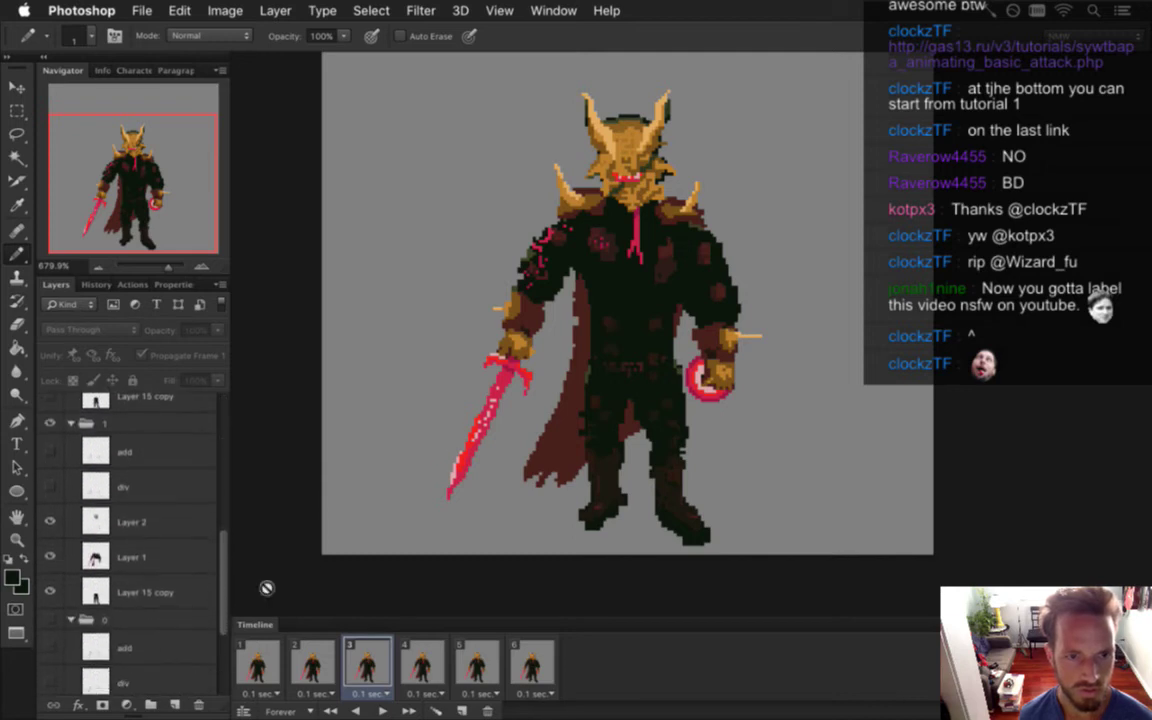
left_click(415, 668)
scroll(208, 515, "up", 5)
scroll(211, 492, "up", 3)
Duplicate layer group 1 for frame 5, name the copy 11 and hide the original group
left_click(470, 660)
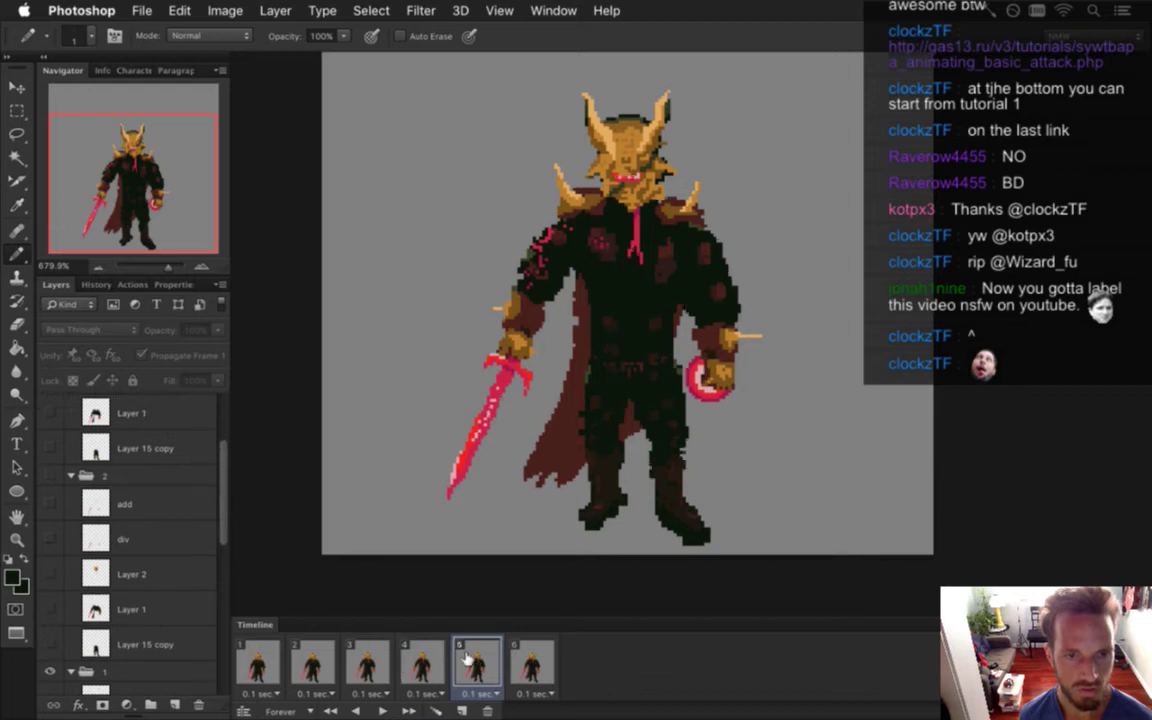
scroll(206, 510, "down", 5)
left_click(161, 482)
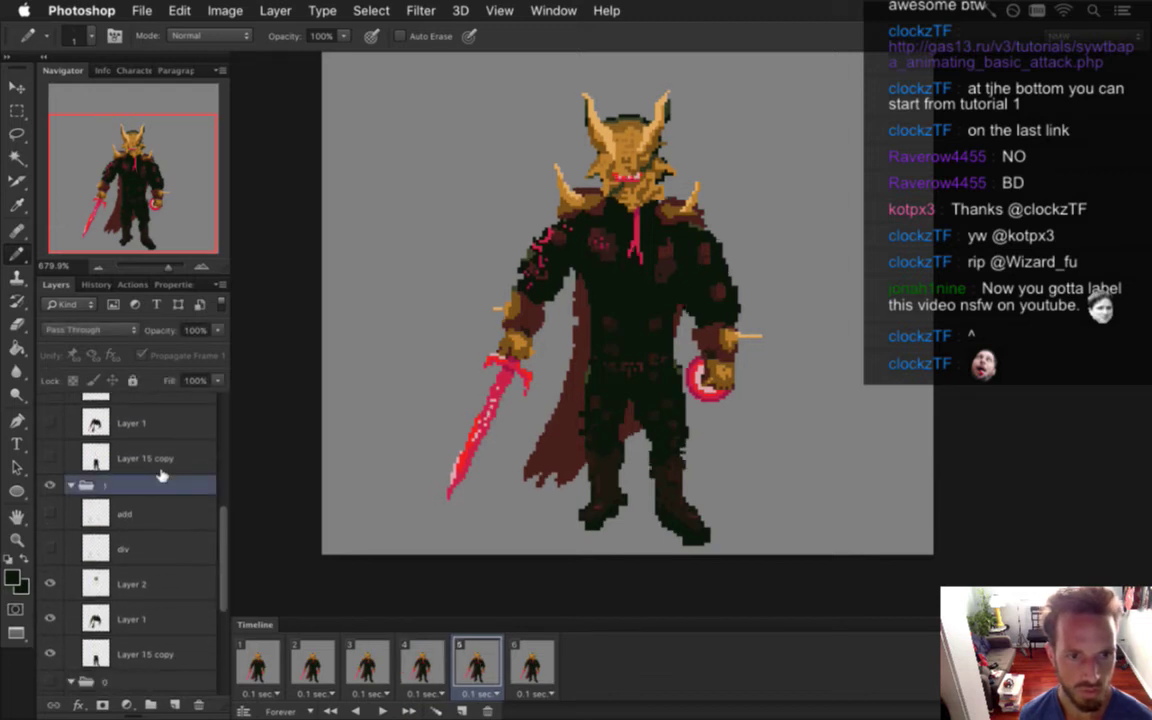
key("super+j")
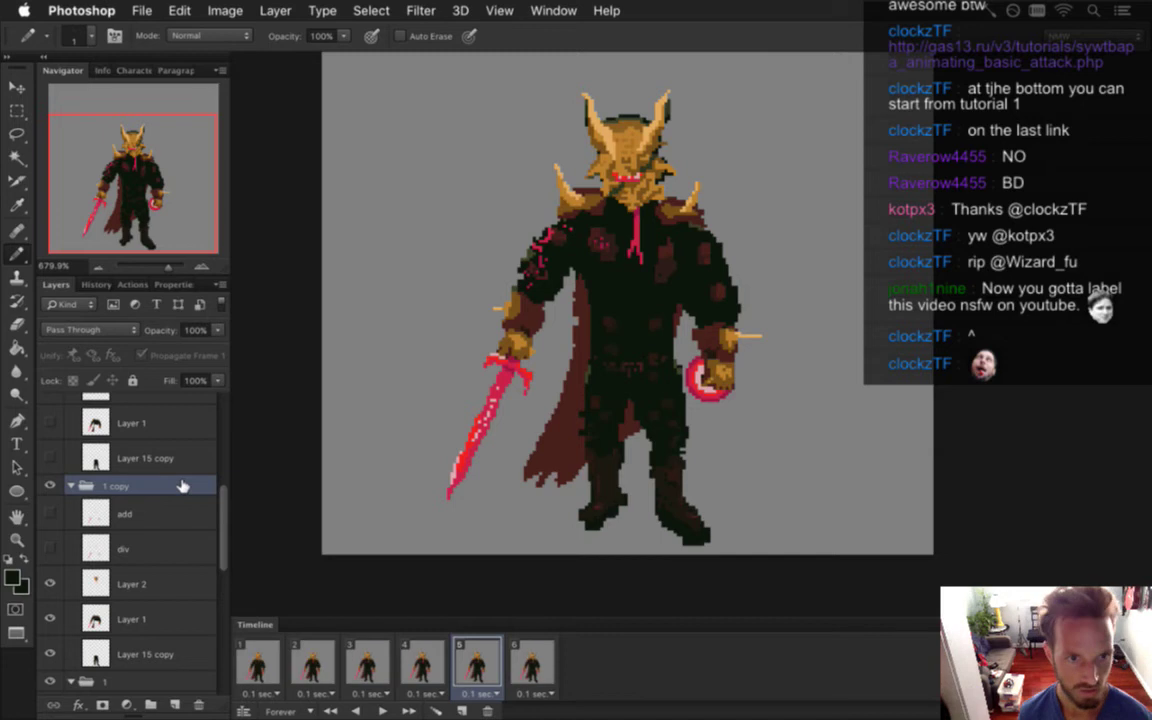
double_click(115, 490)
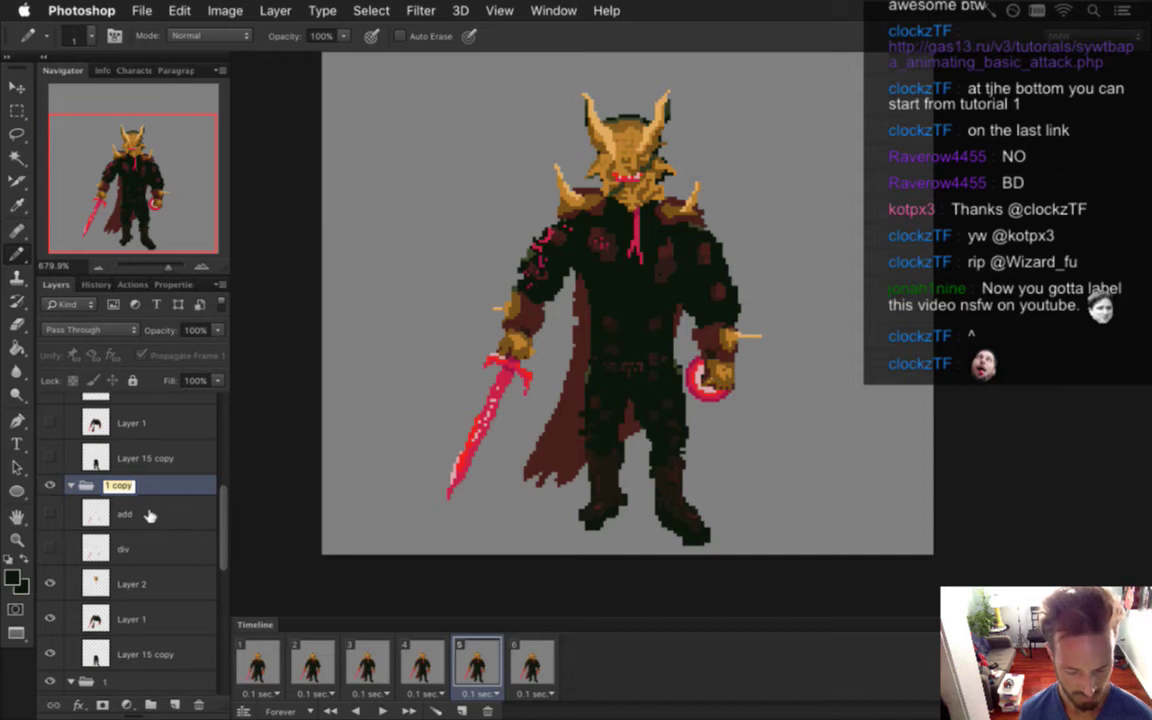
type("11")
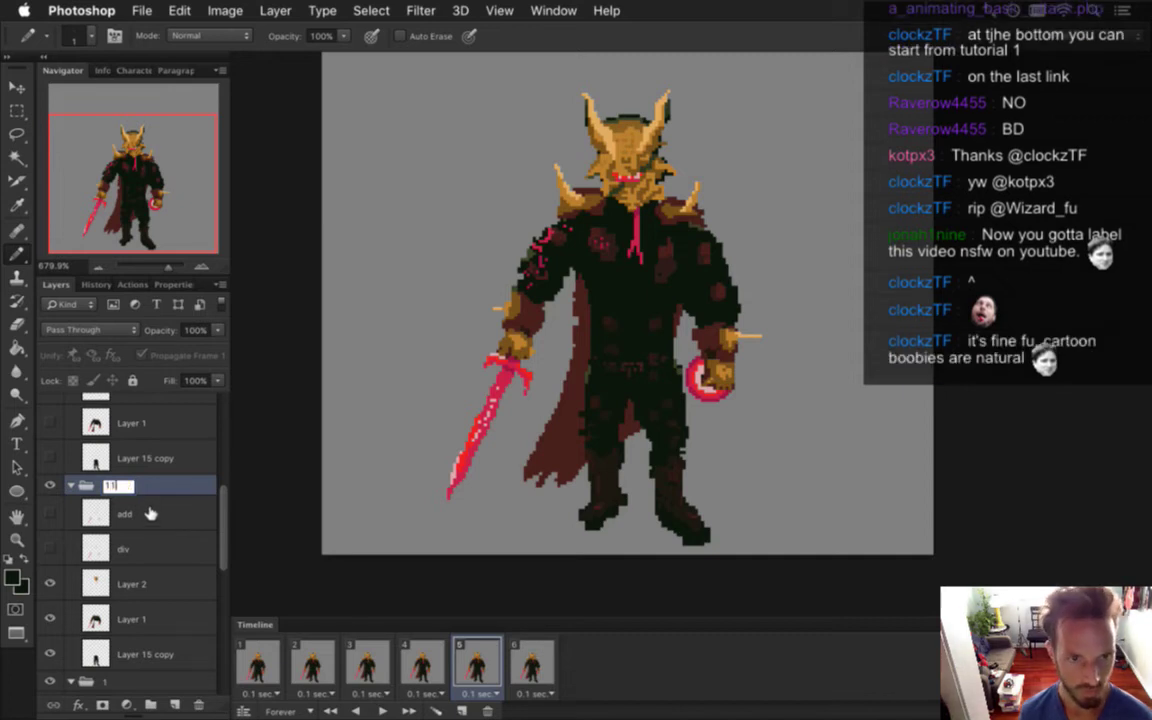
key("Return")
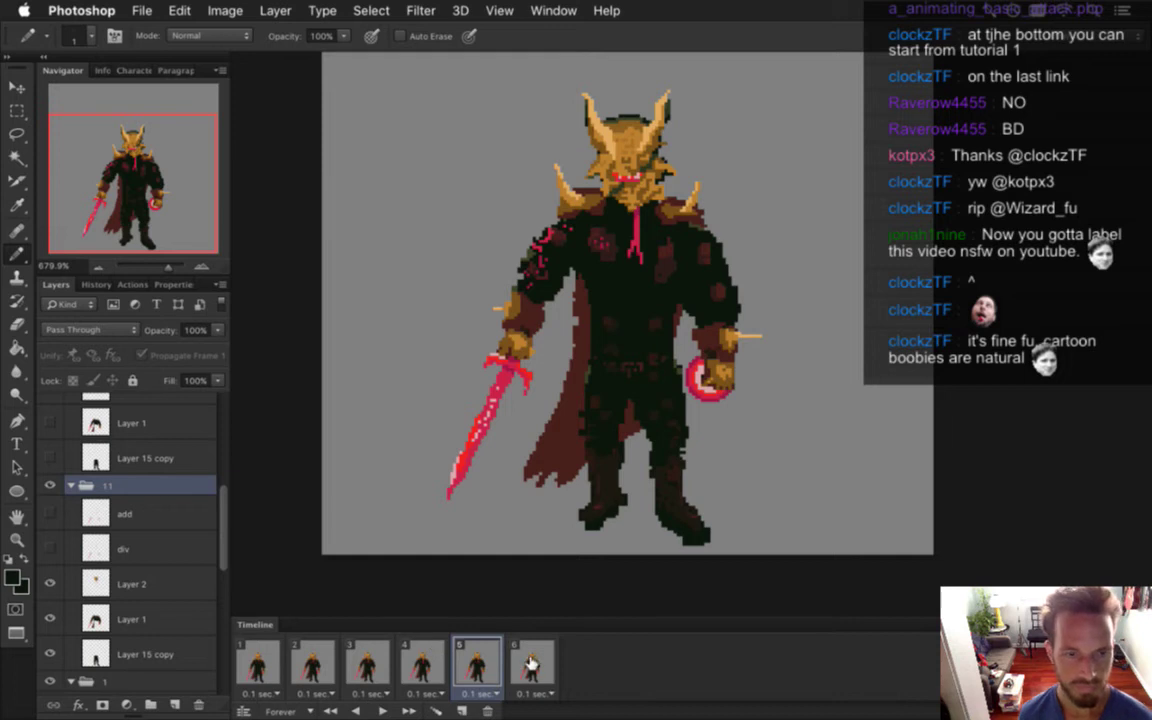
scroll(200, 488, "down", 4)
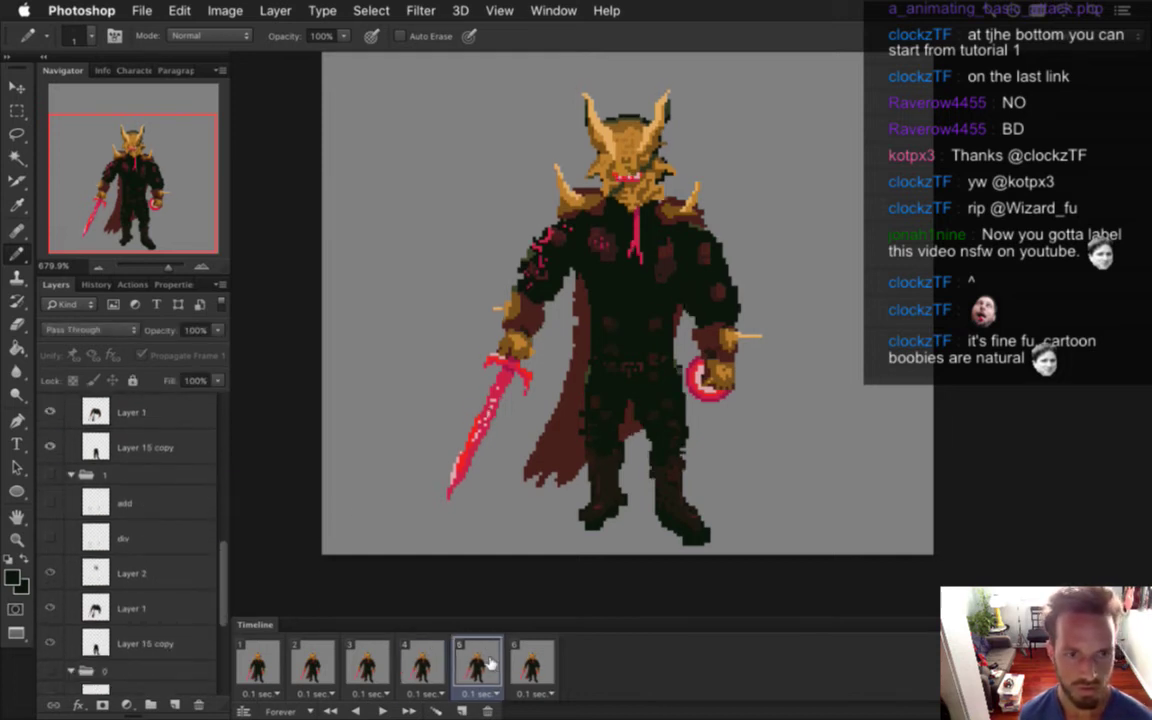
Duplicate layer group 0 for frame 6, name the copy 00 and hide the original group
left_click(520, 670)
scroll(222, 512, "up", 4)
left_click_drag(222, 512, 208, 533)
scroll(208, 533, "down", 3)
left_click(160, 527)
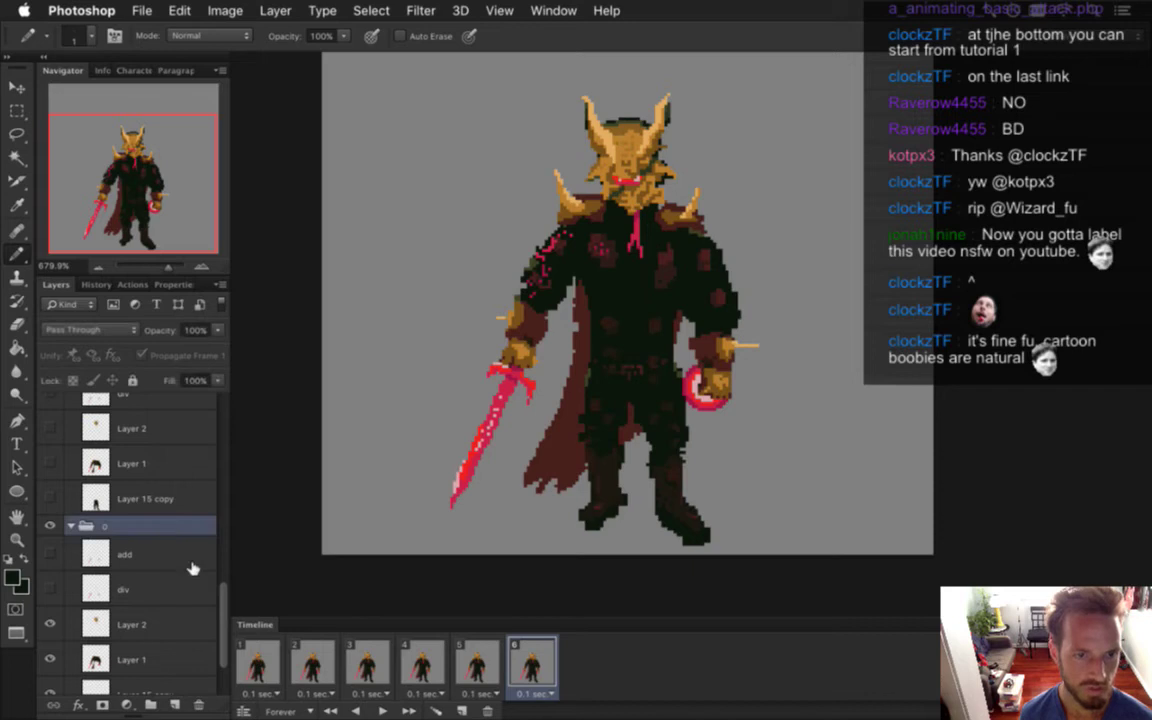
double_click(112, 526)
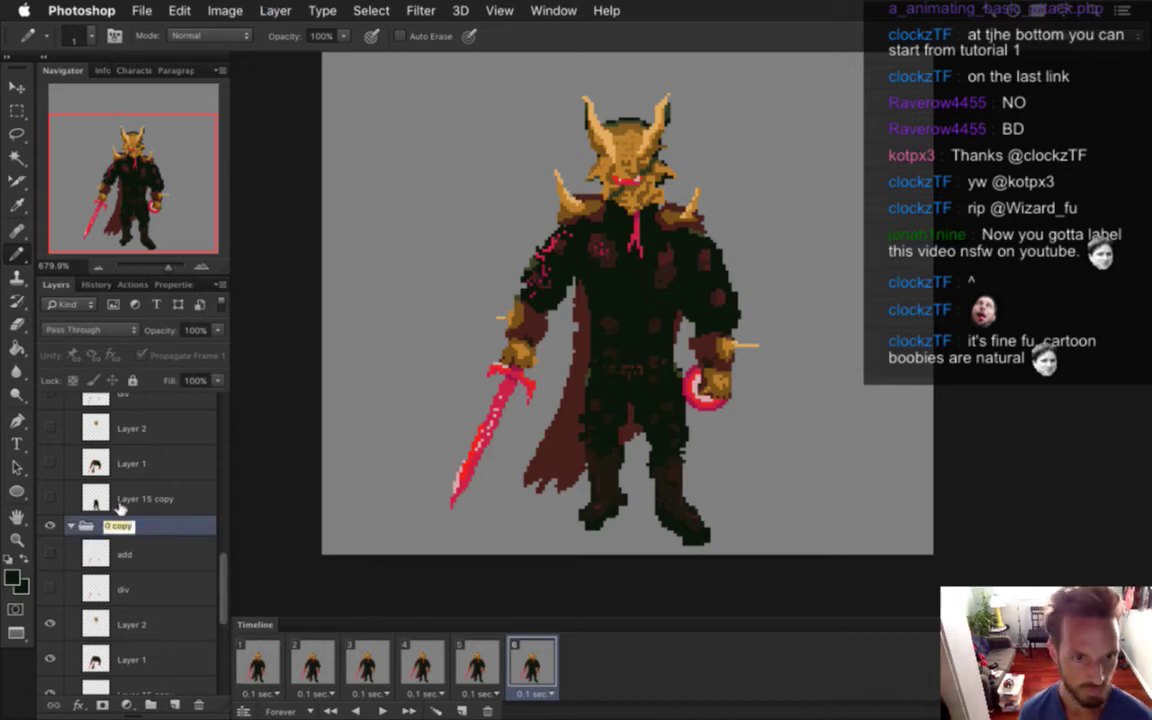
key("Return")
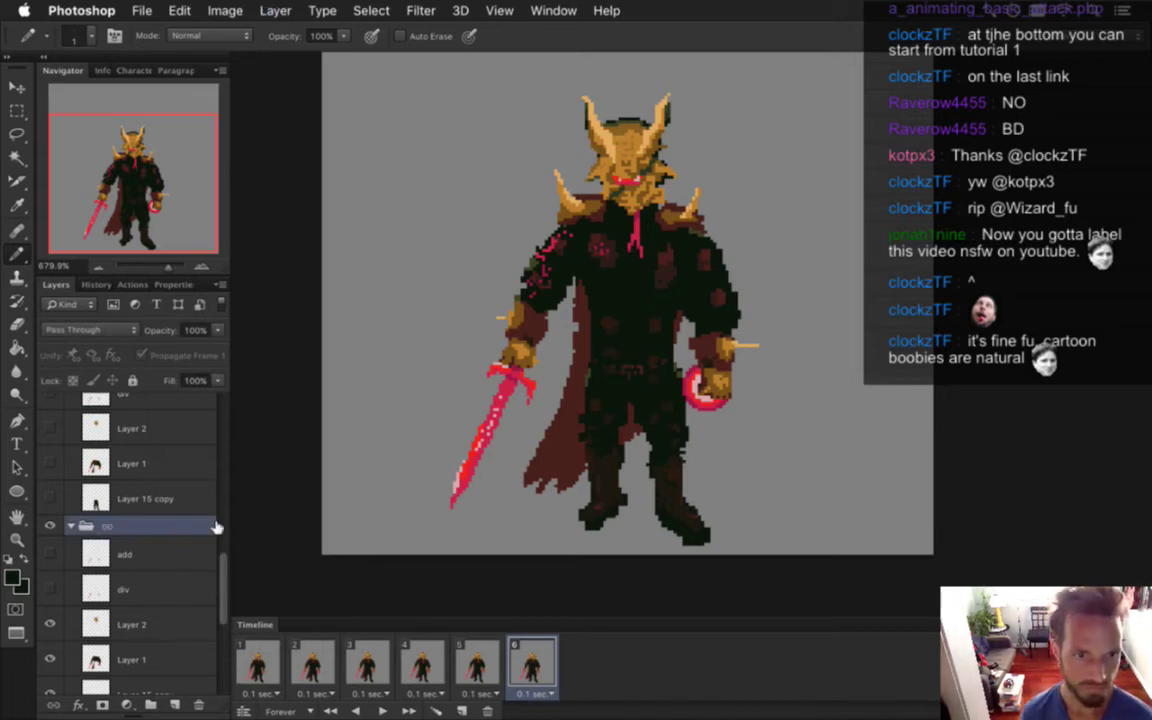
left_click_drag(224, 578, 221, 645)
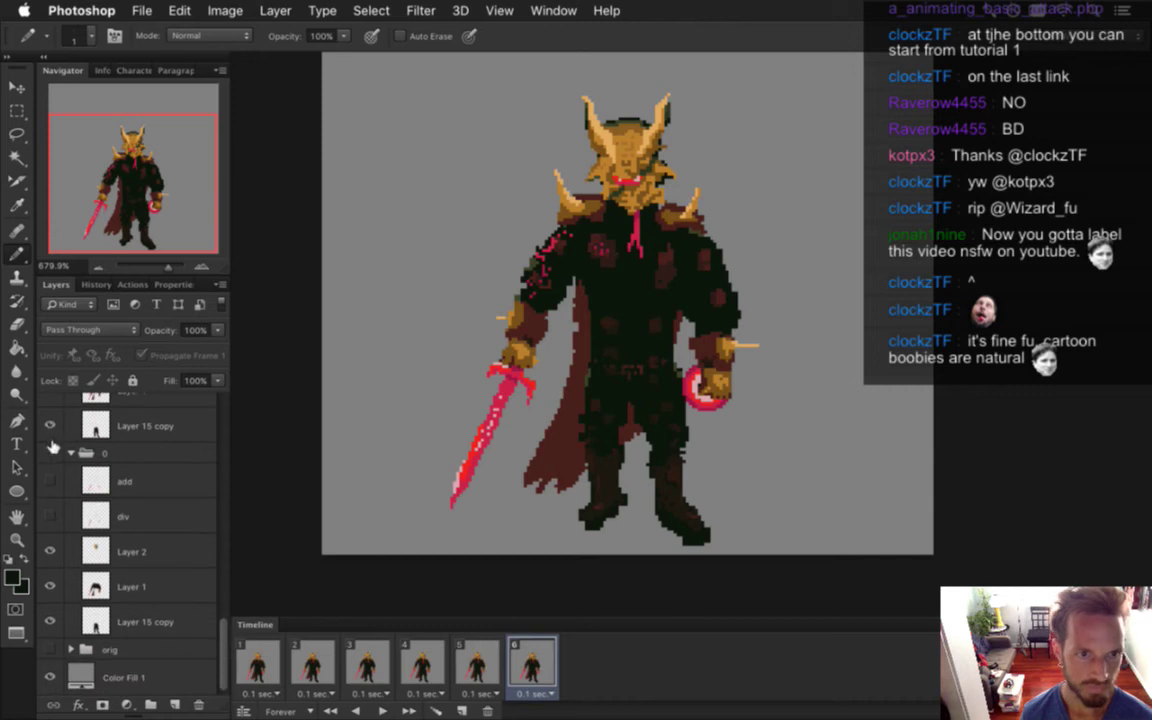
Play the idle loop from frame 1 and compare the boss's pose in frames 1 and 2
left_click(260, 665)
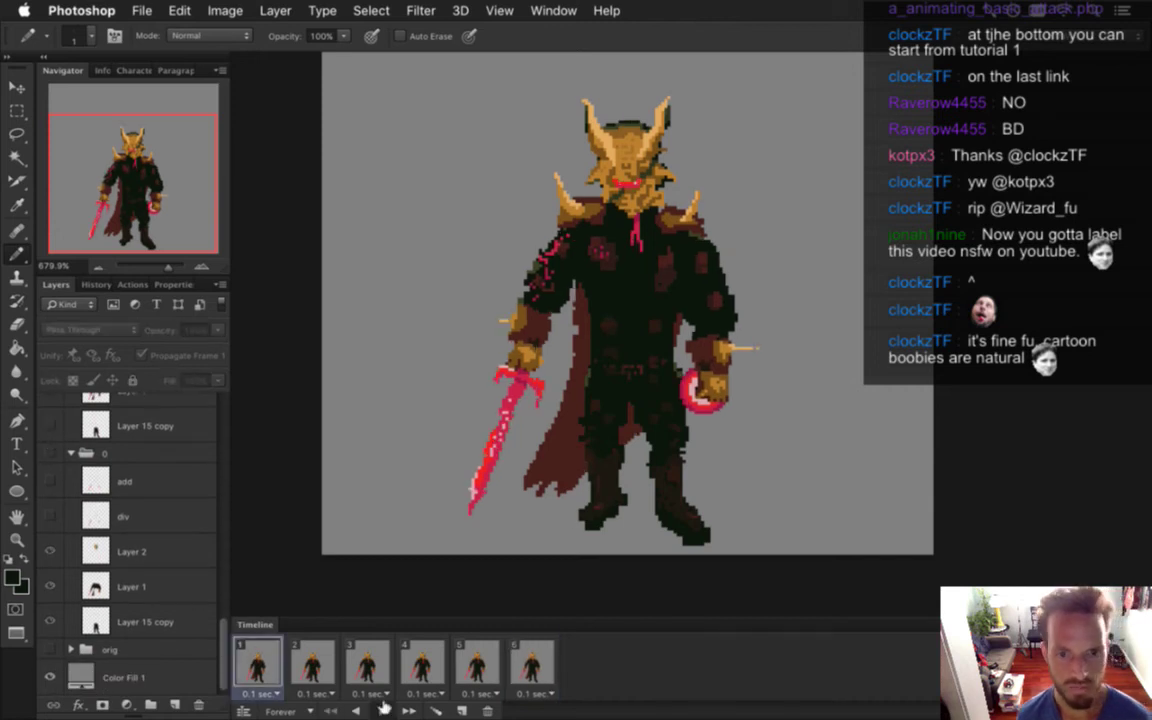
left_click(380, 710)
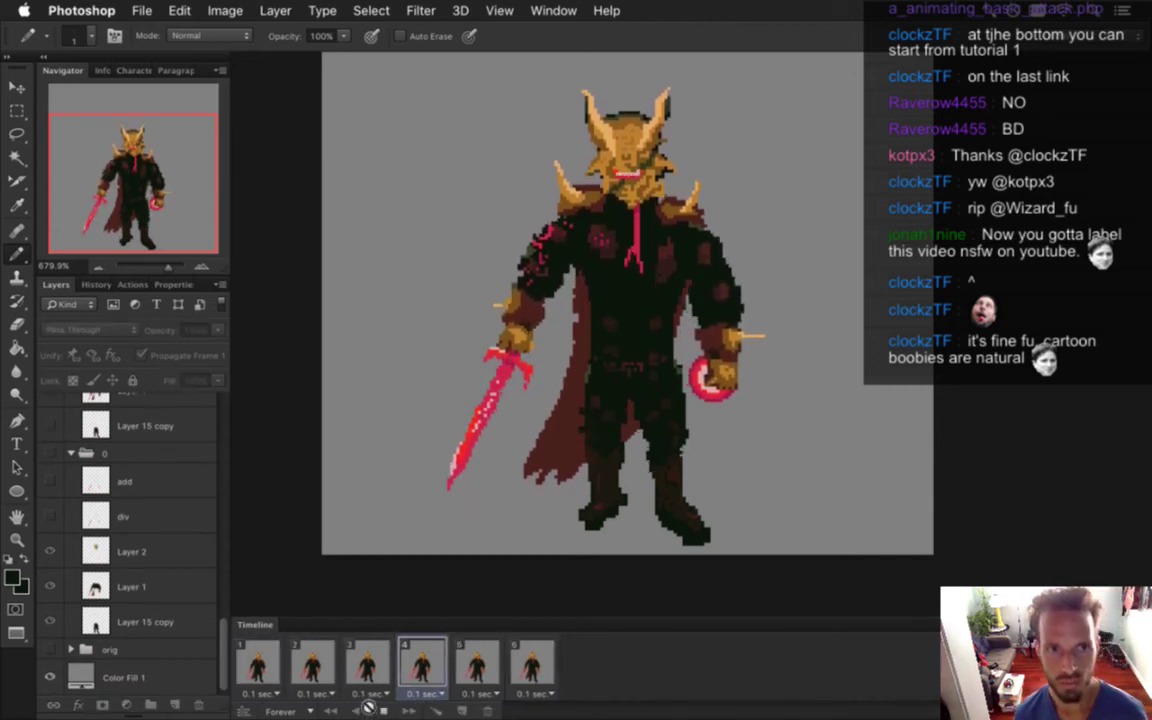
left_click(382, 710)
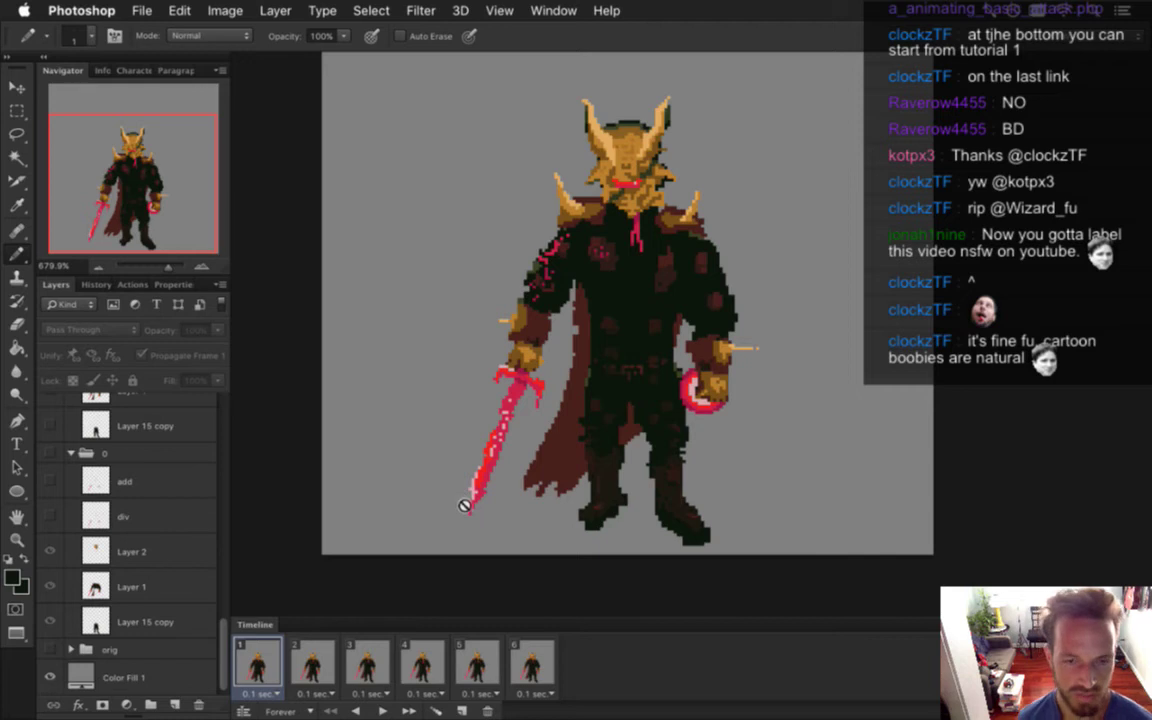
left_click(314, 657)
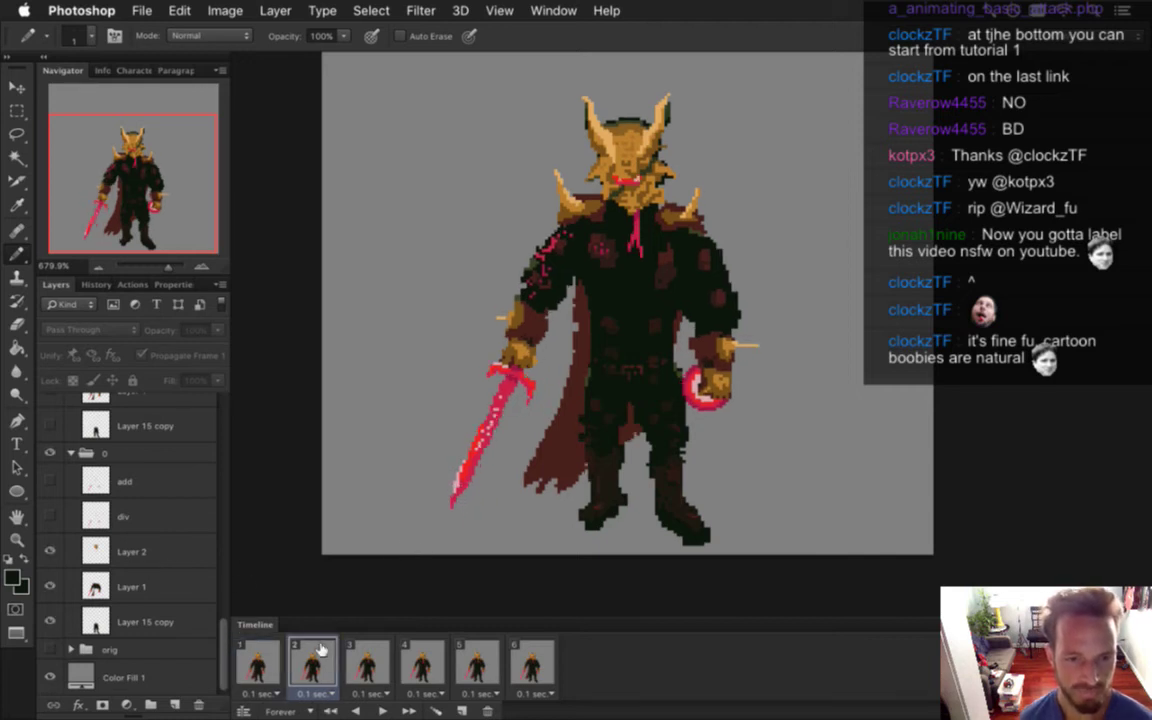
left_click(266, 655)
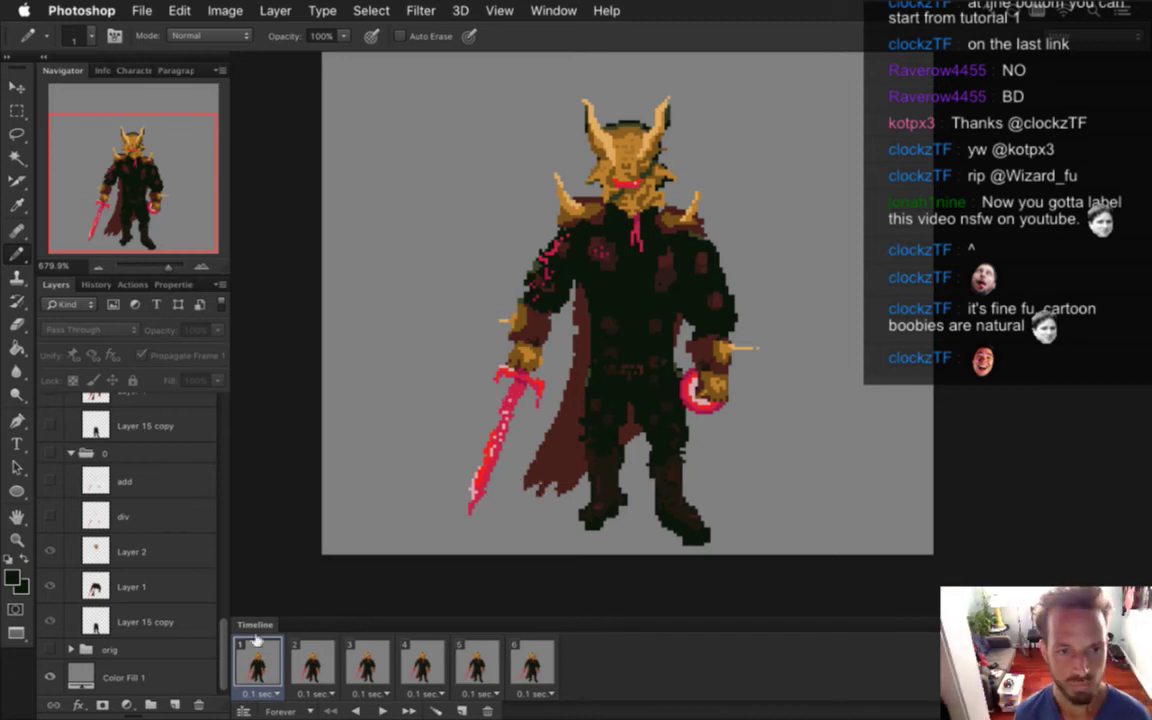
Move layer group 3 to just above the orig group and rename it -1
left_click_drag(223, 645, 237, 422)
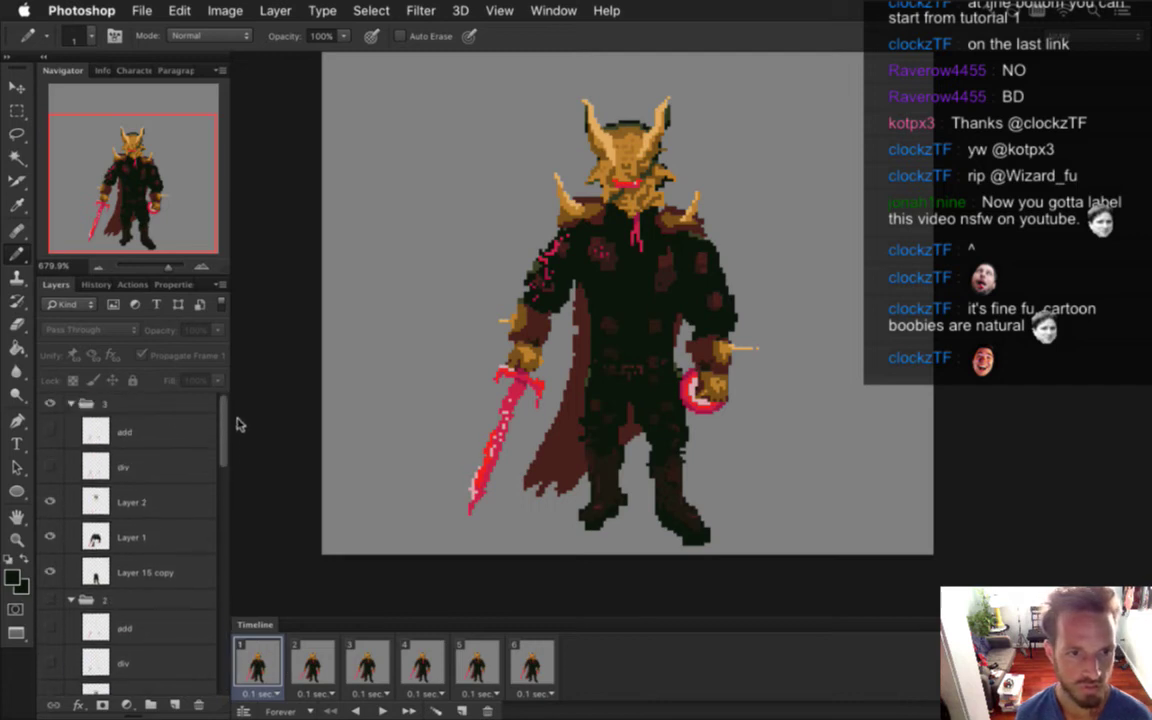
left_click(165, 407)
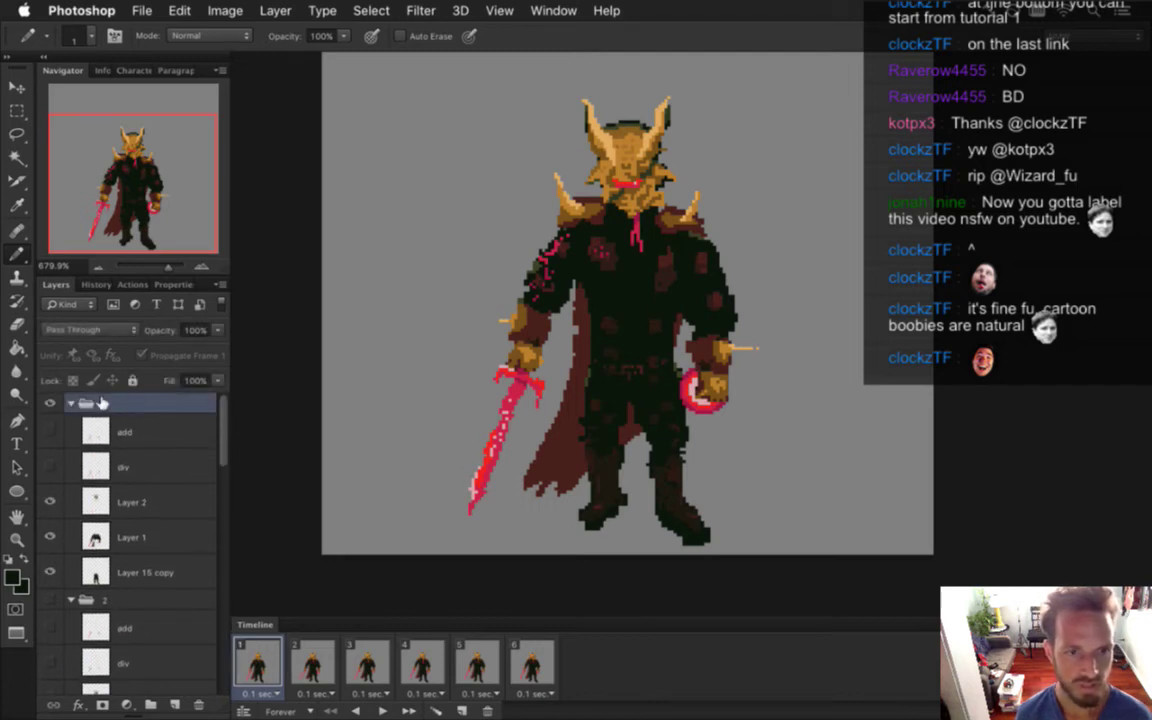
left_click_drag(110, 402, 124, 649)
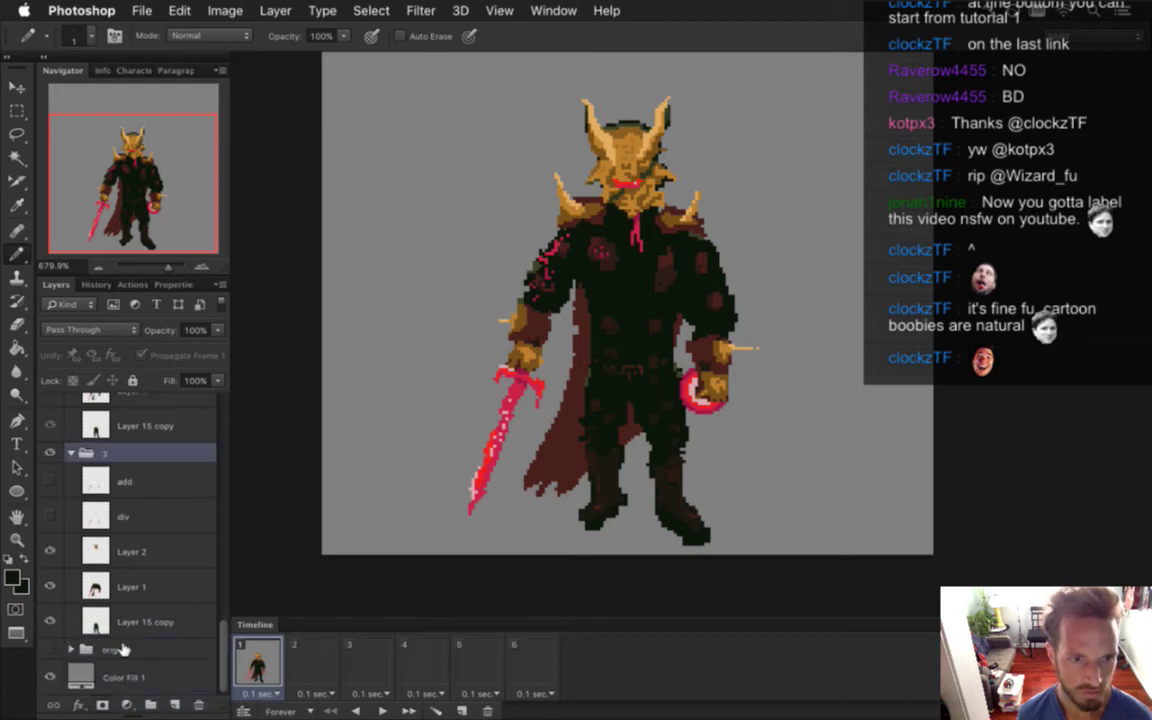
double_click(108, 455)
type("1")
key("Return")
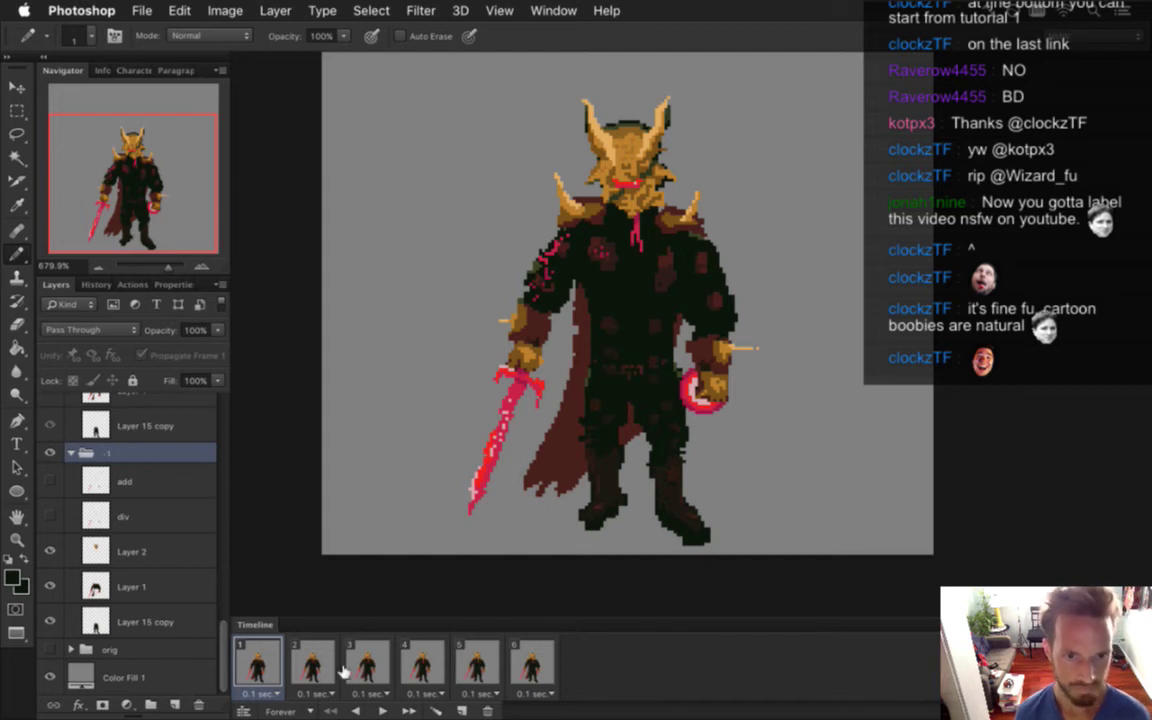
Compare the boss's poses in the first three frames
left_click(312, 665)
left_click(370, 665)
left_click(276, 665)
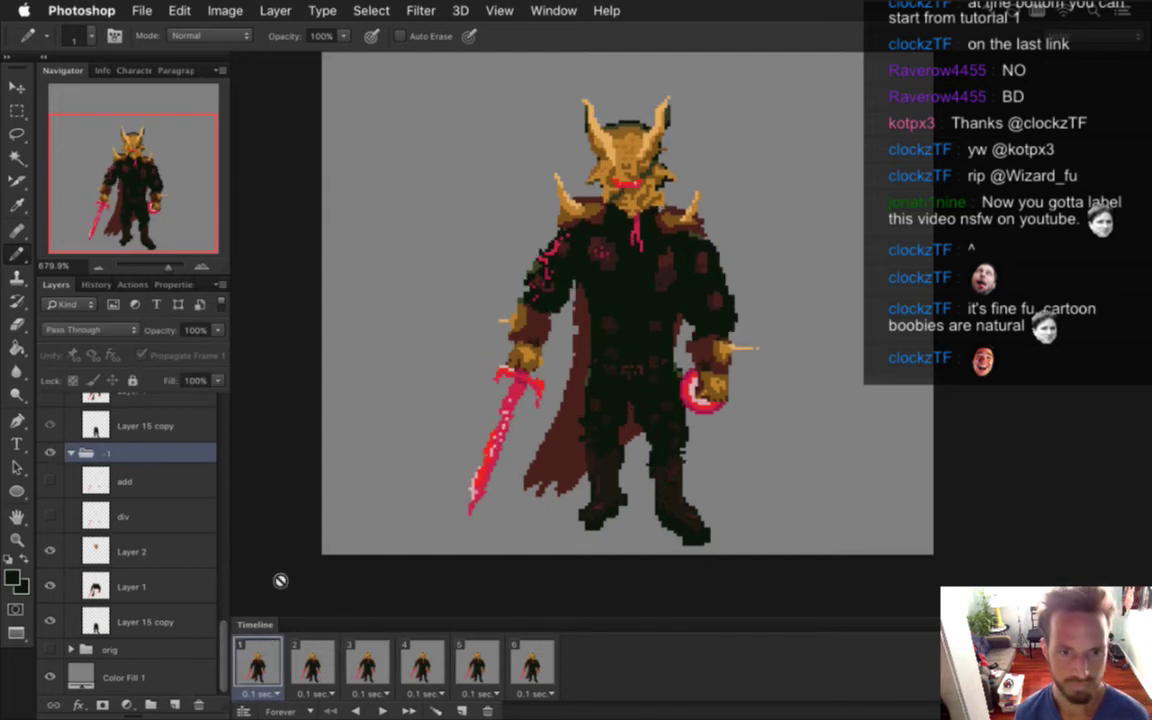
Select the dark red cape on Layer 1 of group 0 in frame 2, excluding the arms, shoulders and torso so only its lower part remains
left_click(314, 662)
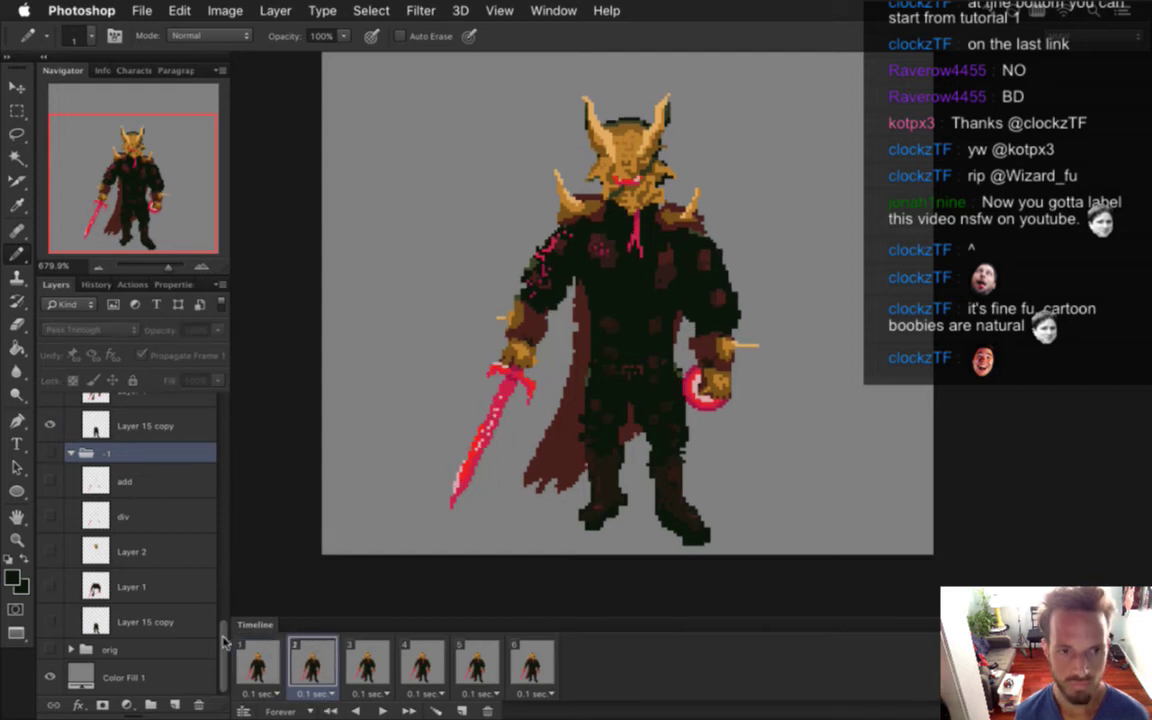
scroll(205, 570, "up", 4)
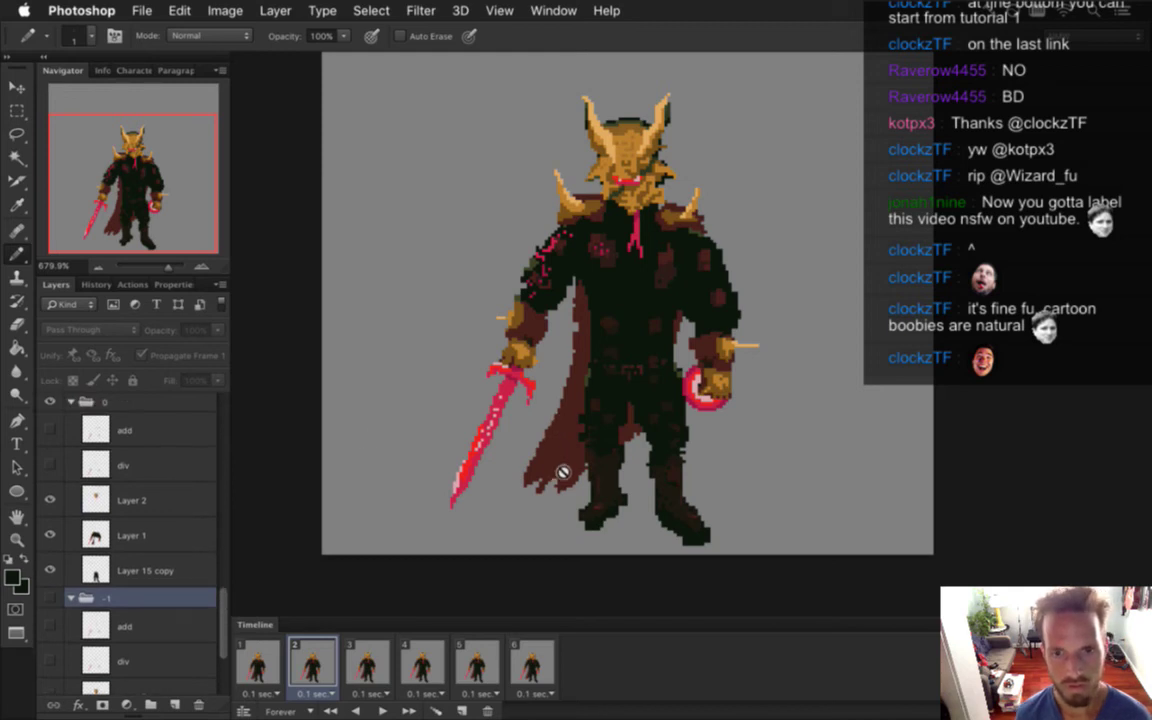
key("w")
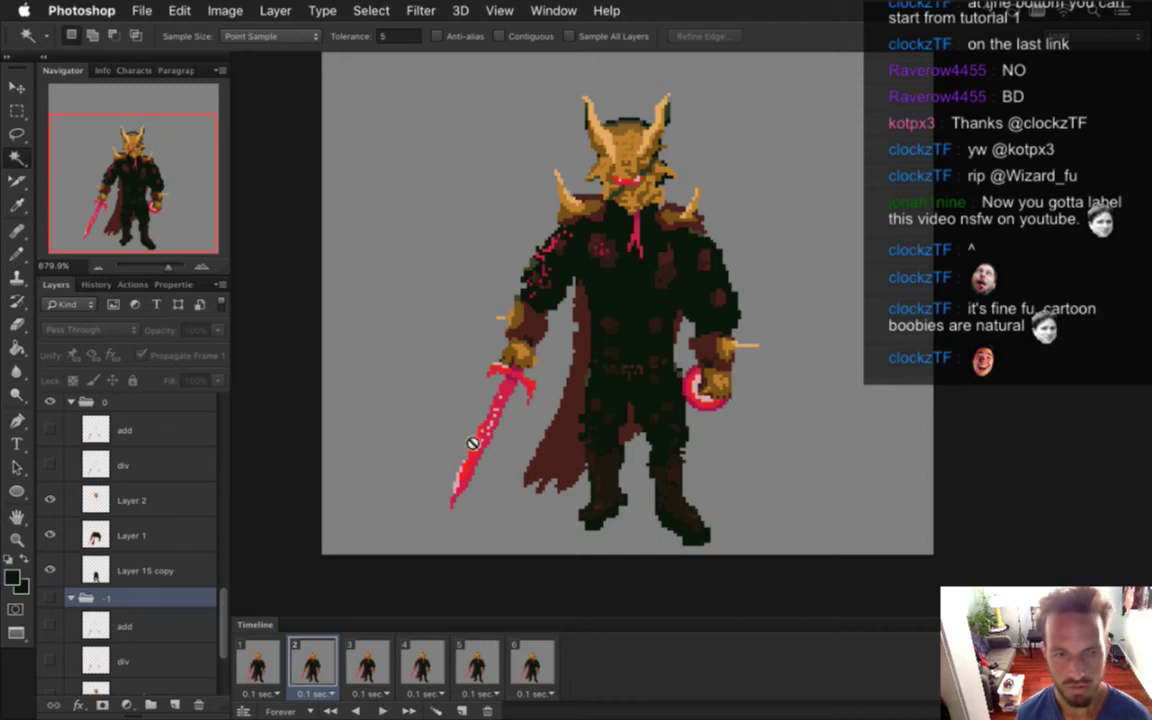
left_click(128, 536)
left_click(580, 483)
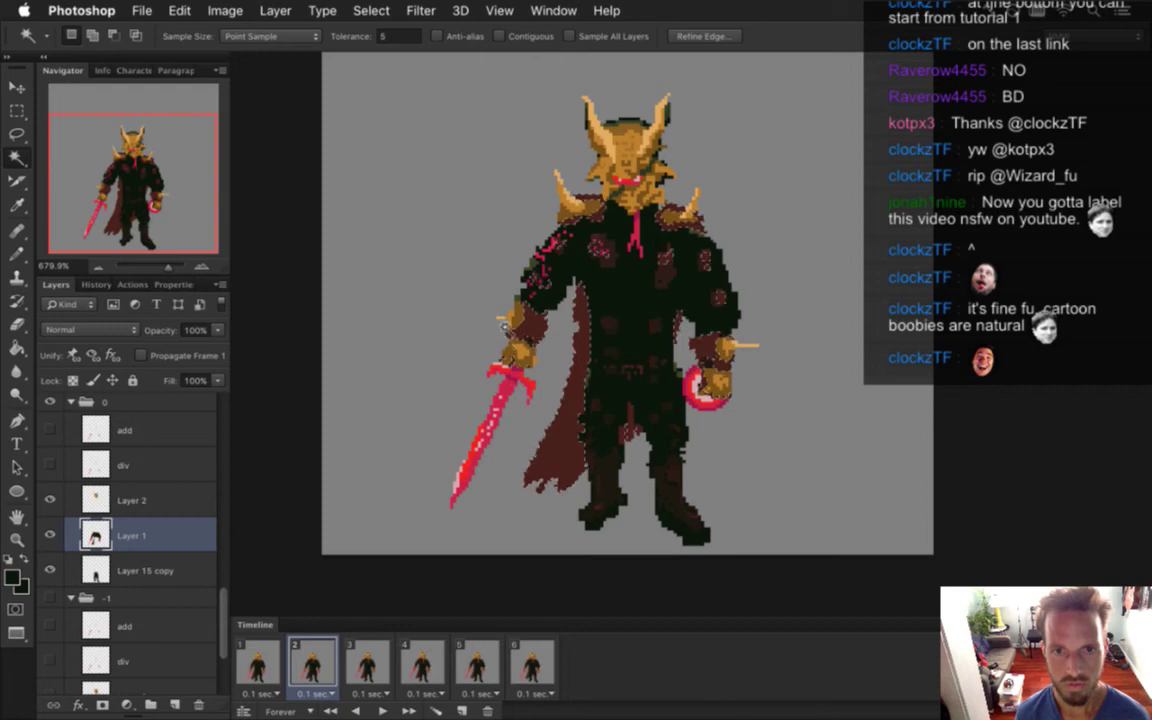
key("m")
left_click_drag(489, 286, 555, 377)
left_click_drag(523, 215, 607, 262)
left_click_drag(523, 254, 560, 278)
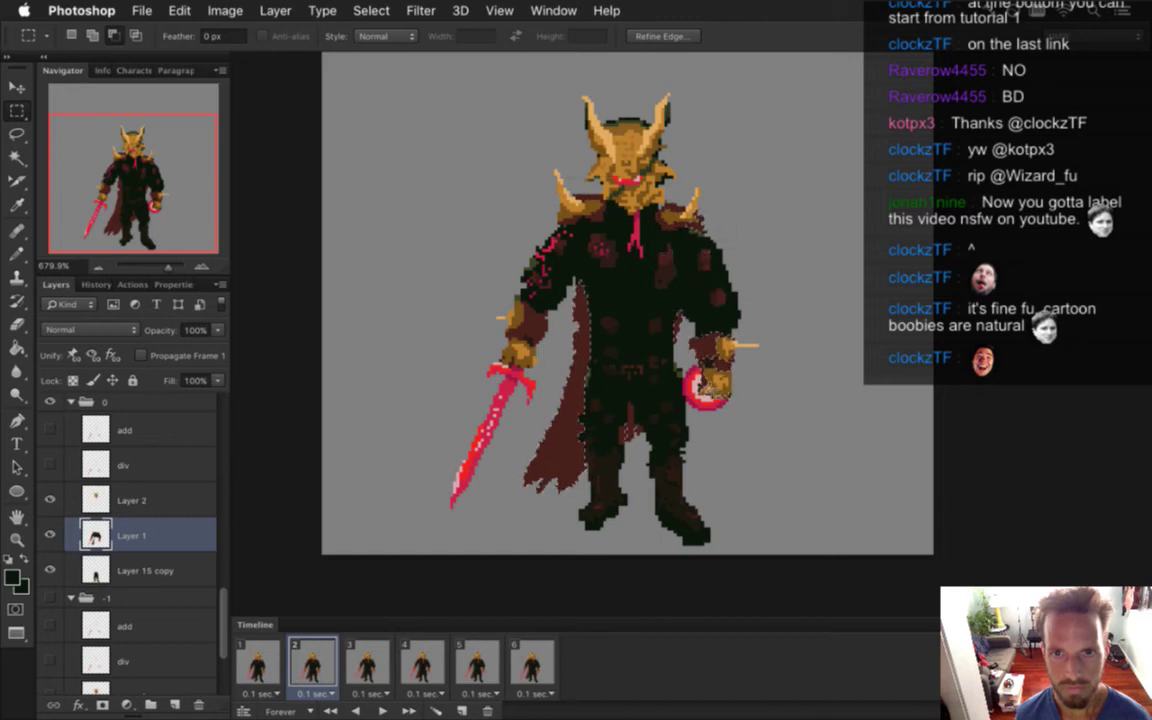
left_click_drag(676, 322, 740, 444)
left_click_drag(668, 202, 743, 273)
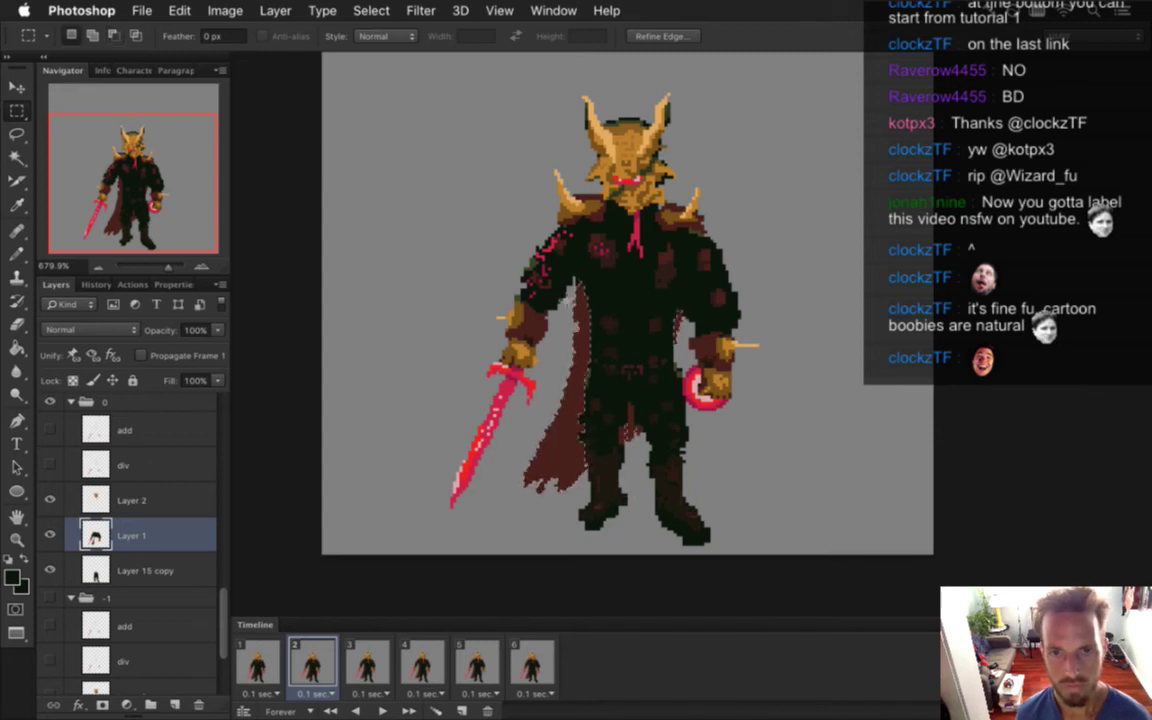
left_click_drag(548, 272, 690, 363)
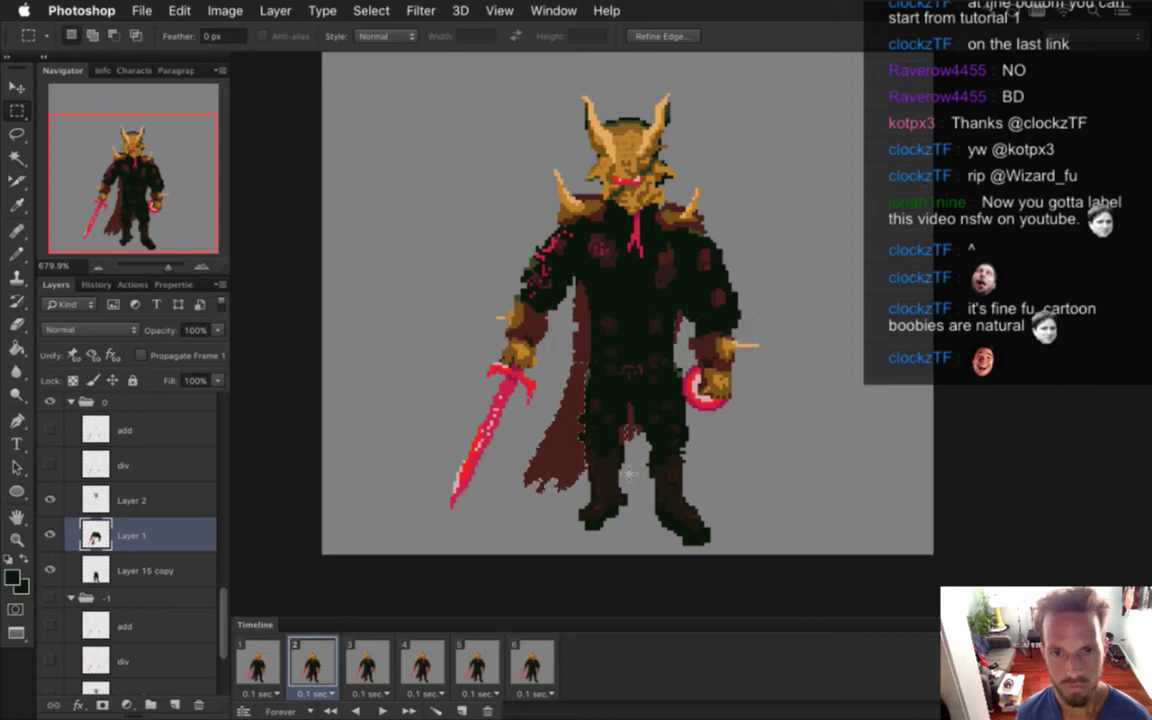
Rotate the selected lower cape in frame 2 by -4.98 degrees and nudge it up one pixel
key("v")
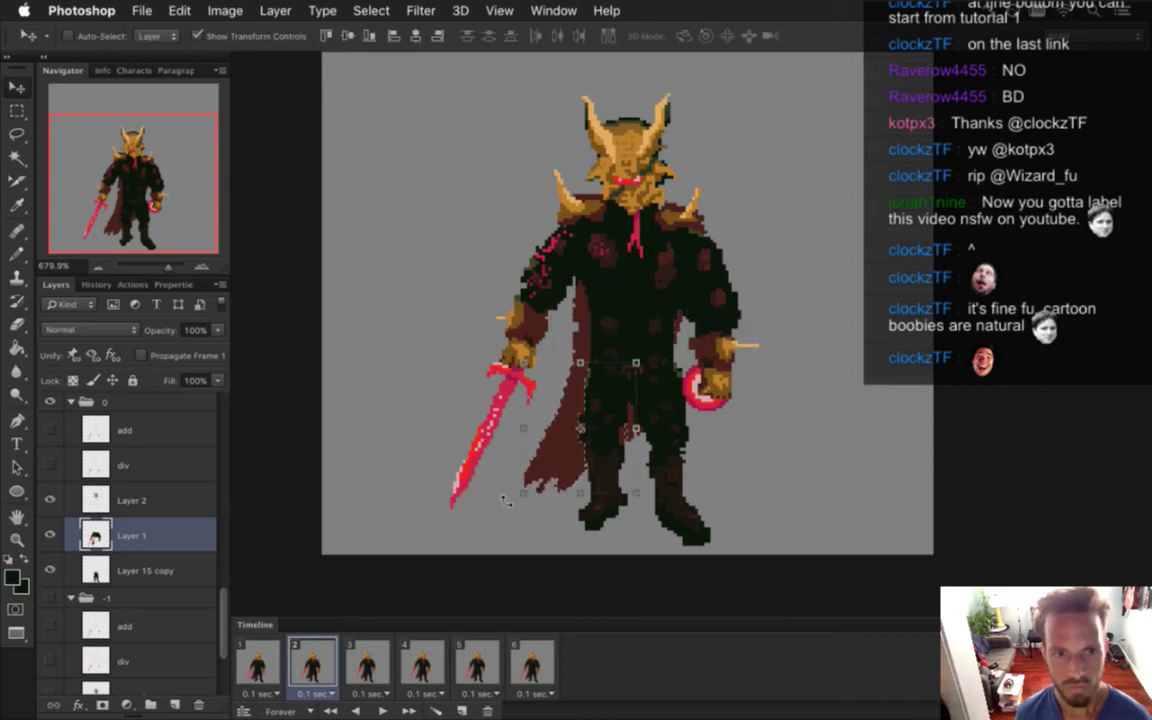
left_click_drag(507, 496, 515, 506)
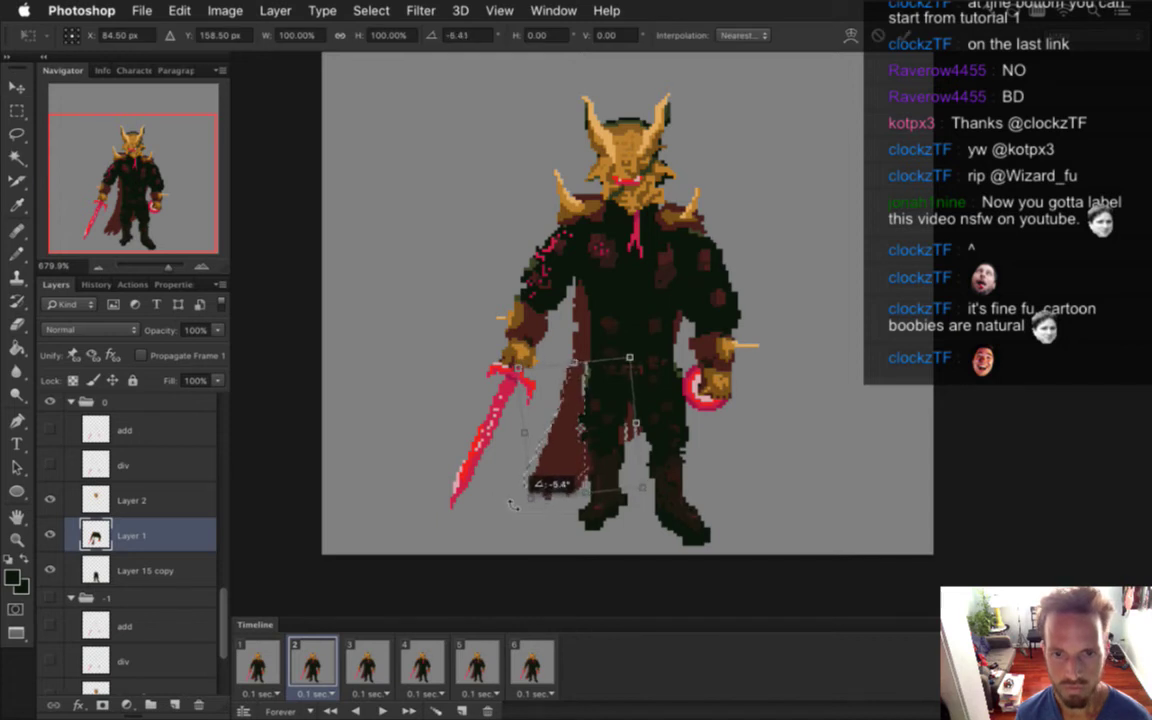
left_click_drag(512, 505, 513, 506)
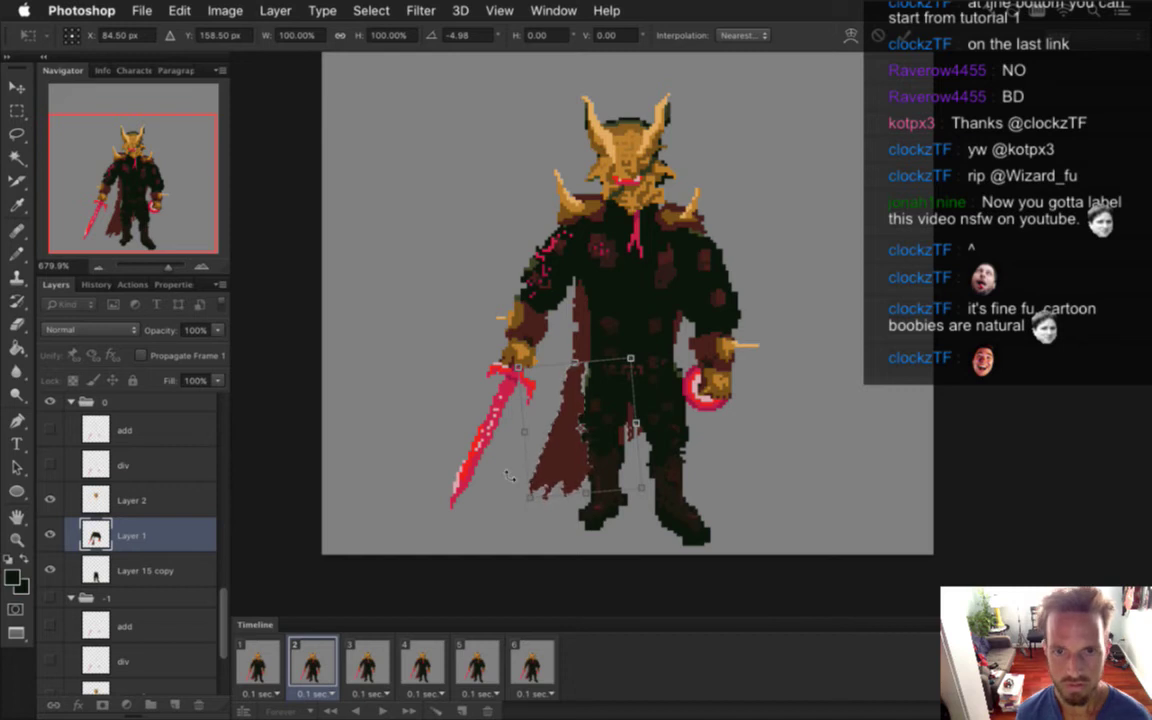
key("Return")
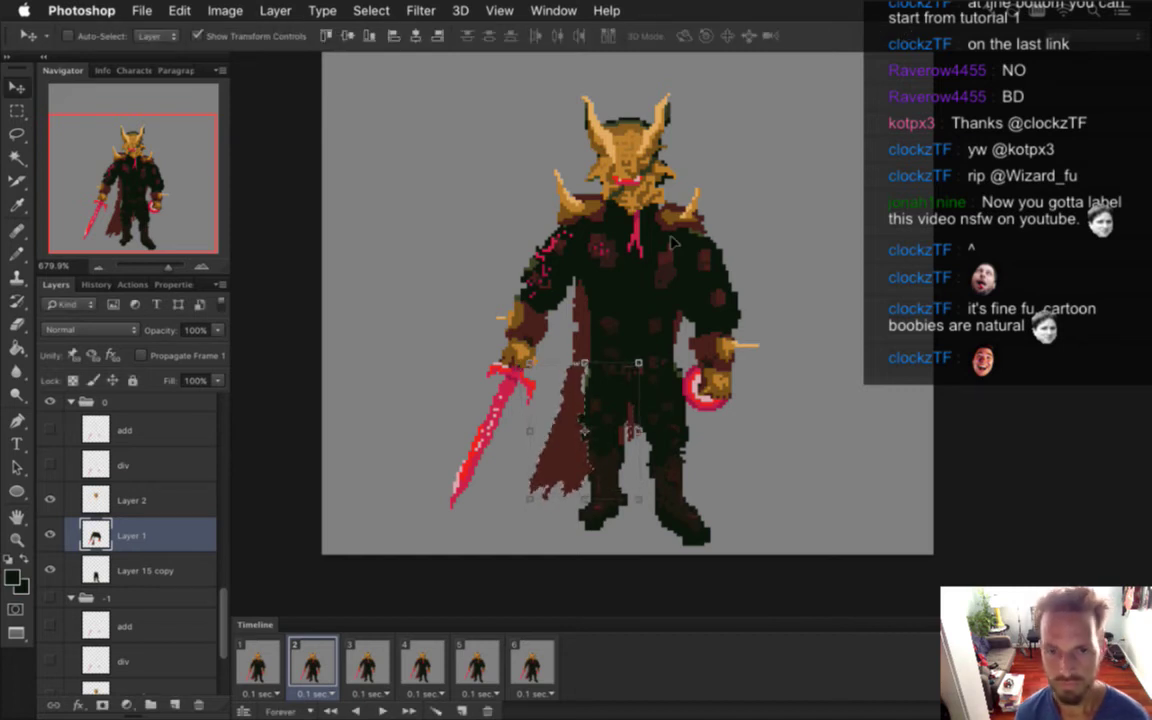
key("Up")
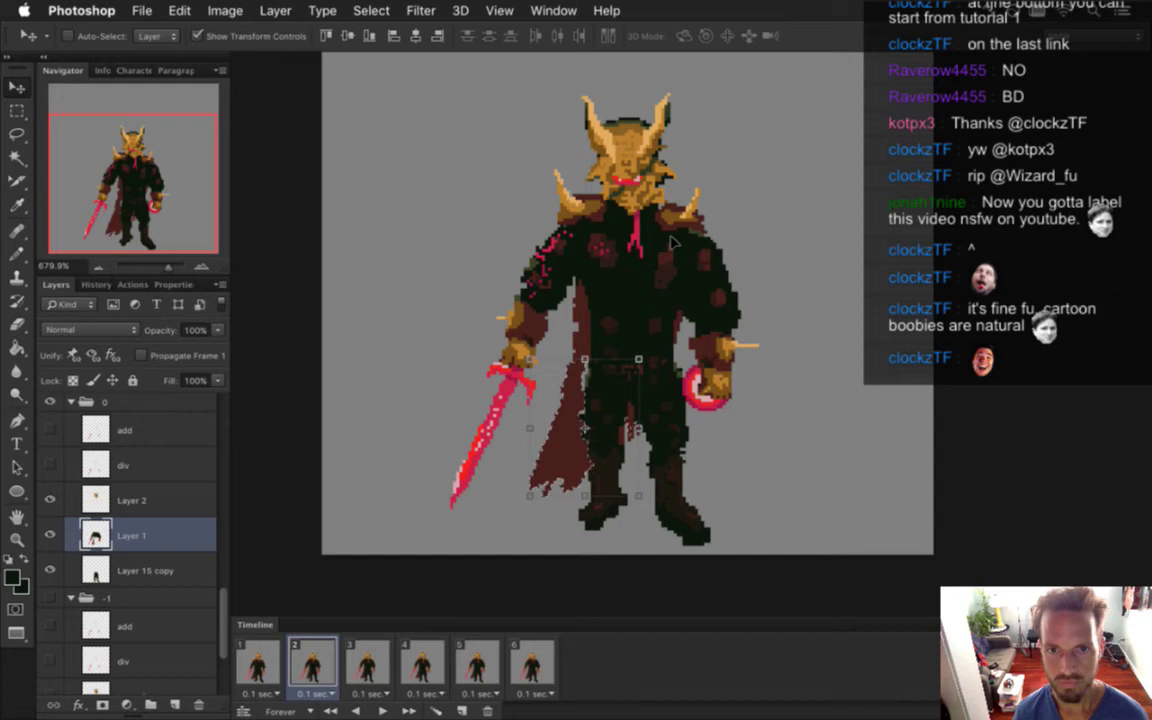
Deselect the lower cape in frame 2 and fill the gap between the legs with the cape's sampled dark red
key("m")
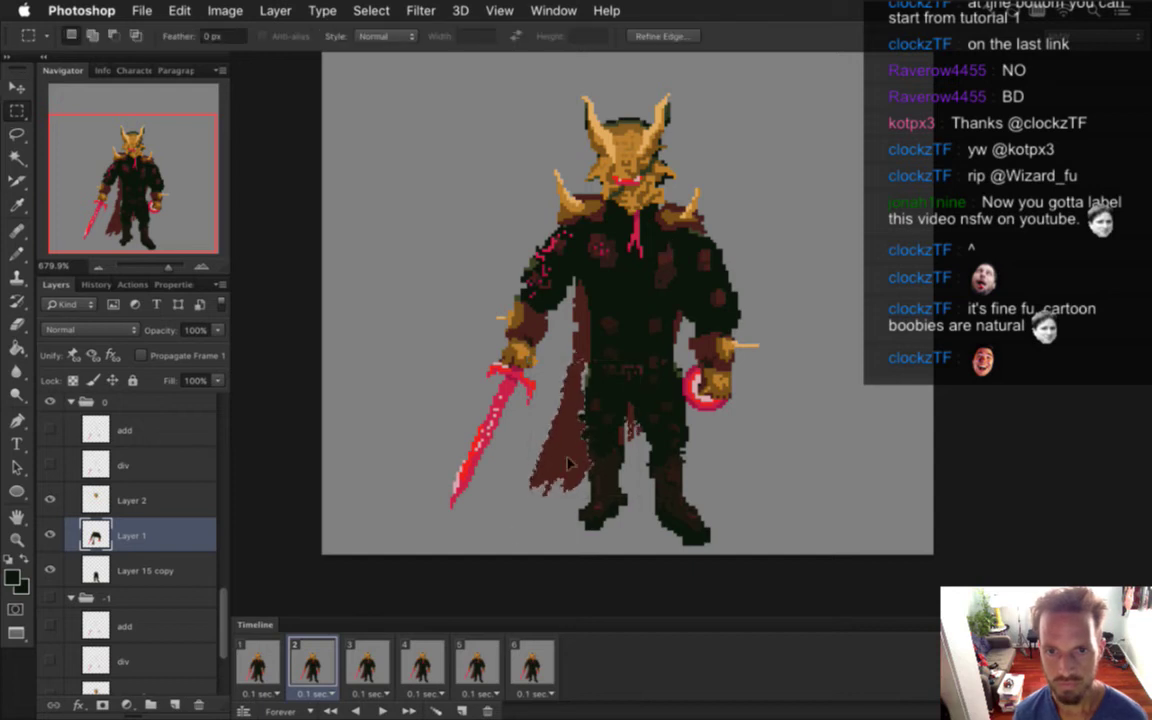
left_click_drag(566, 471, 630, 481)
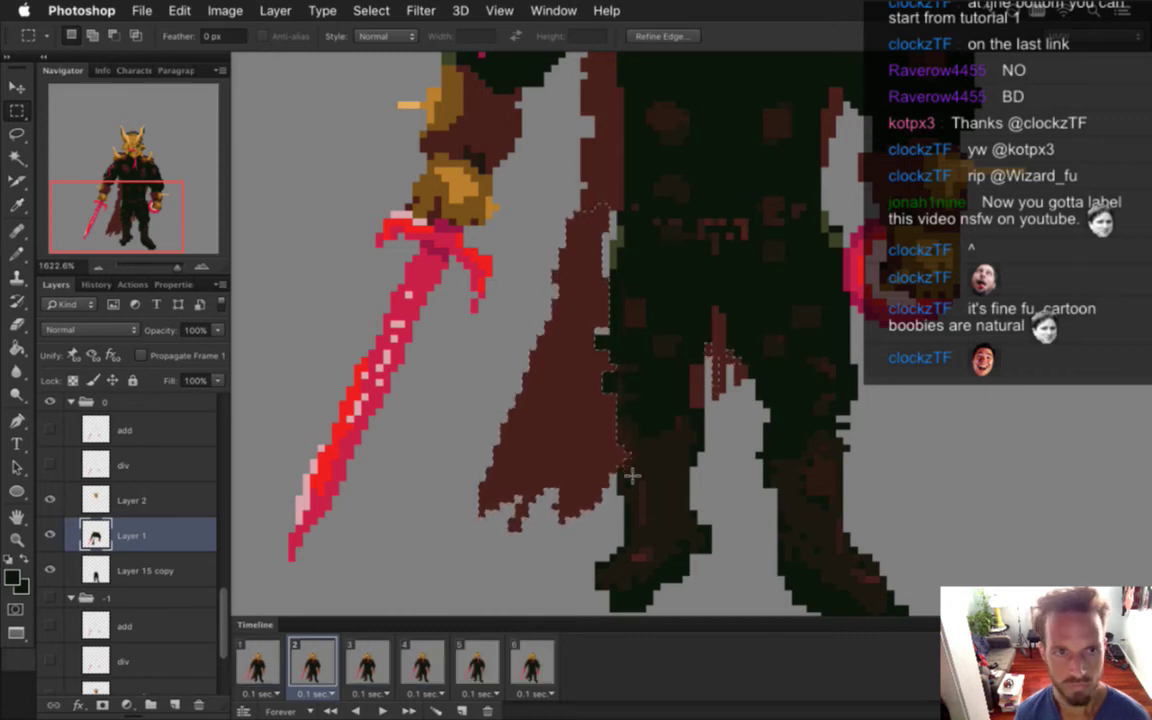
left_click(638, 314)
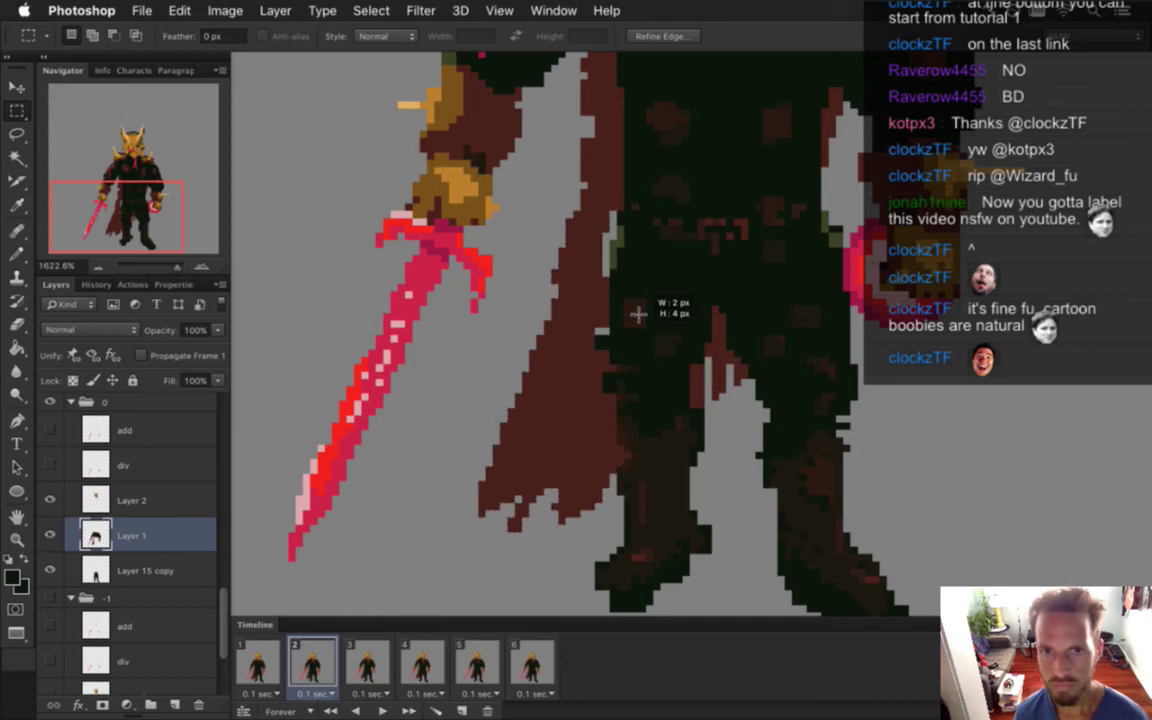
key("i")
left_click(554, 198)
key("b")
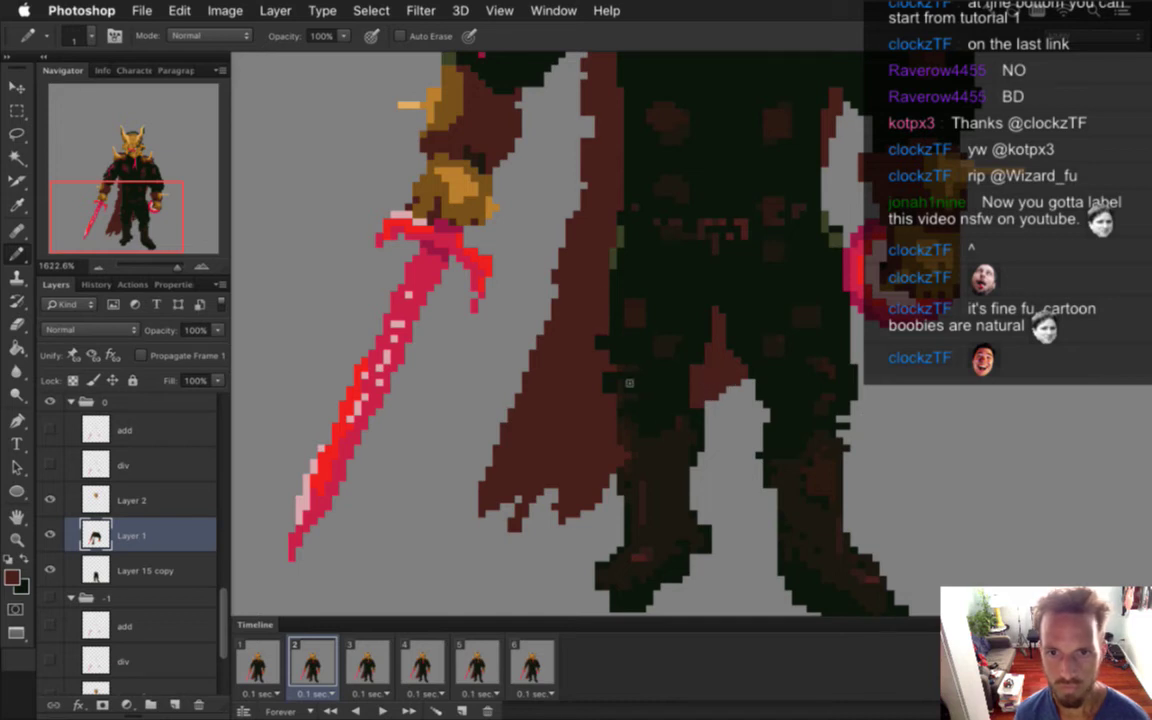
Compare frames 1 and 2, and touch up the leg edge beside the cape in frame 2 with sampled dark leg colours
left_click(266, 661)
left_click(313, 660)
left_click(281, 660)
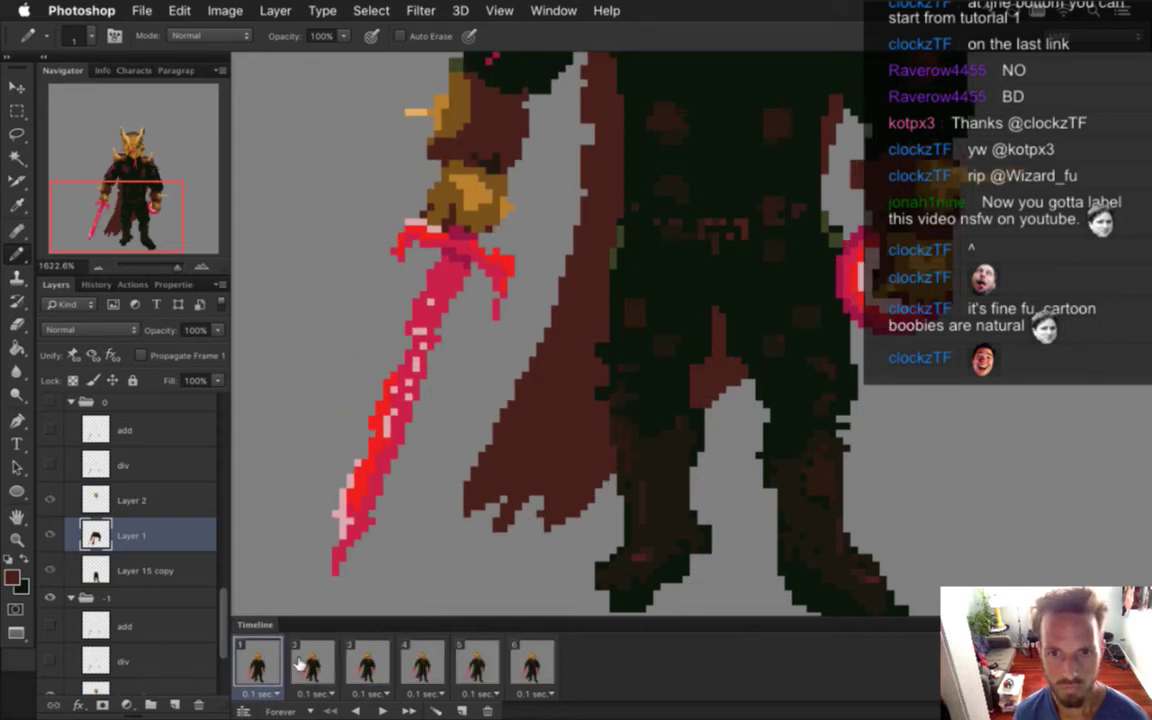
left_click(303, 665)
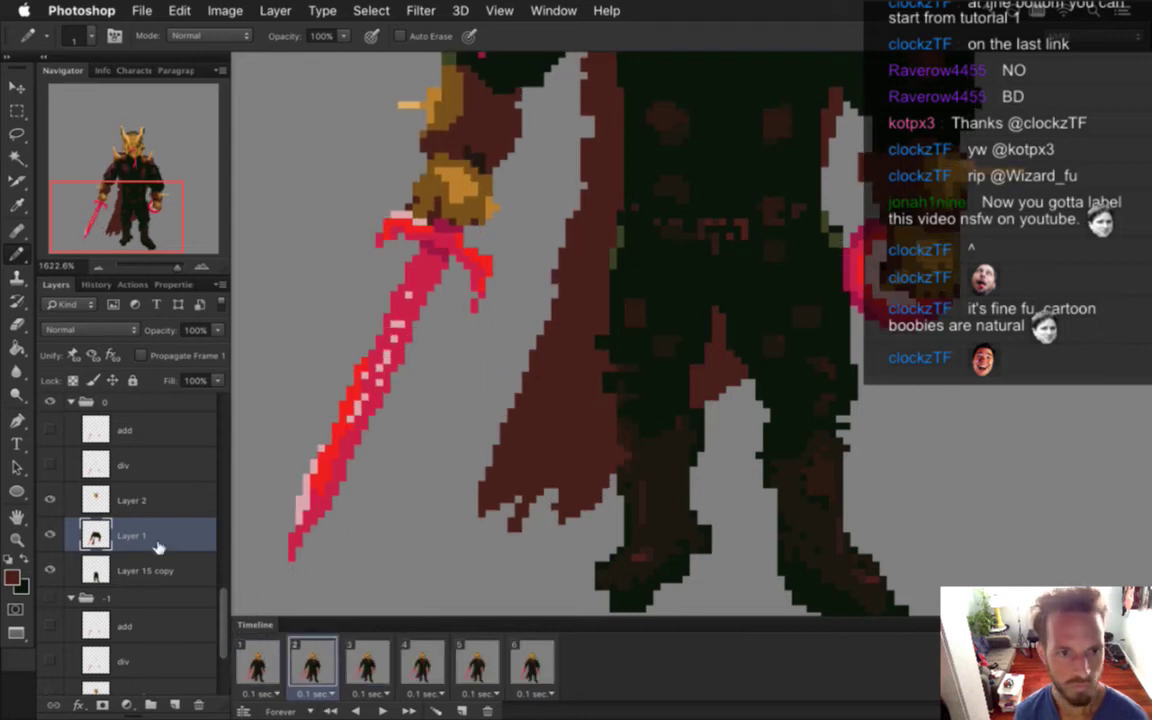
left_click(608, 348, "alt")
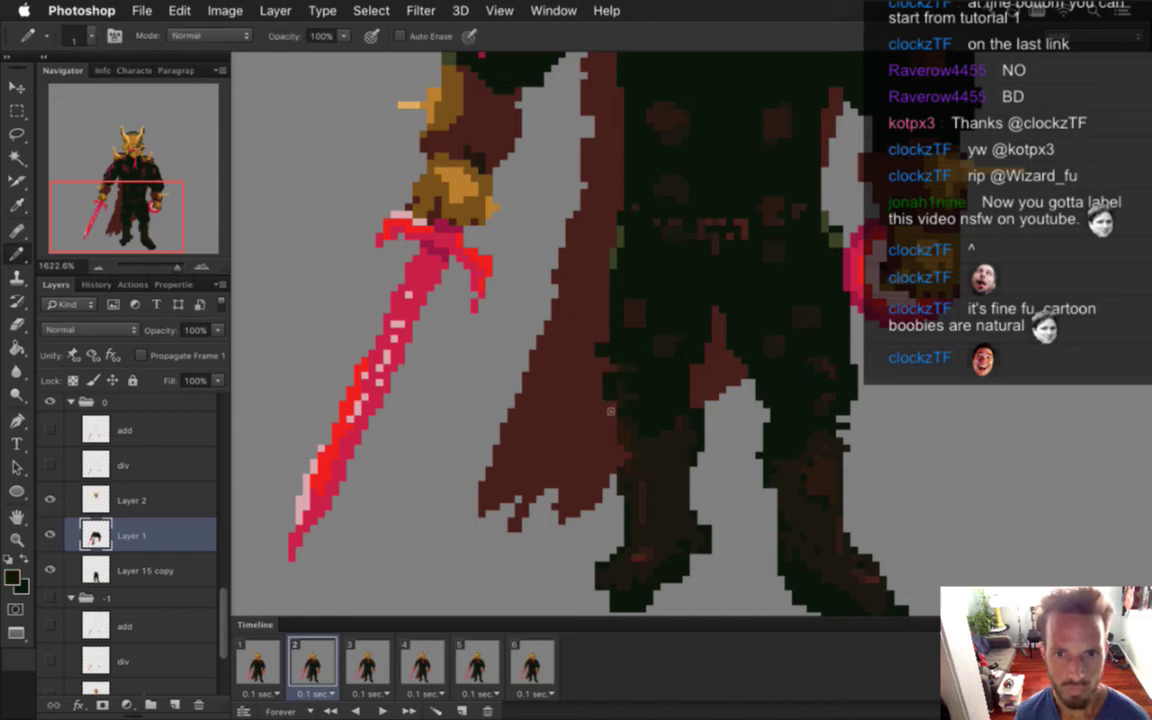
left_click(605, 387, "alt")
Compare the lower cape's shape and position across the first four frames
left_click(257, 663)
left_click(310, 663)
left_click(270, 660)
left_click(320, 654)
left_click(370, 657)
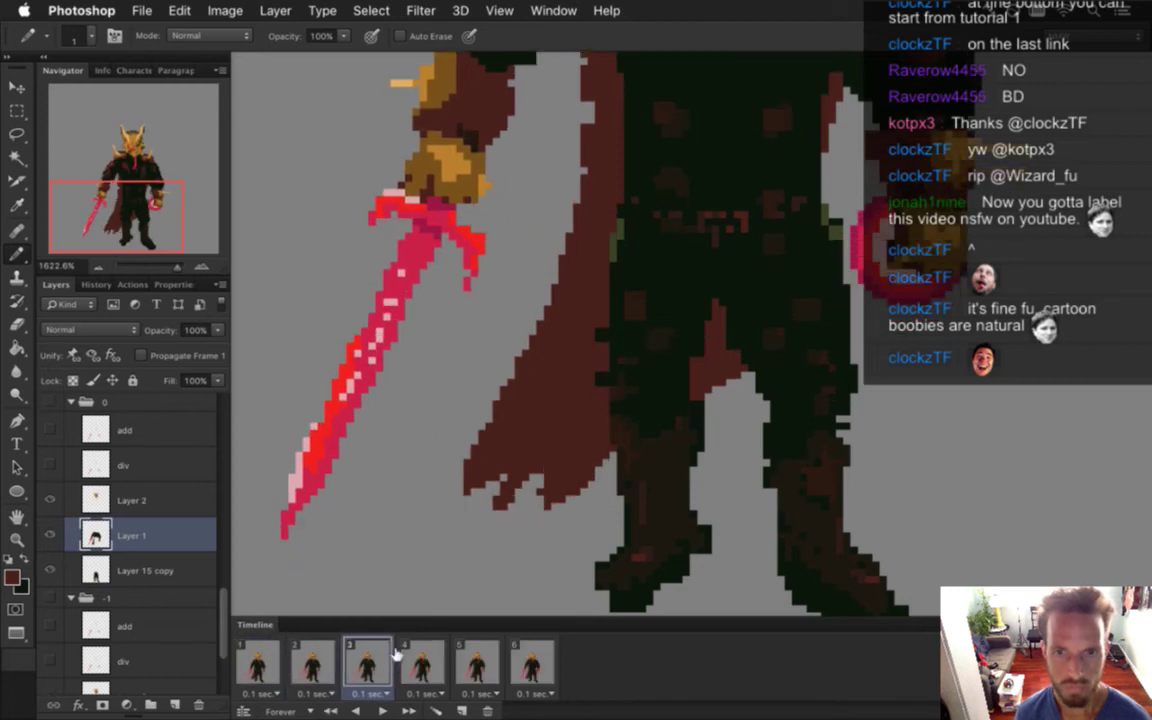
left_click(257, 663)
left_click(310, 663)
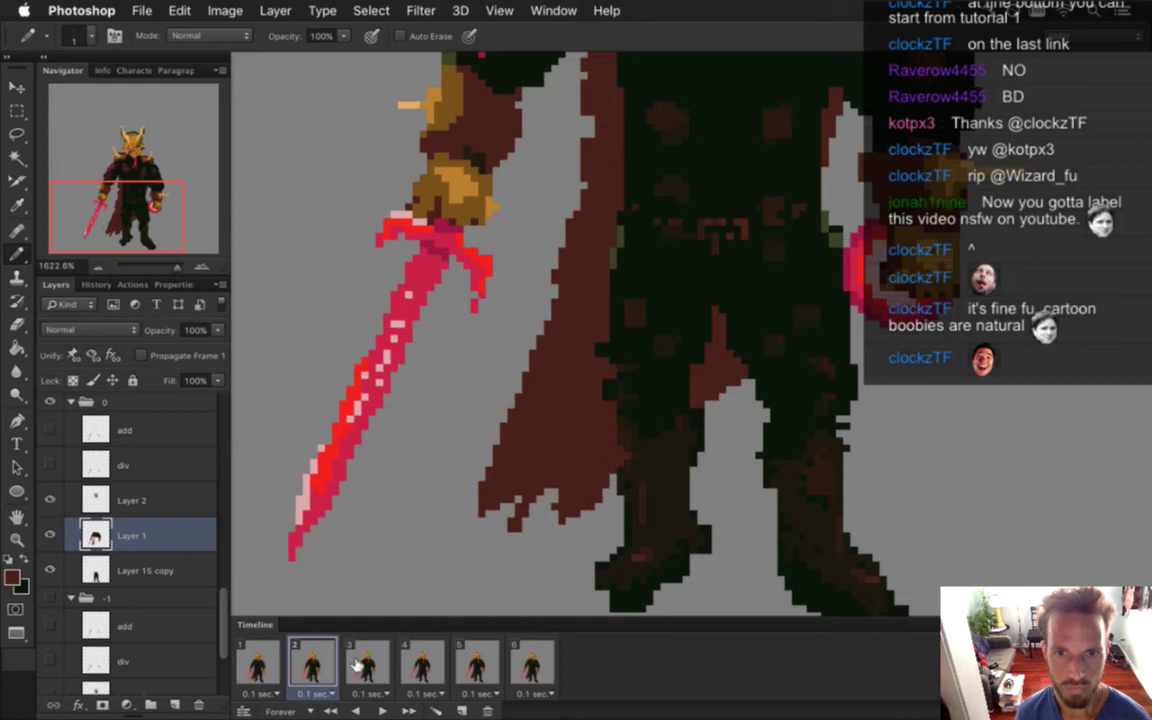
left_click(378, 665)
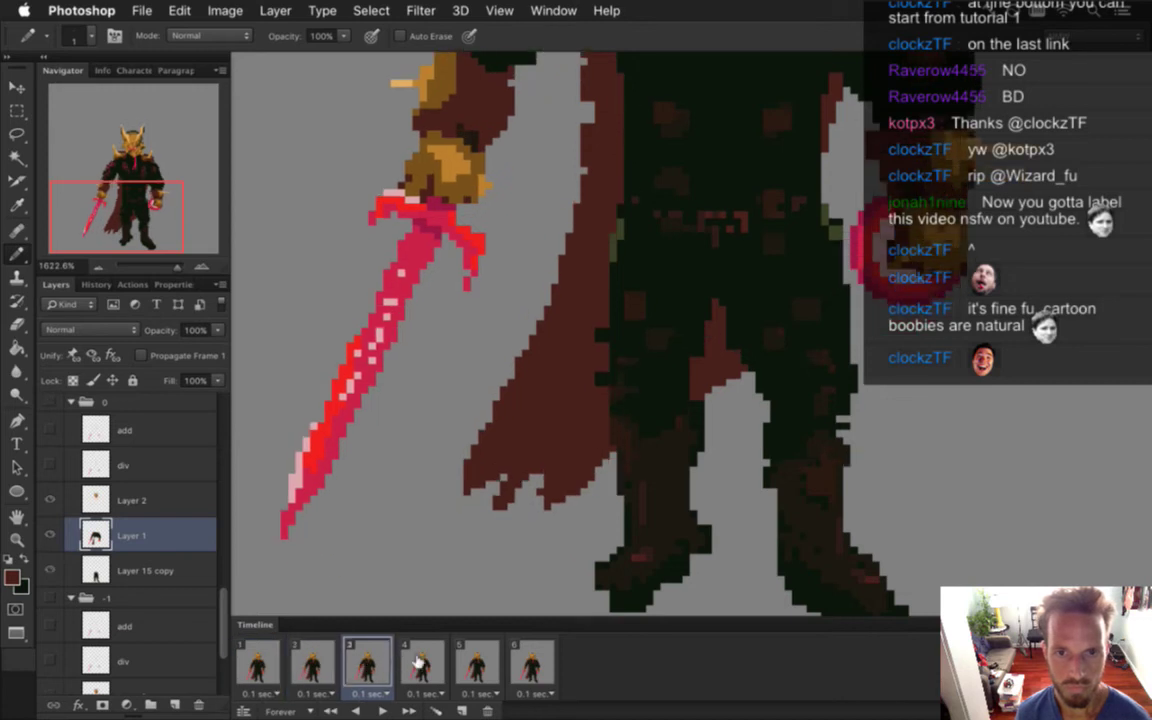
left_click(420, 662)
left_click(330, 664)
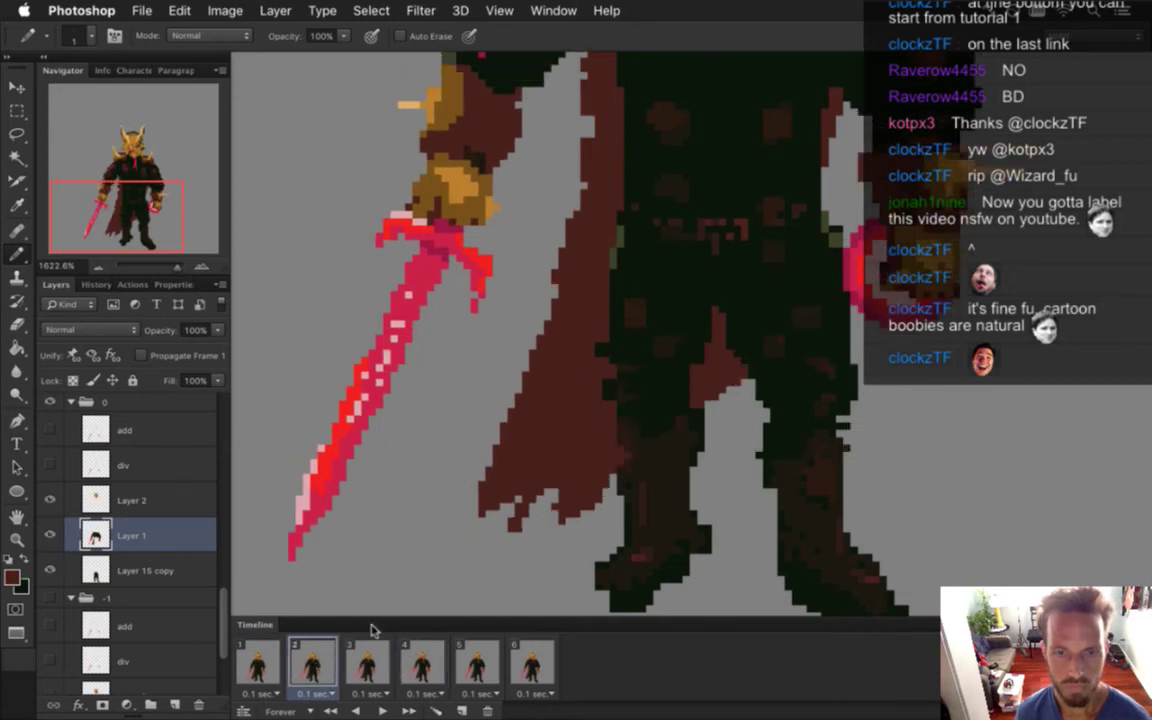
left_click(264, 668)
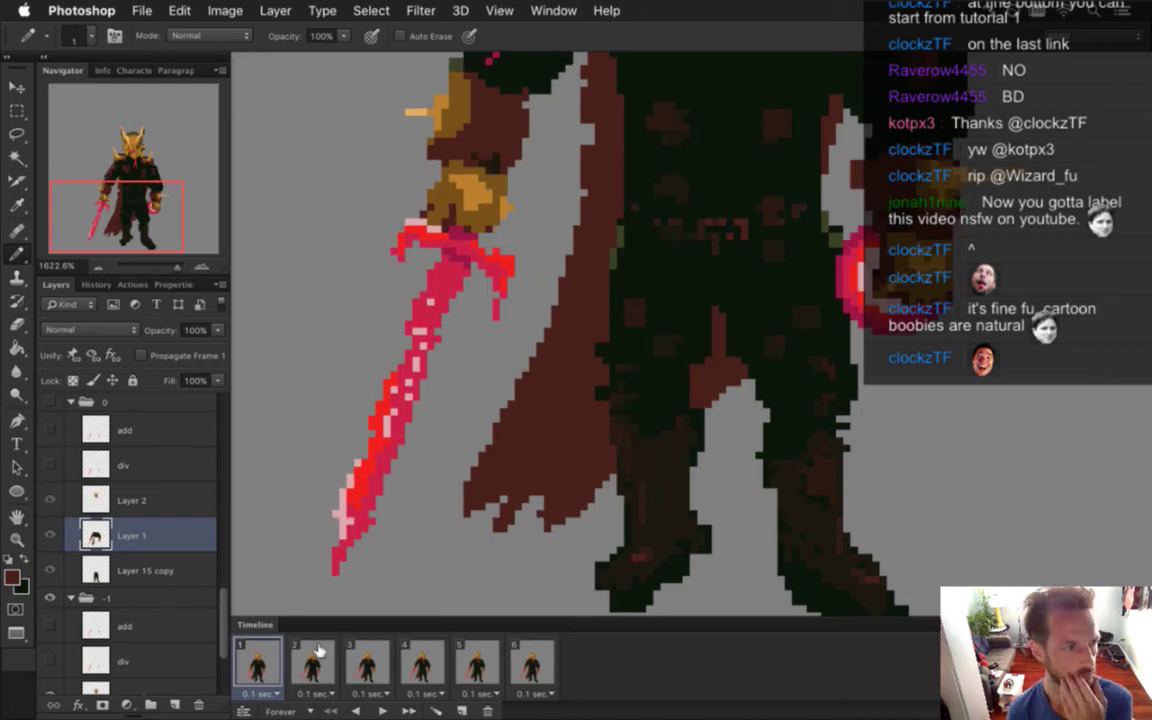
Select the lower part of the dark red cape on Layer 1 of group -1 in frame 1, leaving out the legs
scroll(210, 570, "down", 5)
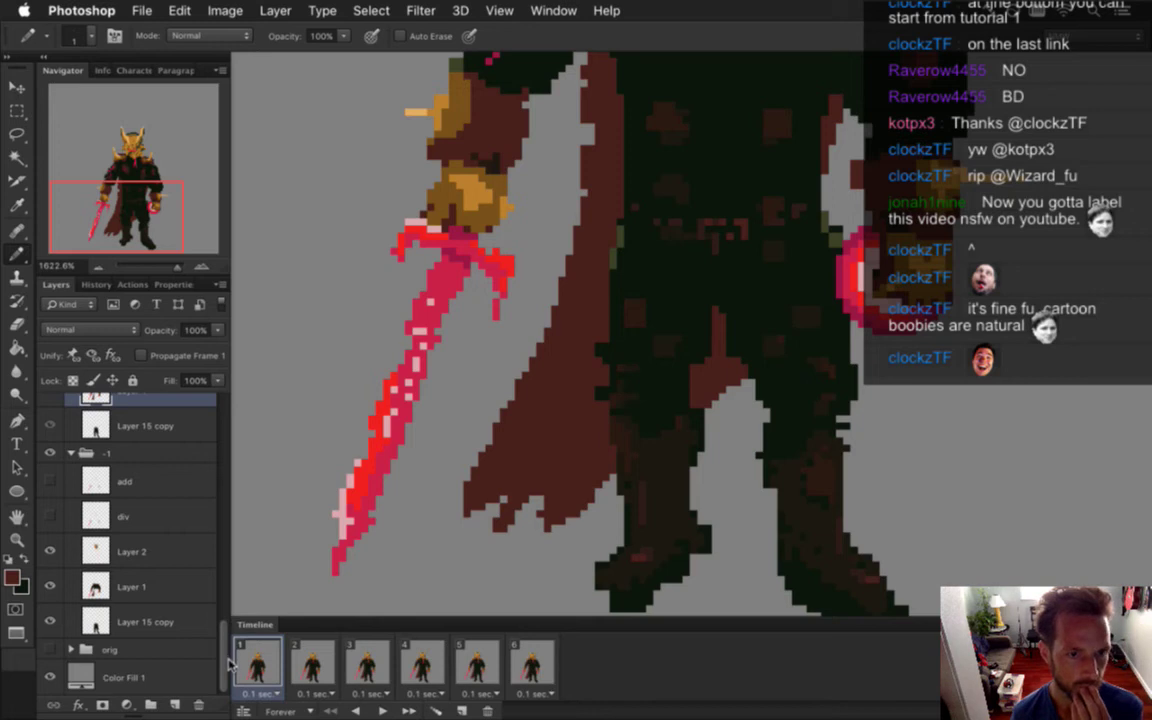
left_click(147, 590)
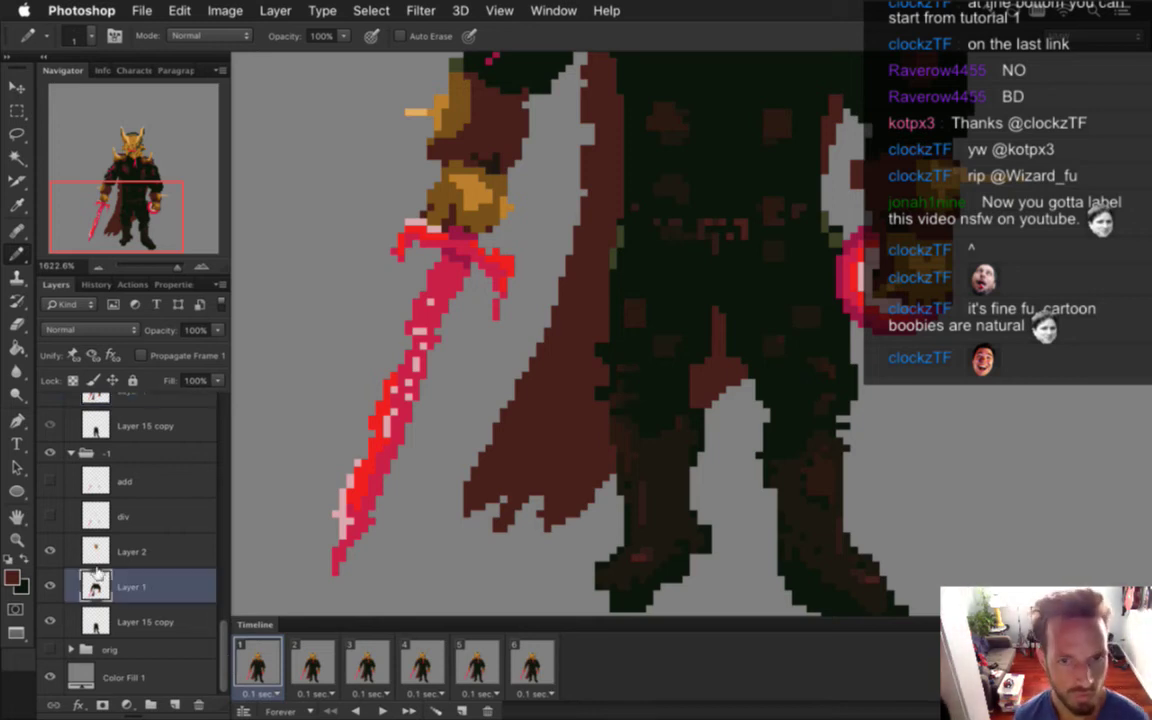
key("m")
left_click_drag(441, 350, 589, 538)
left_click_drag(537, 268, 583, 440)
left_click_drag(573, 342, 604, 430)
left_click_drag(558, 270, 582, 345)
left_click_drag(580, 459, 604, 512)
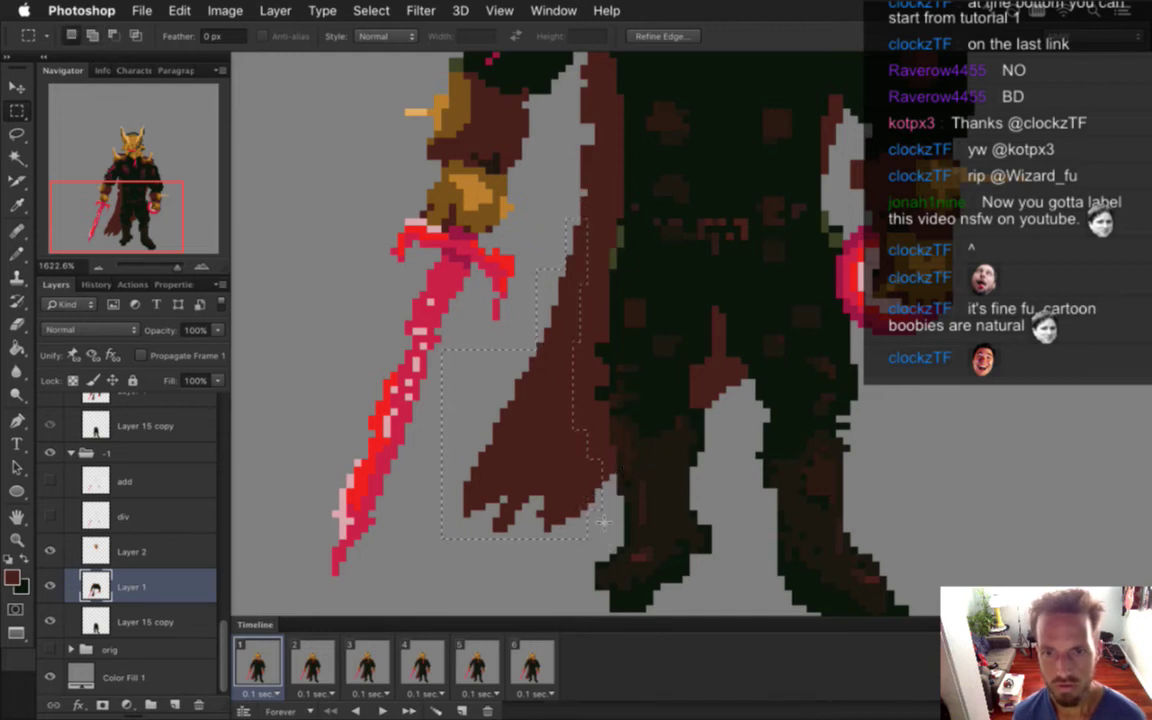
Rotate the selected lower cape in frame 1 counterclockwise and move it down and away from the body
key("ctrl+t")
left_click_drag(423, 205, 396, 224)
left_click(903, 35)
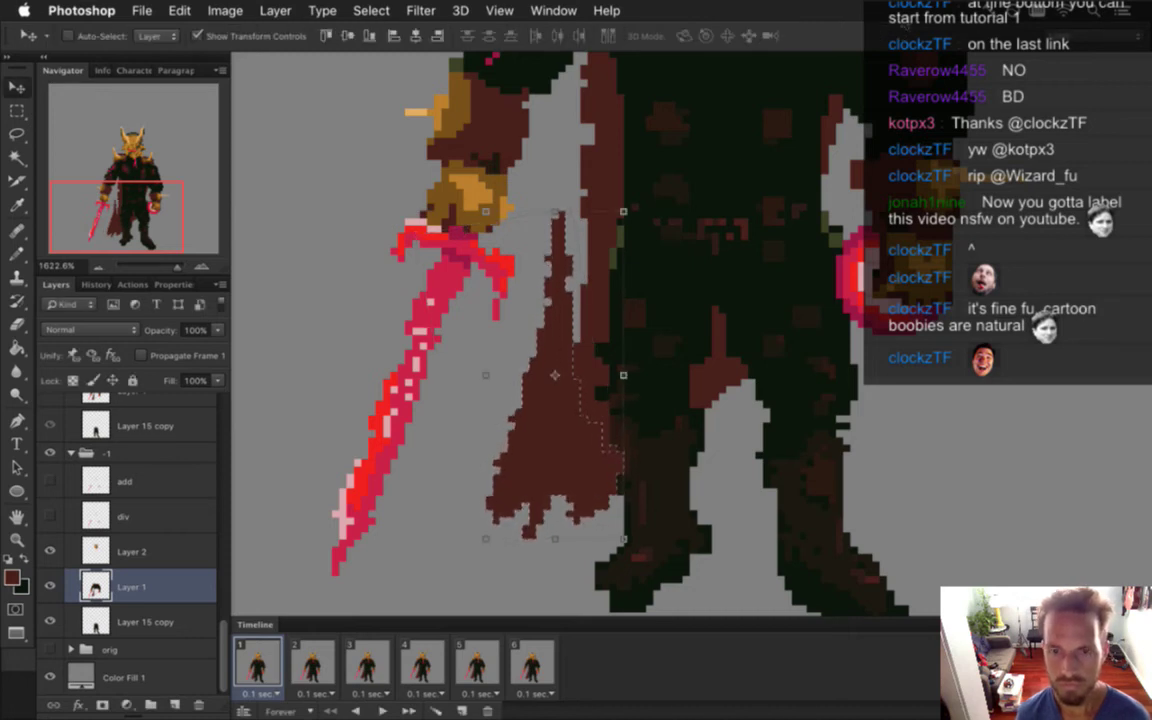
key("Left")
key("Left")
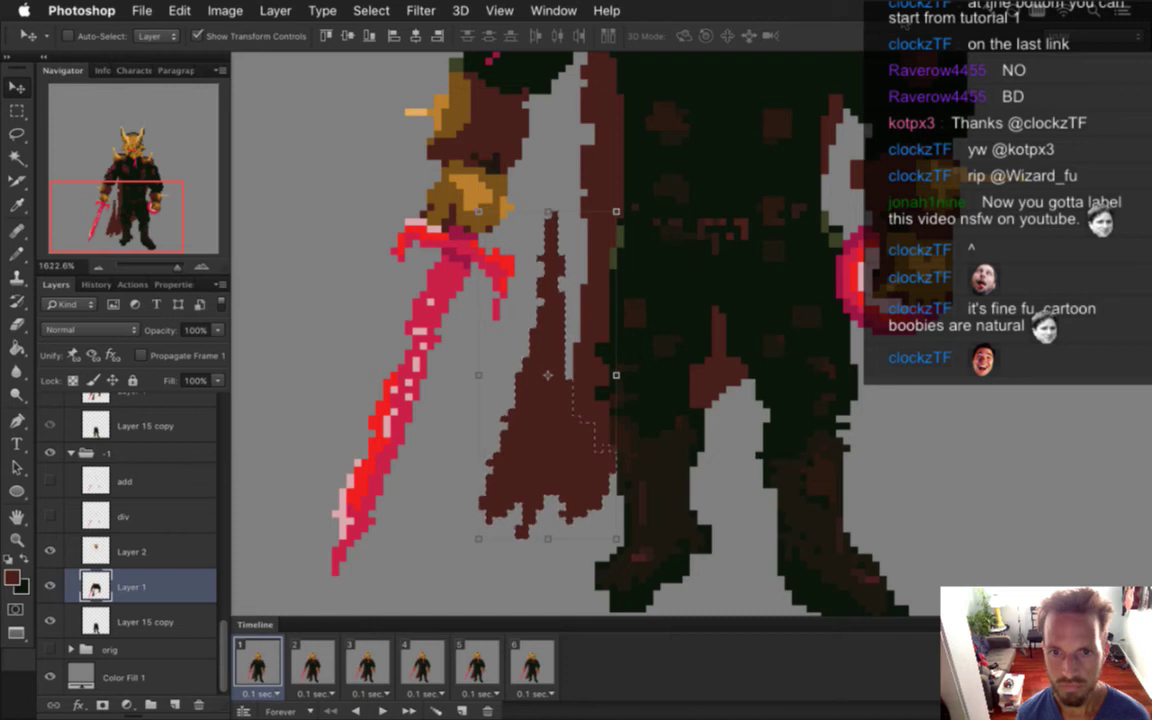
key("Down")
key("Down")
key("Left")
key("Down")
key("Down")
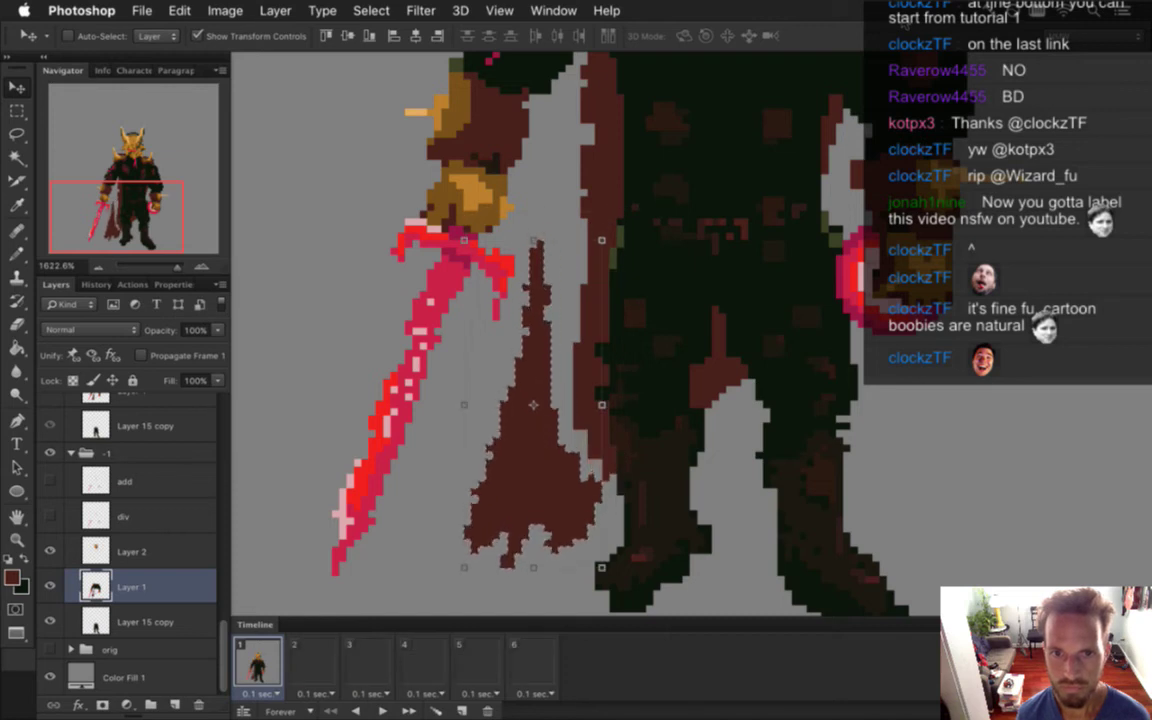
Erase the stray pixels along the inner edge of the detached cape piece and select the whole piece again
key("m")
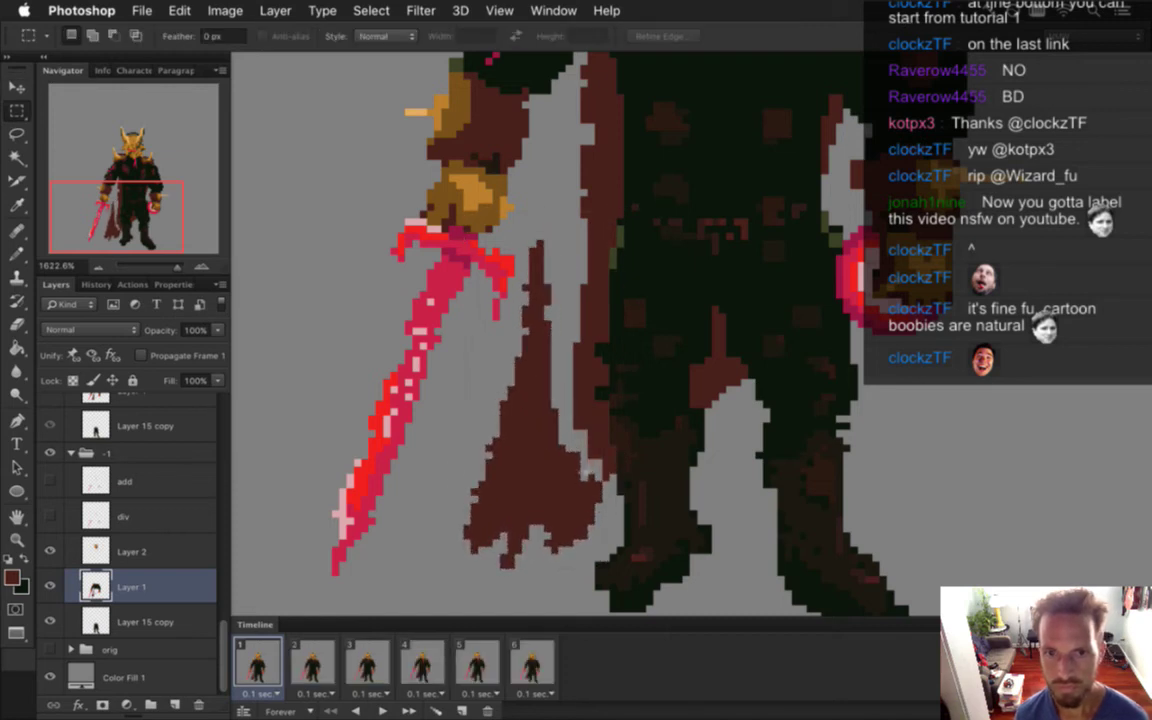
key("b")
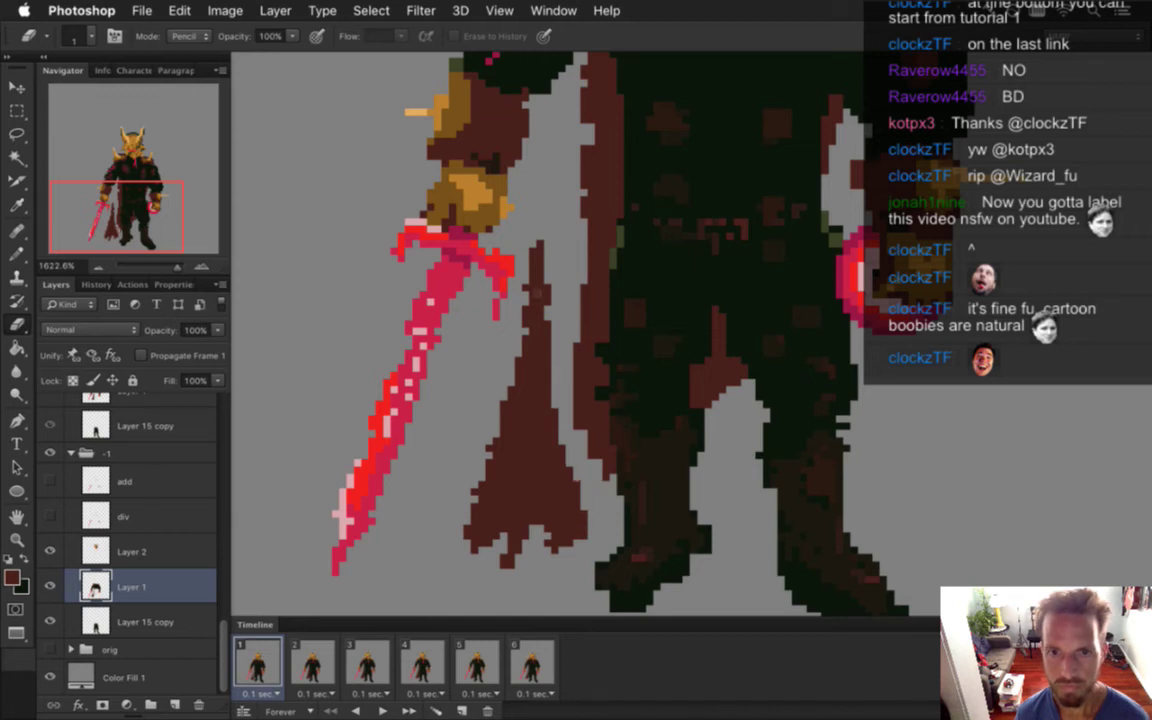
key("m")
left_click_drag(556, 386, 557, 386)
left_click_drag(549, 432, 492, 516)
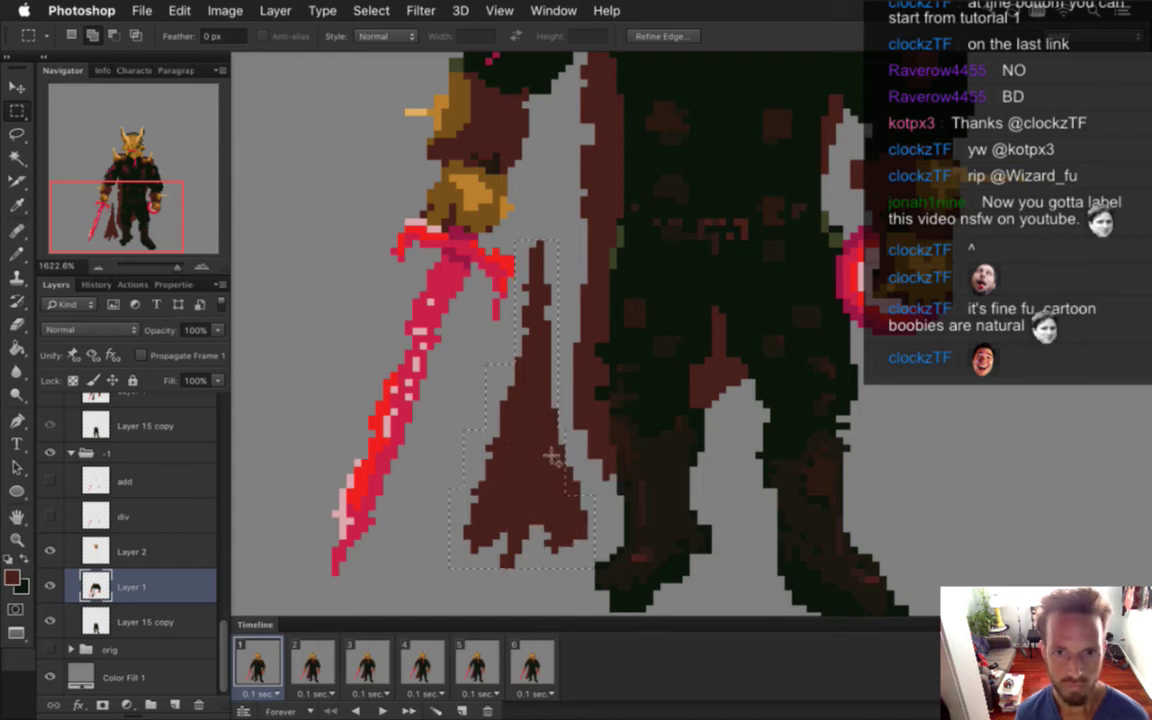
left_click_drag(583, 510, 560, 540)
Move the trimmed cape piece up and right to rejoin the cape in frame 1, and compare it with frame 2
key("v")
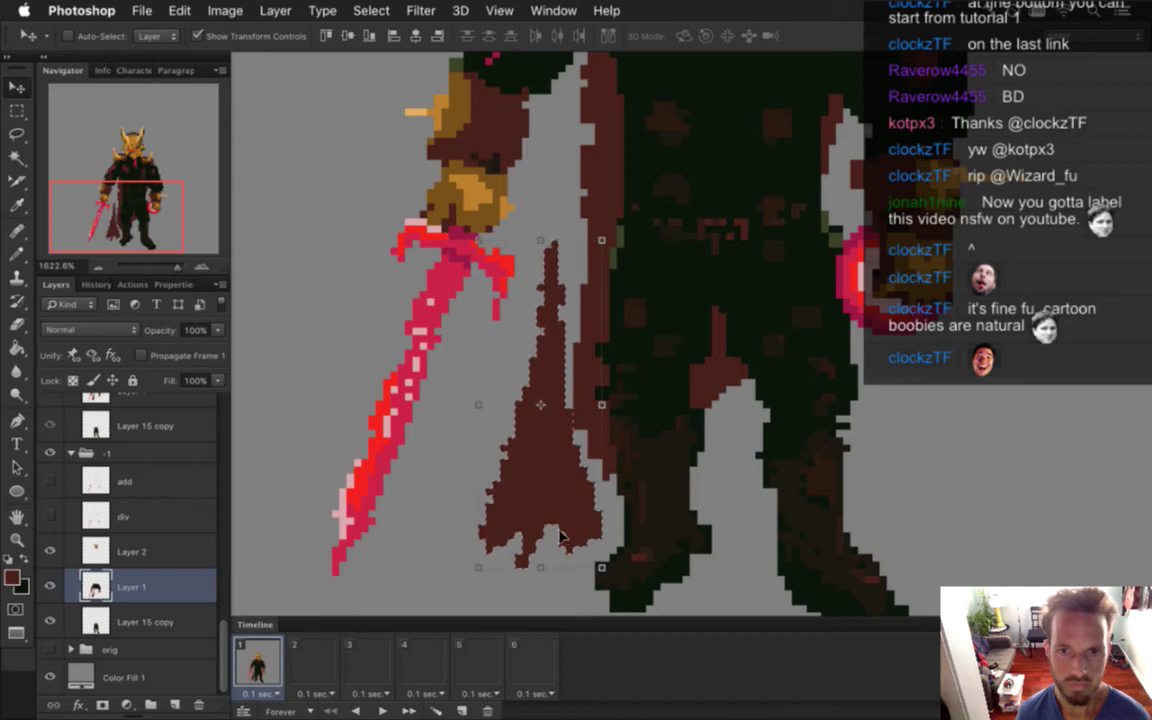
key("Up")
key("Right")
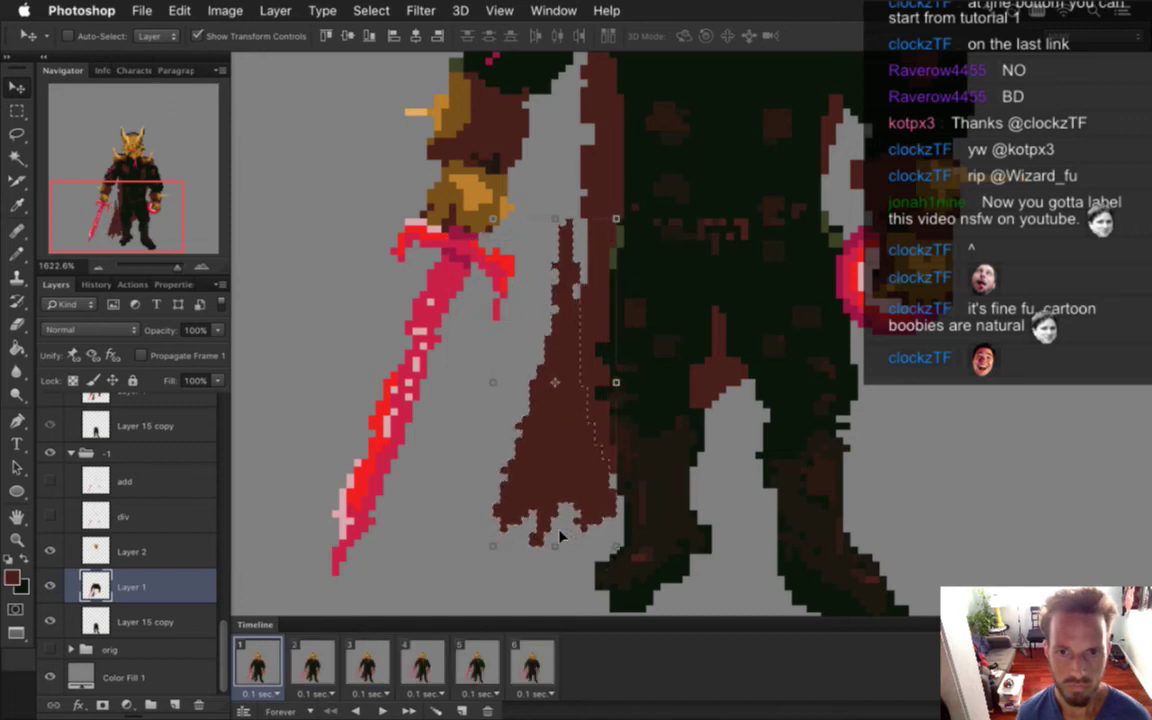
key("Up")
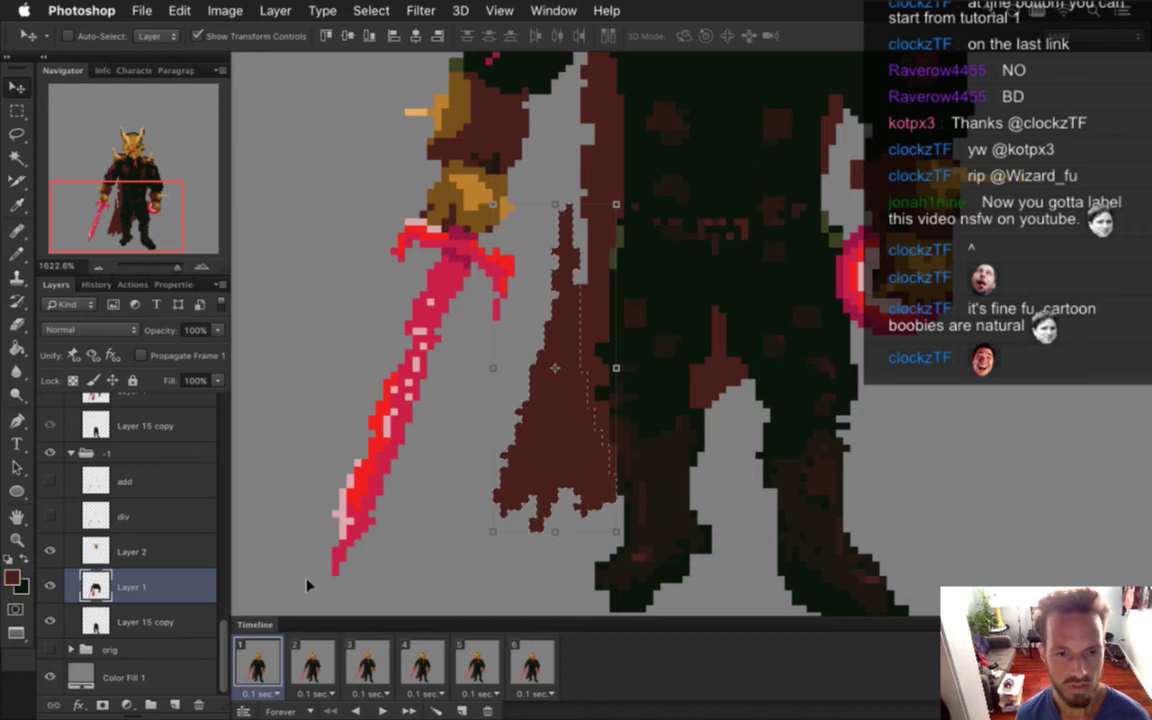
left_click(313, 665)
left_click(277, 667)
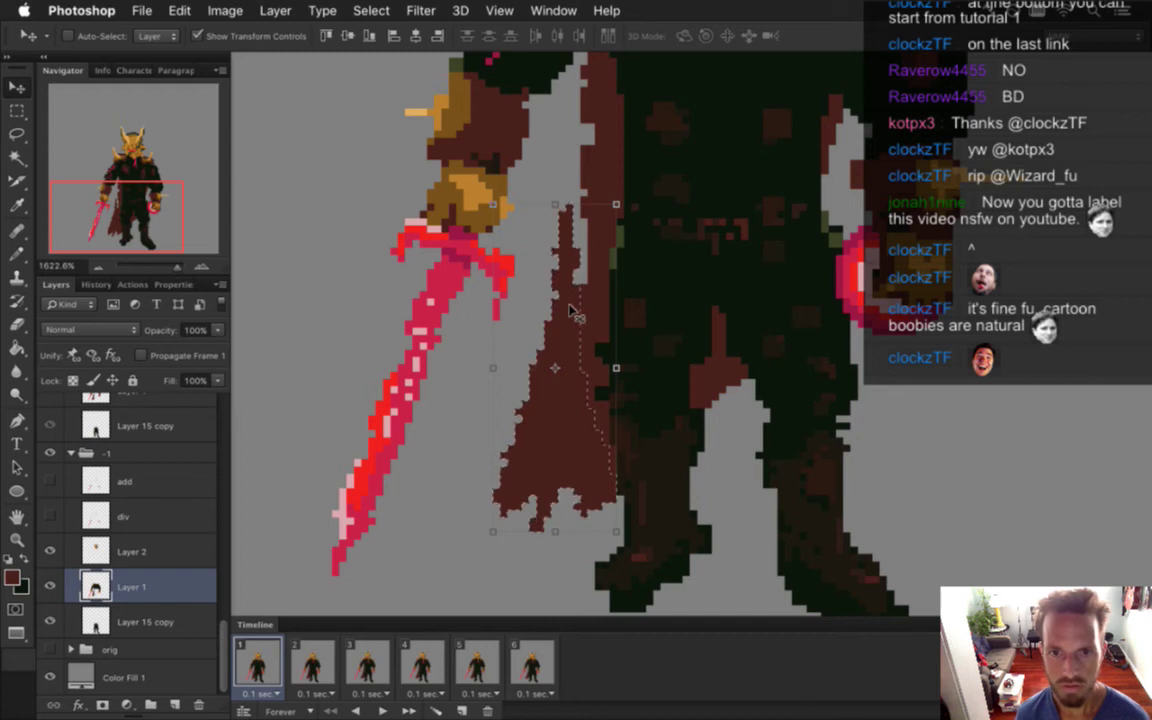
Nudge the selected cape piece on Layer 1 of group -1 two pixels further right to close the remaining gap
key("m")
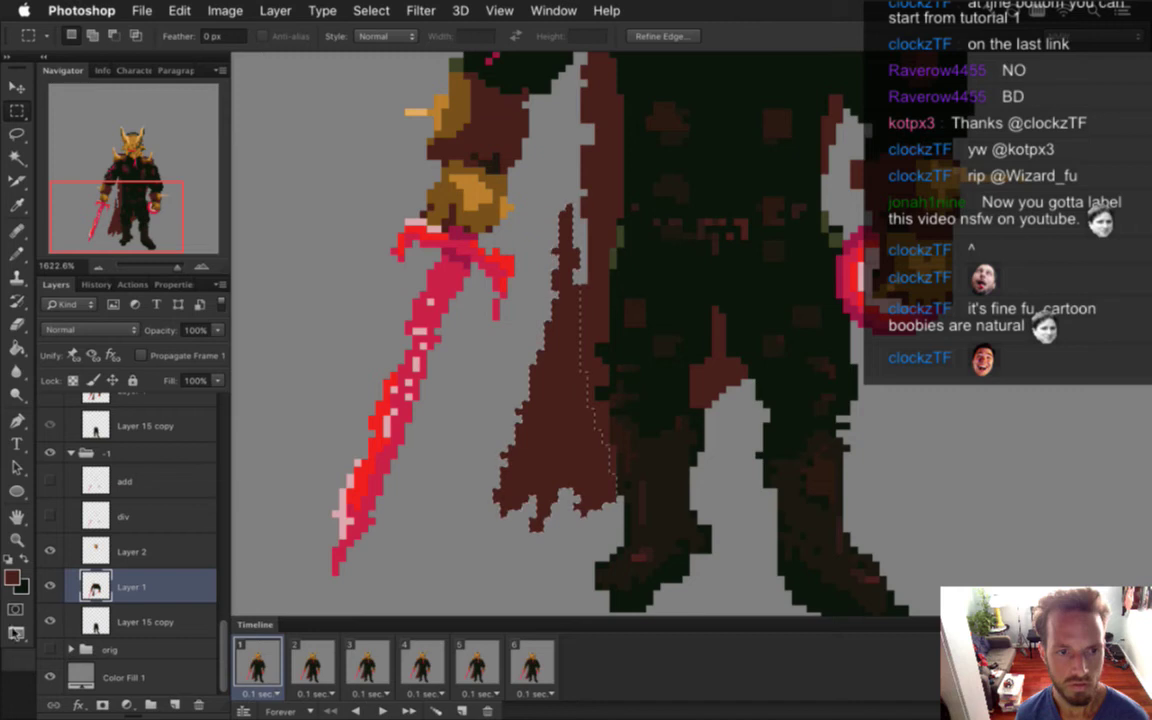
left_click(94, 554)
left_click(95, 578)
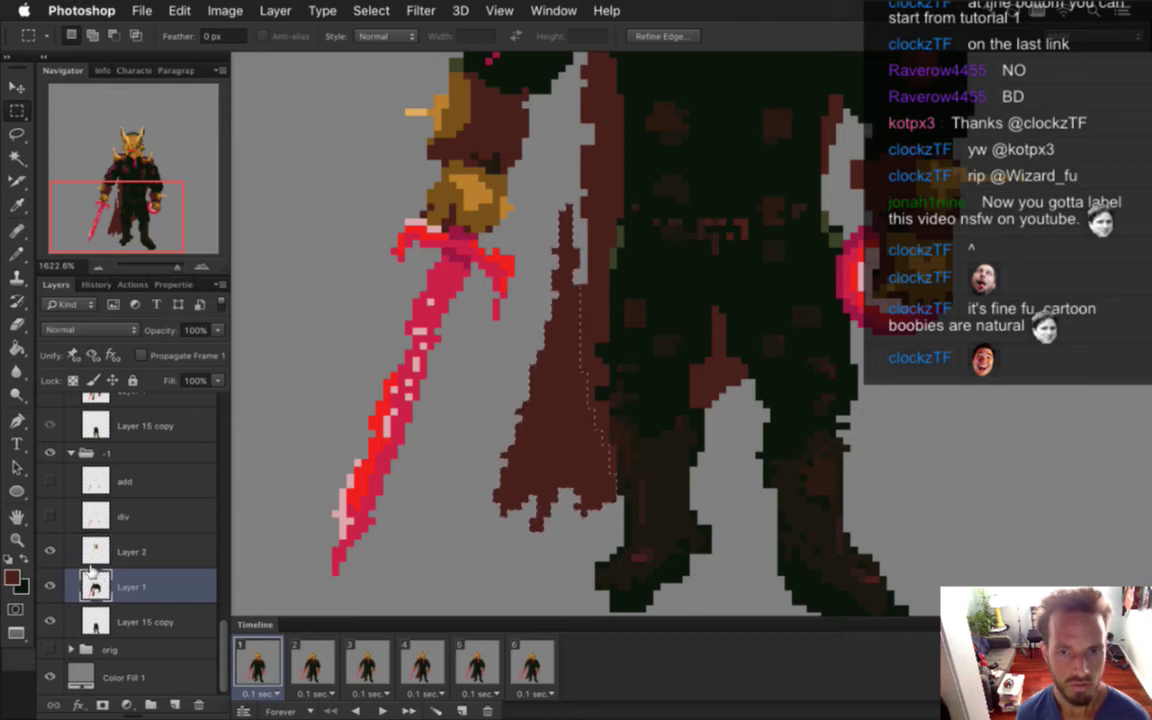
key("super+Right")
key("super+Right")
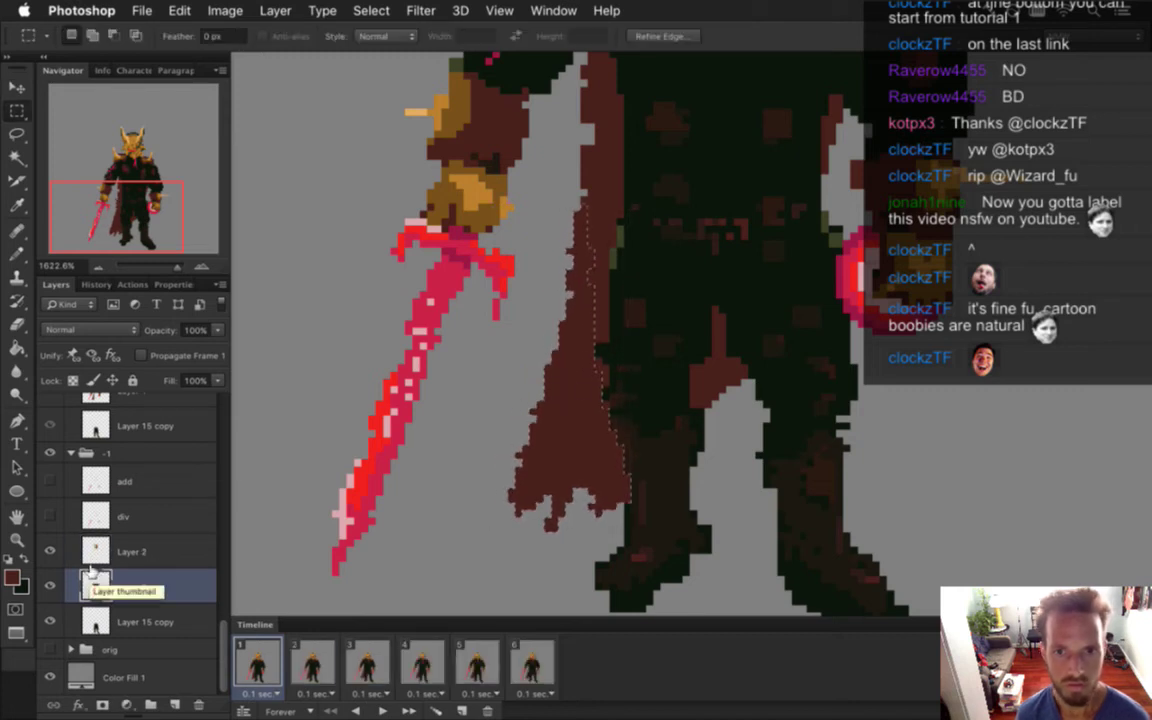
Deselect the cape and repaint the leg edge it overlaps in frame 1 with sampled dark leg colours, checking against frame 2
key("b")
key("shift+b")
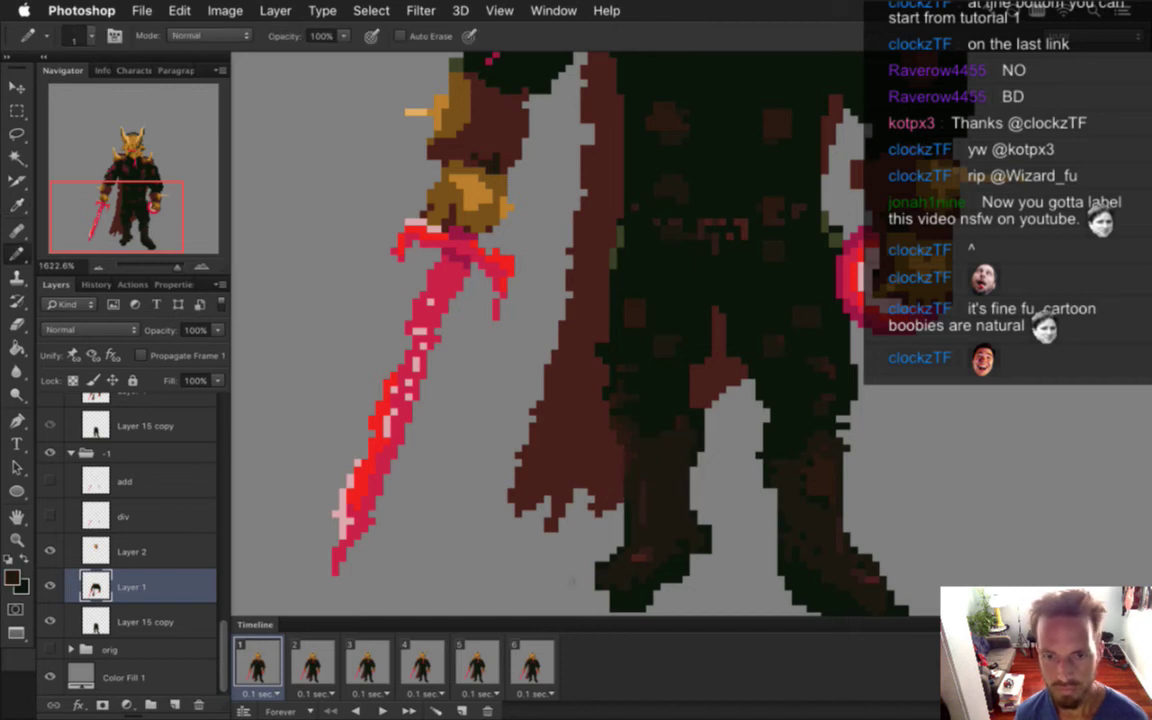
left_click(309, 665)
left_click(262, 662)
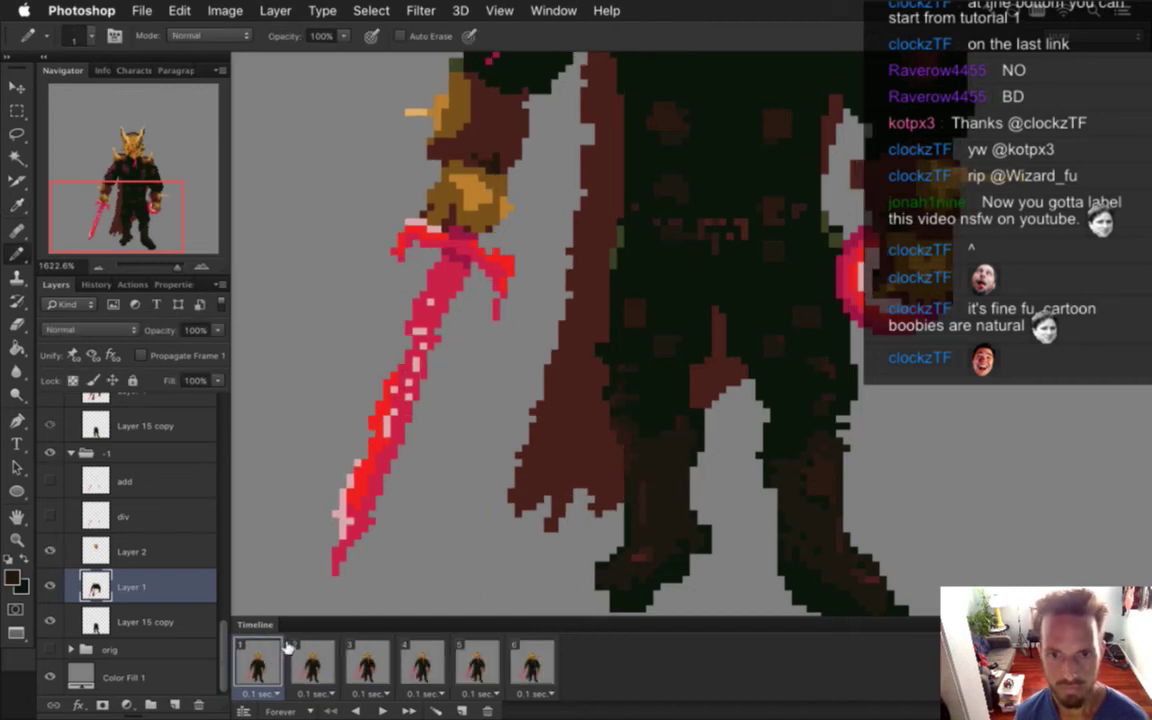
left_click(562, 436, "alt")
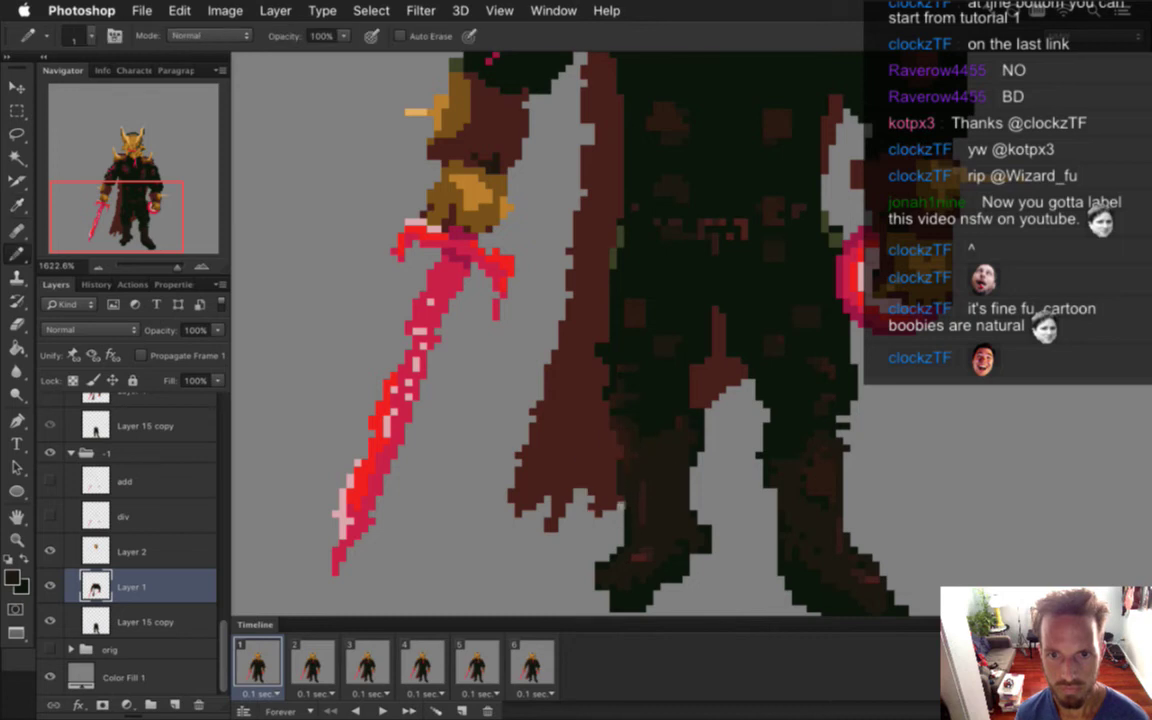
Compare the cape's motion between frames 1, 2 and 3
left_click(314, 661)
left_click(278, 663)
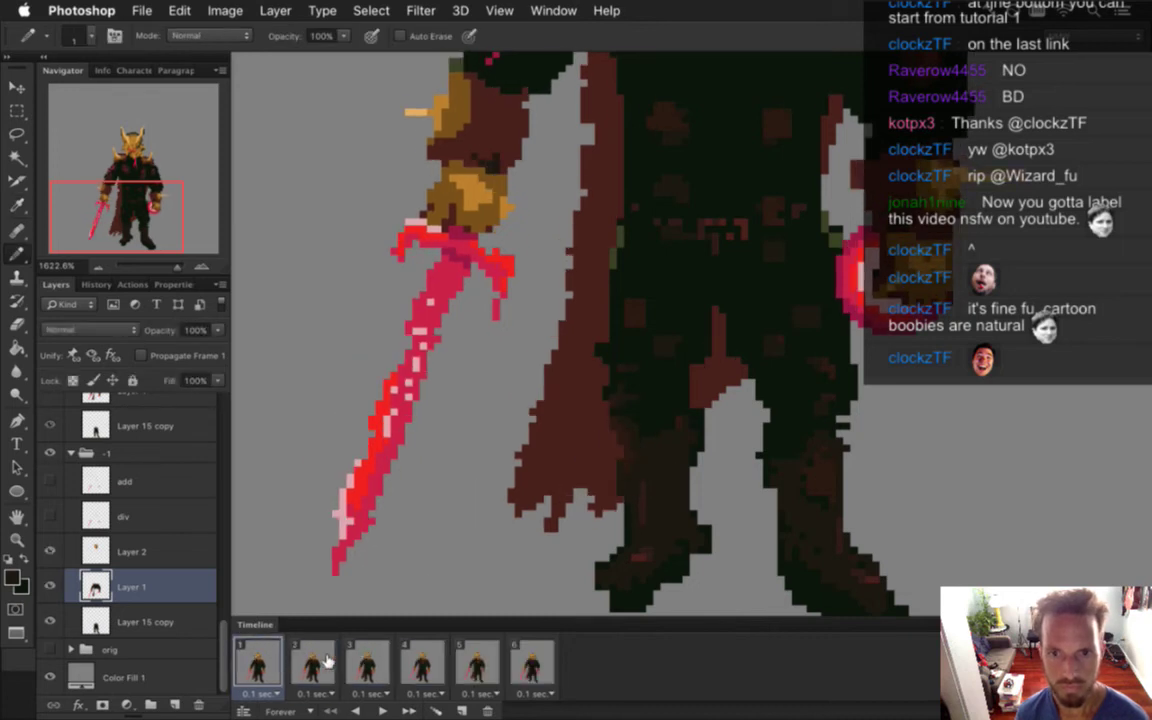
left_click(312, 664)
left_click(262, 662)
left_click(312, 665)
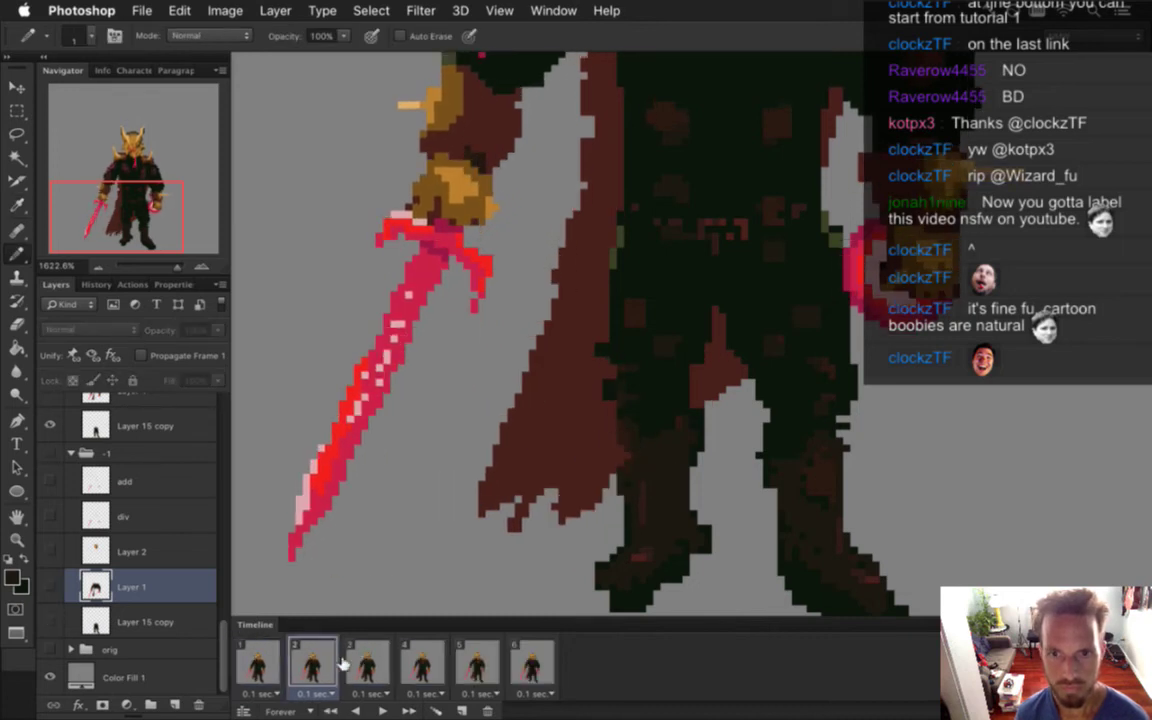
left_click(258, 662)
left_click(313, 665)
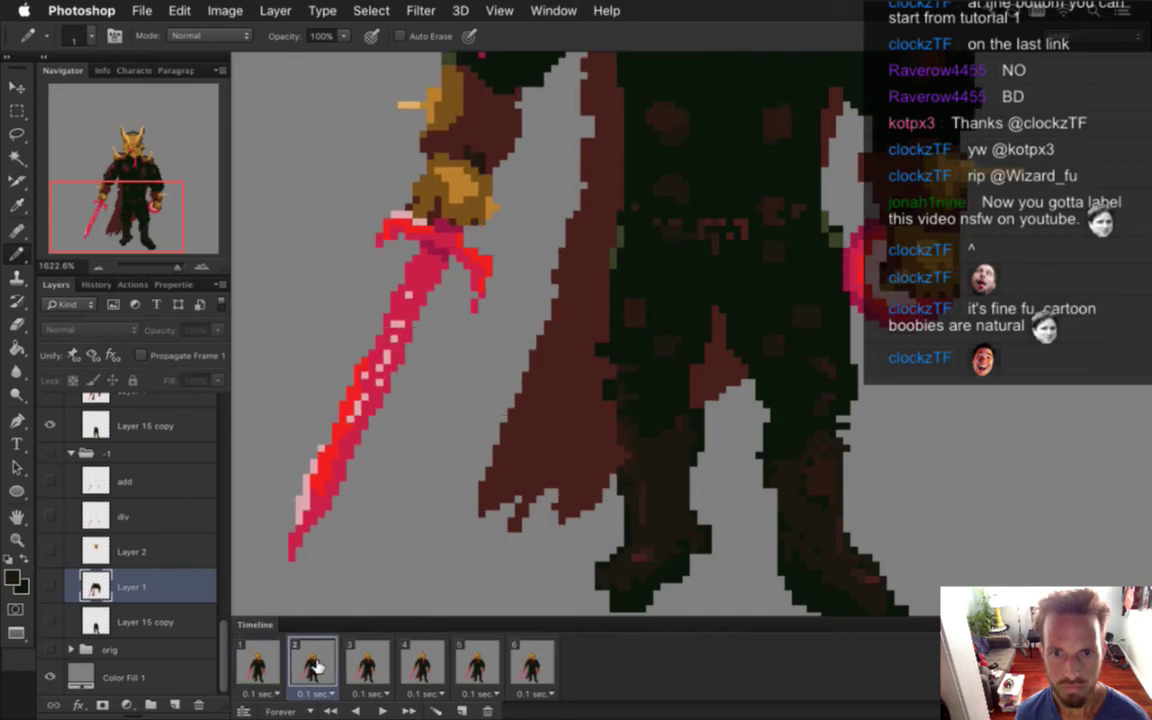
left_click(260, 664)
left_click(367, 664)
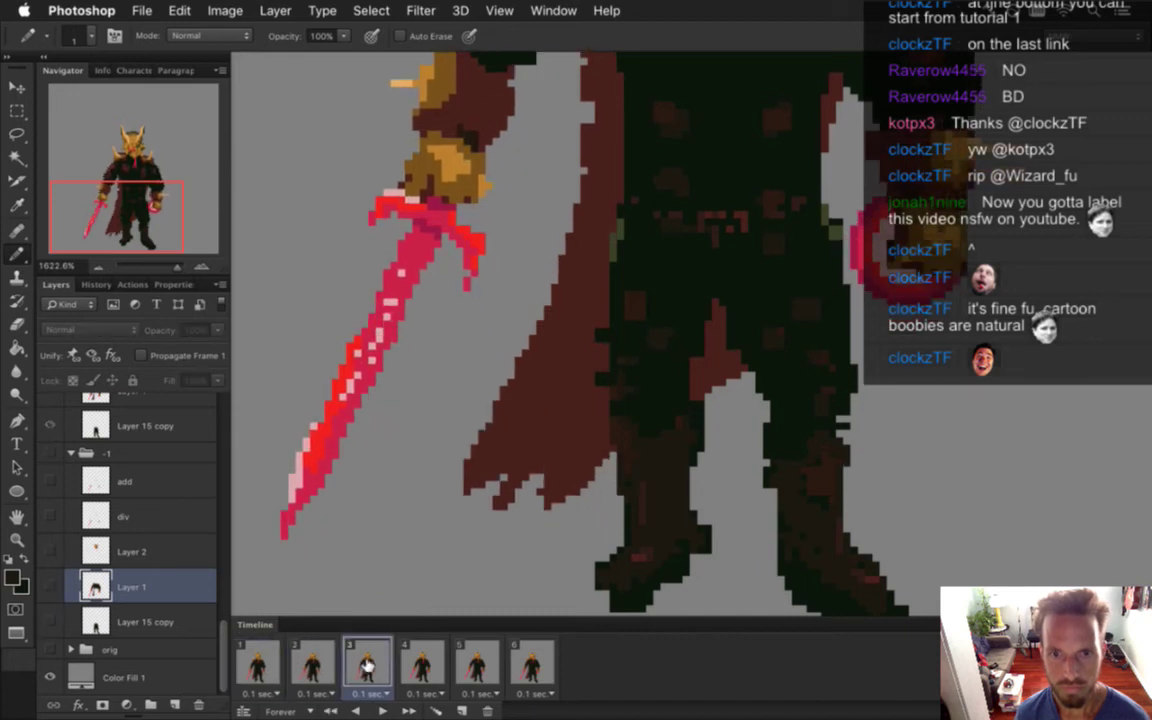
Compare the cape and sword positions across all six animation frames
left_click(433, 662)
left_click(470, 662)
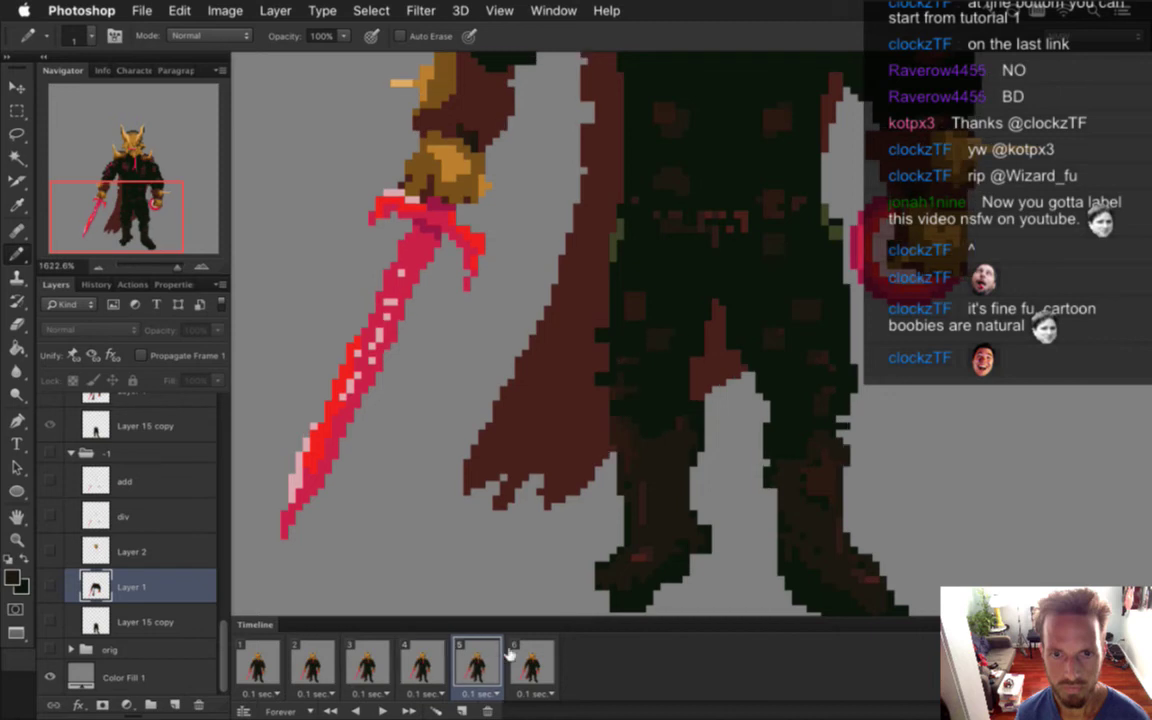
left_click(520, 663)
left_click(424, 665)
left_click(367, 666)
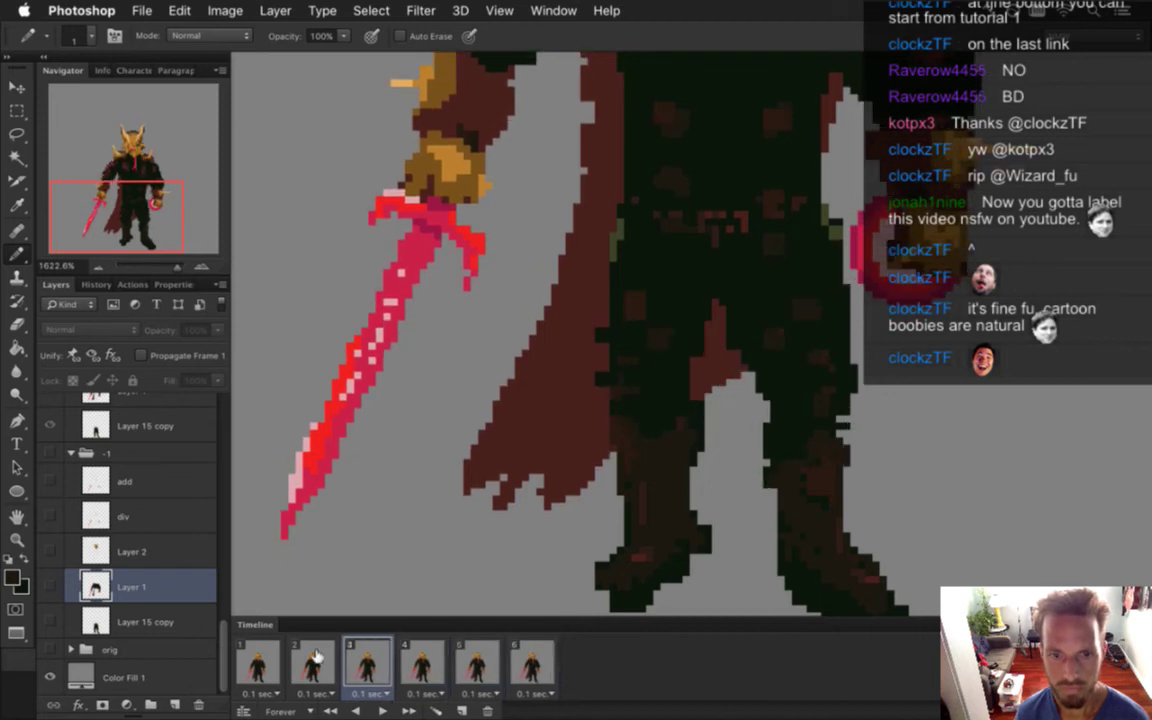
left_click(260, 666)
left_click(308, 660)
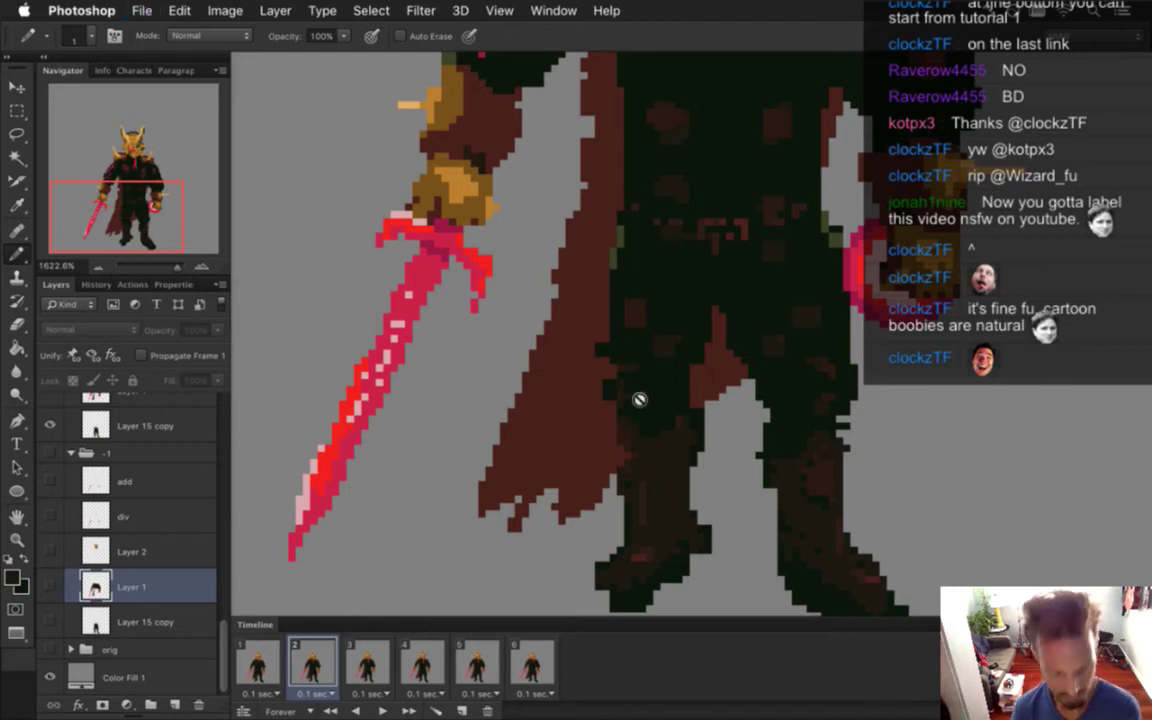
Compare the whole figure in frames 1 and 2, watching how the cape moves between them
scroll(560, 395, "down", 4)
mouse_move(643, 334)
left_mouse_down()
mouse_move(638, 393)
mouse_move(646, 387)
left_mouse_up()
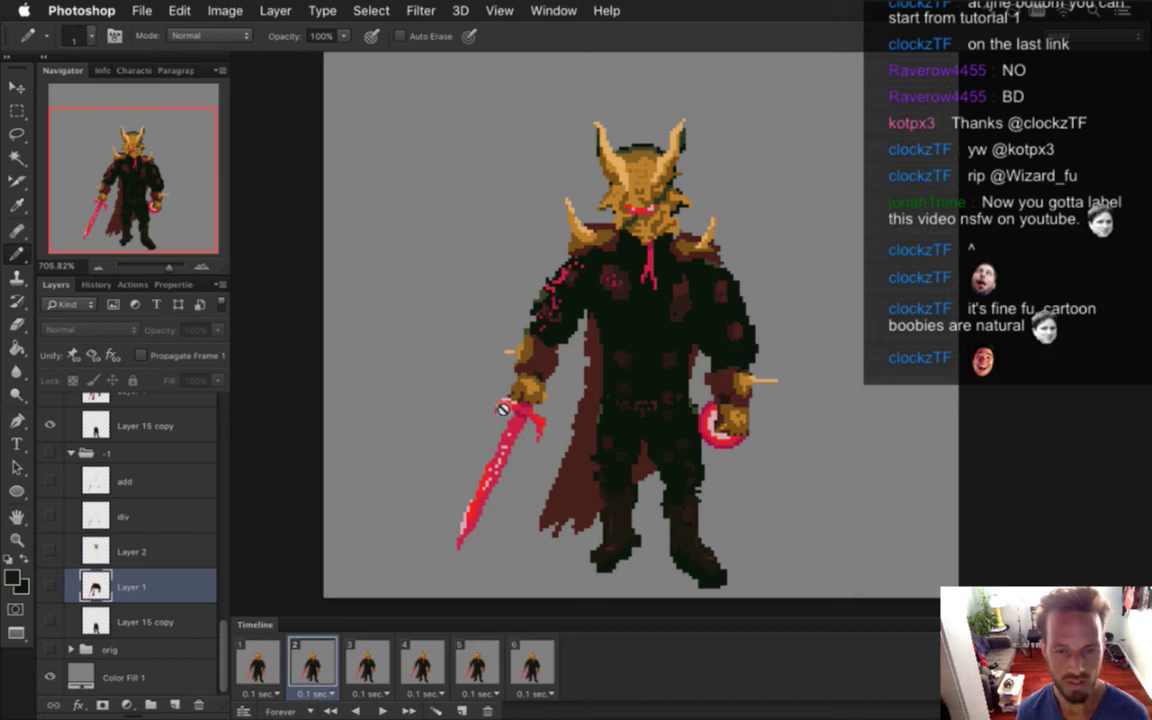
left_click(266, 678)
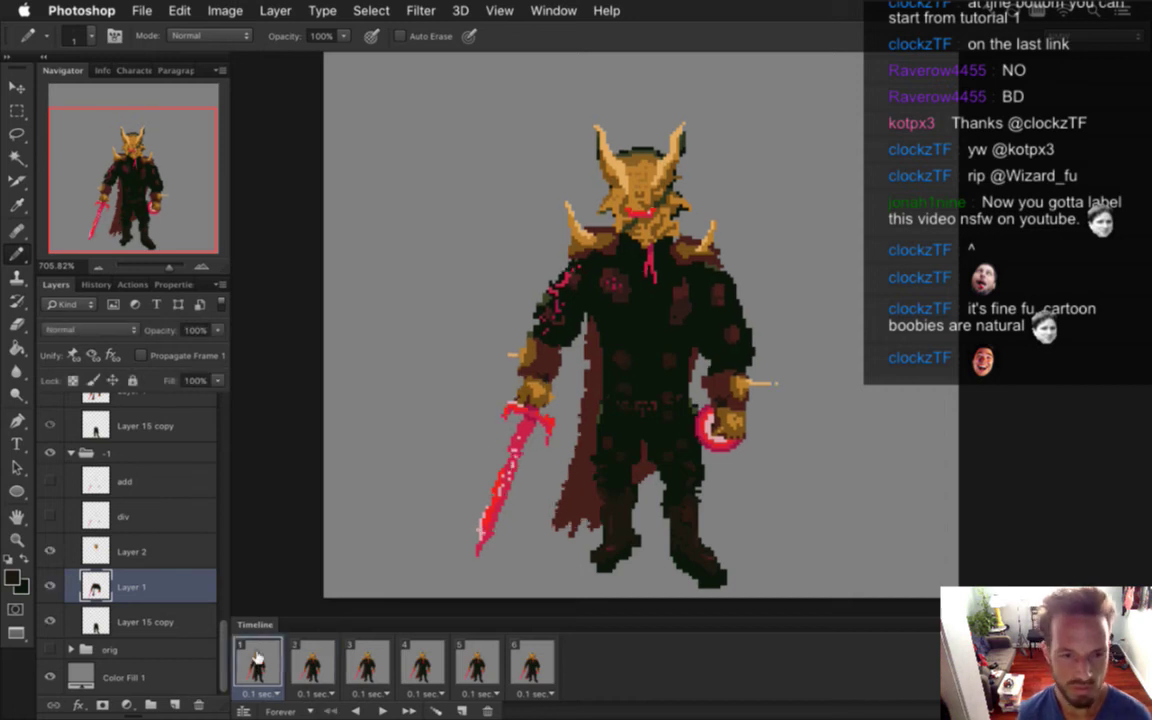
left_click(310, 658)
left_click(256, 663)
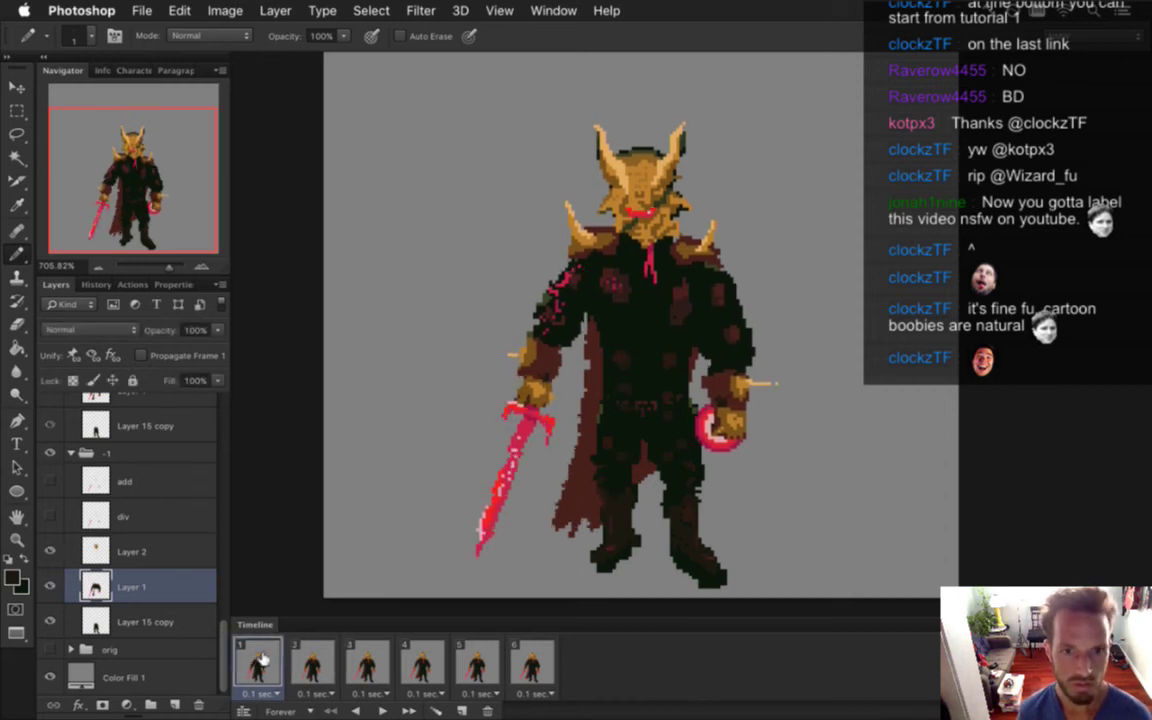
left_click(309, 659)
left_click(255, 662)
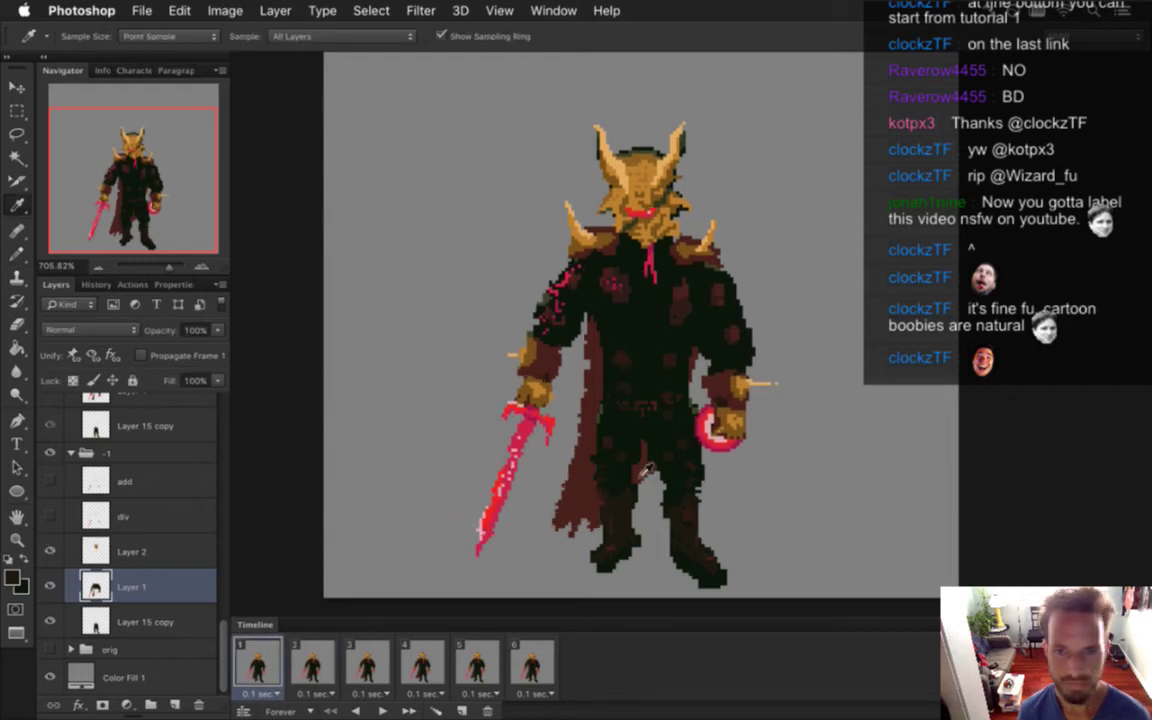
Sample the cape's dark red in frame 1 for retouching the cape, and compare it with frames 2 and 3
left_click(582, 432, "alt")
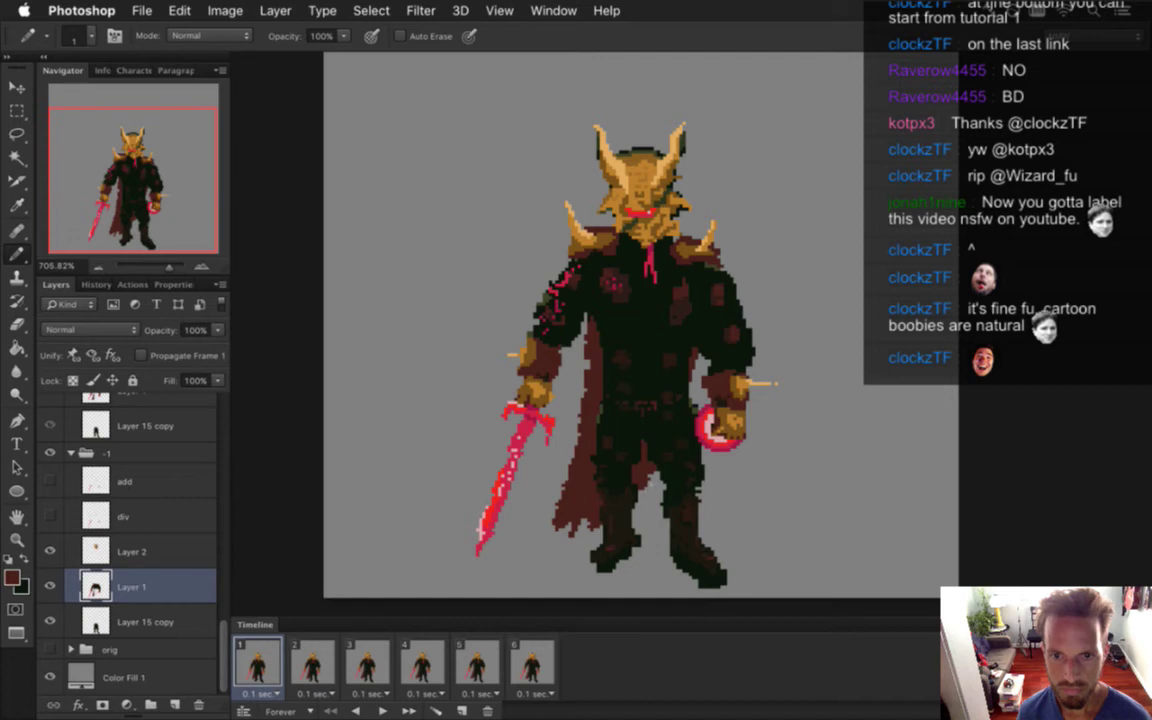
left_click(317, 668)
left_click(278, 665)
left_click(318, 665)
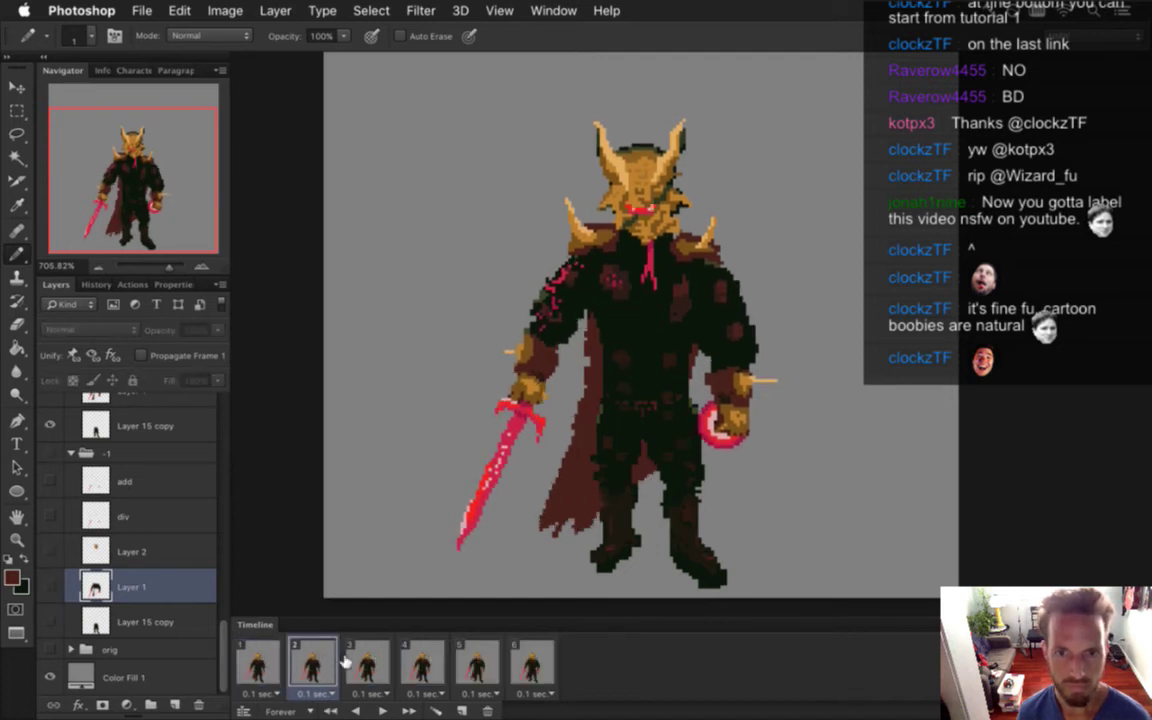
left_click(363, 664)
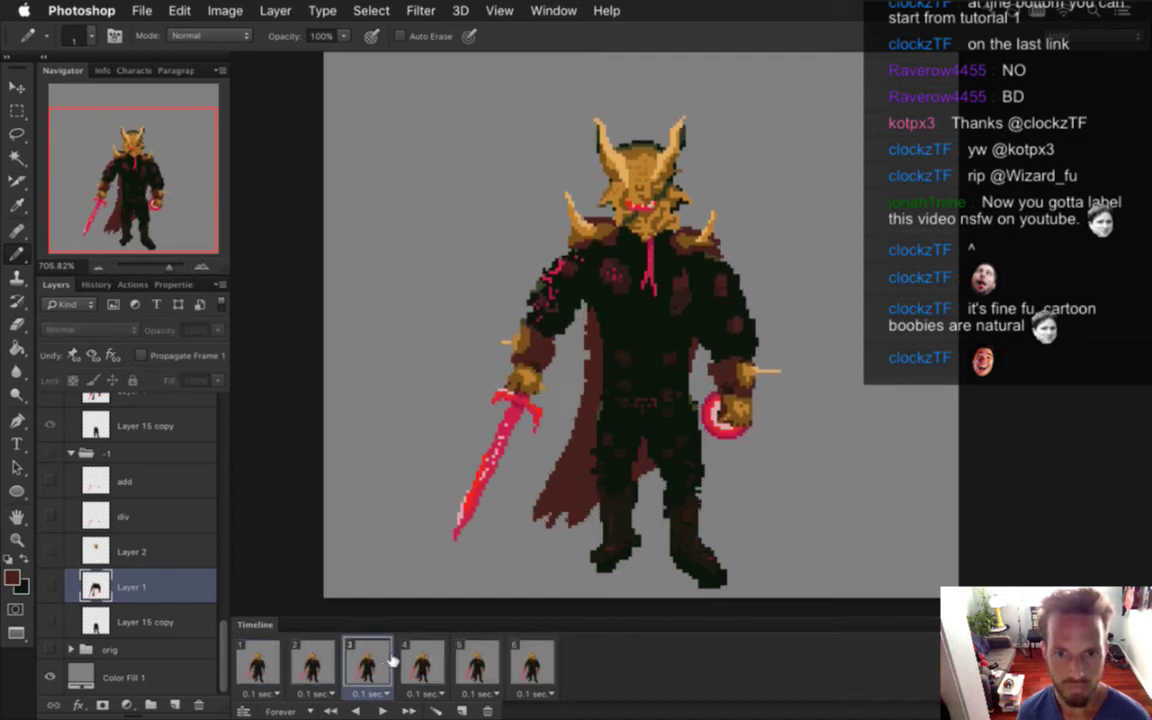
left_click(318, 664)
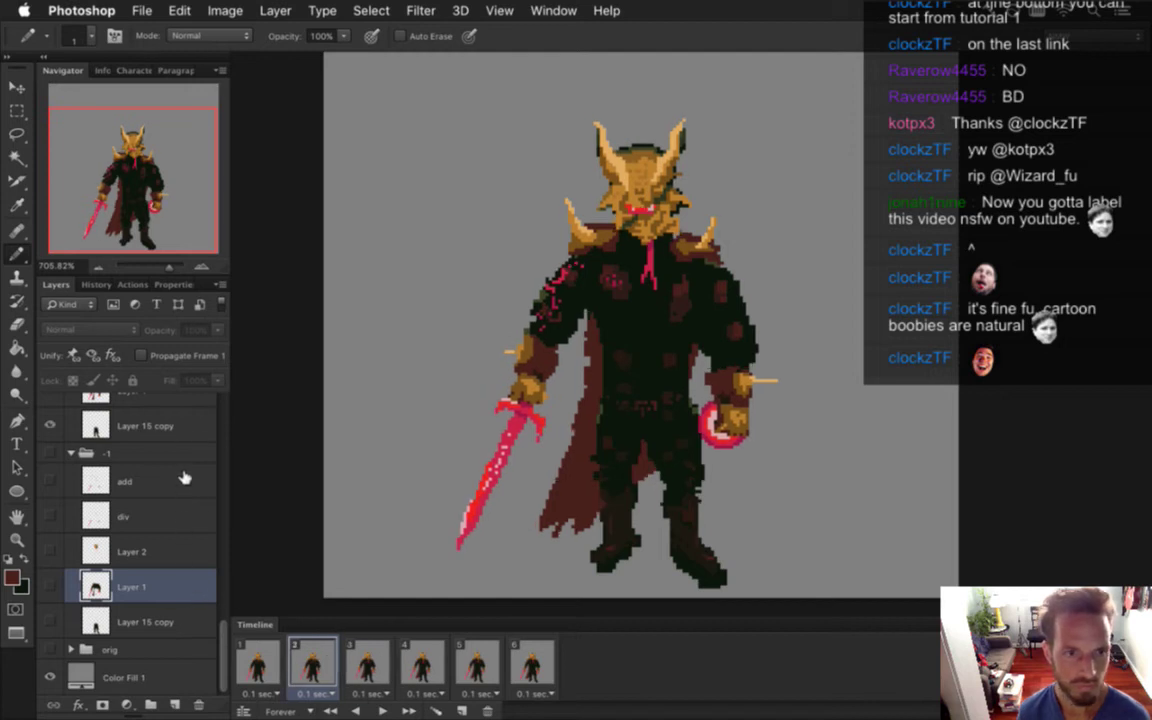
Activate Layer 1 in frame 2's group and retouch the cape between the legs with a sampled colour, checking against frame 1
scroll(205, 570, "up", 3)
left_click(128, 460)
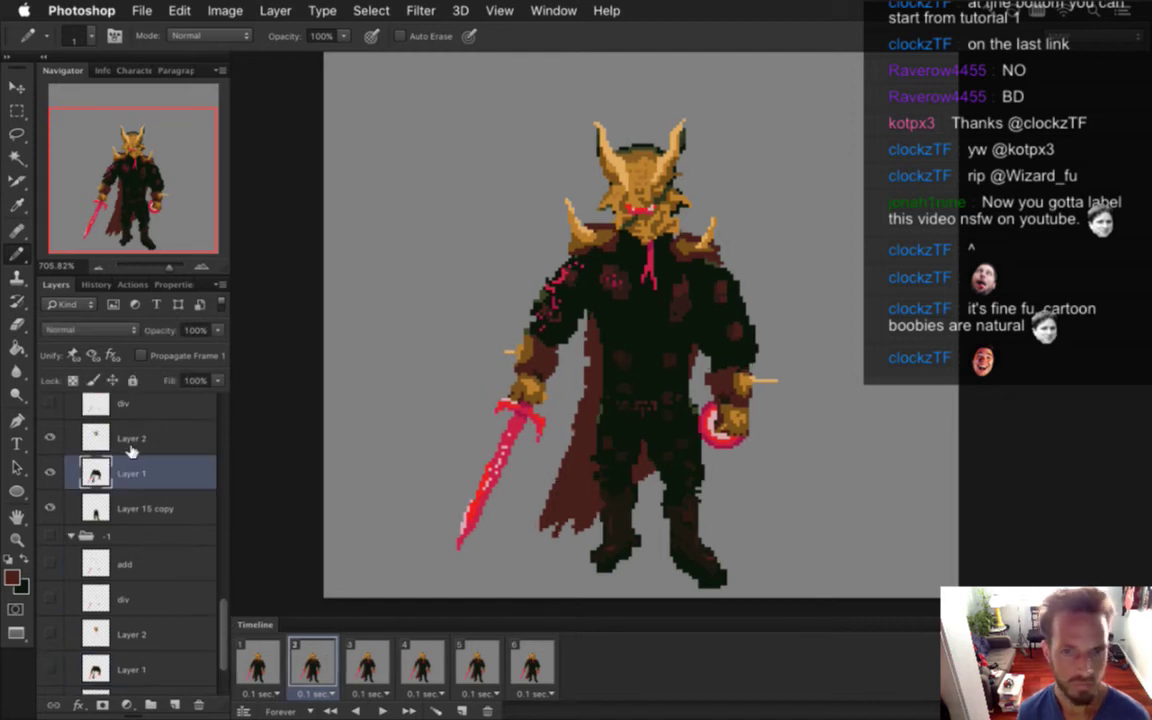
left_click(632, 476, "alt")
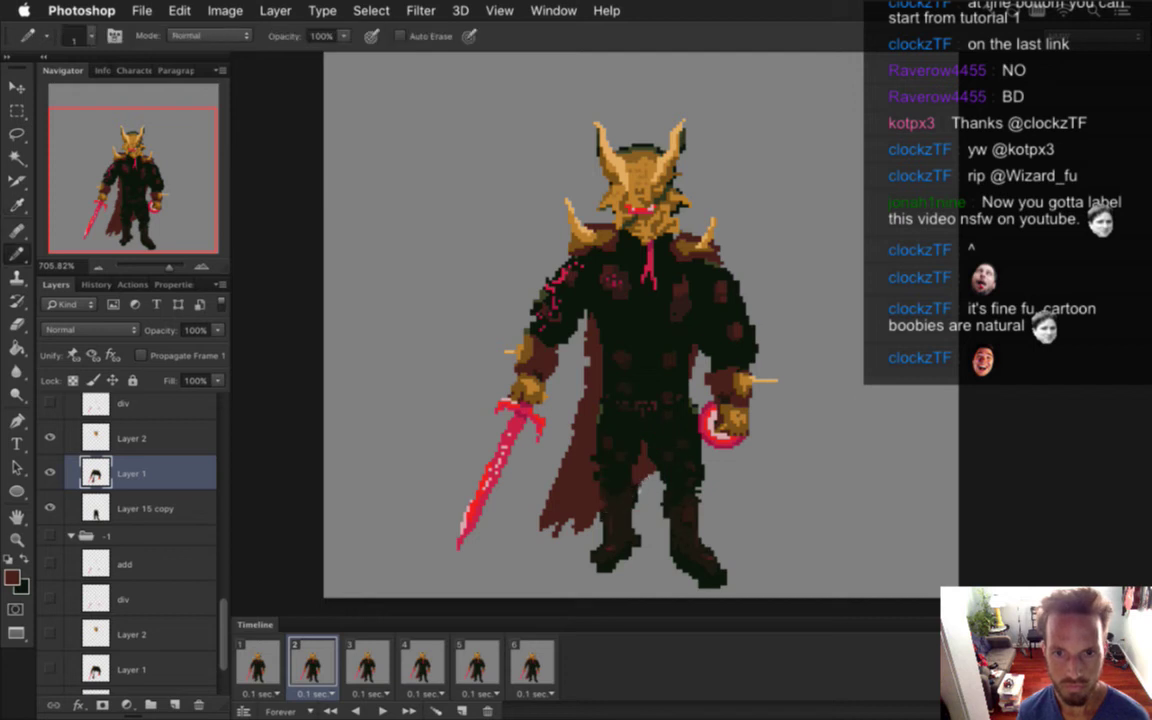
left_click(255, 662)
left_click(310, 662)
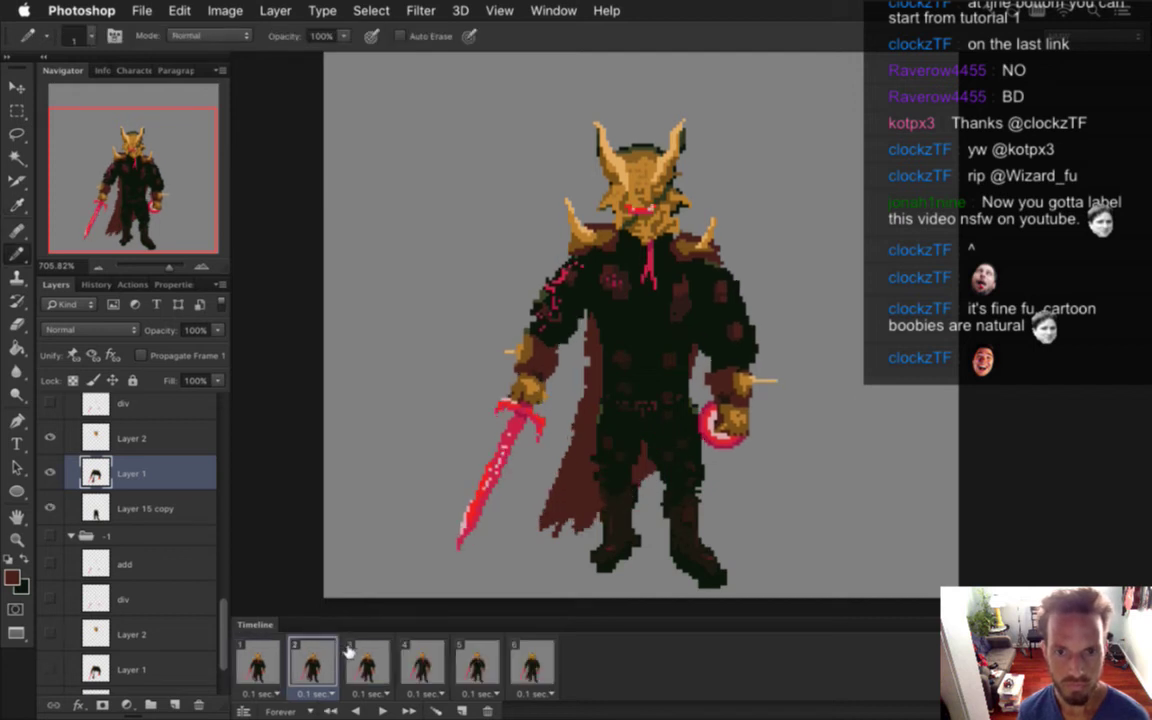
Compare the cape's motion across frames 1 to 5
left_click(369, 663)
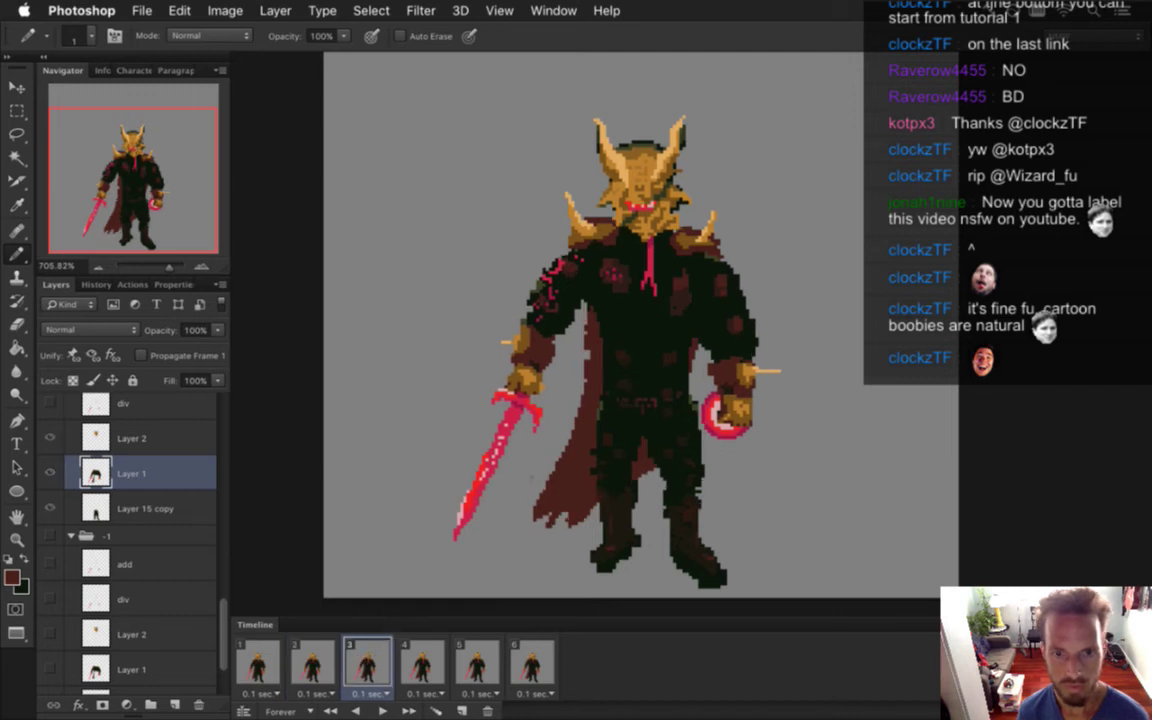
left_click(313, 664)
left_click(368, 662)
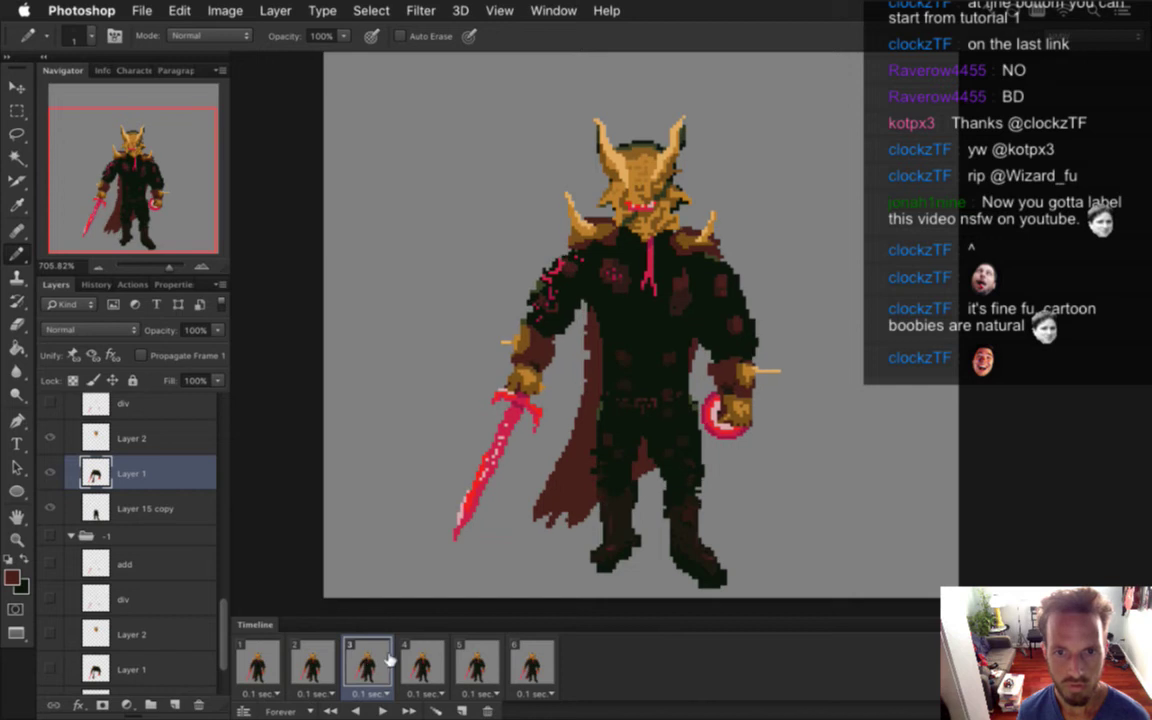
left_click(279, 660)
left_click(311, 668)
left_click(352, 665)
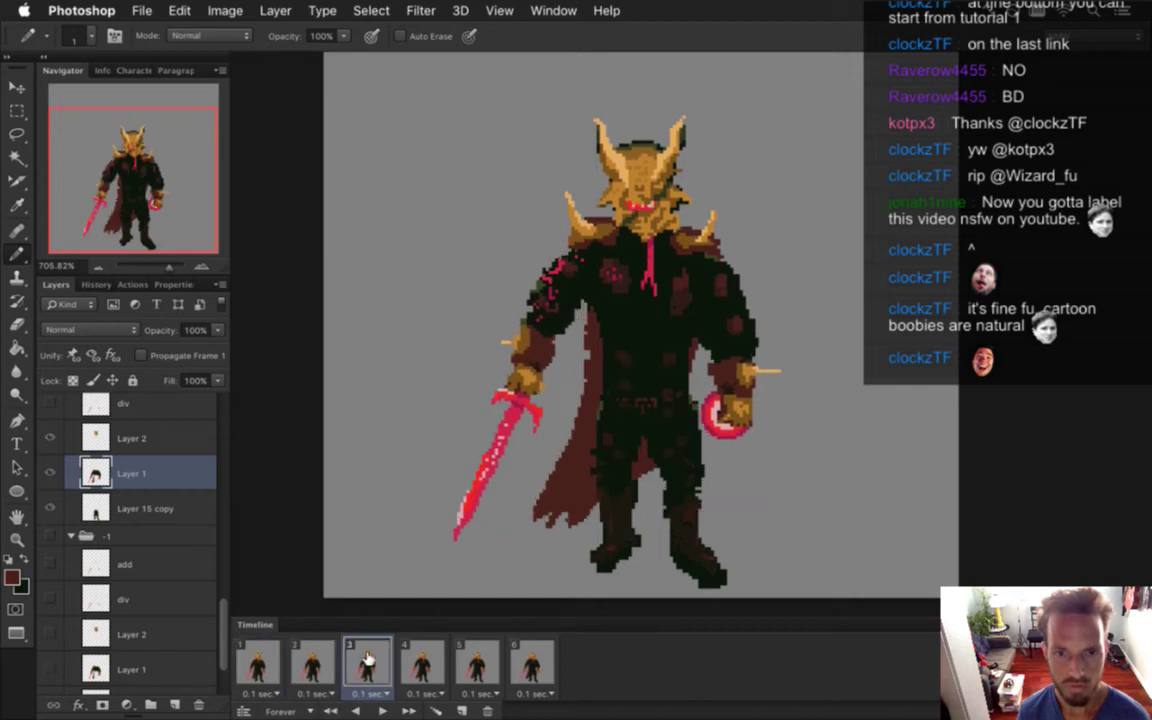
left_click(420, 662)
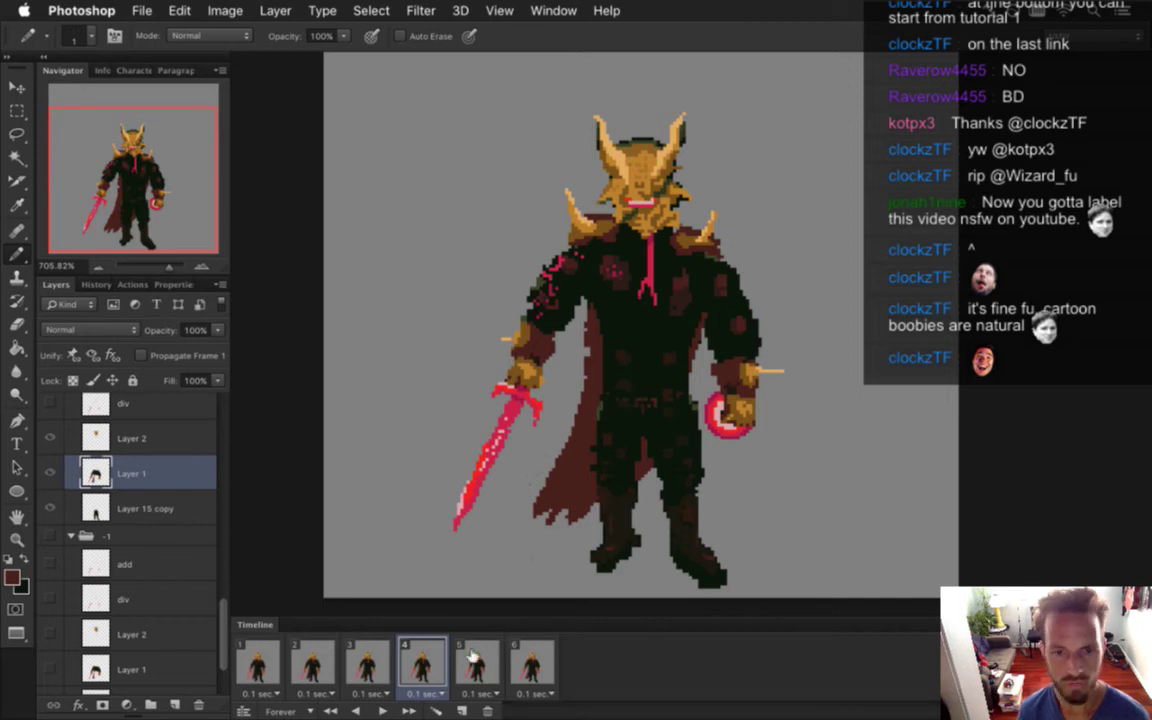
left_click(378, 657)
left_click(429, 661)
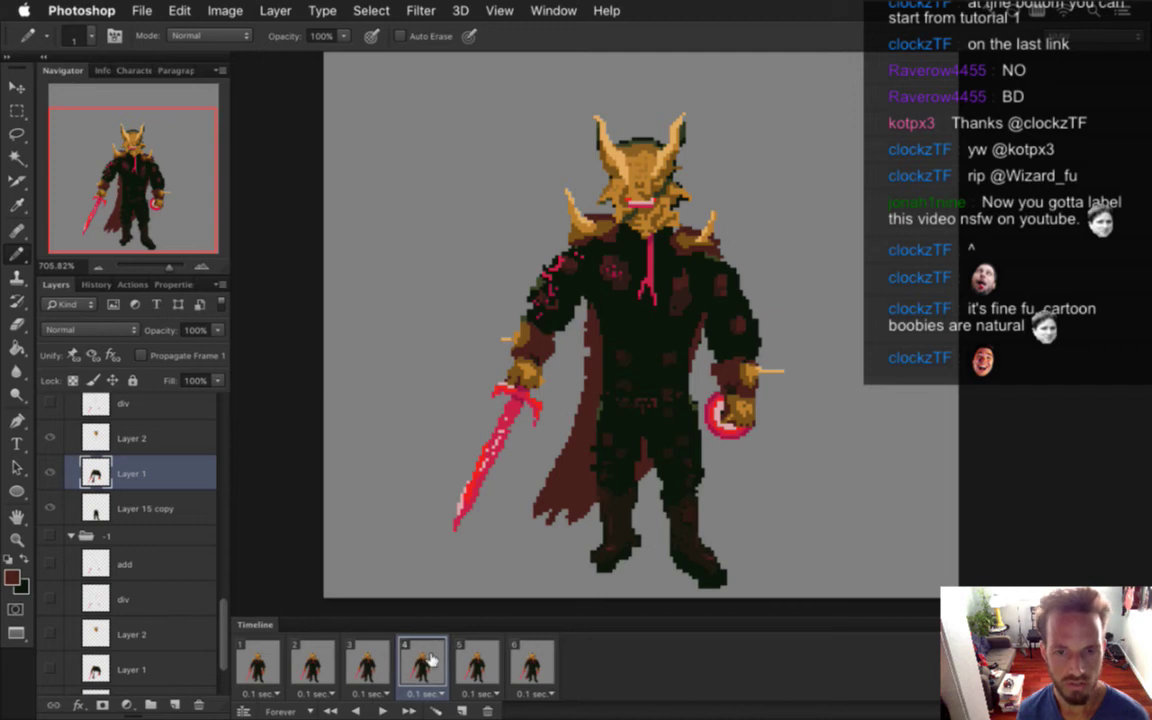
left_click(367, 662)
left_click(476, 662)
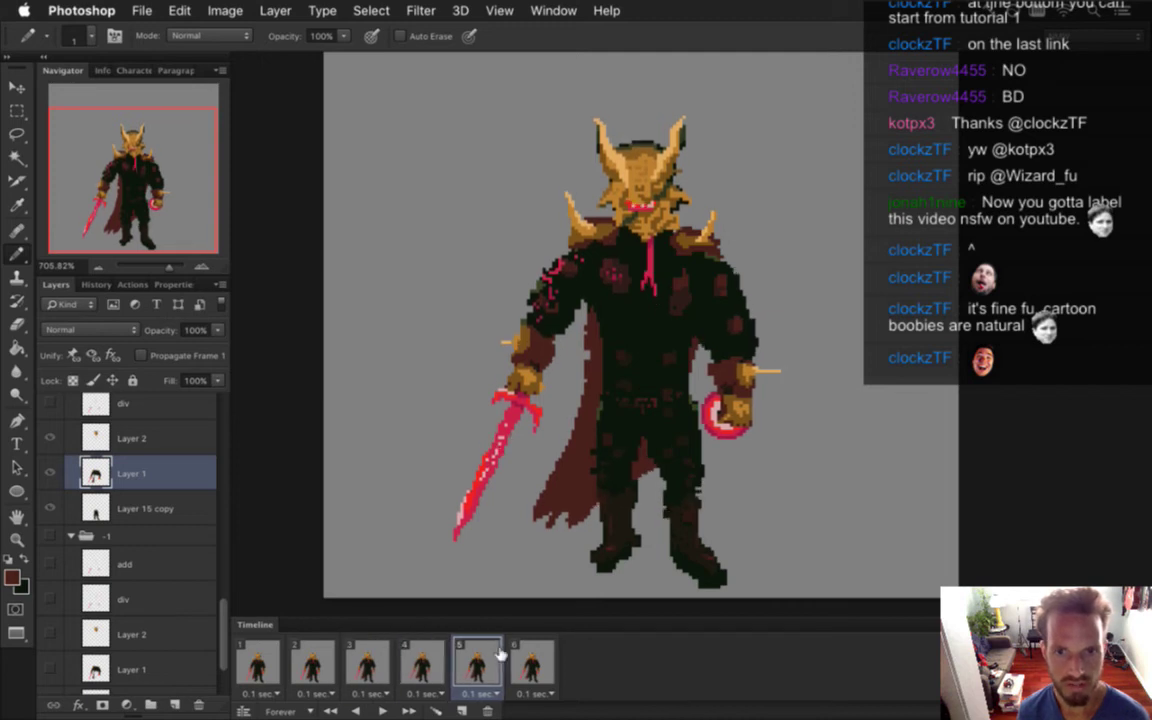
left_click(425, 662)
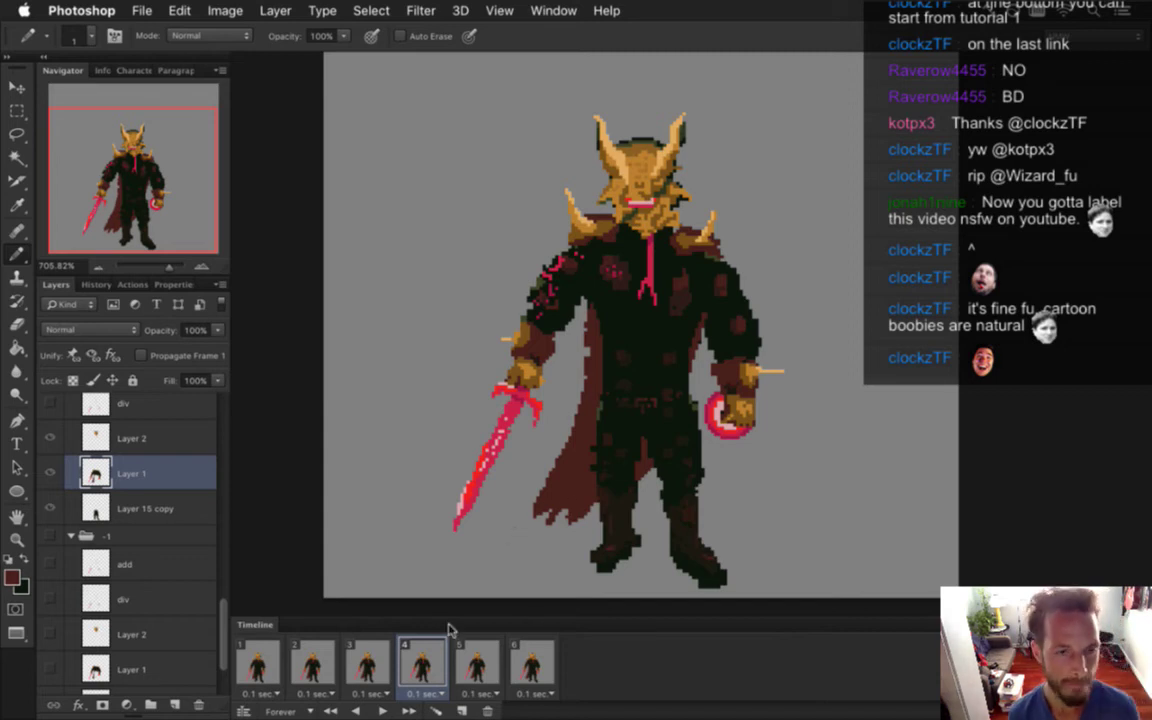
On Layer 1 of group 2, select the cape's lower end in frame 4, rotate it about 37.6° and shift it up and left
scroll(213, 577, "up", 5)
scroll(213, 577, "up", 8)
scroll(205, 447, "up", 3)
left_click(133, 525)
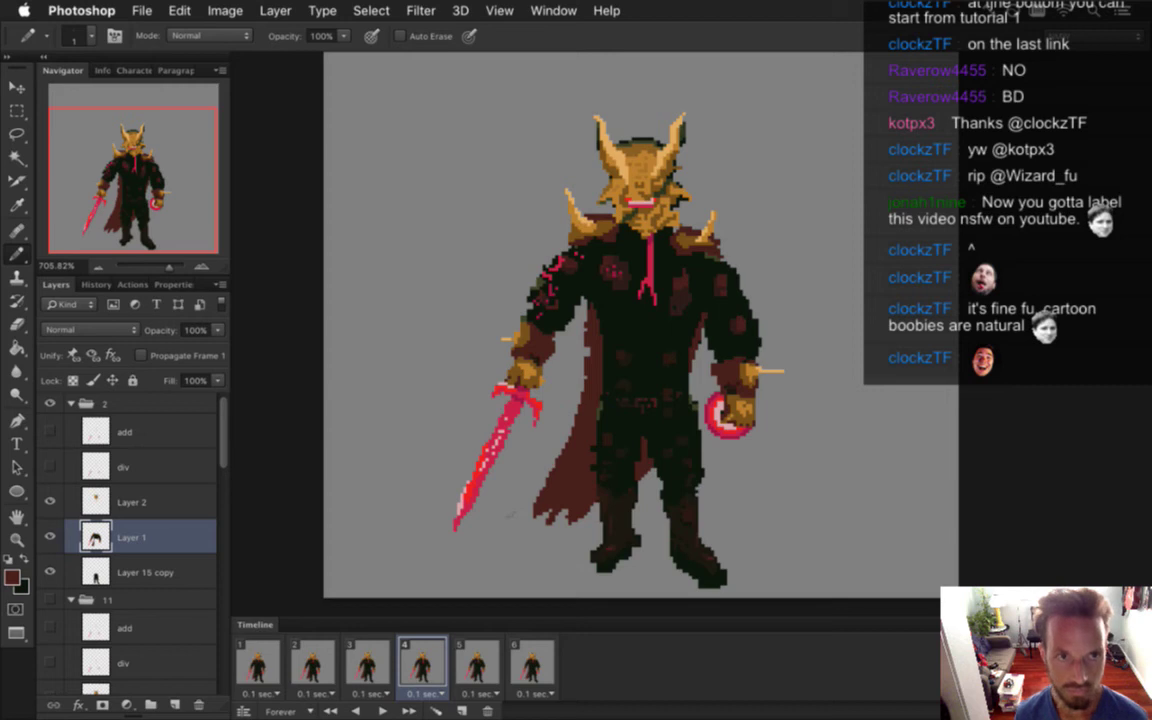
key("i")
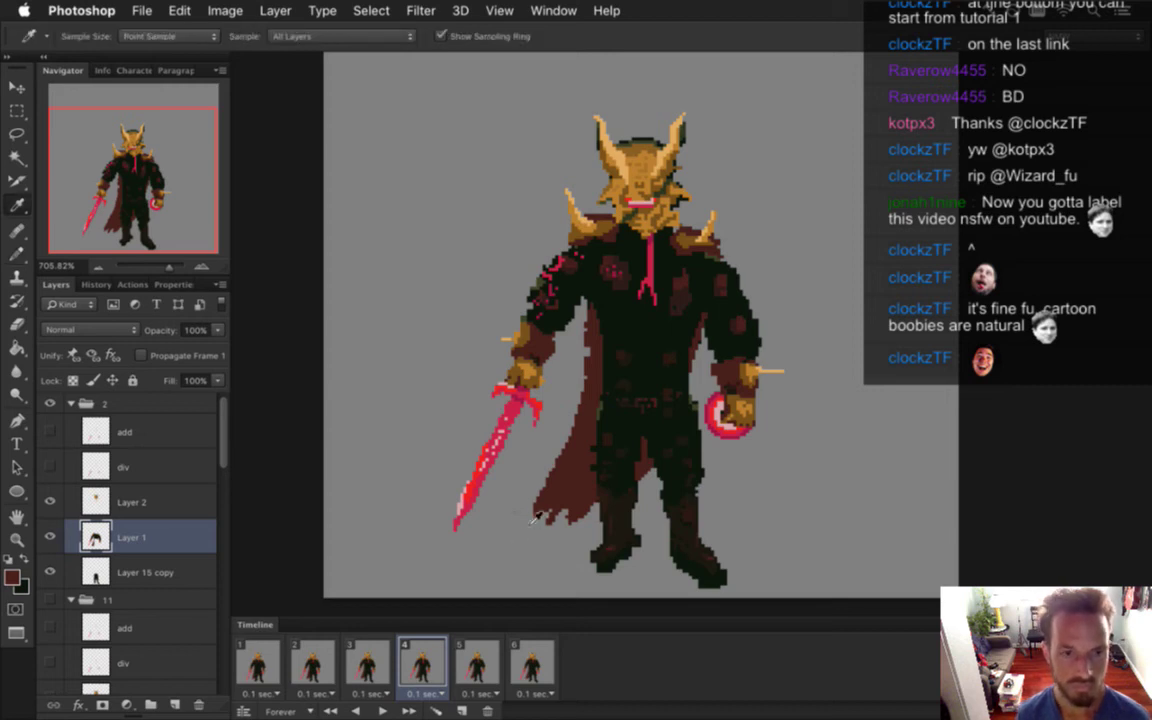
key("m")
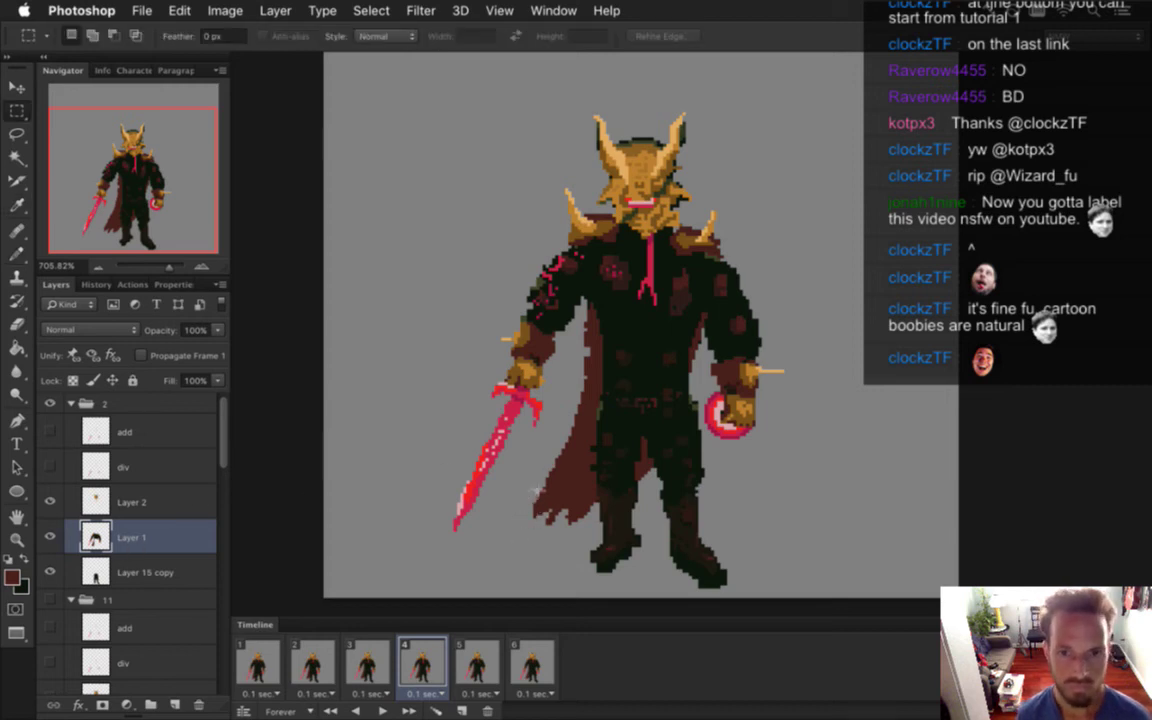
mouse_move(524, 465)
left_mouse_down()
mouse_move(590, 543)
mouse_move(571, 470)
mouse_move(576, 537)
left_mouse_up()
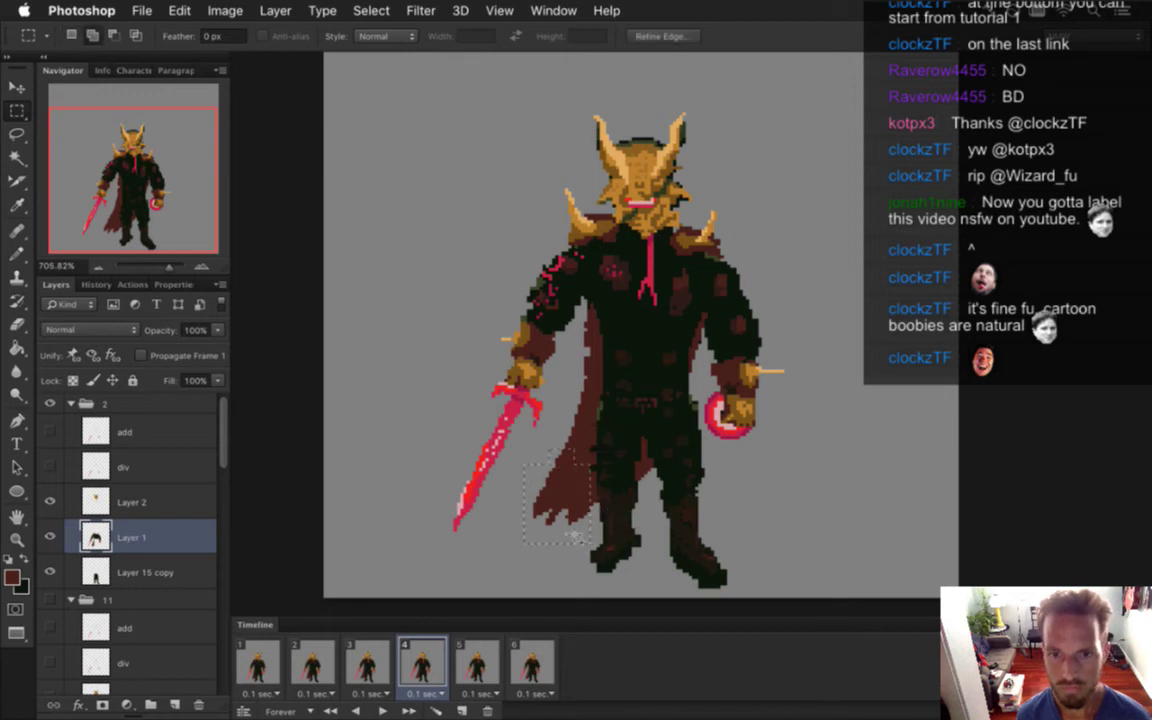
key("v")
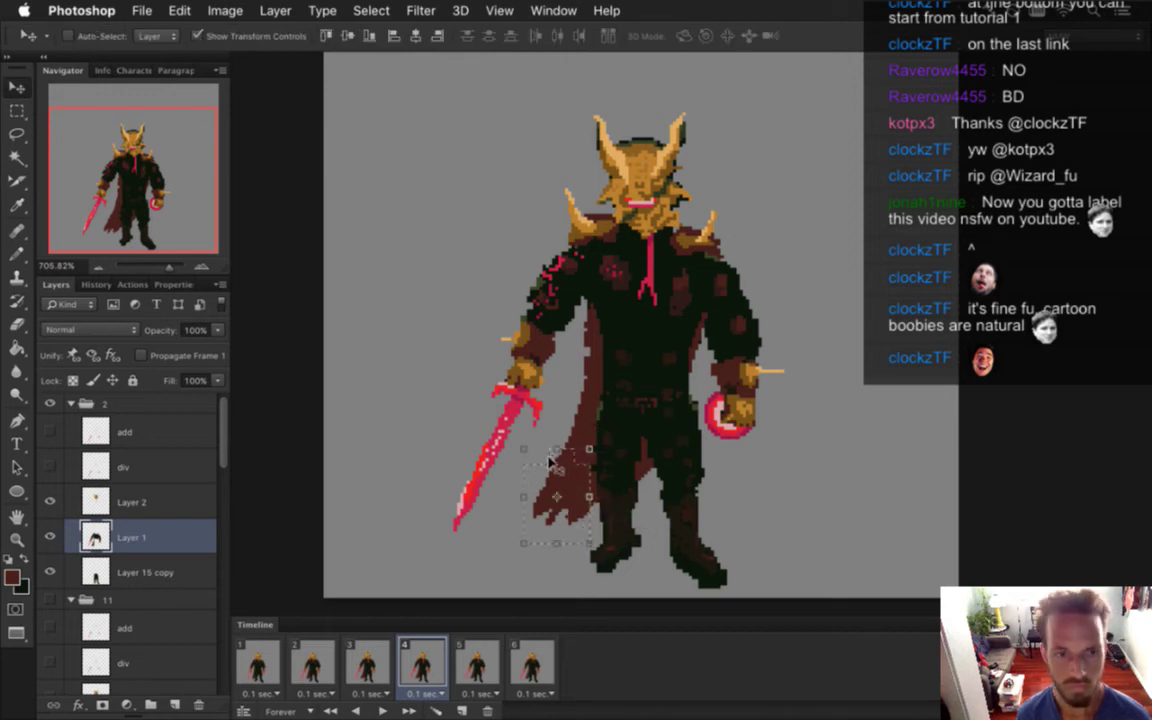
left_click_drag(520, 447, 554, 436)
left_click_drag(577, 485, 568, 459)
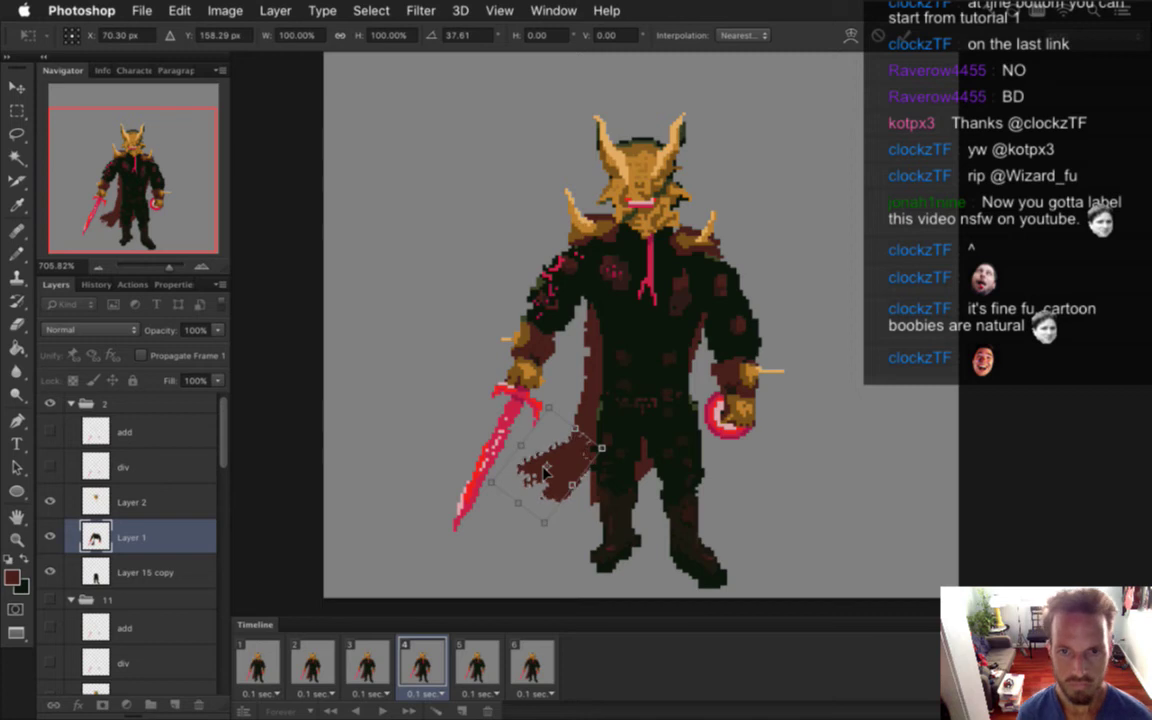
key("Return")
Clean up the rotated cape's ragged edges in frame 4 with the Pencil and Eraser, filling gaps with the cape's dark red
key("b")
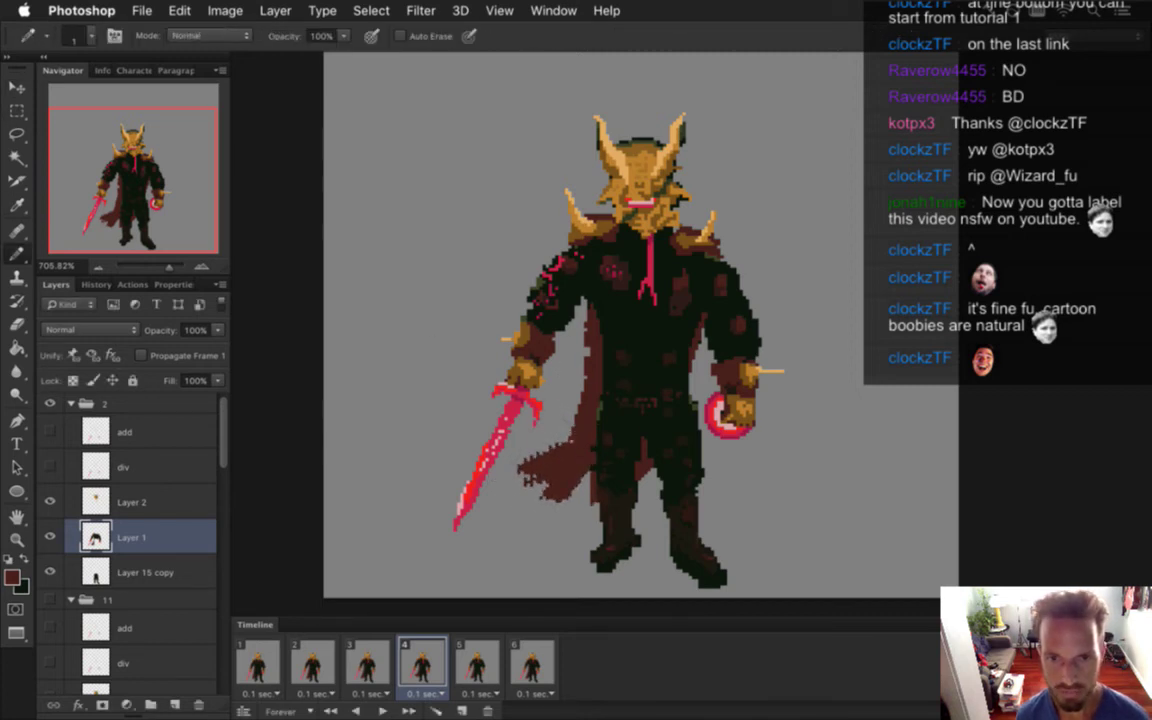
key("e")
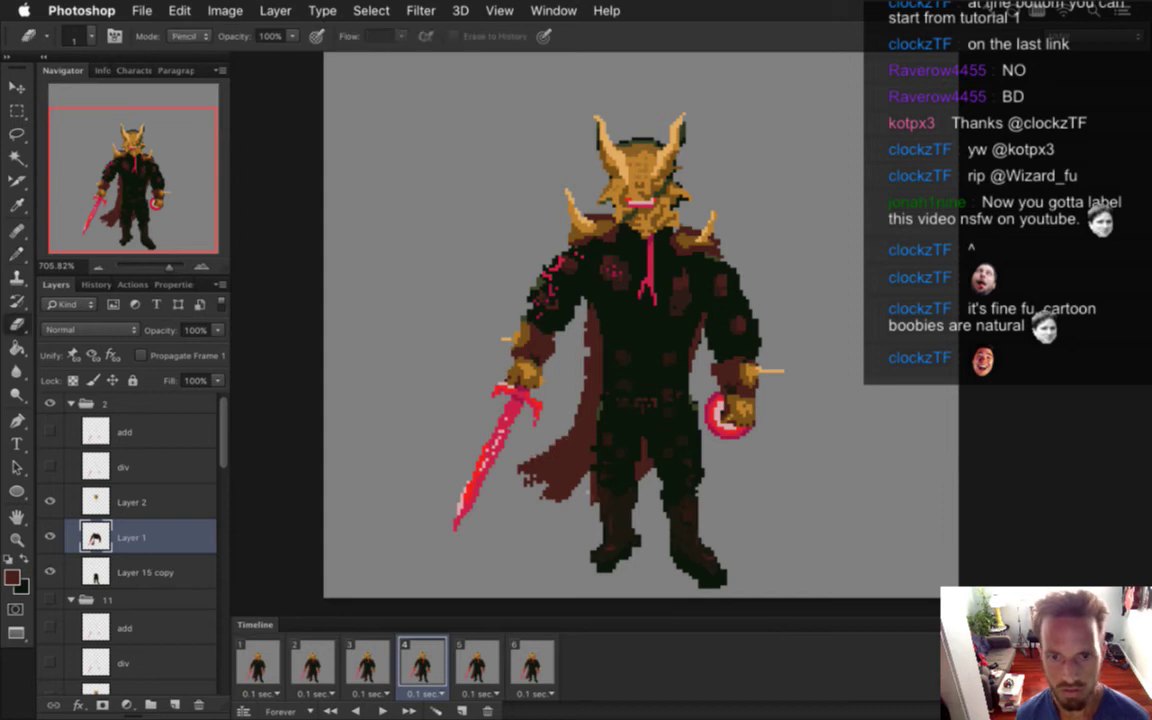
key("b")
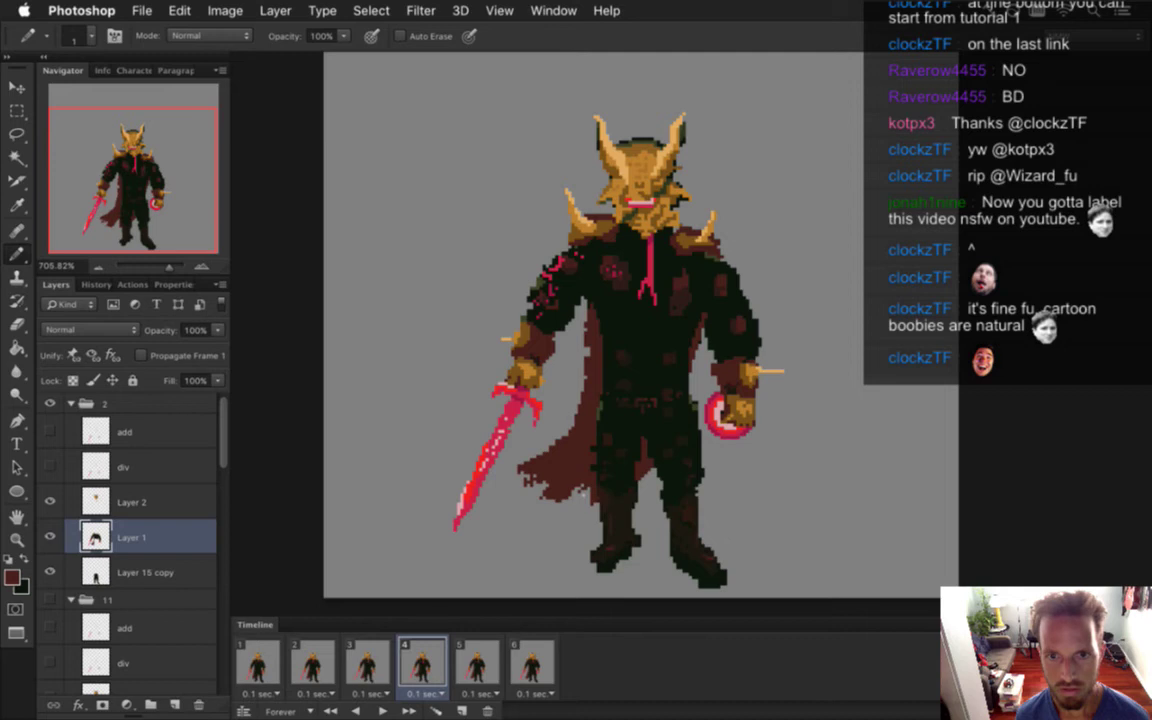
key("e")
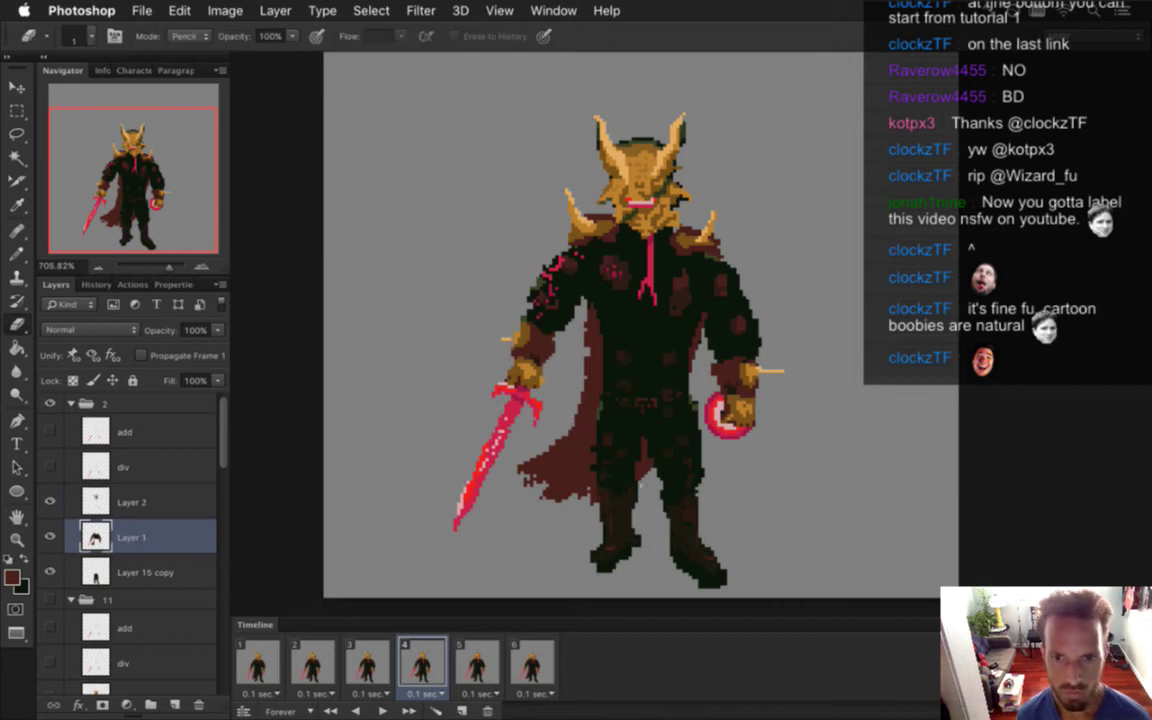
Activate Layer 15 copy in group 2 and briefly hide the legs to check the cape behind them
left_click(92, 570)
left_click(50, 572)
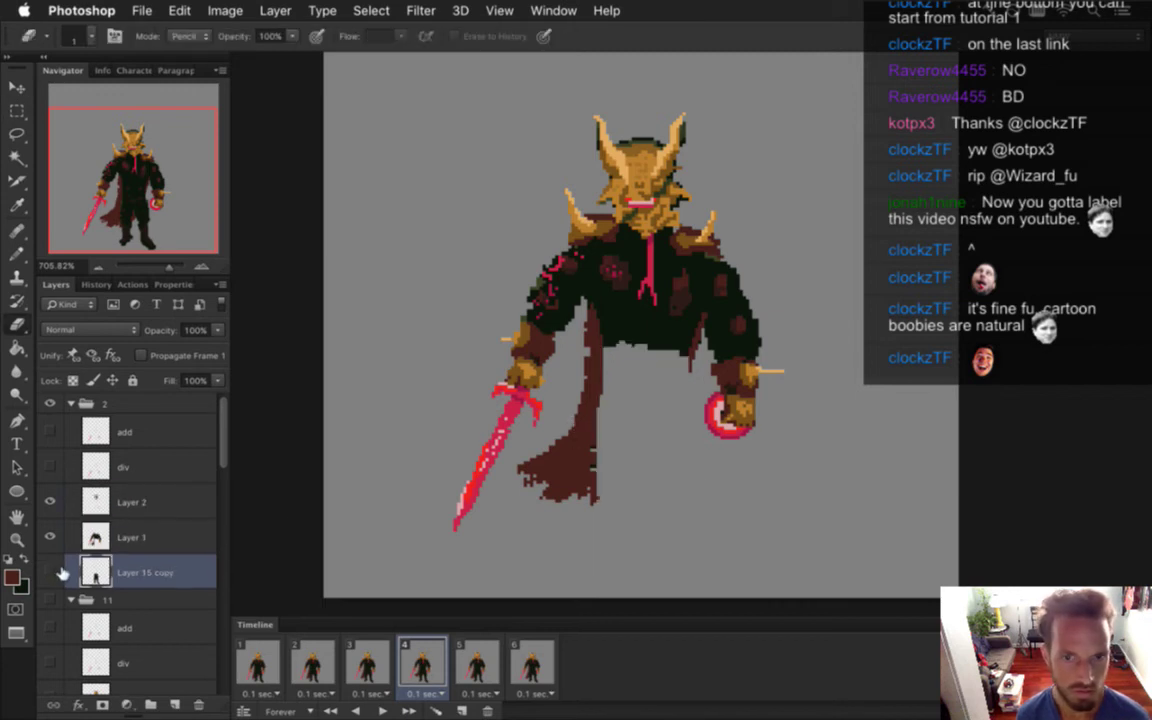
left_click(50, 572)
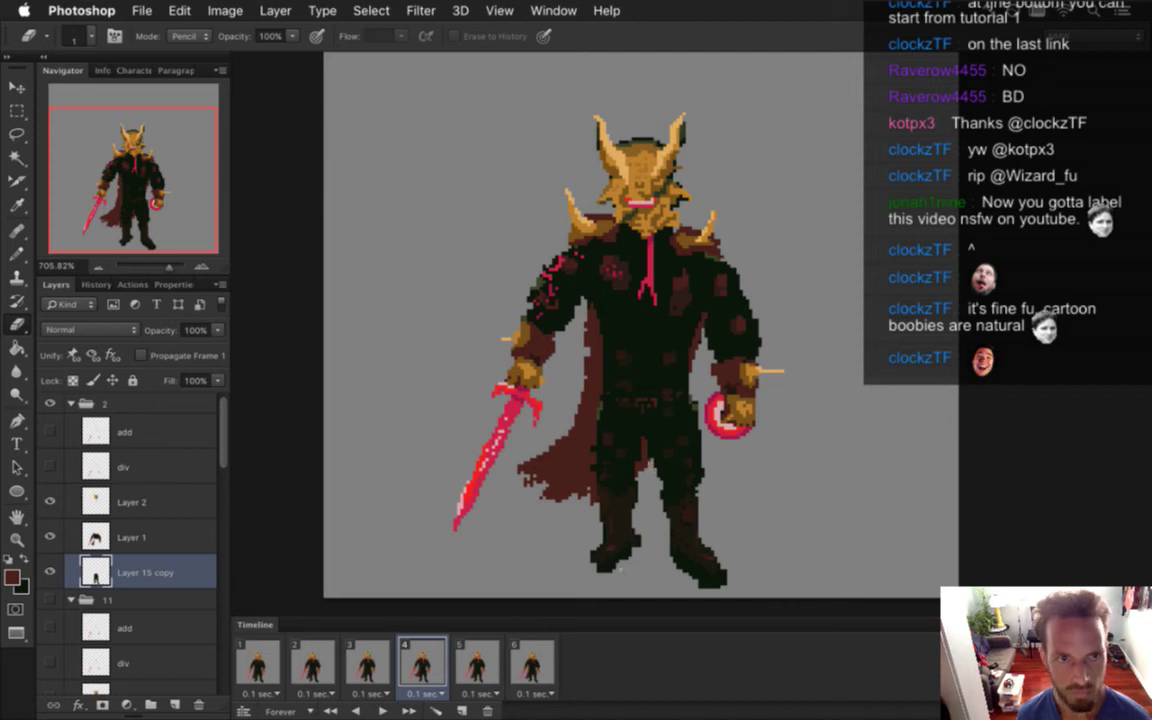
Compare the reshaped cape in frame 4 with frames 1, 2 and 3
left_click(368, 663)
left_click(420, 663)
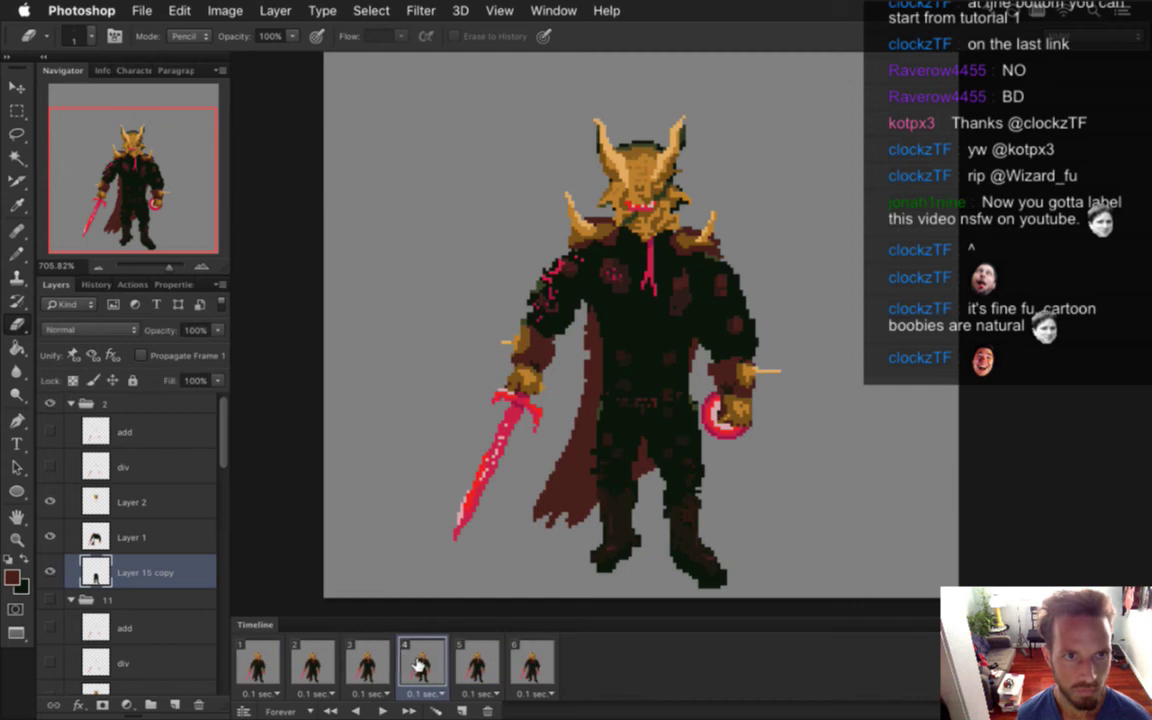
left_click(265, 662)
left_click(314, 665)
left_click(367, 668)
left_click(430, 669)
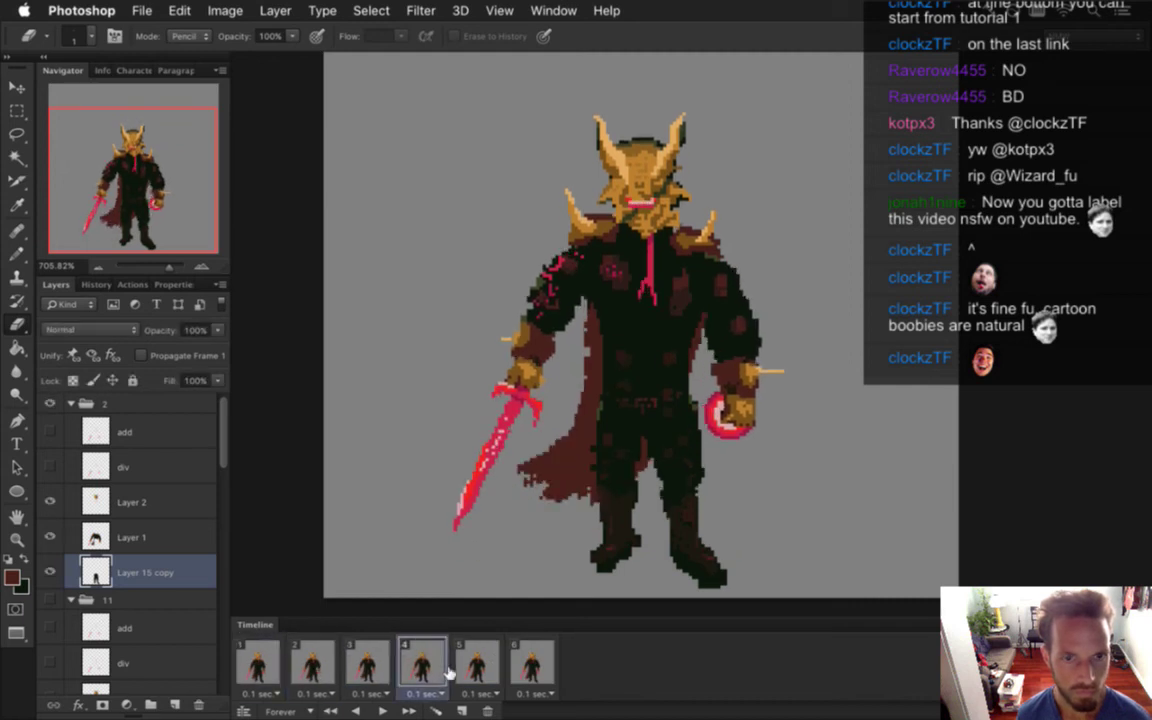
Compare frame 4's cape shape with frames 2, 3, 5 and 6
left_click(480, 662)
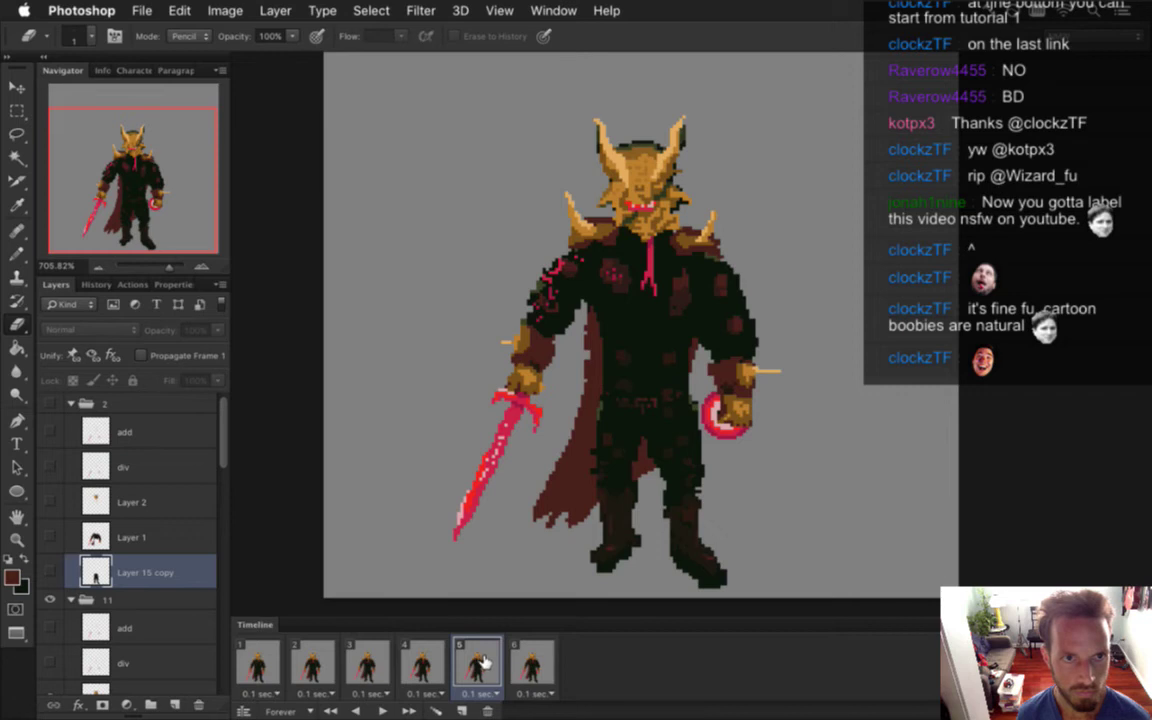
left_click(536, 665)
left_click(479, 662)
left_click(424, 656)
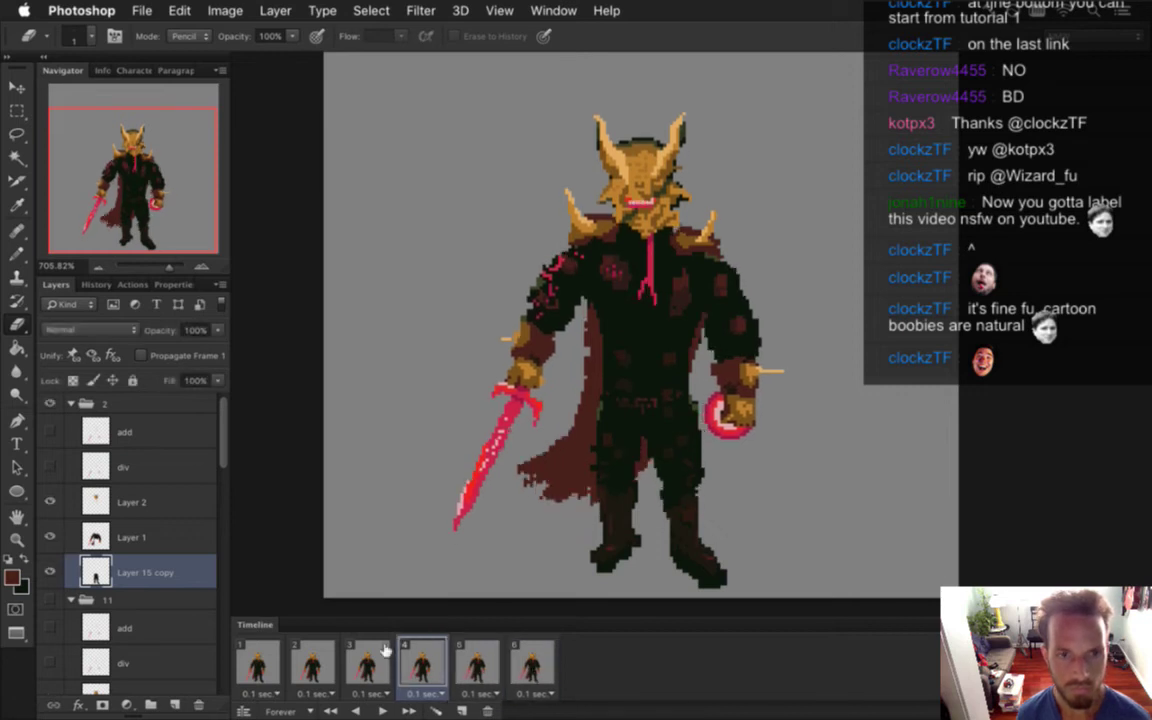
left_click(358, 655)
left_click(320, 661)
left_click(368, 663)
left_click(426, 663)
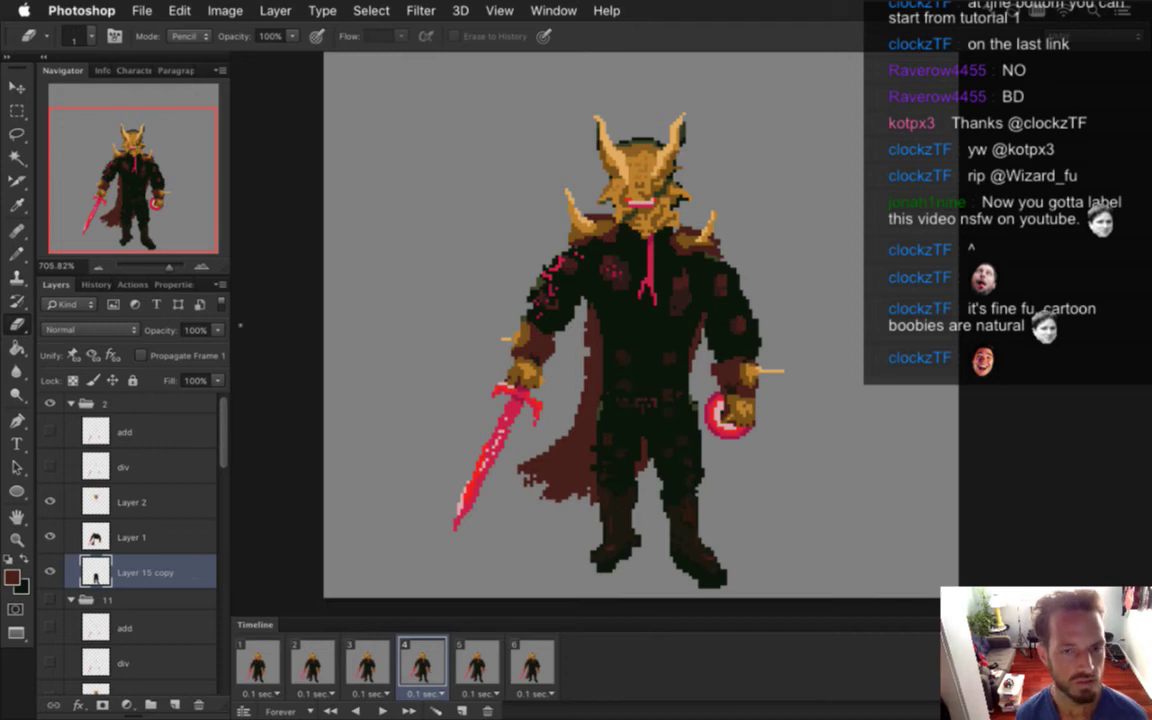
Activate Layer 1 in group 2 and trim the cape's outer tip in frame 4 with the Eraser, checking it against frame 3
key("m")
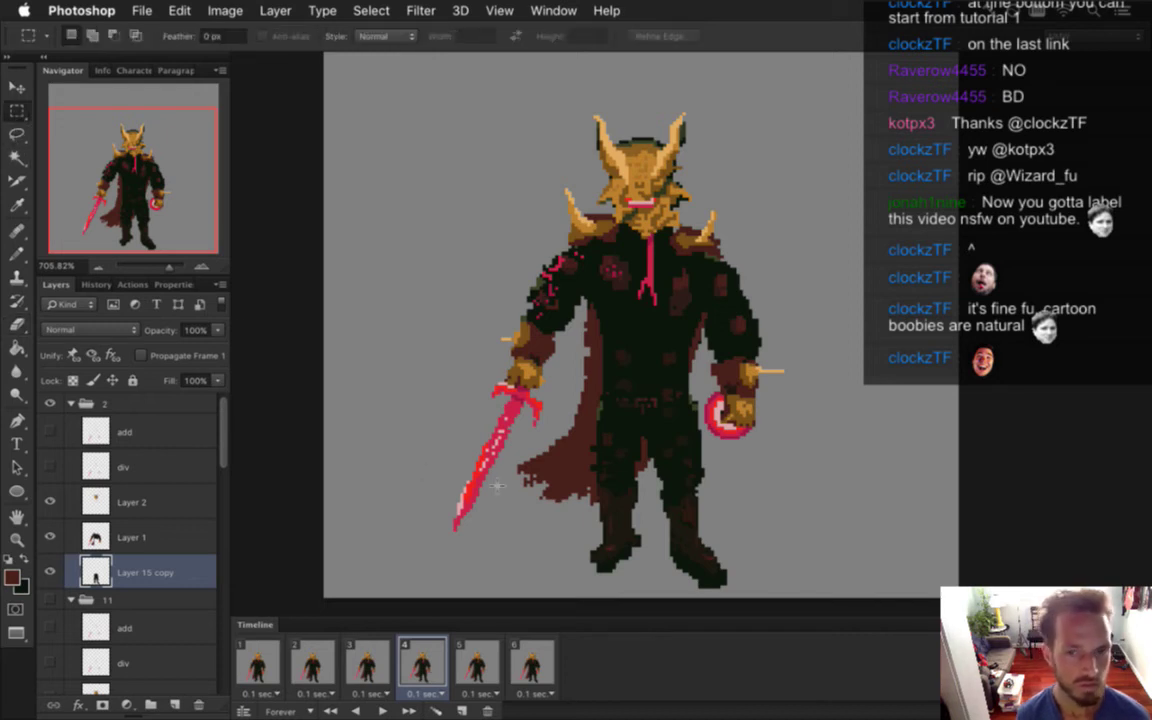
key("b")
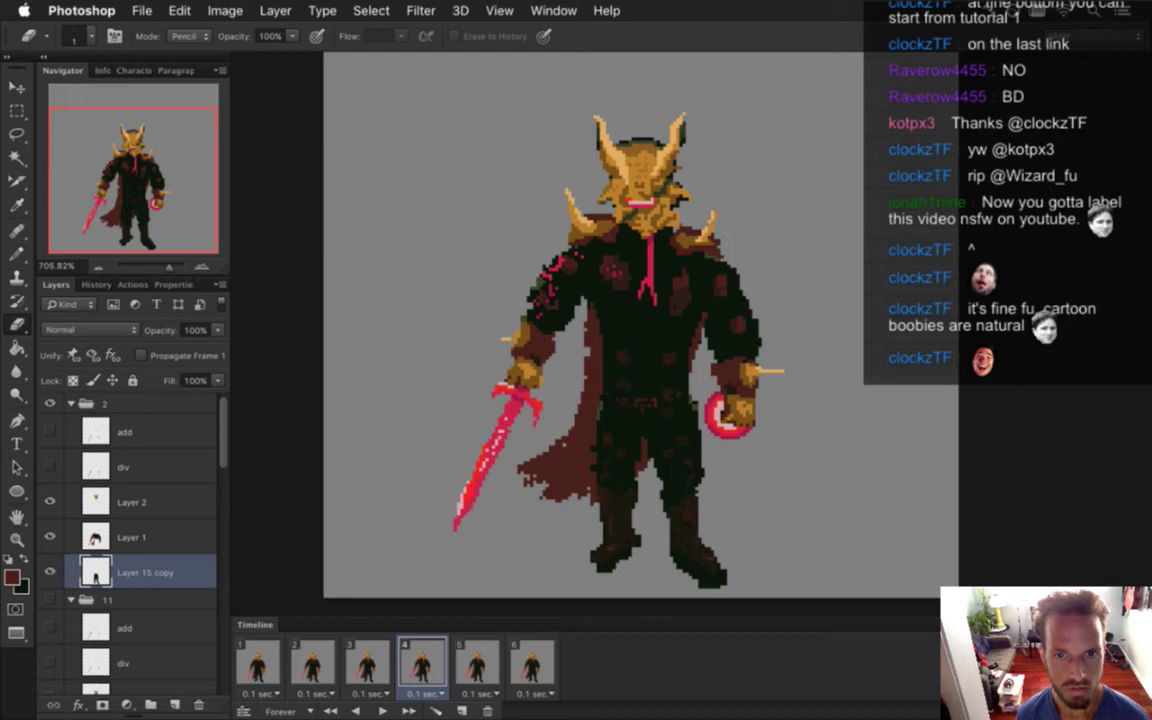
left_click(100, 535)
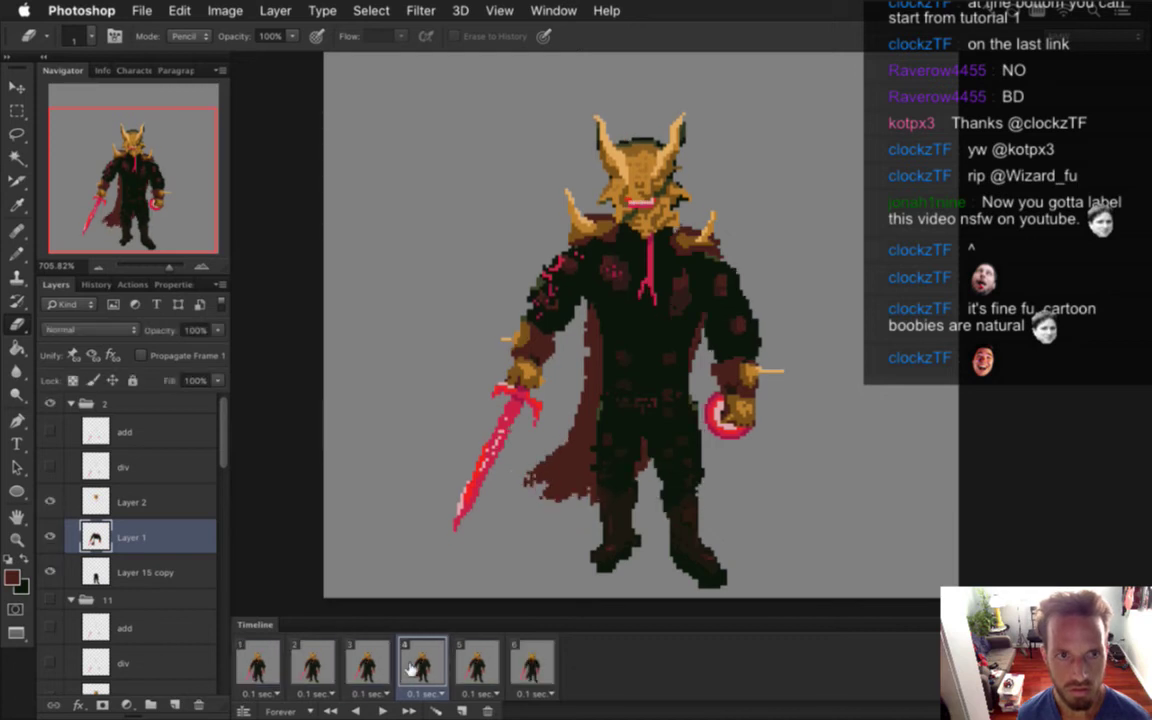
left_click(378, 657)
left_click(431, 653)
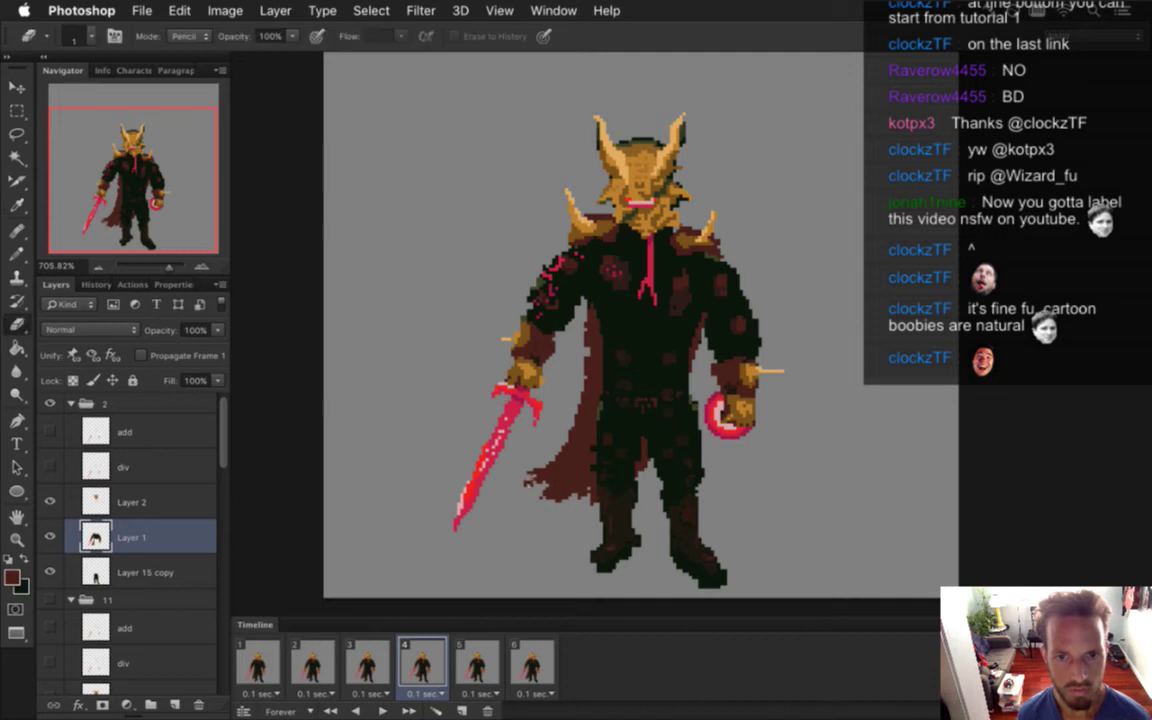
key("b")
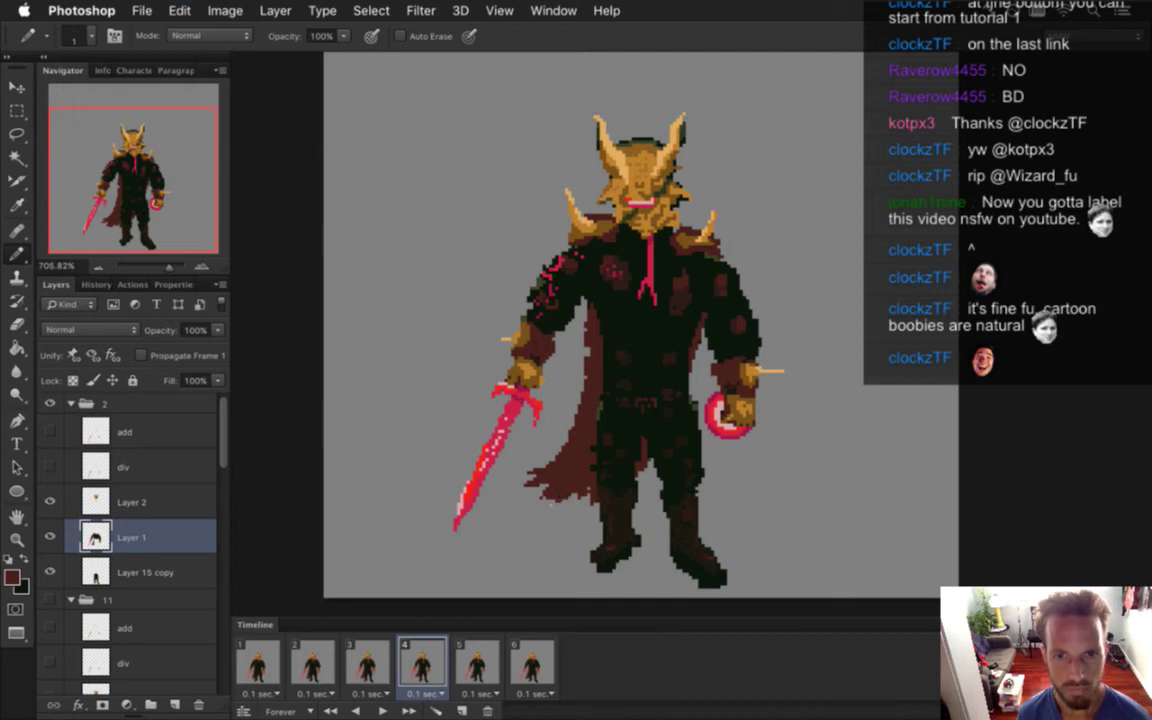
left_click(366, 664)
left_click(418, 668)
left_click(366, 664)
left_click(420, 668)
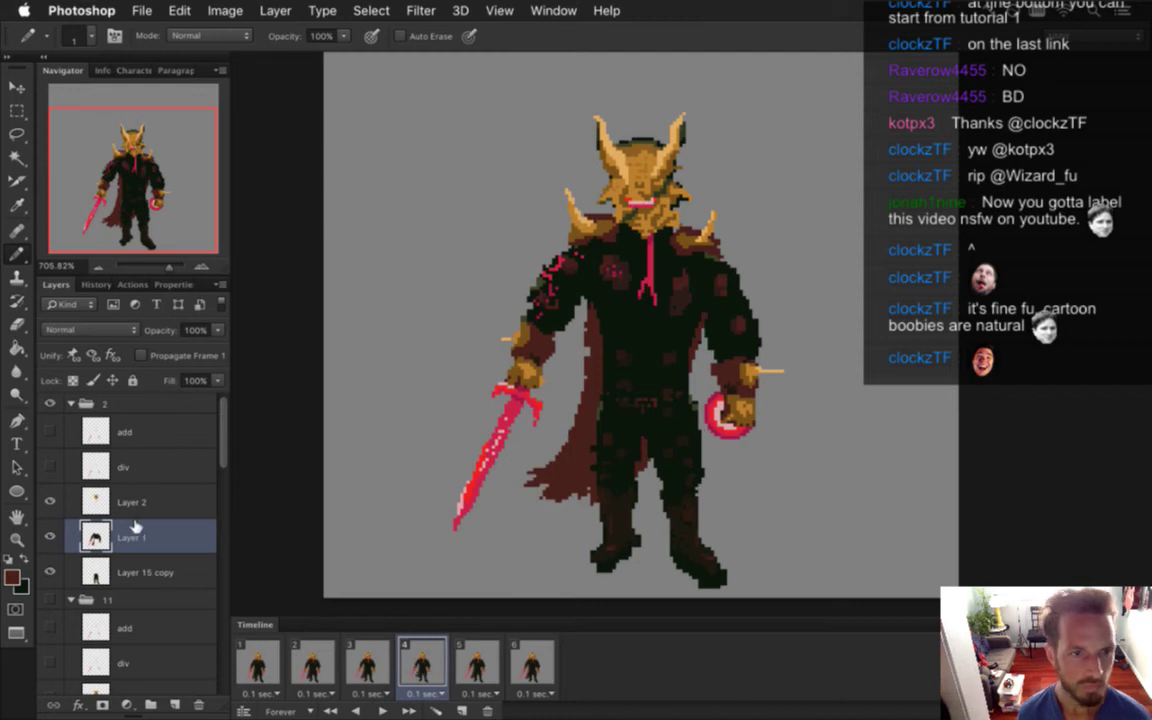
Nudge the cape's lower end in frame 4 slightly down, fill the gap with the Pencil and clean up its edge with the Eraser
key("m")
left_click_drag(515, 462, 588, 509)
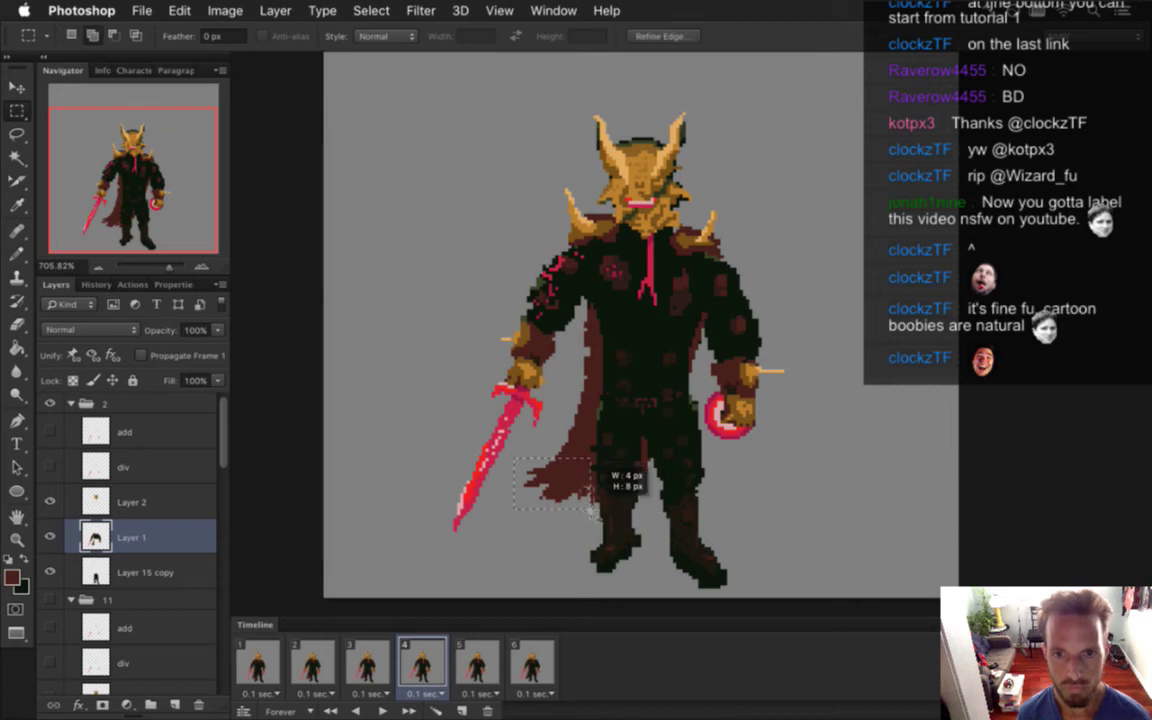
key("super+Down")
key("super+Down")
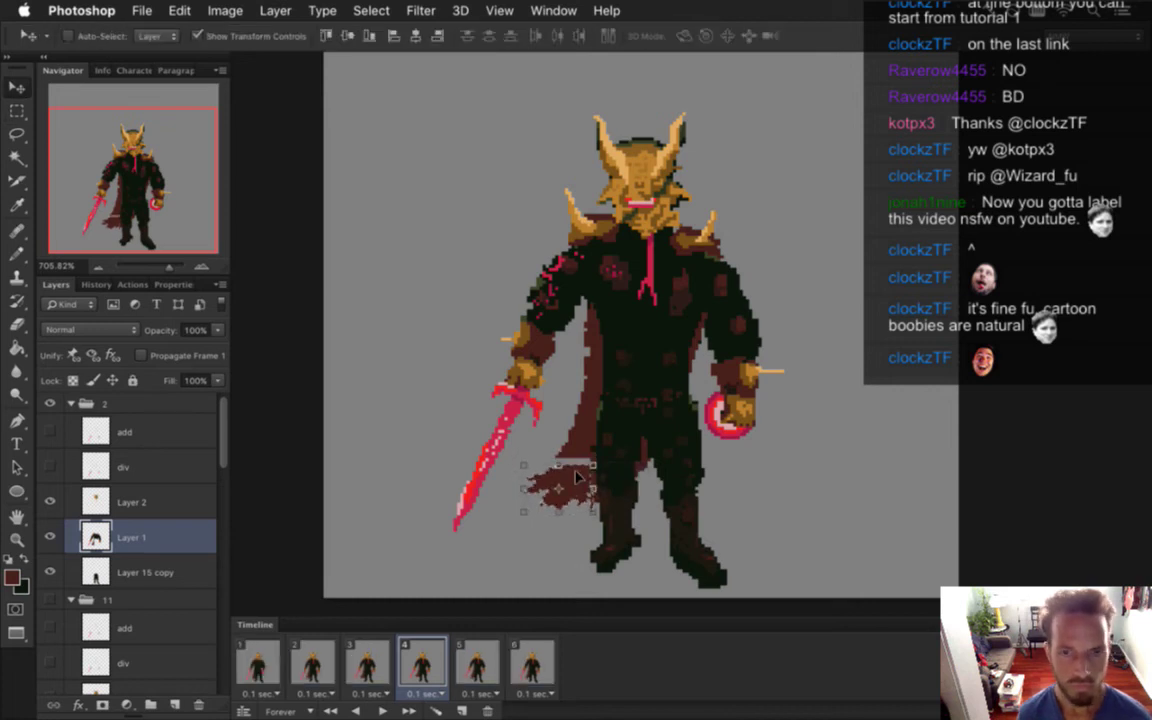
key("b")
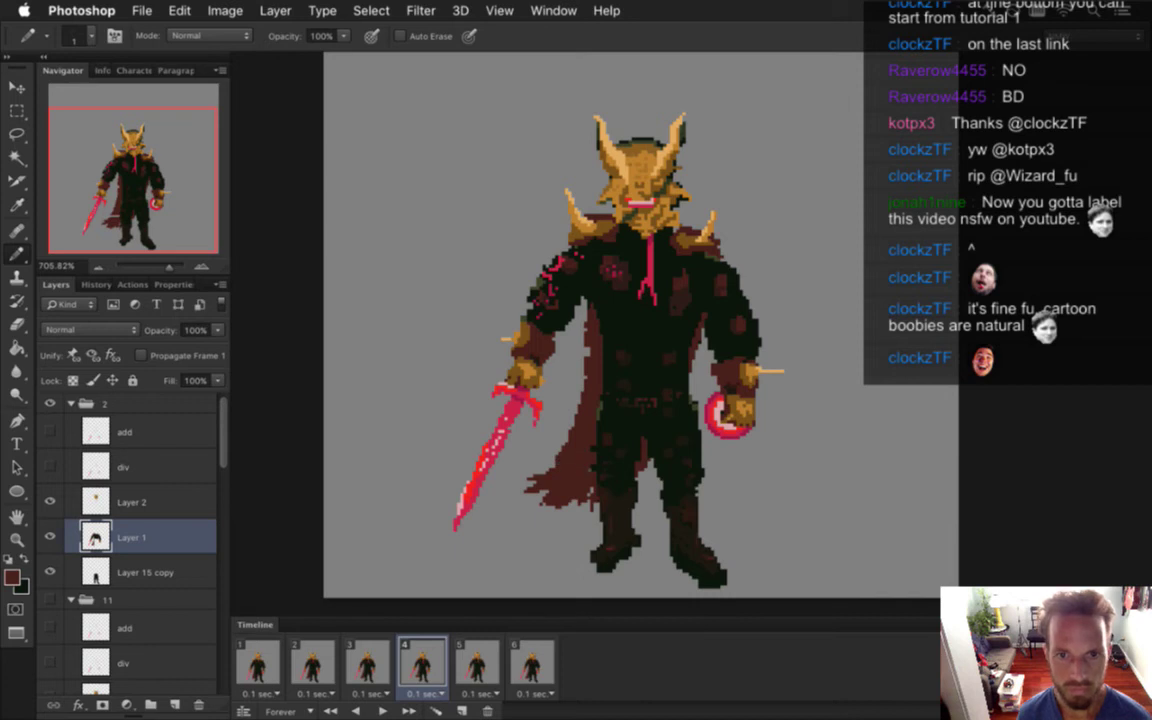
key("e")
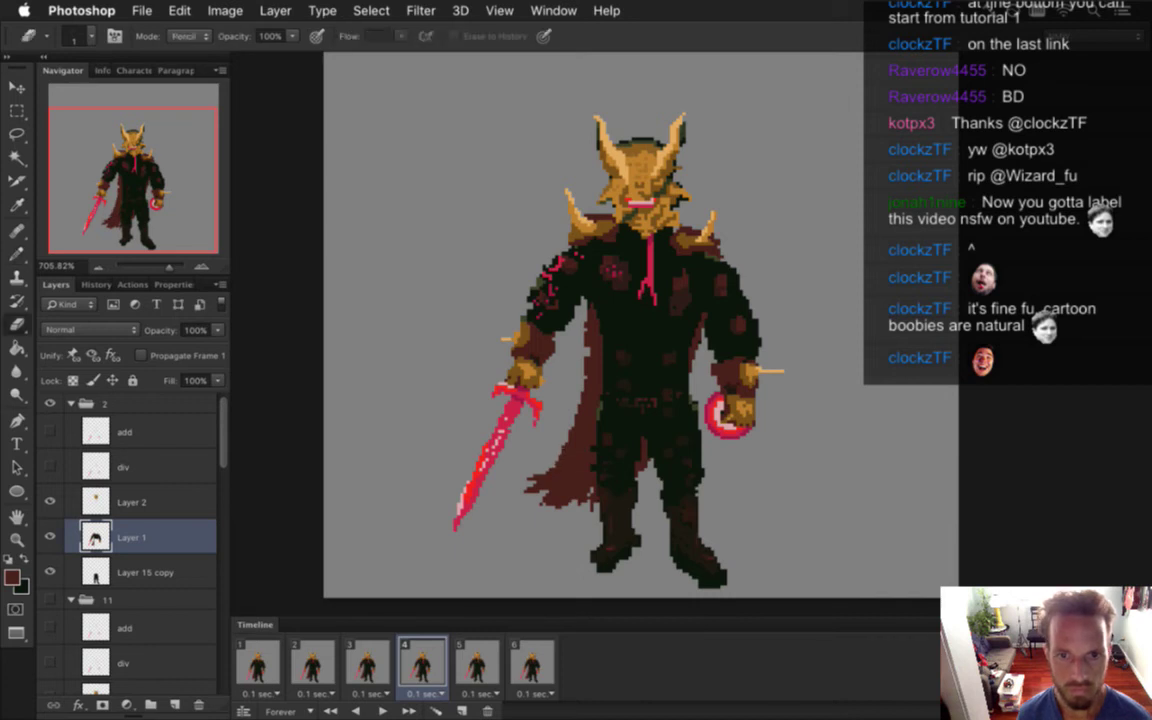
Compare the lowered cape in frame 4 with frame 3 to judge its motion
left_click(375, 662)
left_click(421, 663)
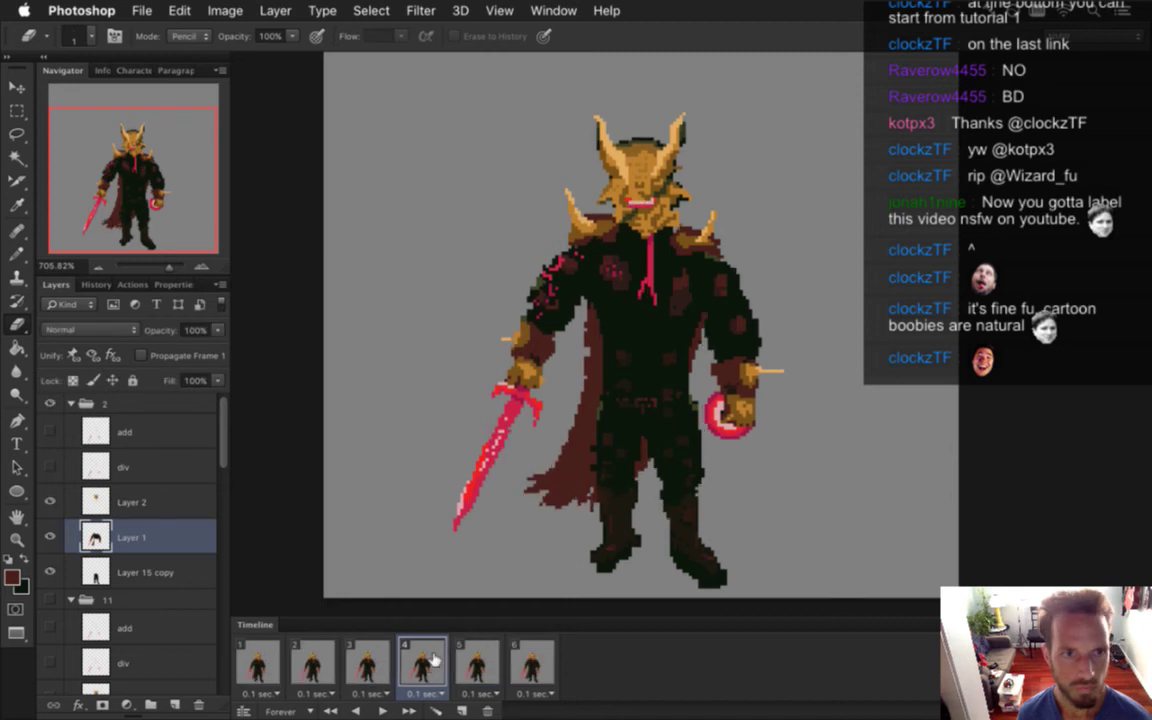
left_click(375, 668)
left_click(418, 668)
left_click(388, 670)
left_click(418, 668)
left_click(385, 668)
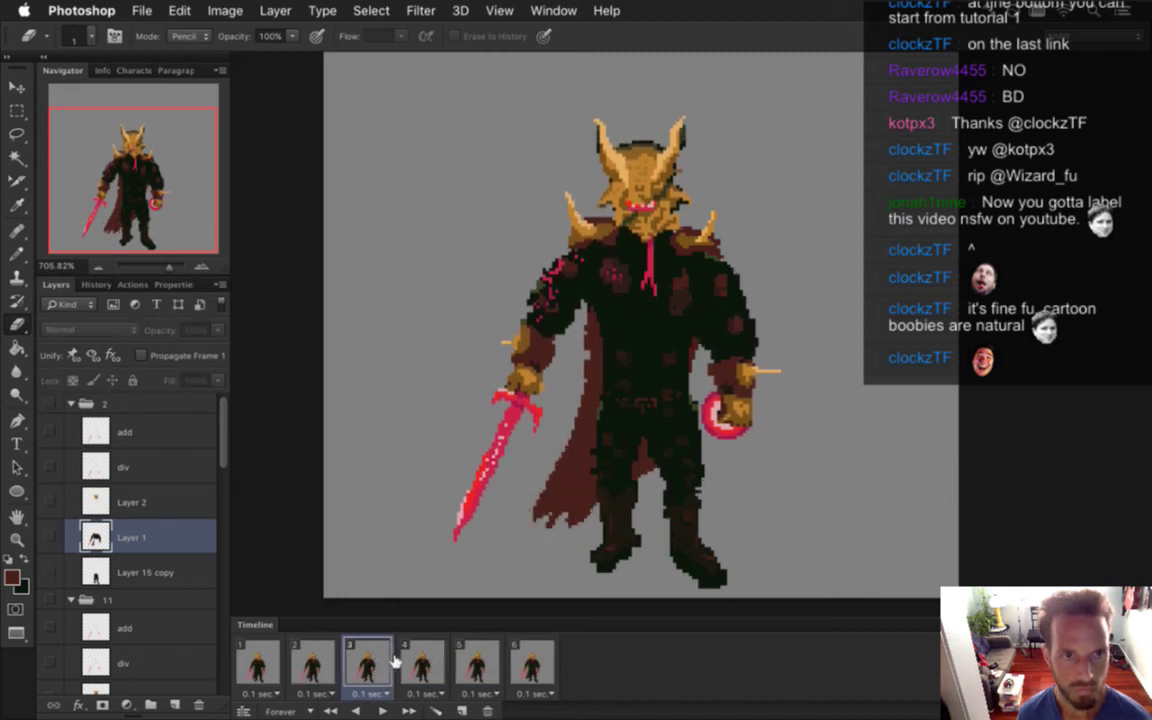
left_click(417, 661)
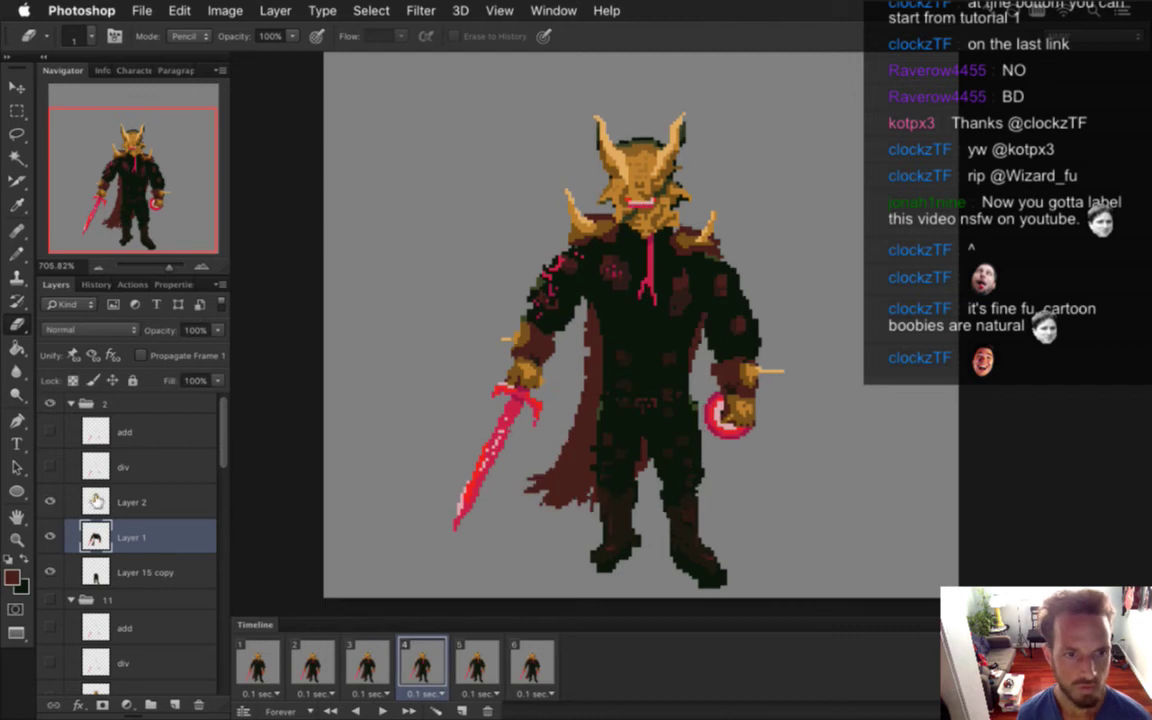
Select frame 4's cape bottom again, move it farther down, rejoin it in dark red and trim it, checking against frame 3
key("m")
mouse_move(416, 398)
left_mouse_down()
mouse_move(505, 430)
mouse_move(590, 517)
left_mouse_up()
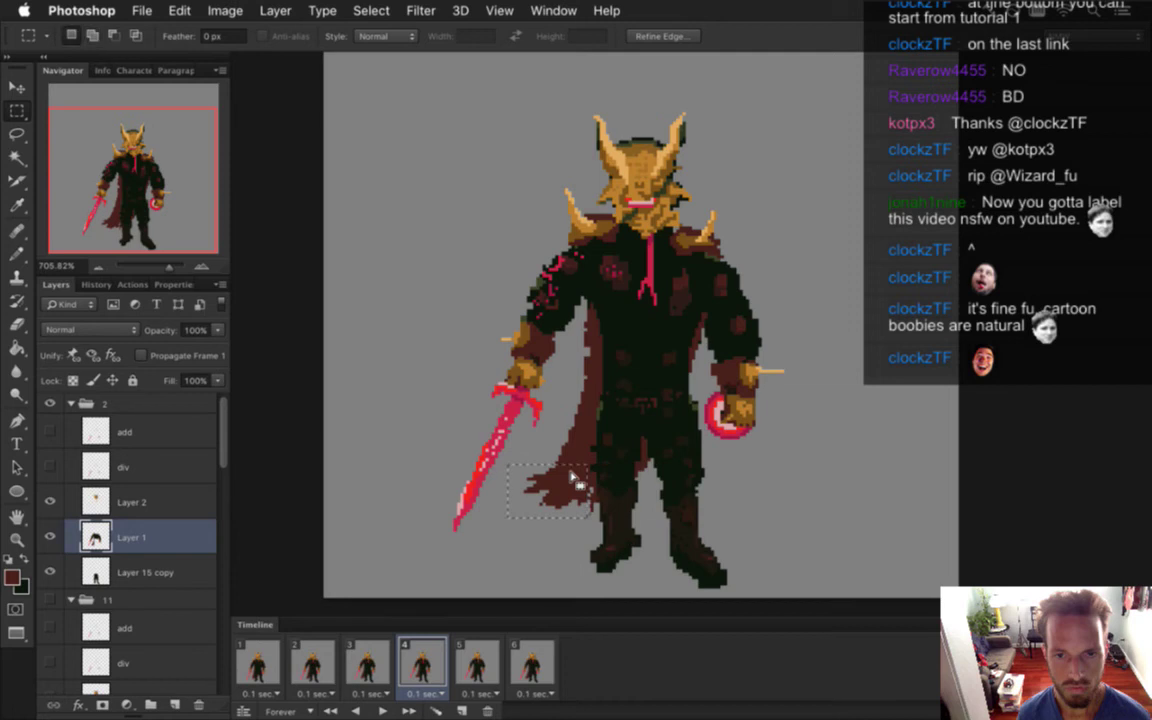
key("super+Down")
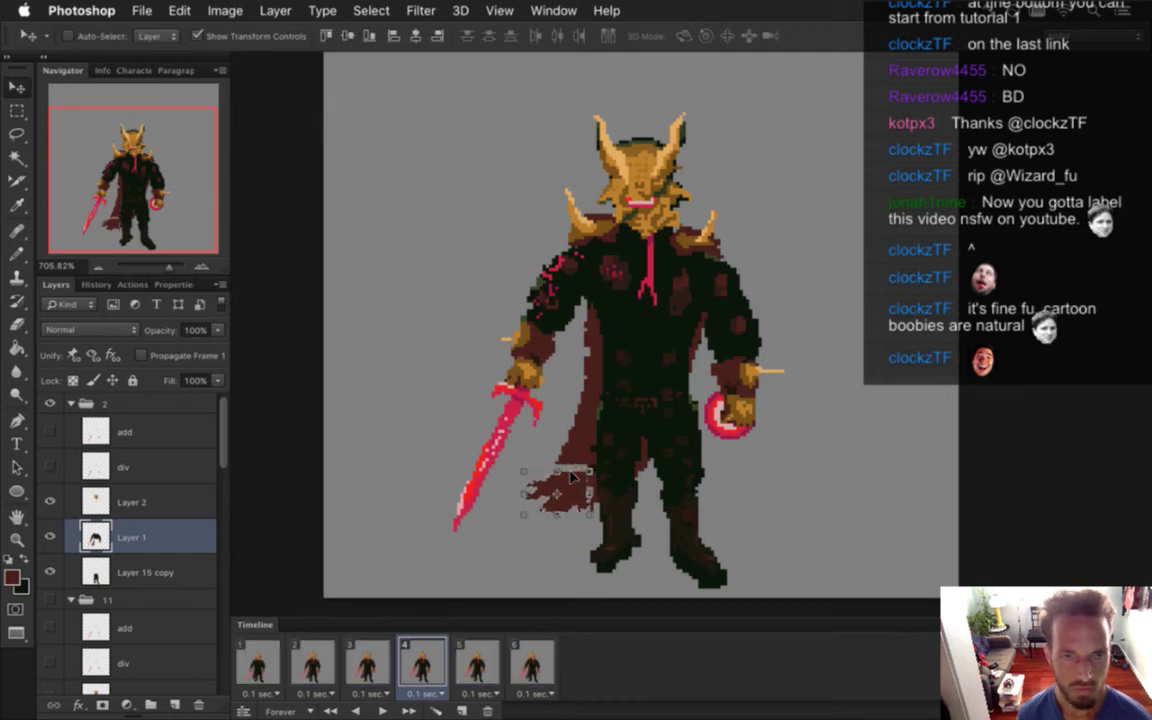
left_click(572, 398)
key("i")
key("b")
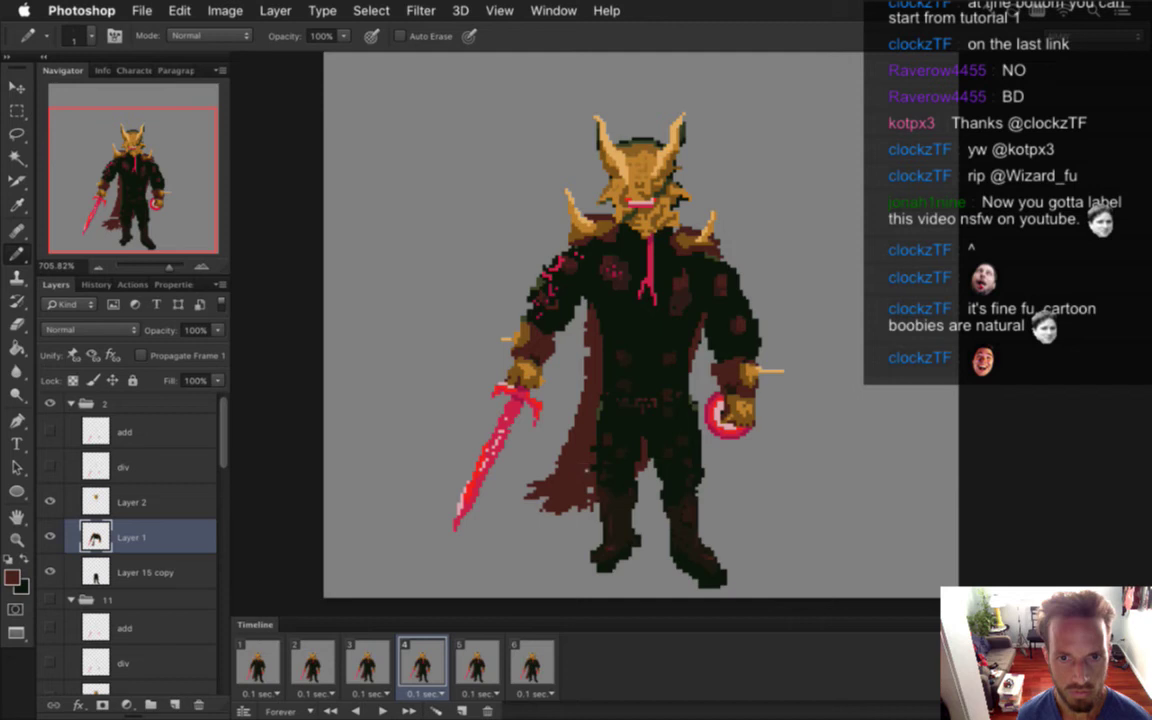
key("e")
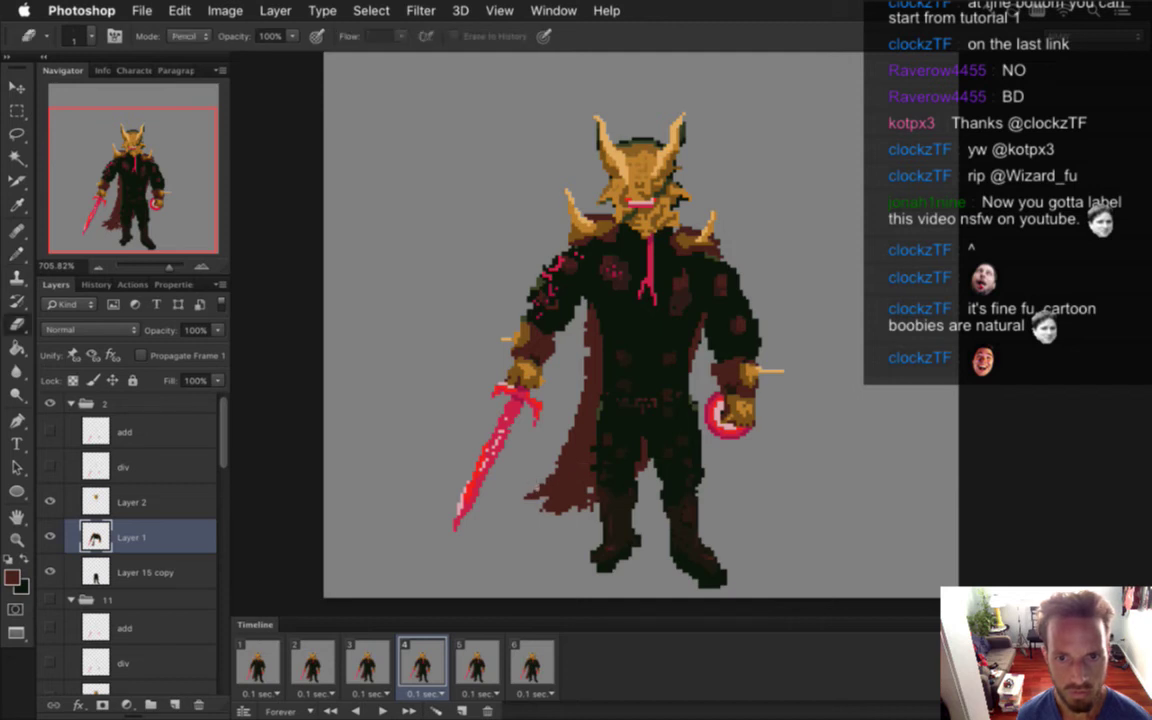
left_click(366, 660)
left_click(422, 662)
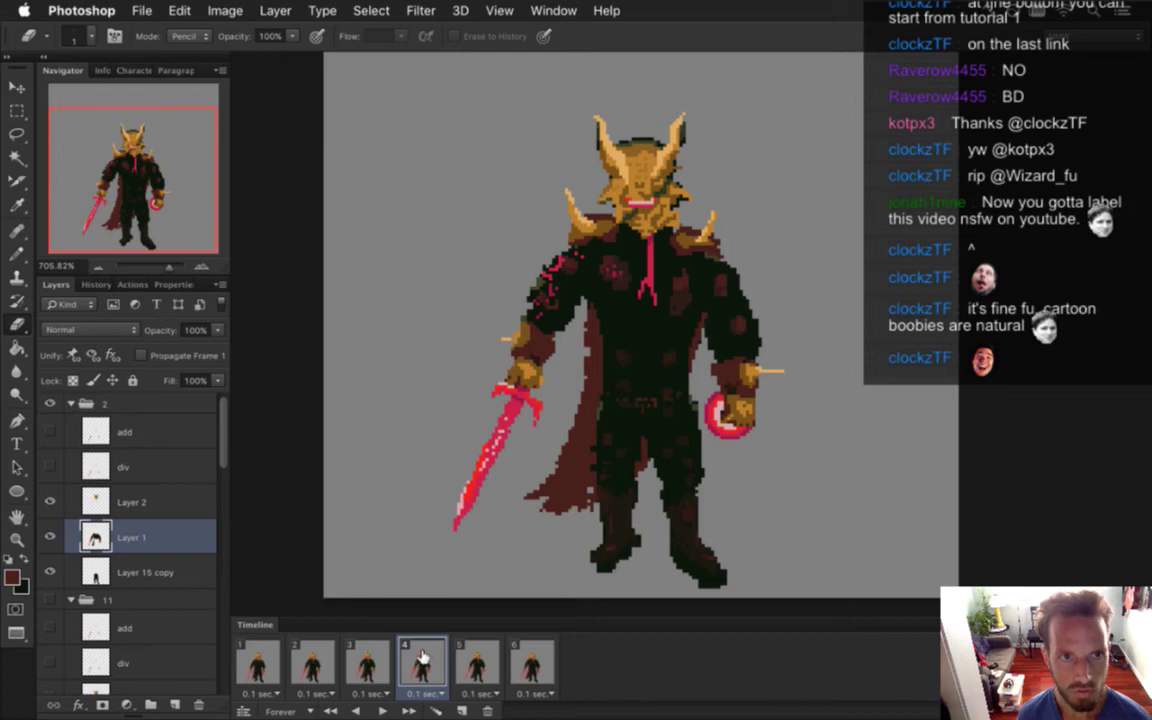
Try a different outer edge on frame 4's cape with the Pencil and compare it with frame 3
key("b")
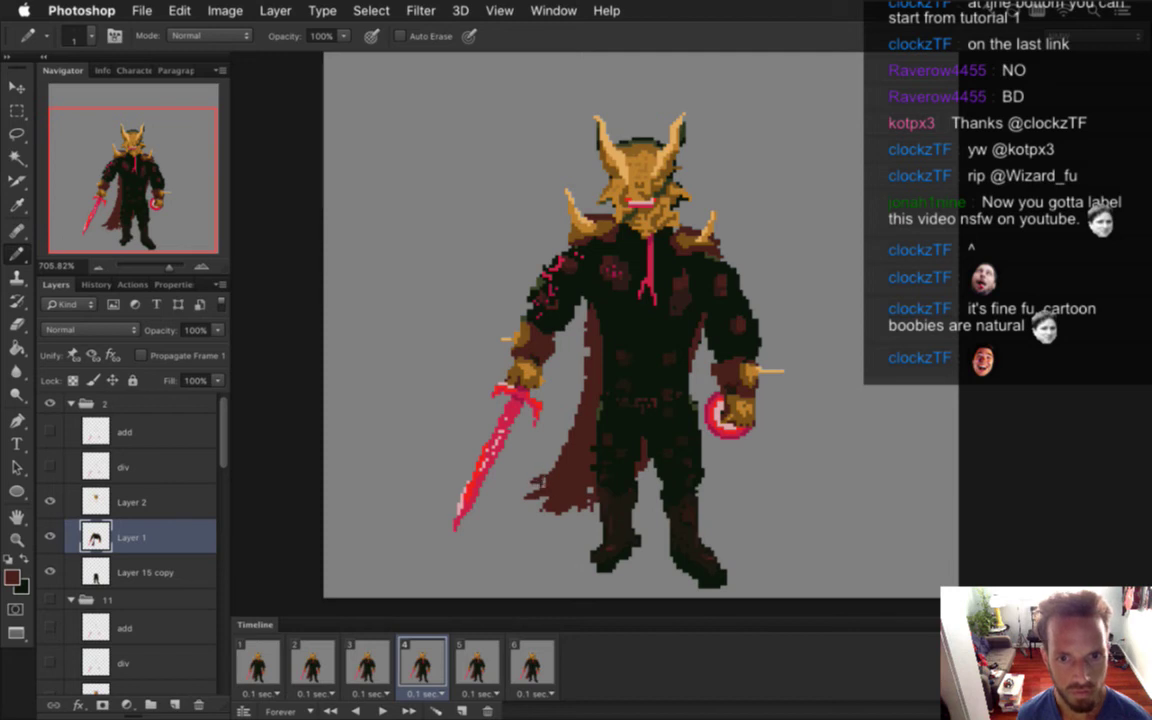
left_click(384, 668)
left_click(414, 674)
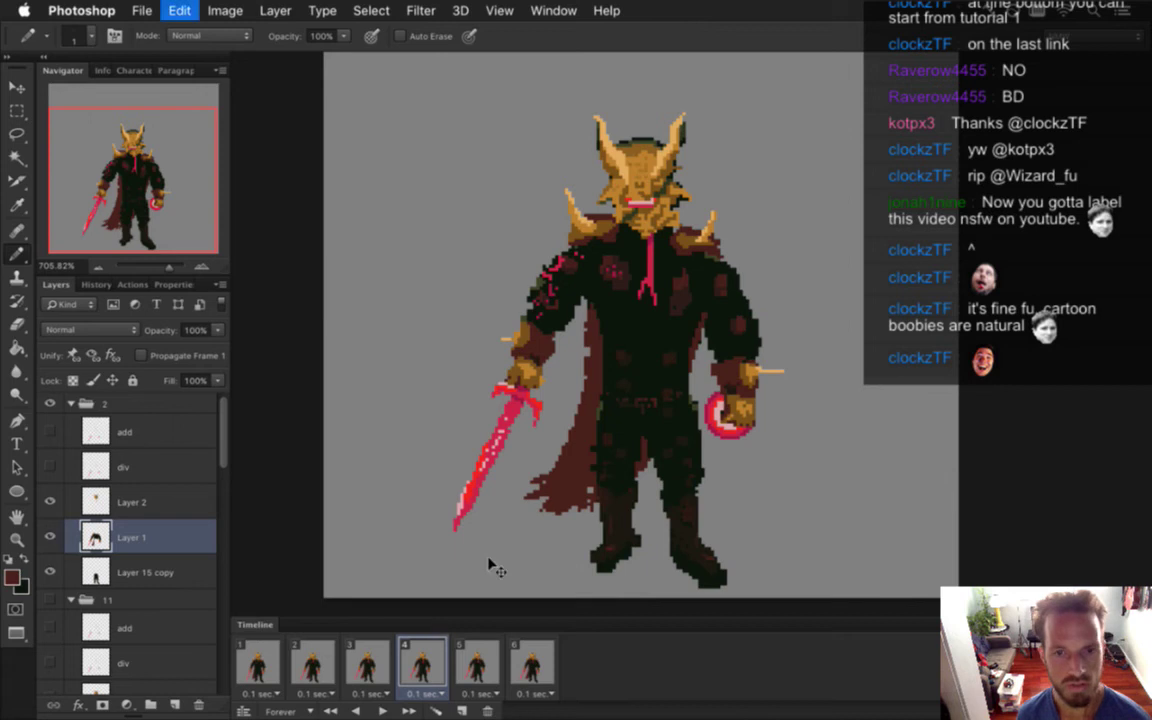
left_click(382, 666)
left_click(420, 667)
left_click(383, 668)
left_click(418, 675)
left_click(380, 668)
left_click(418, 670)
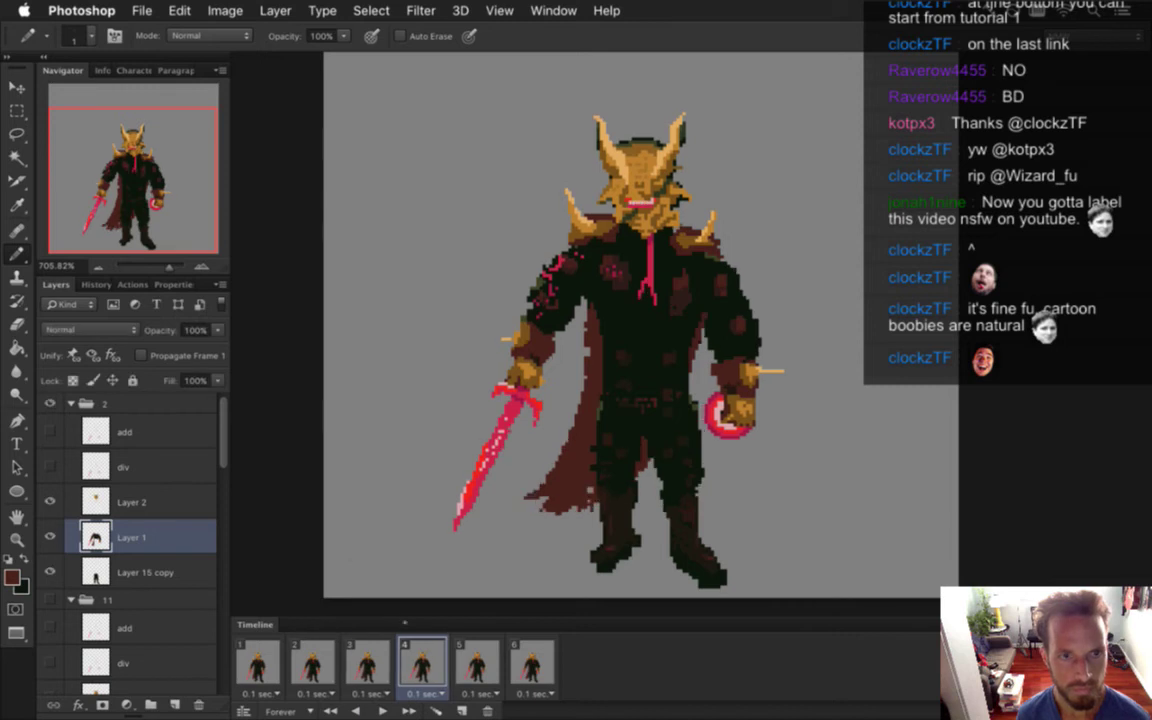
Sample the cape's dark red and touch up the cape's lower part in frame 4 with the Pencil, checking against frame 3
key("i")
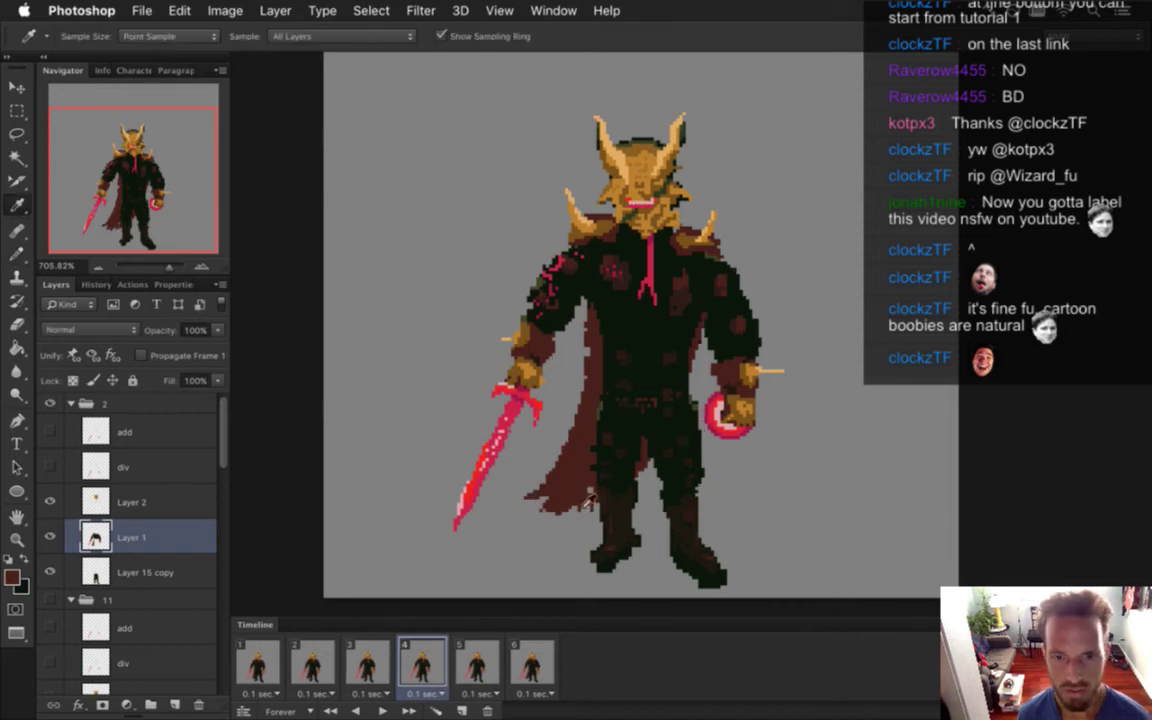
left_click(368, 663)
left_click(416, 641)
left_click(526, 430)
key("b")
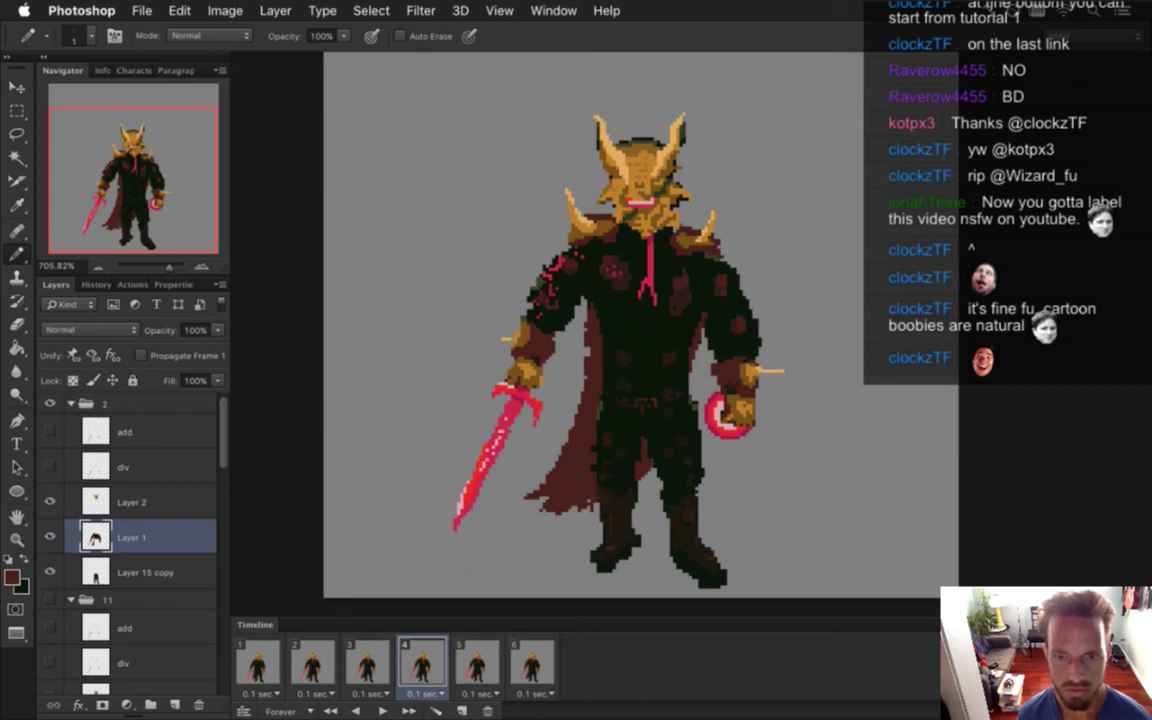
left_click(368, 663)
left_click(418, 668)
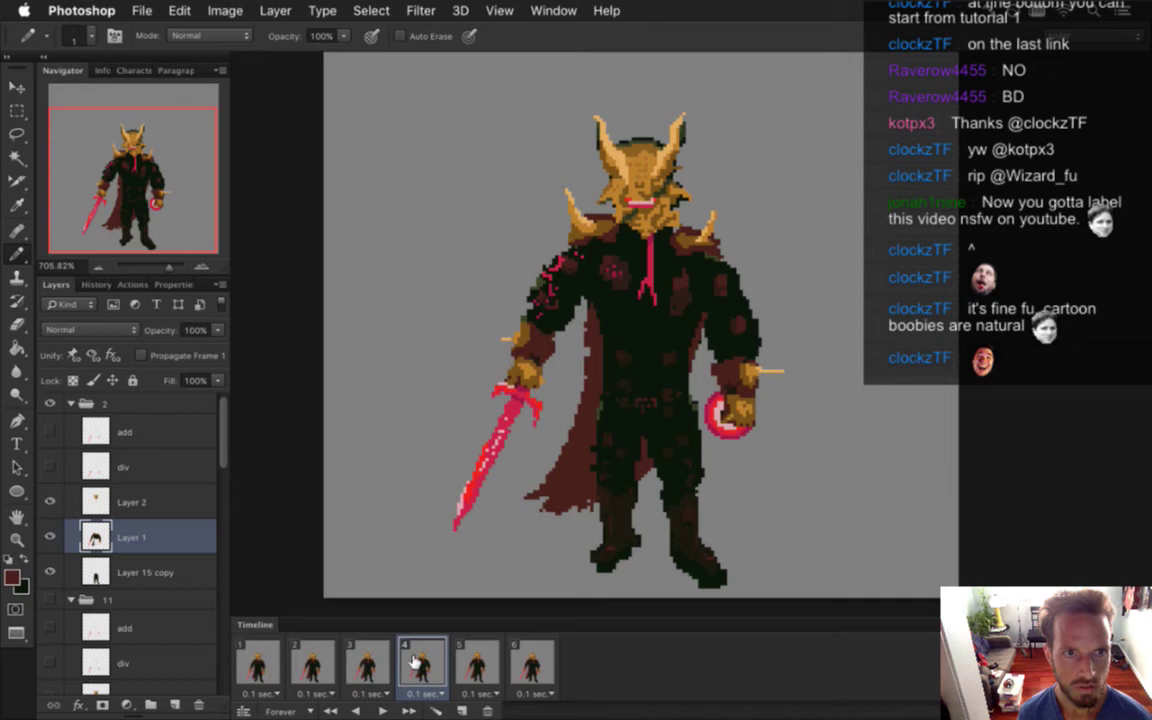
left_click(368, 663)
left_click(418, 663)
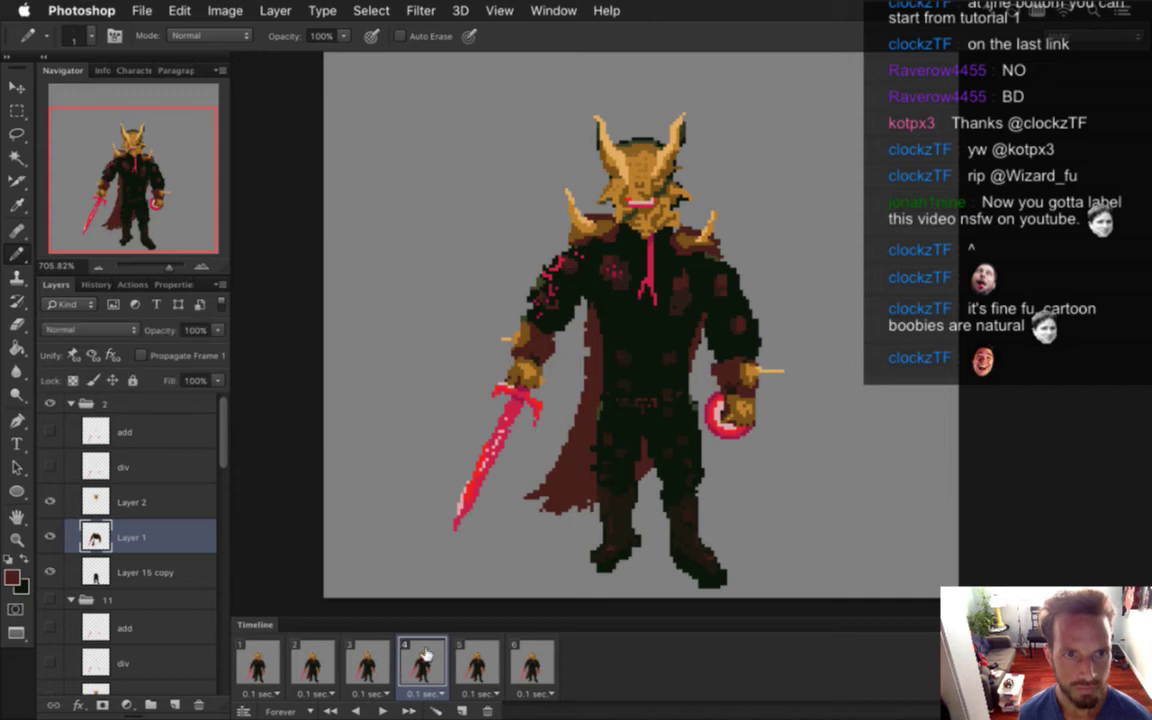
In frame 5, widen the cape's outer edge with the Pencil on Layer 1 of group 11
left_click(477, 665)
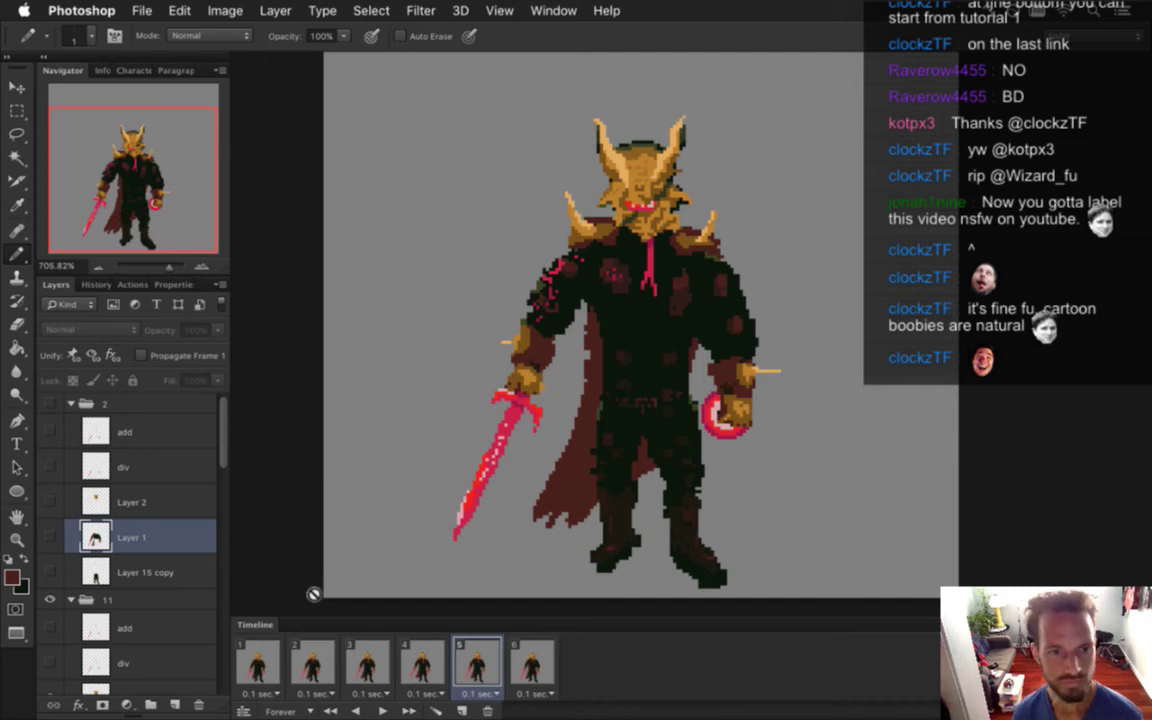
scroll(150, 506, "down", 10)
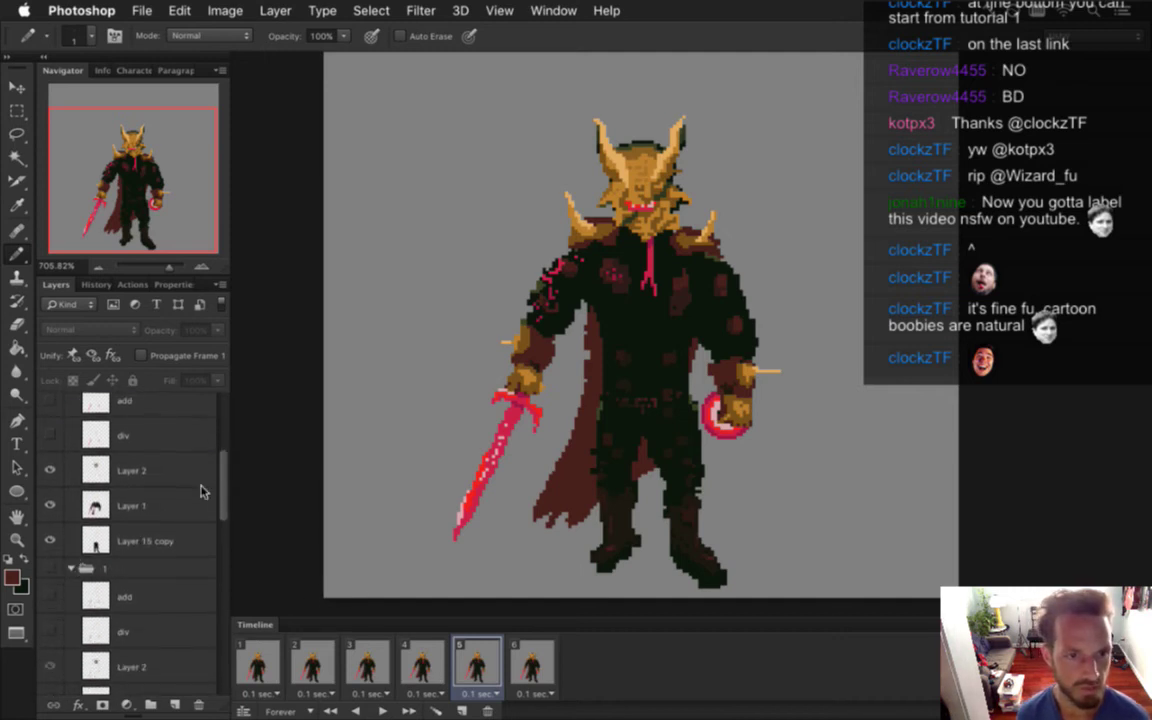
scroll(152, 506, "up", 3)
left_click(105, 526)
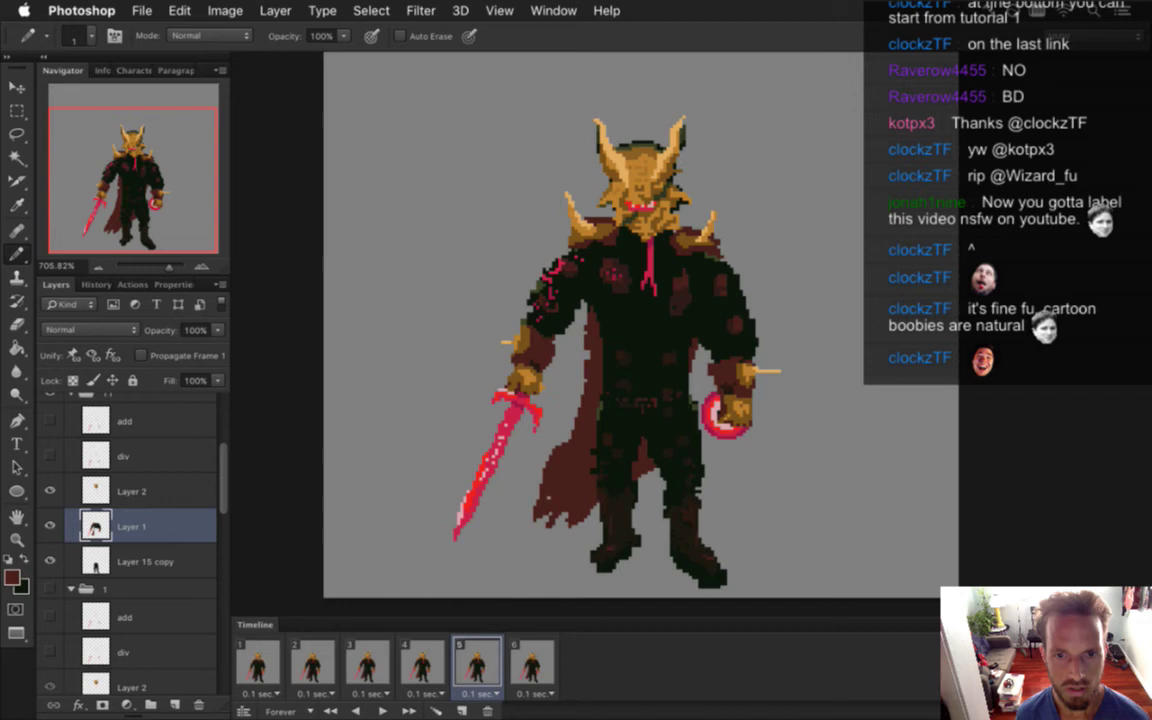
Widen the cape's outer edge in frame 6 with the Pencil on that frame's Layer 1, and compare frames 4, 5 and 6
left_click(529, 667)
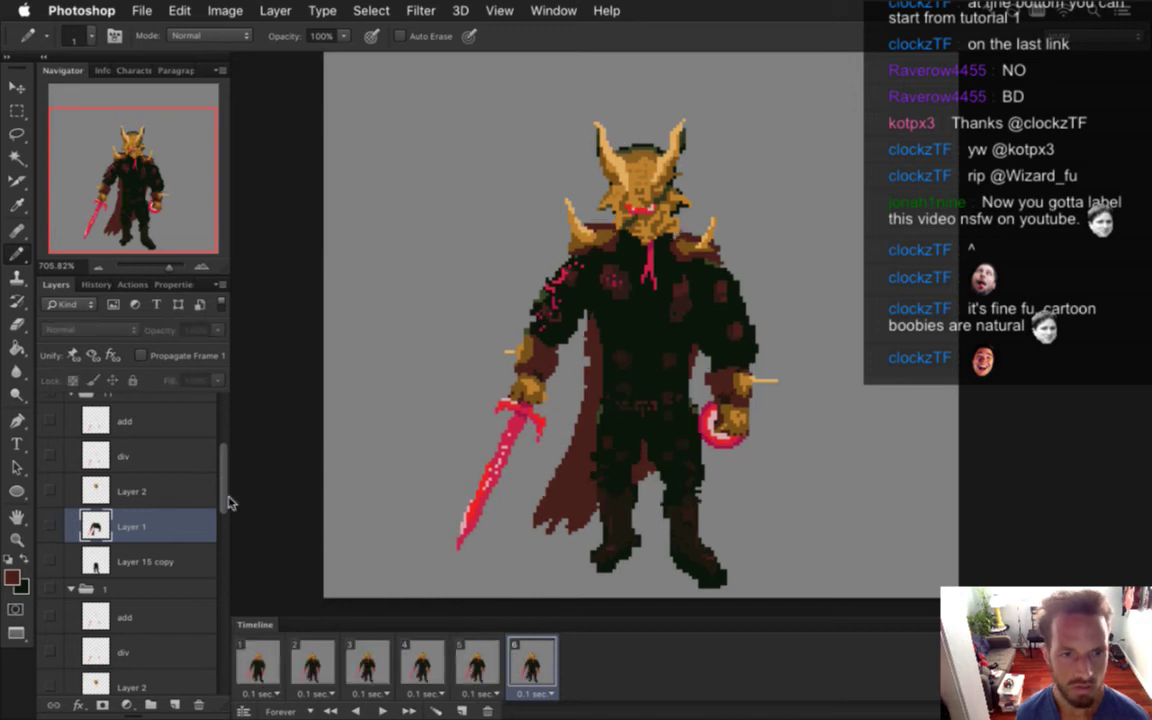
scroll(215, 520, "down", 4)
left_click_drag(222, 544, 220, 591)
left_click(184, 504)
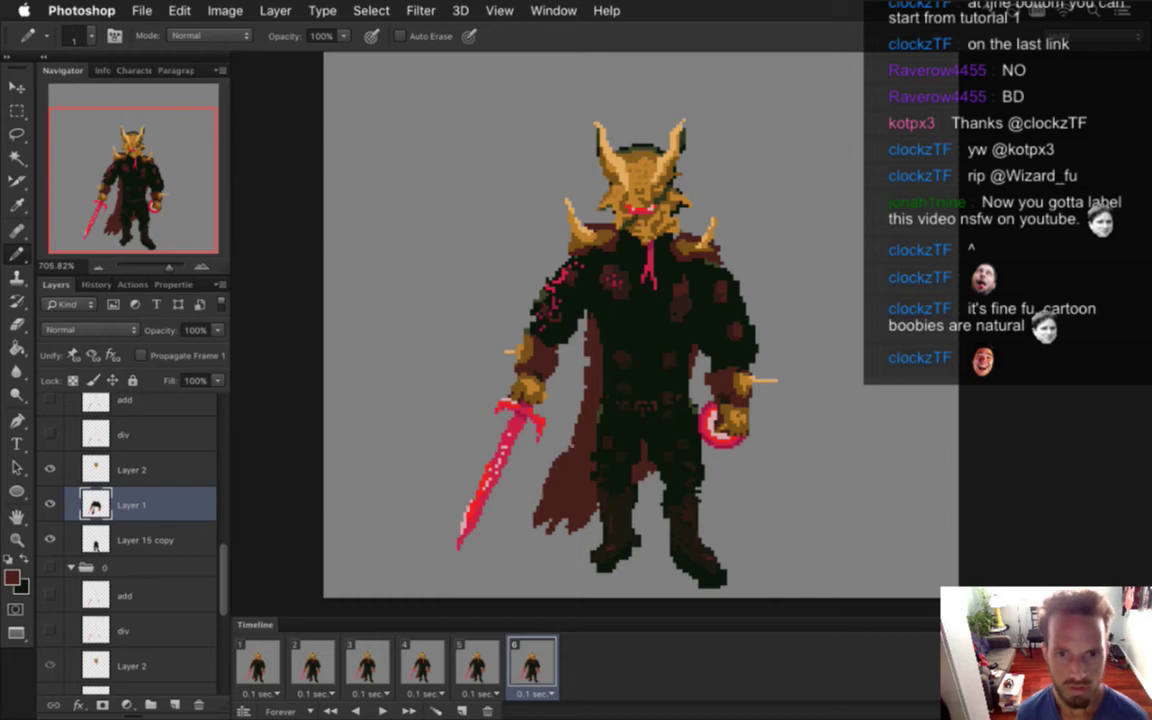
left_click(480, 663)
left_click(532, 668)
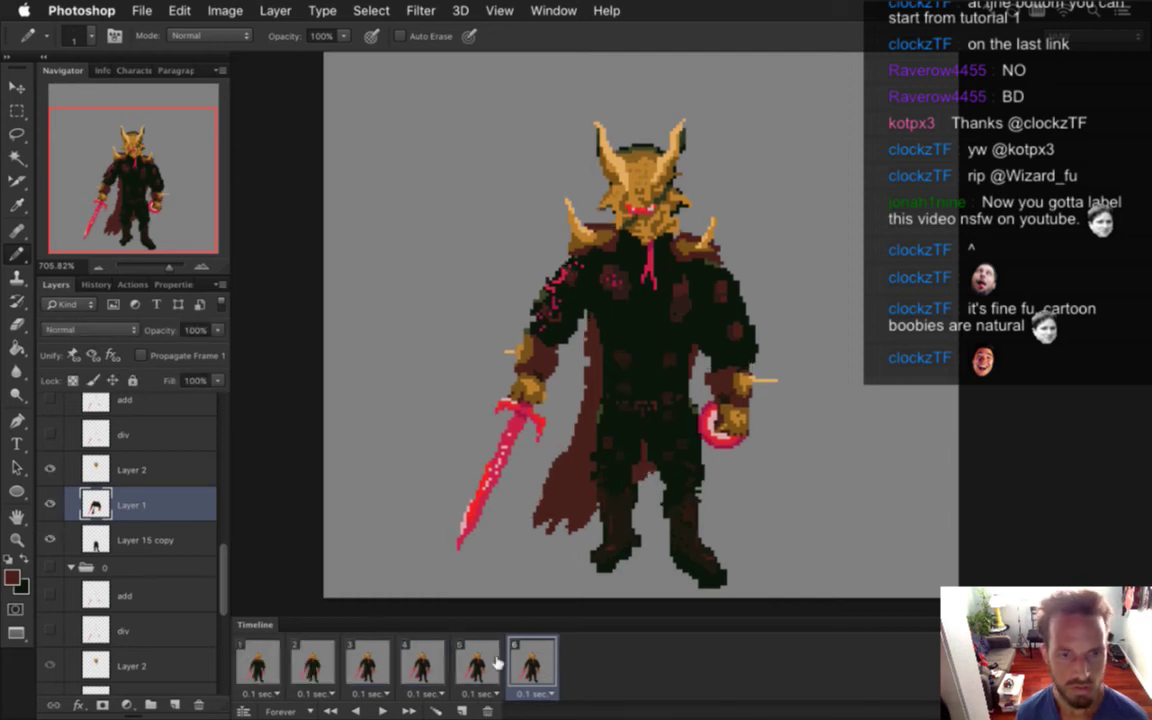
left_click(436, 655)
left_click(490, 670)
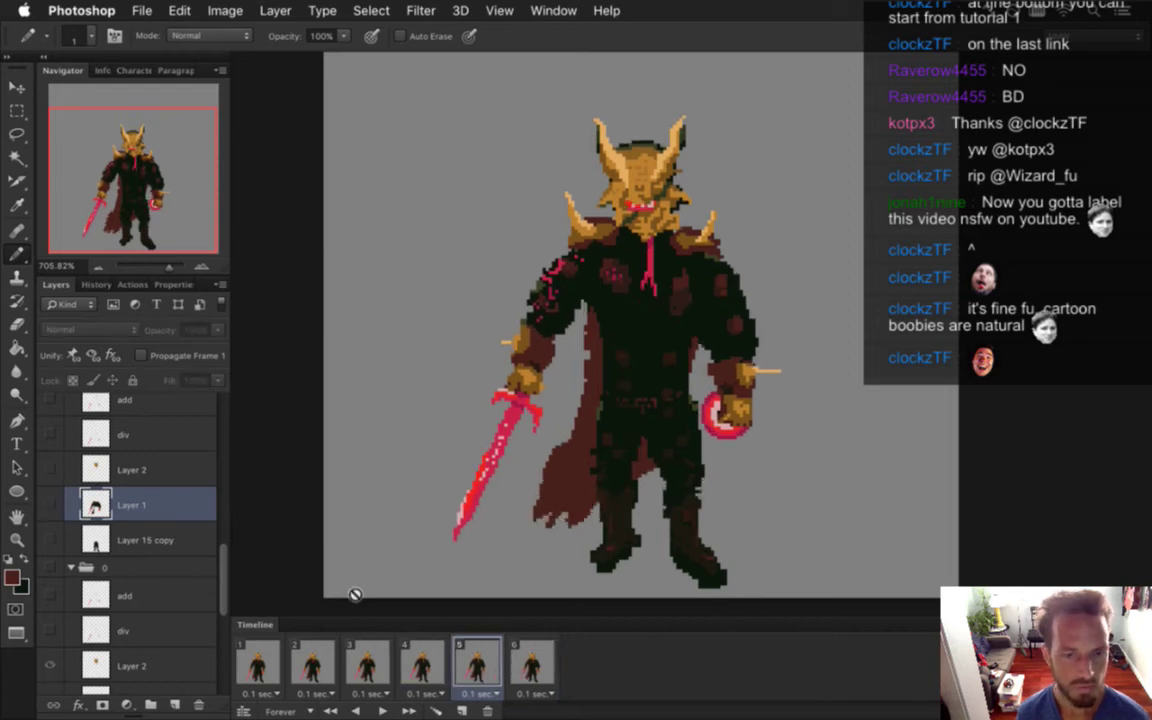
Compare frame 4 with frame 5, and trim the ragged lower hem of frame 5's cape with the Eraser on group 11's Layer 1
left_click(440, 667)
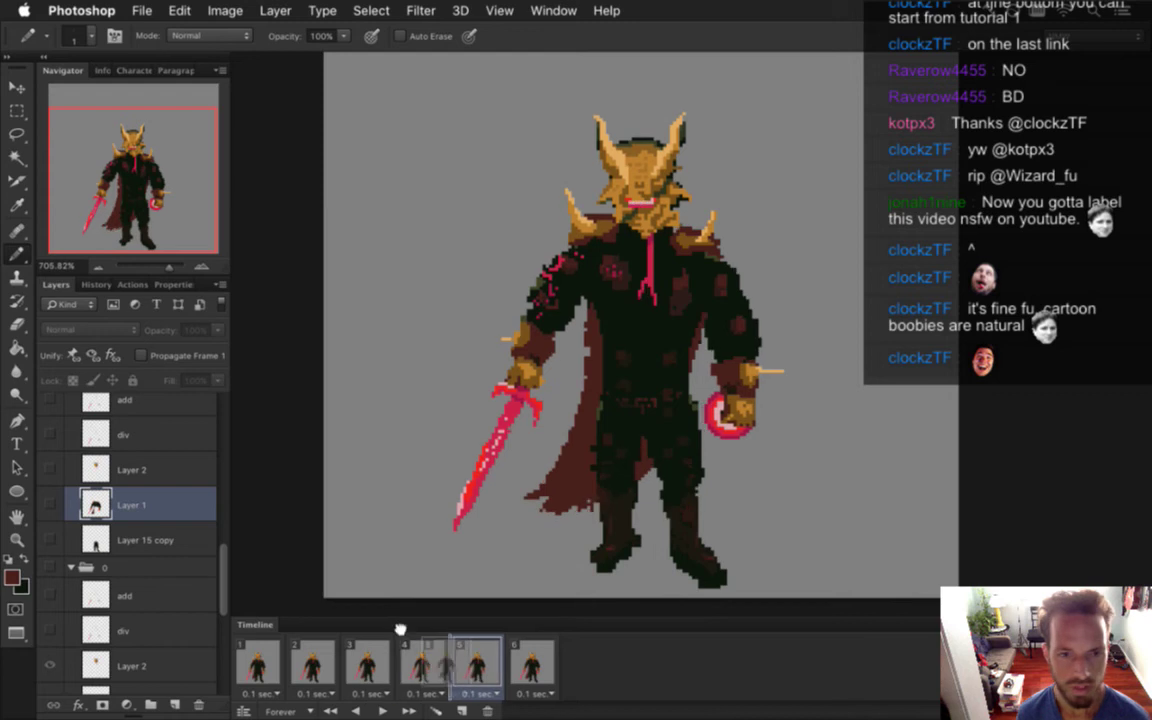
left_click(476, 663)
scroll(225, 530, "up", 3)
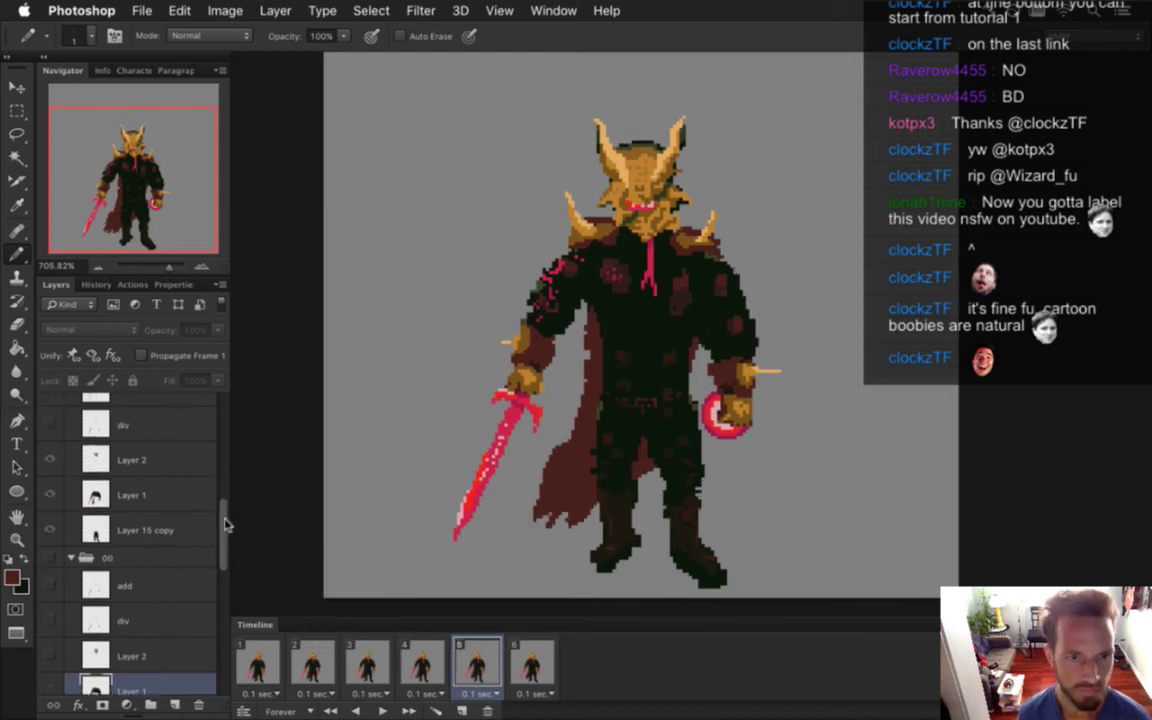
left_click(167, 403)
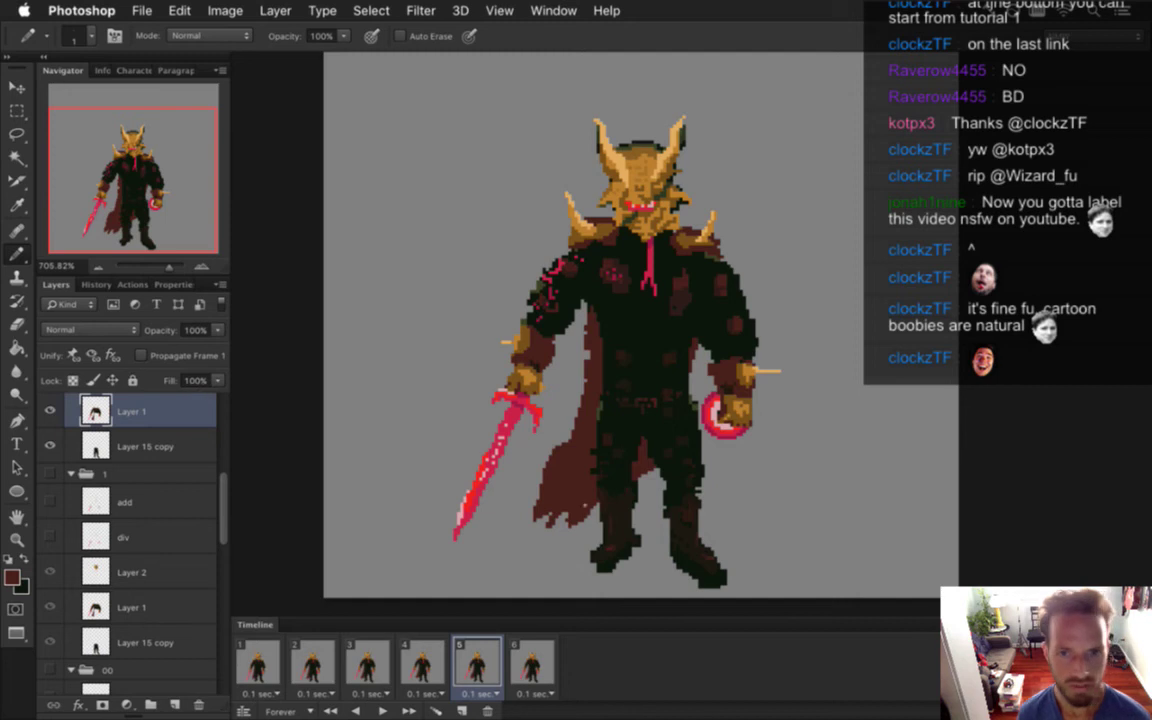
key("e")
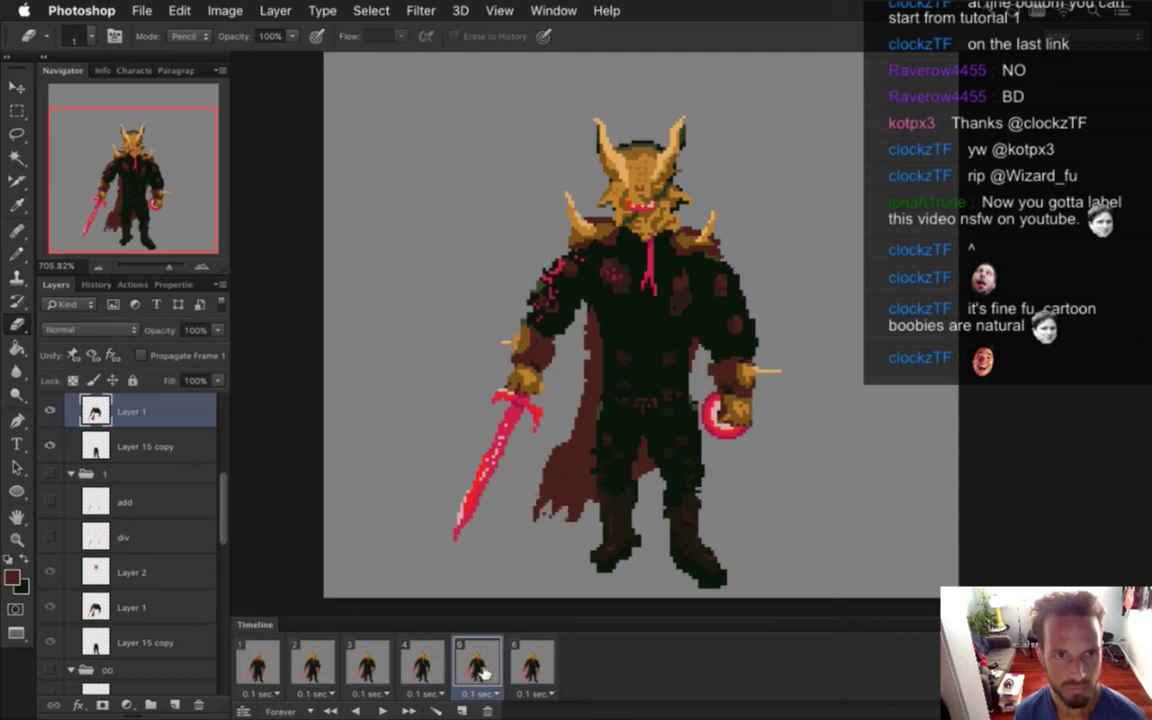
In frame 6, select the cape's lower tips on group 00's Layer 1 and nudge them slightly up and toward the legs
left_click(531, 664)
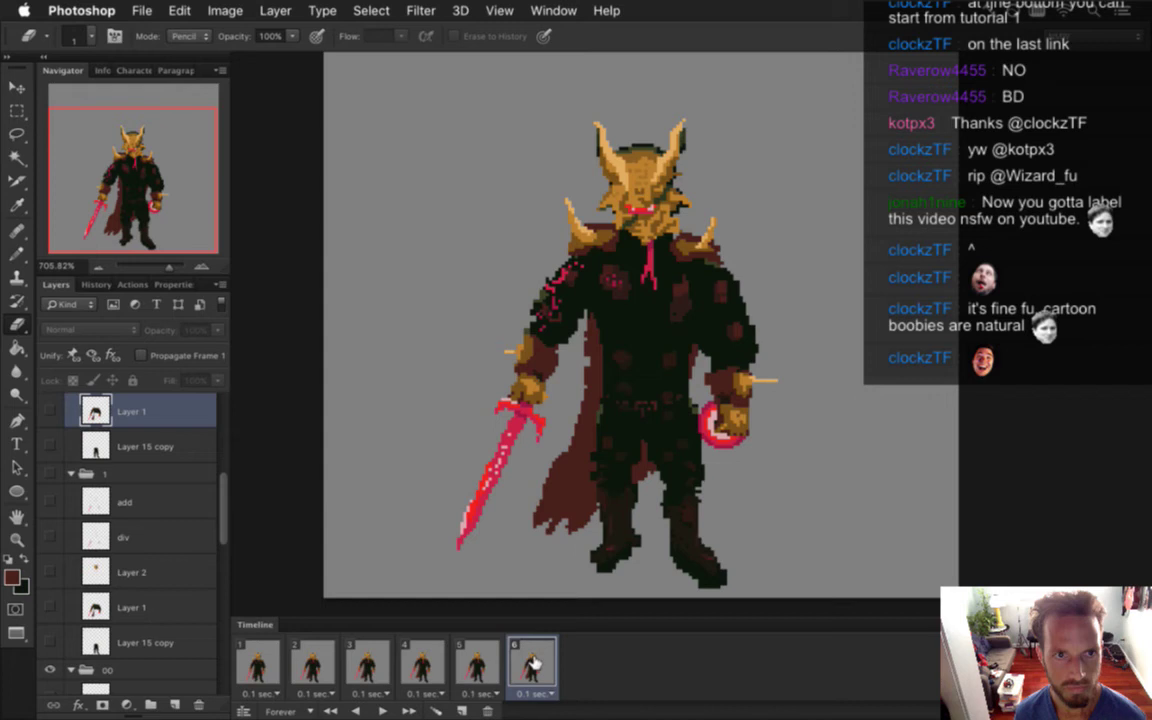
left_click_drag(222, 515, 222, 597)
left_click(146, 506)
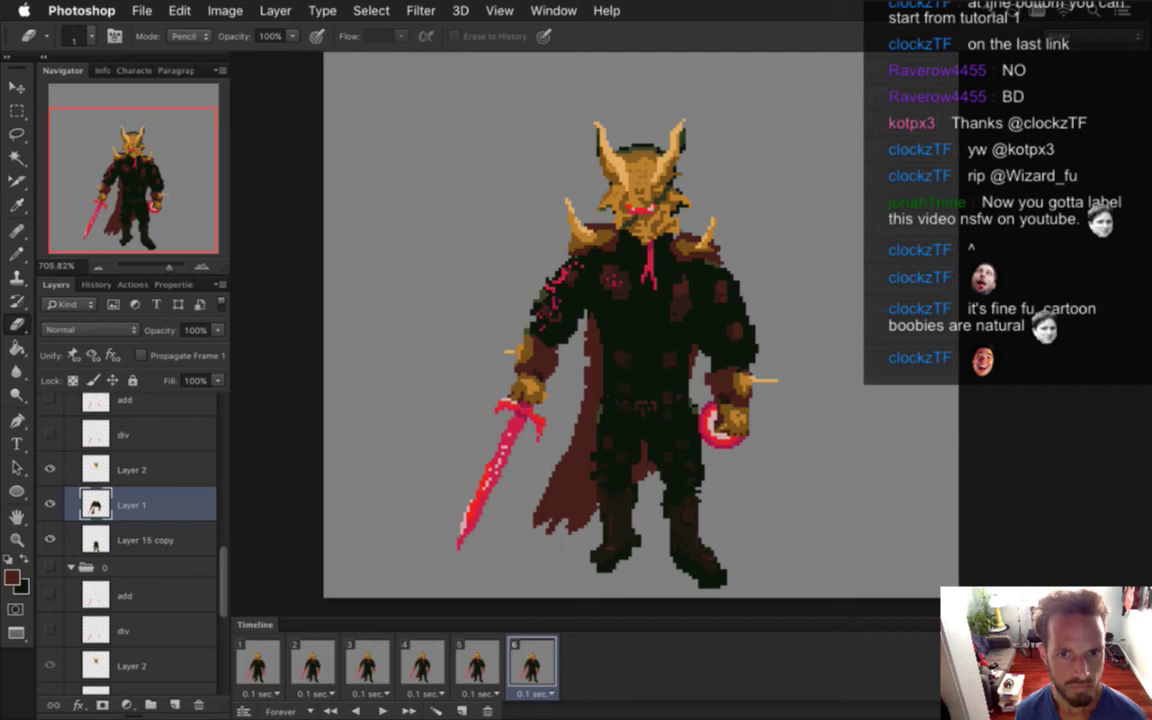
key("m")
mouse_move(520, 499)
left_mouse_down()
mouse_move(586, 544)
mouse_move(575, 547)
left_mouse_up()
key("v")
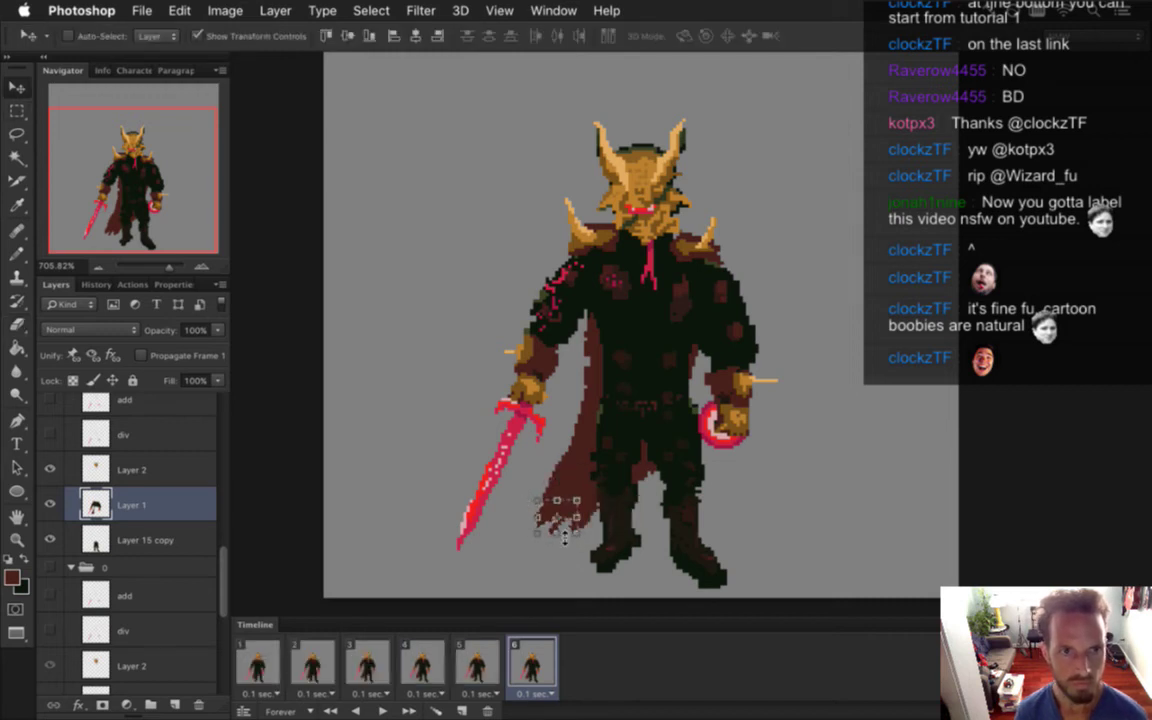
key("Left")
key("Up")
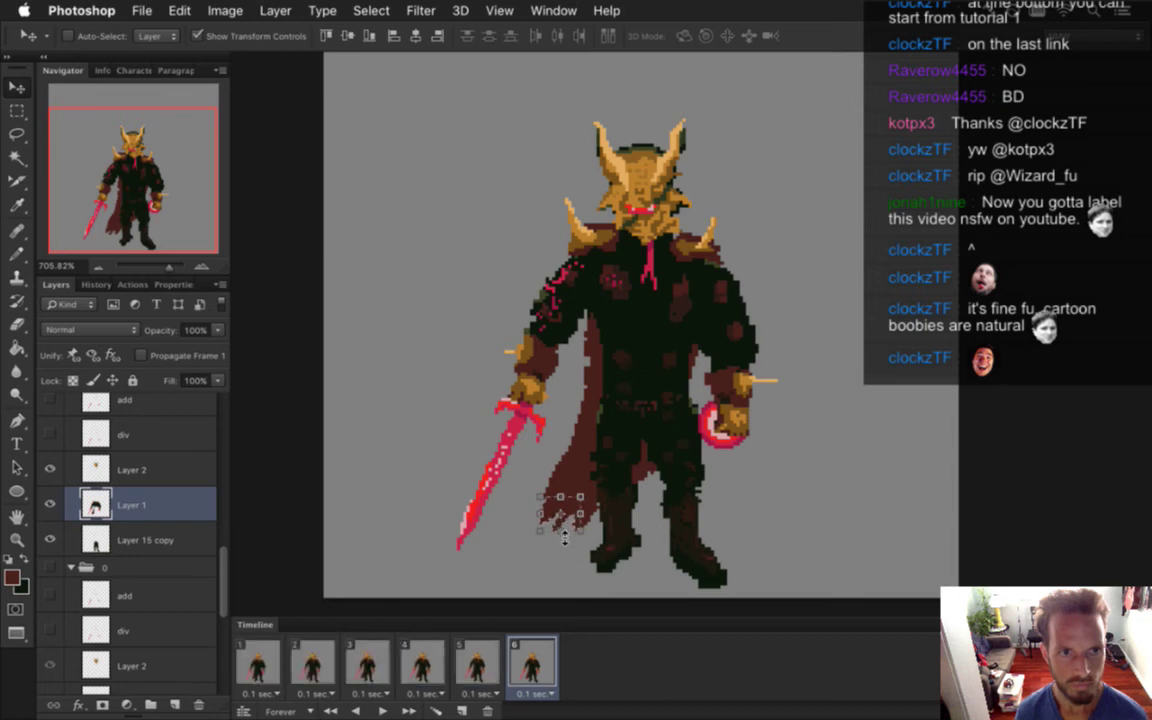
key("m")
left_click_drag(488, 504, 495, 494)
Compare frames 5 and 6, and play the loop from frame 1 to check the cape's sway
left_click(483, 661)
left_click(531, 668)
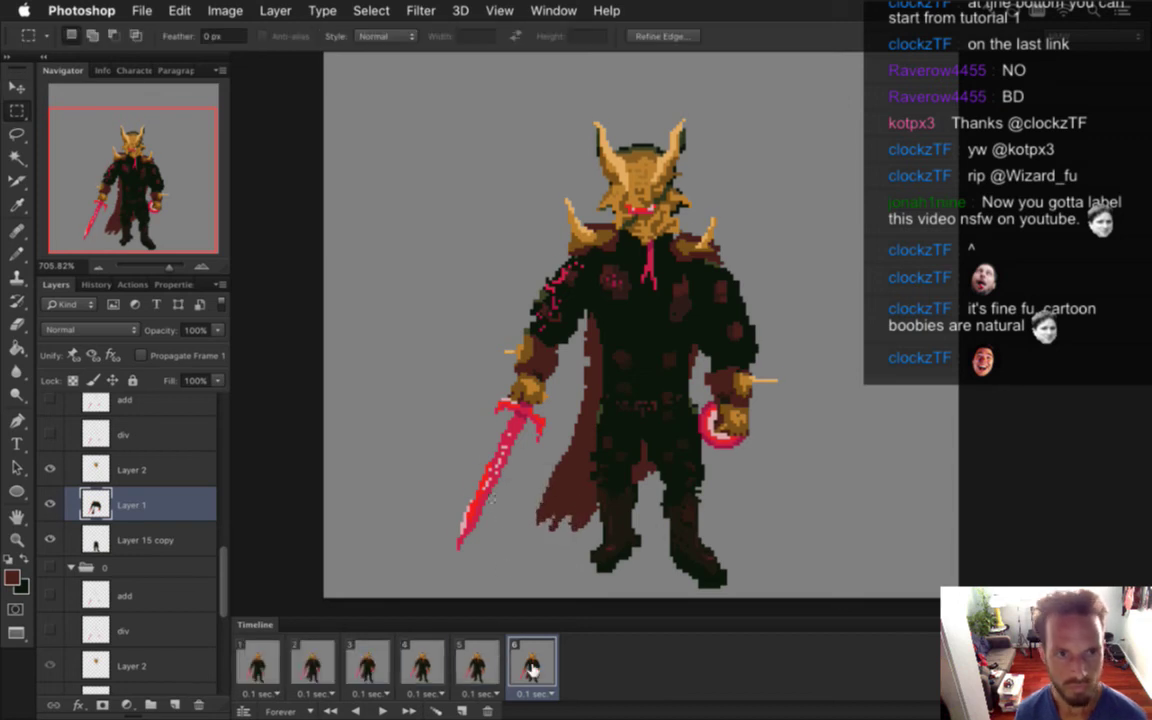
left_click(252, 664)
left_click(385, 709)
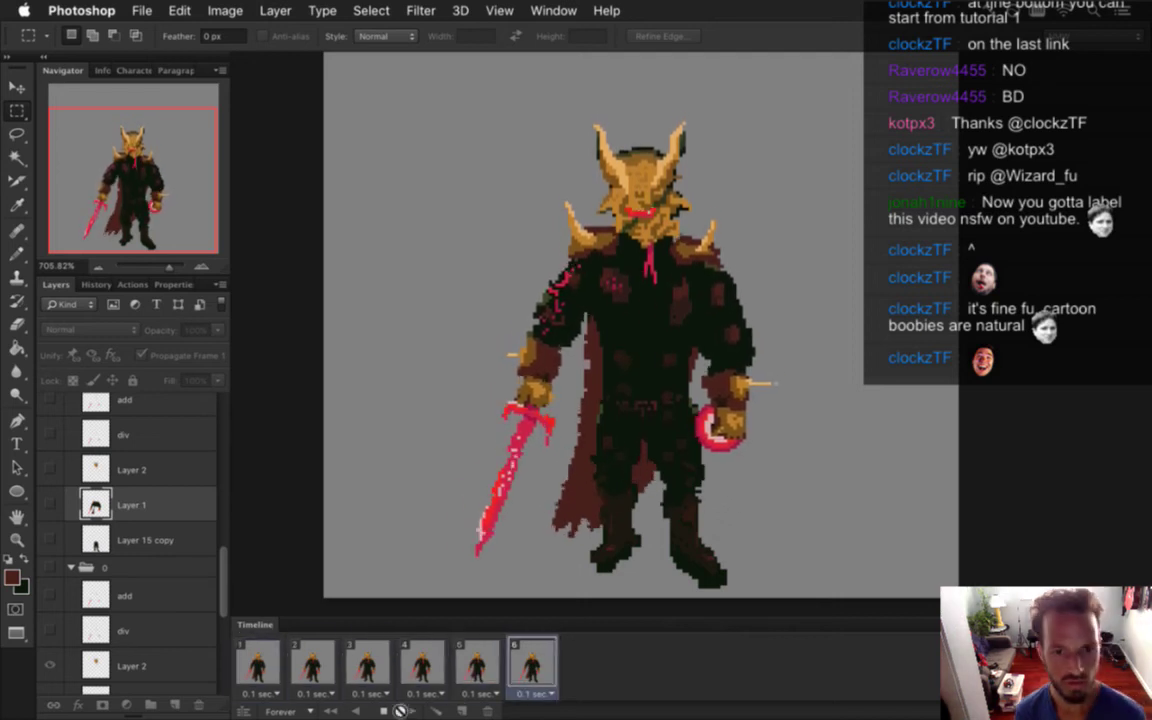
key("space")
Return to frame 5 and make Layer 1 in group 11 the active layer for further cape edits
left_click(456, 662)
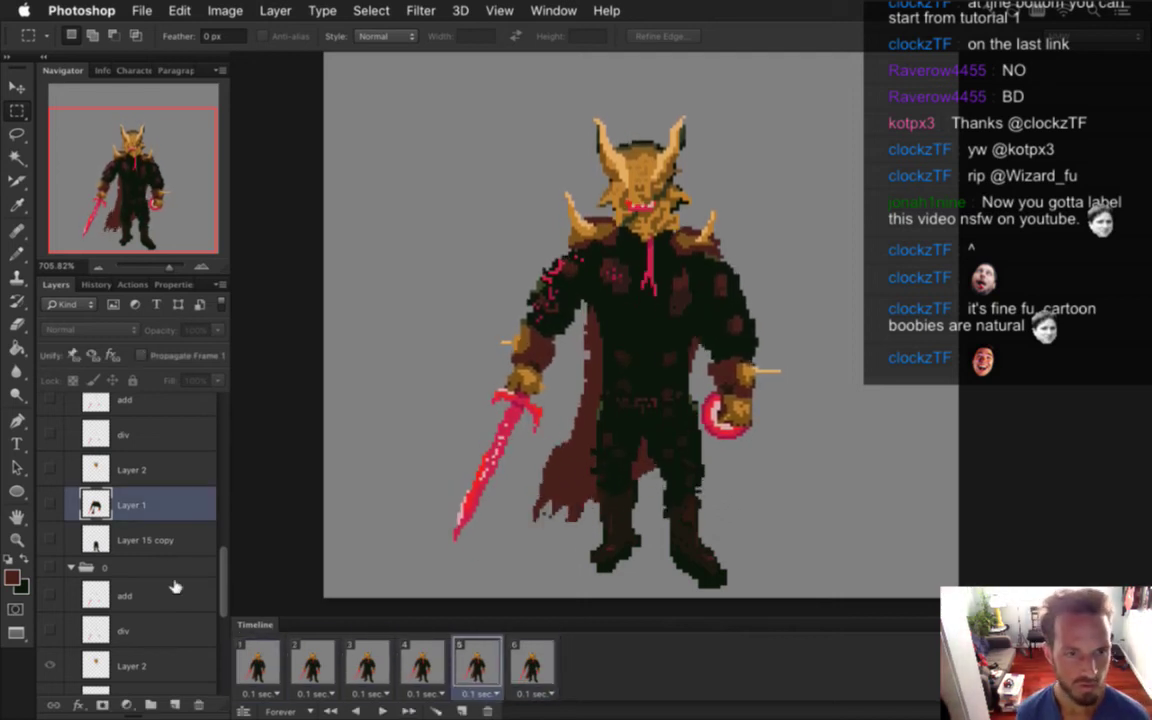
scroll(208, 530, "up", 8)
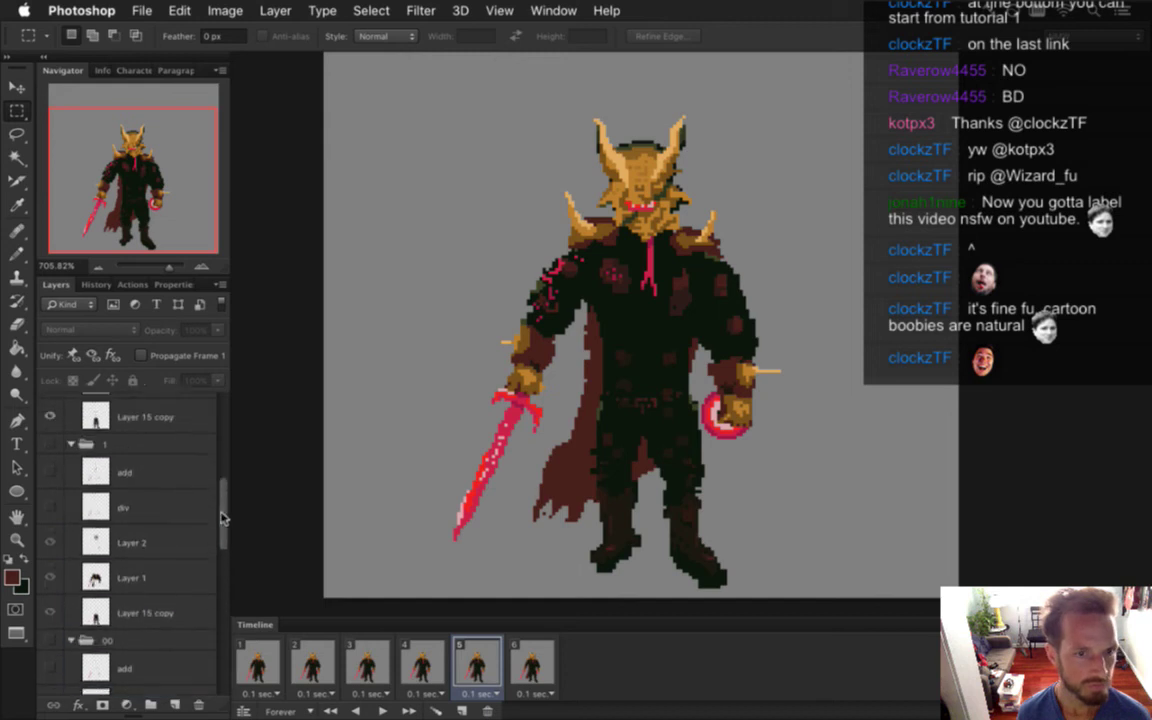
left_click(129, 524)
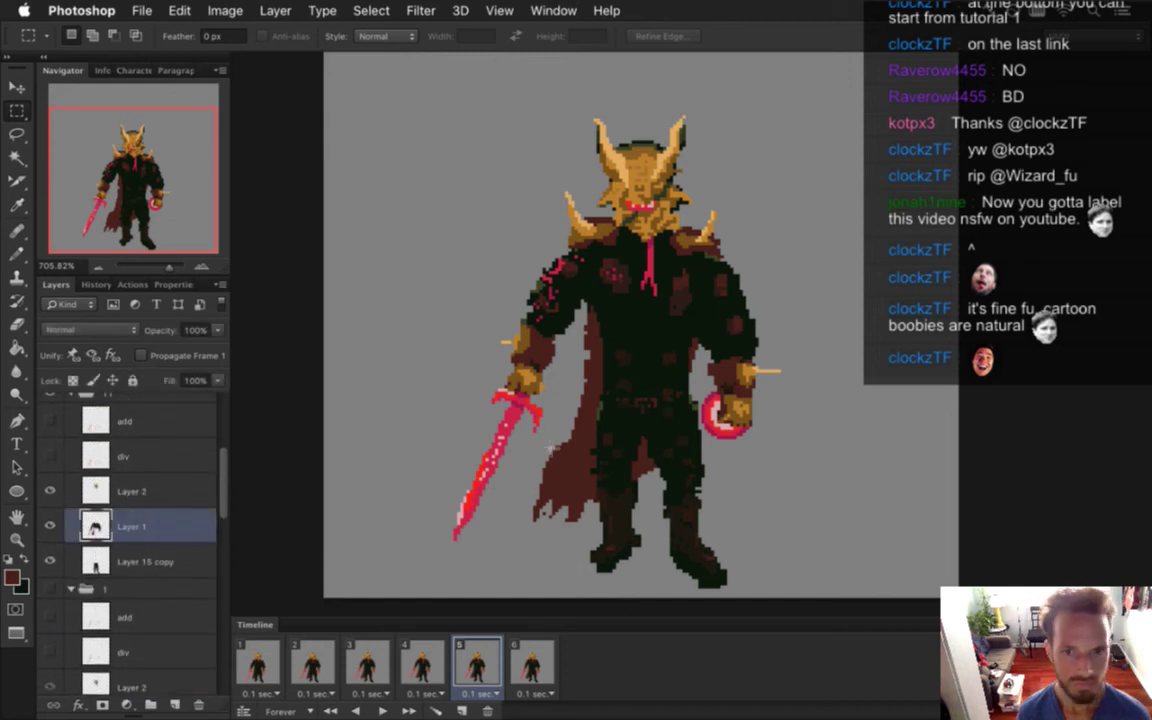
Preview the animation and step through frames 2 to 5 to compare the cape's movement
key("e")
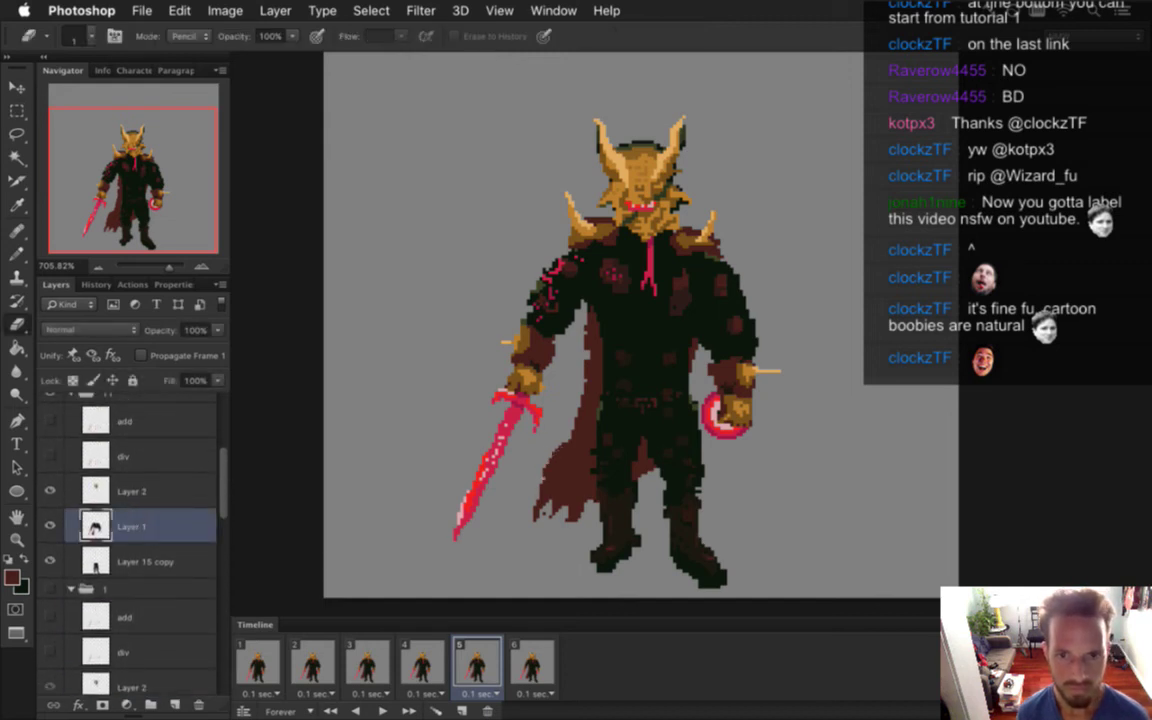
key("space")
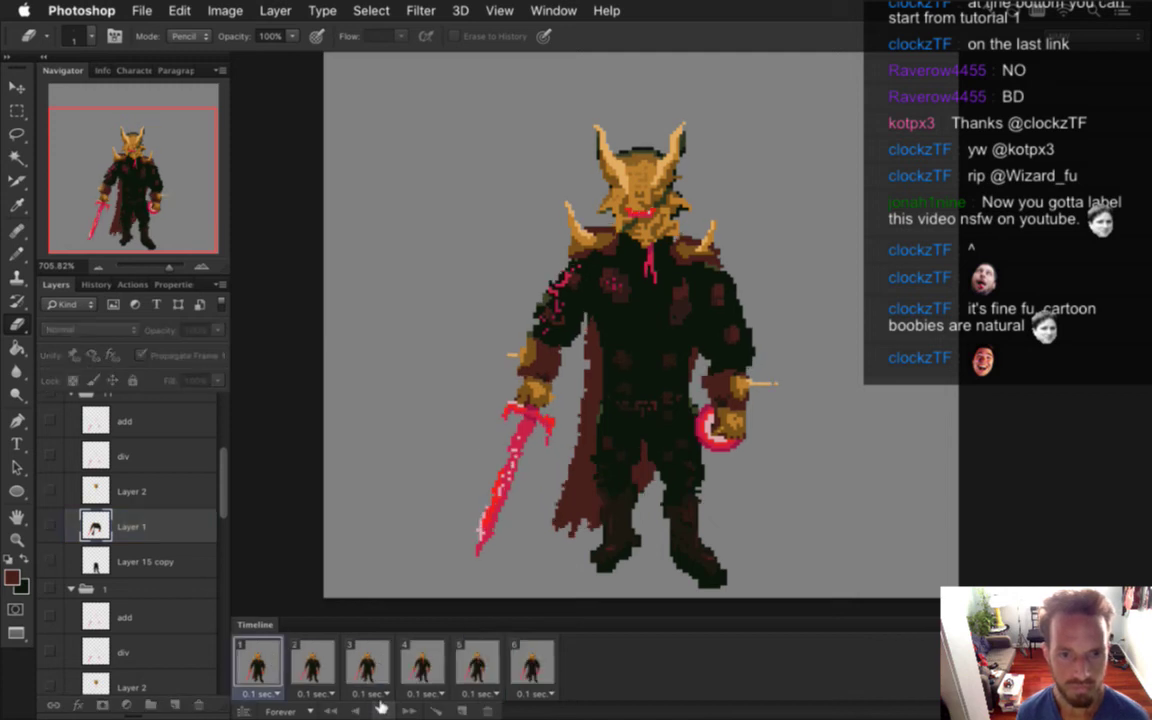
left_click(476, 663)
left_click(405, 664)
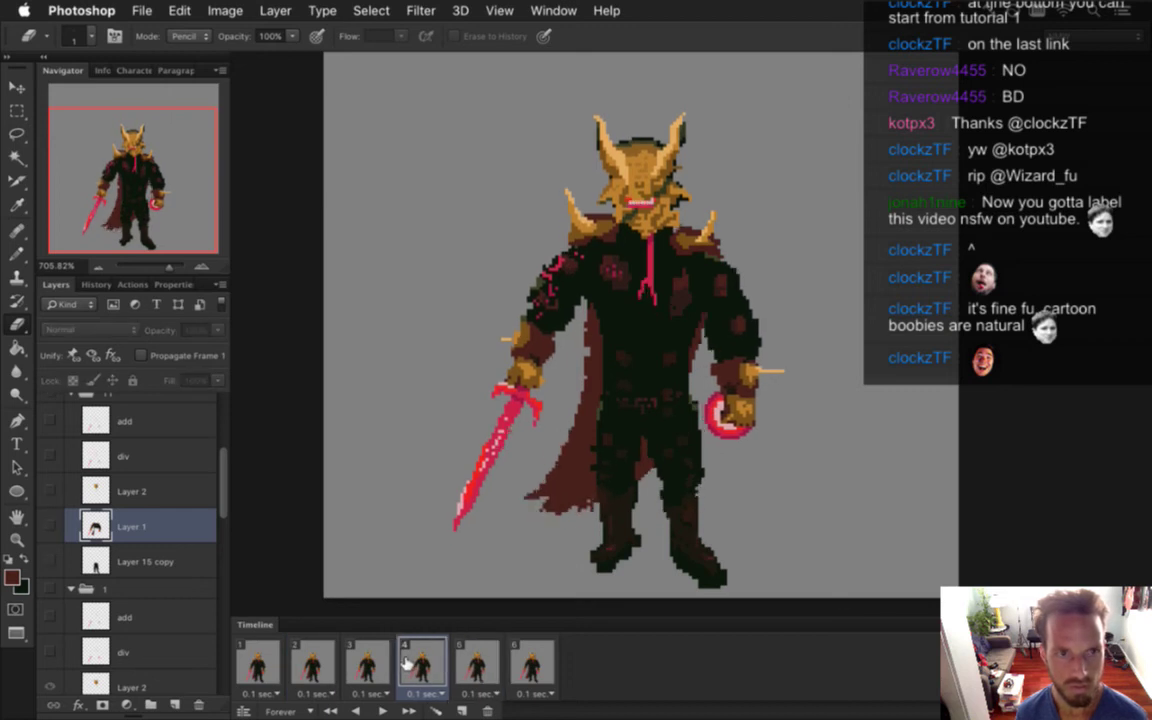
left_click(367, 666)
left_click(321, 666)
left_click(378, 666)
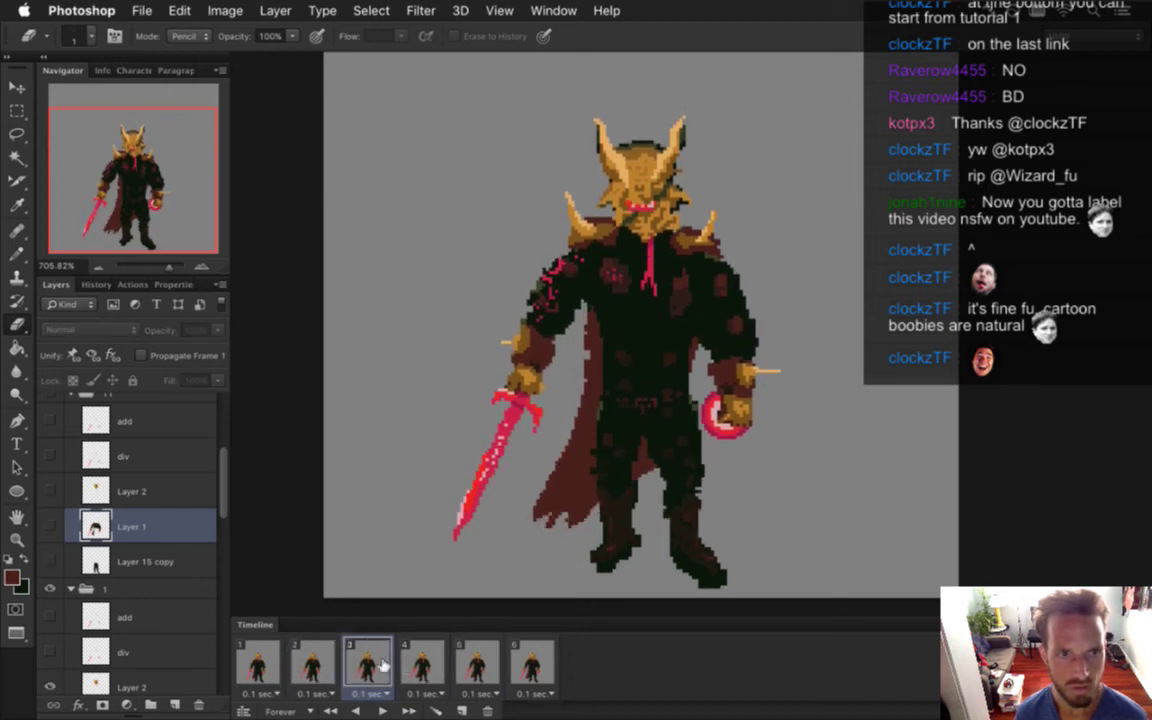
left_click(429, 666)
left_click(476, 664)
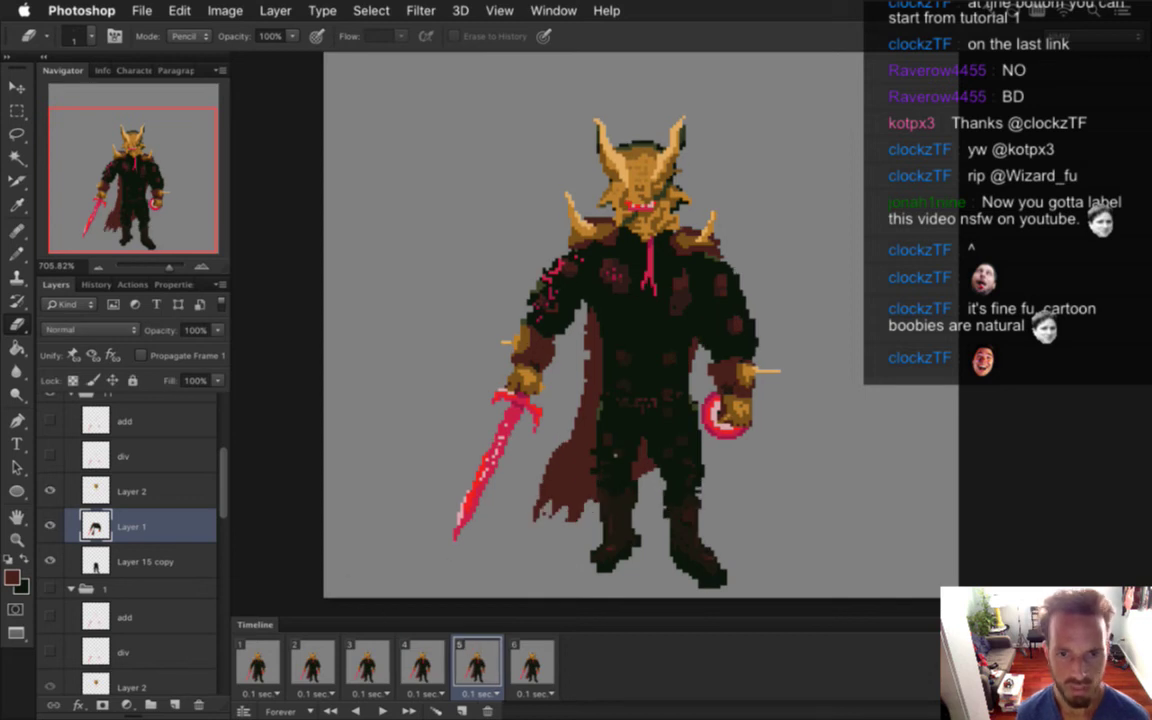
Switch to the Pencil tool, select Layer 1 of group 00 on frame 6, and preview the animation
key("i")
key("b")
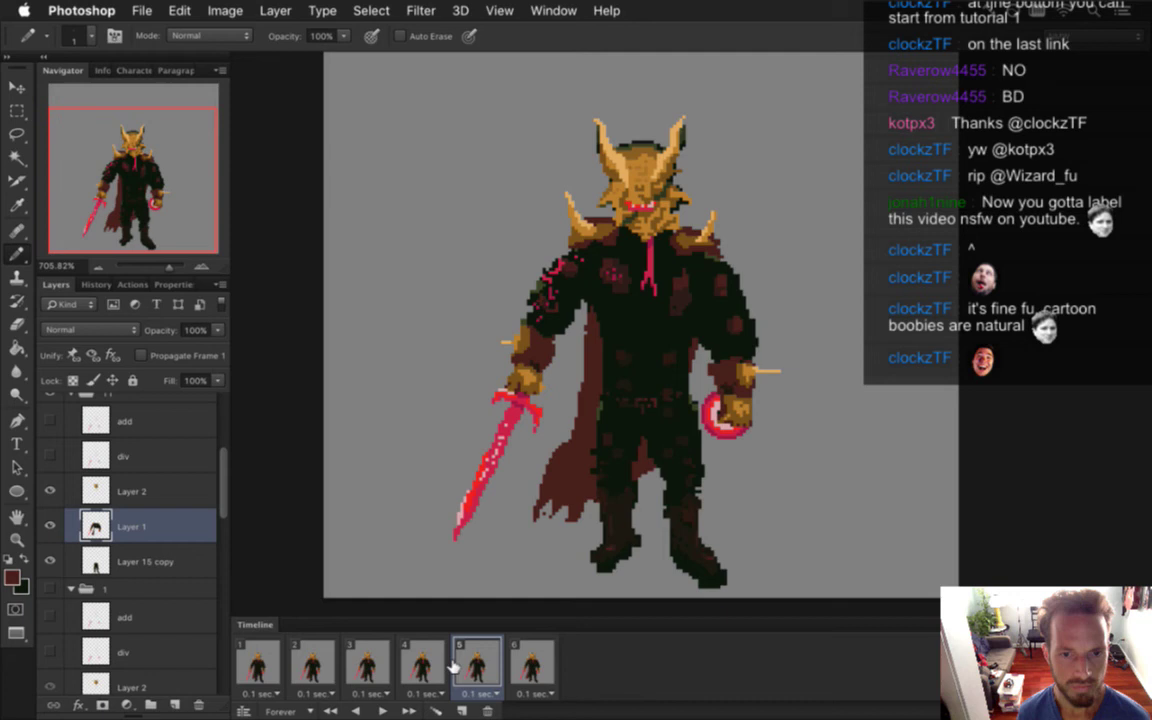
left_click(530, 662)
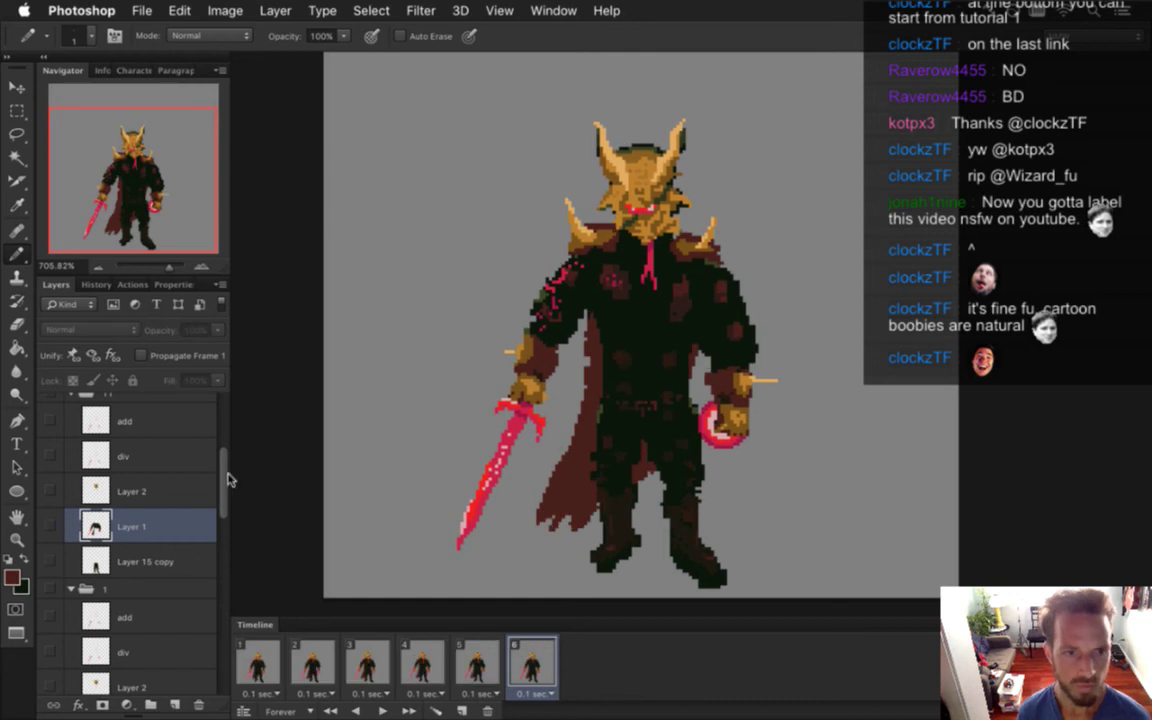
scroll(210, 470, "down", 4)
scroll(200, 495, "down", 5)
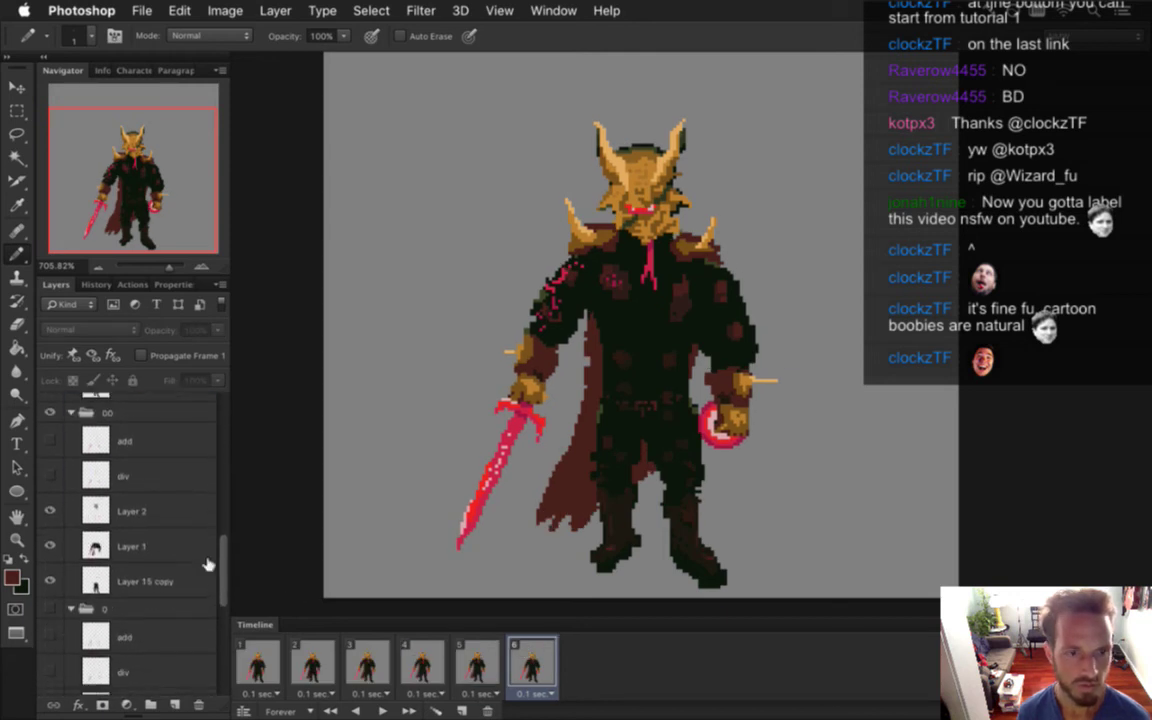
left_click(150, 546)
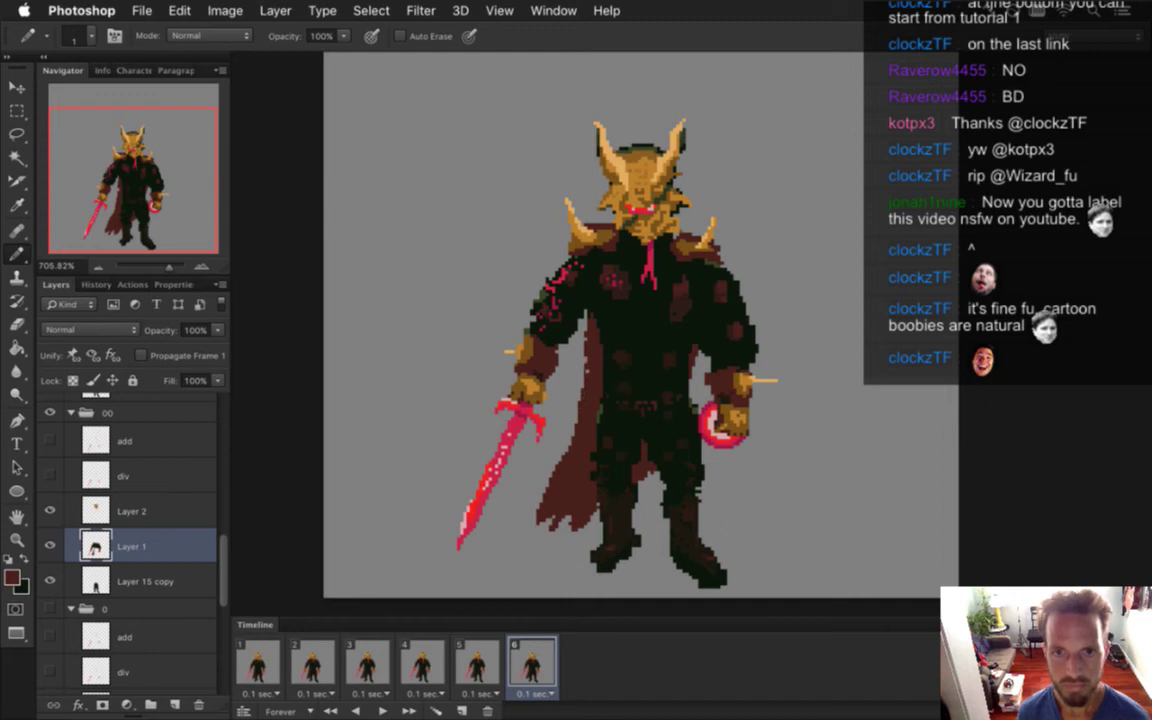
left_click(382, 711)
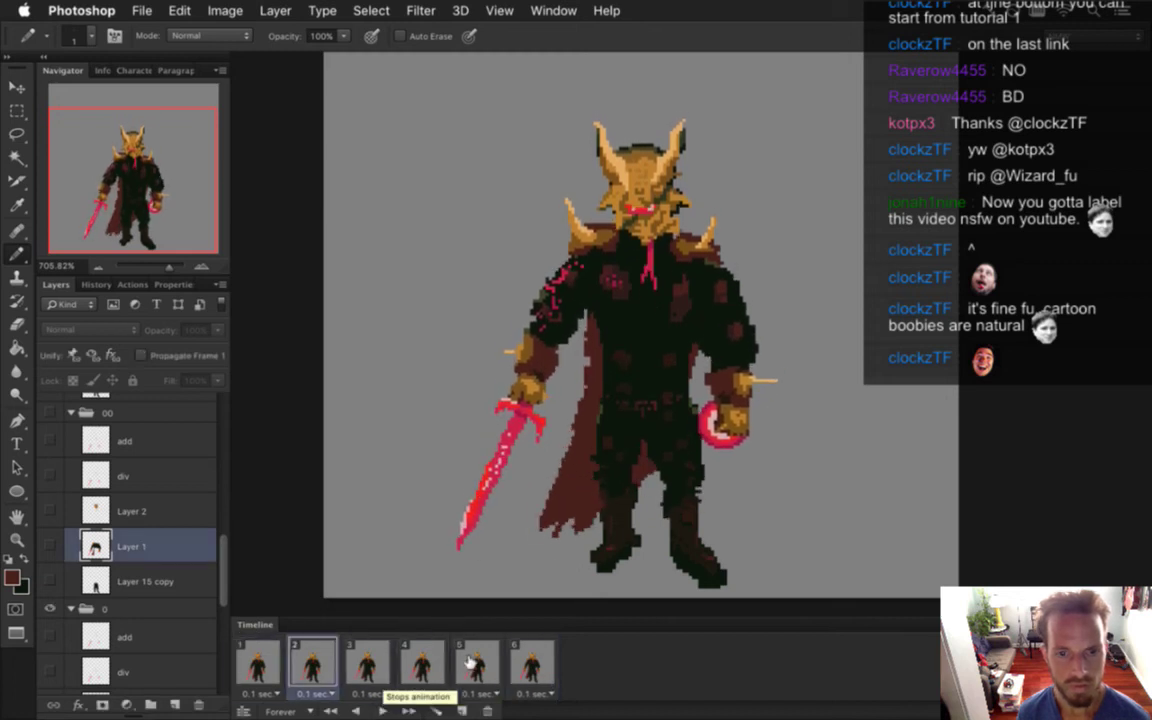
left_click(385, 703)
Select frame 5's Layer 1 with the Eraser ready, and undo the last change
left_click_drag(221, 571, 215, 655)
scroll(167, 505, "up", 5)
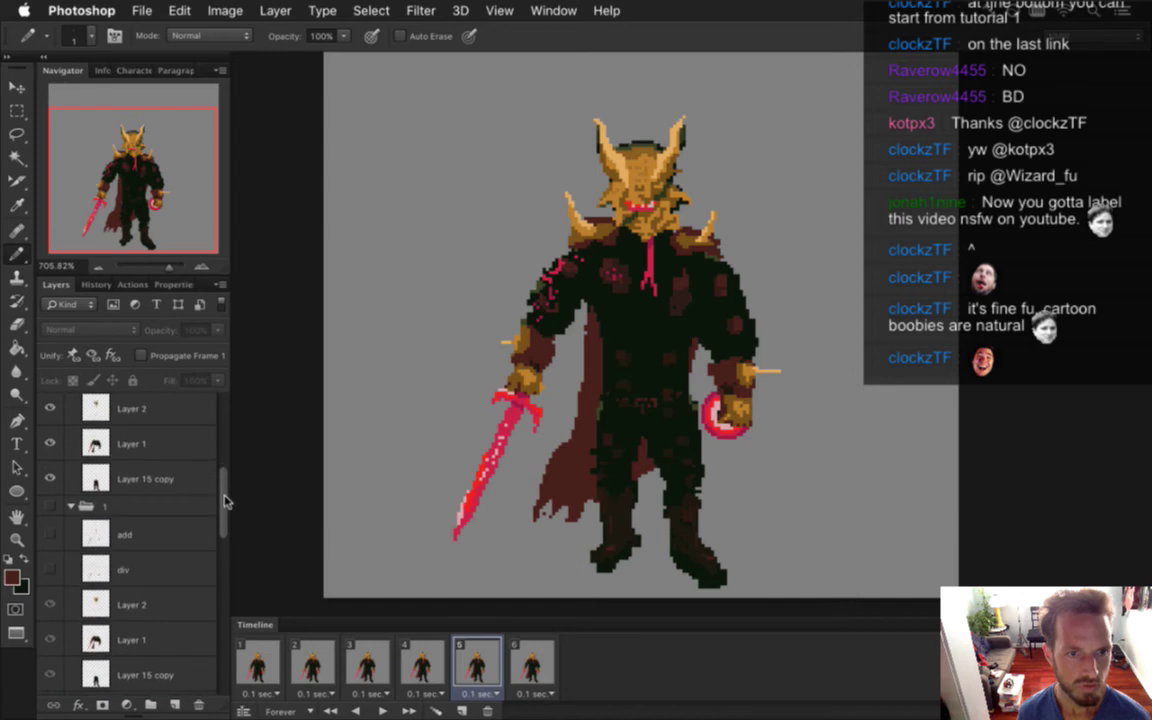
left_click(167, 505)
key("e")
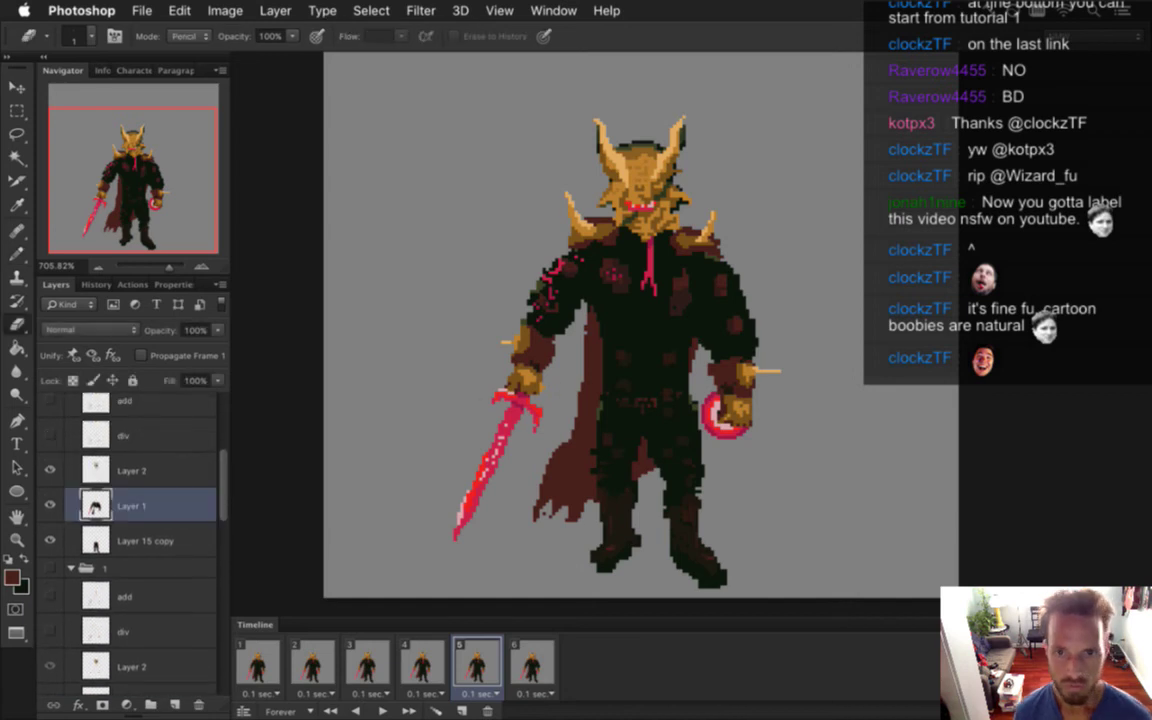
key("super+z")
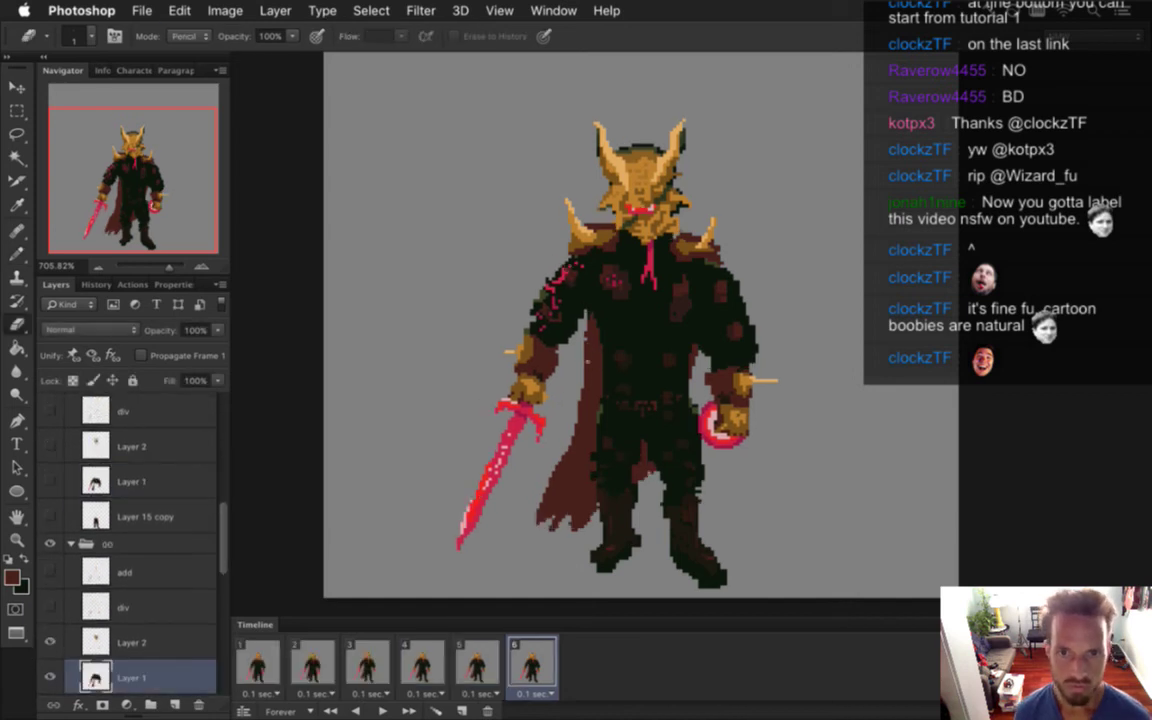
Compare frame 5 with frame 4, reselect frame 5's Layer 1, and undo the last change again
left_click(482, 666)
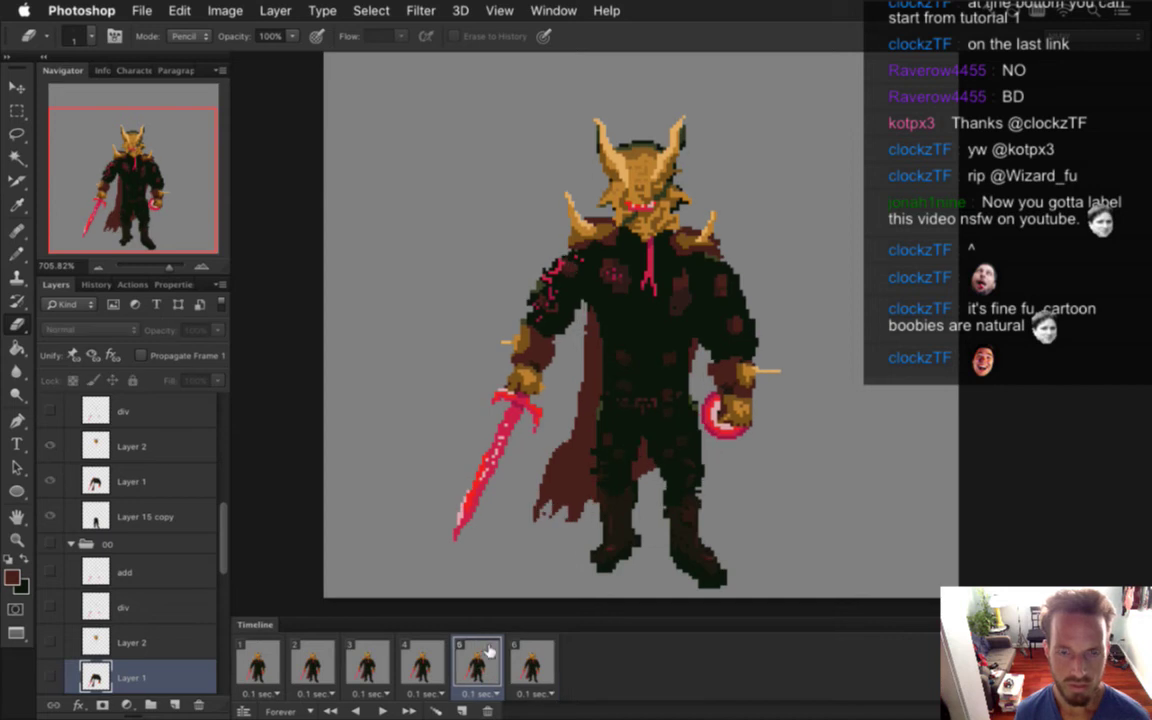
left_click(422, 665)
left_click(477, 665)
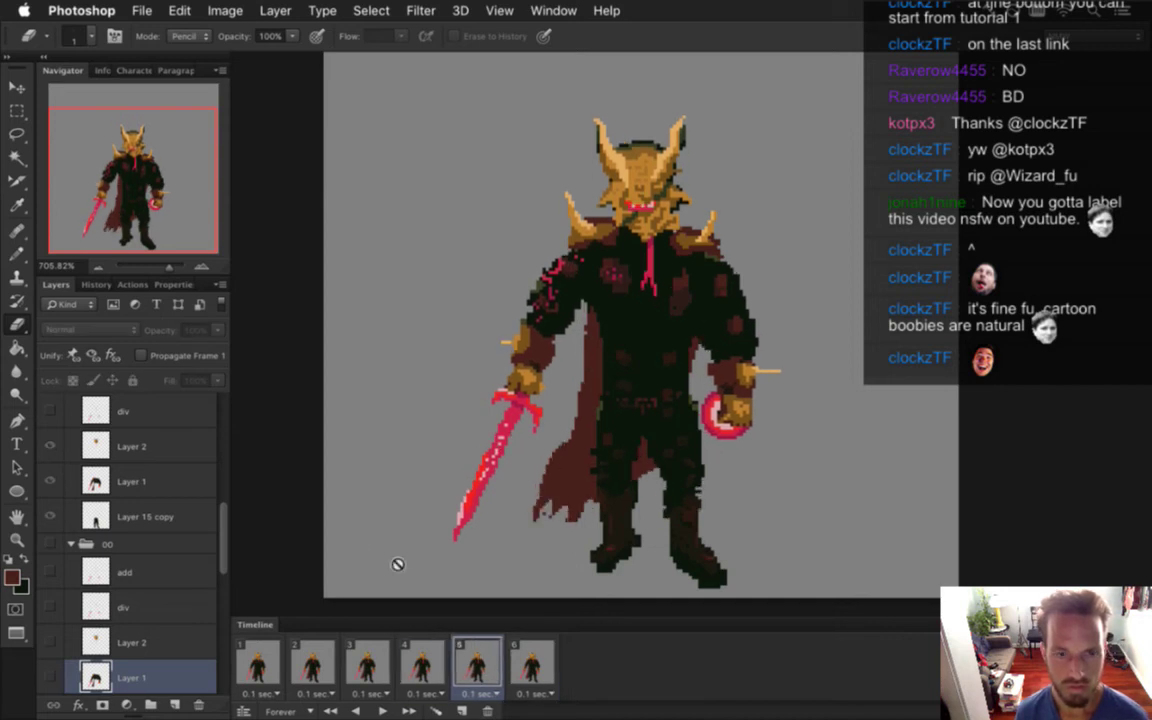
left_click_drag(225, 527, 222, 481)
left_click(160, 485)
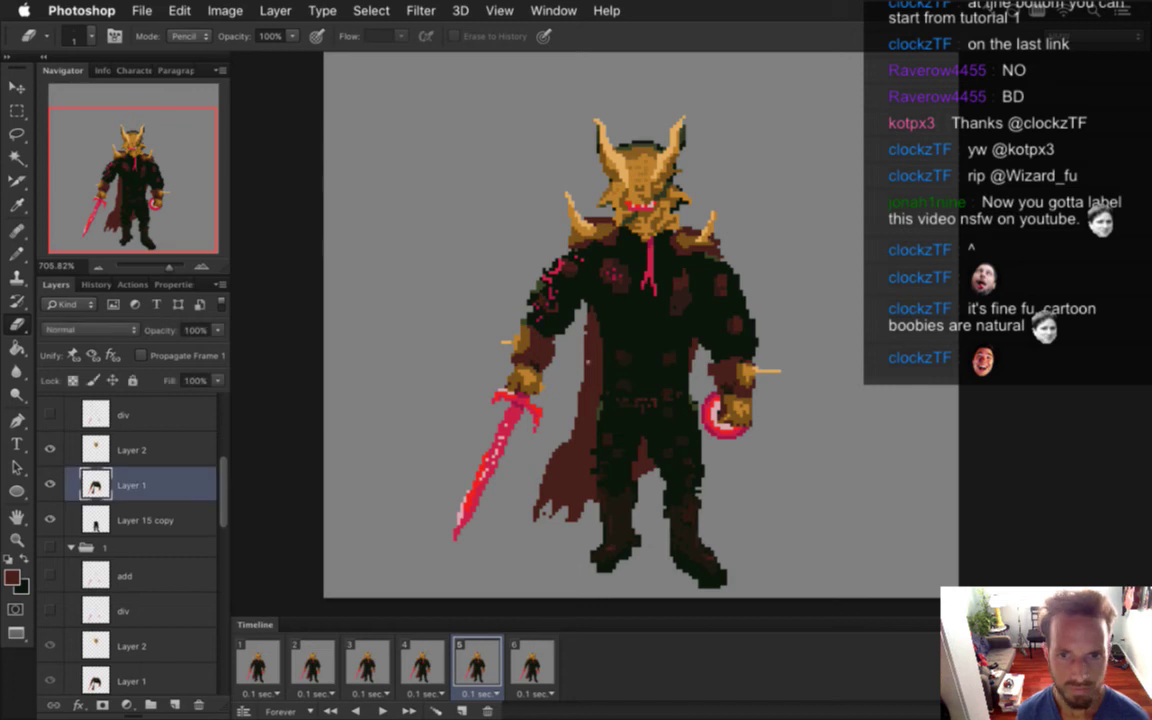
key("super+z")
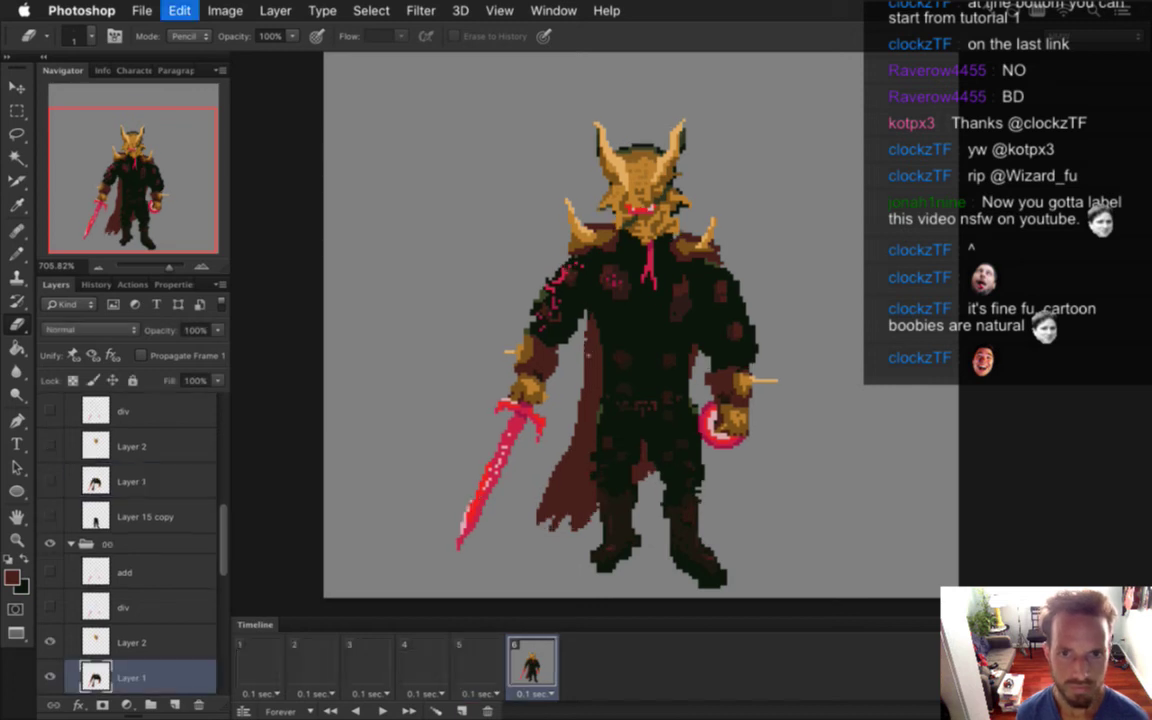
Select Layer 1 in frame 5's layer group for erasing, and check the pose against frame 4
left_click(474, 660)
left_click_drag(226, 540, 182, 482)
left_click(170, 525)
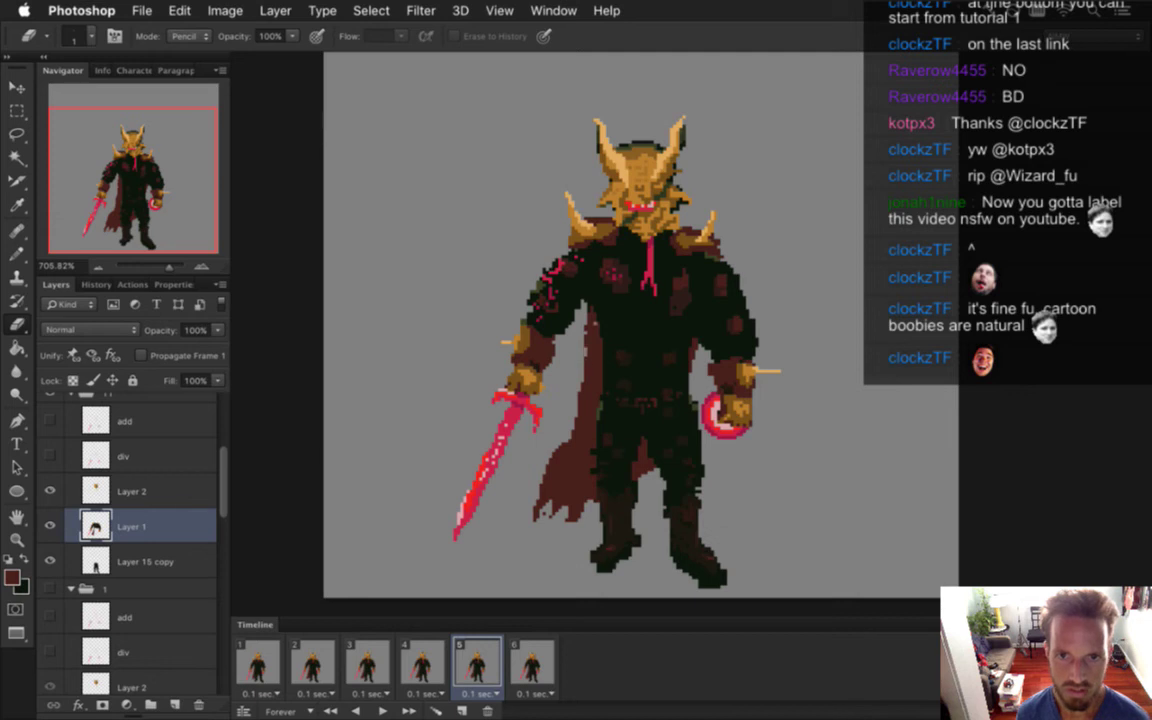
left_click(422, 665)
left_click(474, 665)
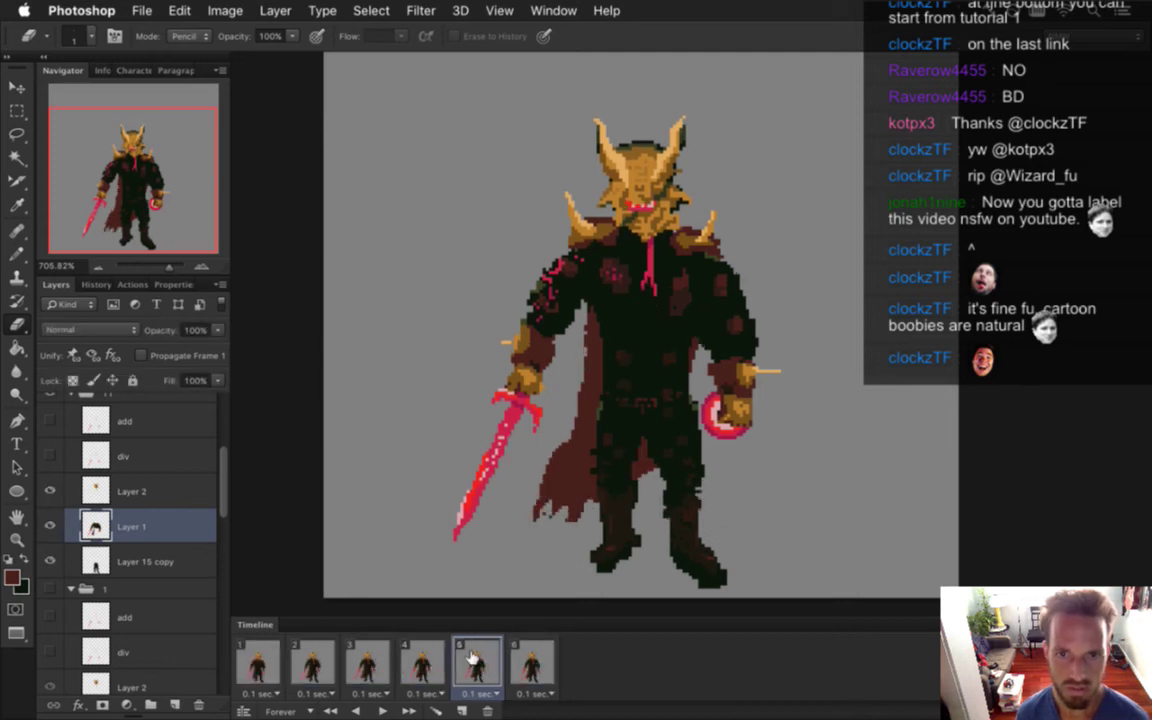
Compare the cape and sword poses by alternating between frames 5 and 6
left_click(530, 663)
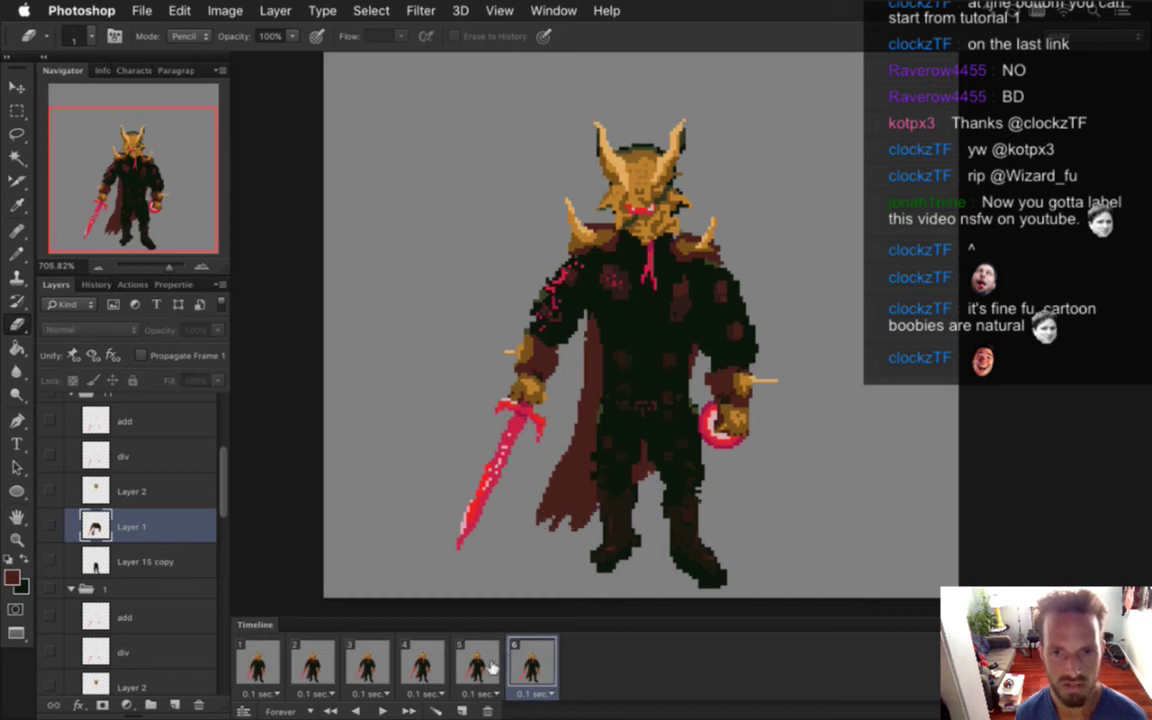
left_click(488, 670)
left_click(530, 670)
left_click(490, 672)
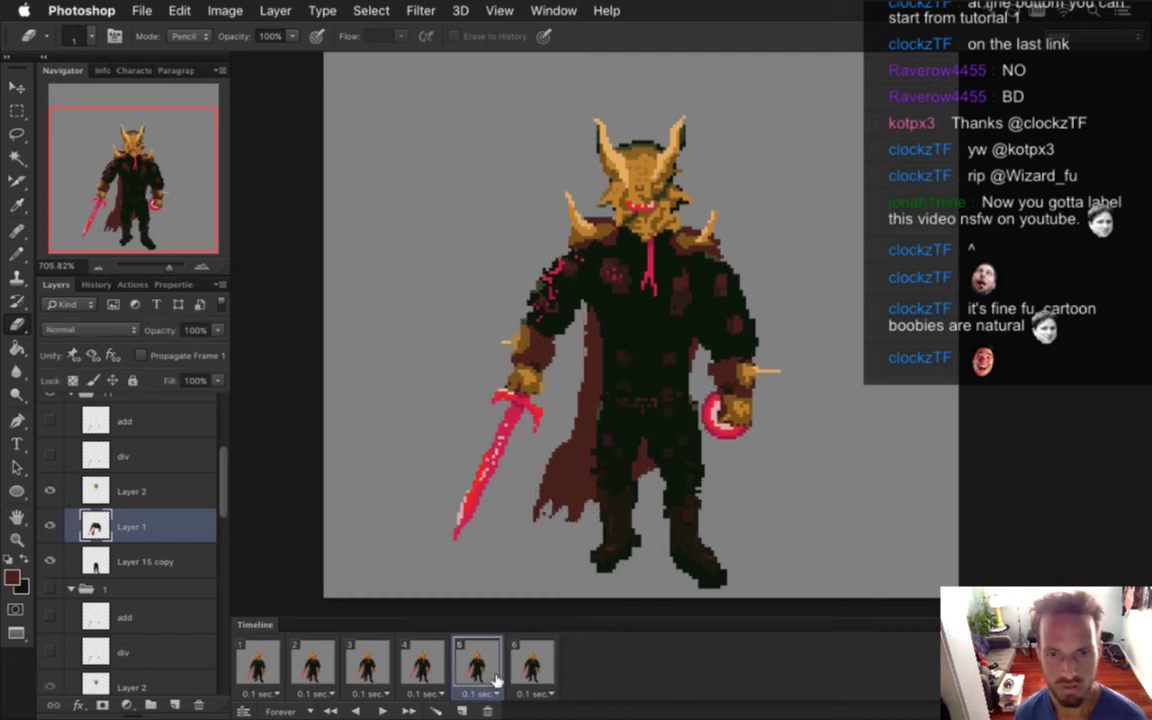
Select Layer 1 of the visible group 00 on frame 6 for erasing, and preview the animation
left_click(530, 668)
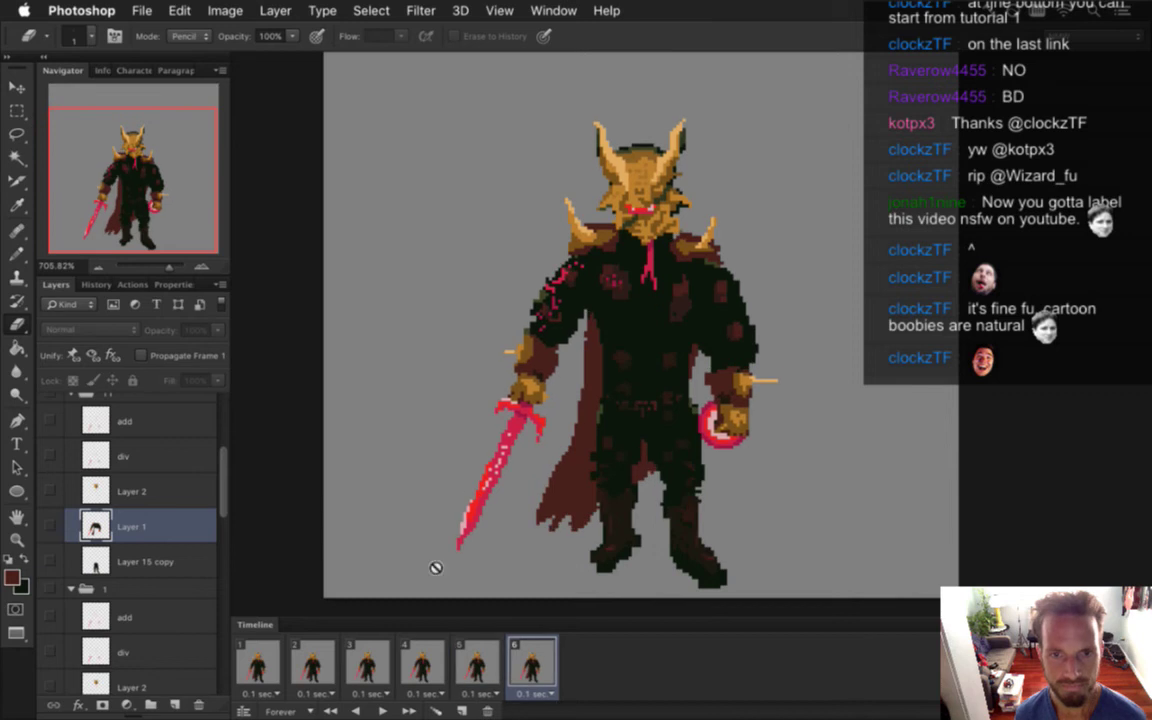
left_click_drag(224, 452, 170, 569)
scroll(170, 575, "down", 3)
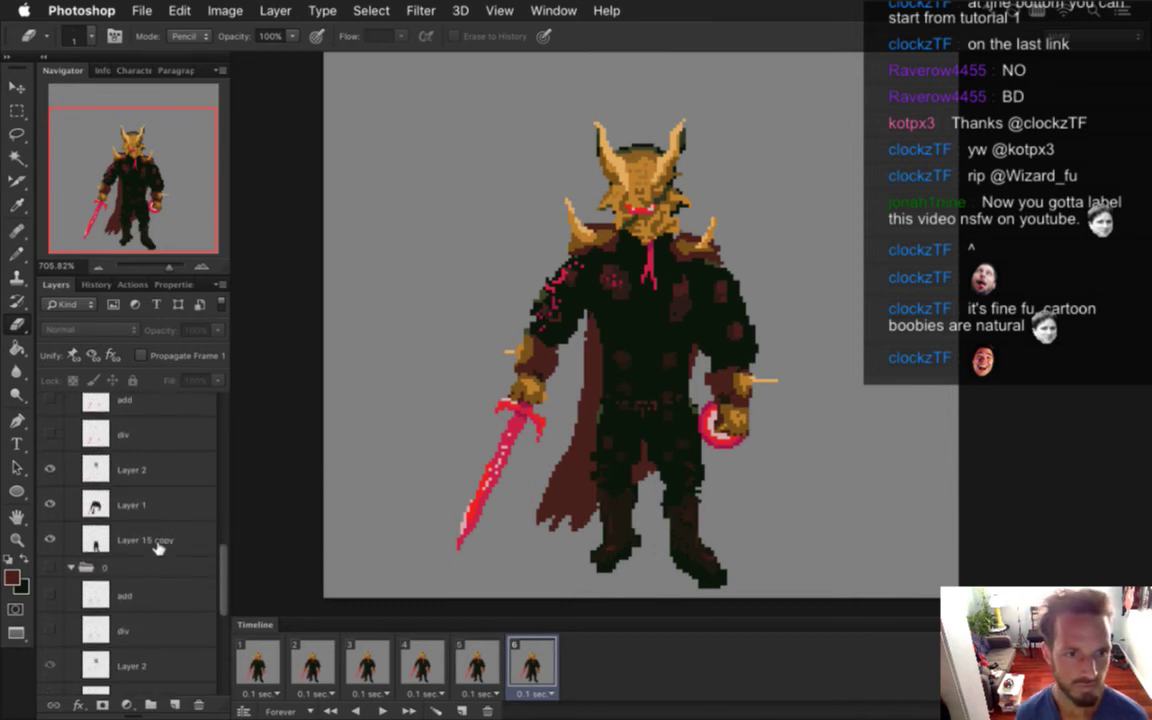
left_click(154, 500)
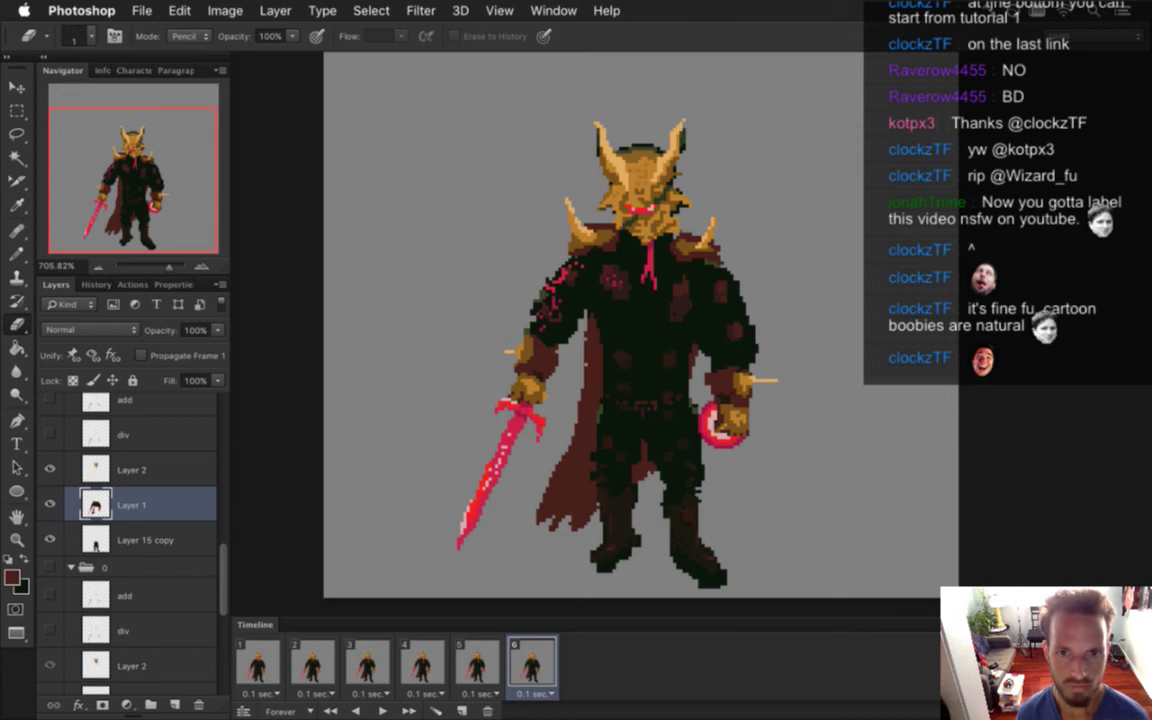
key("space")
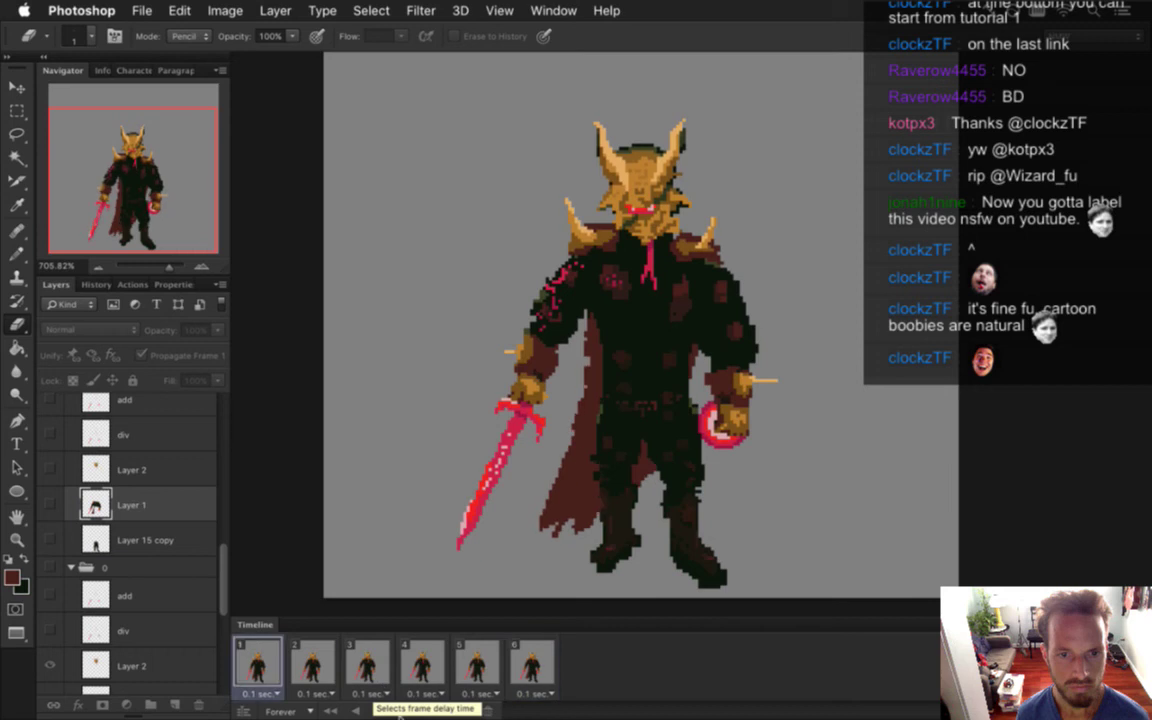
key("space")
Check frame 4 against frame 5, and select frame 5's Layer 1 for editing with the Pencil tool
left_click(420, 660)
left_click(478, 658)
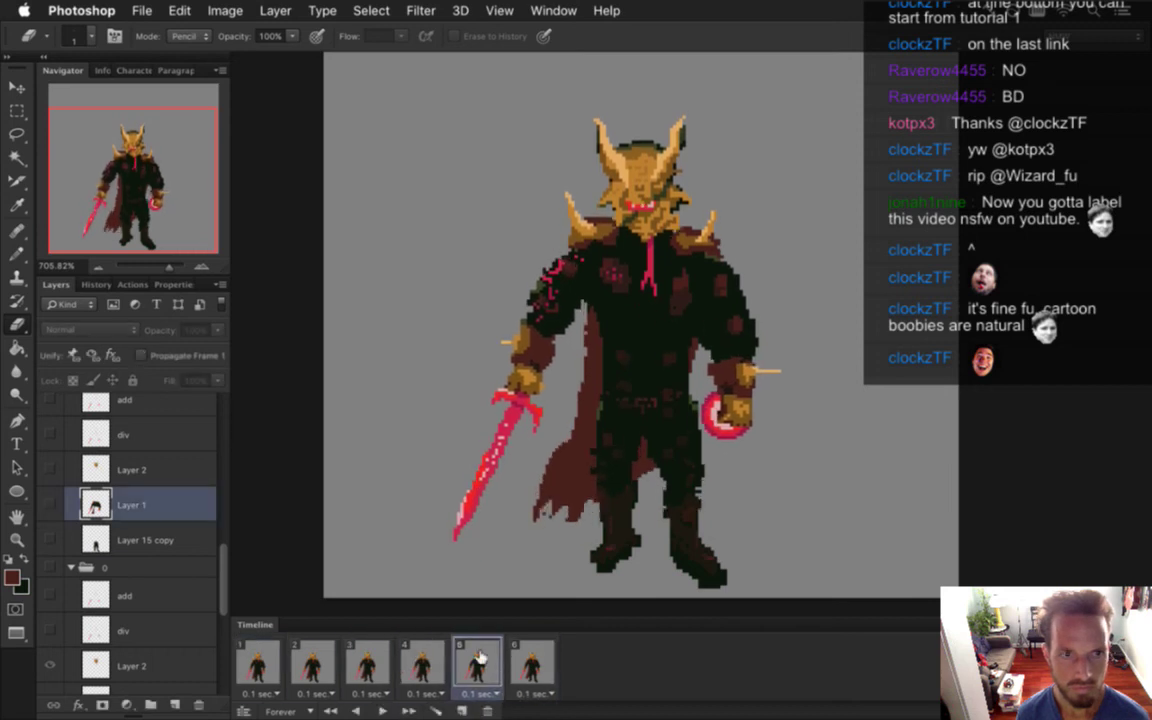
left_click_drag(225, 589, 224, 514)
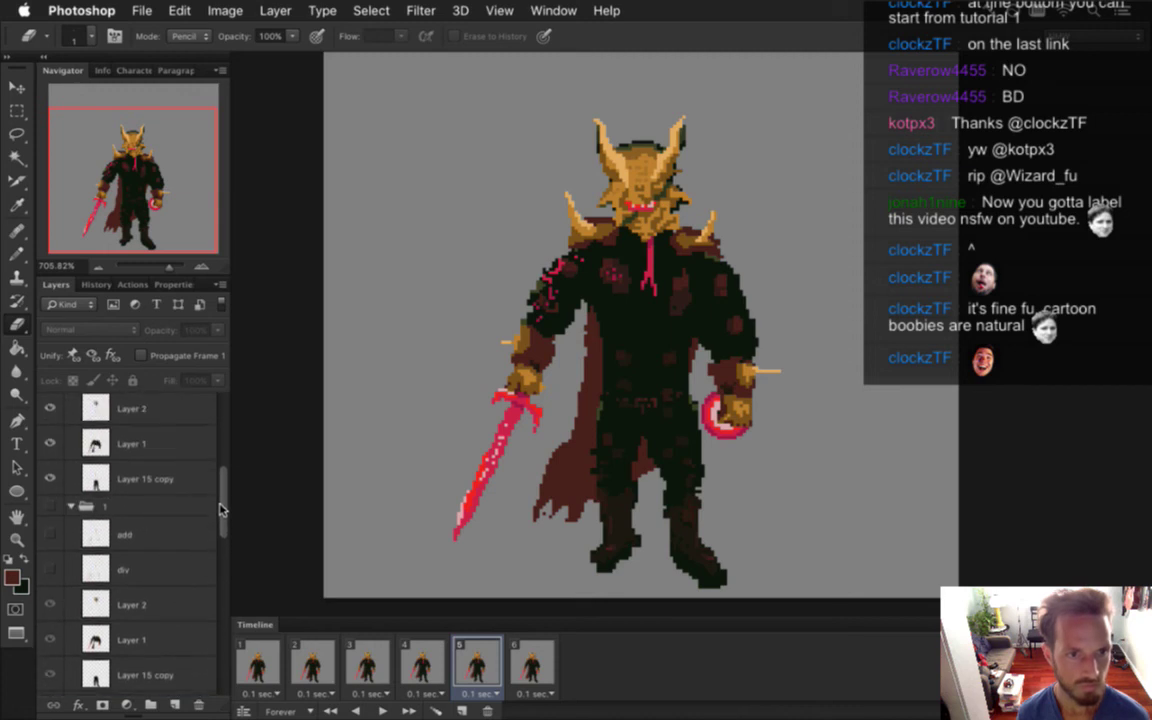
left_click(146, 447)
key("b")
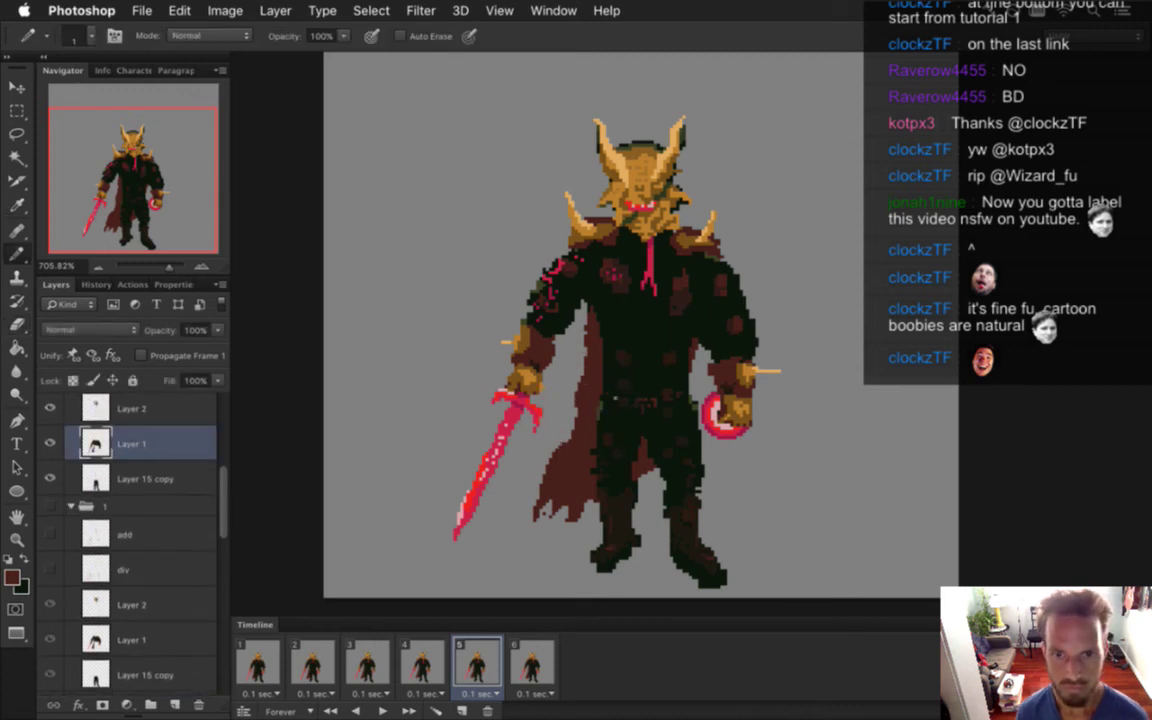
Select Layer 1 of group 00 on frame 6 for pencil editing, and play the animation from frame 1
left_click(538, 663)
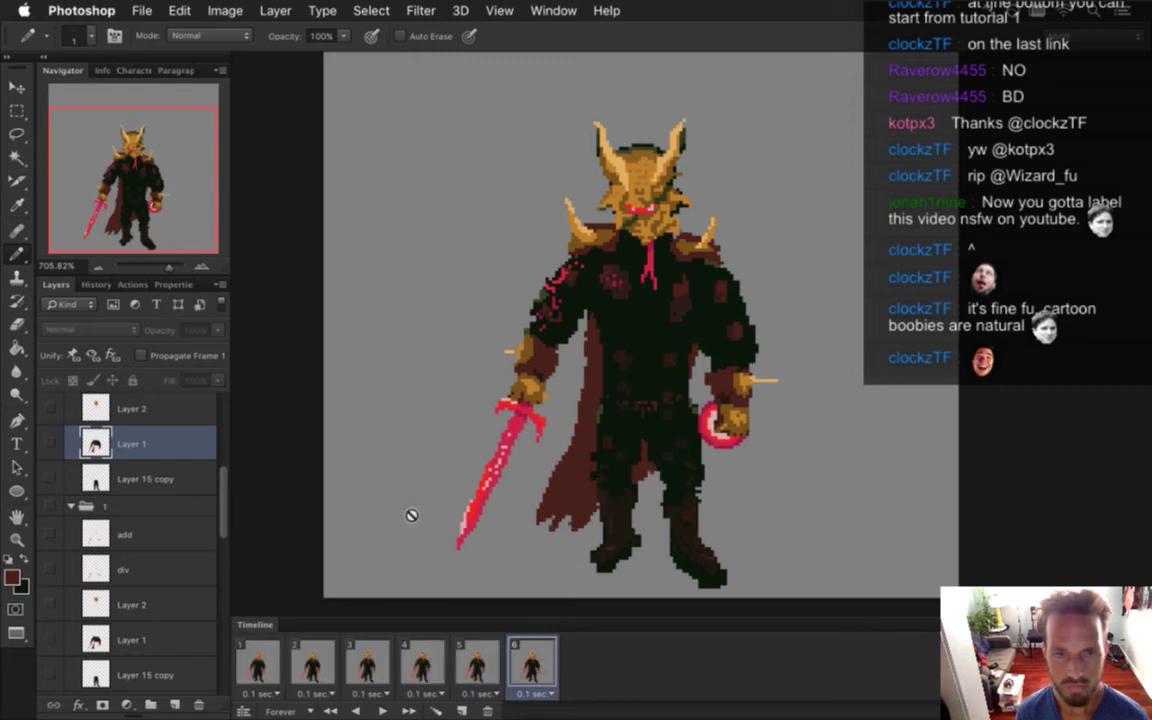
left_click_drag(222, 499, 222, 555)
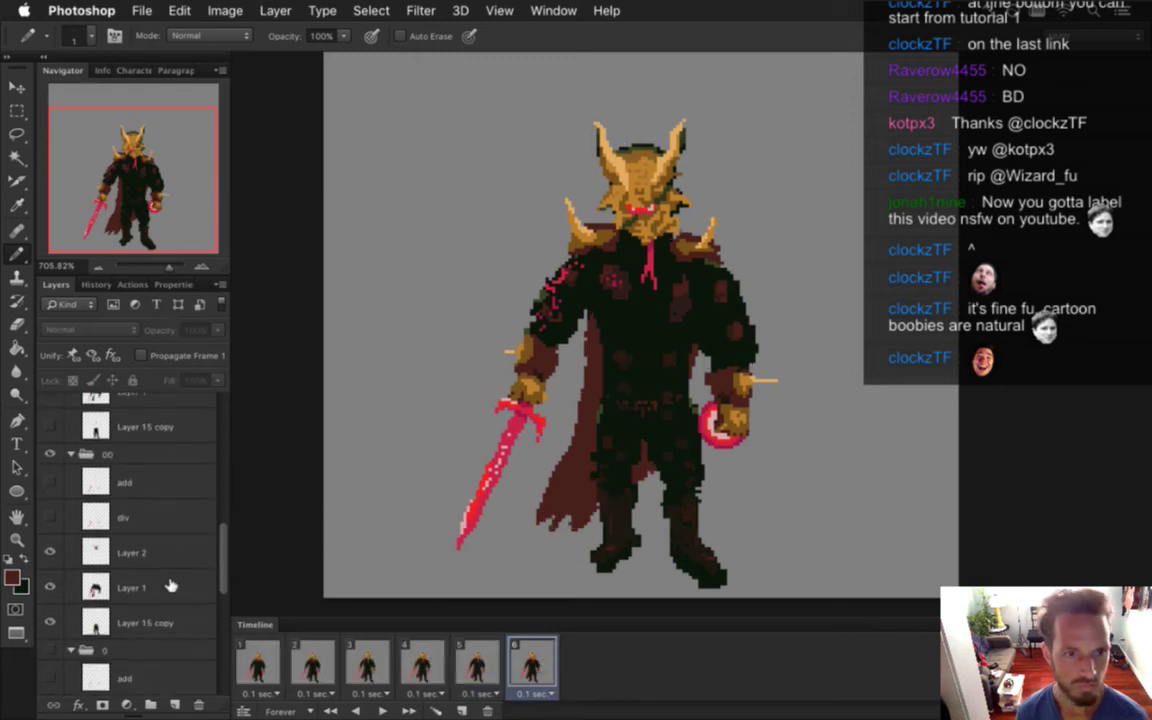
left_click(170, 586)
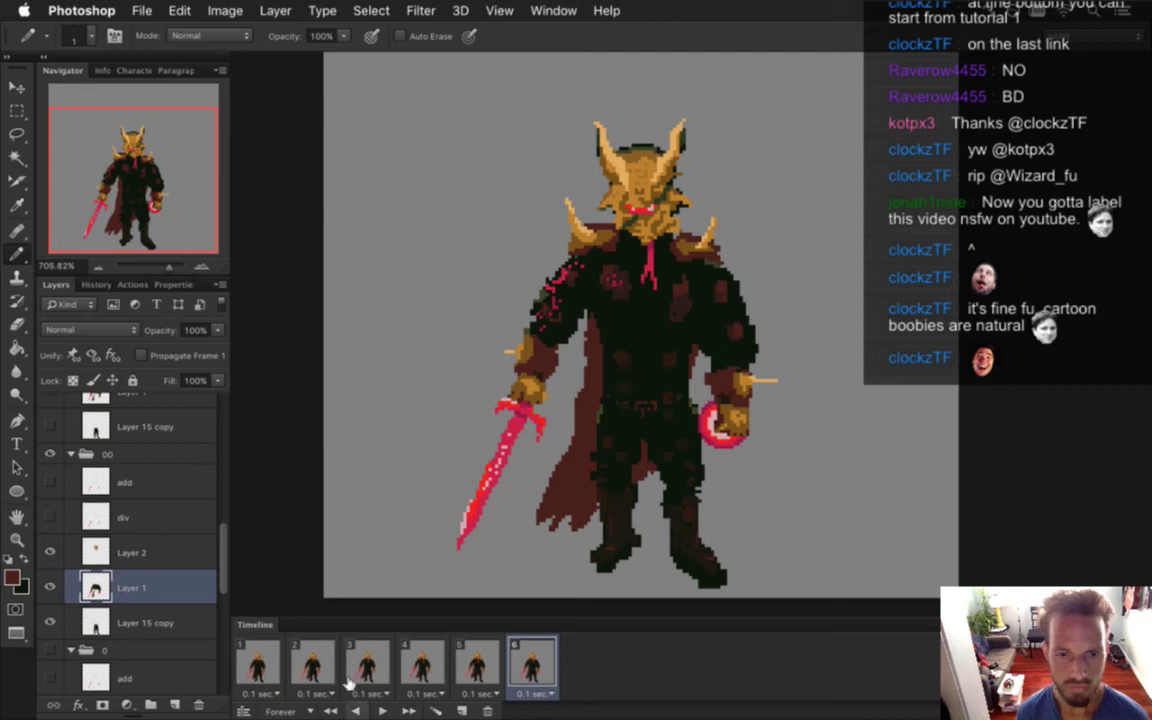
left_click(270, 657)
left_click(383, 709)
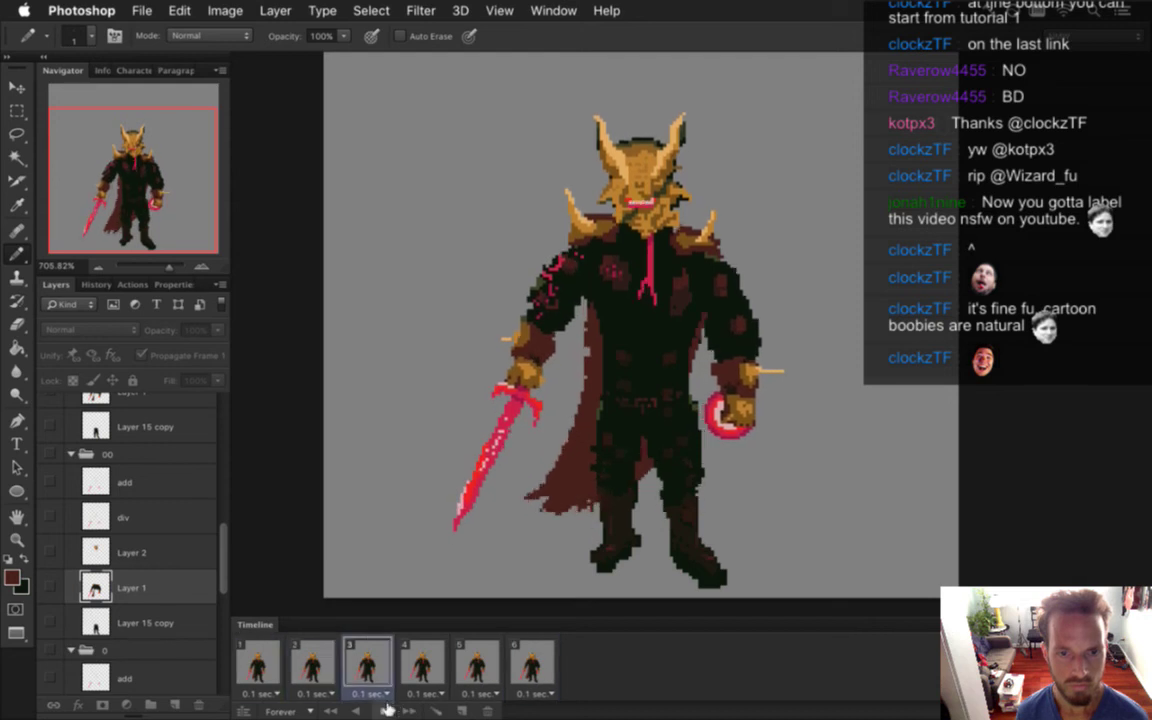
key("space")
Switch to the Eraser for frame 6's Layer 1, and preview the animation
key("e")
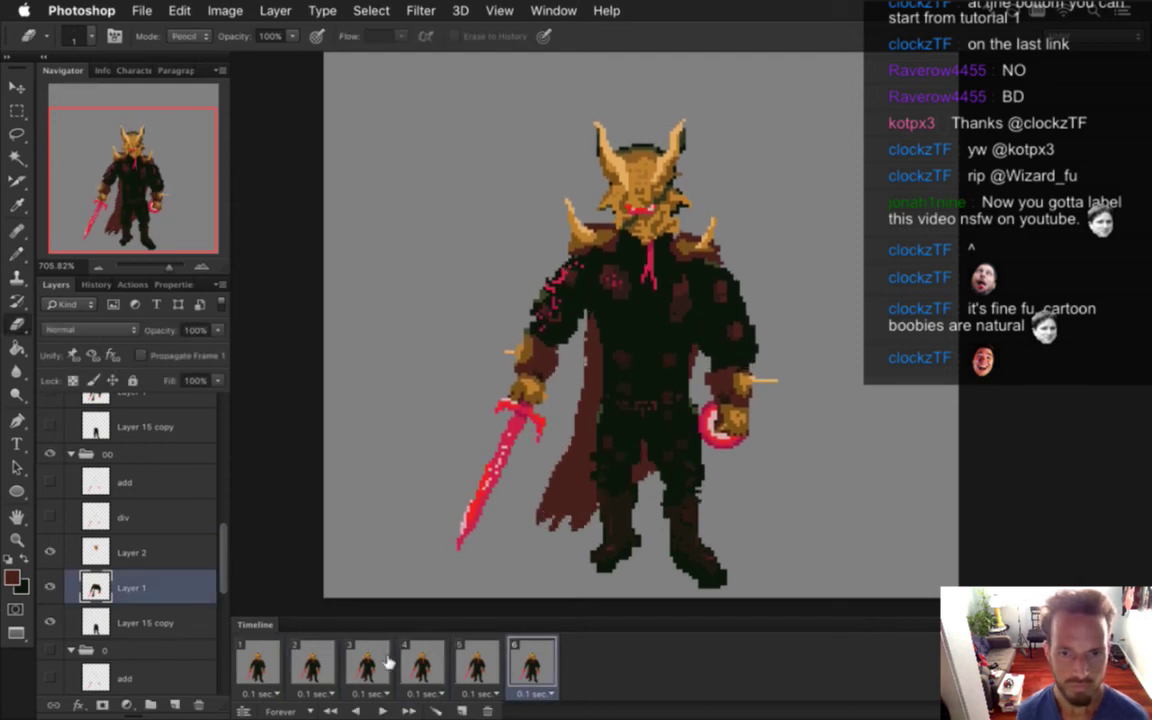
key("space")
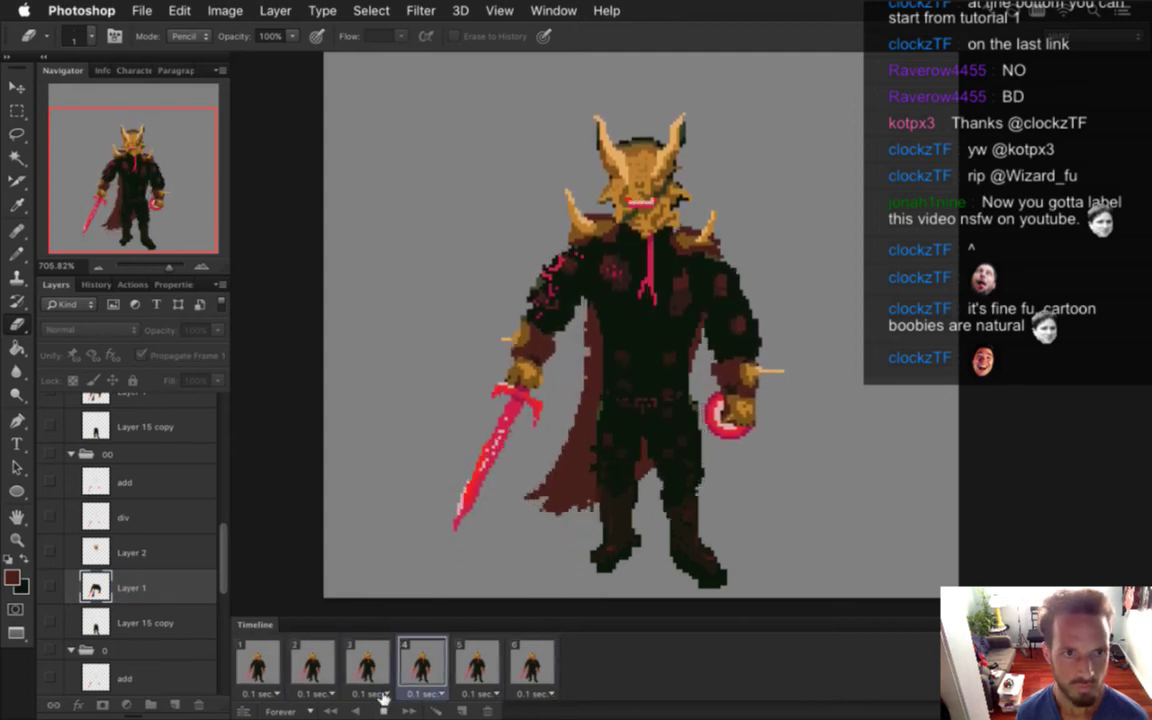
left_click(385, 710)
Compare frame 4 with frame 3, and select frame 4's visible Layer 1 above group 11 for editing with the Pencil tool
left_click(421, 662)
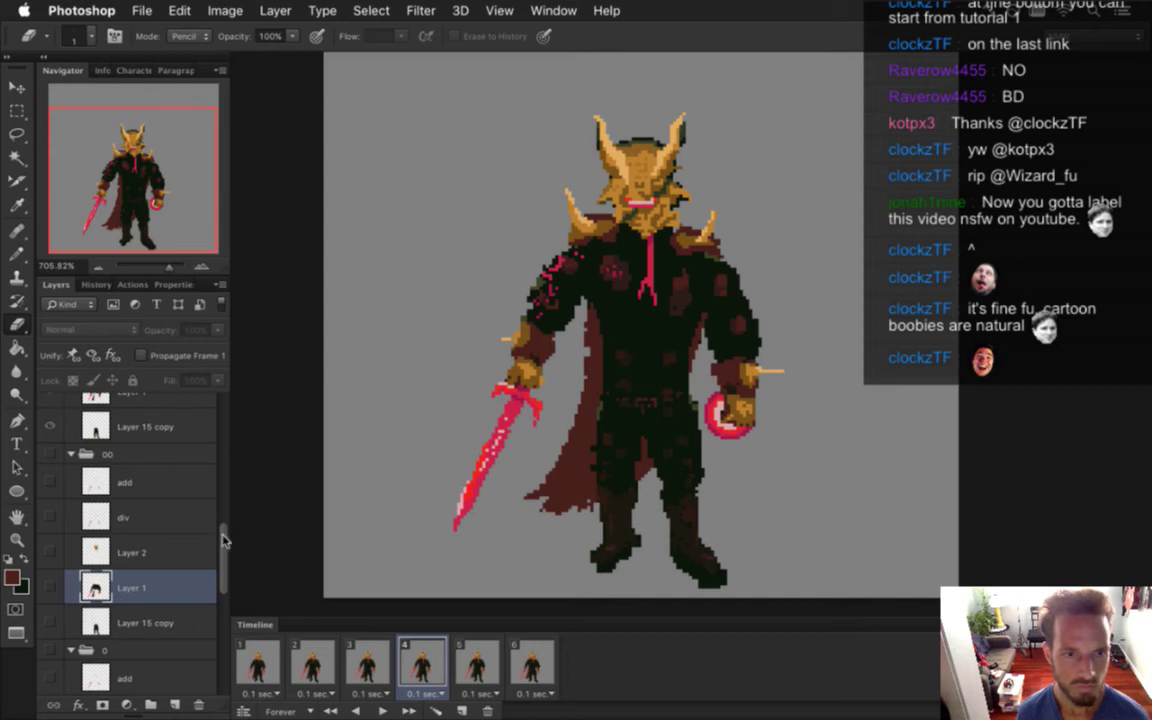
scroll(223, 543, "down", 1)
left_click(378, 664)
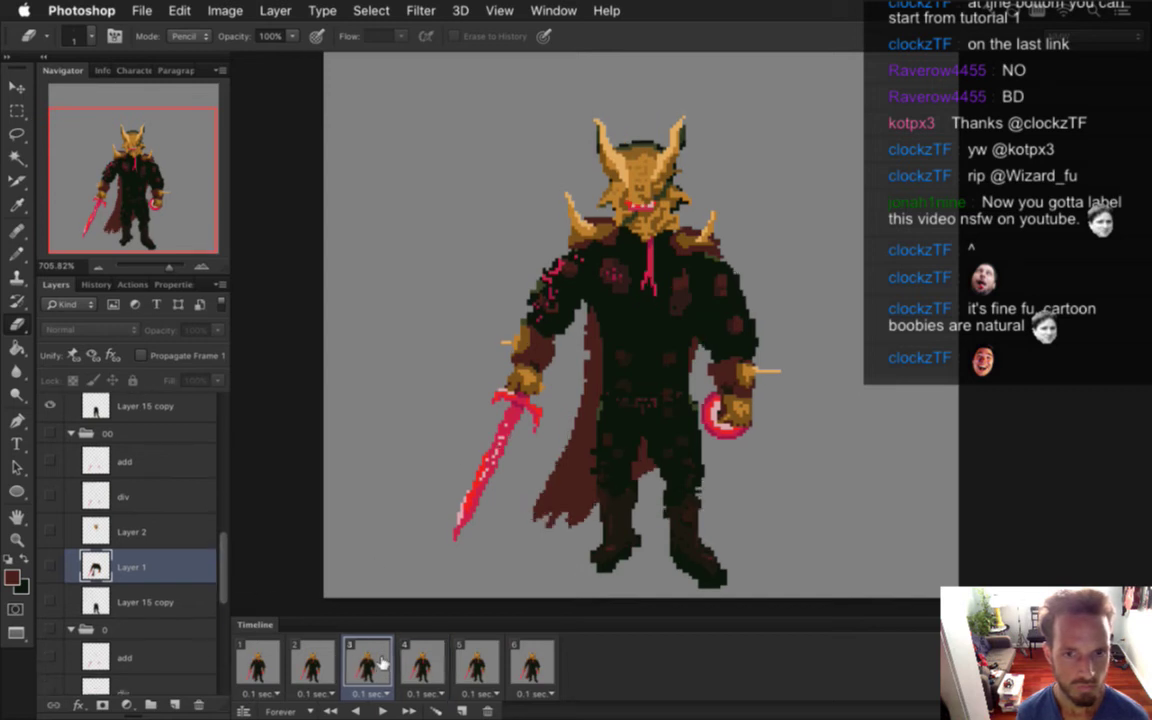
left_click(420, 664)
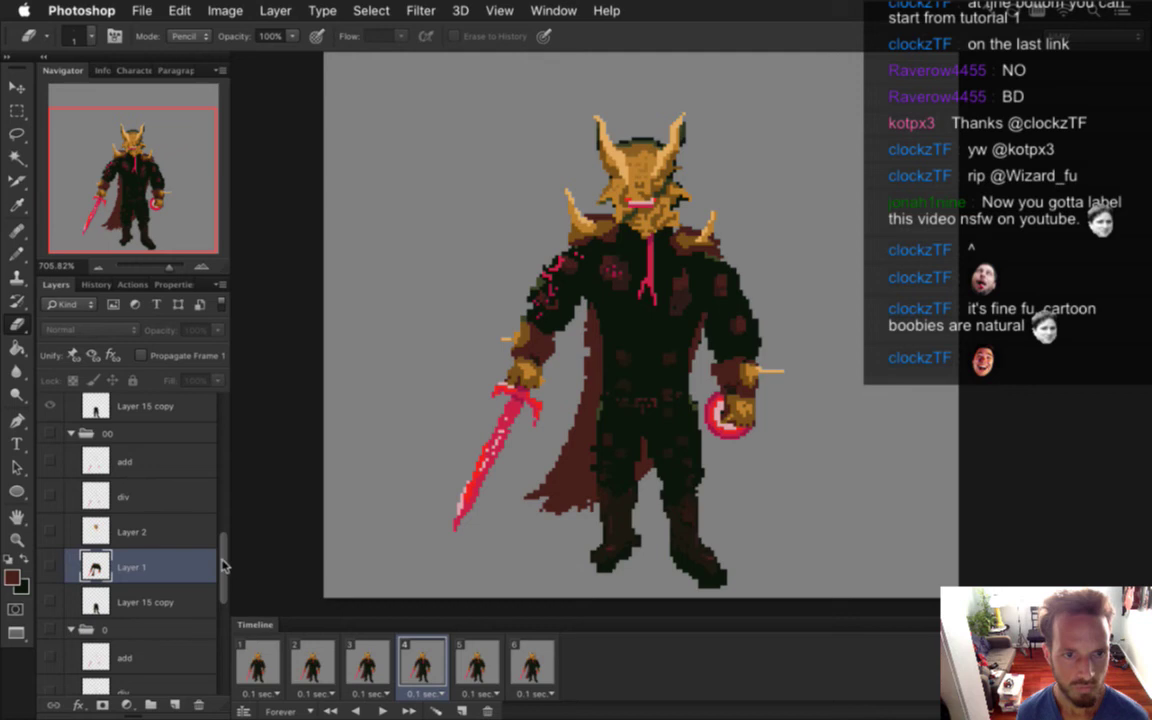
scroll(222, 520, "up", 5)
left_click_drag(223, 521, 217, 435)
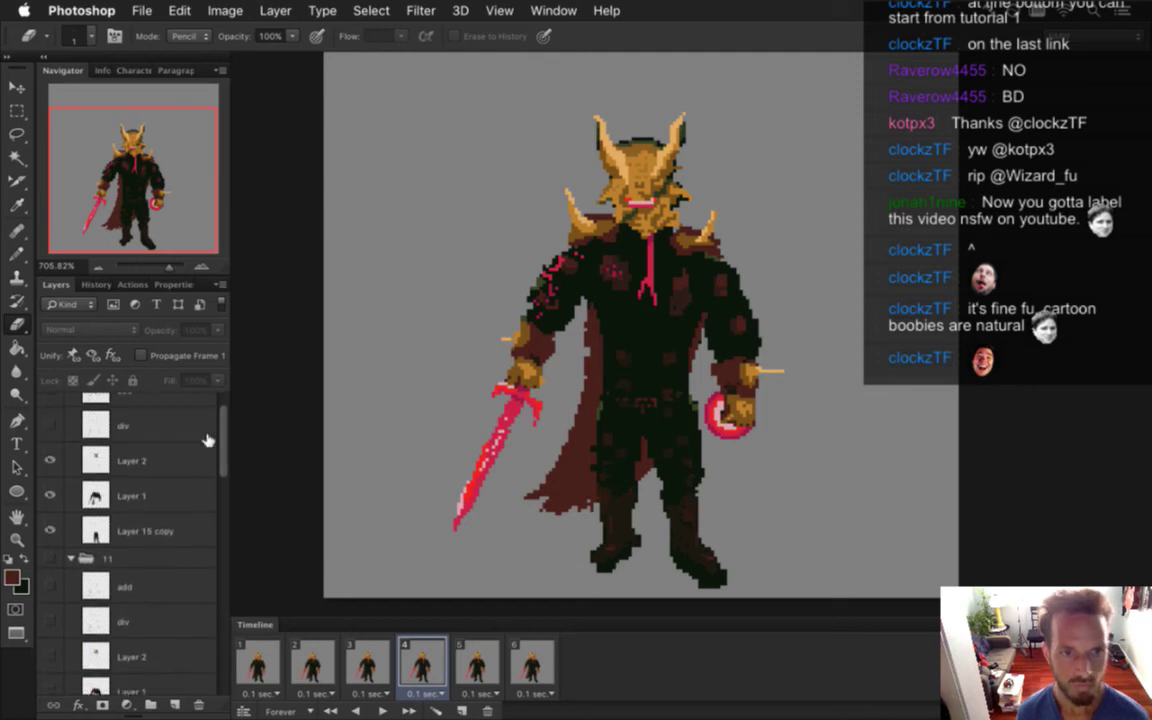
left_click(175, 490)
key("b")
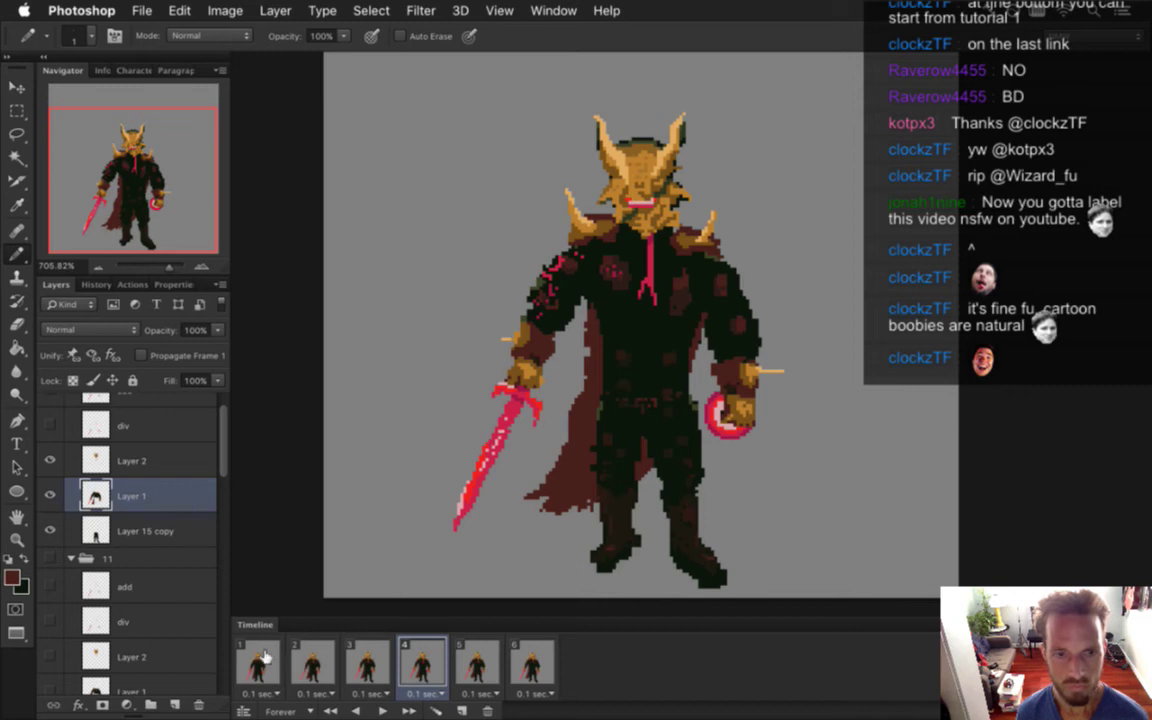
Preview the animation and step back from frame 6 to frame 2 to examine the cape's motion
left_click(382, 711)
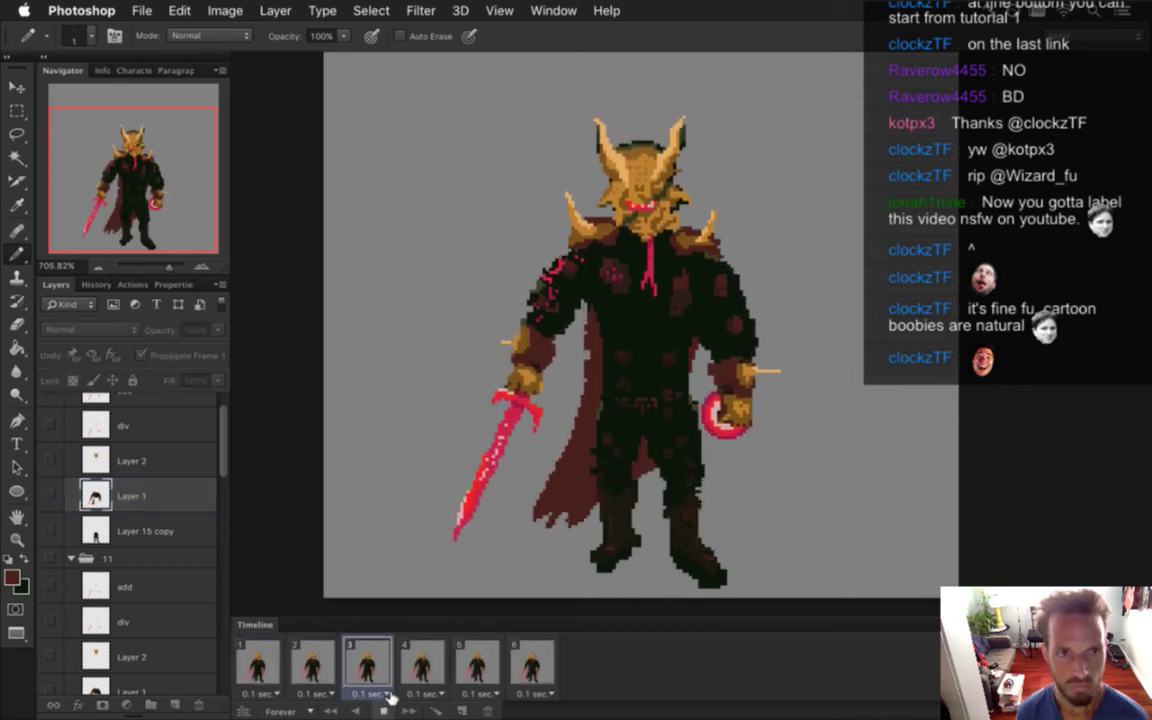
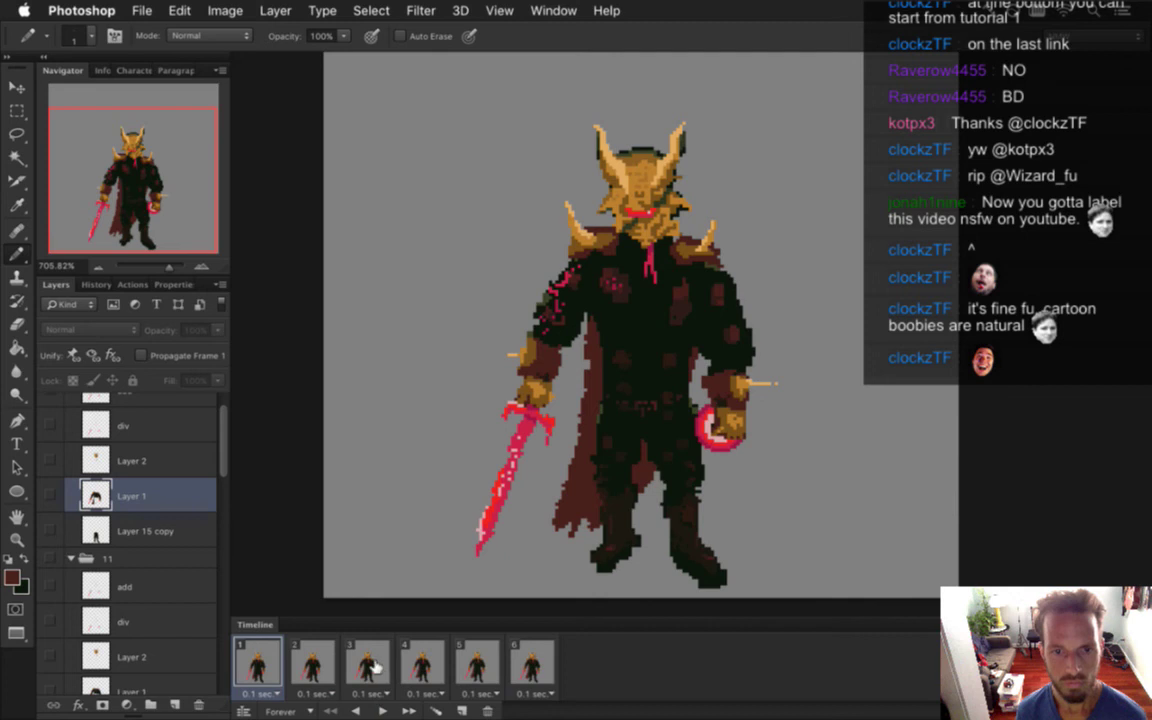
left_click(474, 662)
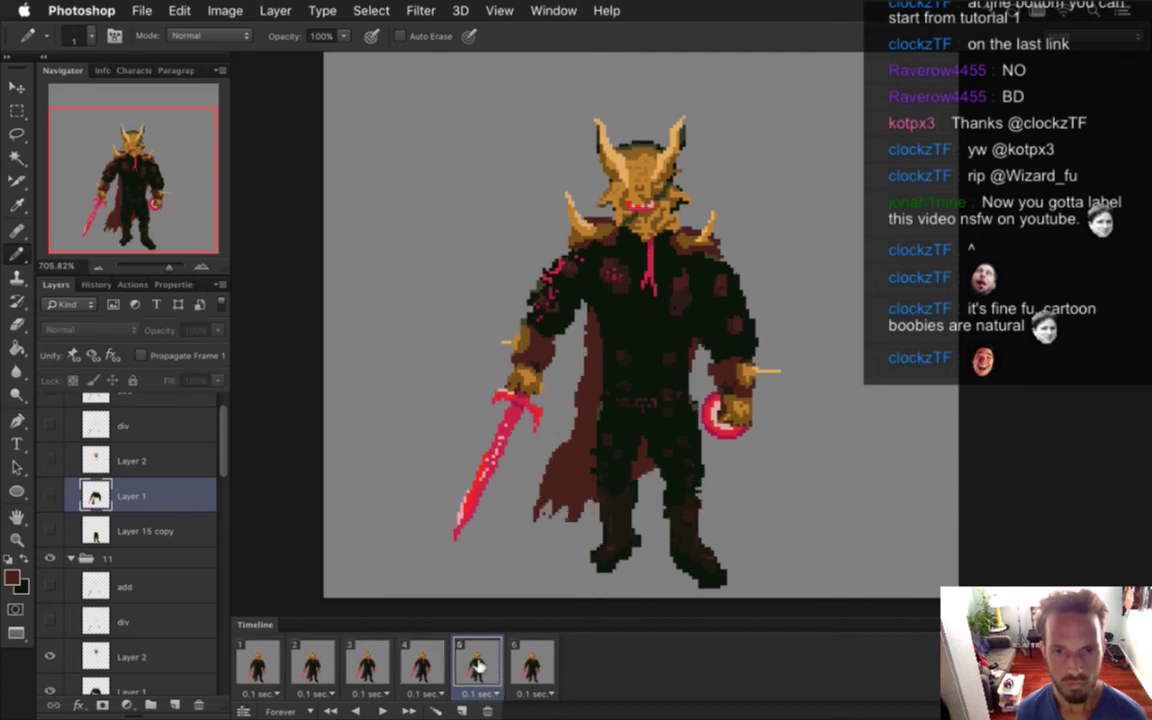
left_click(529, 666)
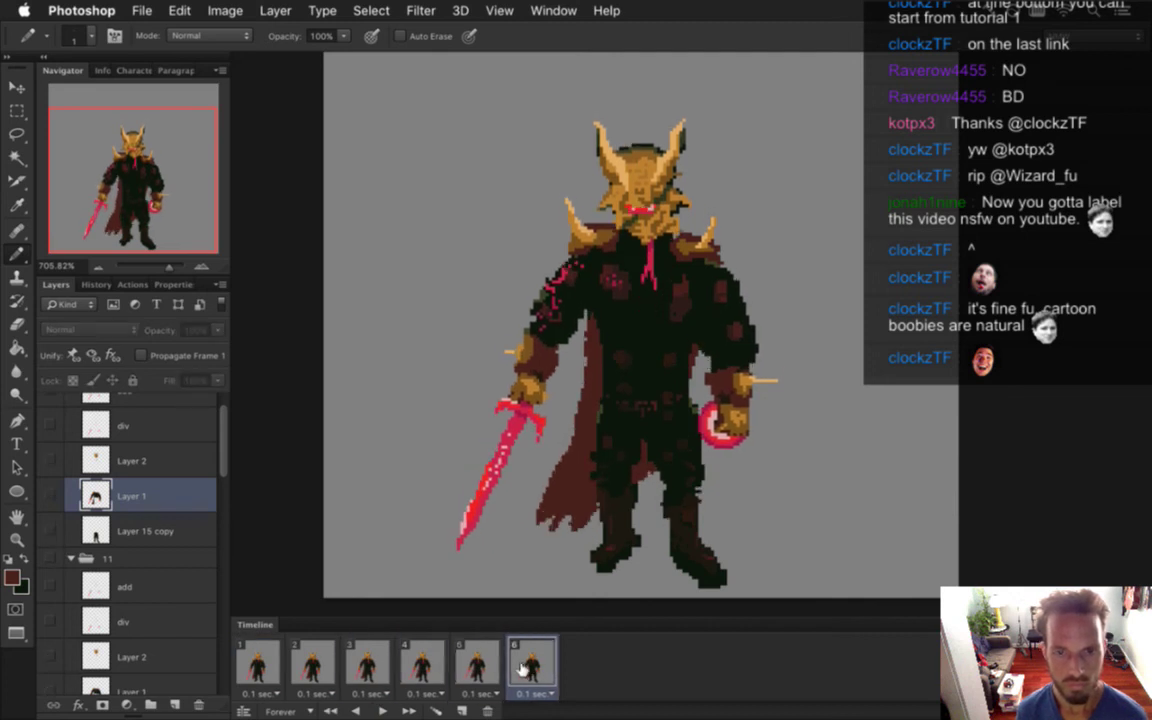
left_click(478, 663)
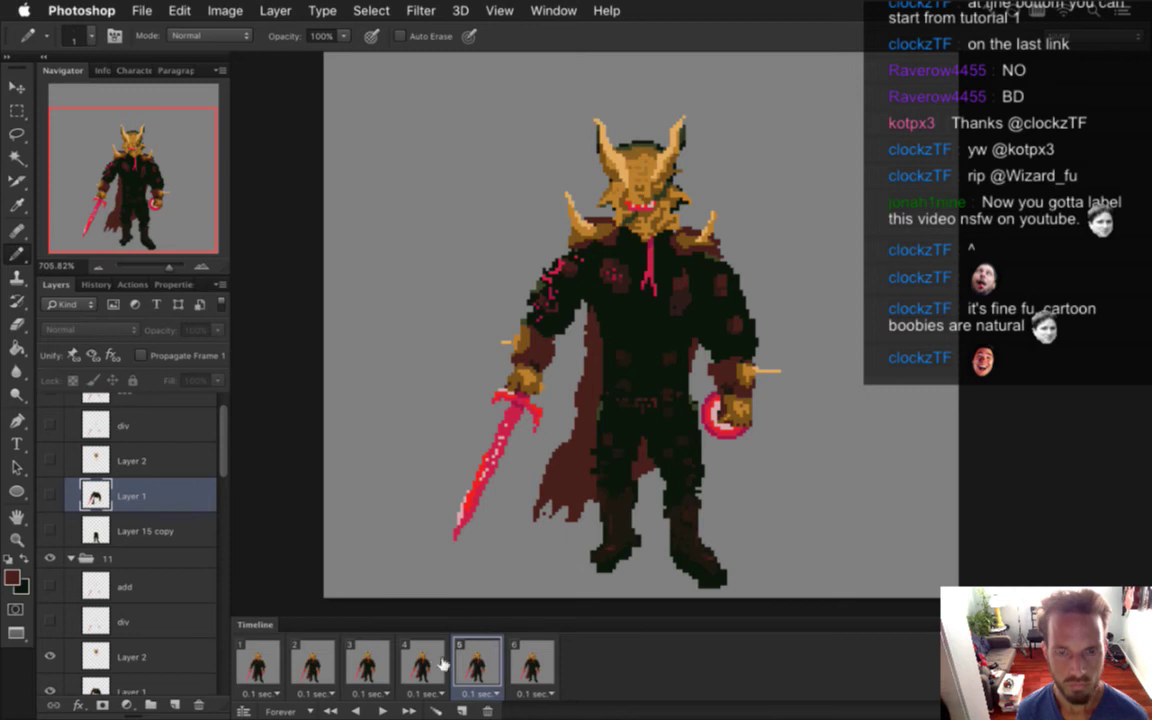
left_click(432, 656)
left_click(378, 656)
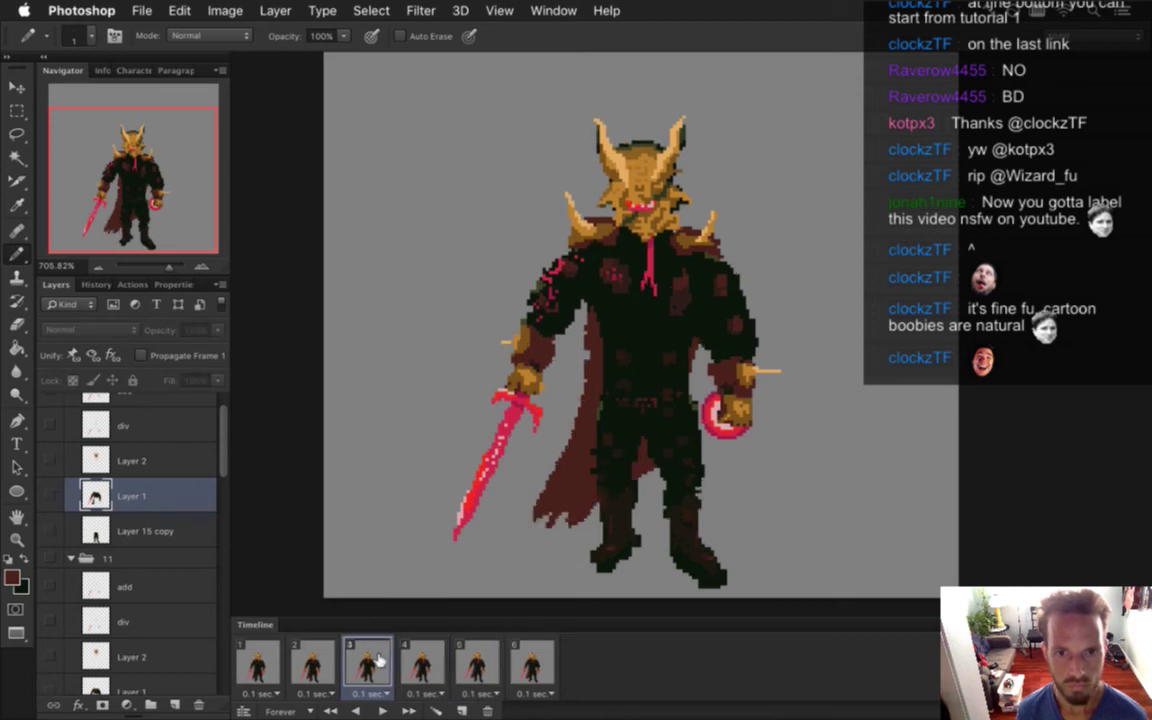
left_click(312, 665)
left_click(425, 665)
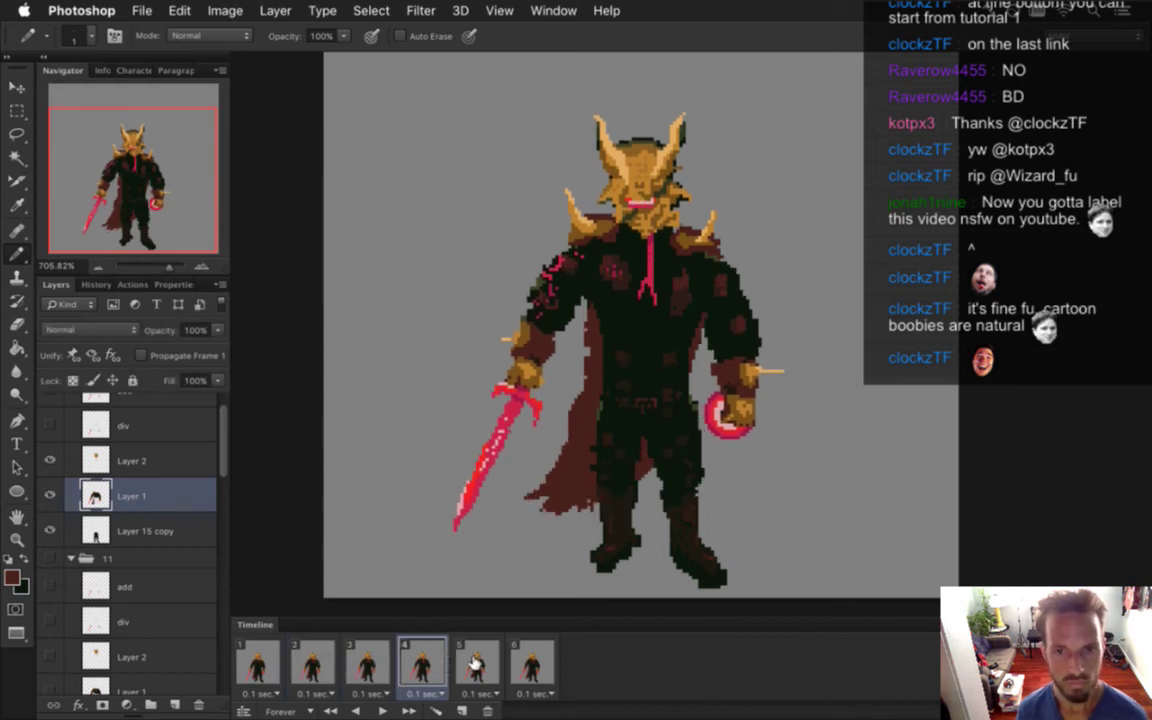
Compare the cape's shape by alternating between frames 4 and 5, ending on frame 4
left_click(475, 662)
left_click(446, 658)
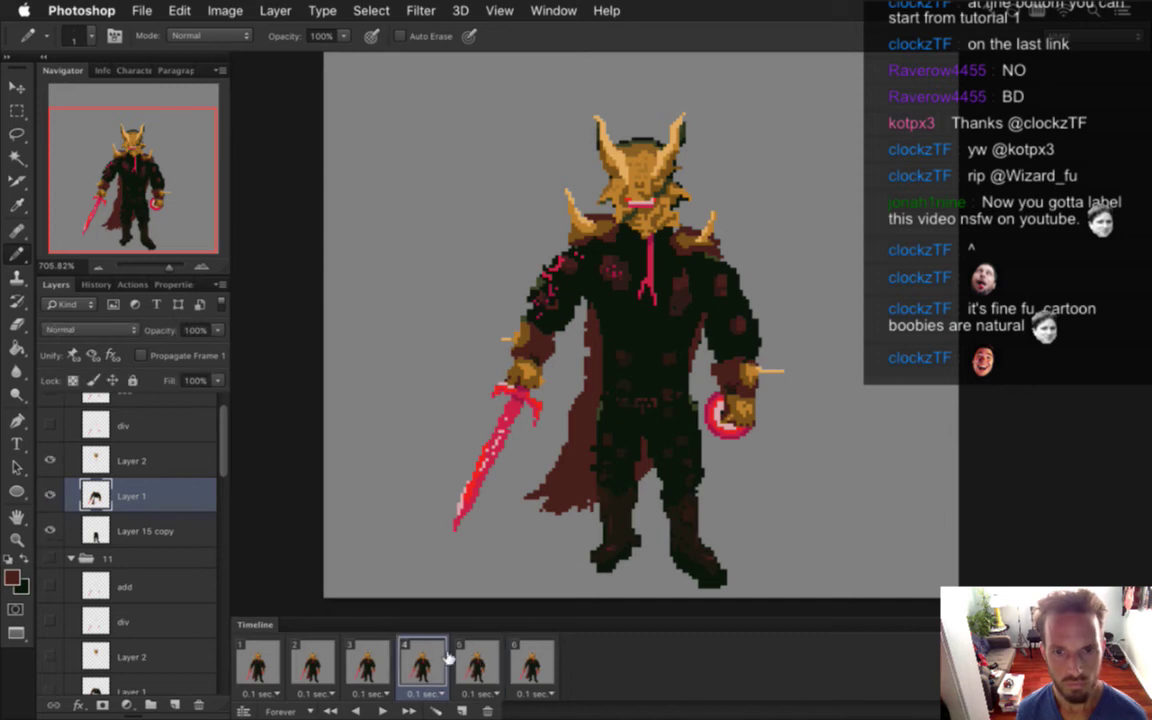
left_click(476, 660)
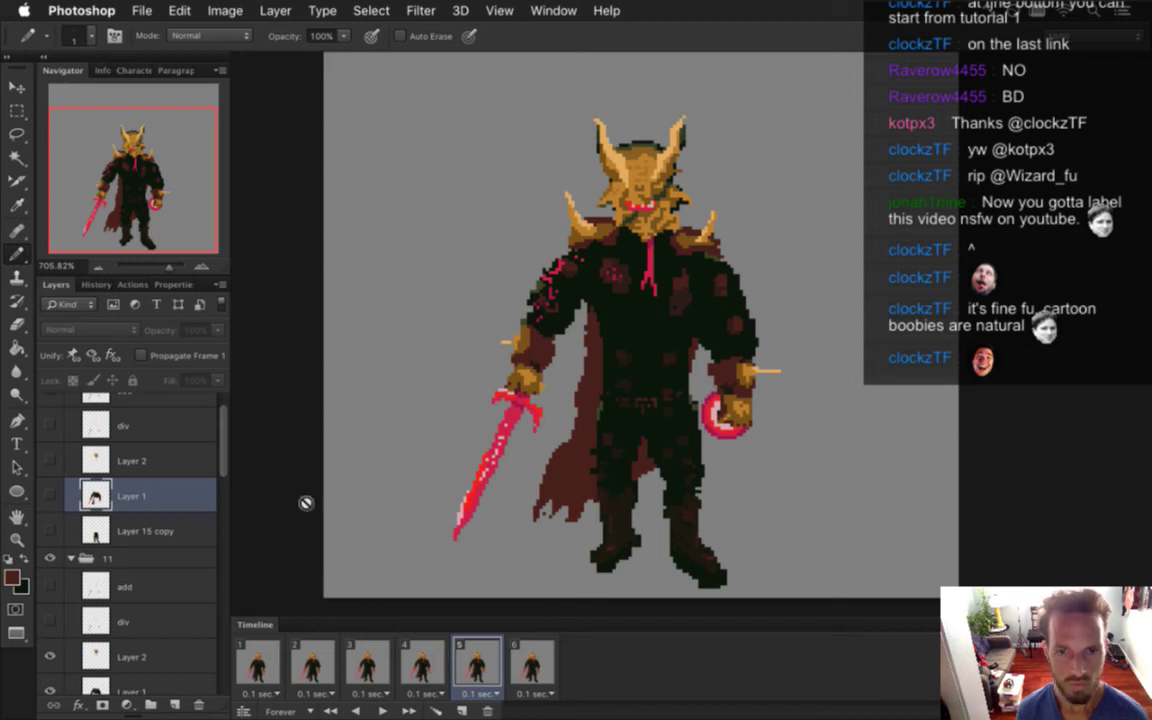
left_click(422, 654)
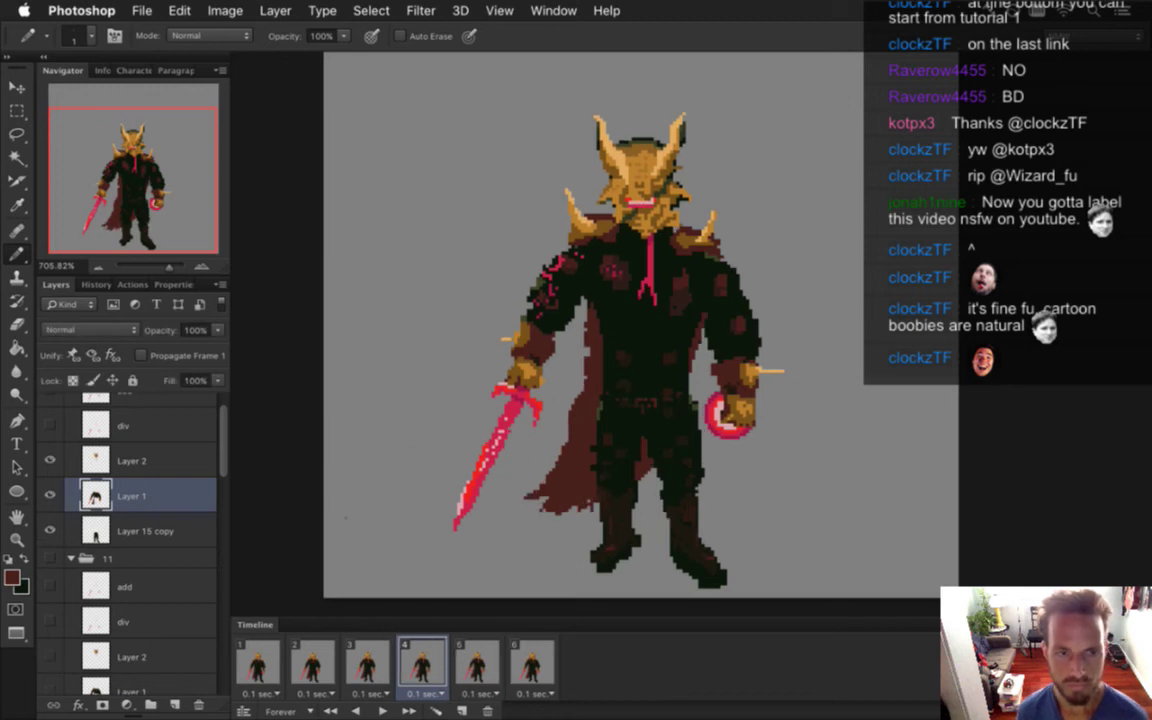
left_click(475, 662)
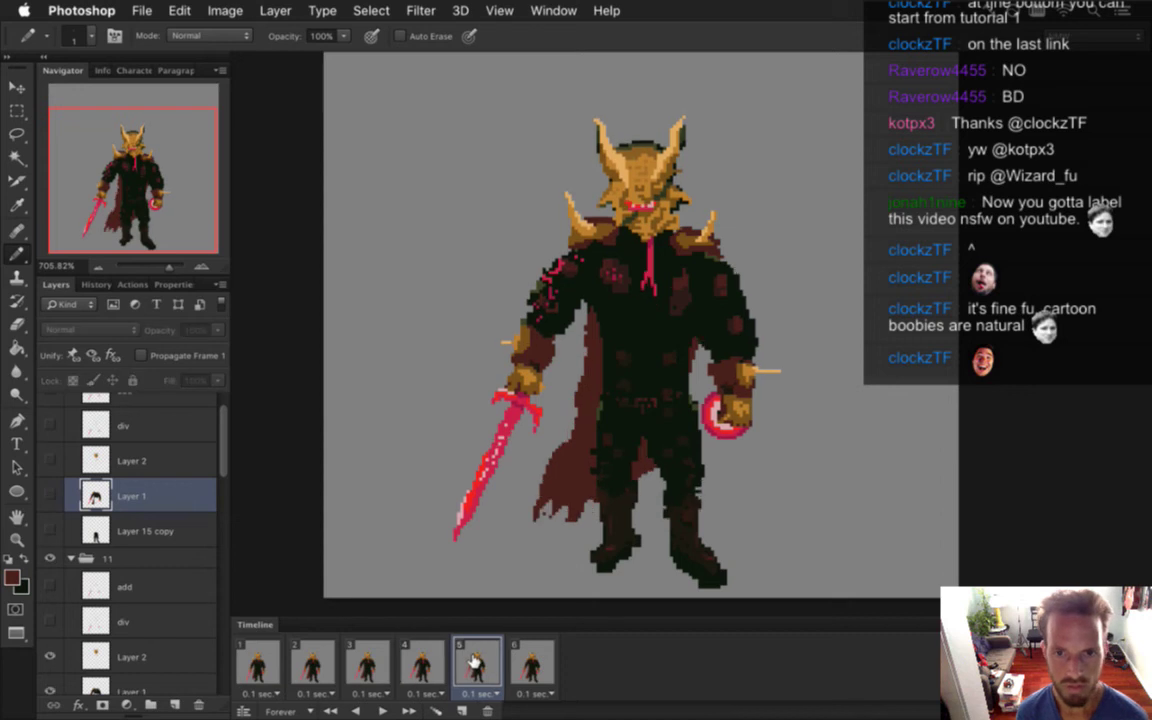
left_click(422, 662)
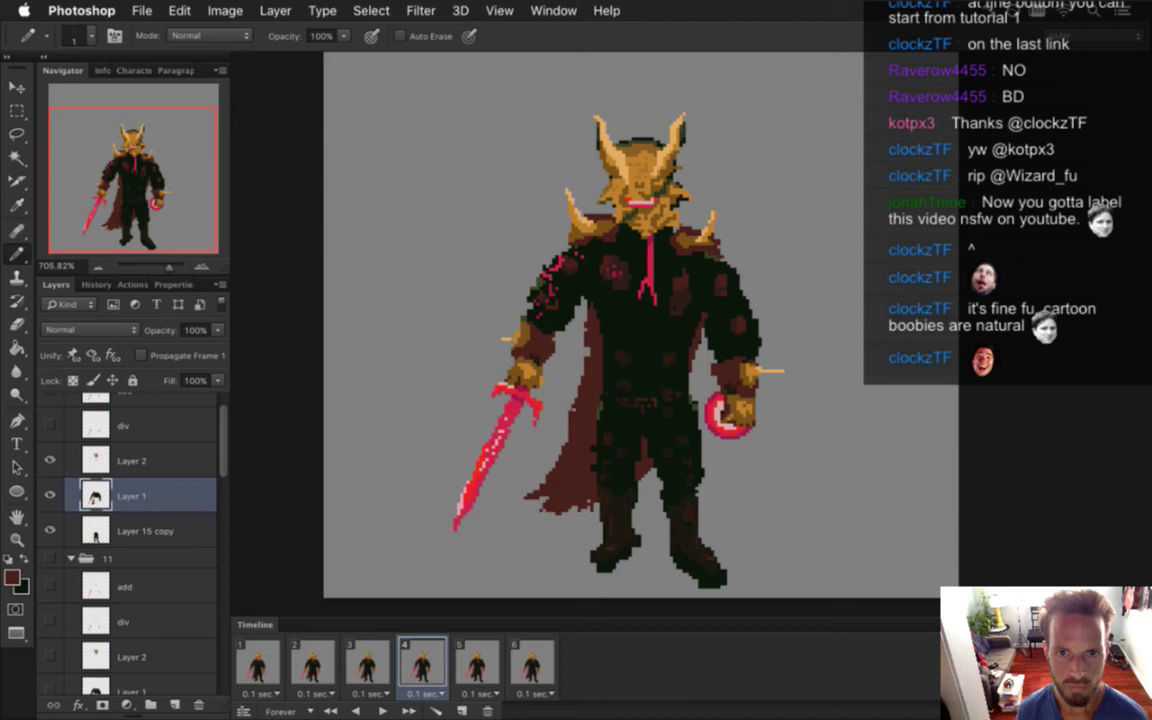
Touch up the cape on frame 4's Layer 1 with the Eraser and Pencil, checking it against frames 3 and 5
key("e")
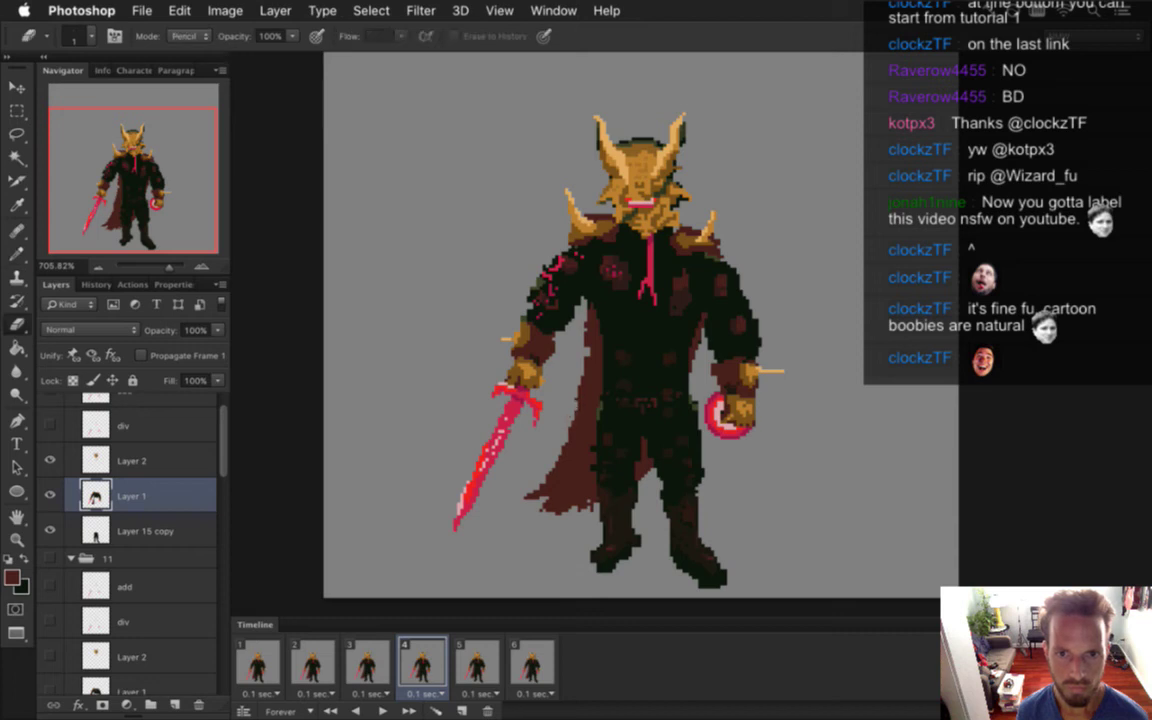
key("b")
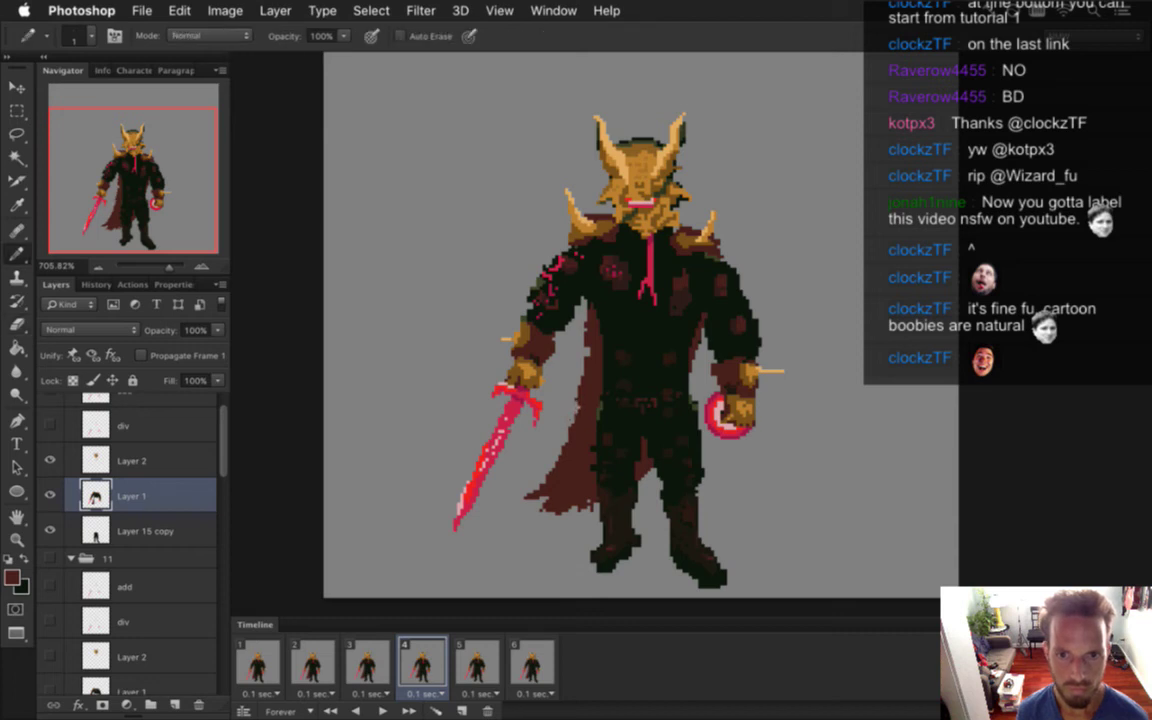
left_click(388, 658)
left_click(422, 662)
left_click(477, 660)
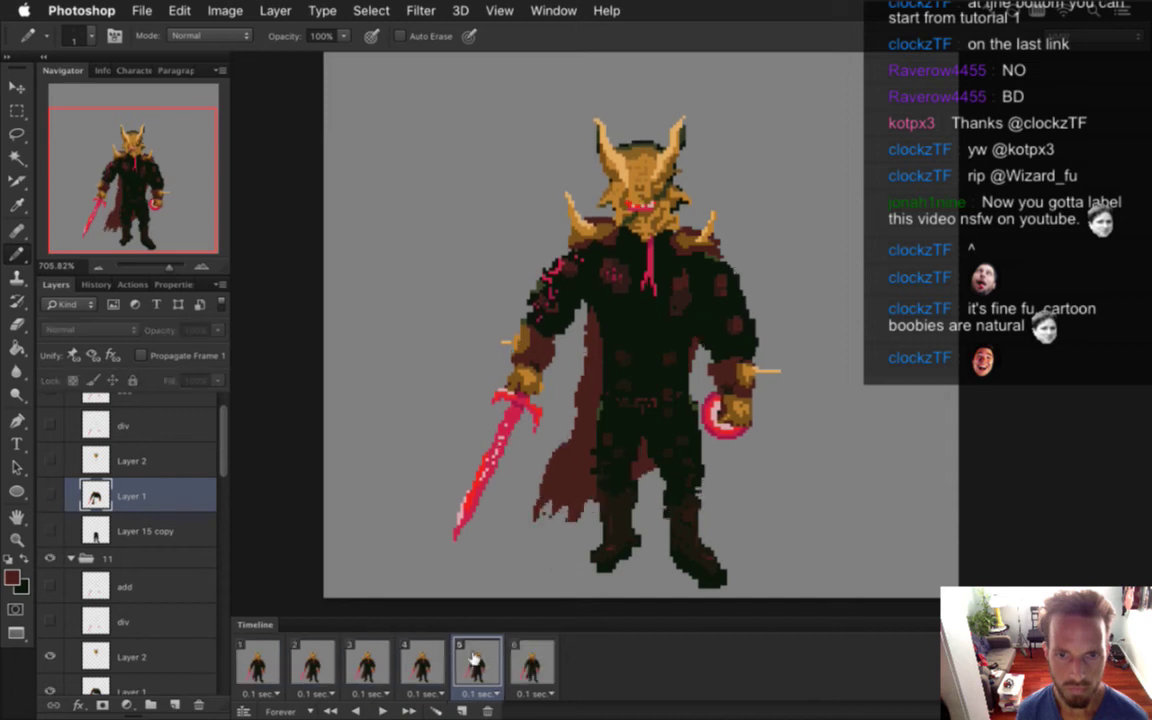
left_click(424, 662)
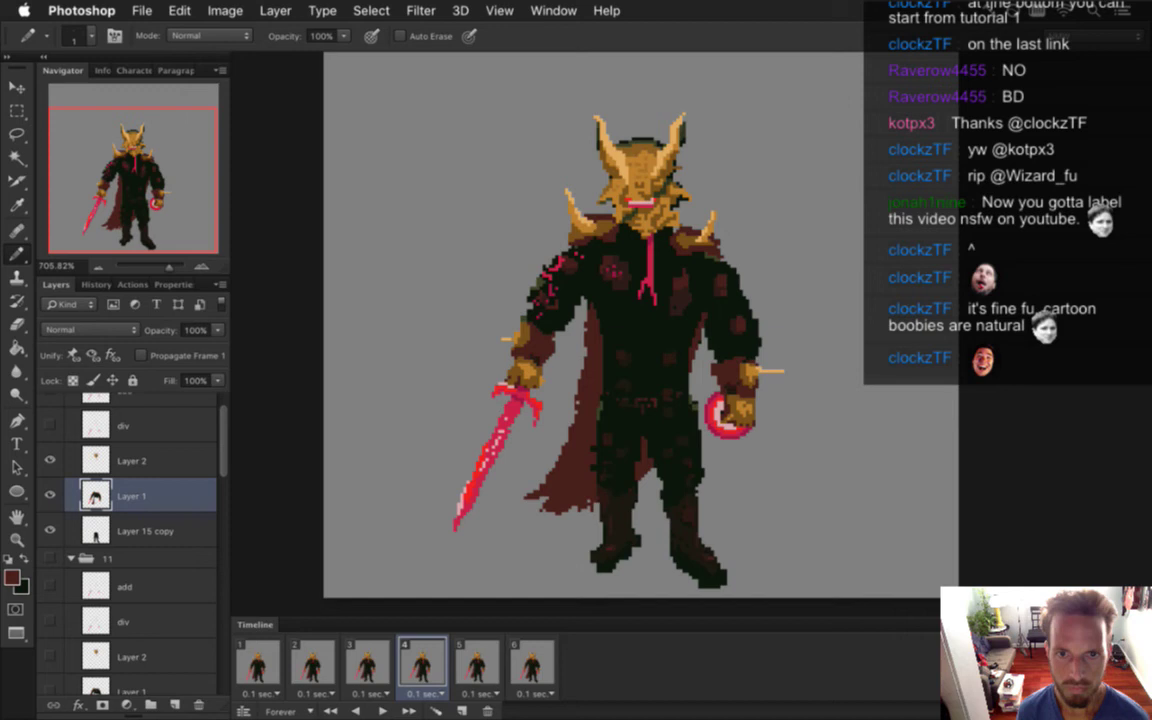
Refine frame 4's cape edge further with the Eraser and Pencil, and compare frames 3, 4 and 5
key("e")
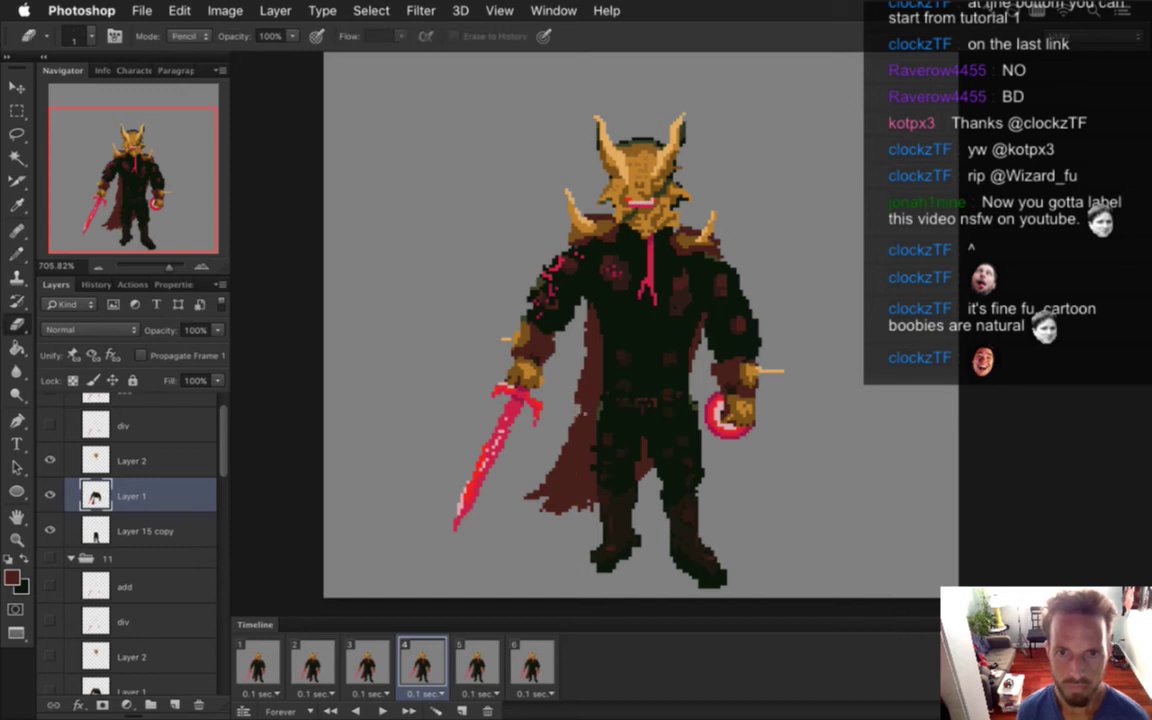
key("b")
left_click(367, 663)
left_click(418, 663)
left_click(472, 662)
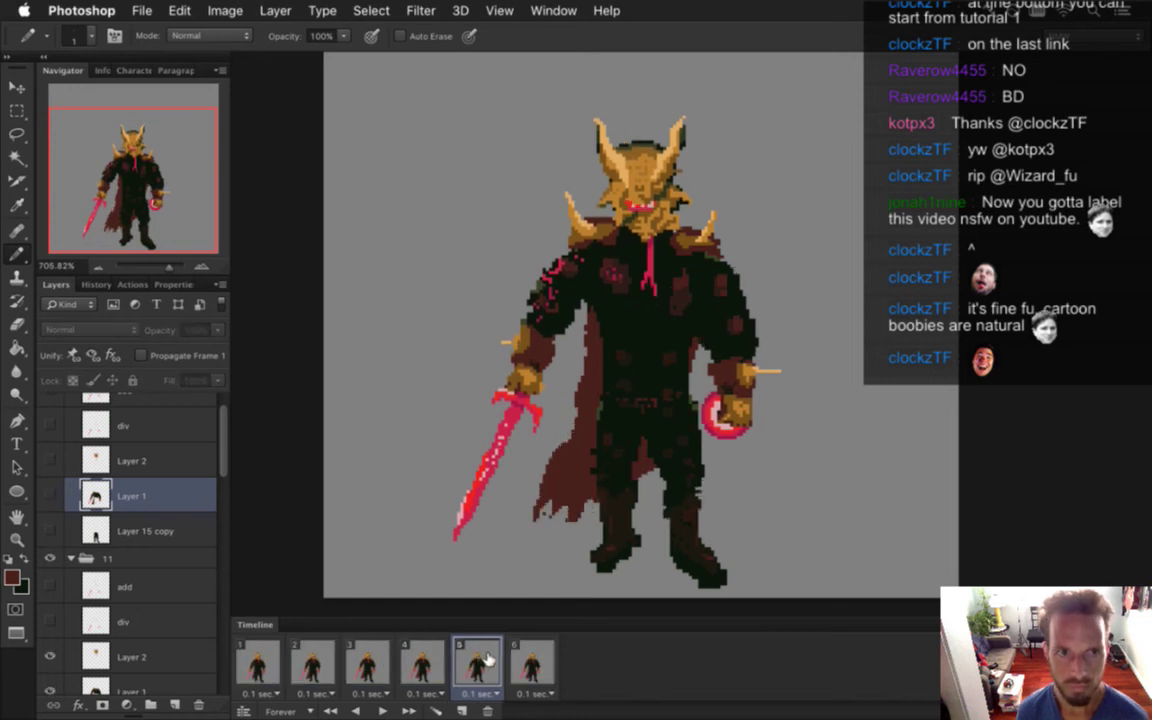
left_click(421, 662)
left_click(476, 662)
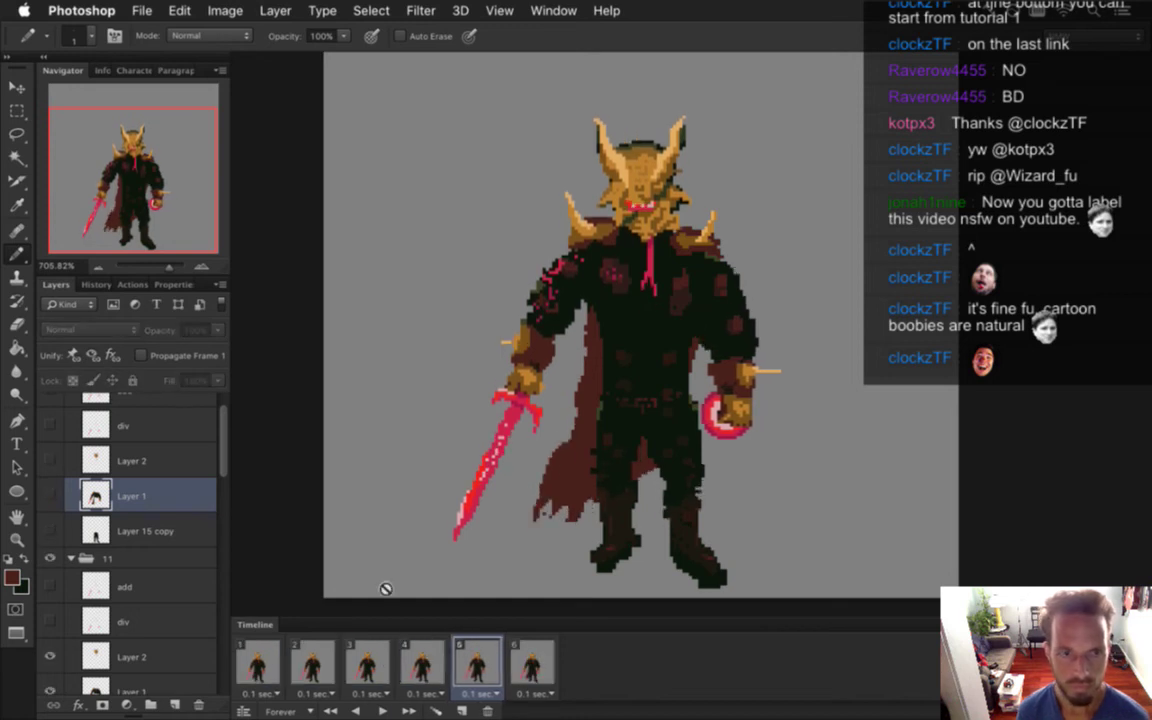
Select a narrow strip of the cape's edge beside the sword hand on frame 5's Layer 1 in group 11, and nudge it
scroll(224, 470, "down", 3)
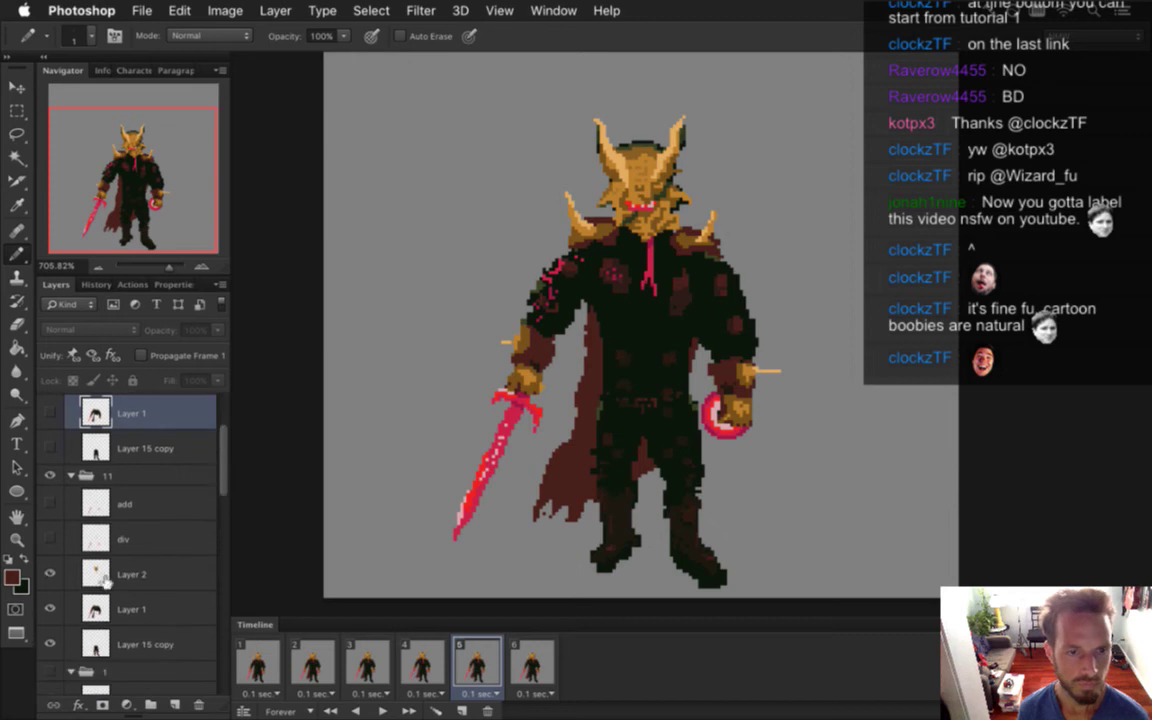
left_click(120, 609)
key("m")
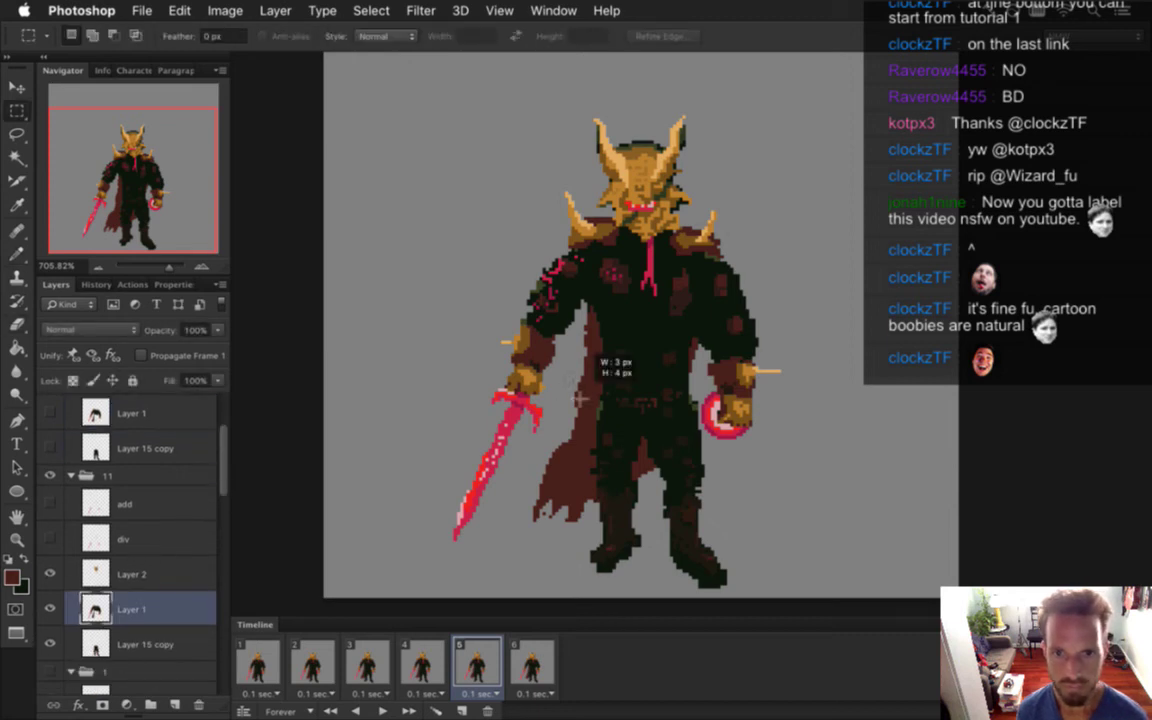
key("v")
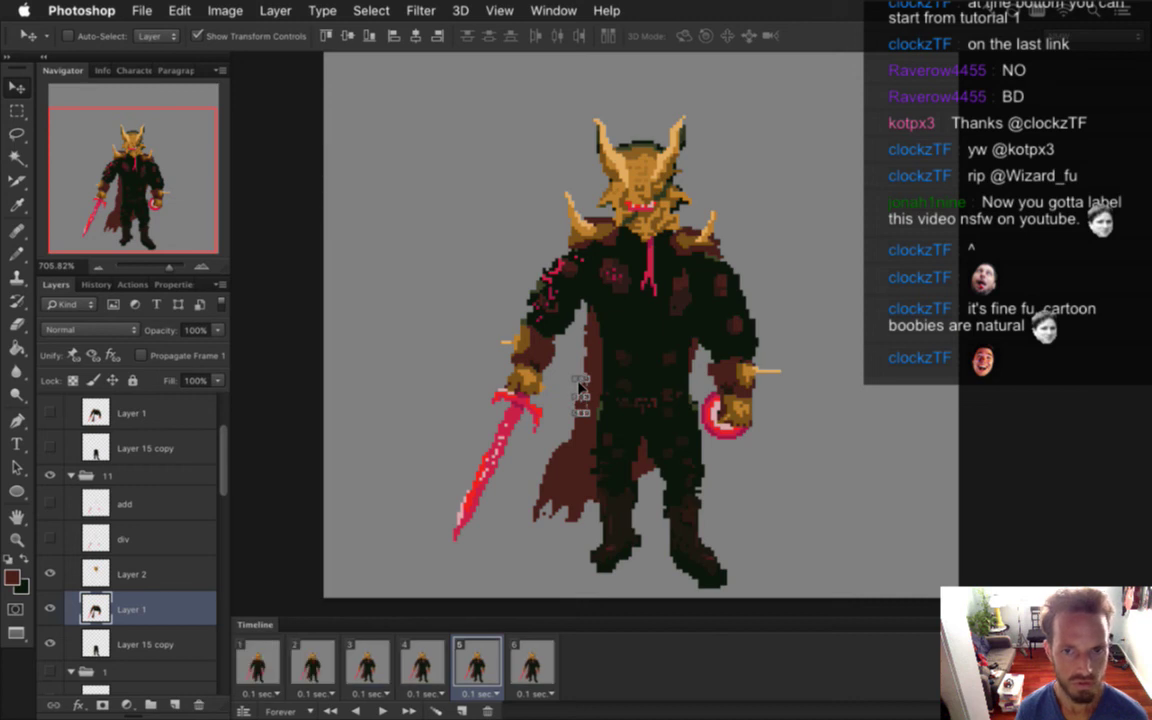
key("i")
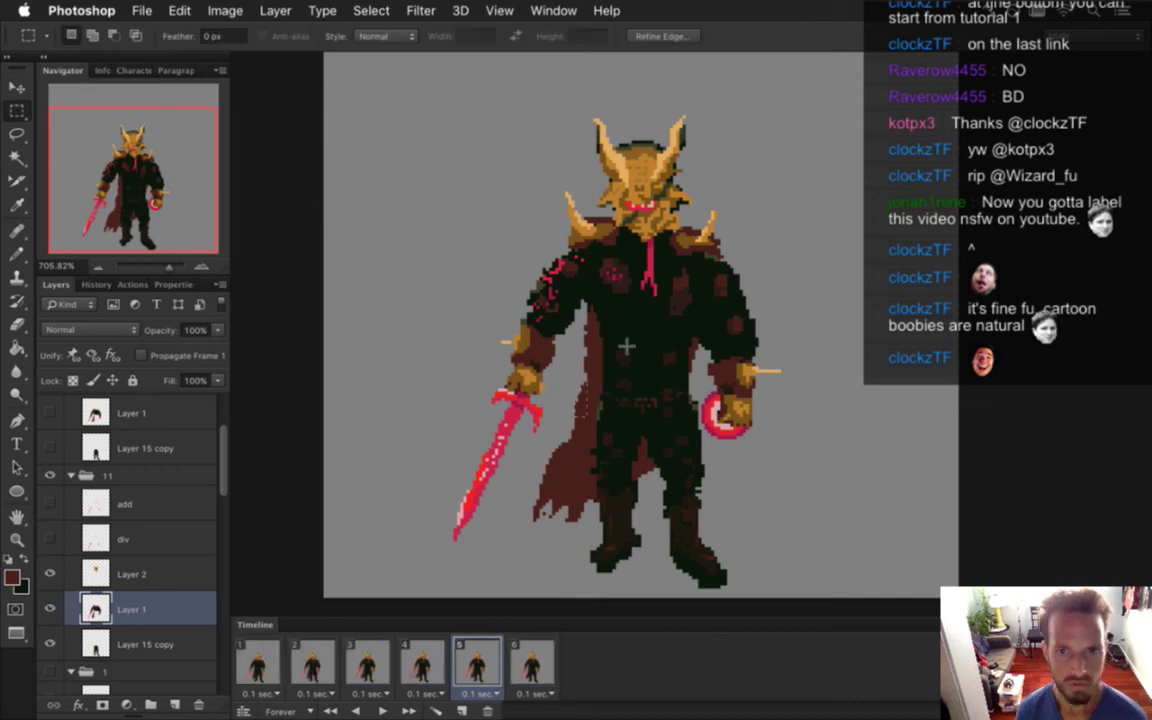
Step through frames 4 to 6 and preview the animation to examine the adjusted cape edge
left_click(421, 663)
left_click(481, 663)
left_click(535, 664)
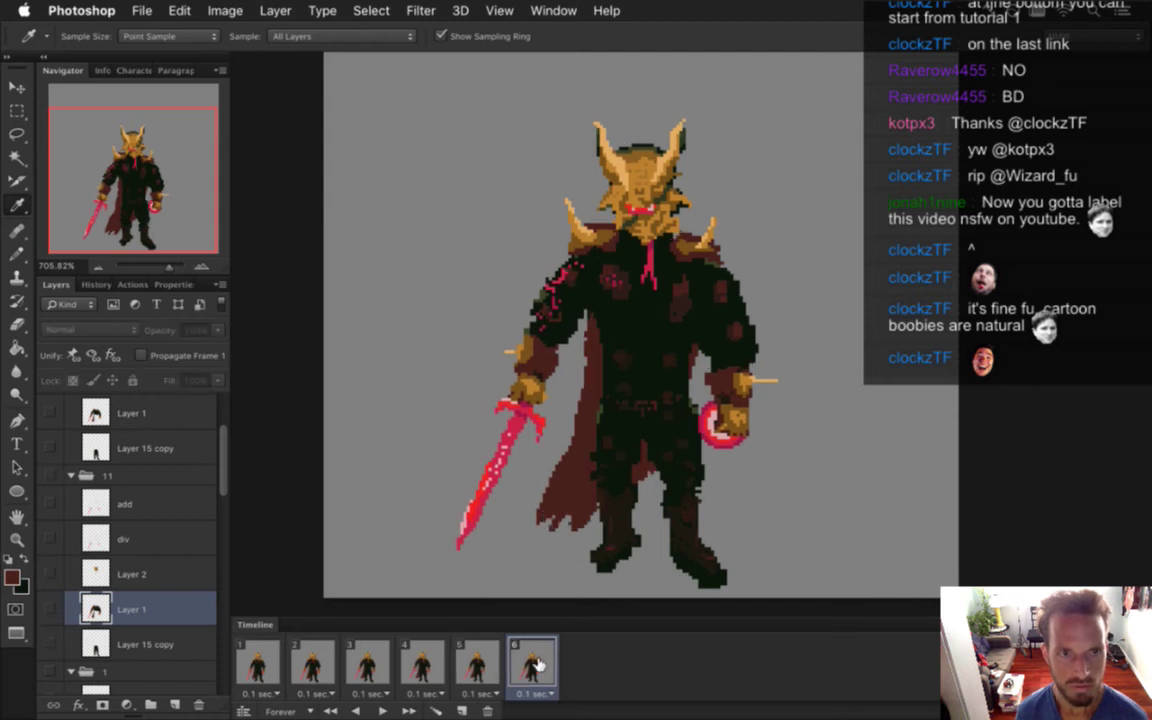
key("space")
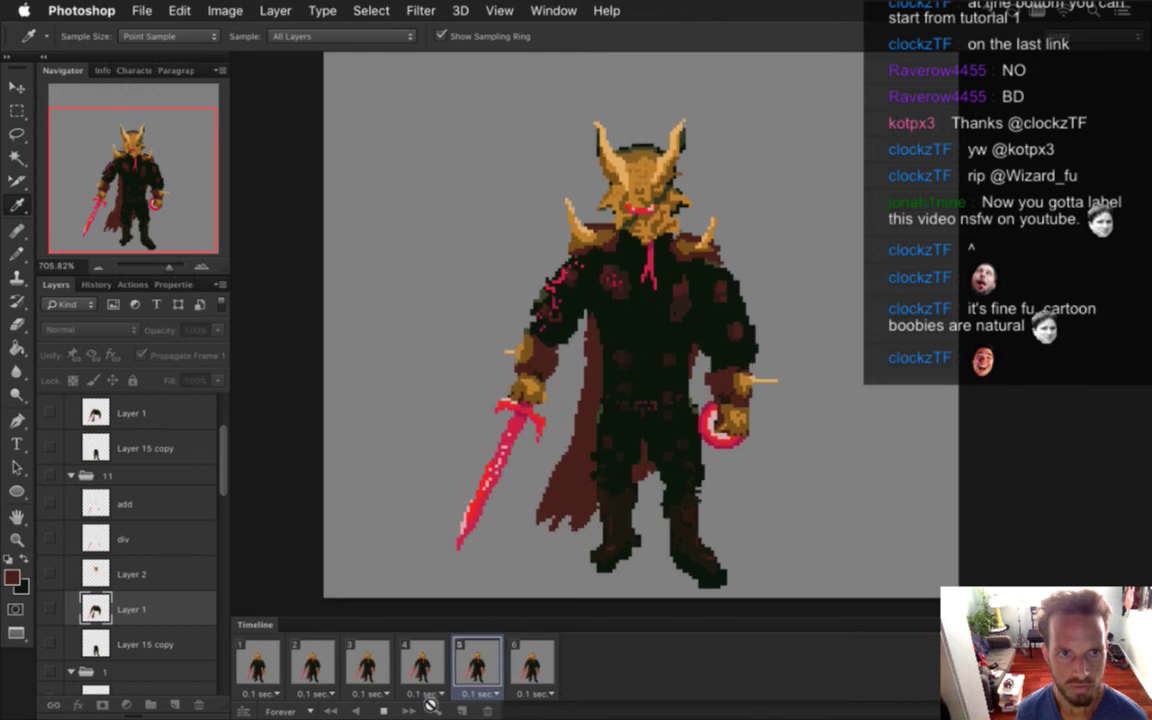
left_click(382, 711)
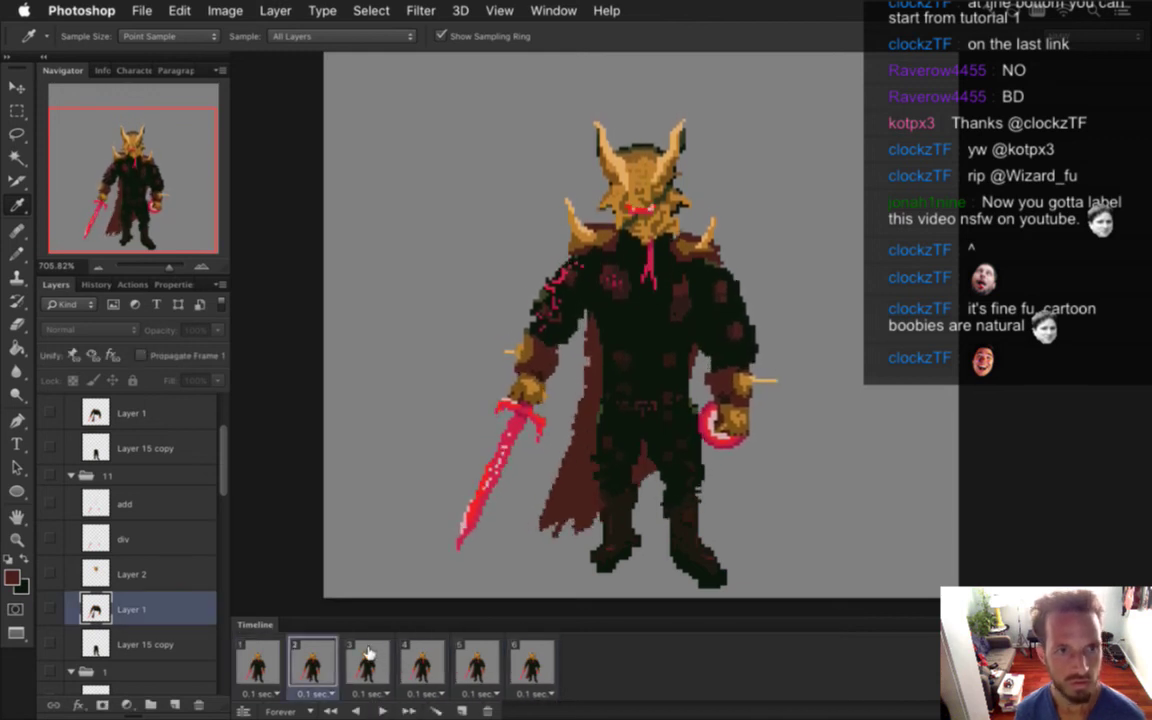
Step through frames 3 to 5, and check frame 4's cape against frame 5's again
left_click(368, 656)
left_click(421, 660)
left_click(478, 660)
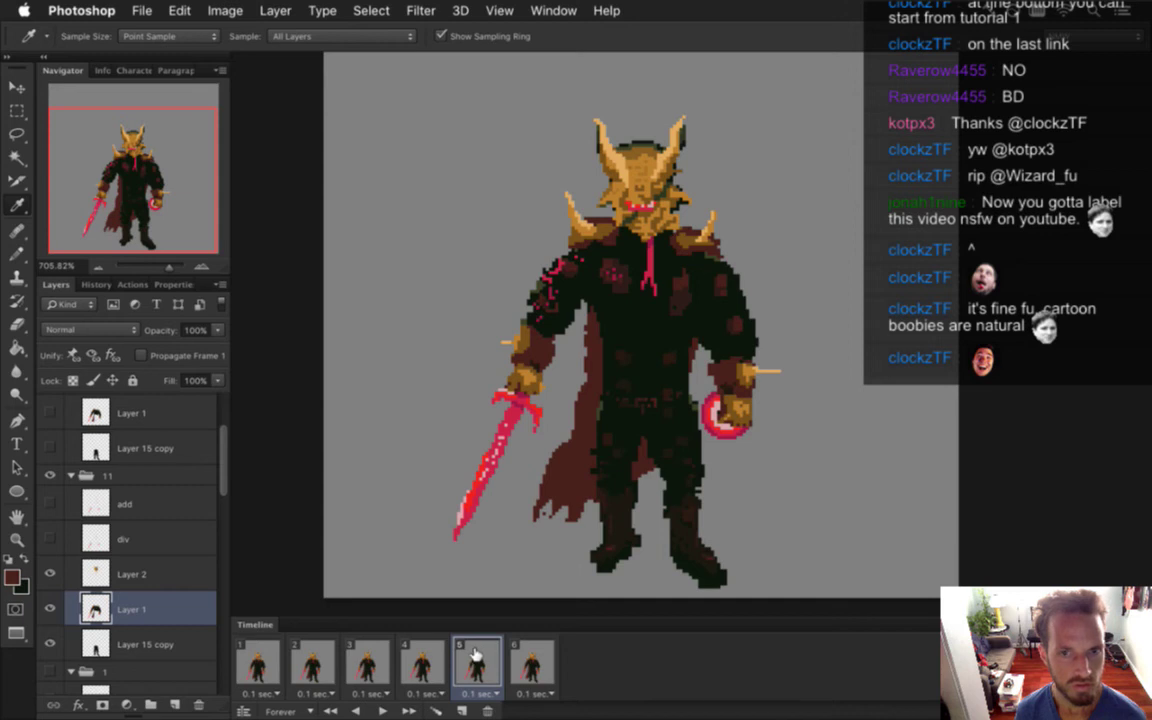
left_click(425, 660)
left_click(465, 665)
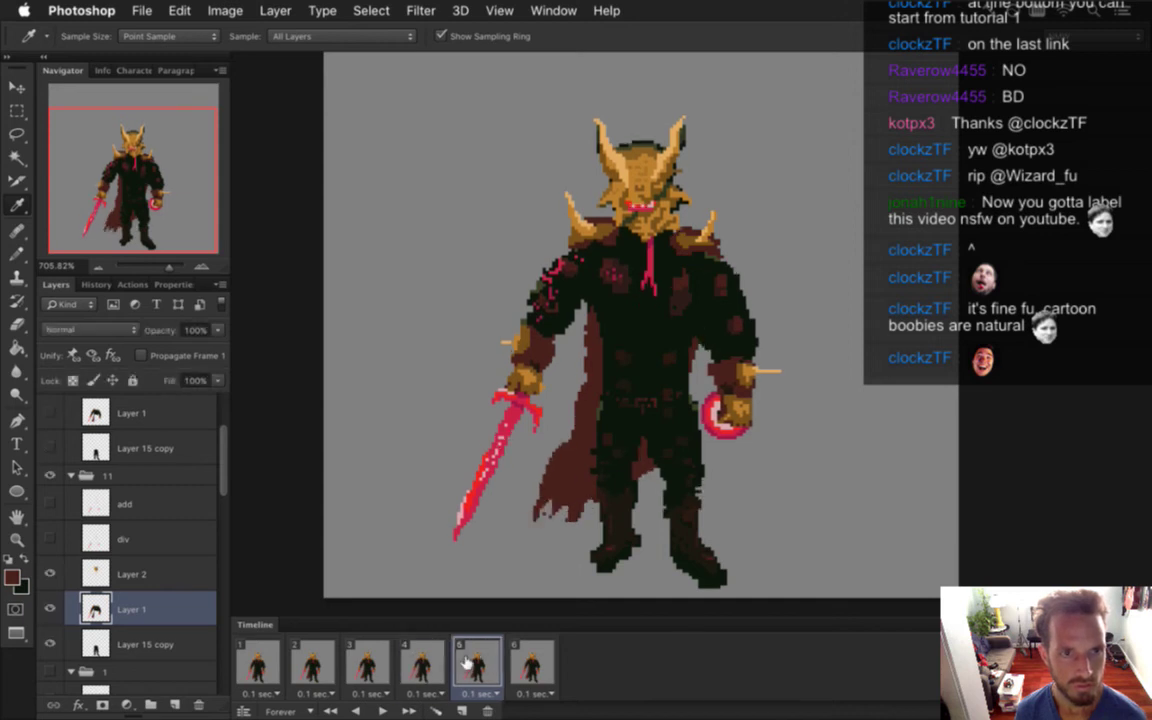
Step back and forth through frames 3 to 6 to examine how the cape's edge moves
left_click(518, 663)
left_click(480, 665)
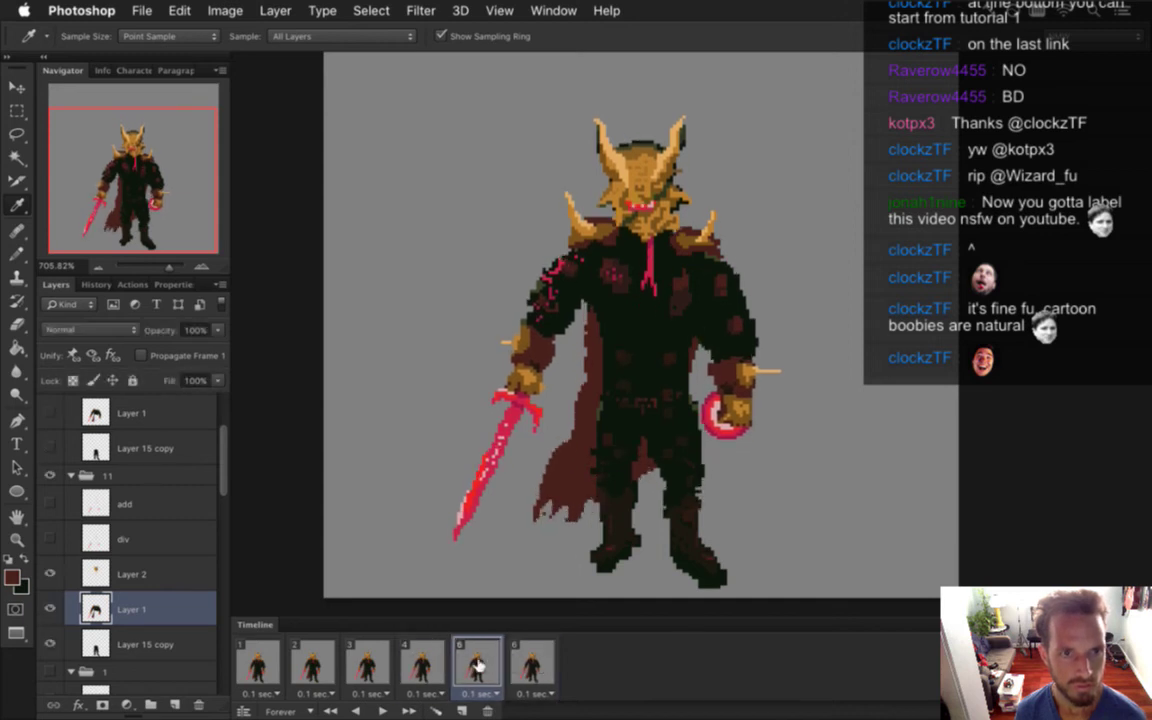
left_click(420, 664)
left_click(364, 663)
left_click(424, 667)
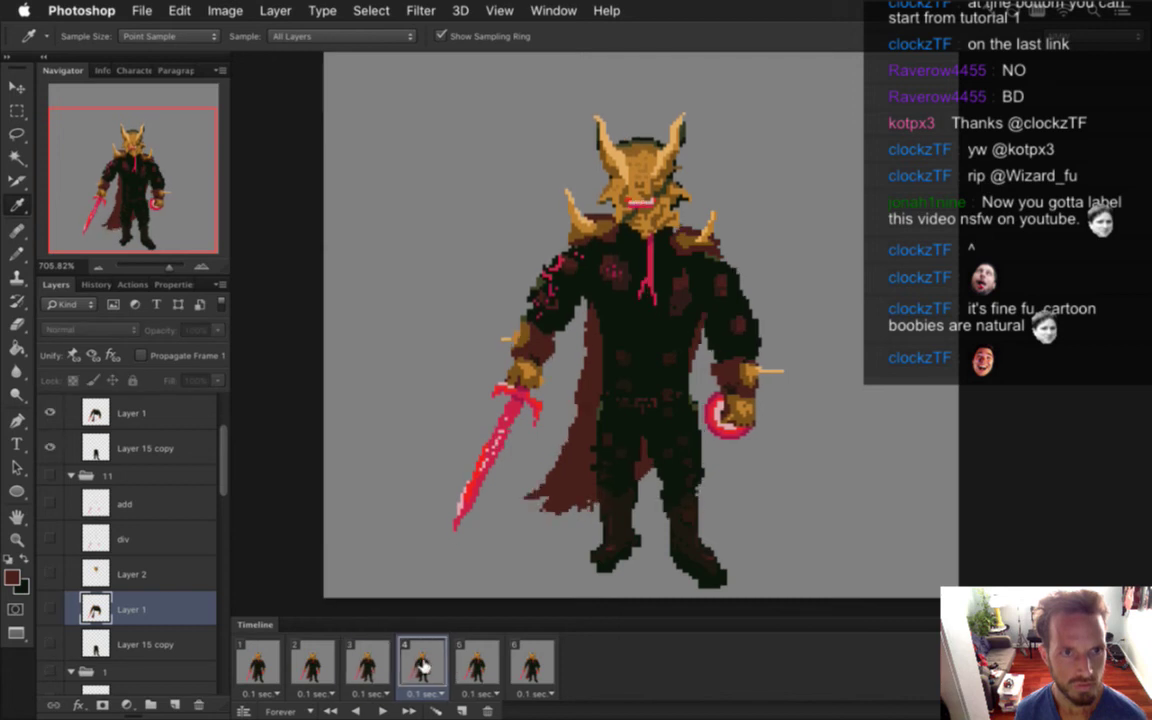
left_click(367, 664)
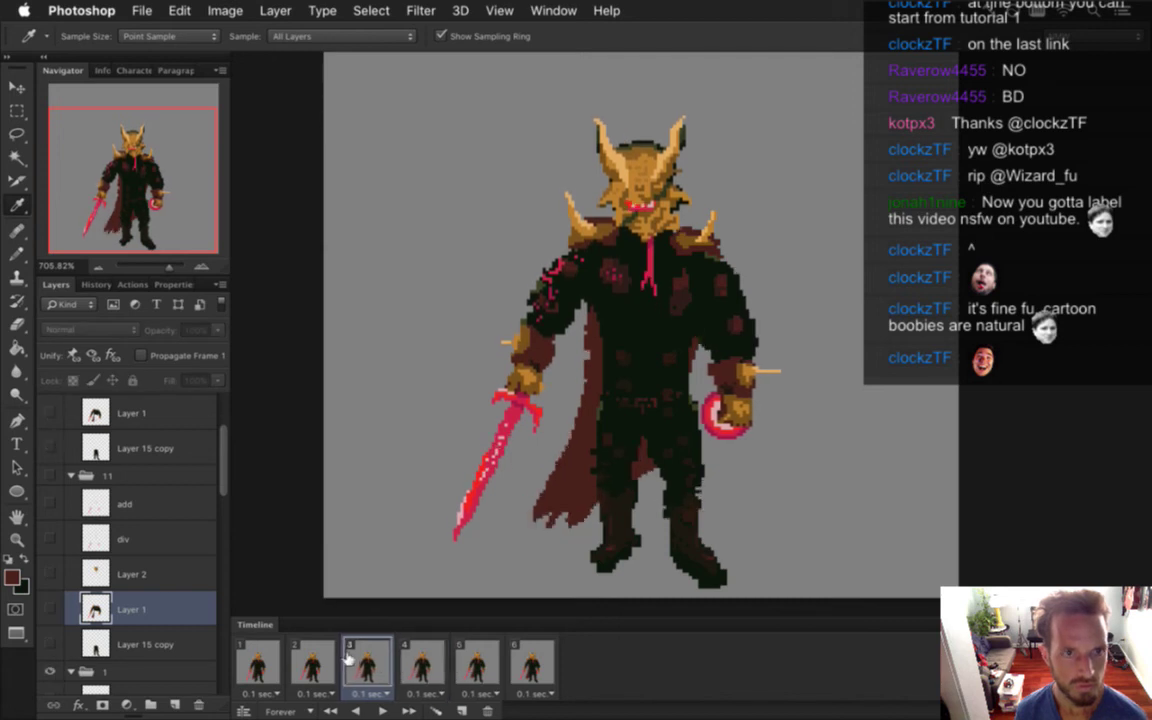
Step through frames 1 to 3 and compare the cape's shape between them
left_click(306, 660)
left_click(261, 663)
left_click(318, 660)
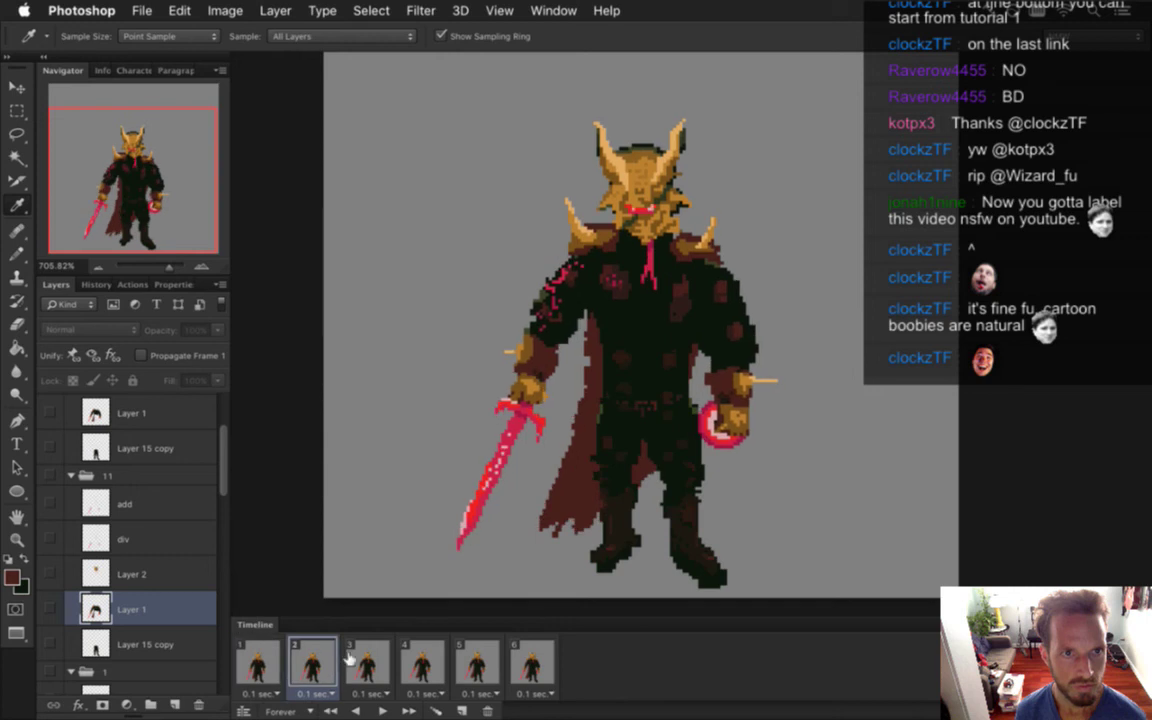
left_click(360, 665)
left_click(258, 668)
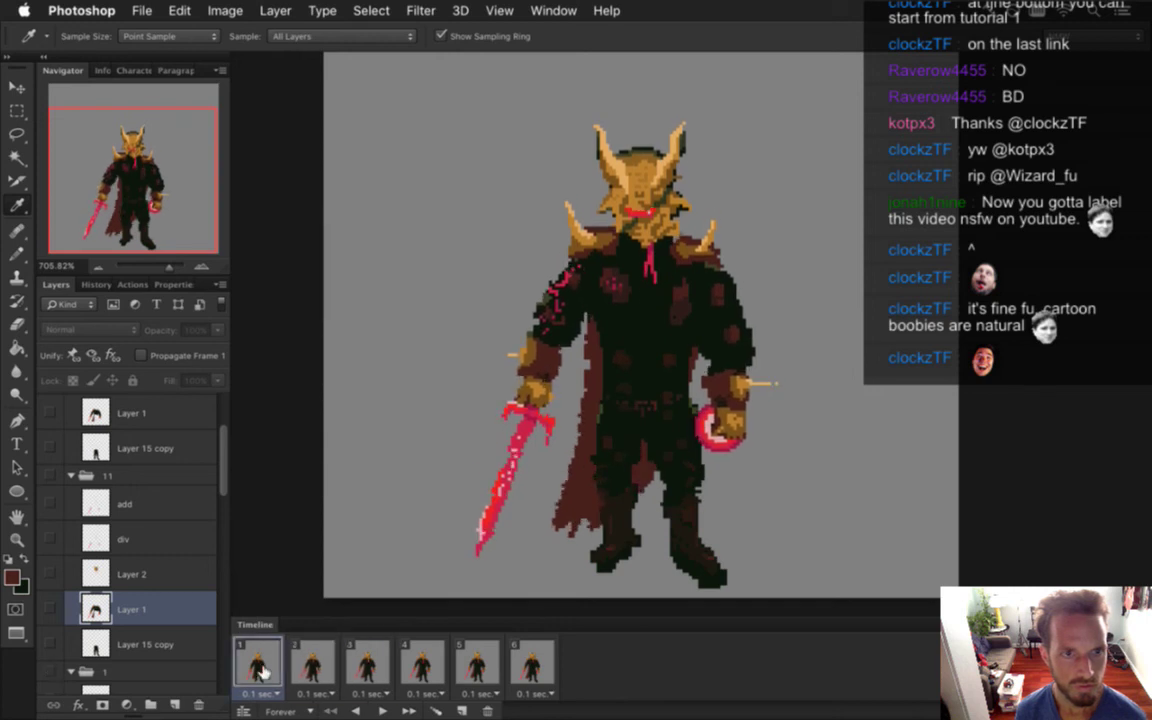
Select Layer 1 in group 0 on frame 2, sample the dark brown for the Pencil, and compare the frame with frame 1
left_click(320, 663)
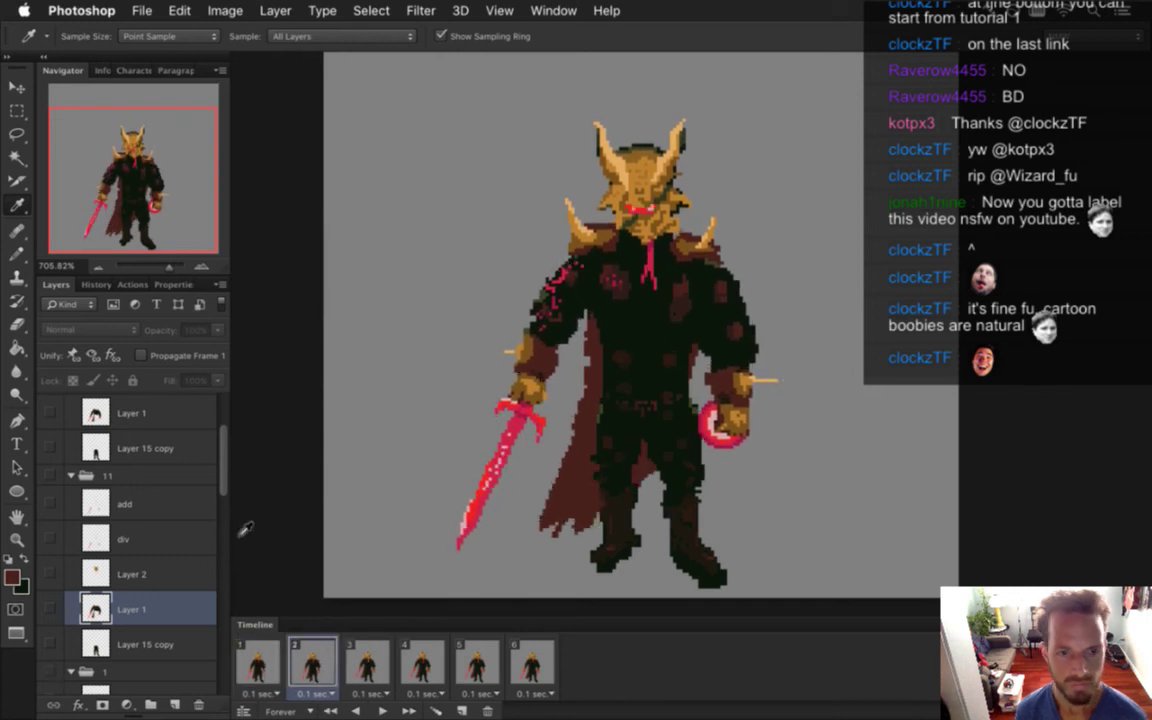
scroll(218, 560, "down", 3)
scroll(218, 563, "down", 1)
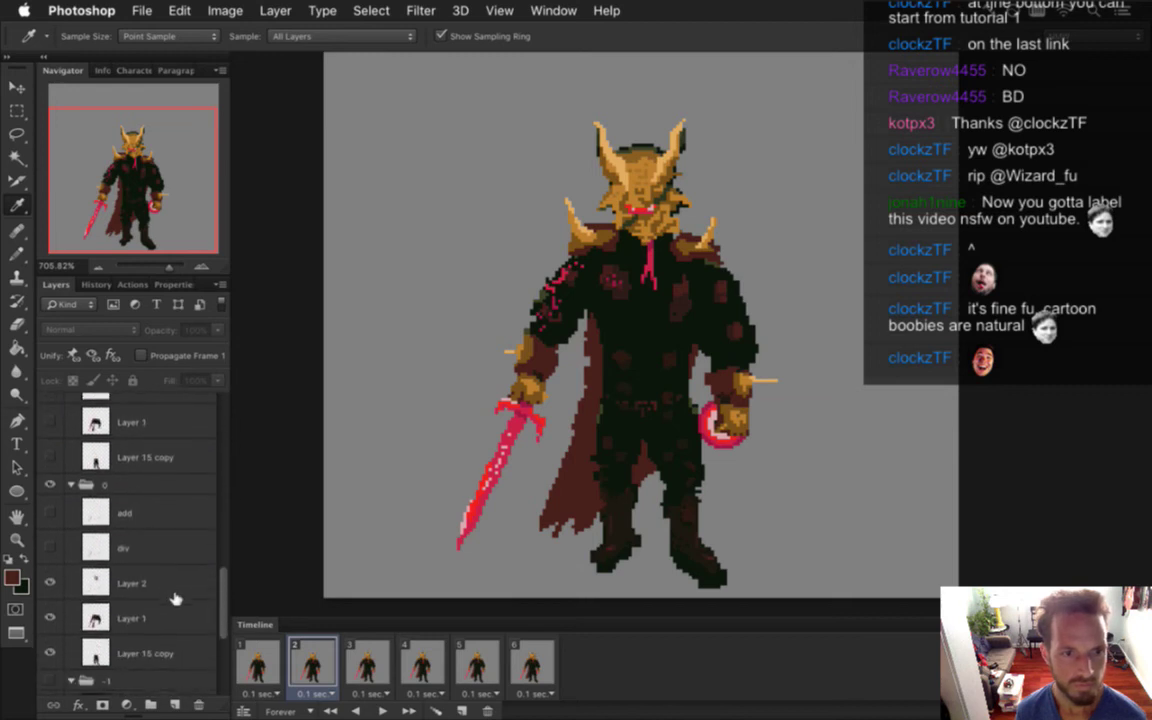
left_click(160, 618)
left_click(535, 350)
key("b")
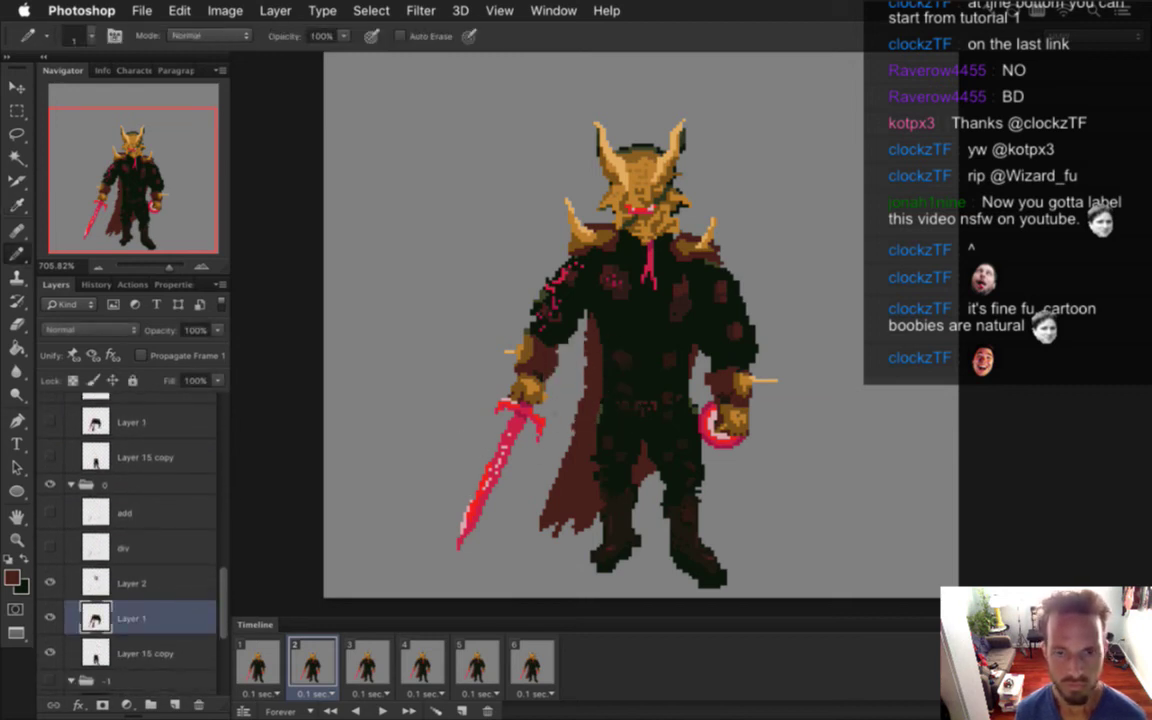
left_click(268, 668)
left_click(316, 657)
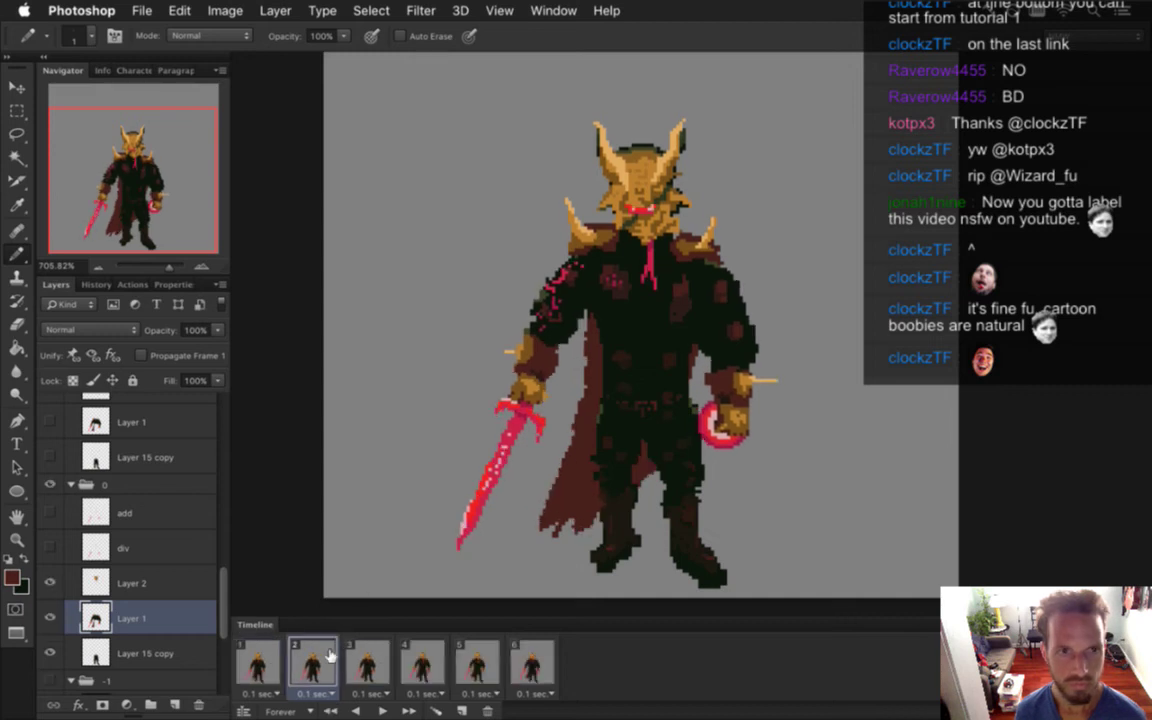
Select Layer 1 in group 1 on frame 3, and compare the cape with frame 2
left_click(368, 655)
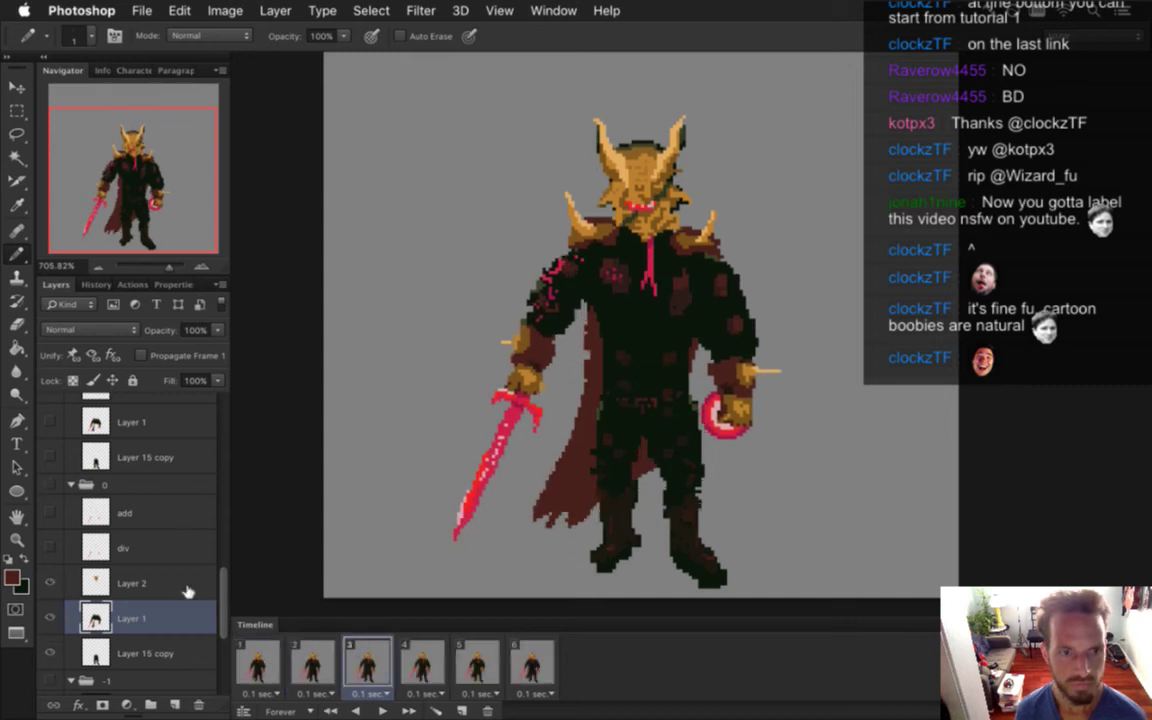
left_click_drag(225, 587, 221, 508)
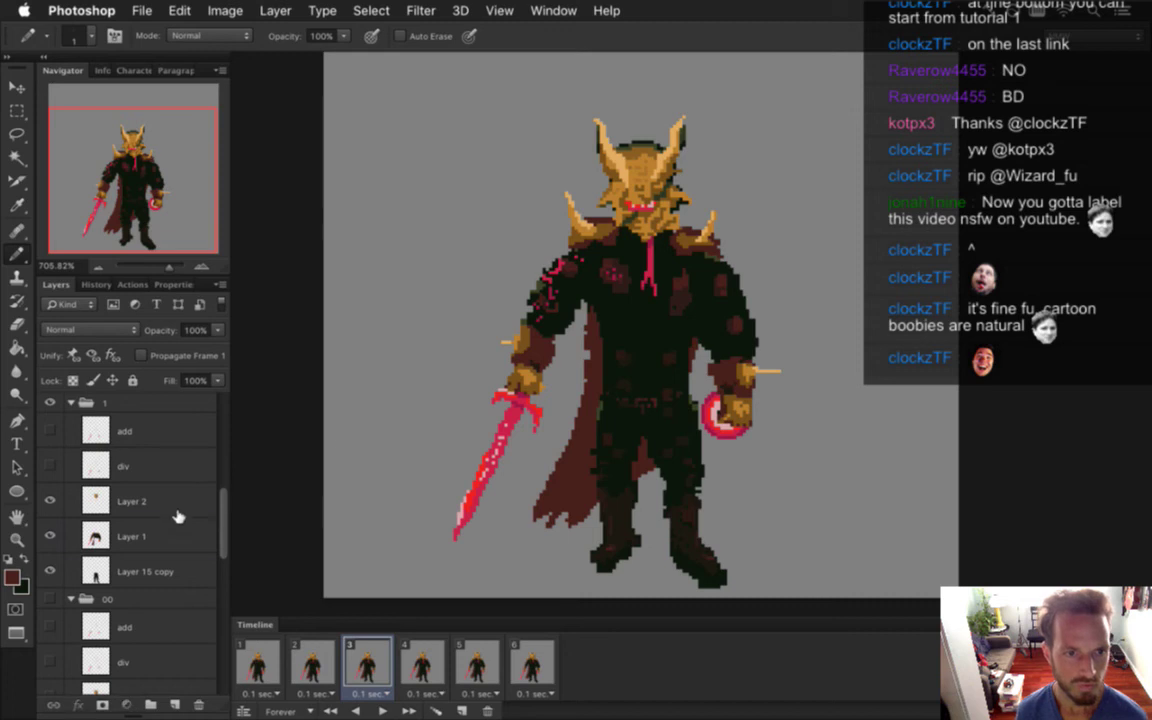
left_click(177, 525)
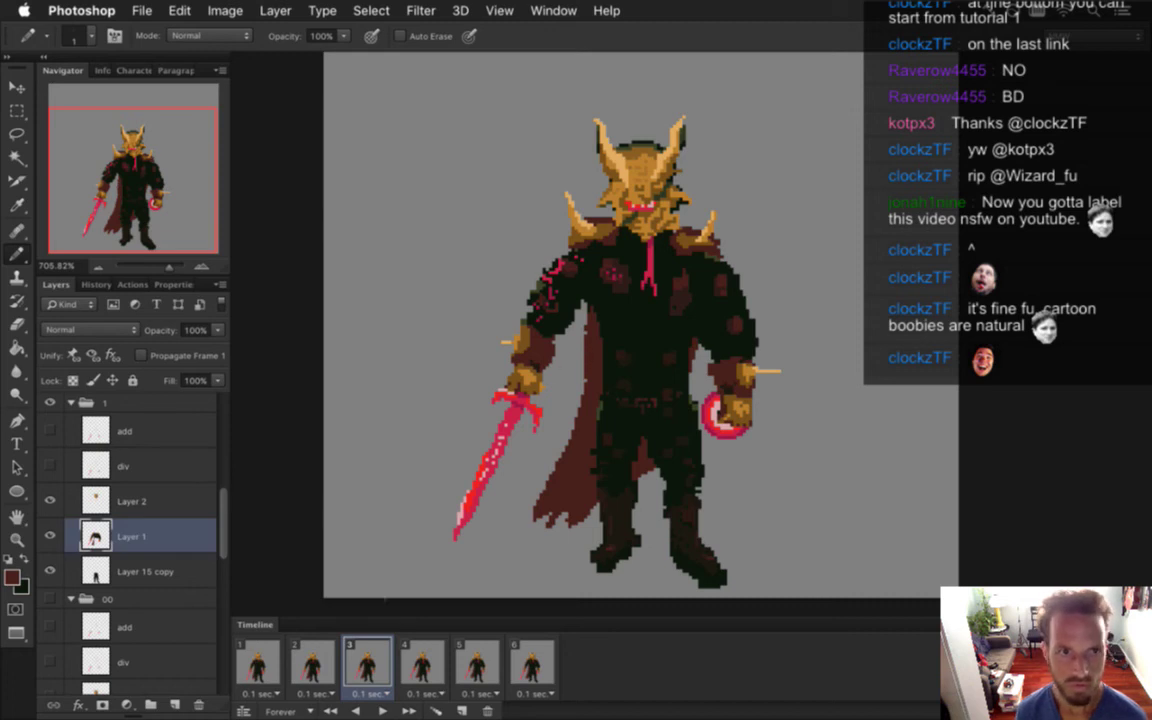
left_click(325, 655)
left_click(368, 652)
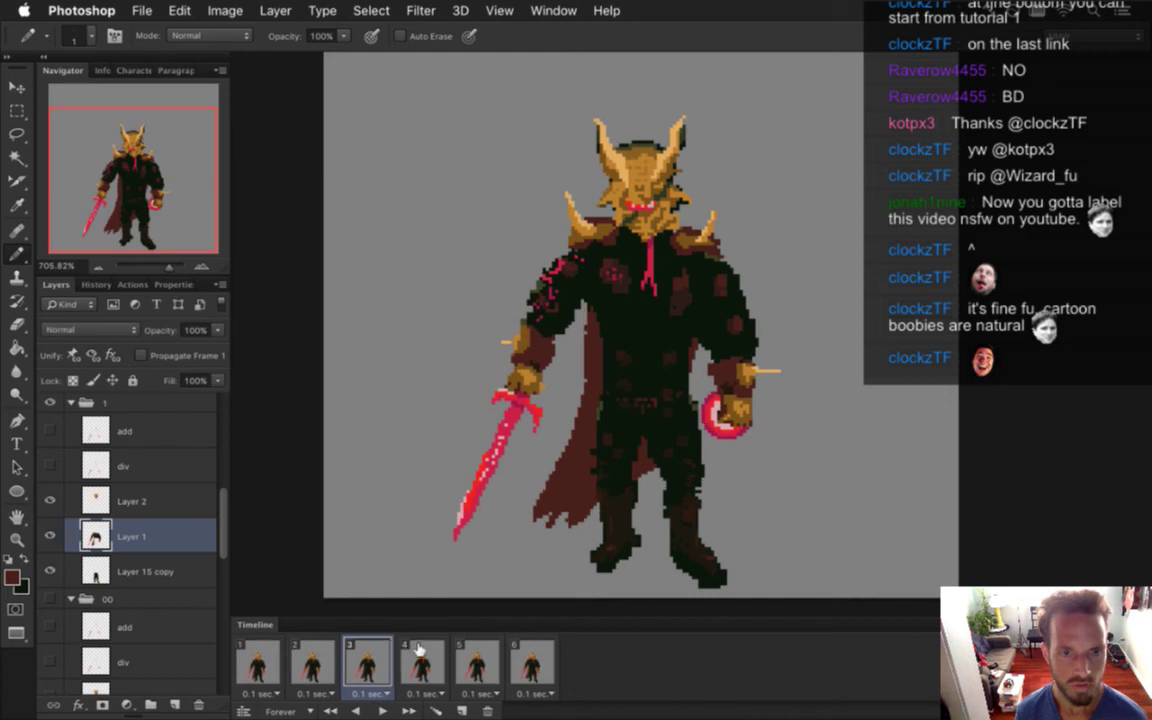
Step through frames 4 to 6 and preview the full animation to check the cape's motion
left_click(422, 655)
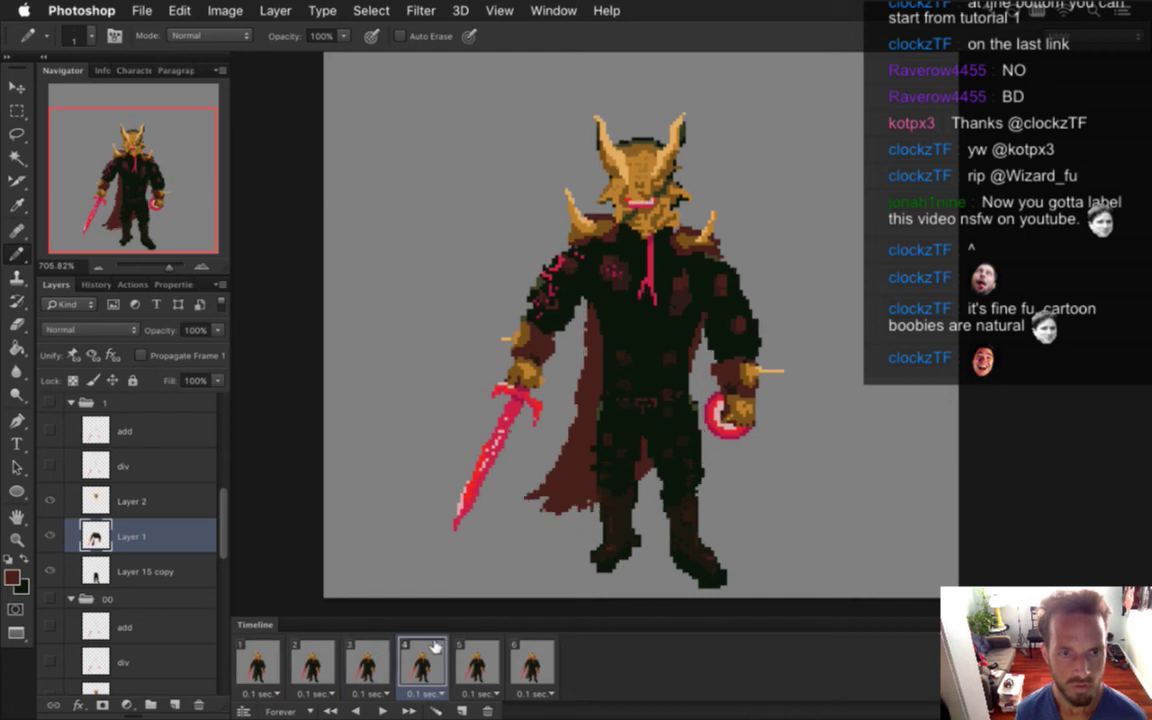
left_click(472, 645)
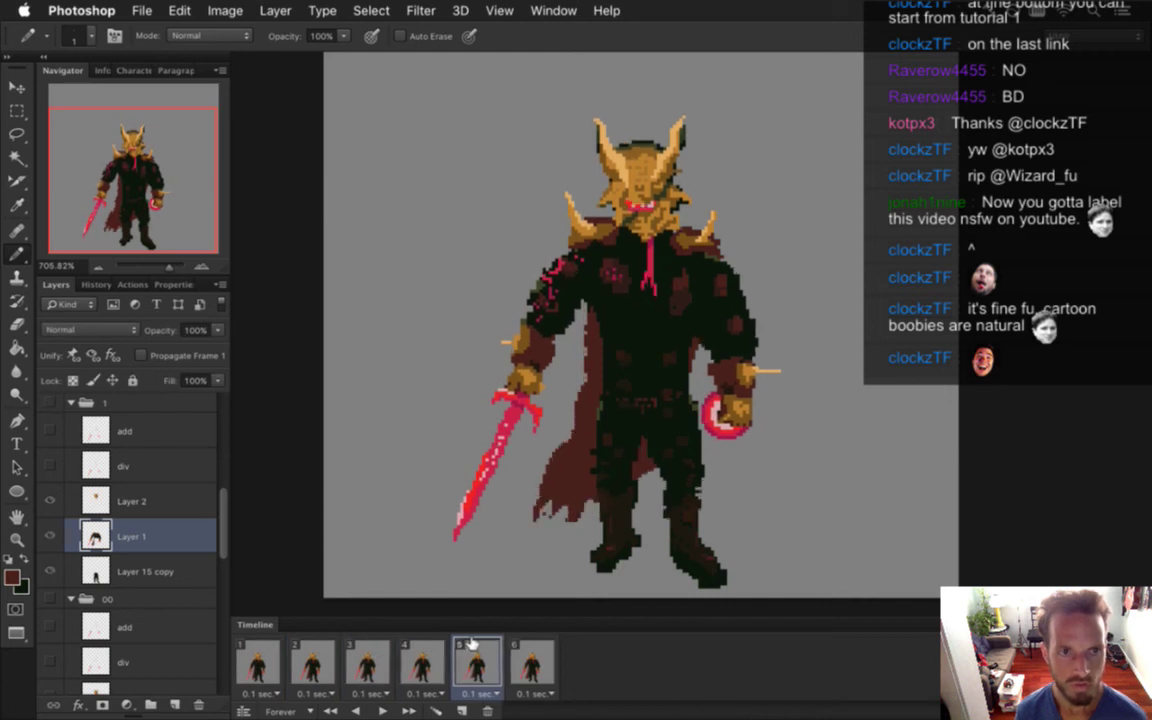
left_click(522, 655)
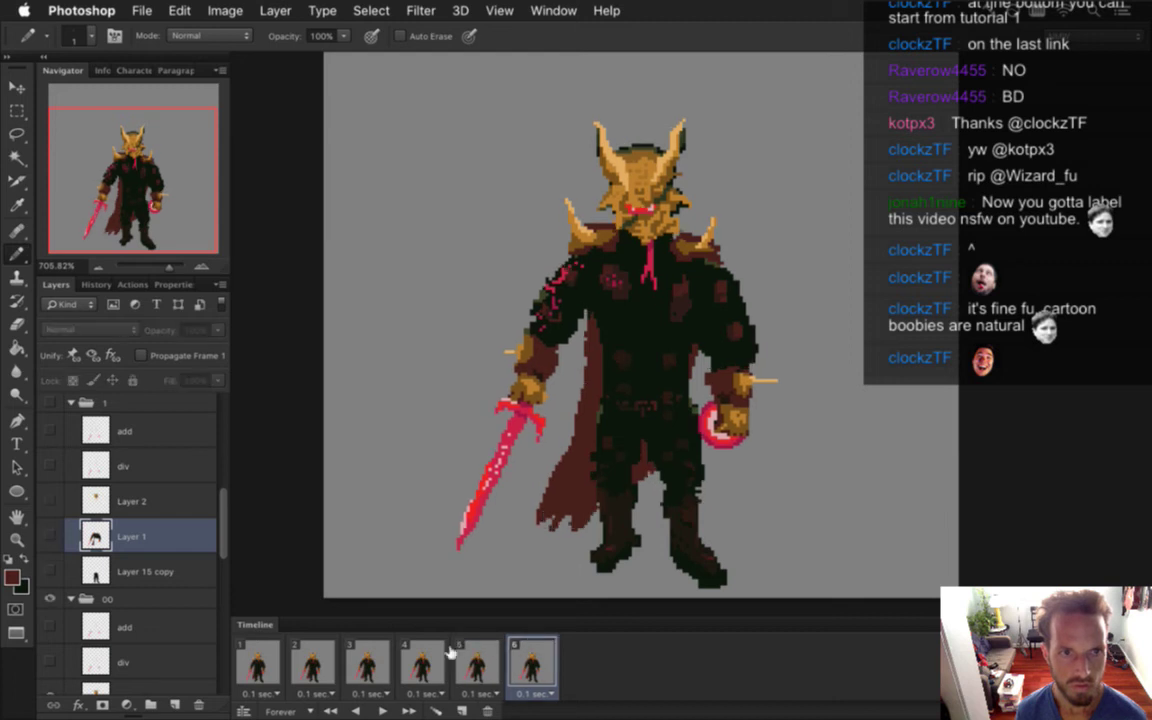
key("space")
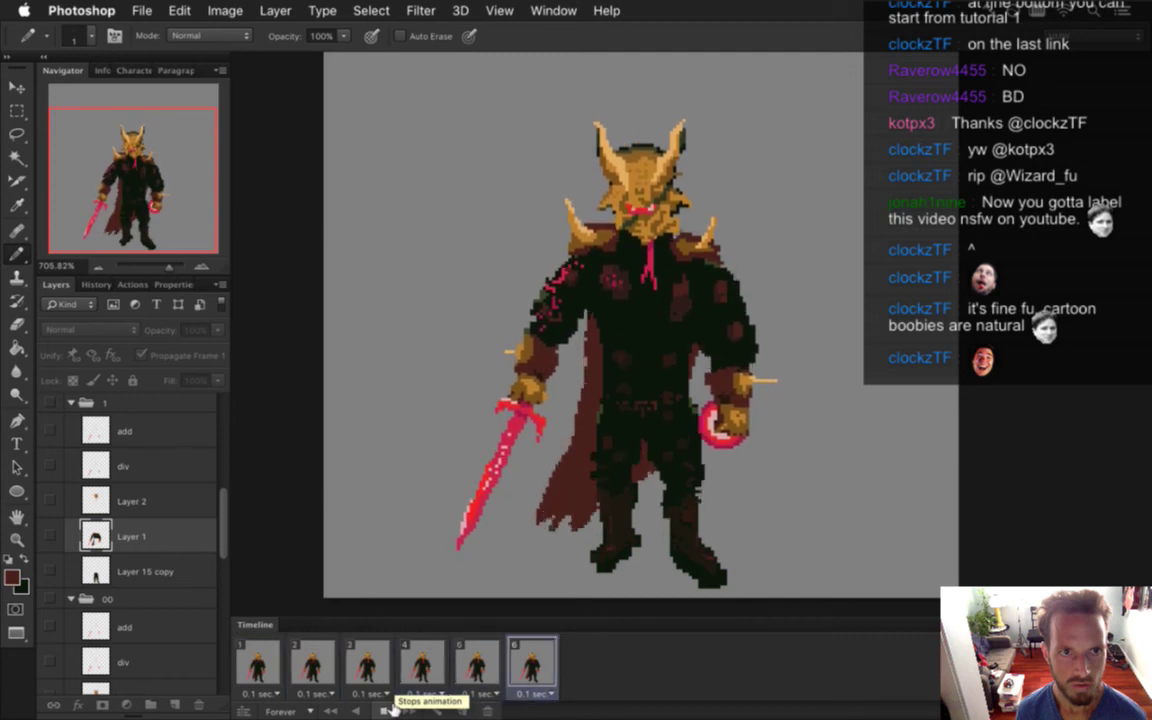
left_click(386, 708)
Compare the cape's edge on frame 5 with frames 3 and 4
left_click(430, 655)
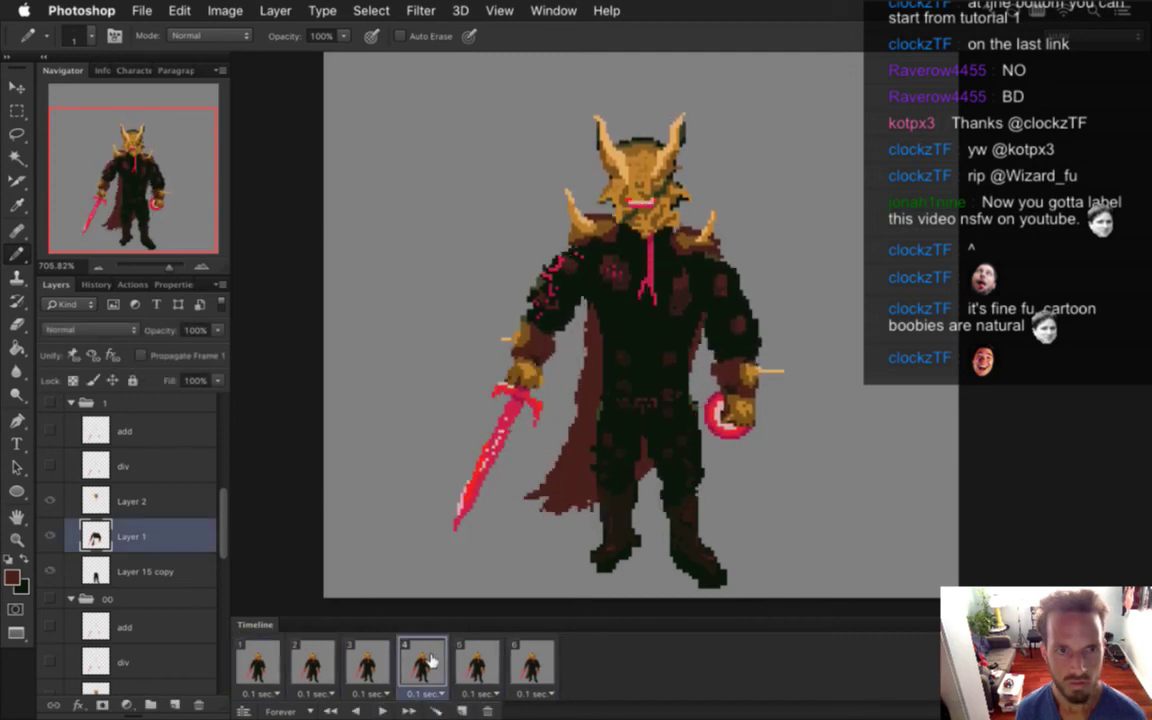
left_click(479, 664)
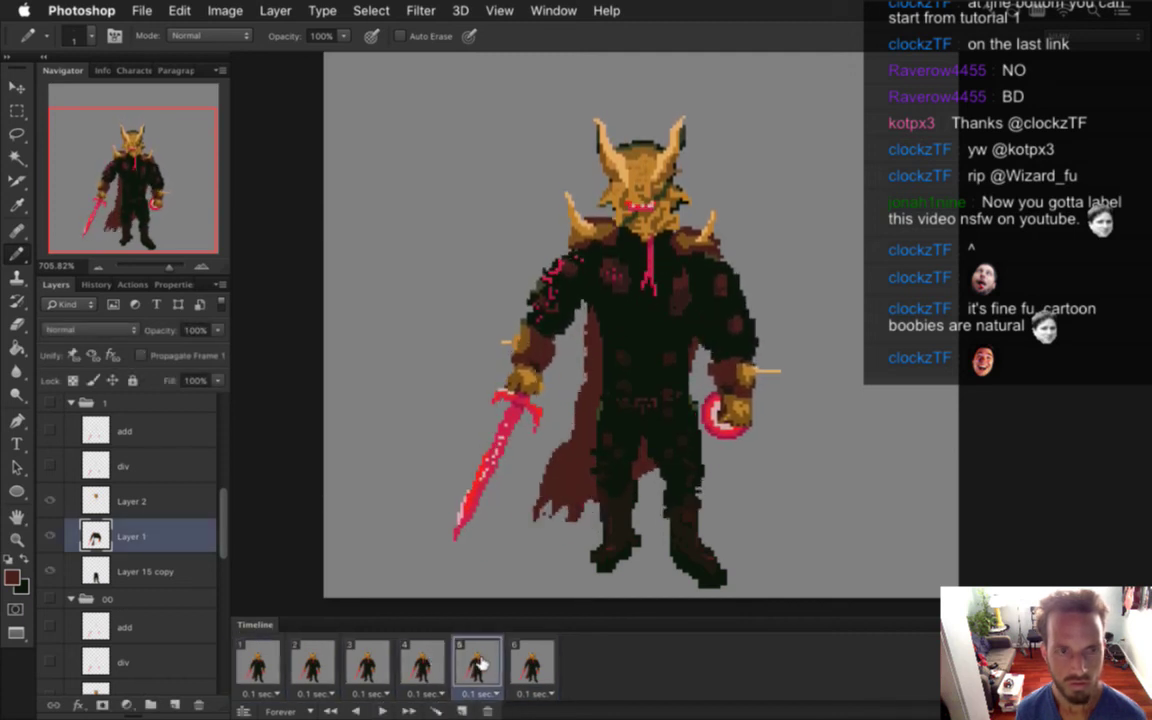
left_click(367, 657)
left_click(422, 666)
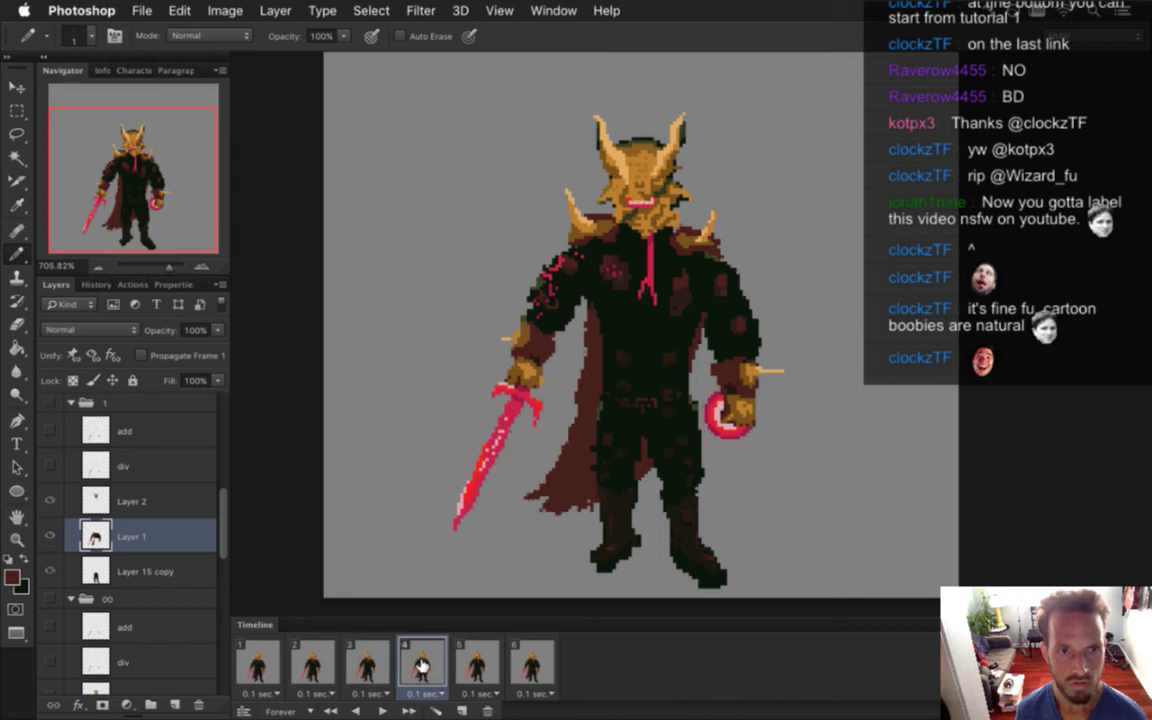
left_click(462, 664)
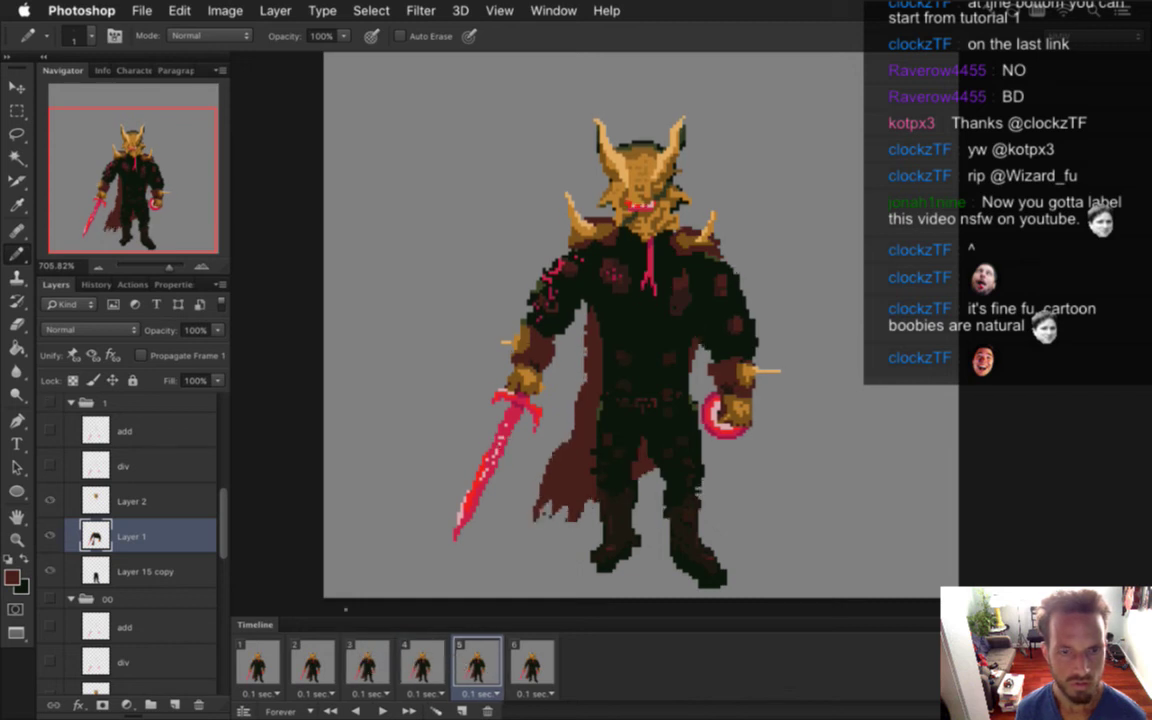
Select Layer 1 in group 11 on frame 5, ready the Eraser, and check the cape against frame 4
left_click_drag(223, 510, 204, 476)
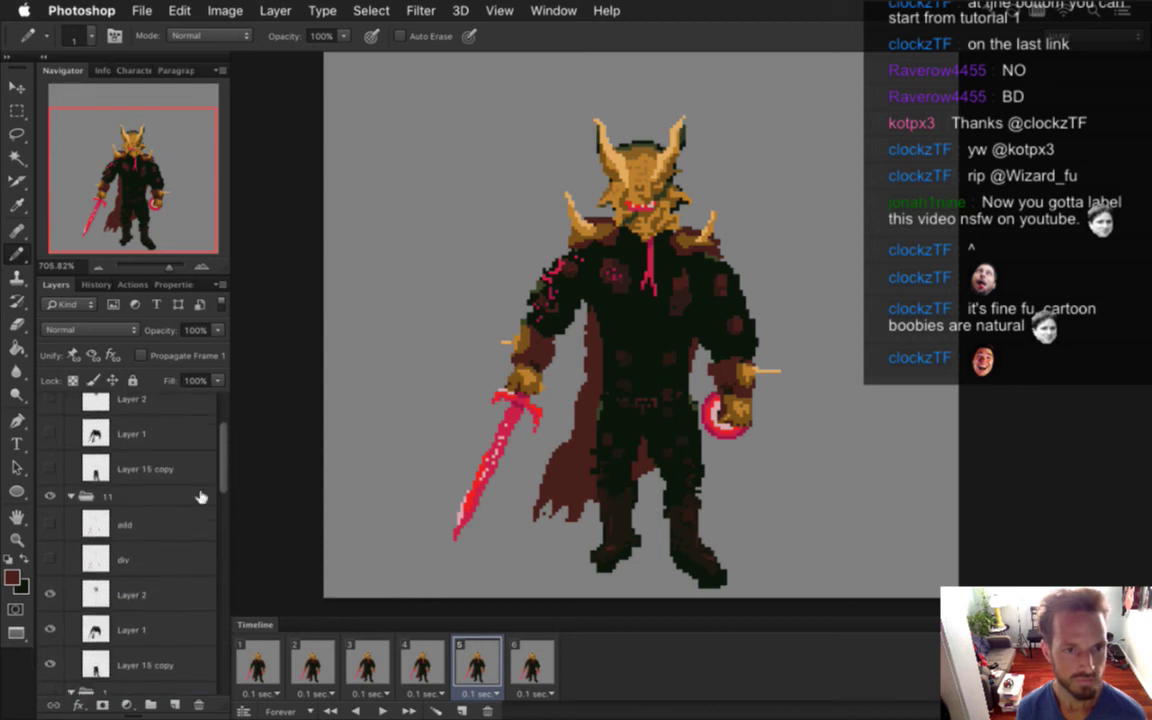
left_click(140, 629)
key("e")
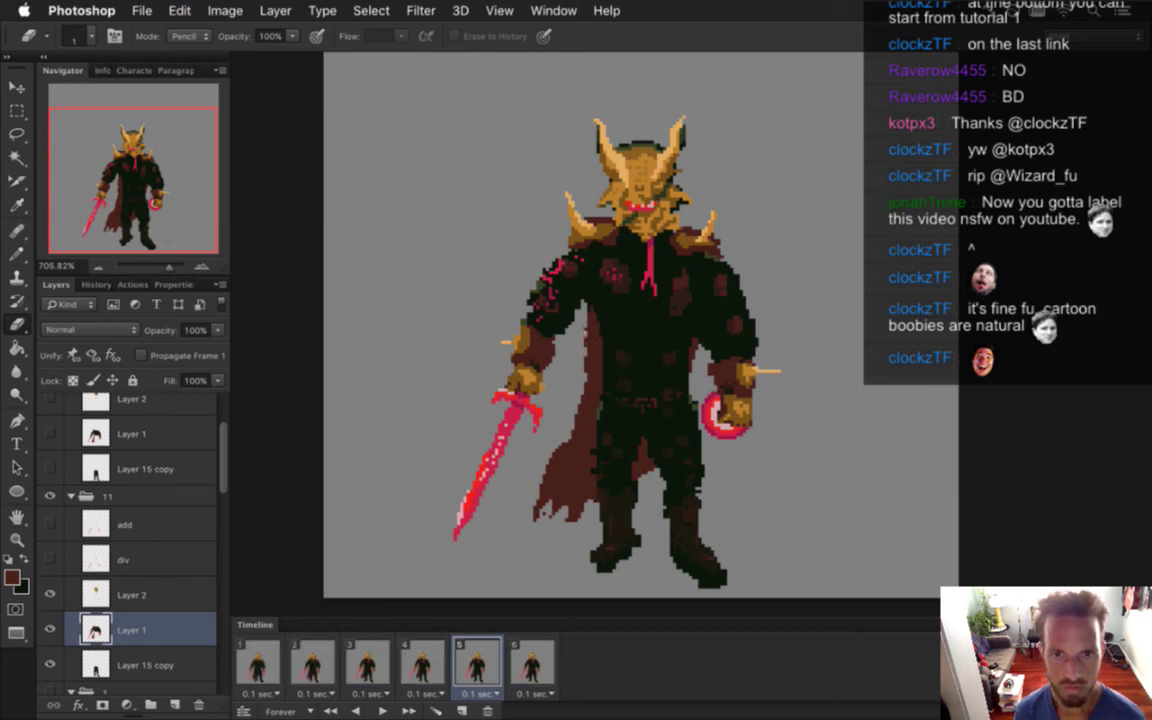
left_click(427, 655)
left_click(474, 655)
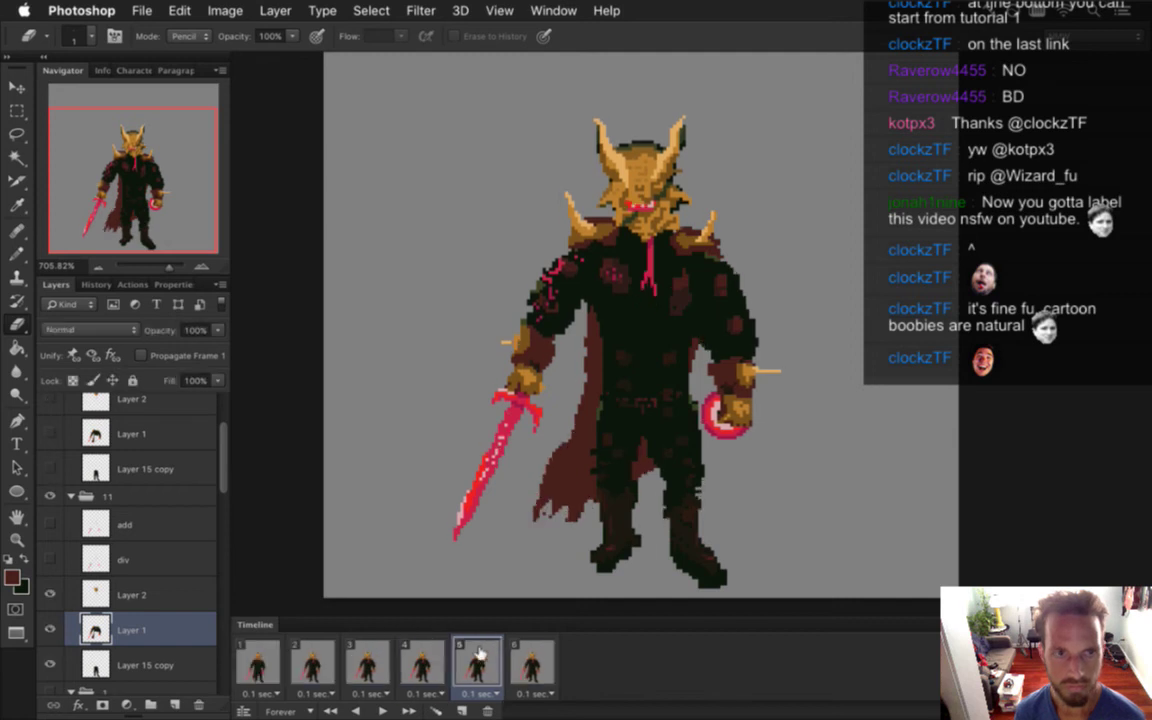
Go to frame 6 and make Layer 1 in group 00 the active layer
left_click(528, 657)
left_click_drag(223, 462, 217, 528)
scroll(218, 533, "down", 3)
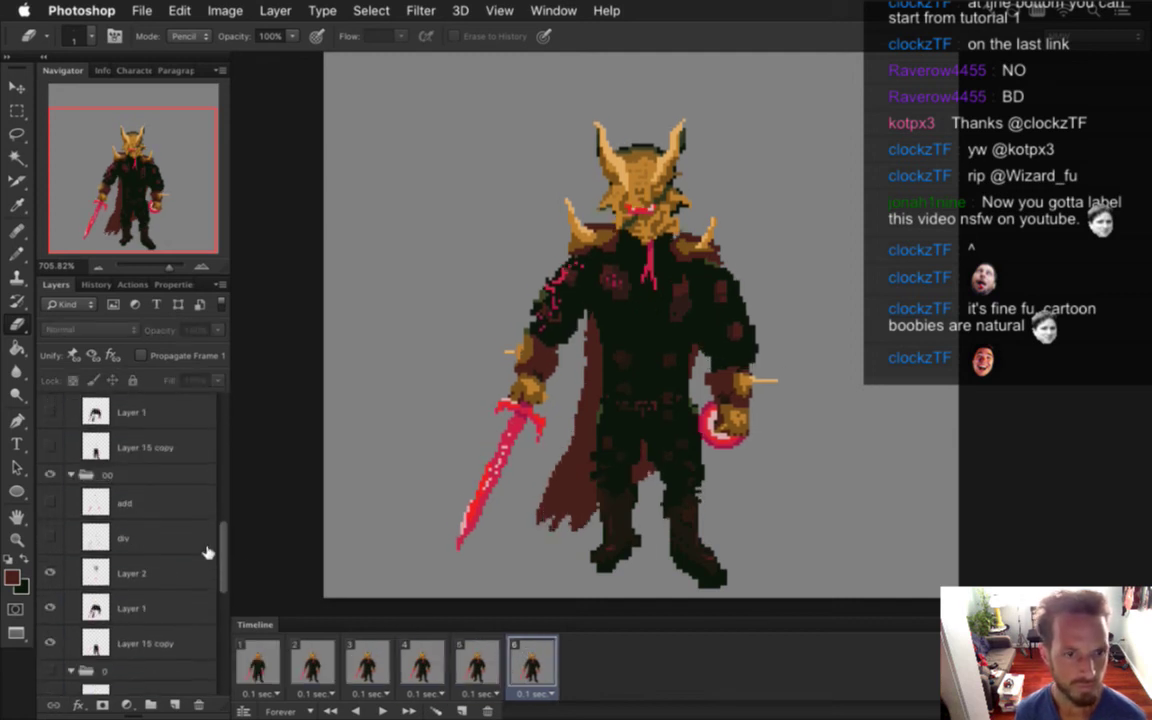
left_click(154, 600)
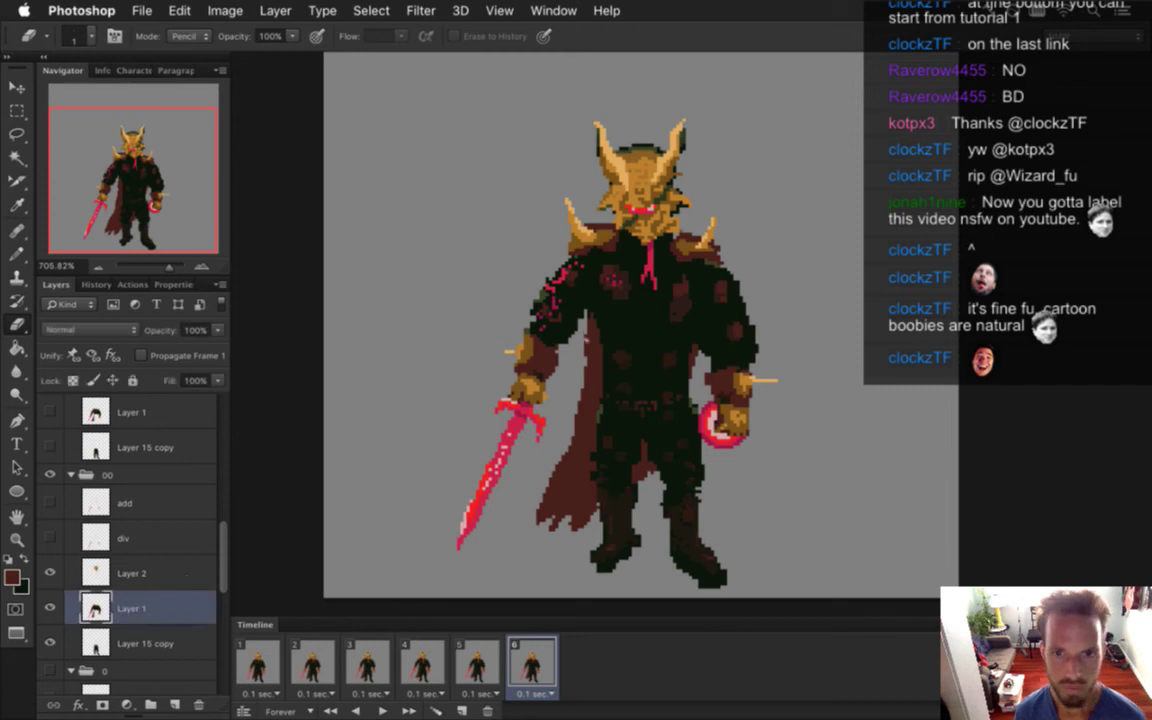
Check frames 4 and 1, and preview the animation from frame 1
left_click(449, 667)
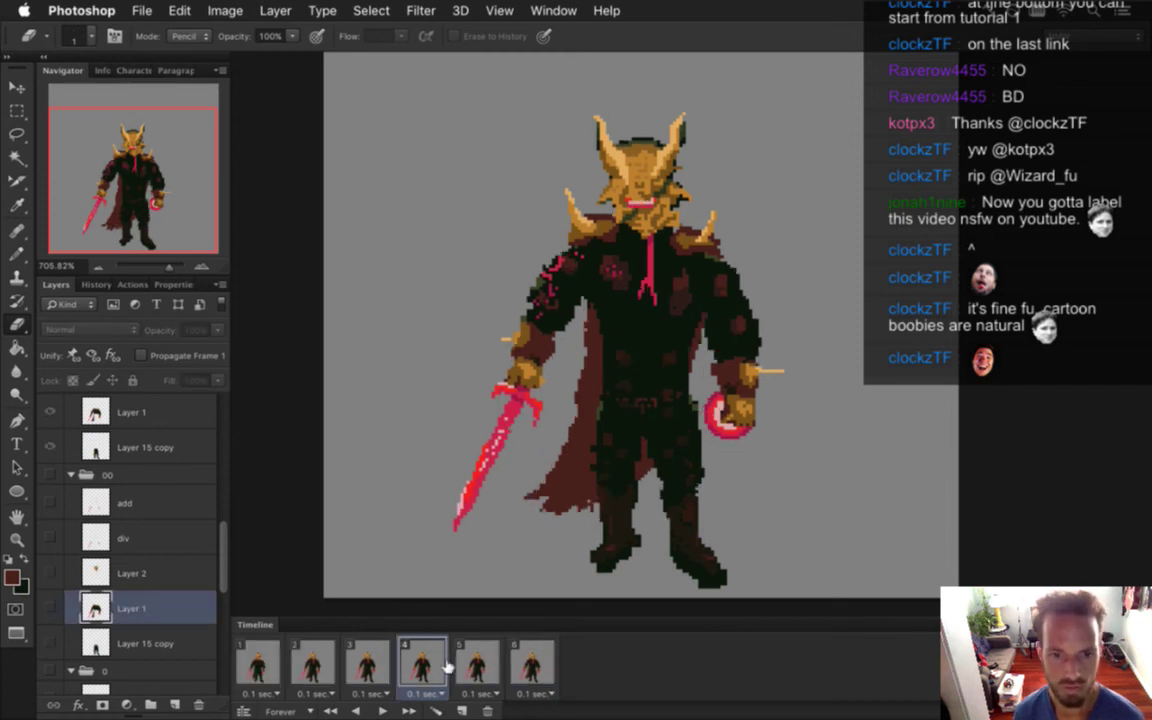
left_click(262, 662)
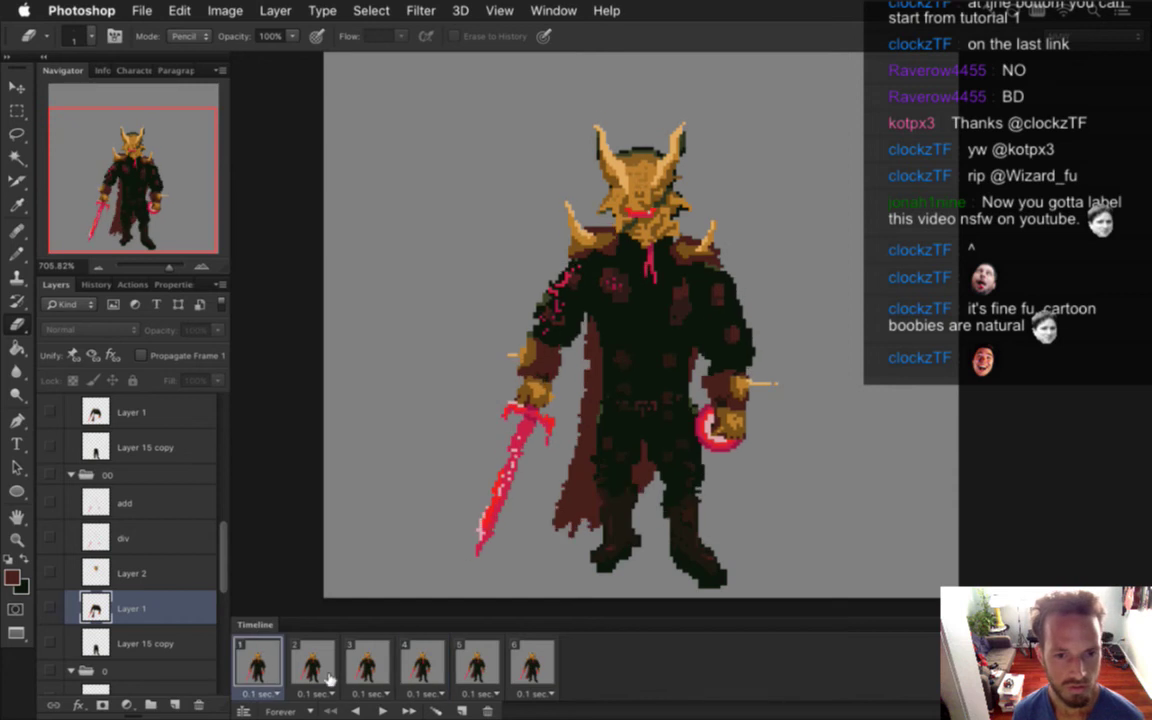
left_click(383, 711)
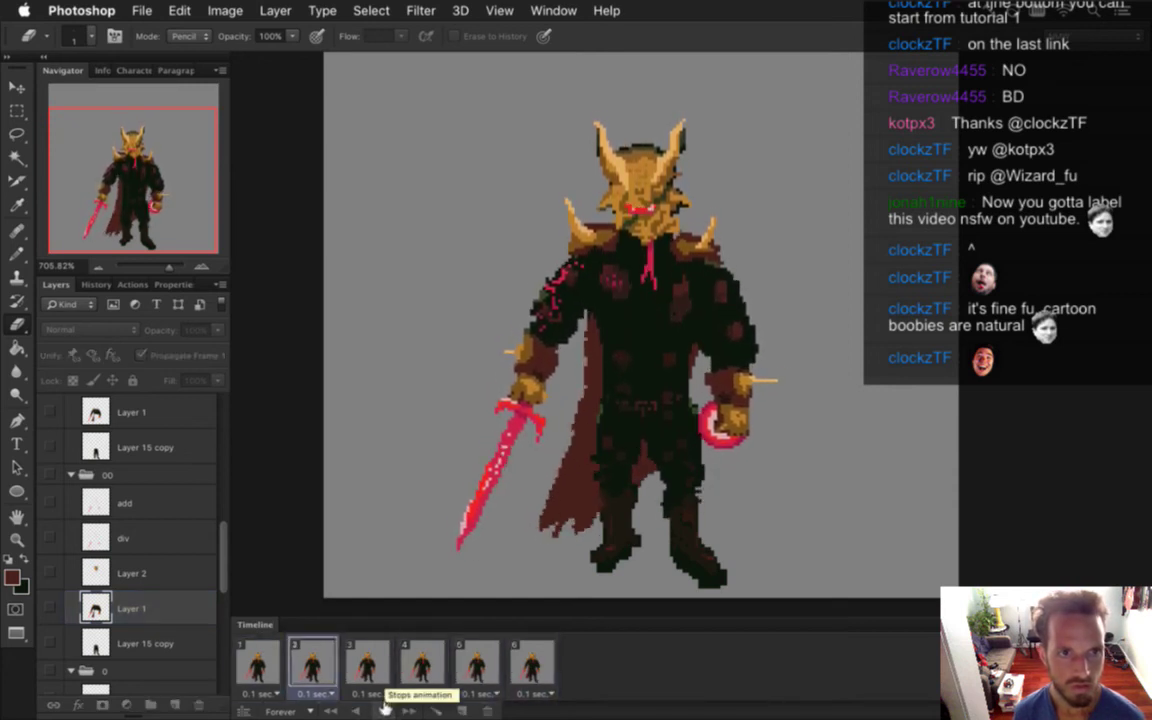
left_click(384, 709)
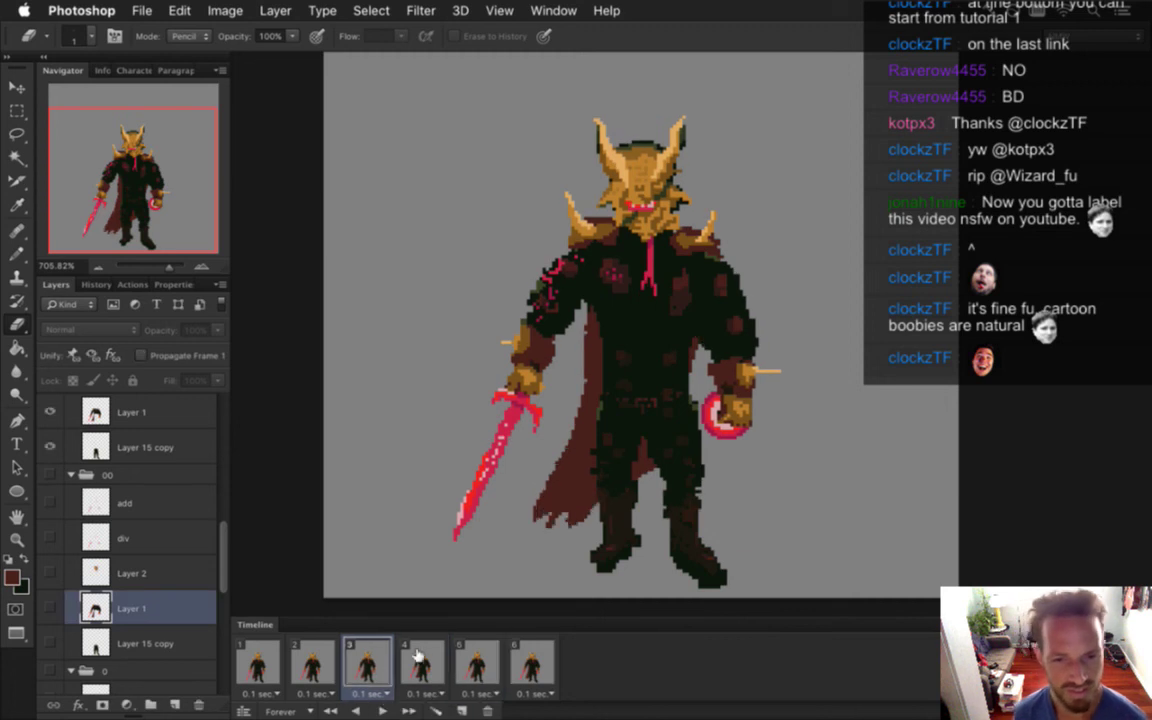
Step through frames 1 to 4 to examine how the cape swings outward
left_click(436, 655)
left_click(370, 662)
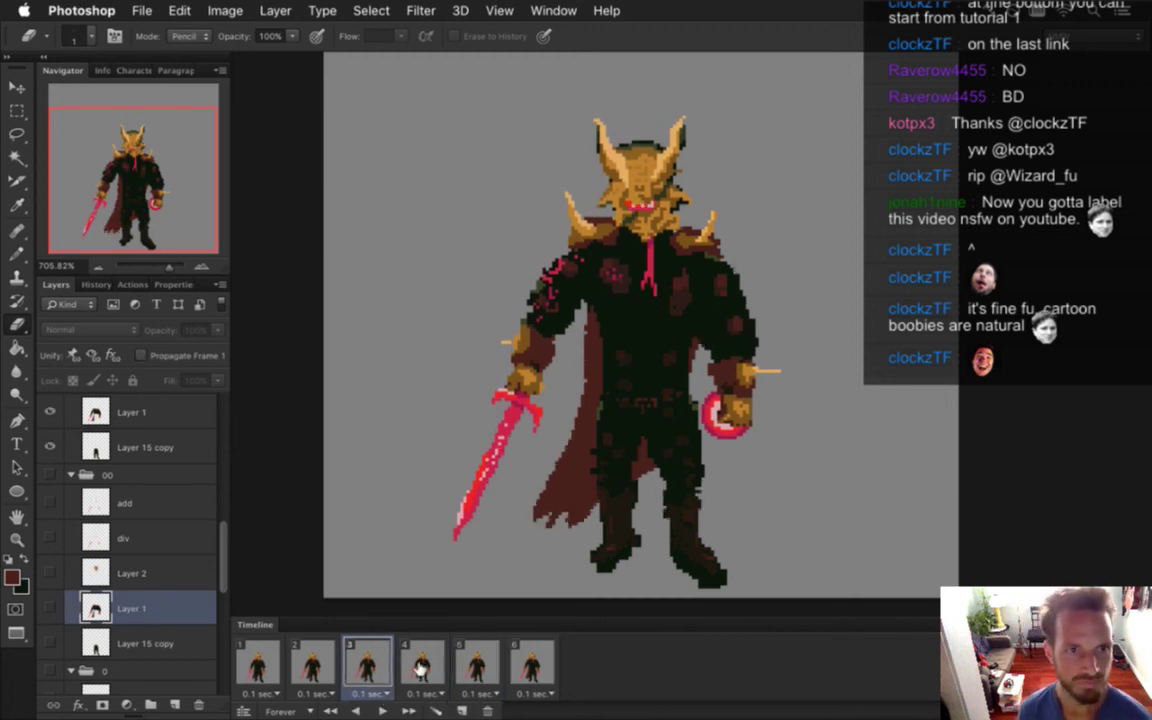
left_click(322, 663)
left_click(283, 663)
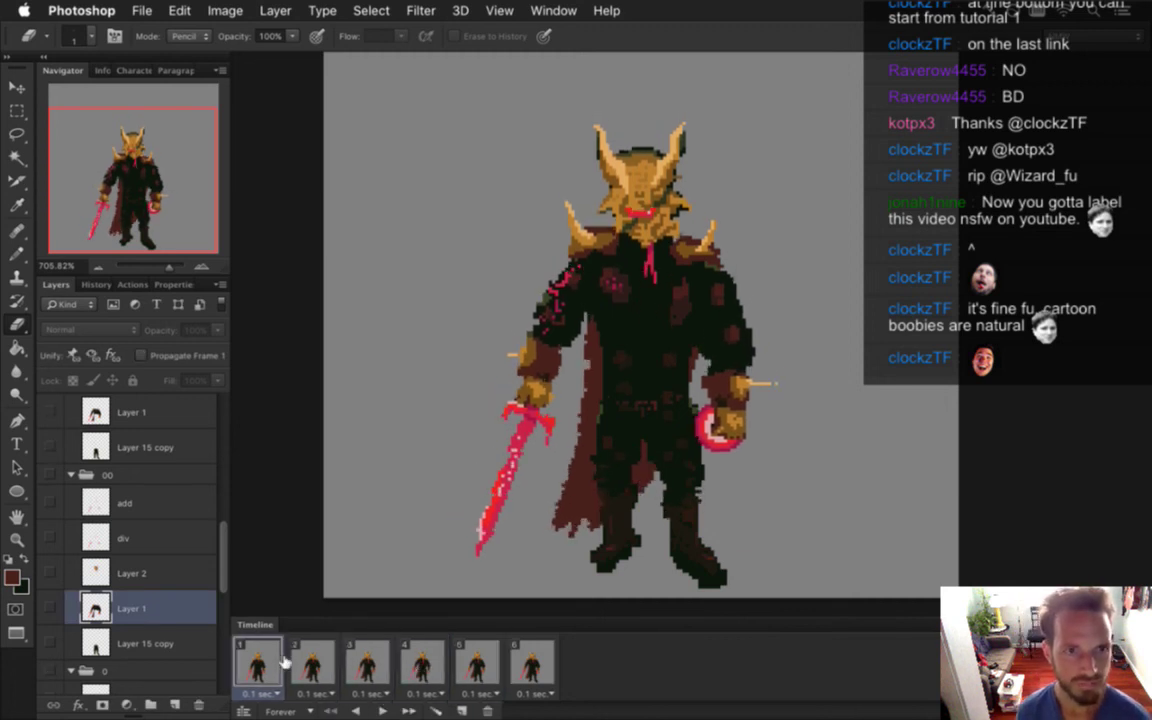
left_click(312, 660)
left_click(370, 668)
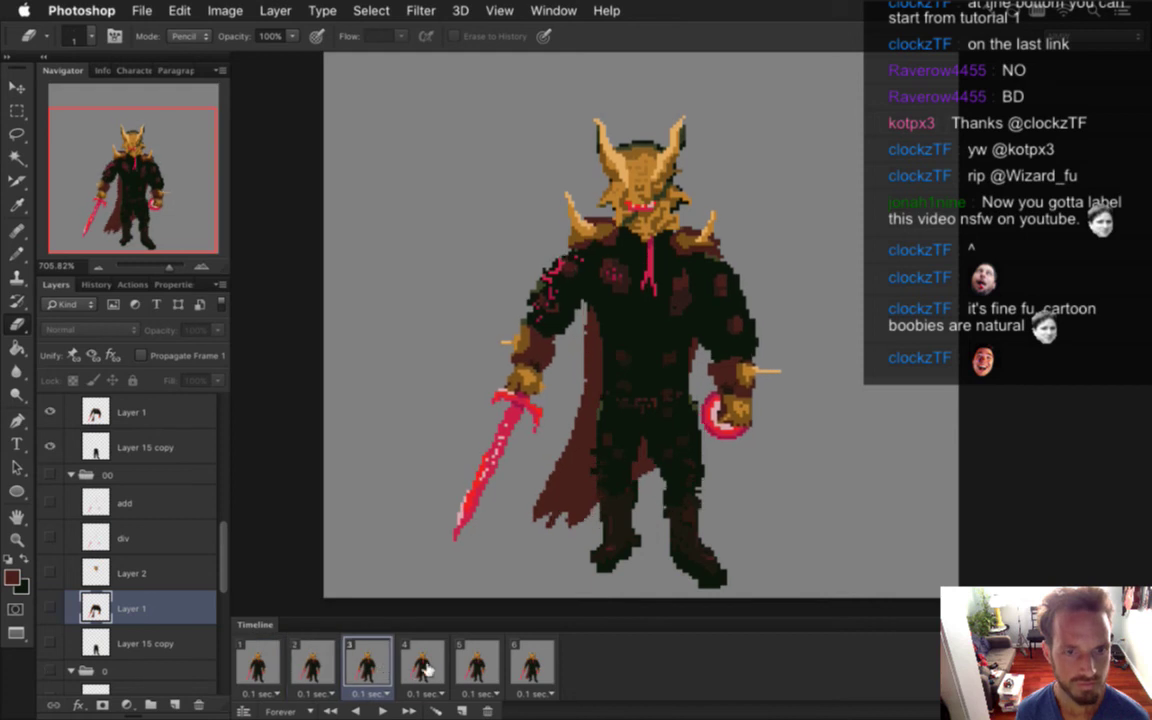
Make Layer 1 in frame 4's visible group the active layer, and compare the cape between frames 3 and 4
left_click(427, 672)
left_click(368, 668)
left_click(424, 668)
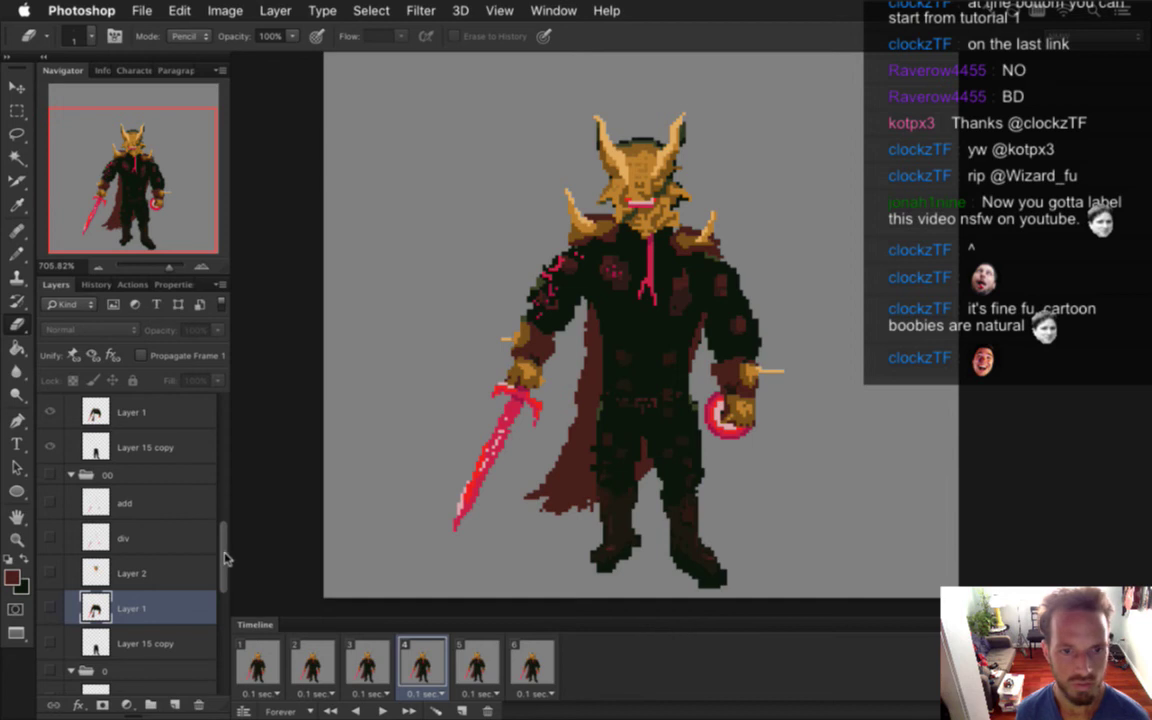
scroll(214, 504, "up", 8)
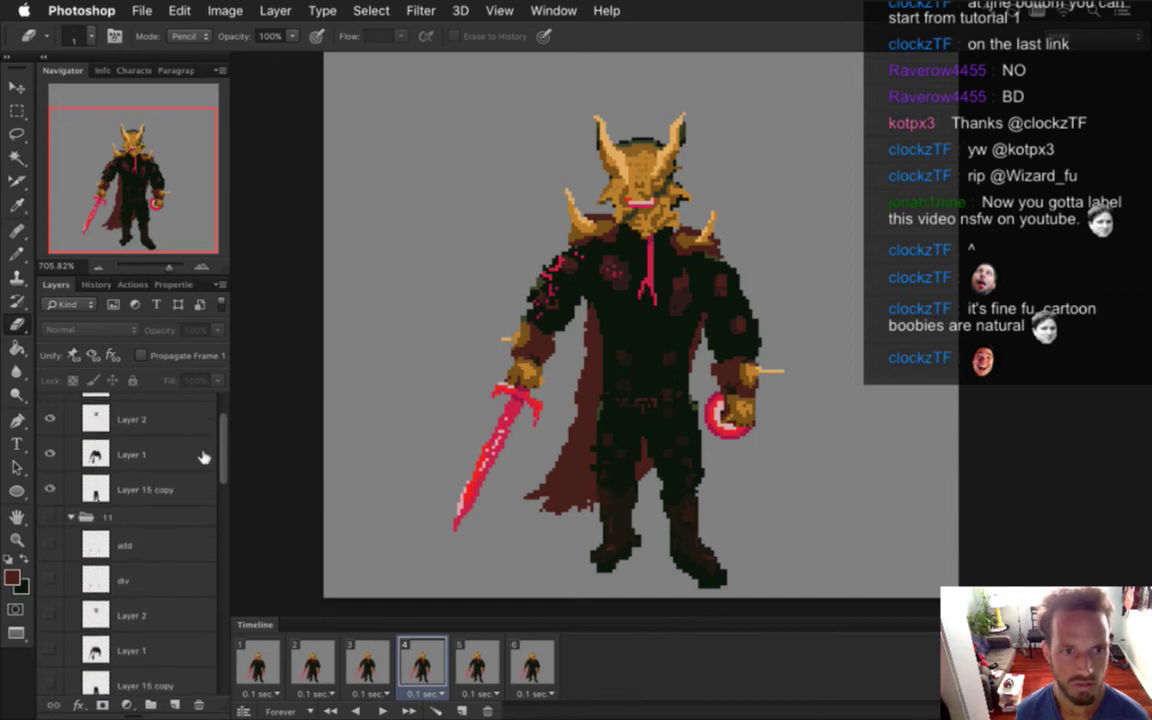
left_click(178, 453)
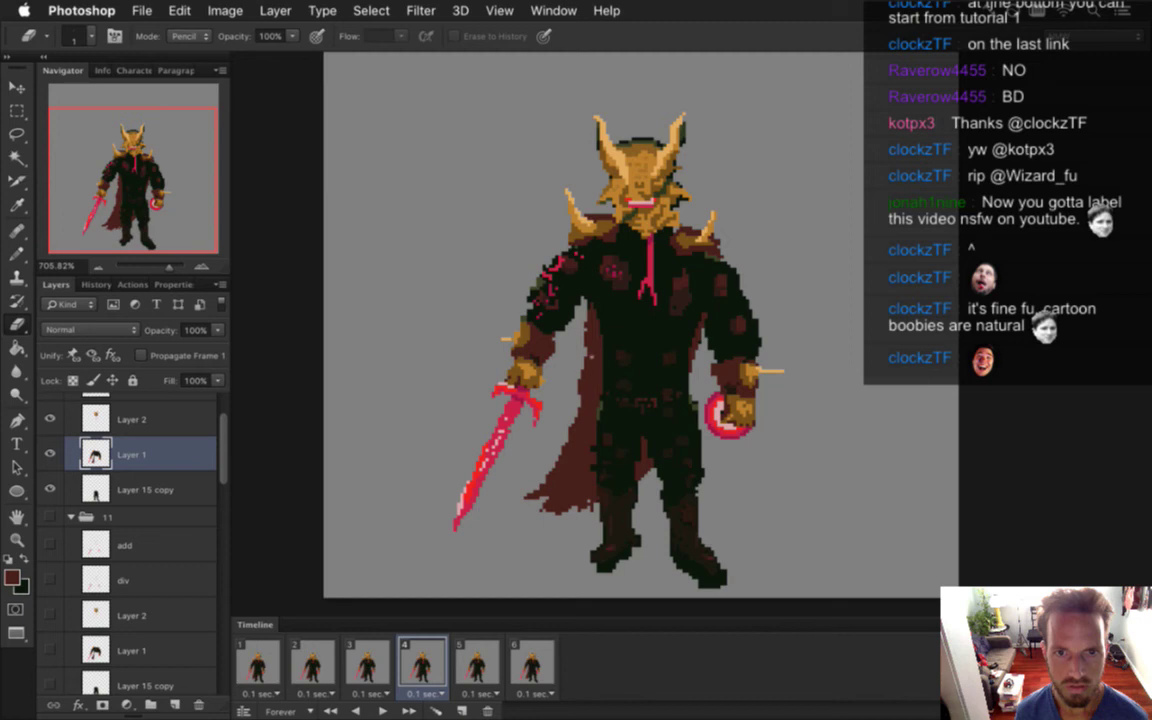
left_click(368, 662)
left_click(424, 663)
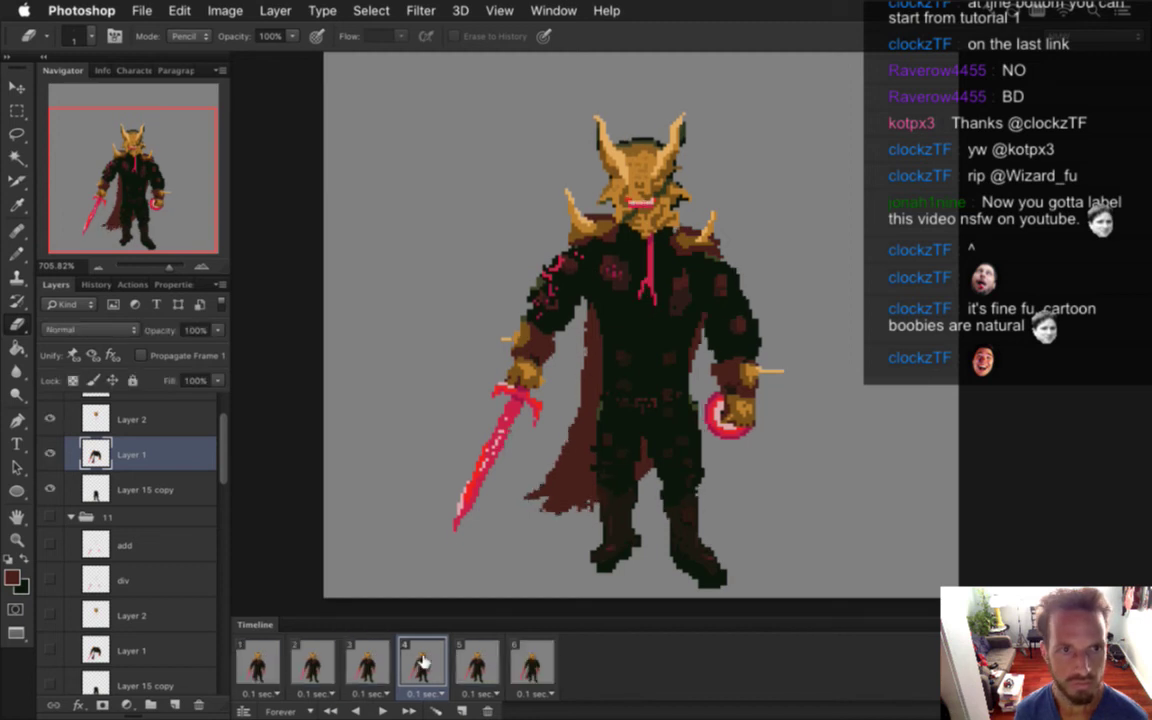
Preview the animation and step through the frames to examine how the cape moves into frame 4
left_click(480, 656)
left_click(518, 651)
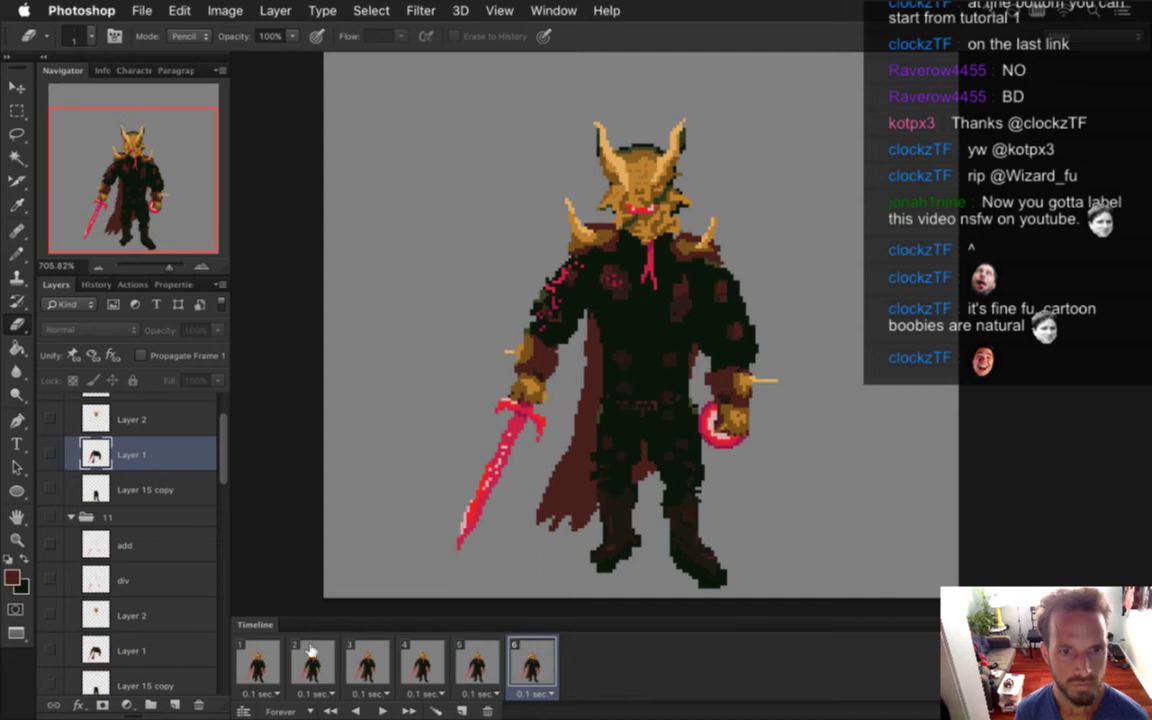
key("space")
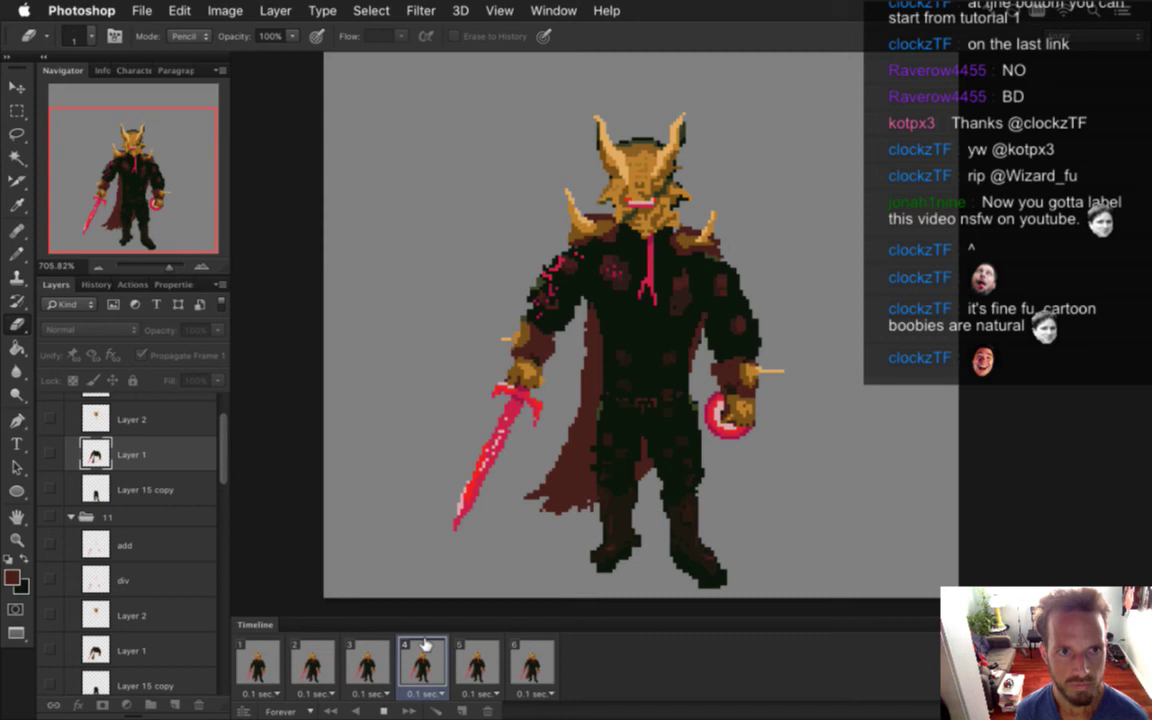
left_click(384, 710)
left_click(378, 656)
left_click(419, 657)
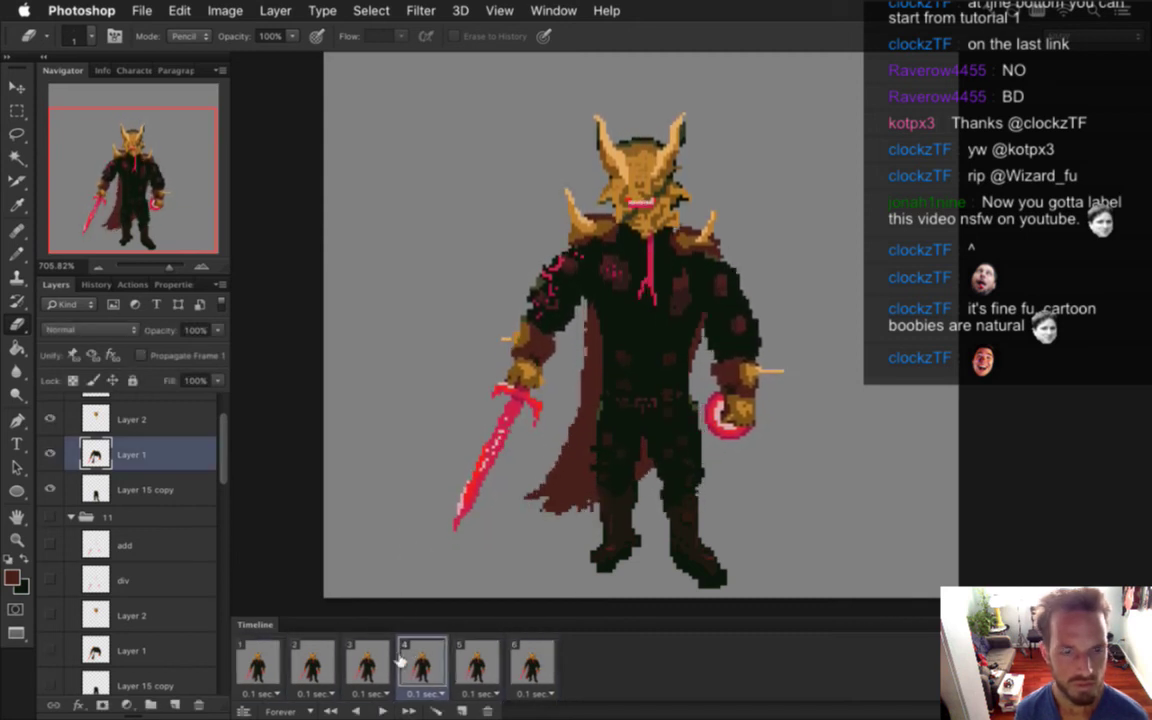
left_click(298, 654)
left_click(258, 651)
left_click(291, 656)
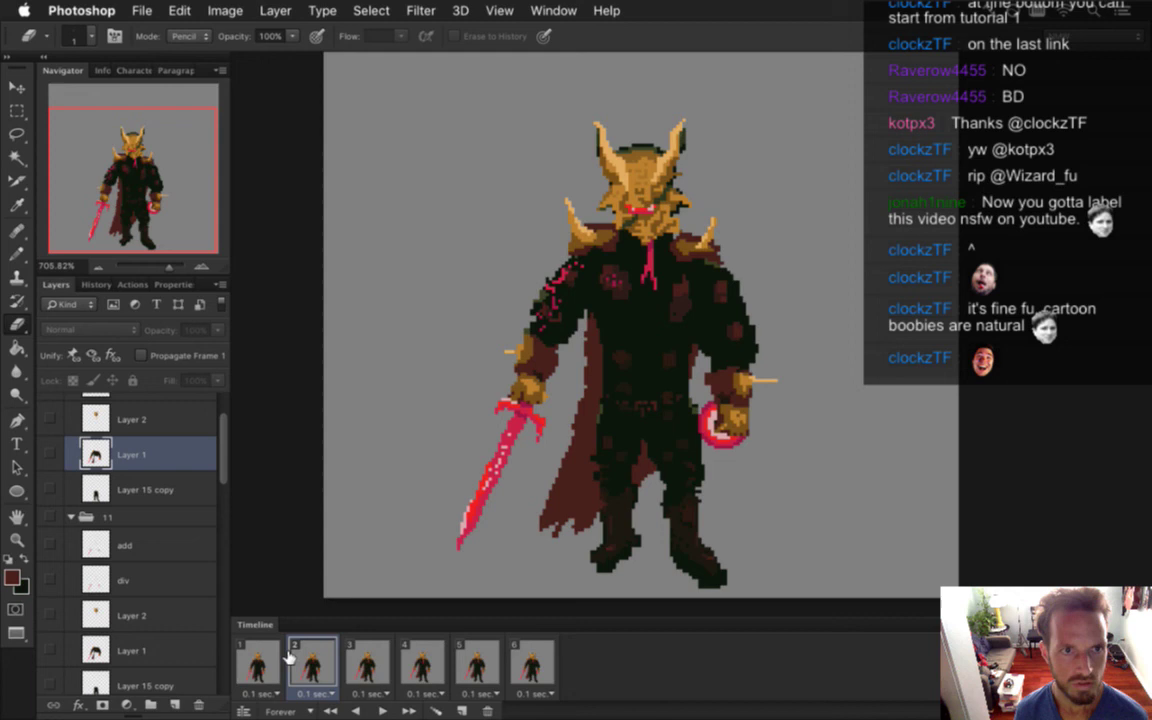
left_click(358, 649)
left_click(425, 652)
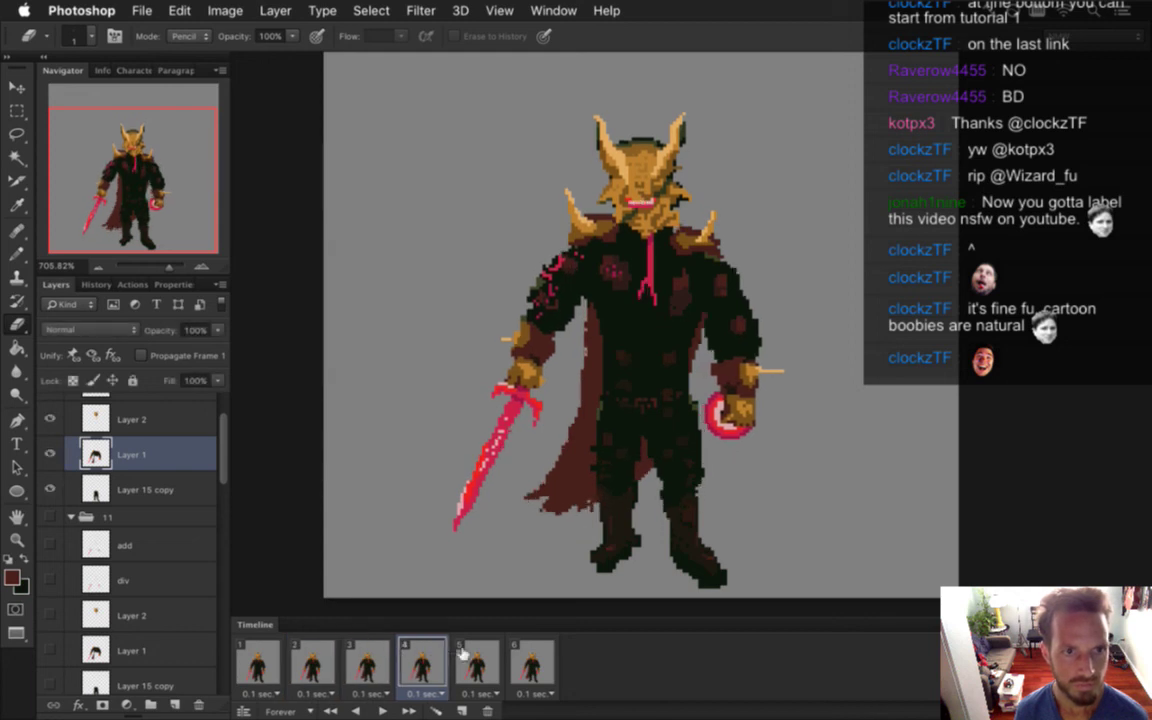
On frame 5, select the lower part of the cape on Layer 1 in group 11 and nudge it two pixels right
left_click(474, 652)
left_click_drag(227, 452, 223, 489)
left_click(176, 504)
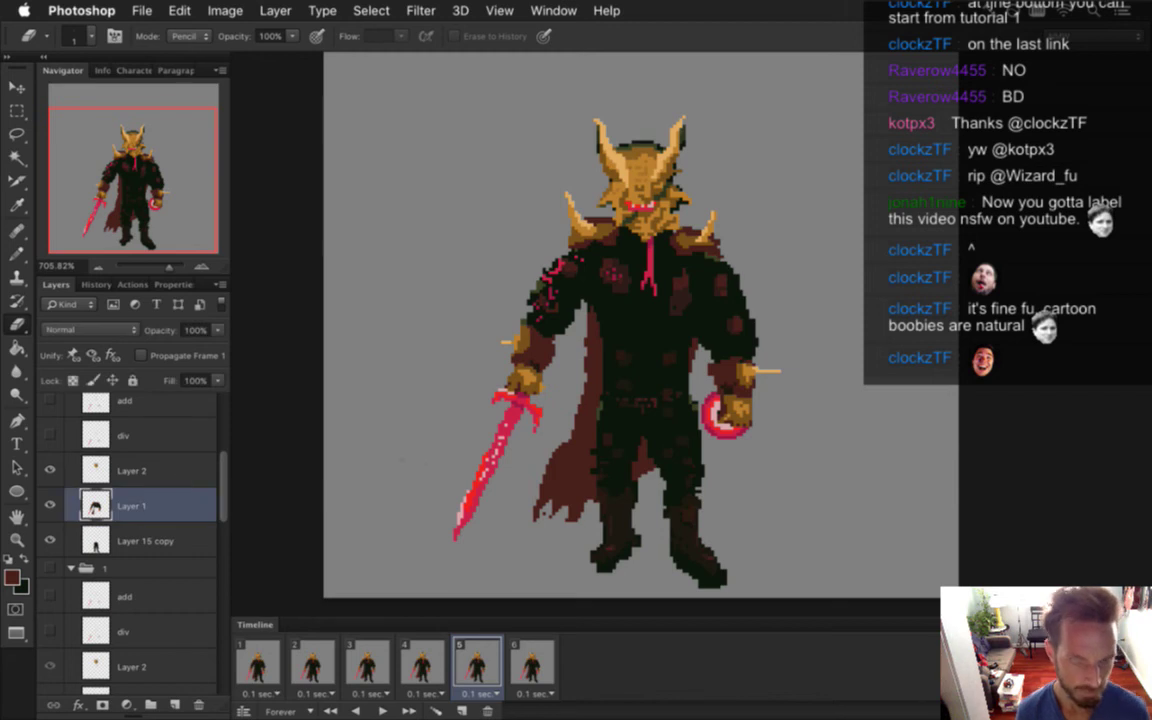
key("m")
left_click_drag(523, 437, 585, 544)
mouse_move(572, 446)
left_mouse_down()
mouse_move(584, 440)
mouse_move(571, 422)
left_mouse_up()
key("v")
key("Right")
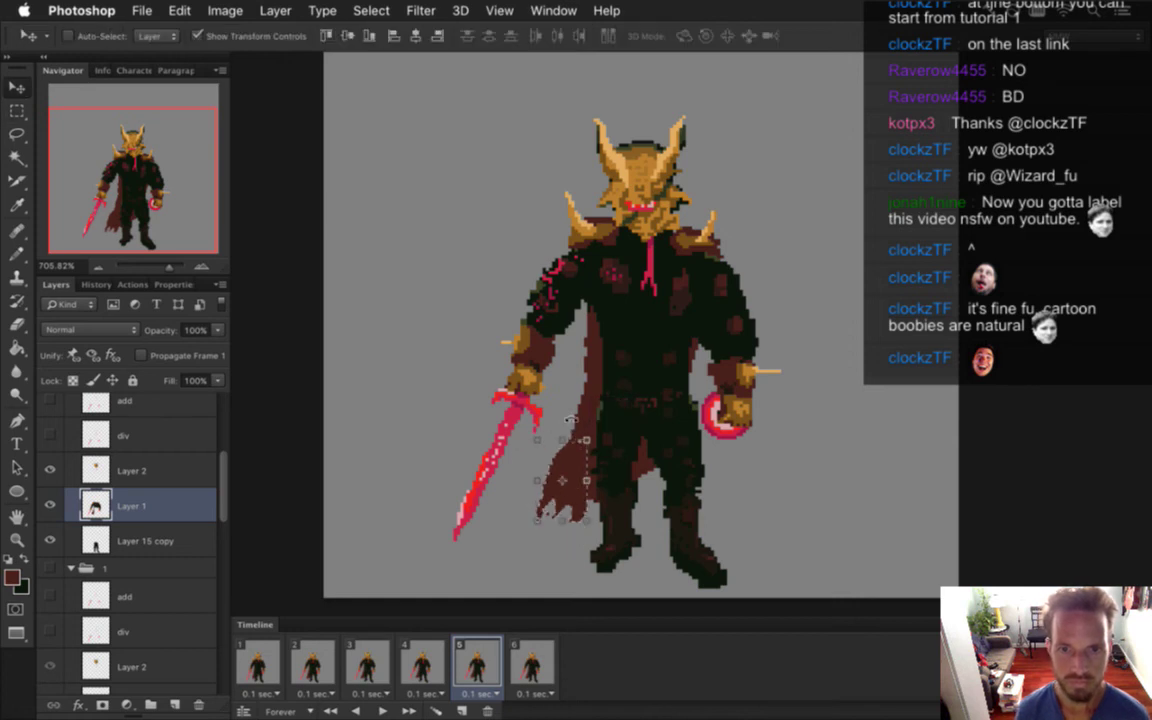
key("Right")
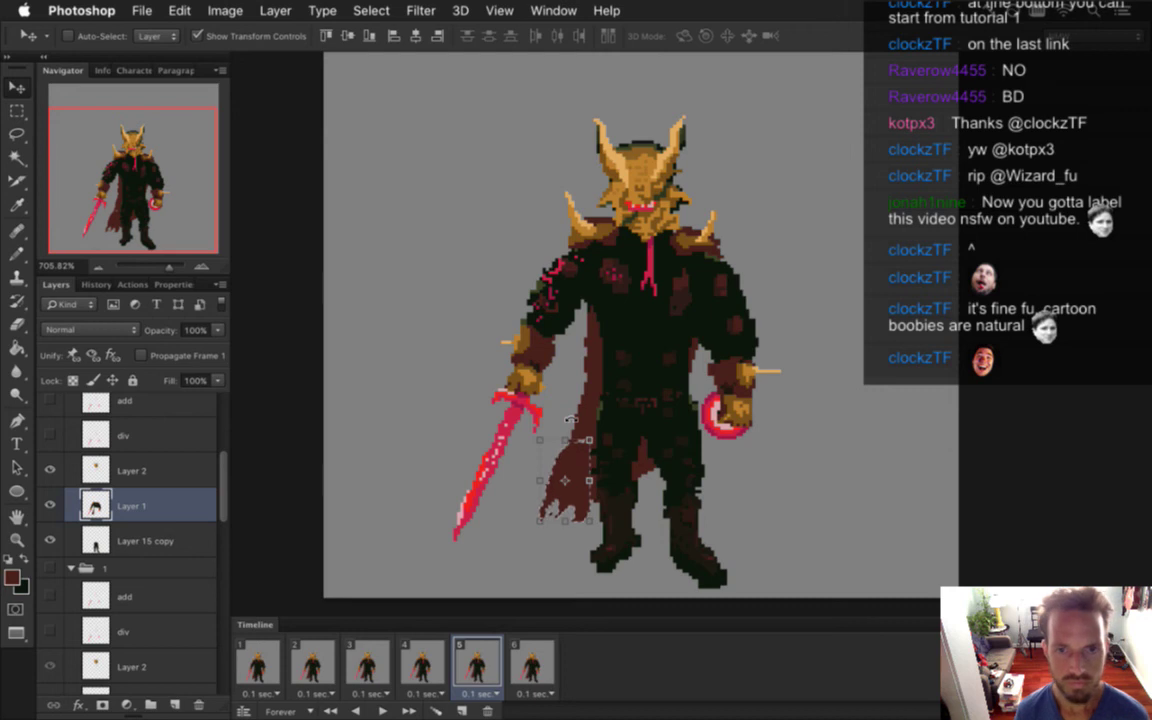
key("m")
key("super+d")
key("b")
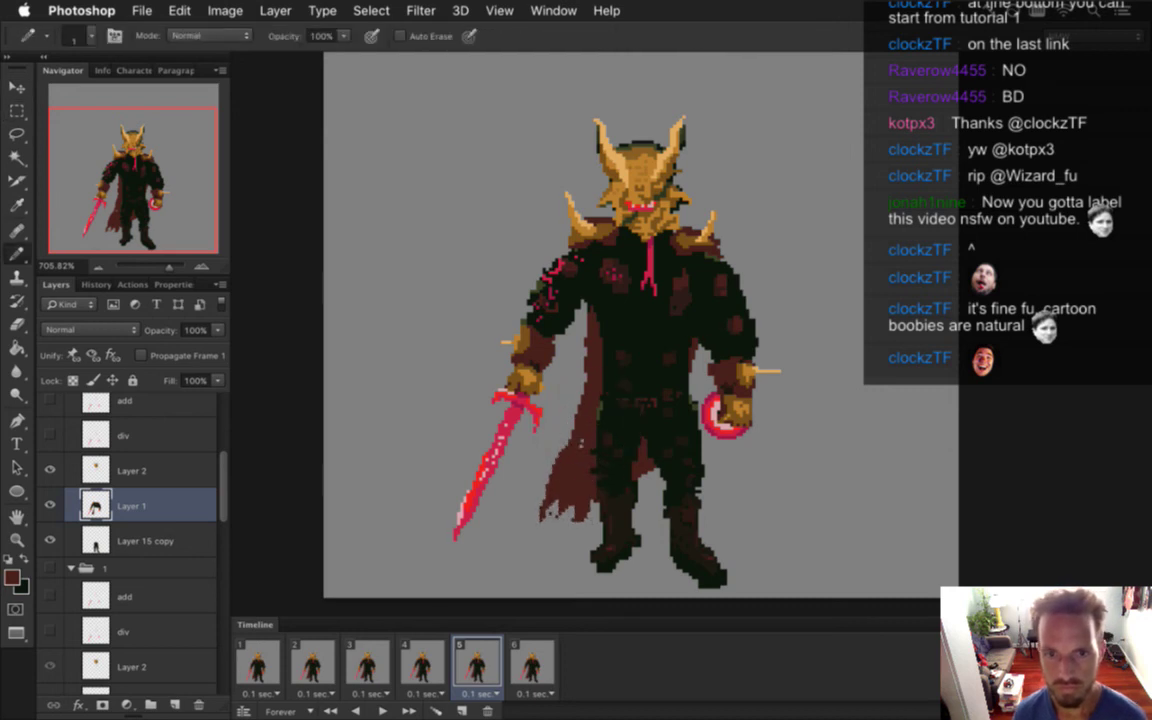
Check the cape across frames 3 to 6 and preview the animation from frame 6
left_click(368, 662)
left_click(444, 661)
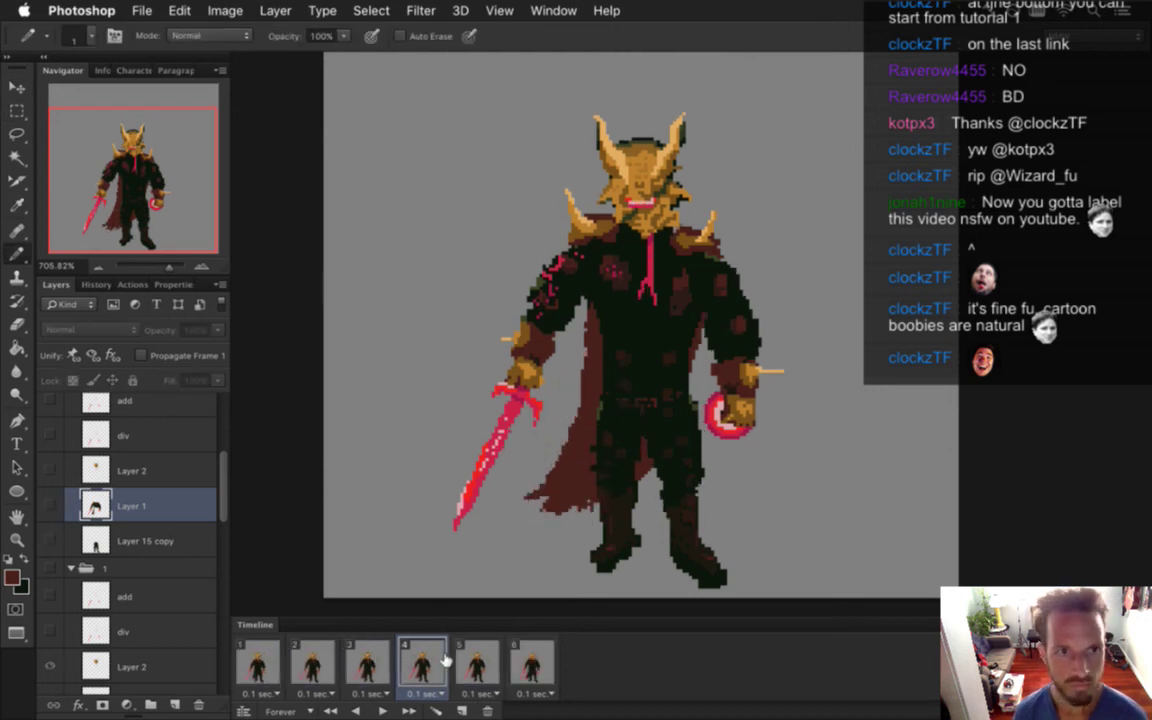
left_click(478, 660)
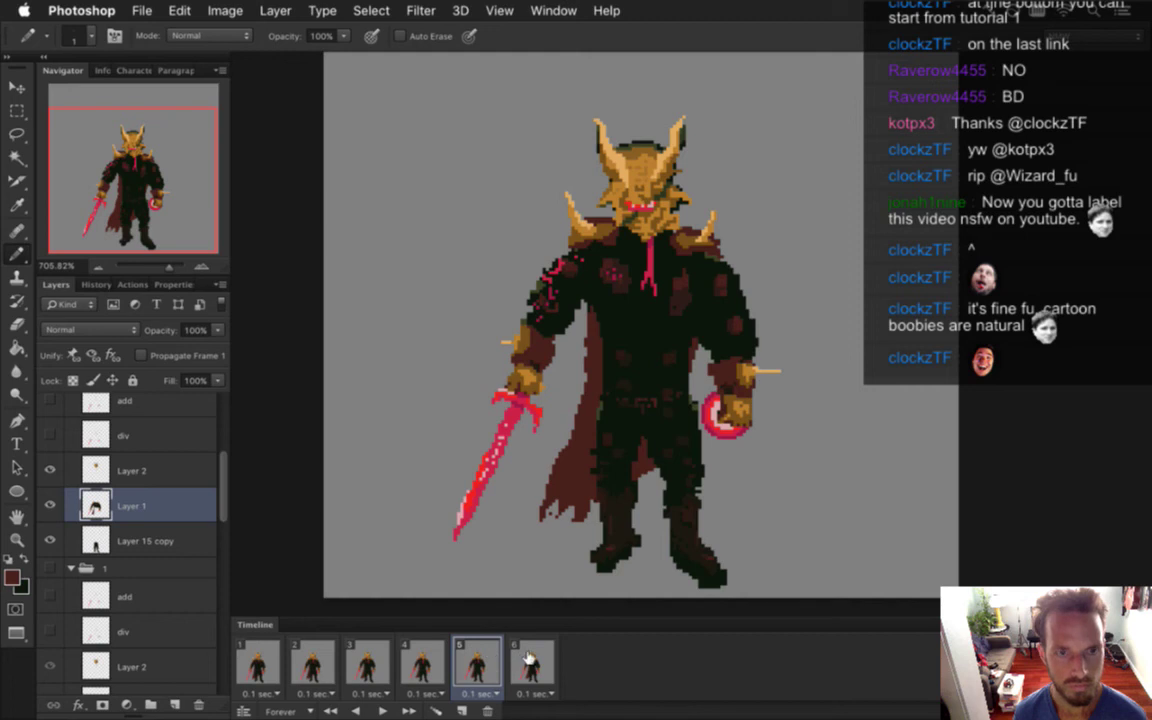
left_click(520, 659)
key("space")
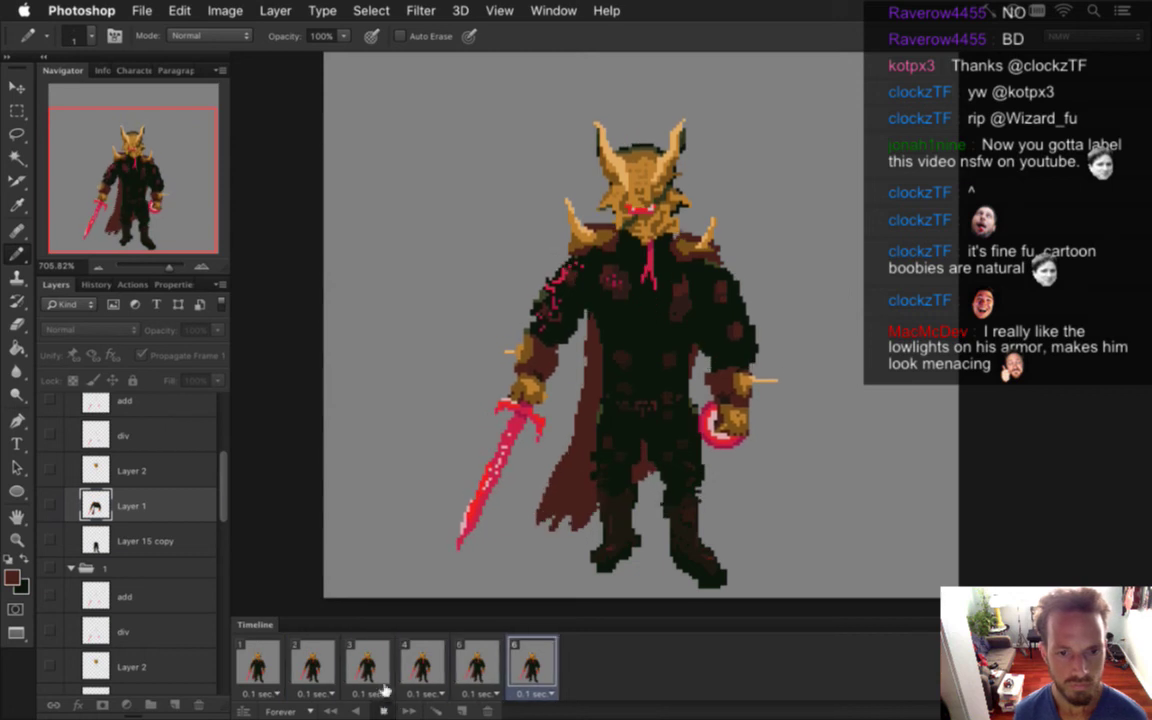
key("space")
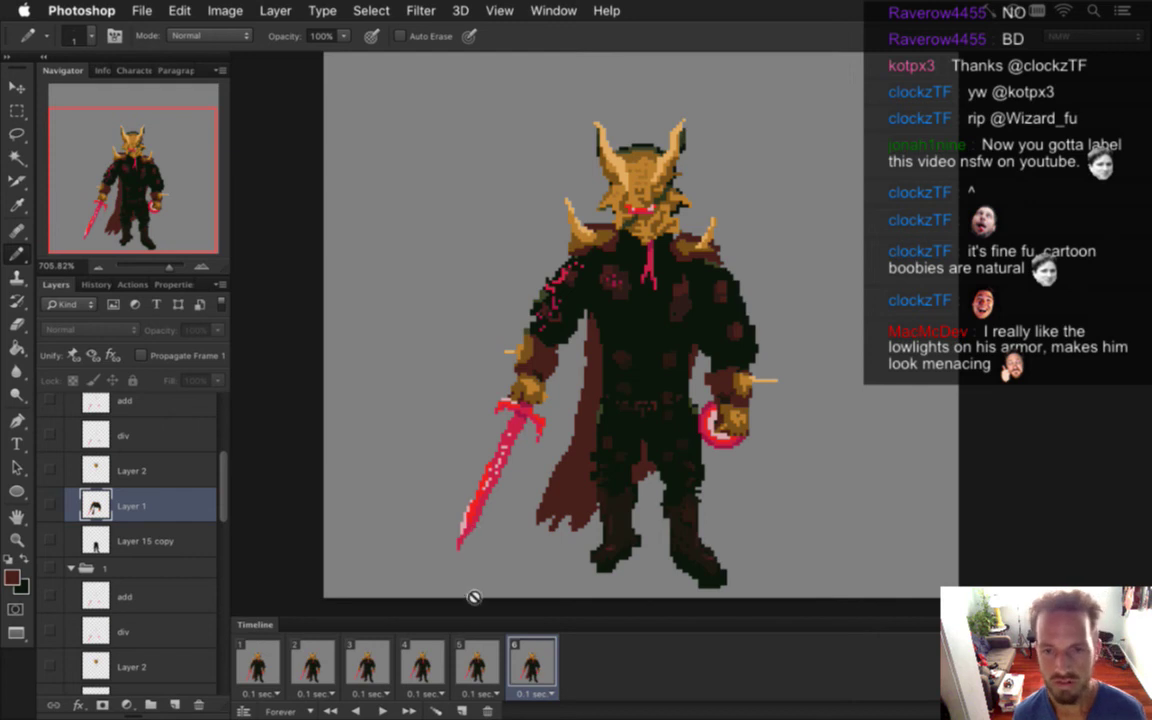
Try out the add and div glow layers of group 0 on frame 2 and hide them again
left_click(258, 665)
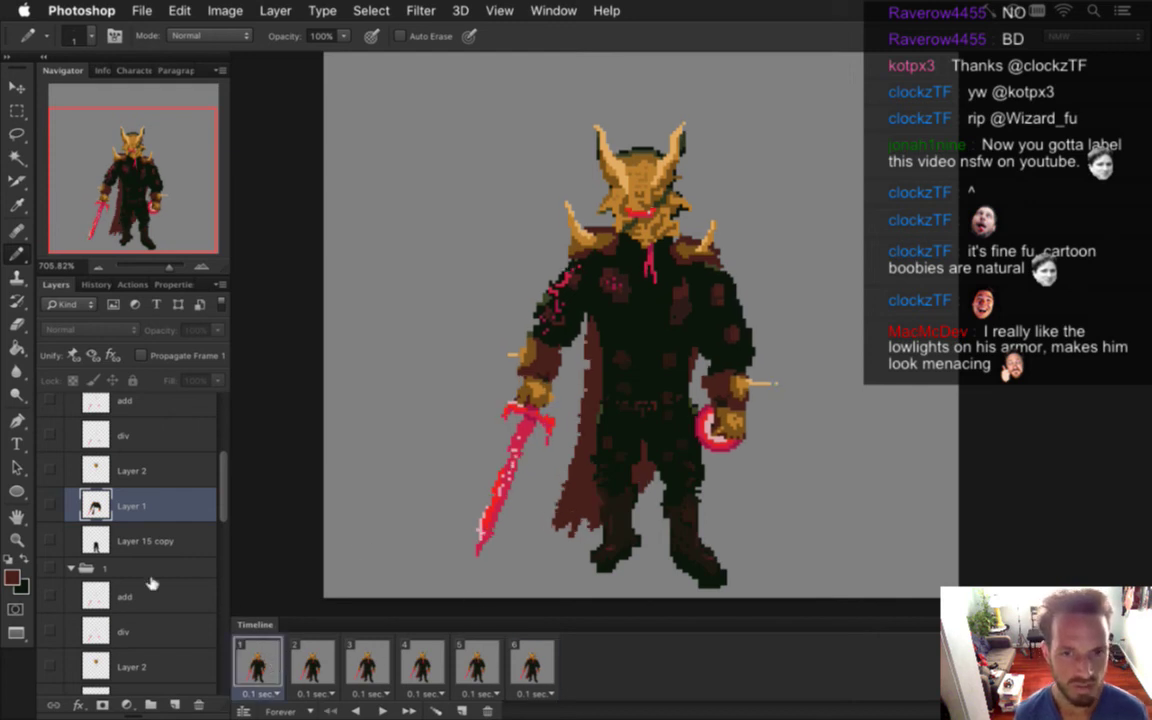
left_click(150, 568)
left_click(318, 665)
left_click_drag(224, 501, 217, 628)
left_click(50, 507)
left_click(51, 472)
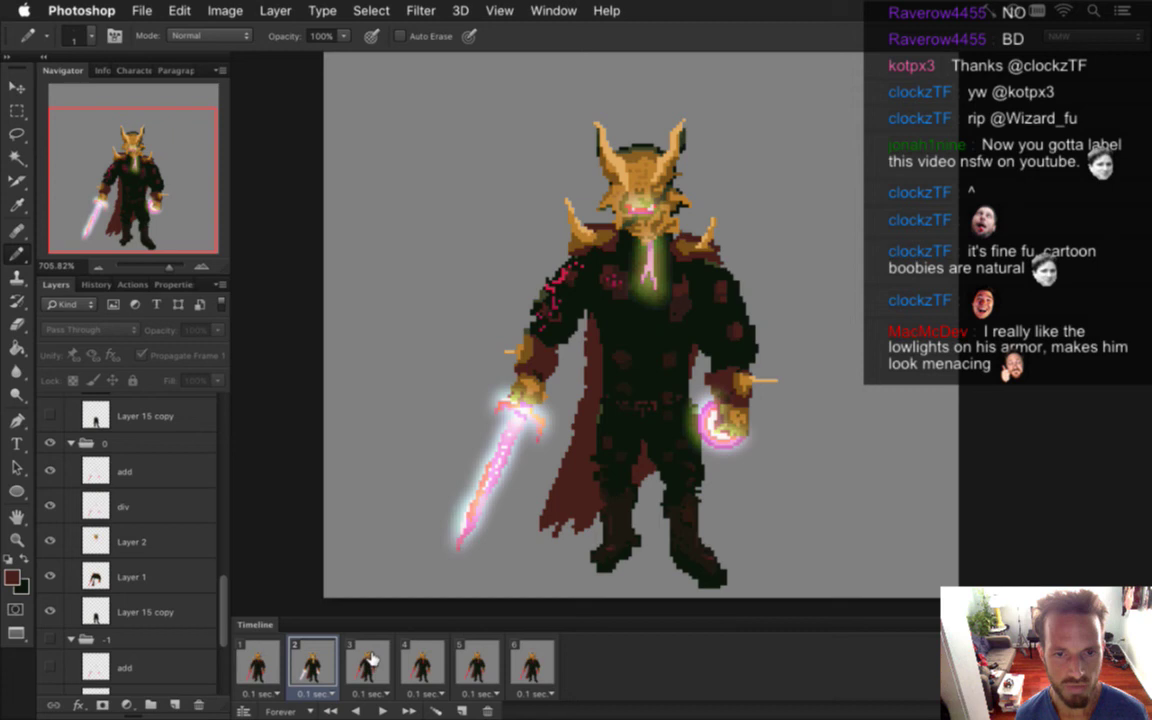
left_click_drag(55, 474, 50, 506)
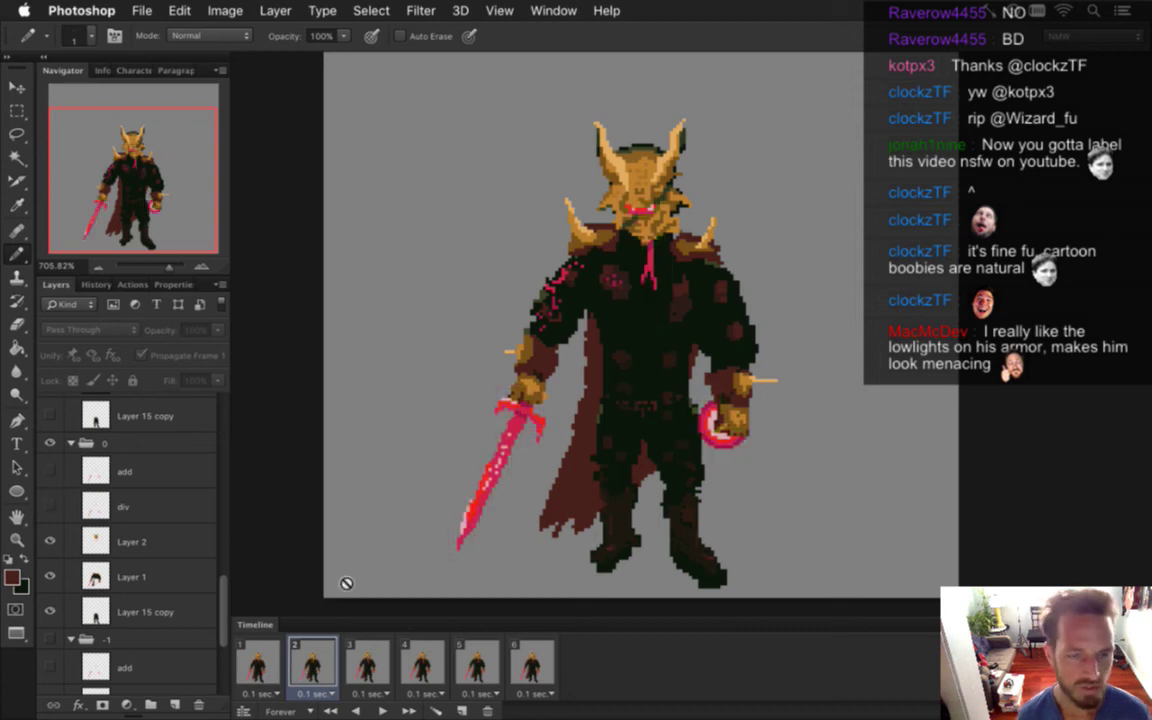
Step back and forth through frames 3 to 6 to compare the cape's lower edge
left_click(368, 664)
left_click(438, 664)
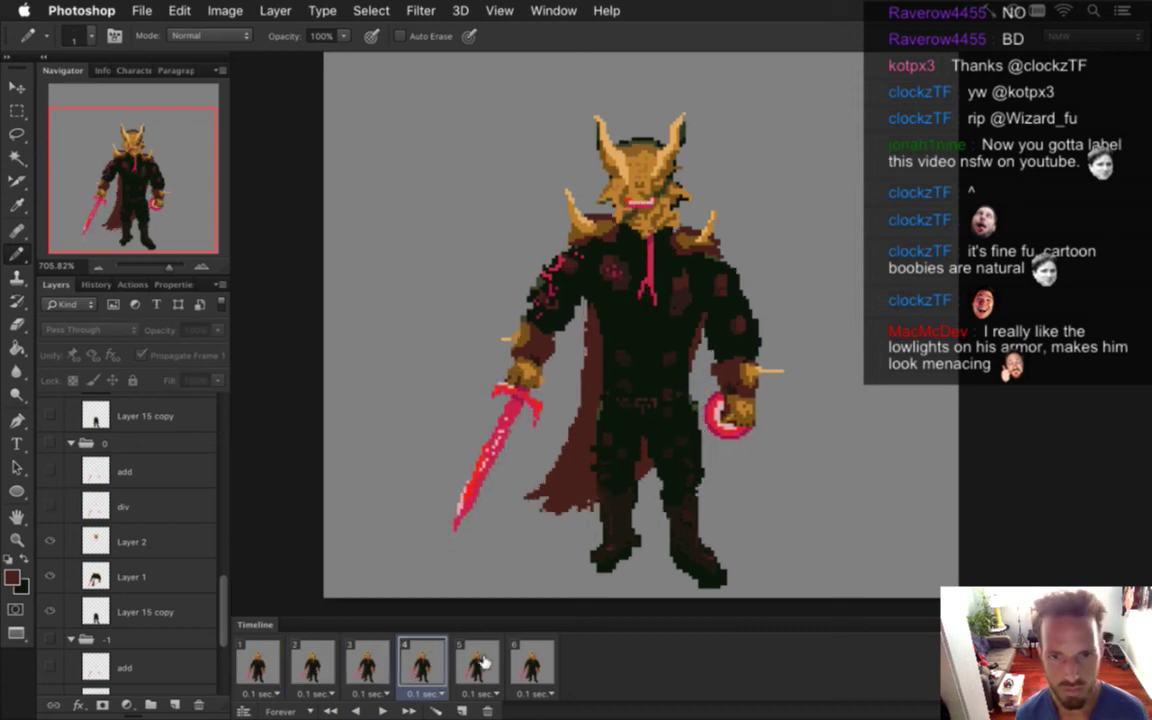
left_click(493, 660)
left_click(533, 661)
left_click(479, 658)
left_click(429, 655)
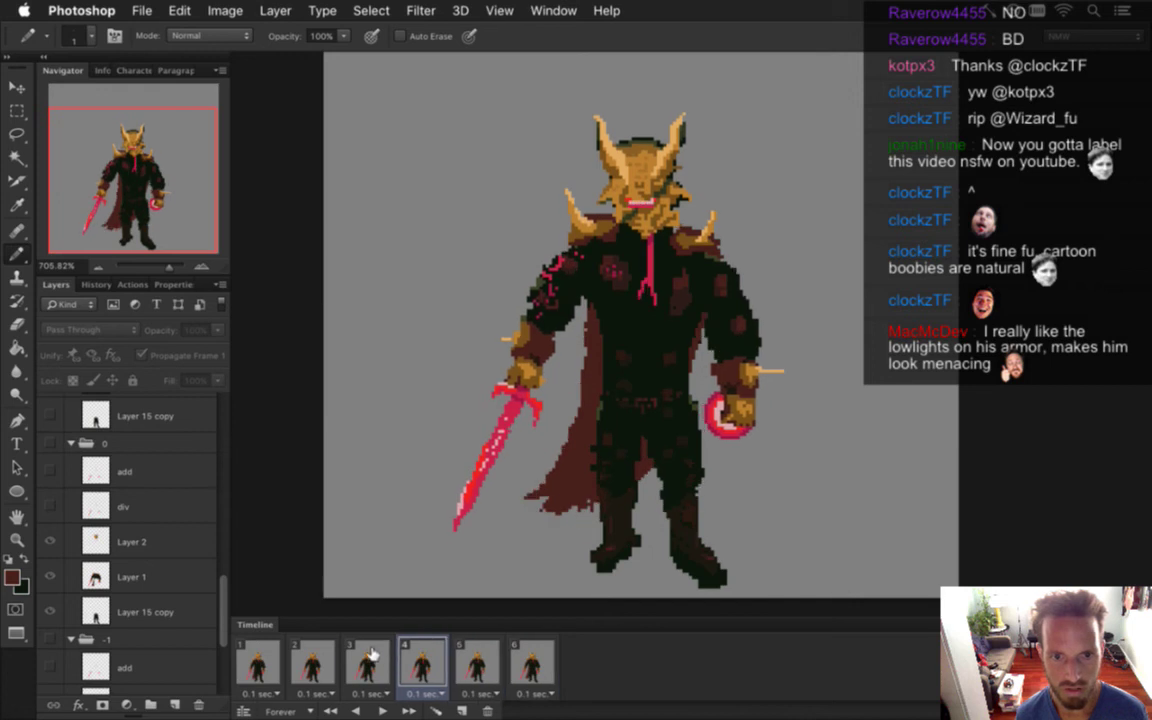
left_click(372, 655)
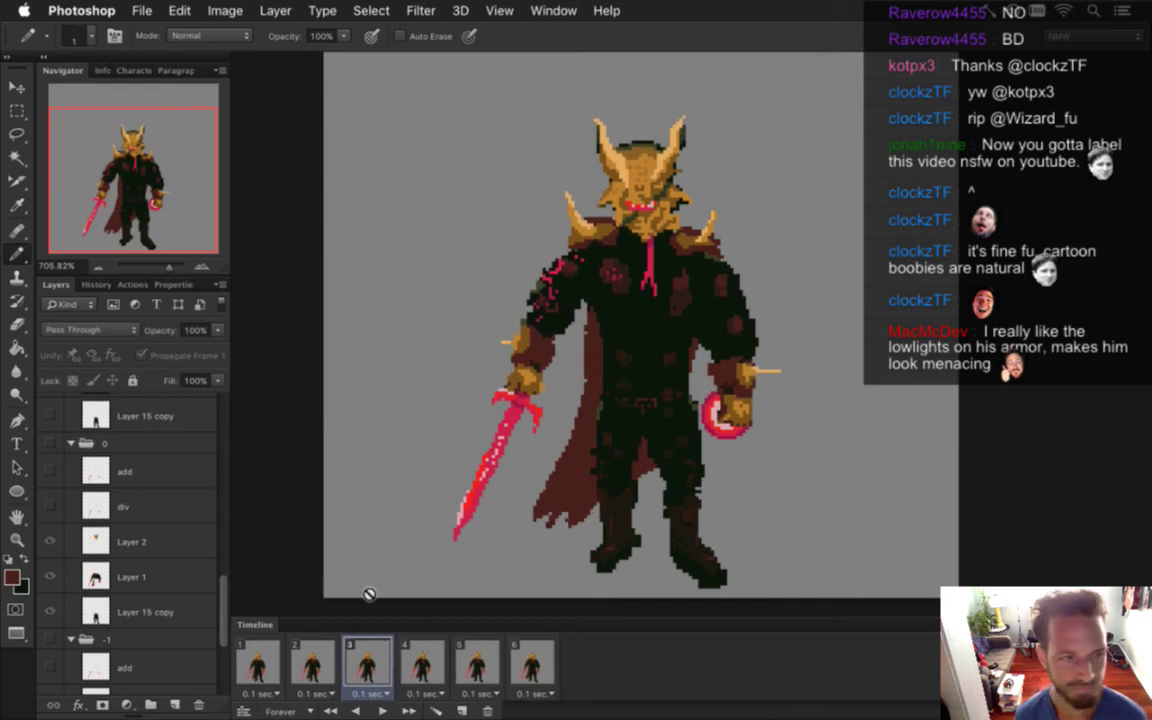
left_click(425, 661)
left_click(481, 660)
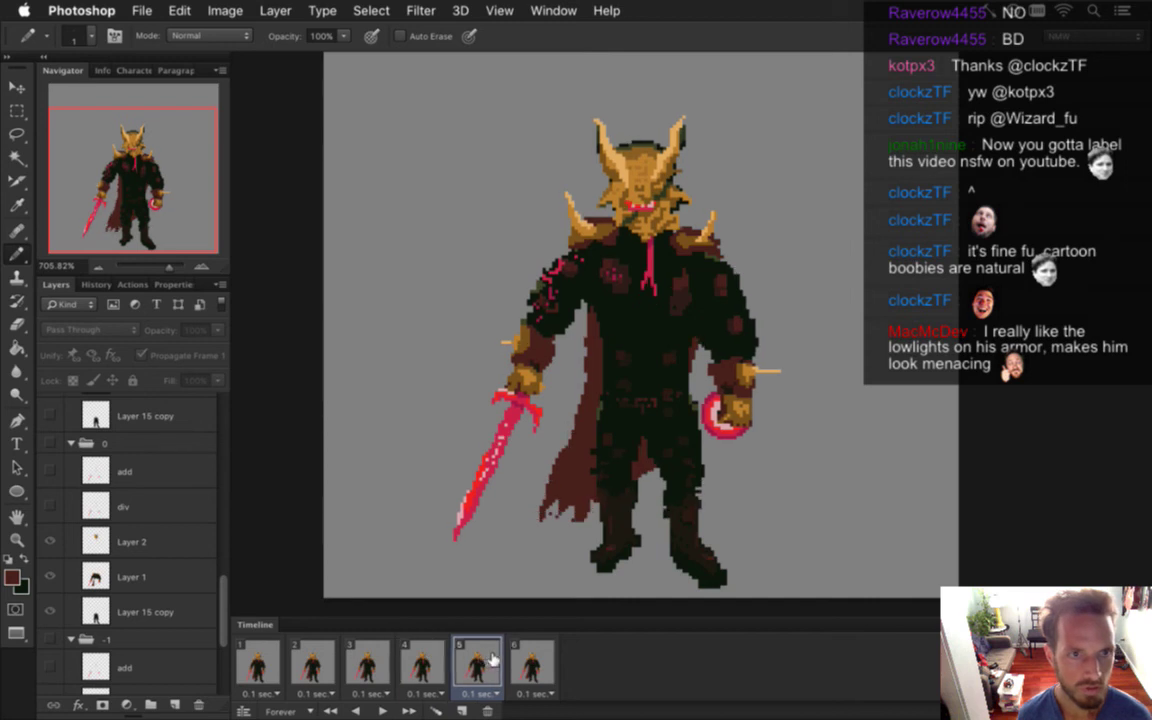
left_click(527, 664)
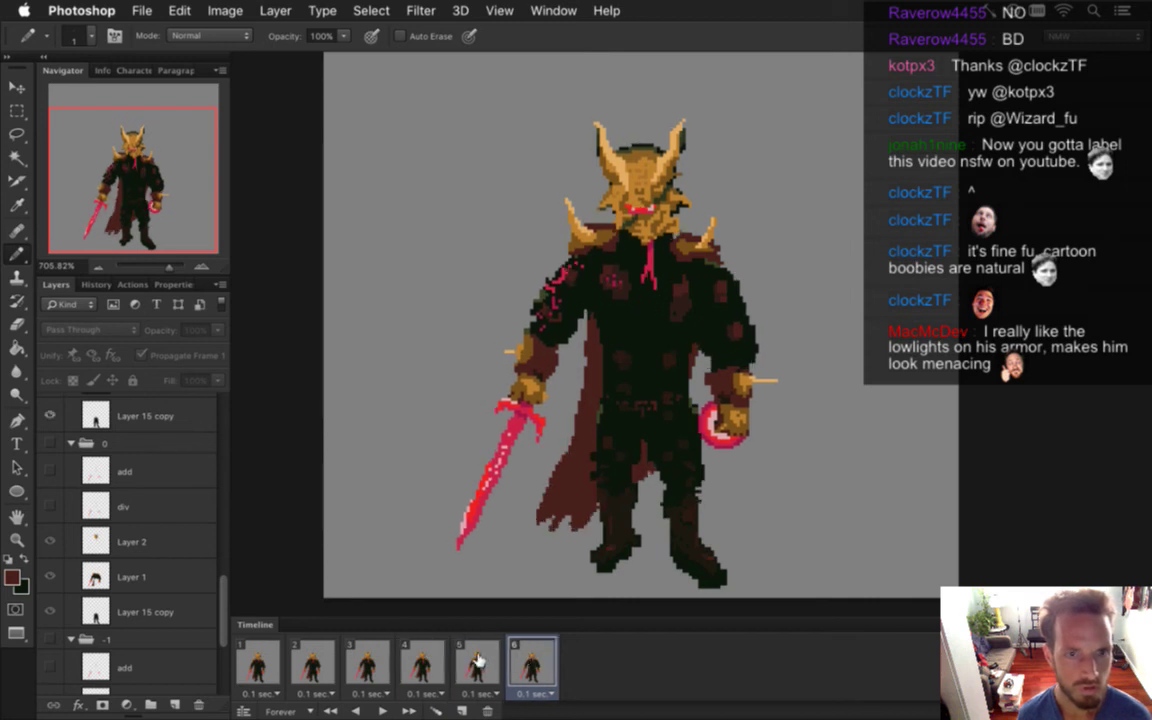
left_click(478, 661)
left_click(531, 664)
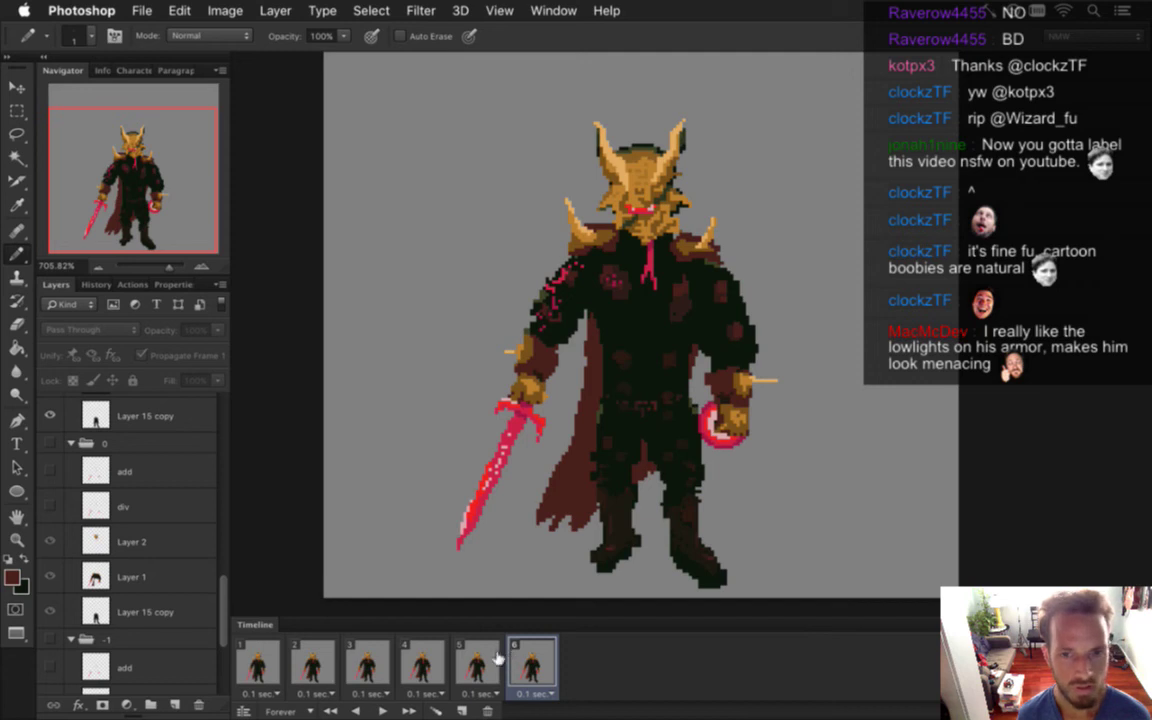
left_click(480, 661)
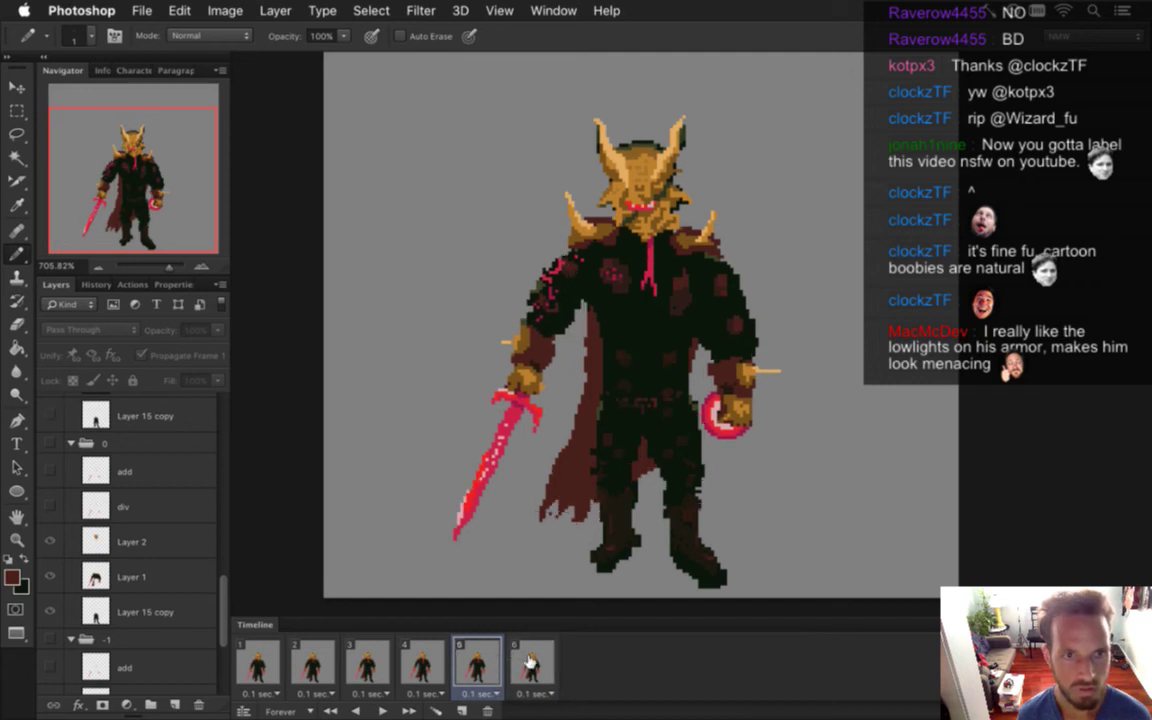
On frame 6, make Layer 1 in group 00 active, ready the Eraser, and check the cape against frame 5
left_click(531, 664)
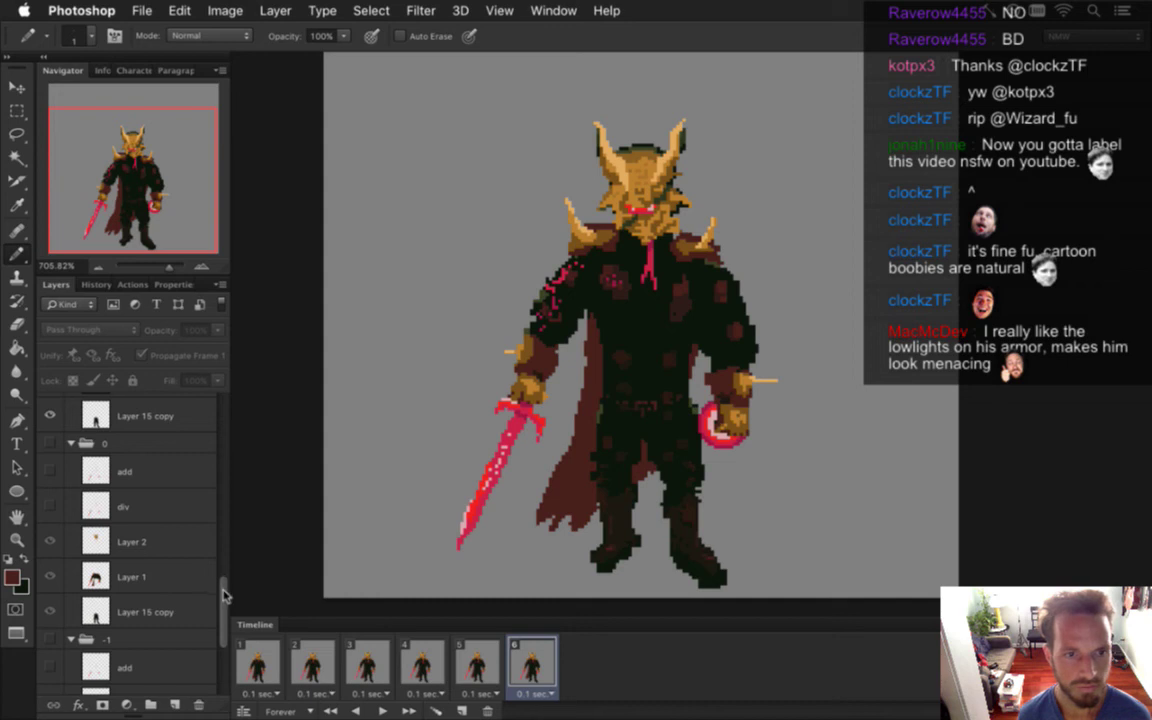
scroll(224, 593, "up", 3)
left_click(142, 486)
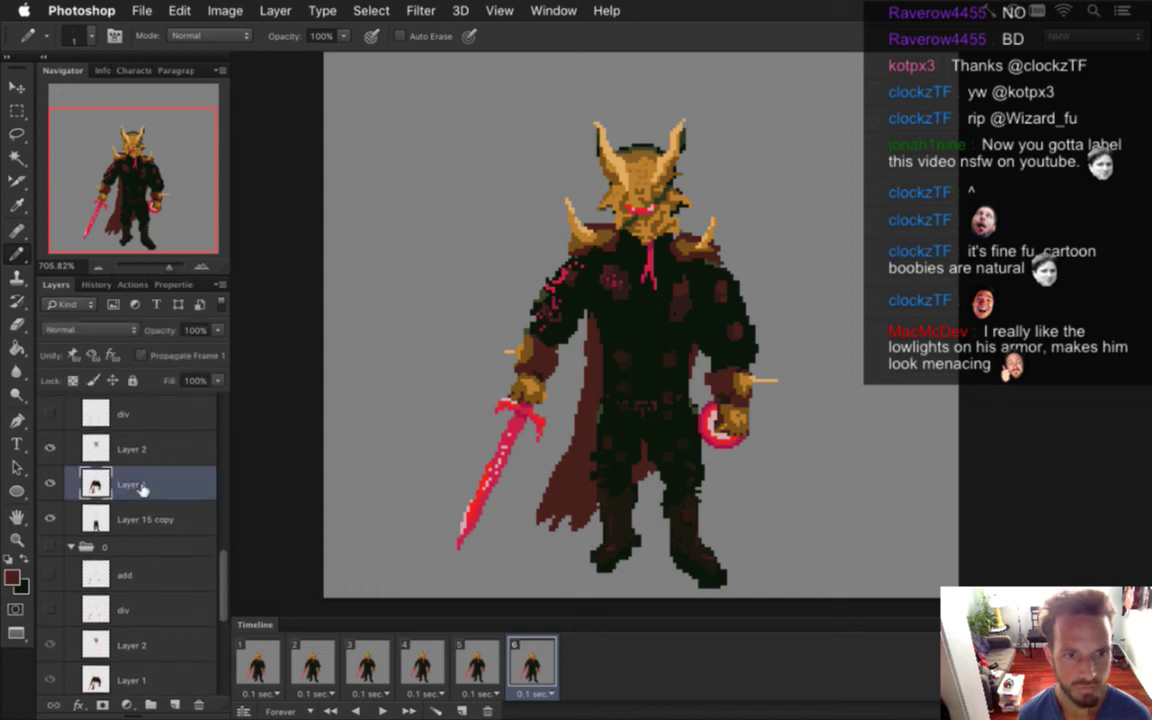
key("e")
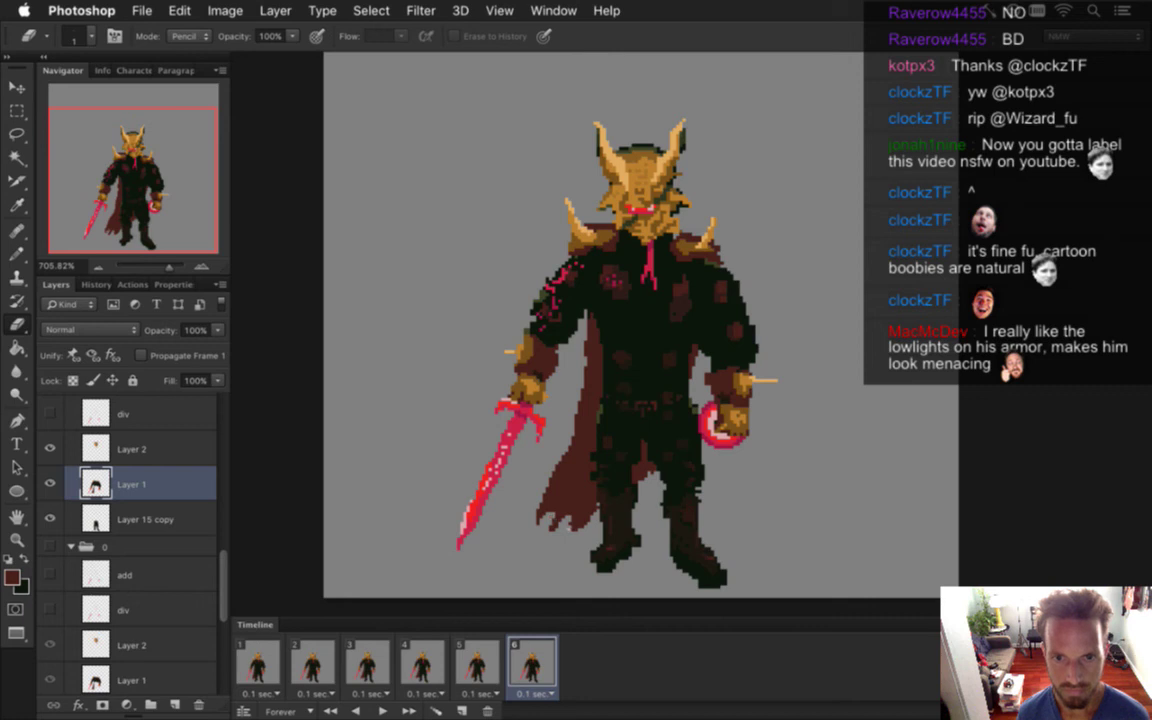
left_click(478, 665)
left_click(532, 668)
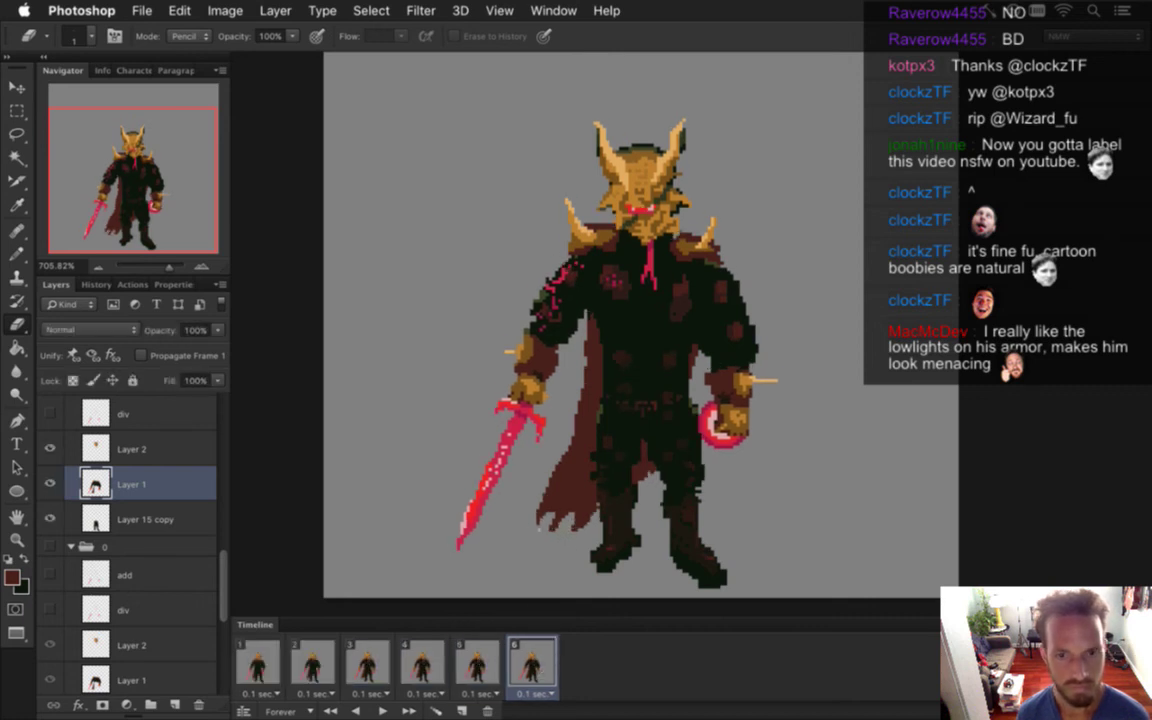
Select the ragged lower hem of the cape on frame 6 and nudge it slightly toward the legs
key("m")
mouse_move(520, 492)
left_mouse_down()
mouse_move(552, 500)
mouse_move(588, 535)
left_mouse_up()
key("v")
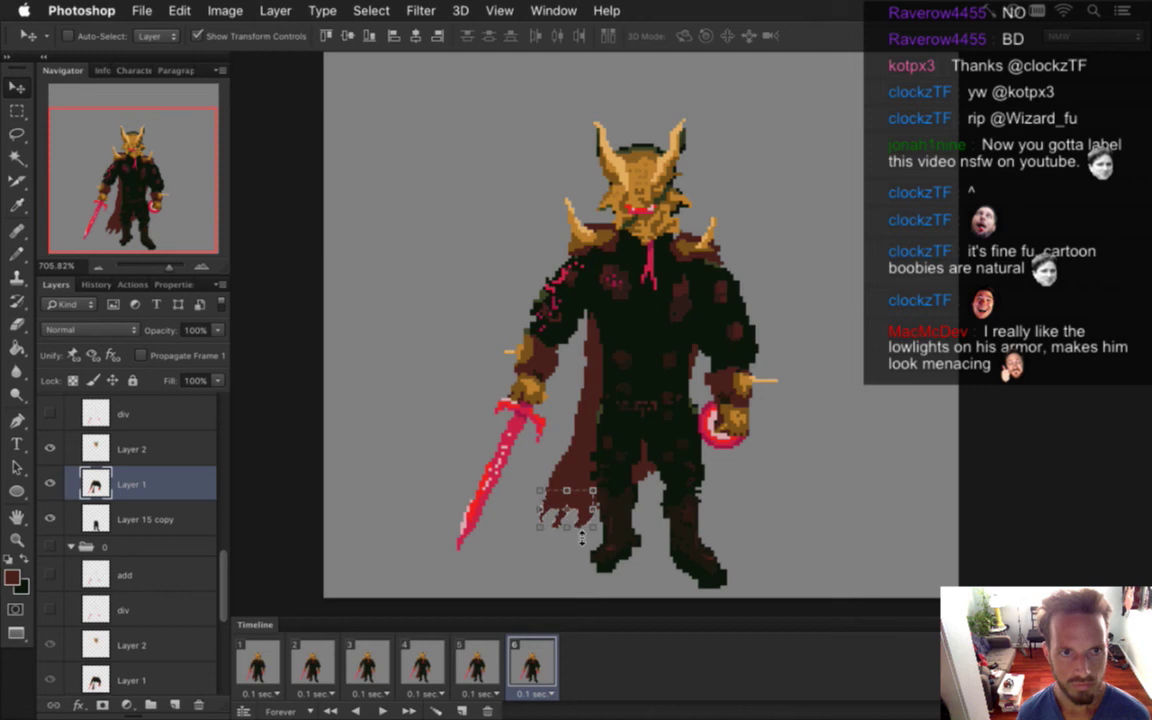
key("m")
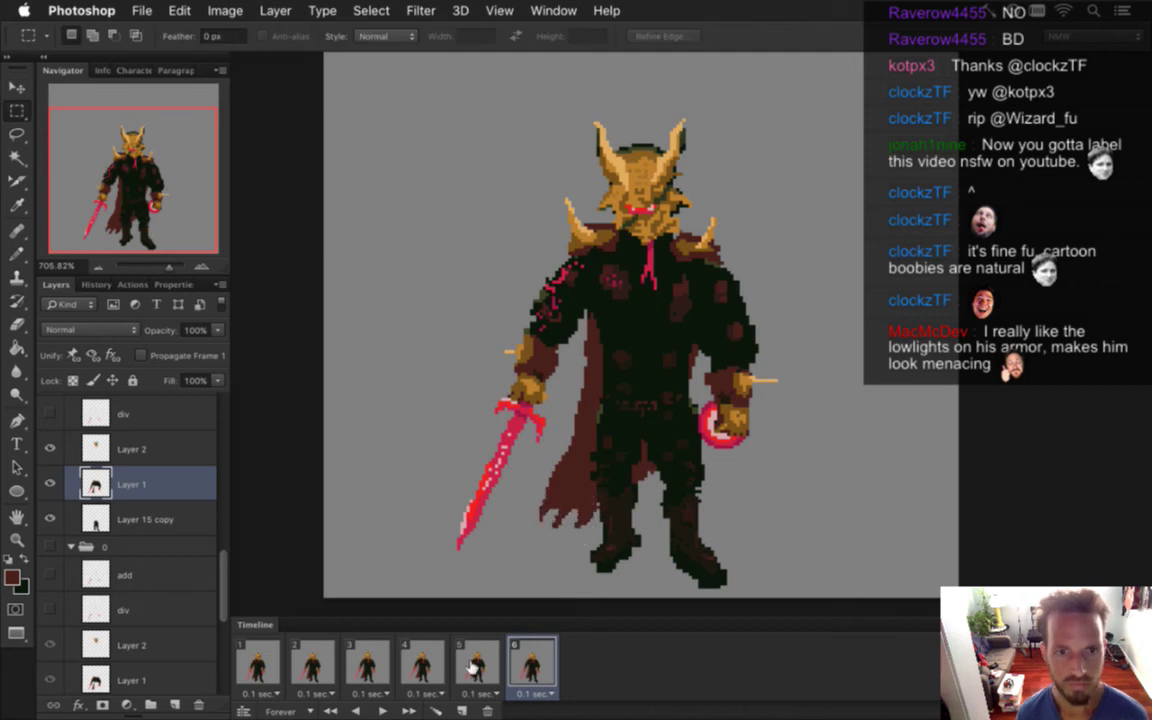
Flip between frames 4, 5 and 6 to examine how the cape swings back inward
left_click(470, 666)
left_click(424, 664)
left_click(477, 667)
left_click(520, 669)
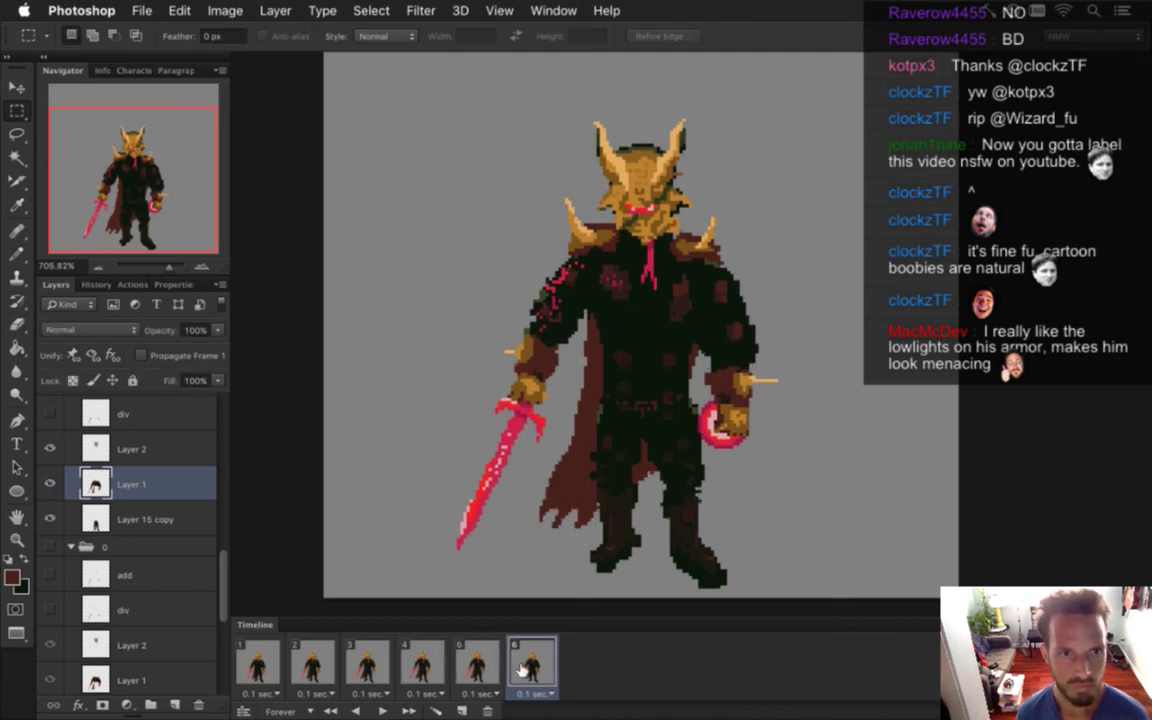
left_click(485, 663)
left_click(420, 662)
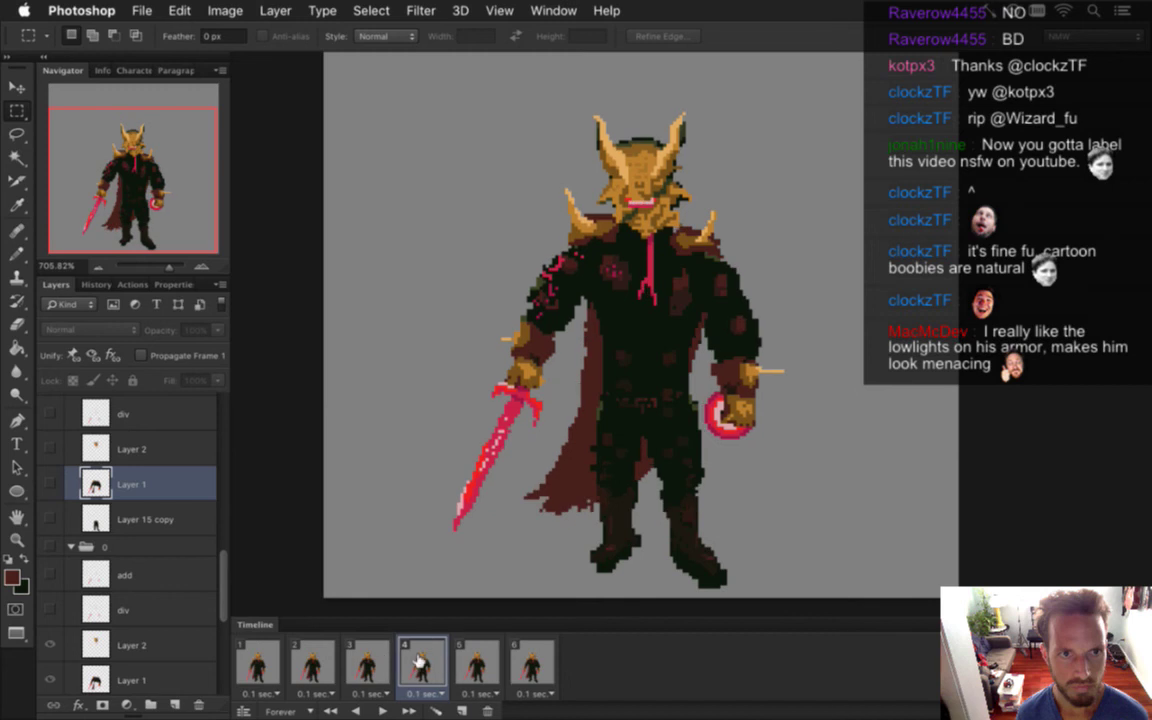
On frame 5, make its visible Layer 1 active and retouch the cape's ragged hem with the cape color using the Pencil
left_click(476, 663)
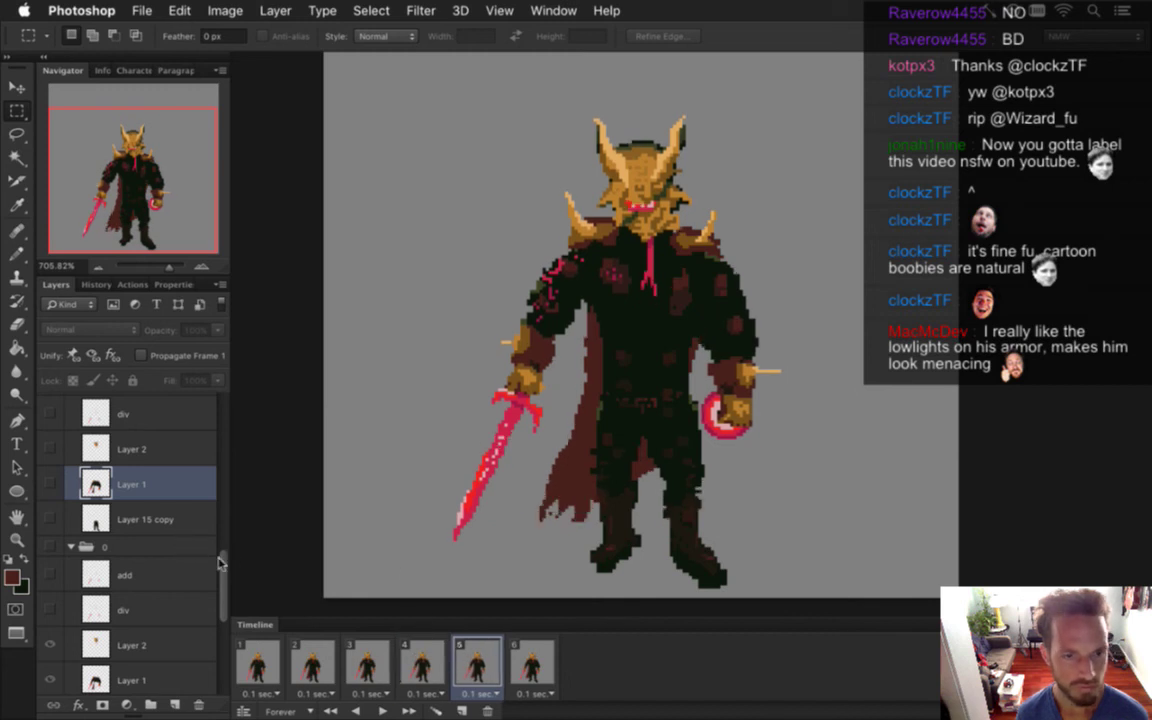
scroll(222, 560, "down", 4)
left_click_drag(222, 608, 206, 463)
left_click(181, 498)
key("i")
key("b")
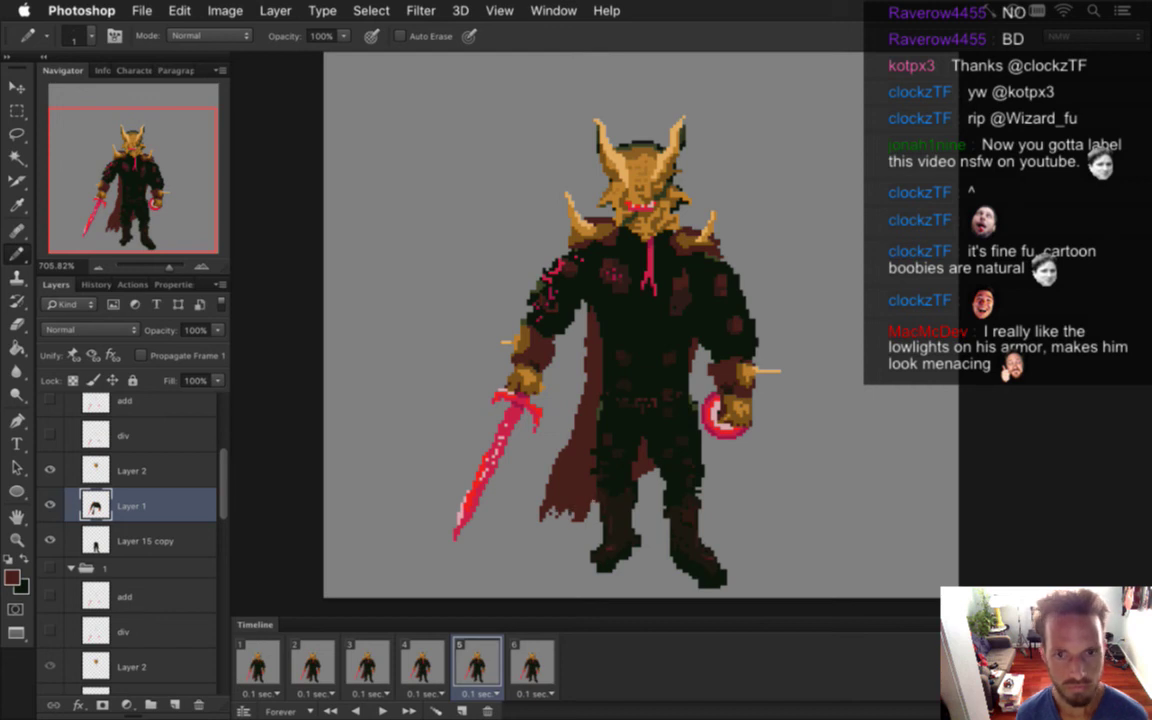
Flip between frames 4, 5 and 6 to compare the retouched cape hem with its neighbors
left_click(536, 663)
left_click(476, 665)
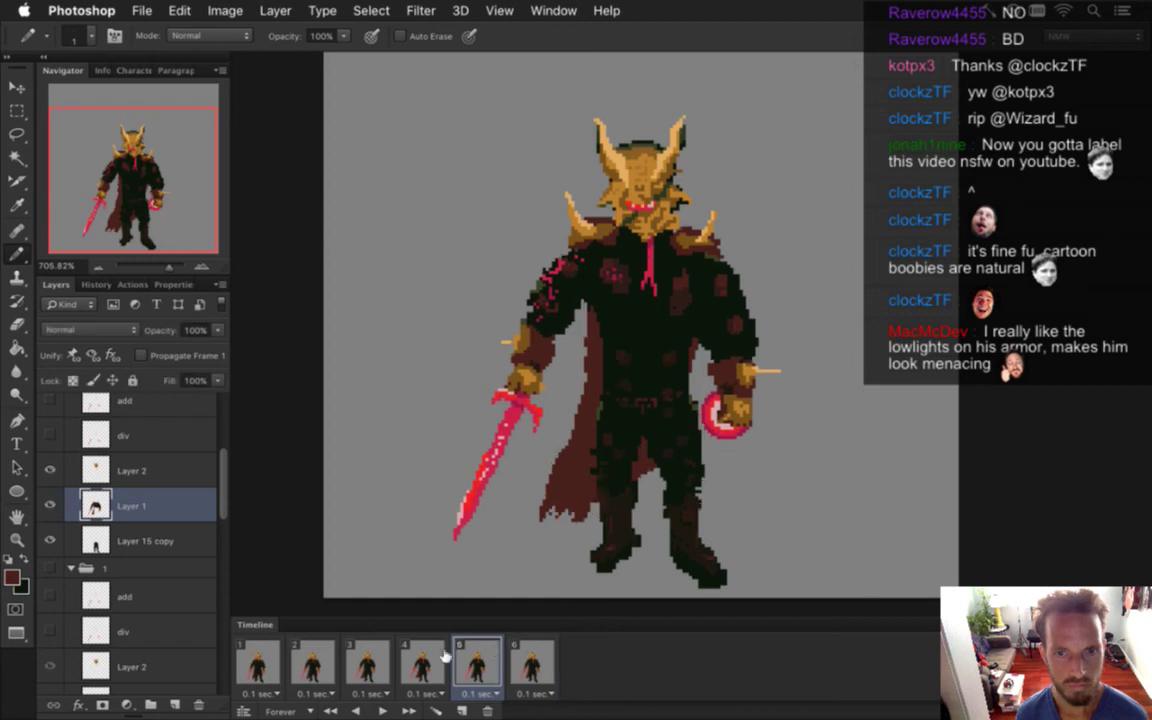
left_click(413, 676)
left_click(478, 660)
On frame 6, activate Layer 1 in group 00 and fill the deep notches of the cape's hem with the cape color
left_click(530, 664)
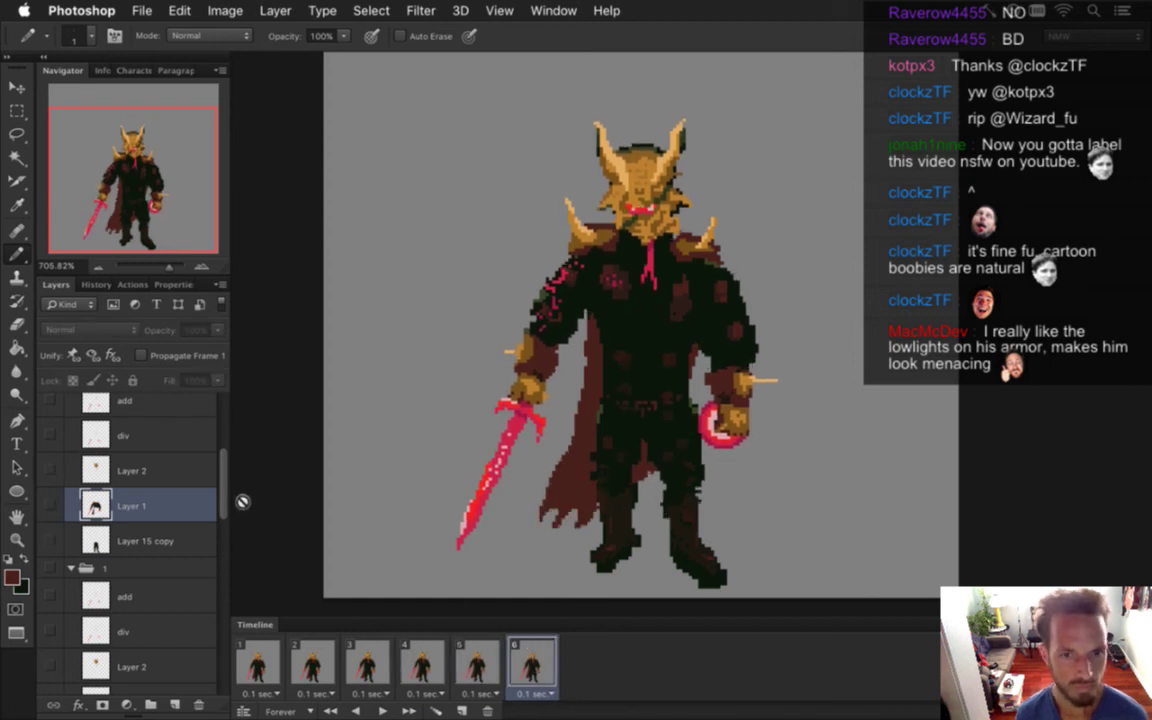
scroll(222, 509, "down", 5)
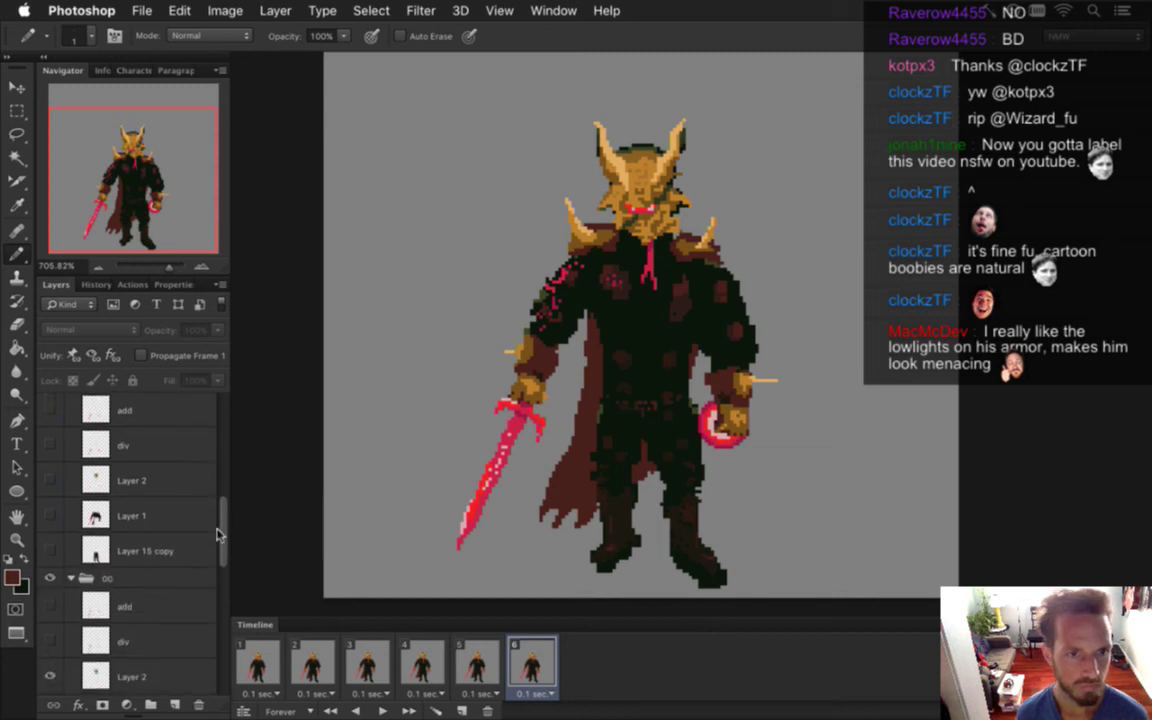
left_click(186, 604)
key("alt")
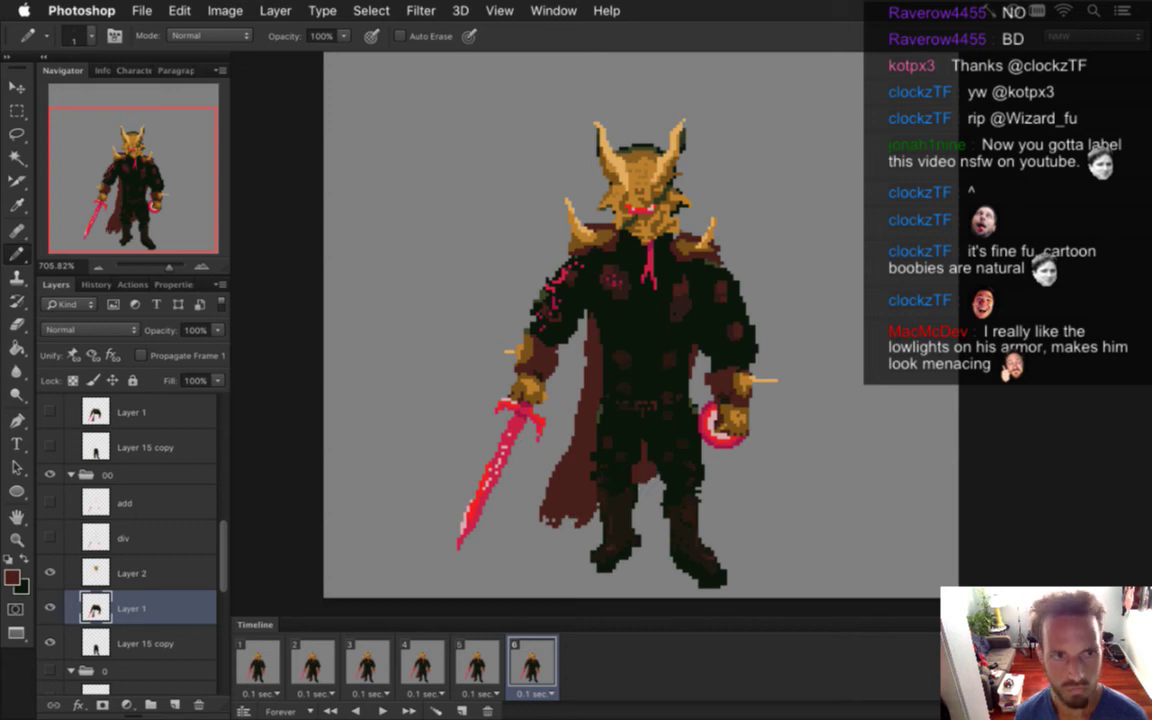
Play the animation loop from frame 1, then step through frames 2 to 6 to check the cape's swing
left_click(257, 662)
left_click(381, 710)
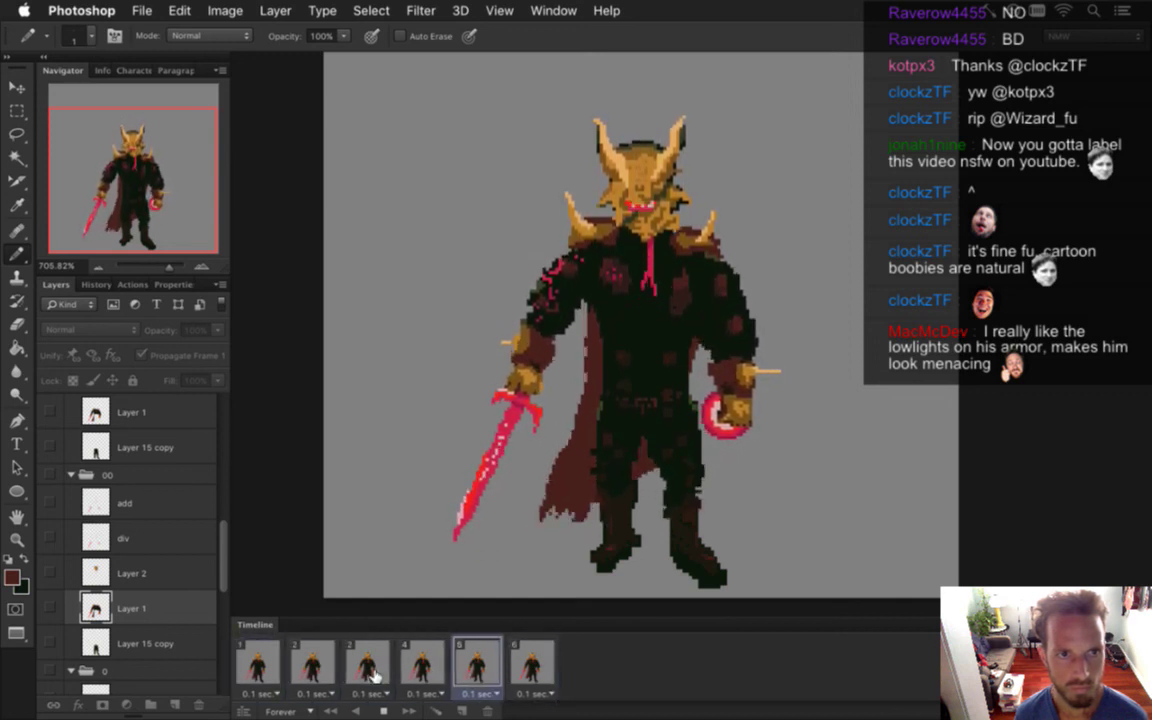
left_click(383, 711)
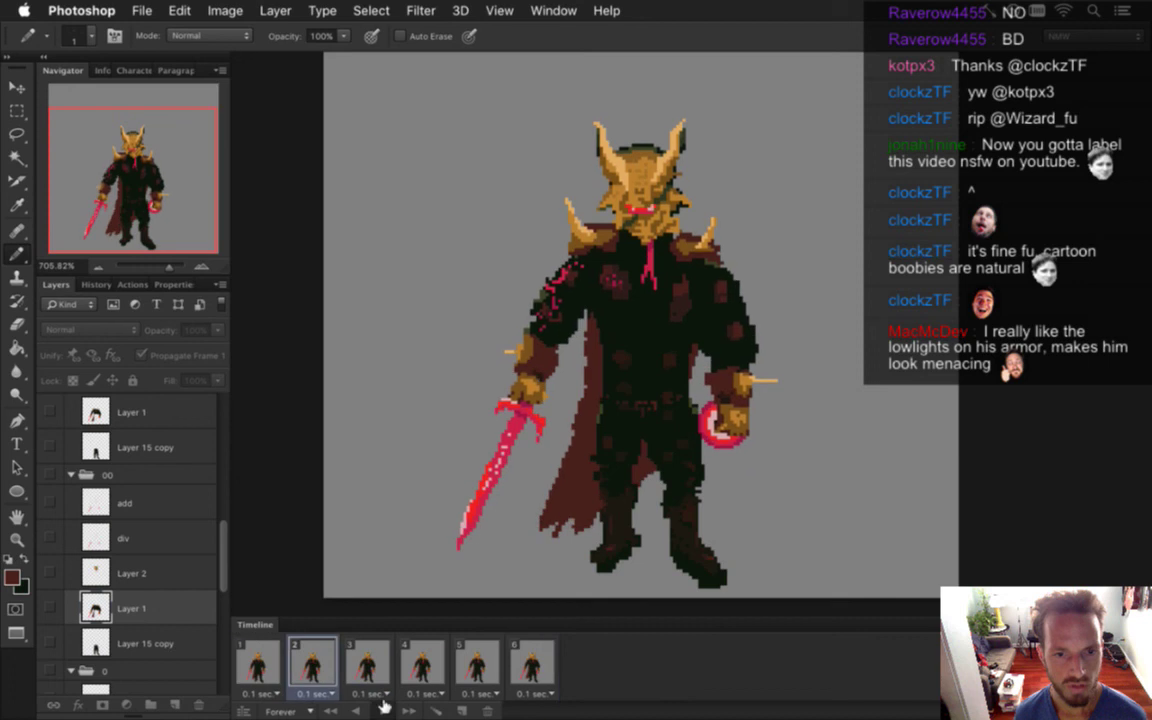
left_click(312, 664)
left_click(356, 666)
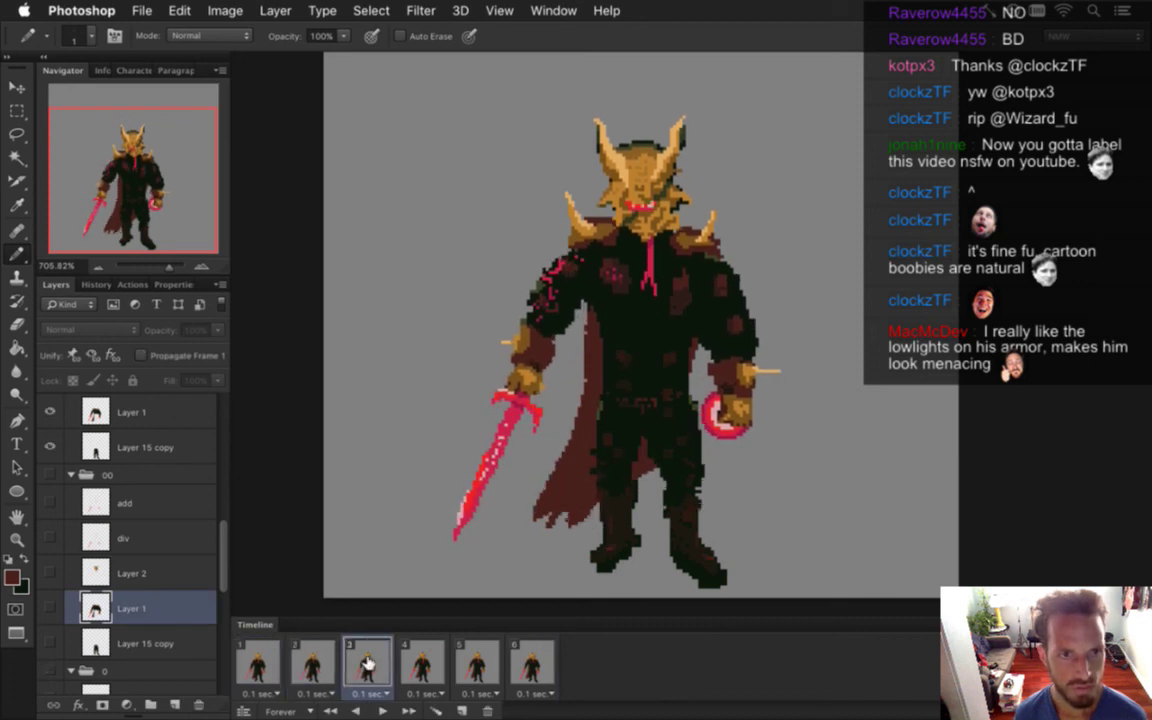
left_click(433, 670)
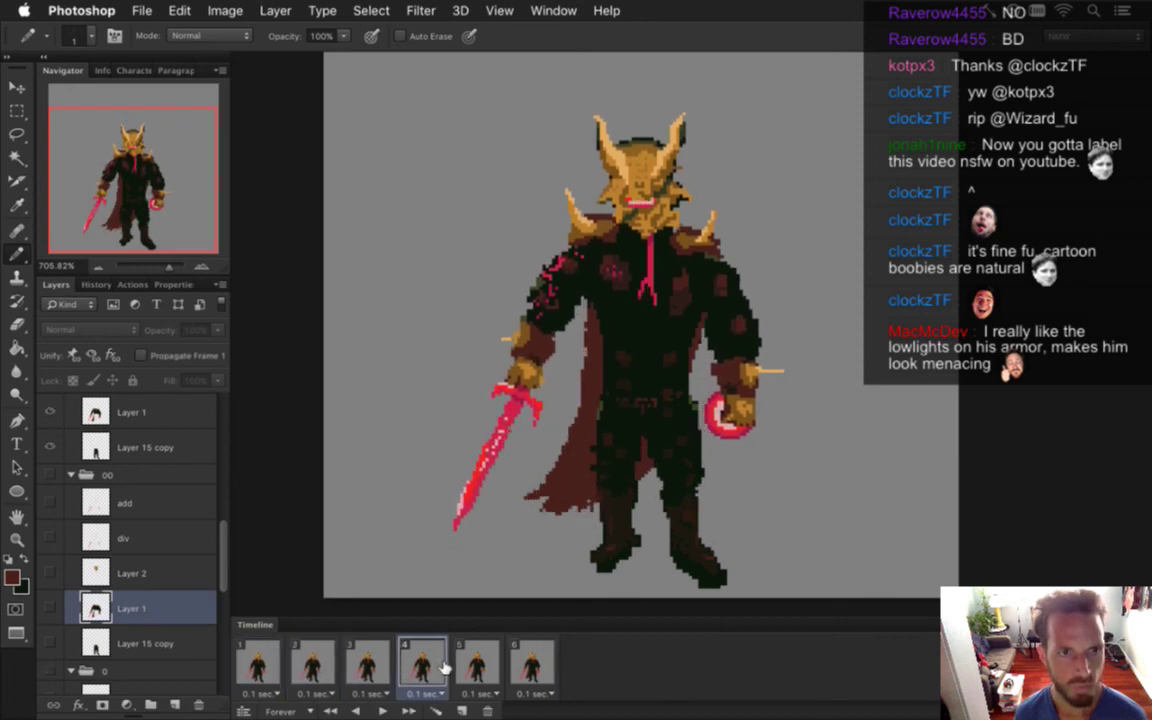
left_click(477, 666)
left_click(530, 666)
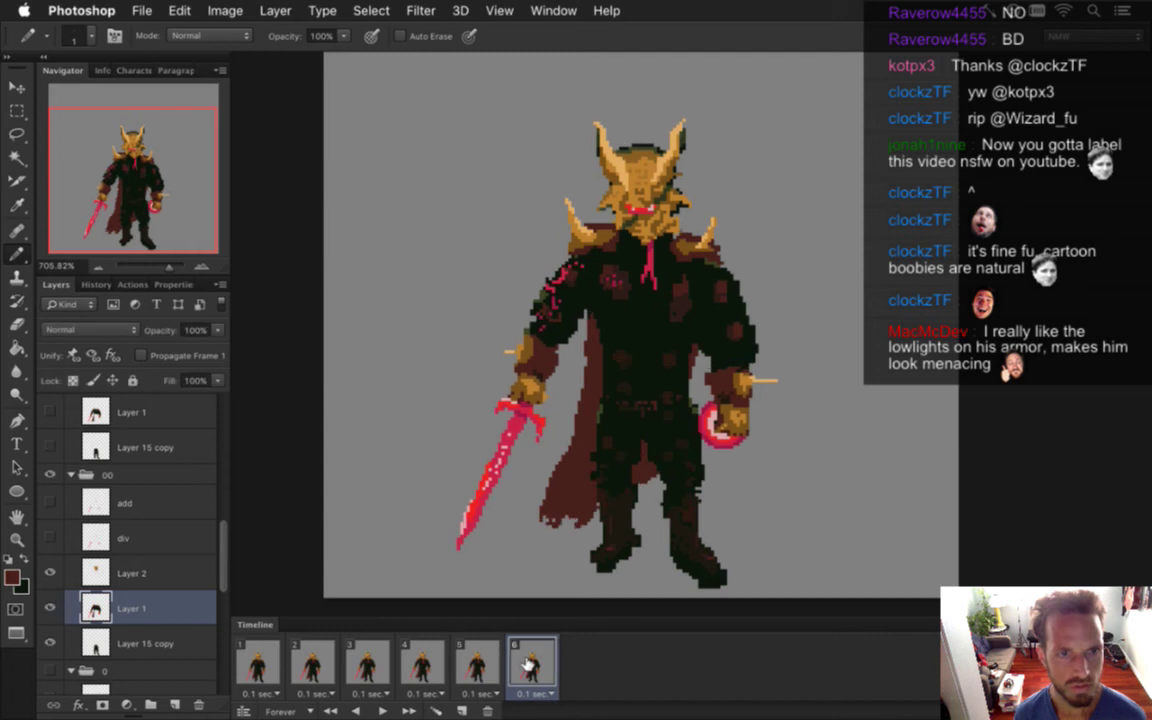
On frame 5's Layer 1, select the lower cape hem, nudge it slightly down and touch it up with the Pencil
left_click(480, 666)
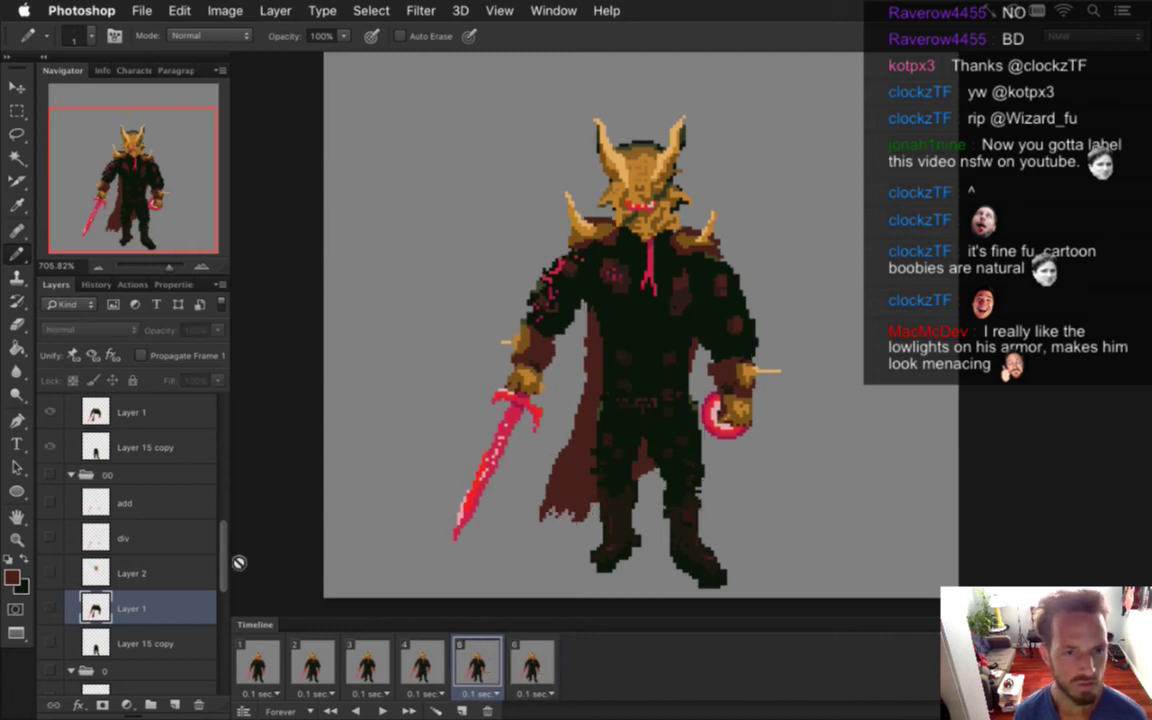
scroll(222, 590, "down", 4)
left_click_drag(222, 590, 222, 495)
left_click(189, 515)
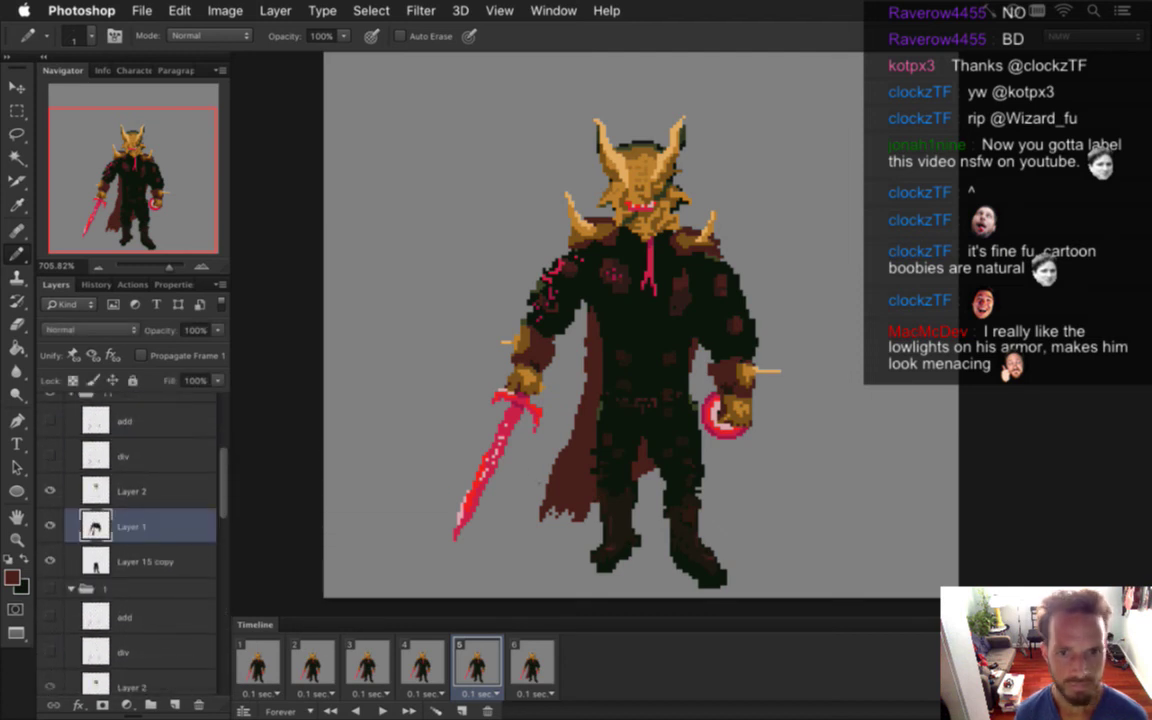
key("m")
left_click_drag(517, 481, 593, 528)
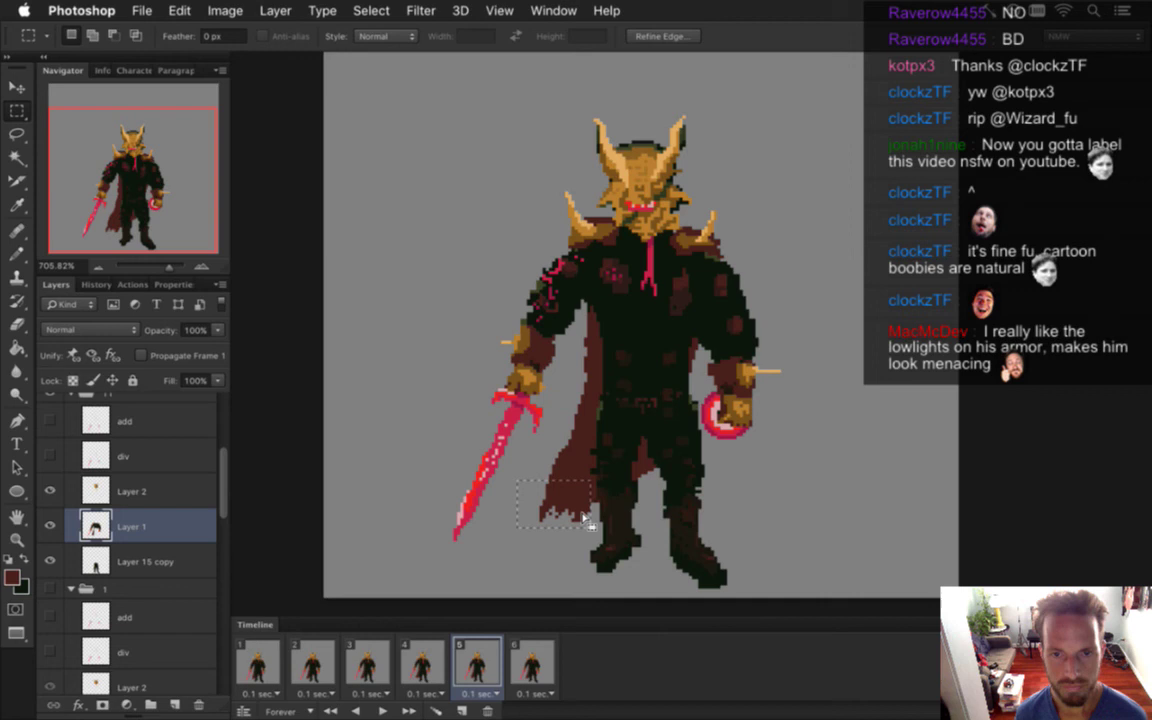
key("v")
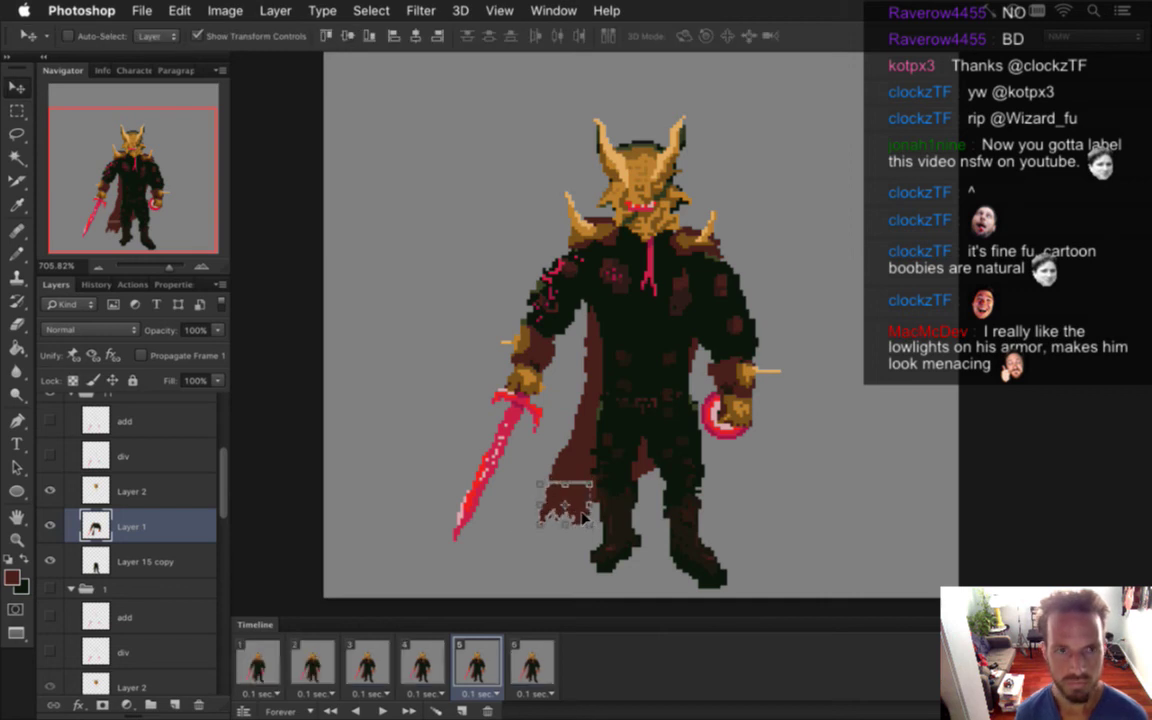
key("b")
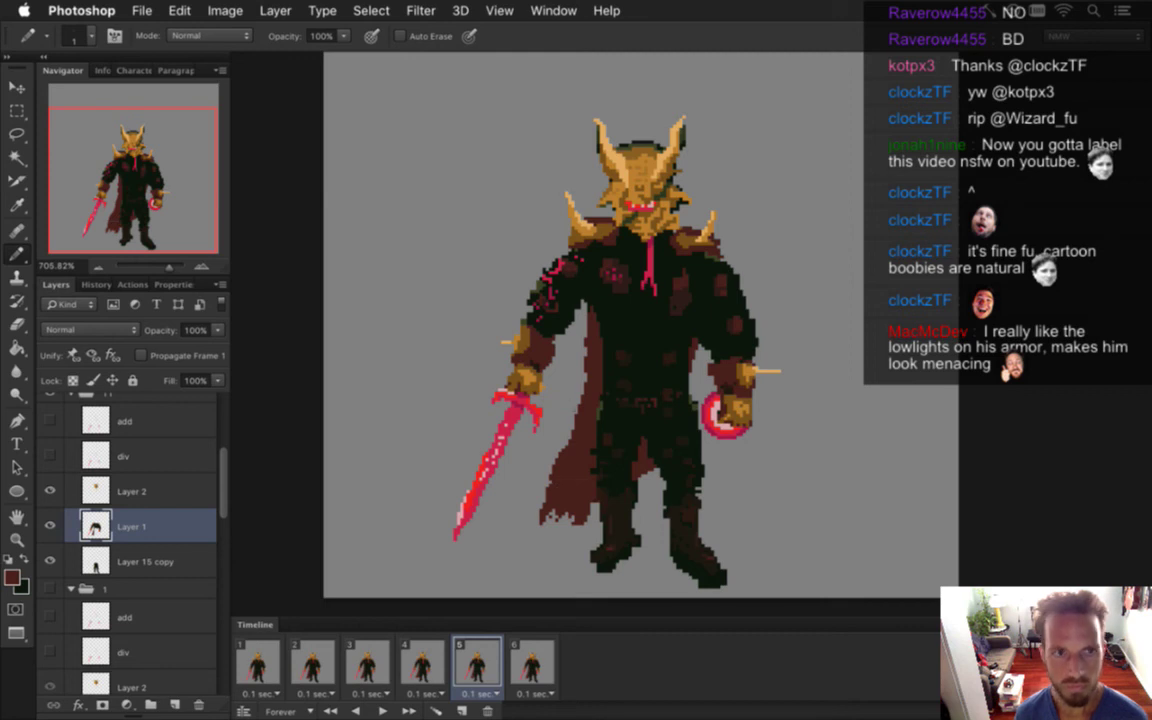
On frame 6's Layer 1 in group 00, select the cape hem, nudge it down and fill the resulting gap with the cape color
left_click(528, 668)
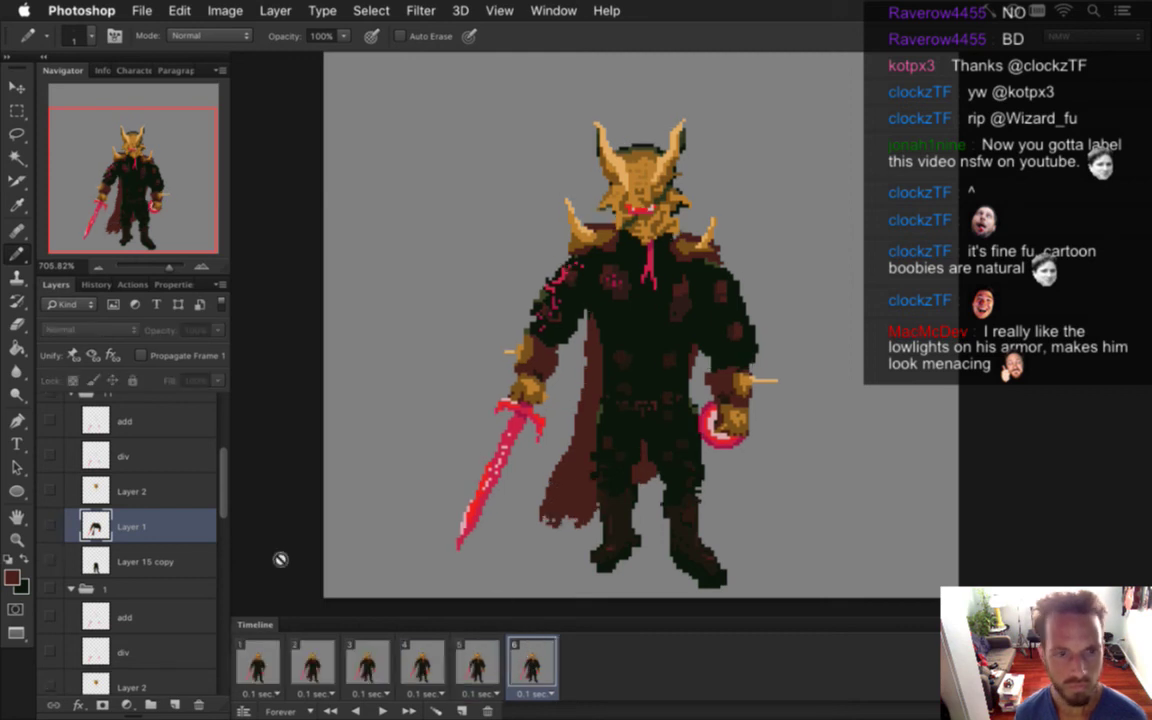
left_click_drag(227, 504, 227, 587)
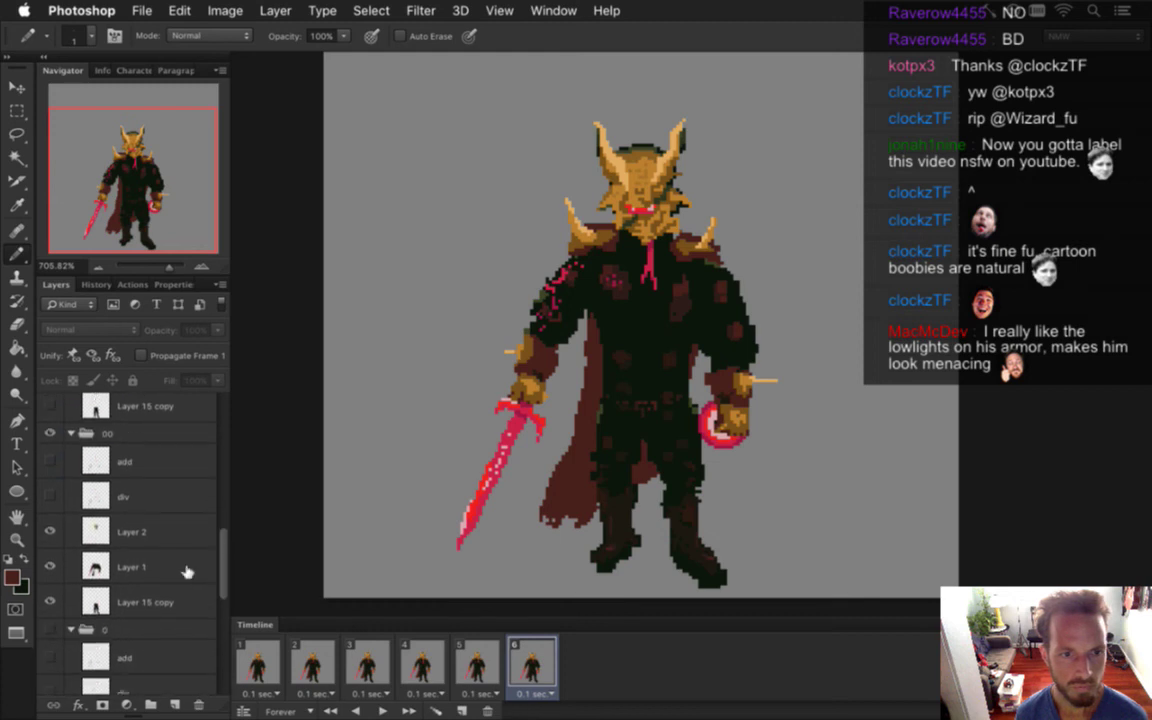
left_click(169, 569)
key("m")
left_click_drag(537, 489, 596, 532)
key("super+Down")
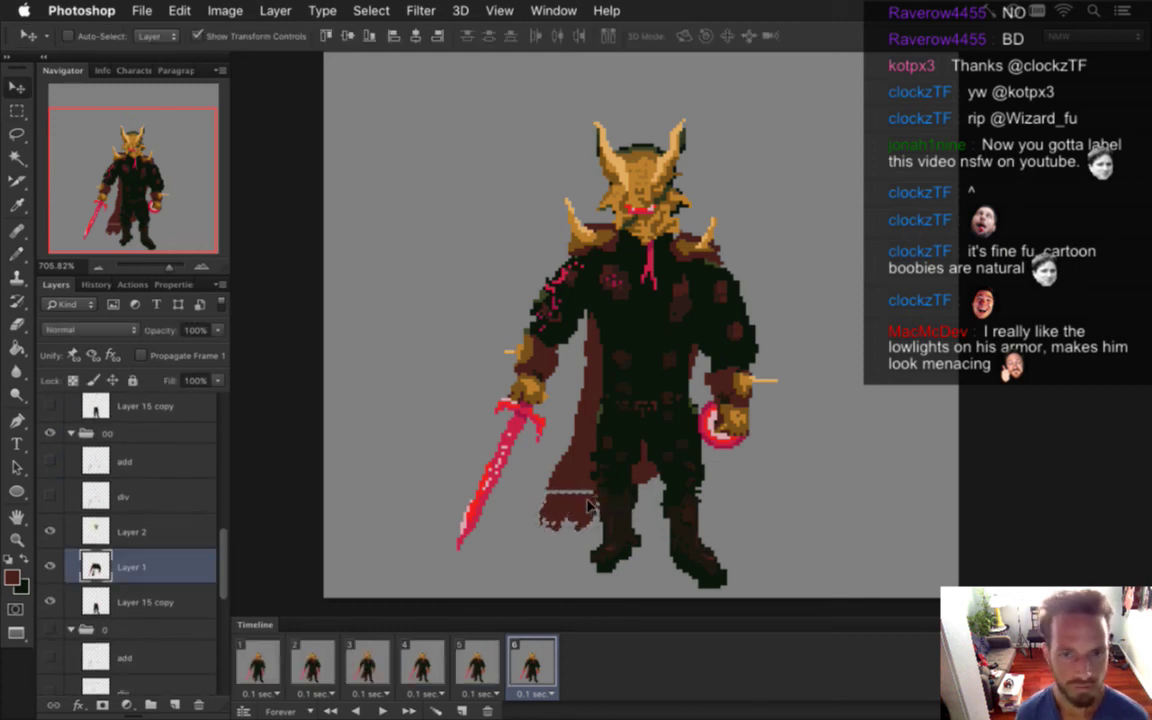
key("i")
key("b")
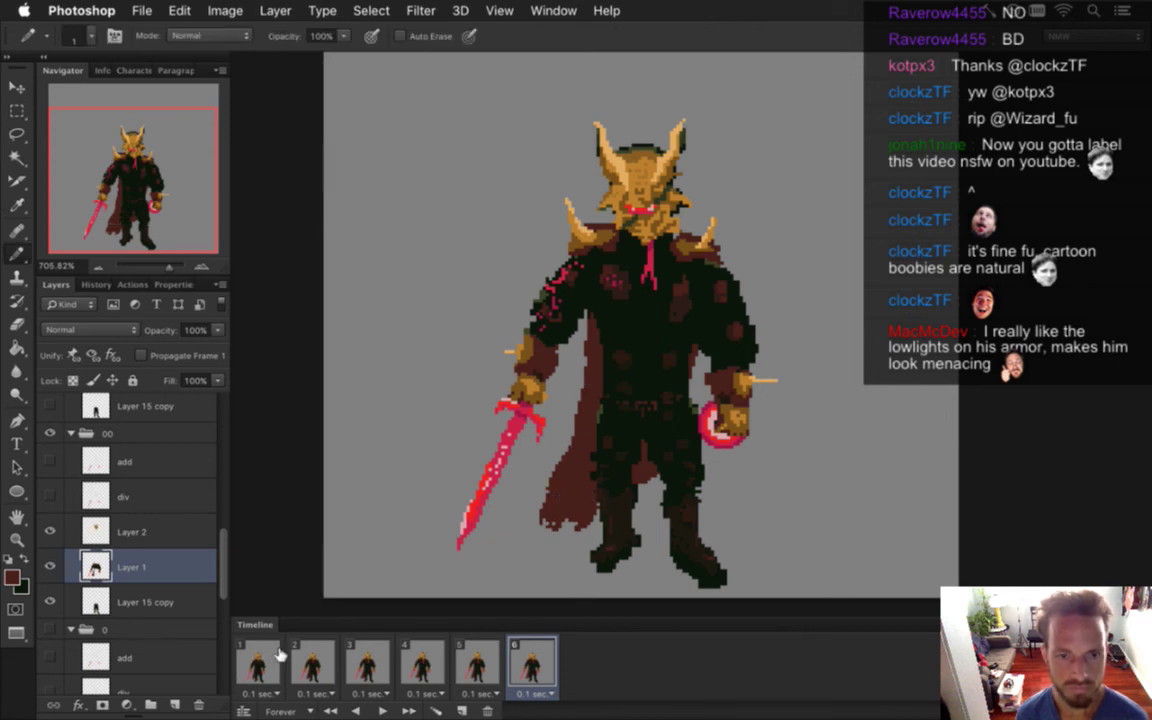
Preview the animation loop, then undo the hem nudge on frame 6
key("space")
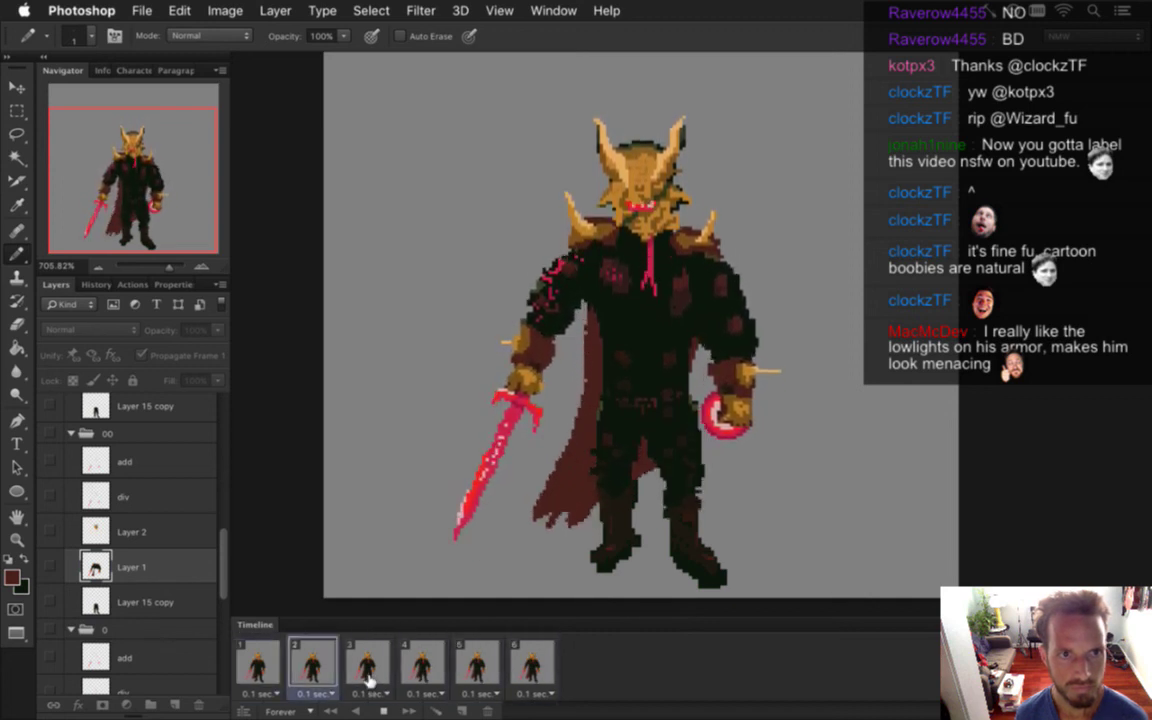
key("space")
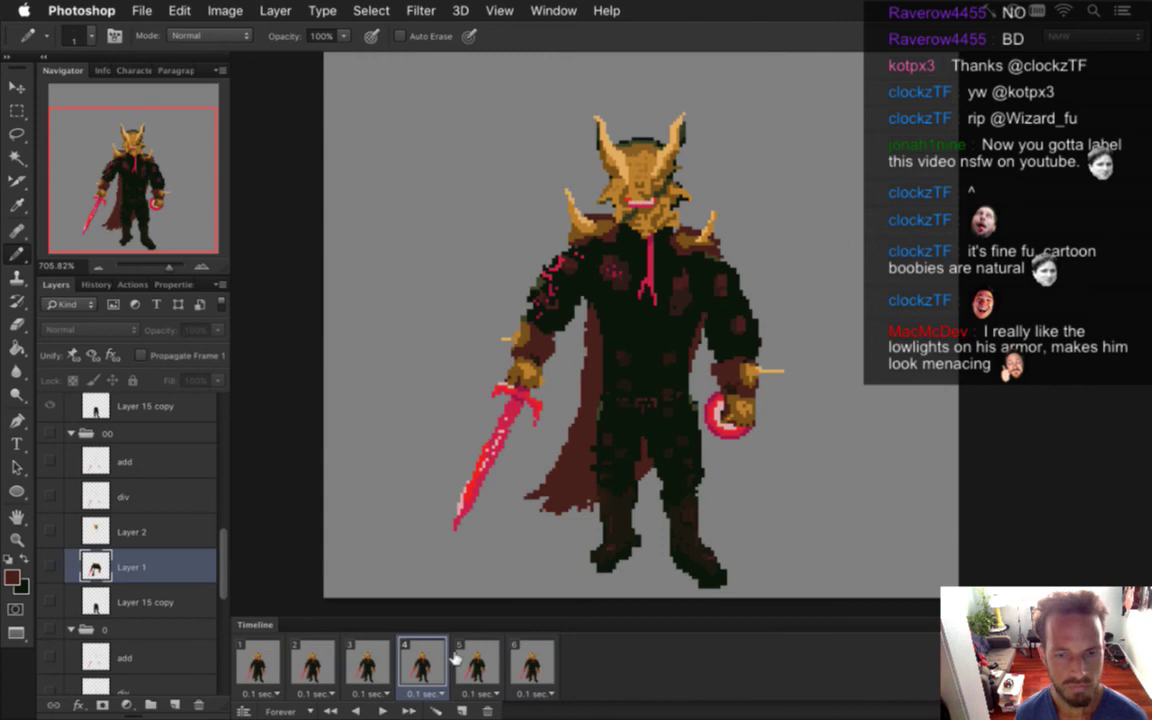
key("space")
key("super+z")
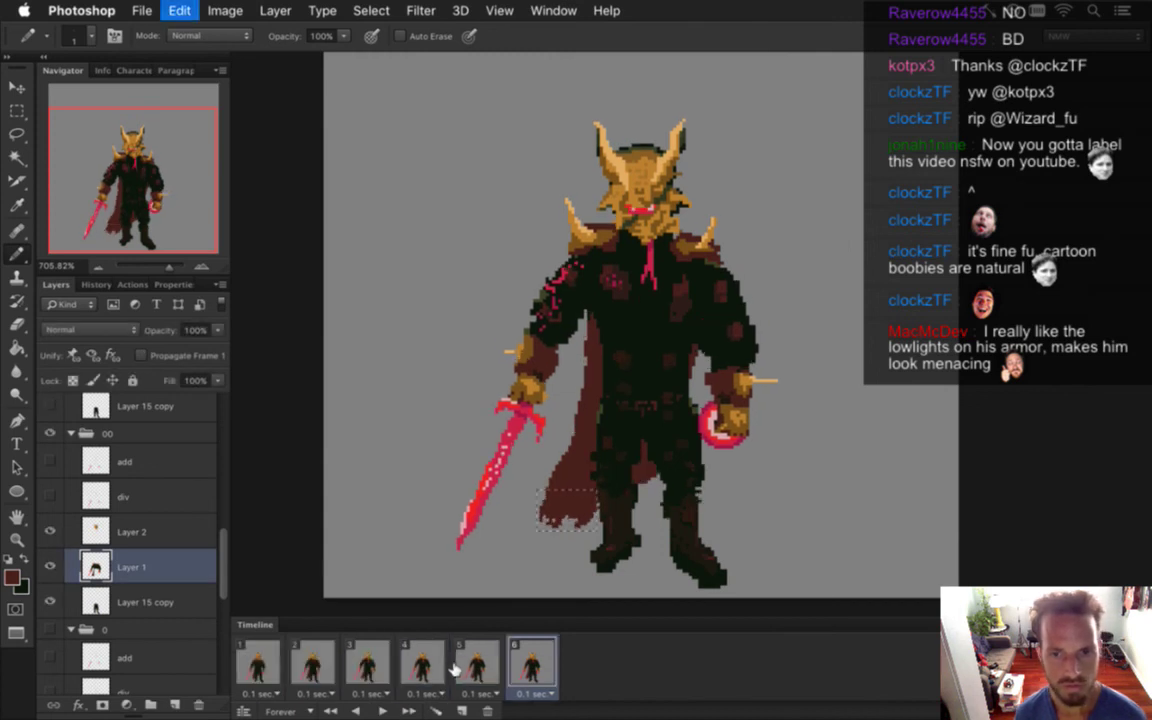
key("m")
Replay the loop and step through the frames from 5 and 6 around to 4 to examine the cape's hem
key("space")
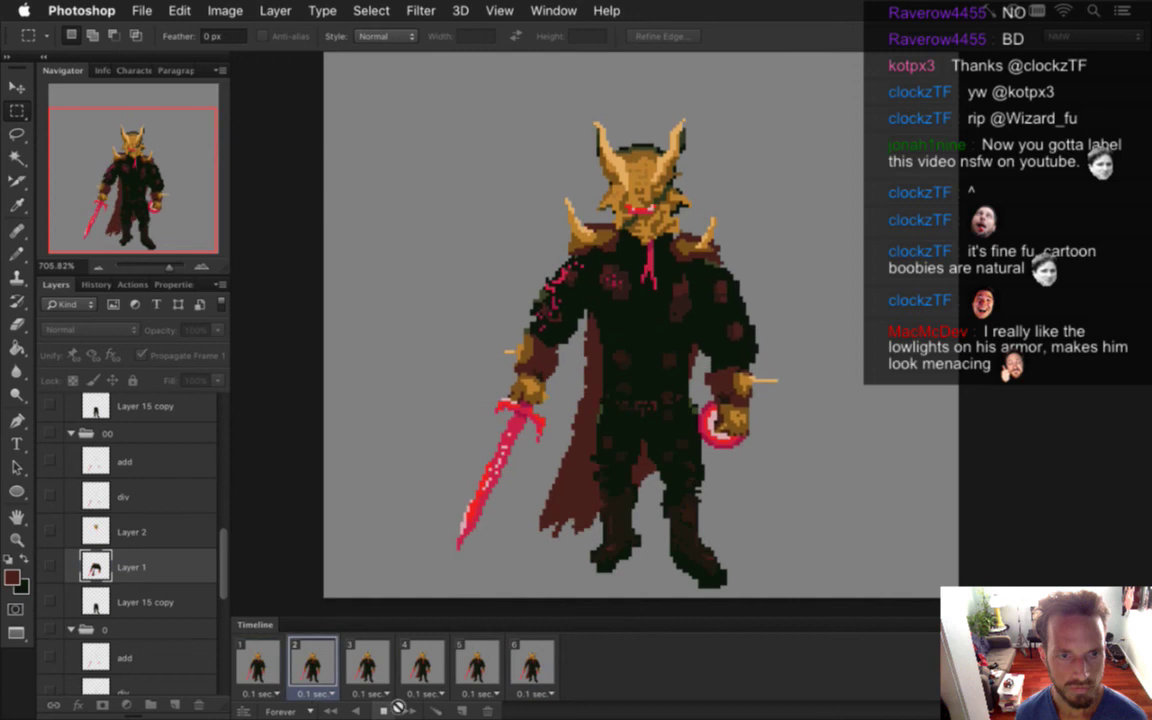
left_click(460, 672)
left_click(542, 661)
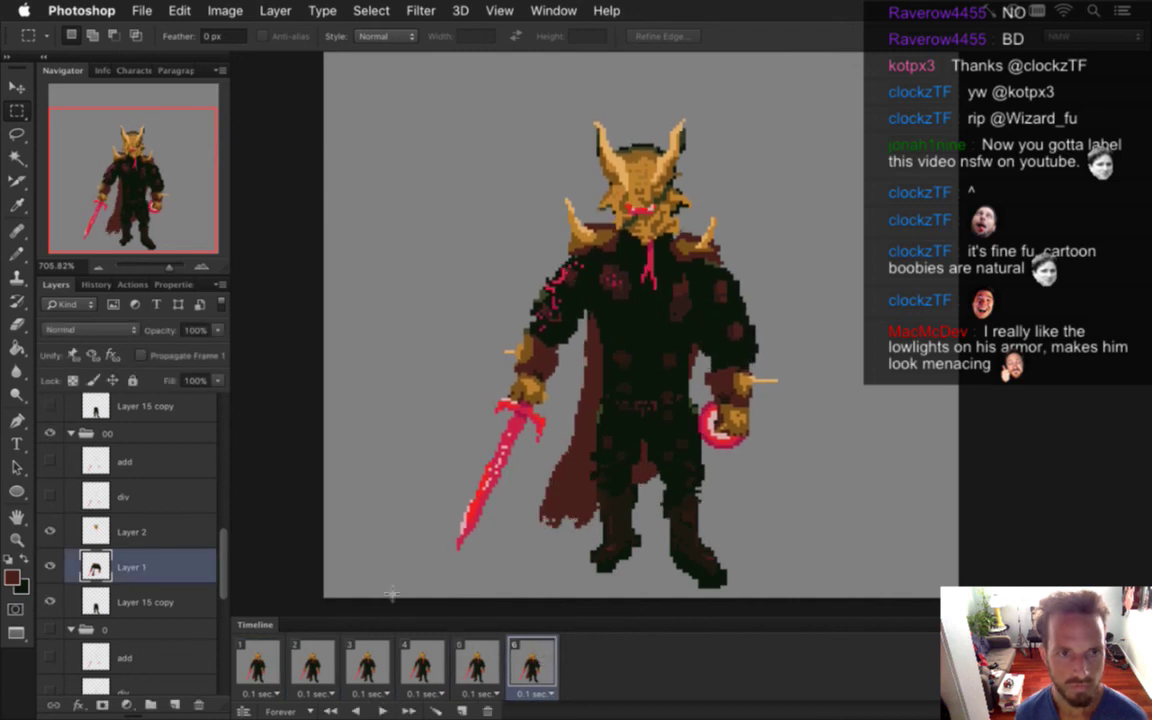
left_click(490, 663)
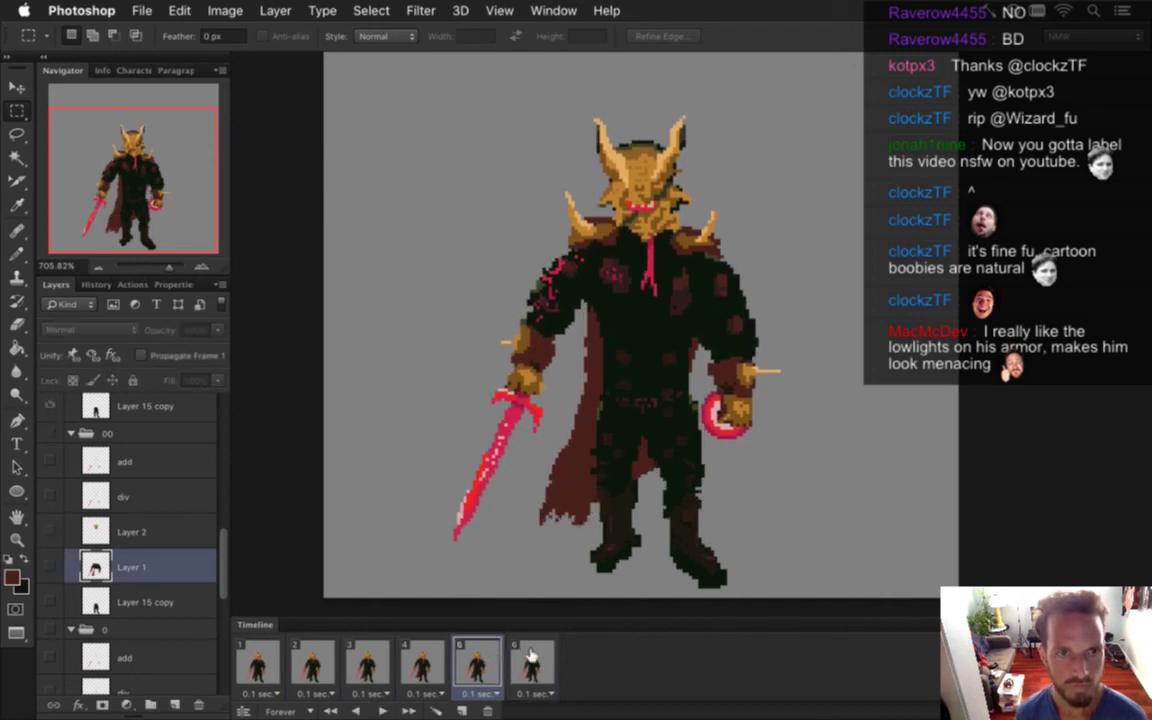
left_click(531, 658)
left_click(266, 654)
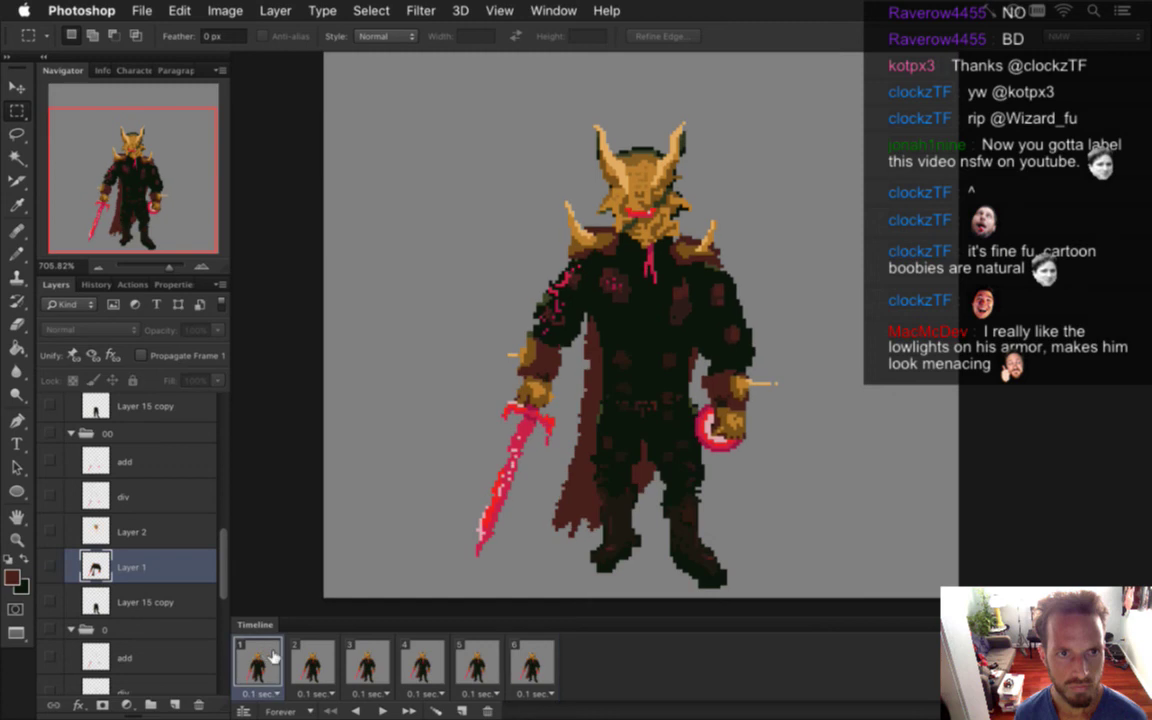
left_click(318, 659)
left_click(370, 656)
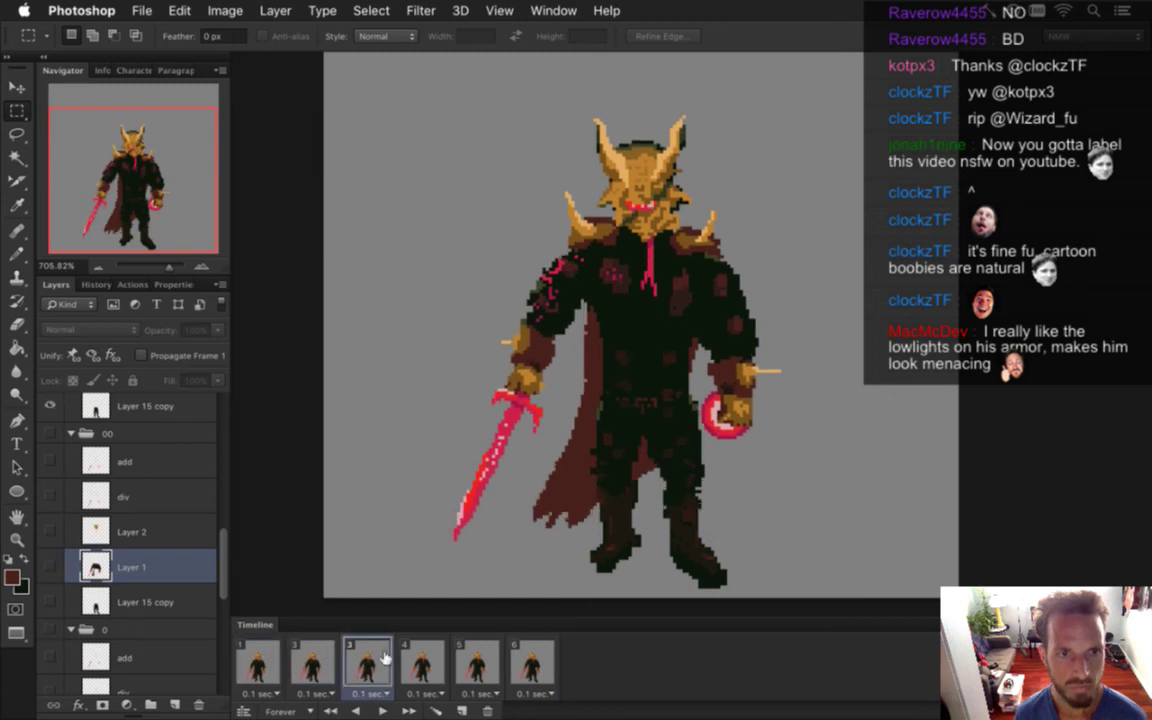
left_click(416, 651)
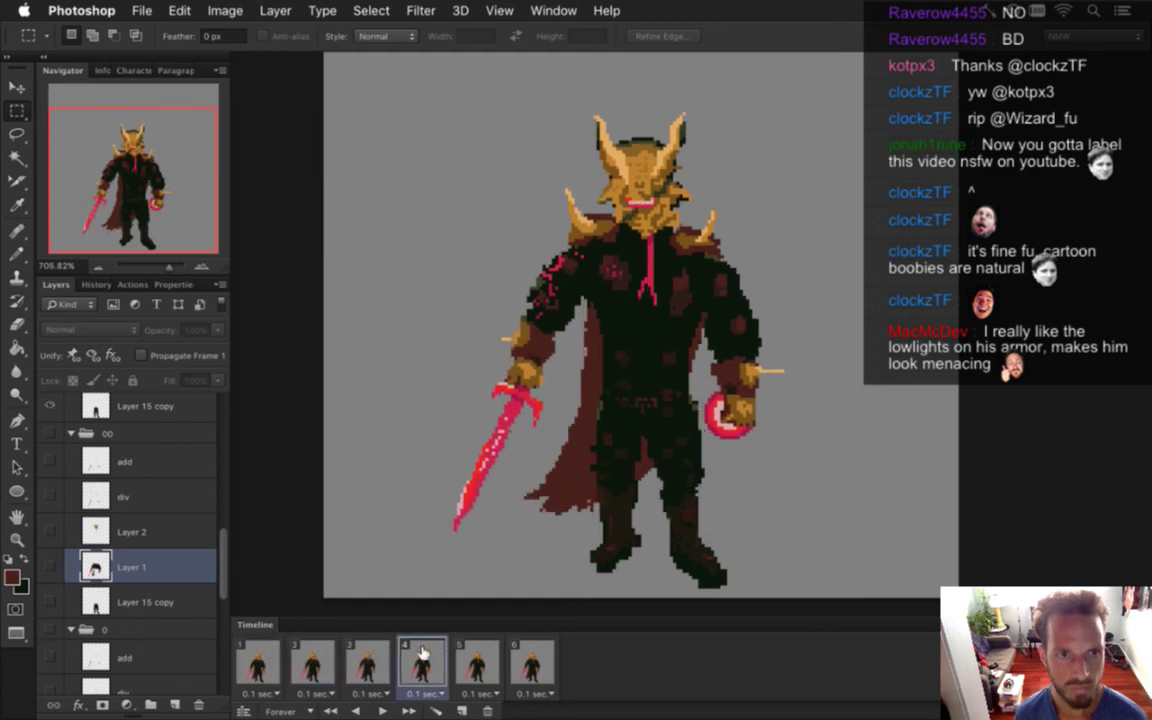
On frame 5, activate its visible Layer 1 and refine the cape's ragged hem with the Pencil in the cape color
left_click(478, 660)
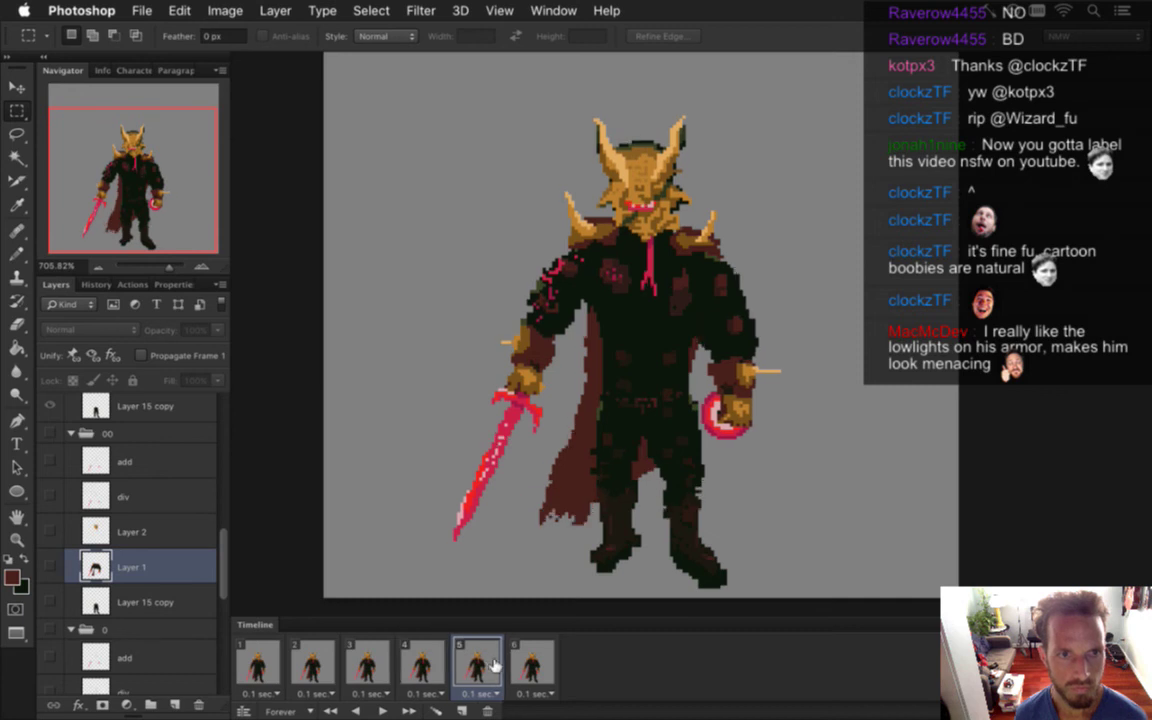
left_click_drag(226, 571, 222, 478)
left_click(136, 482)
key("i")
key("b")
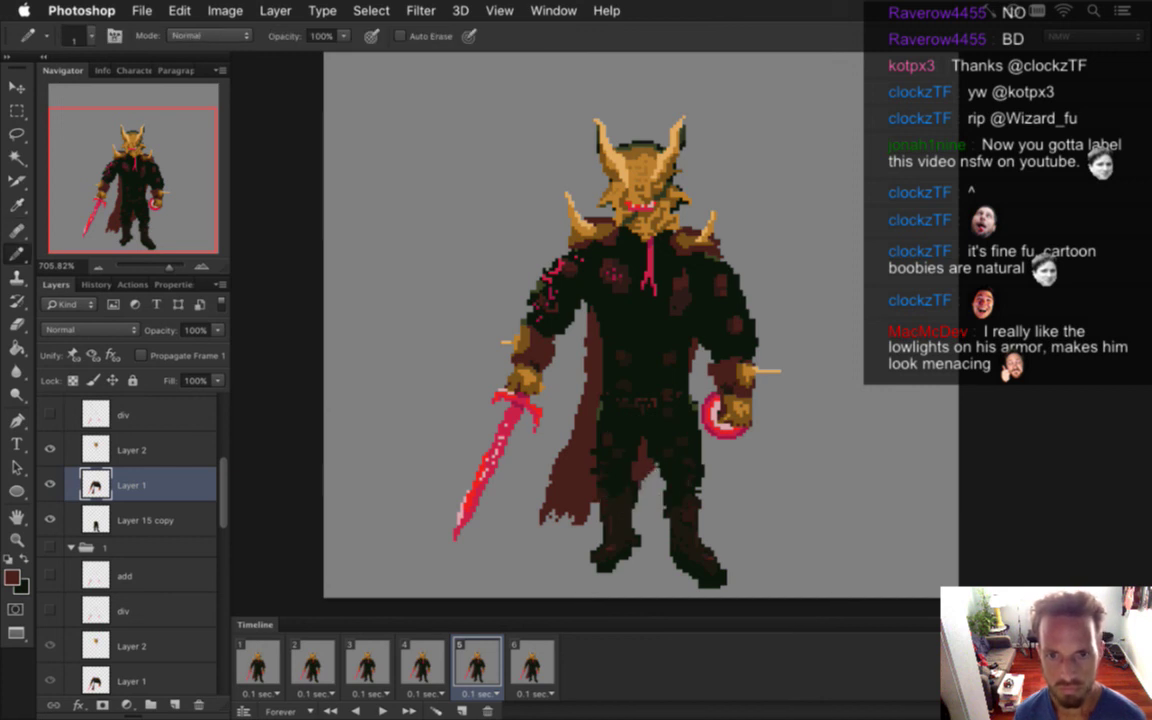
Check the cape on frame 6, play the animation loop, and return to frame 1
left_click(535, 660)
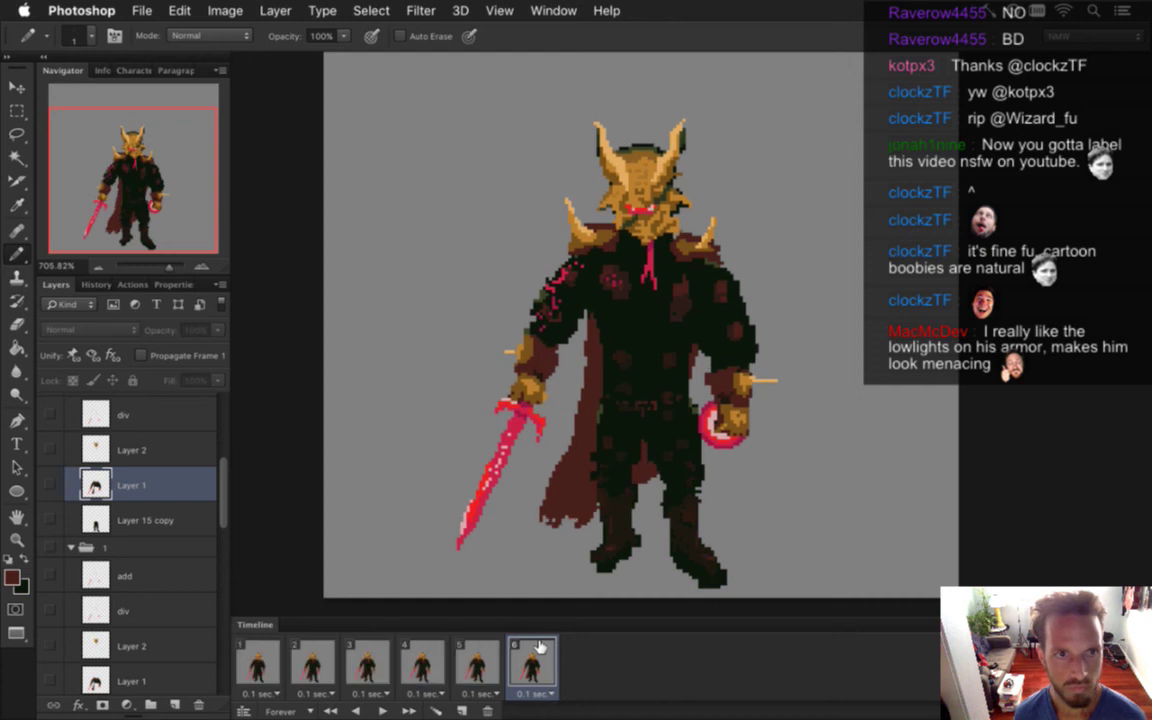
left_click(382, 711)
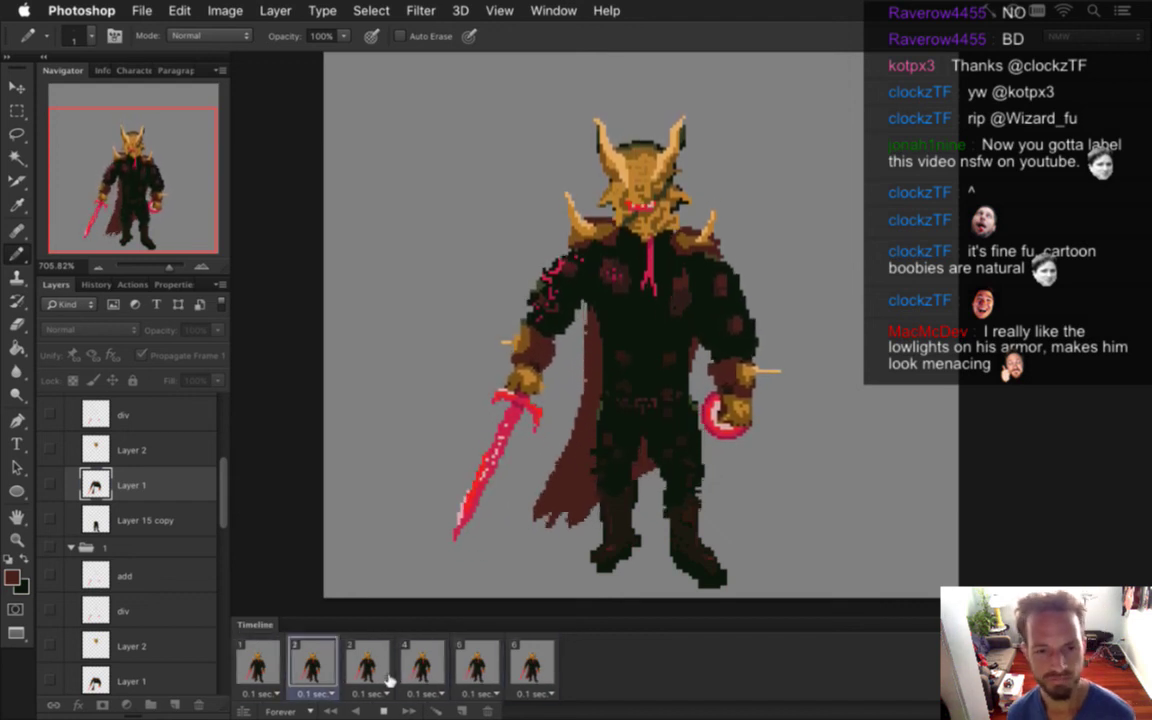
left_click(383, 711)
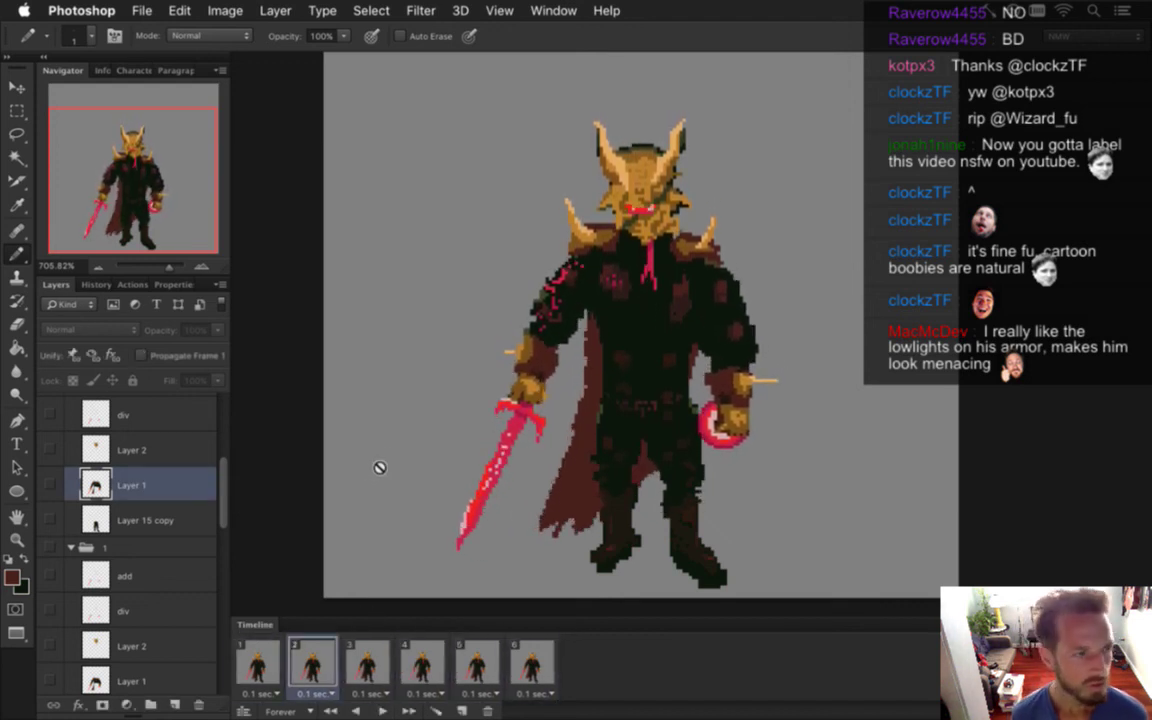
left_click(258, 661)
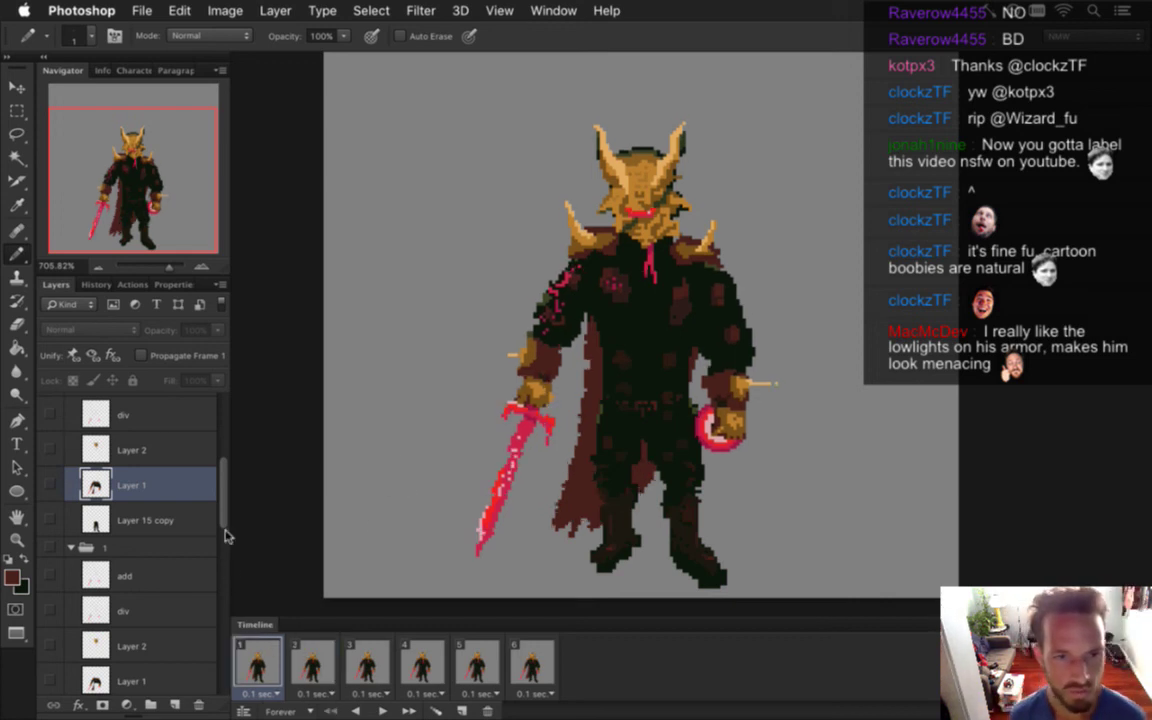
On frame 2, make the add and div glow layers of group 0 visible
left_click_drag(224, 500, 212, 605)
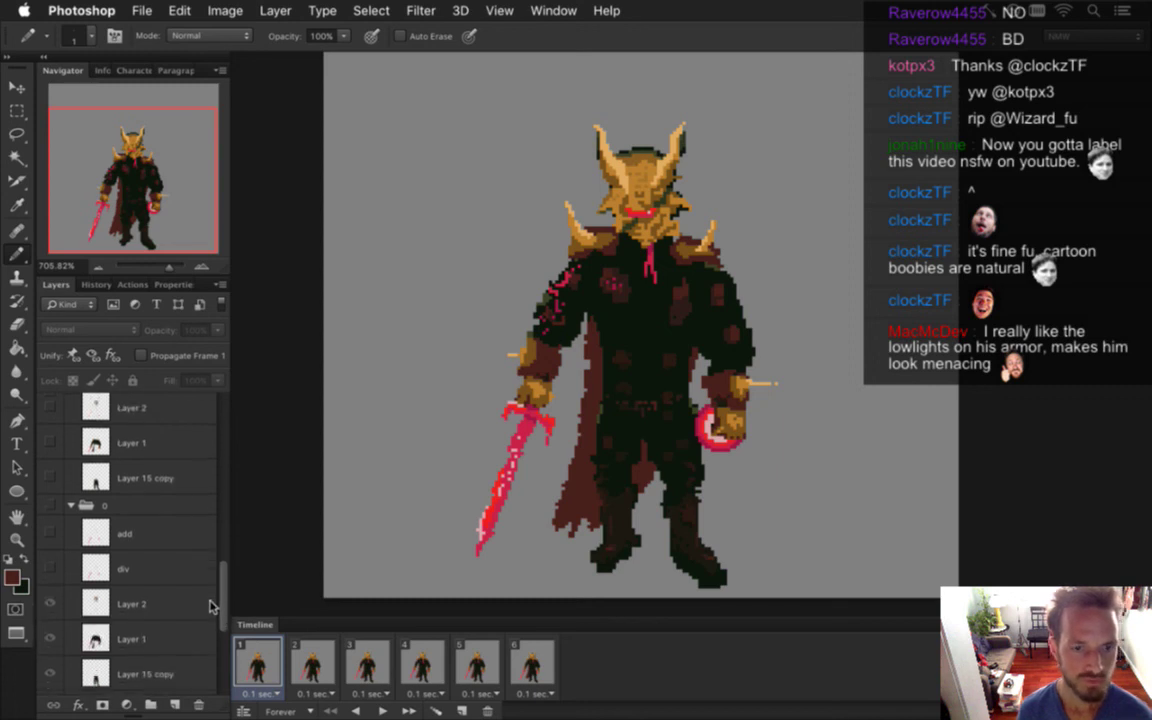
left_click(297, 664)
scroll(210, 550, "down", 2)
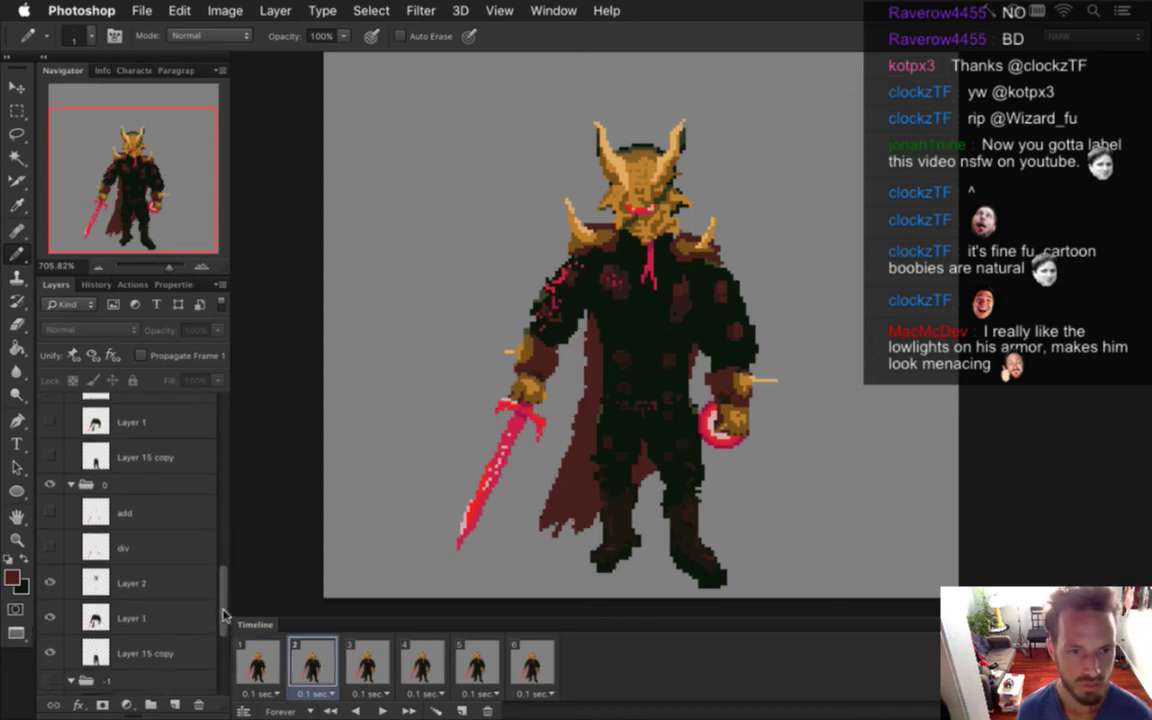
key("super+Tab")
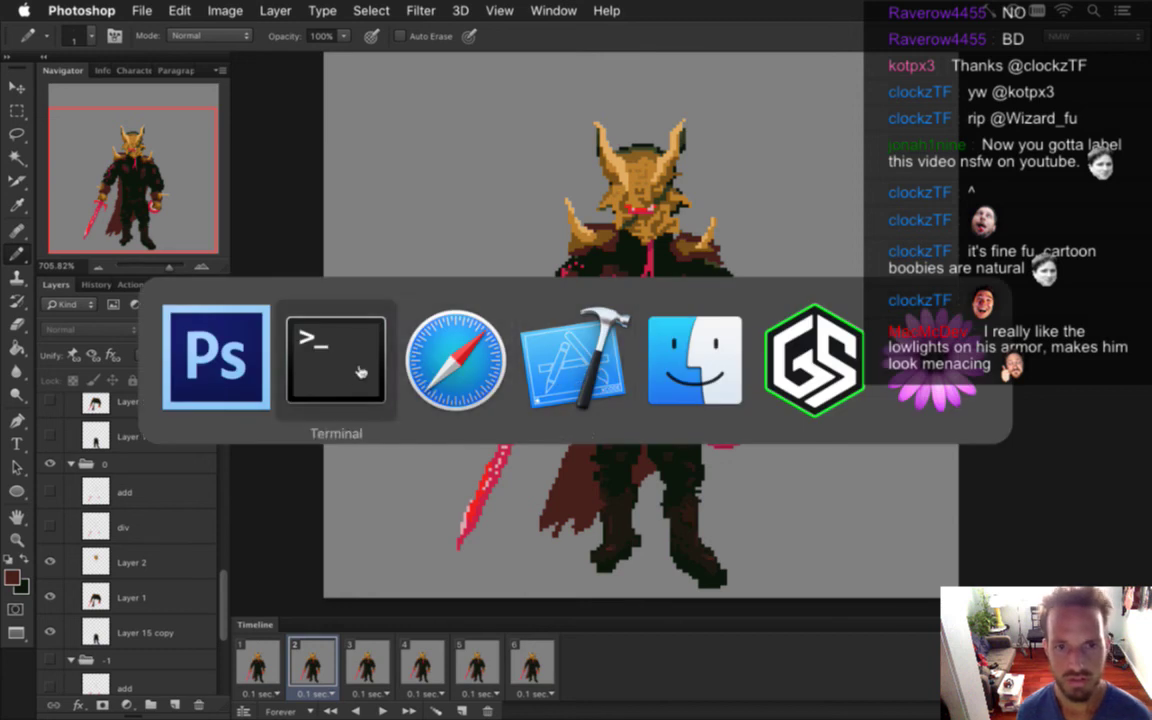
key("super+shift+Tab")
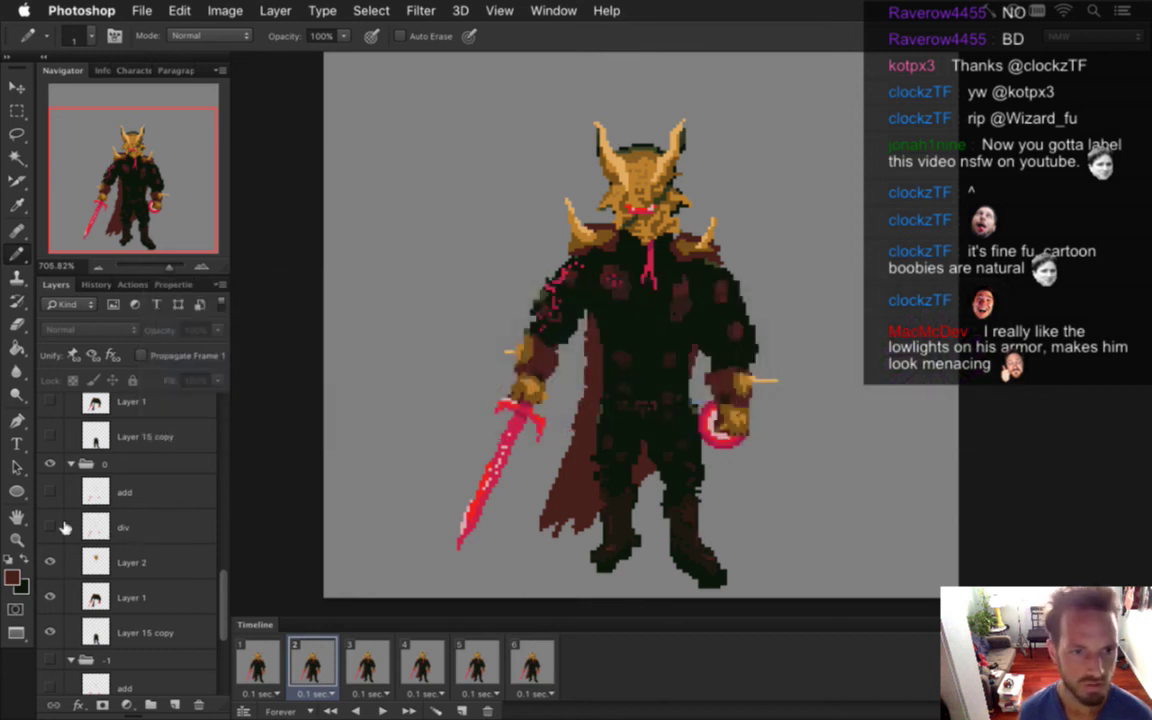
left_click(49, 464)
On frame 1, make the add and div glow layers of group -1 visible
left_click(258, 655)
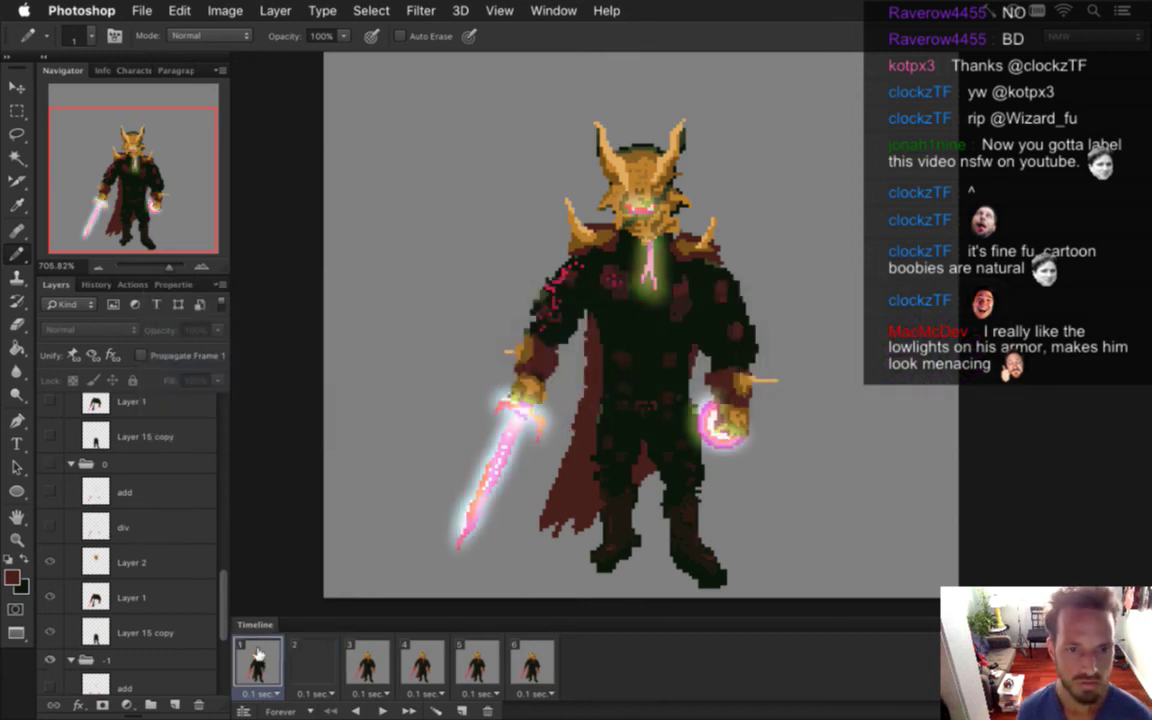
left_click_drag(225, 596, 217, 662)
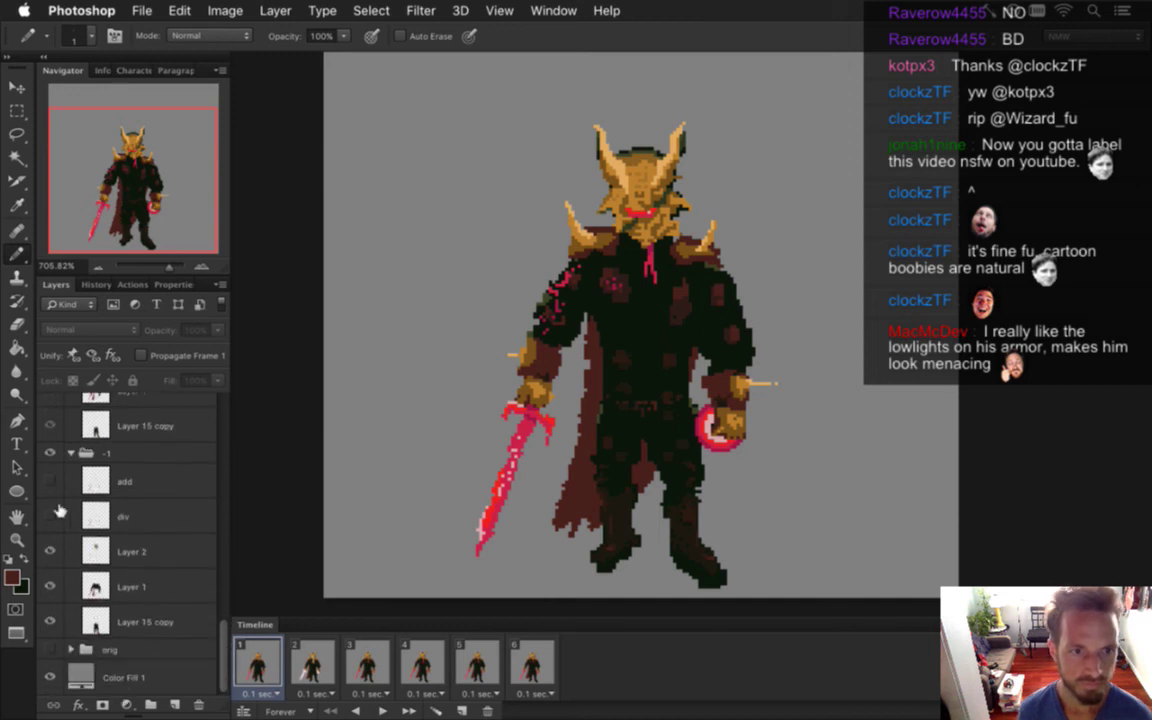
left_click(49, 481)
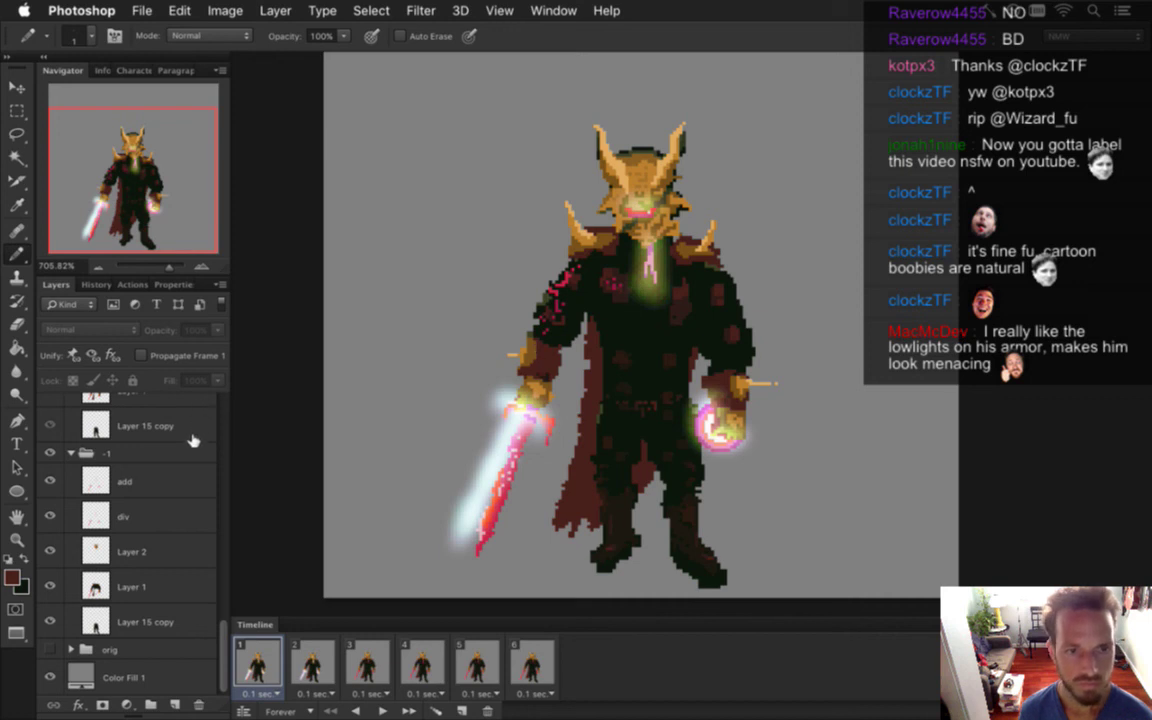
Delete the add and div glow layers from group -1
left_click(152, 514)
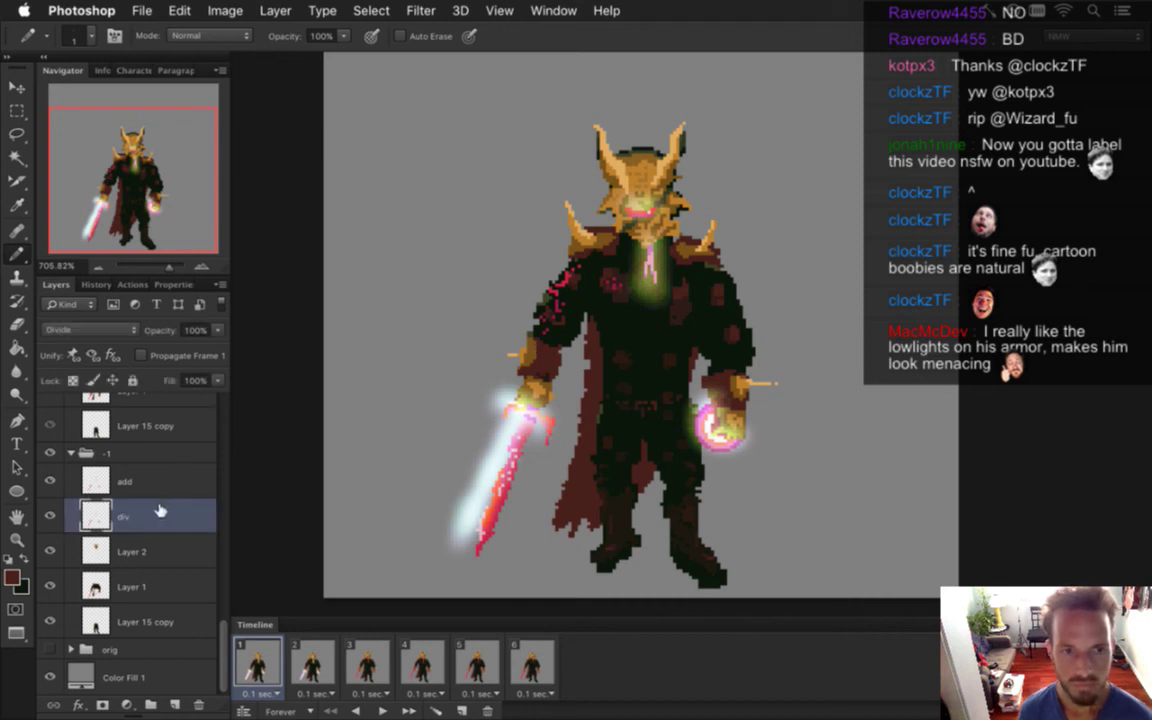
left_click(167, 490, "shift")
key("m")
mouse_move(612, 244)
left_mouse_down()
mouse_move(694, 278)
mouse_move(700, 316)
left_mouse_up()
key("ctrl+d")
key("v")
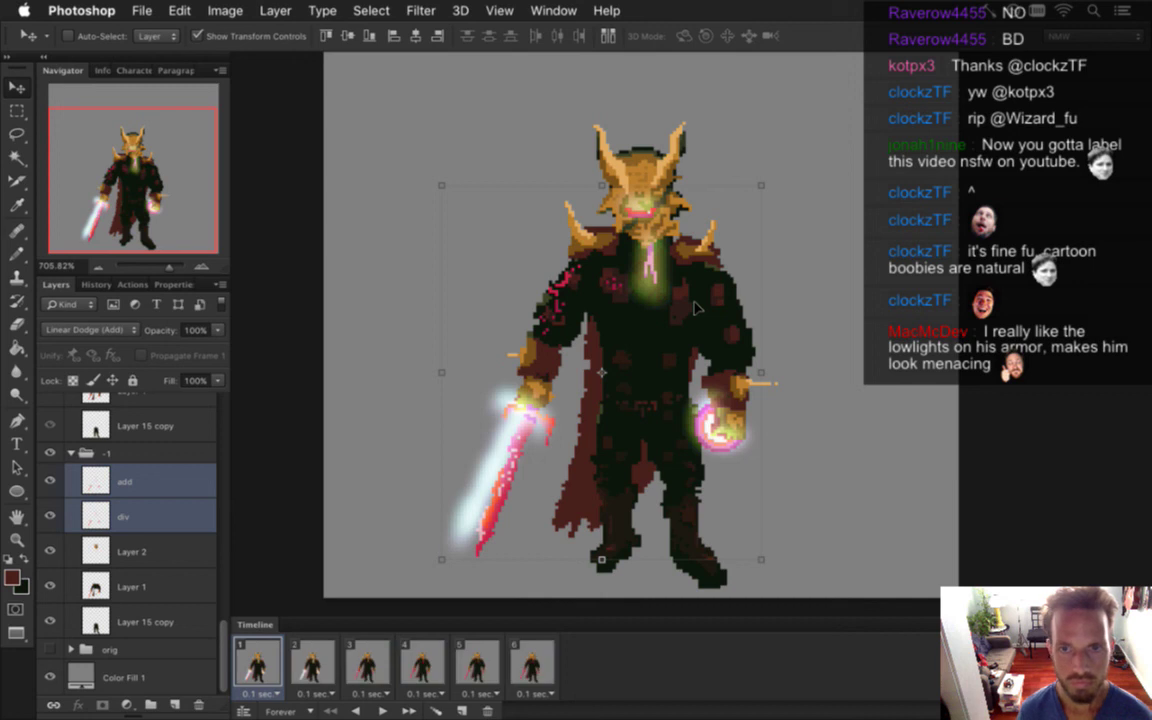
key("m")
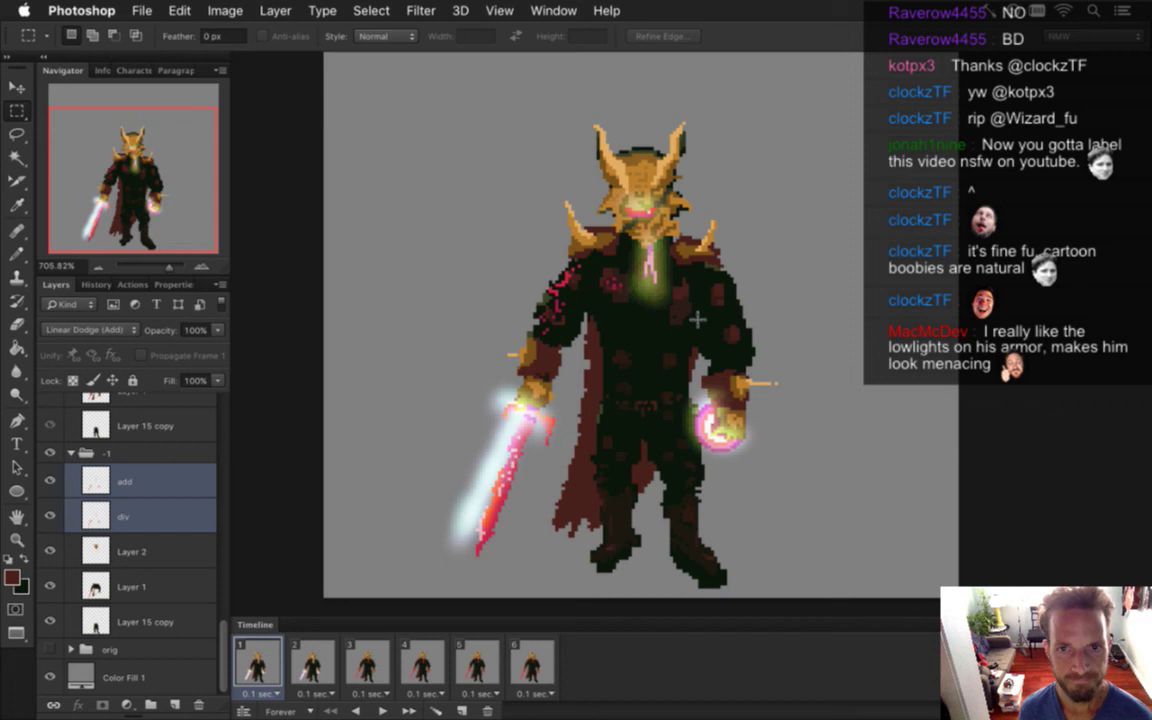
left_click(126, 478)
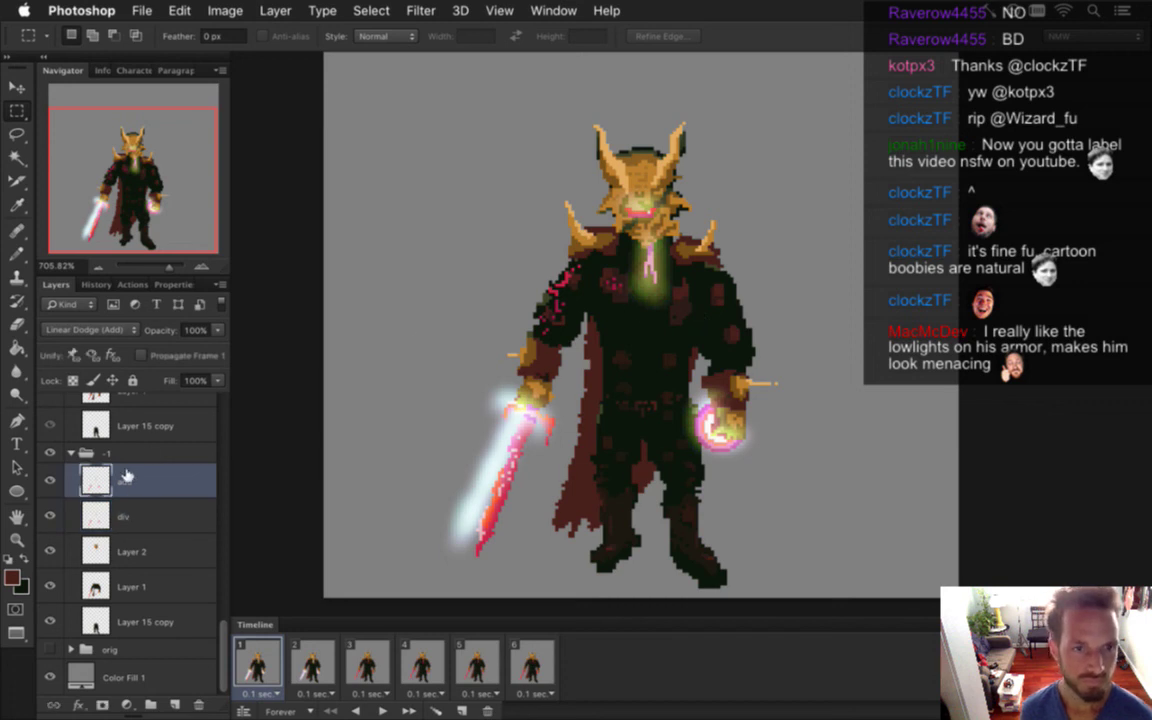
left_click(197, 704)
left_click(197, 704)
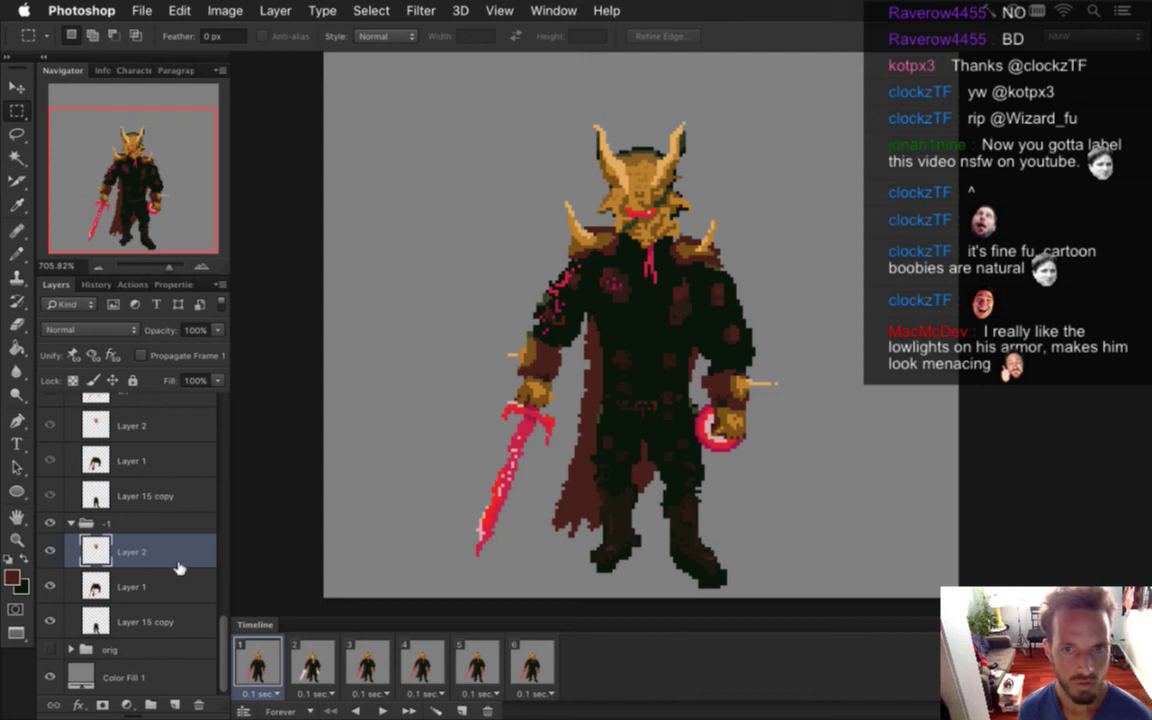
On Layer 1 of group -1, select the red pixels of the sword and orb by color, excluding the specks on the arm and chest
left_click(17, 161)
left_click(476, 382)
left_click(125, 586)
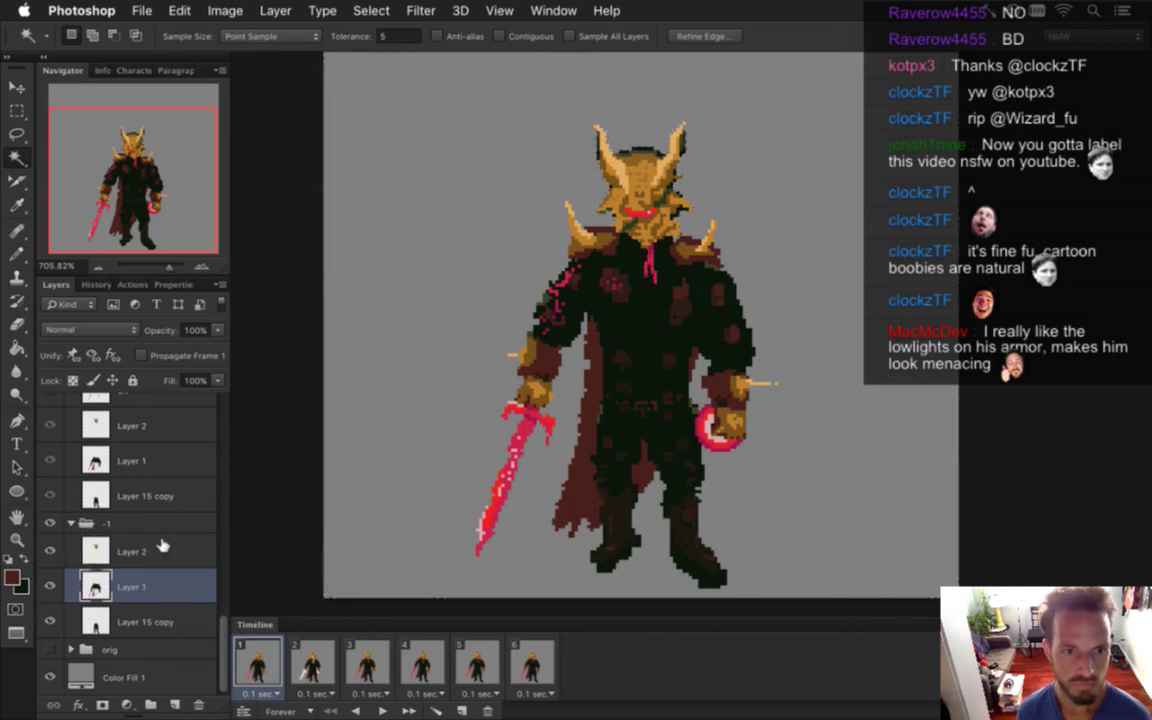
key("m")
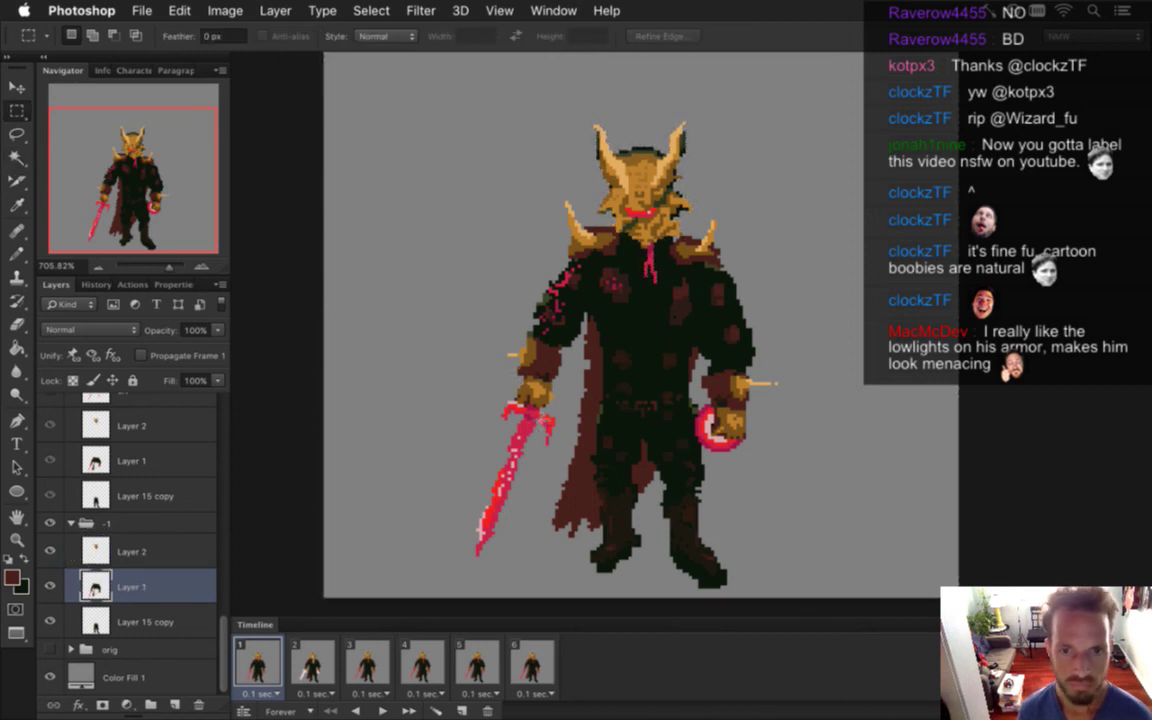
key("w")
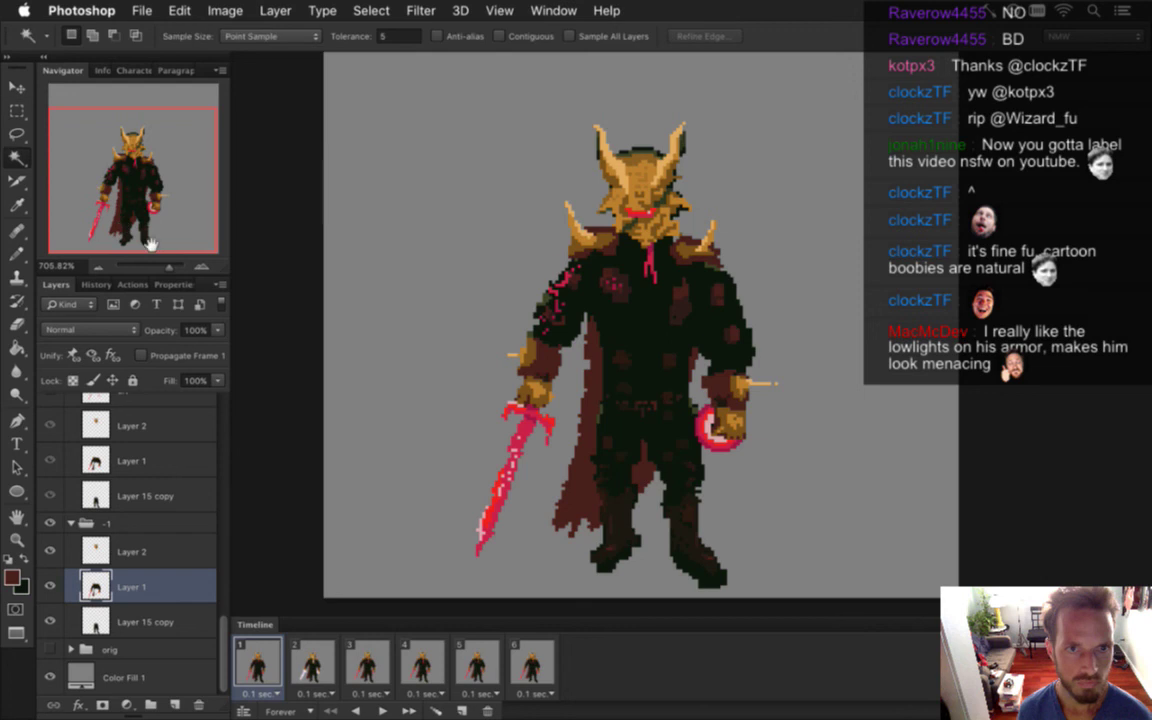
left_click(541, 420)
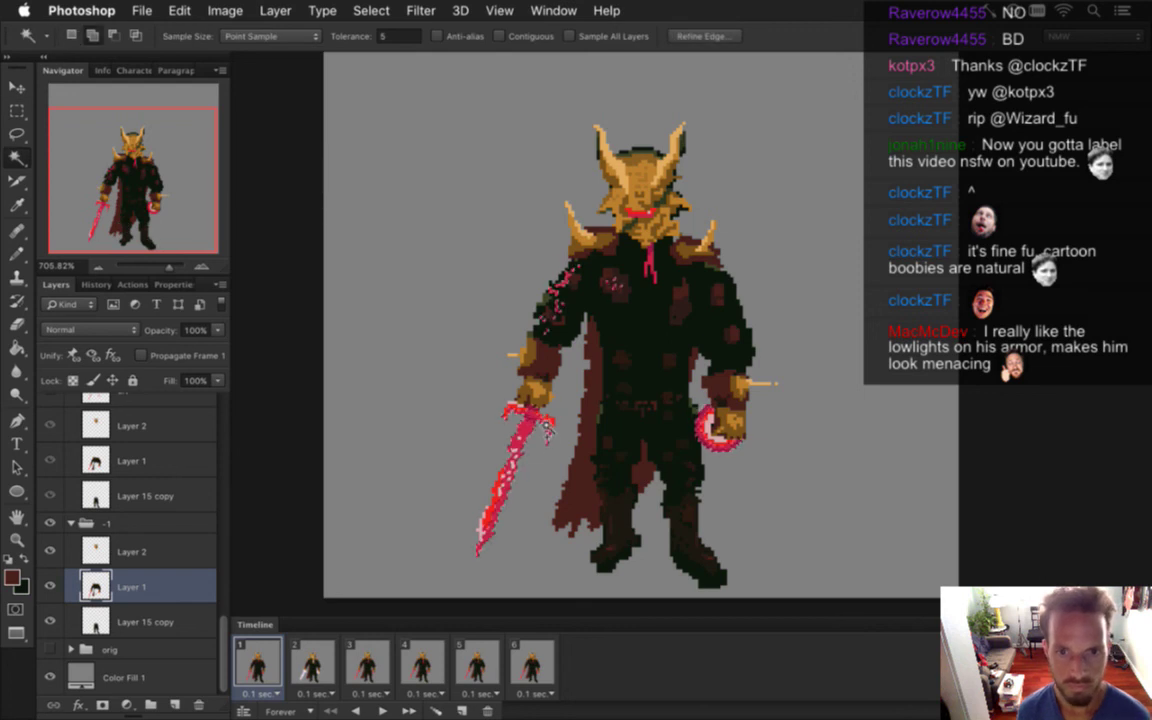
left_click(537, 431, "shift")
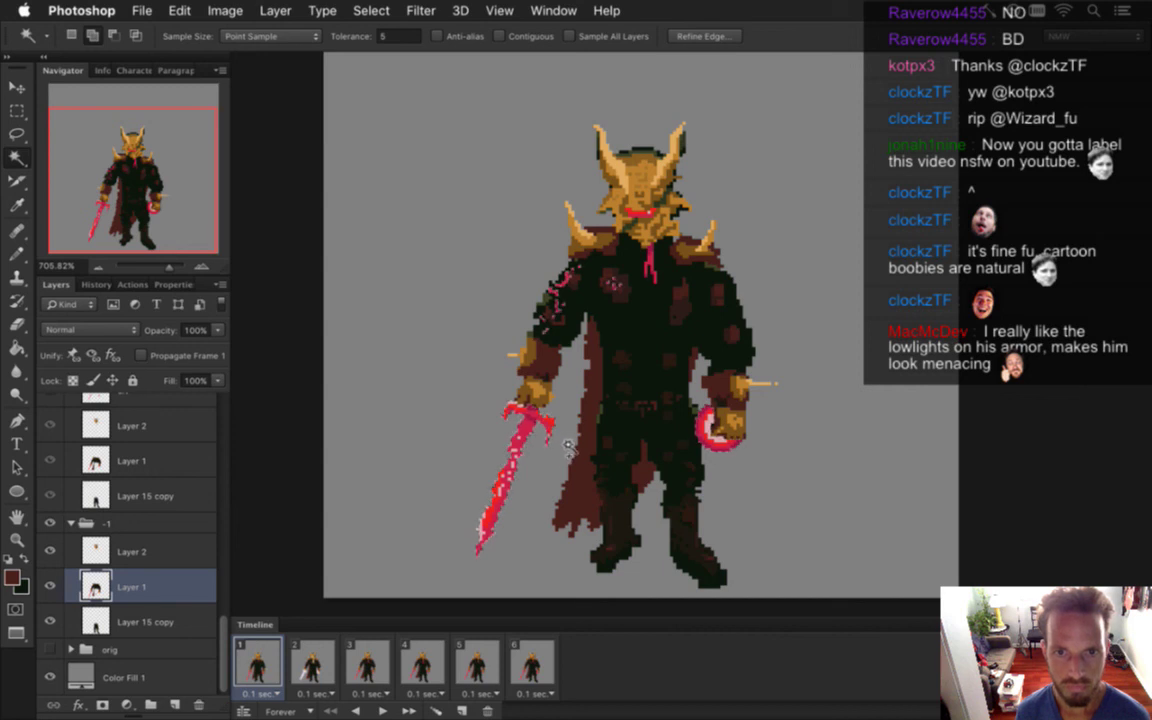
key("m")
left_click_drag(514, 243, 625, 356)
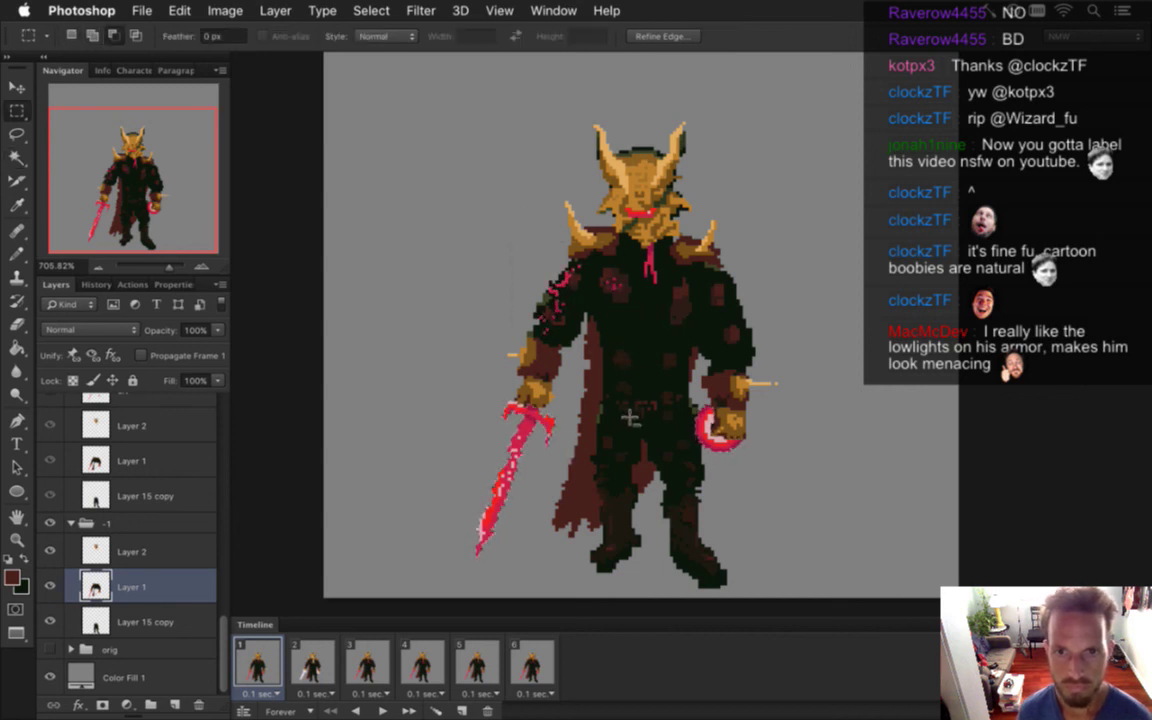
With Layer 2 of group -1 active, add the red eyes and the red drip below the mask to the selection
left_click(117, 551)
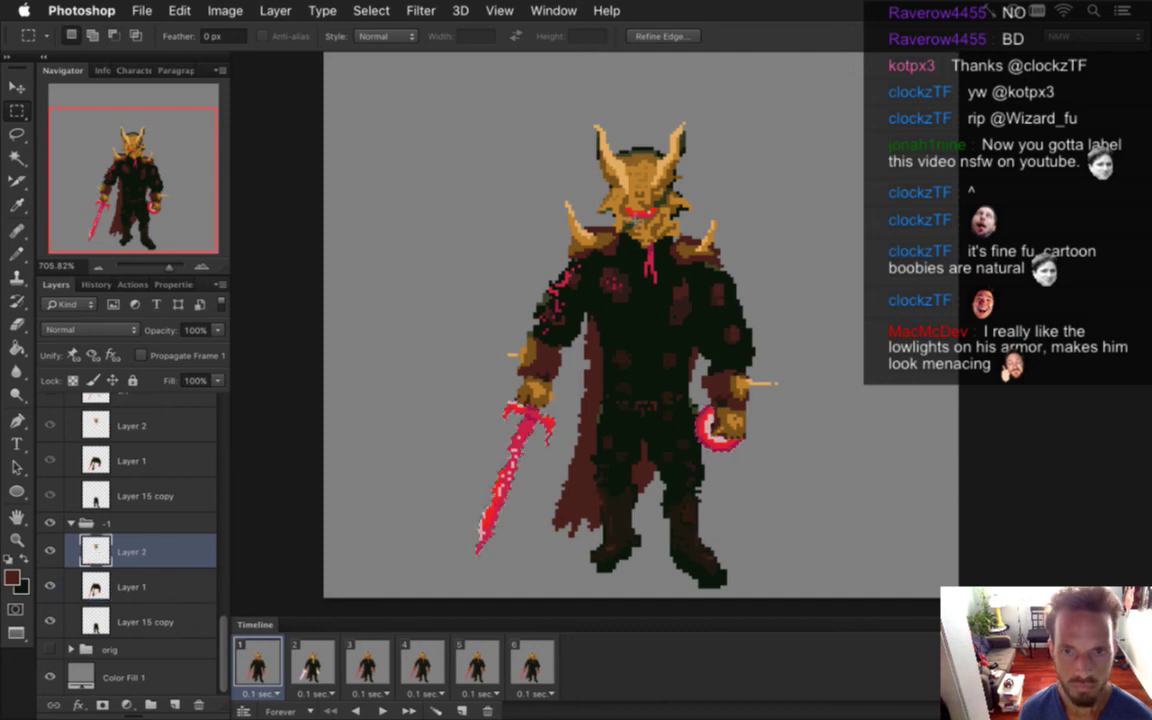
key("v")
key("w")
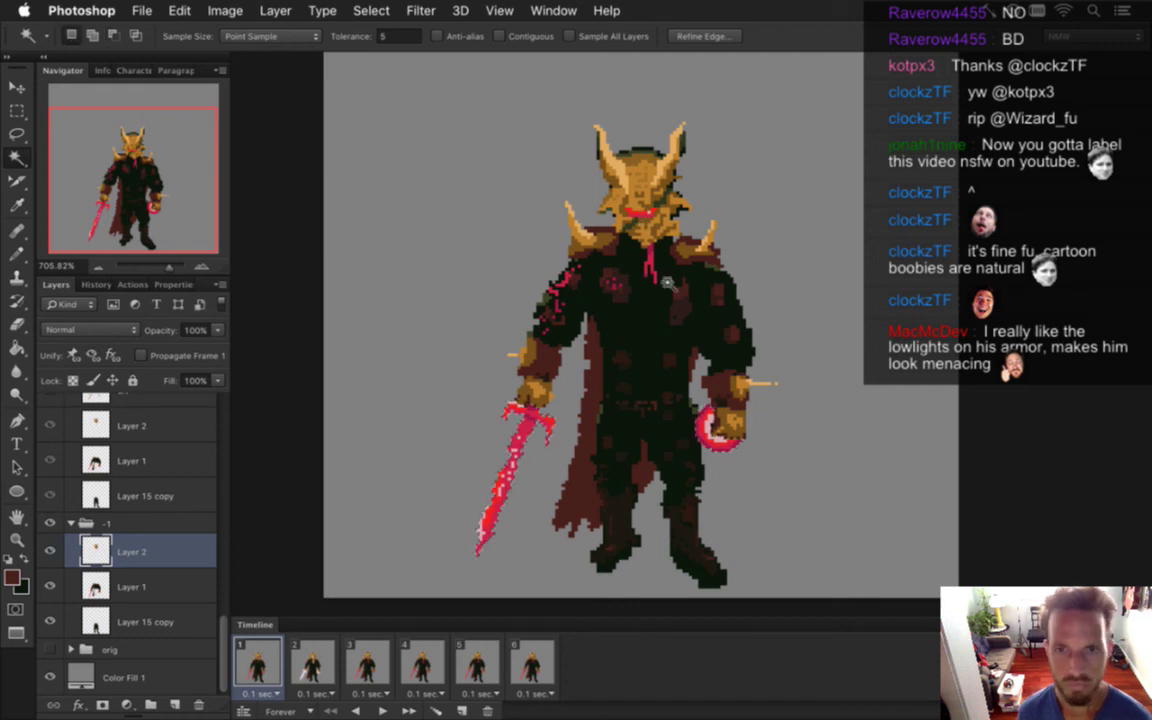
scroll(620, 235, "up", 3)
key("m")
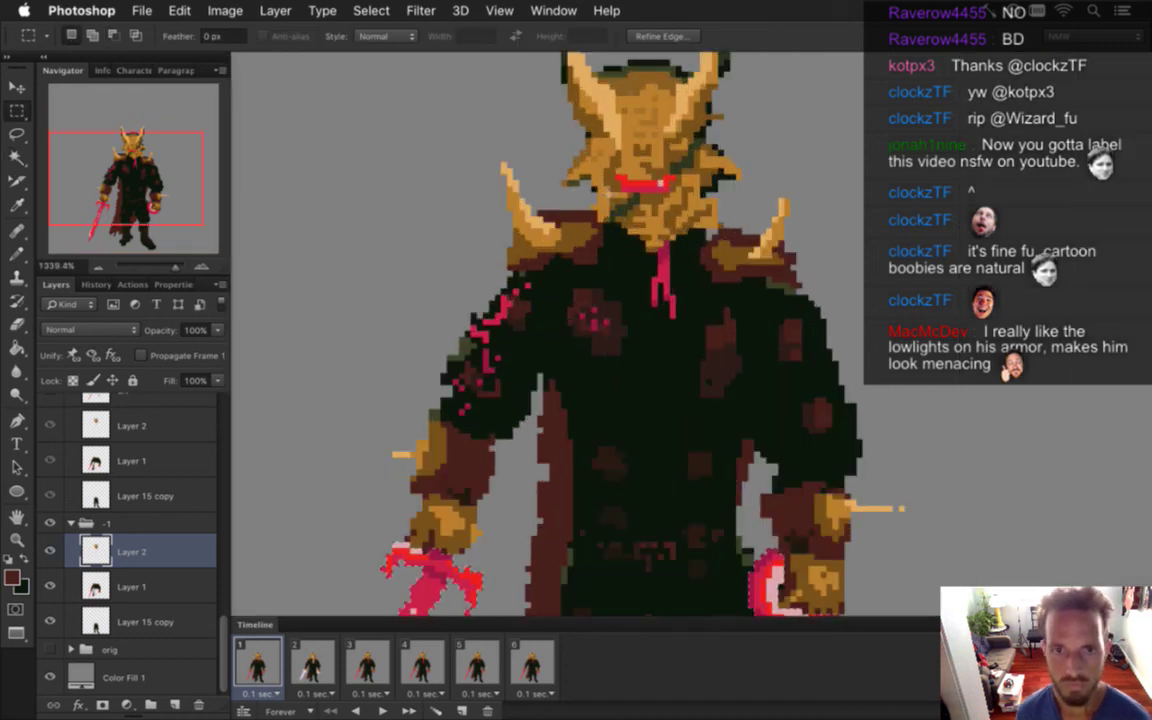
key("shift")
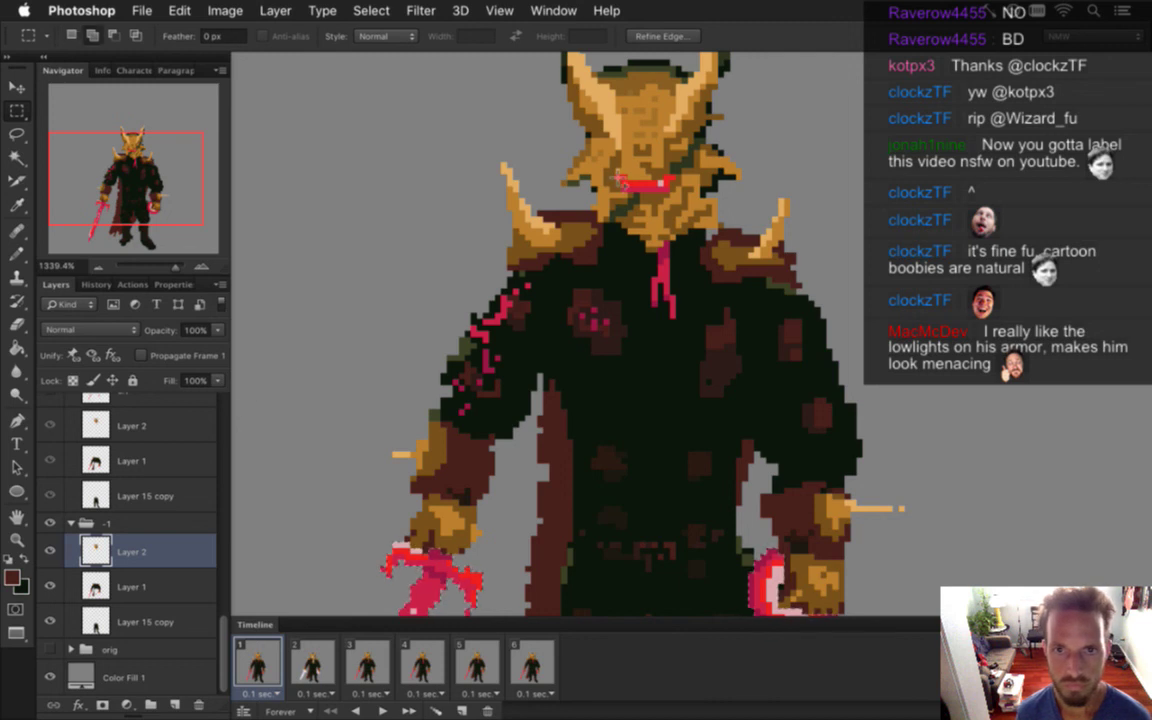
mouse_move(618, 178)
left_mouse_down()
mouse_move(683, 182)
mouse_move(619, 196)
left_mouse_up()
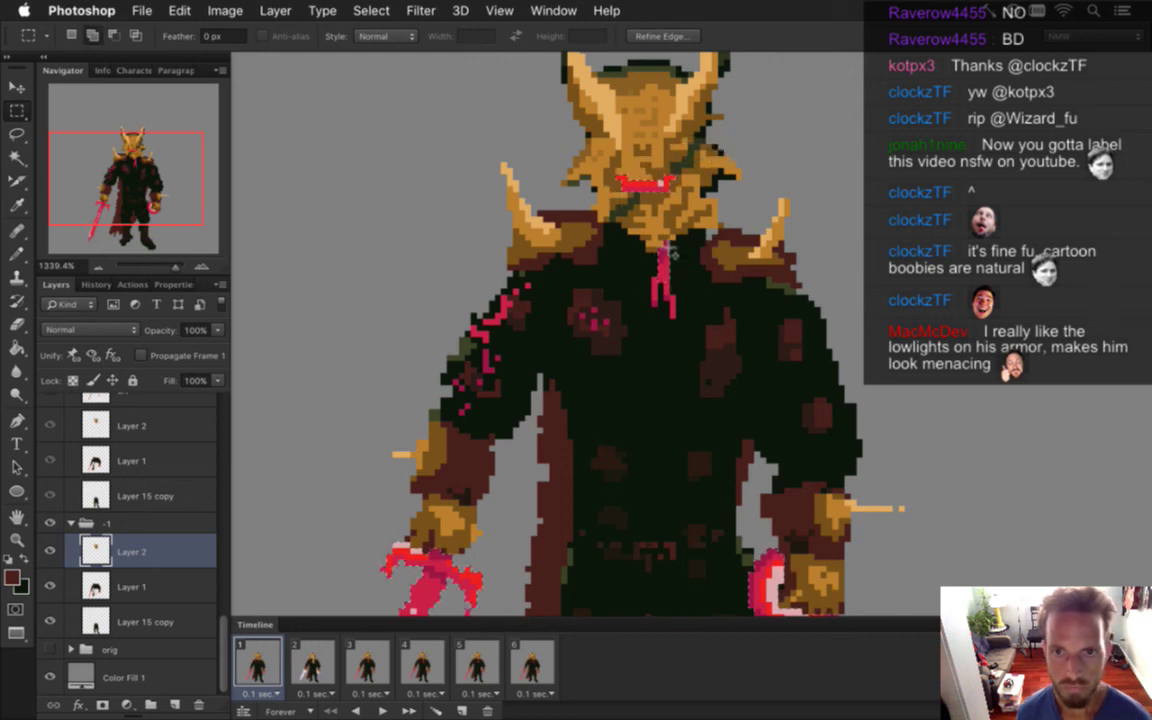
left_click_drag(658, 284, 667, 322)
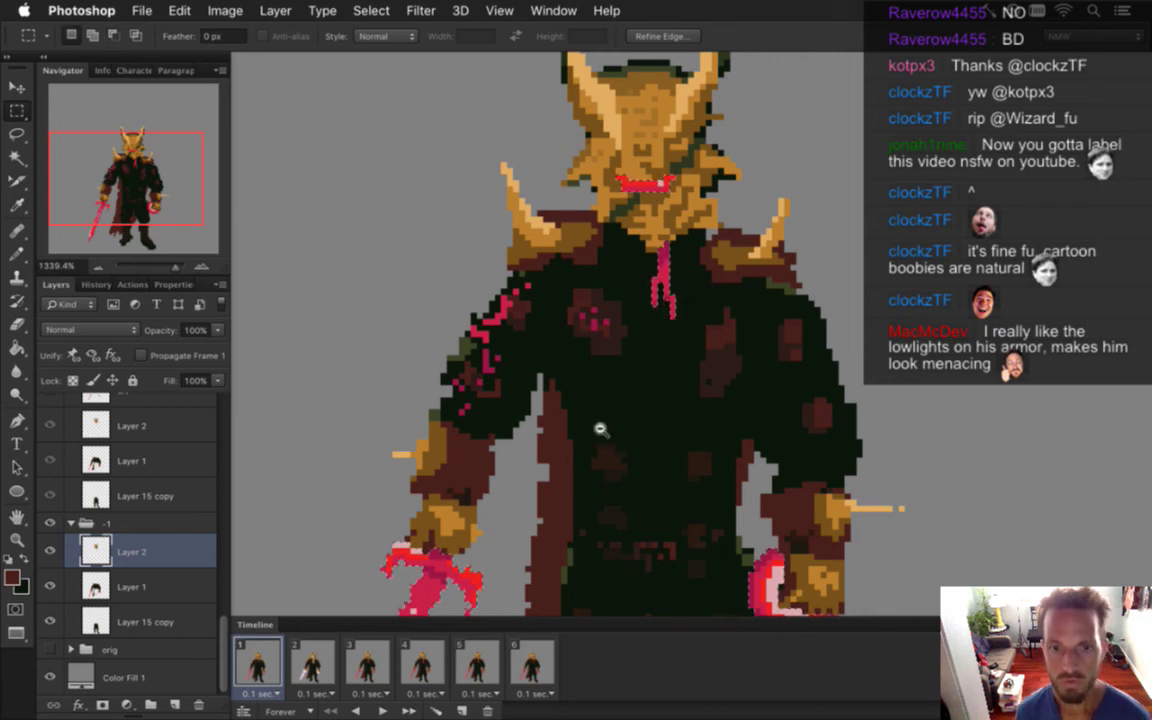
Copy the selected red pixels of the sword, orb, eyes and drip onto a new layer above Layer 2 in group -1
left_click_drag(600, 428, 532, 422)
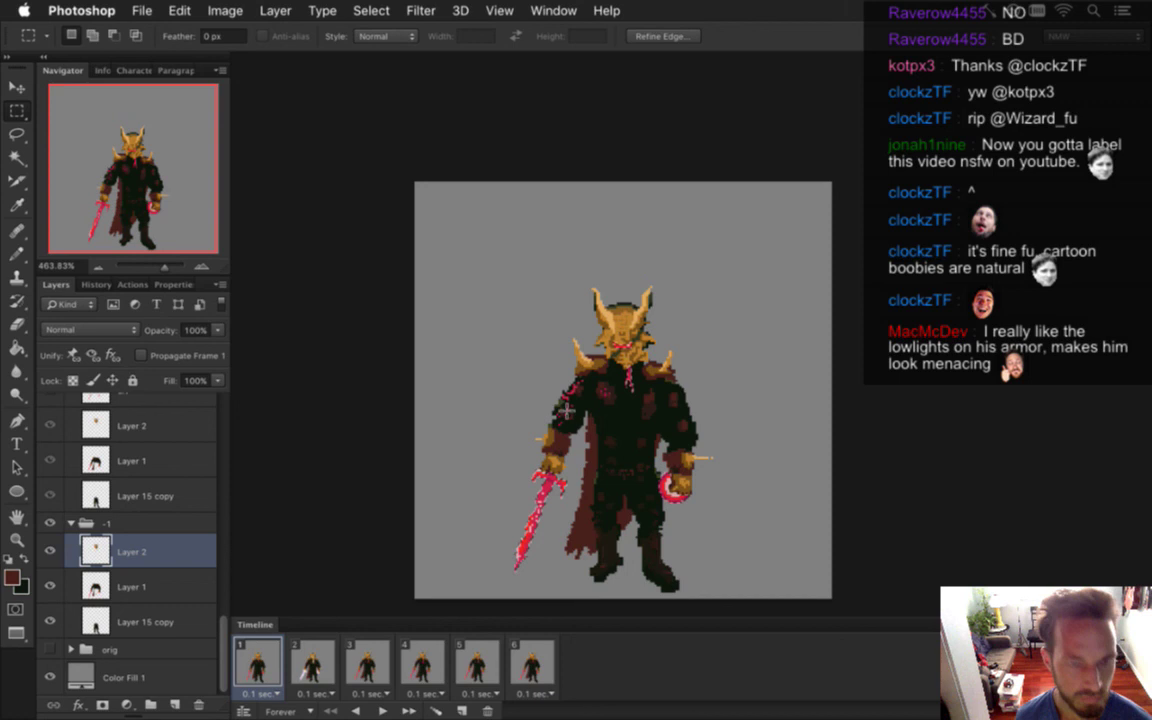
key("super+shift+alt+n")
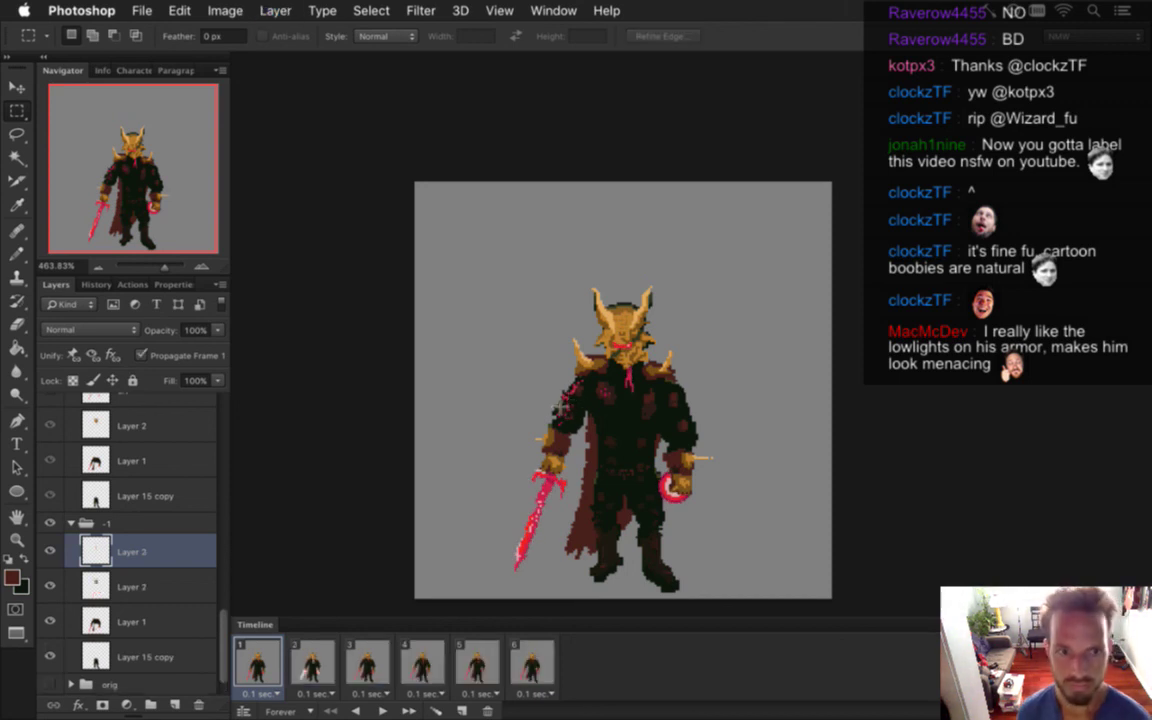
key("super+z")
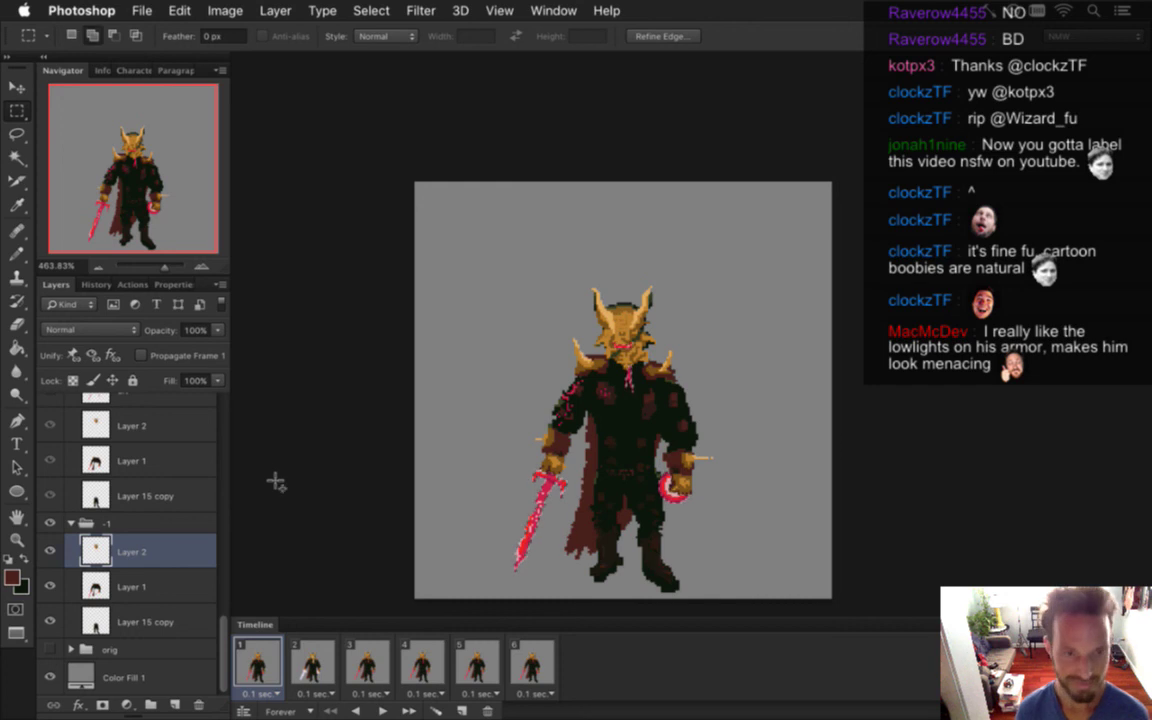
key("super+z")
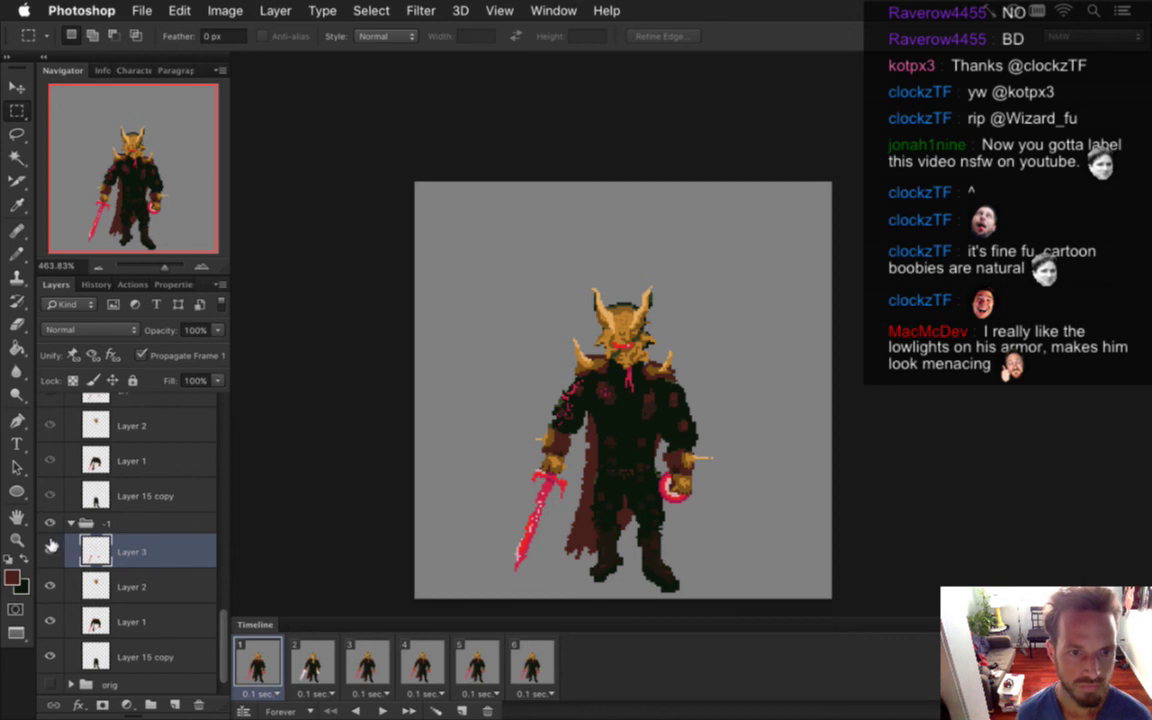
Reapply the last Gaussian Blur to Layer 3 and set its blend mode to Divide
left_click(420, 10)
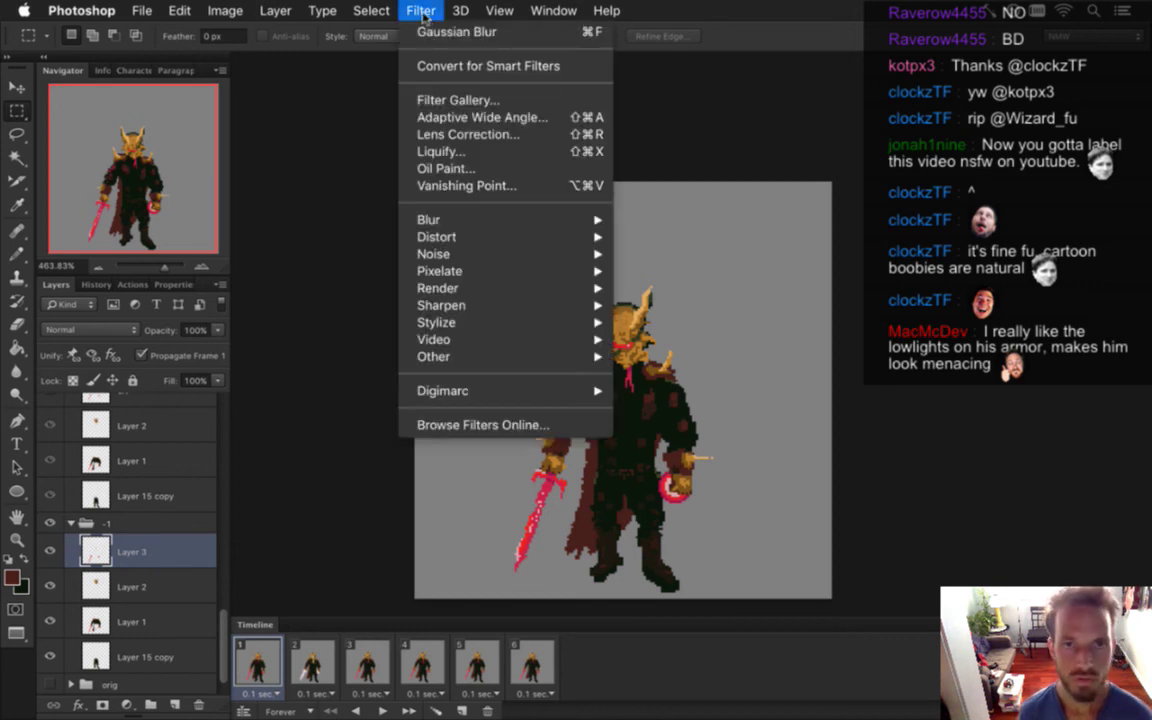
left_click(430, 33)
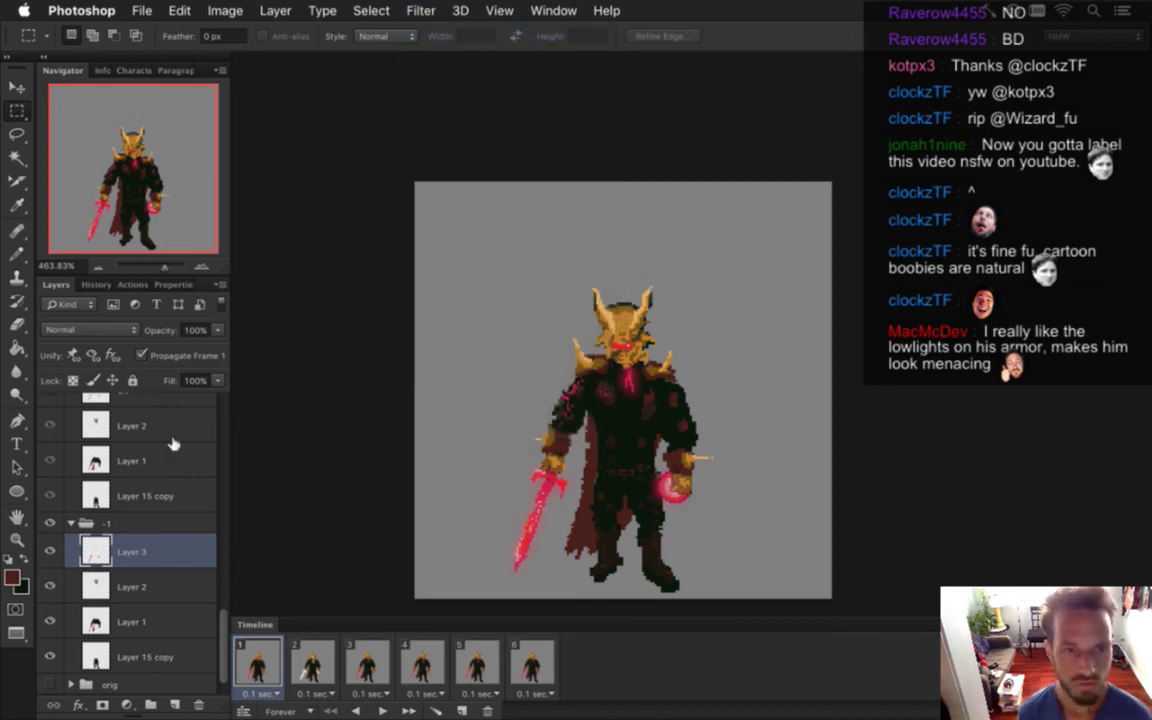
left_click(107, 330)
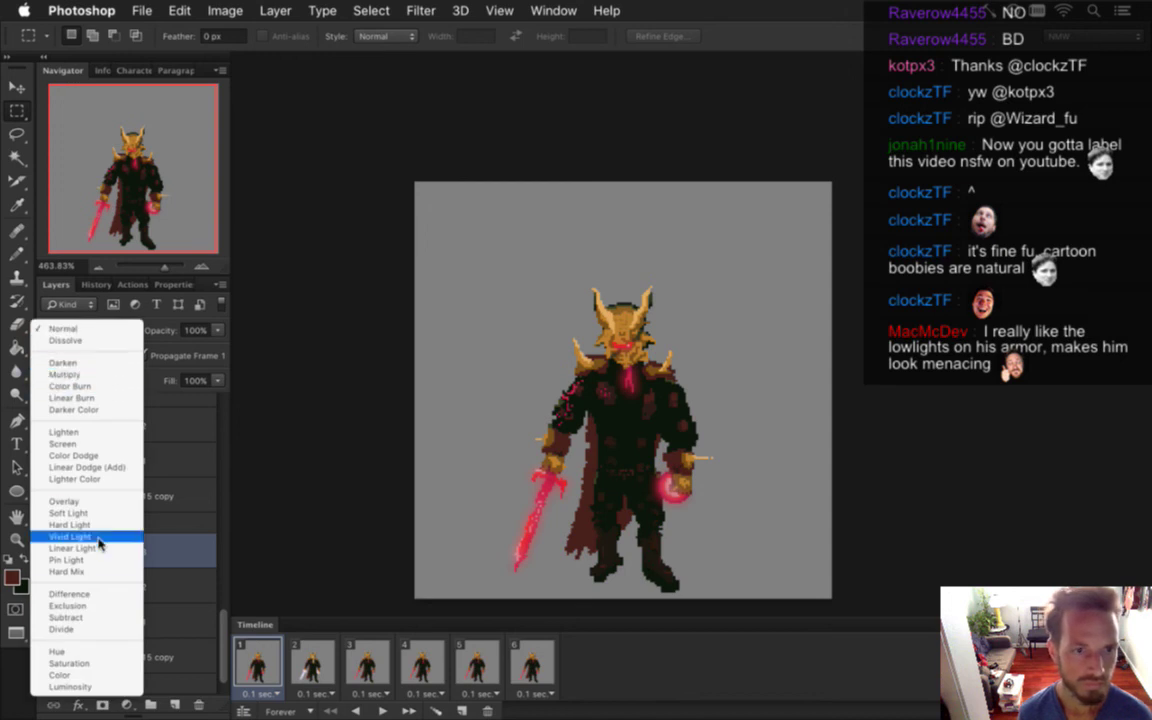
left_click(93, 632)
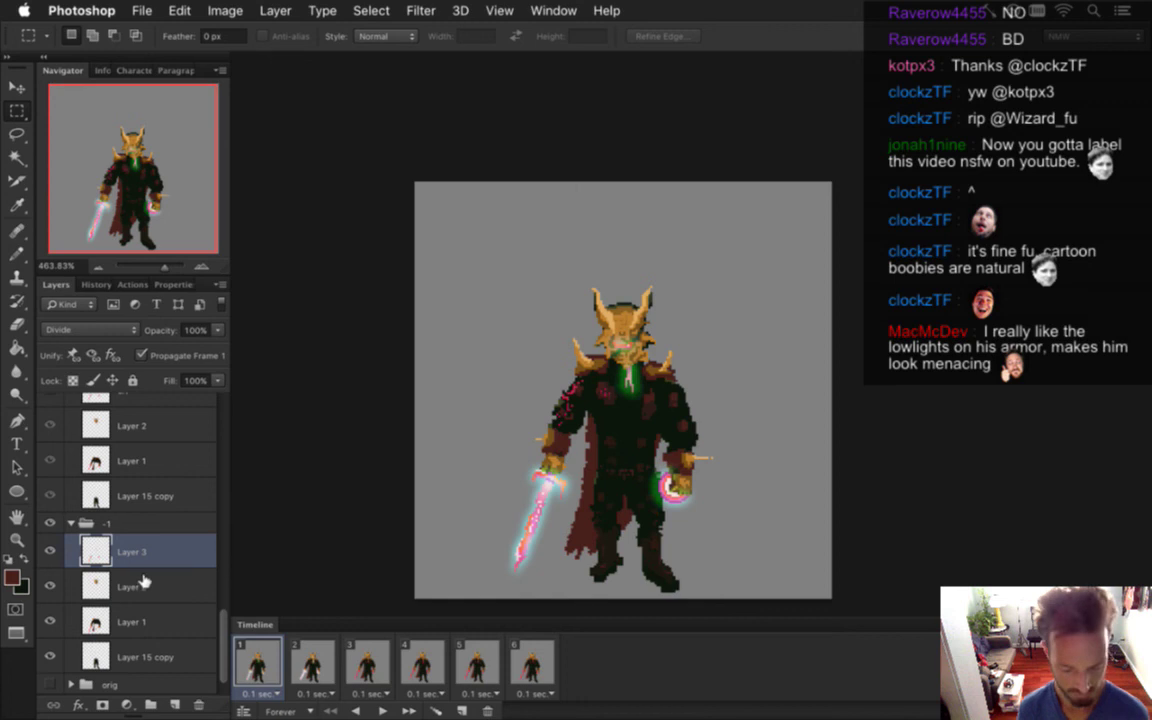
Duplicate the blurred Layer 3 and set the copy's blend mode to Linear Dodge (Add)
key("super+j")
left_click(100, 330)
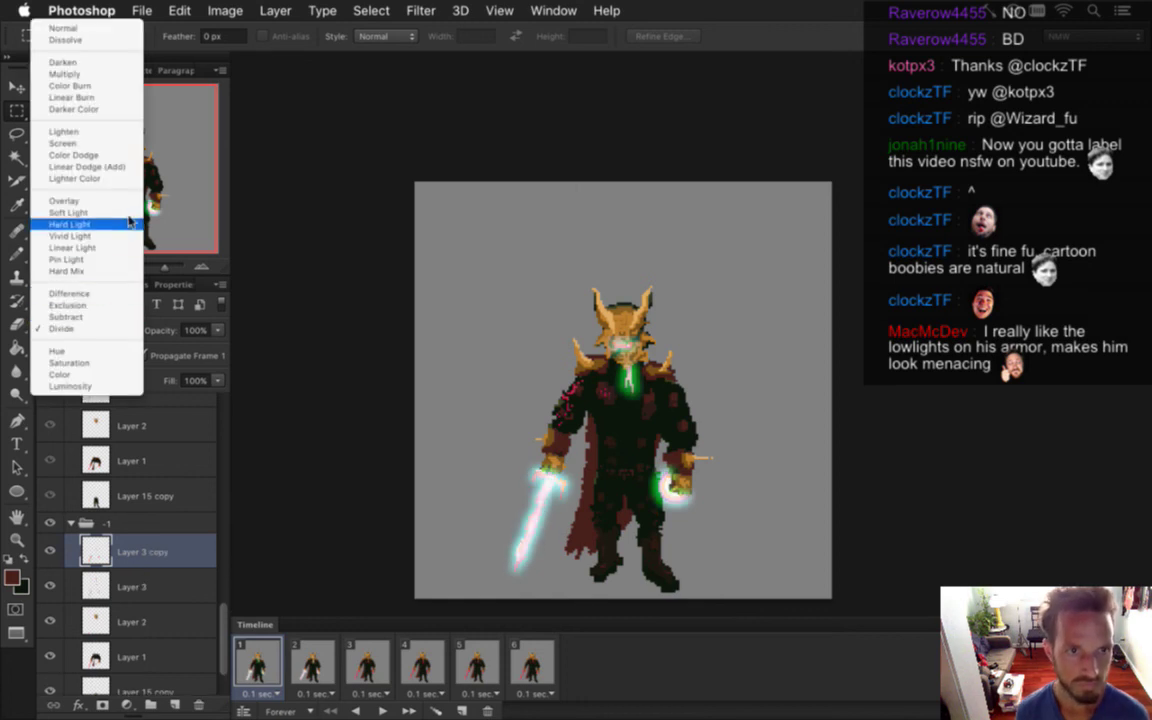
left_click(110, 166)
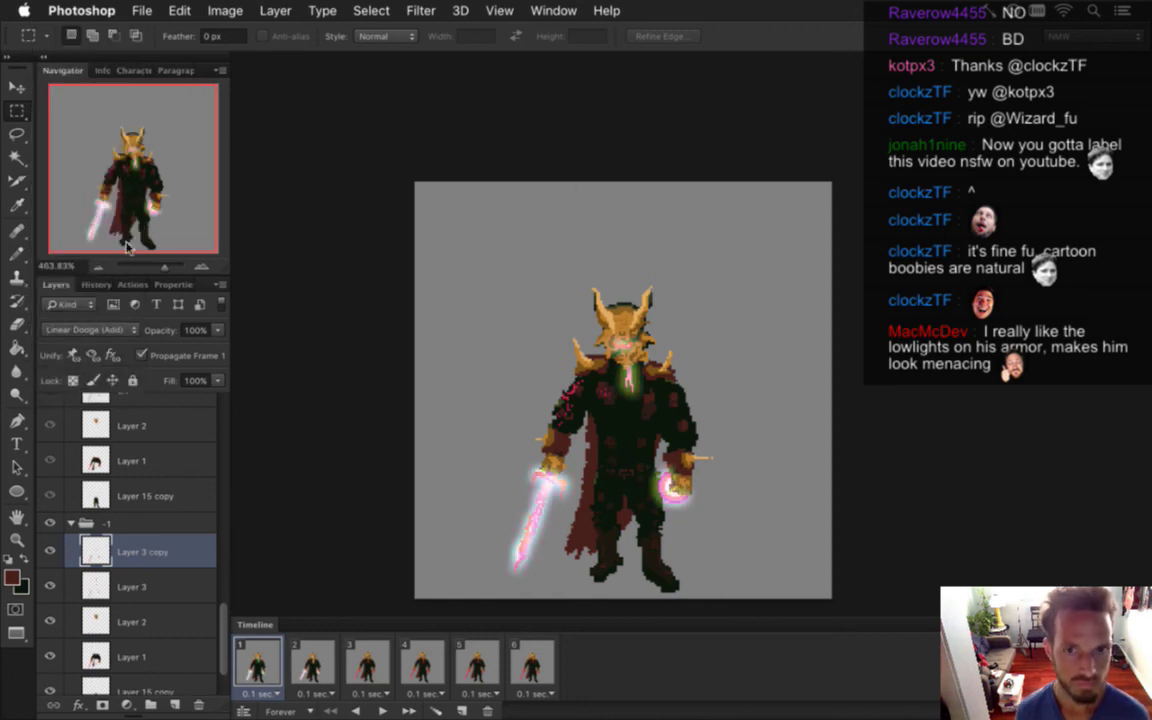
key("super+w")
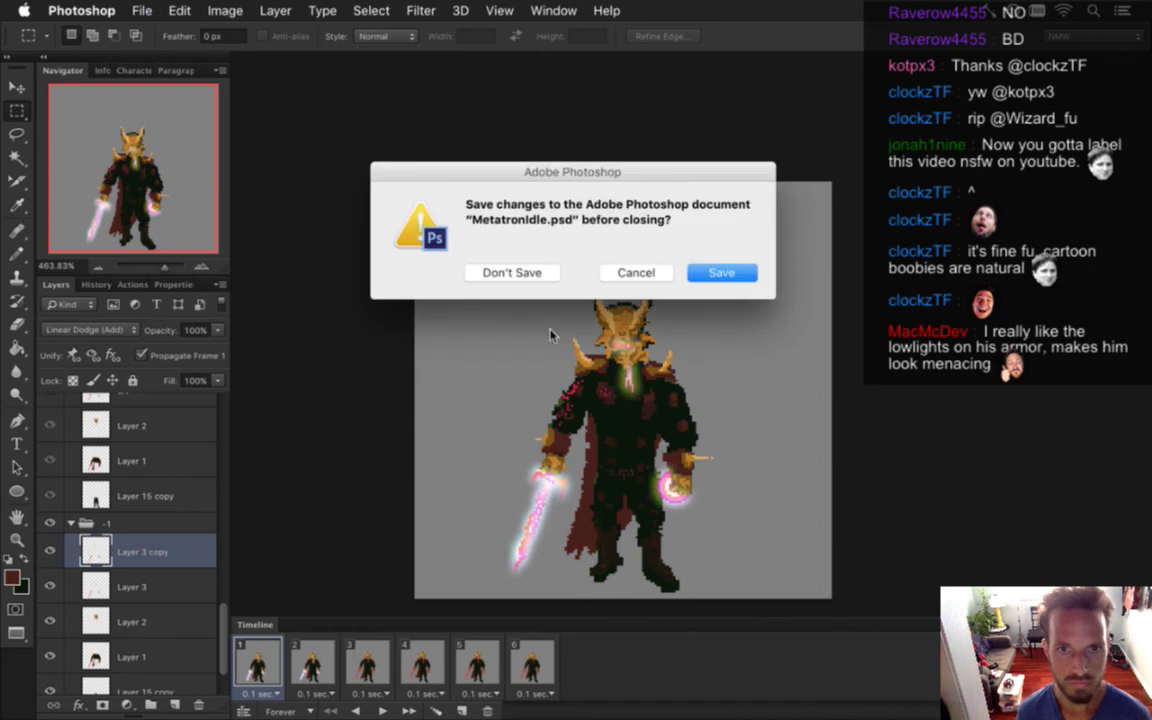
Keep the document open and compare the sword, orb, eye and drip glow across animation frames 1 to 4
left_click(646, 281)
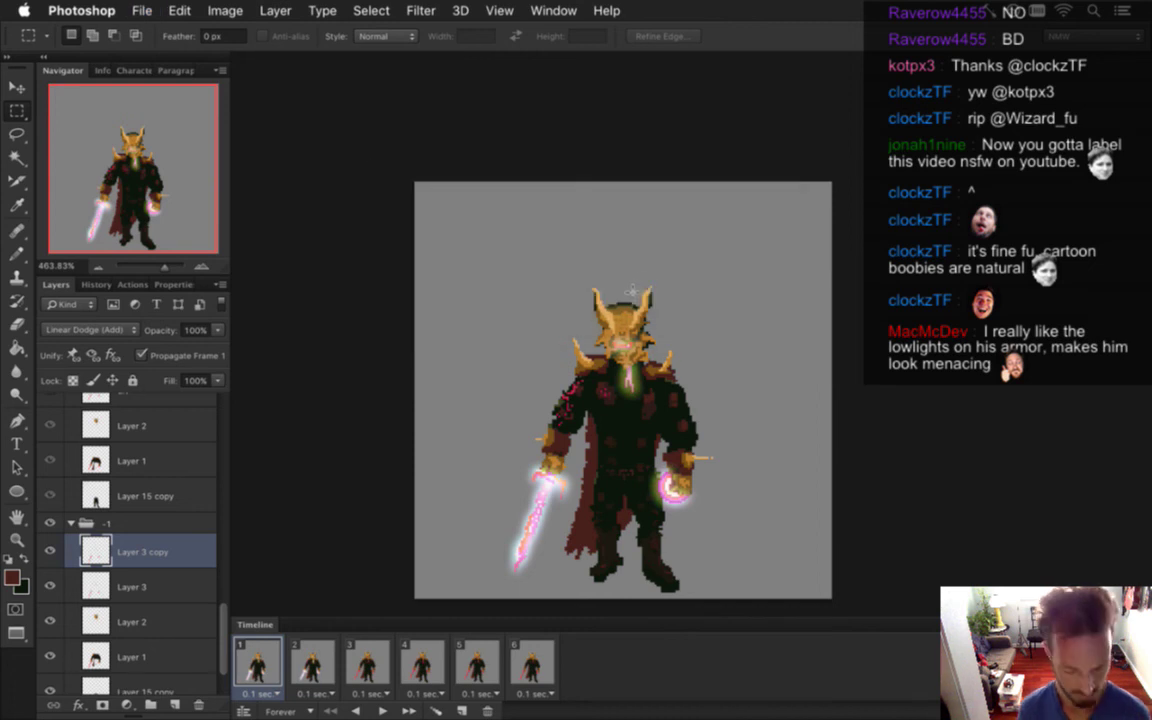
left_click_drag(631, 458, 653, 410)
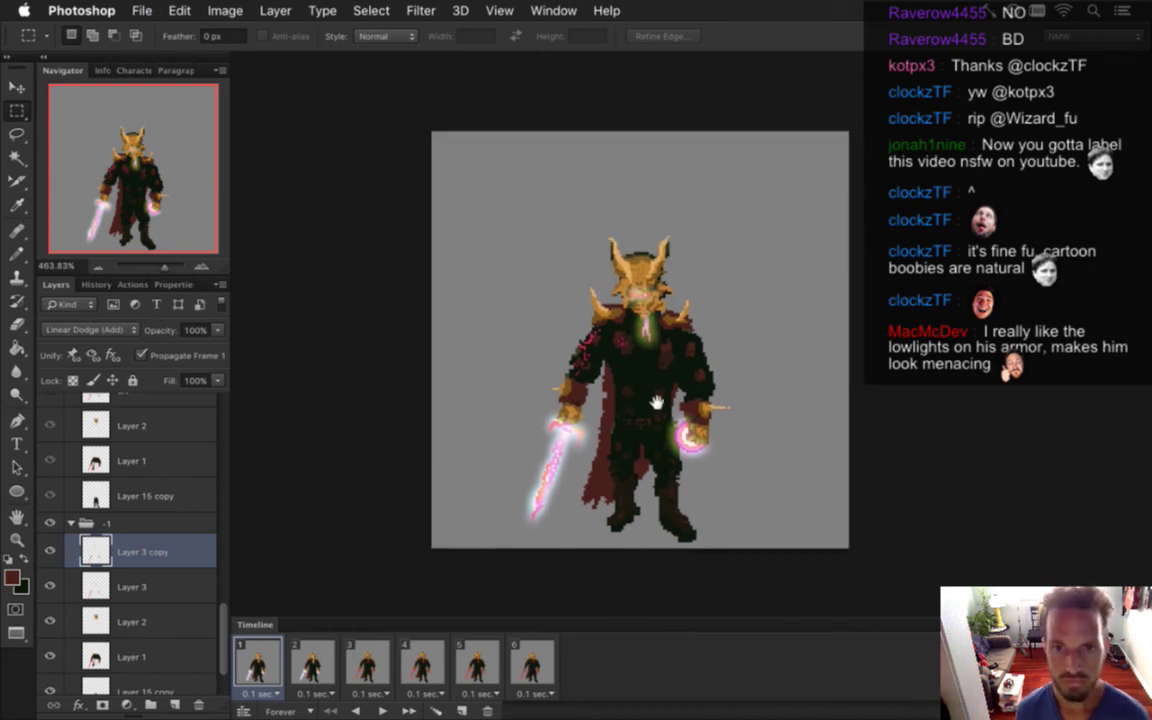
left_click(308, 663)
left_click(257, 665)
left_click(314, 664)
left_click(257, 665)
left_click(323, 667)
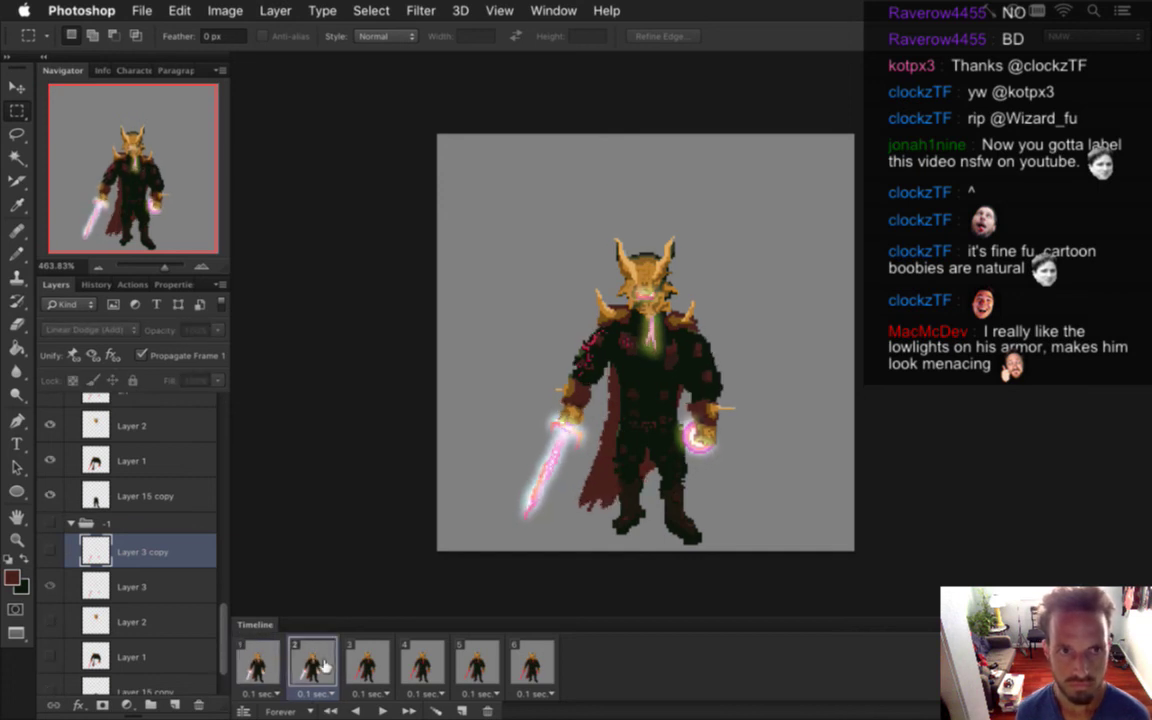
left_click(257, 665)
left_click(325, 657)
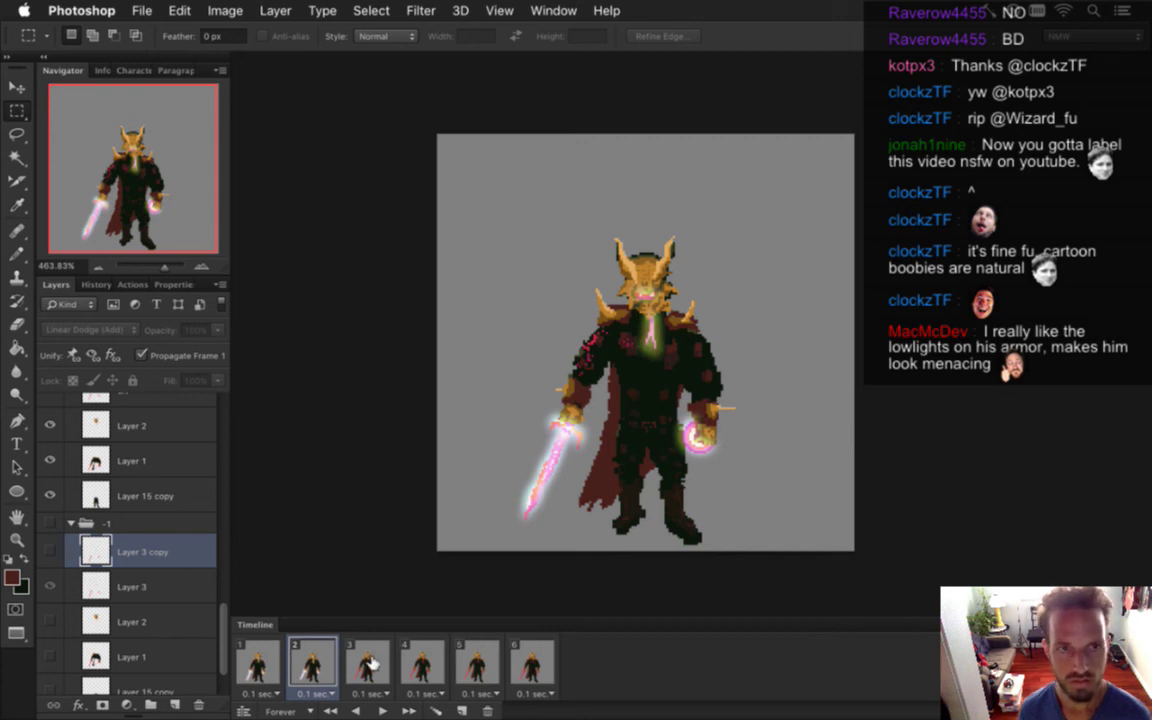
left_click(426, 670)
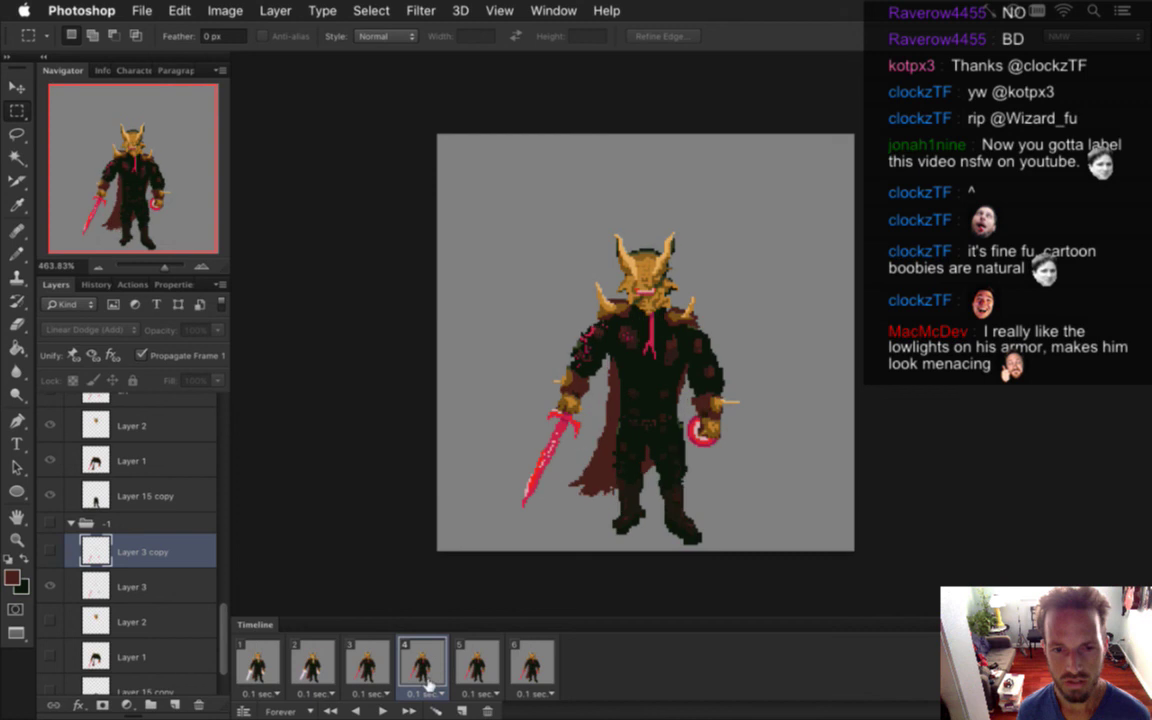
left_click(366, 662)
left_click(310, 660)
left_click(260, 663)
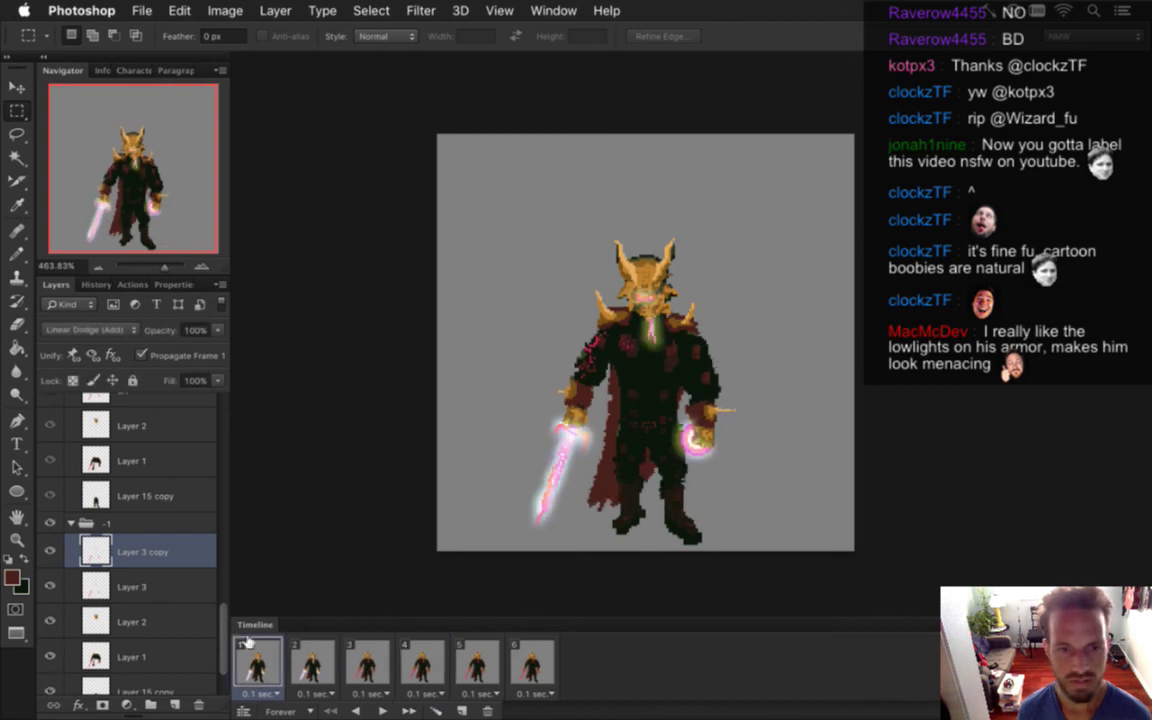
In frame 1, set the opacity of Layer 3 and Layer 3 copy in group -1 to 70%
left_click(193, 588, "shift")
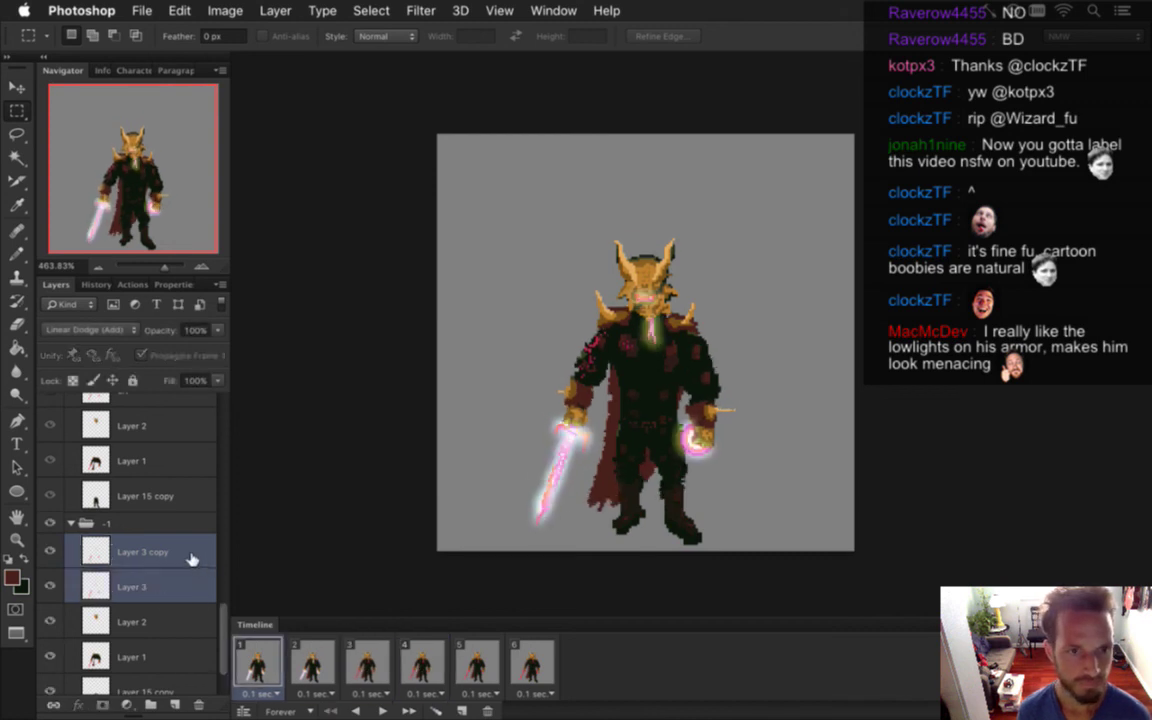
key("super+e")
key("7")
left_click(152, 582)
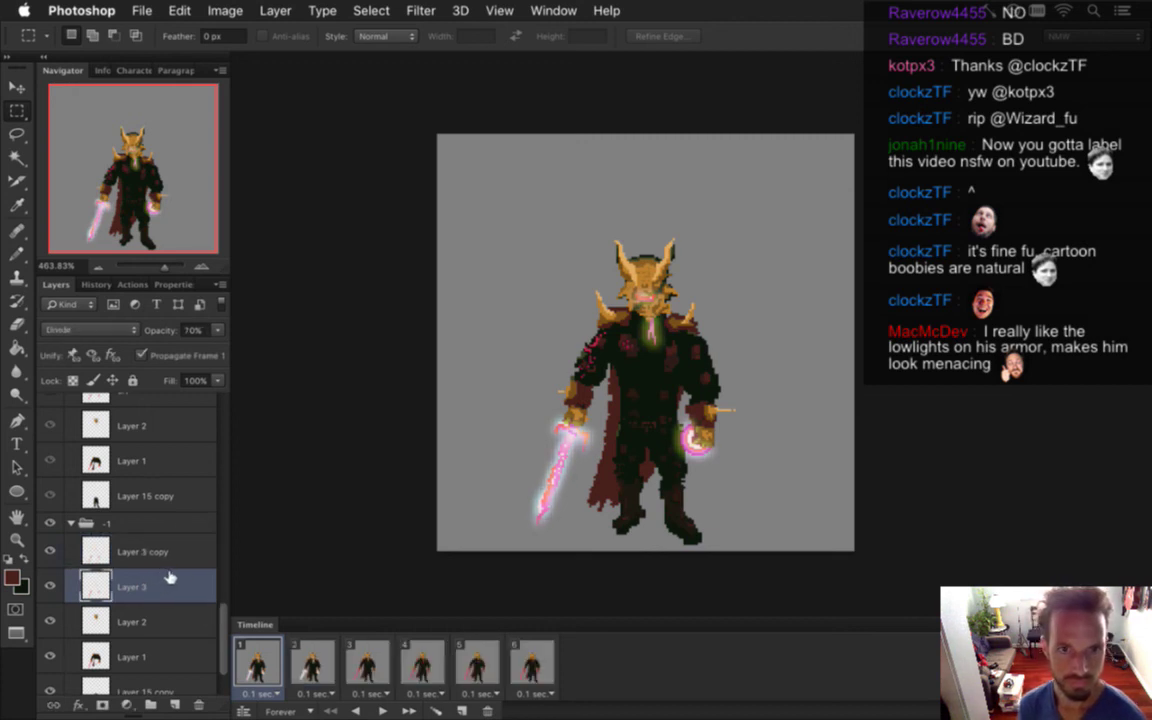
left_click(150, 545)
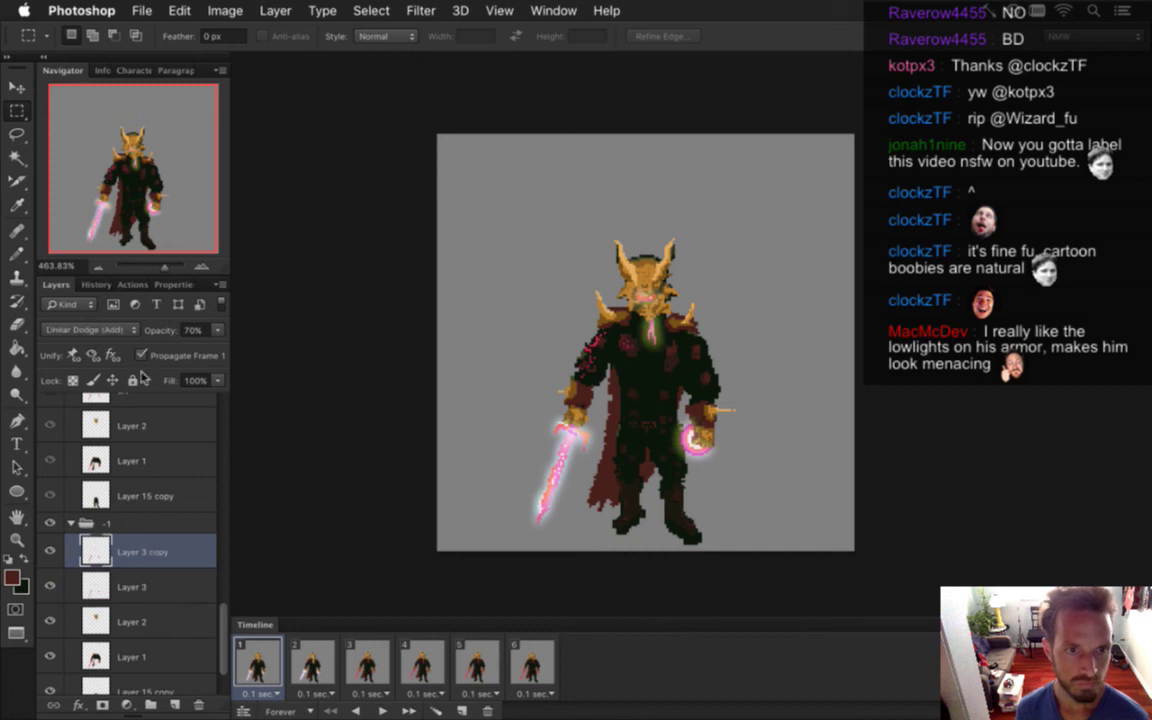
Check the opacity of the div and add layers in group 0, comparing the glow of frames 1 and 2
left_click(309, 664)
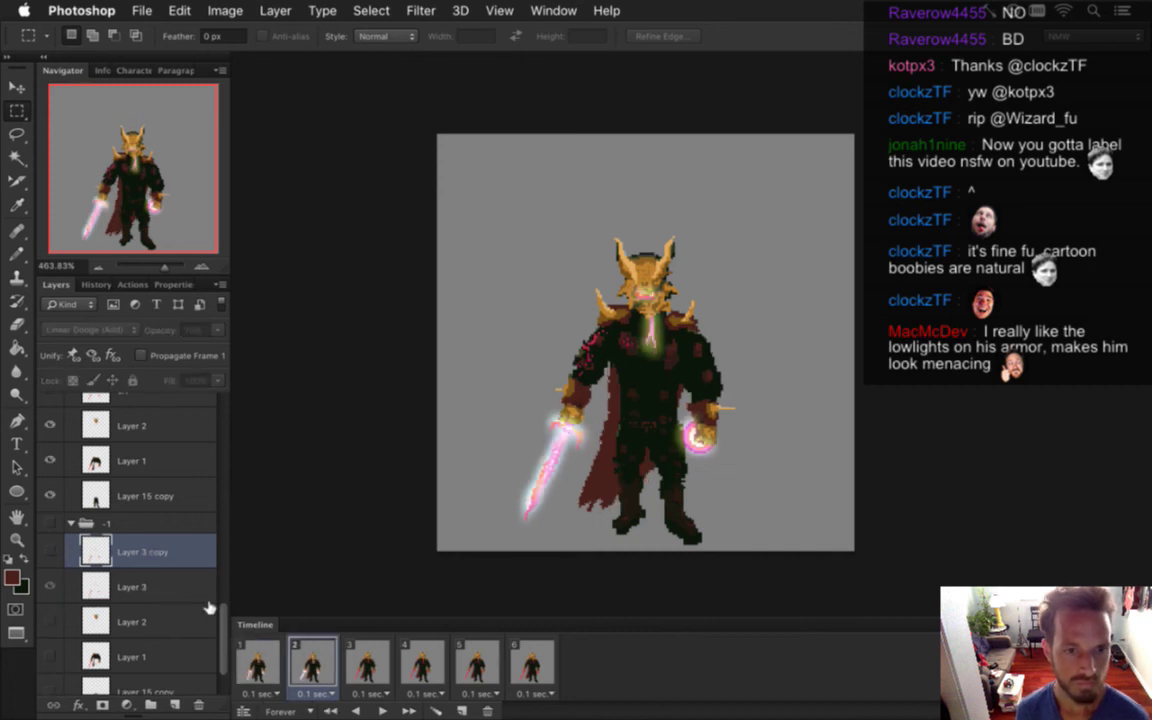
left_click_drag(224, 616, 224, 571)
left_click(160, 560)
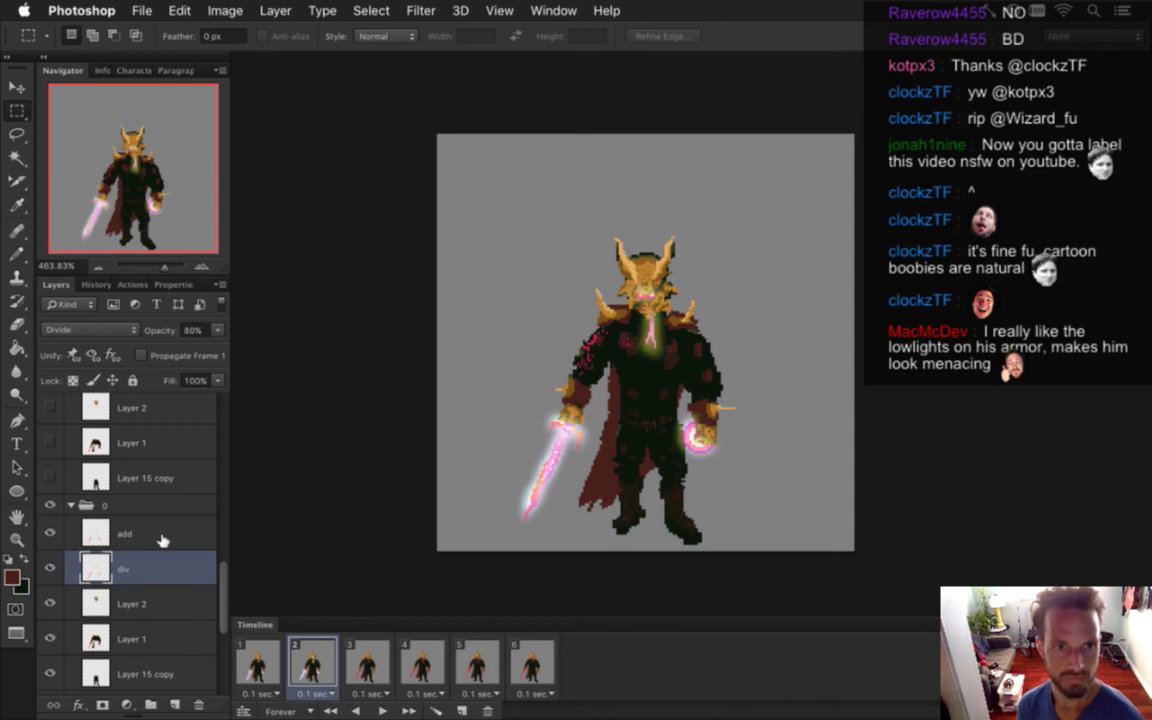
left_click(170, 534)
left_click(258, 662)
left_click(305, 662)
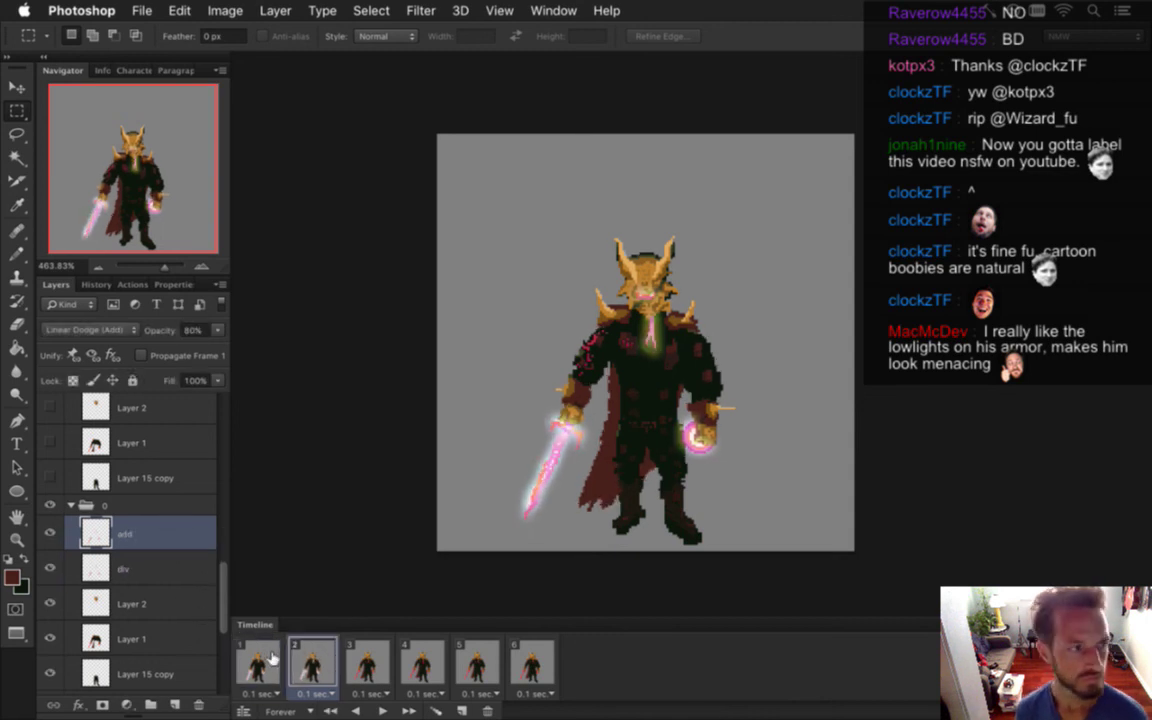
left_click(258, 662)
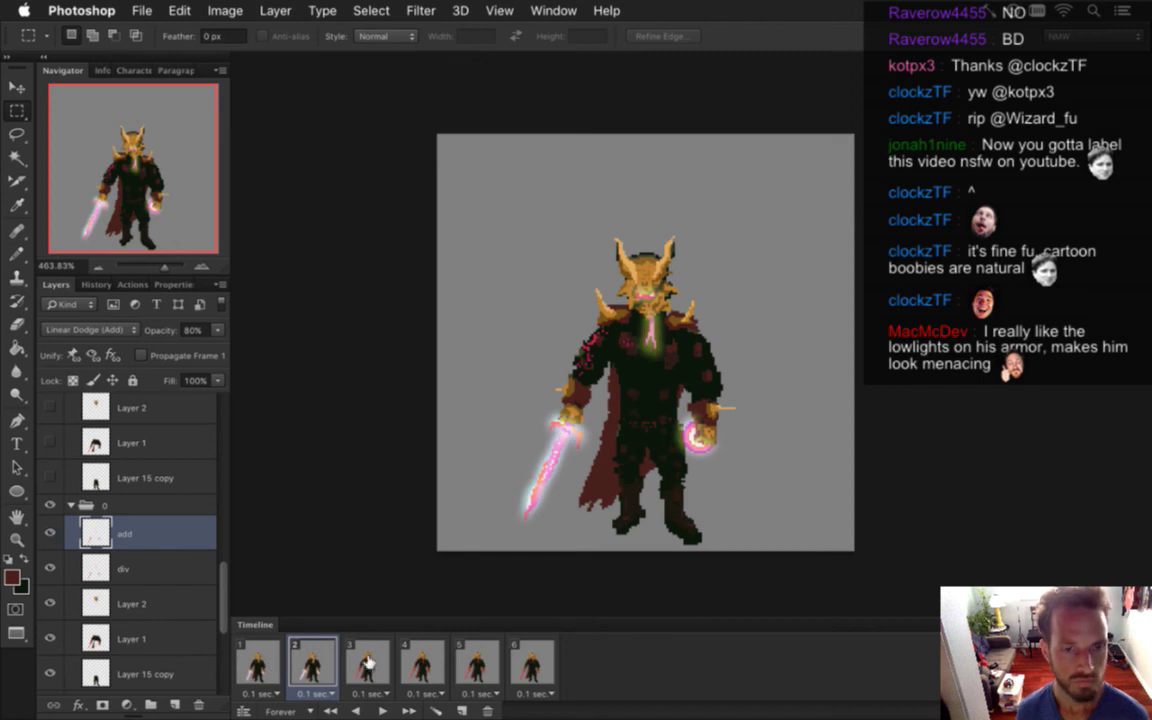
In frame 3, delete the existing add and div layers from group 1
left_click(368, 666)
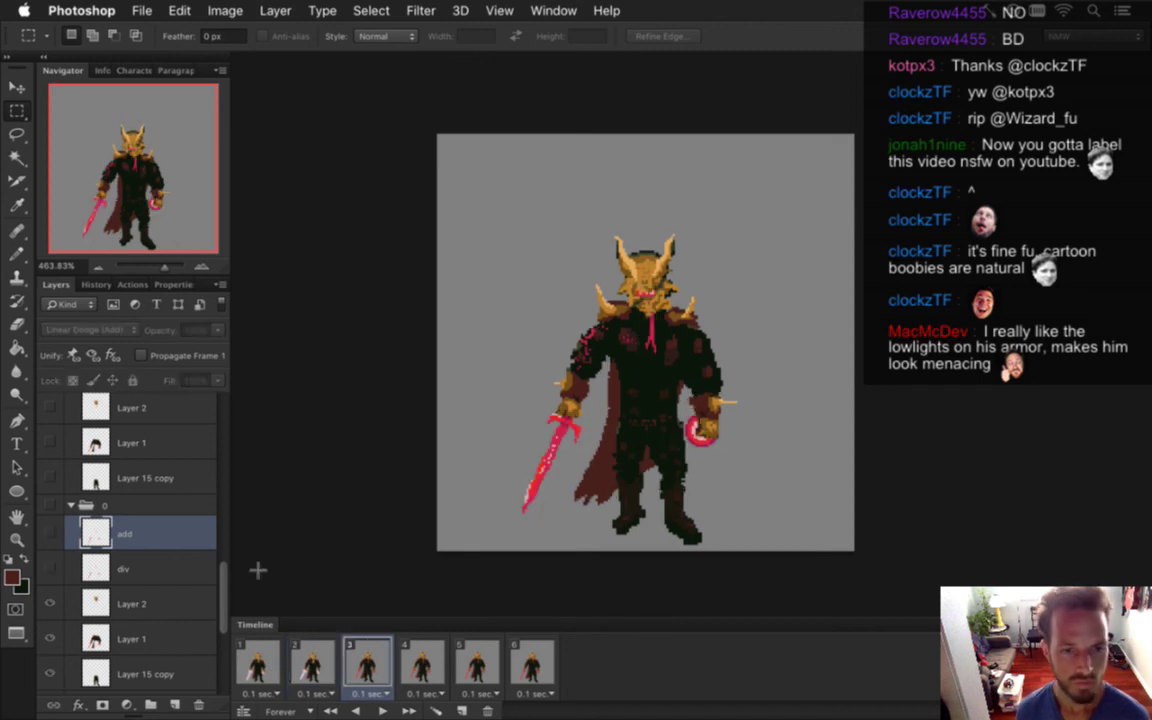
left_click_drag(224, 585, 221, 514)
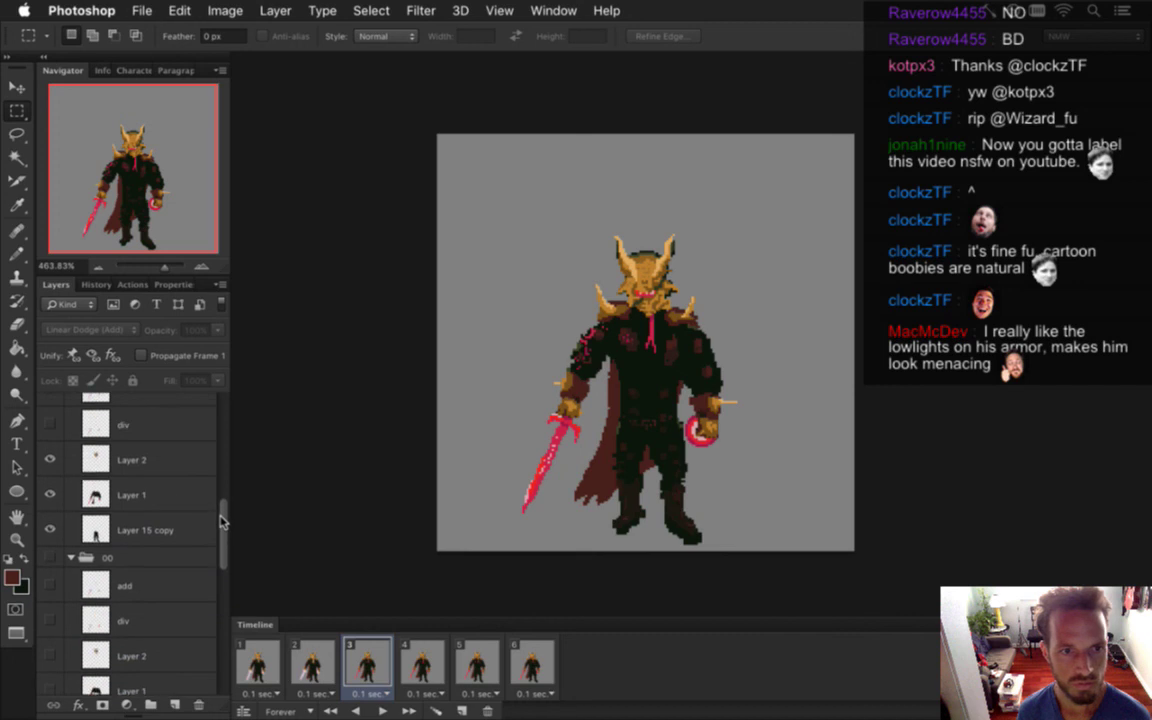
left_click(199, 703)
left_click(199, 703)
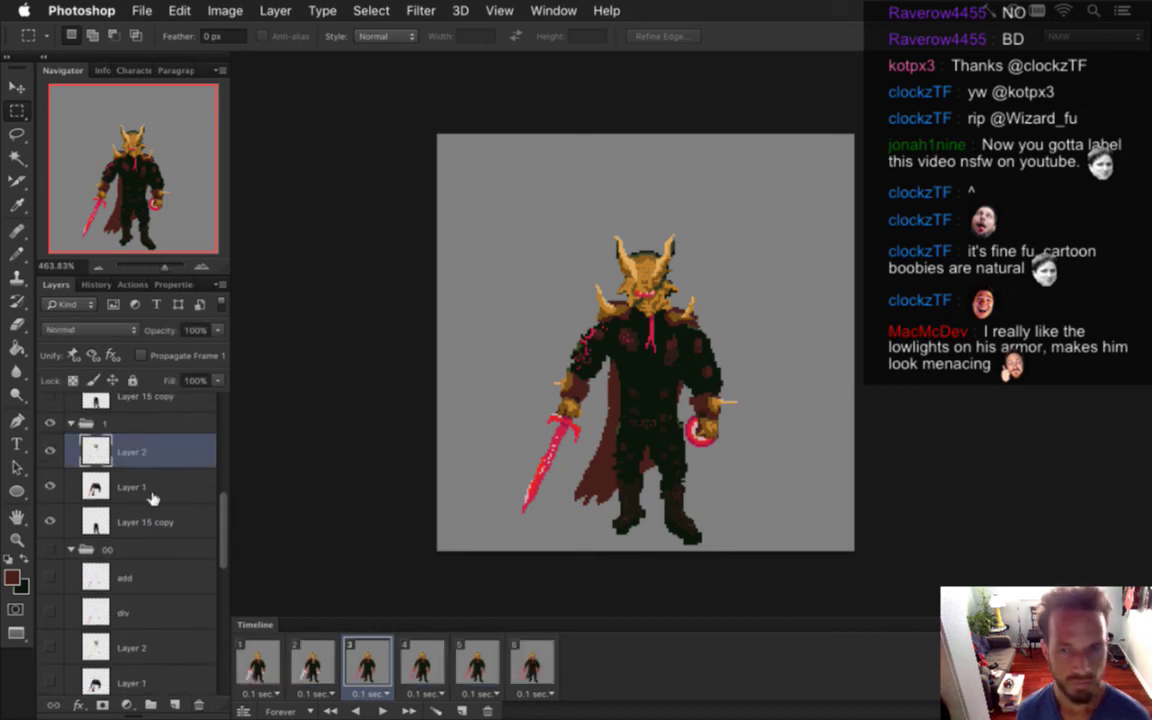
Set the Magic Wand to sample all layers and clear the trial selection made on Layer 2 of group 1
left_click(18, 157)
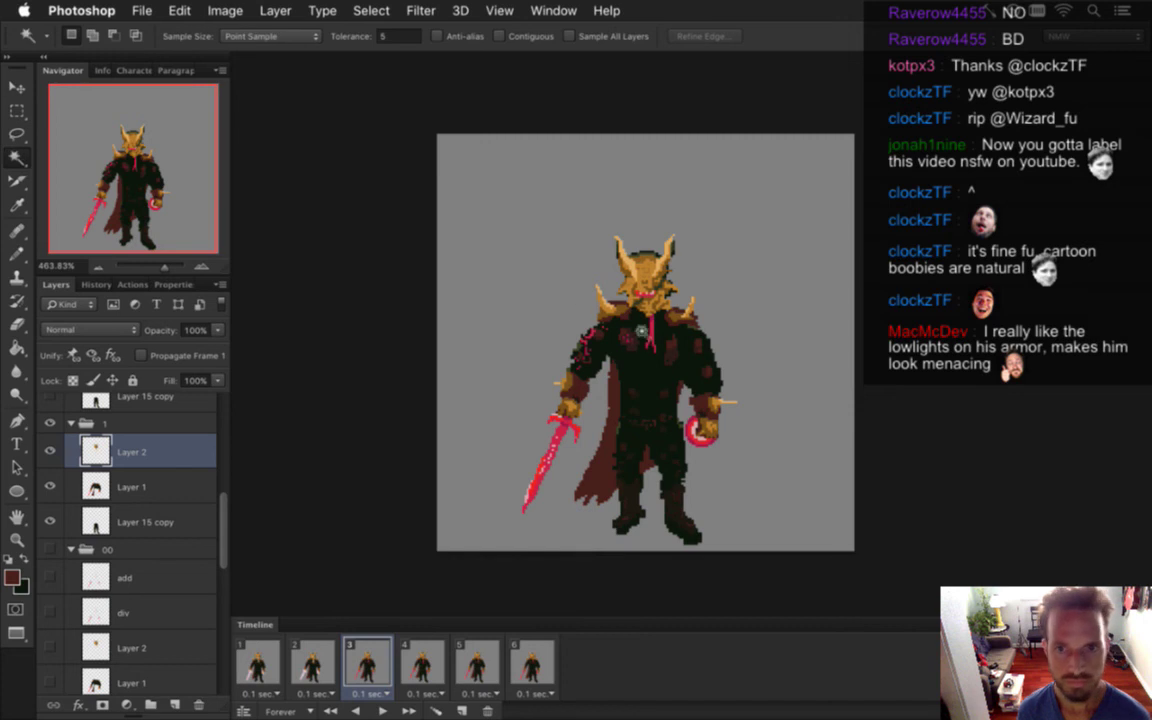
left_click(652, 343, "shift")
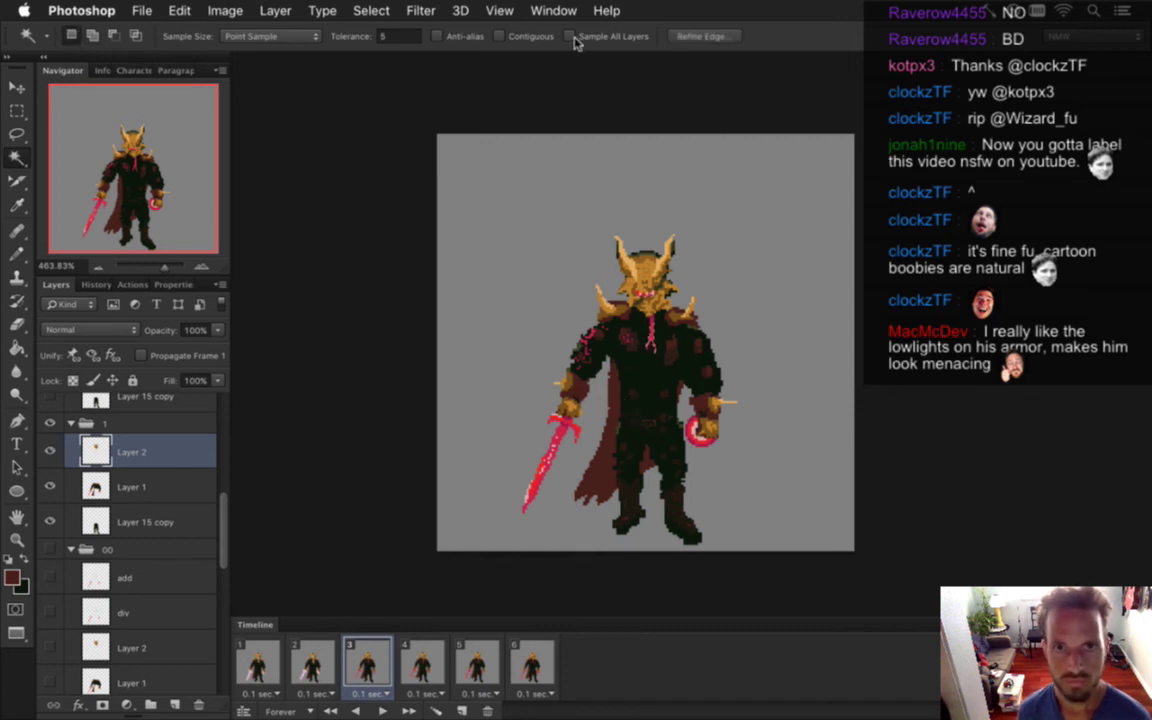
key("m")
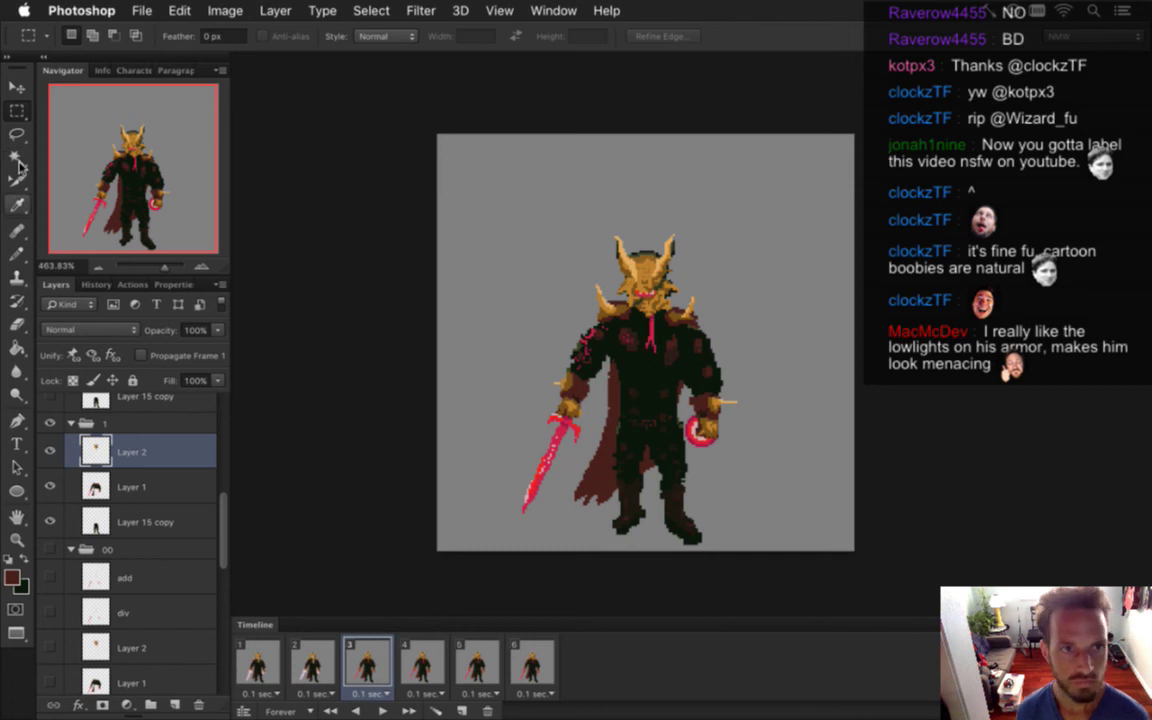
left_click(18, 157)
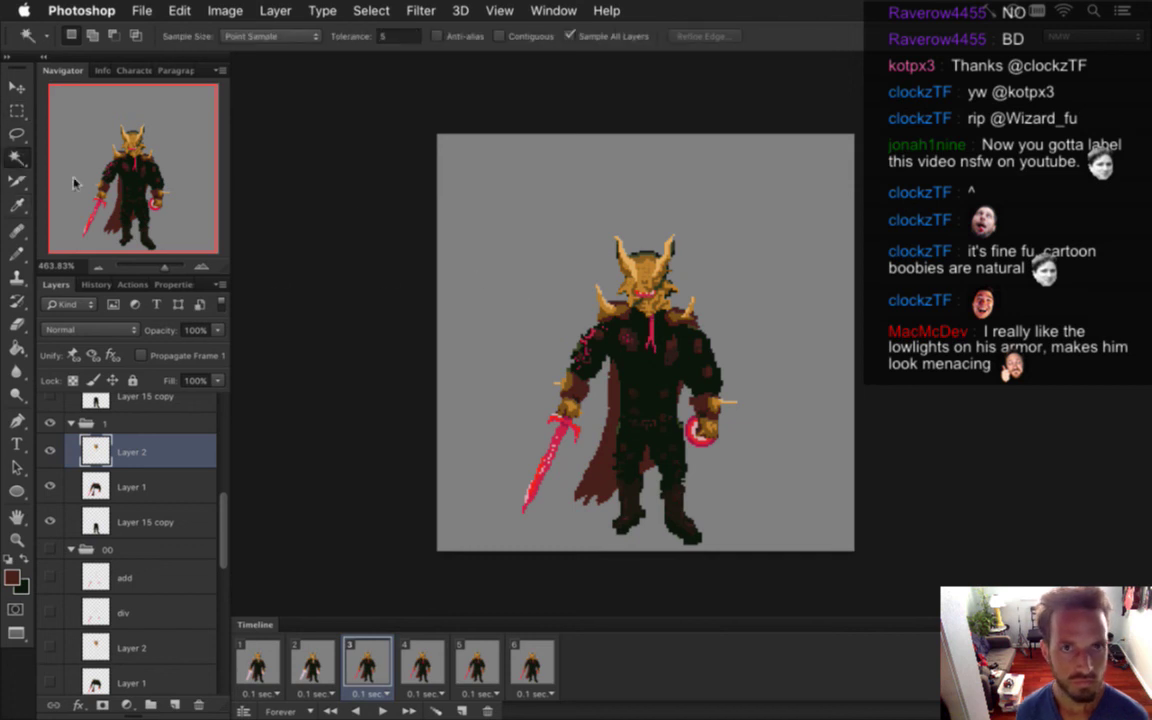
Select the red pixels of the sword, orb, eyes and drip in frame 3 with the Magic Wand
scroll(648, 361, "up", 1)
left_click(650, 362)
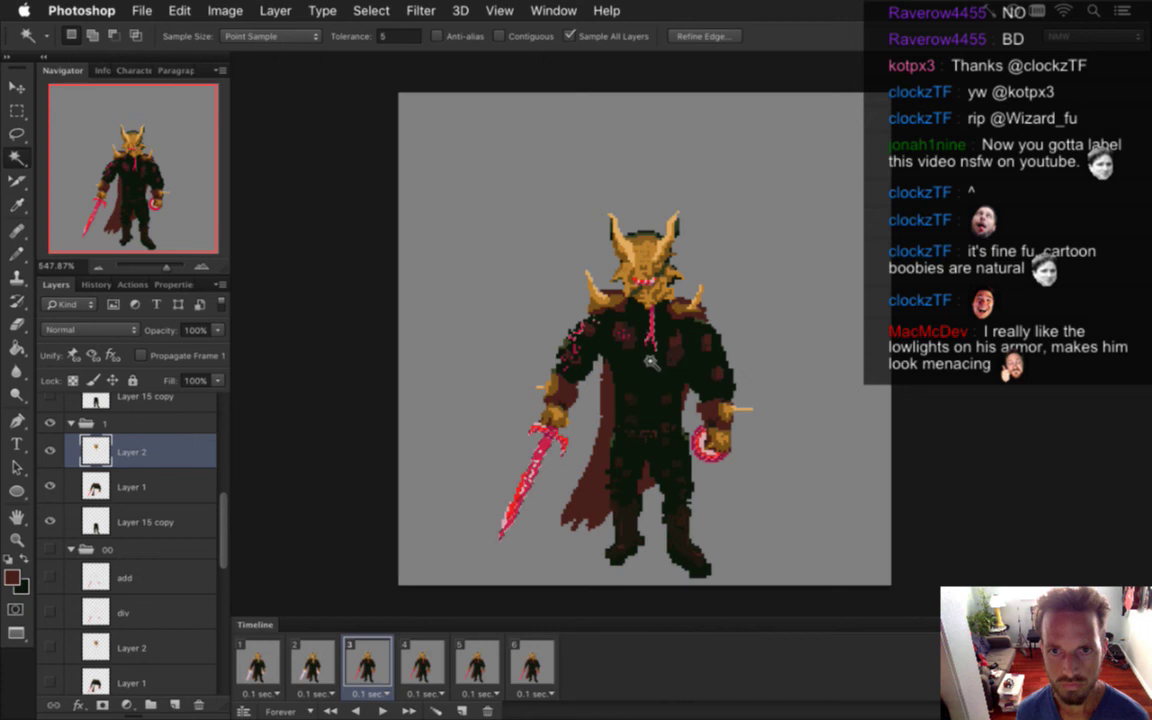
key("shift")
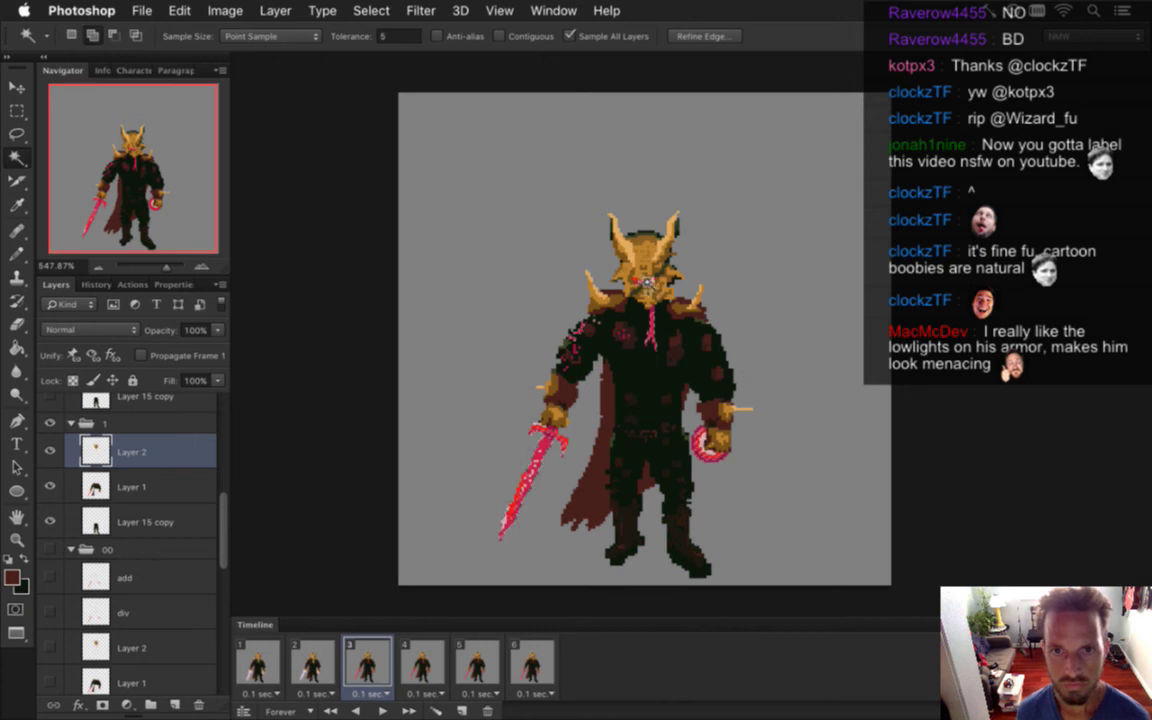
left_click(637, 281, "shift")
left_click(643, 291, "shift")
key("super+c")
key("shift")
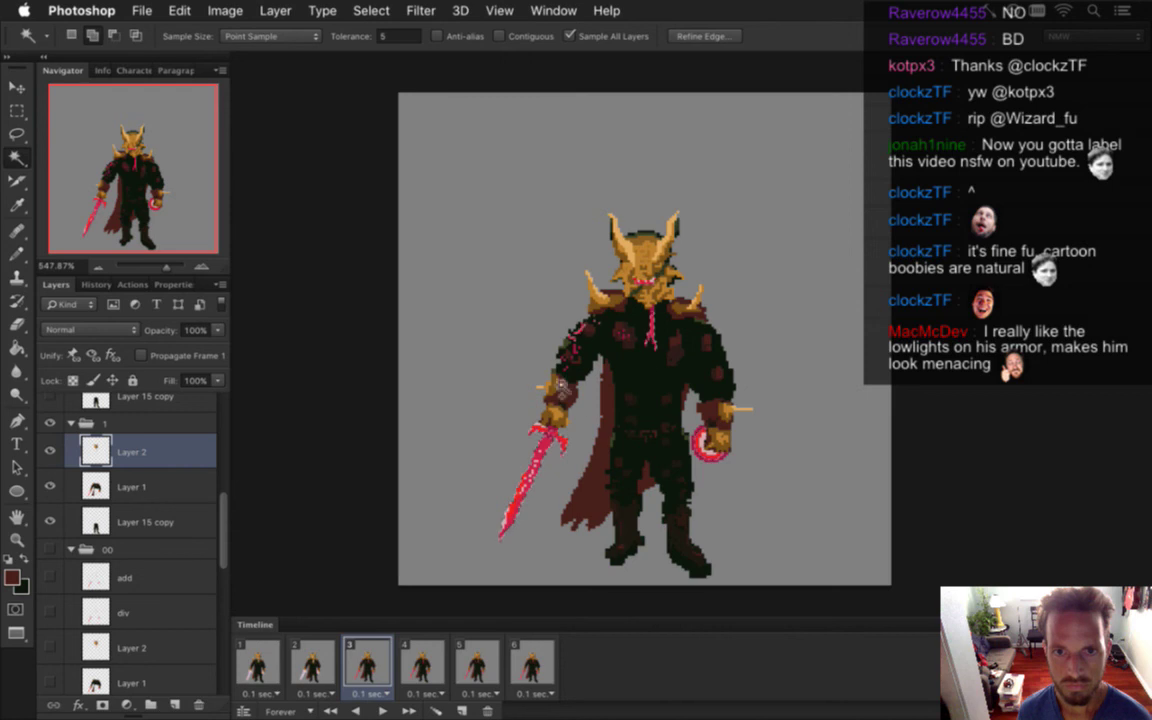
scroll(561, 393, "up", 3)
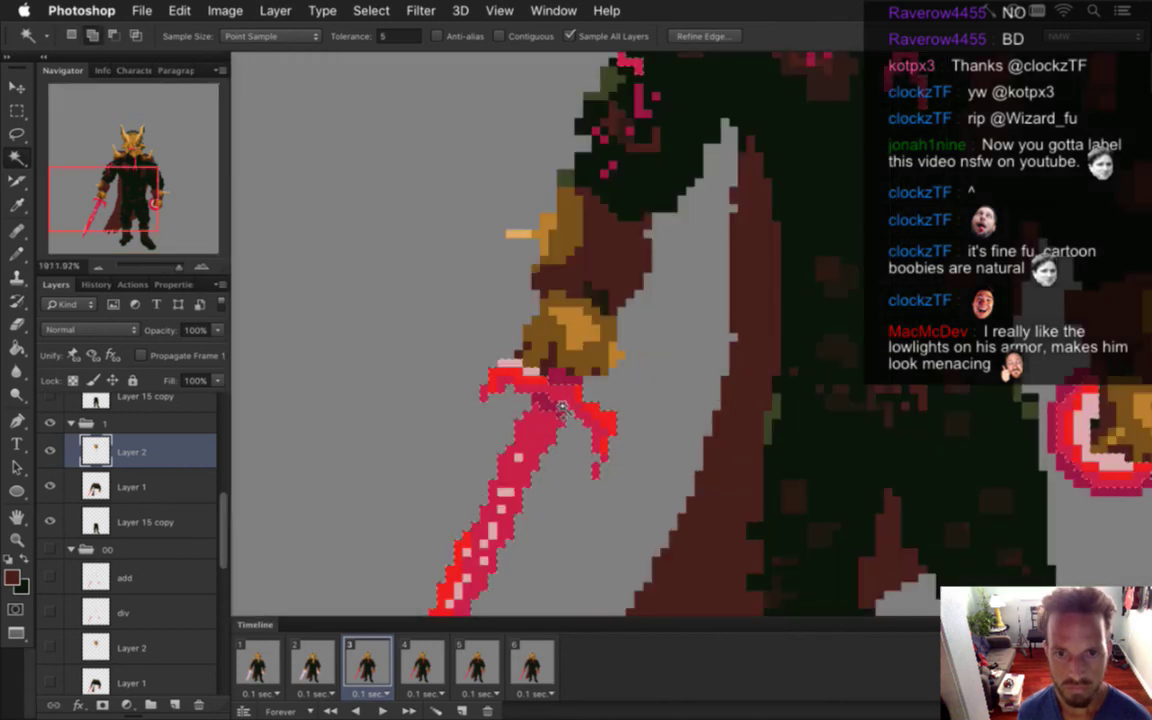
key("super+d")
left_click_drag(699, 352, 664, 361)
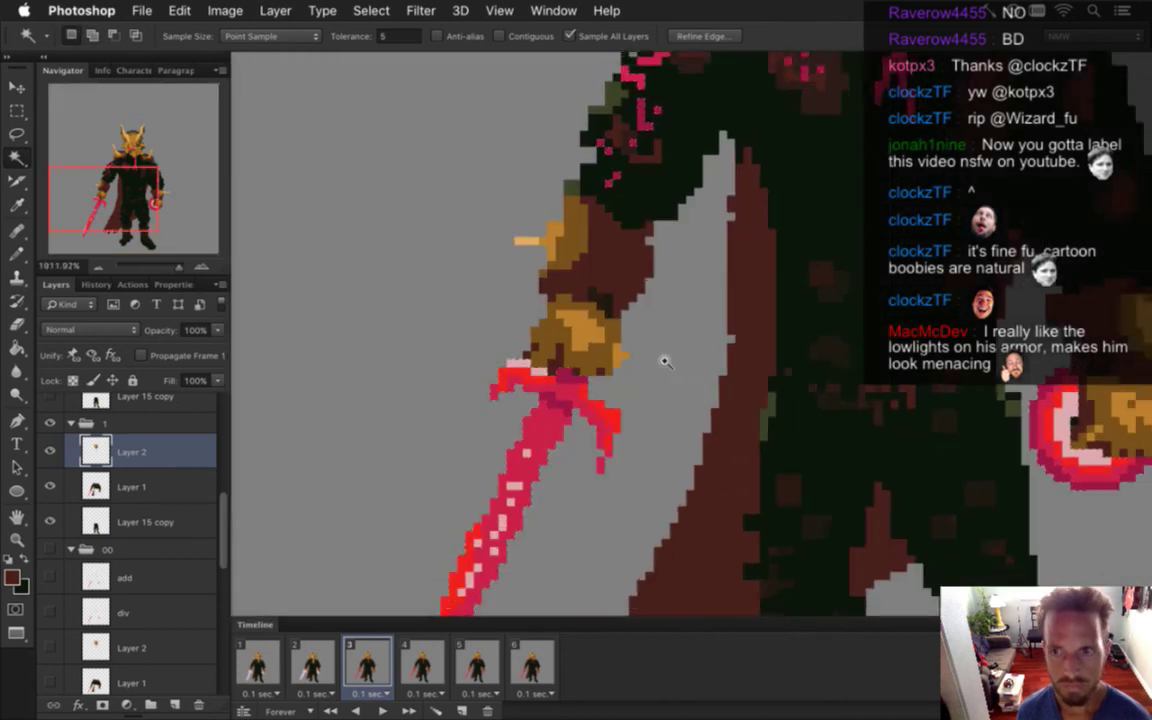
scroll(665, 362, "down", 2)
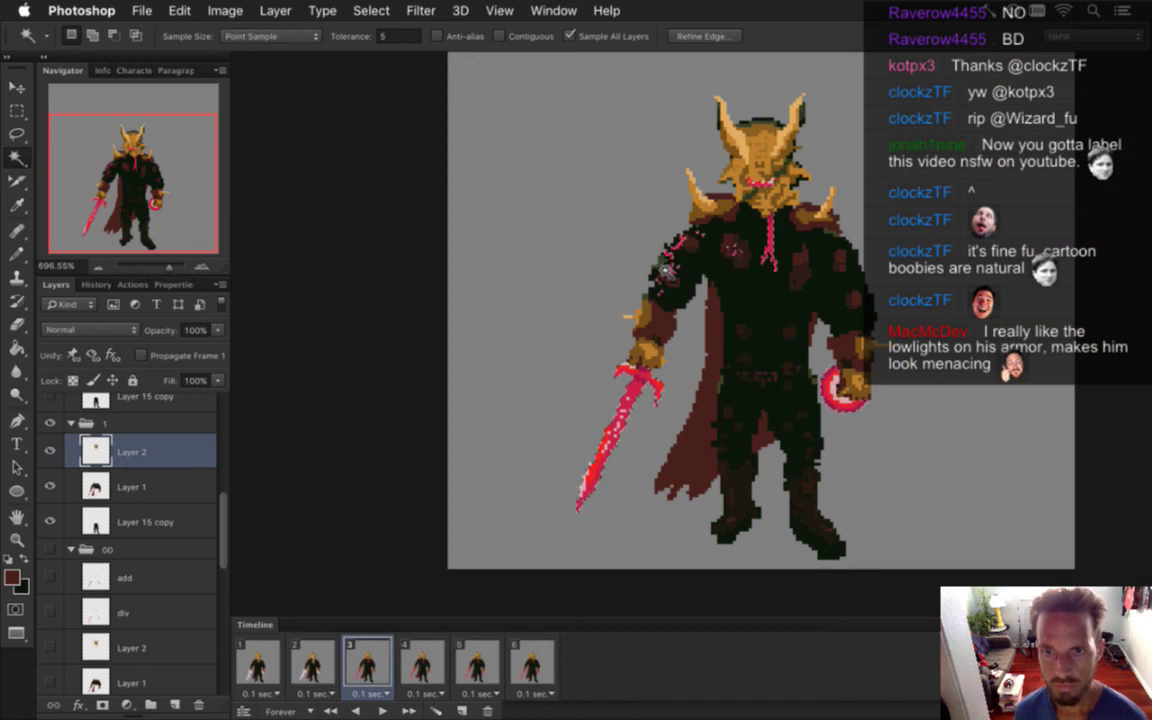
Subtract the red specks on the sword arm and chest from the selection
key("m")
left_click_drag(665, 269, 706, 301)
left_click_drag(704, 224, 748, 290)
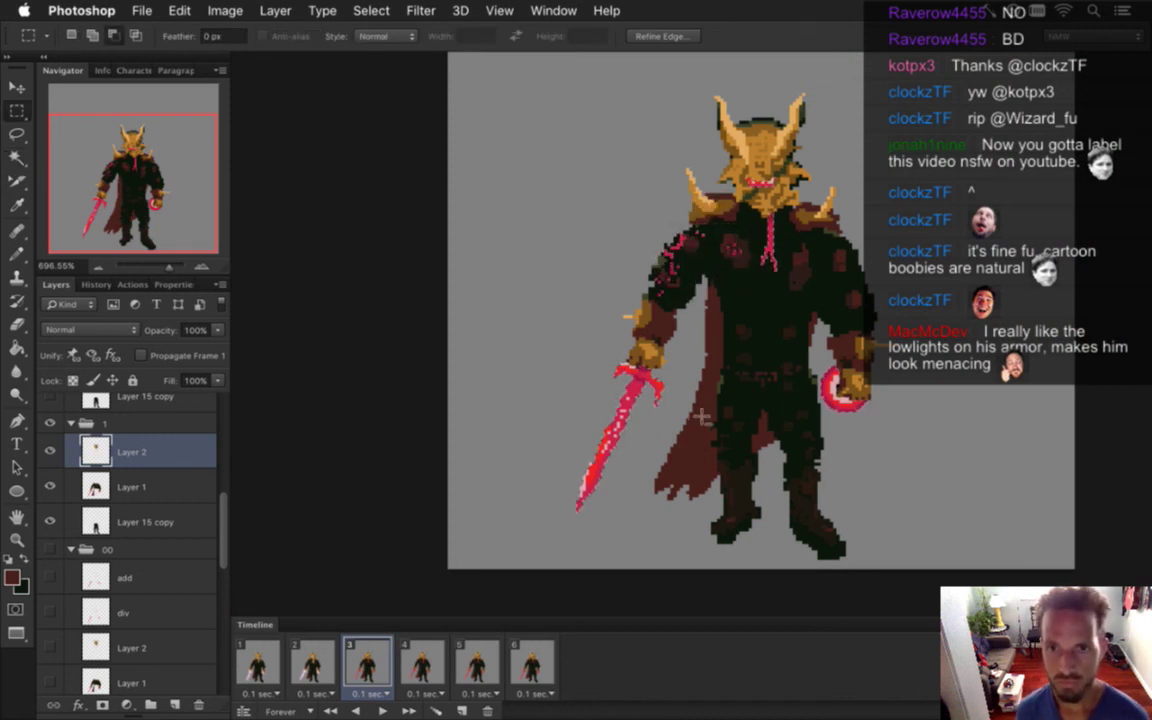
scroll(706, 345, "down", 2)
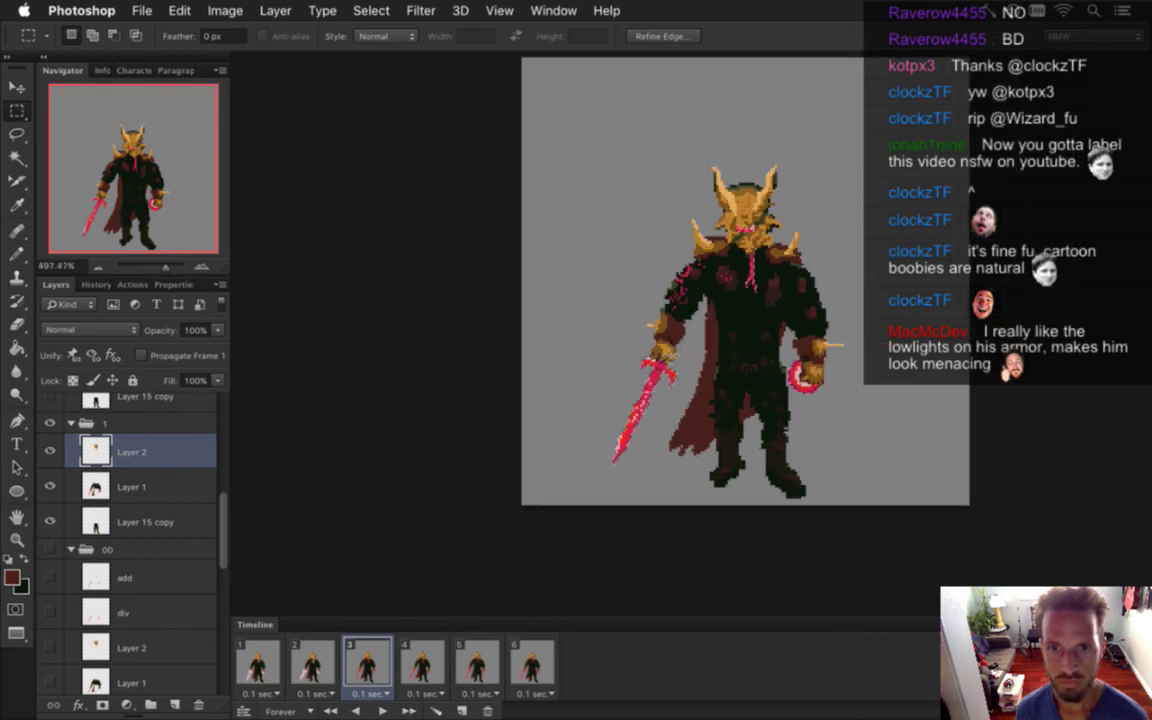
Copy the selected red pixels of the sword, orb, eyes and drip onto a new layer above Layer 2 in group 1
key("super+c")
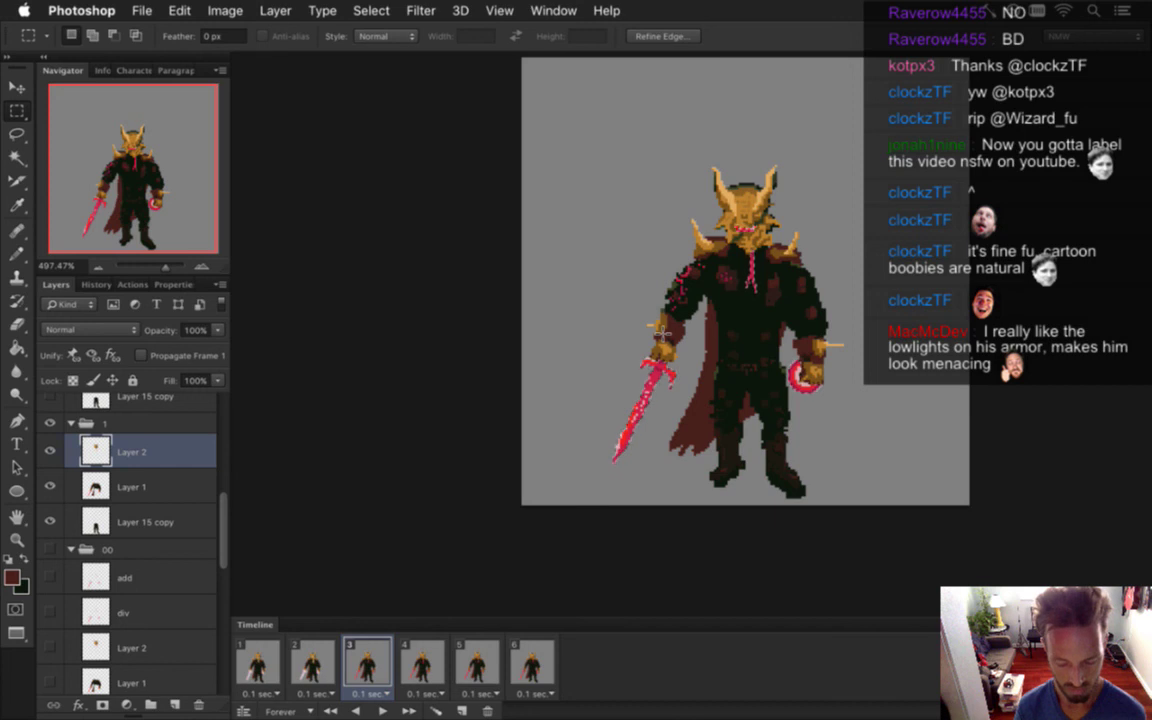
key("super+v")
key("v")
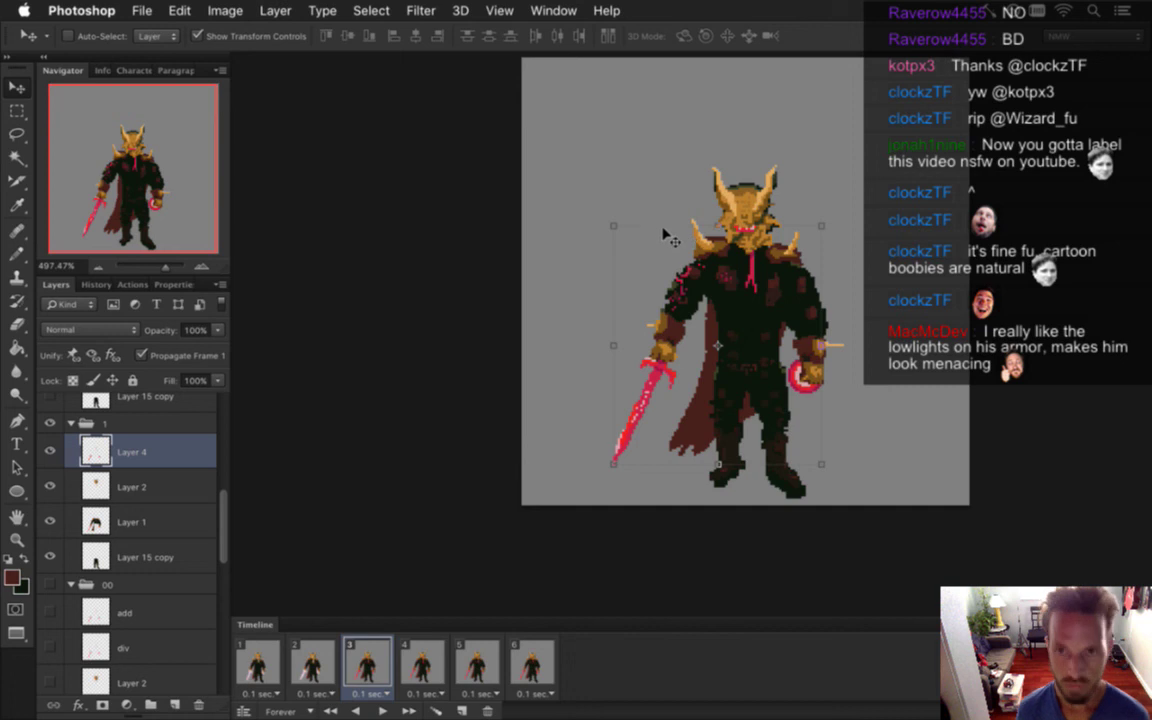
Reapply the last Gaussian Blur to the new red-pixel layer in group 1 and set its blend mode to Divide
key("super+f")
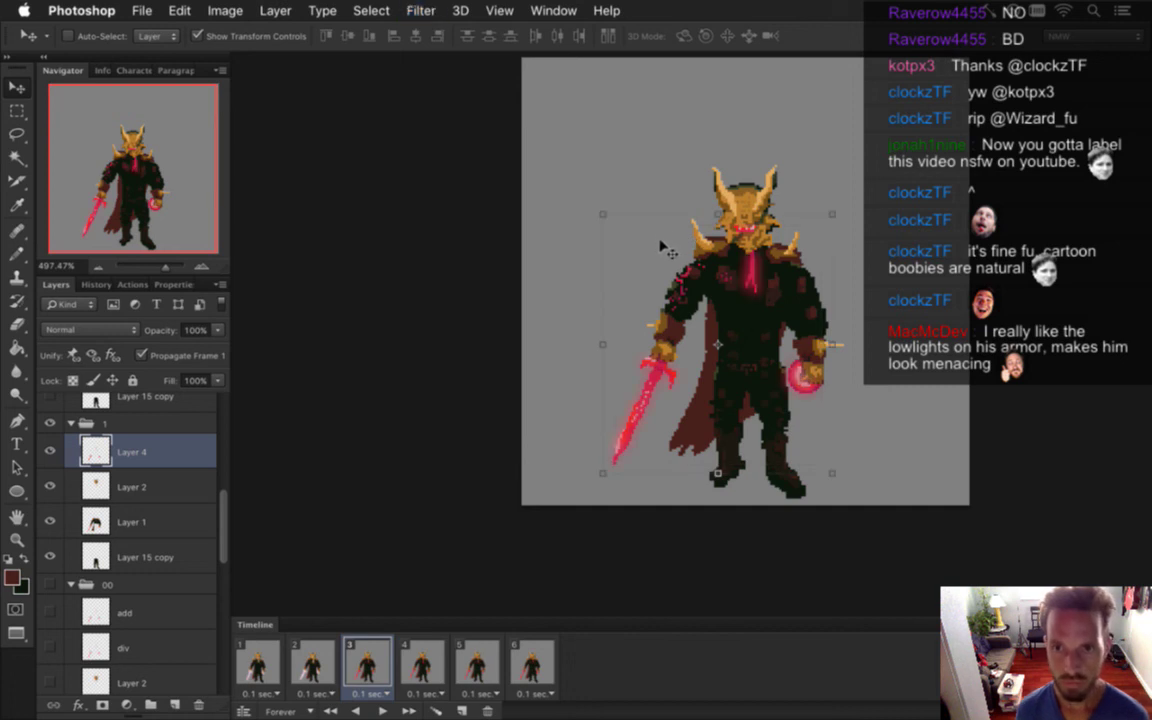
left_click(105, 330)
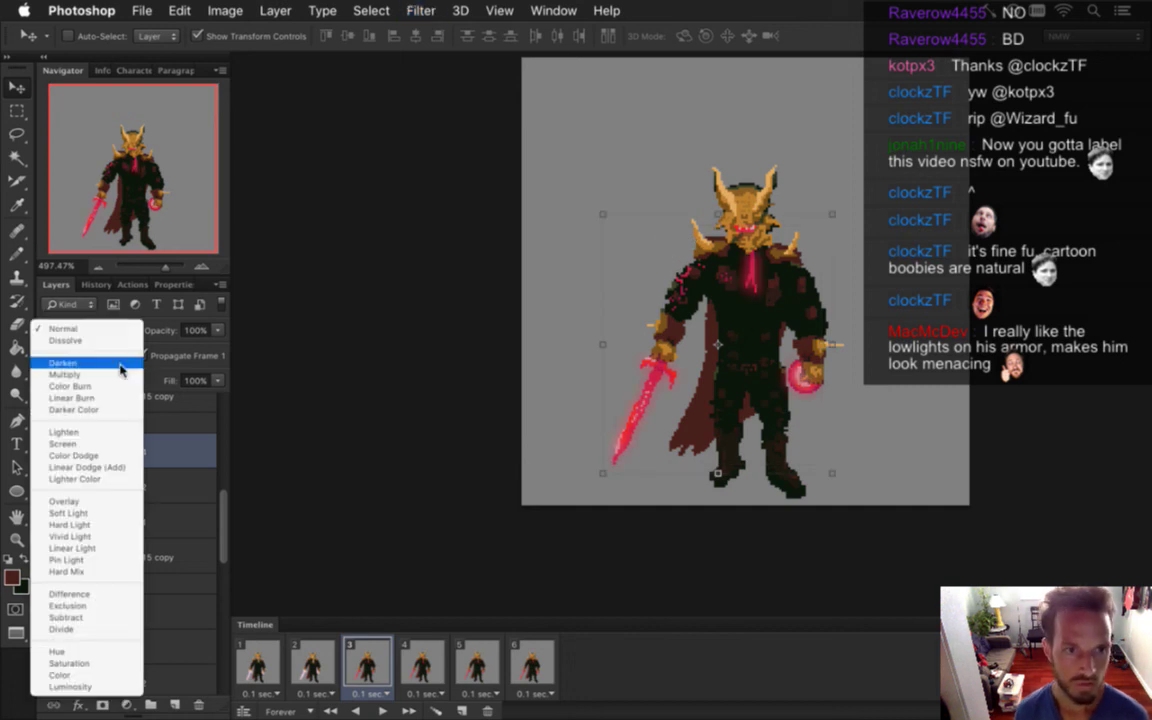
left_click(100, 629)
left_click(90, 331)
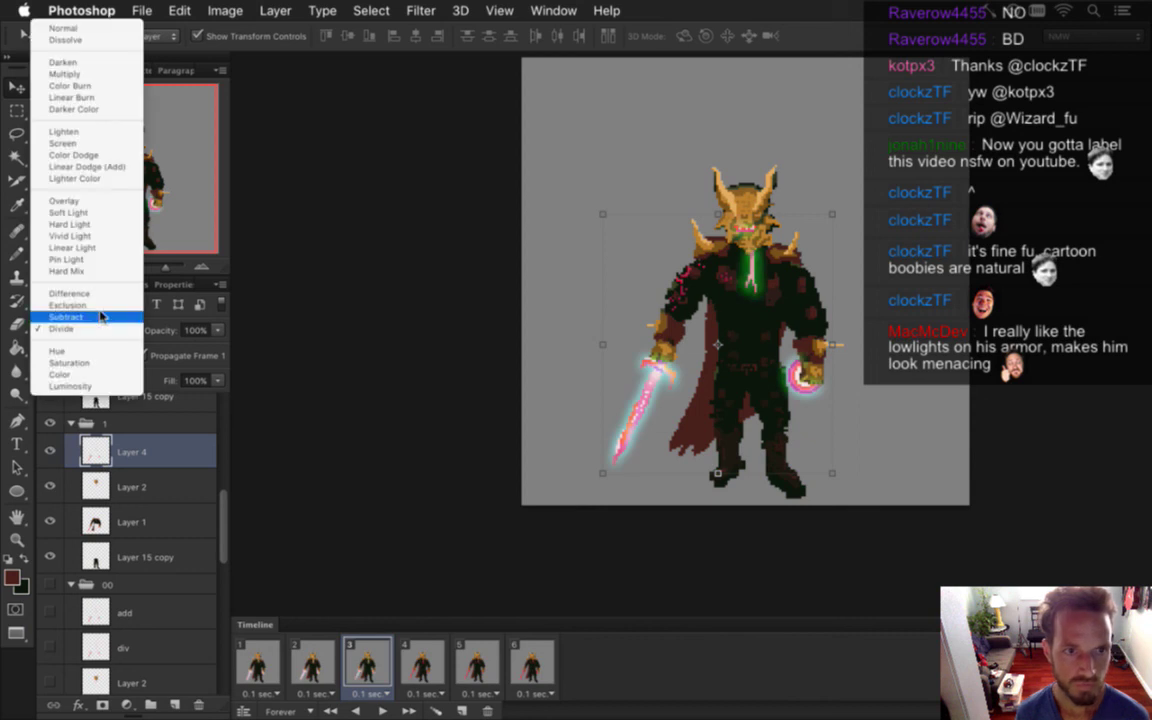
left_click(198, 449)
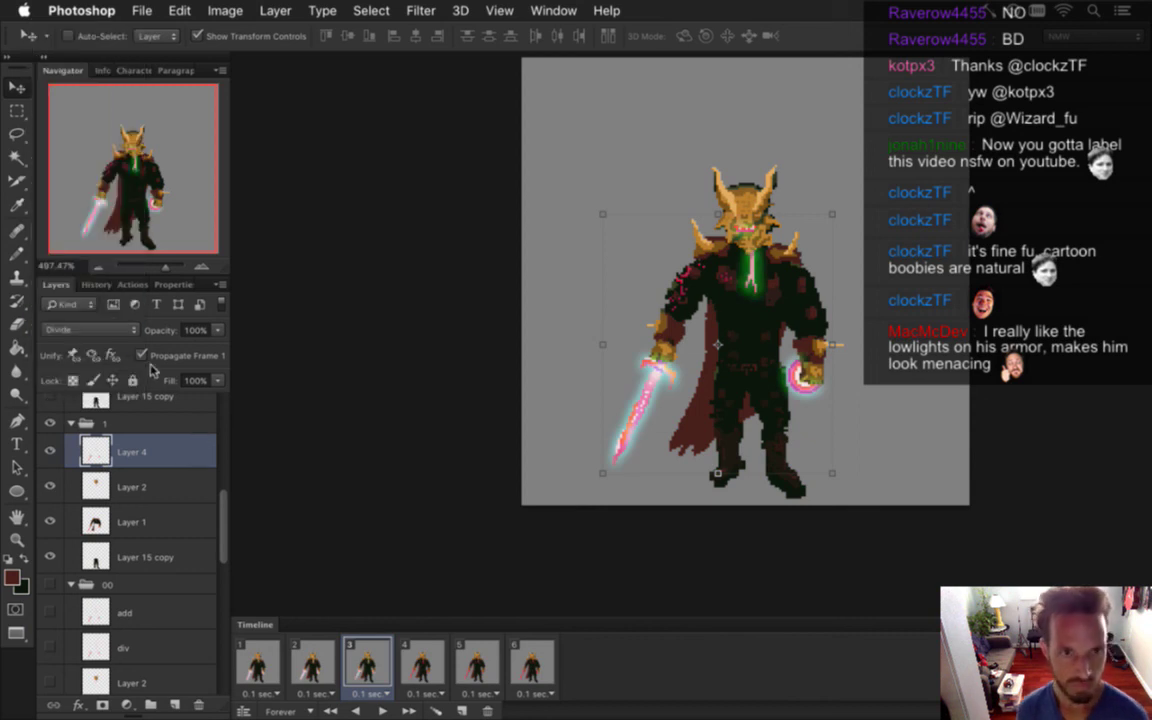
Duplicate the Divide glow layer in group 1 and set the copy's blend mode to Linear Dodge (Add)
key("super+j")
left_click(100, 329)
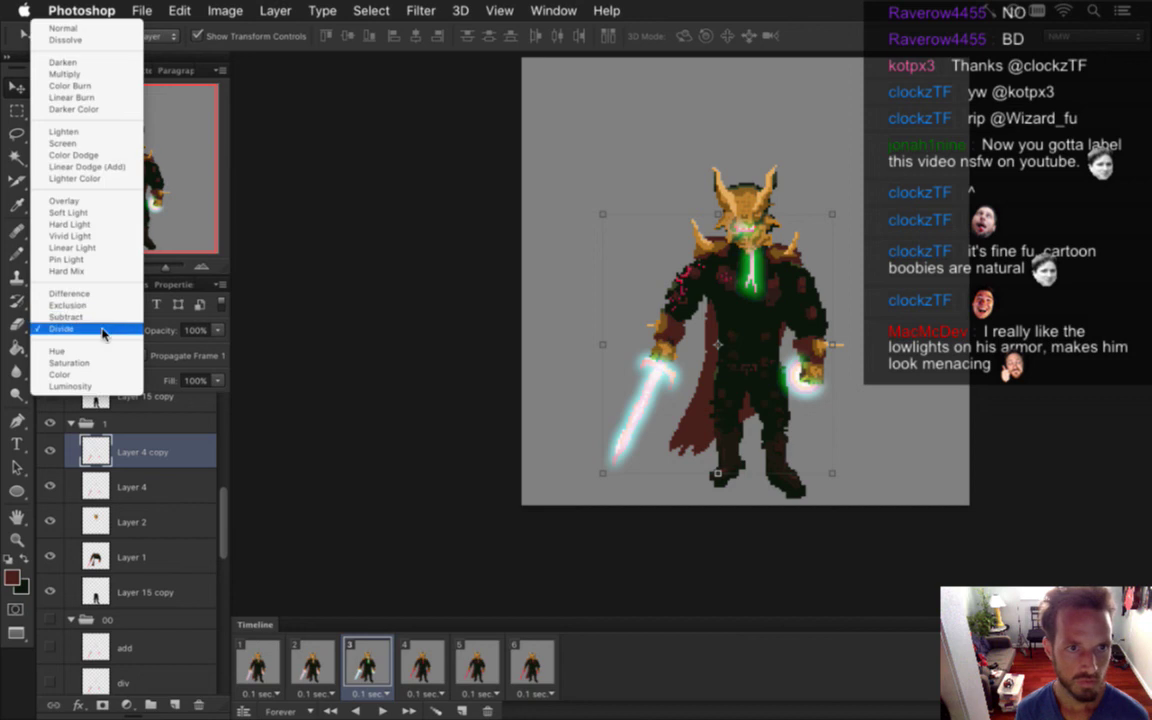
left_click(112, 160)
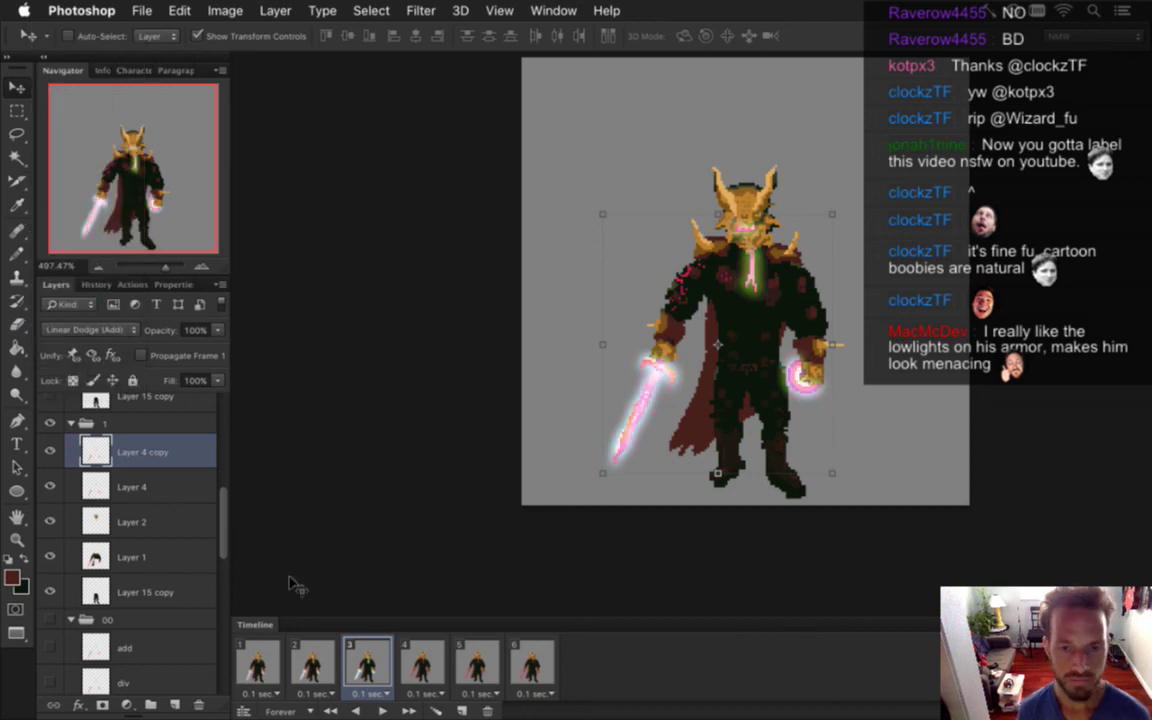
left_click(100, 329)
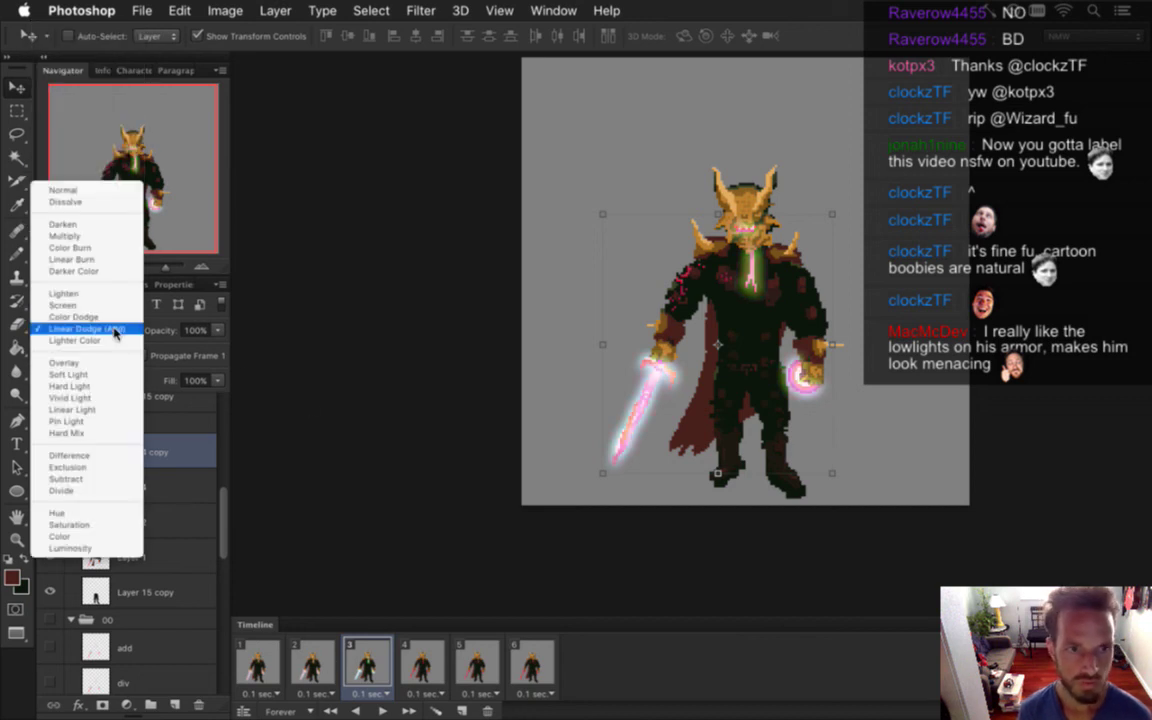
left_click(95, 490)
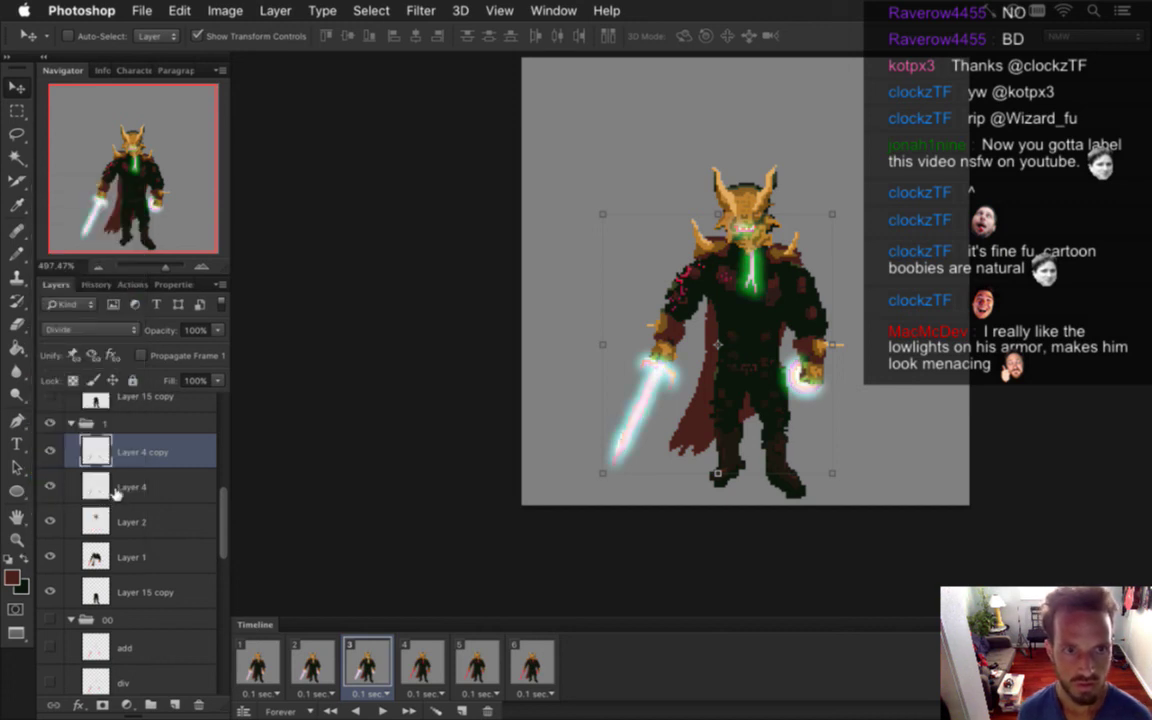
left_click(112, 330)
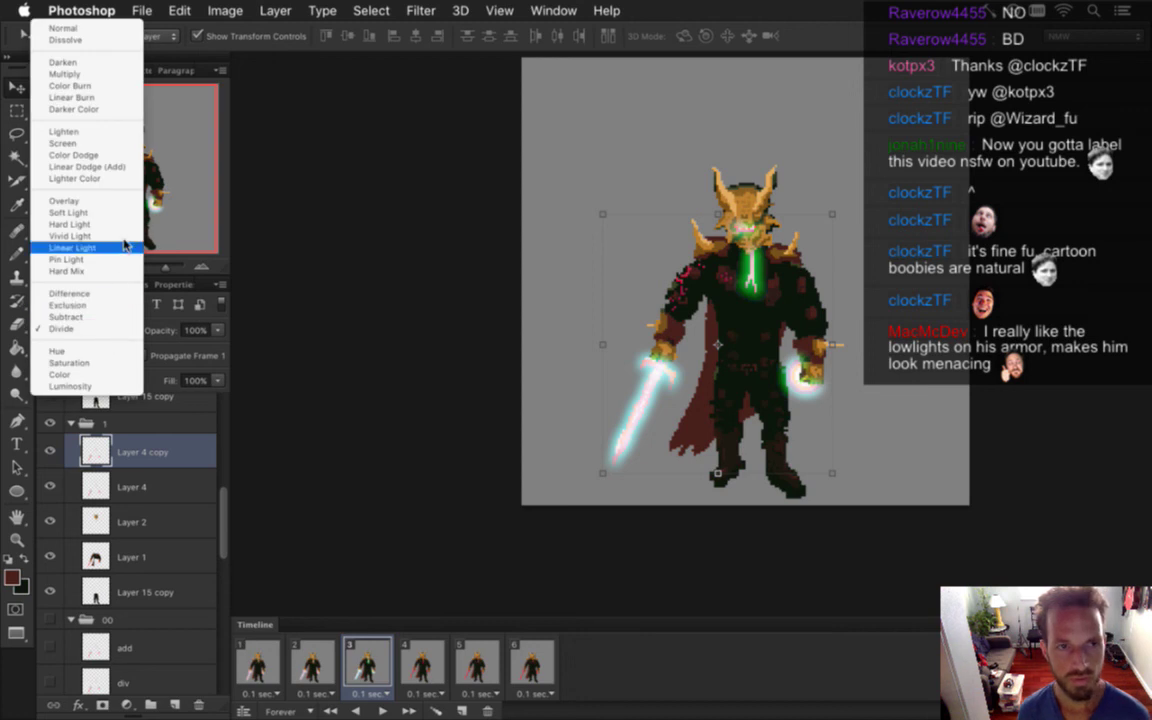
left_click(88, 167)
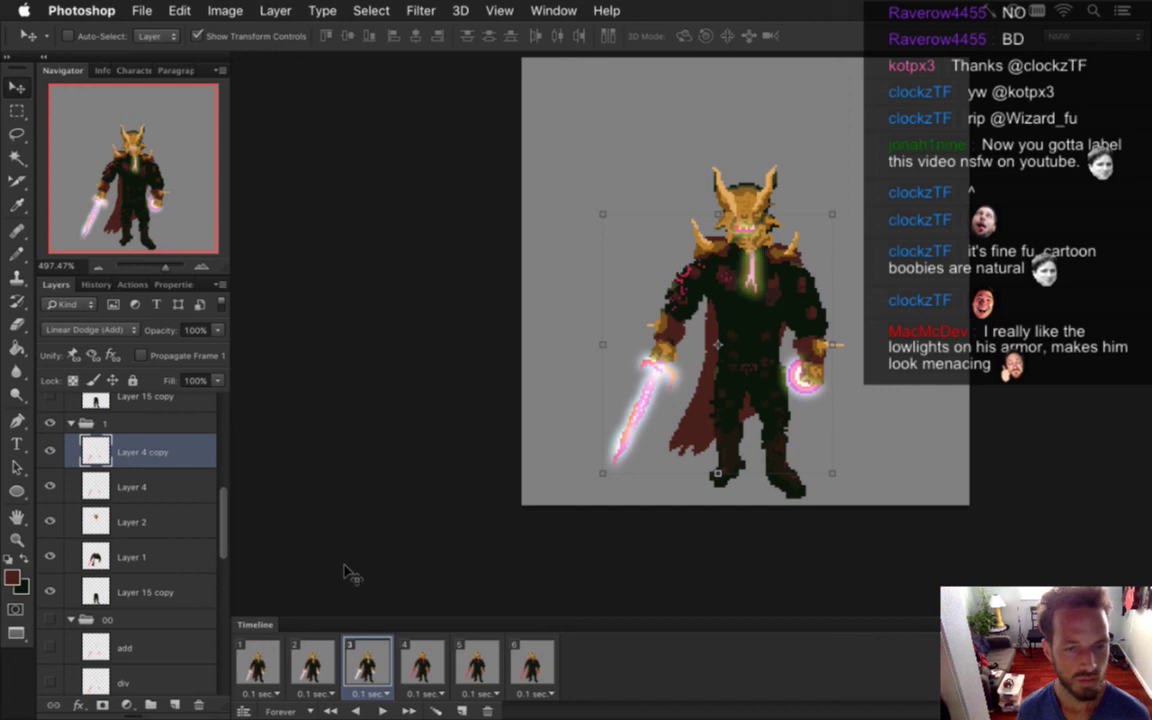
Set the opacity of the Divide glow layer in group 1 to 90% and compare frames 1 to 3
left_click(312, 665)
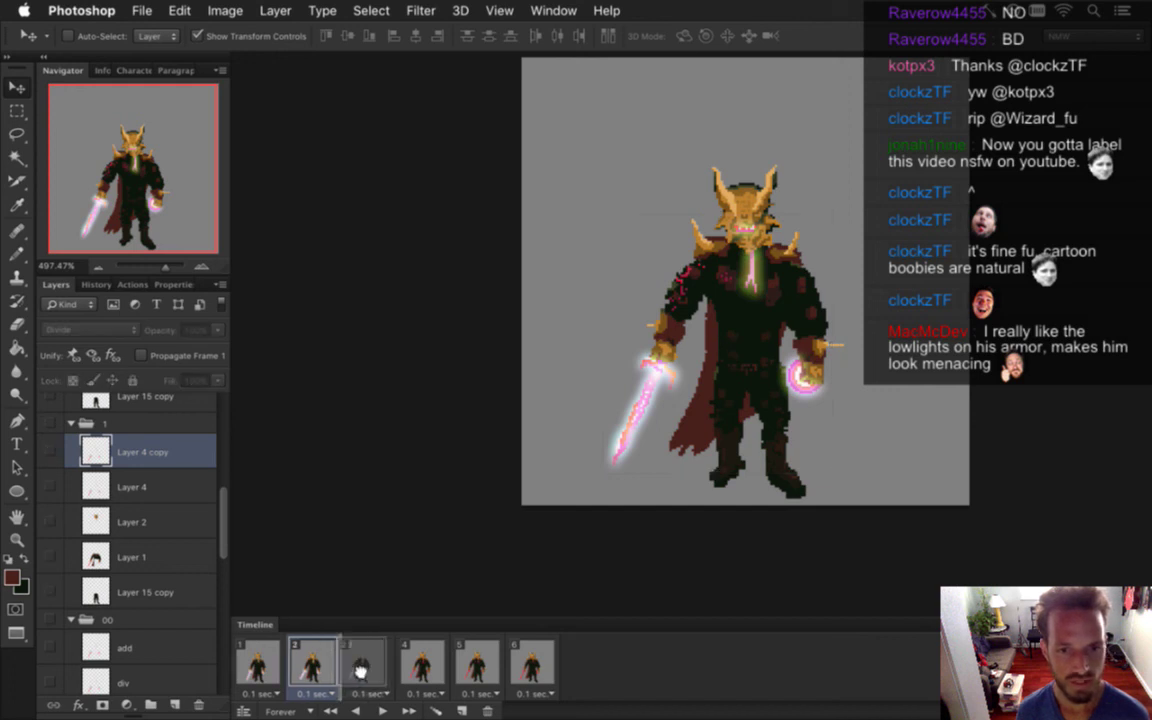
left_click(272, 659)
left_click(316, 667)
left_click(363, 664)
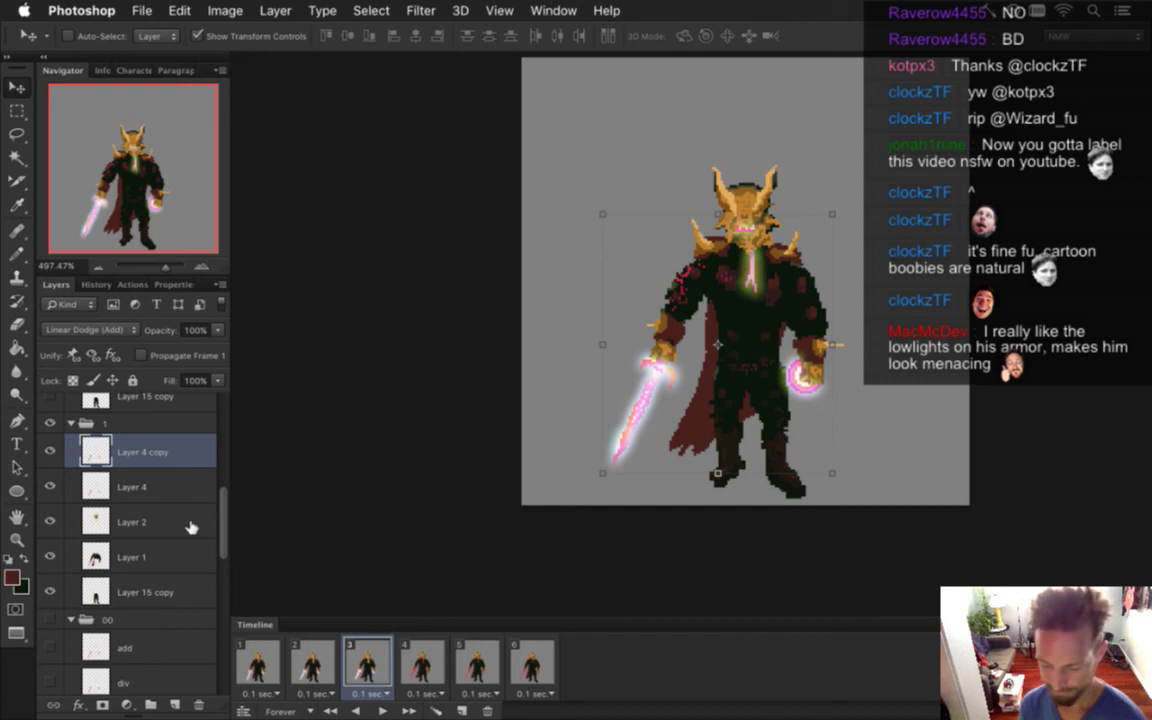
left_click(163, 485)
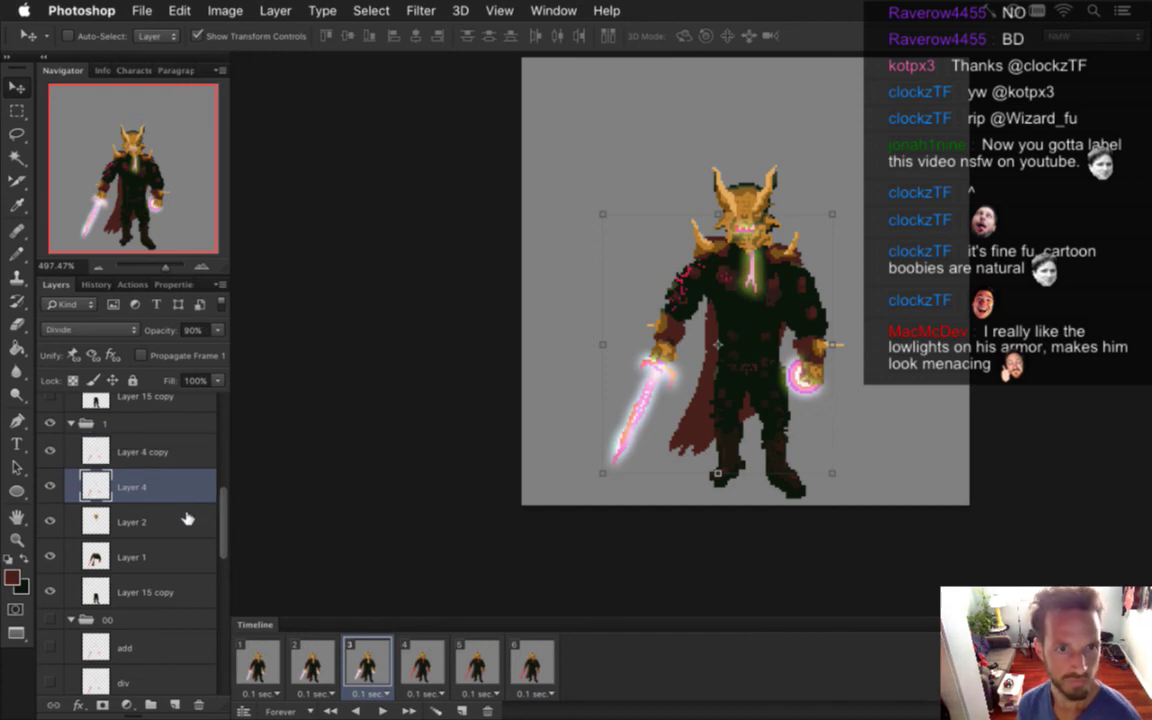
left_click(315, 664)
left_click(268, 662)
left_click(318, 664)
left_click(368, 661)
key("m")
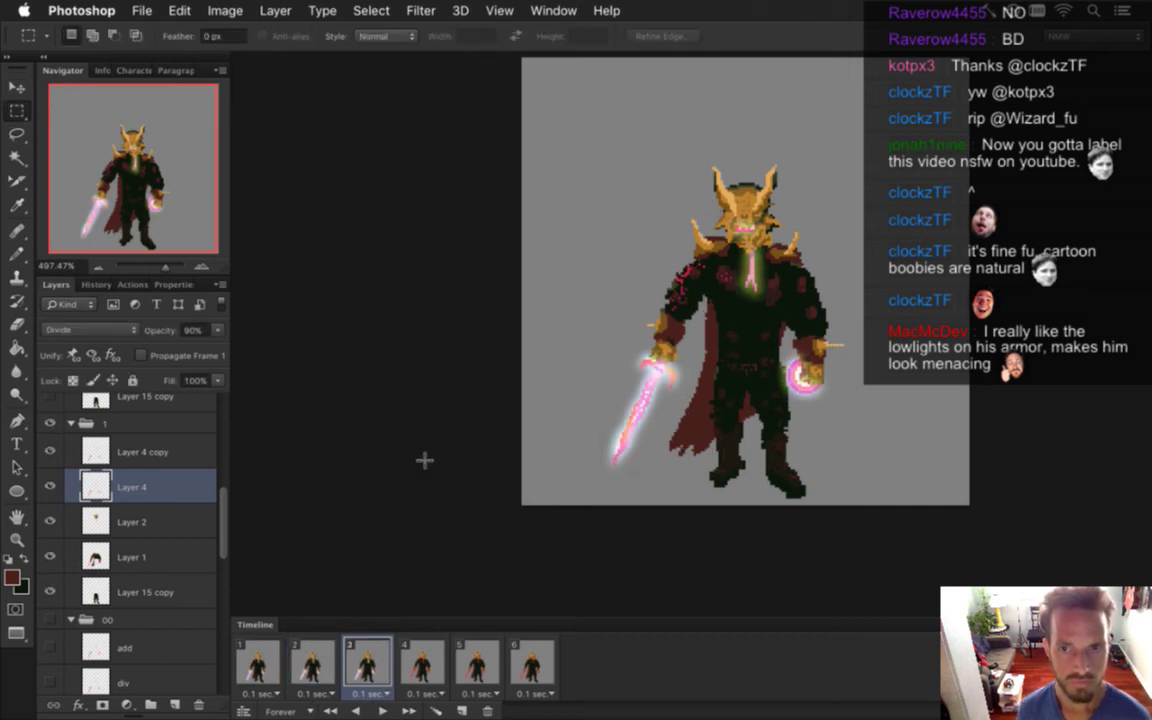
Select all the red pixels of the swordsman in frame 4 with the Magic Wand and copy them
left_click(414, 655)
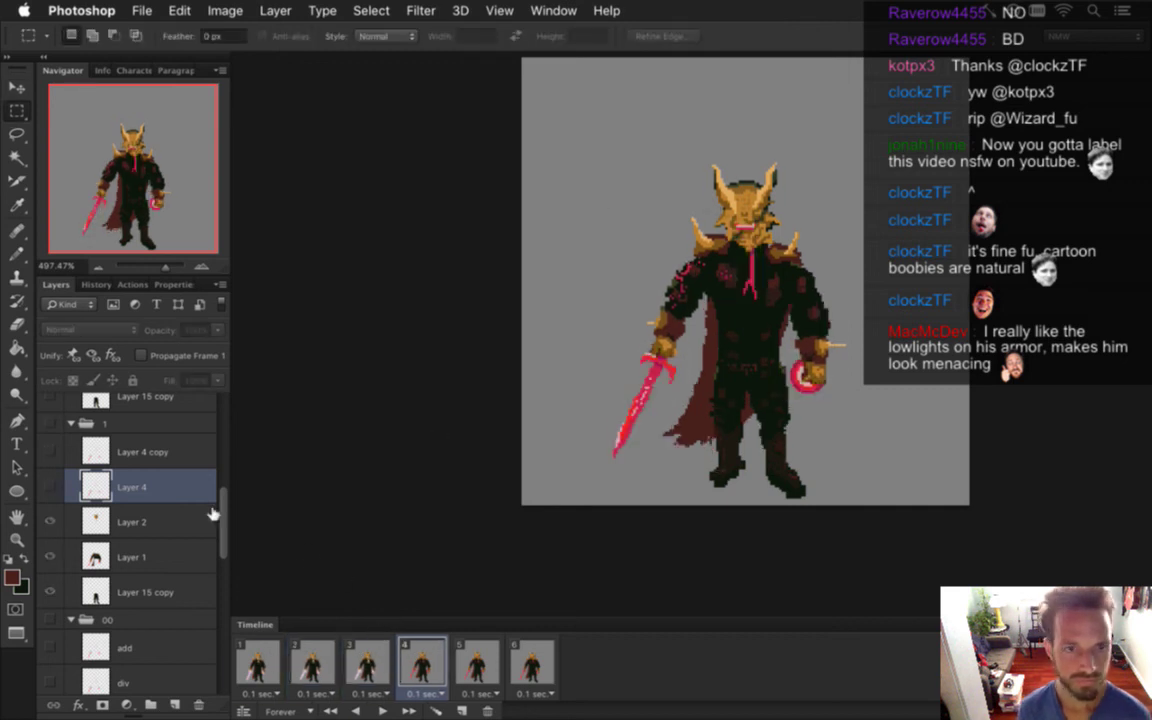
left_click_drag(222, 520, 225, 502)
left_click_drag(224, 453, 224, 430)
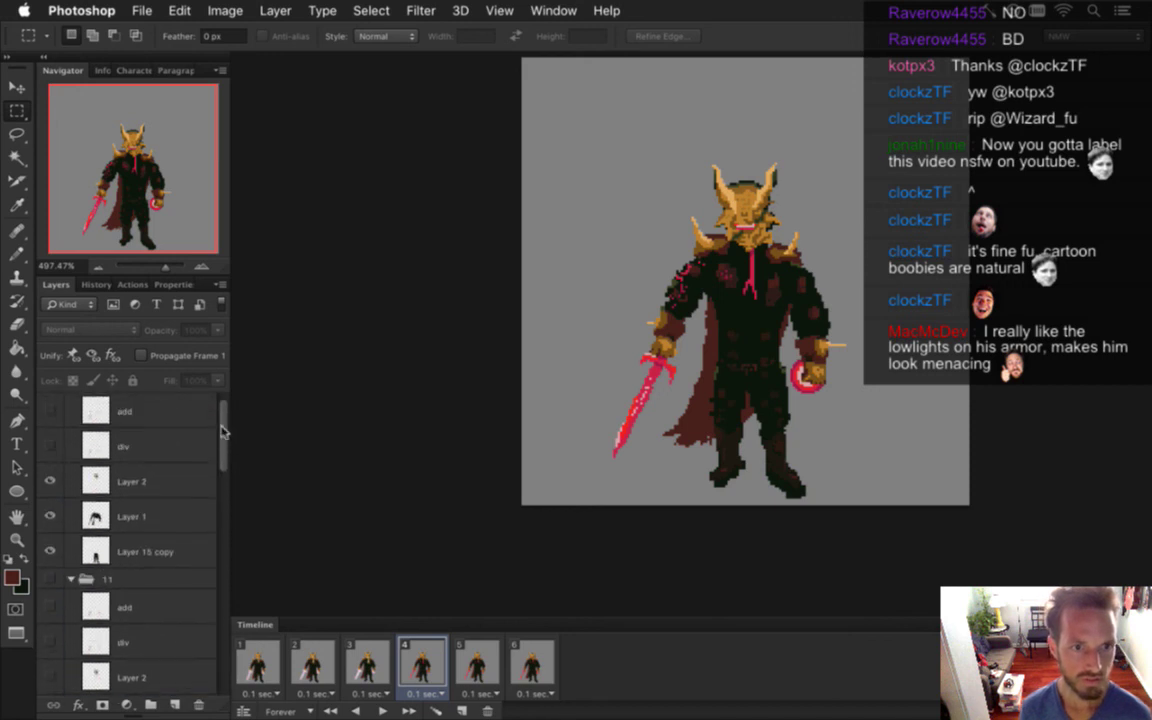
left_click(155, 514)
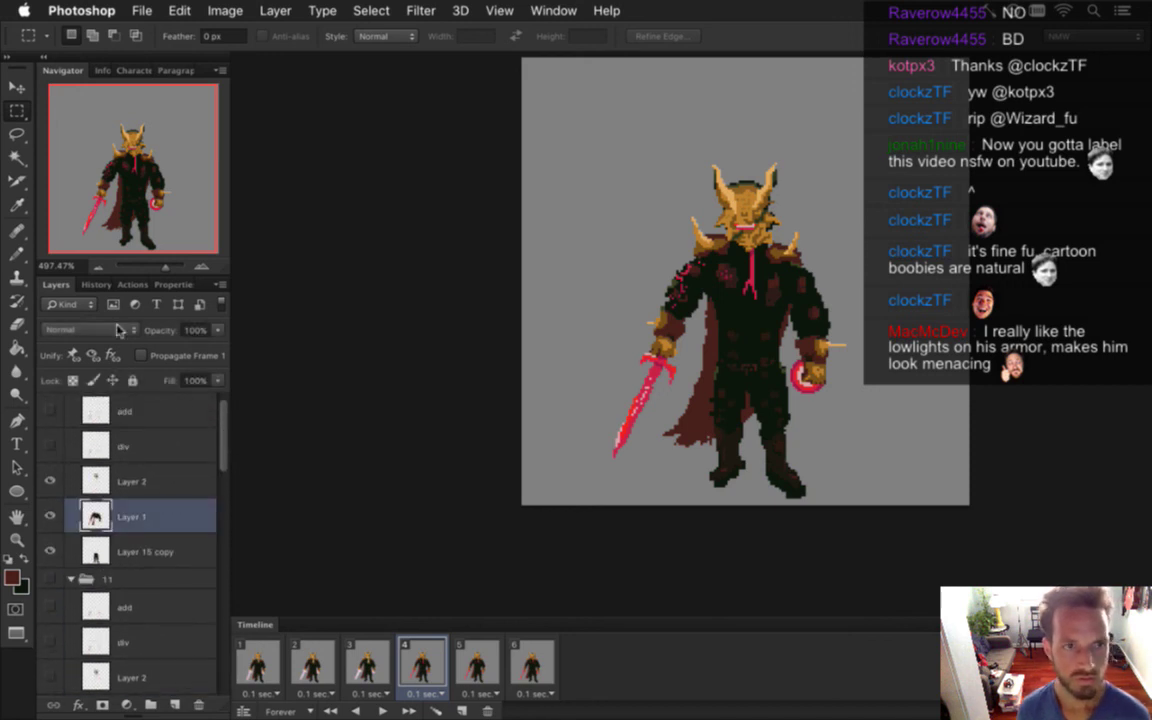
left_click(16, 158)
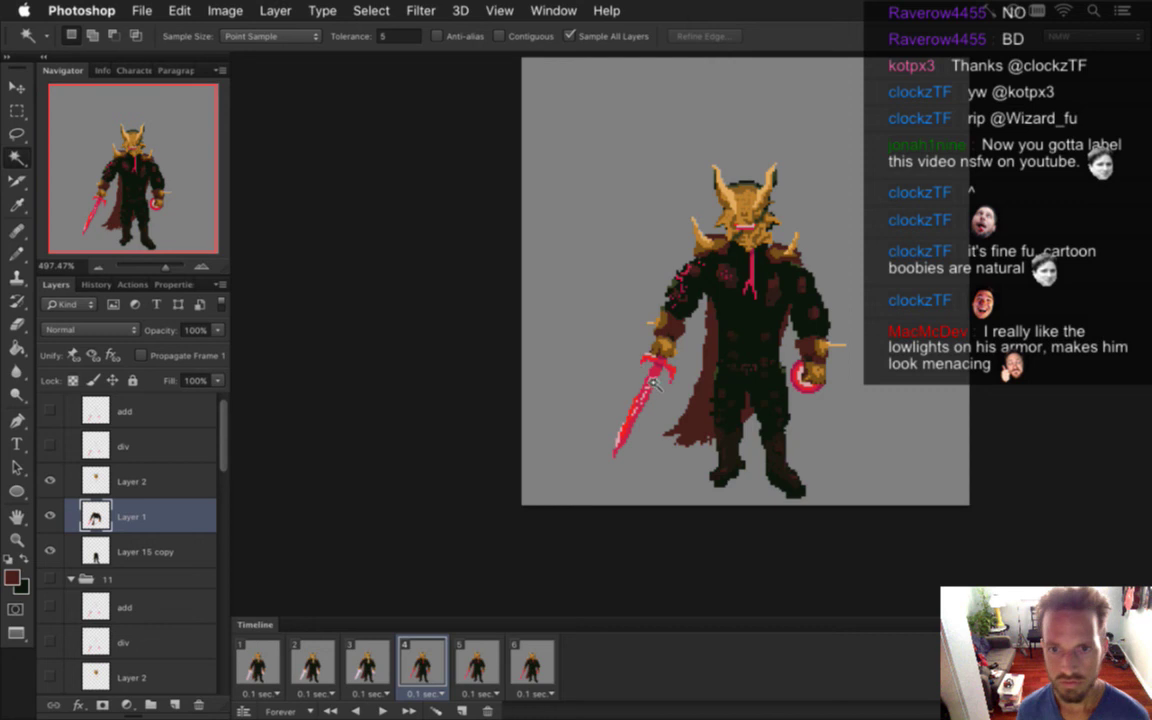
scroll(651, 380, "up", 3)
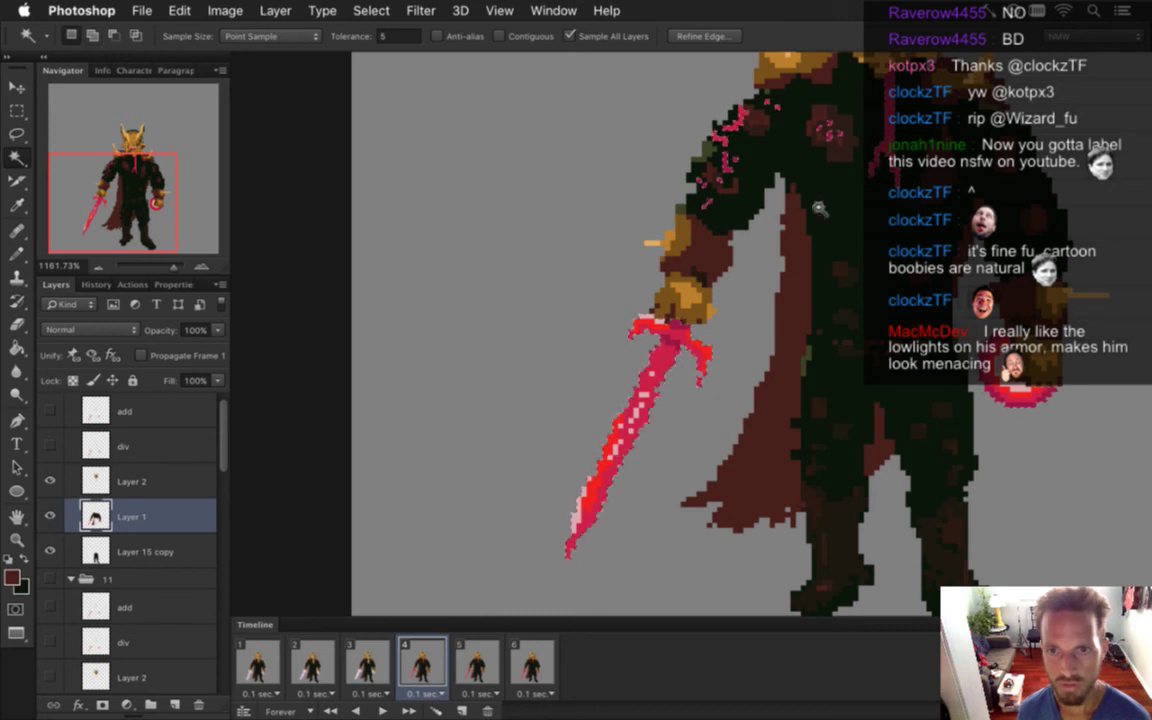
left_click_drag(883, 240, 818, 329)
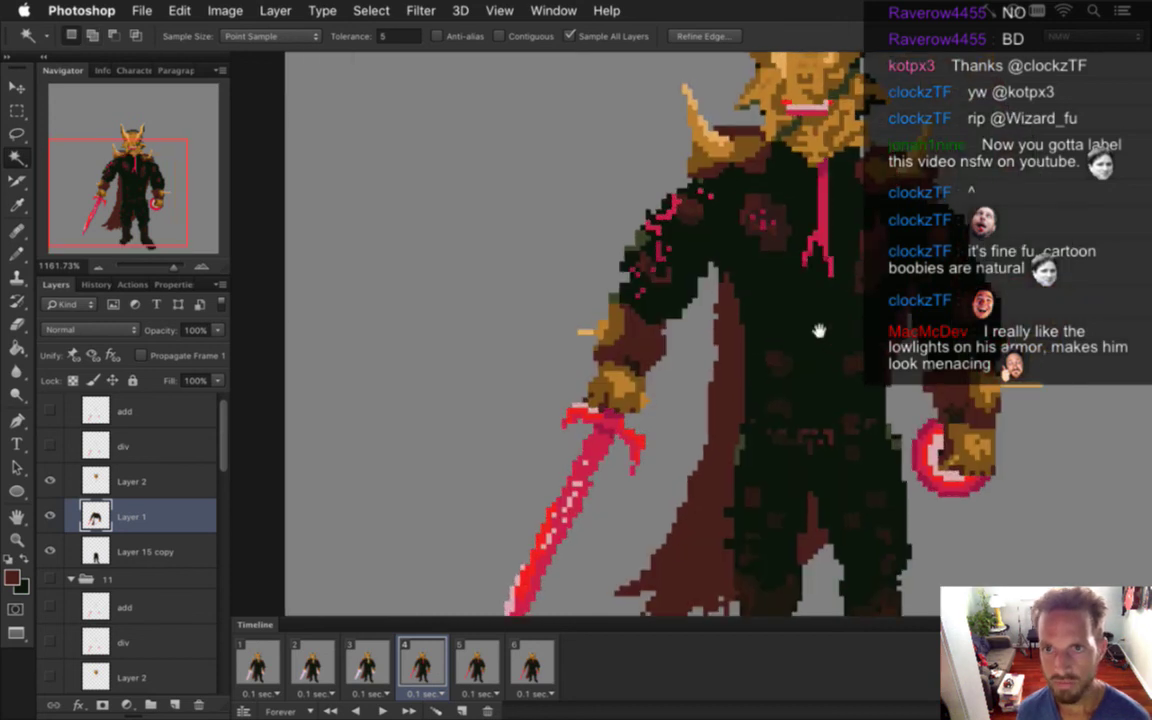
left_click_drag(742, 378, 699, 368)
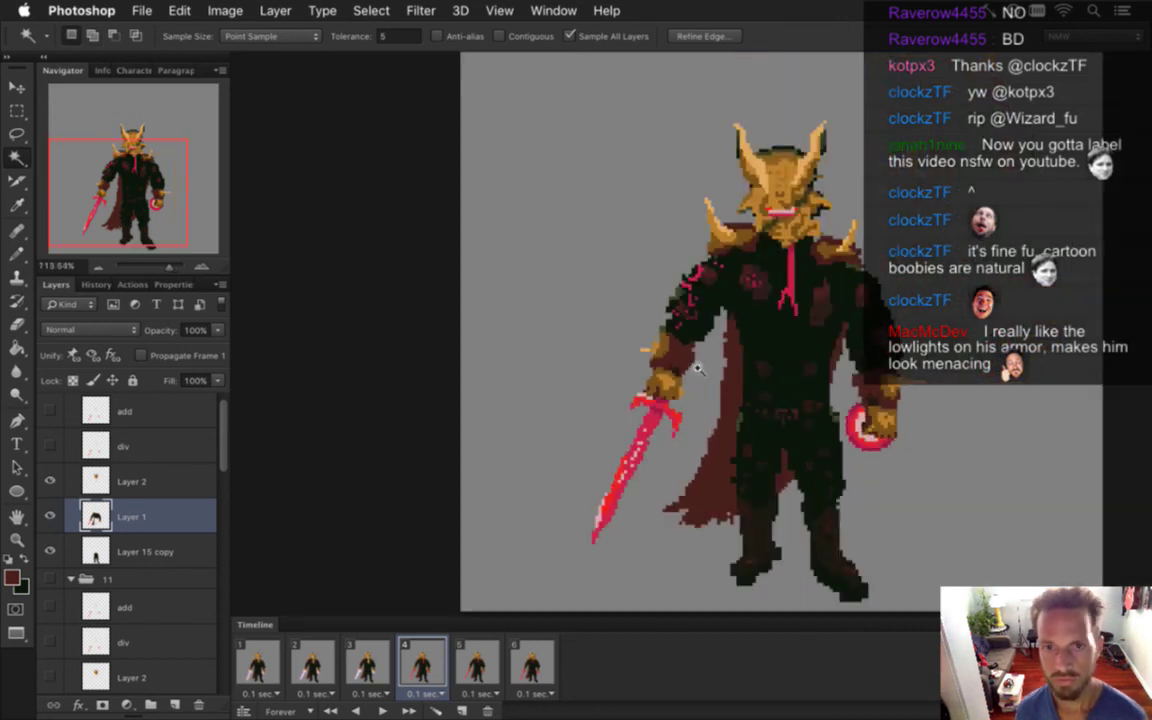
key("super+z")
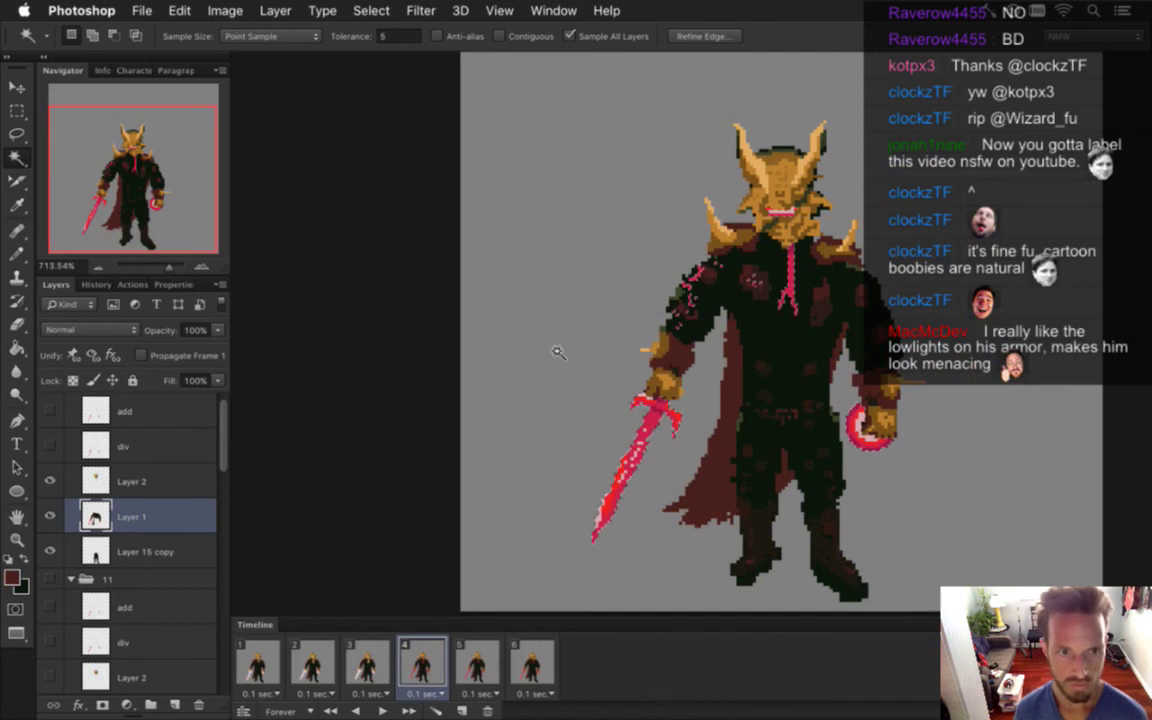
Delete the add and div layers from frame 4's group and paste the copied red pixels as a new layer above Layer 2
left_click(170, 408)
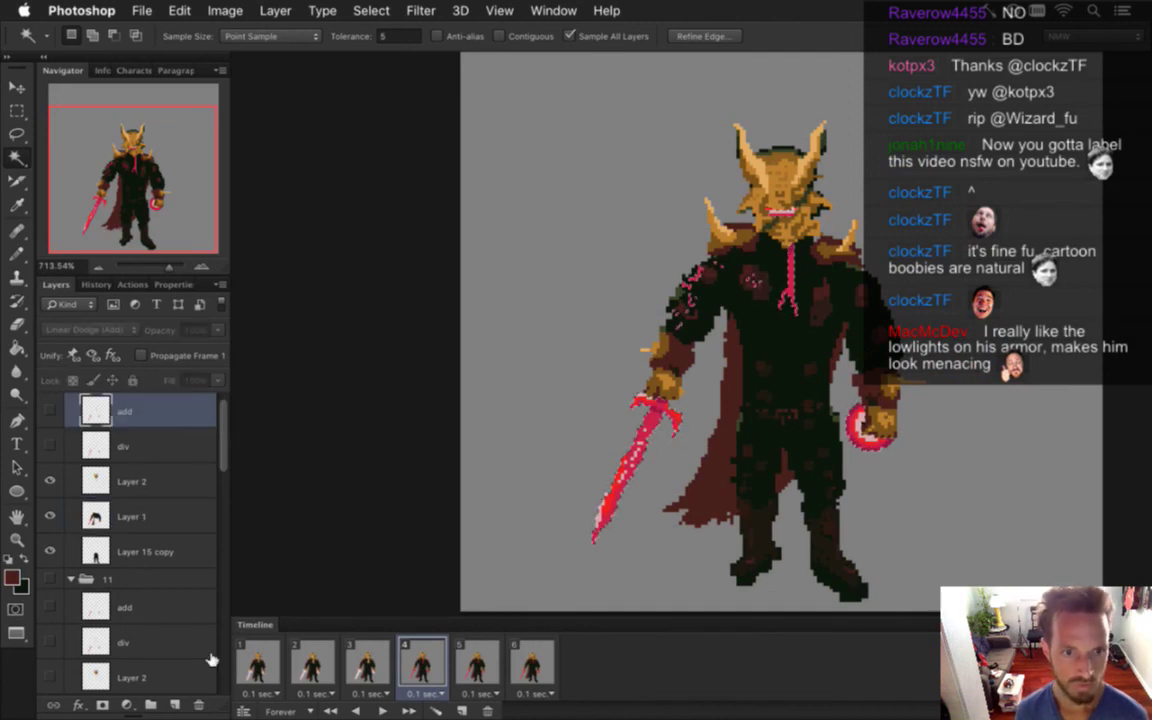
left_click(199, 704)
left_click(199, 704)
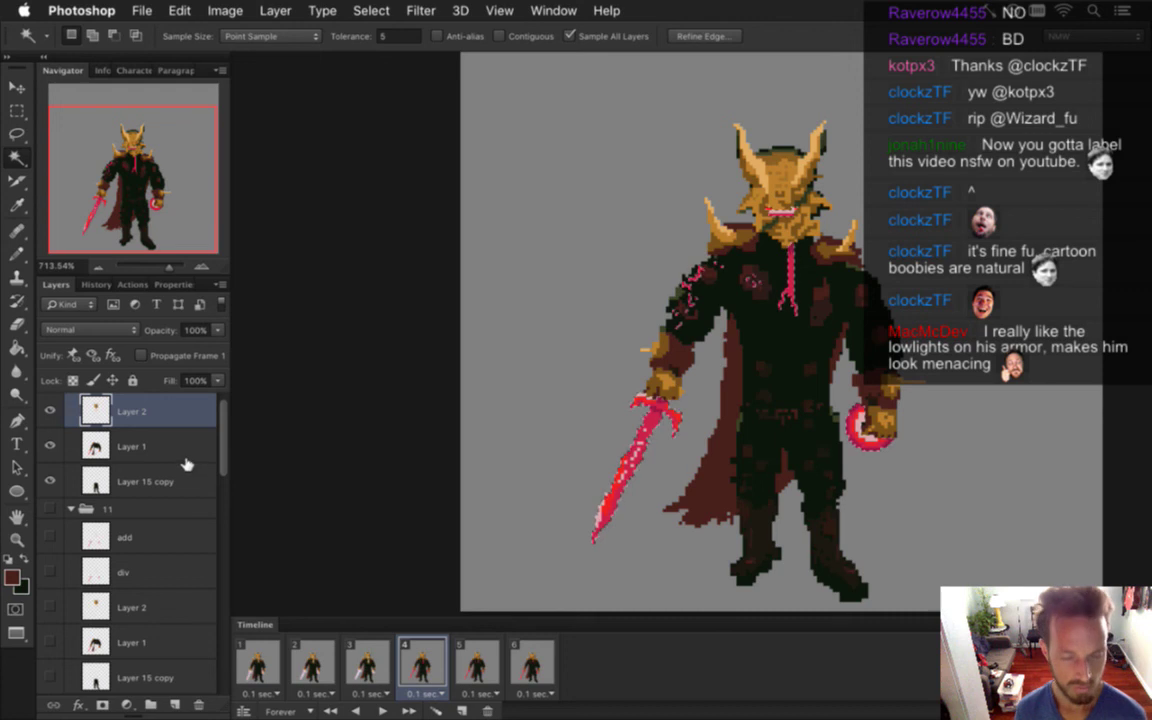
key("super+v")
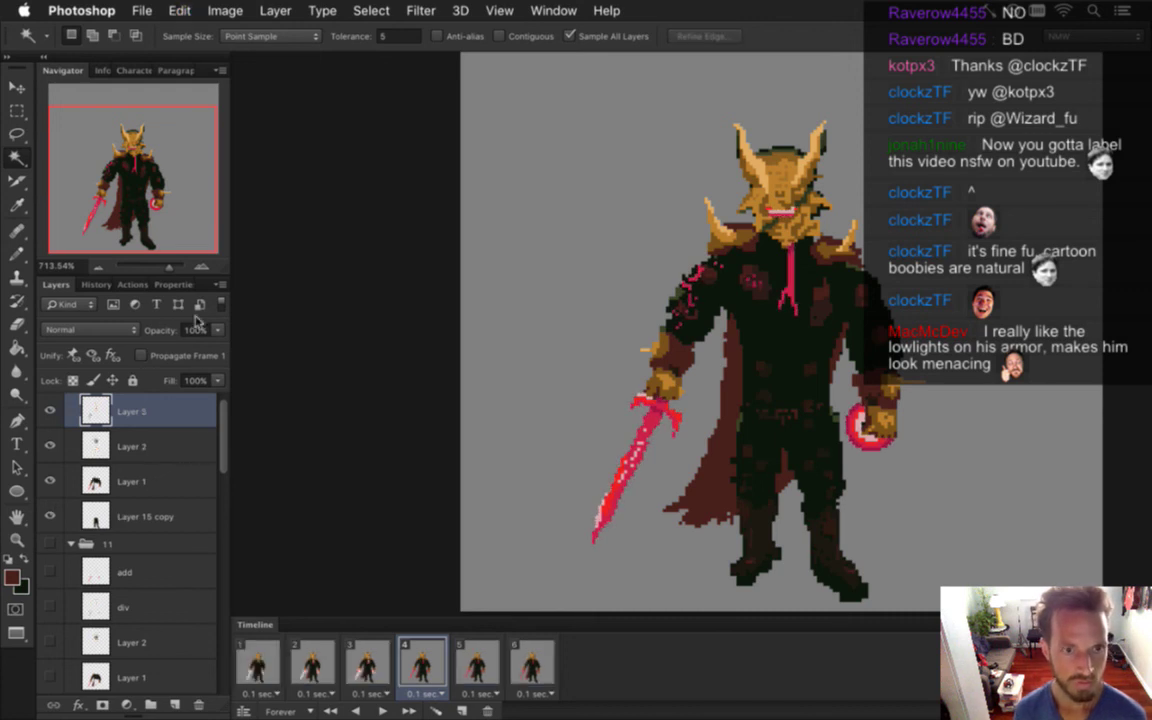
Reapply the last Gaussian Blur to the pasted red-pixel layer in frame 4 and set its blend mode to Divide
key("super+f")
left_click(104, 330)
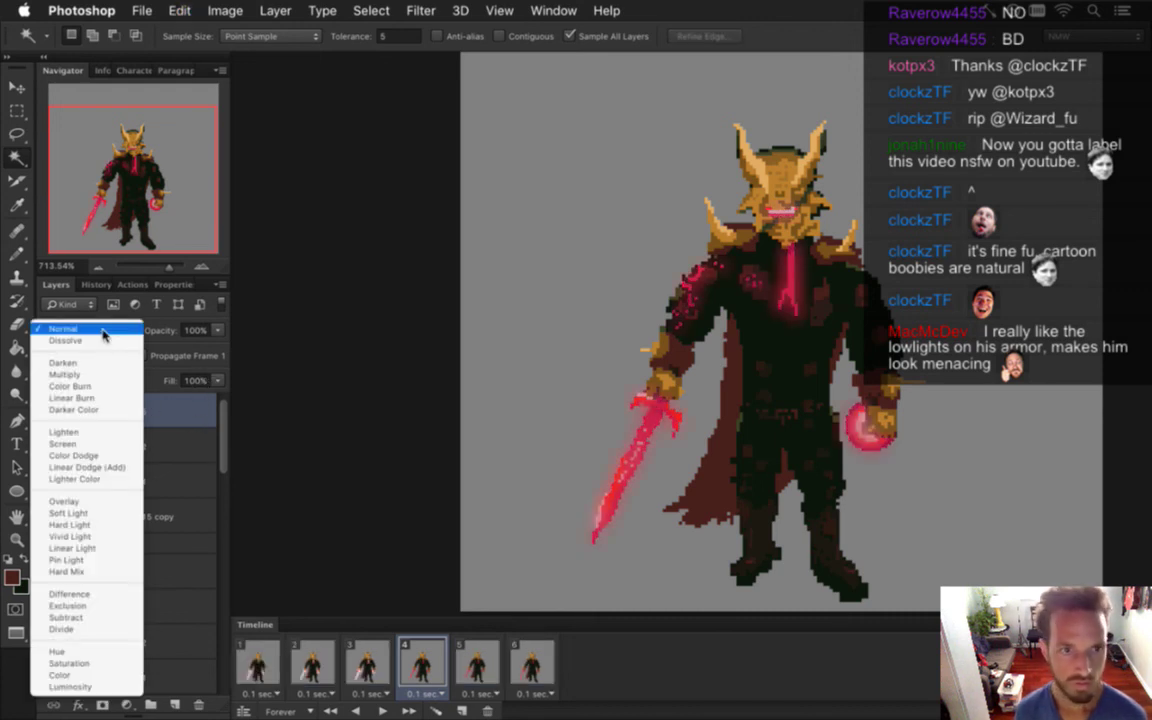
left_click(78, 568)
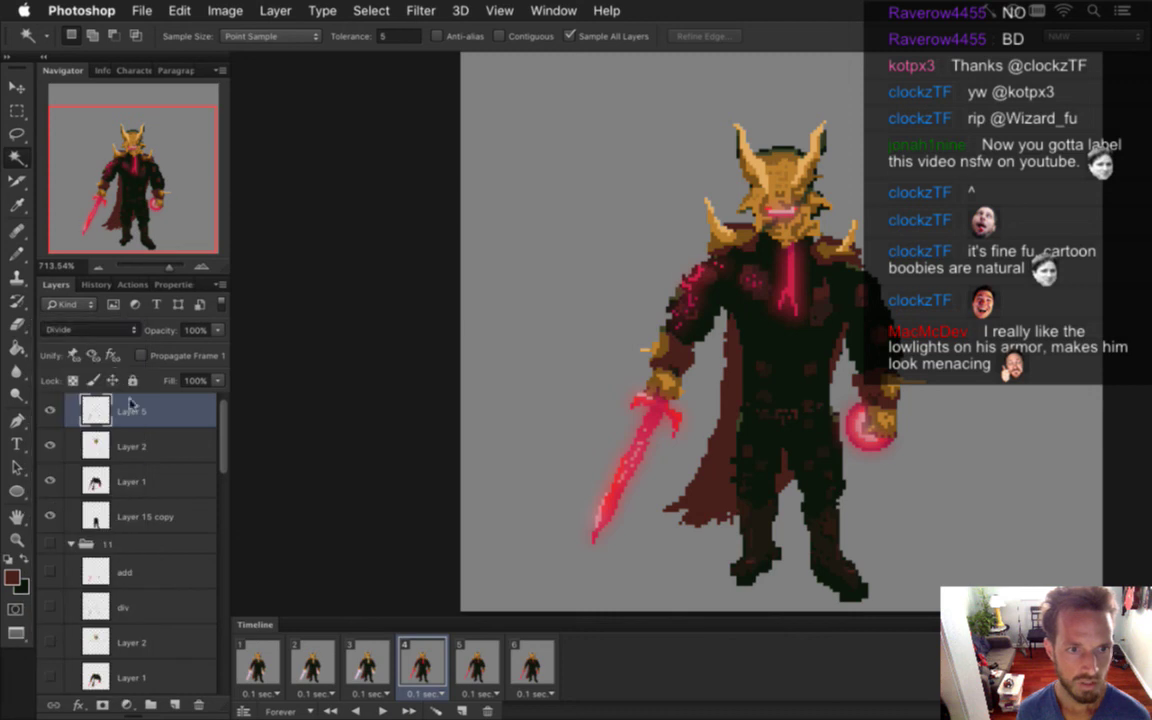
left_click(106, 332)
left_click(178, 422)
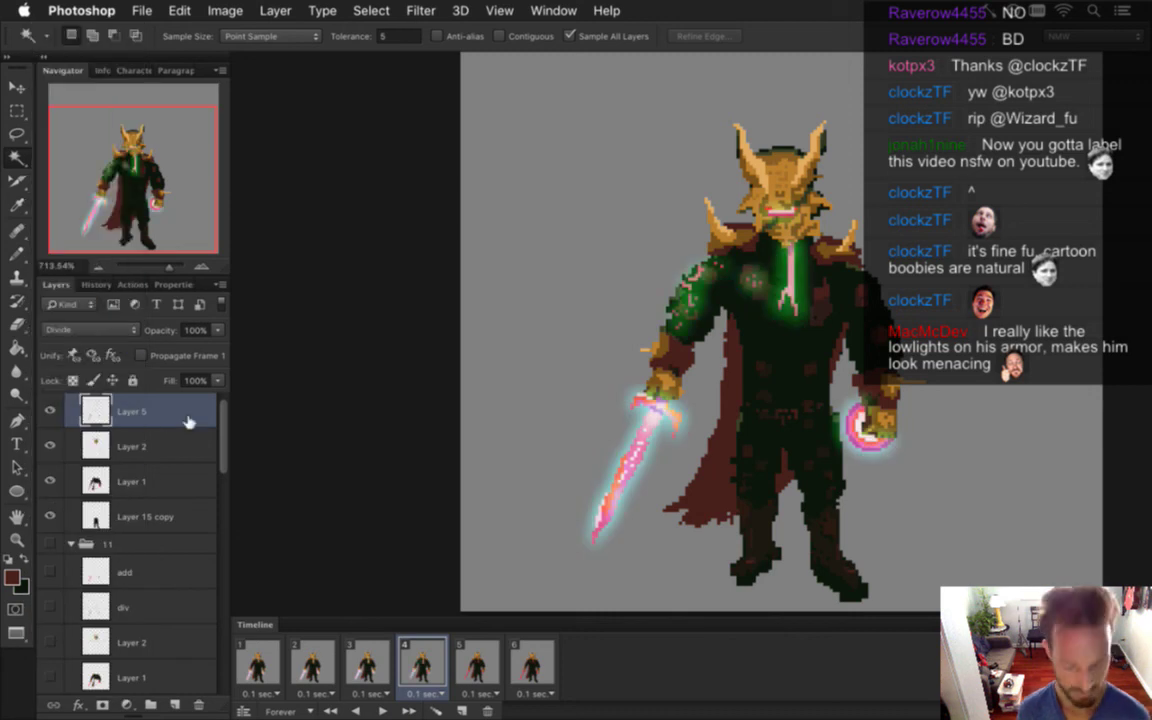
Duplicate frame 4's Divide layer, set the copy to Linear Dodge (Add), and compare the glow with frame 3
key("super+j")
left_click(104, 330)
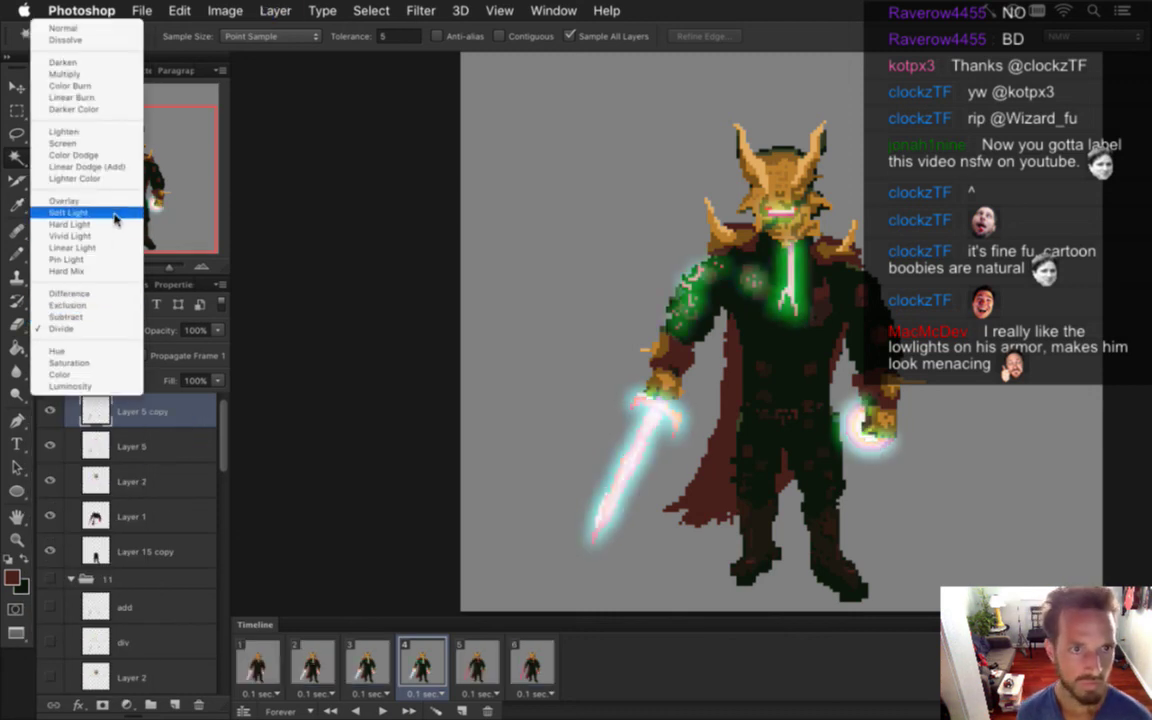
left_click(113, 178)
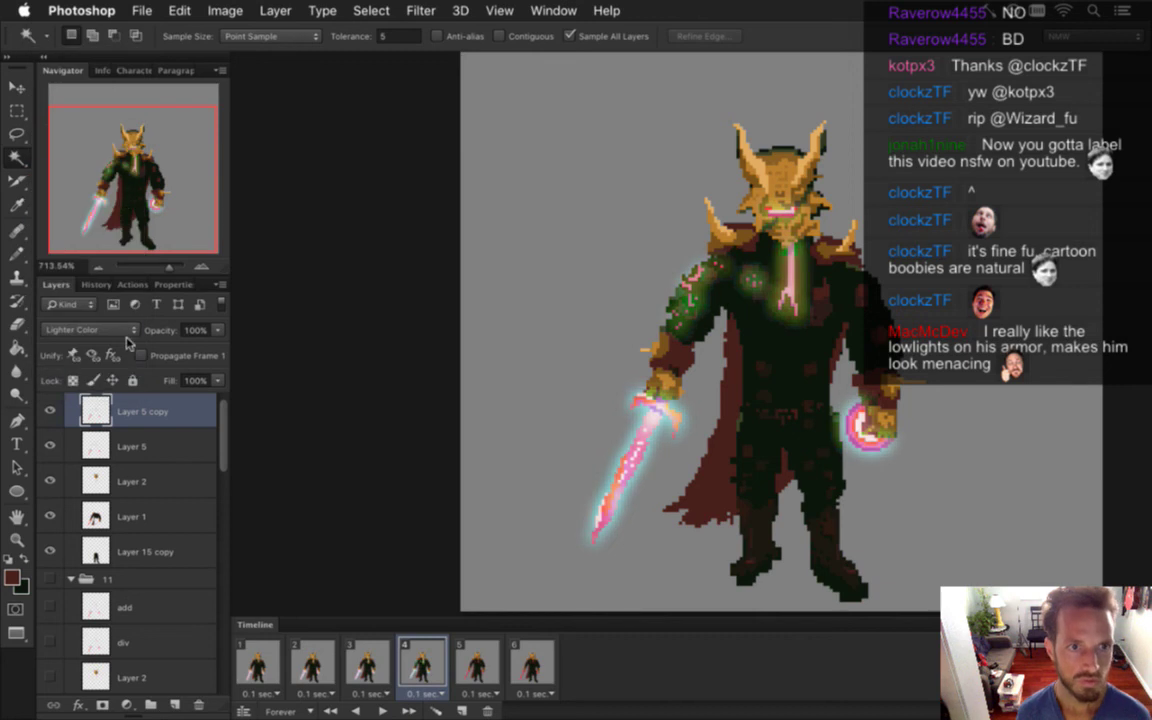
left_click(120, 329)
left_click(119, 318)
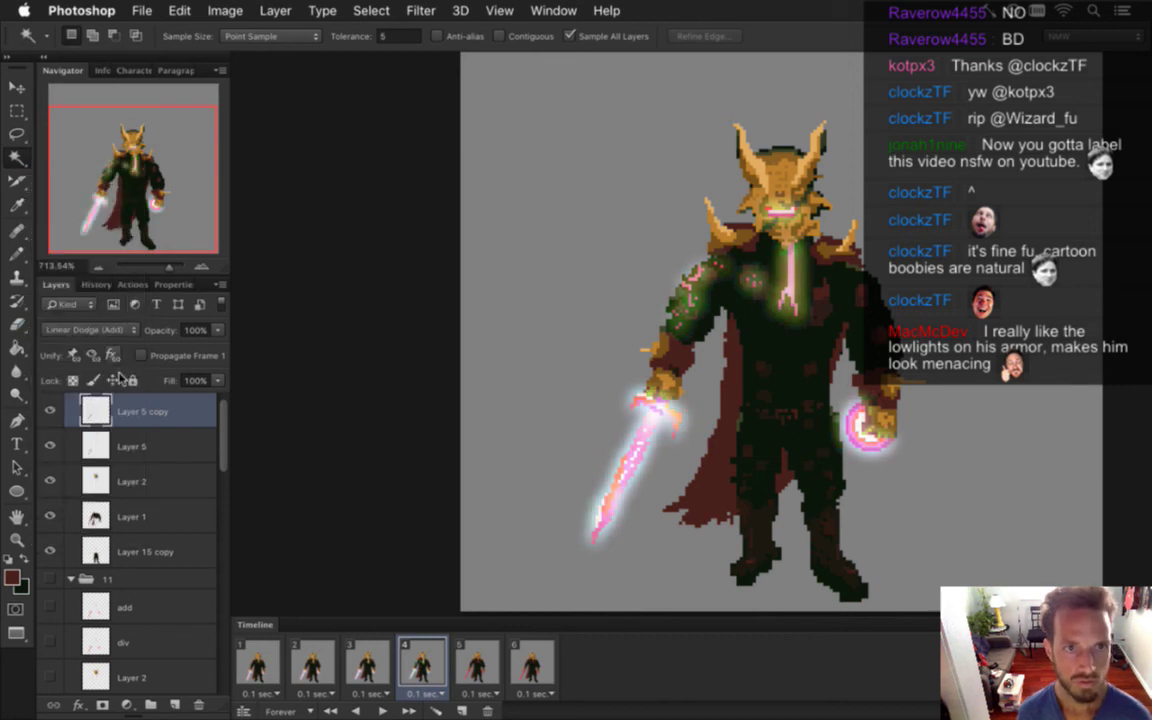
left_click(367, 665)
left_click(420, 668)
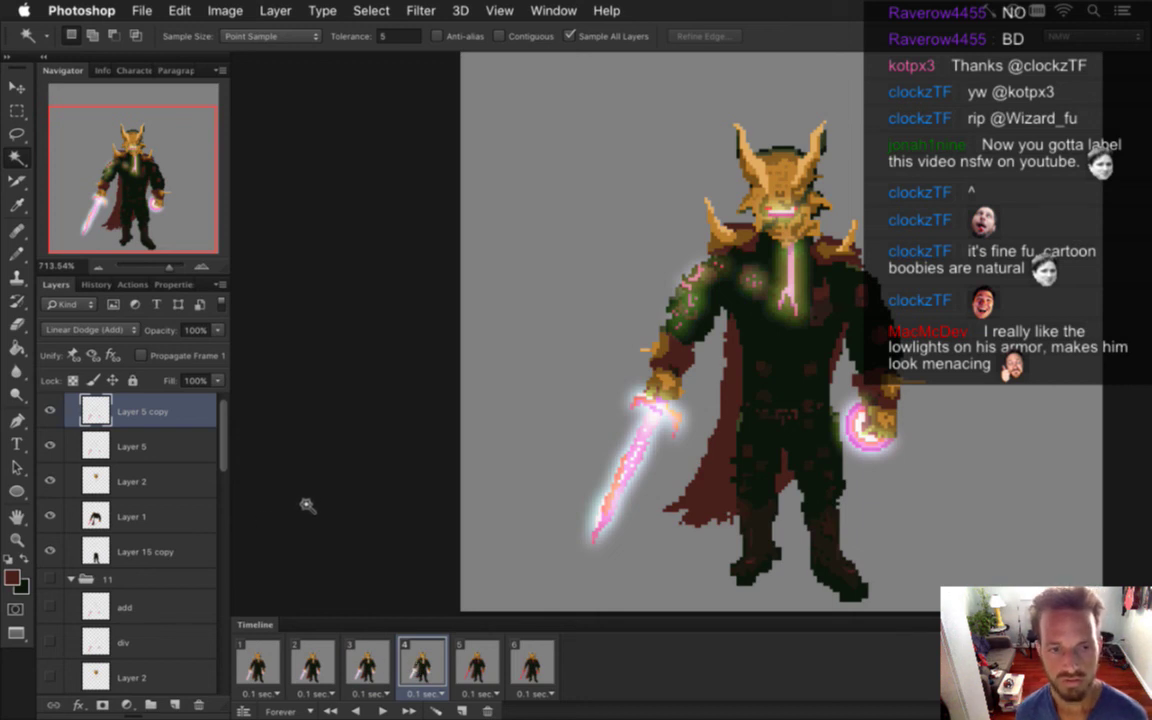
Undo the layer duplicate, the blend mode changes and the blur on frame 4's pasted red-pixel layer
key("super+alt+z")
key("super+alt+z")
key("super+alt+z")
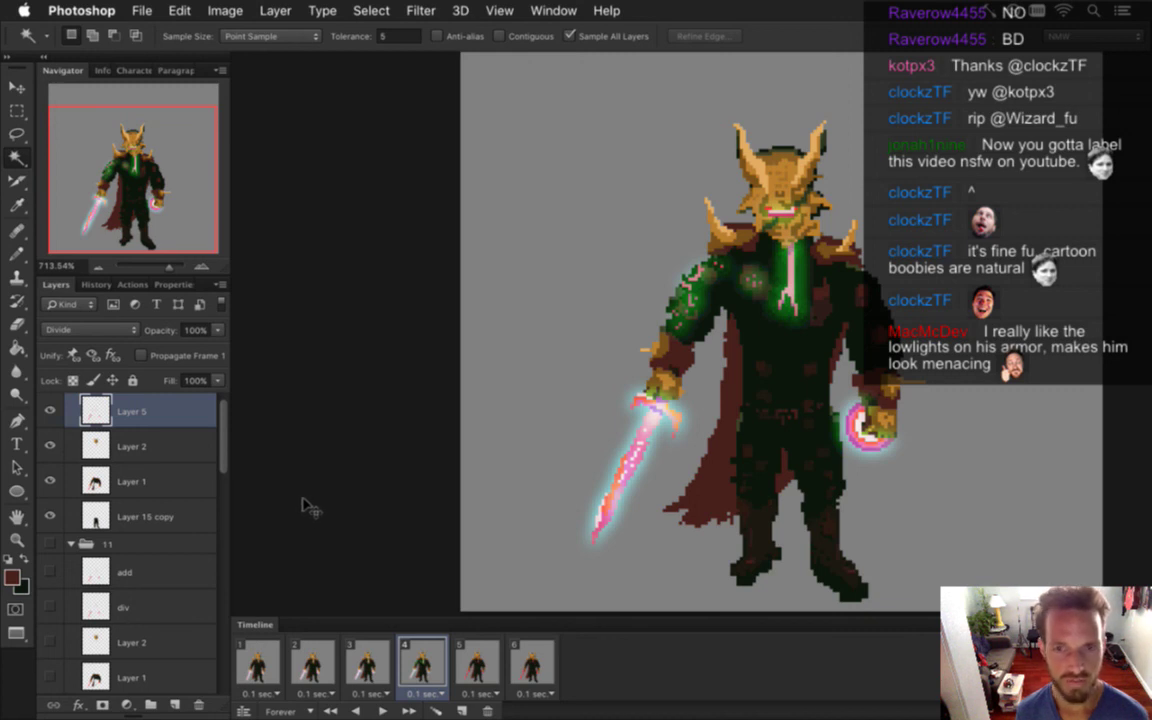
key("super+alt+z")
key("super+alt+z")
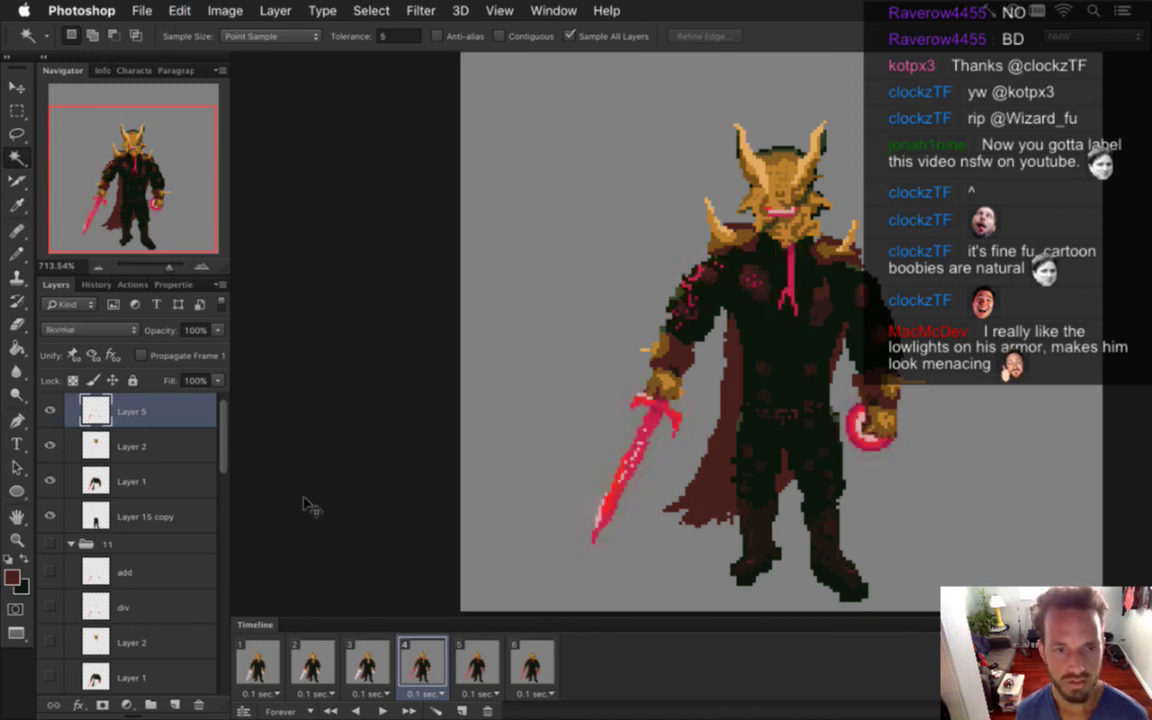
Erase the sword-arm and chest specks from frame 4's pasted red-pixel layer and reapply the last Gaussian Blur
key("e")
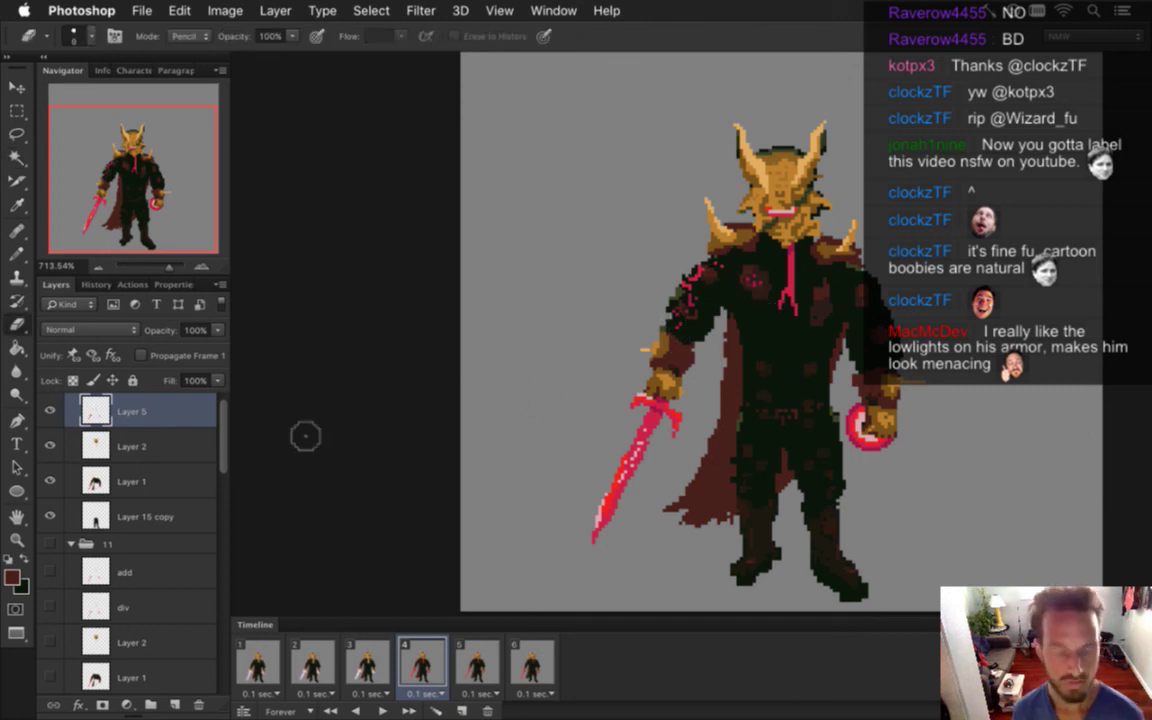
key("super+f")
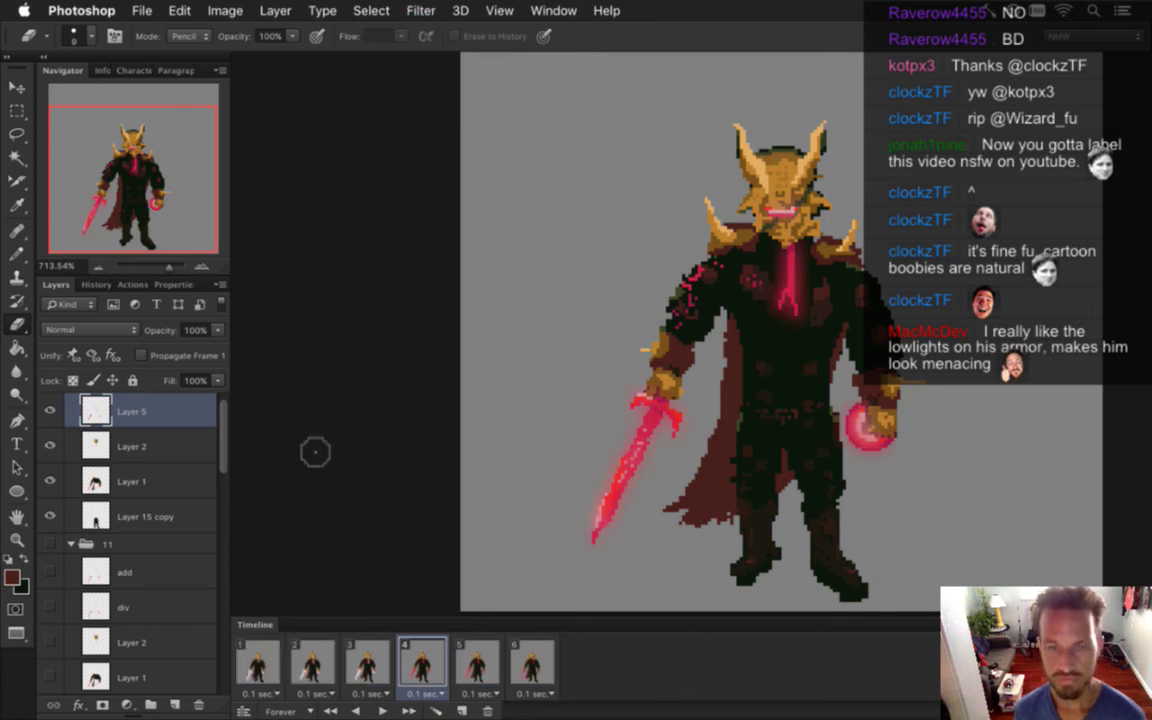
Set frame 4's blurred red-pixel layer to Divide, duplicate it as Linear Dodge (Add), and compare the glow with frame 3
left_click(110, 330)
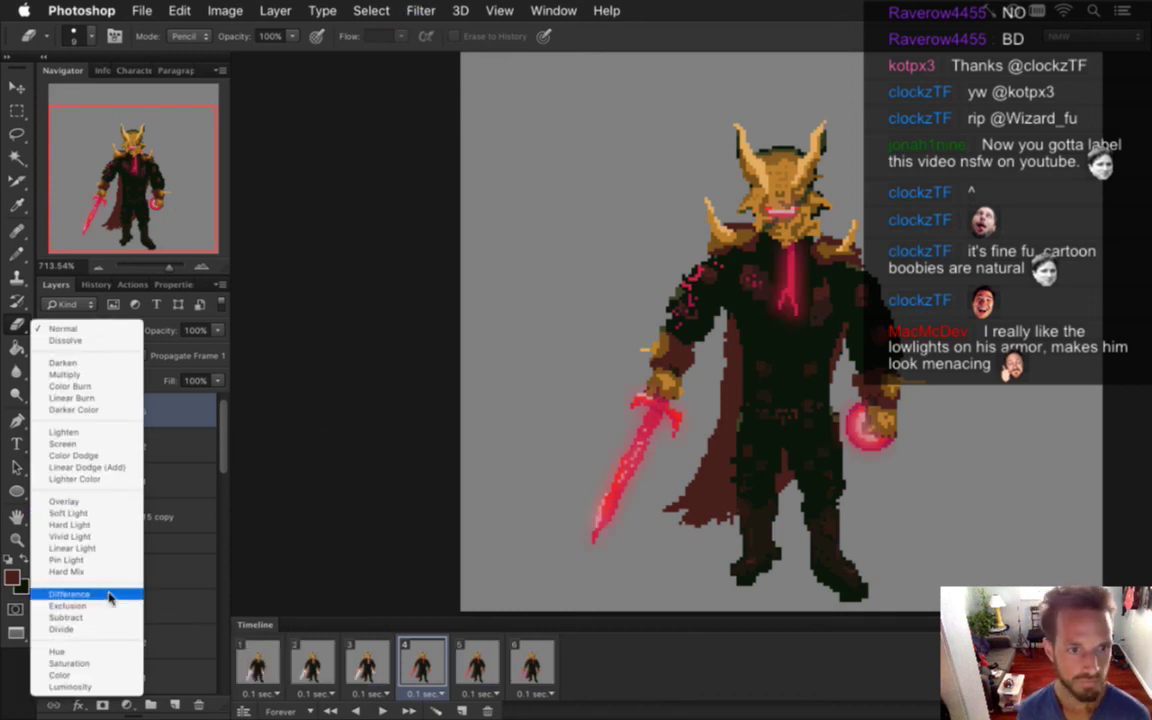
left_click(100, 629)
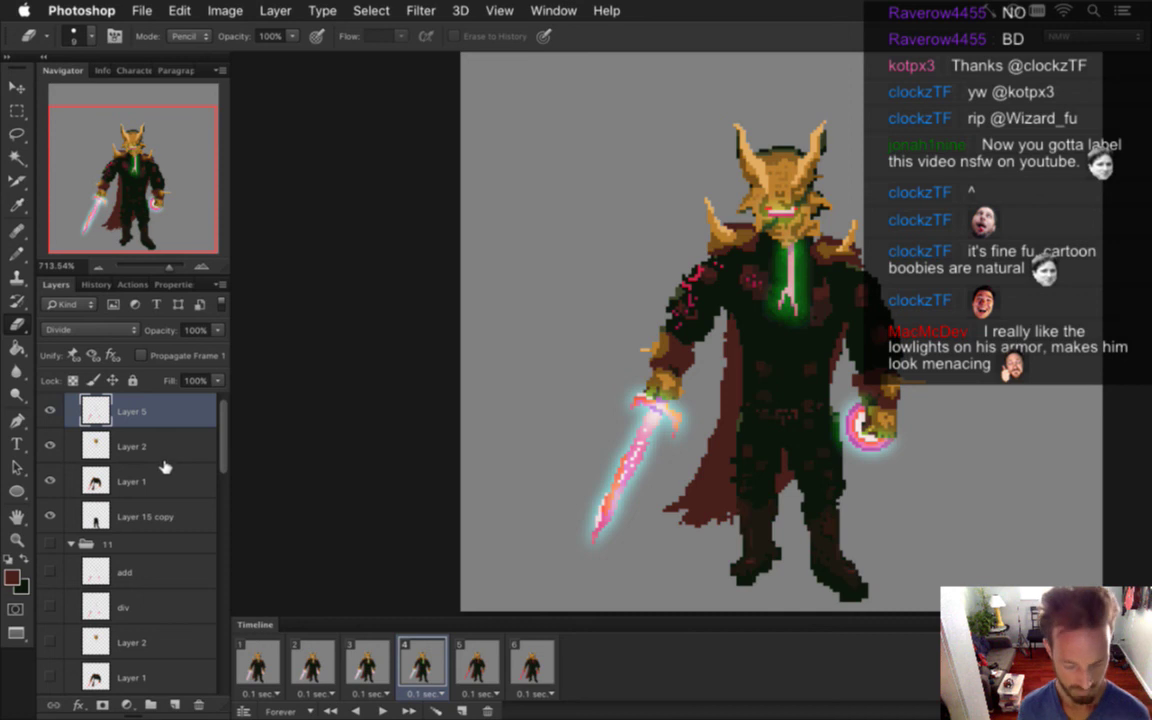
key("super+j")
left_click(86, 333)
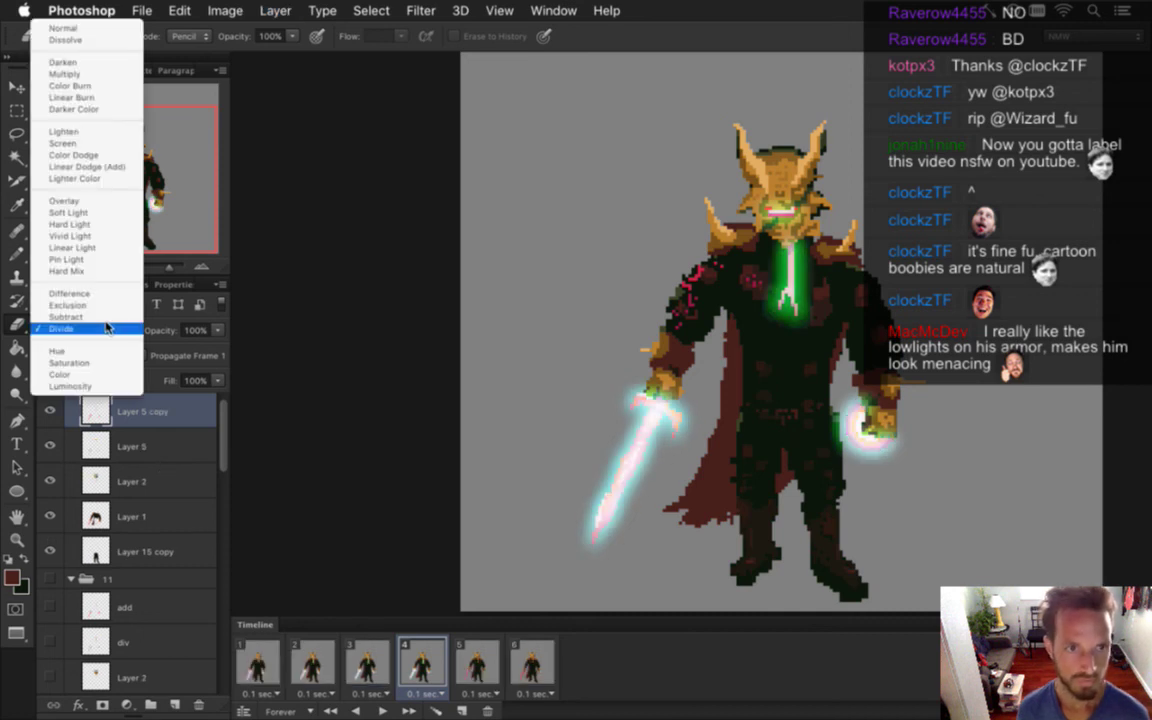
left_click(122, 168)
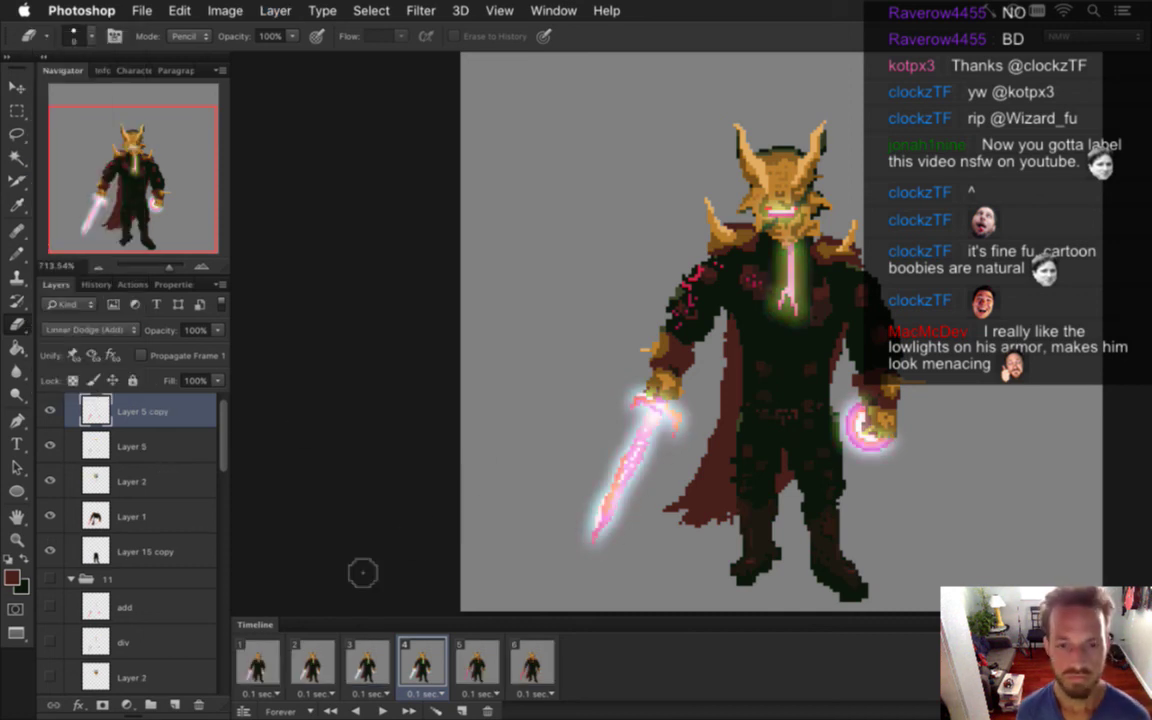
left_click(371, 660)
left_click(421, 663)
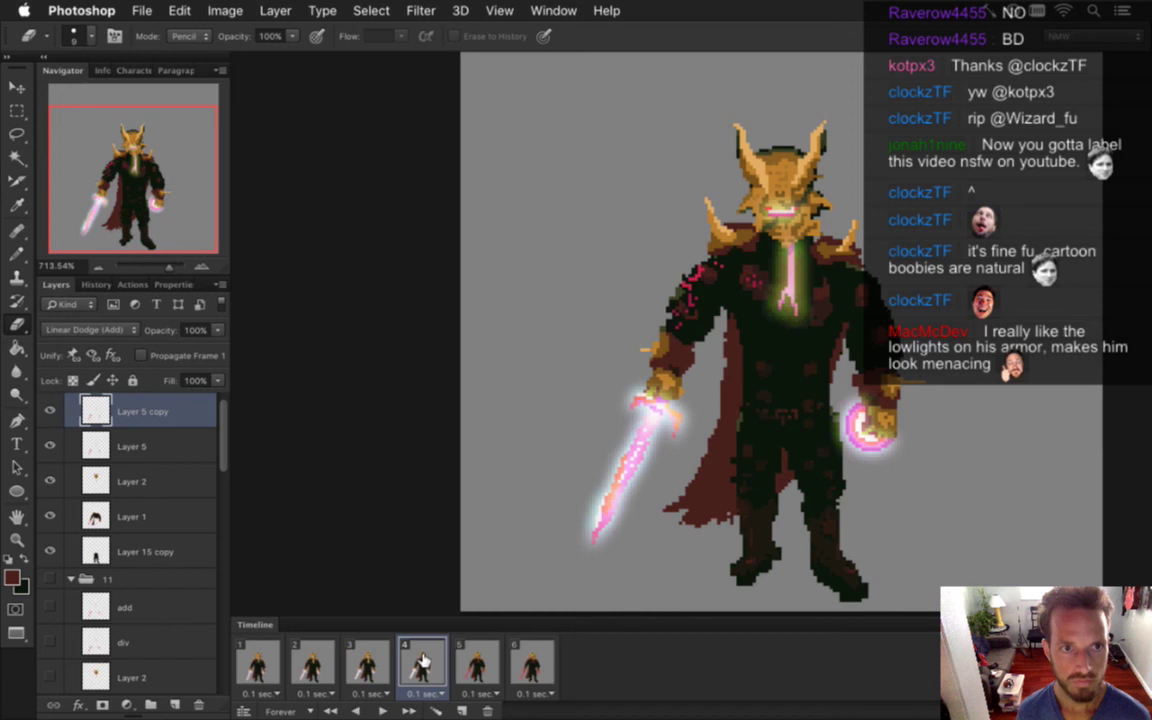
left_click(386, 664)
left_click(422, 668)
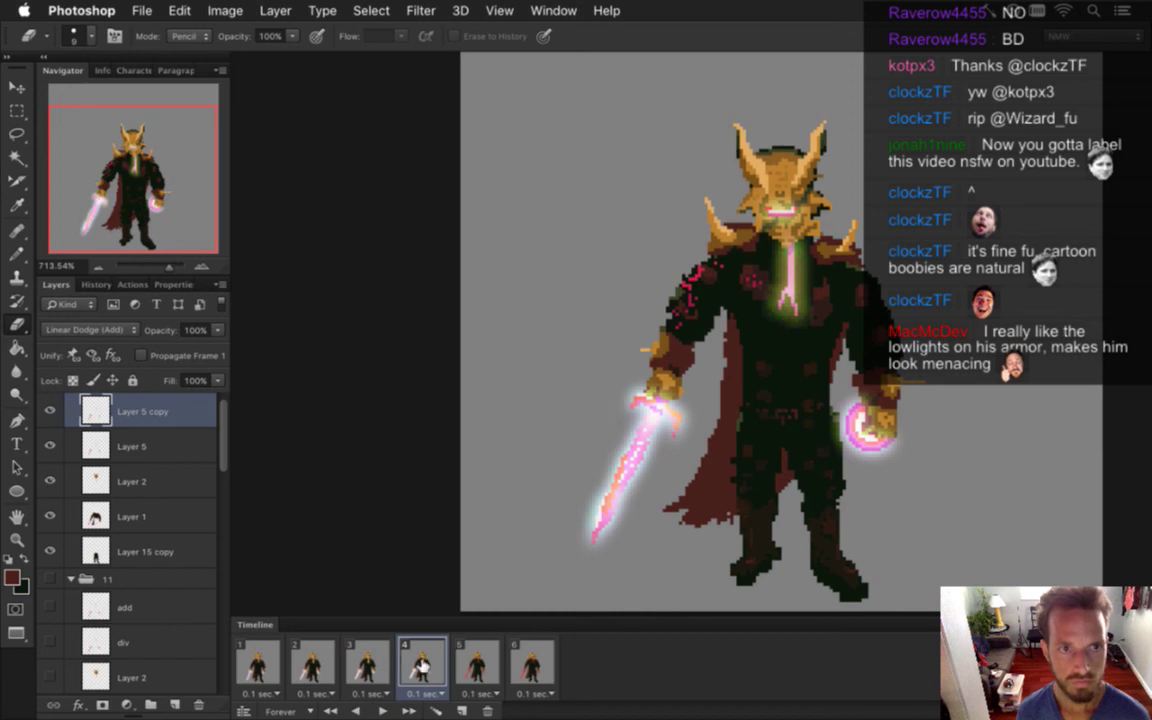
Preview the existing div and add glow layers of group 11 in frame 5, and delete both layers
left_click(477, 660)
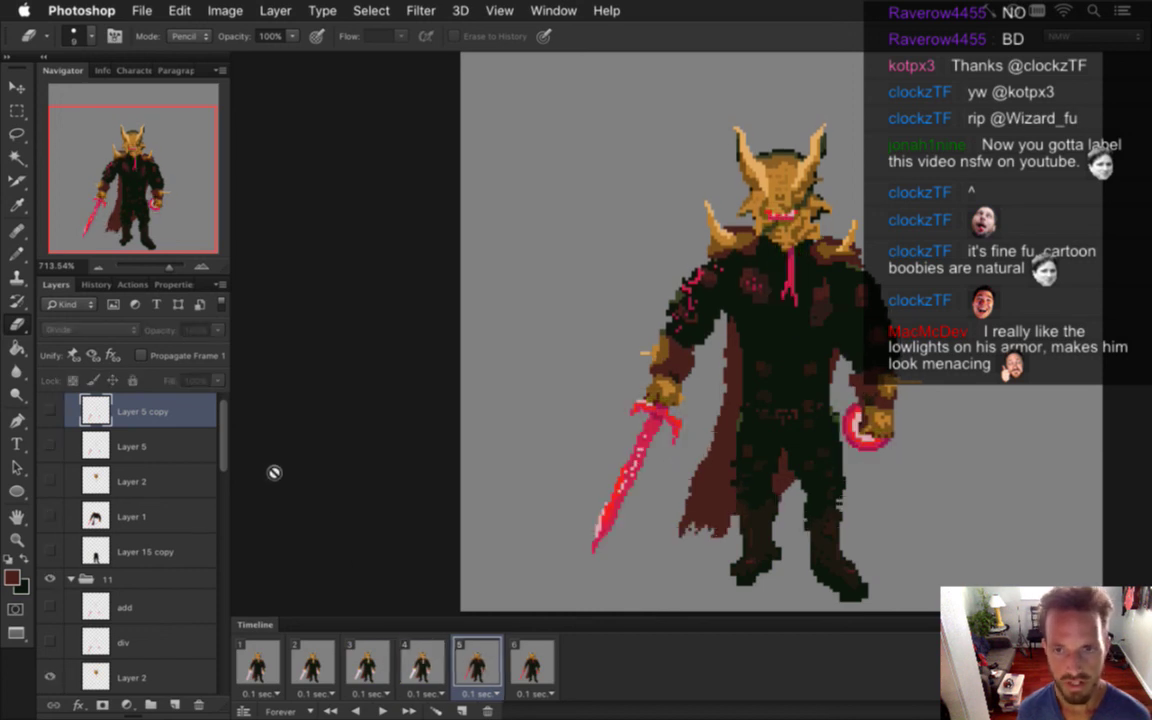
left_click_drag(224, 428, 226, 480)
left_click(86, 473)
left_click(50, 476)
left_click(48, 441)
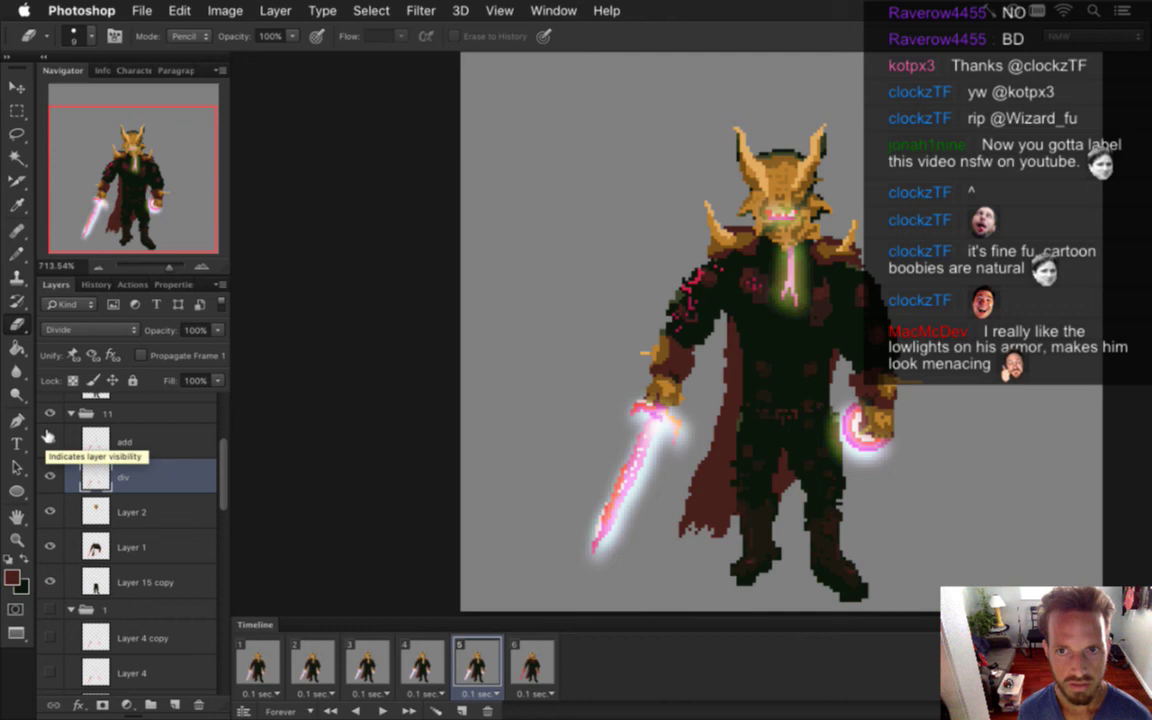
left_click(50, 441)
left_click(50, 476)
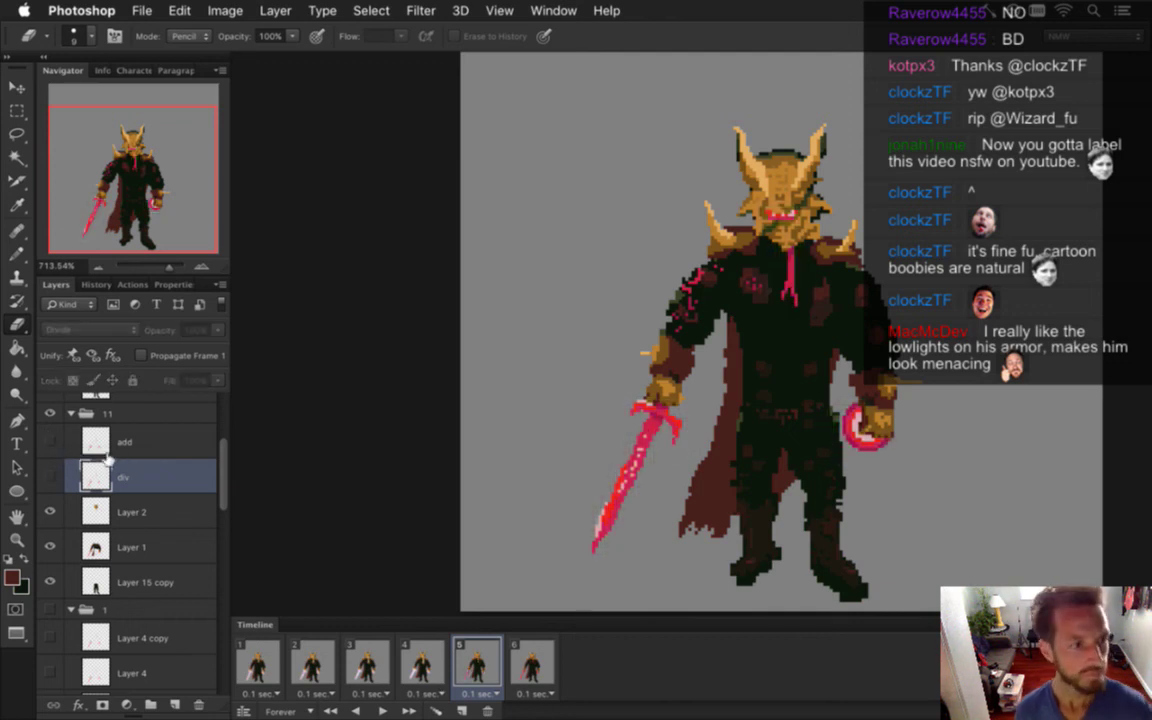
left_click(160, 442)
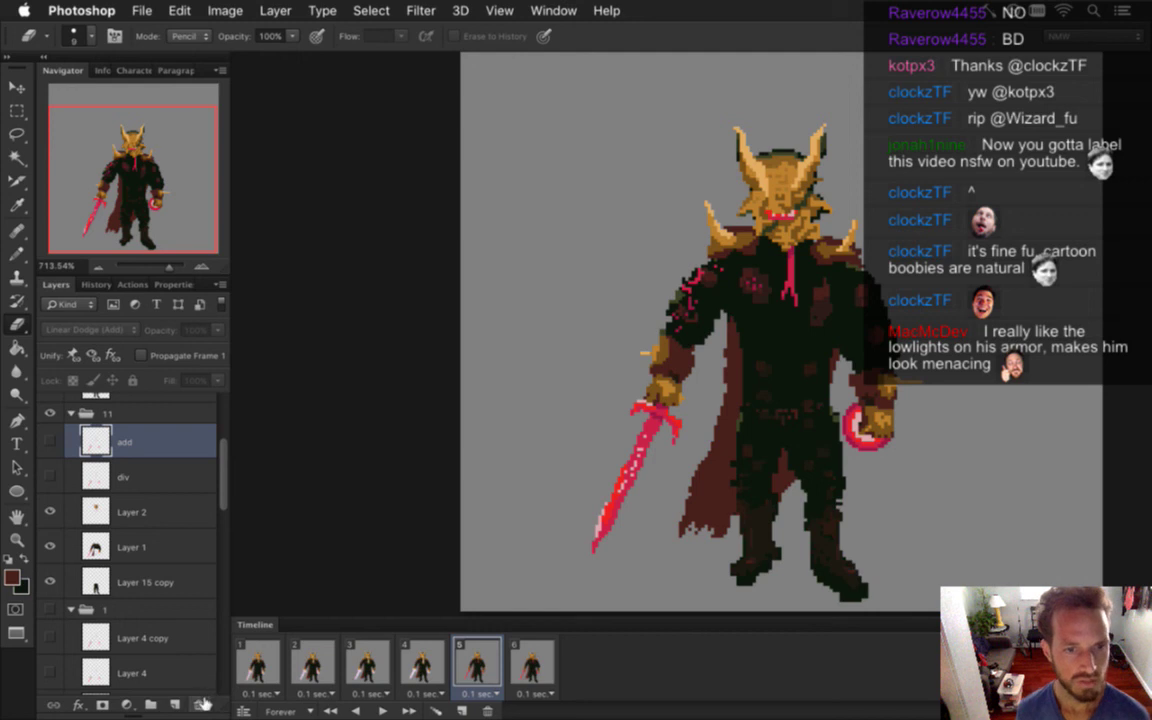
key("Delete")
key("Delete")
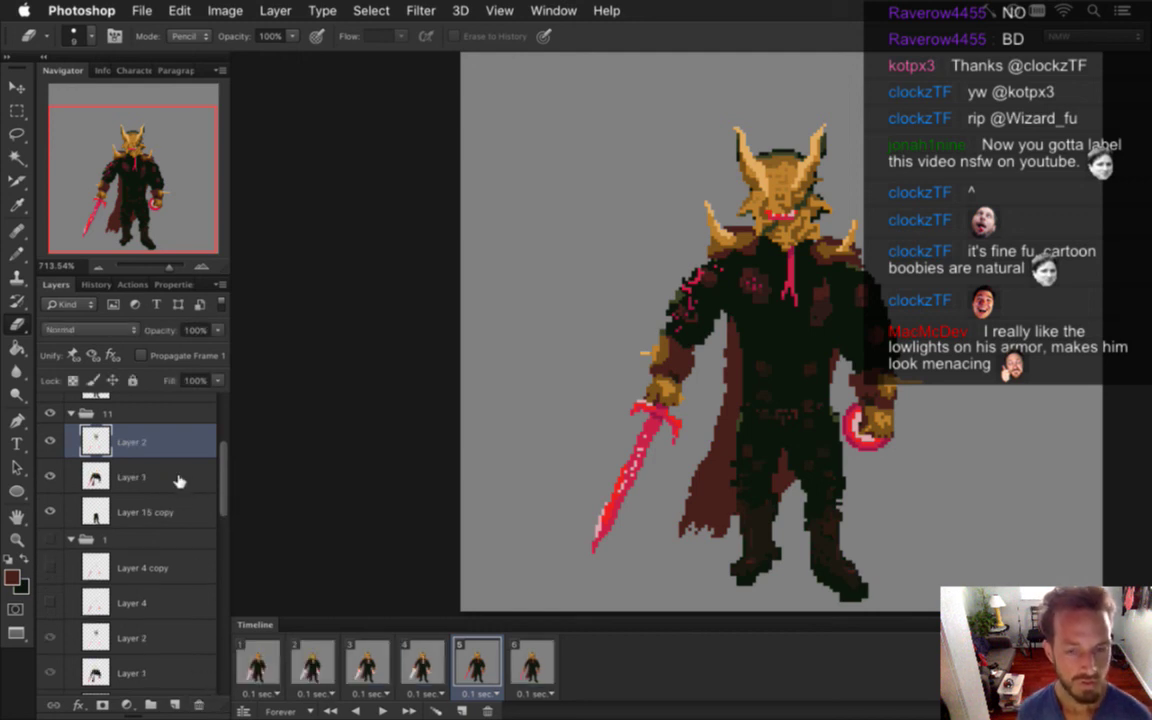
Select frame 5's red pixels without the sword-arm and chest specks, and paste a copy as a new layer in group 11
left_click(17, 158)
left_click(654, 427)
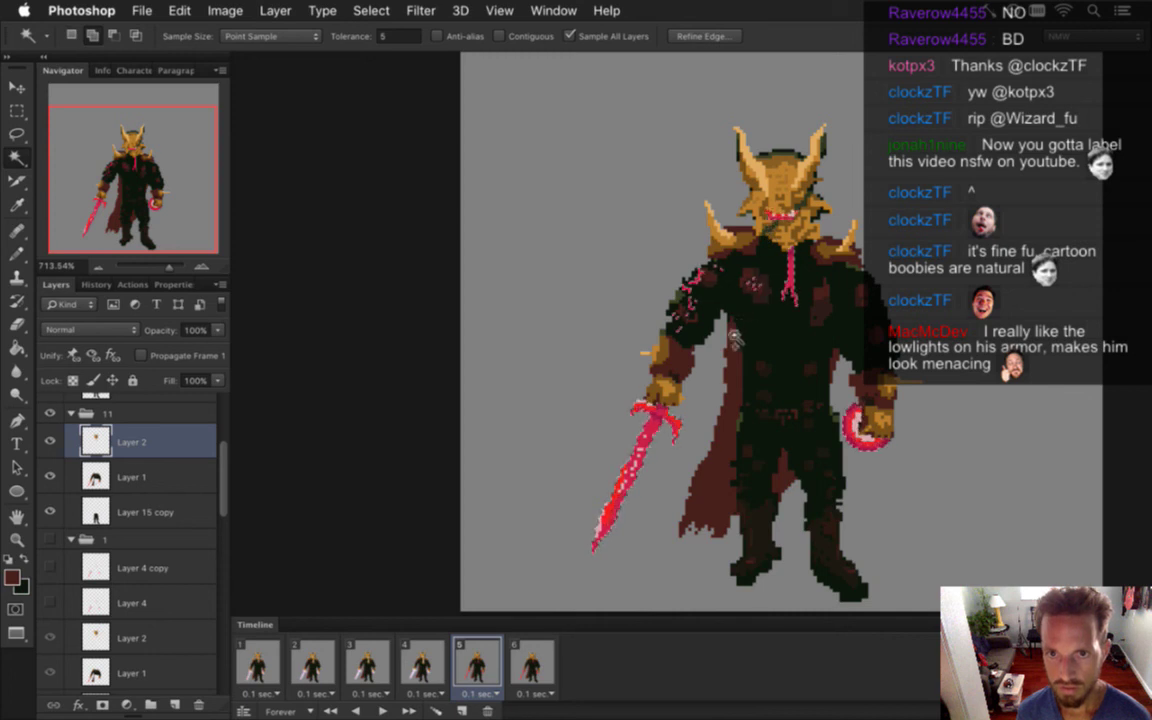
key("m")
left_click_drag(656, 262, 768, 339)
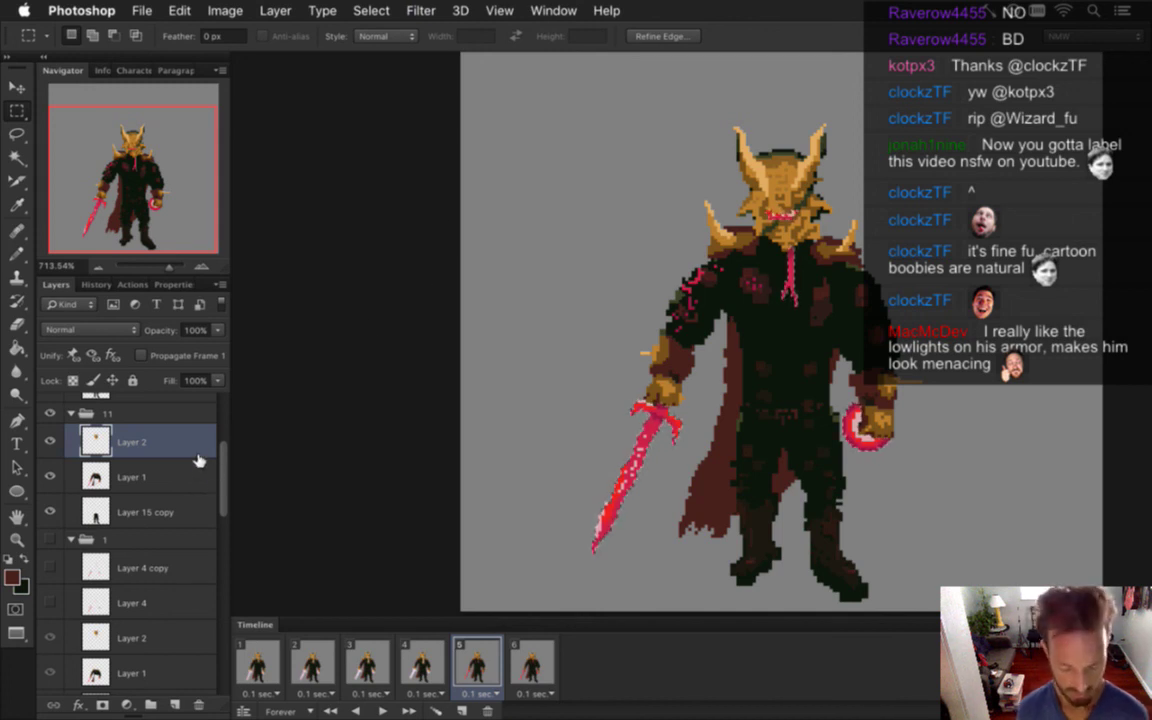
key("super+n")
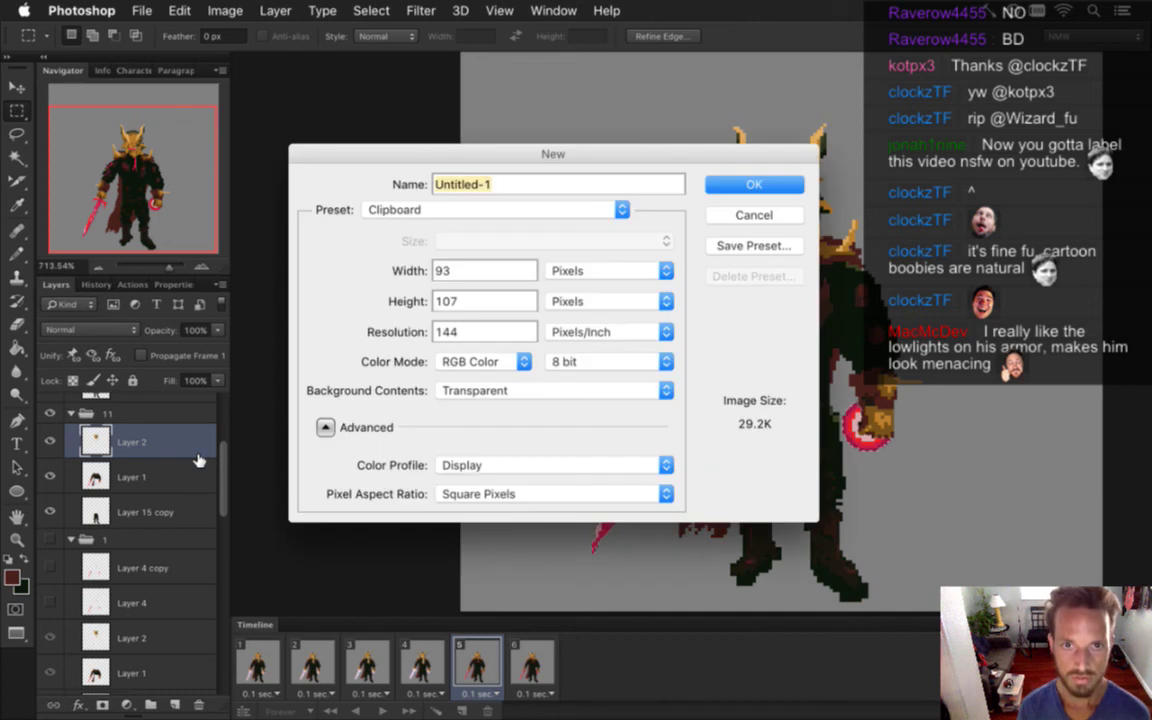
key("Return")
key("super+w")
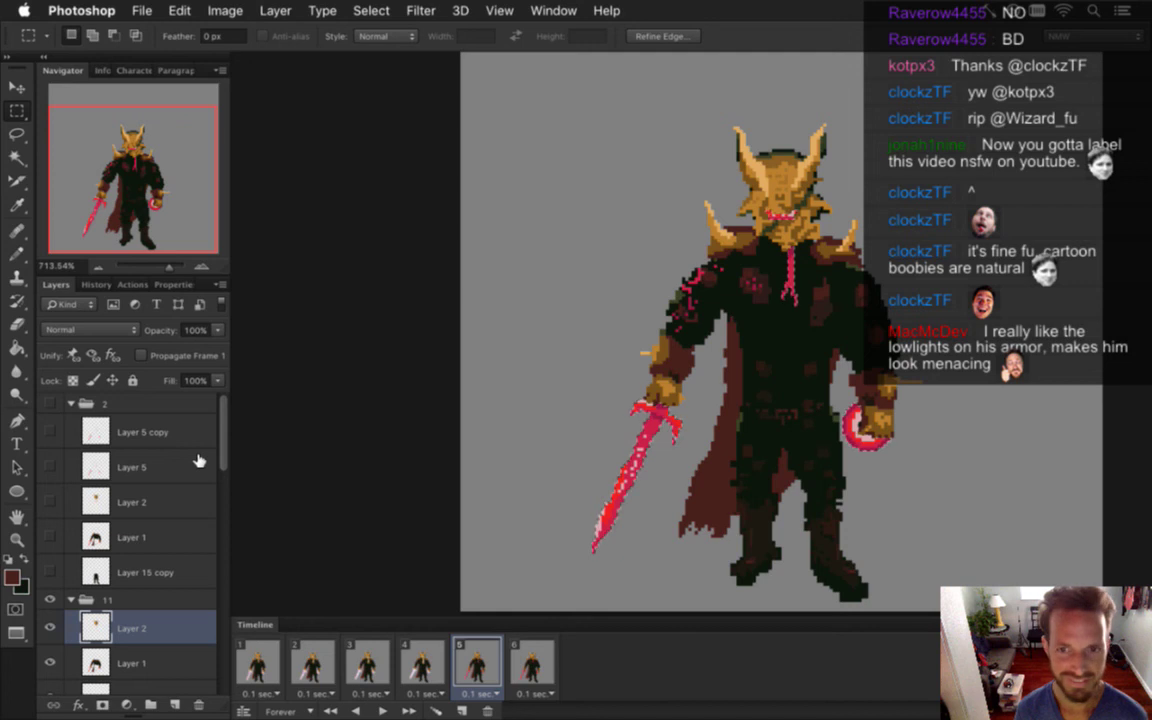
key("super+v")
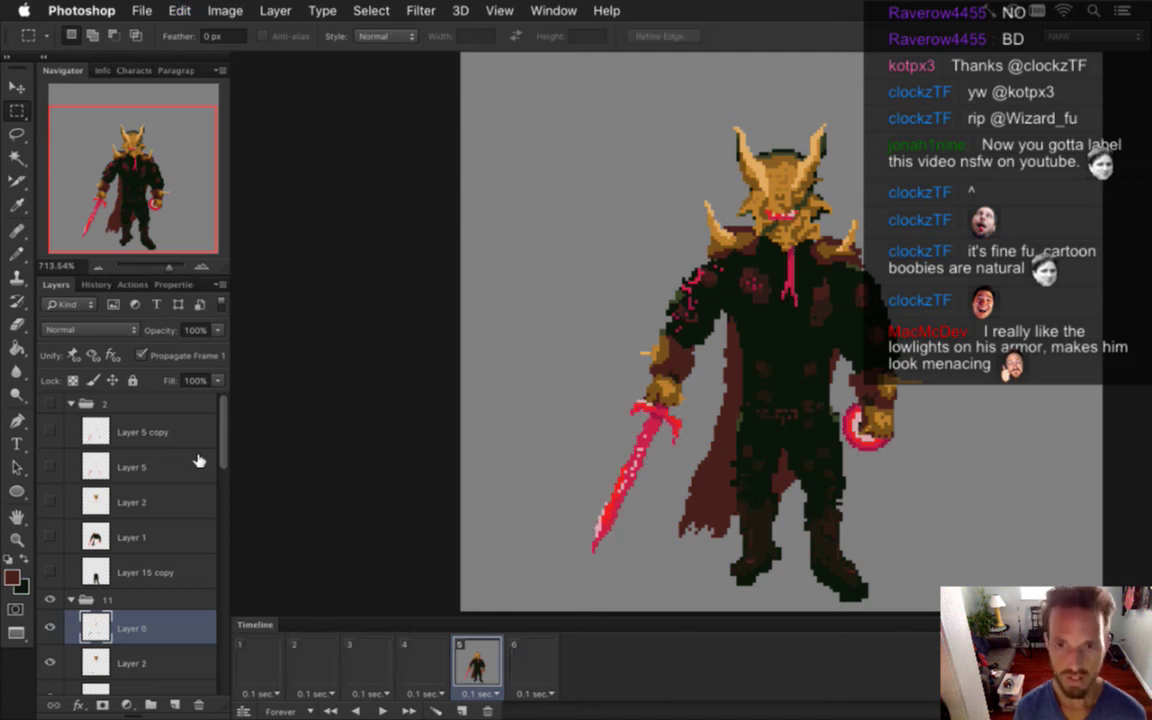
Reapply the last Gaussian Blur to frame 5's pasted red-pixel layer and set its blend mode to Divide
left_click_drag(224, 449, 225, 481)
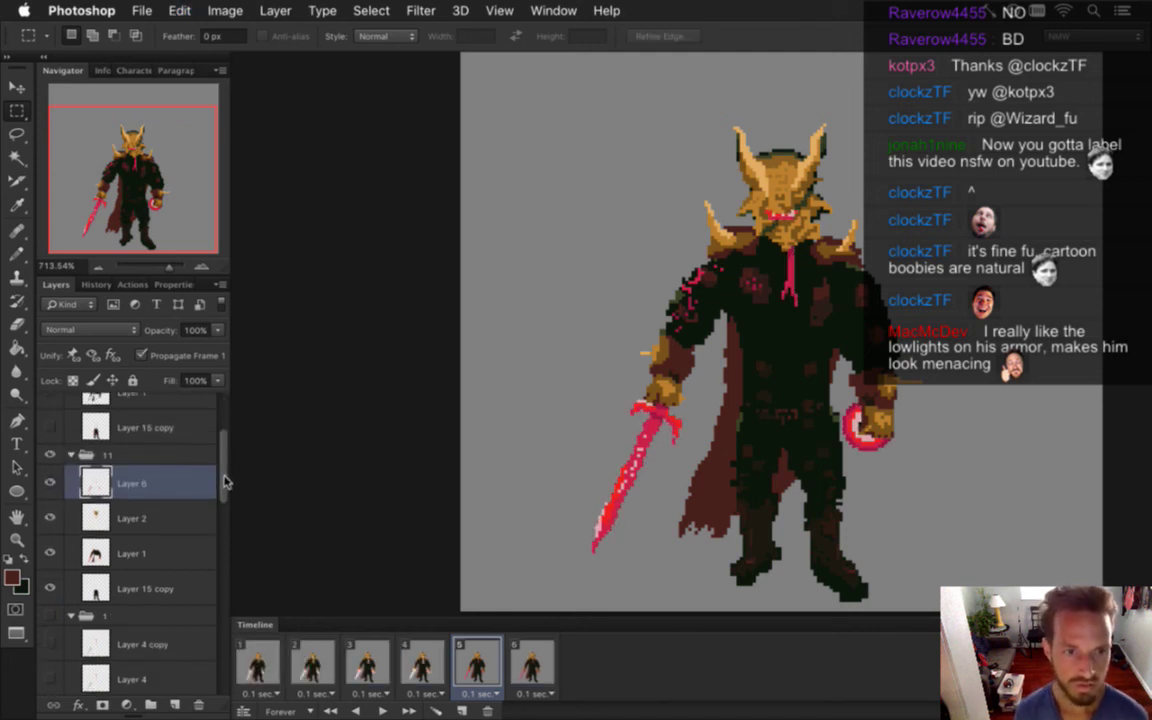
left_click(118, 330)
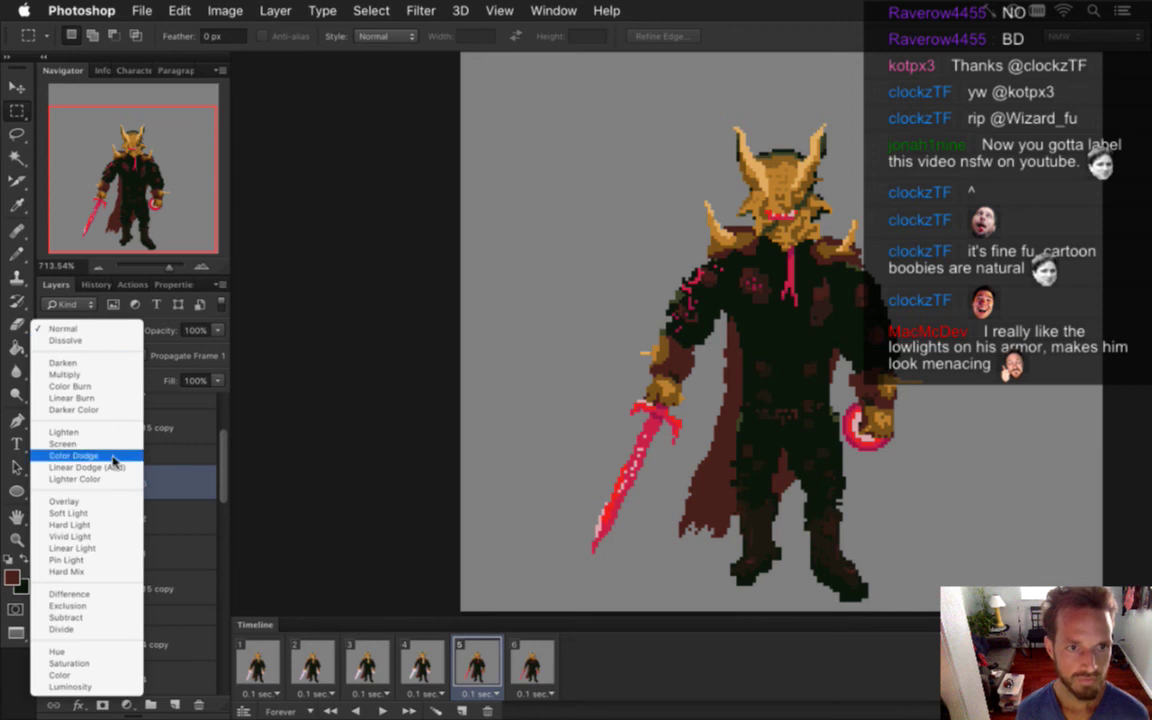
left_click(188, 432)
key("super+f")
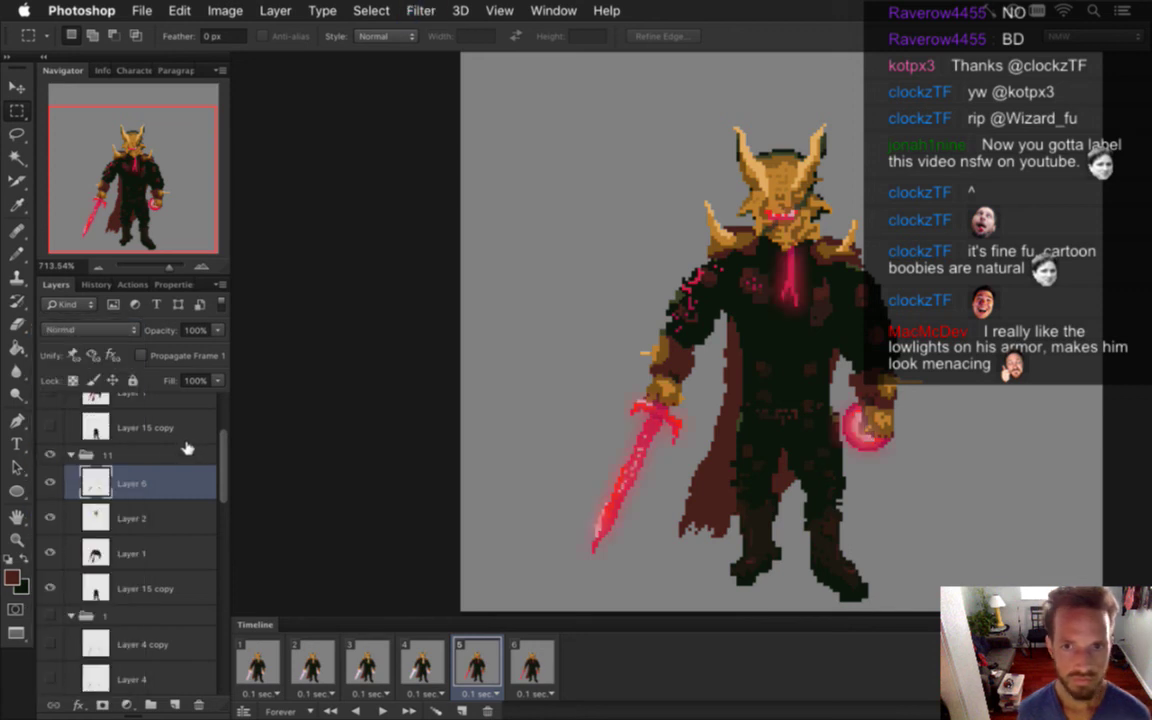
left_click(110, 330)
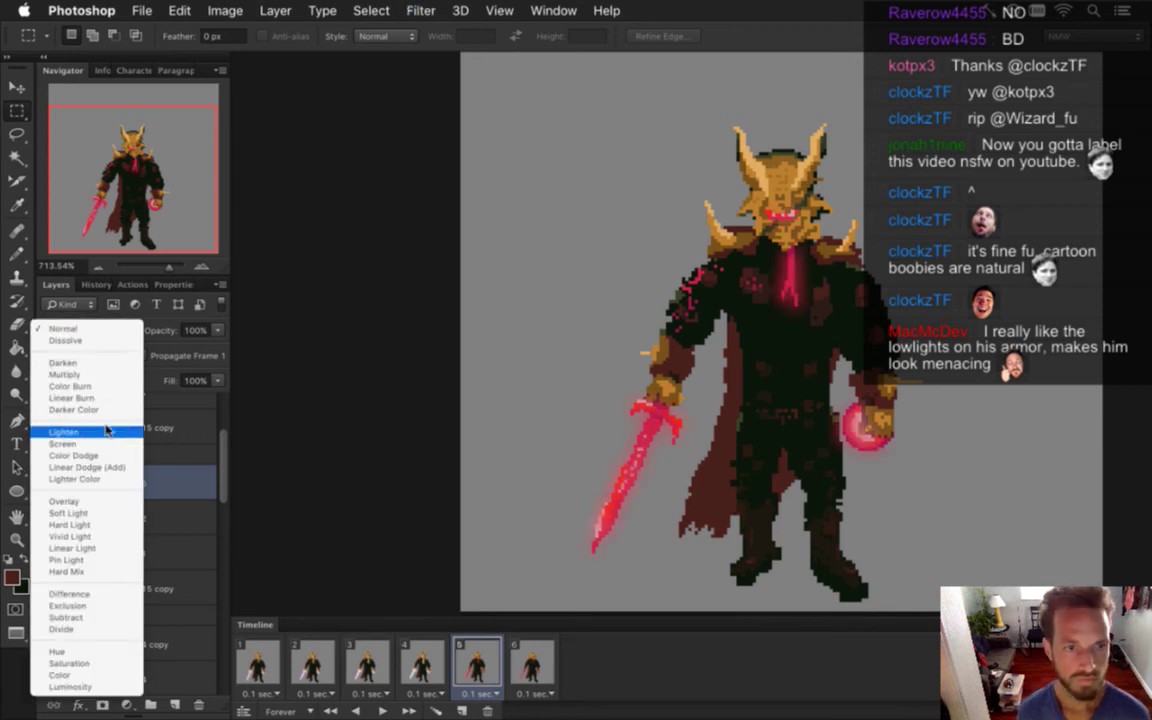
left_click(90, 629)
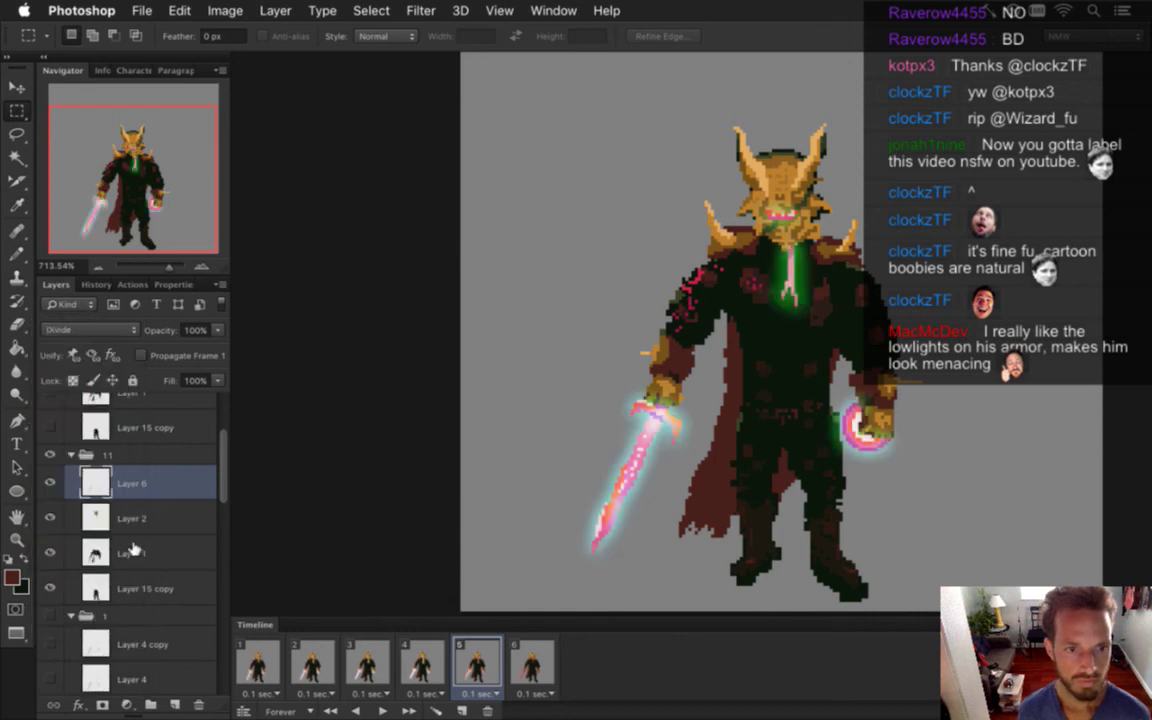
Duplicate frame 5's Divide layer, set the copy to Linear Dodge (Add), and compare the glow with frame 4
key("super+j")
left_click(110, 330)
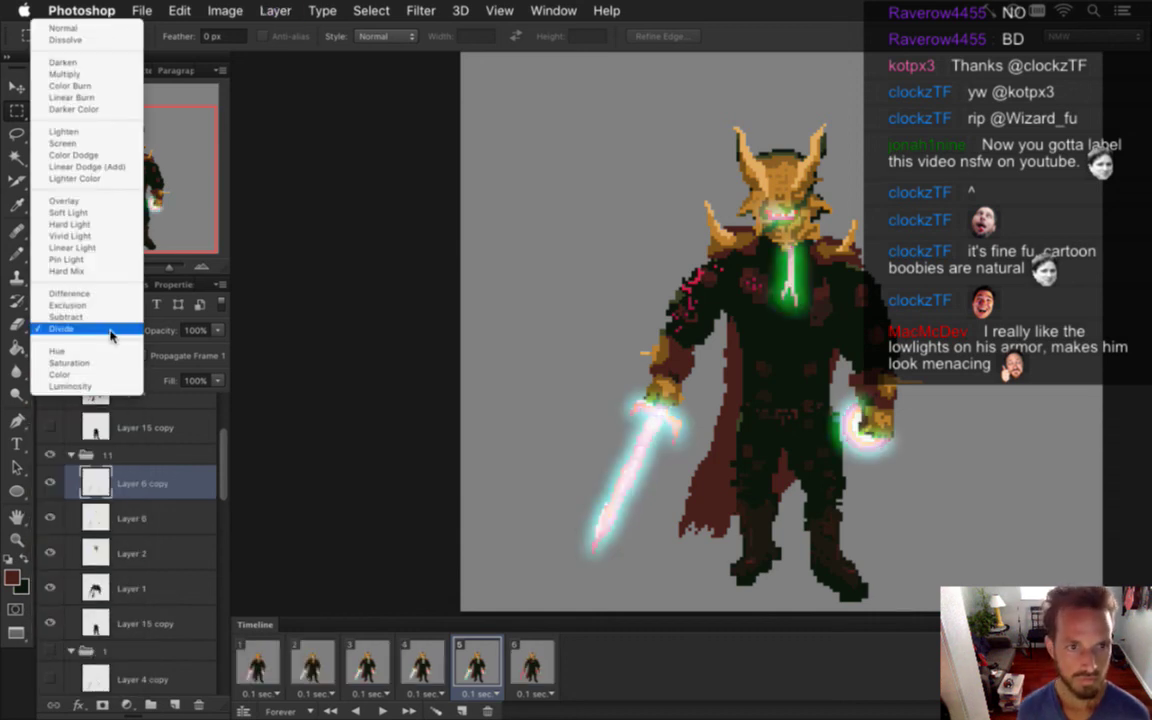
left_click(108, 166)
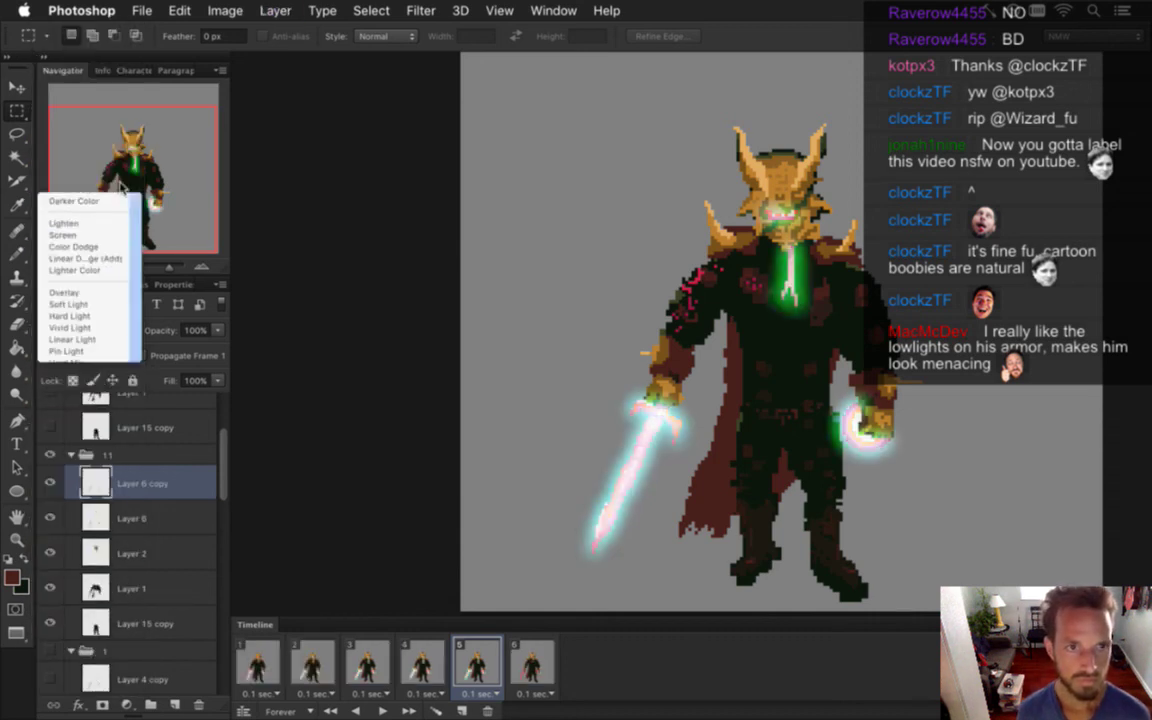
left_click(428, 663)
left_click(476, 663)
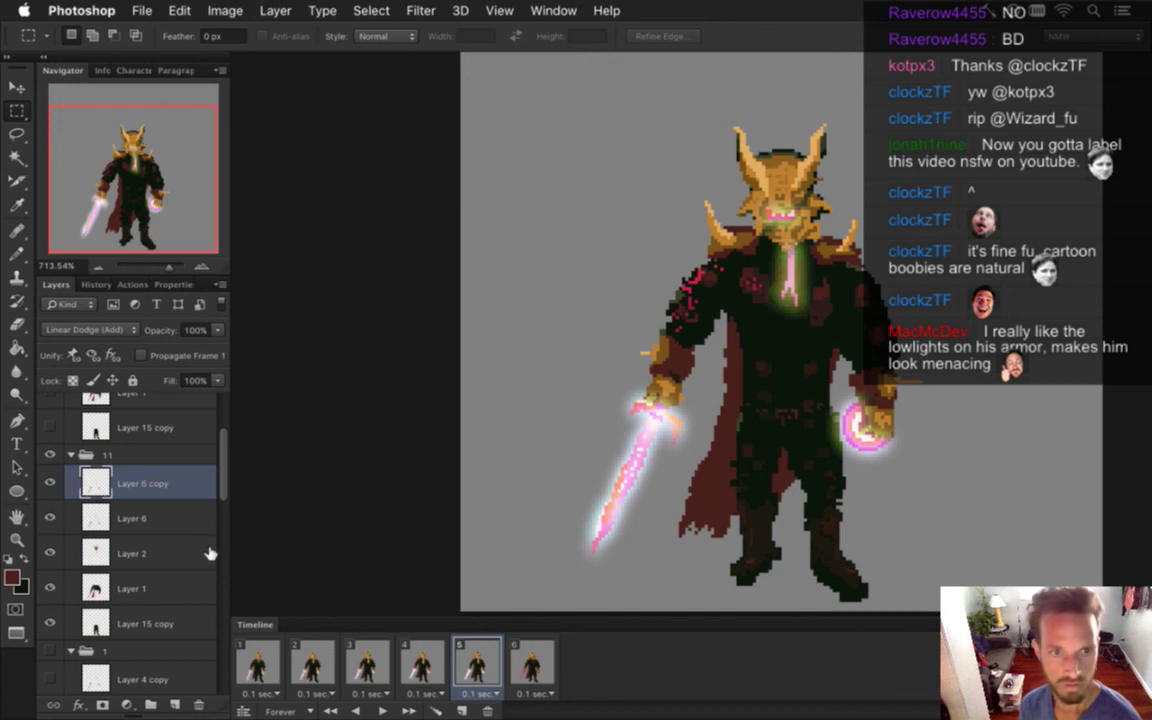
Set the opacity of frame 5's Divide layer to 90% and check the glow against frame 4
left_click(182, 518)
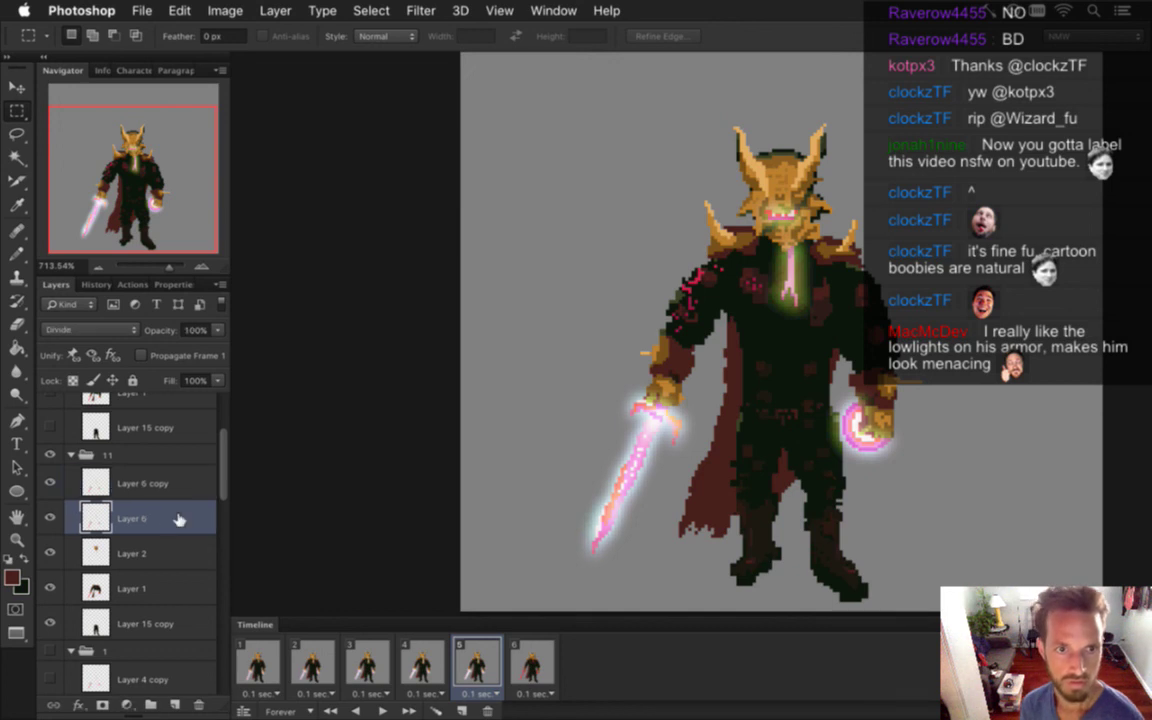
left_click(415, 662)
left_click(488, 657)
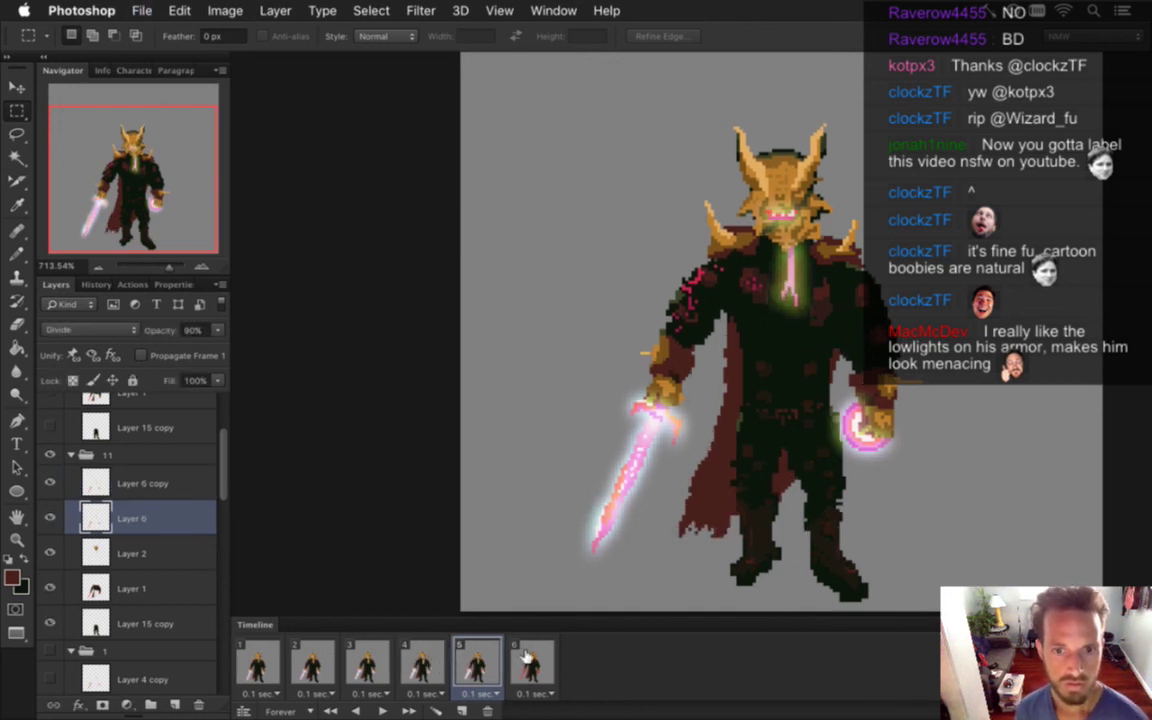
Show the div and add glow layers of group 00 in frame 6 and set the div layer's opacity to 80%
left_click(527, 656)
left_click_drag(226, 482, 225, 570)
left_click(49, 518)
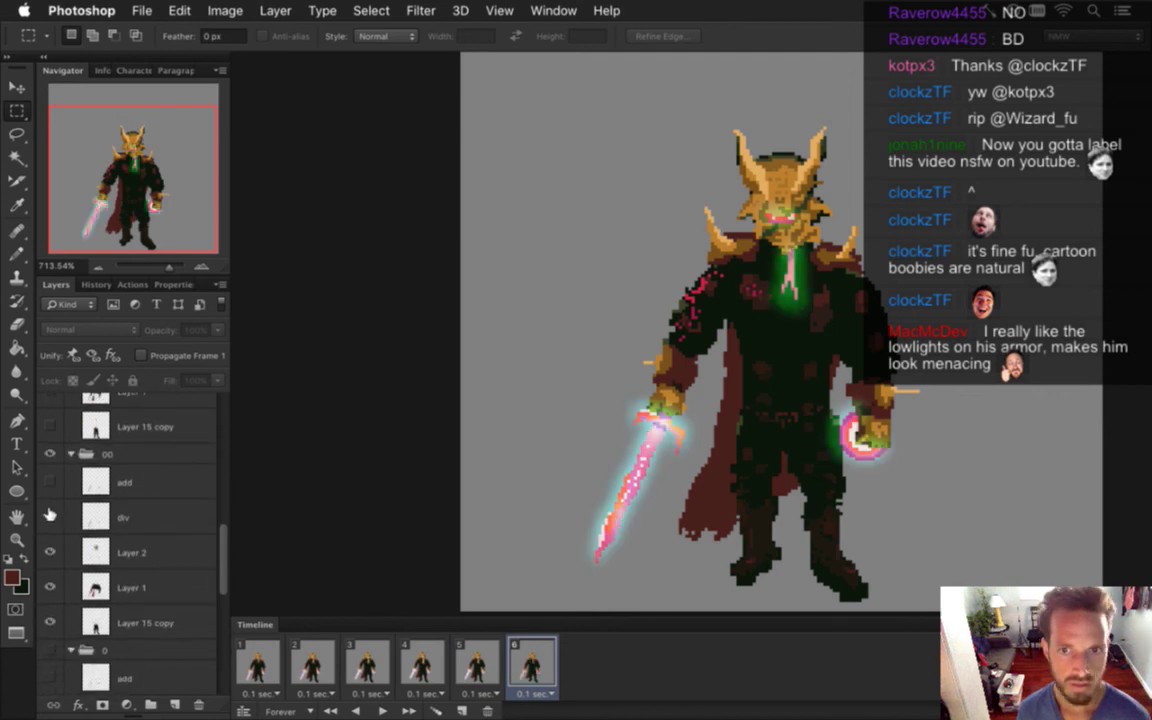
left_click(50, 485)
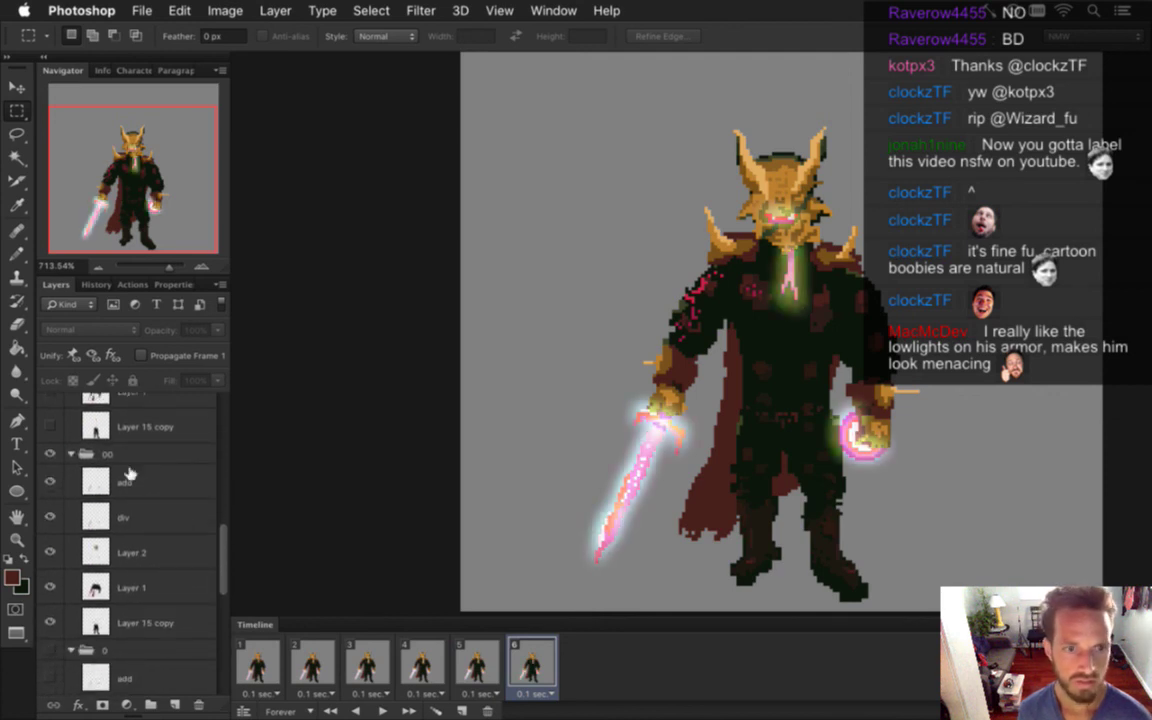
left_click(146, 488)
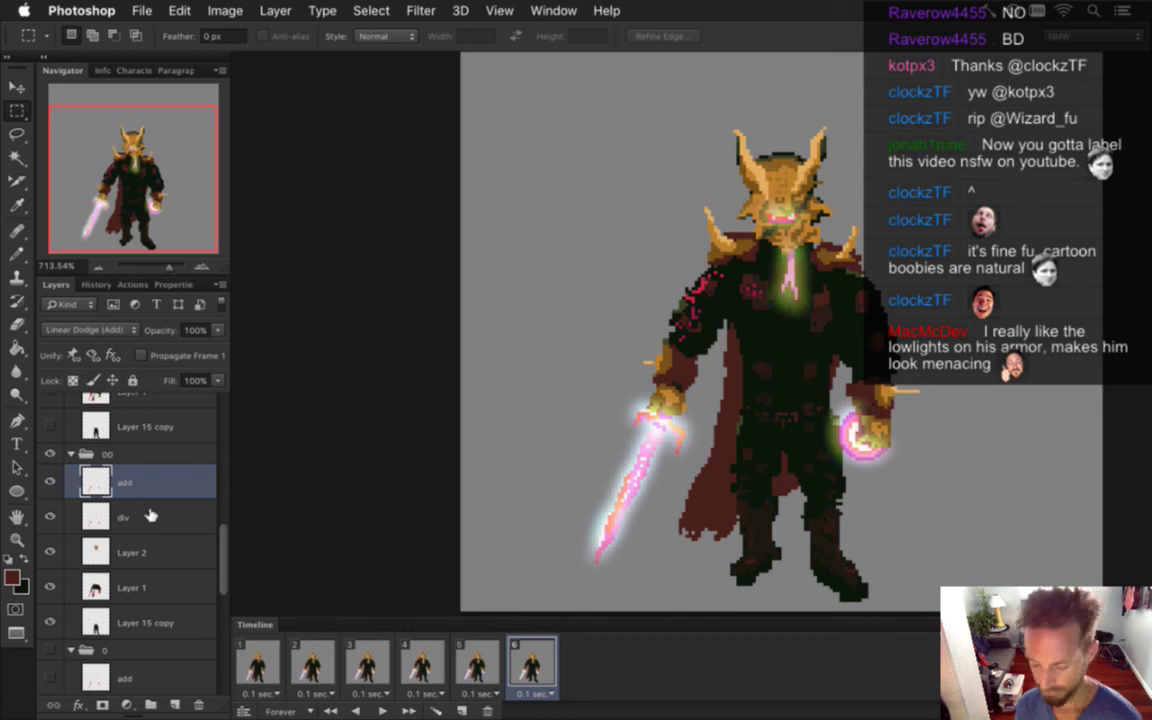
left_click(162, 514)
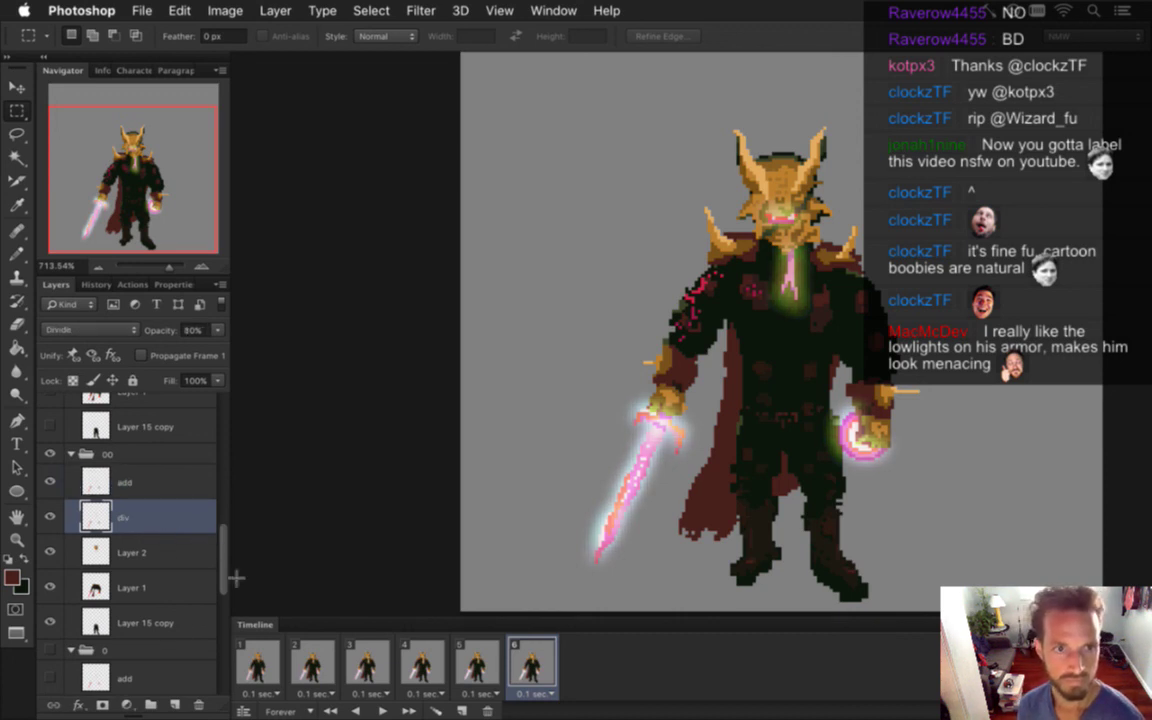
Play the six-frame animation from frame 1 to review the glow across all frames, and stop playback
left_click(258, 660)
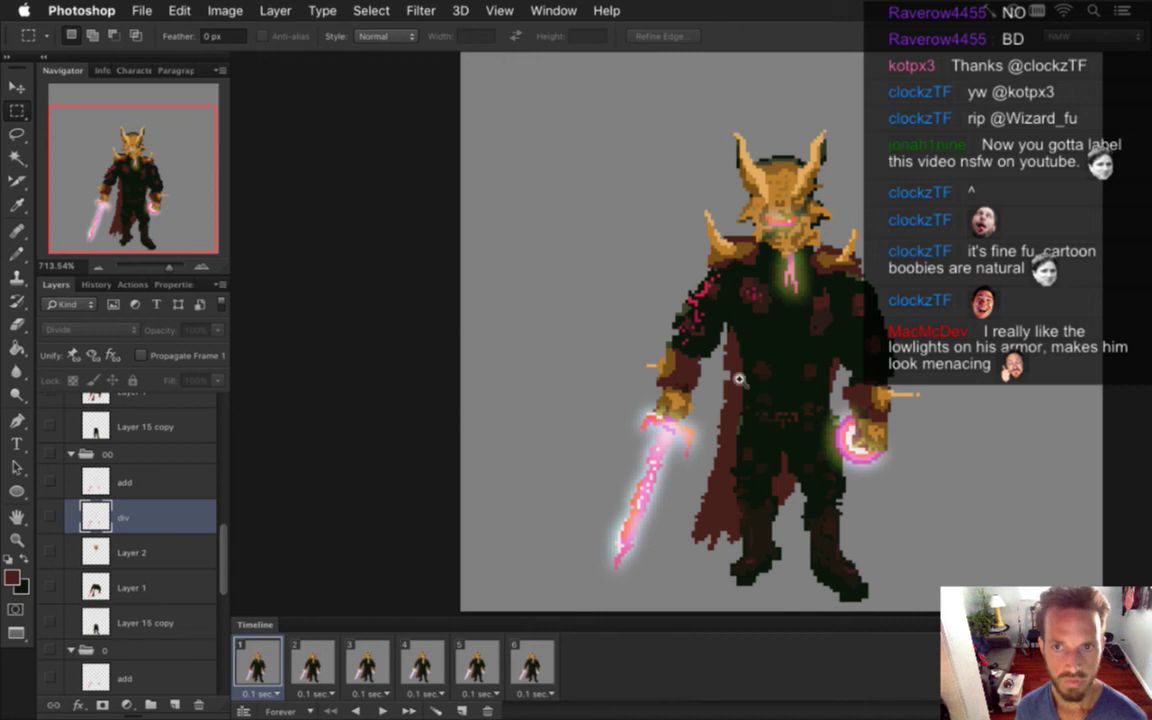
left_click_drag(762, 351, 721, 380)
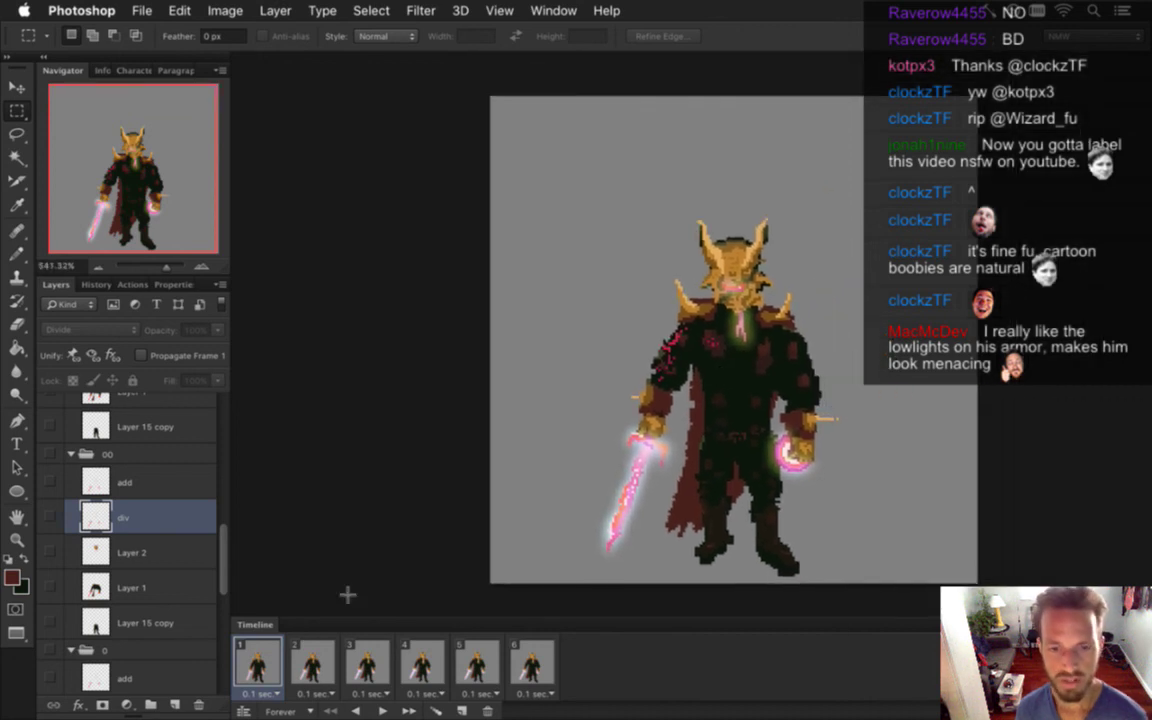
left_click(381, 711)
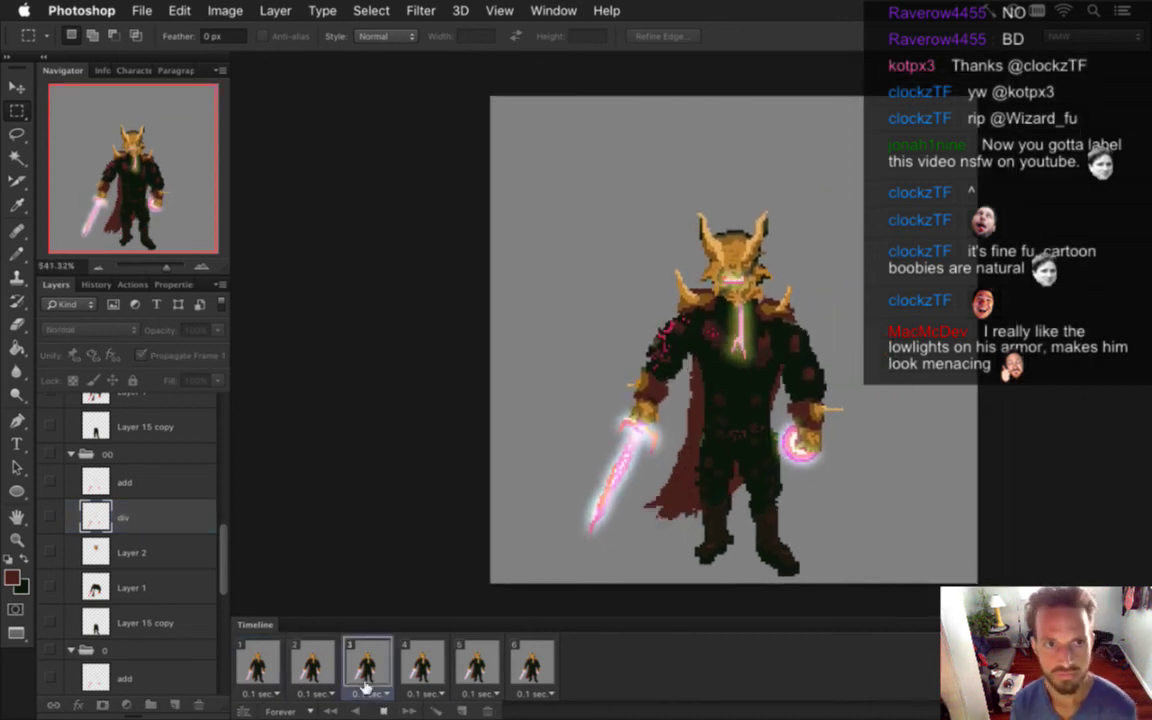
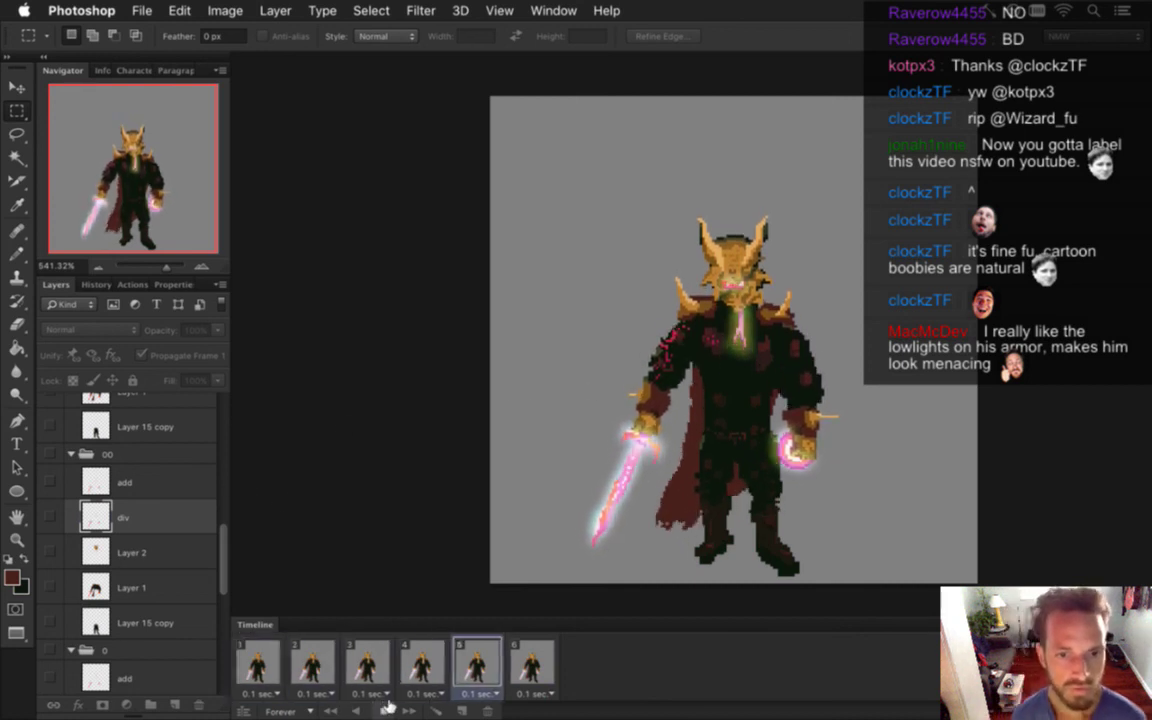
left_click(385, 709)
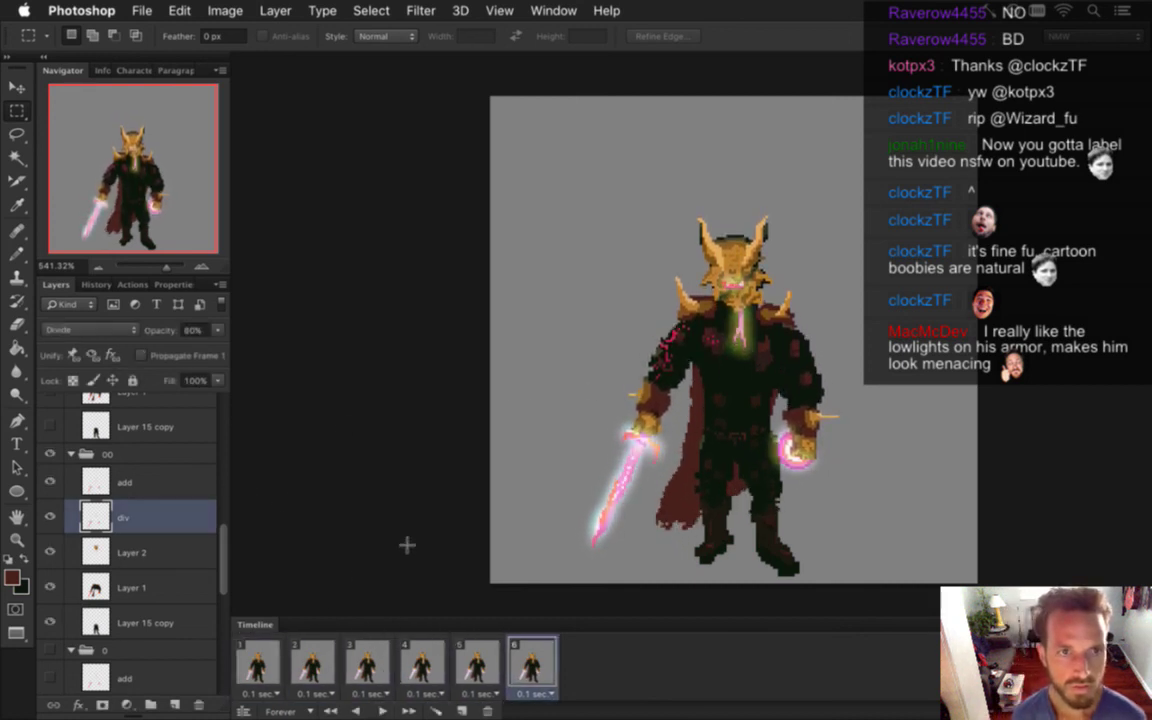
Switch back and forth between frames 2 and 3 to compare their face, sword and hand glow
left_click(367, 662)
left_click(310, 660)
left_click(362, 662)
left_click(312, 662)
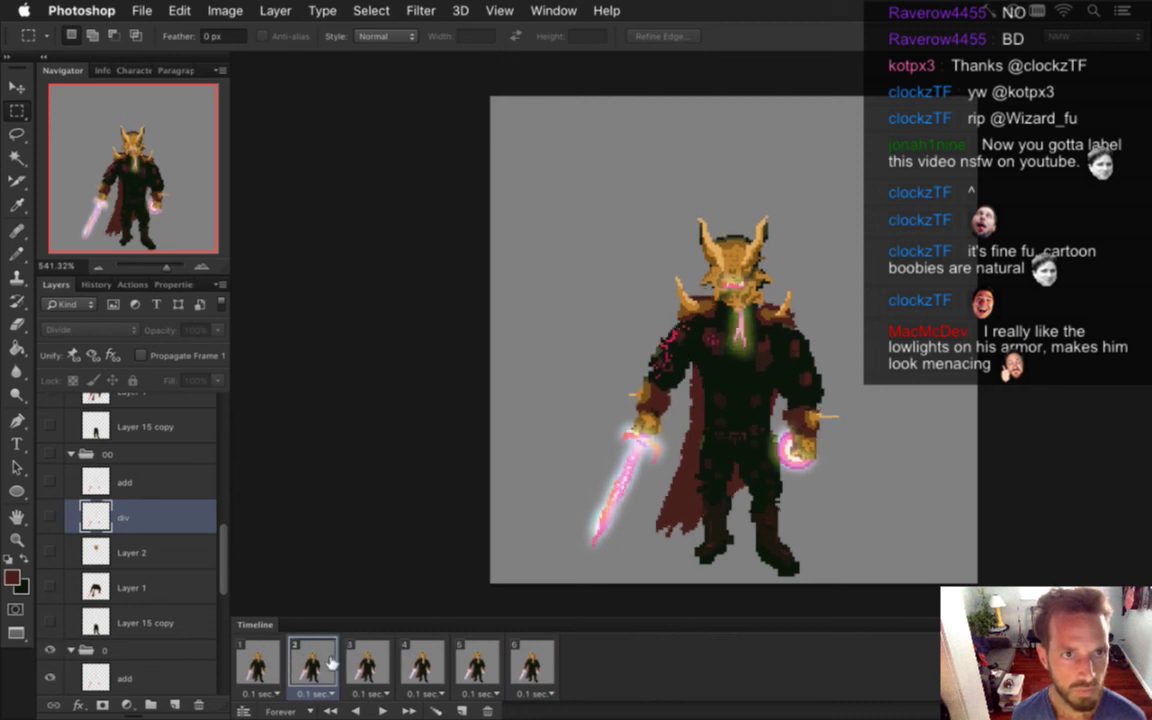
left_click(368, 664)
left_click(325, 665)
left_click(350, 663)
left_click(330, 660)
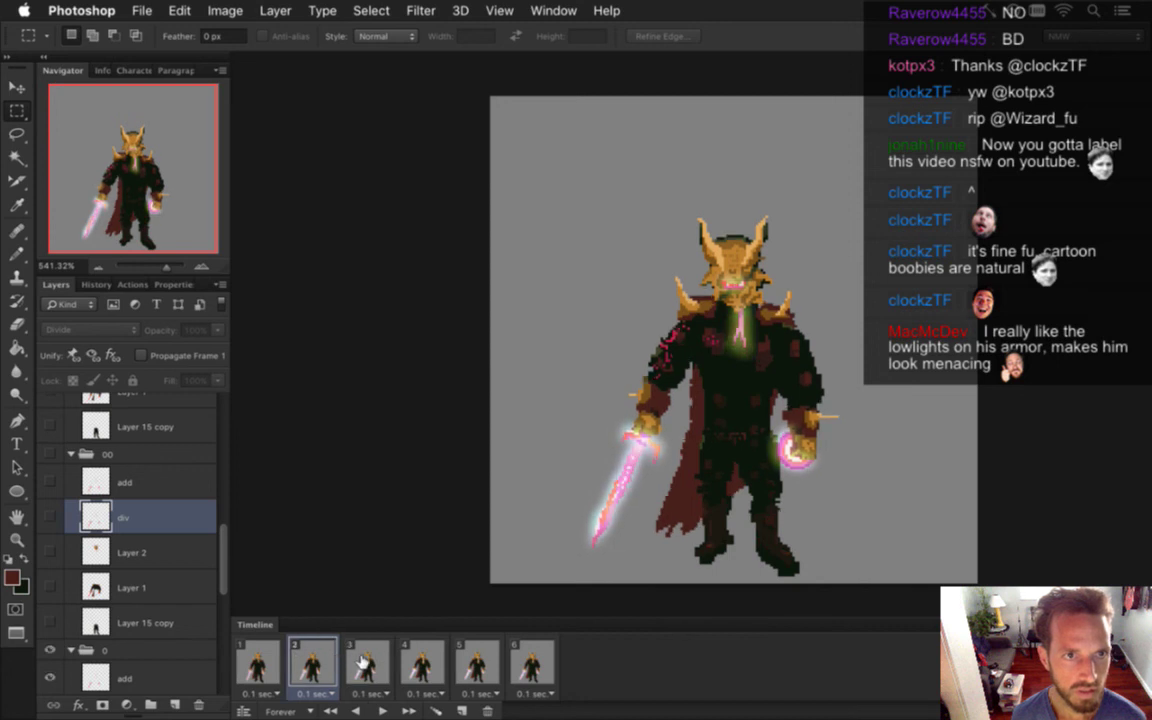
Go through frames 3 to 6 and back to frame 2 to examine how the glow changes
left_click(368, 663)
left_click(420, 664)
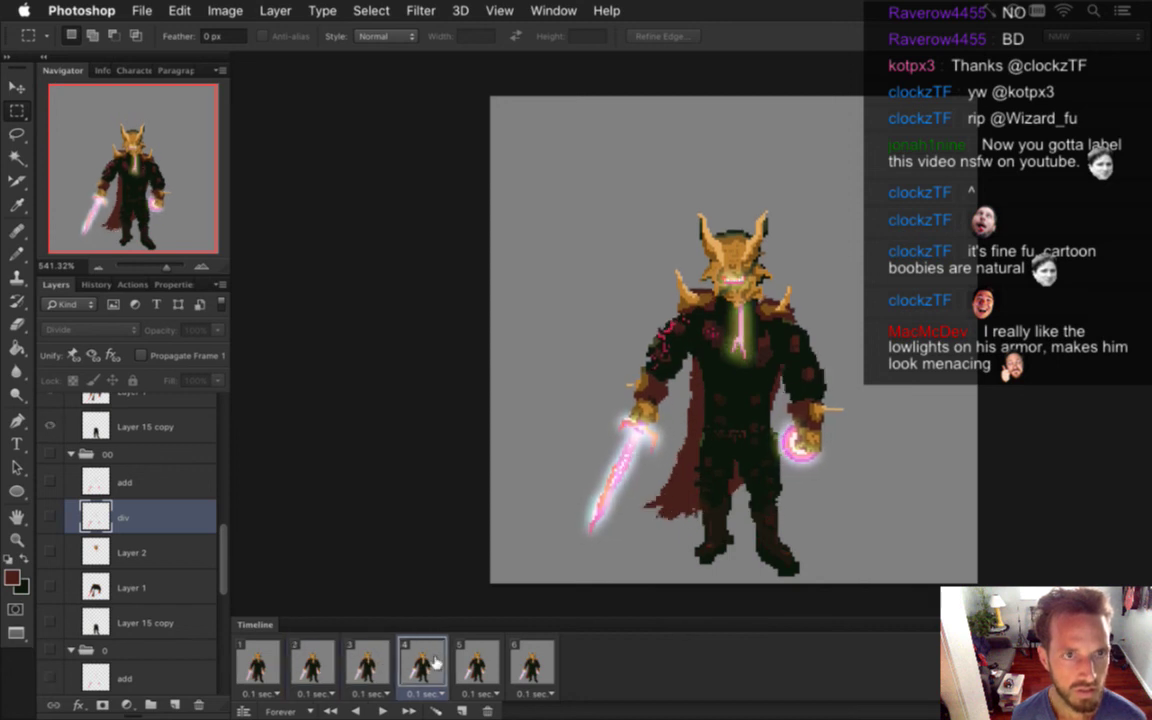
left_click(480, 663)
left_click(528, 671)
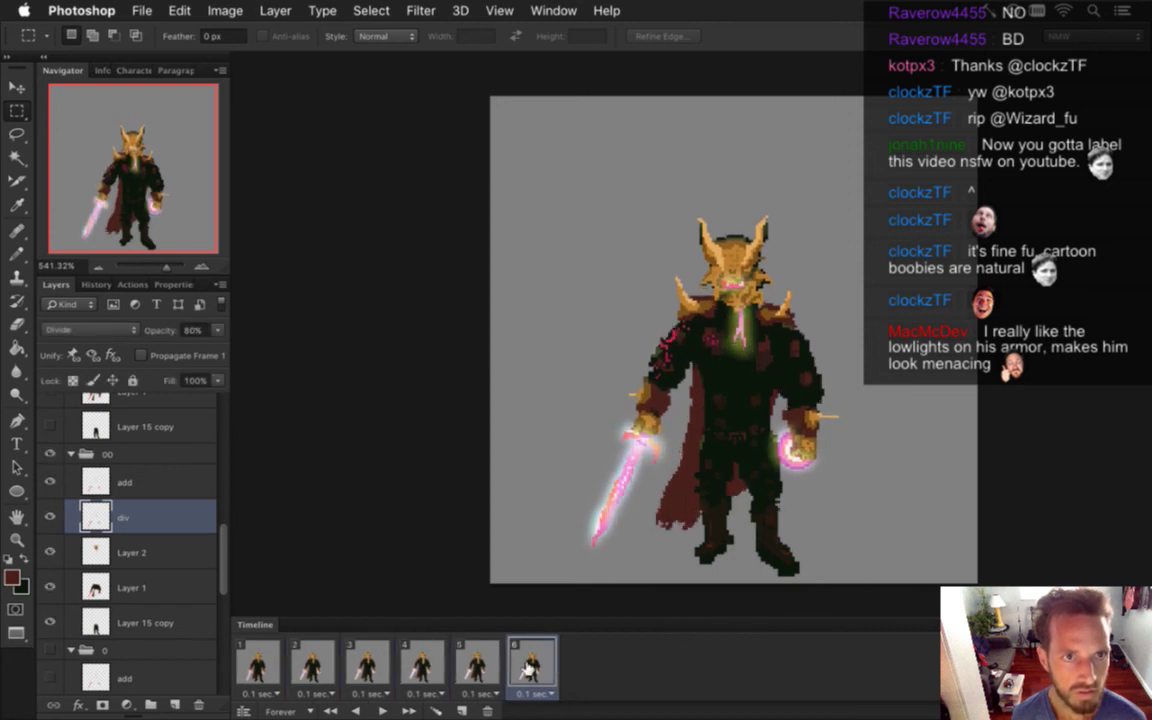
left_click(480, 668)
left_click(420, 666)
left_click(357, 665)
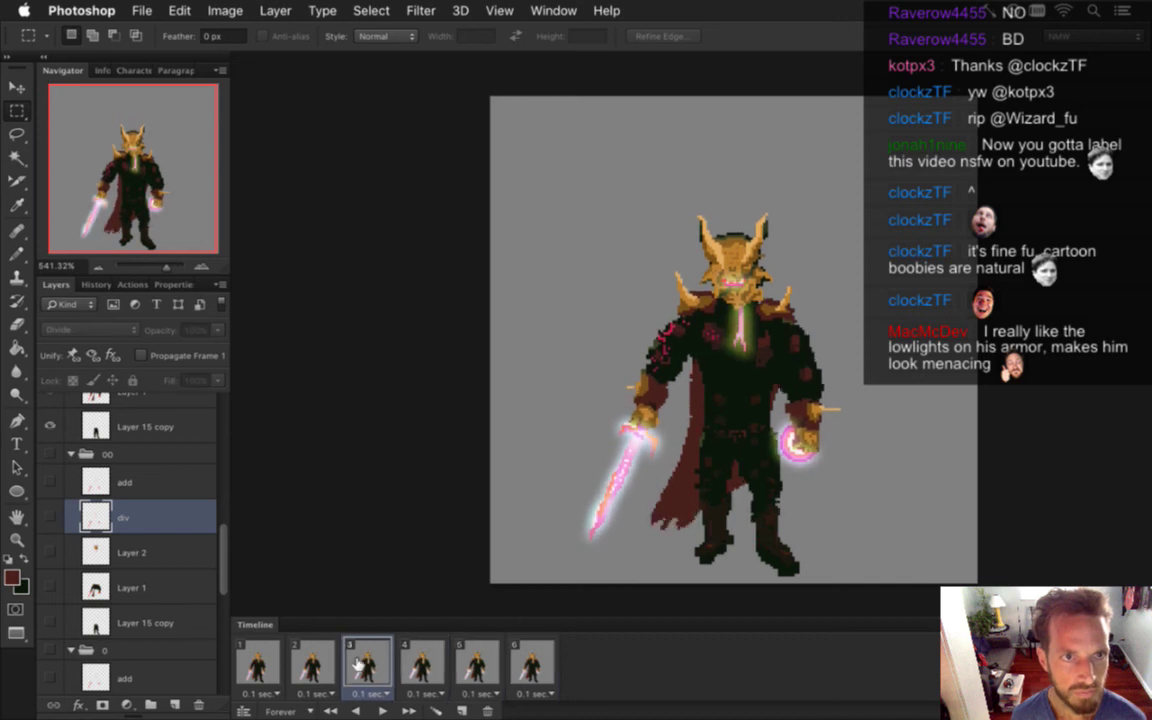
left_click(318, 664)
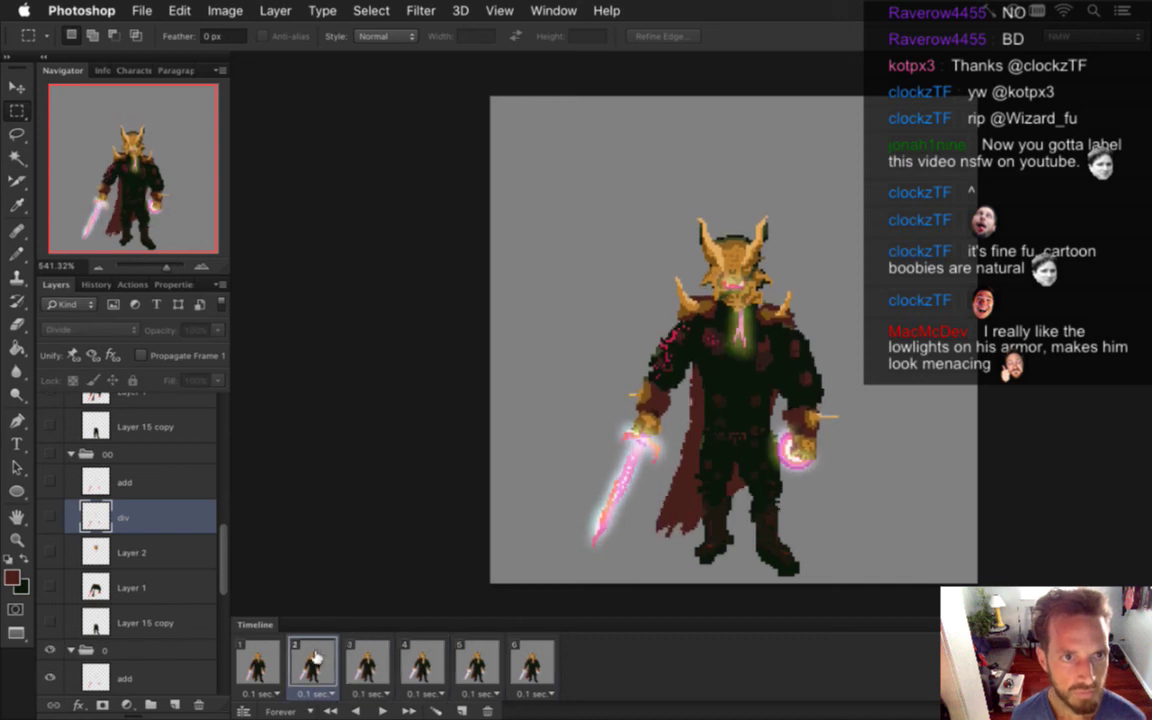
Compare the face glow of frame 2 with that of frames 1 and 3
left_click(270, 660)
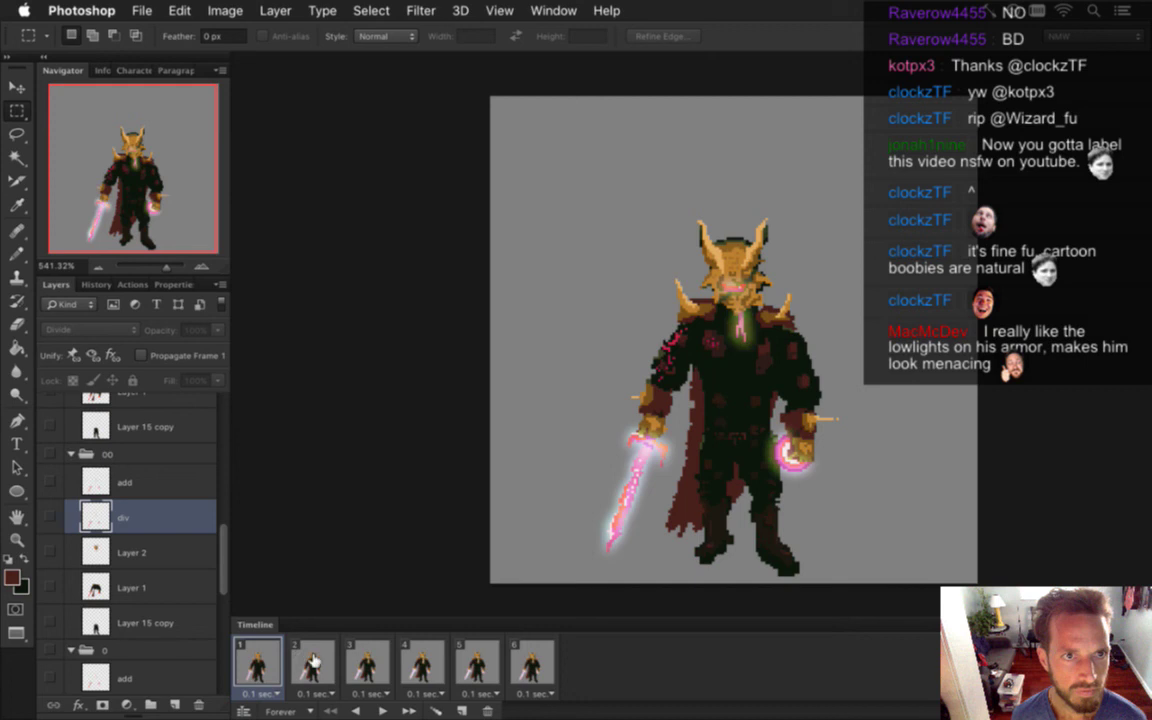
left_click(314, 662)
left_click(362, 663)
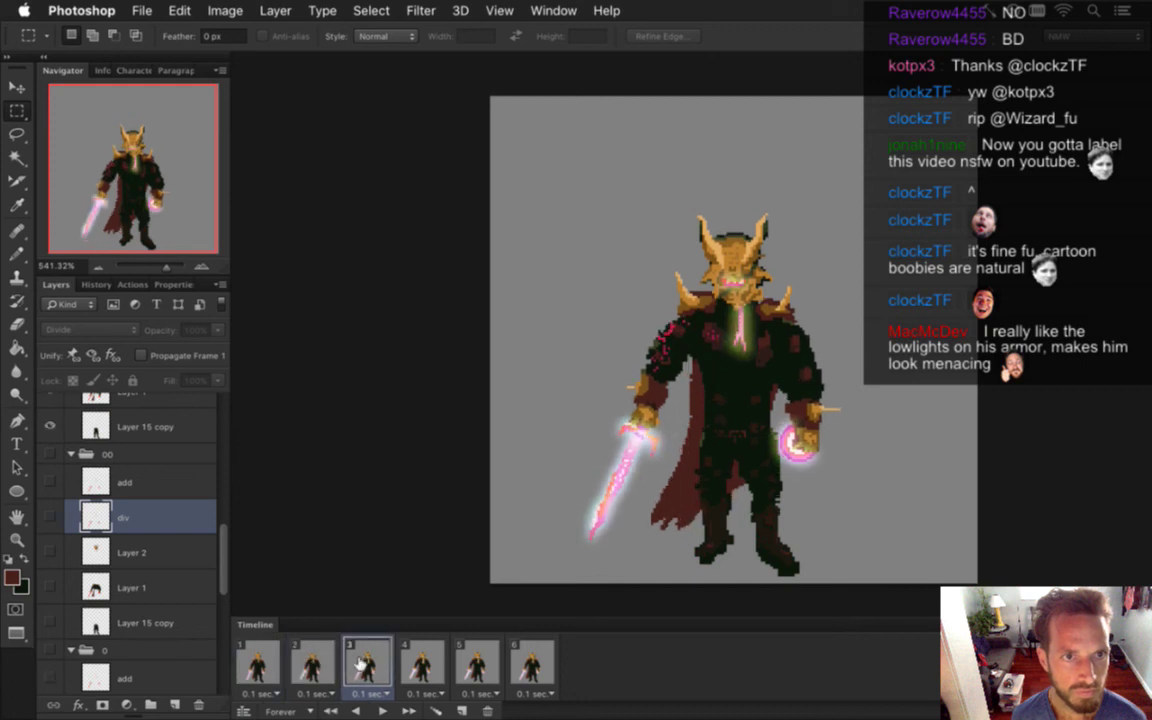
left_click(312, 663)
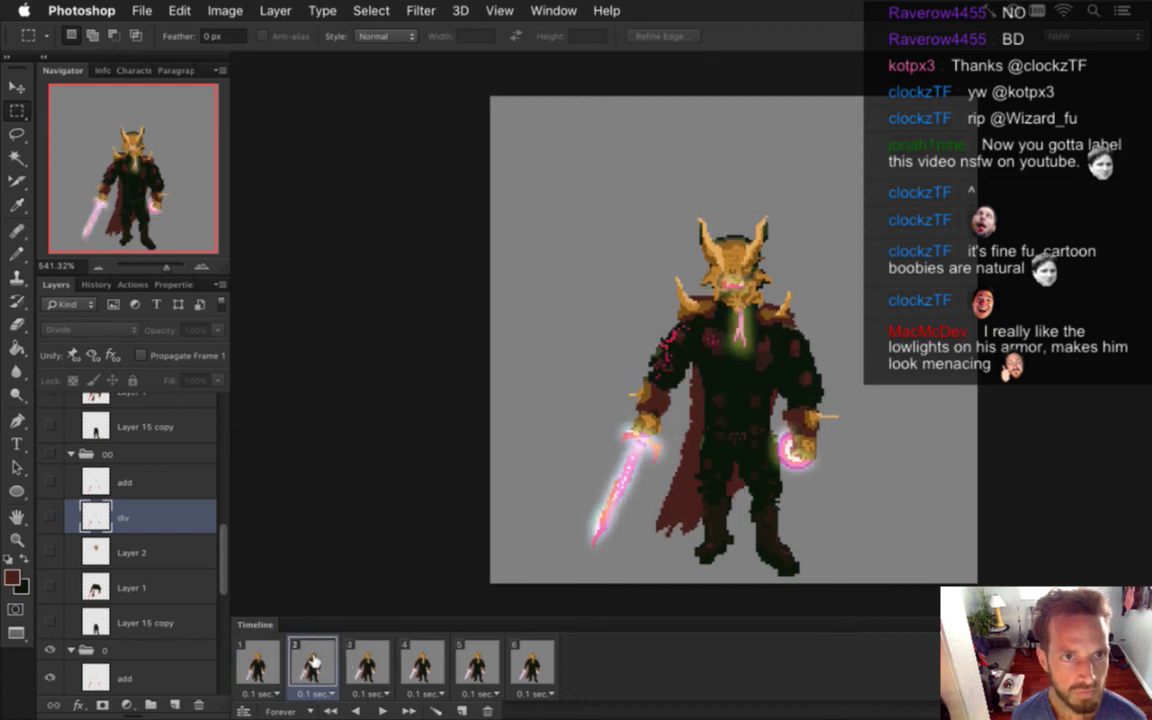
left_click(272, 654)
left_click(301, 656)
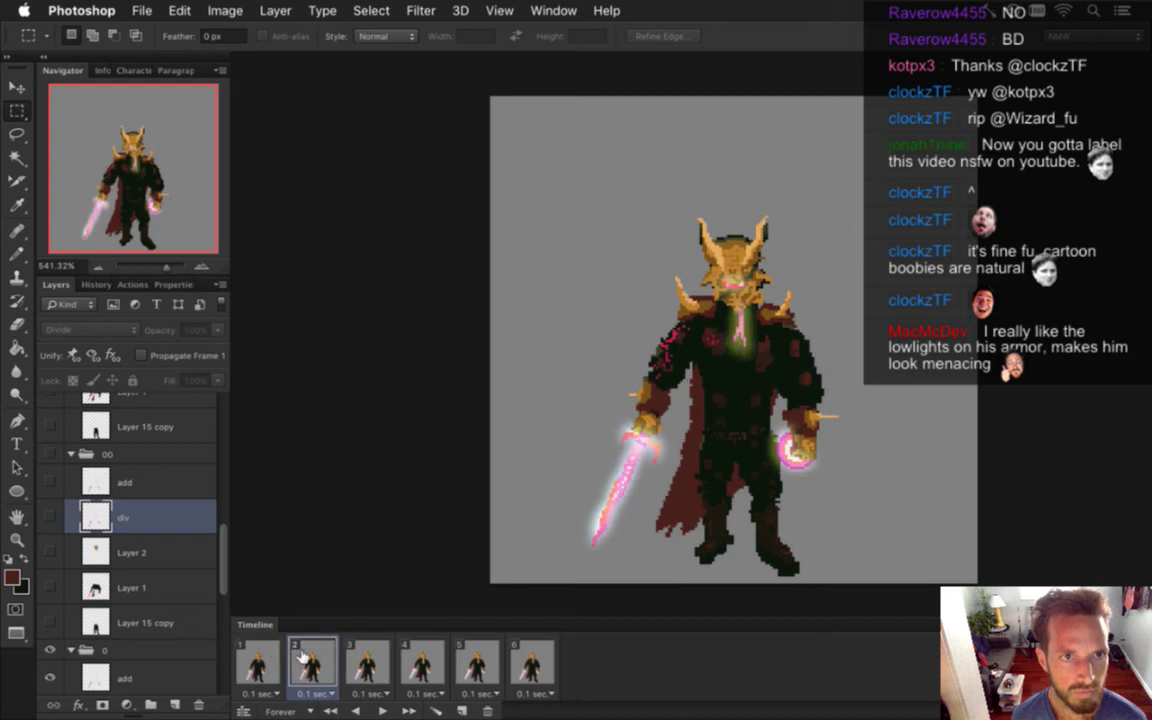
In frame 2, select the face-slit glow on group 0's div layer and nudge it slightly down
left_click_drag(225, 565, 220, 605)
left_click(172, 526)
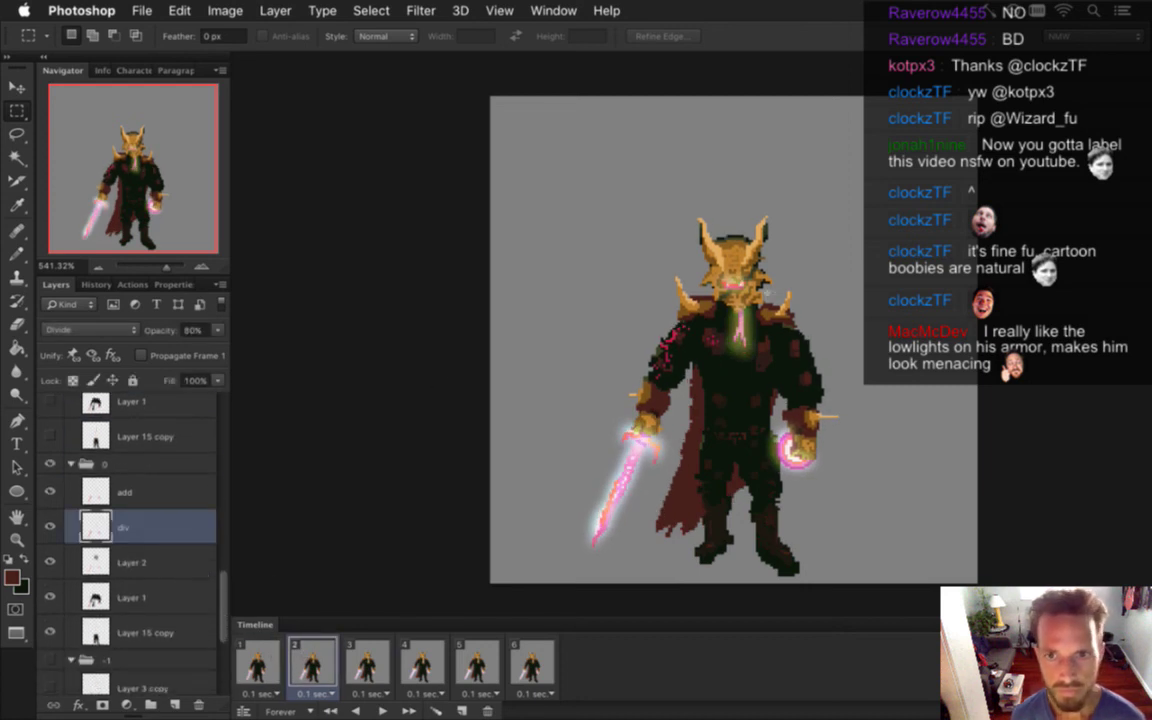
left_click_drag(730, 296, 825, 320)
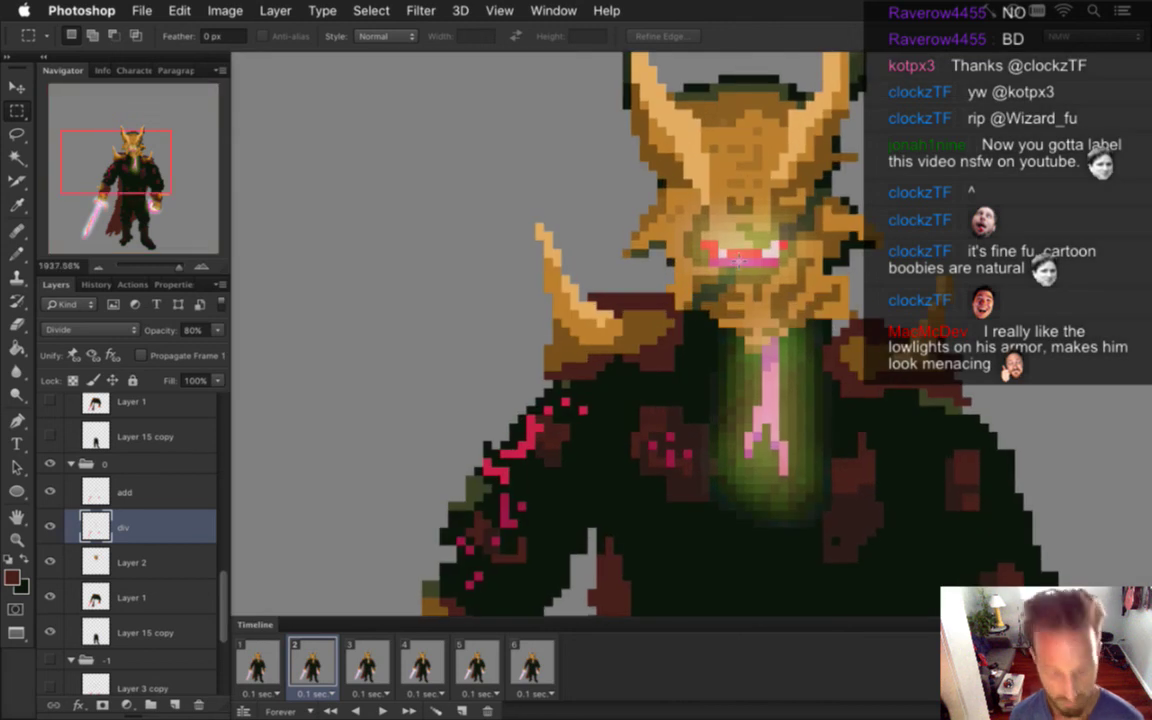
key("b")
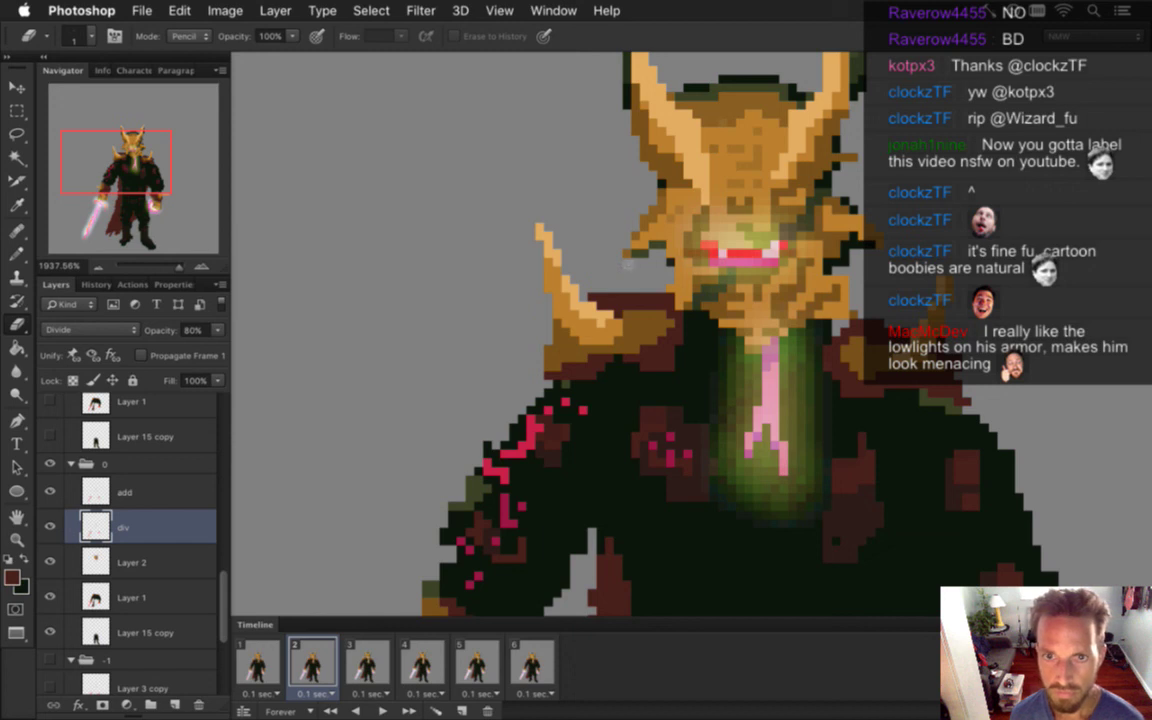
key("m")
left_click_drag(501, 161, 1000, 248)
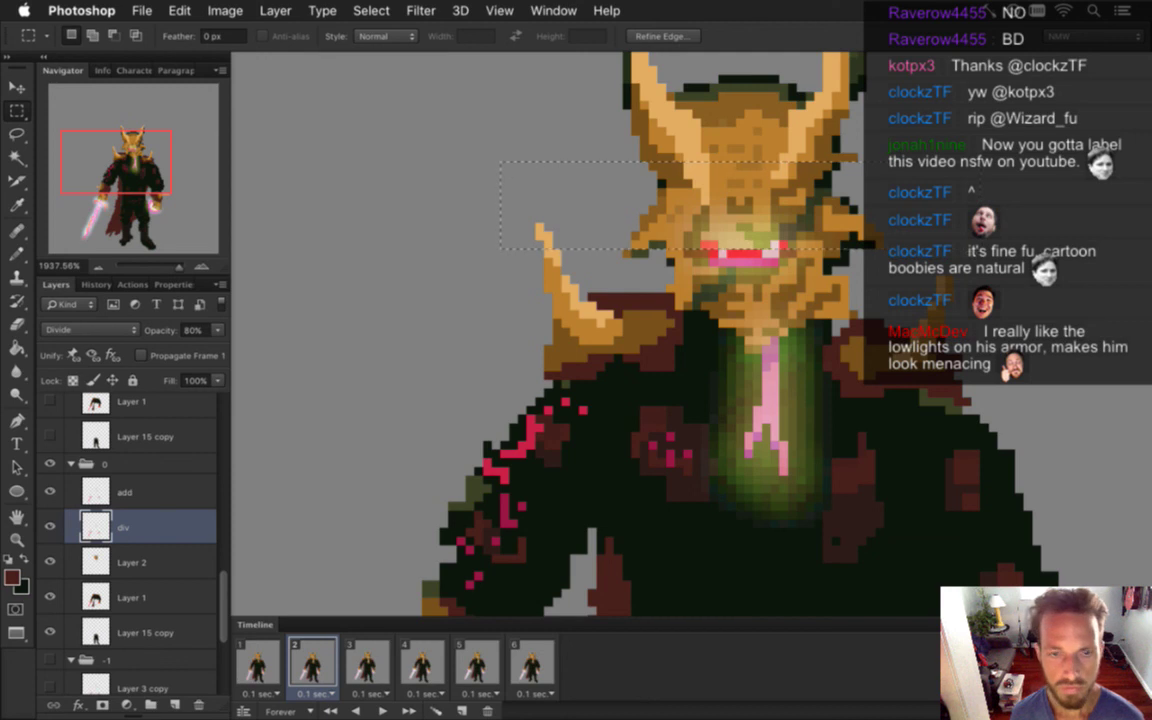
key("v")
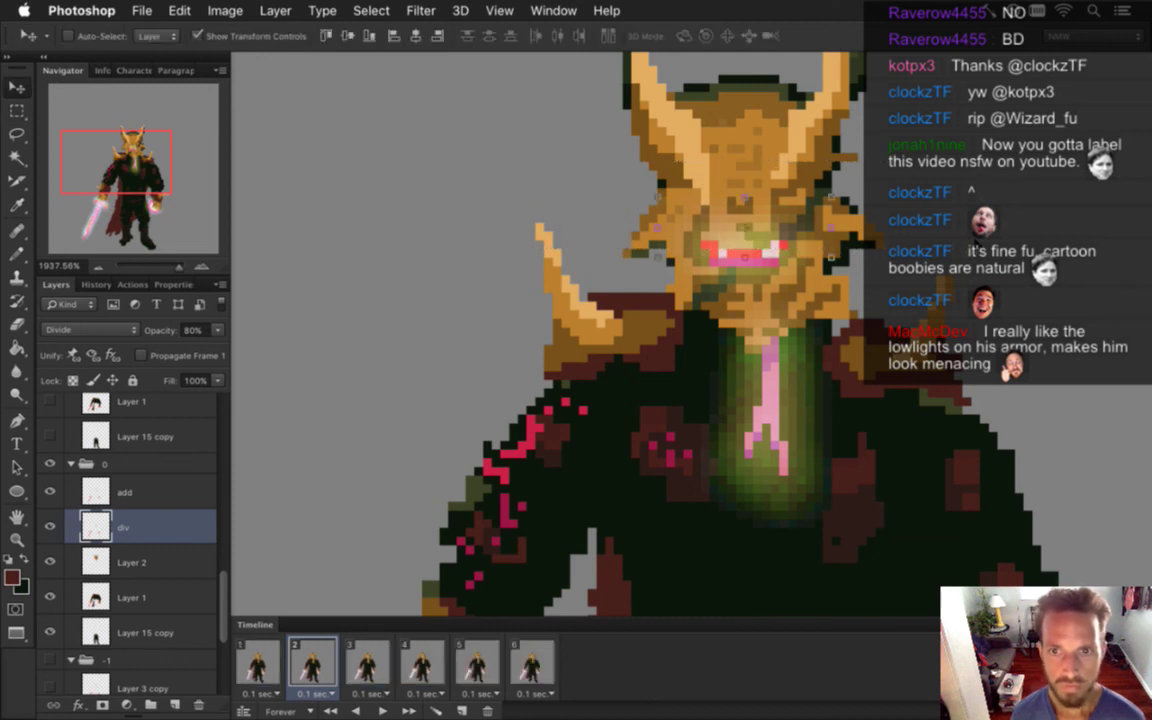
key("m")
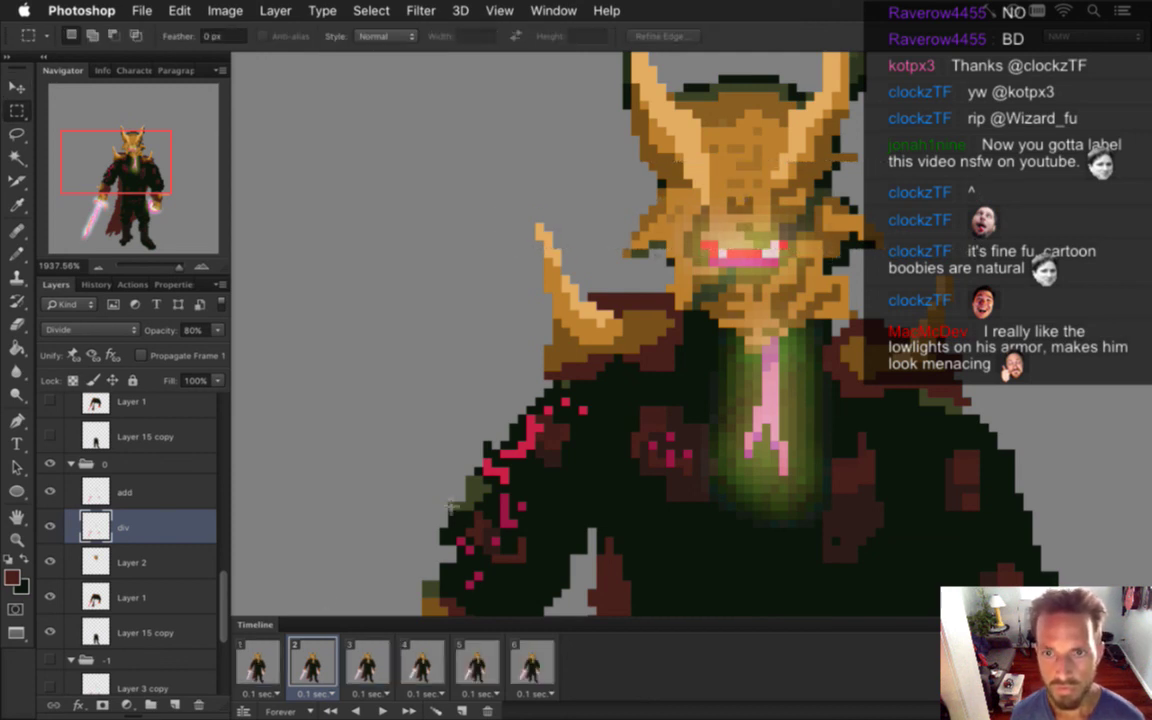
Check frame 2's shifted face glow against frames 1 and 3 and play the animation from frame 1
left_click(275, 662)
left_click(320, 655)
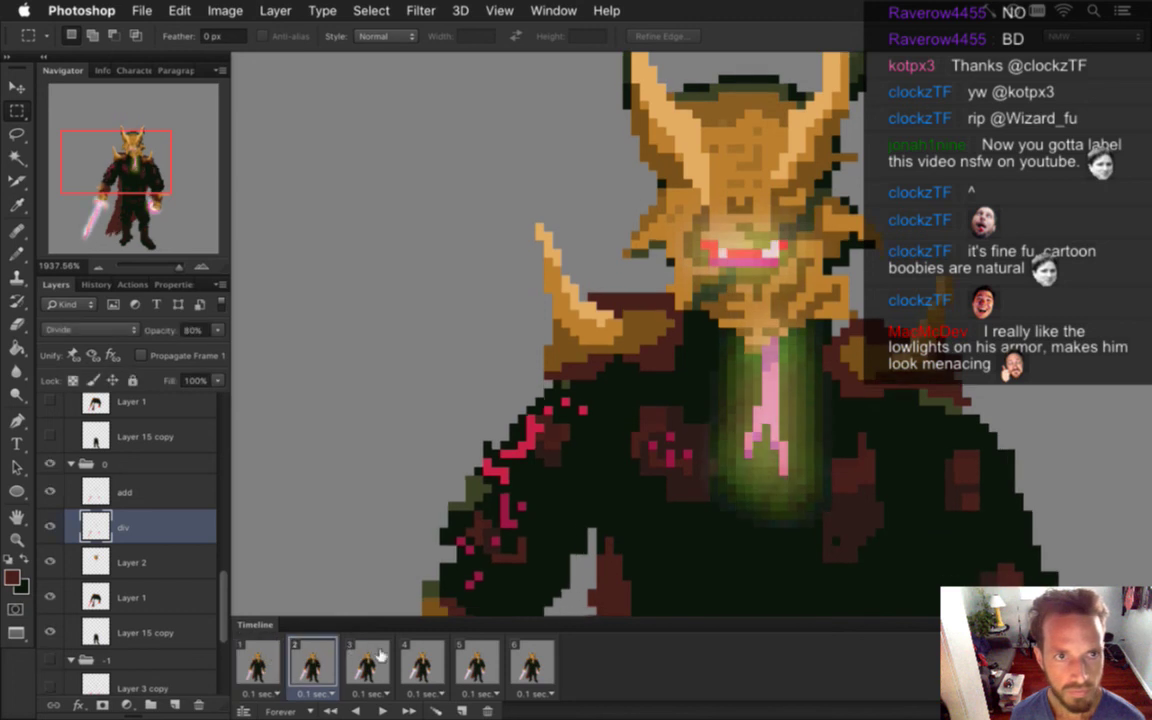
left_click(368, 660)
left_click_drag(453, 388, 403, 382)
left_click(281, 665)
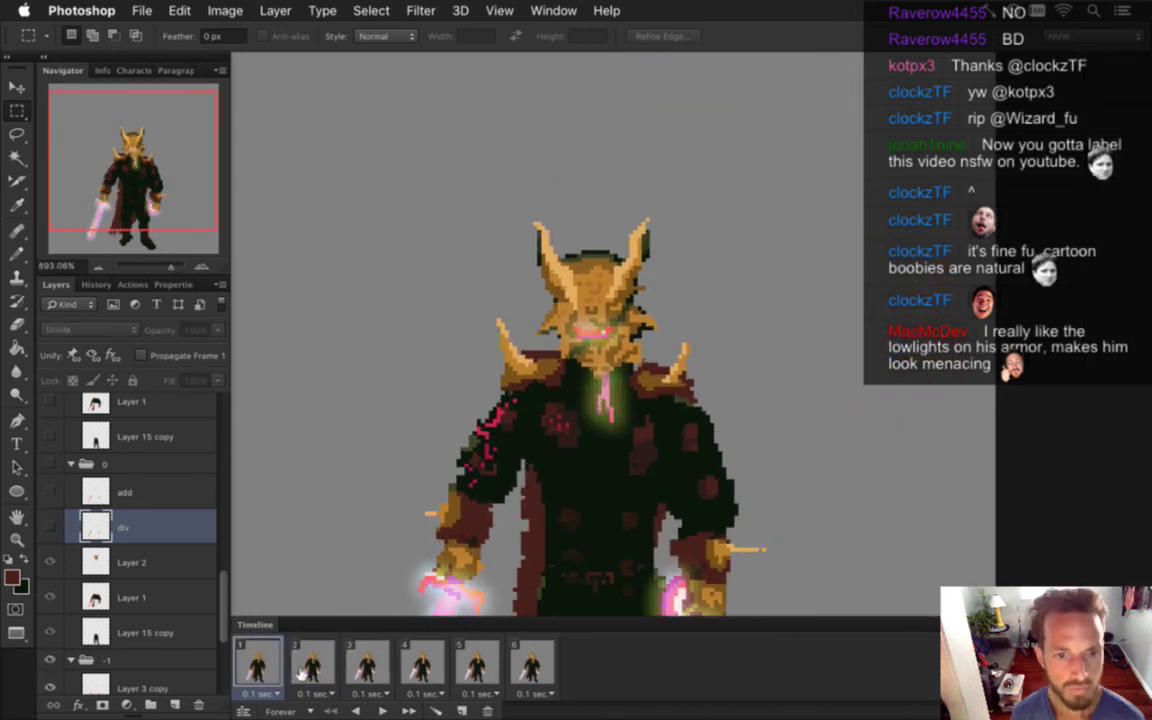
left_click(382, 711)
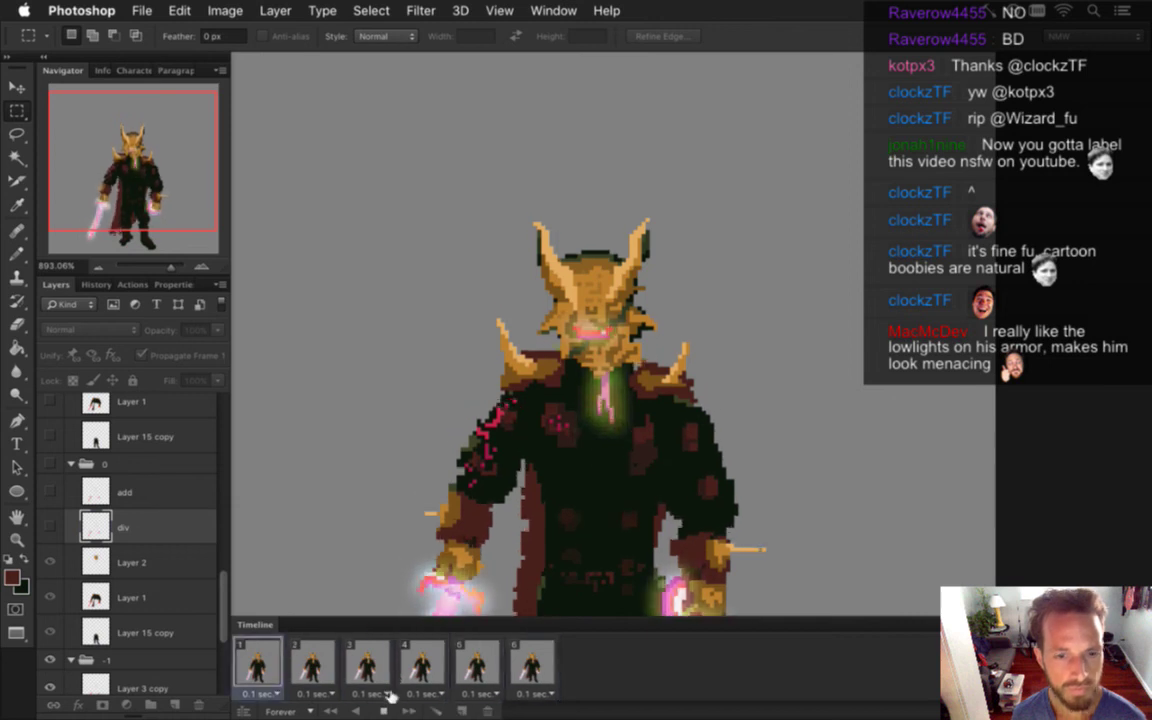
In frame 4, pick group 2's Divide layer, Layer 5, check its effect, and set the Eraser to 10% opacity
left_click(423, 655)
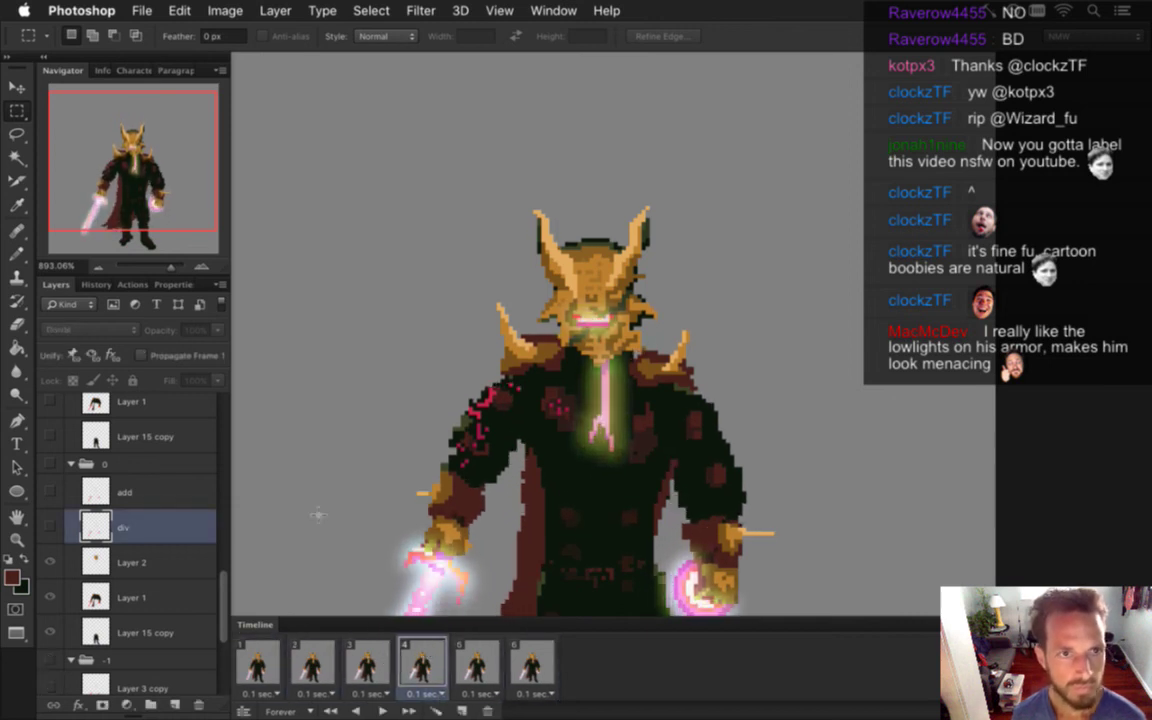
left_click_drag(224, 588, 212, 418)
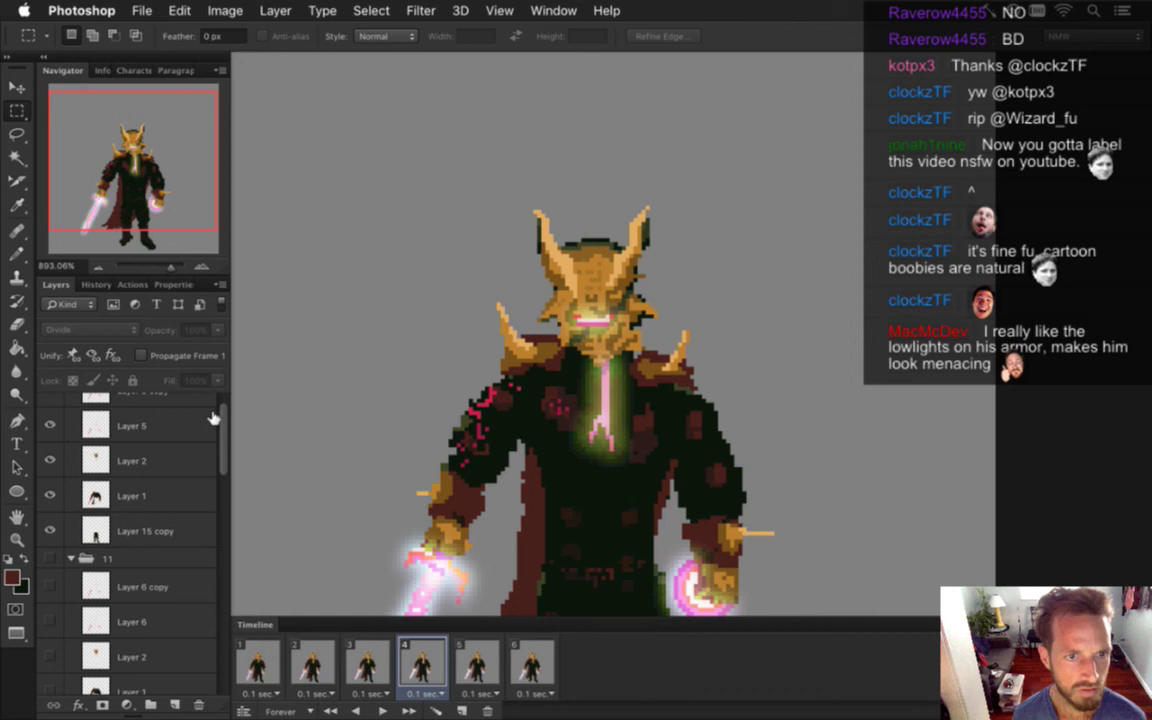
left_click(178, 421)
scroll(224, 410, "up", 1)
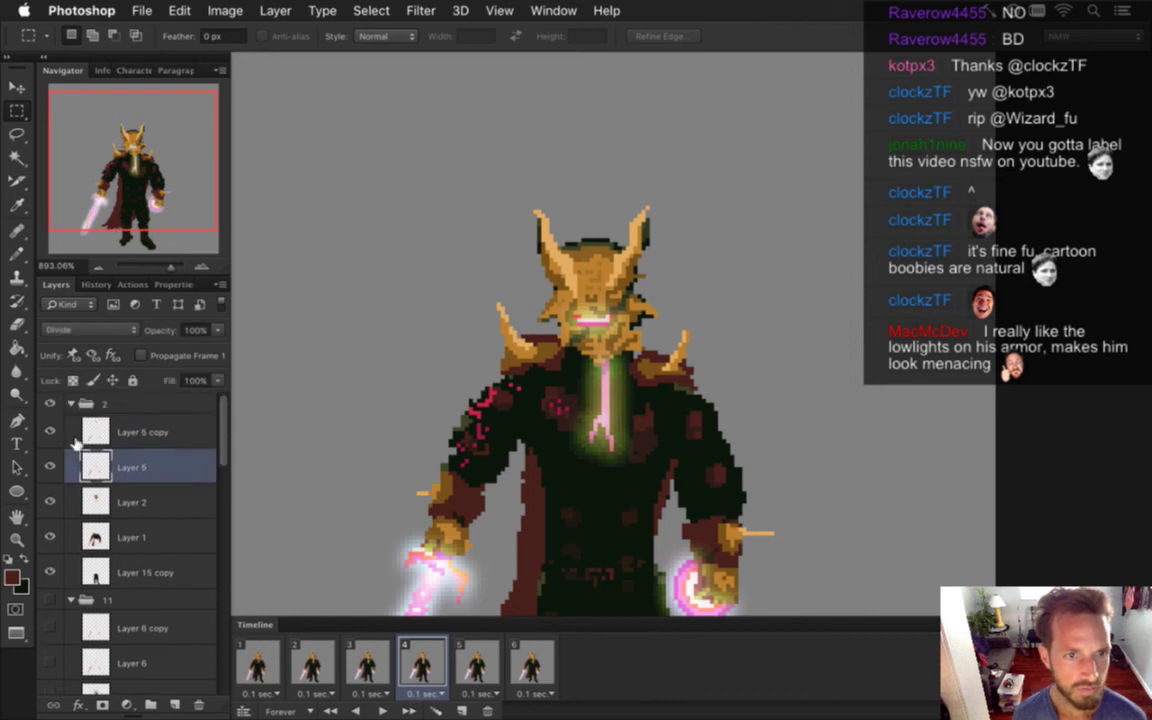
left_click(51, 466)
left_click(51, 466)
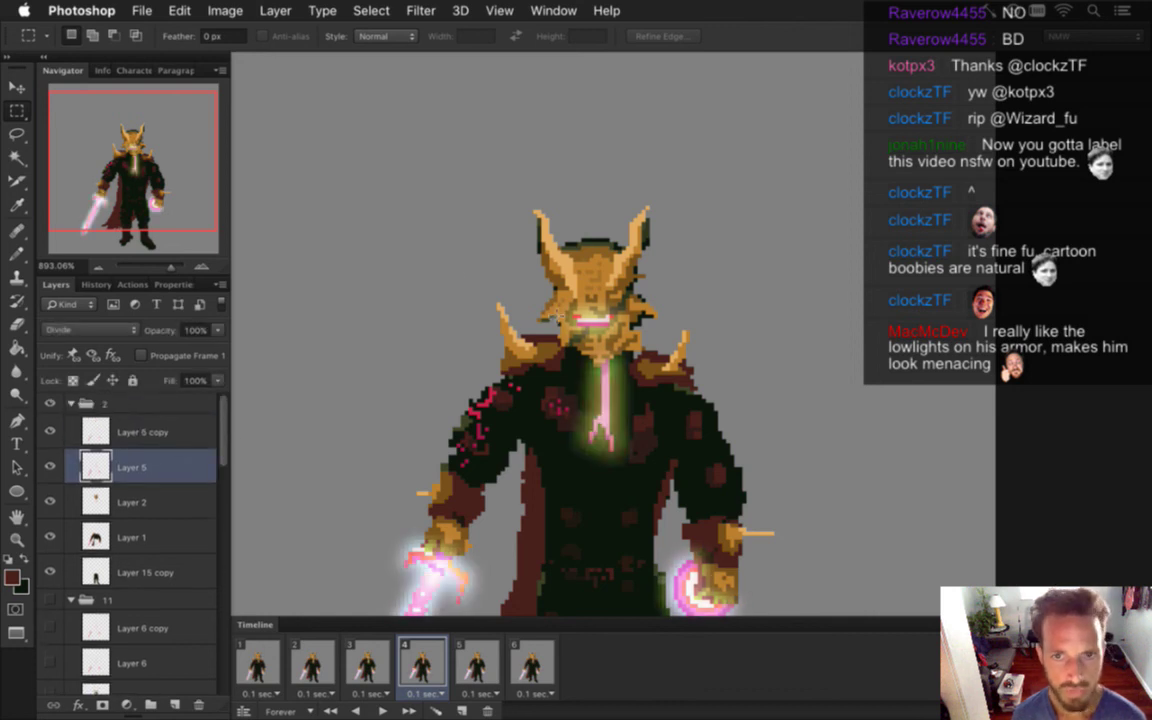
key("e")
key("2")
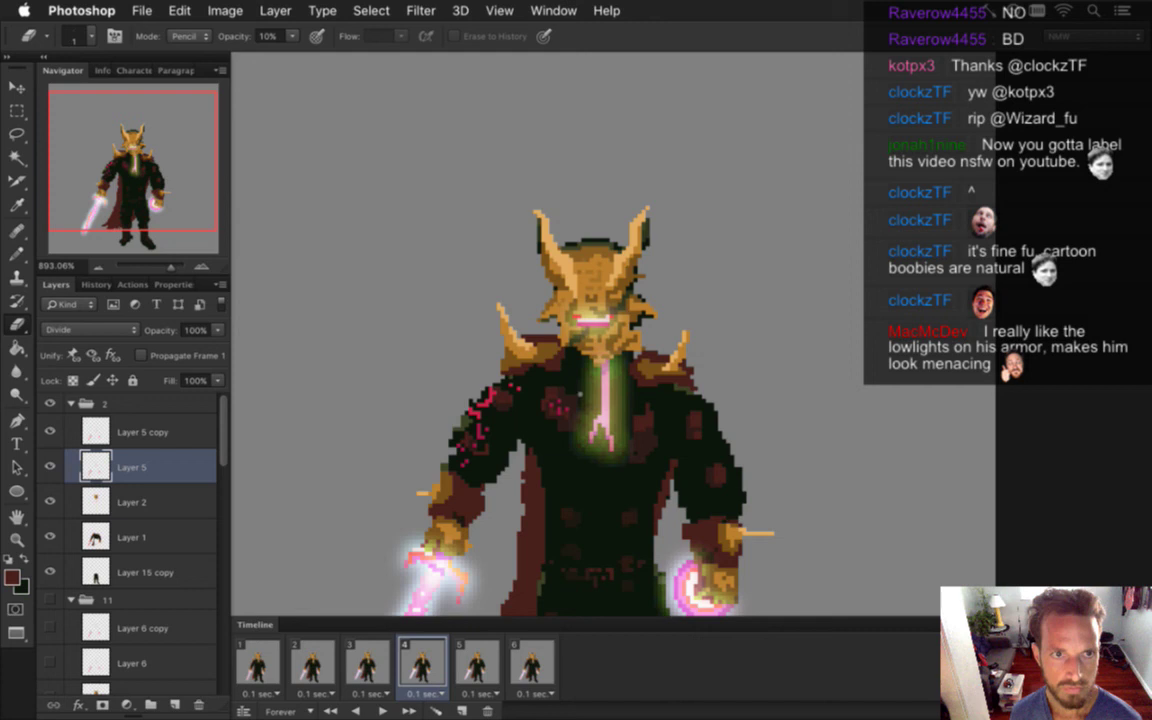
Compare frame 4 with frame 3, then play the animation from frame 1 and stop it to review the glow
left_click(380, 662)
left_click(420, 668)
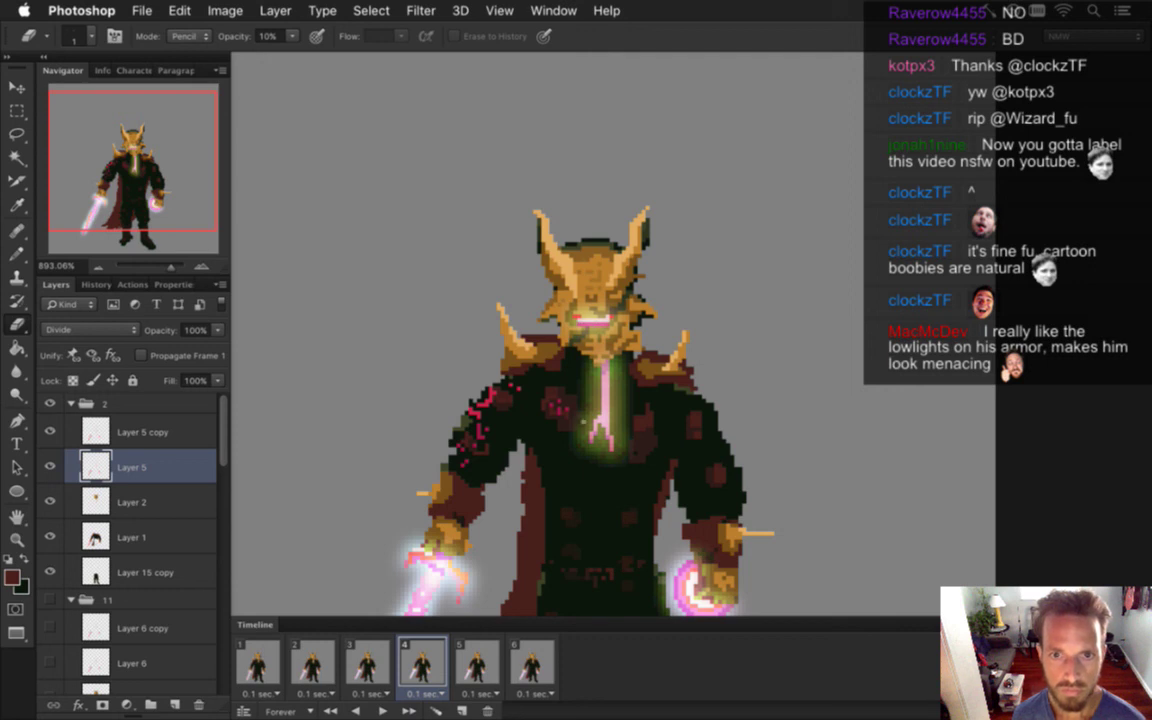
left_click(267, 658)
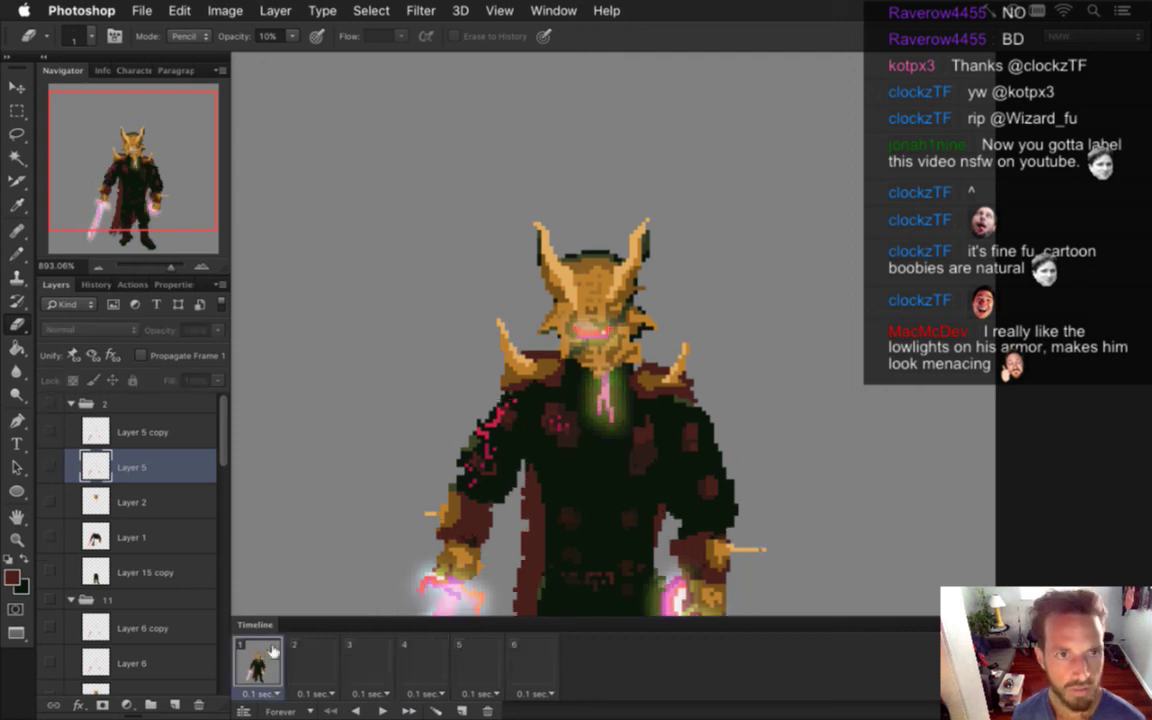
left_click(382, 709)
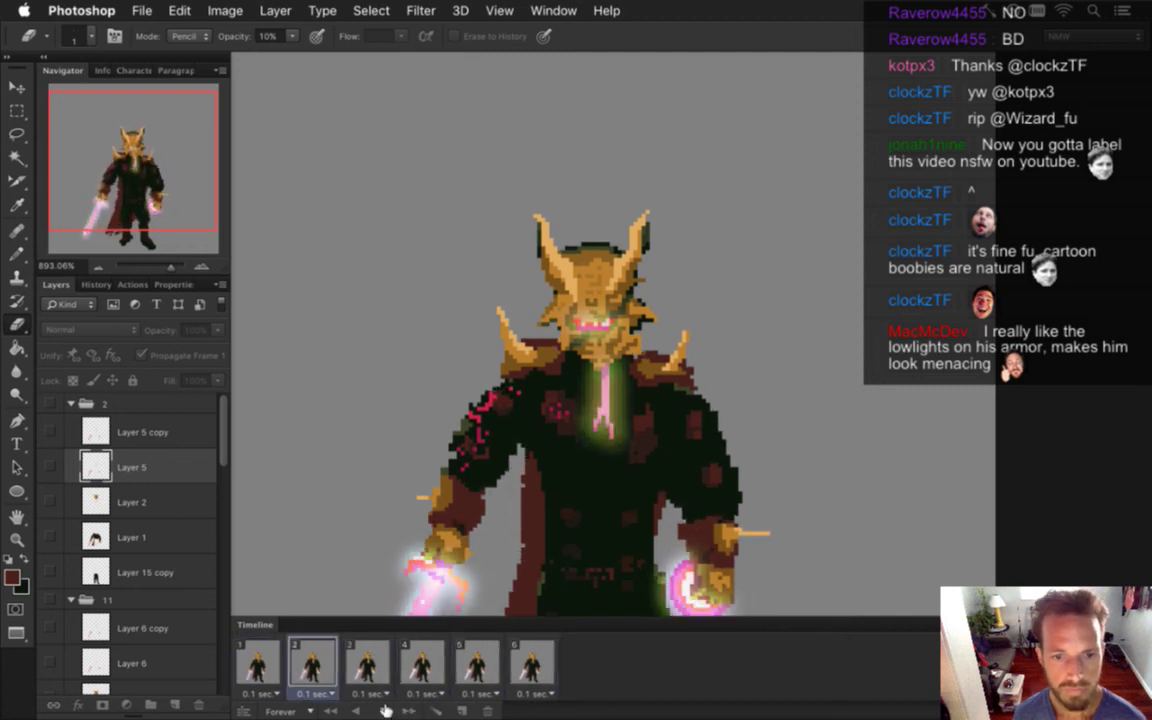
left_click(384, 710)
left_click(376, 668)
Touch up frame 4's face slit on Layer 2 with the sampled bright red, hiding both glow layers meanwhile, and save the file
left_click(413, 667)
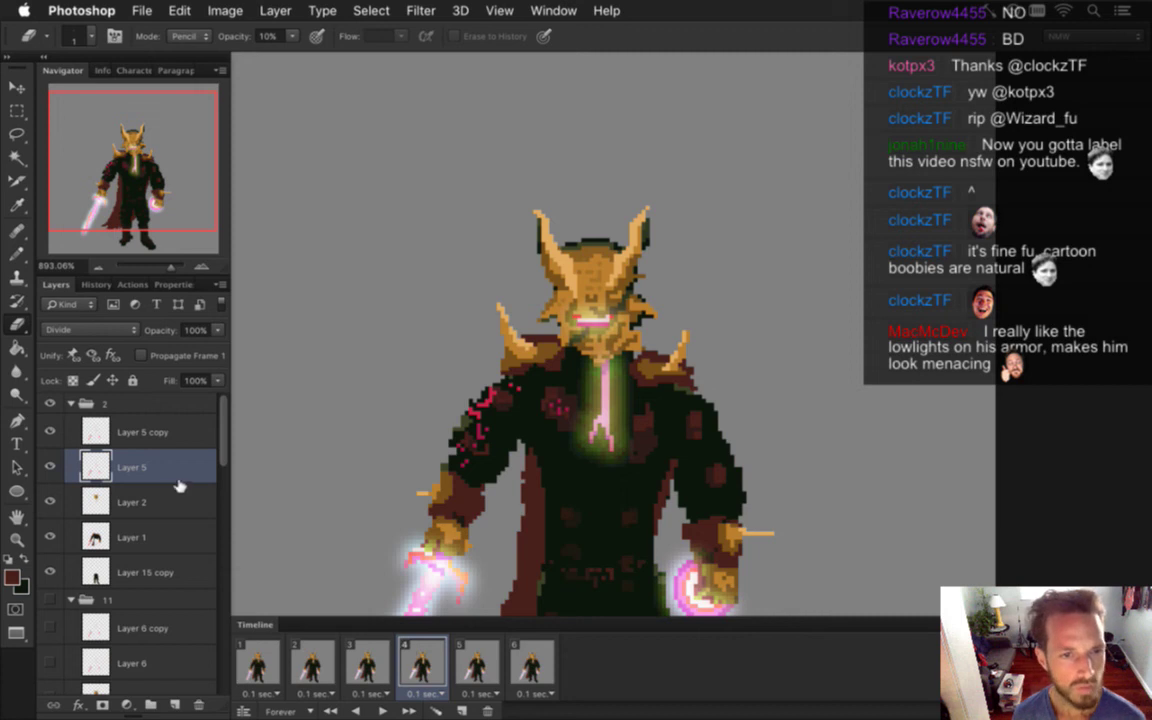
left_click_drag(52, 466, 54, 431)
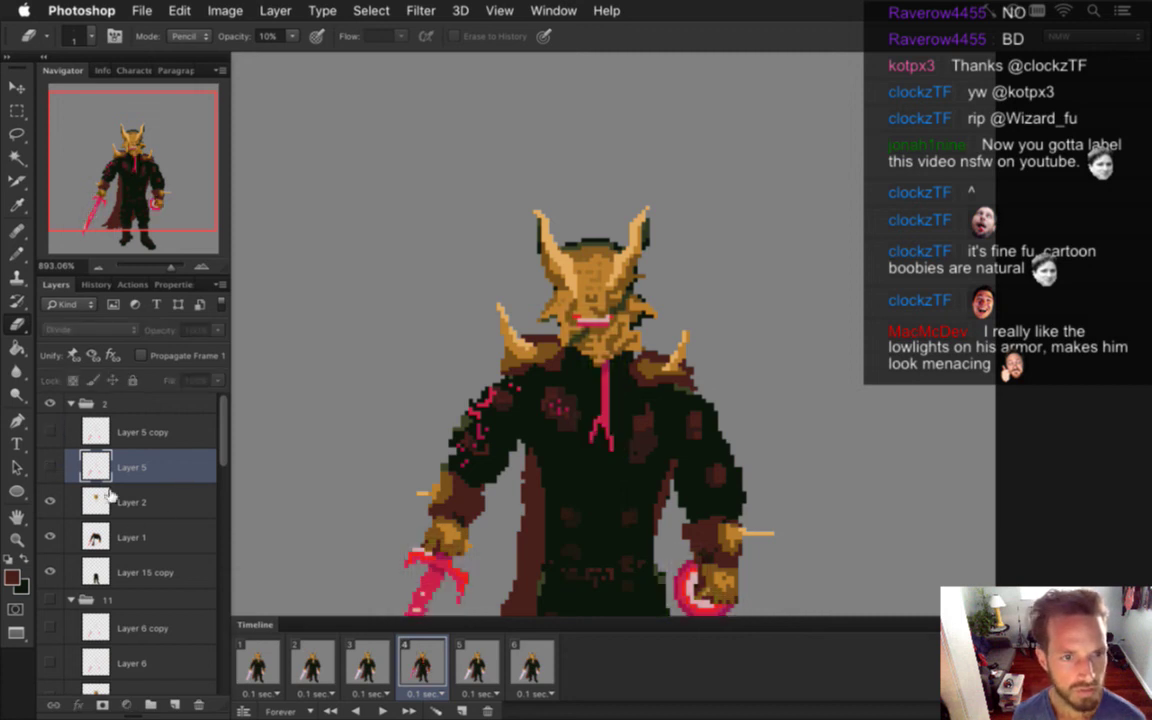
left_click(109, 496)
scroll(580, 322, "up", 2)
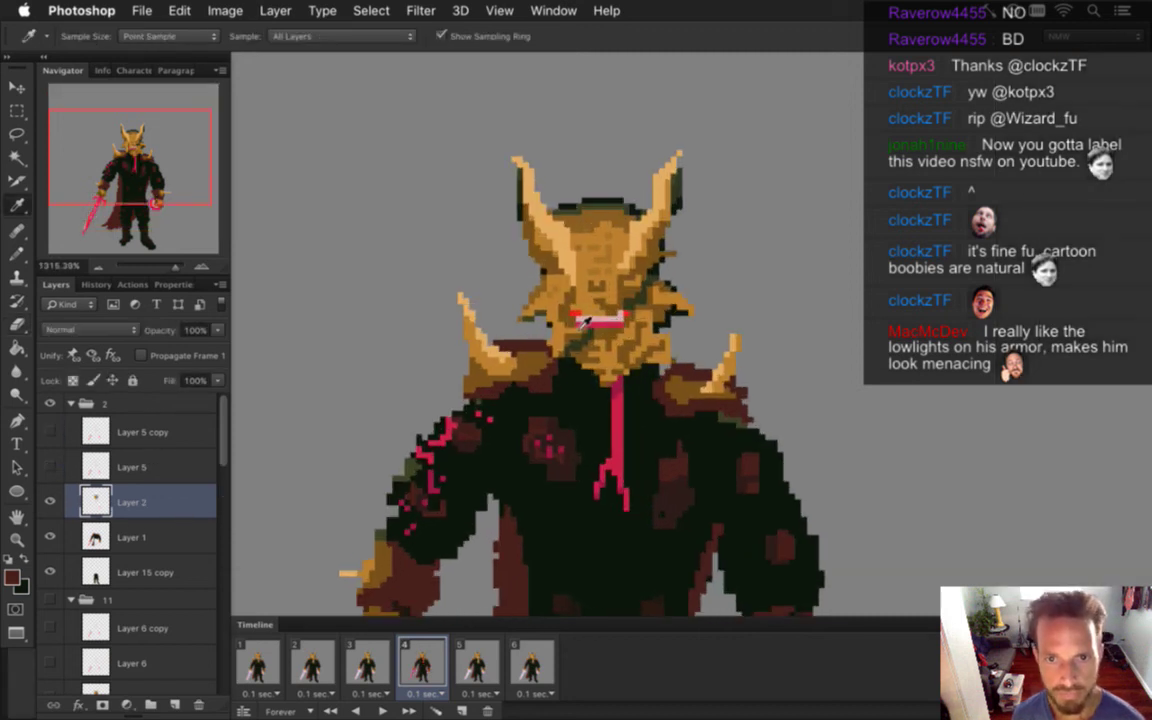
key("b")
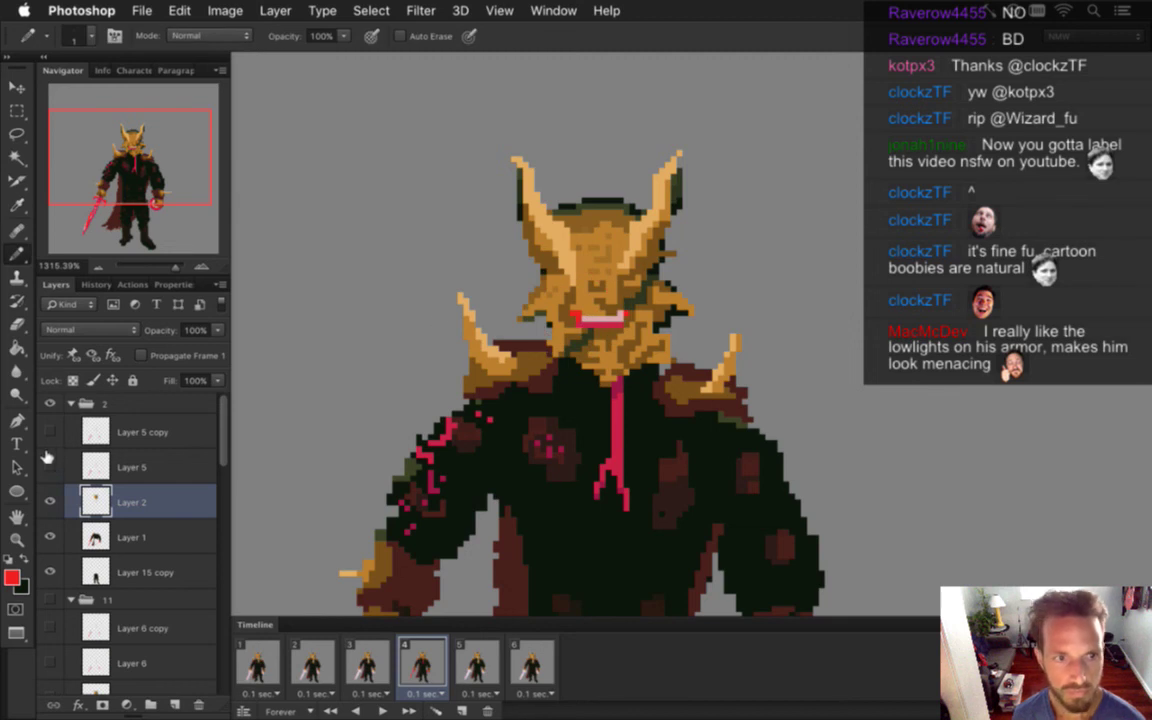
left_click_drag(49, 466, 50, 432)
key("super+s")
Play the animation from frame 1 with the whole character in view, and stop playback
left_click(264, 662)
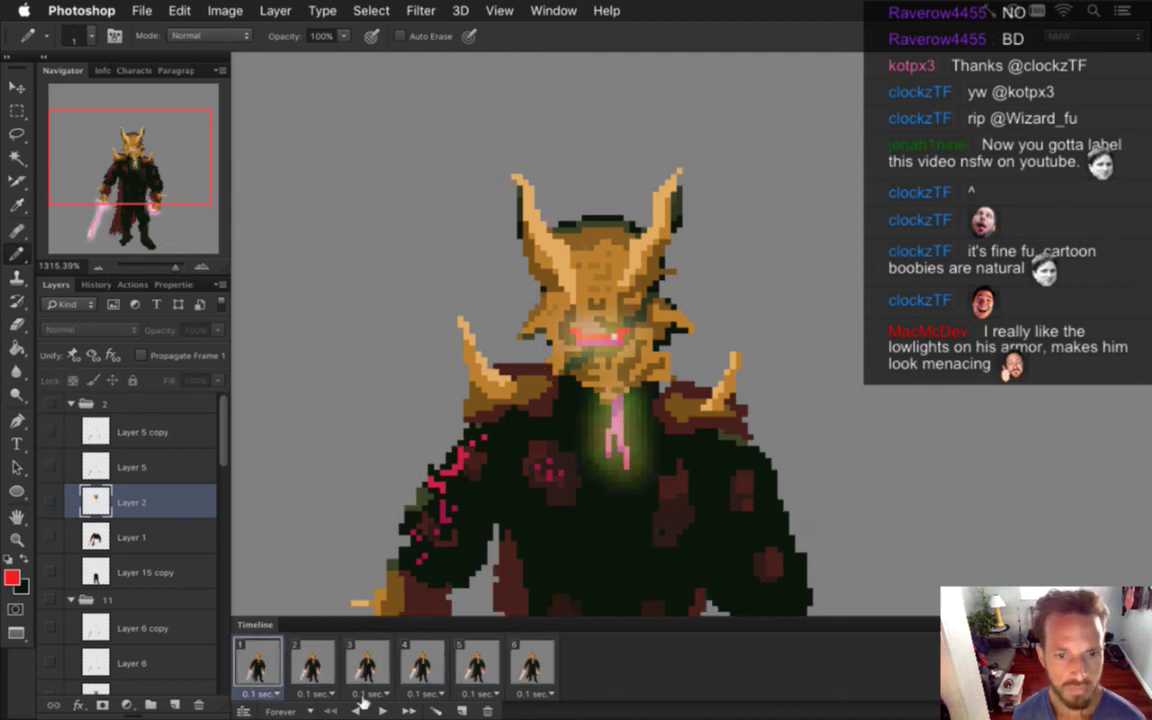
left_click(382, 709)
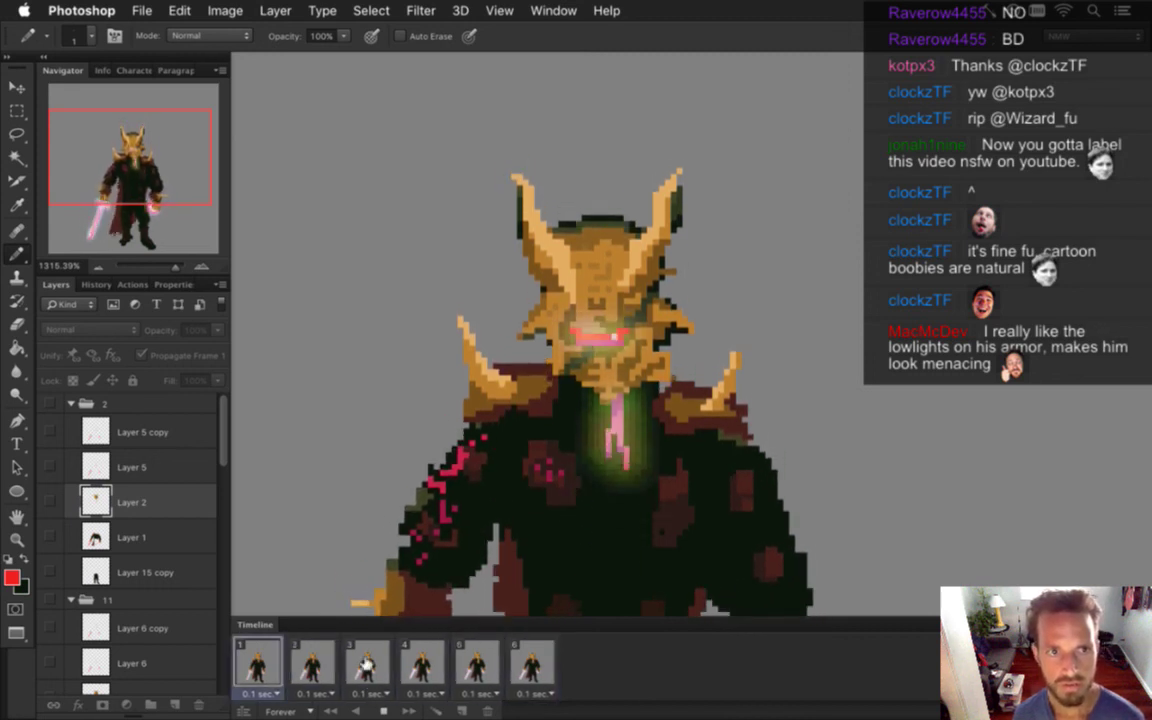
scroll(489, 414, "down", 5)
left_click_drag(520, 490, 604, 394)
left_click_drag(576, 444, 596, 422)
key("space")
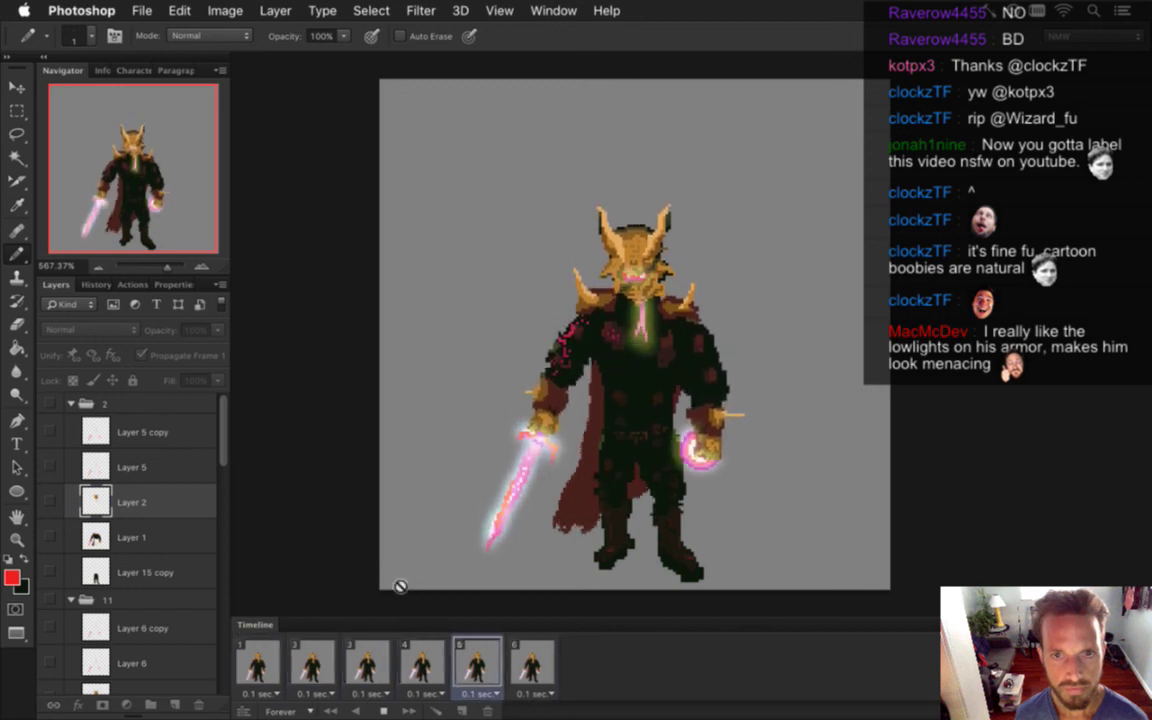
key("space")
Select all six animation frames and hide the Color Fill 1 background layer in them
left_click(264, 658)
left_click(533, 663, "shift")
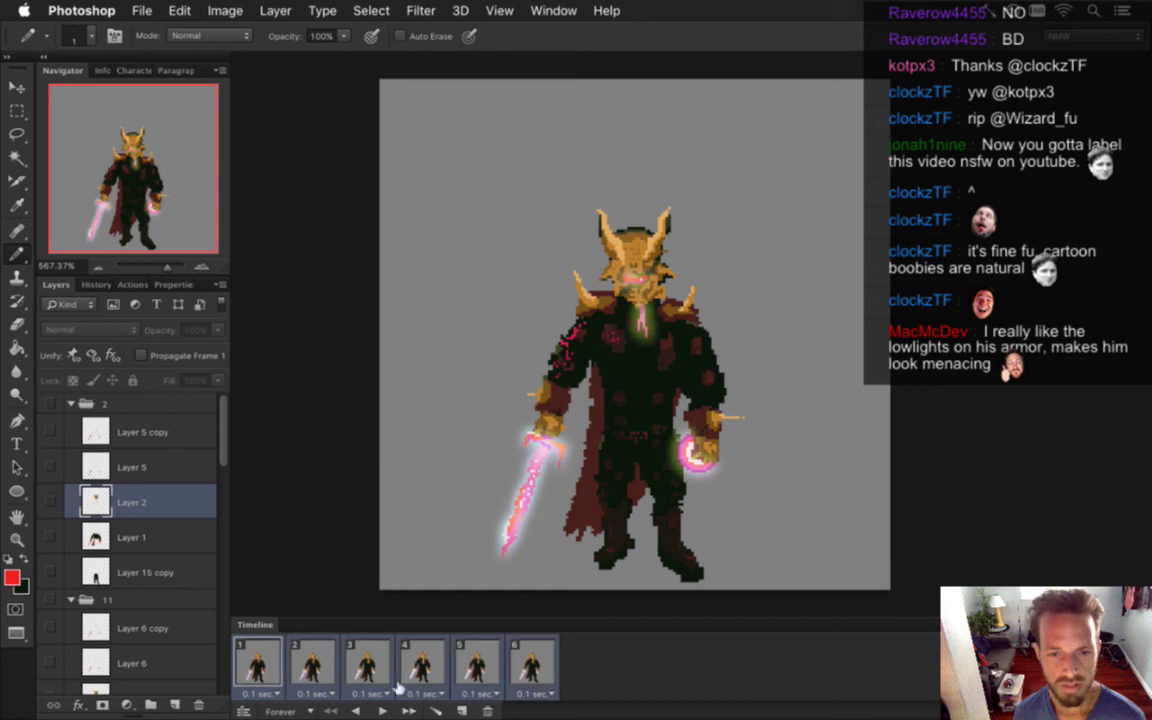
left_click_drag(222, 440, 173, 688)
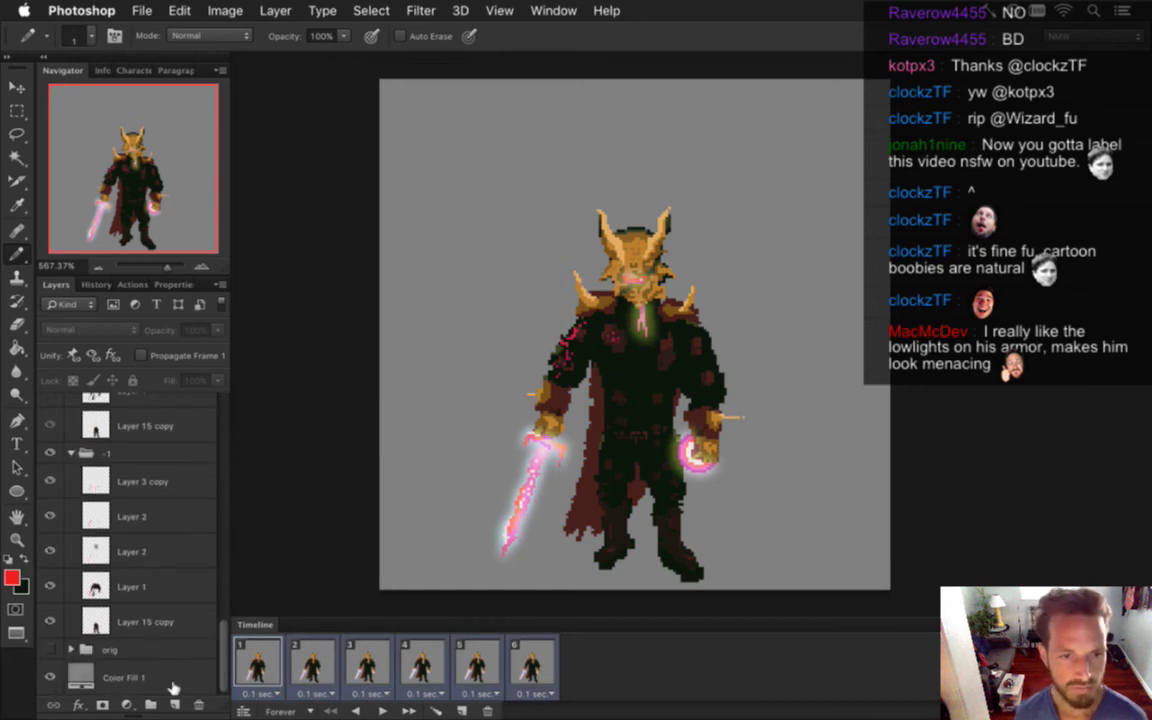
left_click(51, 679)
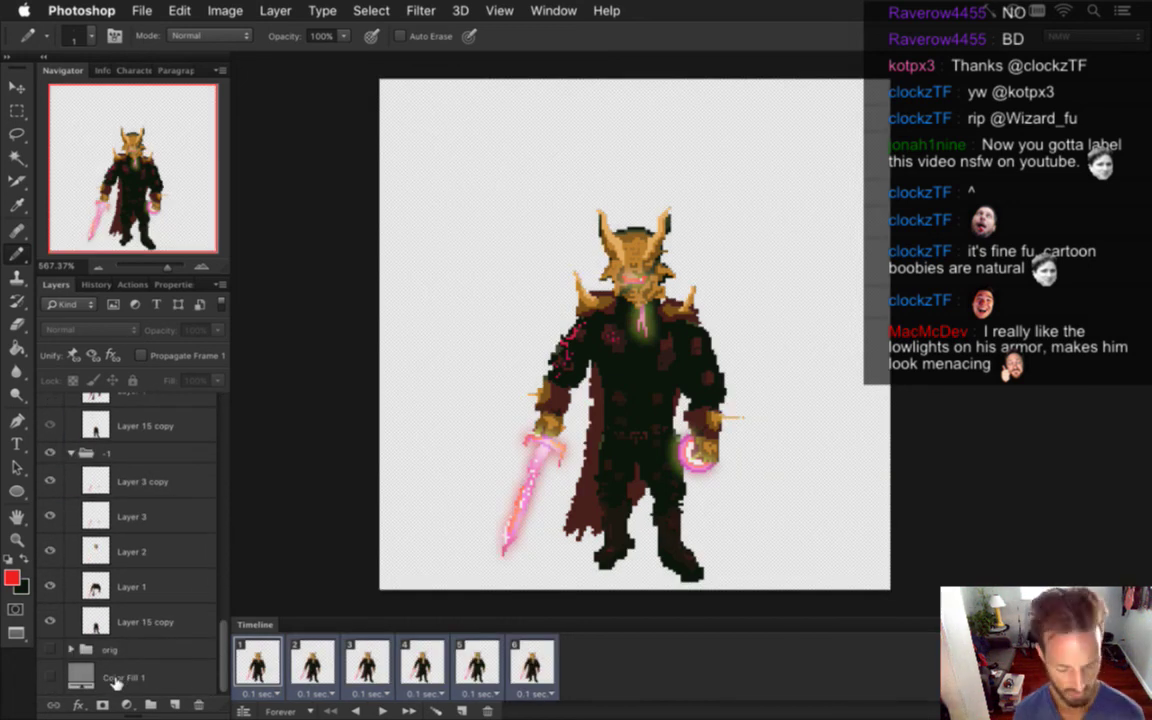
Render all frames as a PNG image sequence named MetatronIdle.png at document size, with a straight, unmatted alpha channel
key("alt+shift+super+s")
key("Escape")
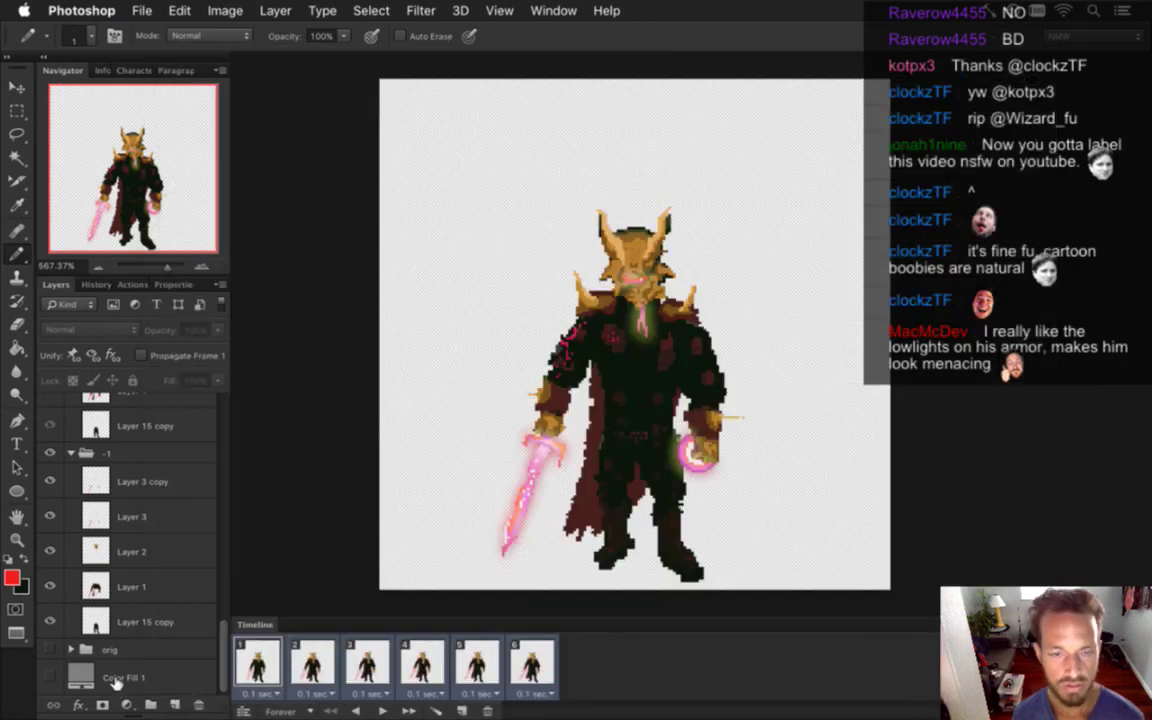
key("alt+shift+super+r")
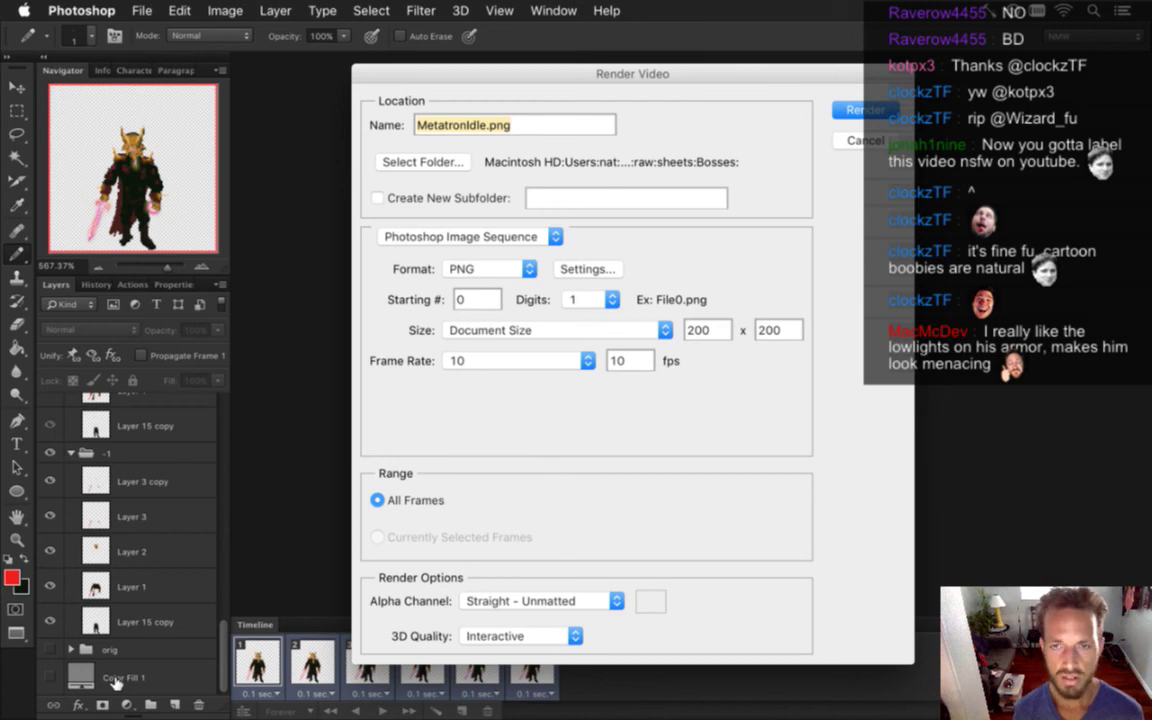
key("Return")
key("Return")
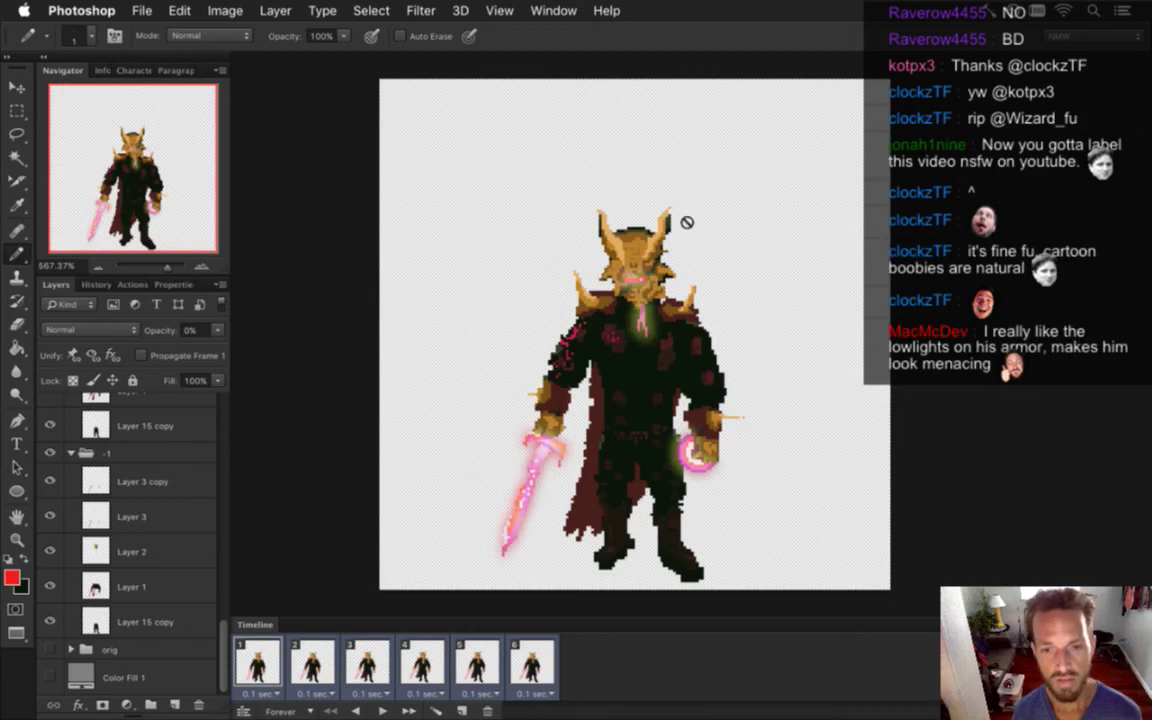
Switch to Xcode, build and run Songbringer to review the boss's idle animation in the game, and quit the game
key("super+Tab")
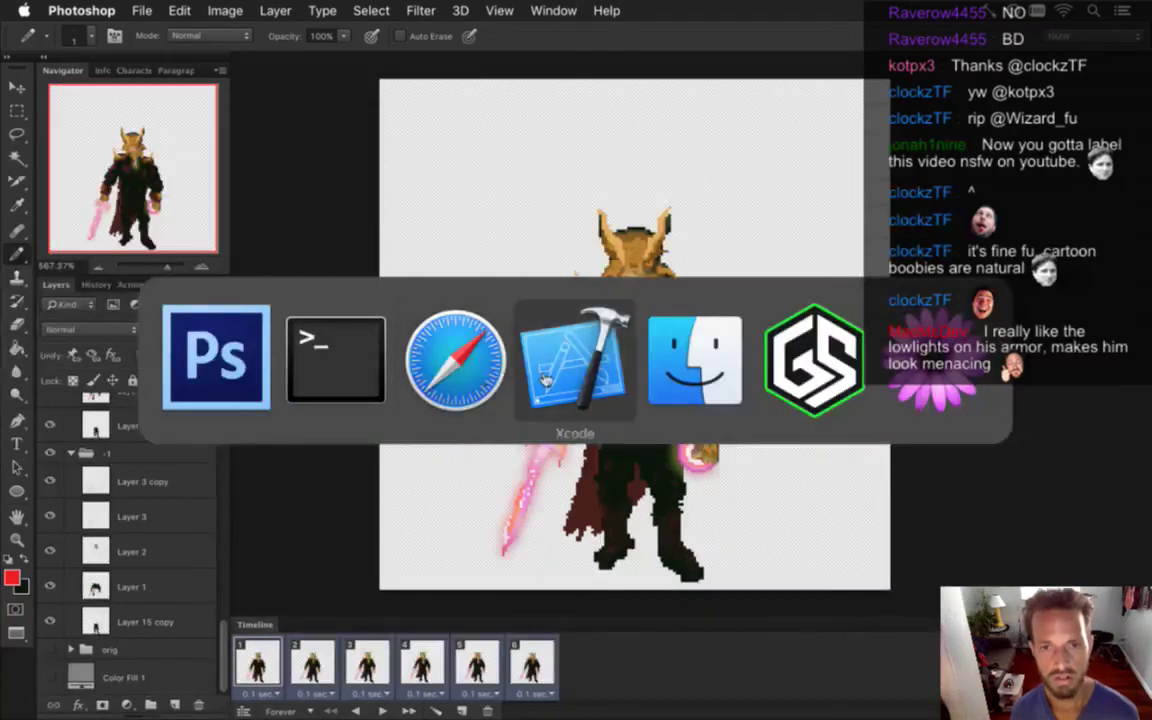
key("super+r")
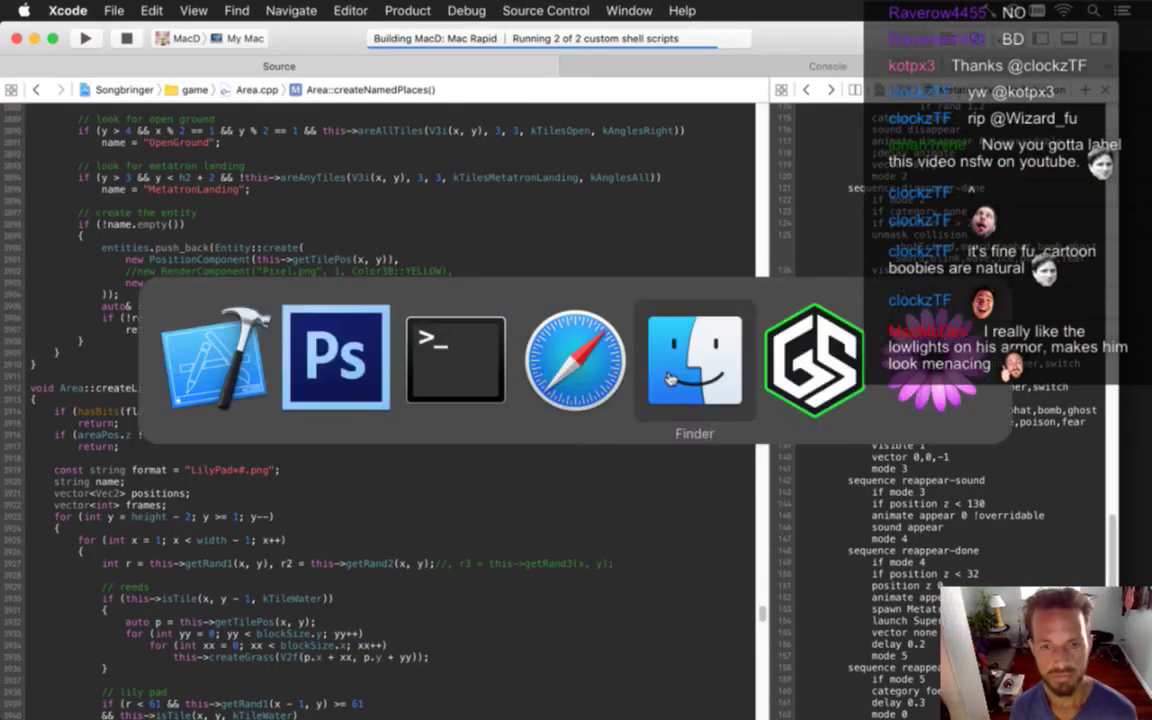
key("super+Tab")
key("super+Tab")
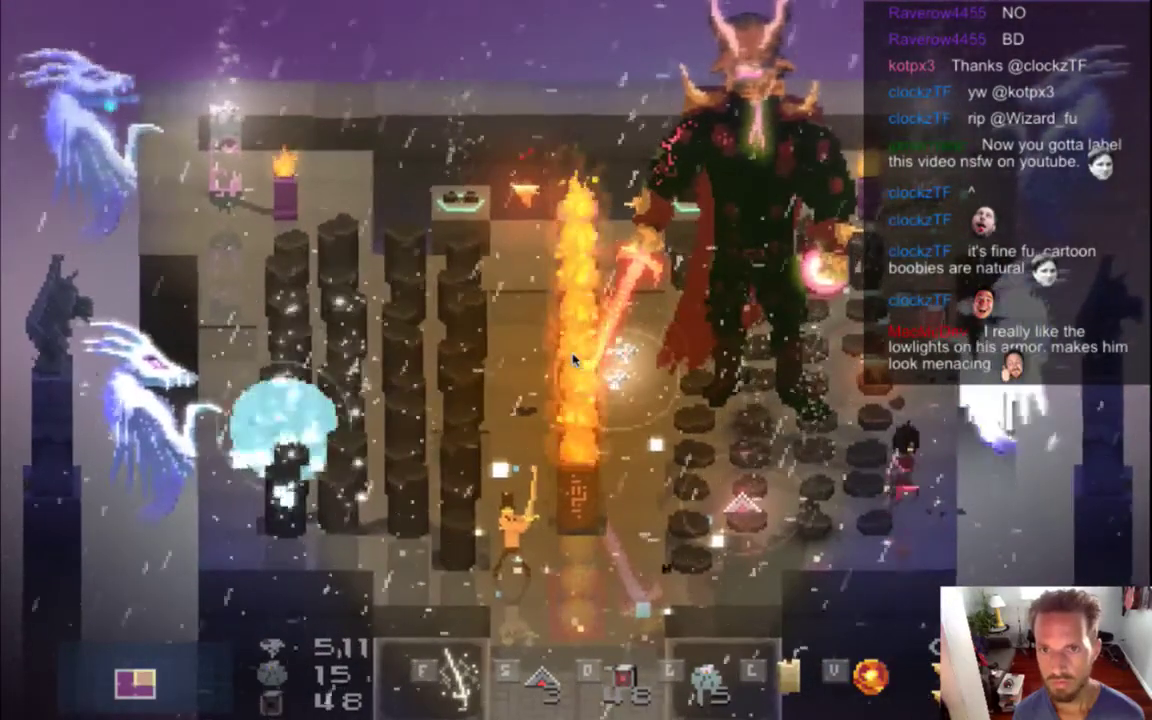
key("super+q")
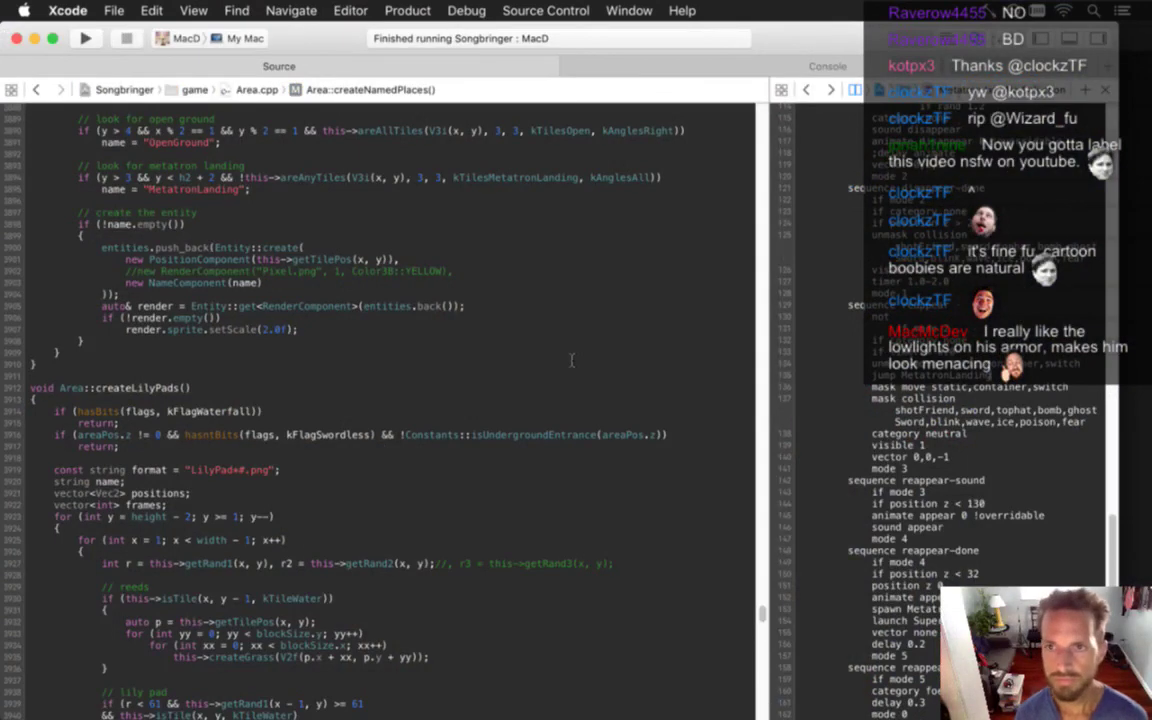
Go to the idle-visible animation settings in the Metatron script, run the game again to check the idle speed, and quit it
key("super+Up")
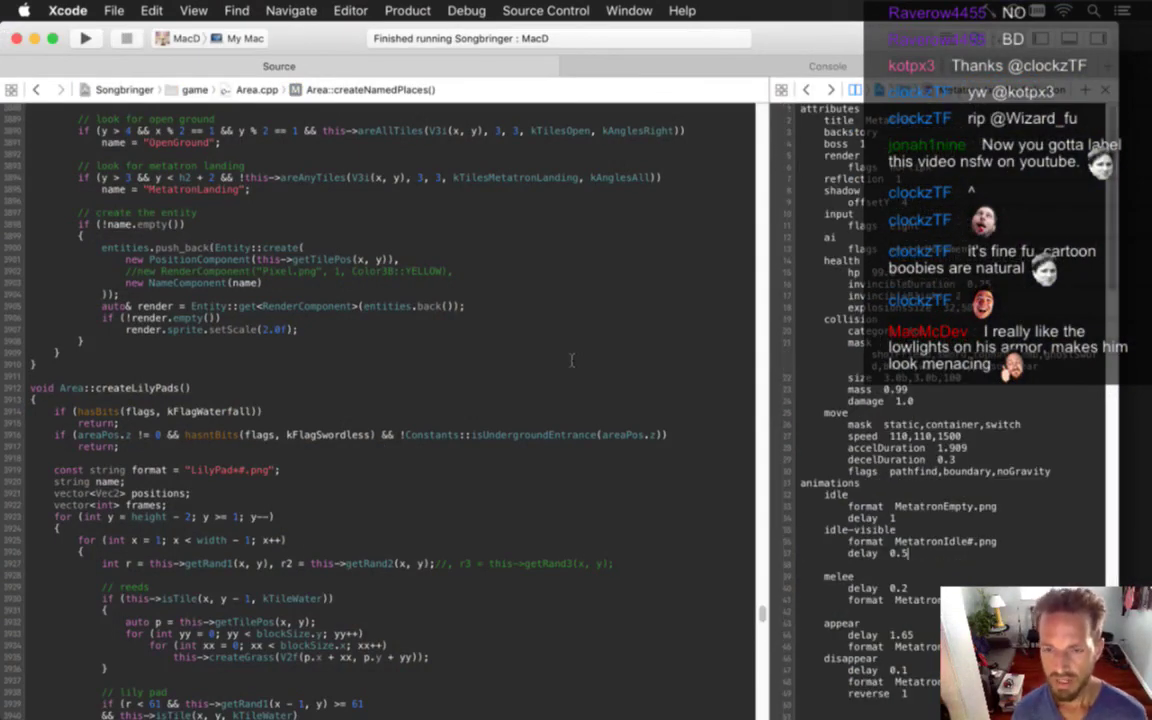
key("super+r")
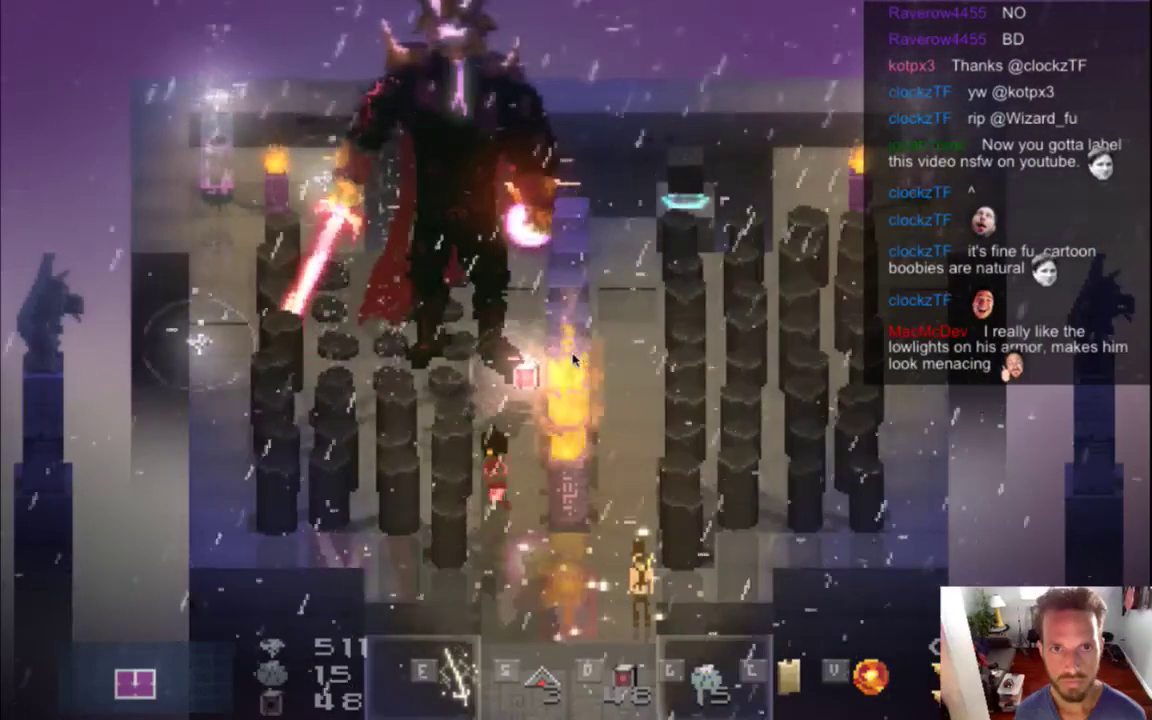
key("super+q")
Set the idle-visible animation's delay to 0.2 in the Metatron script, save it, and run the game again
key("super+Tab")
key("super+s")
key("super+r")
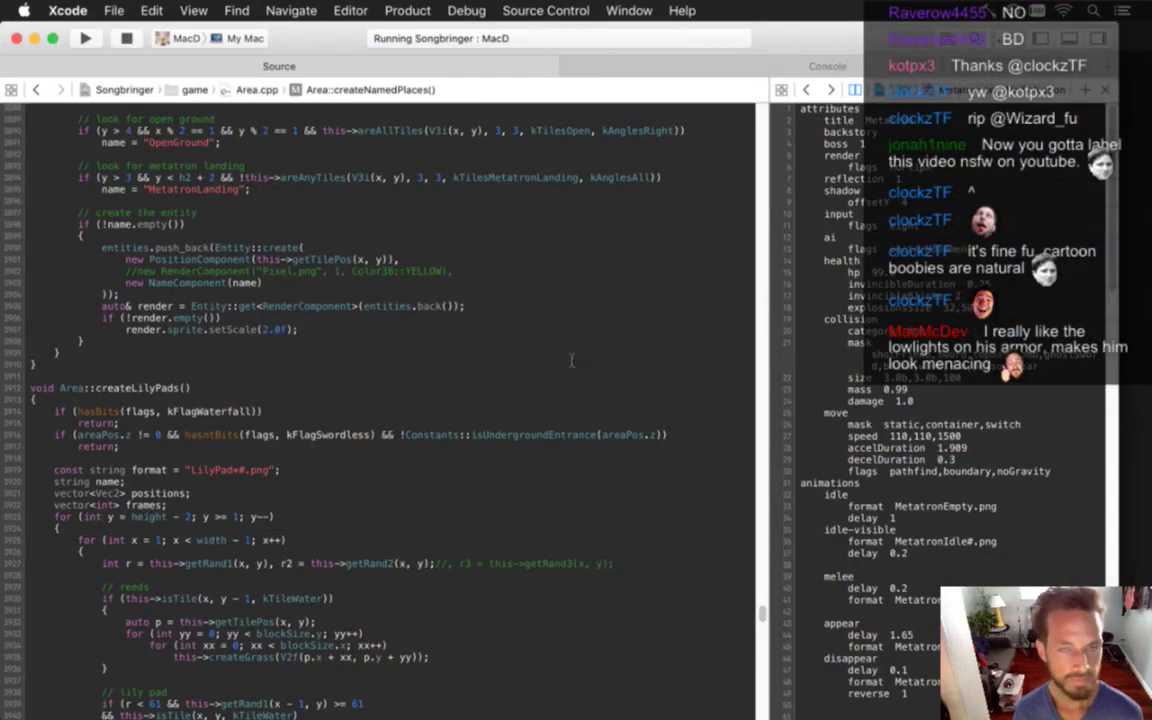